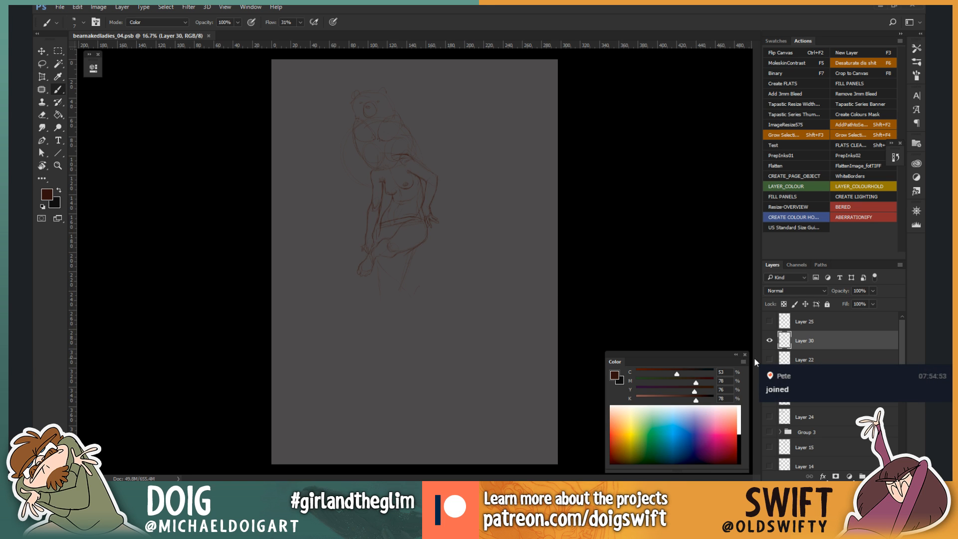
# Step: Look over the reddish figure sketch, from the raised leg up to the torso and the resting forearm
pyautogui.scroll(4, 451, 275)
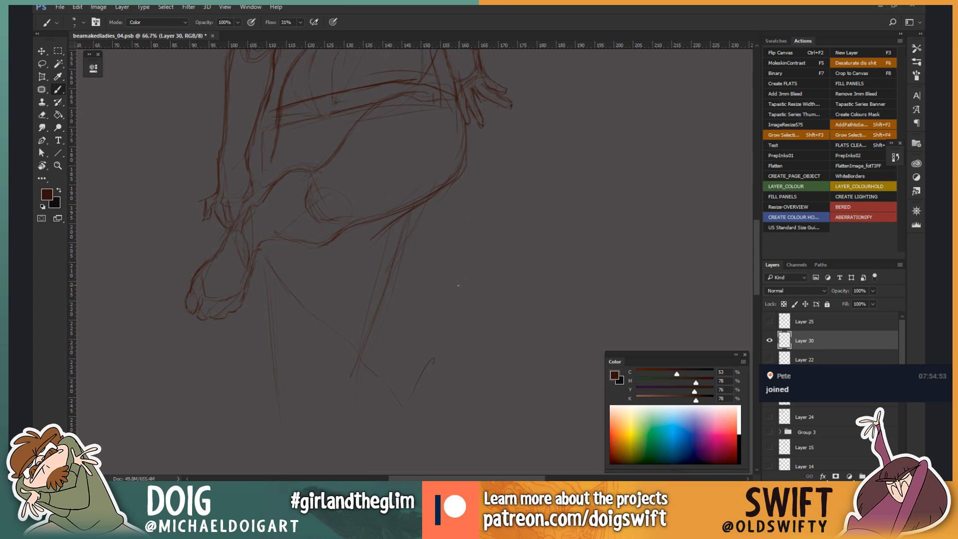
pyautogui.hotkey('ctrl', '-')
pyautogui.moveTo(355, 189); pyautogui.dragTo(397, 263)
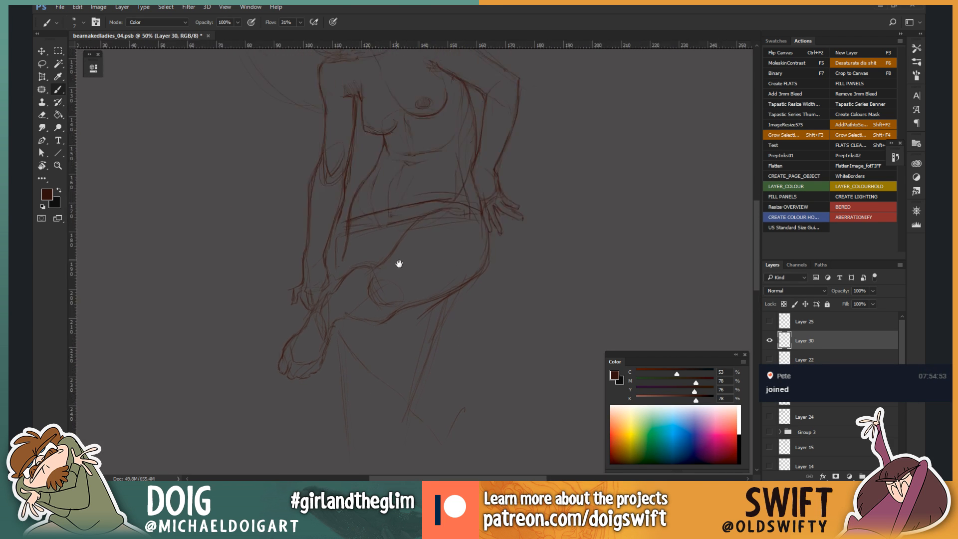
pyautogui.moveTo(363, 168); pyautogui.dragTo(359, 260)
pyautogui.hotkey('ctrl', '-')
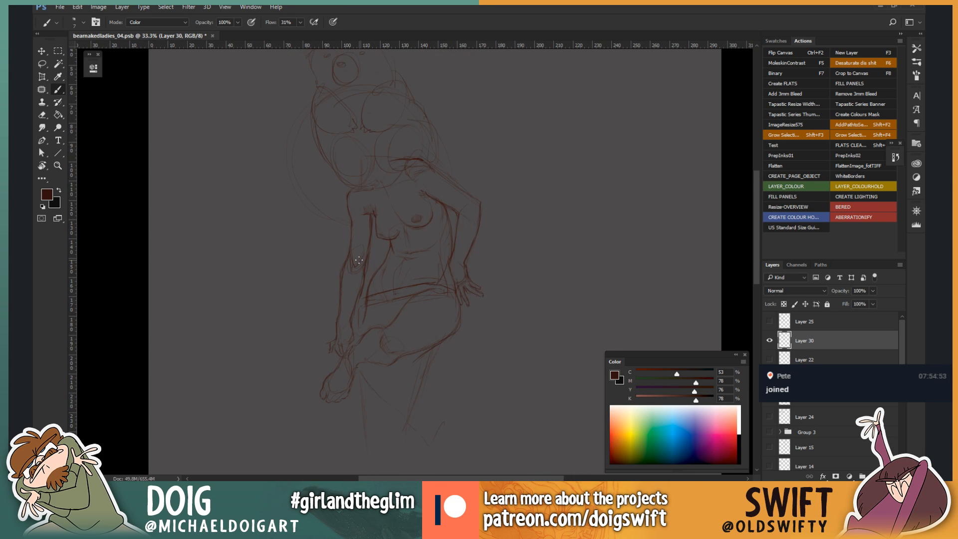
pyautogui.hotkey('ctrl', '+')
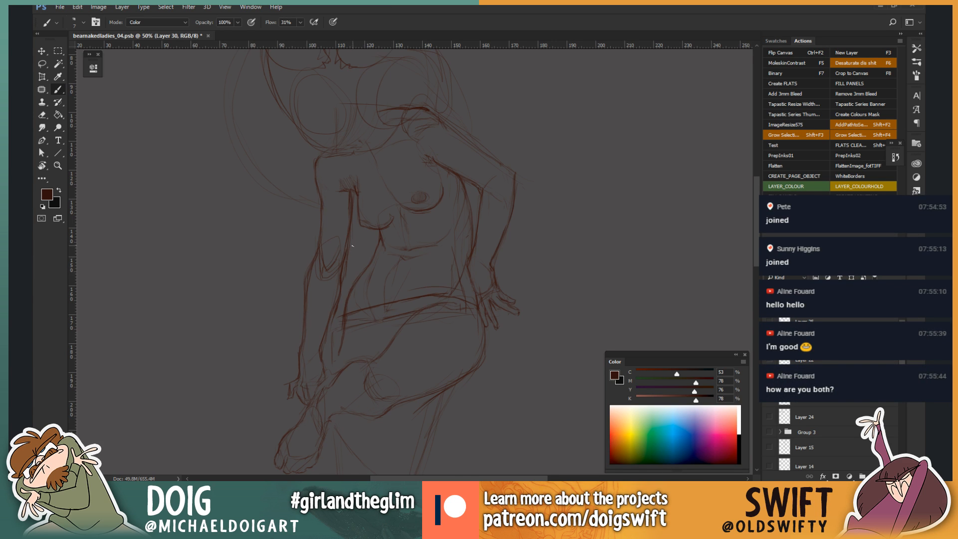
pyautogui.hotkey('ctrl', '+')
pyautogui.hotkey('ctrl', '+')
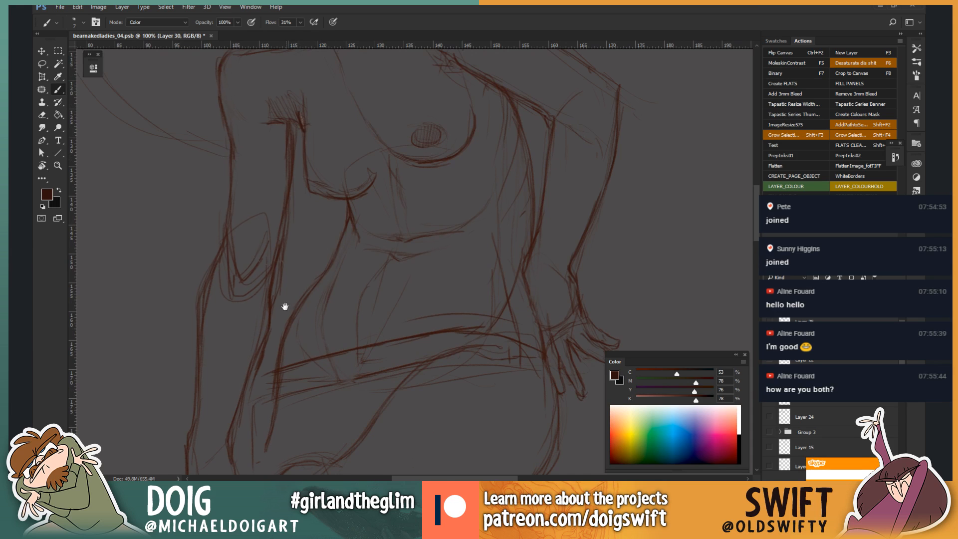
pyautogui.moveTo(222, 346); pyautogui.dragTo(318, 319)
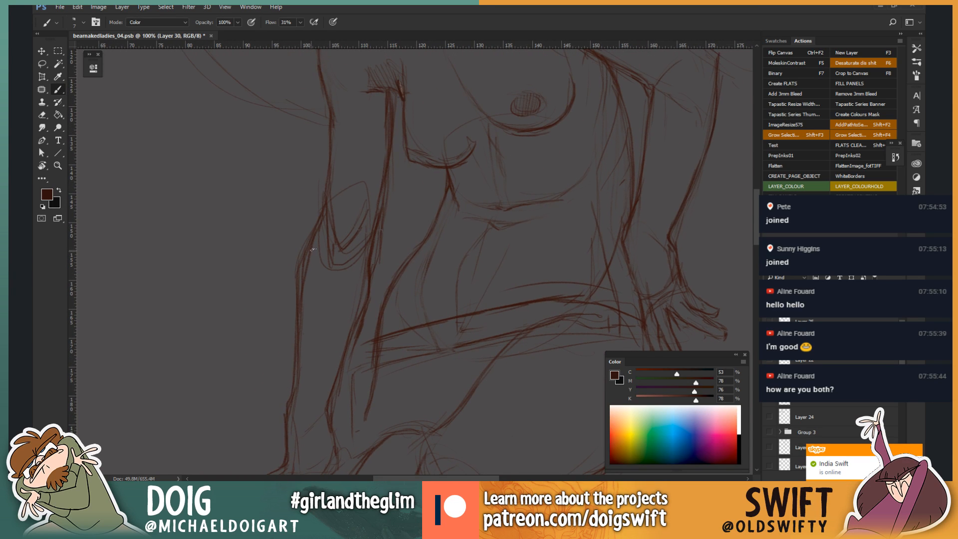
pyautogui.moveTo(298, 326); pyautogui.dragTo(300, 252)
pyautogui.moveTo(321, 338)
pyautogui.mouseDown()
pyautogui.moveTo(322, 293)
pyautogui.moveTo(319, 317)
pyautogui.mouseUp()
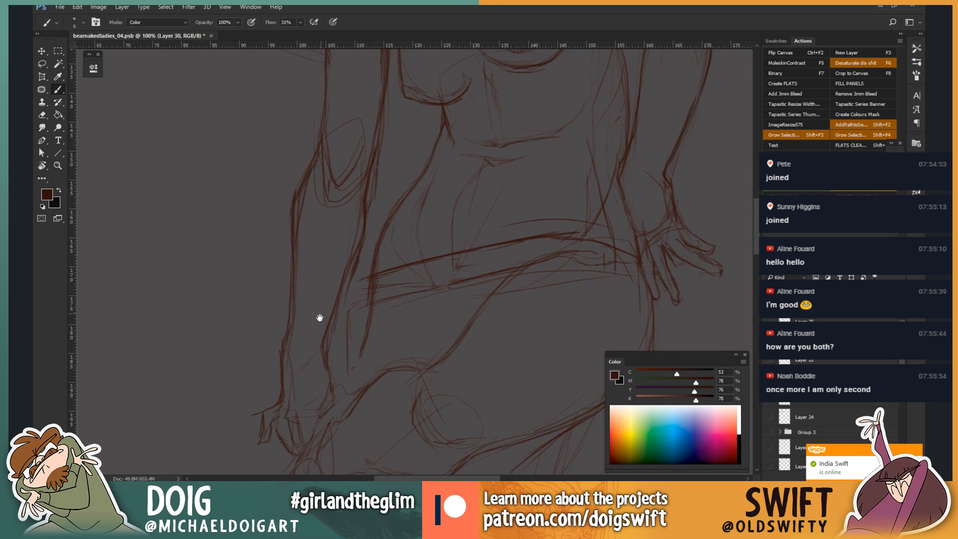
# Step: Examine the proportions of the arms, hips, torso and shoulders of the sketched figure
pyautogui.hotkey('ctrl', '-')
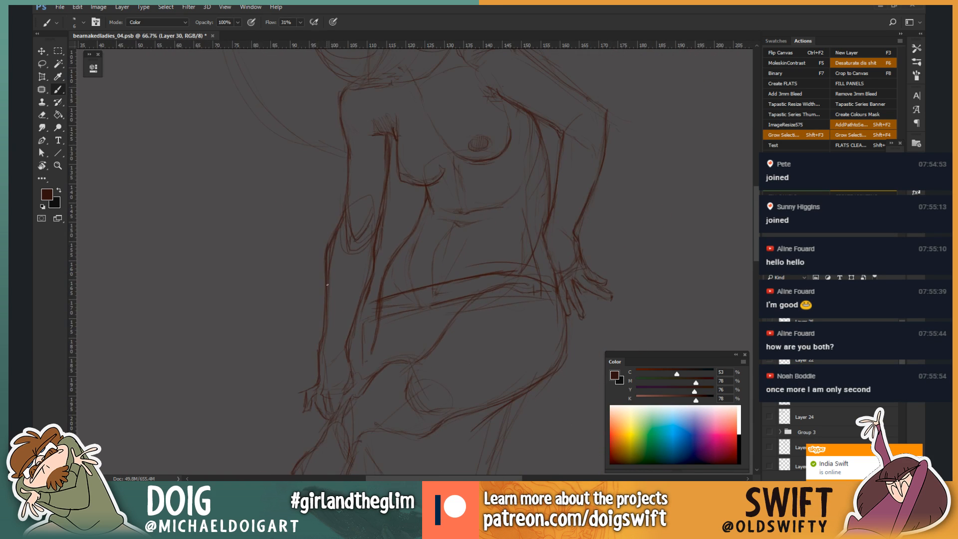
pyautogui.moveTo(323, 346); pyautogui.dragTo(321, 285)
pyautogui.hotkey('ctrl', '+')
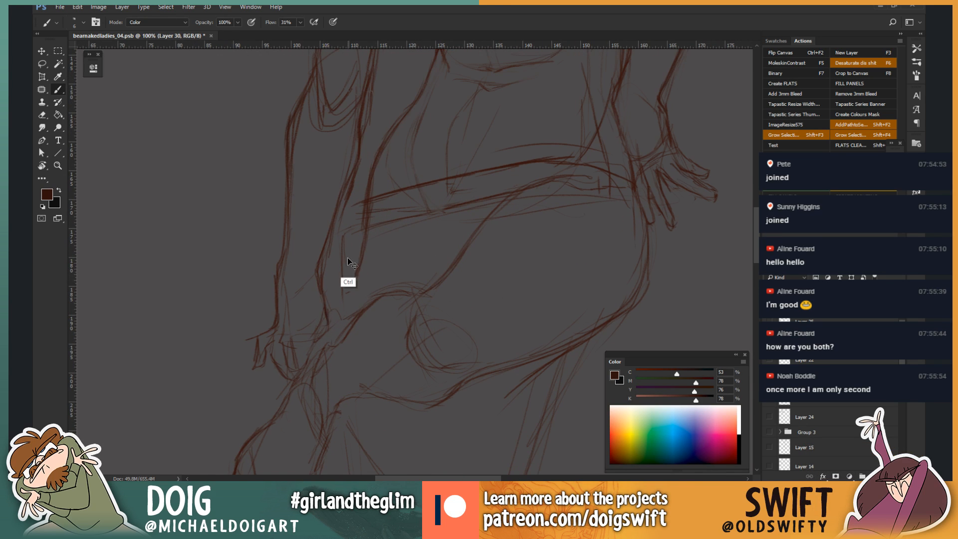
pyautogui.hotkey('ctrl', '-')
pyautogui.moveTo(462, 186)
pyautogui.mouseDown()
pyautogui.moveTo(387, 286)
pyautogui.moveTo(451, 182)
pyautogui.mouseUp()
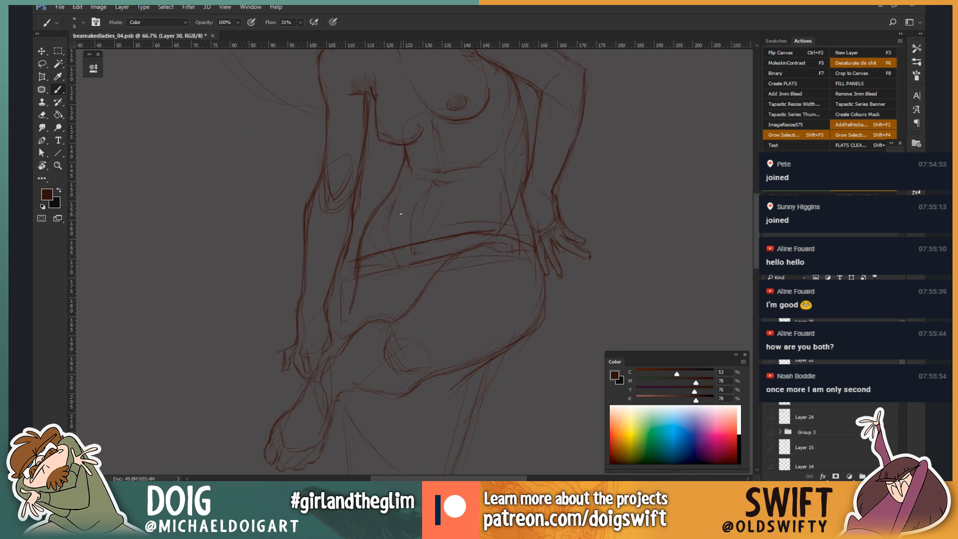
pyautogui.hotkey('ctrl', '+')
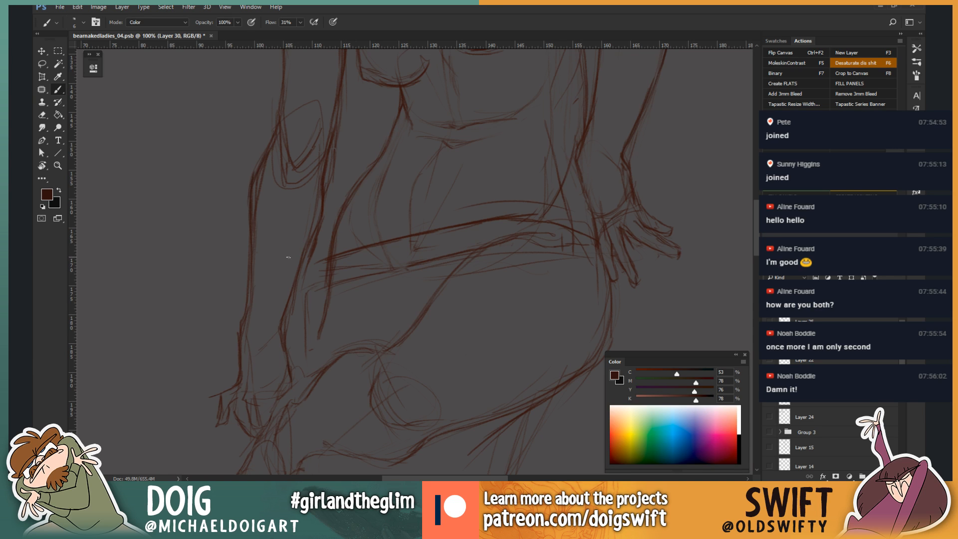
pyautogui.hotkey('ctrl', '-')
pyautogui.hotkey('ctrl', '-')
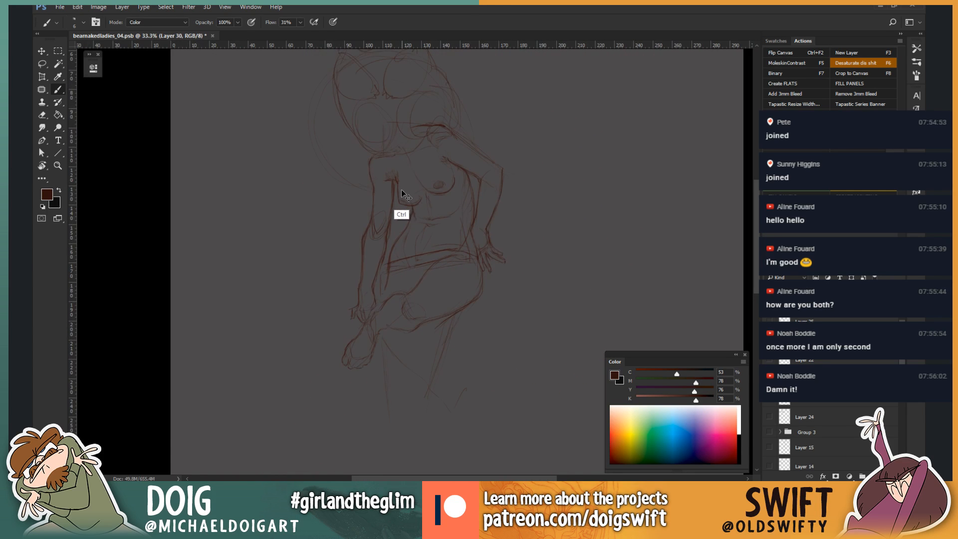
pyautogui.scroll(5, 387, 197)
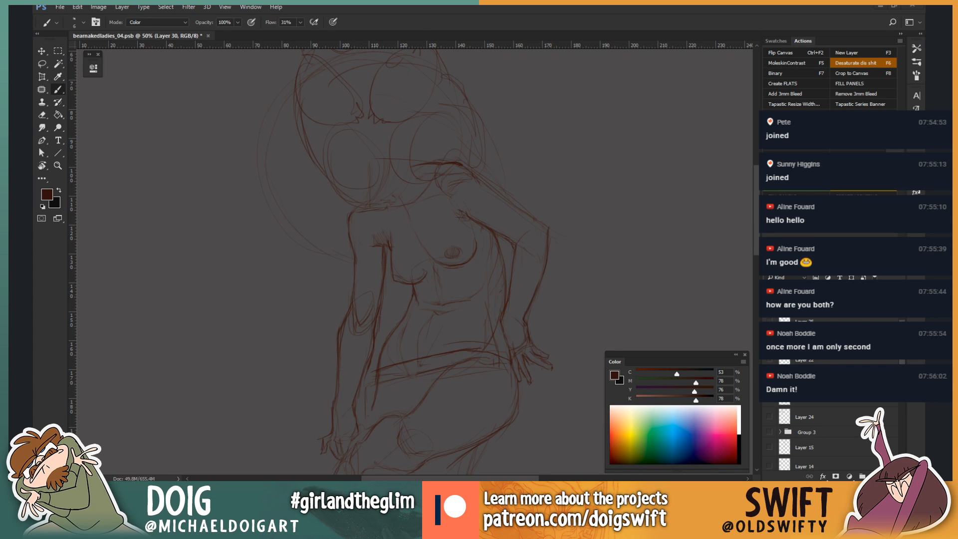
pyautogui.hotkey('ctrl', '+')
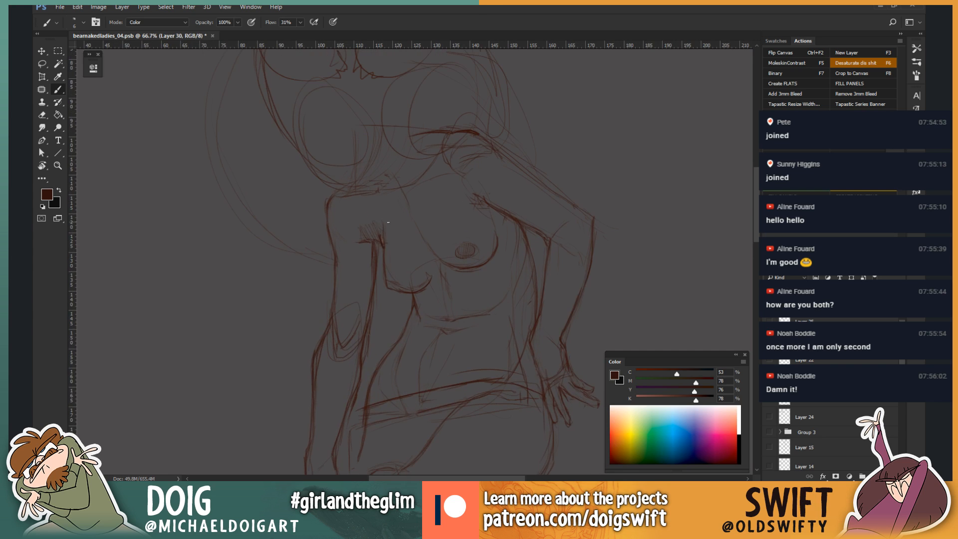
pyautogui.moveTo(389, 220)
pyautogui.mouseDown()
pyautogui.moveTo(391, 250)
pyautogui.moveTo(376, 271)
pyautogui.mouseUp()
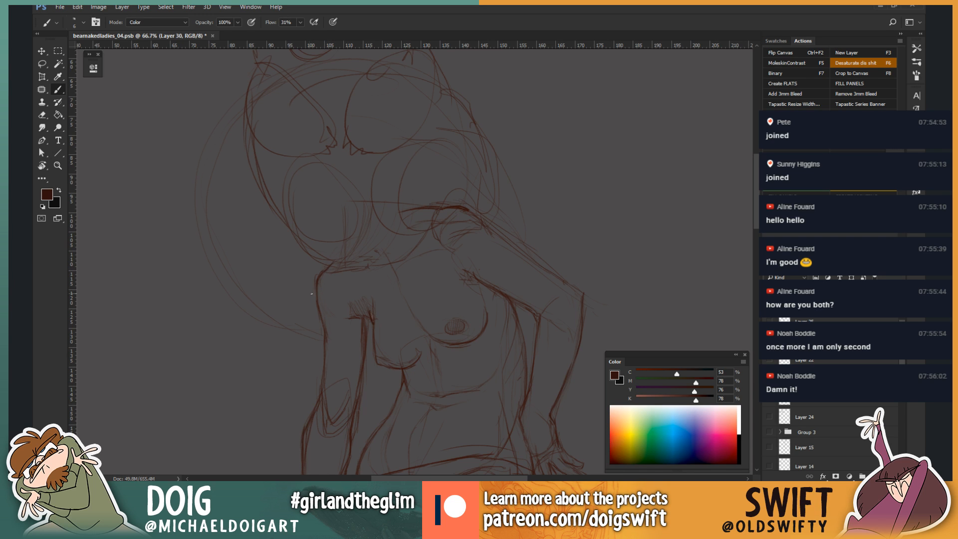
# Step: Sketch light vertical lines falling from the hip below the raised thigh
pyautogui.hotkey('ctrl', '-')
pyautogui.moveTo(374, 272)
pyautogui.mouseDown()
pyautogui.moveTo(355, 269)
pyautogui.moveTo(396, 342)
pyautogui.moveTo(381, 242)
pyautogui.moveTo(373, 245)
pyautogui.mouseUp()
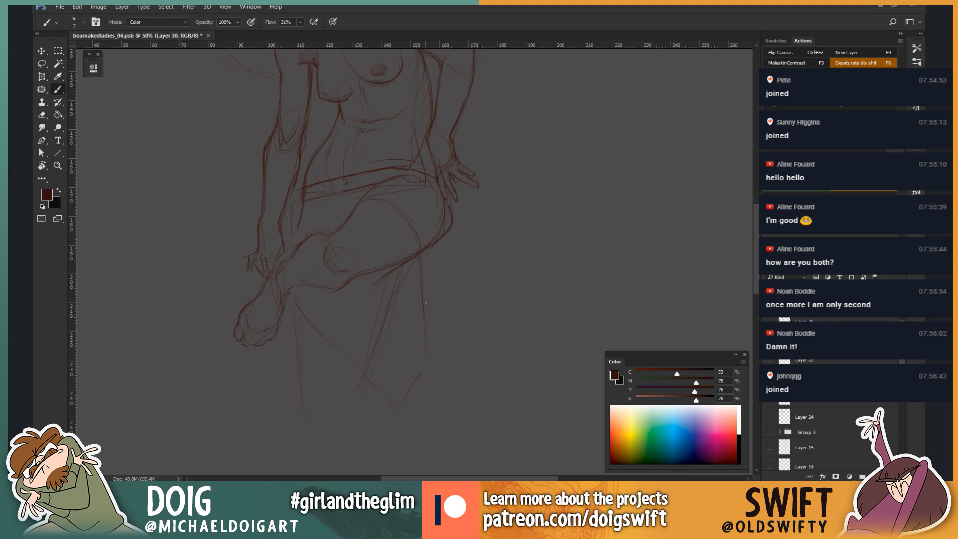
pyautogui.moveTo(419, 261); pyautogui.dragTo(422, 355)
pyautogui.moveTo(433, 281); pyautogui.dragTo(441, 349)
pyautogui.hotkey('ctrl', '-')
pyautogui.moveTo(409, 289); pyautogui.dragTo(410, 296)
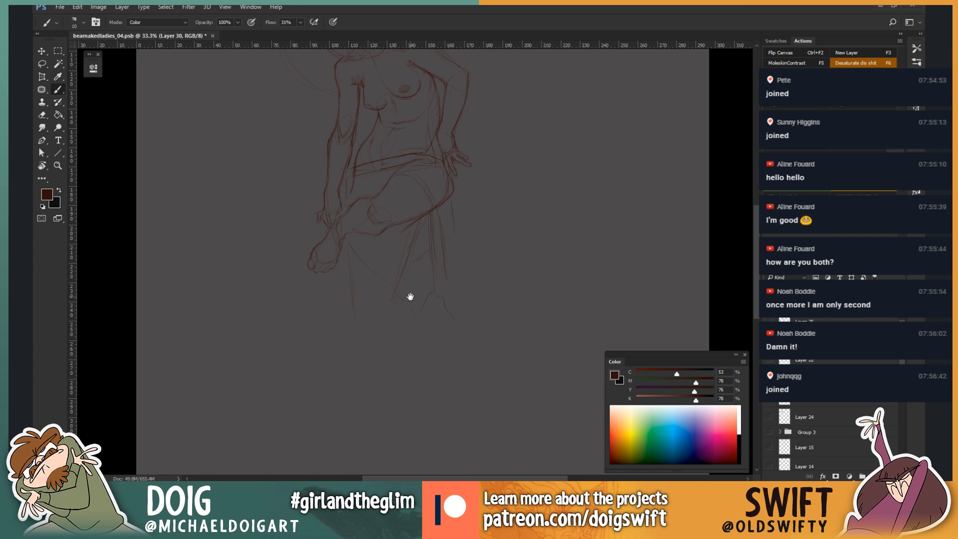
# Step: Enlarge the brush to 15 and sketch the standing leg's long shin line and the base of its foot
pyautogui.press(']')
pyautogui.moveTo(351, 264); pyautogui.dragTo(349, 299)
pyautogui.moveTo(328, 396); pyautogui.dragTo(377, 385)
pyautogui.moveTo(388, 286)
pyautogui.mouseDown()
pyautogui.moveTo(404, 316)
pyautogui.moveTo(395, 306)
pyautogui.mouseUp()
# Step: Lasso the bear head and its construction circles above the shoulders, delete them and deselect
pyautogui.moveTo(385, 209); pyautogui.dragTo(393, 357)
pyautogui.moveTo(387, 298); pyautogui.dragTo(384, 352)
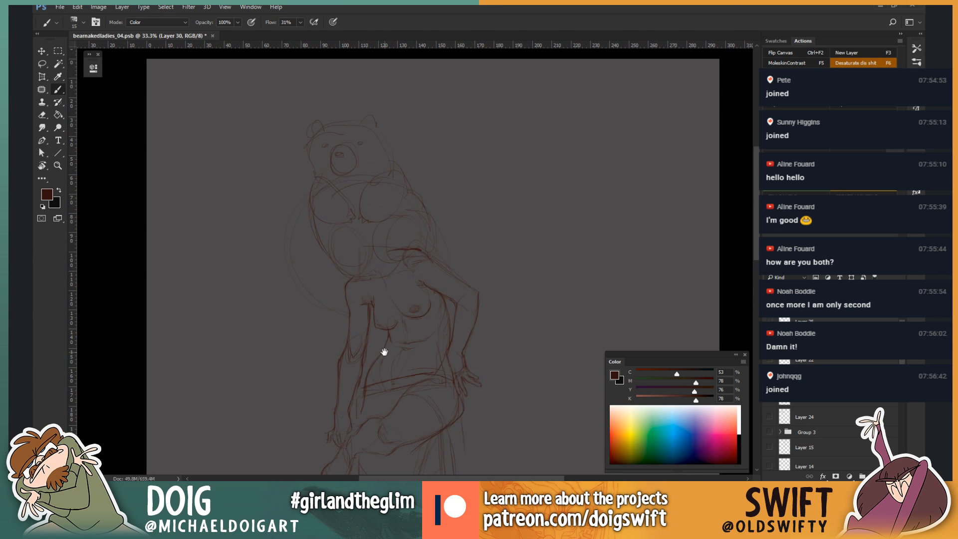
pyautogui.press('l')
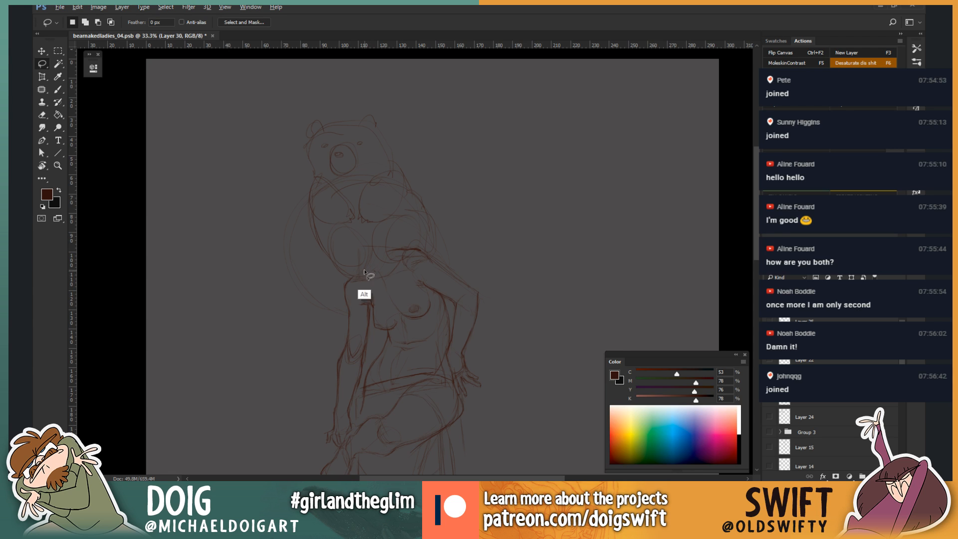
pyautogui.moveTo(364, 270)
pyautogui.mouseDown()
pyautogui.moveTo(262, 209)
pyautogui.moveTo(269, 118)
pyautogui.moveTo(467, 159)
pyautogui.moveTo(470, 233)
pyautogui.moveTo(436, 253)
pyautogui.moveTo(368, 264)
pyautogui.mouseUp()
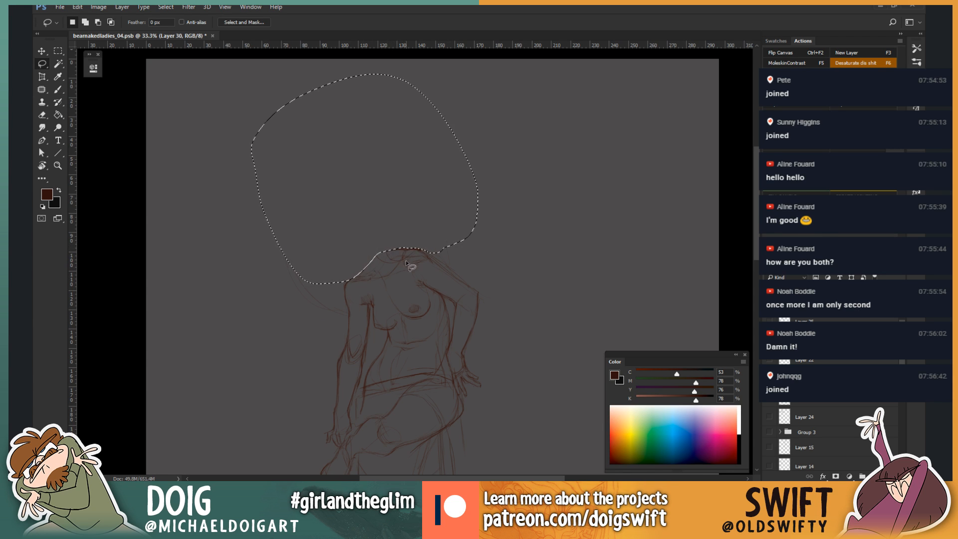
pyautogui.press('Delete')
pyautogui.hotkey('ctrl', 'd')
# Step: Sketch the standing foot with the Brush, outlining its sole, toes, instep and ankle
pyautogui.moveTo(397, 321); pyautogui.dragTo(398, 214)
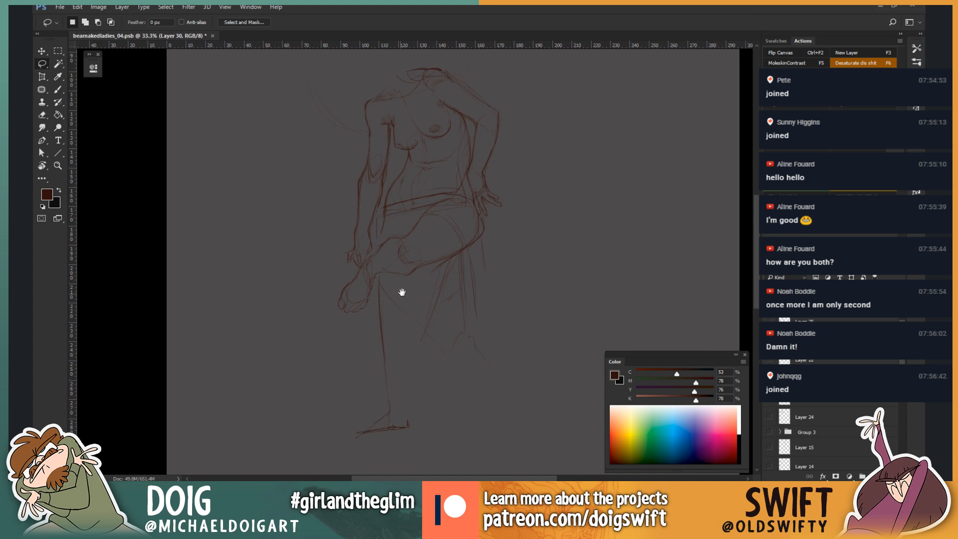
pyautogui.moveTo(399, 290); pyautogui.dragTo(406, 269)
pyautogui.press('b')
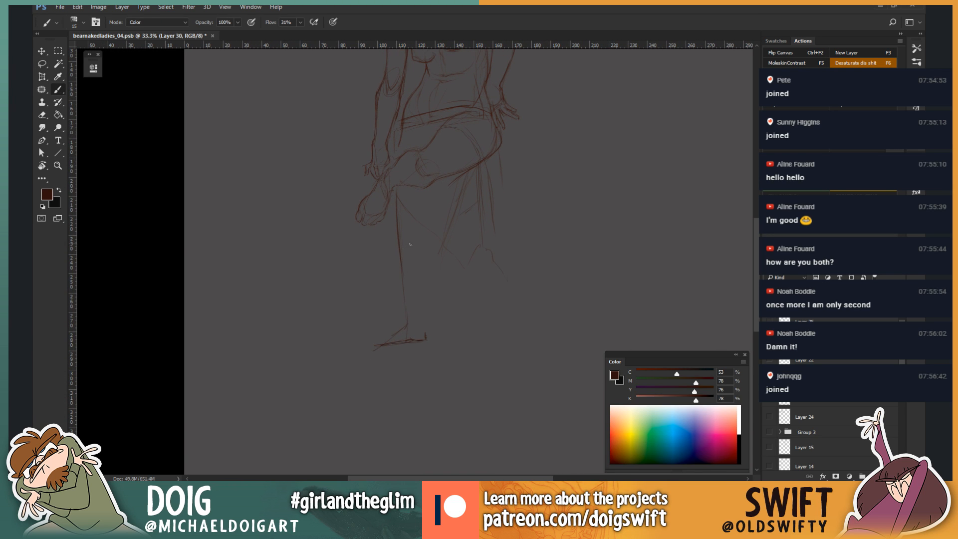
pyautogui.hotkey('ctrl', '+')
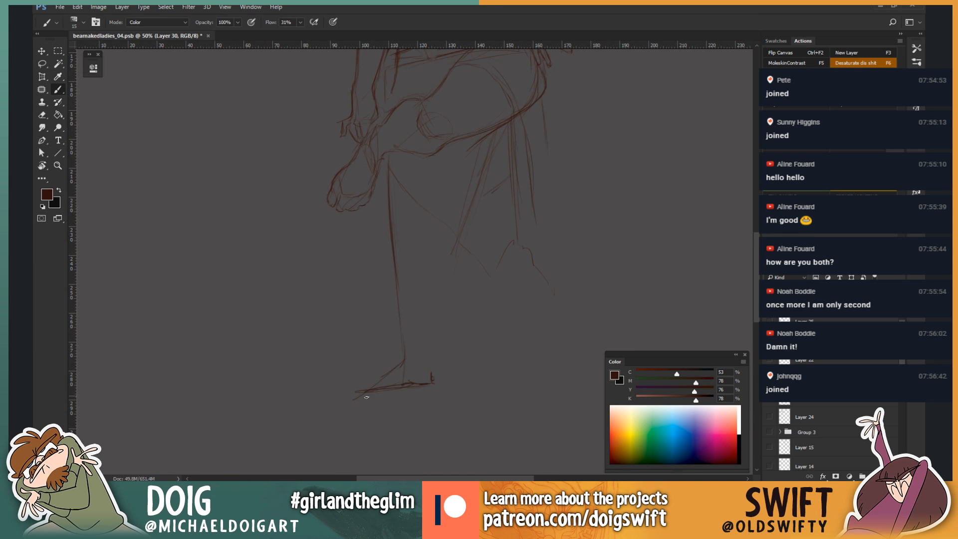
pyautogui.moveTo(365, 398); pyautogui.dragTo(415, 380)
pyautogui.moveTo(356, 403); pyautogui.dragTo(358, 388)
pyautogui.moveTo(369, 374)
pyautogui.mouseDown()
pyautogui.moveTo(402, 340)
pyautogui.moveTo(421, 340)
pyautogui.moveTo(405, 332)
pyautogui.moveTo(420, 357)
pyautogui.moveTo(404, 348)
pyautogui.moveTo(427, 354)
pyautogui.mouseUp()
pyautogui.moveTo(396, 351); pyautogui.dragTo(427, 350)
# Step: Reduce the brush to 10 and sketch the front and back contours of the standing lower leg
pyautogui.press('[')
pyautogui.moveTo(386, 299); pyautogui.dragTo(396, 332)
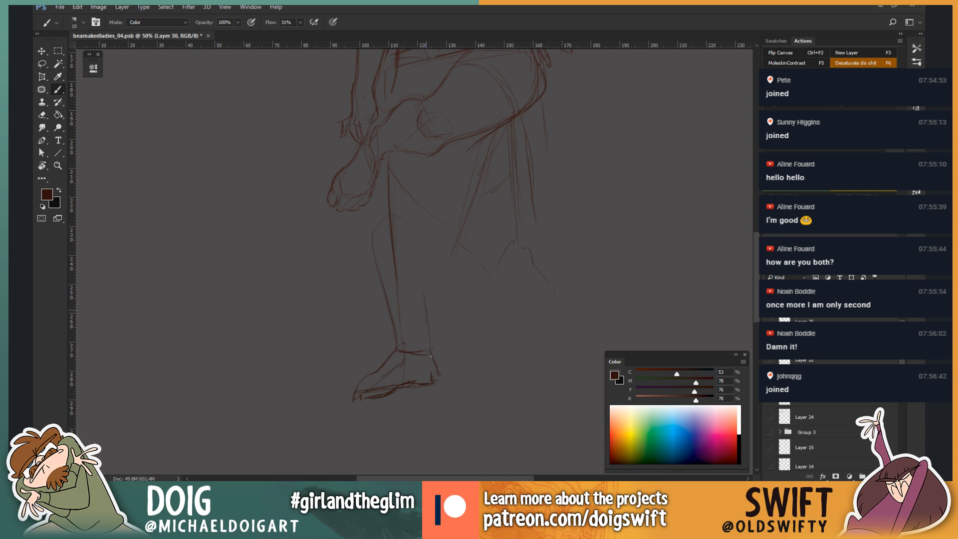
pyautogui.moveTo(425, 284); pyautogui.dragTo(426, 306)
pyautogui.moveTo(424, 266); pyautogui.dragTo(426, 291)
# Step: Enlarge the brush to 15 and sketch long vertical strokes below the raised thigh and a diagonal behind the calf
pyautogui.hotkey('ctrl', '-')
pyautogui.hotkey('ctrl', '-')
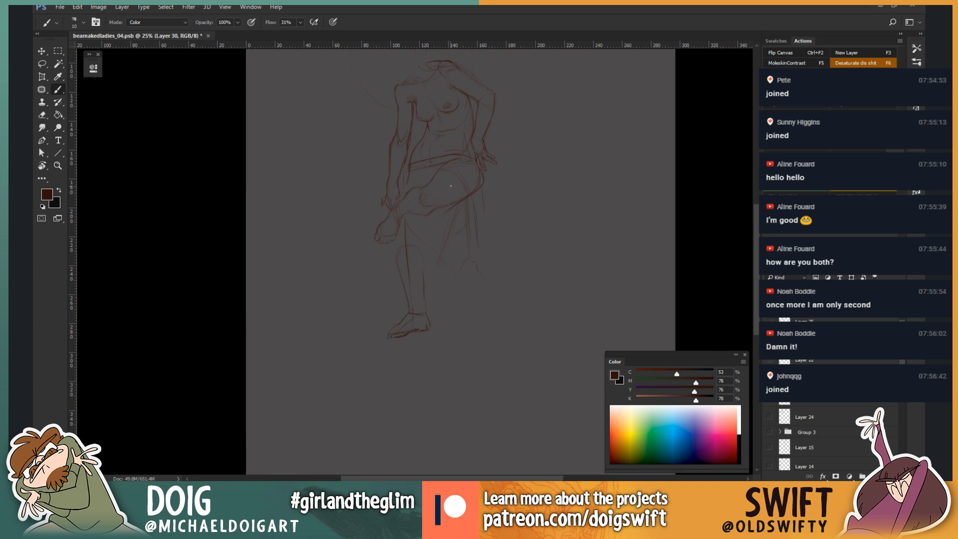
pyautogui.hotkey('ctrl', '+')
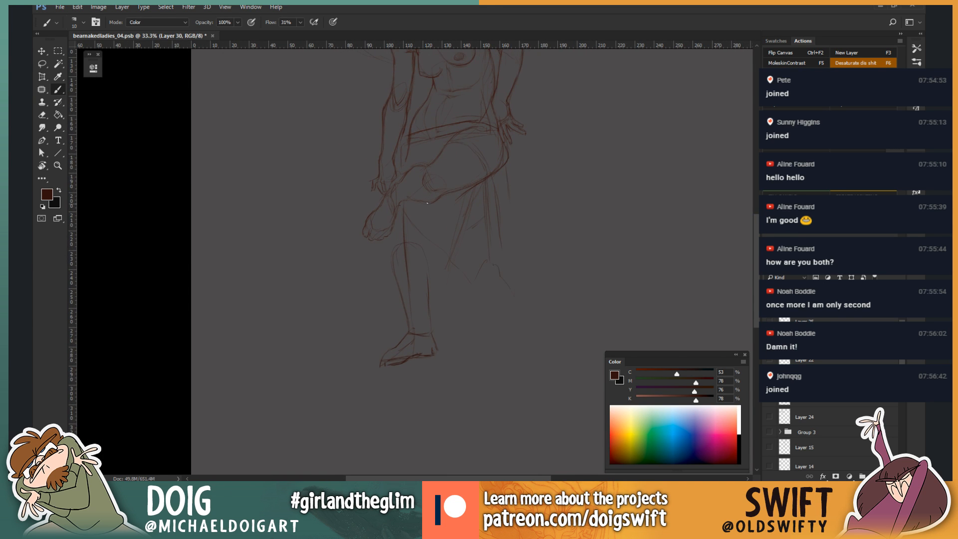
pyautogui.moveTo(432, 235); pyautogui.dragTo(380, 280)
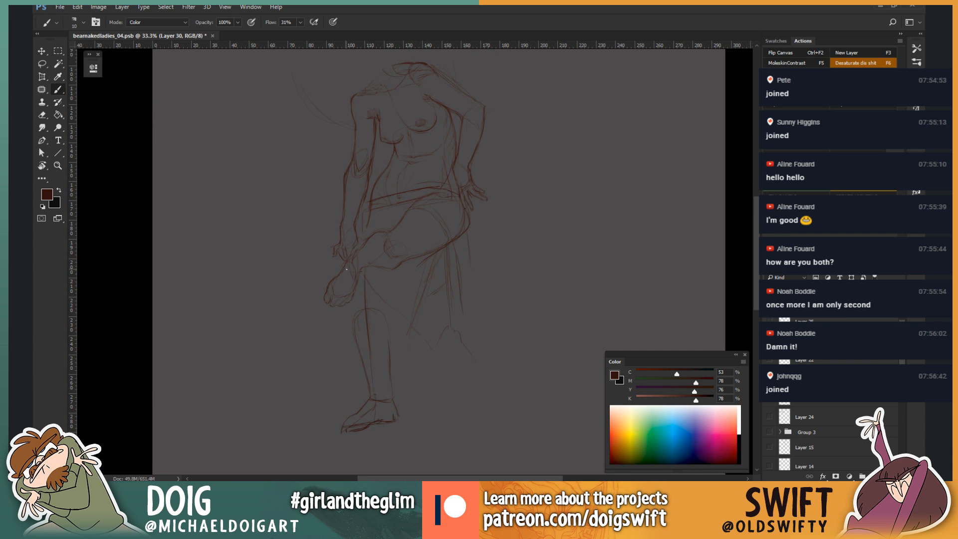
pyautogui.hotkey('ctrl', '+')
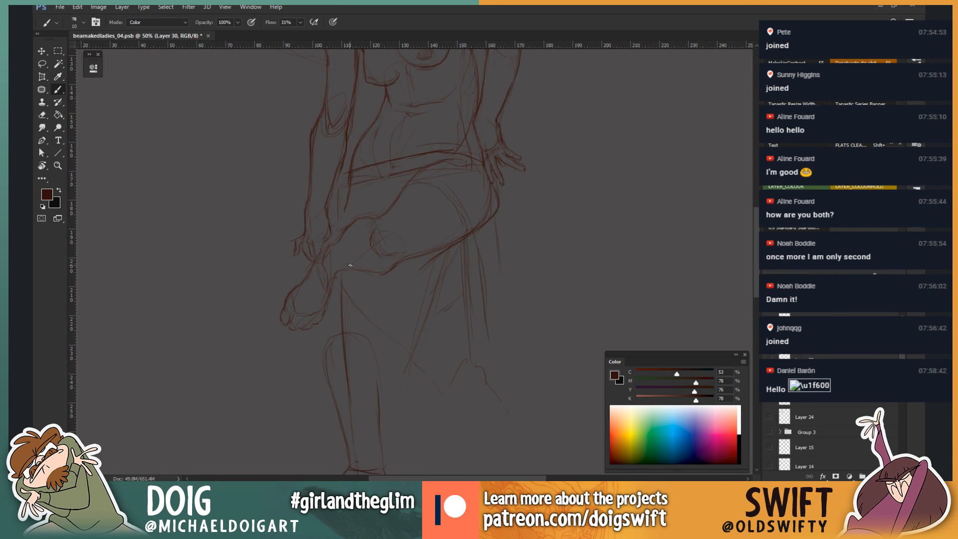
pyautogui.hotkey('ctrl', '-')
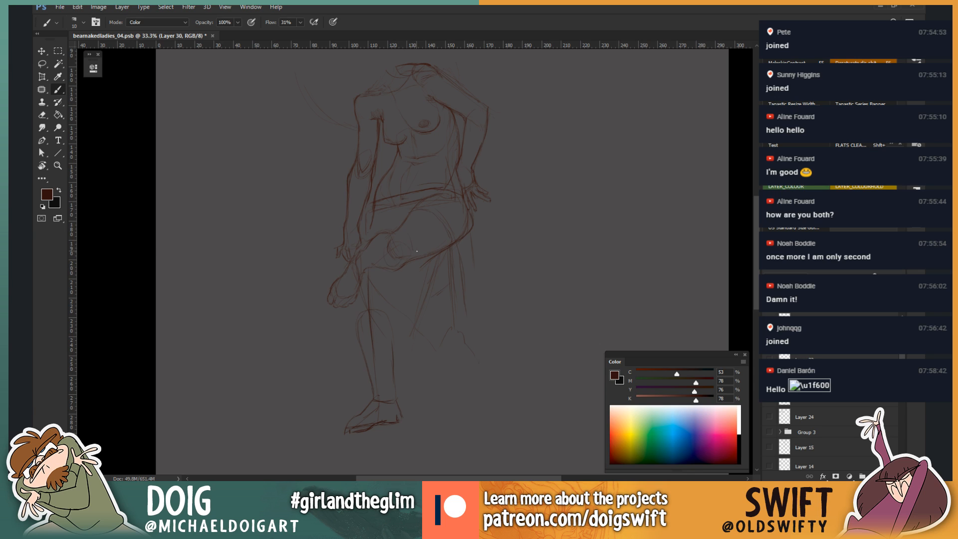
pyautogui.press(']')
pyautogui.moveTo(396, 362); pyautogui.dragTo(421, 387)
pyautogui.moveTo(418, 247); pyautogui.dragTo(427, 294)
pyautogui.moveTo(410, 259)
pyautogui.mouseDown()
pyautogui.moveTo(418, 330)
pyautogui.moveTo(405, 293)
pyautogui.moveTo(422, 360)
pyautogui.mouseUp()
# Step: Add short dark strokes where the underside of the raised thigh meets the vertical lines
pyautogui.hotkey('ctrl', '+')
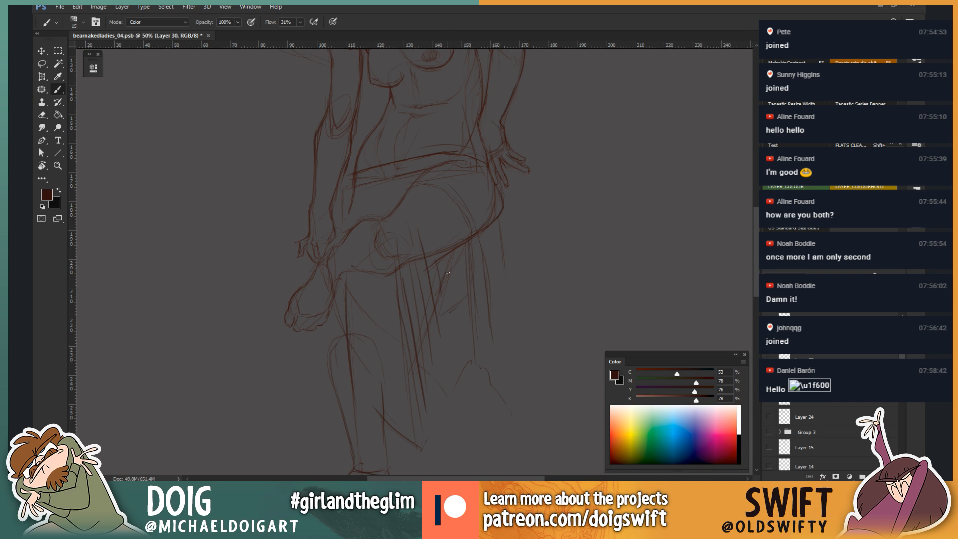
pyautogui.moveTo(464, 252)
pyautogui.mouseDown()
pyautogui.moveTo(466, 243)
pyautogui.moveTo(464, 263)
pyautogui.mouseUp()
pyautogui.moveTo(451, 226); pyautogui.dragTo(468, 248)
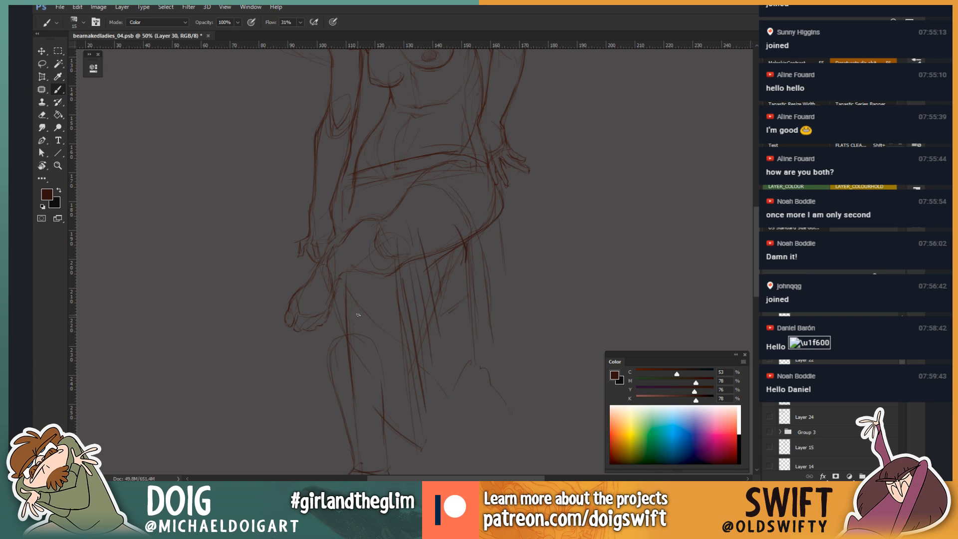
# Step: Strengthen the standing leg's calf line down to the heel and redraw its front contour below the knee
pyautogui.moveTo(350, 386); pyautogui.dragTo(384, 251)
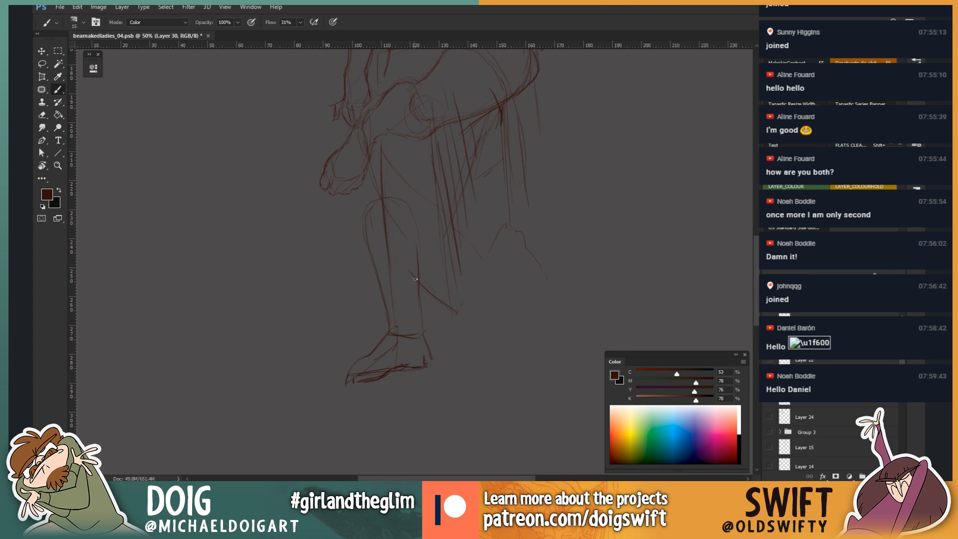
pyautogui.moveTo(419, 301); pyautogui.dragTo(423, 354)
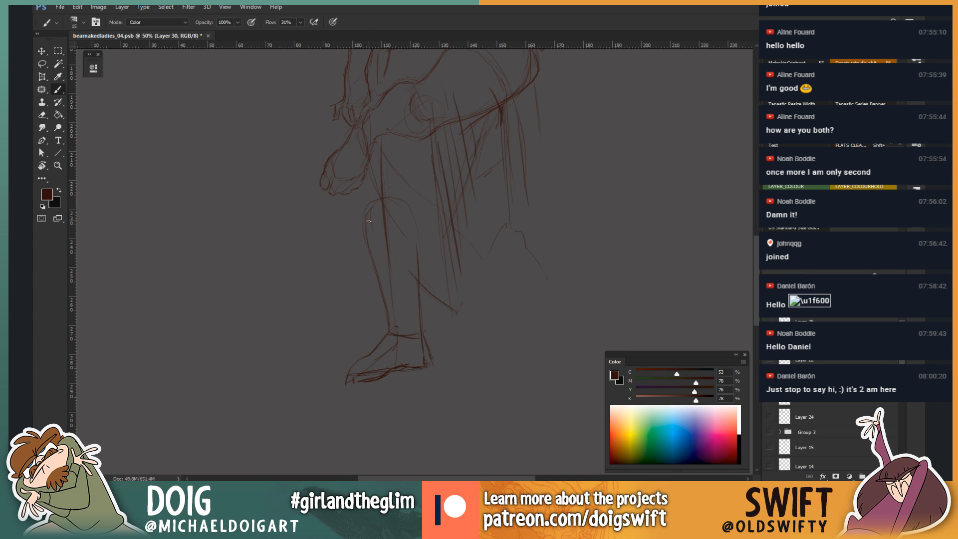
pyautogui.moveTo(368, 220)
pyautogui.mouseDown()
pyautogui.moveTo(384, 307)
pyautogui.moveTo(382, 279)
pyautogui.mouseUp()
pyautogui.moveTo(385, 241); pyautogui.dragTo(371, 292)
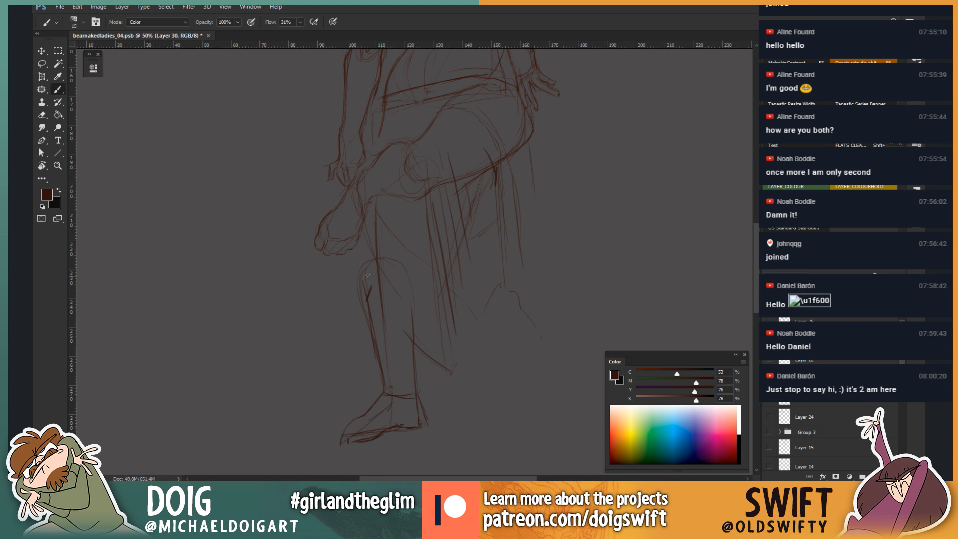
pyautogui.moveTo(362, 266); pyautogui.dragTo(379, 299)
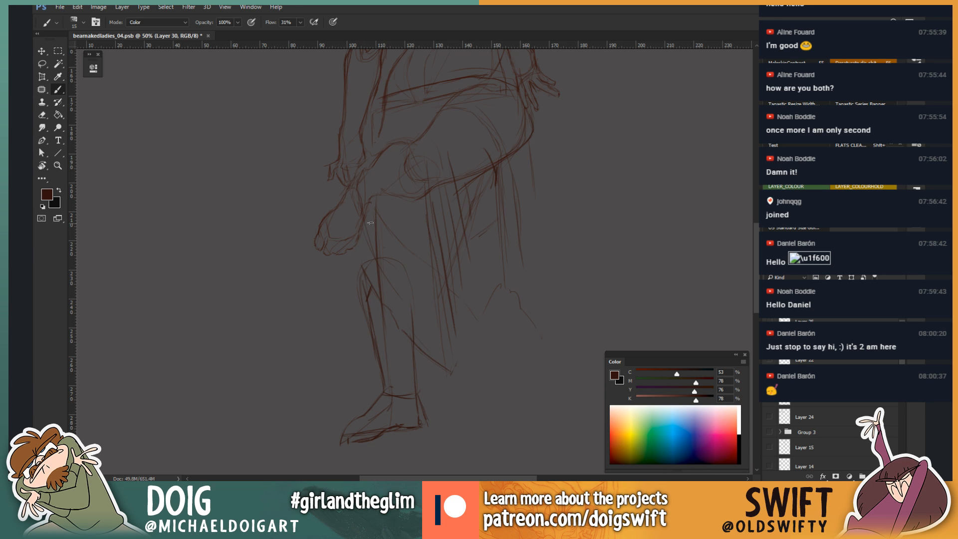
# Step: Lasso the standing lower leg and foot, shift them slightly to the right, and deselect
pyautogui.moveTo(383, 166)
pyautogui.mouseDown()
pyautogui.moveTo(340, 278)
pyautogui.moveTo(349, 209)
pyautogui.mouseUp()
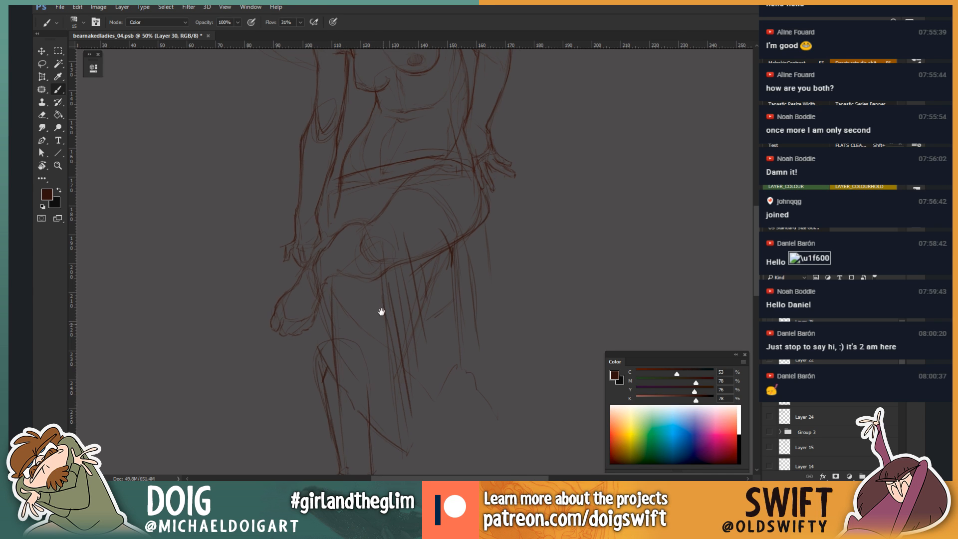
pyautogui.moveTo(381, 313)
pyautogui.mouseDown()
pyautogui.moveTo(369, 229)
pyautogui.moveTo(347, 239)
pyautogui.moveTo(324, 218)
pyautogui.moveTo(282, 266)
pyautogui.moveTo(278, 391)
pyautogui.moveTo(357, 455)
pyautogui.moveTo(405, 386)
pyautogui.moveTo(403, 340)
pyautogui.moveTo(377, 289)
pyautogui.mouseUp()
pyautogui.press('l')
pyautogui.press('v')
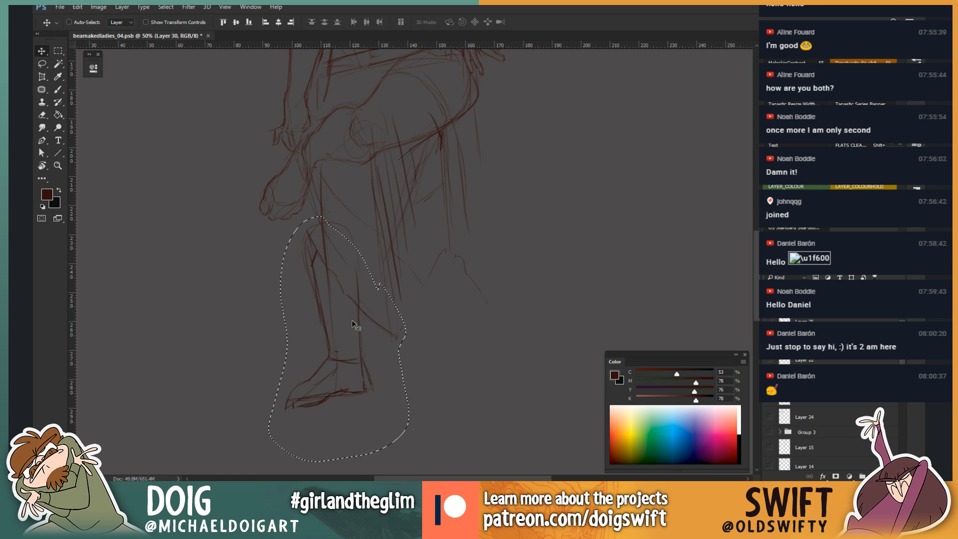
pyautogui.moveTo(352, 319); pyautogui.dragTo(367, 326)
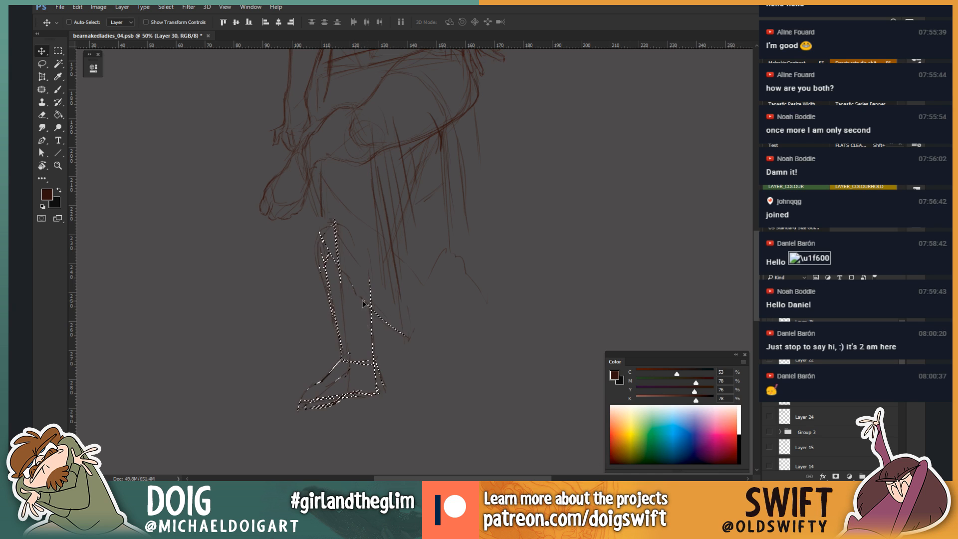
pyautogui.hotkey('ctrl', '-')
pyautogui.moveTo(387, 177); pyautogui.dragTo(367, 237)
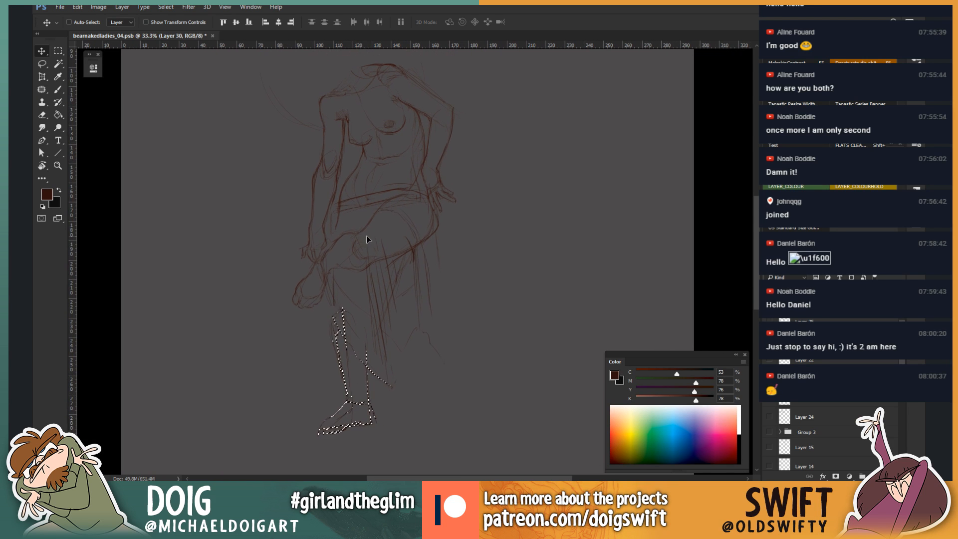
pyautogui.hotkey('ctrl', 'd')
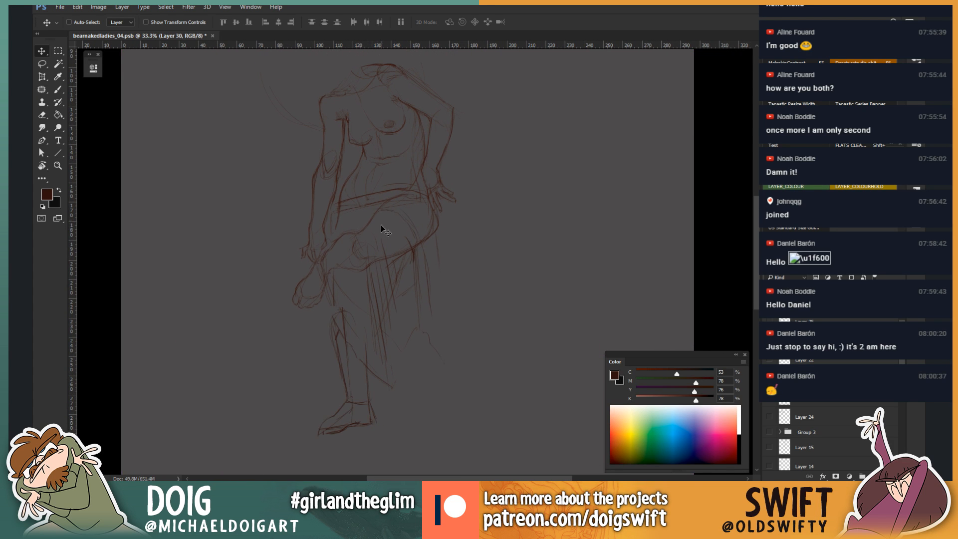
# Step: Sketch a darker contour over the top of the raised thigh and fold lines running down beneath it
pyautogui.hotkey('ctrl', '+')
pyautogui.press('b')
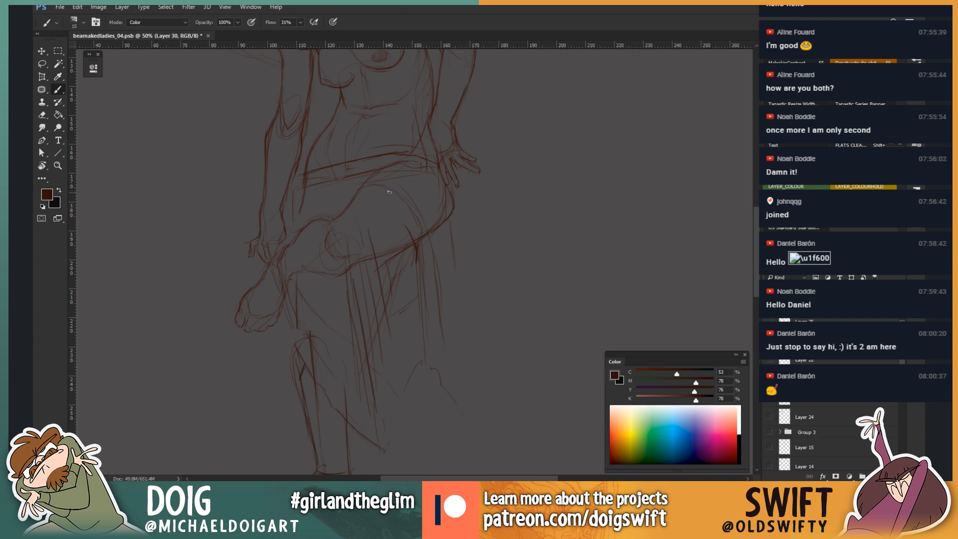
pyautogui.moveTo(364, 184)
pyautogui.mouseDown()
pyautogui.moveTo(399, 187)
pyautogui.moveTo(415, 242)
pyautogui.mouseUp()
pyautogui.press('[')
pyautogui.press(']')
pyautogui.moveTo(392, 225); pyautogui.dragTo(410, 302)
pyautogui.hotkey('ctrl', '-')
pyautogui.moveTo(410, 211); pyautogui.dragTo(389, 220)
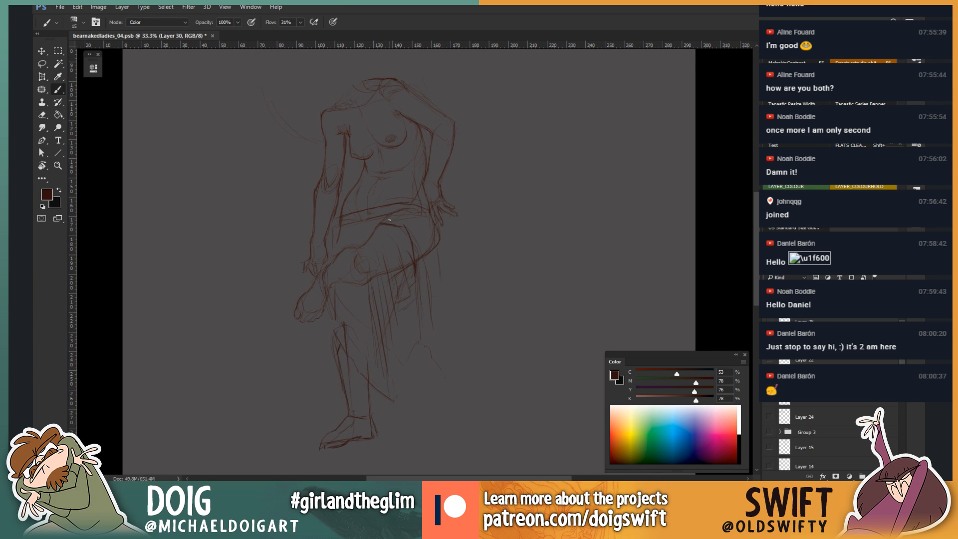
# Step: Extend the fold lines down from the raised thigh, reducing the brush to 10, and sketch the jagged contour behind them
pyautogui.hotkey('ctrl', '+')
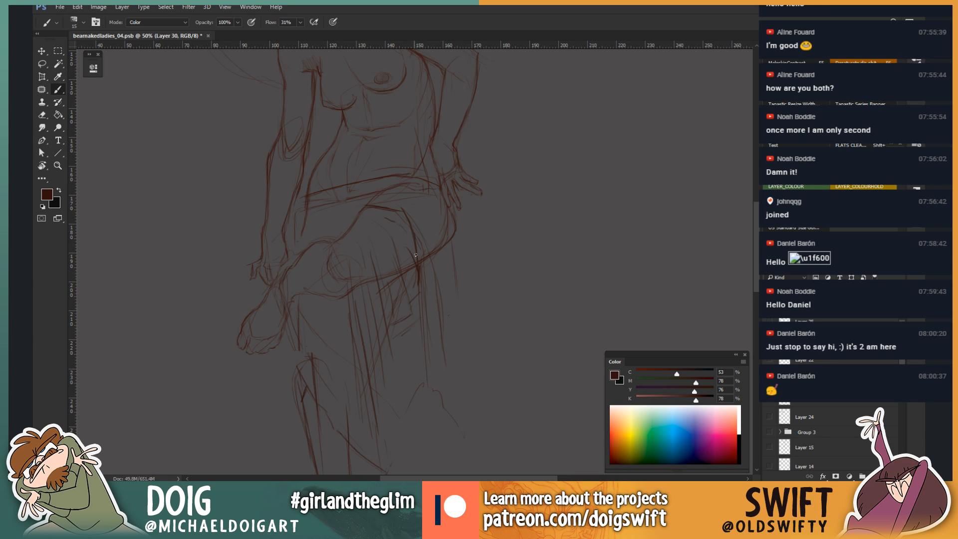
pyautogui.moveTo(412, 247); pyautogui.dragTo(416, 357)
pyautogui.press('[')
pyautogui.moveTo(405, 257); pyautogui.dragTo(412, 362)
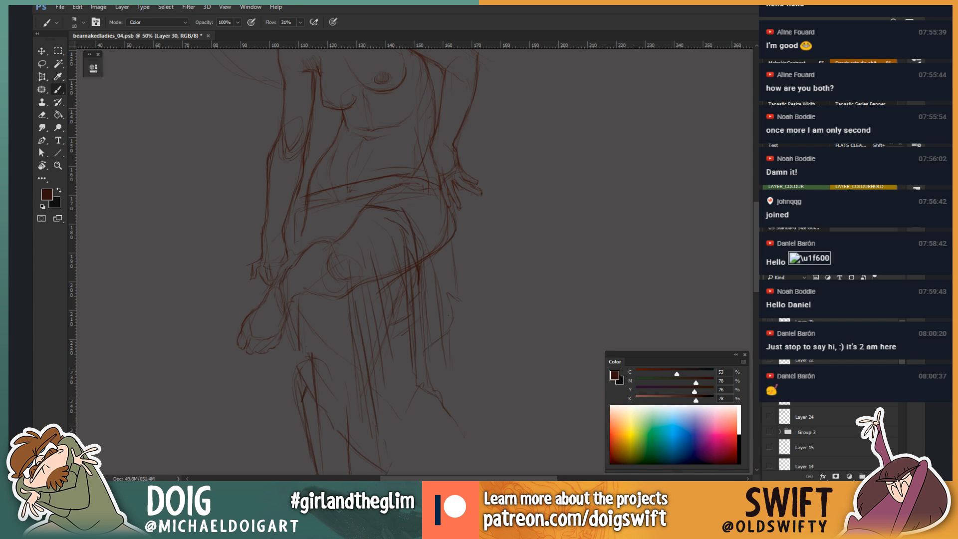
# Step: Quit Discord and relaunch it by searching Windows for discord
pyautogui.click(811, 486)
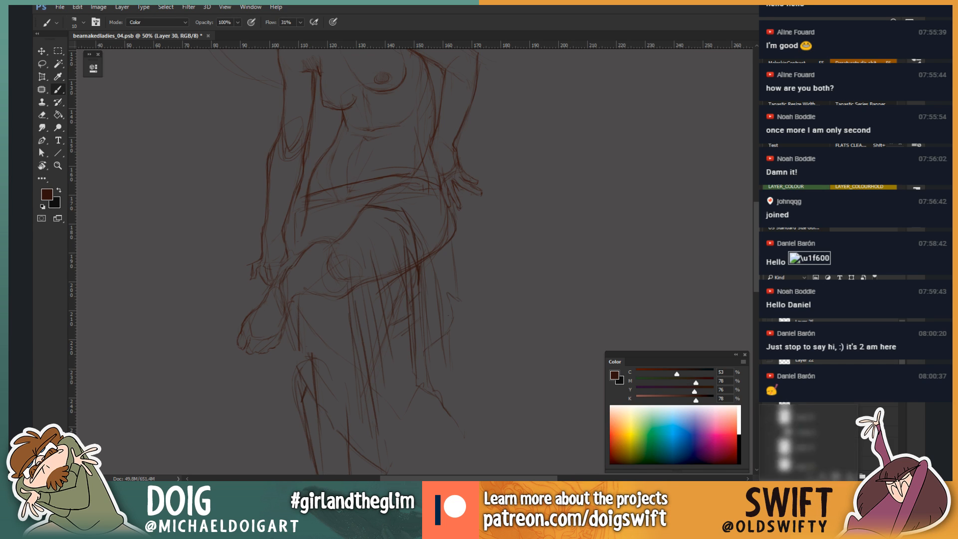
pyautogui.rightClick(846, 454)
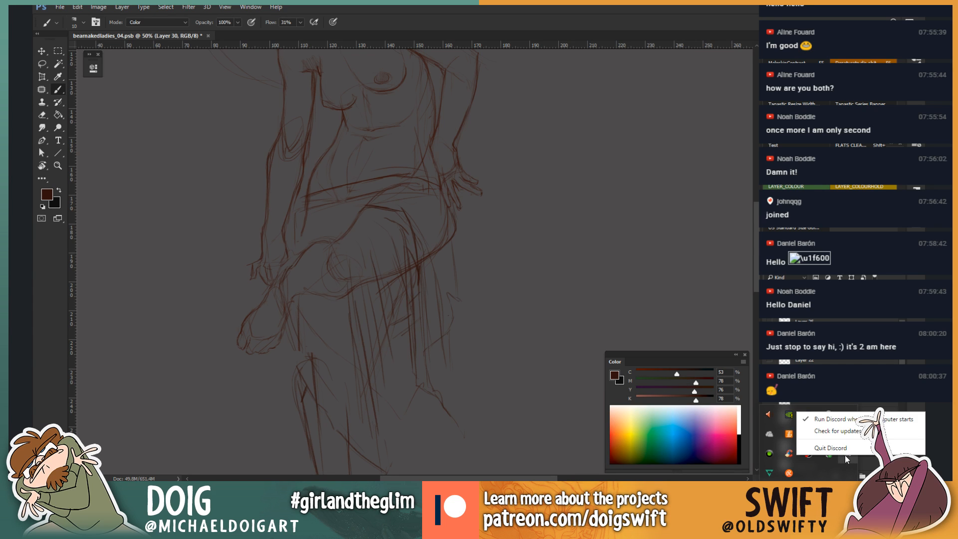
pyautogui.click(846, 452)
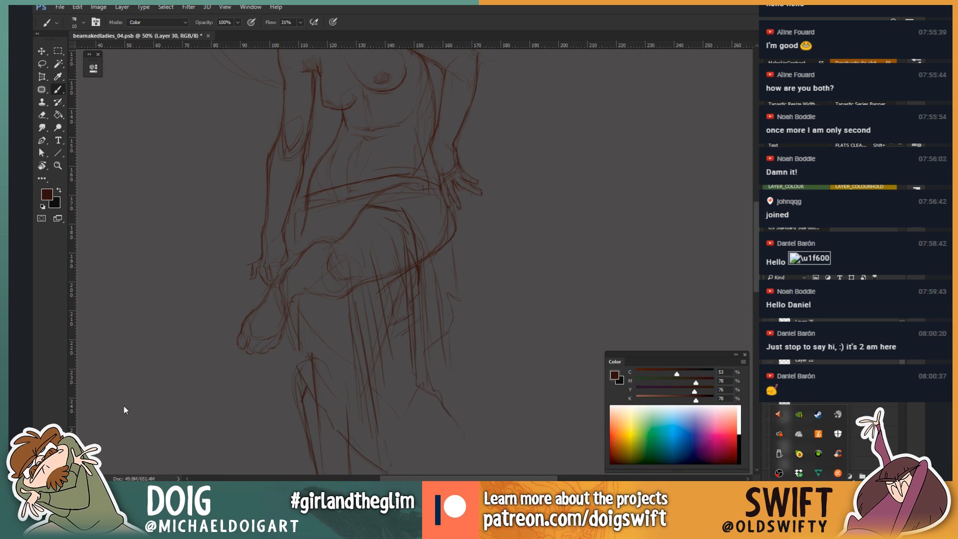
pyautogui.click(115, 487)
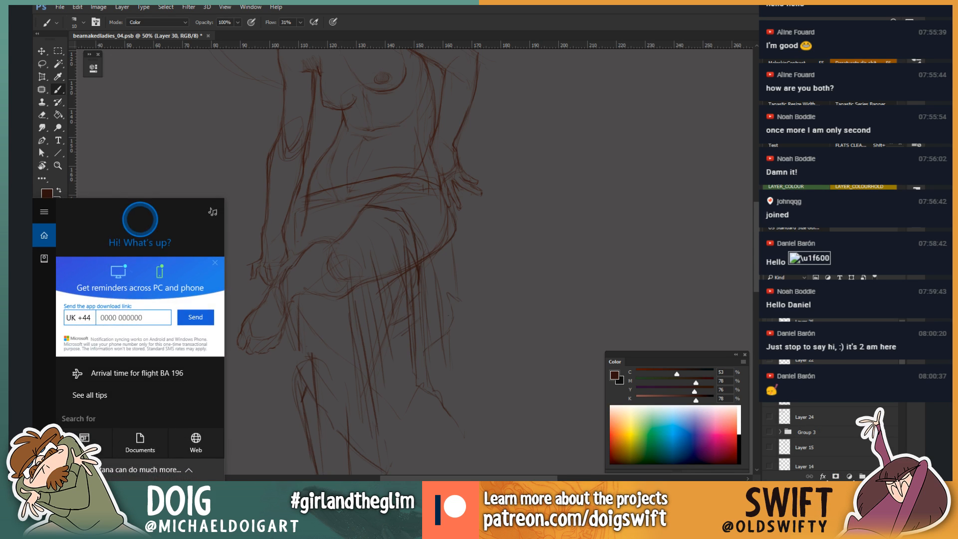
pyautogui.write('discord')
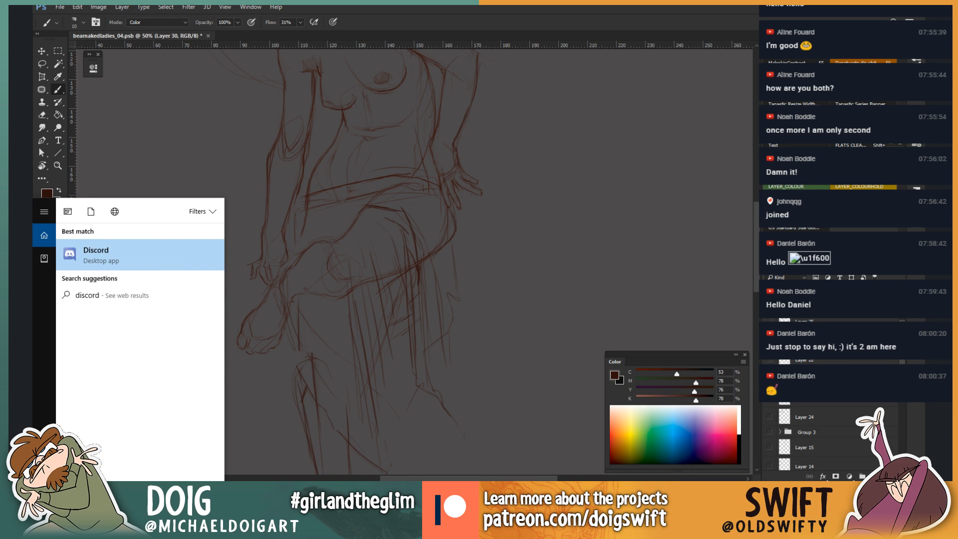
pyautogui.click(106, 250)
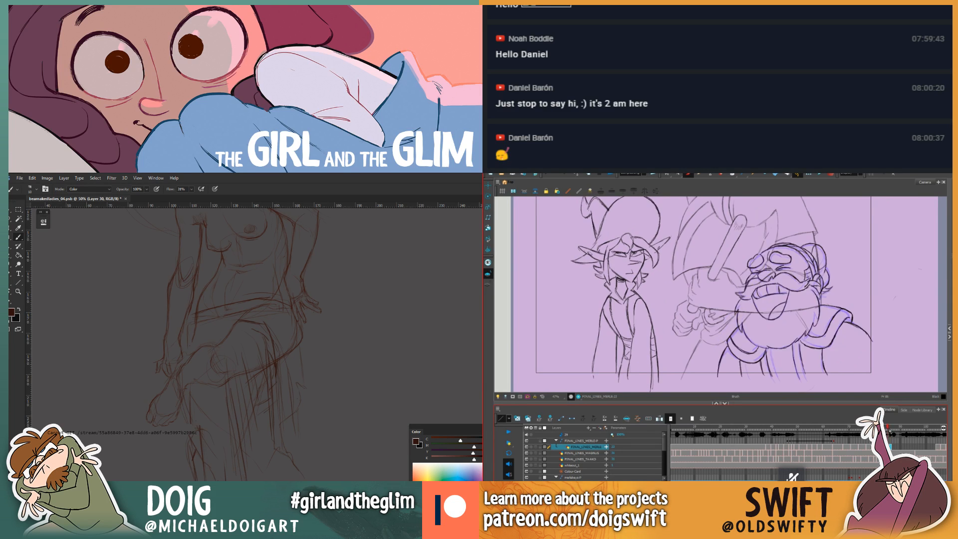
# Step: Switch to Toon Boom Harmony and ink the beard's left tufts below the axe blade, comparing with the neighbouring frame
pyautogui.press('.')
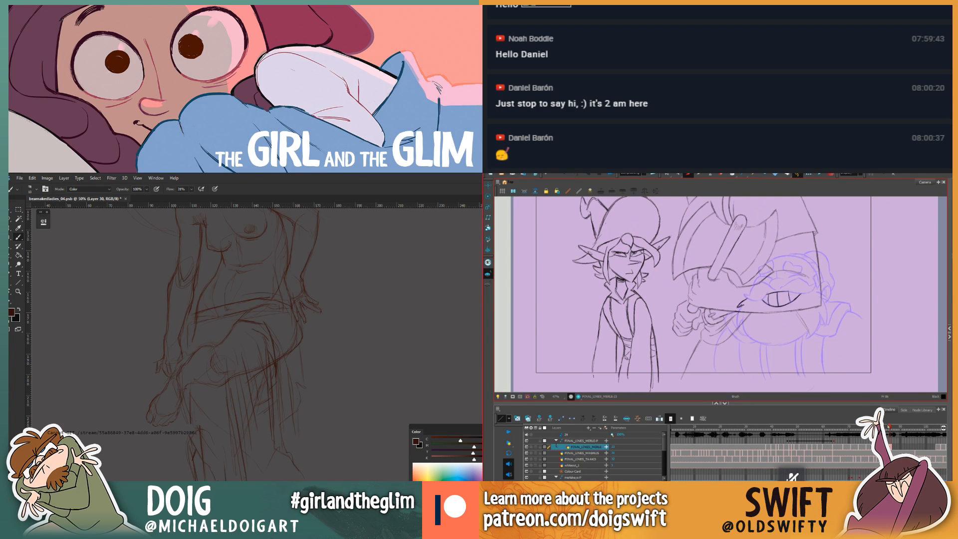
pyautogui.moveTo(890, 428); pyautogui.dragTo(890, 429)
pyautogui.press(',')
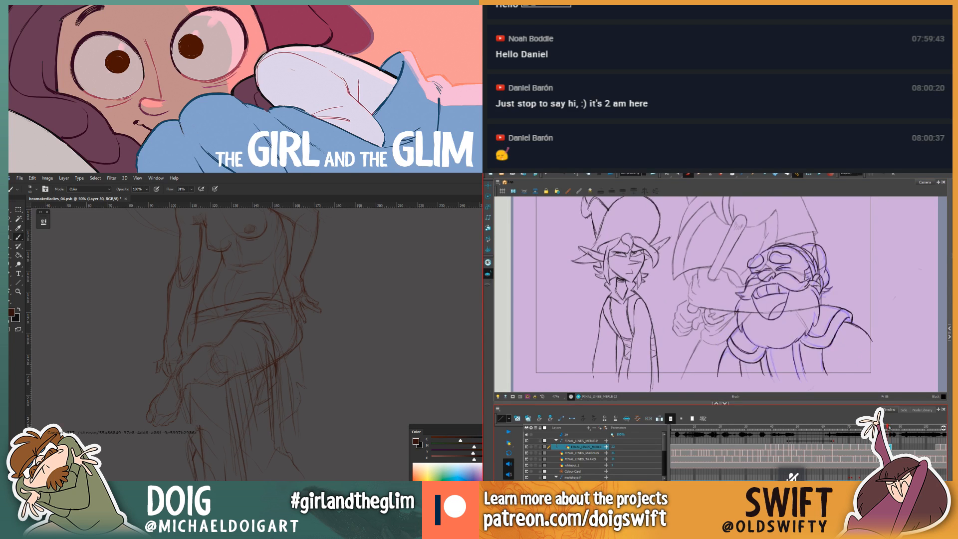
pyautogui.press('.')
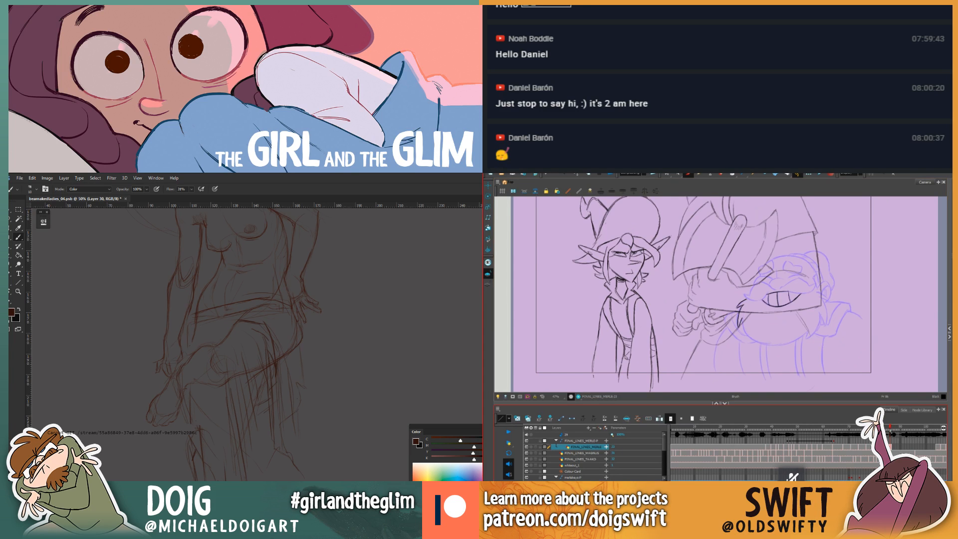
pyautogui.moveTo(889, 429); pyautogui.dragTo(890, 430)
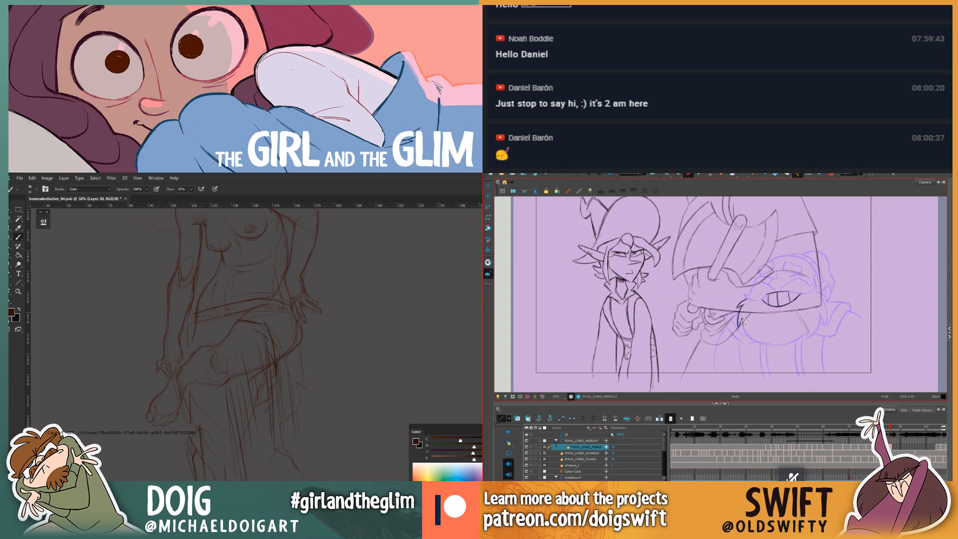
pyautogui.moveTo(740, 317); pyautogui.dragTo(751, 341)
pyautogui.moveTo(890, 428); pyautogui.dragTo(888, 429)
pyautogui.moveTo(762, 342); pyautogui.dragTo(771, 347)
# Step: Ink the beard's rounded bottom edge and its right-hand tufts up to the axe blade, checking against adjacent frames
pyautogui.moveTo(892, 427); pyautogui.dragTo(890, 427)
pyautogui.moveTo(890, 427); pyautogui.dragTo(890, 427)
pyautogui.moveTo(890, 427); pyautogui.dragTo(890, 427)
pyautogui.moveTo(891, 427); pyautogui.dragTo(890, 427)
pyautogui.hotkey('alt', 'e')
pyautogui.press('super+d')
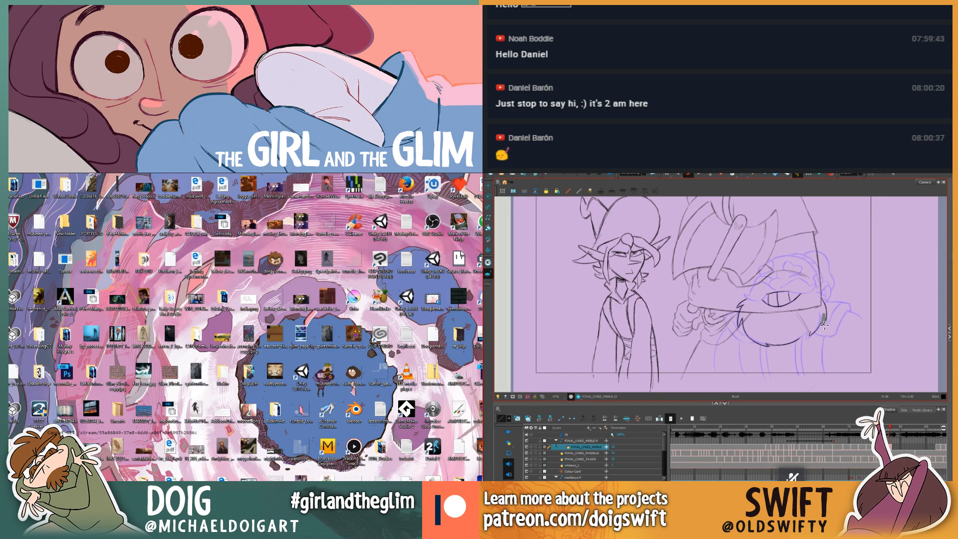
pyautogui.moveTo(825, 316); pyautogui.dragTo(825, 327)
pyautogui.press('super+d')
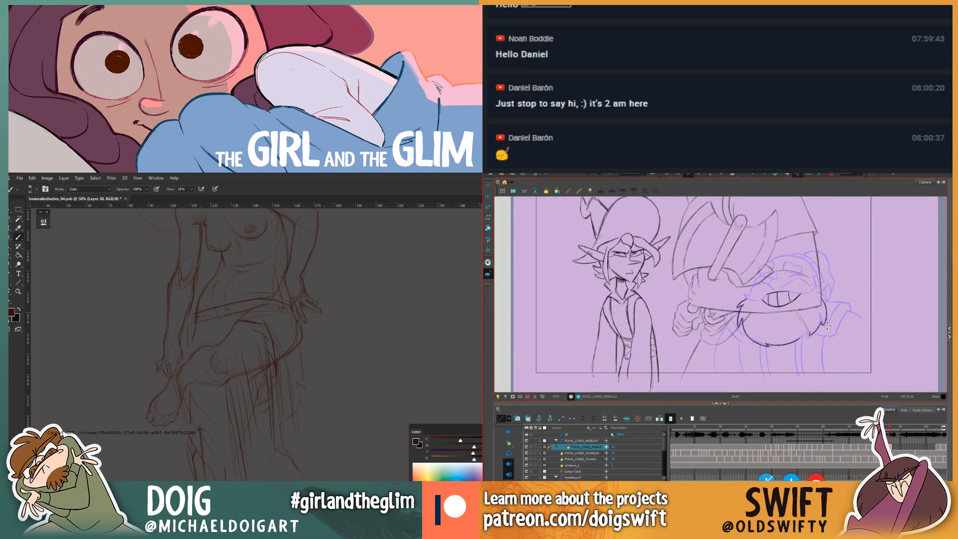
# Step: Erase and retouch the small tuft at the beard's lower right, comparing it with the neighbouring frame
pyautogui.click(889, 427)
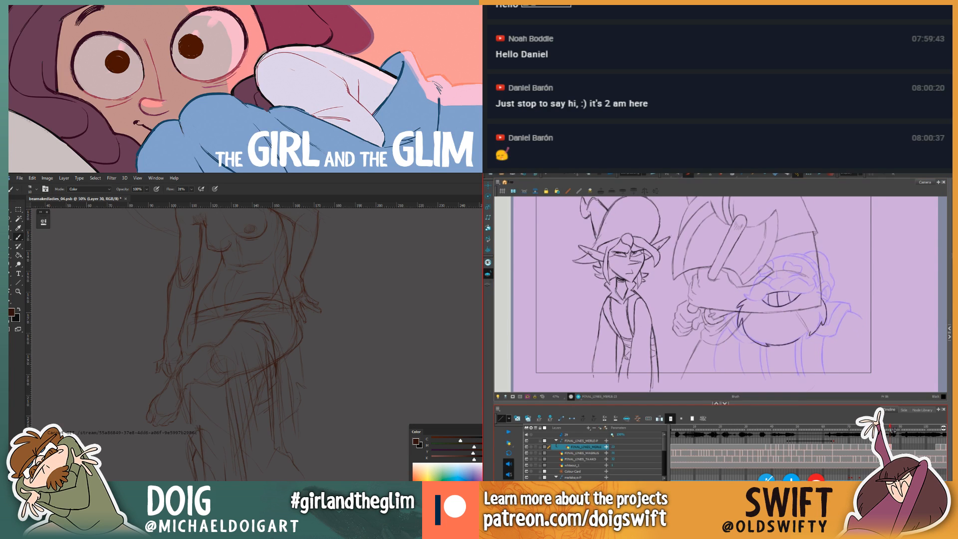
pyautogui.moveTo(890, 428); pyautogui.dragTo(889, 429)
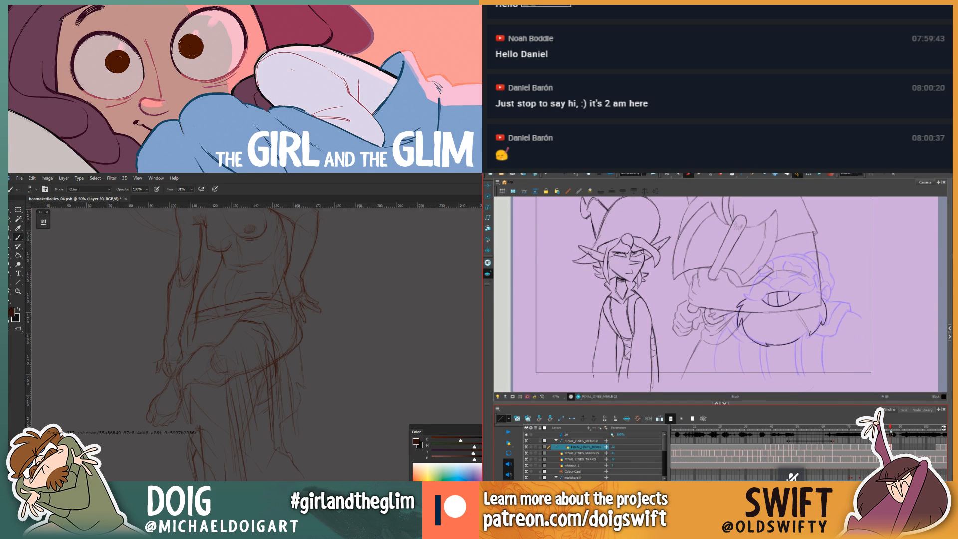
pyautogui.click(816, 335)
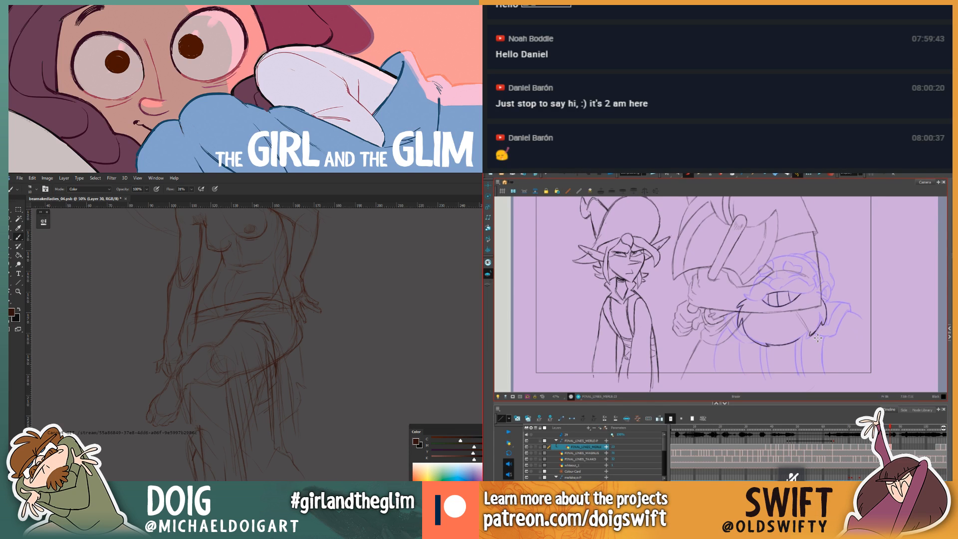
pyautogui.hotkey('alt', 'e')
pyautogui.hotkey('alt', 'b')
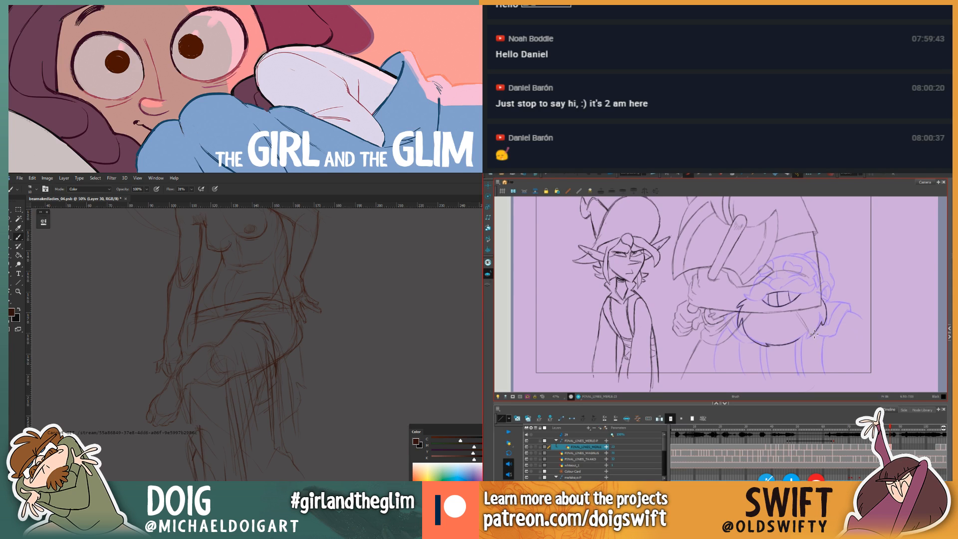
pyautogui.moveTo(890, 428); pyautogui.dragTo(891, 427)
# Step: In Photoshop, adjust the brush size and strengthen the fold lines over the raised thigh
pyautogui.hotkey('ctrl', '-')
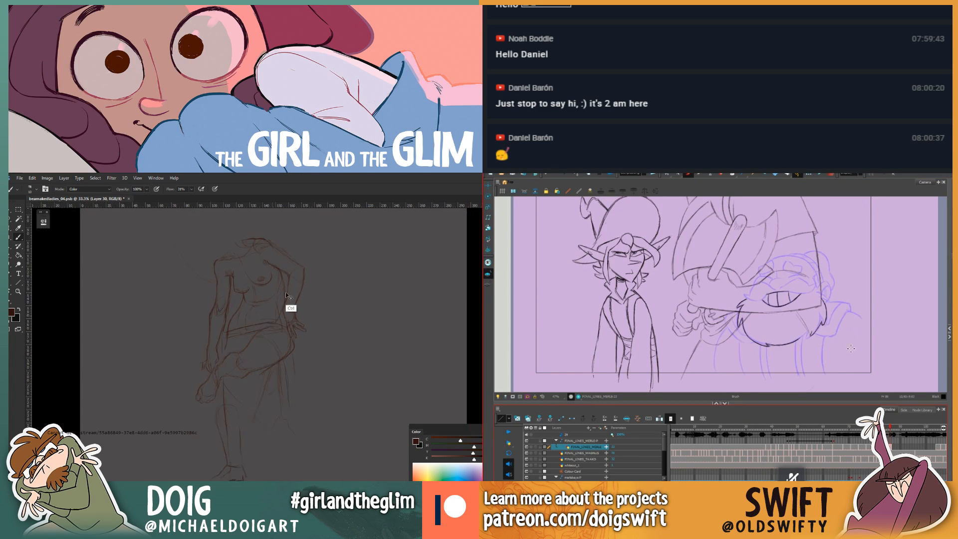
pyautogui.hotkey('ctrl', '+')
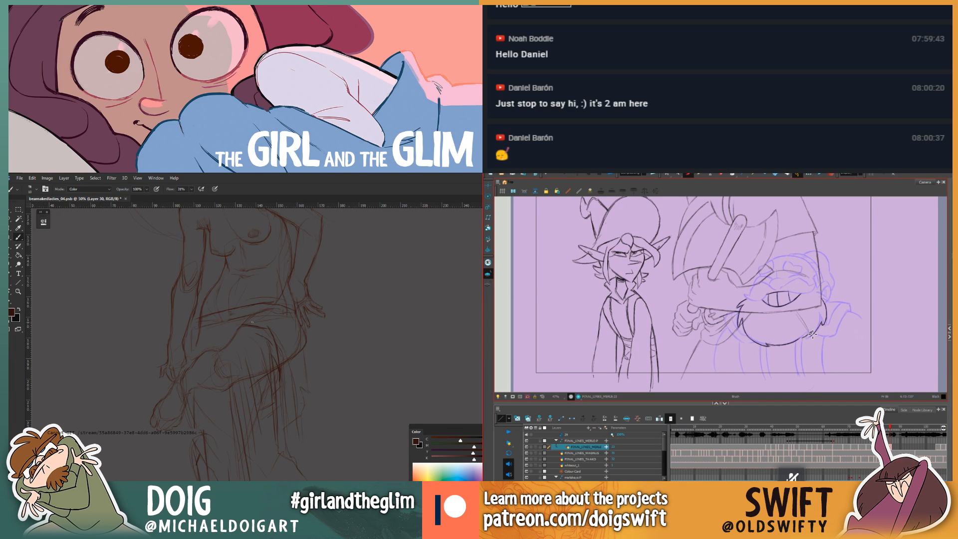
pyautogui.press(']')
pyautogui.moveTo(891, 428); pyautogui.dragTo(891, 428)
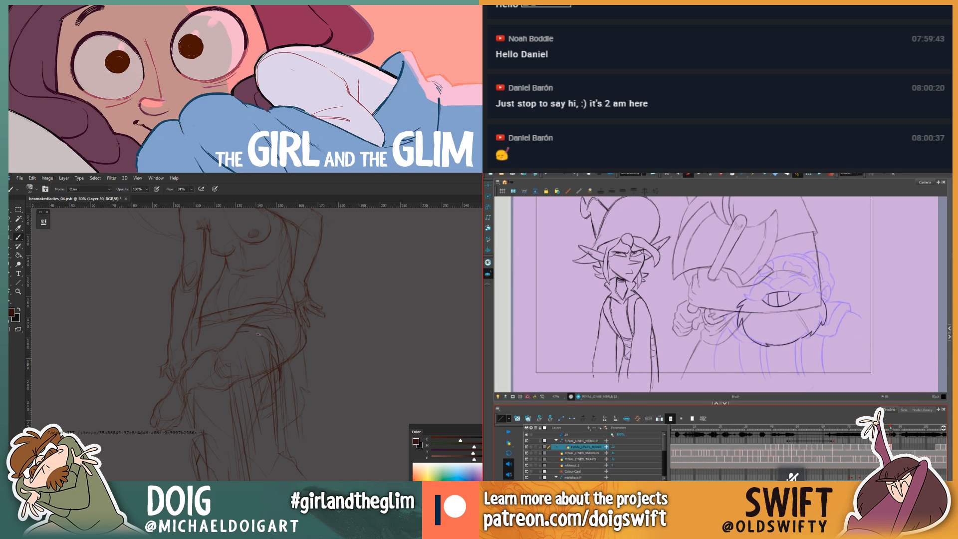
pyautogui.press('[')
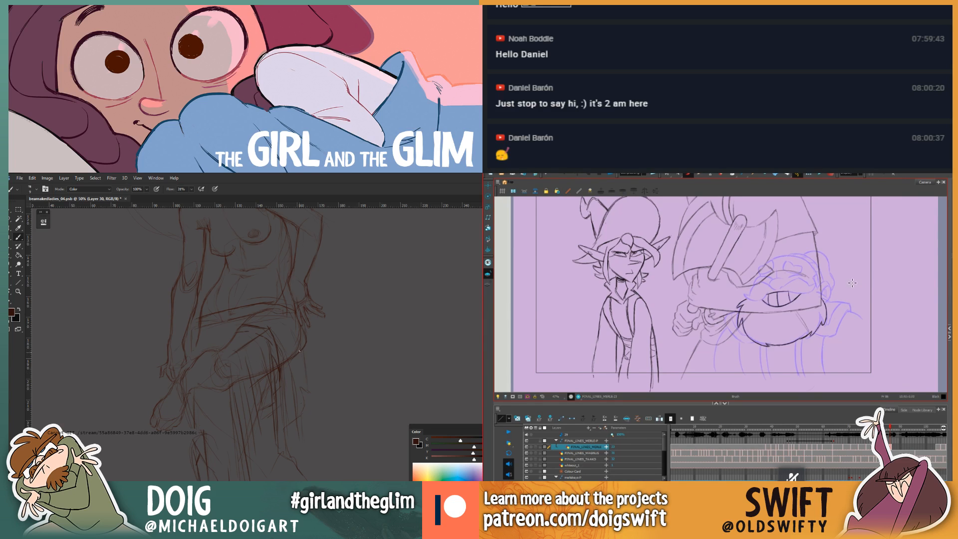
pyautogui.moveTo(851, 281); pyautogui.dragTo(924, 280)
pyautogui.moveTo(875, 307)
pyautogui.mouseDown()
pyautogui.moveTo(895, 317)
pyautogui.moveTo(928, 315)
pyautogui.mouseUp()
pyautogui.moveTo(855, 261)
pyautogui.mouseDown()
pyautogui.moveTo(877, 271)
pyautogui.moveTo(876, 258)
pyautogui.moveTo(884, 276)
pyautogui.moveTo(885, 266)
pyautogui.moveTo(897, 274)
pyautogui.moveTo(895, 262)
pyautogui.moveTo(898, 283)
pyautogui.moveTo(898, 262)
pyautogui.moveTo(900, 282)
pyautogui.moveTo(916, 265)
pyautogui.moveTo(926, 282)
pyautogui.mouseUp()
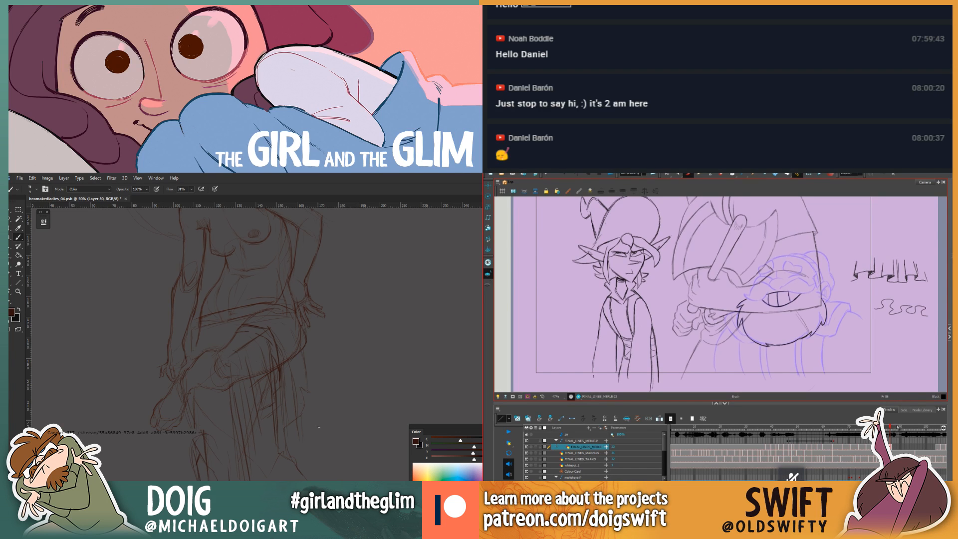
pyautogui.click(666, 174)
pyautogui.moveTo(279, 462); pyautogui.dragTo(293, 387)
pyautogui.moveTo(862, 254)
pyautogui.mouseDown()
pyautogui.moveTo(878, 317)
pyautogui.moveTo(946, 282)
pyautogui.moveTo(863, 253)
pyautogui.mouseUp()
pyautogui.press('Delete')
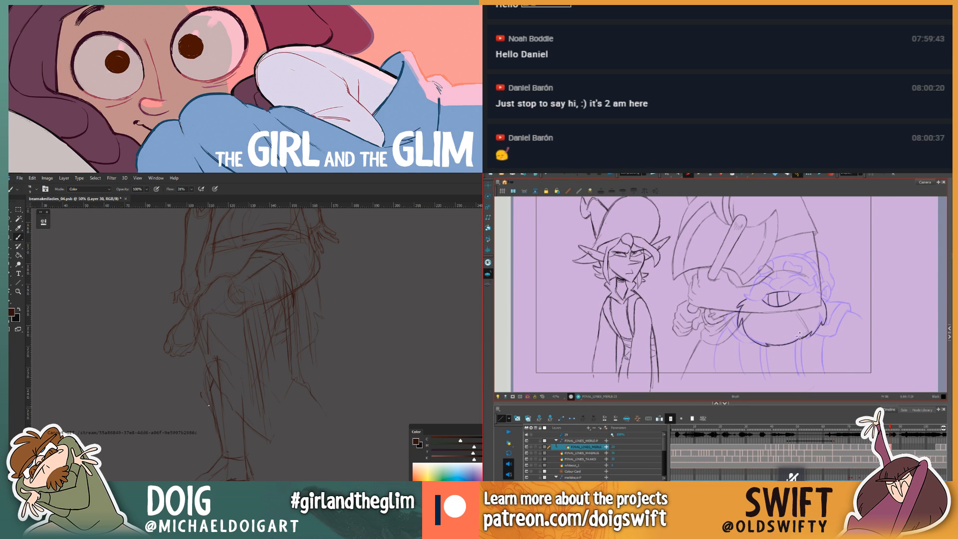
# Step: In Toon Boom Harmony, ink two short vertical lines hanging below the beard down to the frame edge
pyautogui.moveTo(890, 428); pyautogui.dragTo(891, 427)
pyautogui.moveTo(890, 427); pyautogui.dragTo(891, 427)
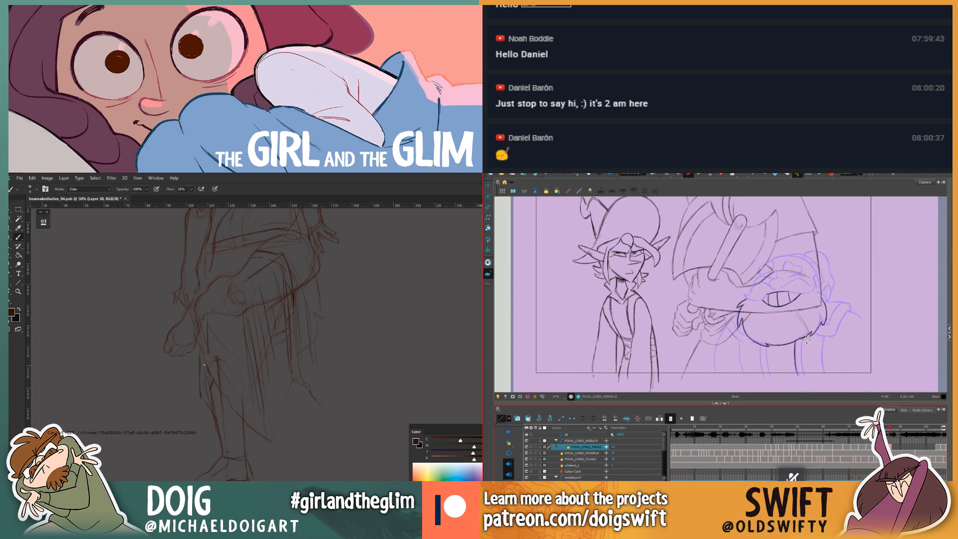
pyautogui.moveTo(258, 317); pyautogui.dragTo(203, 359)
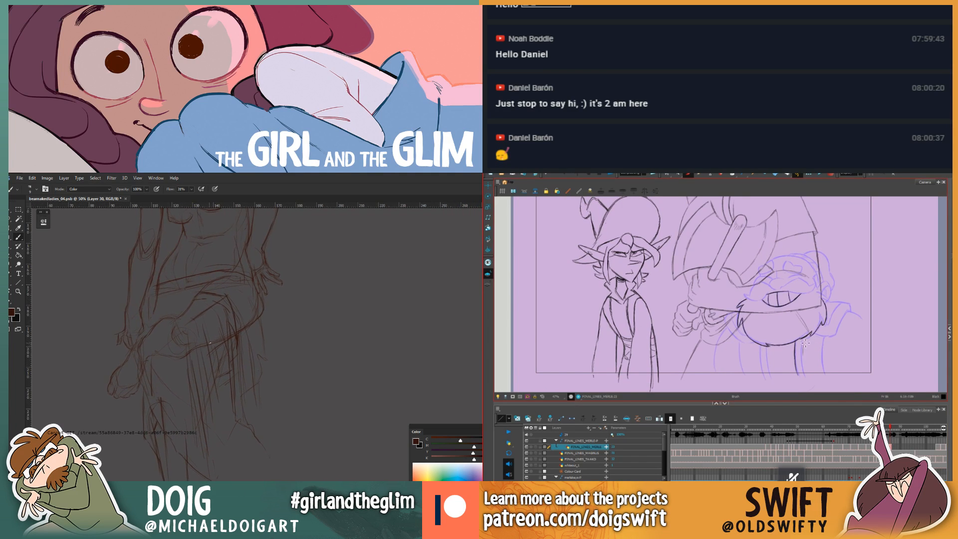
pyautogui.moveTo(804, 342); pyautogui.dragTo(803, 376)
pyautogui.moveTo(203, 458); pyautogui.dragTo(212, 425)
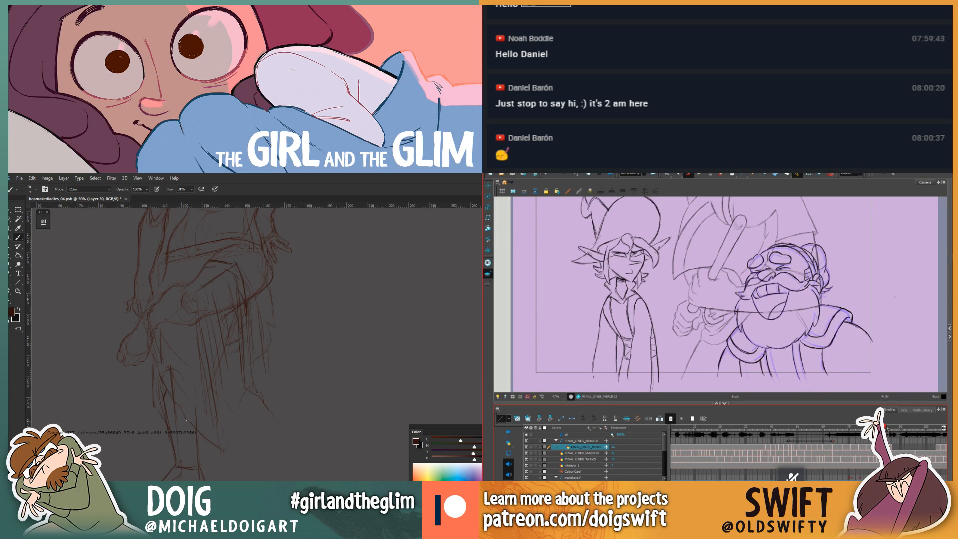
pyautogui.moveTo(888, 428); pyautogui.dragTo(890, 428)
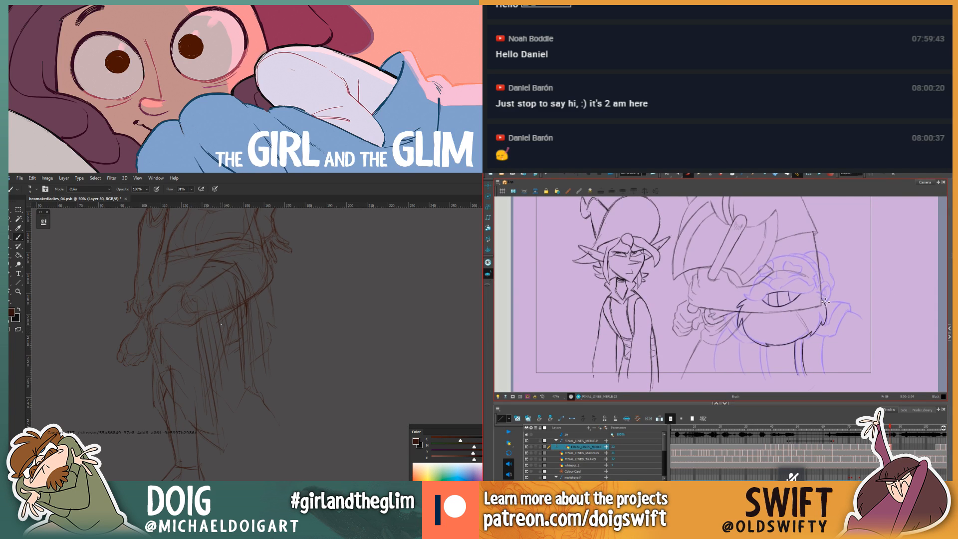
# Step: In Photoshop, sketch long vertical drapery folds falling from the raised thigh down the skirt, redoing the first stroke
pyautogui.moveTo(227, 324)
pyautogui.mouseDown()
pyautogui.moveTo(218, 367)
pyautogui.moveTo(228, 370)
pyautogui.mouseUp()
pyautogui.hotkey('ctrl', 'alt', 'z')
pyautogui.moveTo(225, 371); pyautogui.dragTo(220, 417)
pyautogui.moveTo(890, 428); pyautogui.dragTo(891, 431)
pyautogui.moveTo(220, 417); pyautogui.dragTo(221, 447)
pyautogui.moveTo(212, 338); pyautogui.dragTo(202, 378)
pyautogui.moveTo(891, 427); pyautogui.dragTo(889, 428)
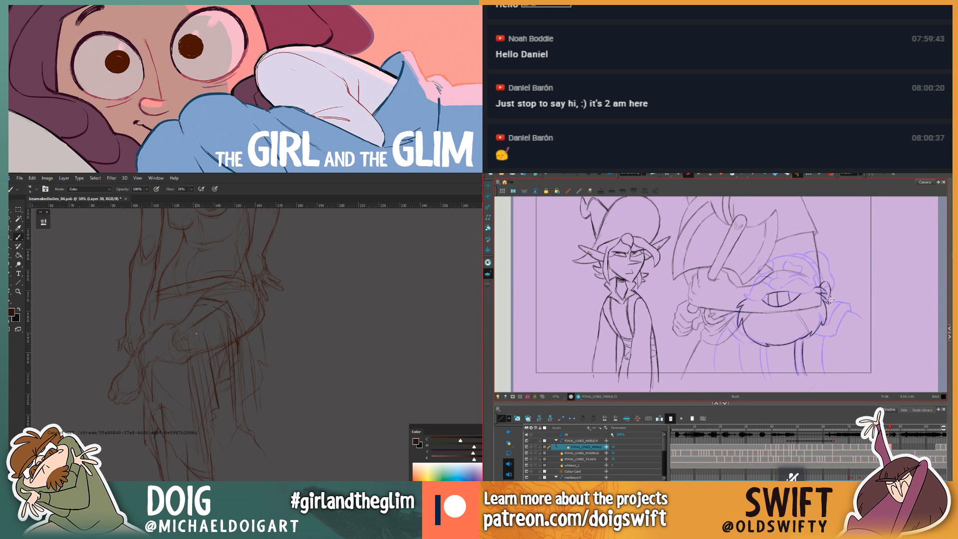
# Step: In Toon Boom Harmony, ink the small ear above the beard's right-hand edge and clean up its lines
pyautogui.moveTo(828, 289); pyautogui.dragTo(830, 286)
pyautogui.moveTo(890, 428); pyautogui.dragTo(890, 432)
pyautogui.hotkey('alt', 'e')
pyautogui.hotkey('alt', 'e')
pyautogui.hotkey('ctrl', 'alt', 'z')
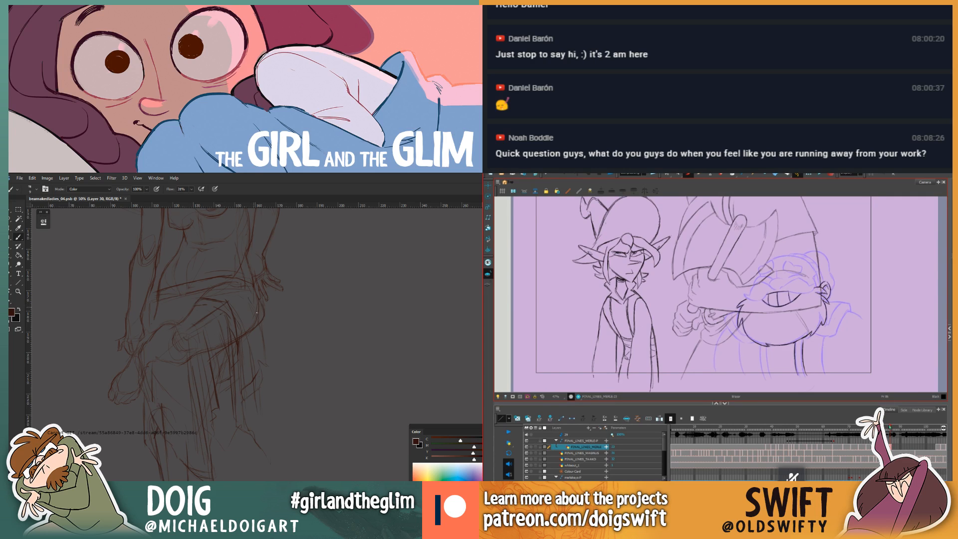
# Step: Ink the upper curve of the moustache's right half above the open mouth, checking it against adjacent frames
pyautogui.moveTo(890, 429); pyautogui.dragTo(891, 429)
pyautogui.hotkey('alt', 'b')
pyautogui.moveTo(890, 427); pyautogui.dragTo(891, 424)
pyautogui.click(888, 427)
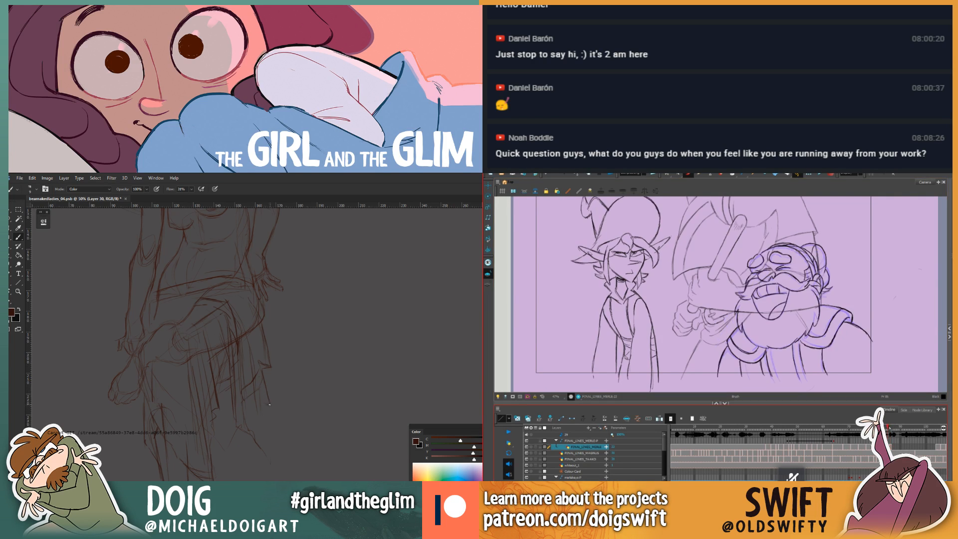
pyautogui.moveTo(889, 428); pyautogui.dragTo(890, 428)
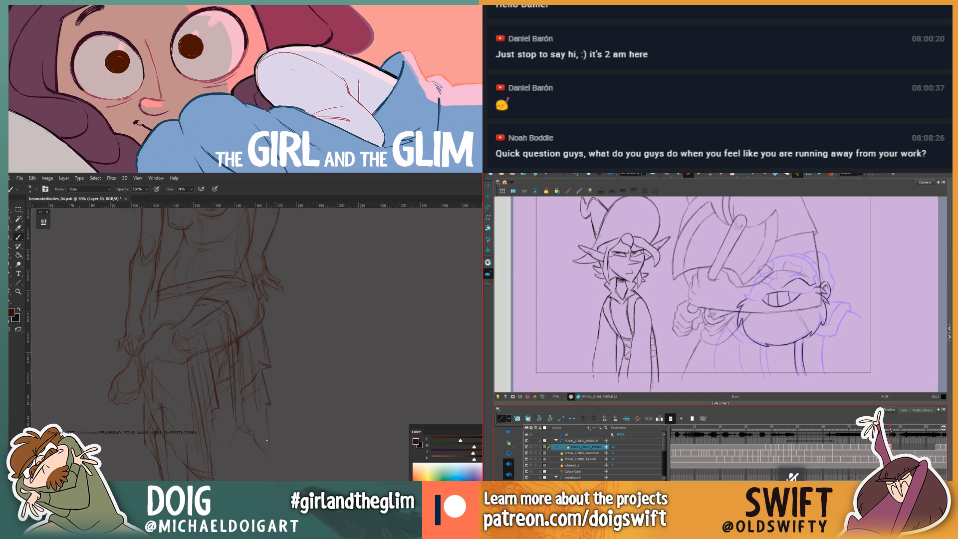
pyautogui.moveTo(890, 429); pyautogui.dragTo(890, 429)
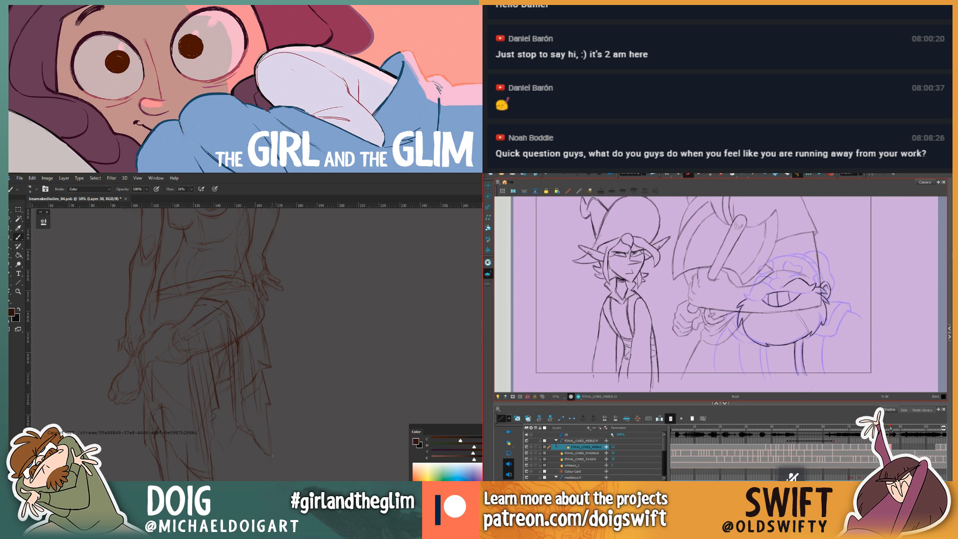
pyautogui.moveTo(890, 427); pyautogui.dragTo(891, 428)
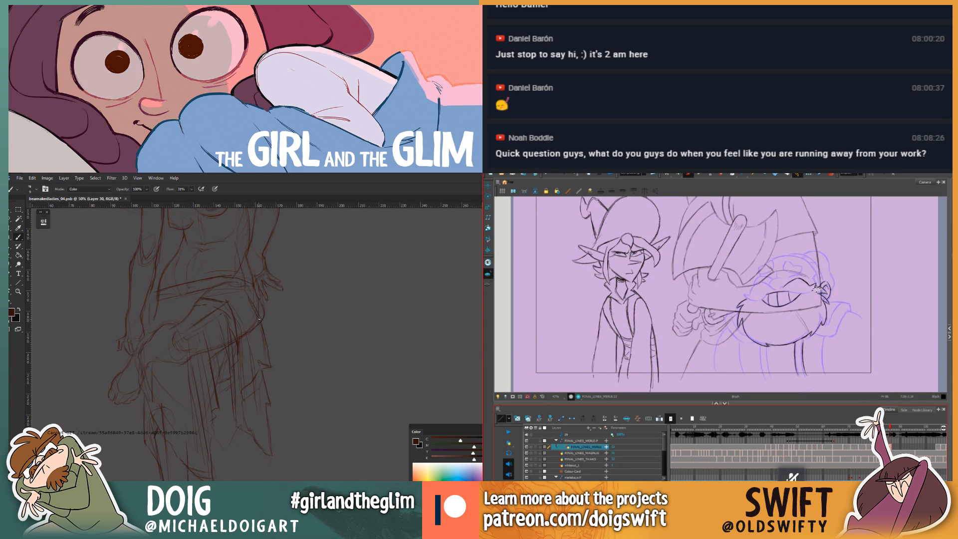
# Step: In Photoshop, add a fold beside the hip, enlarge the eraser and lighten the skirt lines beyond the raised thigh
pyautogui.moveTo(250, 304); pyautogui.dragTo(250, 332)
pyautogui.moveTo(890, 428); pyautogui.dragTo(888, 429)
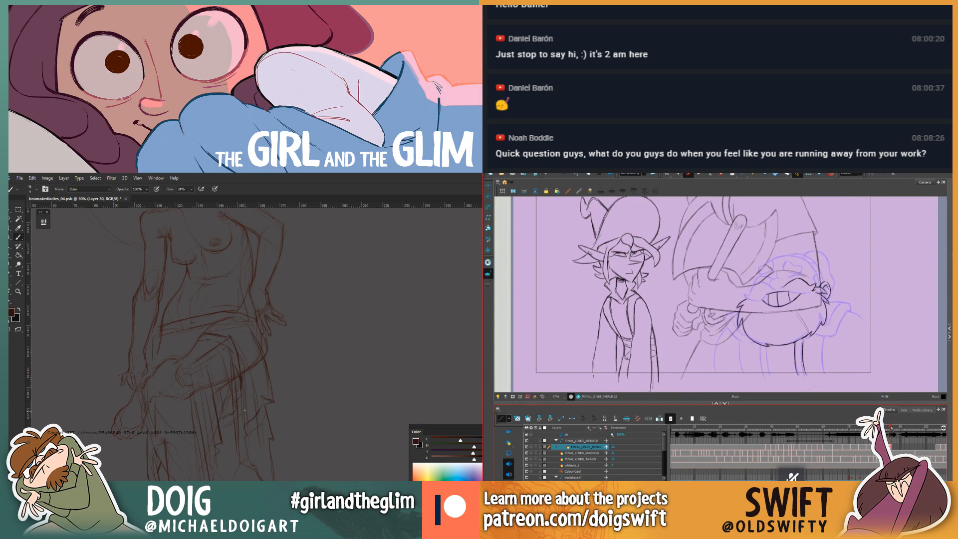
pyautogui.moveTo(241, 403); pyautogui.dragTo(240, 415)
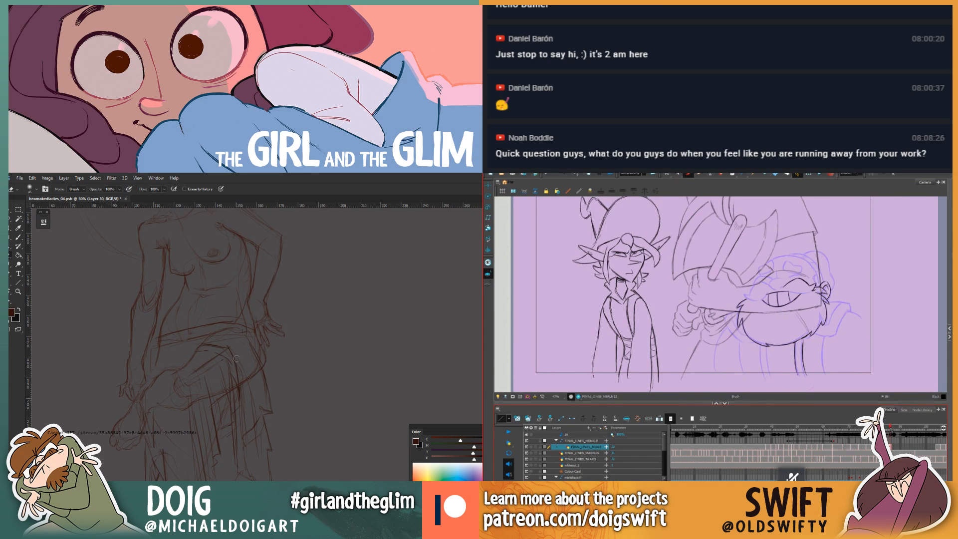
pyautogui.press('e')
pyautogui.press(']')
pyautogui.press(']')
pyautogui.moveTo(236, 365); pyautogui.dragTo(253, 424)
pyautogui.click(793, 294)
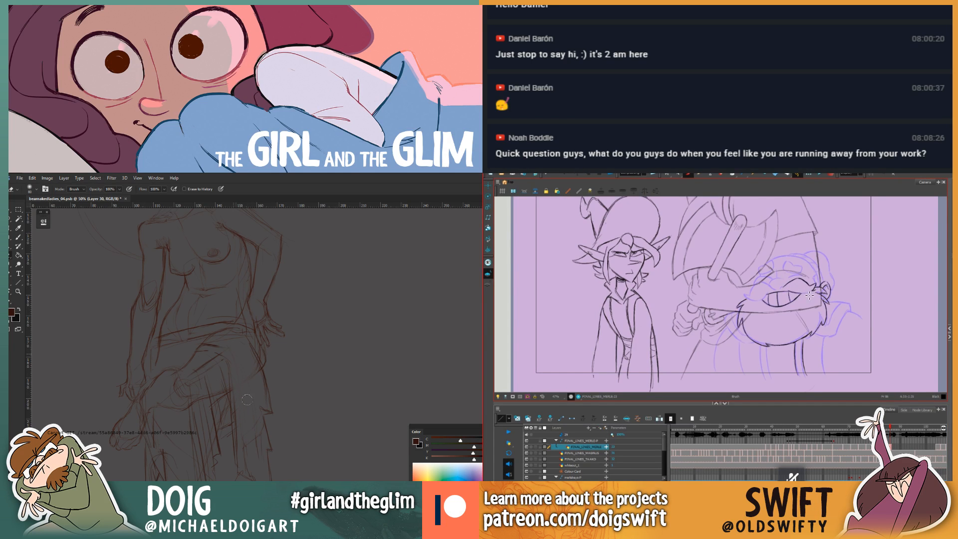
pyautogui.press('b')
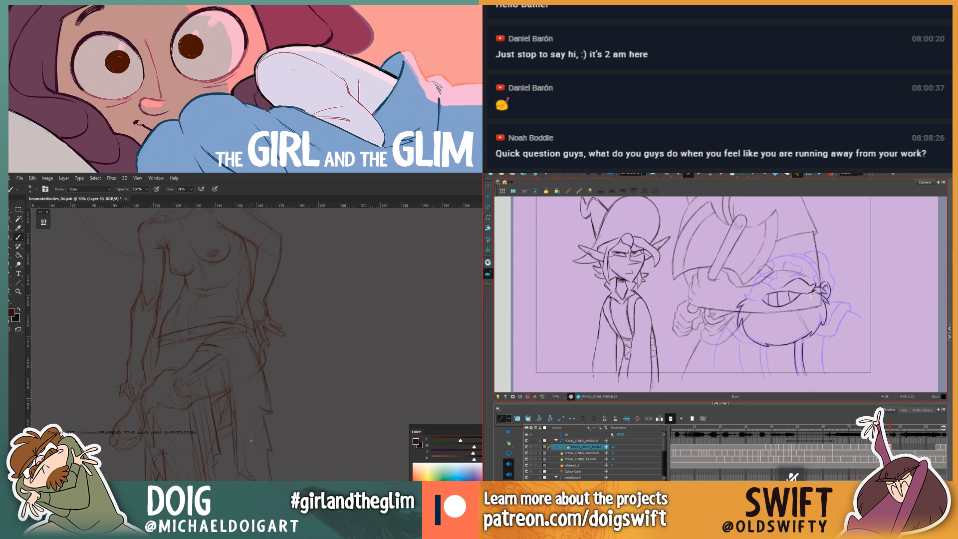
# Step: In Toon Boom Harmony, ink the moustache's outer ends on both sides of the mouth, comparing with the neighbouring frame
pyautogui.moveTo(891, 429); pyautogui.dragTo(890, 429)
pyautogui.moveTo(890, 428); pyautogui.dragTo(884, 426)
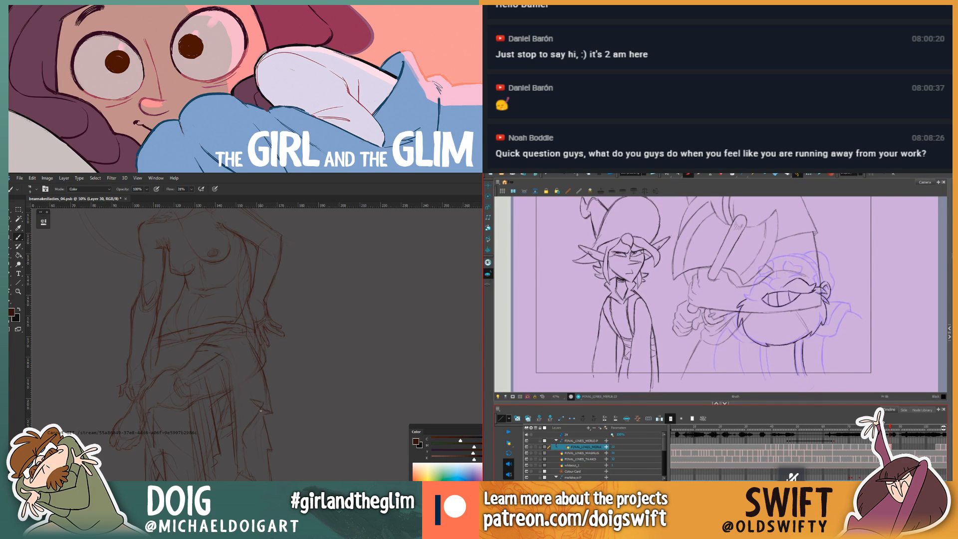
pyautogui.click(747, 299)
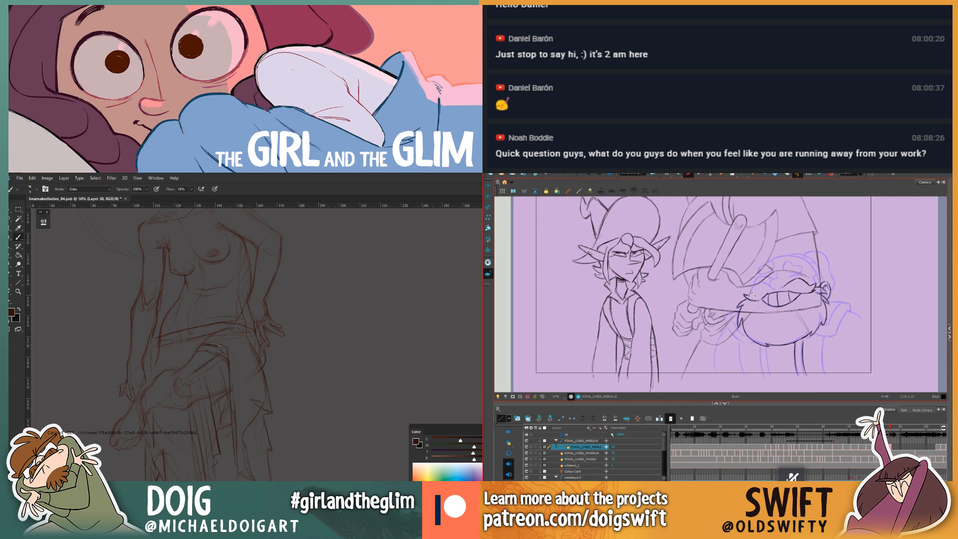
# Step: In Photoshop, erase the rough lines over the raised thigh and redraw the knee and cloth contour
pyautogui.press('e')
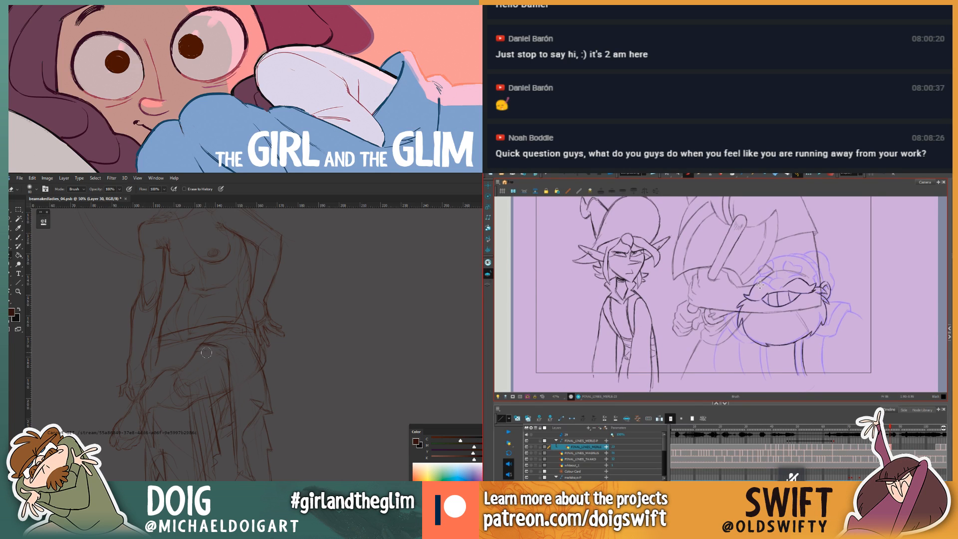
pyautogui.press('b')
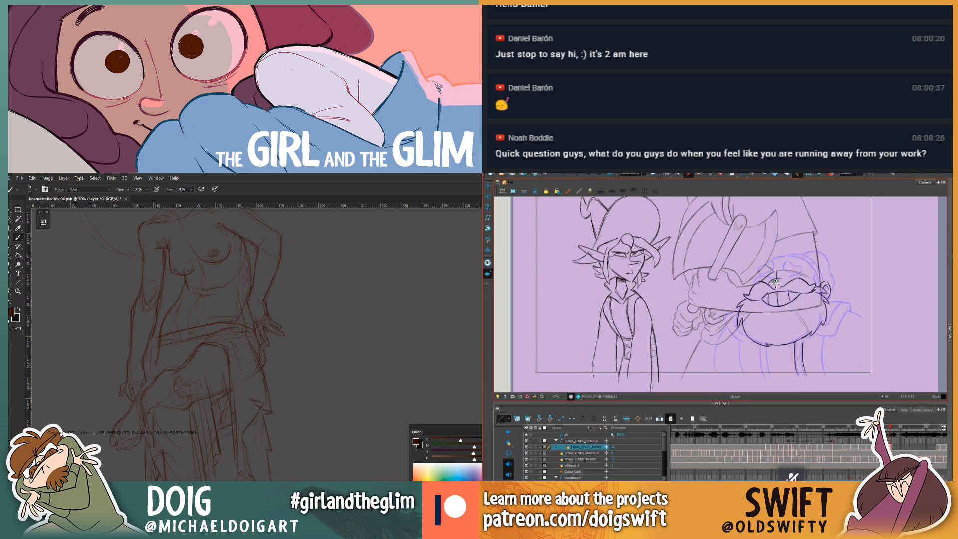
pyautogui.moveTo(191, 409); pyautogui.dragTo(192, 302)
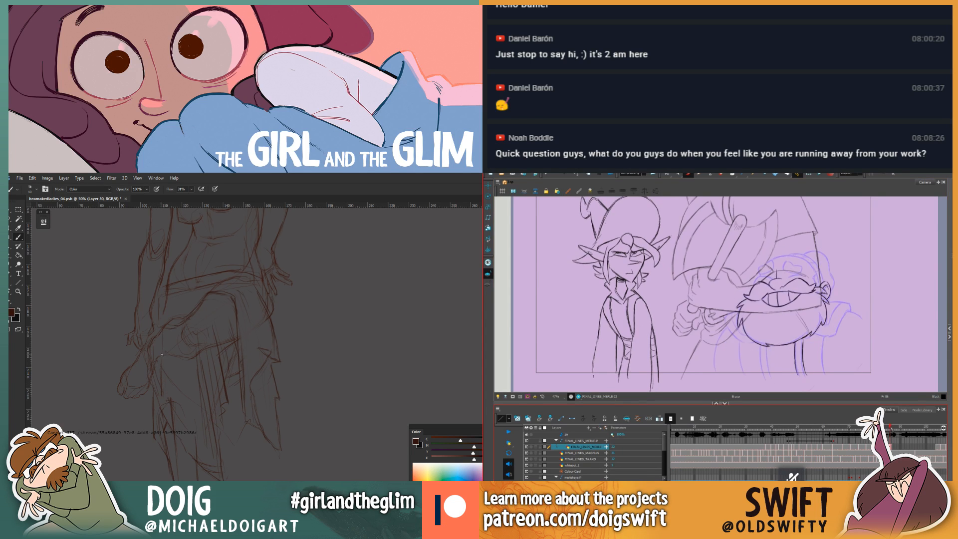
# Step: In Toon Boom Harmony, flip between adjacent frames and ink the closed eyes above the moustache
pyautogui.press(',')
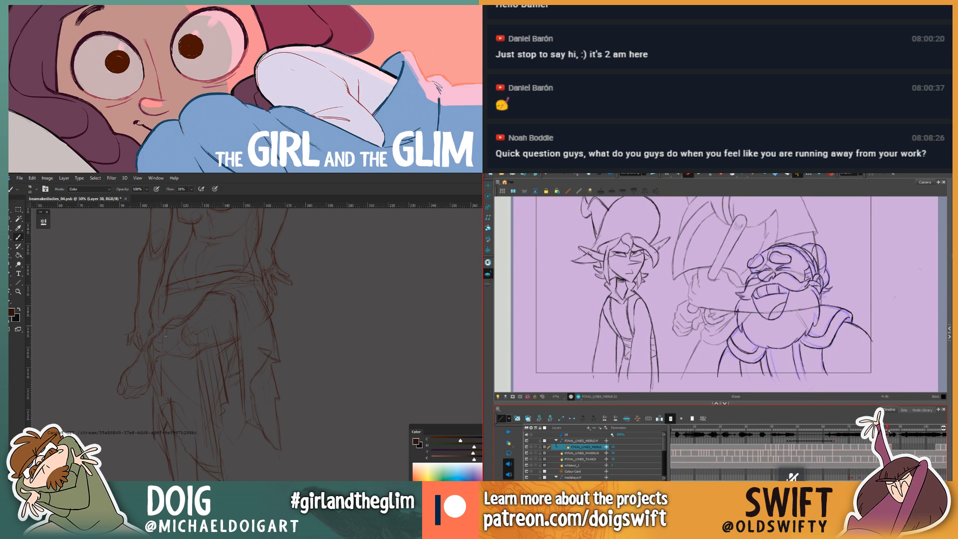
pyautogui.press('.')
pyautogui.press(',')
pyautogui.press('.')
pyautogui.hotkey('alt', 'b')
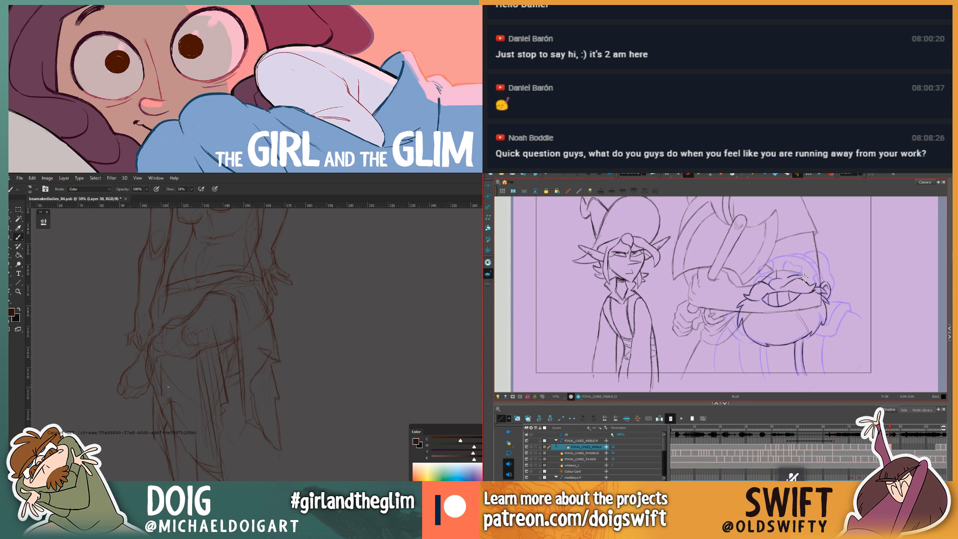
# Step: In Photoshop, erase stray lines around the lower leg and skirt folds, ready to continue with the brush
pyautogui.press('e')
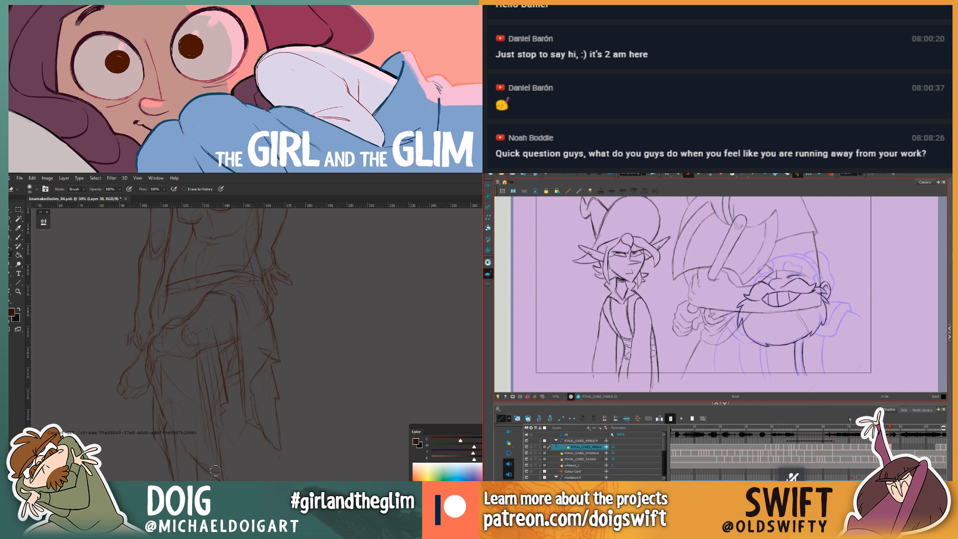
pyautogui.moveTo(890, 427)
pyautogui.mouseDown()
pyautogui.moveTo(879, 429)
pyautogui.moveTo(890, 429)
pyautogui.mouseUp()
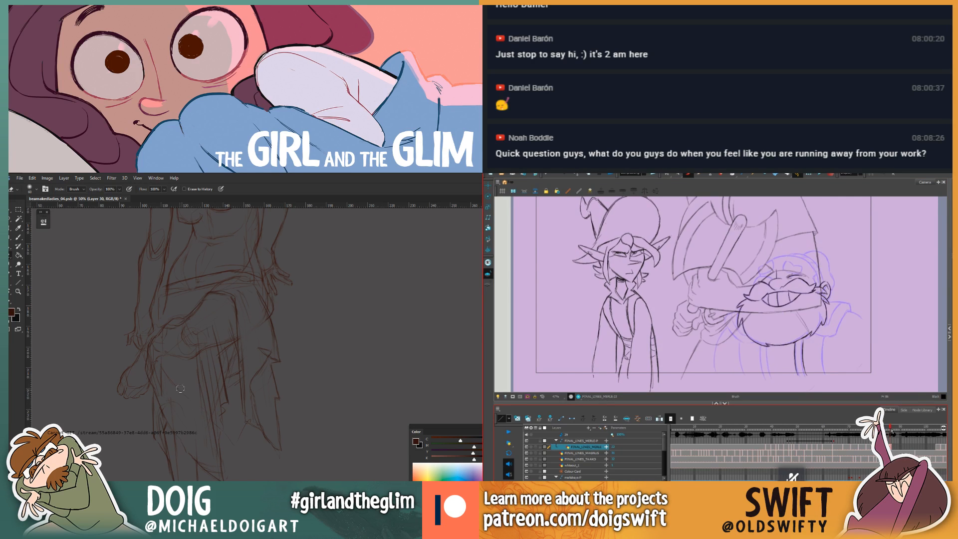
pyautogui.press('.')
pyautogui.press(',')
pyautogui.press('b')
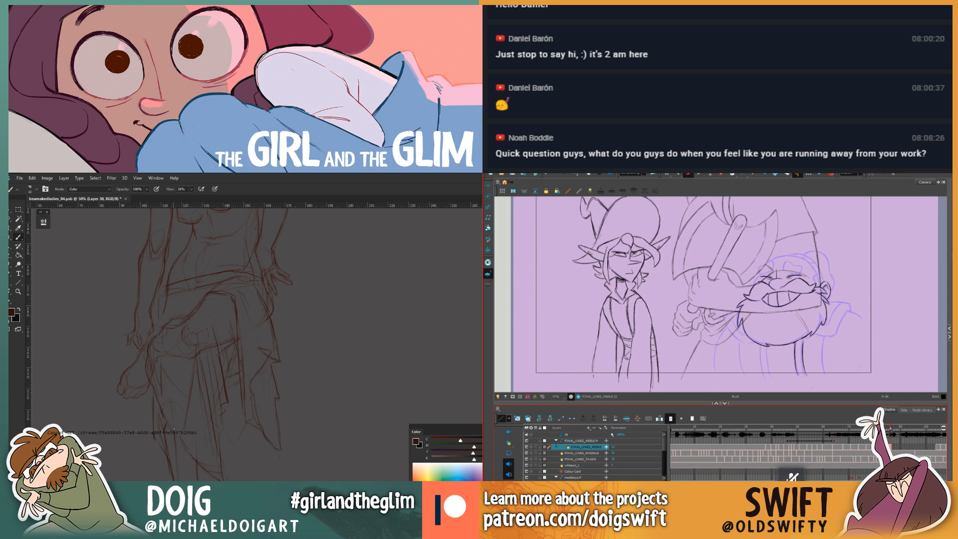
# Step: In Toon Boom Harmony, refine the lines between the closed eyes and moustache, comparing with the neighbouring frames
pyautogui.moveTo(890, 428); pyautogui.dragTo(888, 428)
pyautogui.moveTo(889, 428); pyautogui.dragTo(890, 428)
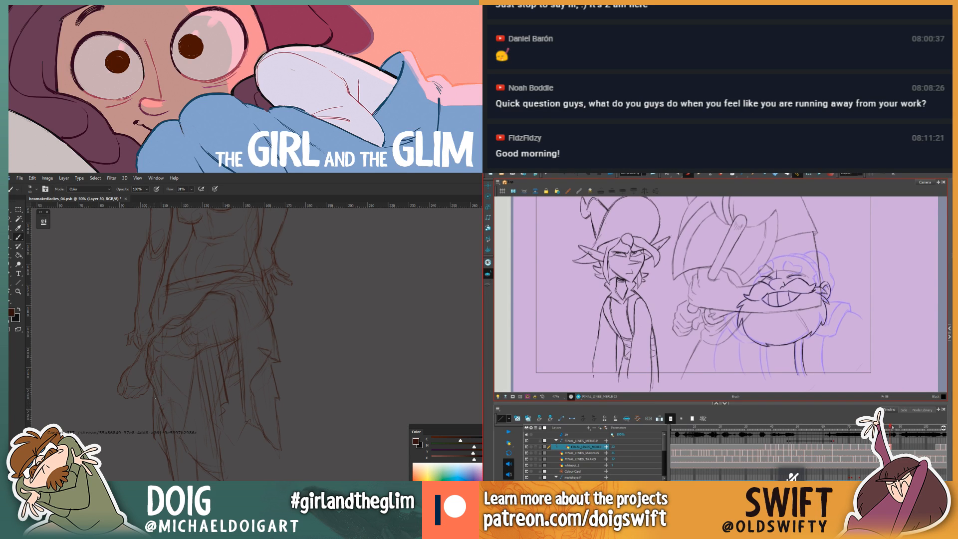
pyautogui.moveTo(891, 426); pyautogui.dragTo(891, 427)
# Step: In Photoshop, clean the skirt's left-hand edge below the knee with a smaller eraser and return to the brush
pyautogui.press('e')
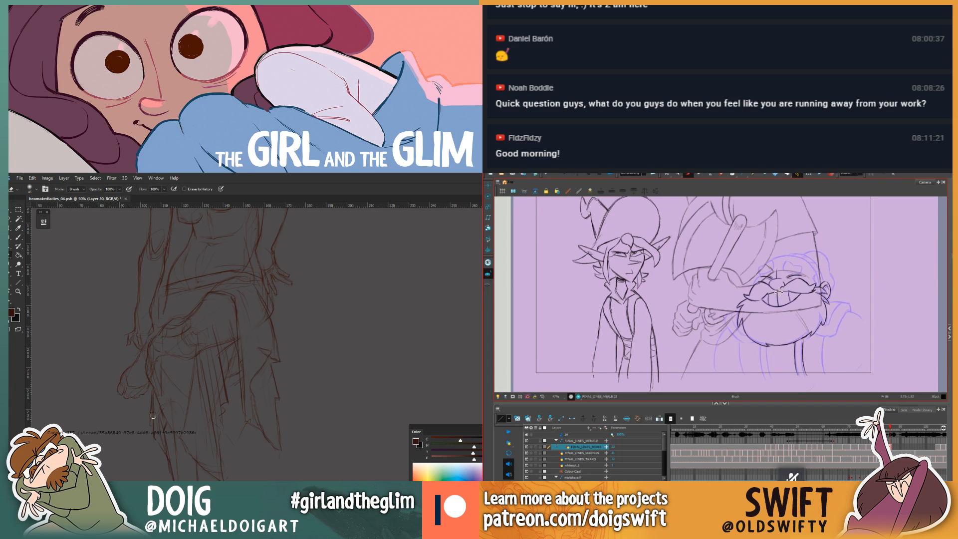
pyautogui.press('[')
pyautogui.press('[')
pyautogui.press('b')
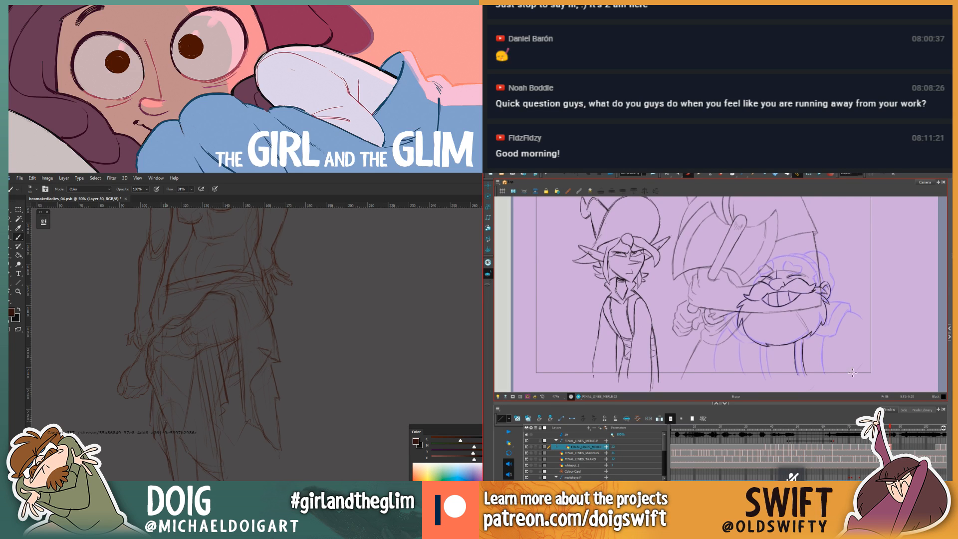
# Step: In Toon Boom Harmony, select the small nose stroke above the middle of the moustache and adjust its placement
pyautogui.hotkey('alt', 's')
pyautogui.click(781, 291)
pyautogui.moveTo(142, 360); pyautogui.dragTo(149, 376)
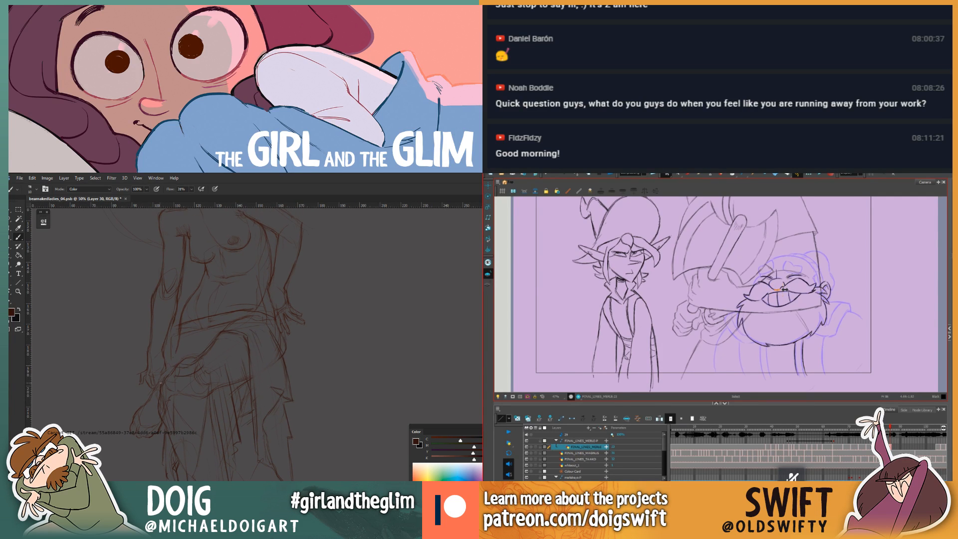
pyautogui.moveTo(784, 289); pyautogui.dragTo(783, 289)
# Step: Ink the two bushy eyebrows and the brow crease above the closed eyes, checking against adjacent frames
pyautogui.hotkey('alt', 'b')
pyautogui.moveTo(890, 427); pyautogui.dragTo(891, 430)
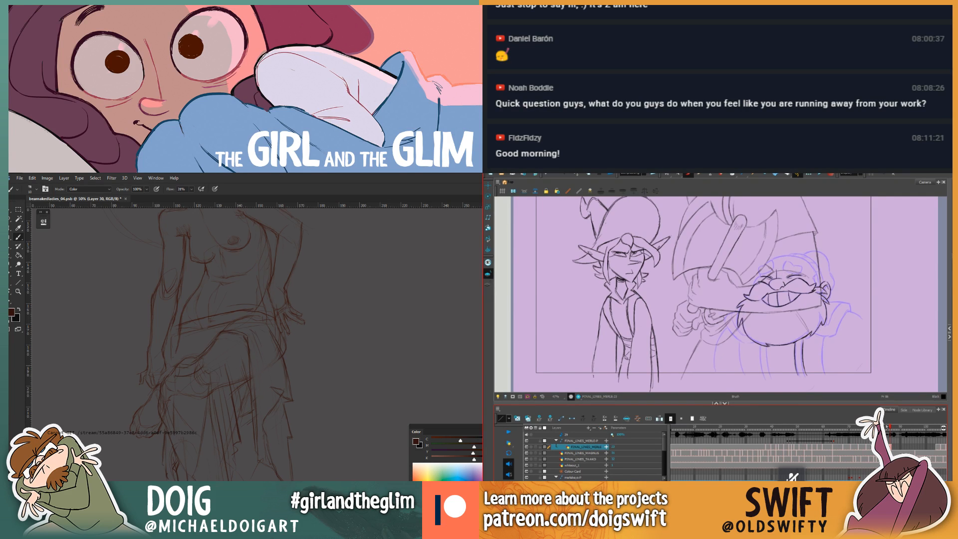
pyautogui.moveTo(890, 429); pyautogui.dragTo(887, 428)
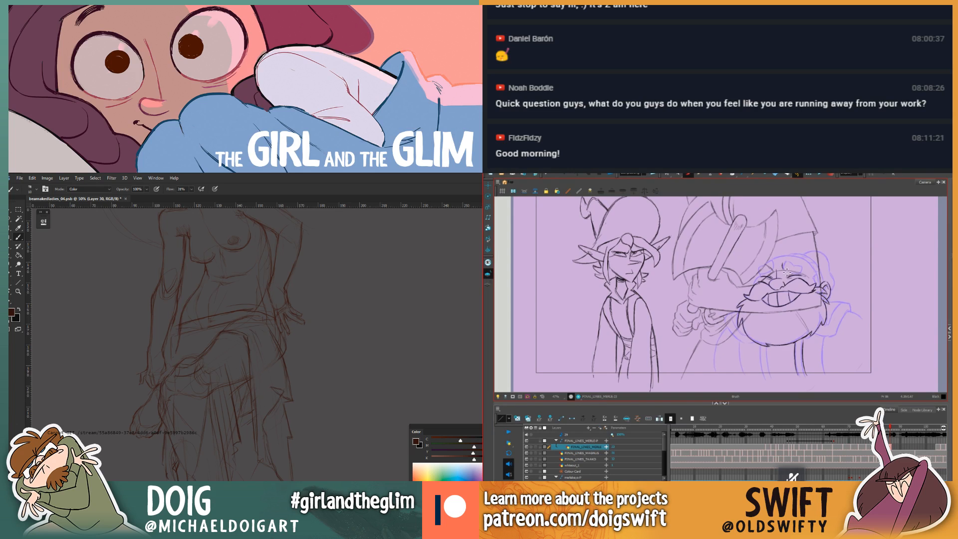
pyautogui.moveTo(785, 270)
pyautogui.mouseDown()
pyautogui.moveTo(803, 275)
pyautogui.moveTo(795, 265)
pyautogui.moveTo(800, 276)
pyautogui.mouseUp()
pyautogui.moveTo(889, 427); pyautogui.dragTo(889, 428)
pyautogui.hotkey('alt', 'b')
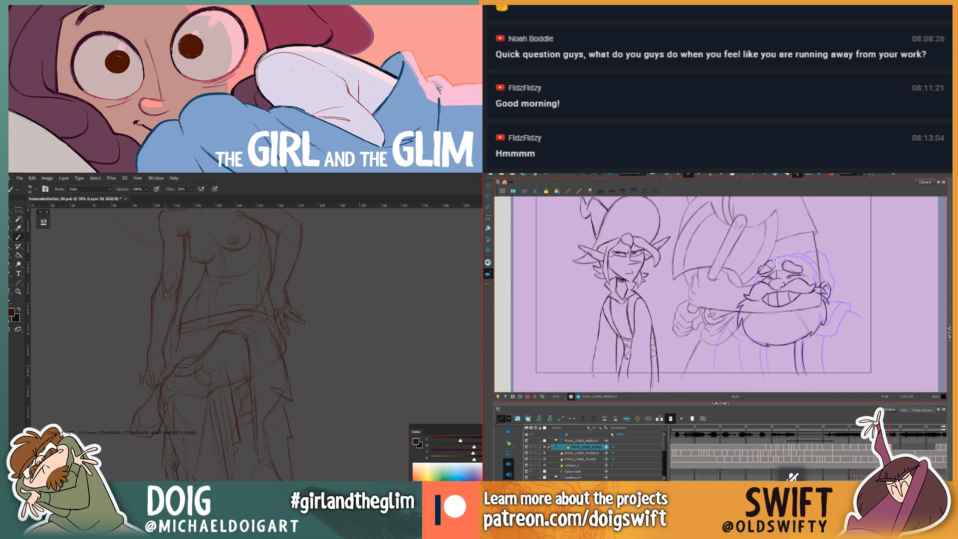
# Step: Erase and rework the bearded character's left-hand eyebrow outline
pyautogui.moveTo(217, 365)
pyautogui.mouseDown()
pyautogui.moveTo(199, 349)
pyautogui.moveTo(194, 383)
pyautogui.mouseUp()
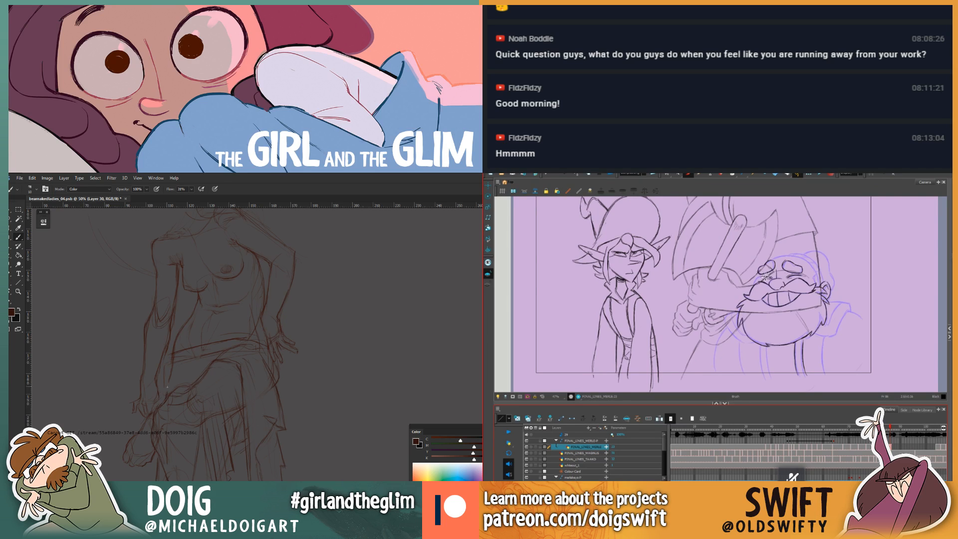
pyautogui.moveTo(765, 276); pyautogui.dragTo(763, 276)
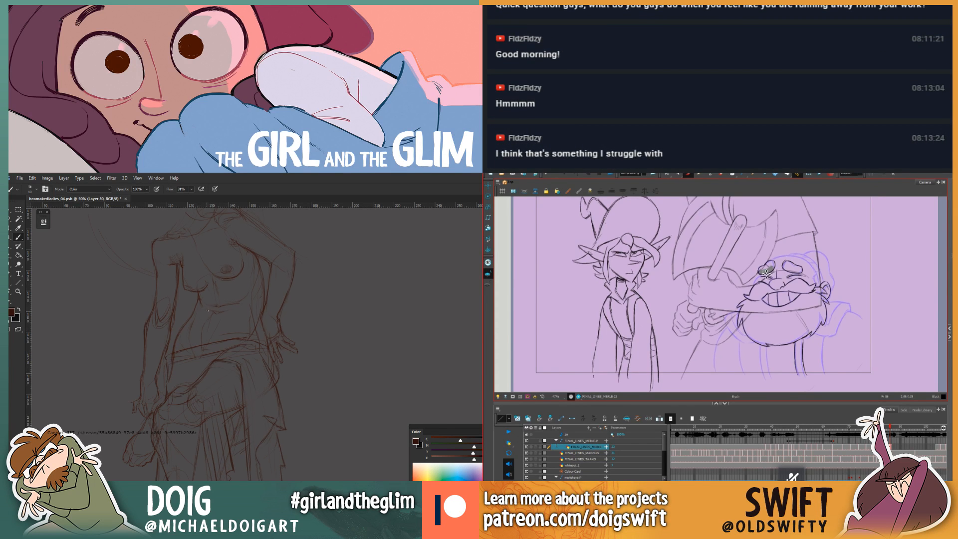
pyautogui.hotkey('alt', 'e')
pyautogui.moveTo(770, 269); pyautogui.dragTo(763, 273)
pyautogui.press('e')
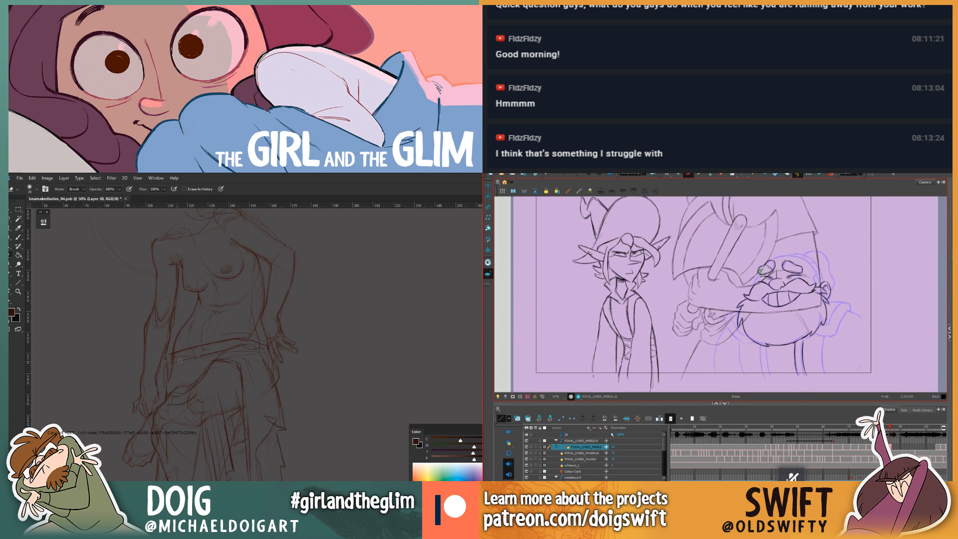
pyautogui.moveTo(762, 272); pyautogui.dragTo(762, 266)
# Step: In Photoshop, enlarge the eraser and clear overlapping lines beneath the waistband, then resume with the brush
pyautogui.moveTo(176, 362); pyautogui.dragTo(175, 374)
pyautogui.press(']')
pyautogui.click(891, 427)
pyautogui.moveTo(891, 427); pyautogui.dragTo(891, 430)
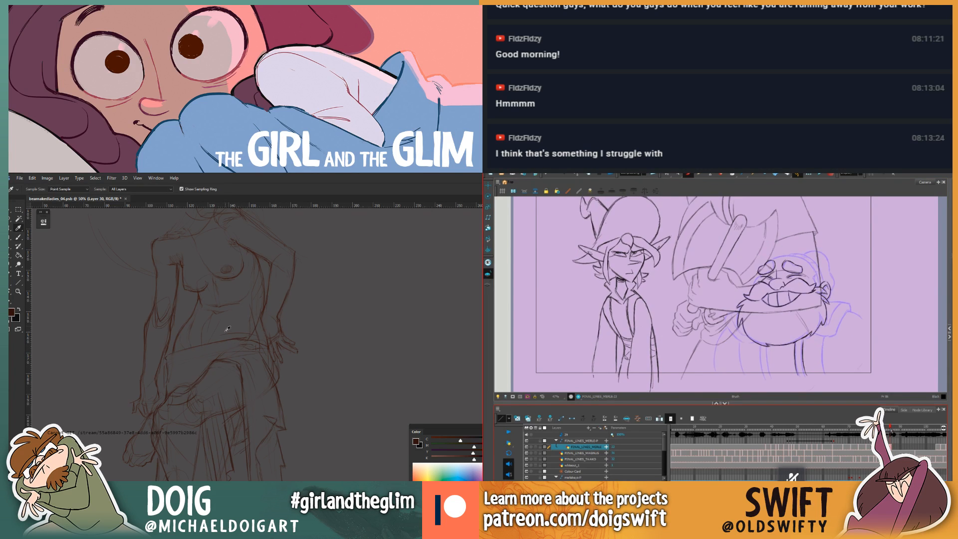
pyautogui.press('b')
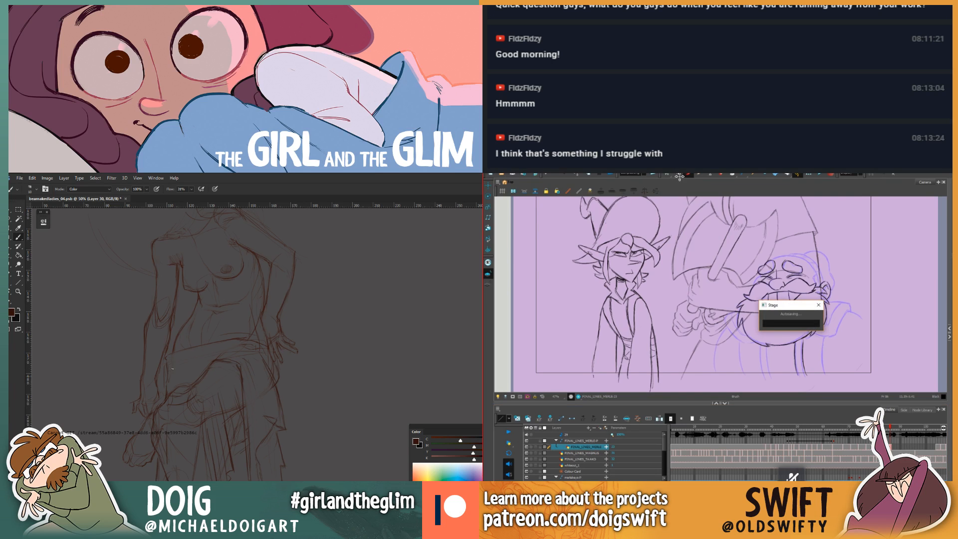
# Step: In Toon Boom Harmony, select and adjust the right-hand eyebrow, comparing it with the neighbouring frame
pyautogui.click(666, 174)
pyautogui.moveTo(808, 271)
pyautogui.mouseDown()
pyautogui.moveTo(791, 273)
pyautogui.moveTo(795, 254)
pyautogui.moveTo(801, 268)
pyautogui.mouseUp()
pyautogui.press('e')
pyautogui.click(819, 267)
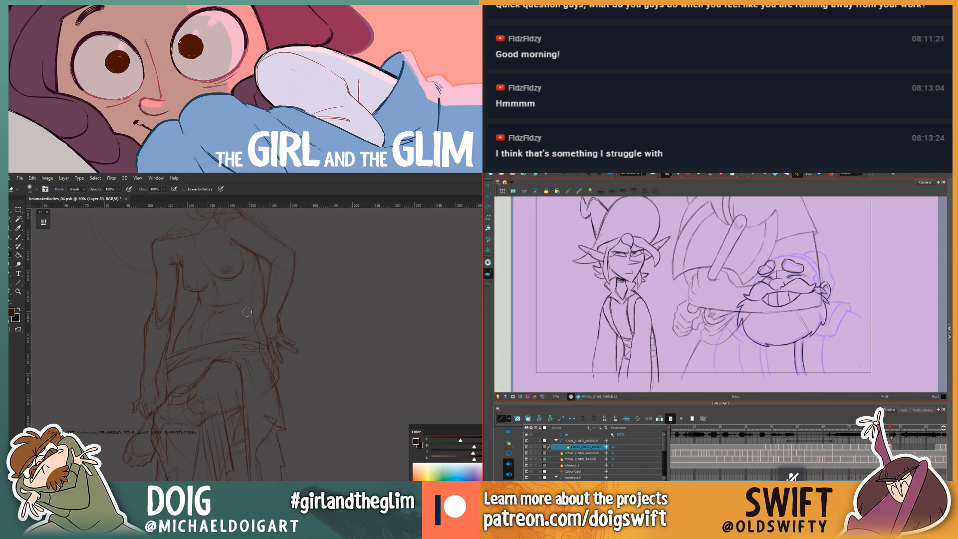
pyautogui.moveTo(891, 428); pyautogui.dragTo(891, 431)
# Step: Reduce the brush size in Photoshop, and lasso the left-hand eyebrow in Toon Boom Harmony to adjust it
pyautogui.press('b')
pyautogui.press('[')
pyautogui.press('[')
pyautogui.press('[')
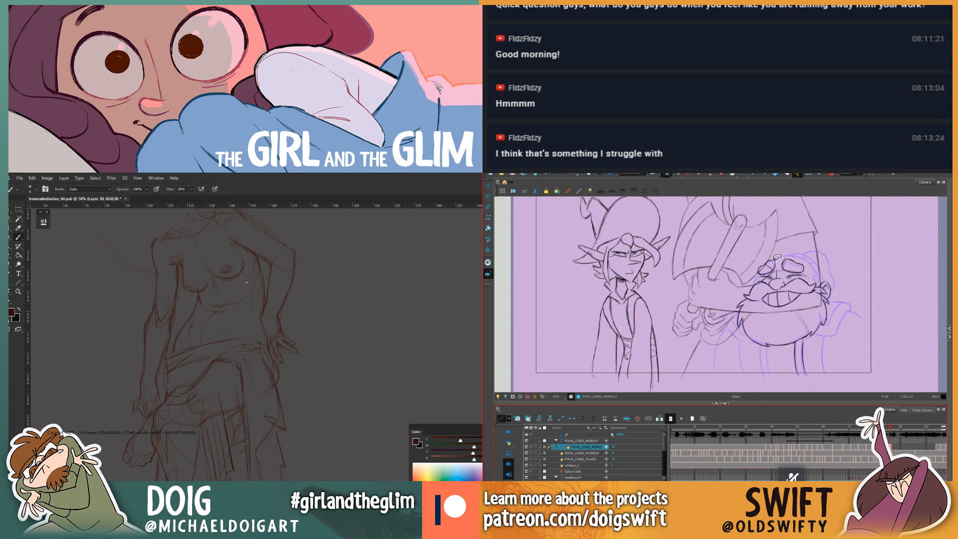
pyautogui.moveTo(772, 256)
pyautogui.mouseDown()
pyautogui.moveTo(780, 268)
pyautogui.moveTo(762, 276)
pyautogui.moveTo(766, 261)
pyautogui.moveTo(773, 268)
pyautogui.mouseUp()
pyautogui.click(776, 264)
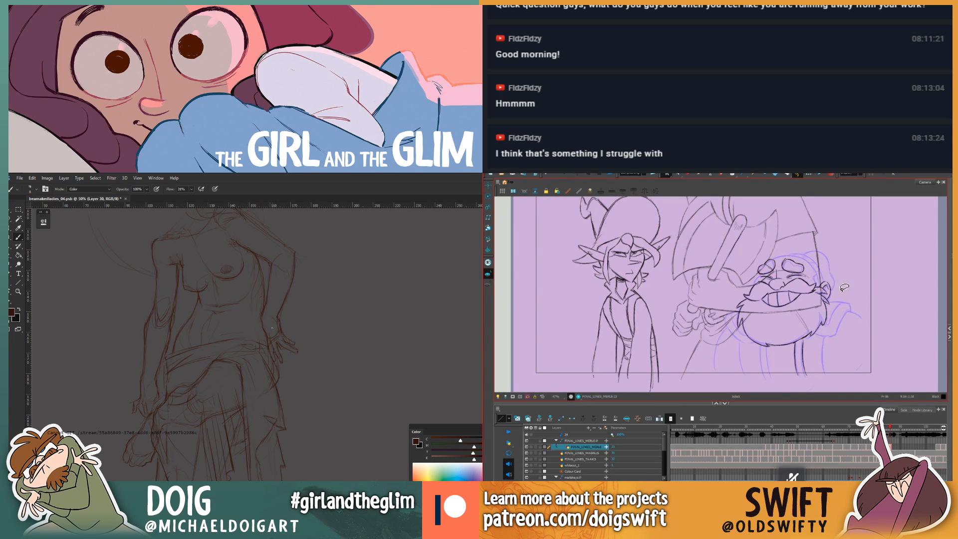
# Step: In Toon Boom Harmony, compare the bearded character's eyebrows with the neighbouring frame and switch back to the brush
pyautogui.moveTo(890, 430); pyautogui.dragTo(890, 432)
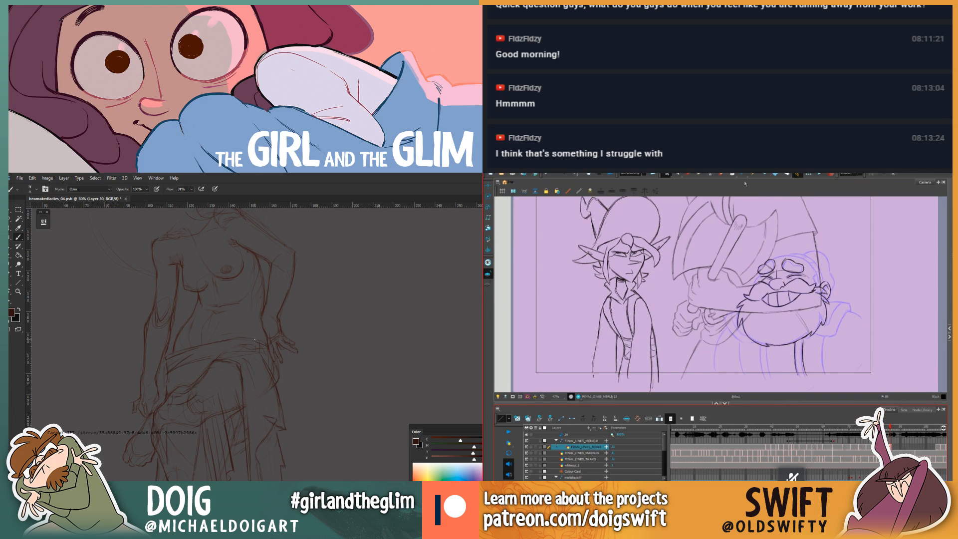
pyautogui.click(689, 174)
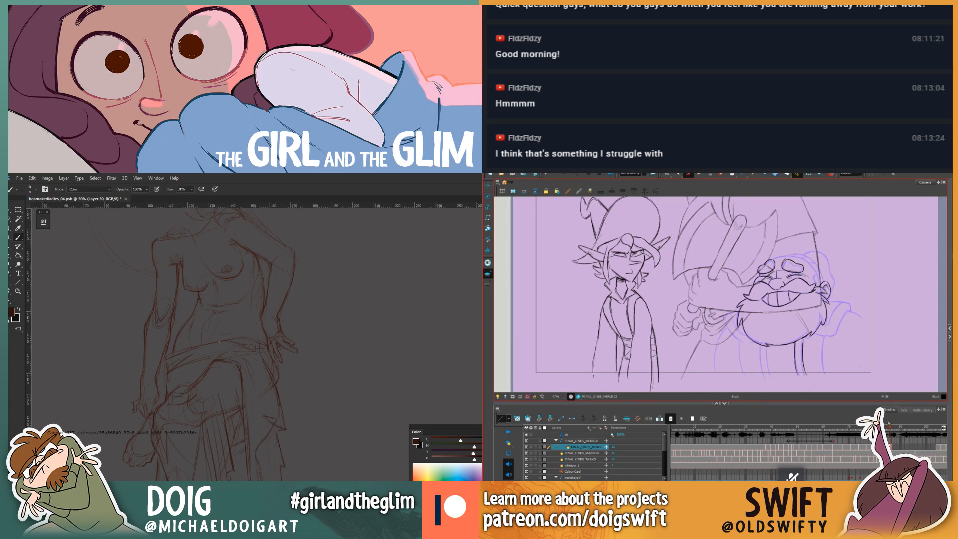
pyautogui.click(890, 428)
pyautogui.click(892, 428)
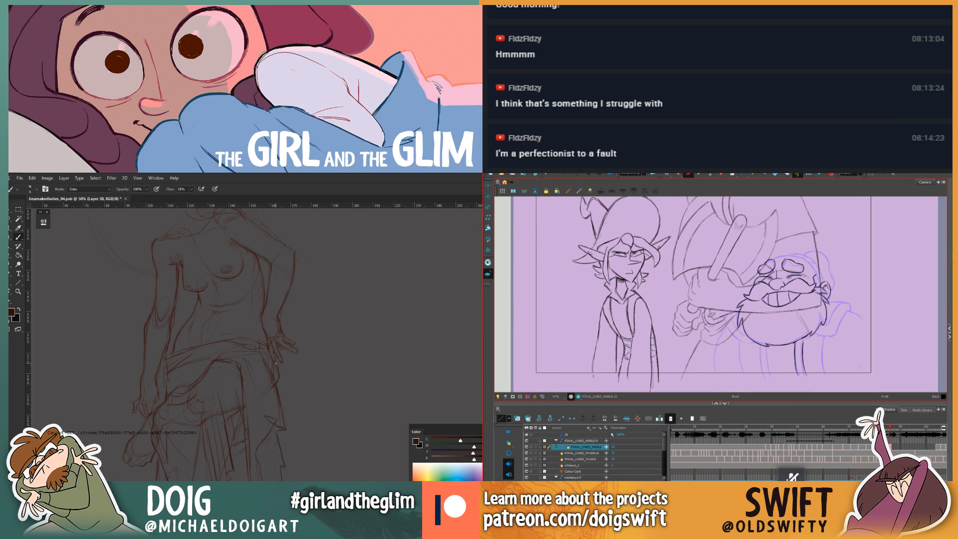
# Step: In Photoshop, shrink the eraser, clear stray lines below the waistband near the figure's right-hand hip, and resume with the brush
pyautogui.press('e')
pyautogui.click(887, 428)
pyautogui.press('[')
pyautogui.press('[')
pyautogui.press('[')
pyautogui.moveTo(887, 430); pyautogui.dragTo(891, 430)
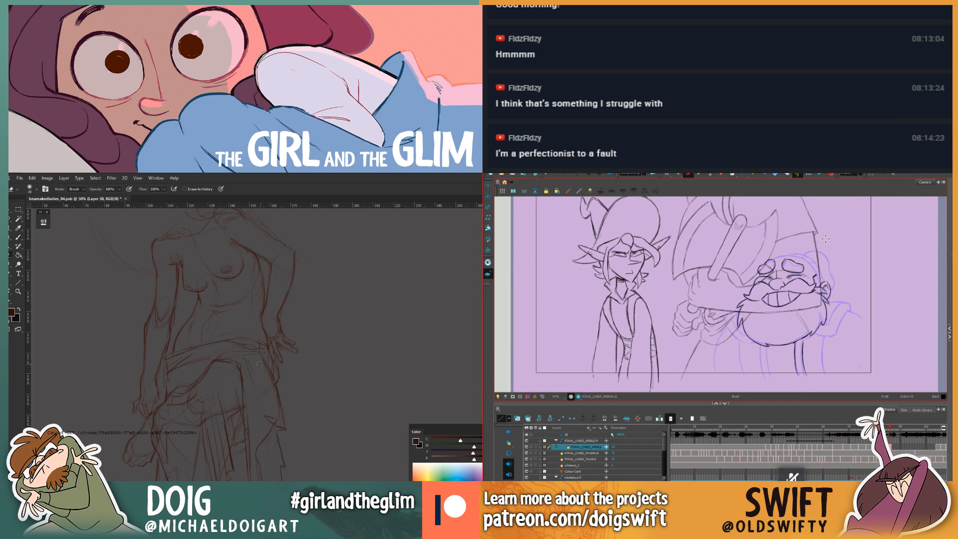
pyautogui.press('b')
pyautogui.hotkey('alt', 'e')
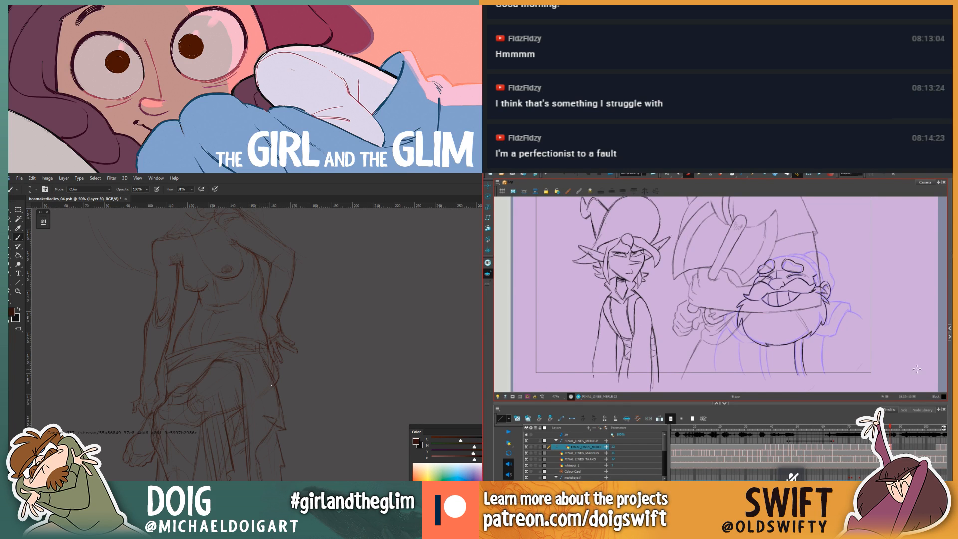
# Step: Flip and scrub between neighbouring frames in Toon Boom Harmony to examine the bearded character's face and headgear
pyautogui.press(',')
pyautogui.press(',')
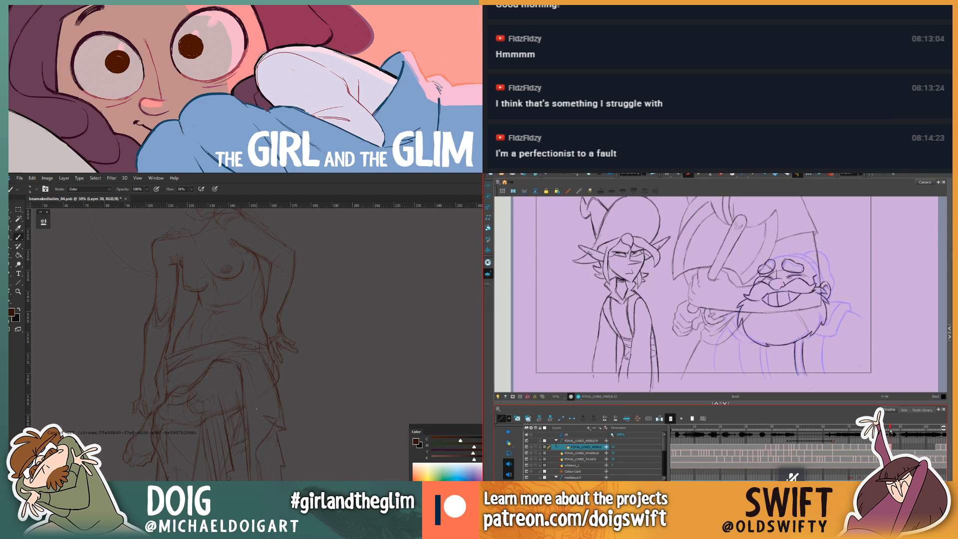
pyautogui.press('.')
pyautogui.press('.')
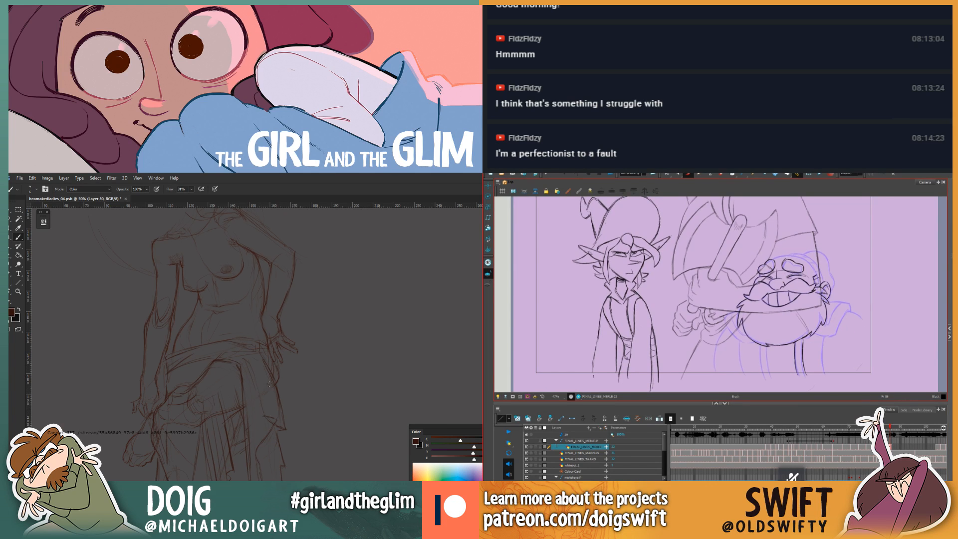
pyautogui.press(',')
pyautogui.press('.')
pyautogui.press(',')
pyautogui.press('.')
pyautogui.moveTo(254, 414); pyautogui.dragTo(242, 356)
pyautogui.moveTo(885, 427); pyautogui.dragTo(890, 427)
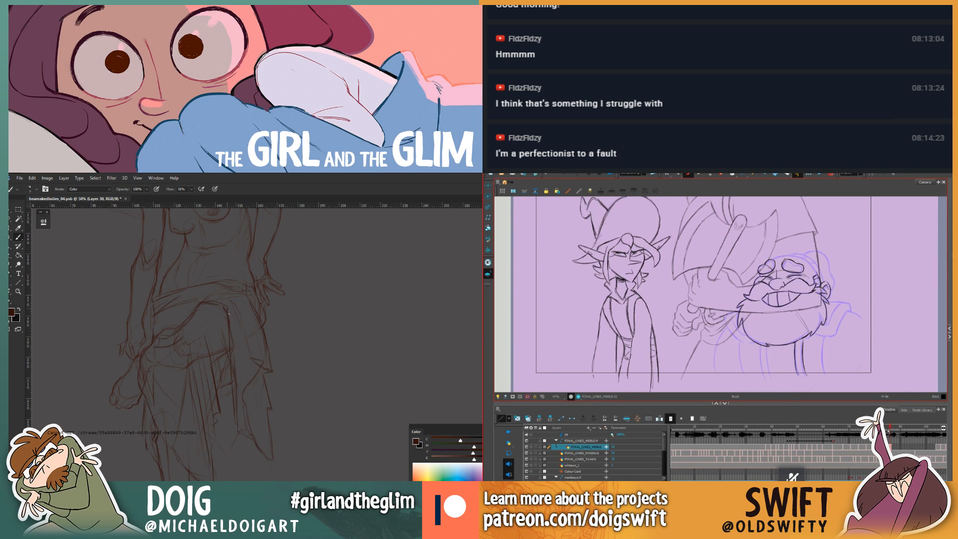
pyautogui.moveTo(891, 429); pyautogui.dragTo(887, 431)
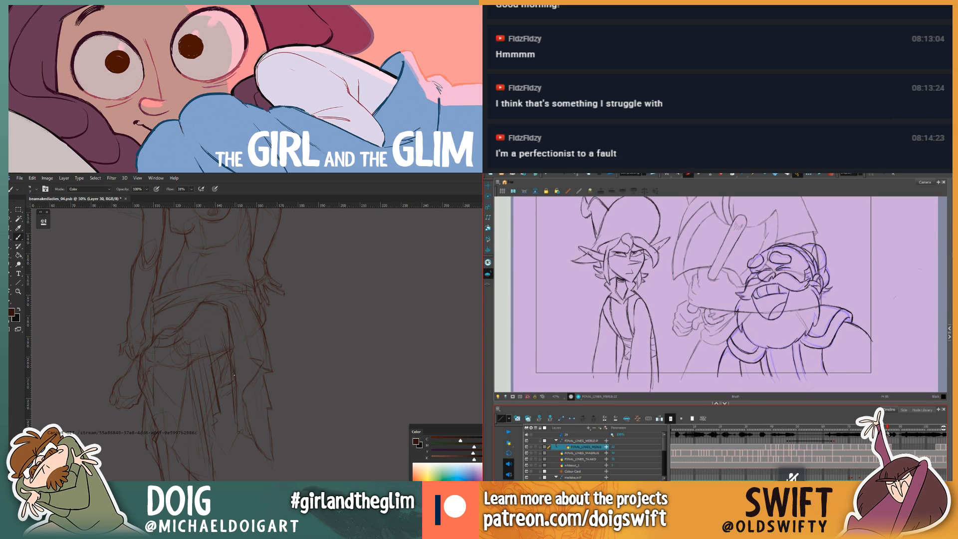
# Step: In Photoshop, erase and redraw the skirt's fold lines beside the raised thigh
pyautogui.hotkey('alt', 'e')
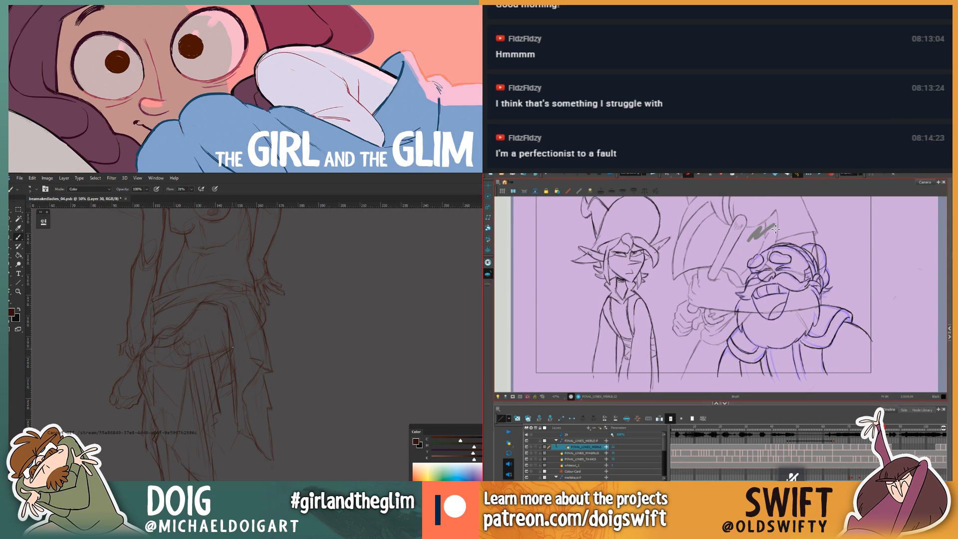
pyautogui.press('e')
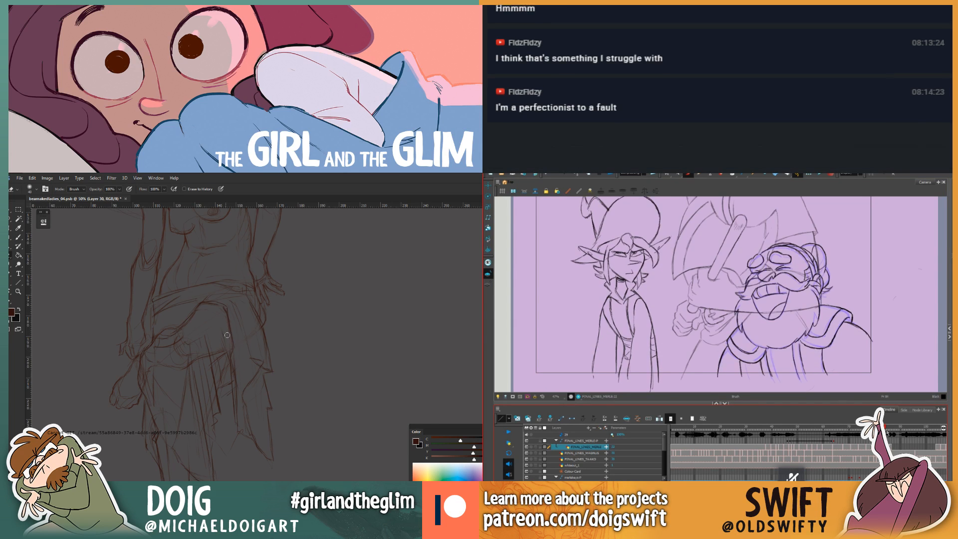
pyautogui.press('b')
pyautogui.moveTo(886, 432); pyautogui.dragTo(887, 433)
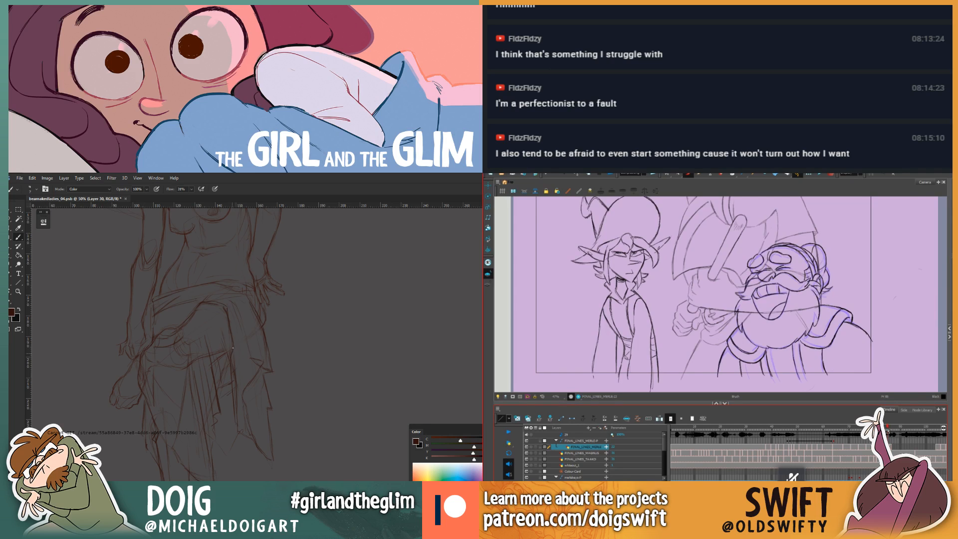
# Step: In Toon Boom Harmony, return to the grinning pose's frame and rework the forehead above the bearded character's right-hand eyebrow
pyautogui.press('.')
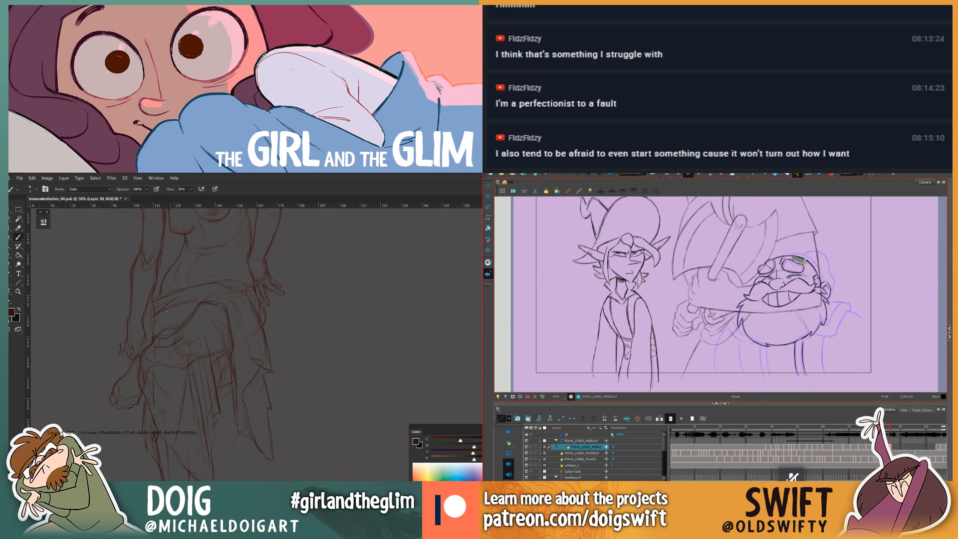
pyautogui.moveTo(808, 265); pyautogui.dragTo(804, 266)
pyautogui.moveTo(891, 428); pyautogui.dragTo(890, 431)
# Step: In Photoshop, enlarge the eraser and clear the overlapping lines where the skirt crosses the thigh, then resume with the brush
pyautogui.press('e')
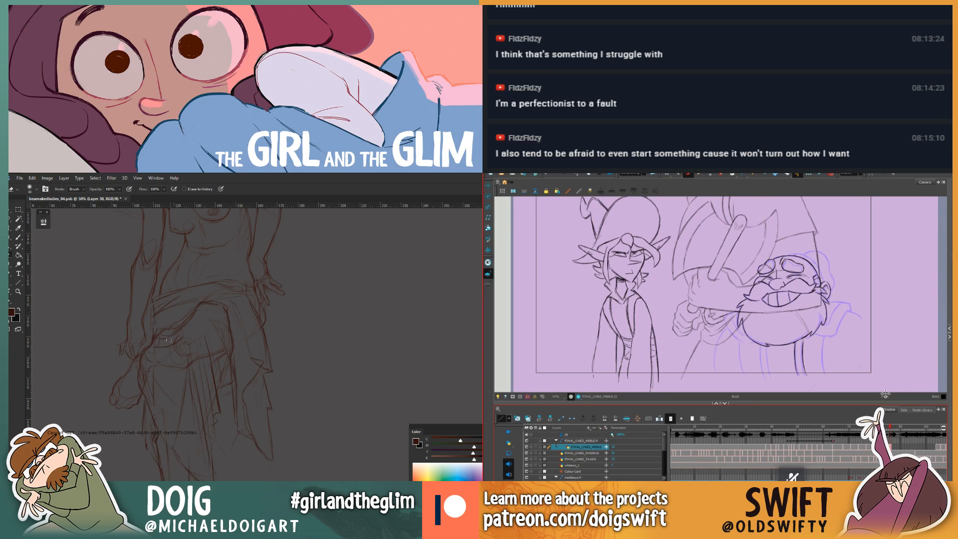
pyautogui.press(']')
pyautogui.press(']')
pyautogui.press(']')
pyautogui.press(']')
pyautogui.press(']')
pyautogui.moveTo(161, 345); pyautogui.dragTo(184, 335)
pyautogui.press('b')
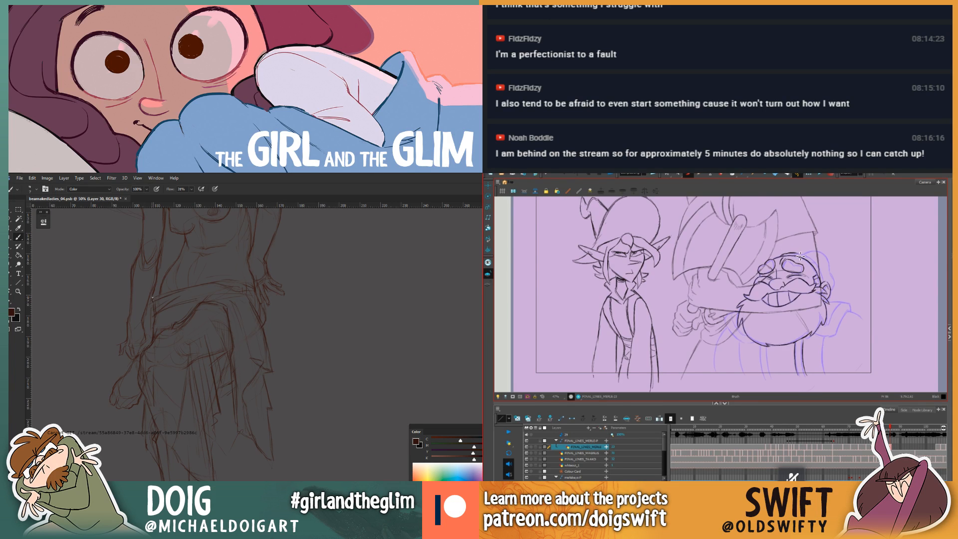
# Step: Refine the waistband's left-hand edge in Photoshop, and ink the bearded character's headband in Toon Boom Harmony
pyautogui.press('e')
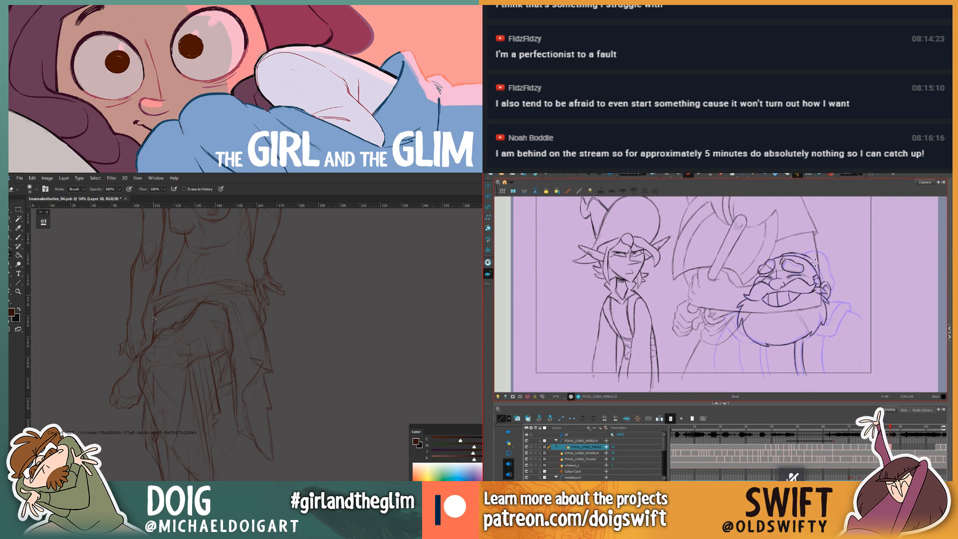
pyautogui.press('b')
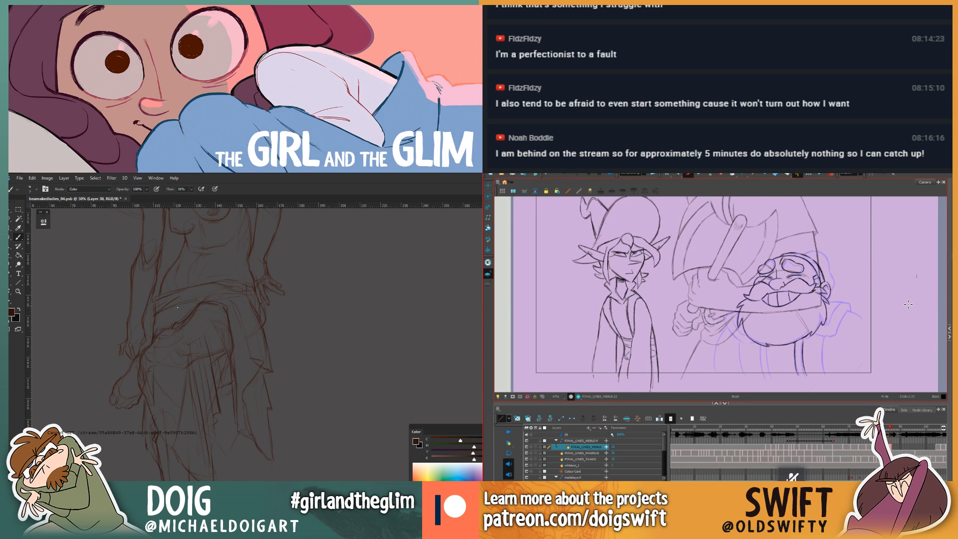
pyautogui.moveTo(177, 307)
pyautogui.mouseDown()
pyautogui.moveTo(145, 329)
pyautogui.moveTo(146, 312)
pyautogui.mouseUp()
pyautogui.hotkey('alt', 'e')
pyautogui.moveTo(813, 259); pyautogui.dragTo(824, 276)
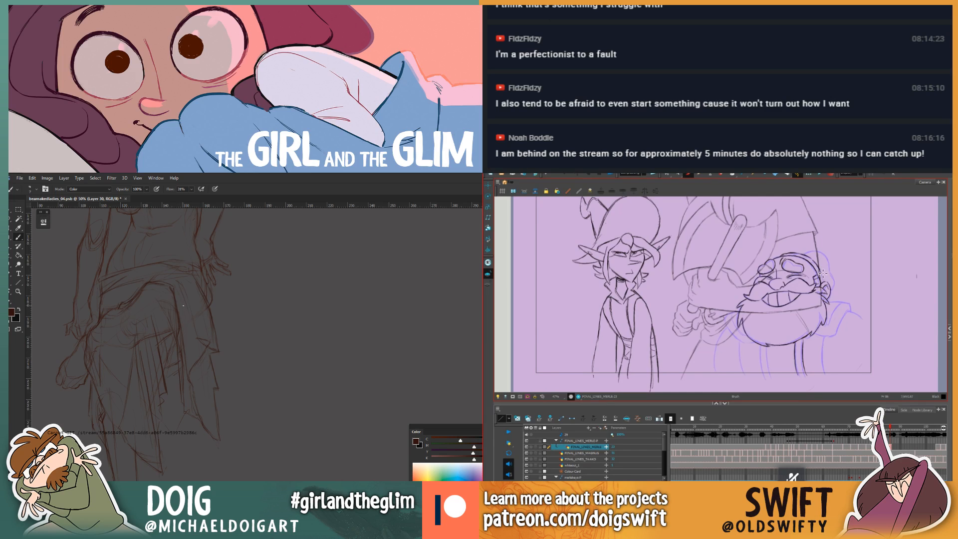
# Step: In Toon Boom Harmony, select and adjust the headband strokes at the back of the bearded character's head
pyautogui.moveTo(180, 297); pyautogui.dragTo(183, 321)
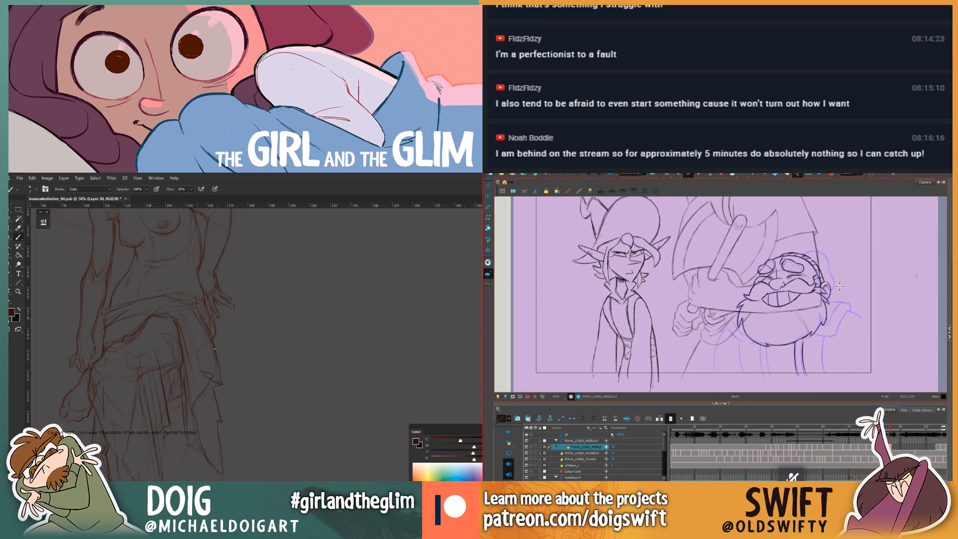
pyautogui.hotkey('alt', 's')
pyautogui.moveTo(827, 265); pyautogui.dragTo(830, 273)
pyautogui.click(842, 266)
pyautogui.hotkey('alt', 'b')
# Step: Clean up the skirt's hem in Photoshop, and rework the headband line above the ear in Toon Boom Harmony
pyautogui.press('e')
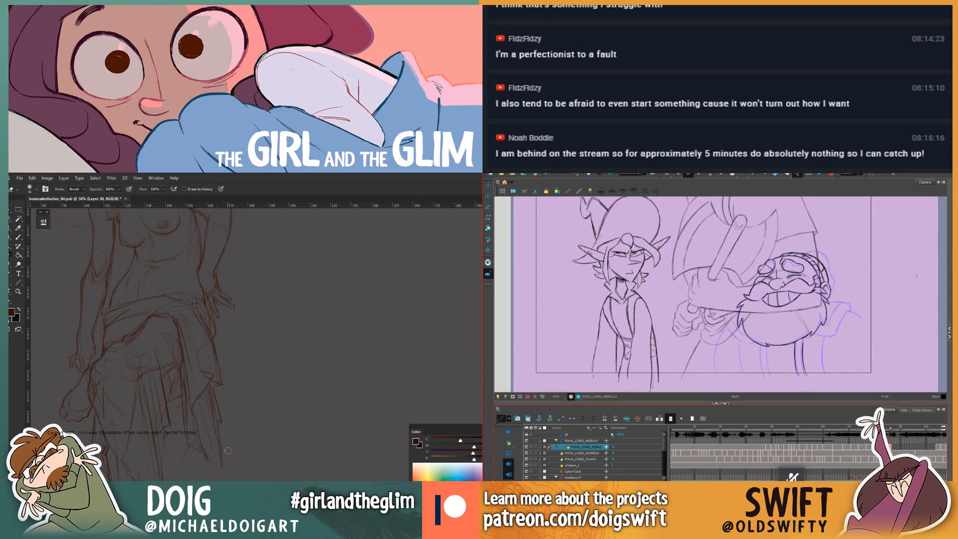
pyautogui.press('b')
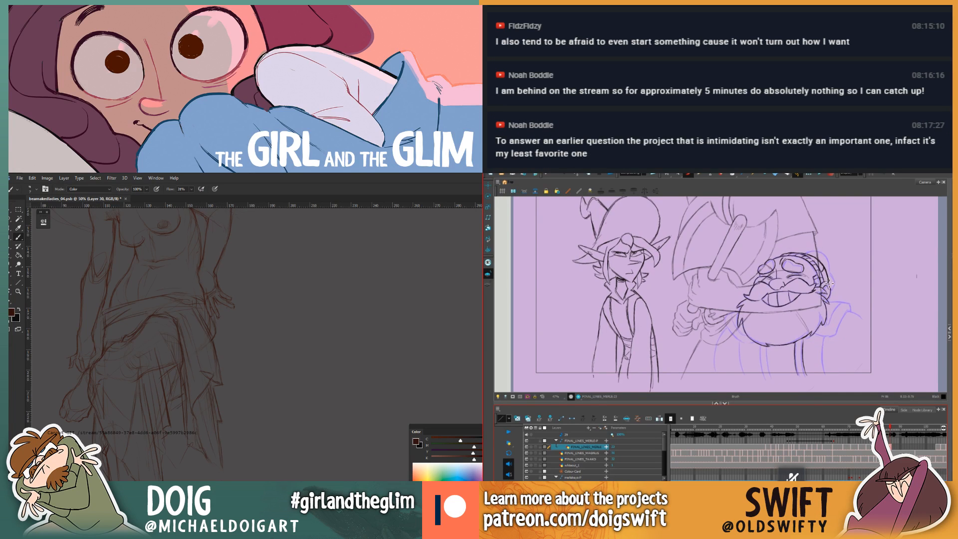
pyautogui.moveTo(830, 282); pyautogui.dragTo(828, 278)
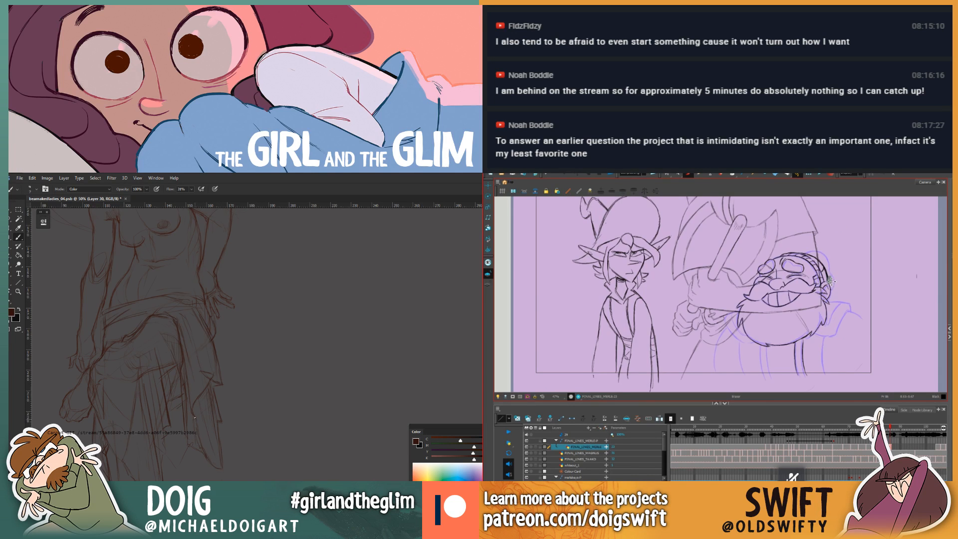
pyautogui.moveTo(830, 281); pyautogui.dragTo(828, 270)
pyautogui.moveTo(168, 396); pyautogui.dragTo(230, 355)
pyautogui.moveTo(827, 269); pyautogui.dragTo(839, 284)
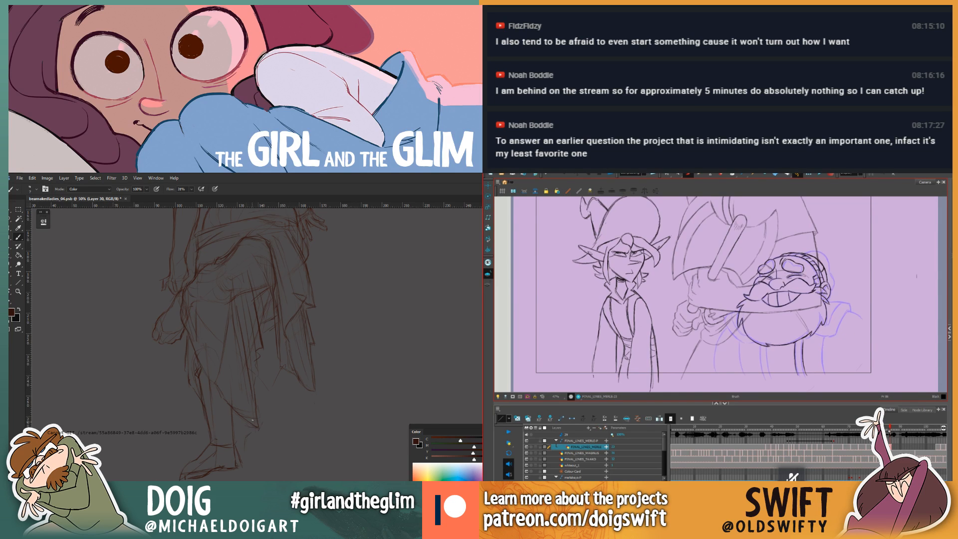
# Step: Ink the rounded shape behind the headband in Toon Boom Harmony, checking the neighbouring frame, while sketching the figure's right-hand foot in Photoshop
pyautogui.moveTo(889, 428); pyautogui.dragTo(889, 428)
pyautogui.moveTo(814, 253)
pyautogui.mouseDown()
pyautogui.moveTo(828, 254)
pyautogui.moveTo(835, 273)
pyautogui.mouseUp()
pyautogui.press('e')
pyautogui.hotkey('alt', 'b')
pyautogui.moveTo(831, 260); pyautogui.dragTo(833, 274)
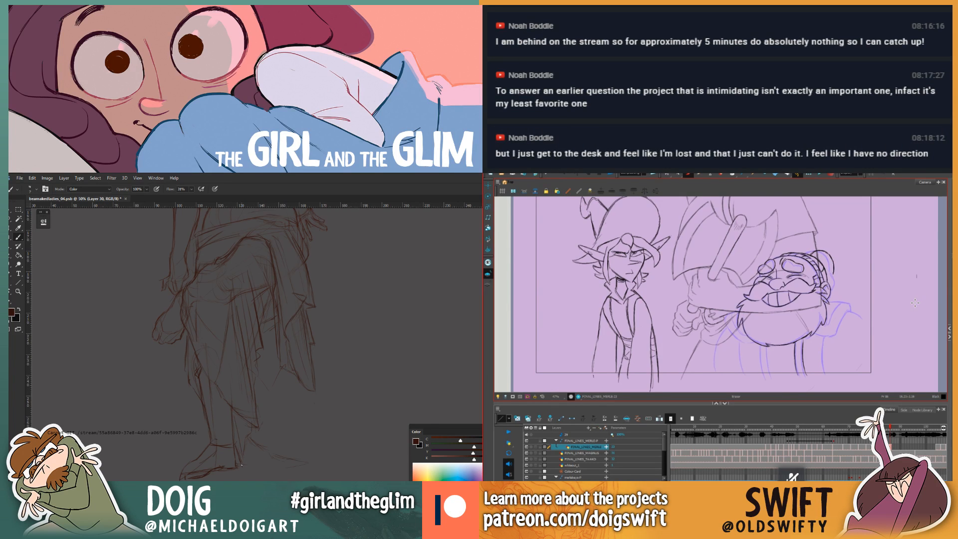
pyautogui.hotkey('alt', 'b')
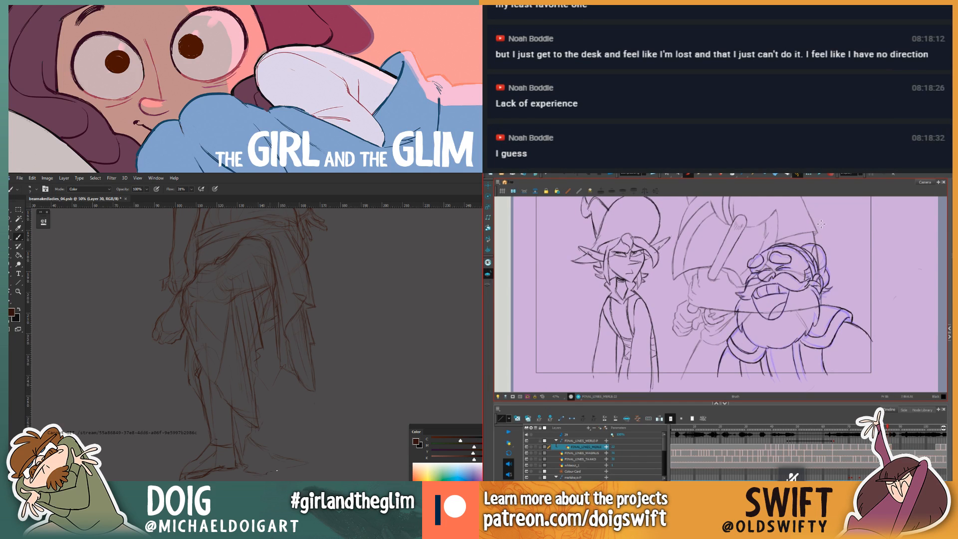
pyautogui.press('.')
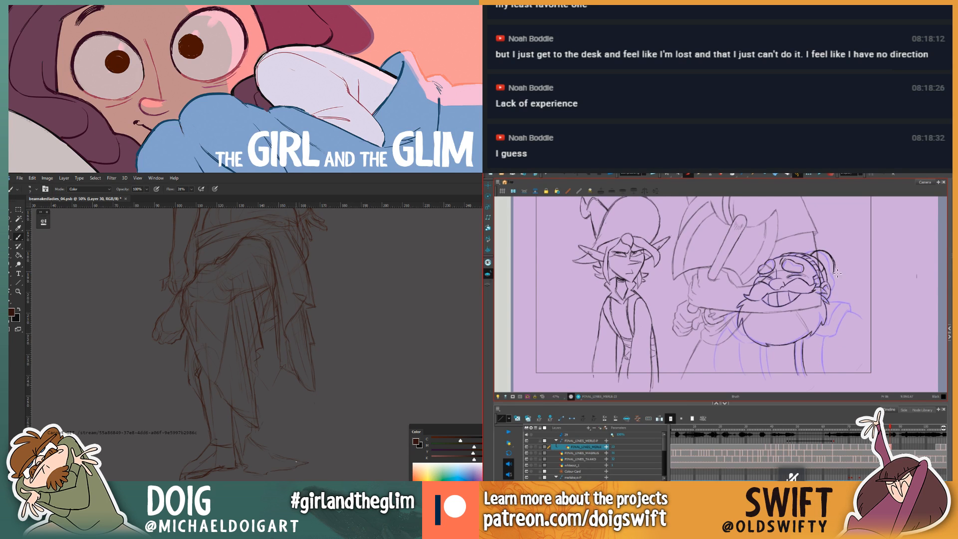
pyautogui.press('.')
pyautogui.moveTo(832, 260); pyautogui.dragTo(835, 273)
pyautogui.moveTo(321, 445); pyautogui.dragTo(270, 449)
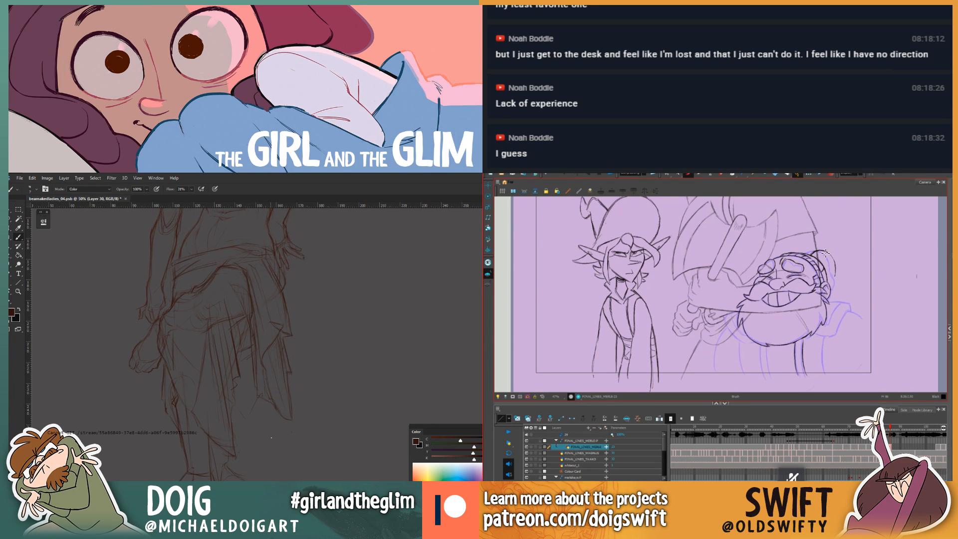
pyautogui.moveTo(267, 364)
pyautogui.mouseDown()
pyautogui.moveTo(257, 378)
pyautogui.moveTo(263, 335)
pyautogui.mouseUp()
pyautogui.scroll(-2, 264, 334)
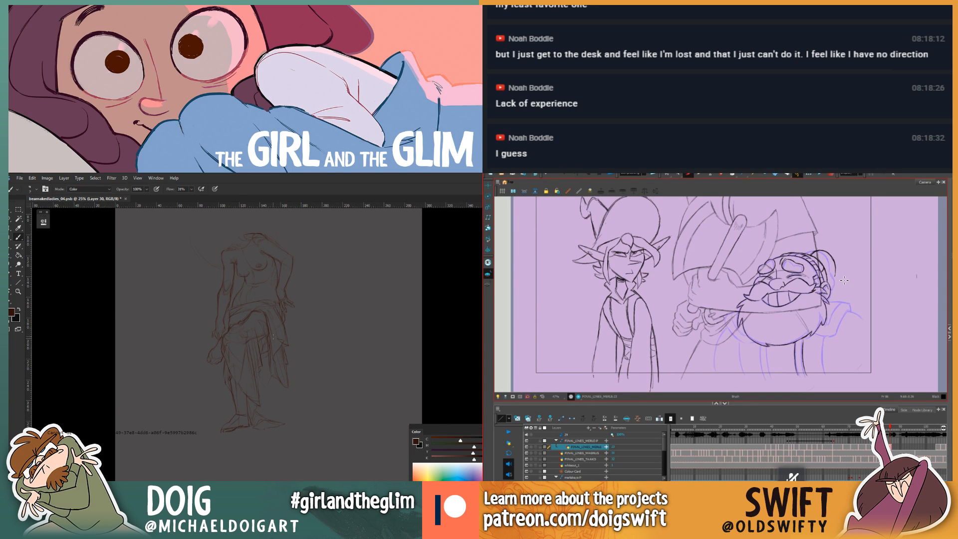
pyautogui.press('m')
pyautogui.hotkey('alt', 's')
pyautogui.moveTo(319, 448)
pyautogui.mouseDown()
pyautogui.moveTo(217, 369)
pyautogui.moveTo(206, 376)
pyautogui.mouseUp()
pyautogui.hotkey('ctrl', 'd')
# Step: In Photoshop, lasso the figure's lower legs and feet with the skirt's hem, shorten them vertically with Free Transform, and deselect
pyautogui.press('l')
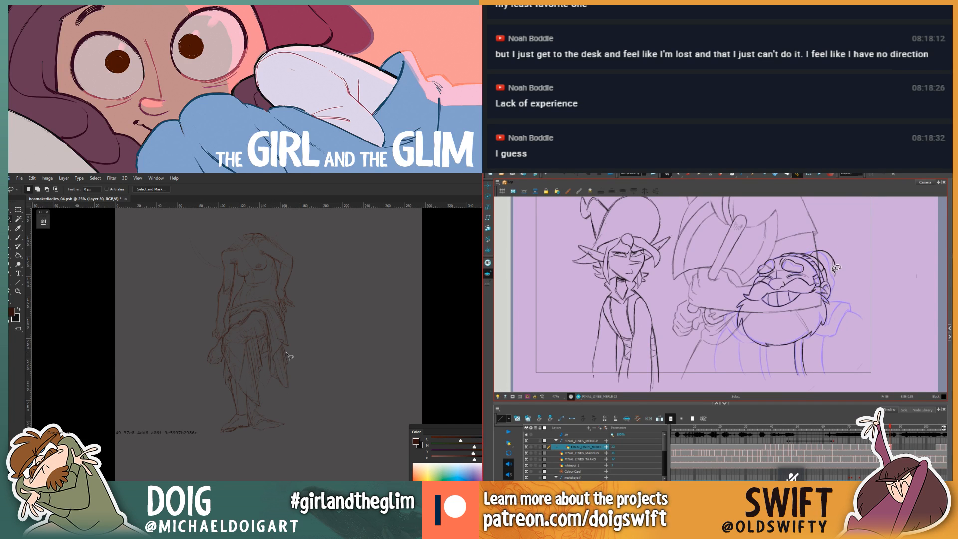
pyautogui.moveTo(290, 354)
pyautogui.mouseDown()
pyautogui.moveTo(213, 370)
pyautogui.moveTo(197, 440)
pyautogui.moveTo(266, 441)
pyautogui.moveTo(313, 428)
pyautogui.moveTo(307, 350)
pyautogui.mouseUp()
pyautogui.hotkey('ctrl', 't')
pyautogui.moveTo(256, 446); pyautogui.dragTo(252, 439)
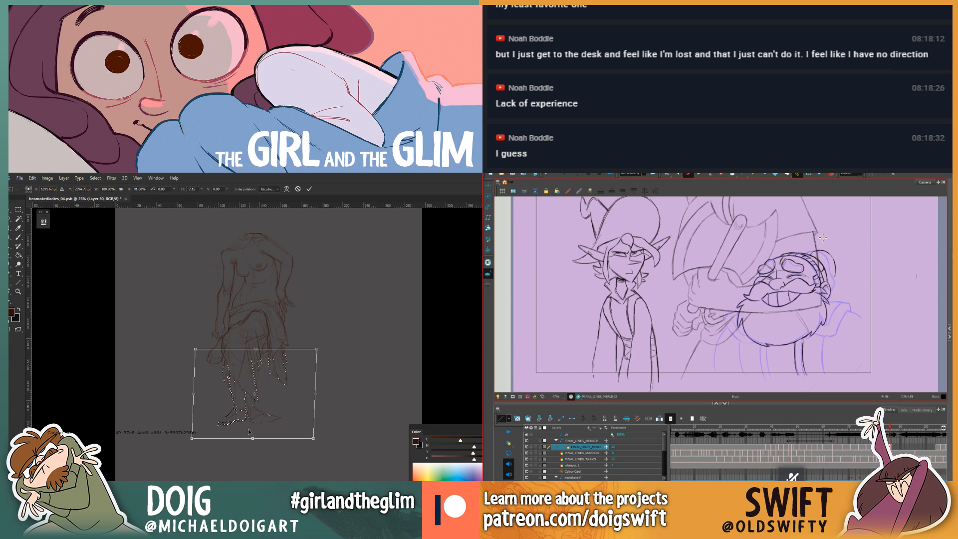
pyautogui.press('Return')
pyautogui.hotkey('ctrl', 'd')
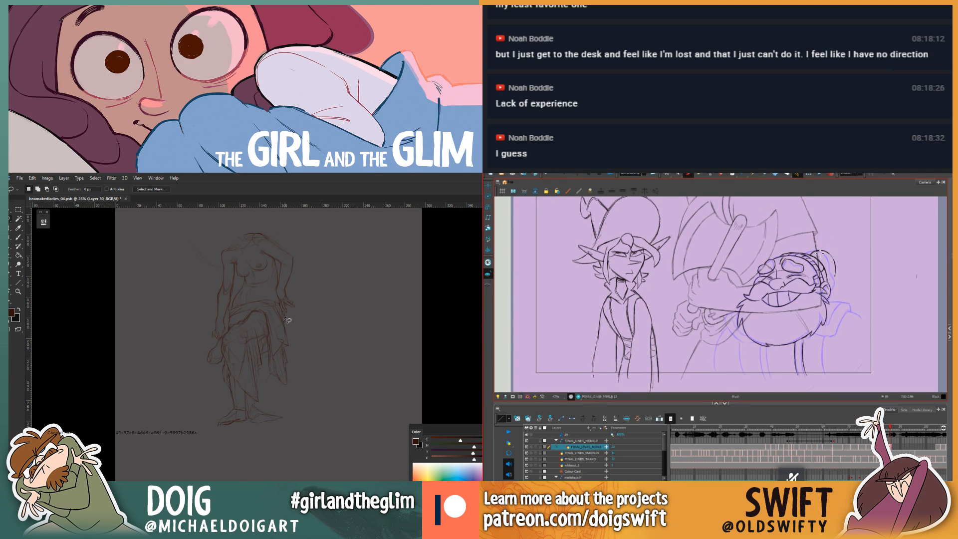
# Step: In Photoshop, rework the lines of the figure's lower leg beneath the draped skirt with the Brush
pyautogui.hotkey('ctrl', '+')
pyautogui.moveTo(260, 334); pyautogui.dragTo(266, 361)
pyautogui.moveTo(237, 402); pyautogui.dragTo(240, 397)
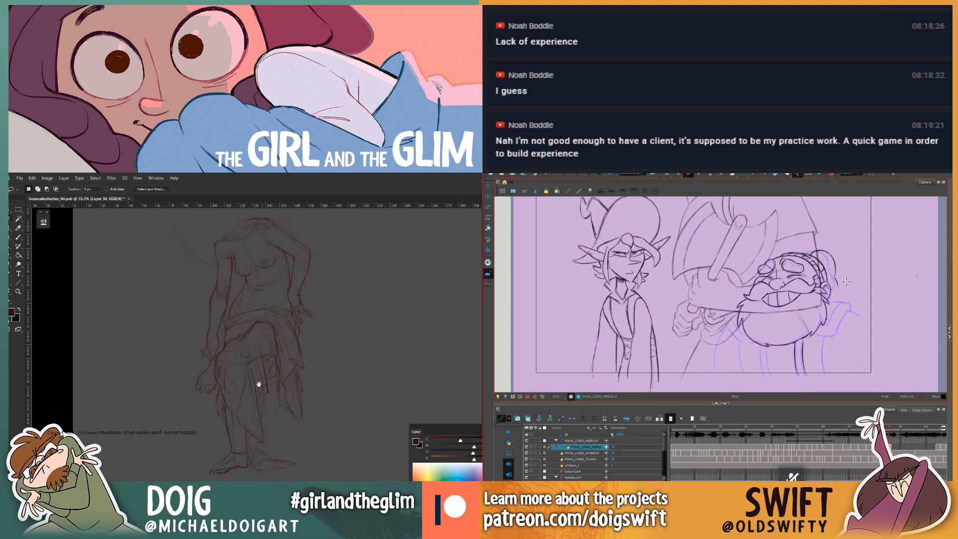
pyautogui.moveTo(254, 385)
pyautogui.mouseDown()
pyautogui.moveTo(247, 408)
pyautogui.moveTo(242, 383)
pyautogui.mouseUp()
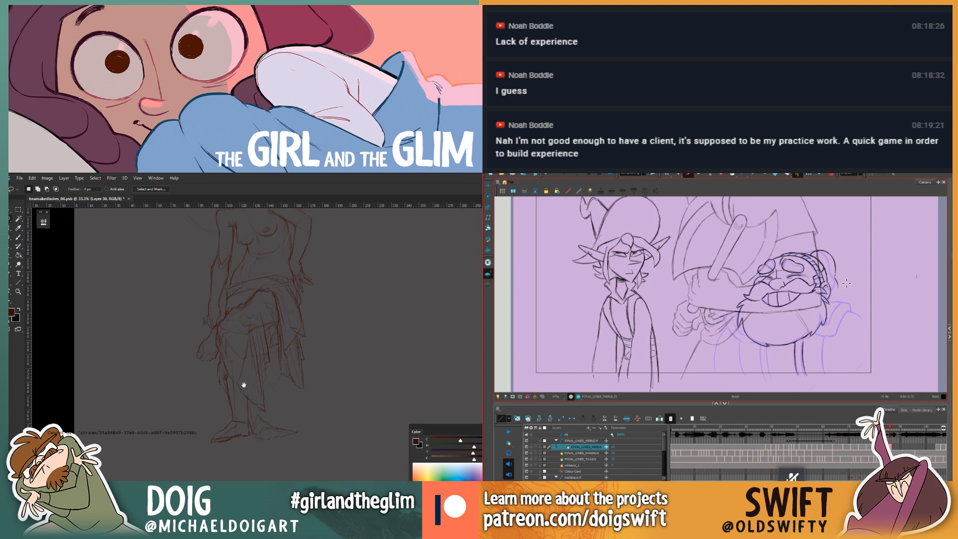
pyautogui.press('b')
pyautogui.hotkey('ctrl', '+')
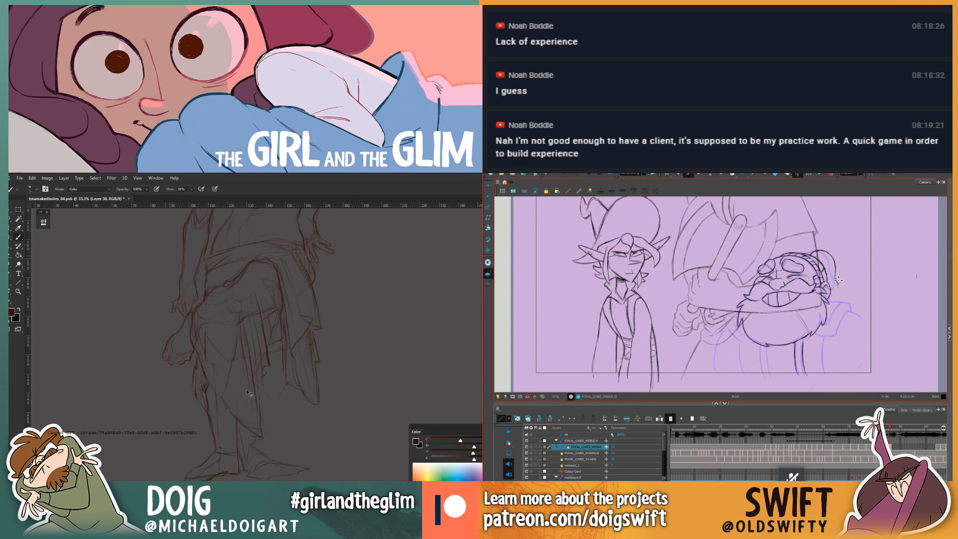
pyautogui.press('alt')
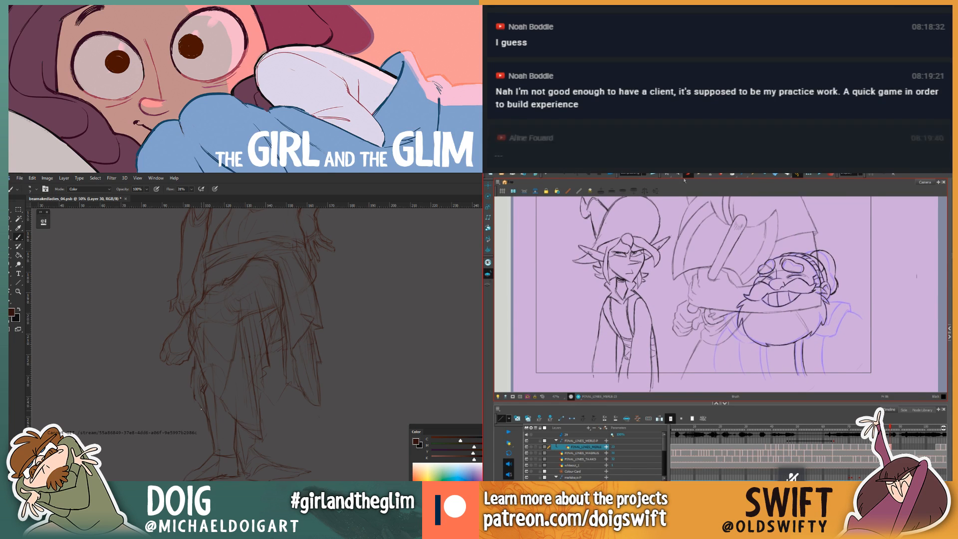
# Step: In Toon Boom Harmony, select and delete the unwanted strokes on the lower back of the bearded character's hair bun
pyautogui.click(666, 174)
pyautogui.click(838, 282)
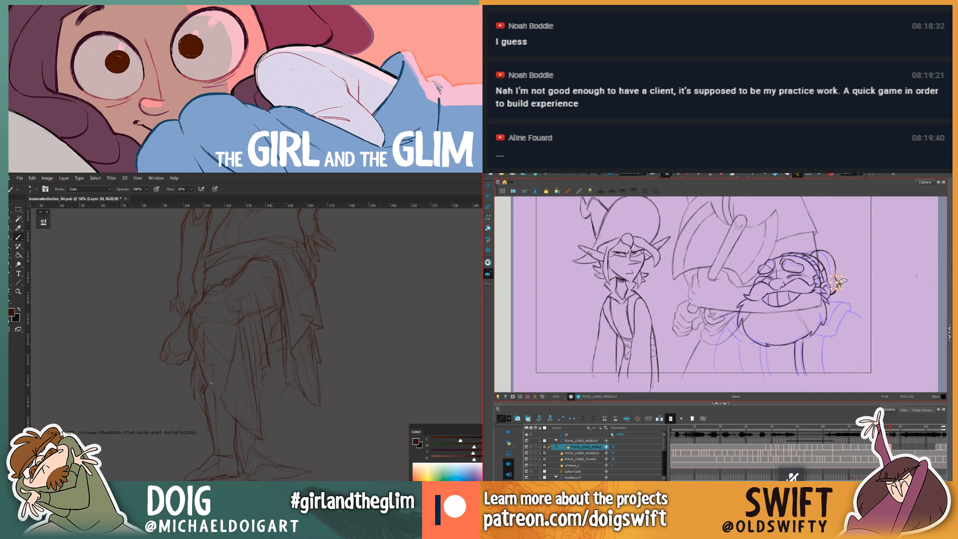
pyautogui.click(843, 289)
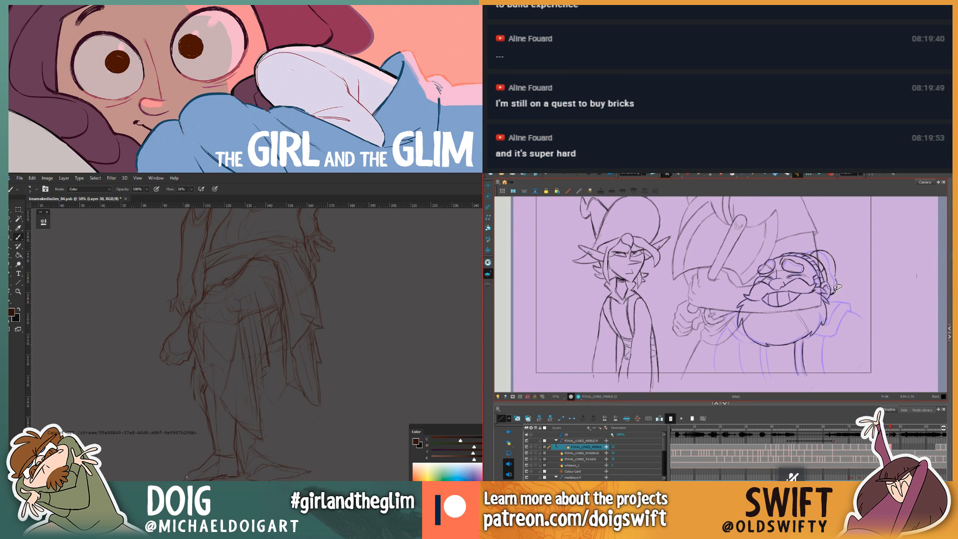
pyautogui.moveTo(834, 290); pyautogui.dragTo(839, 290)
pyautogui.press('Delete')
# Step: Redraw the bun and the hair tuft below it in Toon Boom Harmony, while cleaning up the figure's foot and ankle in Photoshop
pyautogui.hotkey('alt', 'b')
pyautogui.press('e')
pyautogui.press('.')
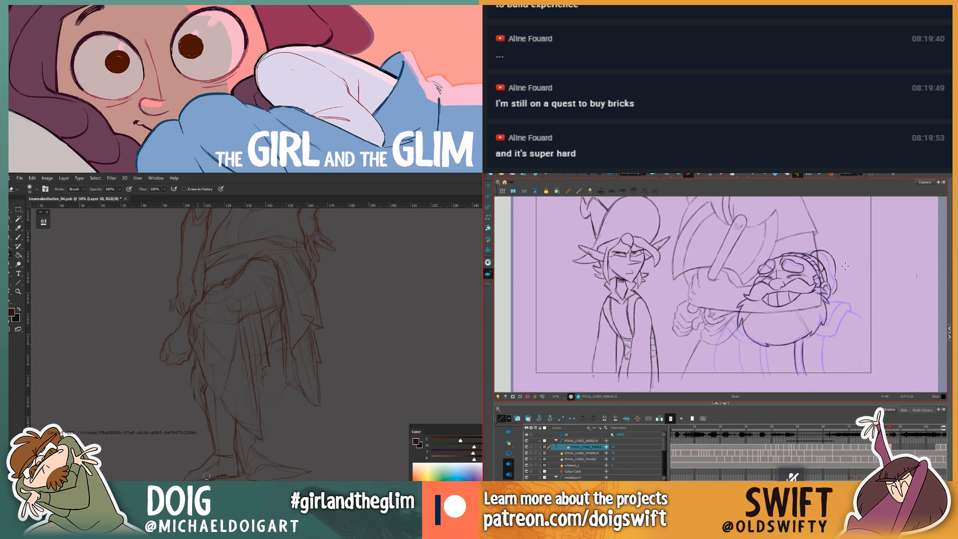
pyautogui.press('.')
pyautogui.press('b')
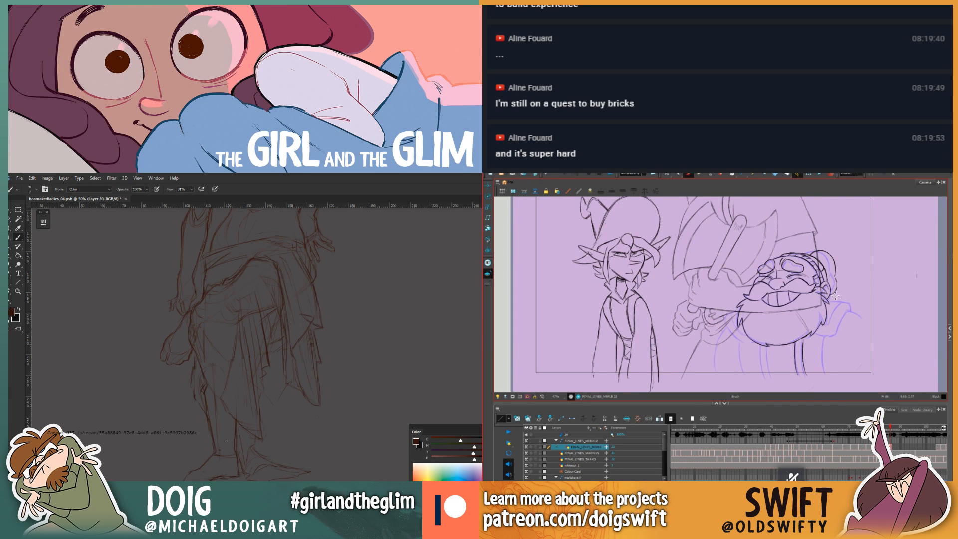
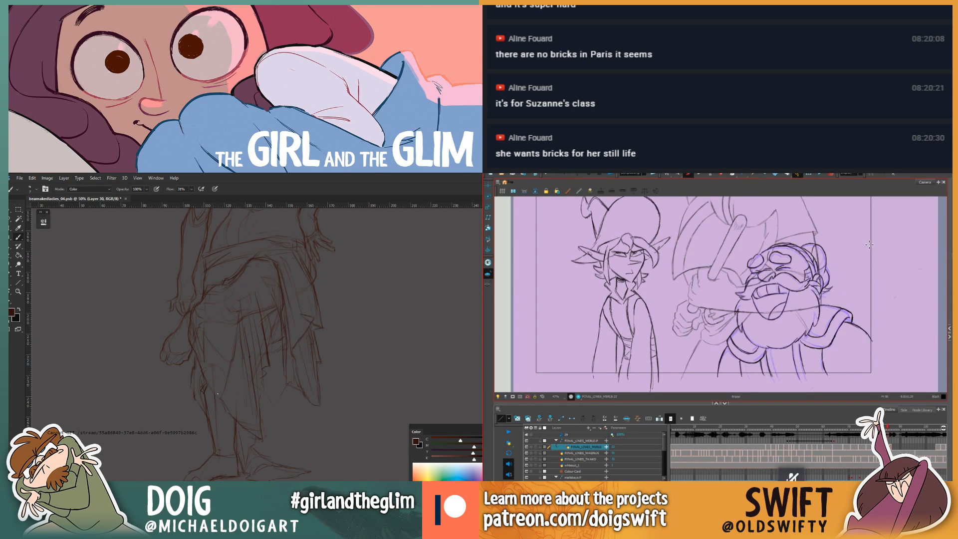
pyautogui.hotkey('alt', 'b')
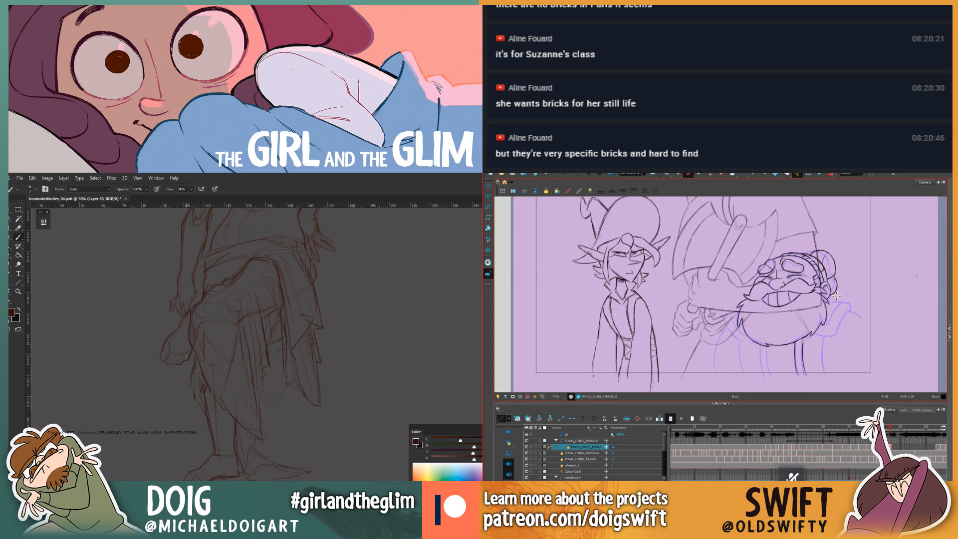
pyautogui.press('e')
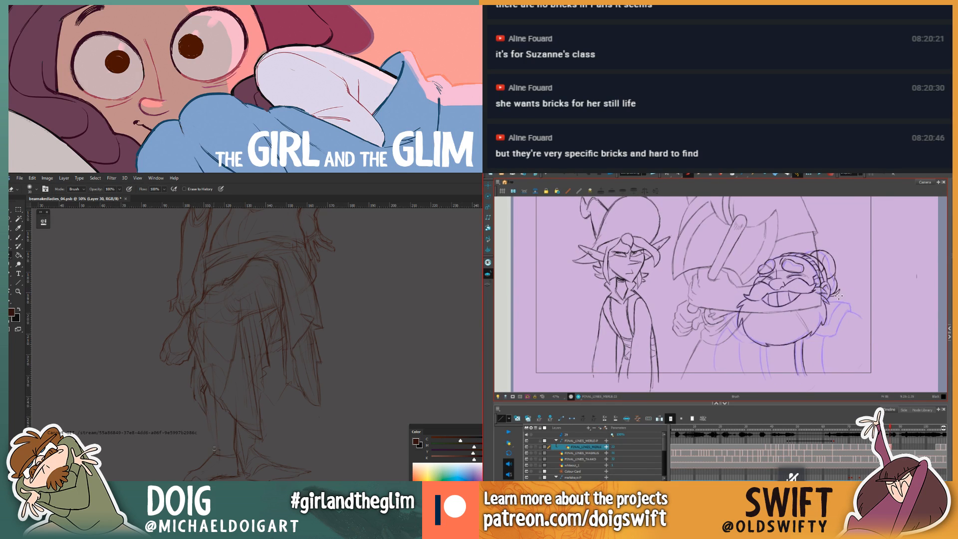
pyautogui.press('b')
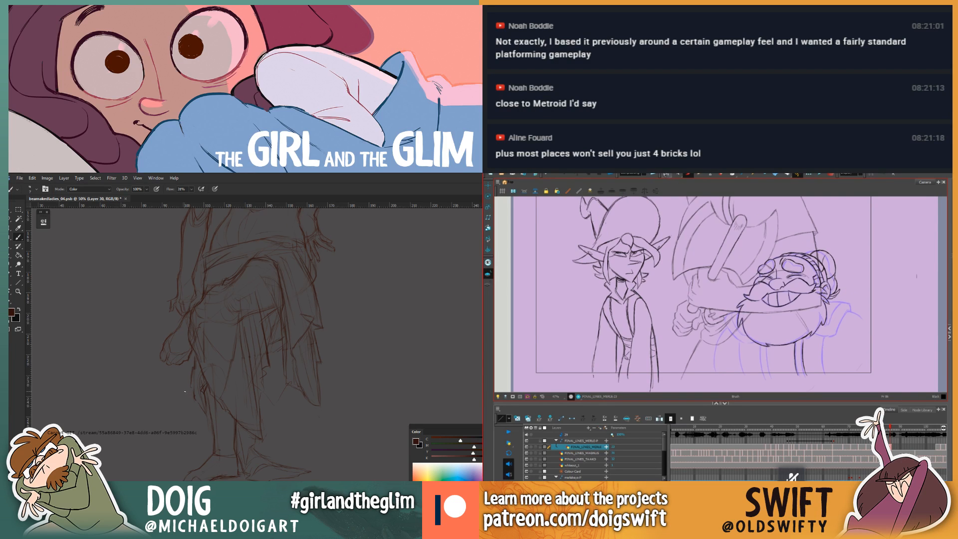
# Step: In Toon Boom Harmony, lasso the hair tuft below the bun to adjust it, and tidy its strokes with the Eraser
pyautogui.hotkey('alt', 's')
pyautogui.moveTo(838, 288)
pyautogui.mouseDown()
pyautogui.moveTo(831, 298)
pyautogui.moveTo(842, 295)
pyautogui.mouseUp()
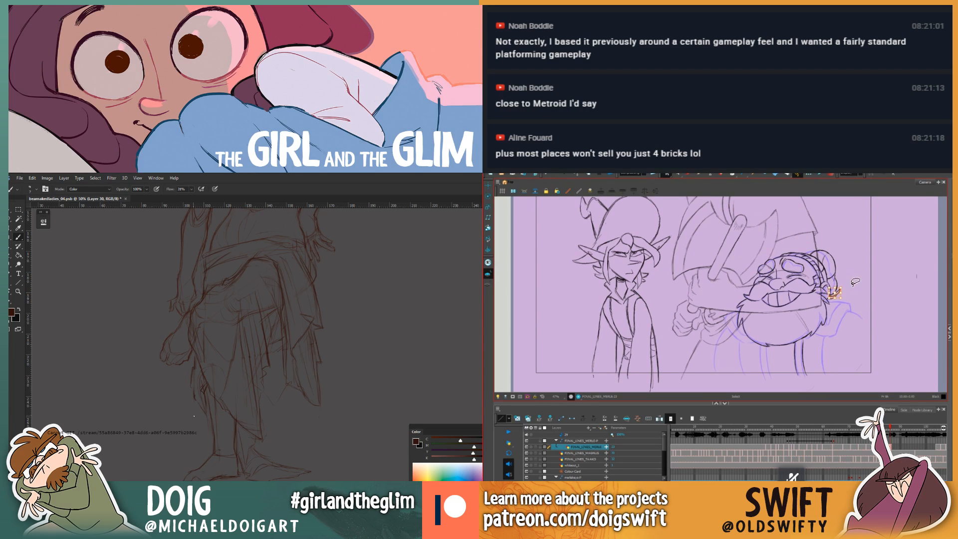
pyautogui.click(841, 317)
pyautogui.click(689, 174)
pyautogui.moveTo(286, 360); pyautogui.dragTo(233, 363)
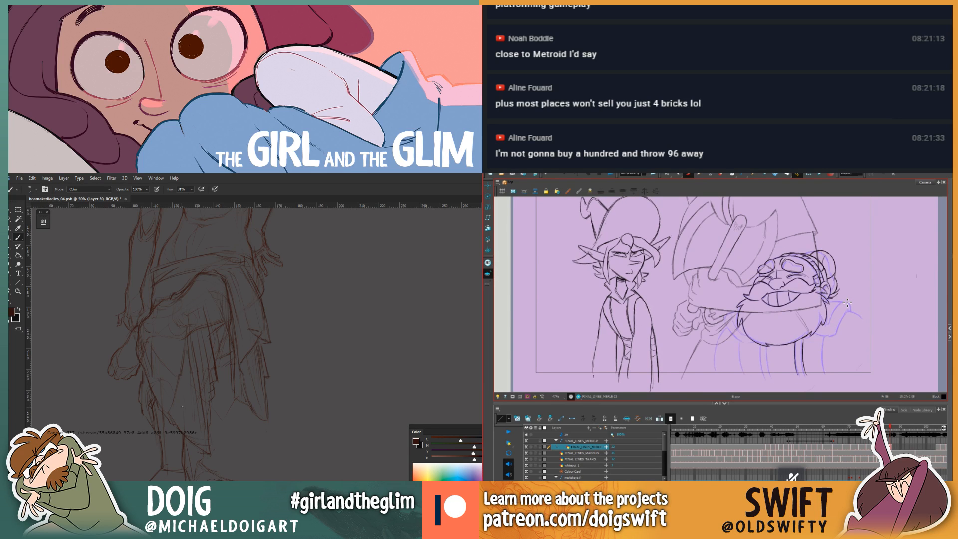
# Step: Ink the collar's upper edge in Toon Boom Harmony against the neighbouring frame, while sketching the figure's left-hand elbow in Photoshop
pyautogui.press('f')
pyautogui.press('g')
pyautogui.press('f')
pyautogui.press('g')
pyautogui.hotkey('alt', 'b')
pyautogui.moveTo(168, 320); pyautogui.dragTo(161, 361)
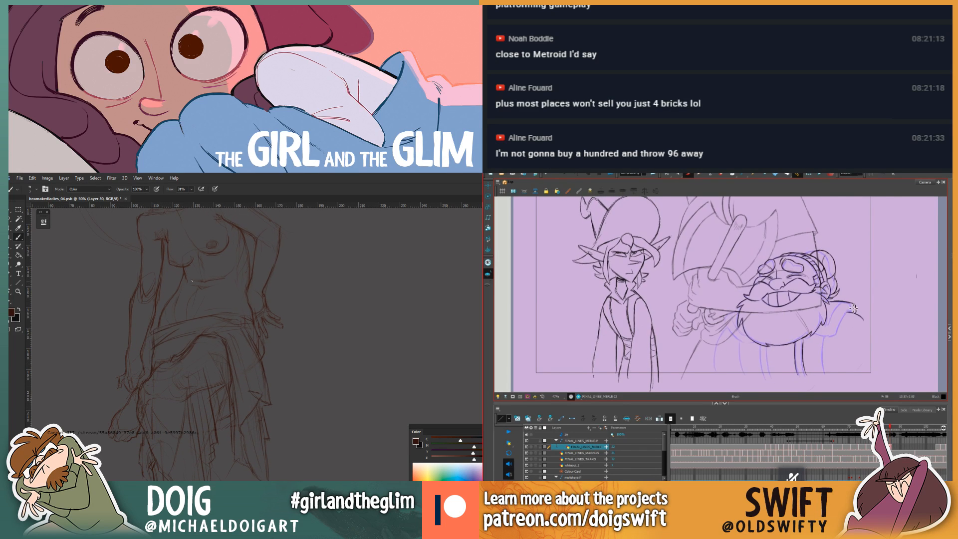
pyautogui.moveTo(192, 281); pyautogui.dragTo(141, 314)
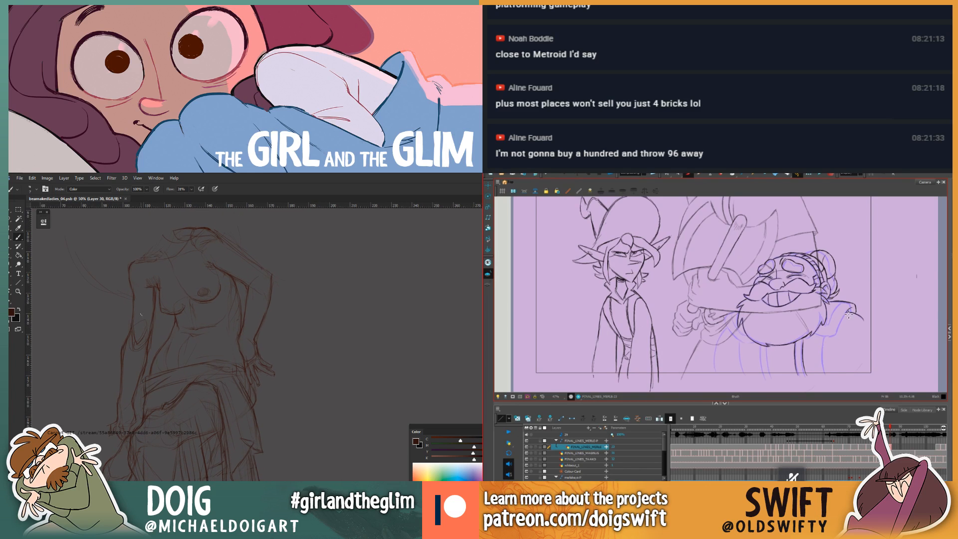
pyautogui.press(',')
pyautogui.press('.')
pyautogui.press(',')
pyautogui.press('.')
pyautogui.press(',')
pyautogui.press('.')
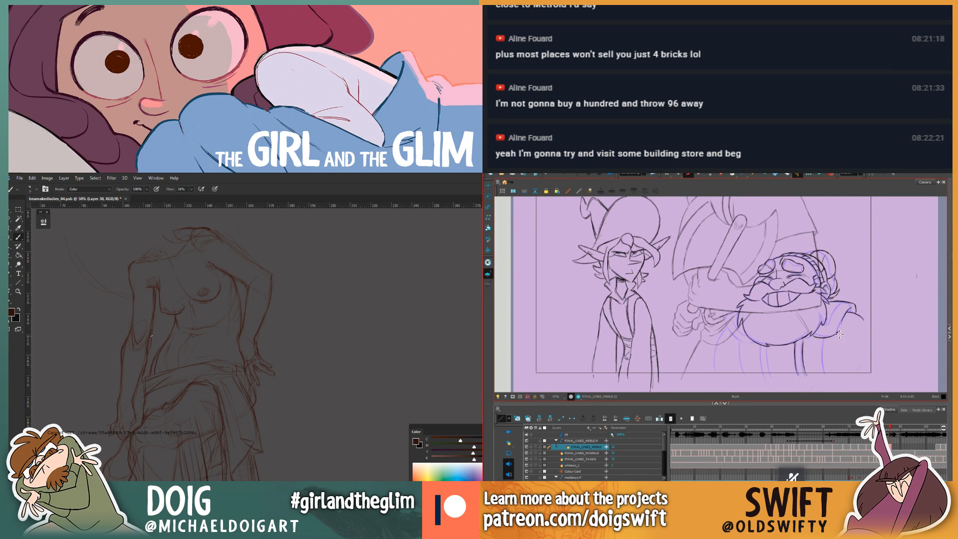
# Step: Ink the collar's lower edge beside the beard in Toon Boom Harmony, comparing frames, while cleaning up the figure's left-hand arm in Photoshop
pyautogui.press('e')
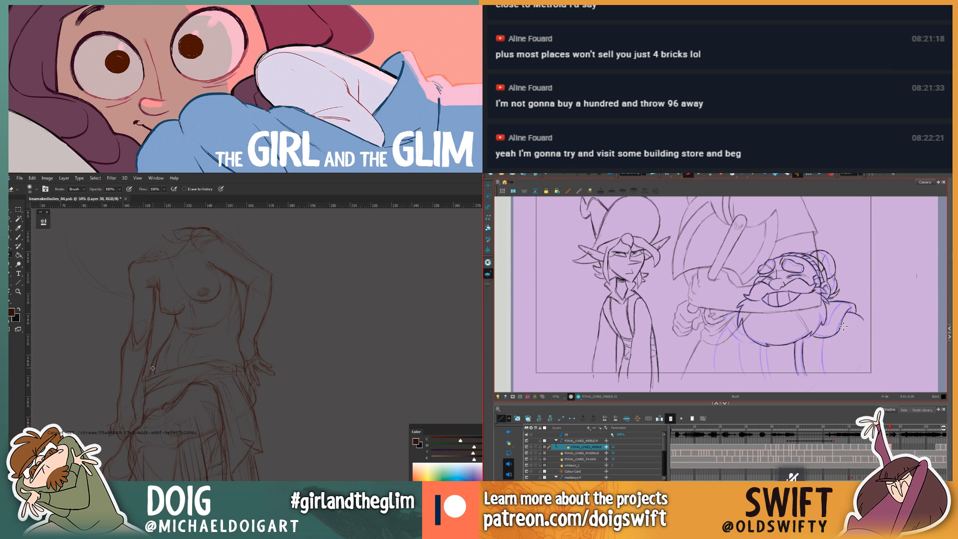
pyautogui.press(',')
pyautogui.press('.')
pyautogui.press(',')
pyautogui.press('.')
pyautogui.press(',')
pyautogui.press('.')
pyautogui.press(',')
pyautogui.press('.')
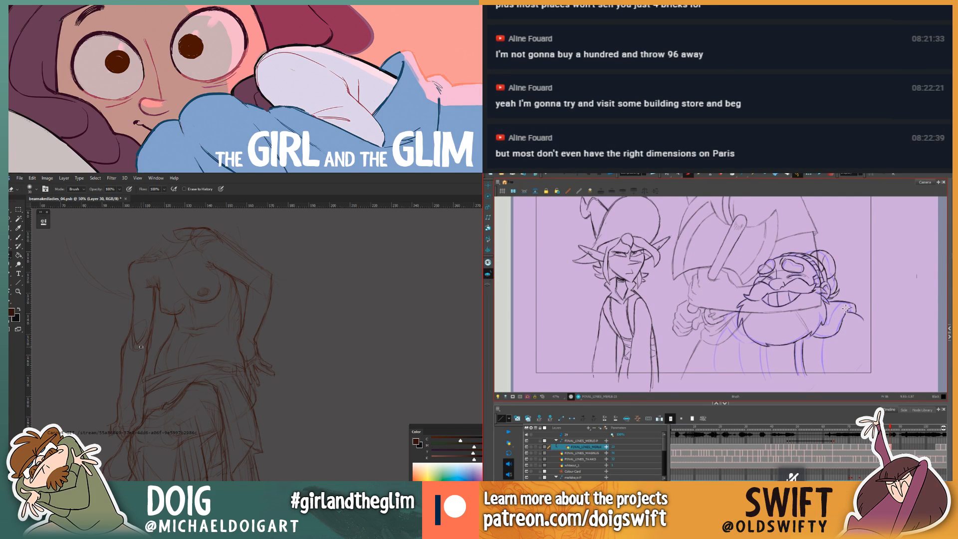
pyautogui.press(',')
pyautogui.press('.')
pyautogui.press(',')
pyautogui.press('.')
pyautogui.press('b')
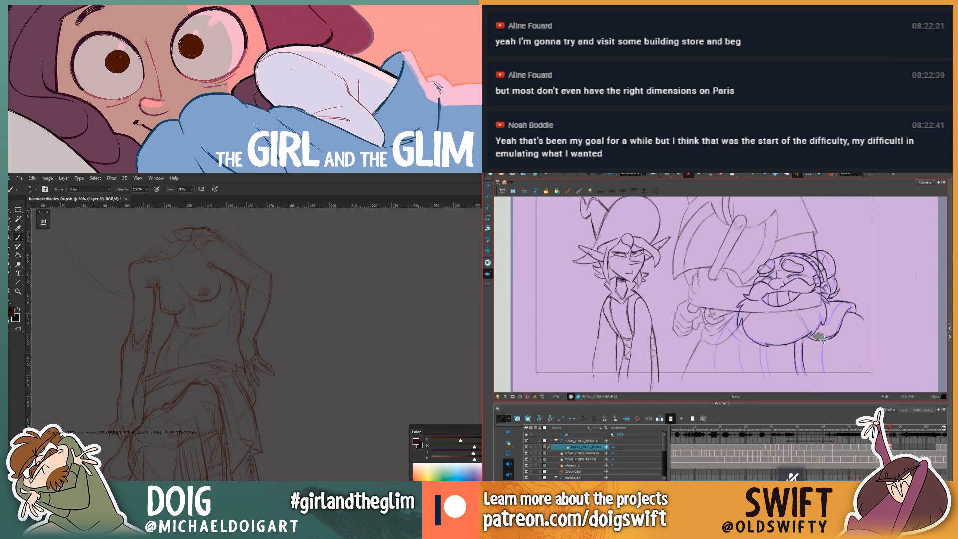
# Step: Erase rough parts of the collar's lower curve in Toon Boom Harmony, and touch up the figure's left-hand forearm in Photoshop
pyautogui.moveTo(830, 338); pyautogui.dragTo(838, 334)
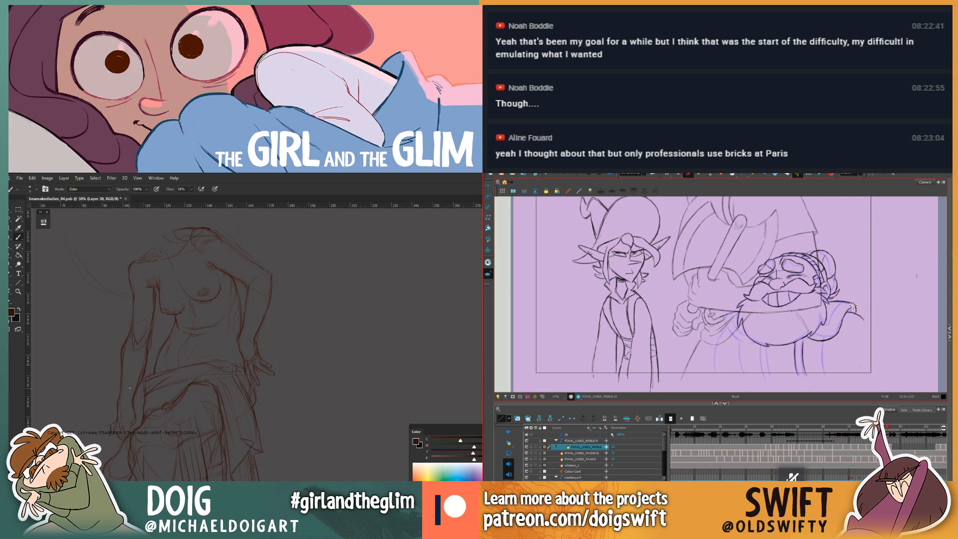
pyautogui.press('e')
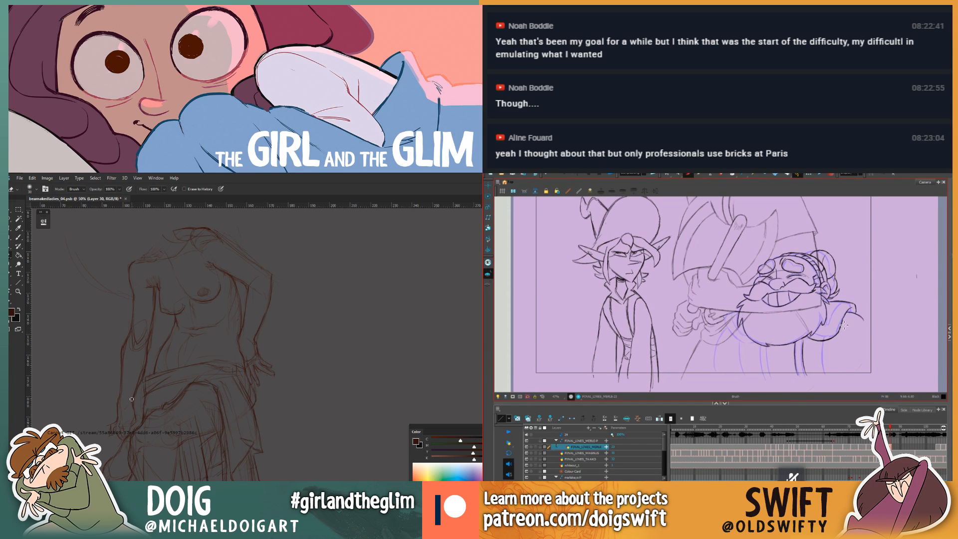
pyautogui.hotkey('alt', 'e')
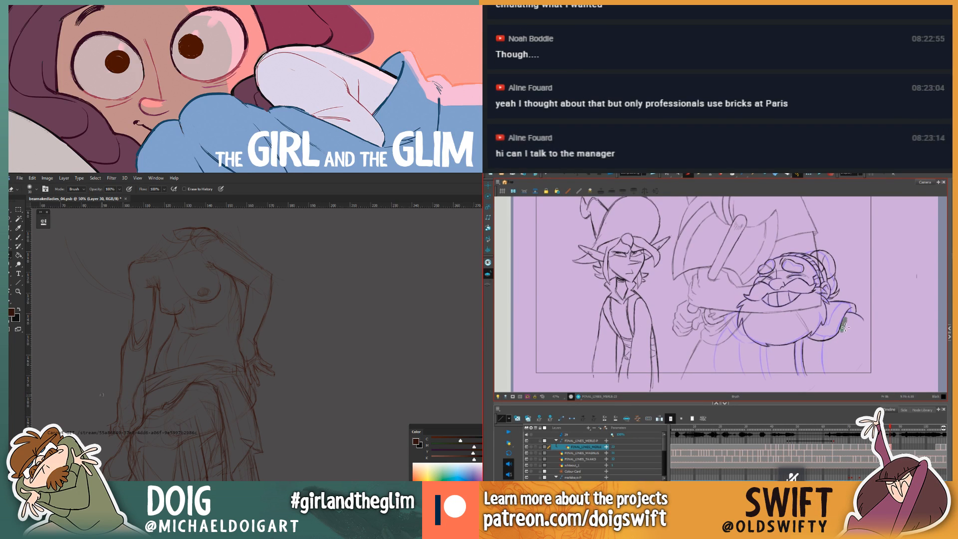
# Step: Redraw the collar's outer curve over the shoulder in Toon Boom Harmony, flipping to the neighbouring frame to match its shape
pyautogui.hotkey('alt', 'b')
pyautogui.press(',')
pyautogui.press('.')
pyautogui.press(',')
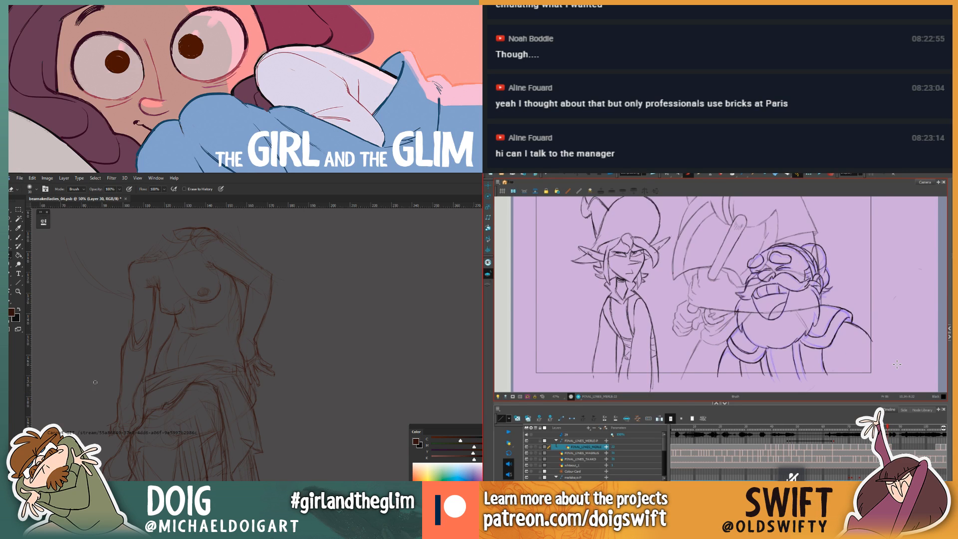
pyautogui.press('.')
pyautogui.press(',')
pyautogui.press('.')
pyautogui.press(',')
pyautogui.press('.')
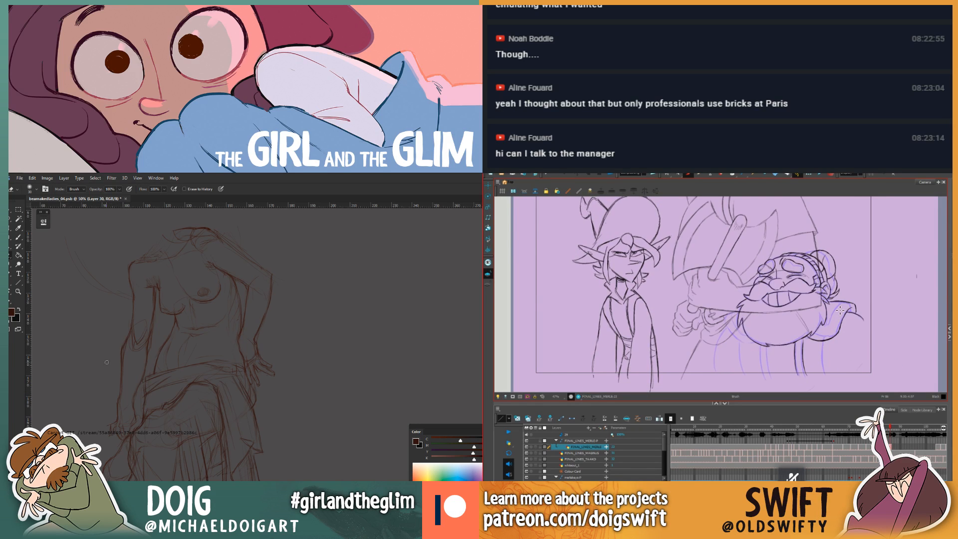
pyautogui.press(',')
pyautogui.press('.')
pyautogui.press(',')
pyautogui.press('.')
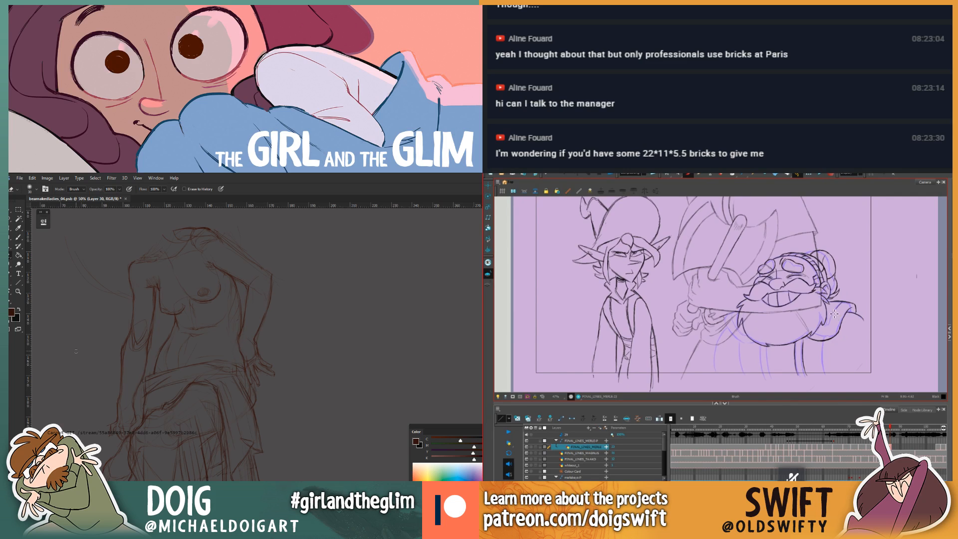
# Step: Refine the collar's inner line next to the beard in Toon Boom Harmony, checking it against the neighbouring frame
pyautogui.press(',')
pyautogui.press('.')
pyautogui.press(',')
pyautogui.press('.')
pyautogui.press(',')
pyautogui.press('.')
pyautogui.press('b')
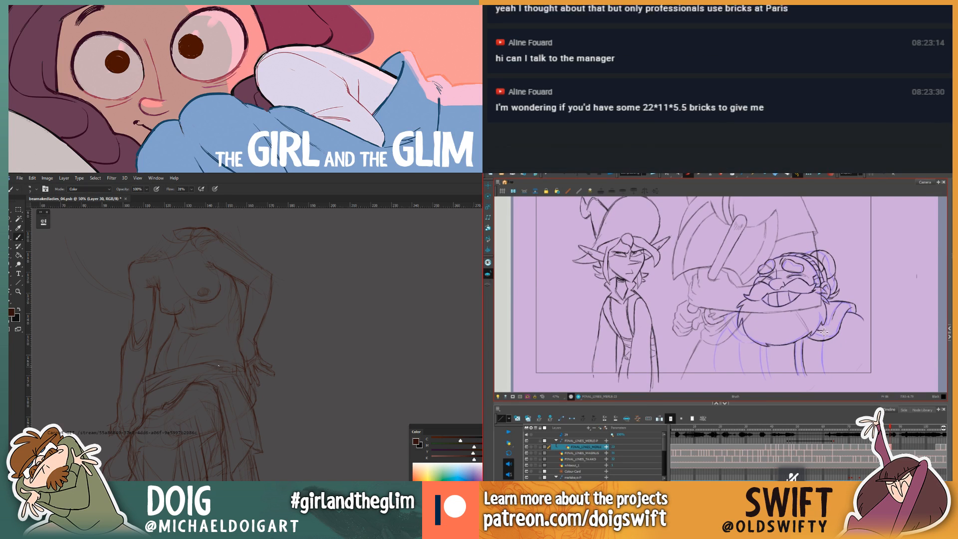
pyautogui.press(',')
pyautogui.press('.')
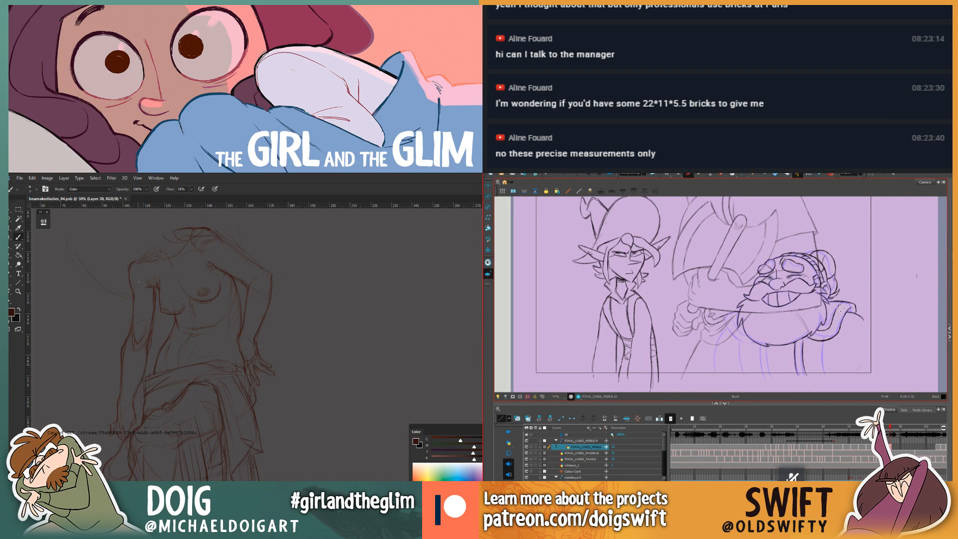
pyautogui.press(',')
pyautogui.press('.')
# Step: Erase and redraw the collar's inner fold line beside the beard in Toon Boom Harmony
pyautogui.hotkey('alt', 'e')
pyautogui.moveTo(834, 317); pyautogui.dragTo(830, 329)
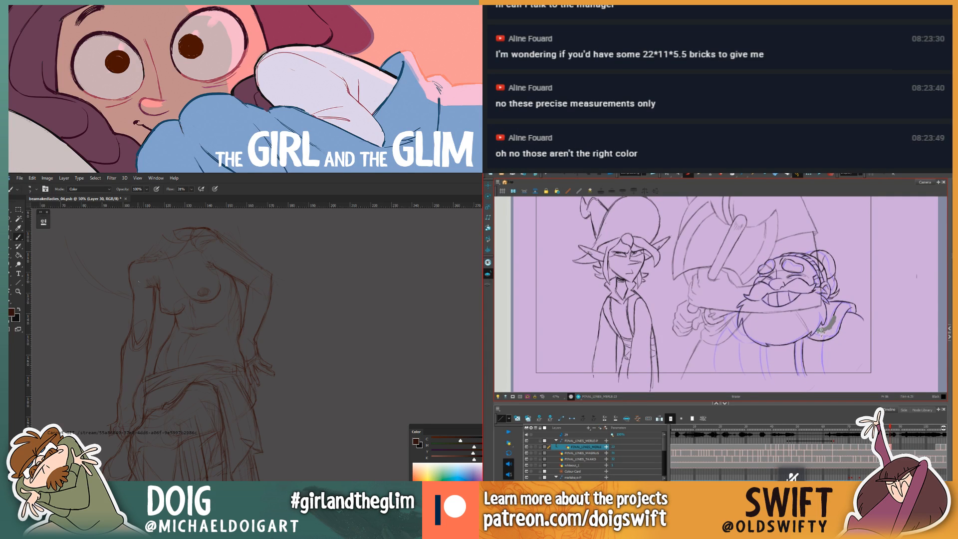
pyautogui.hotkey('alt', 'b')
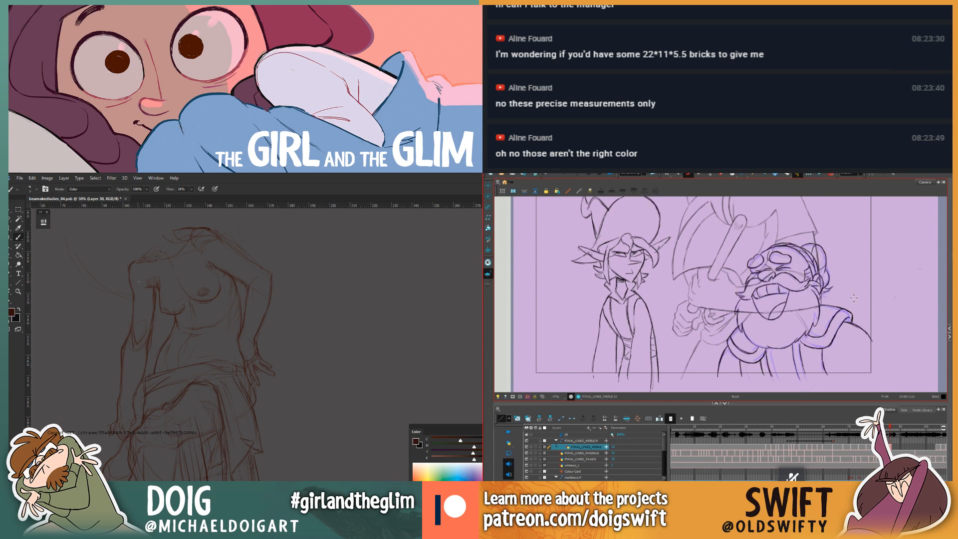
pyautogui.press('.')
pyautogui.press('.')
pyautogui.hotkey('alt', 'e')
pyautogui.moveTo(836, 320)
pyautogui.mouseDown()
pyautogui.moveTo(843, 307)
pyautogui.moveTo(836, 320)
pyautogui.mouseUp()
pyautogui.hotkey('alt', 'e')
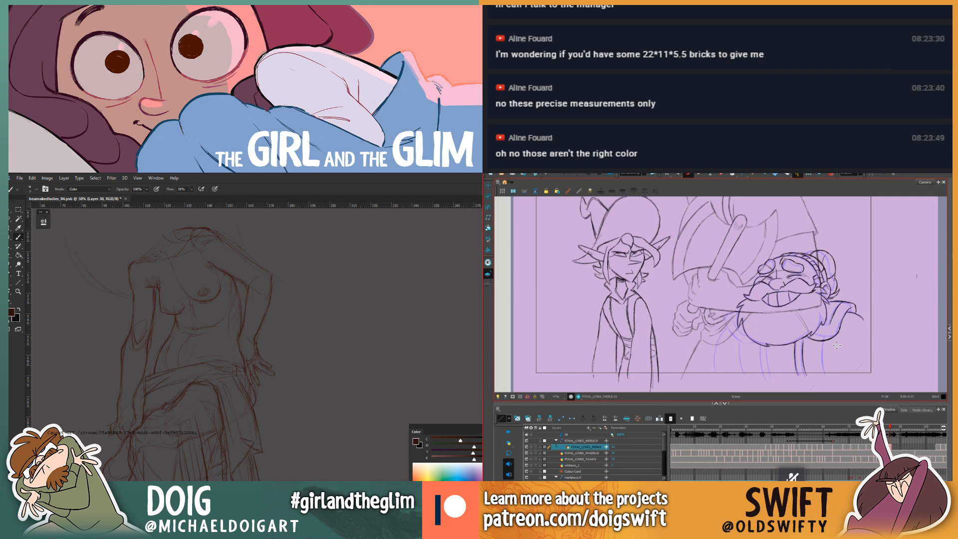
pyautogui.hotkey('alt', 'b')
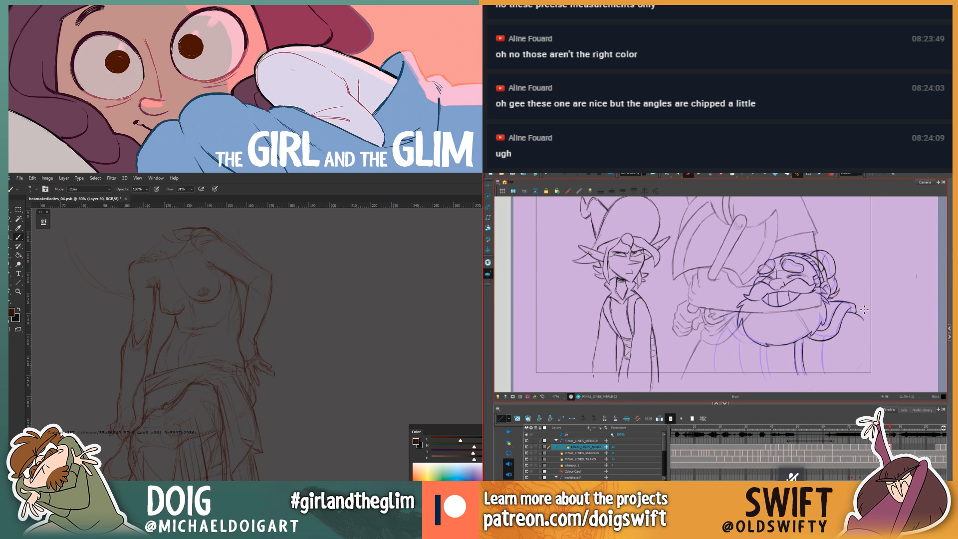
# Step: Clean up the start of the shoulder line beside the collar in Toon Boom Harmony, comparing it with the neighbouring frame
pyautogui.press(',')
pyautogui.press('.')
pyautogui.press(',')
pyautogui.press('.')
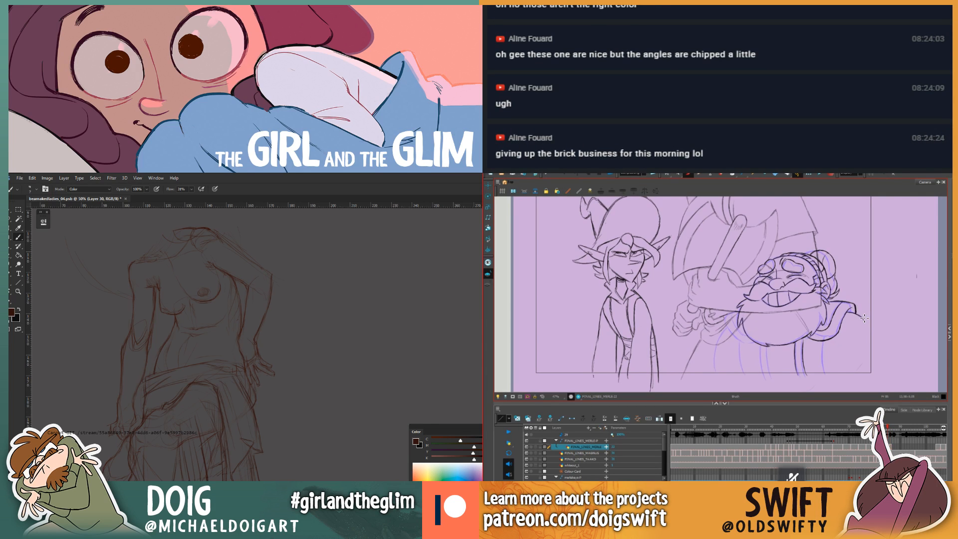
pyautogui.press(',')
pyautogui.press('.')
pyautogui.press(',')
pyautogui.press('.')
pyautogui.press(',')
pyautogui.press('.')
pyautogui.hotkey('alt', 'e')
pyautogui.press(',')
pyautogui.press('.')
pyautogui.press(',')
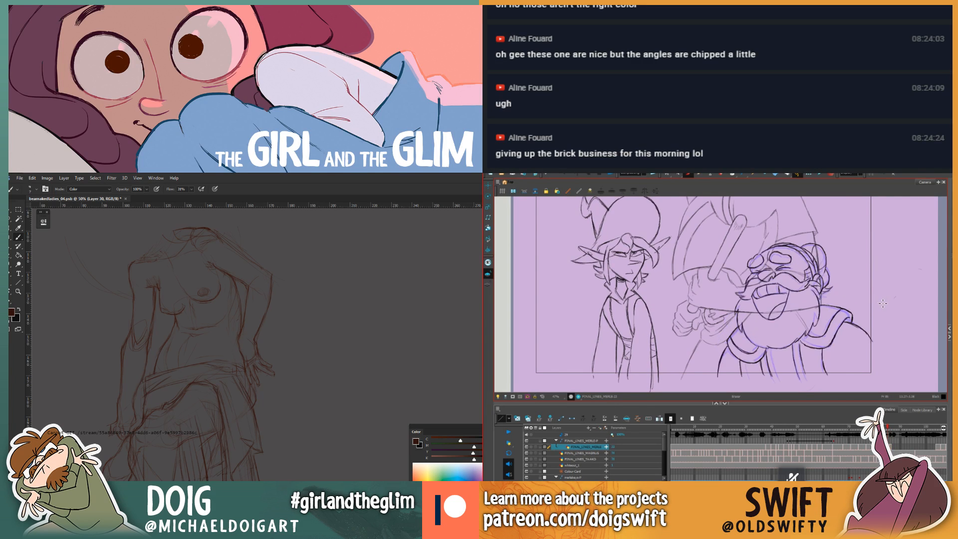
pyautogui.press('.')
pyautogui.press(',')
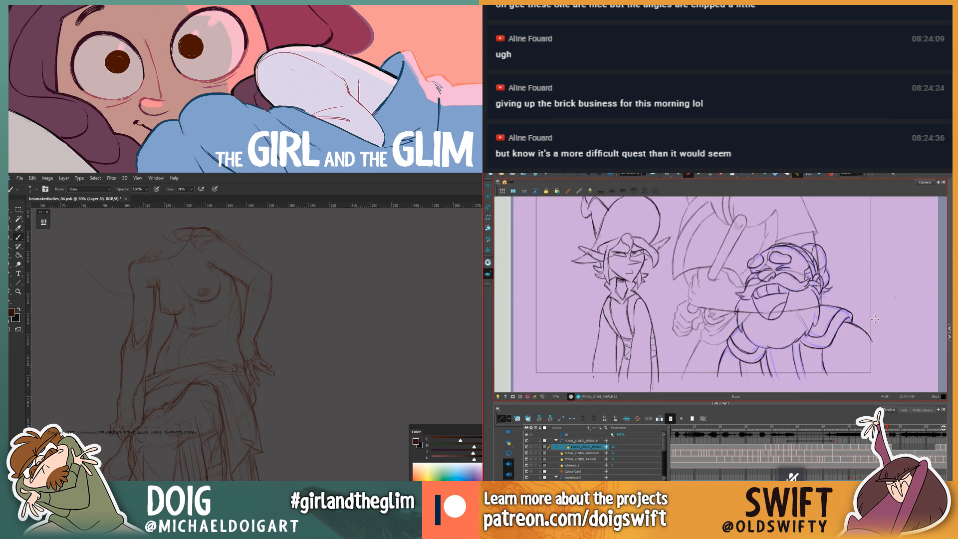
pyautogui.press('.')
# Step: Draw the bearded character's shoulder line from the collar's outer corner down to the camera frame edge in Toon Boom Harmony
pyautogui.hotkey('alt', 'b')
pyautogui.press('.')
pyautogui.moveTo(855, 313); pyautogui.dragTo(864, 319)
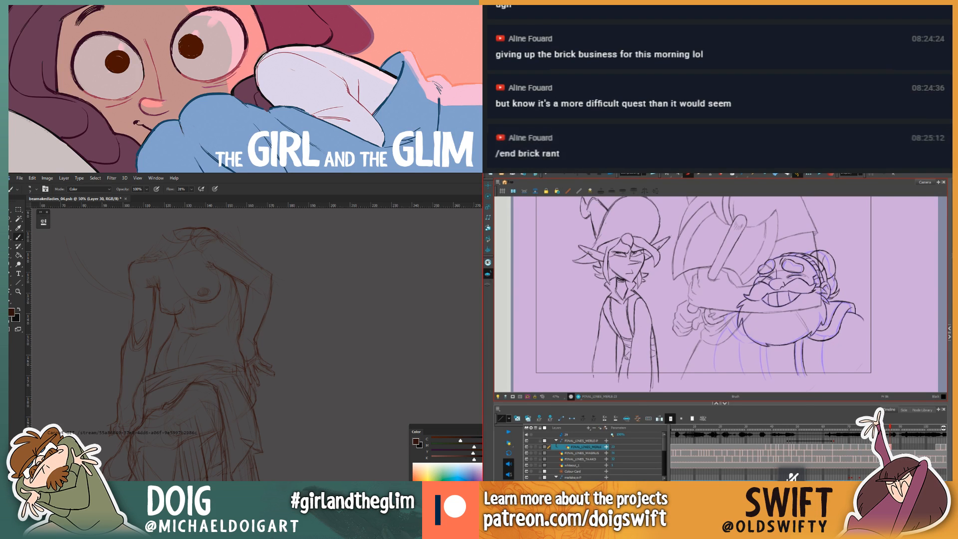
pyautogui.press('.')
pyautogui.press('.')
pyautogui.press('.')
pyautogui.press('.')
pyautogui.press('.')
pyautogui.press('.')
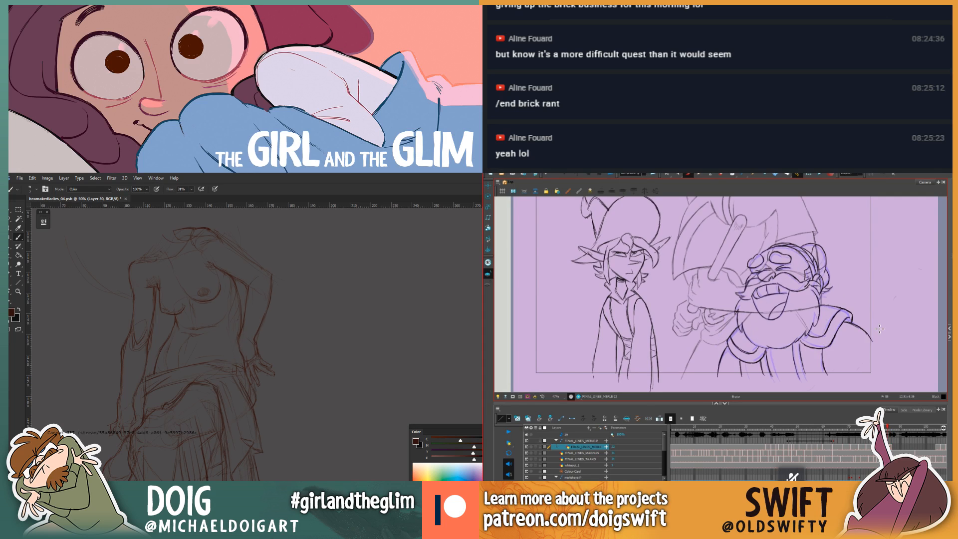
pyautogui.press('.')
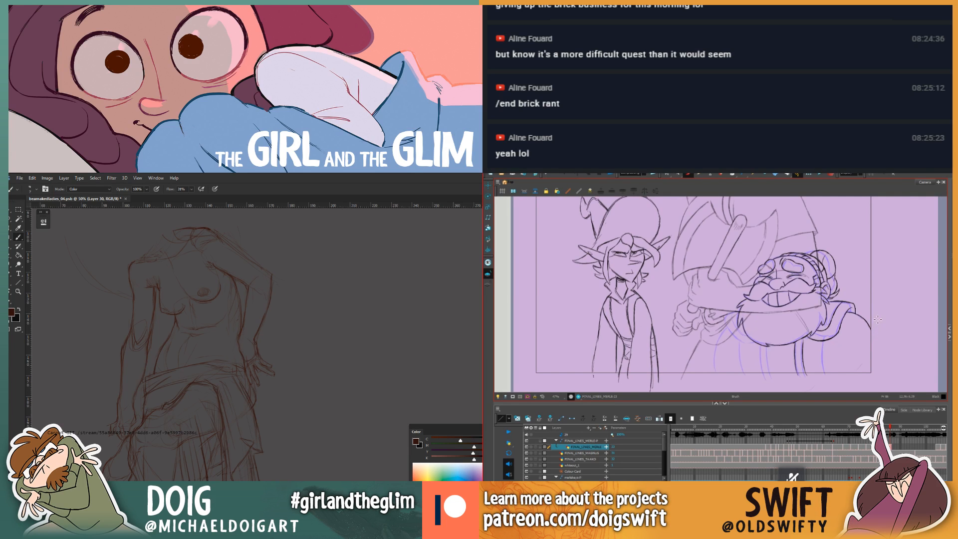
pyautogui.press('.')
pyautogui.press('.')
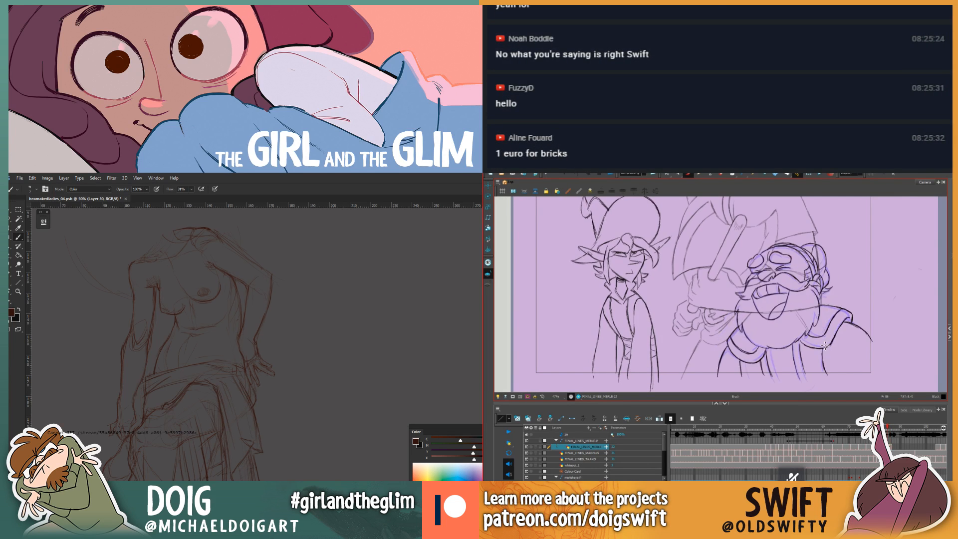
# Step: Ink the vertical clothing line below the outer collar, checking its curve against the neighbouring frame
pyautogui.press('.')
pyautogui.press(',')
pyautogui.press('.')
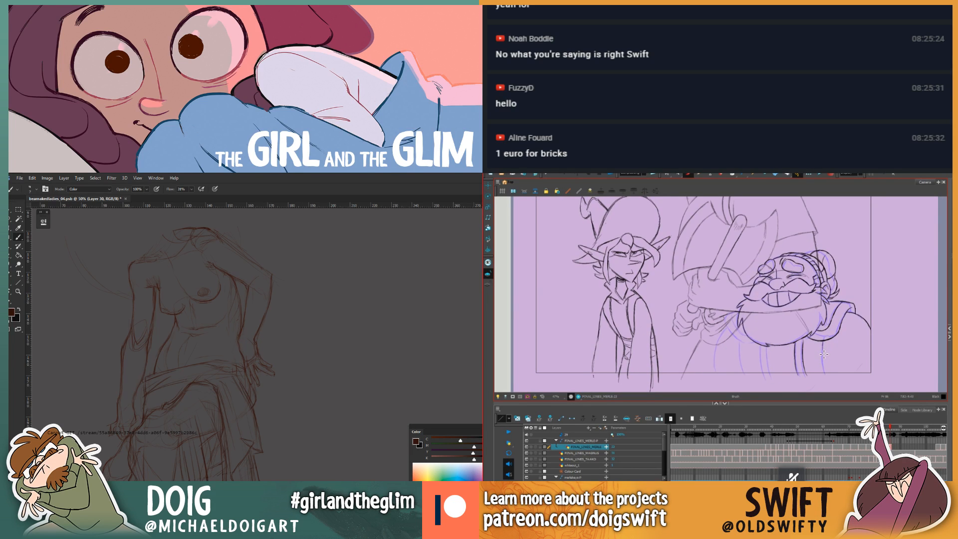
pyautogui.press(',')
pyautogui.press('.')
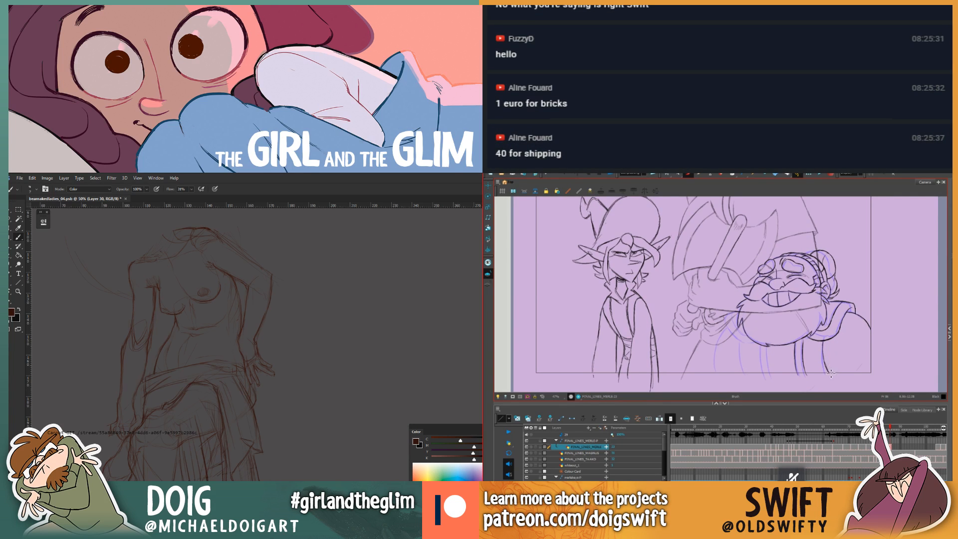
pyautogui.press(',')
pyautogui.press('.')
pyautogui.press(',')
pyautogui.press('.')
pyautogui.press(',')
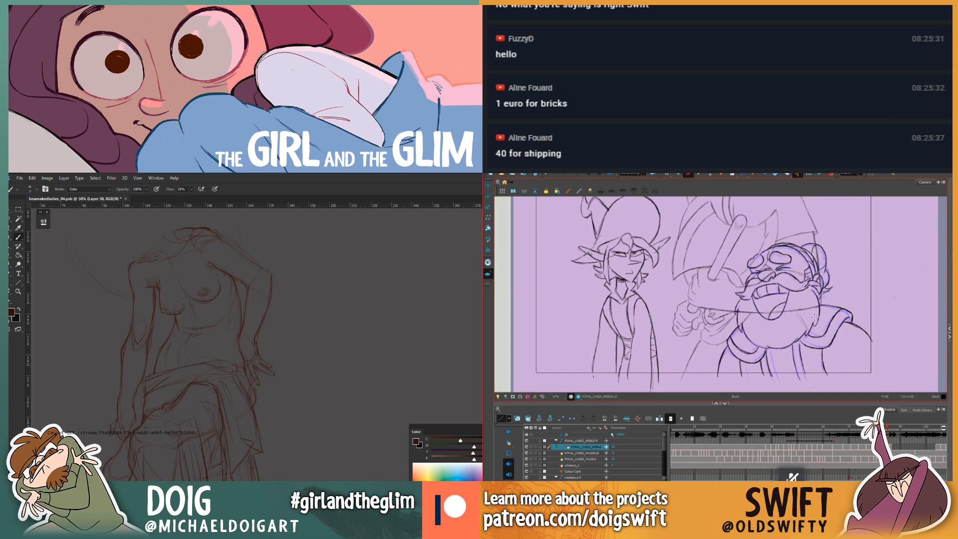
pyautogui.press('.')
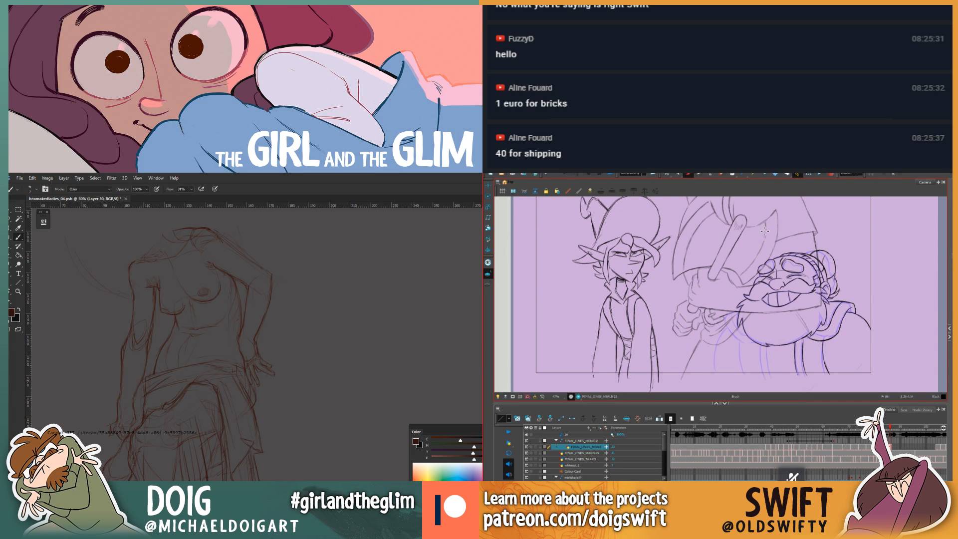
# Step: Select the pair of vertical clothing lines under the beard and adjust them to match the neighbouring frame
pyautogui.hotkey('alt', 's')
pyautogui.press(',')
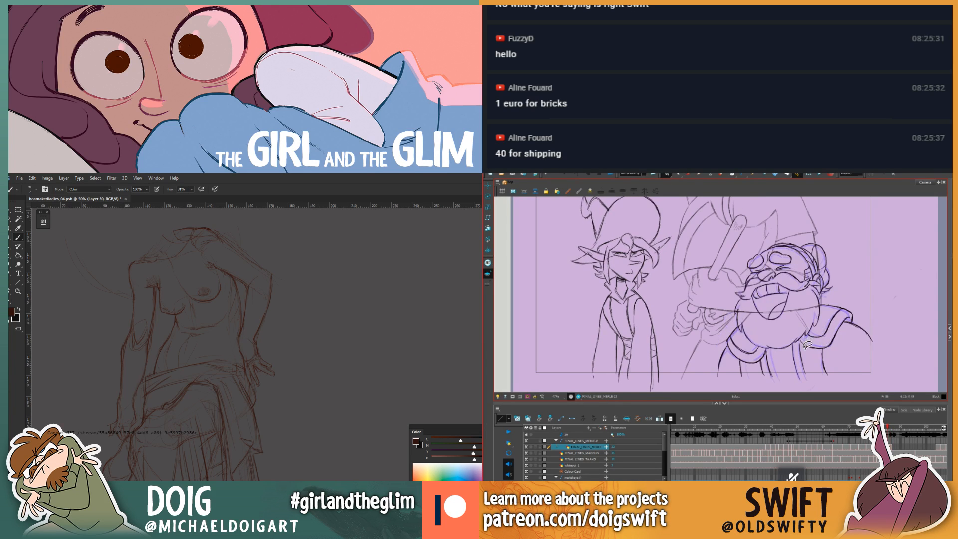
pyautogui.press('.')
pyautogui.moveTo(799, 348)
pyautogui.mouseDown()
pyautogui.moveTo(802, 375)
pyautogui.moveTo(808, 355)
pyautogui.moveTo(792, 369)
pyautogui.moveTo(808, 376)
pyautogui.moveTo(801, 348)
pyautogui.mouseUp()
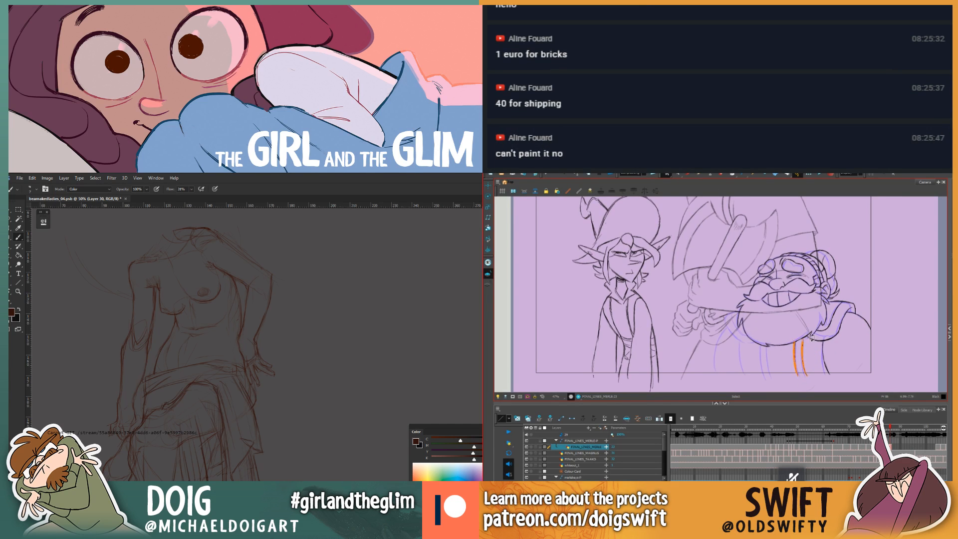
pyautogui.press('Delete')
pyautogui.press(',')
pyautogui.press('.')
pyautogui.press(',')
pyautogui.press('.')
pyautogui.press(',')
pyautogui.press('.')
pyautogui.press(',')
pyautogui.press('.')
pyautogui.press(',')
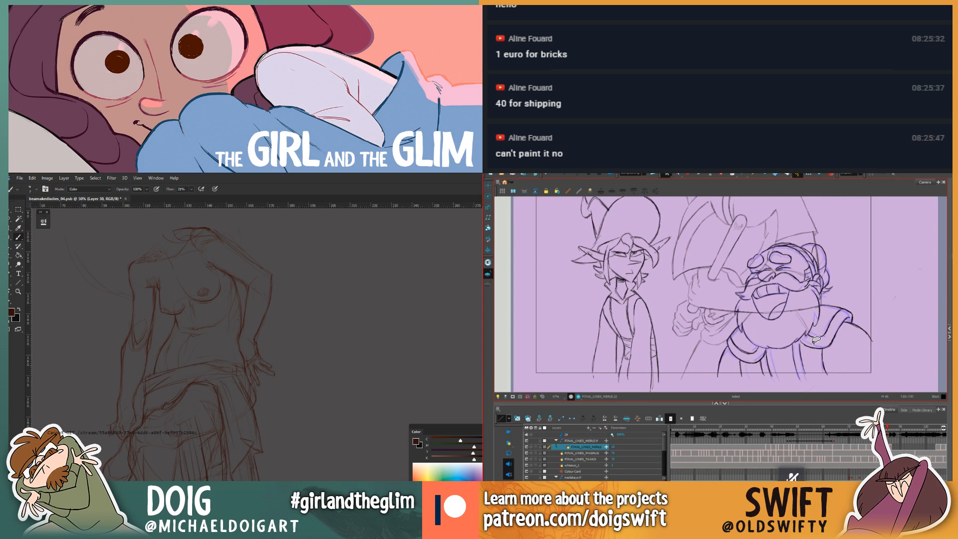
# Step: Rework the ends of the same vertical clothing lines with the Select tool, flipping between frames to compare
pyautogui.press('.')
pyautogui.moveTo(796, 342); pyautogui.dragTo(809, 348)
pyautogui.press('Delete')
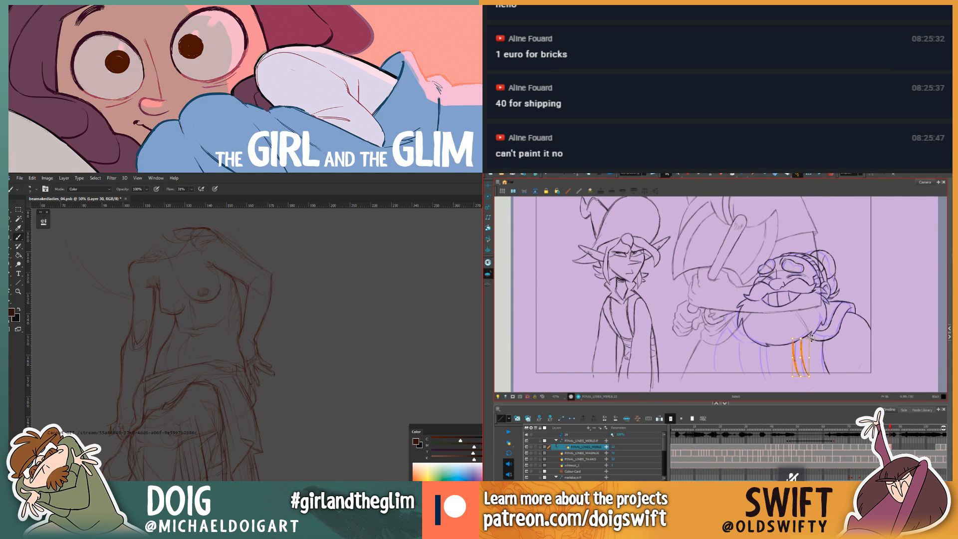
pyautogui.press(',')
pyautogui.press('.')
pyautogui.press(',')
pyautogui.press('.')
pyautogui.press('.')
pyautogui.press(',')
pyautogui.moveTo(803, 370); pyautogui.dragTo(815, 365)
pyautogui.press('Delete')
pyautogui.press(',')
pyautogui.press('.')
# Step: Brush in a second pair of vertical clothing lines under the left part of the beard, following the neighbouring frame
pyautogui.click(690, 175)
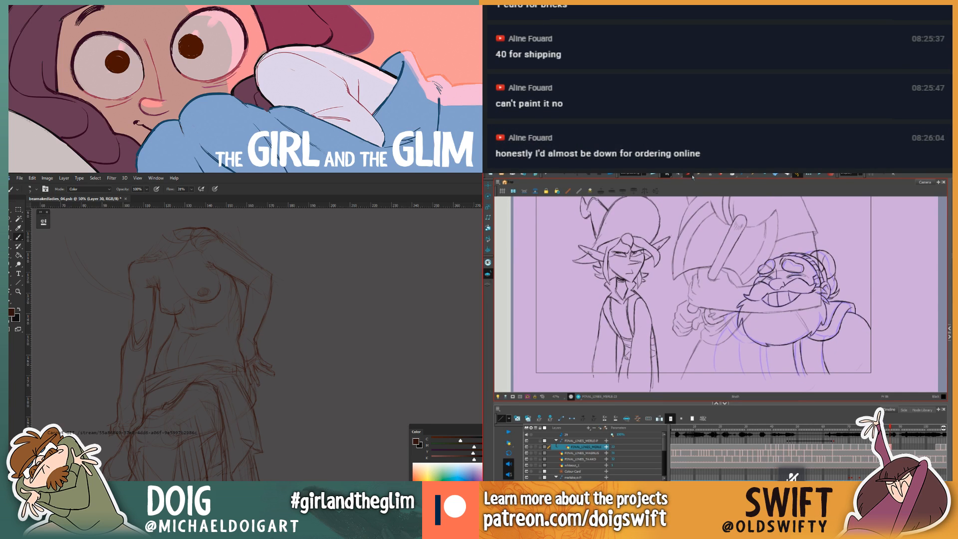
pyautogui.press(',')
pyautogui.press('.')
pyautogui.press(',')
pyautogui.press('.')
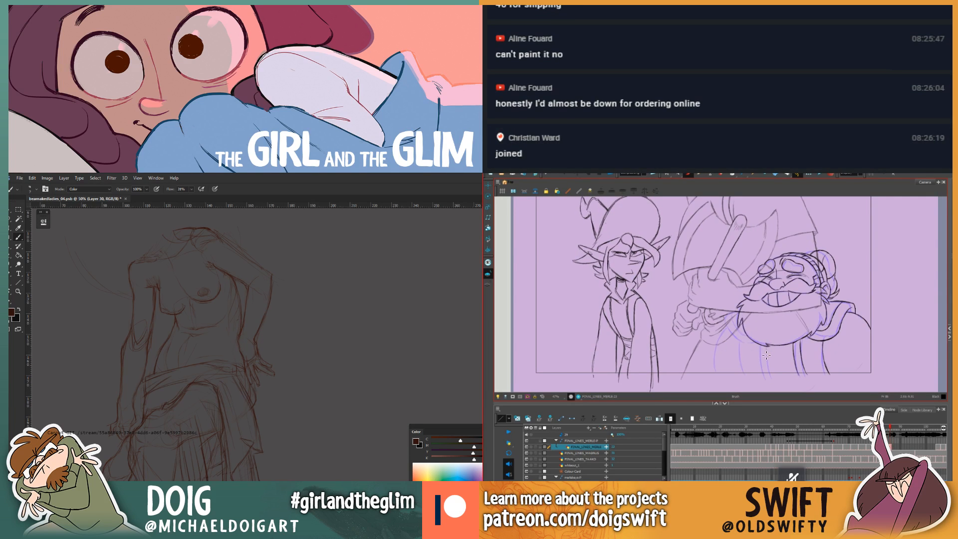
pyautogui.moveTo(764, 345); pyautogui.dragTo(767, 370)
pyautogui.press(',')
pyautogui.press('.')
pyautogui.press(',')
pyautogui.press('.')
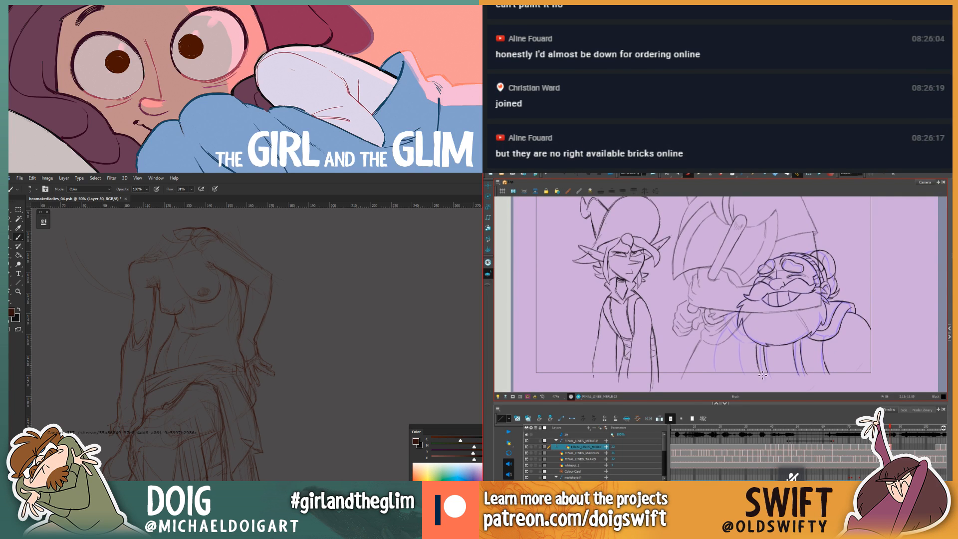
pyautogui.press(',')
pyautogui.press('.')
pyautogui.press(',')
pyautogui.press('.')
pyautogui.press(',')
pyautogui.press('.')
pyautogui.press(',')
pyautogui.press('.')
# Step: Select the left line of the new clothing pair and compare its placement with the neighbouring frame
pyautogui.hotkey('alt', 's')
pyautogui.moveTo(771, 352)
pyautogui.mouseDown()
pyautogui.moveTo(753, 355)
pyautogui.moveTo(772, 365)
pyautogui.mouseUp()
pyautogui.press('f')
pyautogui.press('g')
pyautogui.press('f')
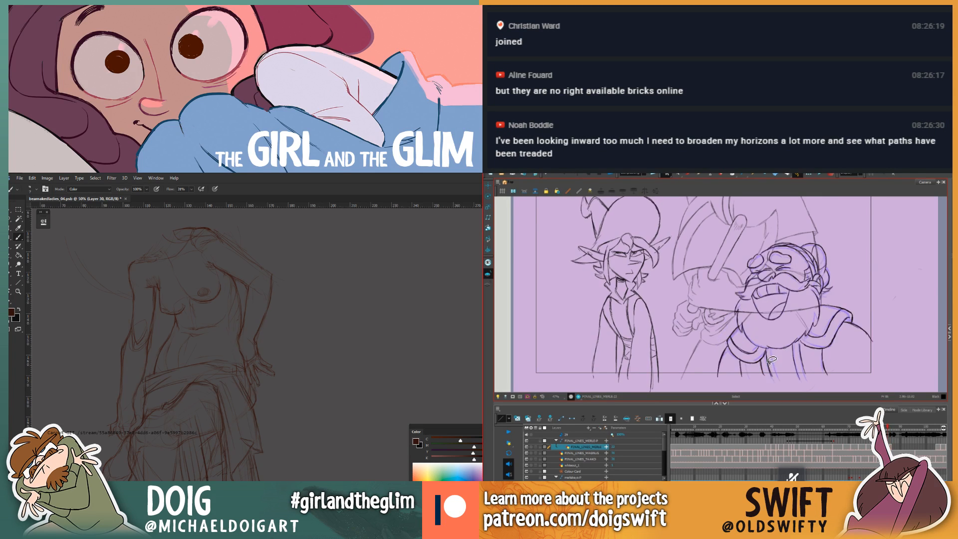
pyautogui.press('g')
pyautogui.click(762, 357)
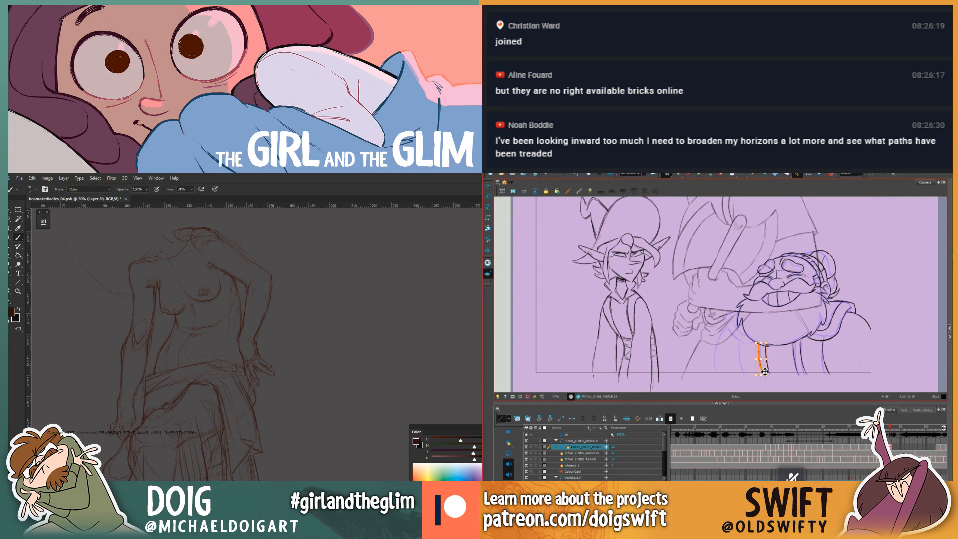
pyautogui.press('f')
pyautogui.press('g')
pyautogui.press('f')
pyautogui.press('g')
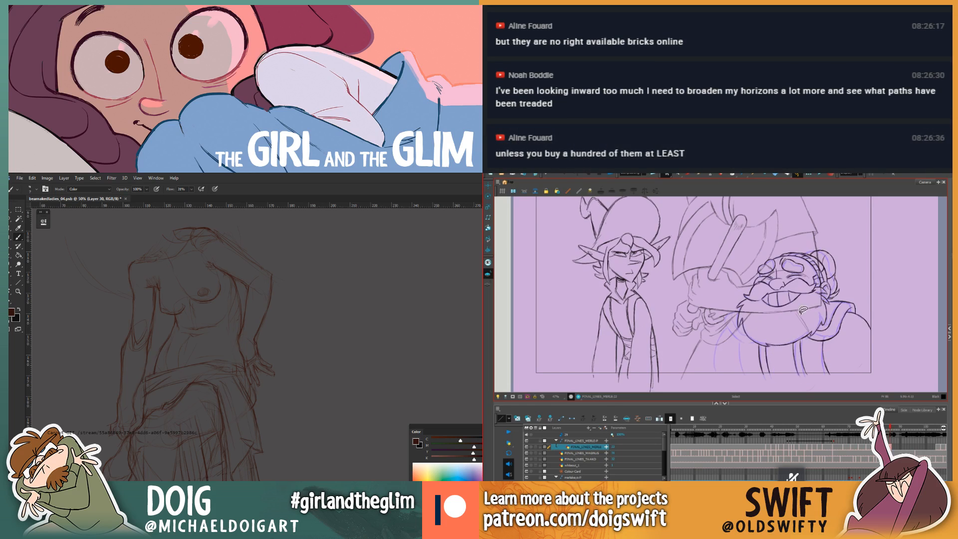
pyautogui.press('f')
pyautogui.press('g')
# Step: Delete the left line of the new clothing pair and redraw it with the Brush, matching the neighbouring frame
pyautogui.click(786, 334)
pyautogui.click(771, 374)
pyautogui.press('Delete')
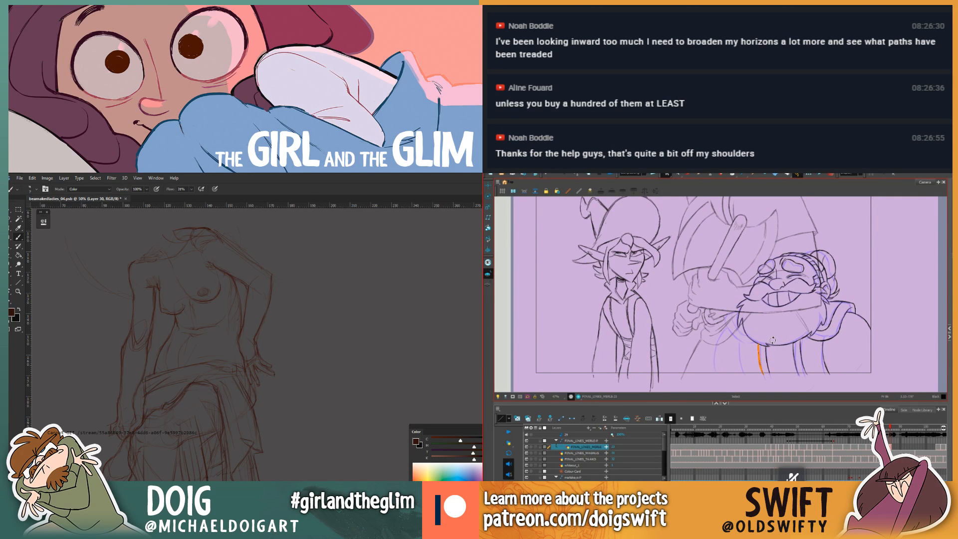
pyautogui.press('Delete')
pyautogui.click(688, 174)
pyautogui.press(',')
pyautogui.press('.')
pyautogui.press(',')
pyautogui.press('.')
pyautogui.press(',')
pyautogui.press('.')
pyautogui.press(',')
pyautogui.press('.')
pyautogui.press(',')
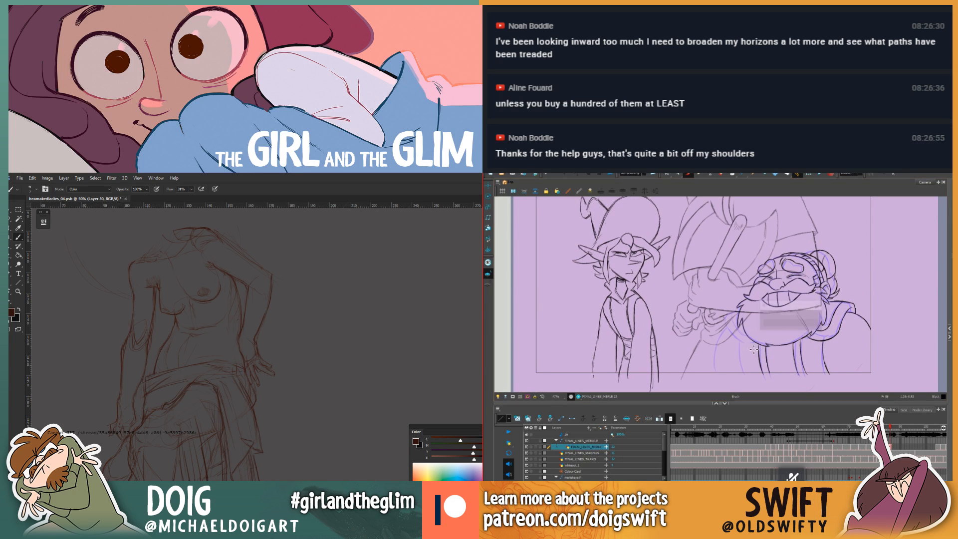
pyautogui.press('.')
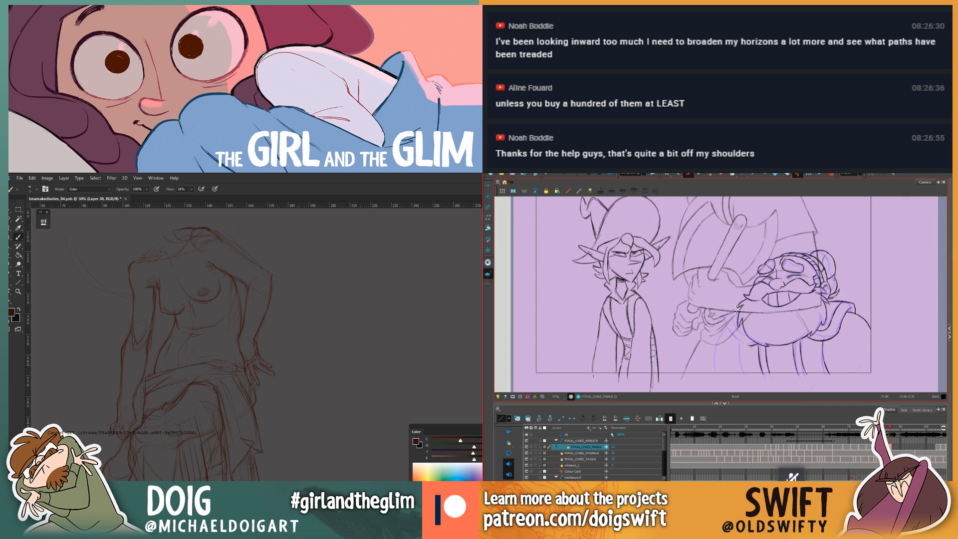
# Step: Draw the collar's curve on the left side of the beard and undo the unwanted stroke
pyautogui.press(',')
pyautogui.press('.')
pyautogui.press(',')
pyautogui.press('.')
pyautogui.press(',')
pyautogui.press('.')
pyautogui.moveTo(732, 345); pyautogui.dragTo(755, 350)
pyautogui.hotkey('ctrl', 'z')
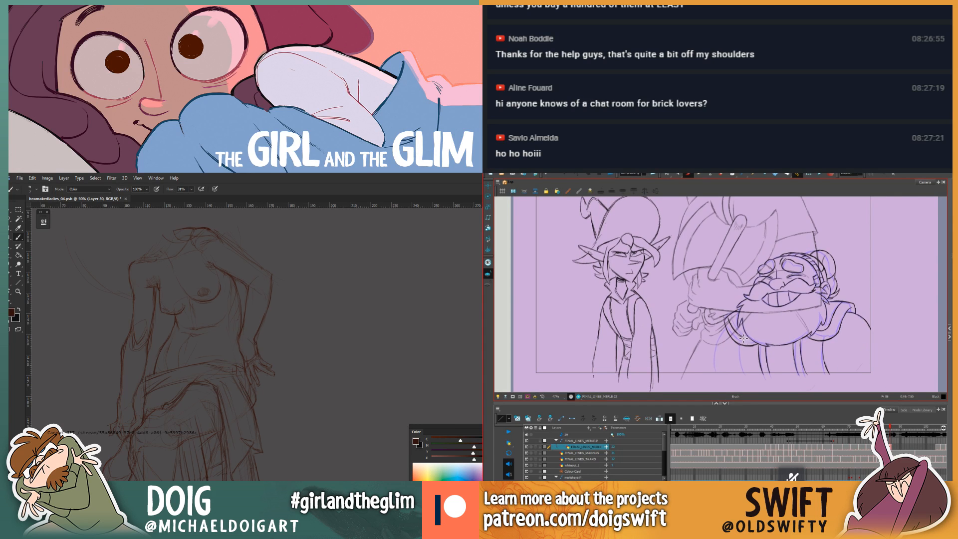
pyautogui.press('f')
pyautogui.press('d')
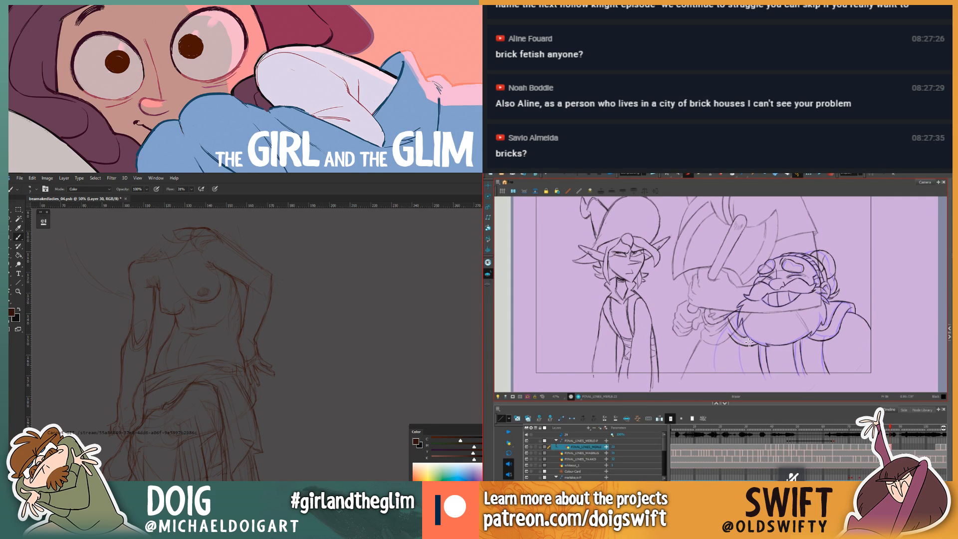
# Step: Refine the lower part of the collar's curve left of the beard, comparing it with the neighbouring frame
pyautogui.press('f')
pyautogui.press('g')
pyautogui.press('f')
pyautogui.press('g')
pyautogui.press('f')
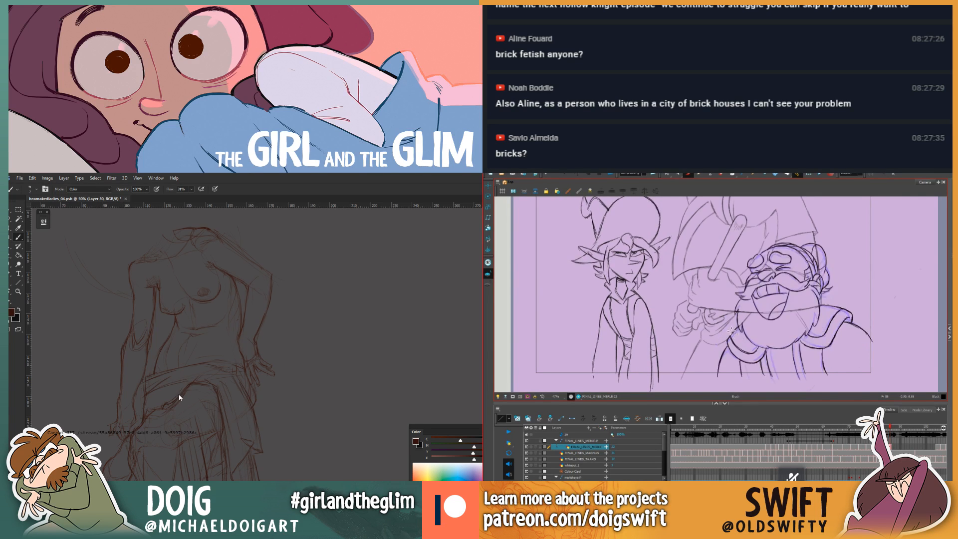
pyautogui.press('g')
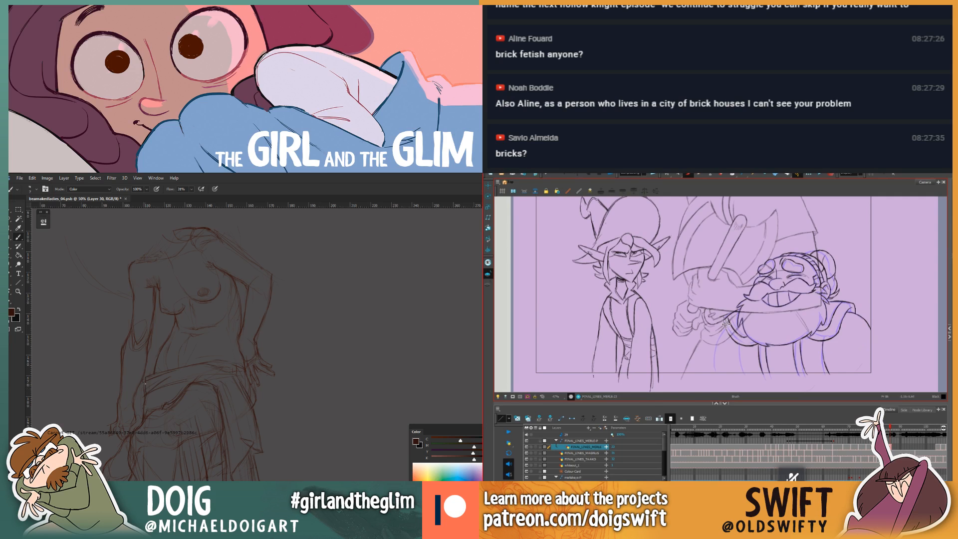
pyautogui.press('f')
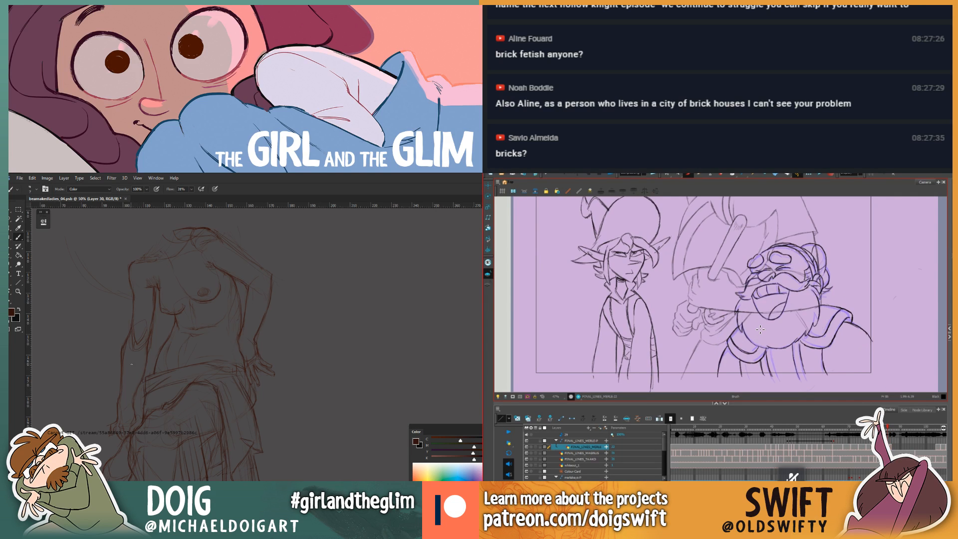
pyautogui.press('g')
pyautogui.press('f')
pyautogui.press('g')
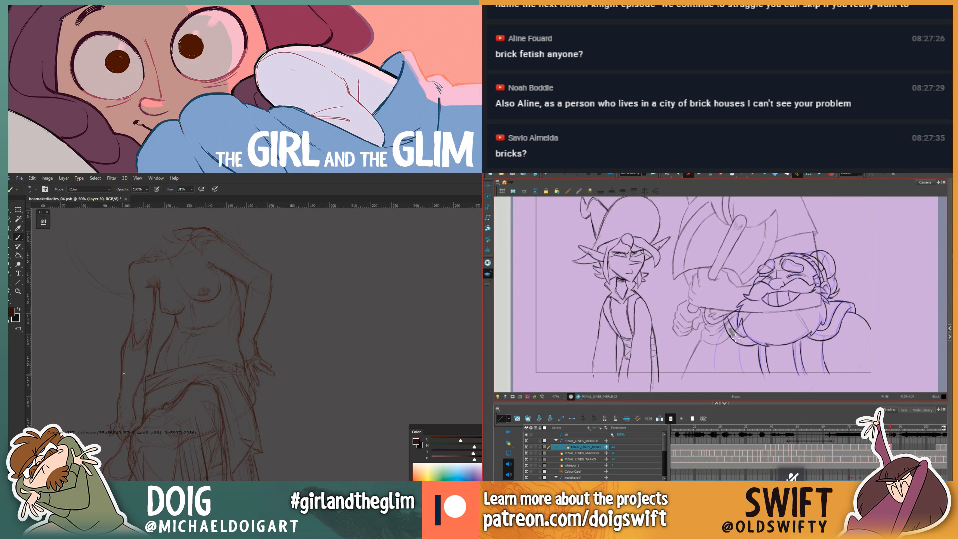
pyautogui.moveTo(737, 340); pyautogui.dragTo(741, 344)
pyautogui.press('f')
pyautogui.press('g')
# Step: Rework the lower collar line left of the beard in Toon Boom Harmony, and sketch the skirt's hanging panel in Photoshop
pyautogui.moveTo(120, 479)
pyautogui.mouseDown()
pyautogui.moveTo(177, 400)
pyautogui.moveTo(178, 377)
pyautogui.mouseUp()
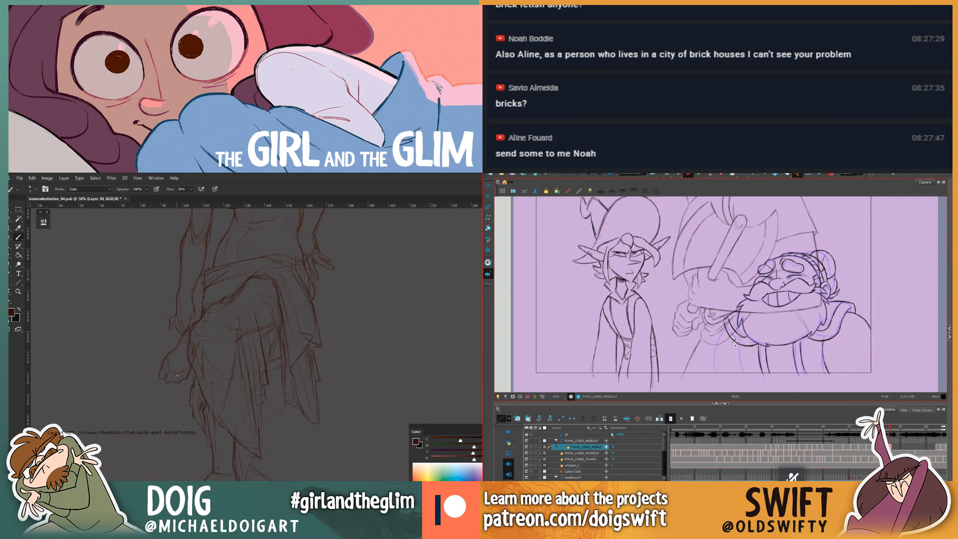
pyautogui.press('f')
pyautogui.press('g')
pyautogui.press('f')
pyautogui.press('g')
pyautogui.press('f')
pyautogui.press('g')
pyautogui.press('f')
pyautogui.press('g')
pyautogui.hotkey('ctrl', '-')
pyautogui.hotkey('ctrl', '+')
pyautogui.moveTo(286, 404); pyautogui.dragTo(231, 402)
pyautogui.press(',')
pyautogui.press('.')
pyautogui.press(',')
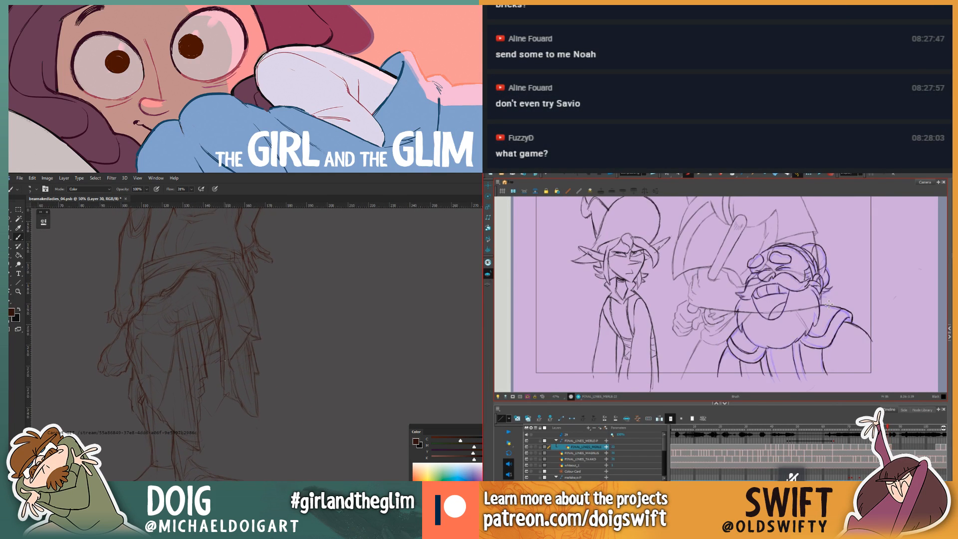
pyautogui.press('.')
pyautogui.moveTo(733, 337); pyautogui.dragTo(747, 347)
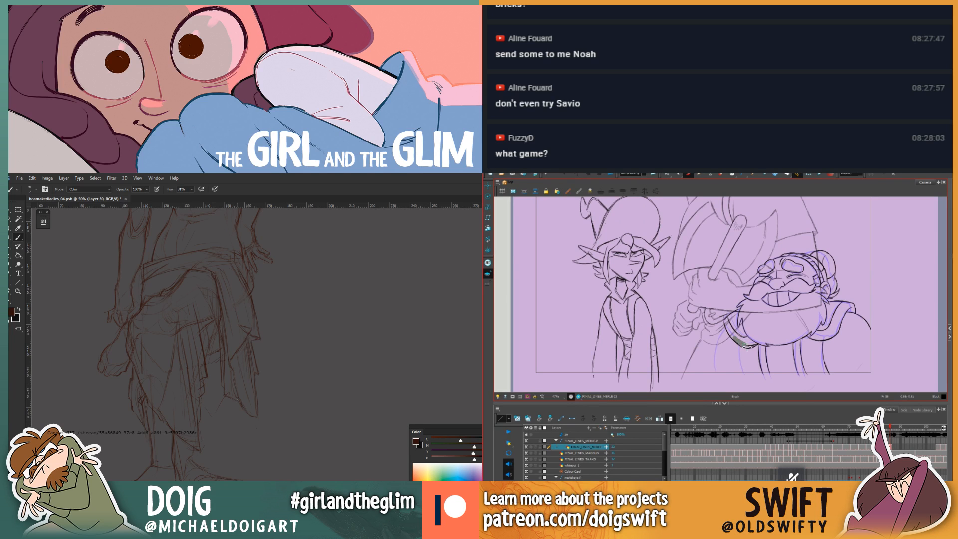
# Step: Erase stray sketch lines on the skirt's hanging panel in Photoshop, and undo the last collar stroke in Toon Boom Harmony
pyautogui.press('e')
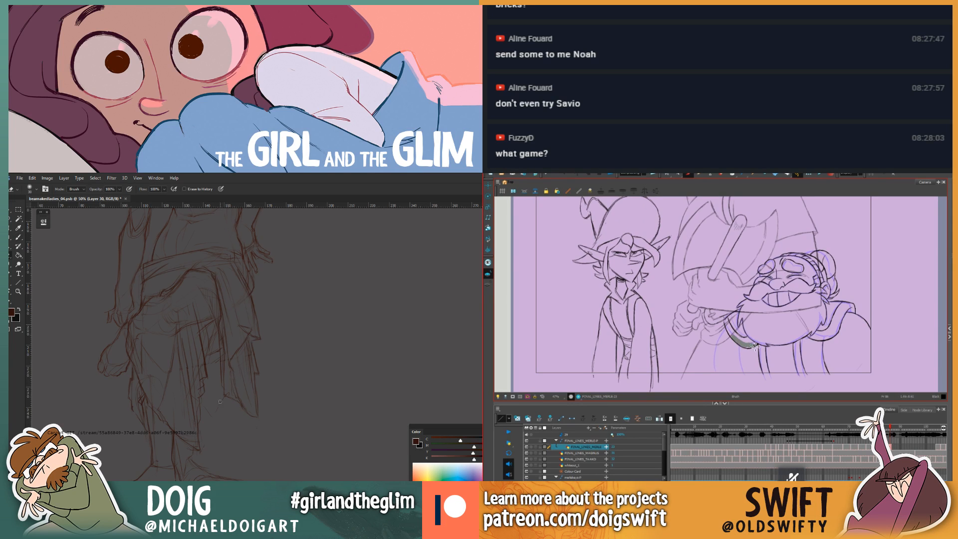
pyautogui.press(']')
pyautogui.hotkey('ctrl', 'z')
pyautogui.hotkey('alt', 'e')
pyautogui.press(',')
pyautogui.press('.')
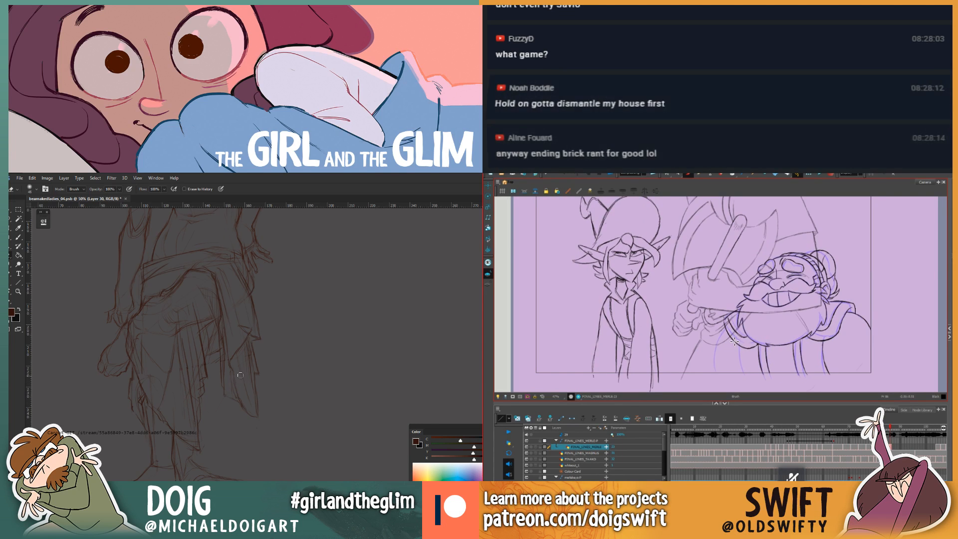
pyautogui.press('b')
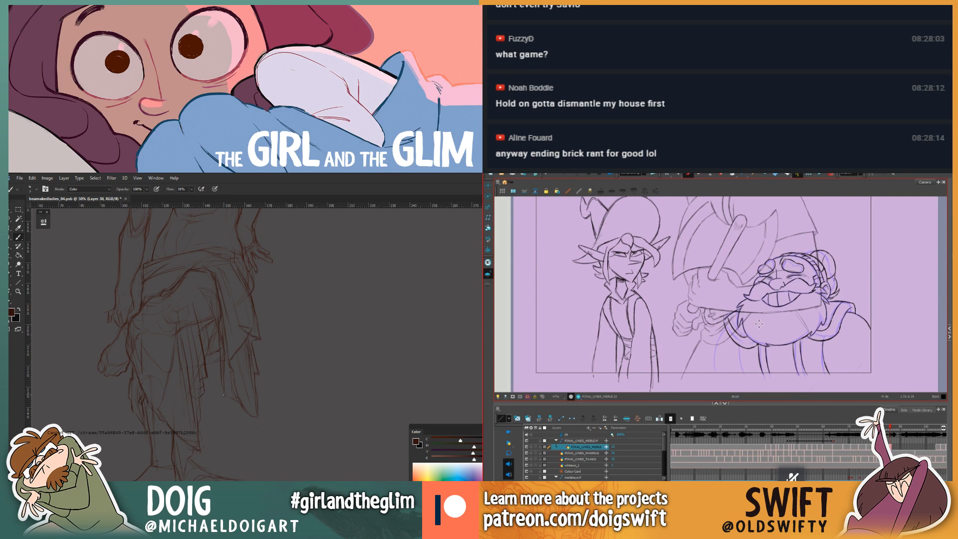
# Step: Examine the bearded character's collar and clothing against the neighbouring frame in Toon Boom Harmony
pyautogui.press(',')
pyautogui.press('.')
pyautogui.press(',')
pyautogui.press('.')
pyautogui.press(',')
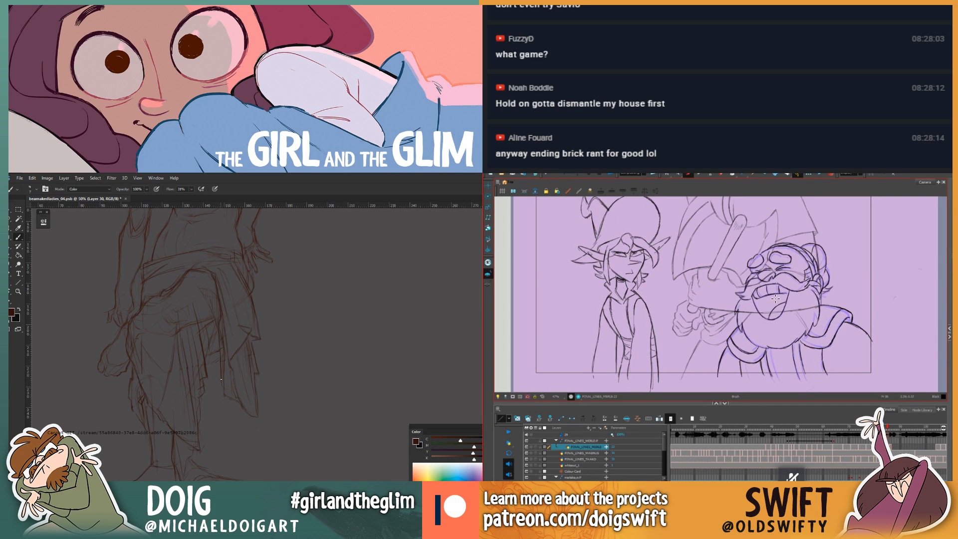
pyautogui.press('.')
pyautogui.press(',')
pyautogui.press('.')
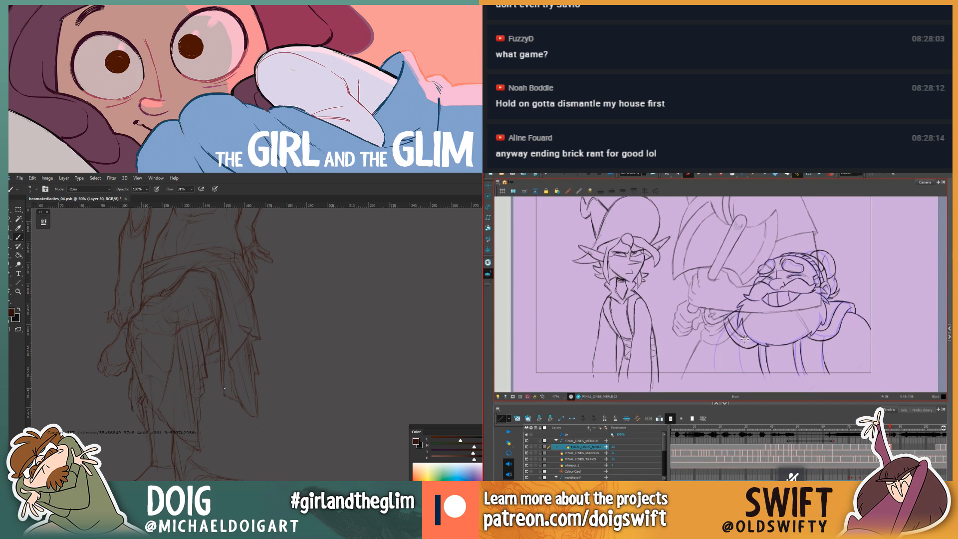
pyautogui.press(',')
pyautogui.press('.')
pyautogui.press(',')
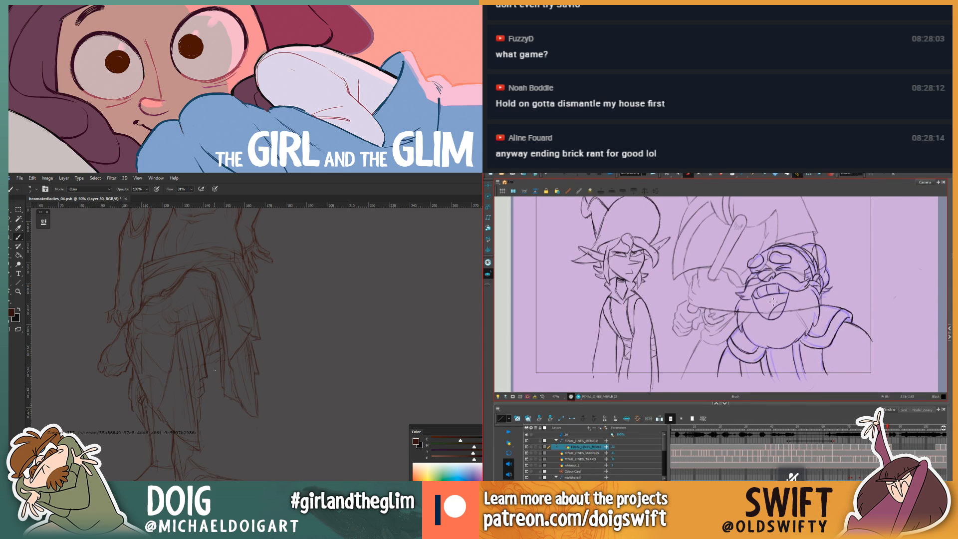
pyautogui.press('.')
pyautogui.press(',')
pyautogui.press('.')
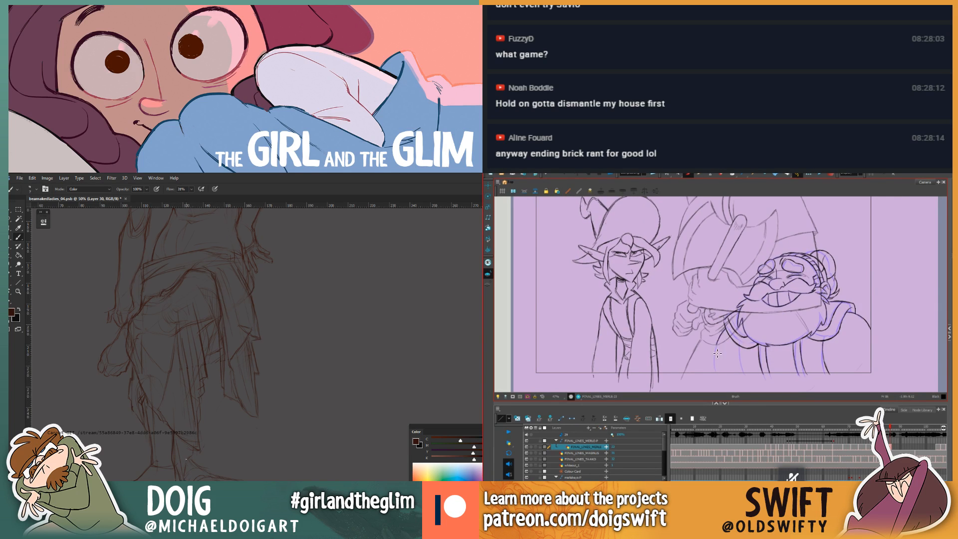
# Step: Draw the outer and inner clothing lines below the collar on the left side of the beard, matching the neighbouring frame
pyautogui.moveTo(716, 363); pyautogui.dragTo(715, 374)
pyautogui.press(',')
pyautogui.press('.')
pyautogui.press(',')
pyautogui.press('.')
pyautogui.moveTo(741, 350); pyautogui.dragTo(739, 372)
pyautogui.press(',')
pyautogui.press('.')
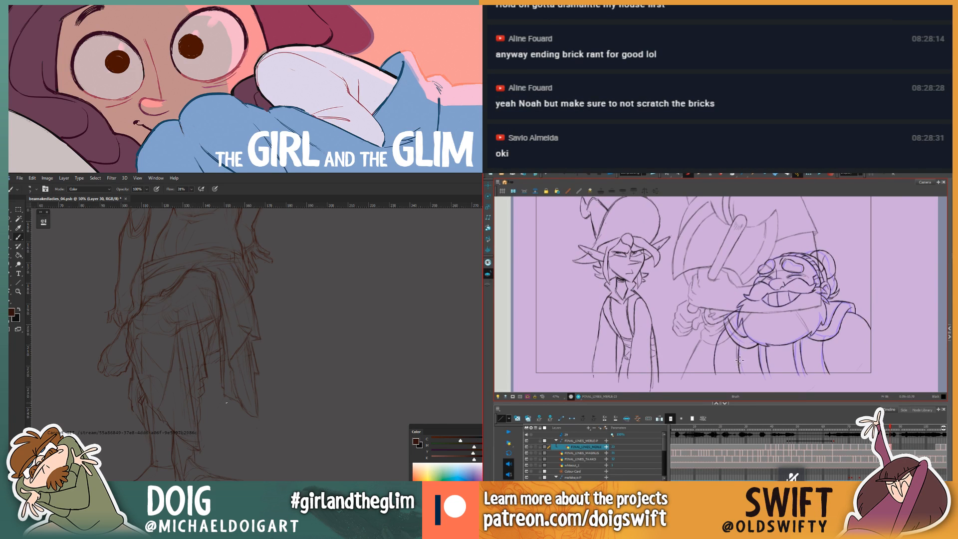
# Step: Examine the new clothing lines against the neighbouring frame, and view the standing figure's torso and skirt waistband up close in Photoshop
pyautogui.scroll(-2, 221, 404)
pyautogui.scroll(2, 220, 400)
pyautogui.press(',')
pyautogui.moveTo(214, 331); pyautogui.dragTo(222, 401)
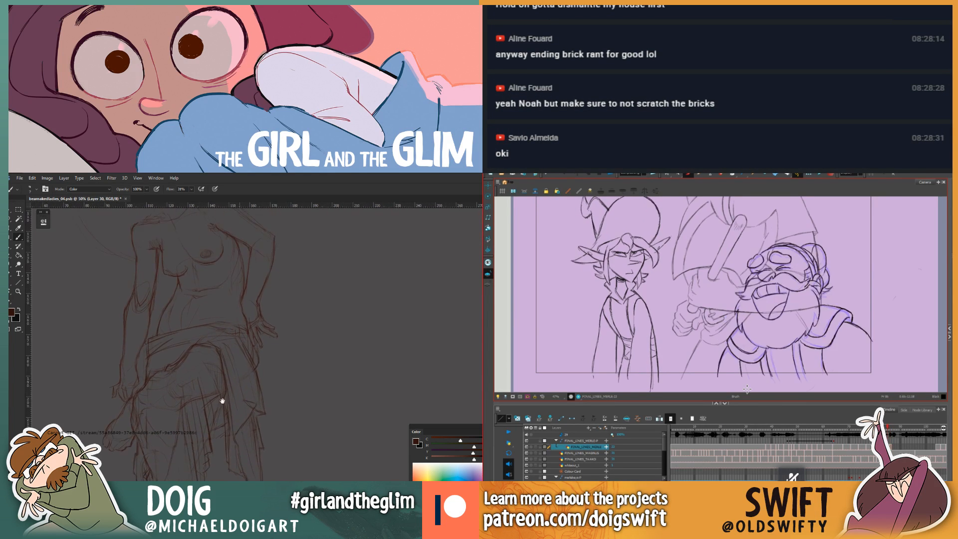
pyautogui.press('.')
pyautogui.press(',')
pyautogui.moveTo(167, 388)
pyautogui.mouseDown()
pyautogui.moveTo(225, 410)
pyautogui.moveTo(225, 366)
pyautogui.mouseUp()
pyautogui.press('.')
pyautogui.hotkey('ctrl', '+')
# Step: Clean up the inner clothing line below the collar with the Eraser and Brush, comparing it with the neighbouring frame
pyautogui.hotkey('alt', 'e')
pyautogui.press(',')
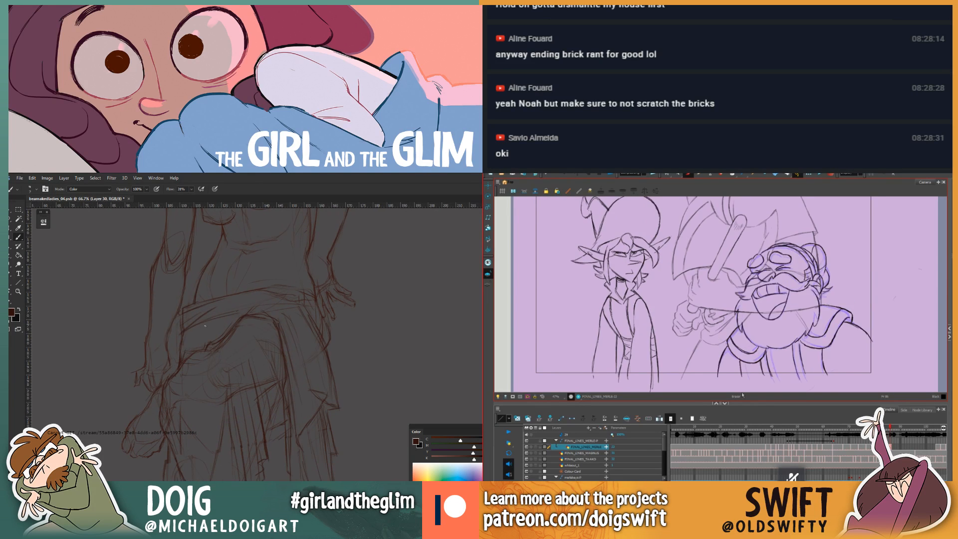
pyautogui.press('.')
pyautogui.press(',')
pyautogui.press('.')
pyautogui.hotkey('alt', 'b')
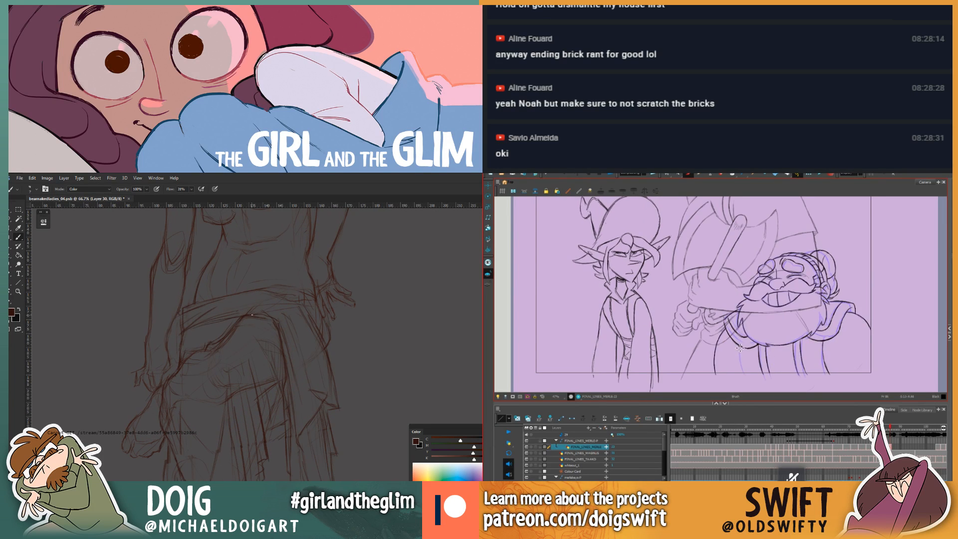
pyautogui.press(',')
pyautogui.press('.')
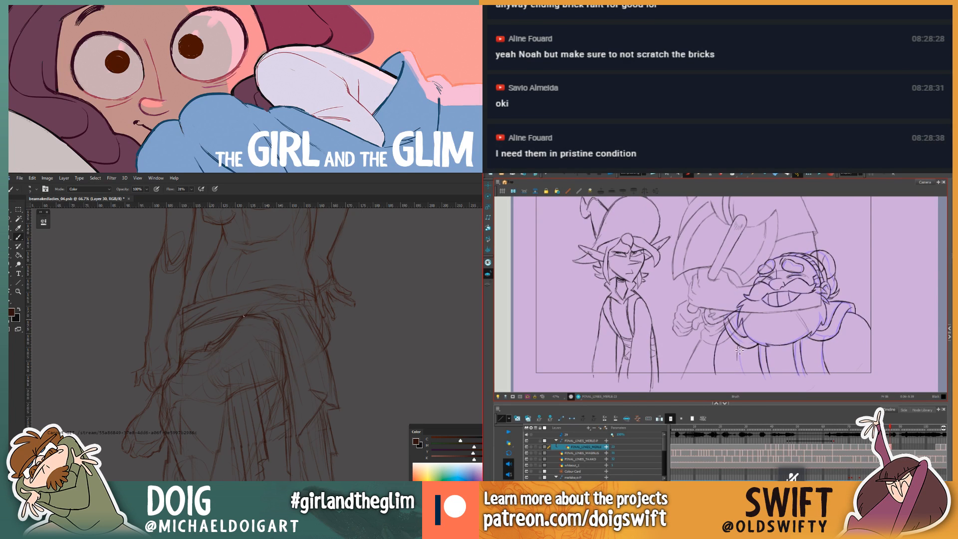
# Step: Examine the whole standing figure's proportions in Photoshop, and check the bearded character's left clothing lines between frames
pyautogui.hotkey('ctrl', '-')
pyautogui.hotkey('ctrl', '-')
pyautogui.hotkey('ctrl', '-')
pyautogui.press(',')
pyautogui.press('.')
pyautogui.hotkey('ctrl', '+')
pyautogui.hotkey('ctrl', '+')
pyautogui.hotkey('ctrl', '+')
pyautogui.press(',')
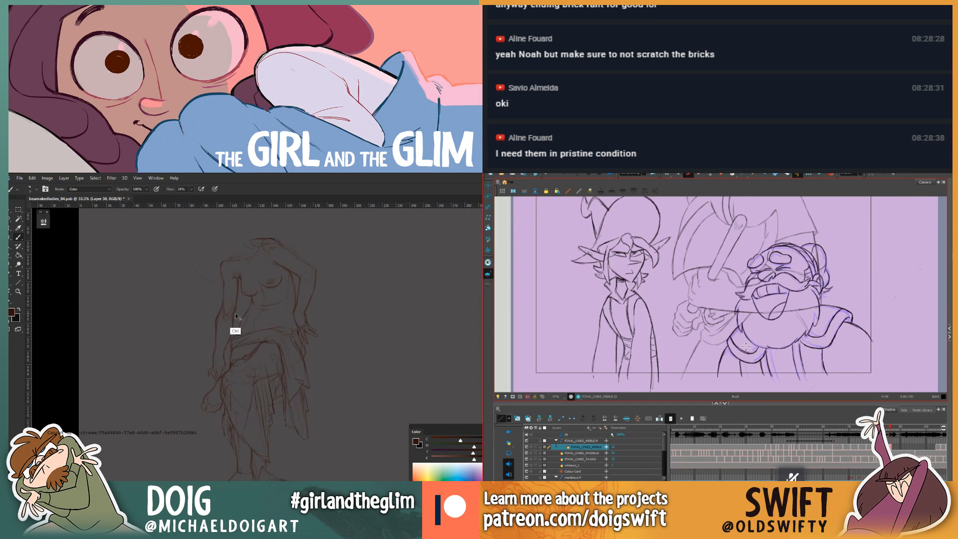
pyautogui.press('.')
pyautogui.hotkey('ctrl', '+')
pyautogui.hotkey('ctrl', '+')
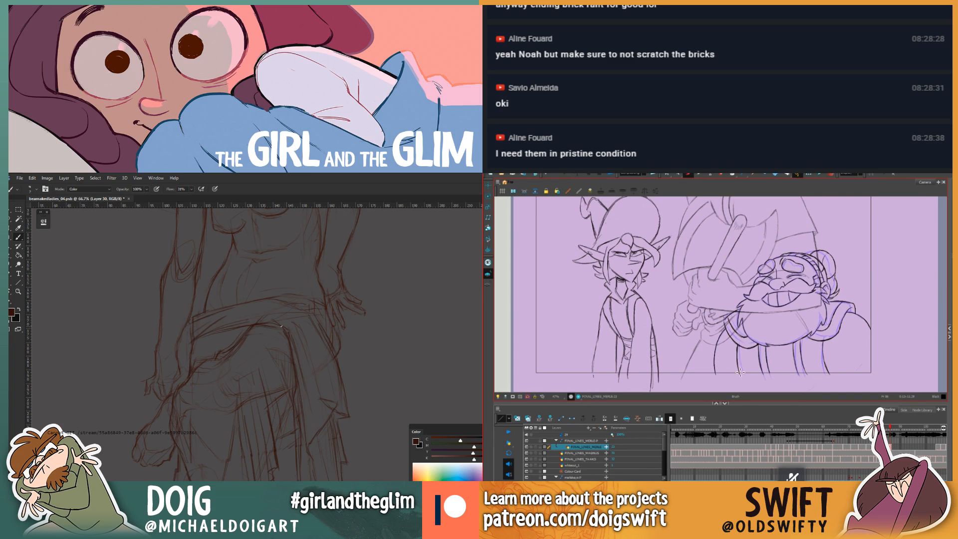
# Step: Refine the skirt's waist folds in Photoshop while comparing the bearded character's clothing across frames in Toon Boom Harmony
pyautogui.press(',')
pyautogui.press('.')
pyautogui.hotkey('alt', 'b')
pyautogui.hotkey('ctrl', '-')
pyautogui.hotkey('ctrl', '-')
pyautogui.hotkey('ctrl', '+')
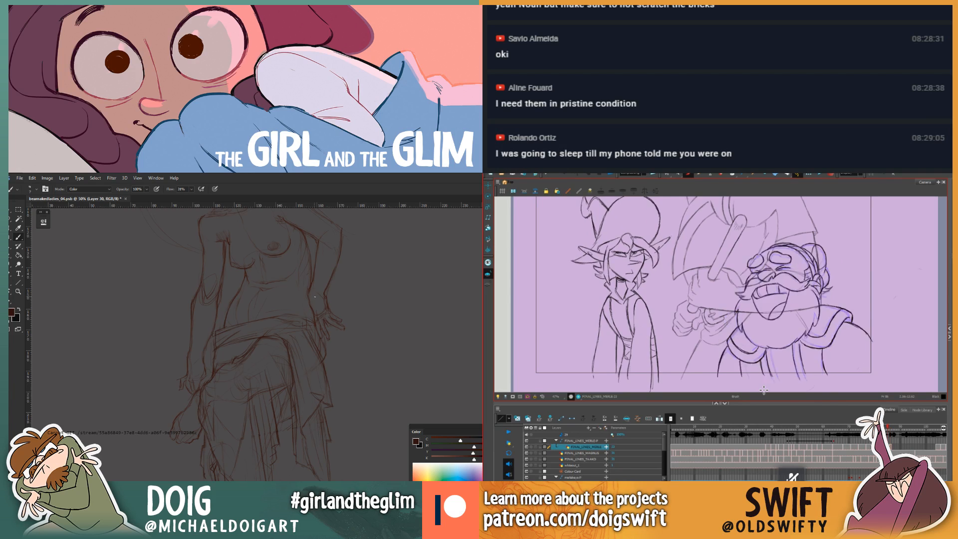
pyautogui.press('.')
pyautogui.press('.')
pyautogui.press('.')
pyautogui.press('.')
pyautogui.press('.')
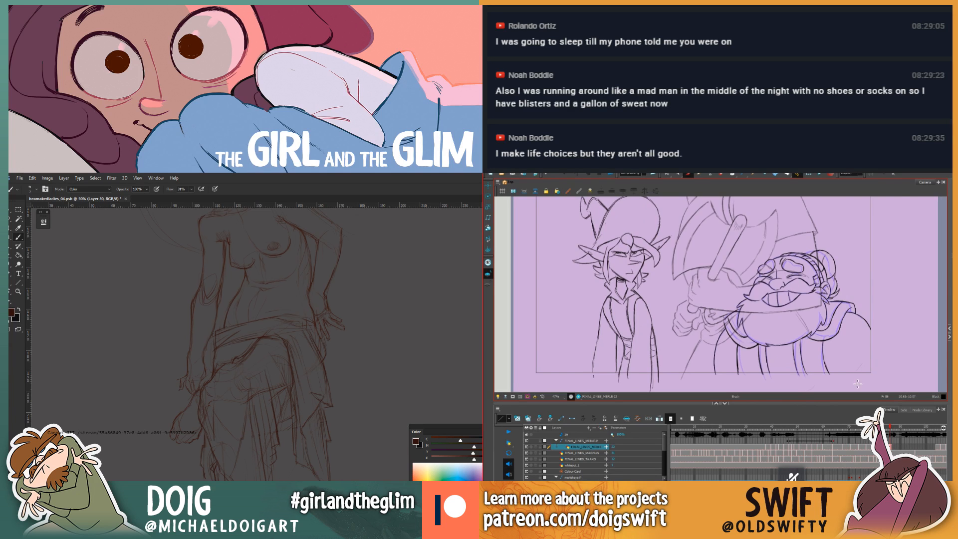
# Step: Lasso the pair of clothing lines hanging below the beard and compare their placement with the neighbouring frame
pyautogui.hotkey('alt', 'e')
pyautogui.hotkey('alt', 'b')
pyautogui.hotkey('alt', 's')
pyautogui.moveTo(755, 343); pyautogui.dragTo(776, 373)
pyautogui.press(',')
pyautogui.press('.')
pyautogui.press(',')
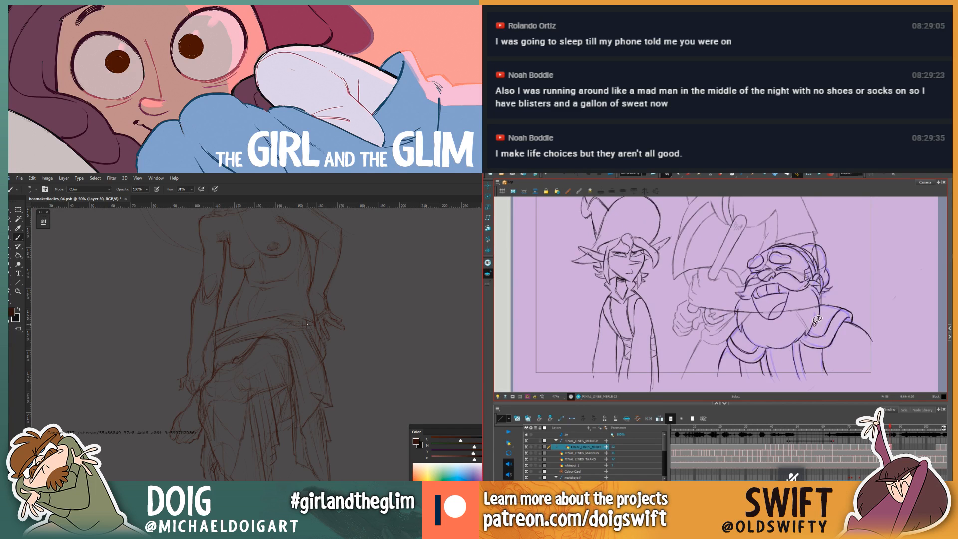
pyautogui.press('.')
pyautogui.press(',')
pyautogui.press('.')
pyautogui.press(',')
pyautogui.press('.')
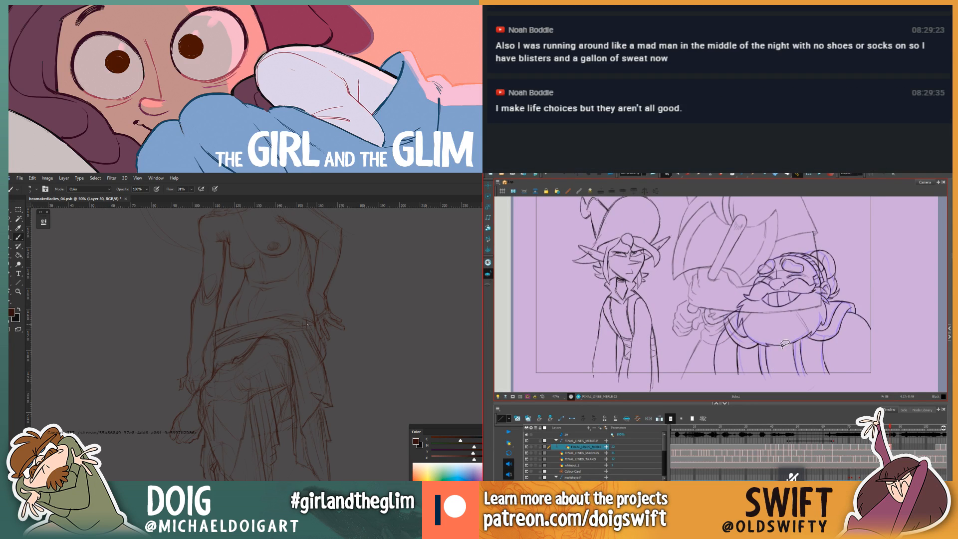
# Step: Adjust the left line of the clothing pair below the beard to follow the neighbouring frame
pyautogui.press(',')
pyautogui.press('.')
pyautogui.press(',')
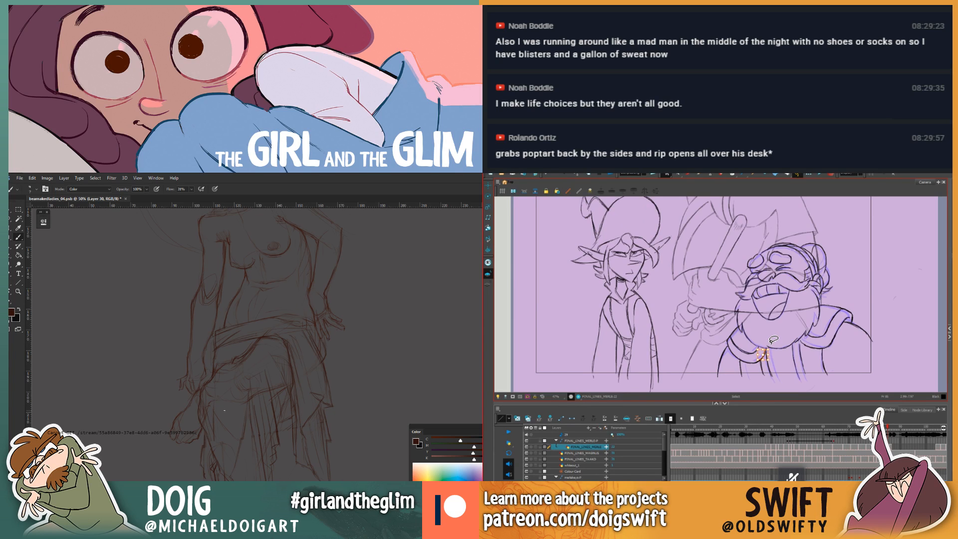
pyautogui.press('.')
pyautogui.press(',')
pyautogui.press('.')
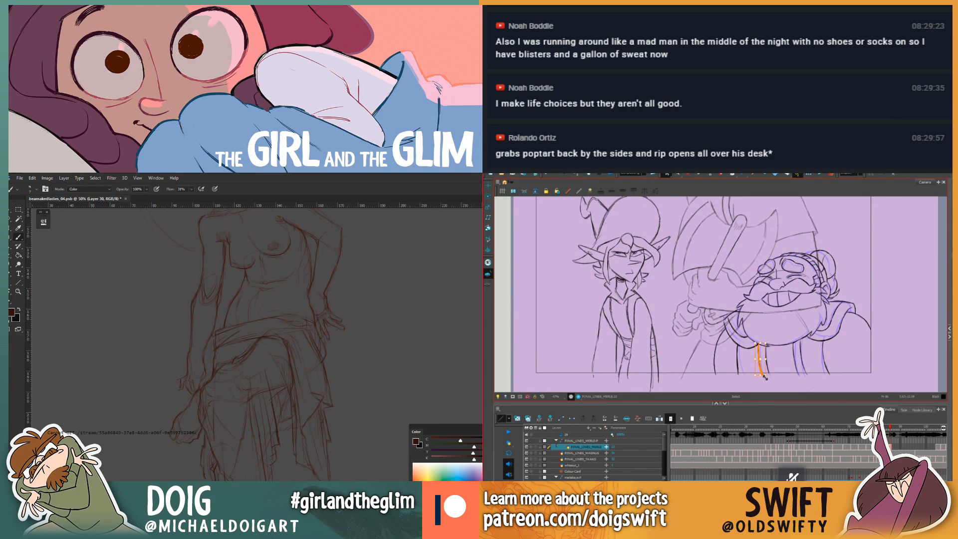
pyautogui.press(',')
pyautogui.press(',')
pyautogui.press('.')
pyautogui.press('.')
# Step: Select both lines of the clothing pair below the beard and adjust their placement against the neighbouring frame
pyautogui.moveTo(270, 333); pyautogui.dragTo(257, 365)
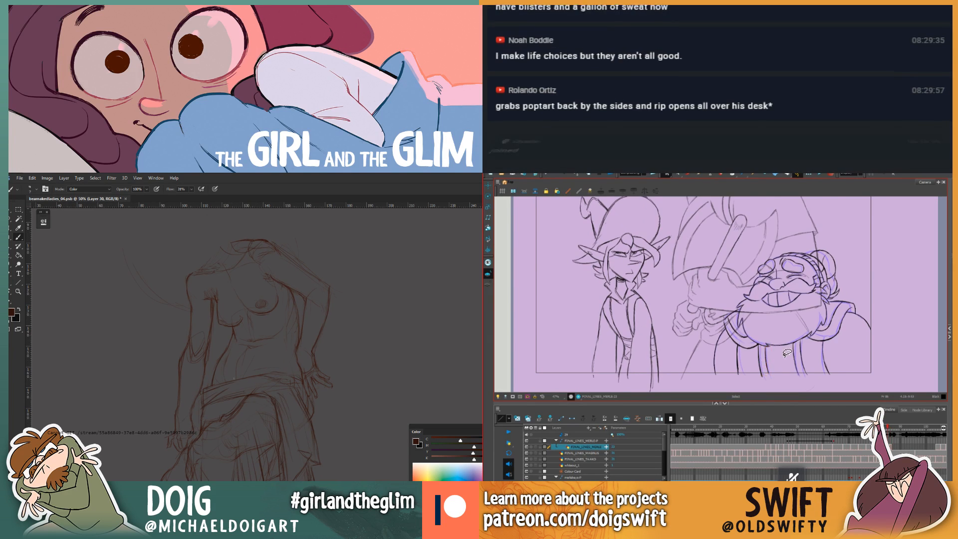
pyautogui.press(',')
pyautogui.press('.')
pyautogui.press(',')
pyautogui.press('.')
pyautogui.moveTo(771, 356)
pyautogui.mouseDown()
pyautogui.moveTo(758, 375)
pyautogui.moveTo(768, 353)
pyautogui.mouseUp()
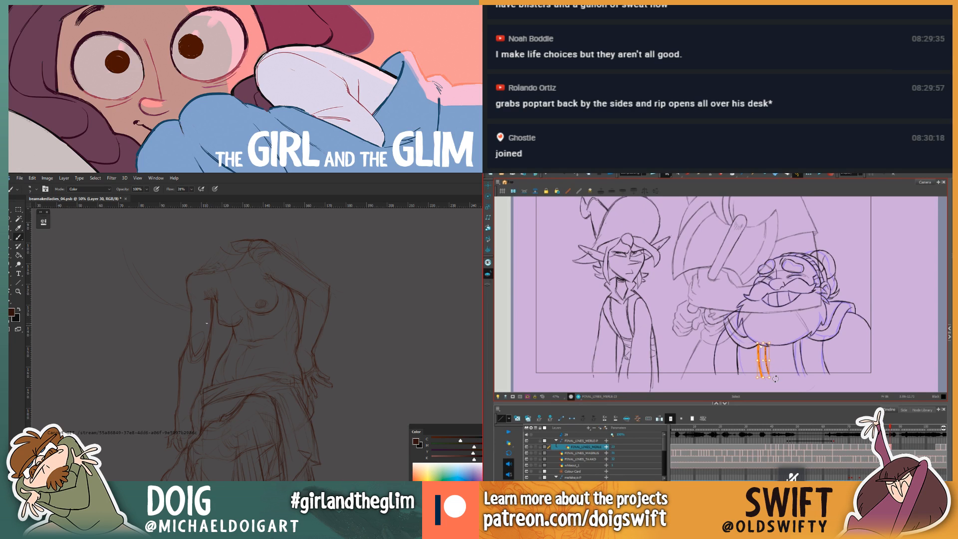
pyautogui.press(',')
pyautogui.press('.')
pyautogui.press(',')
pyautogui.press('.')
pyautogui.press(',')
pyautogui.press('.')
pyautogui.press(',')
pyautogui.press('.')
# Step: Delete the unwanted stroke below the beard's right side and select the clothing lines beside it for comparison between frames
pyautogui.moveTo(808, 352)
pyautogui.mouseDown()
pyautogui.moveTo(814, 374)
pyautogui.moveTo(805, 351)
pyautogui.mouseUp()
pyautogui.press('Delete')
pyautogui.press(',')
pyautogui.press('.')
pyautogui.moveTo(797, 345)
pyautogui.mouseDown()
pyautogui.moveTo(811, 366)
pyautogui.moveTo(811, 341)
pyautogui.mouseUp()
pyautogui.press(',')
pyautogui.press('.')
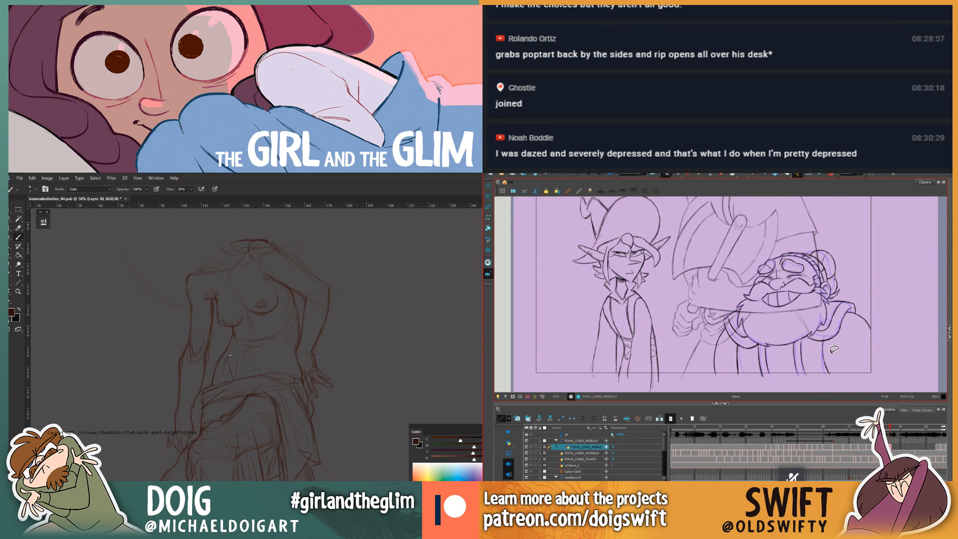
pyautogui.press(',')
pyautogui.press('.')
pyautogui.press(',')
pyautogui.press('.')
pyautogui.press(',')
pyautogui.press('.')
# Step: Adjust the clothing lines below the beard with the Select tool, checking them against the neighbouring frame
pyautogui.moveTo(809, 364)
pyautogui.mouseDown()
pyautogui.moveTo(807, 381)
pyautogui.moveTo(803, 349)
pyautogui.mouseUp()
pyautogui.press(',')
pyautogui.press('.')
pyautogui.press(',')
pyautogui.press('.')
pyautogui.moveTo(766, 353); pyautogui.dragTo(782, 376)
pyautogui.click(784, 376)
pyautogui.press(',')
pyautogui.press('.')
pyautogui.press(',')
pyautogui.press('.')
# Step: Draw the end of the bearded character's right shoulder line with the Brush and trim it with the Eraser
pyautogui.hotkey('alt', 'b')
pyautogui.press(',')
pyautogui.press('.')
pyautogui.moveTo(869, 324); pyautogui.dragTo(870, 328)
pyautogui.press('e')
pyautogui.press('Return')
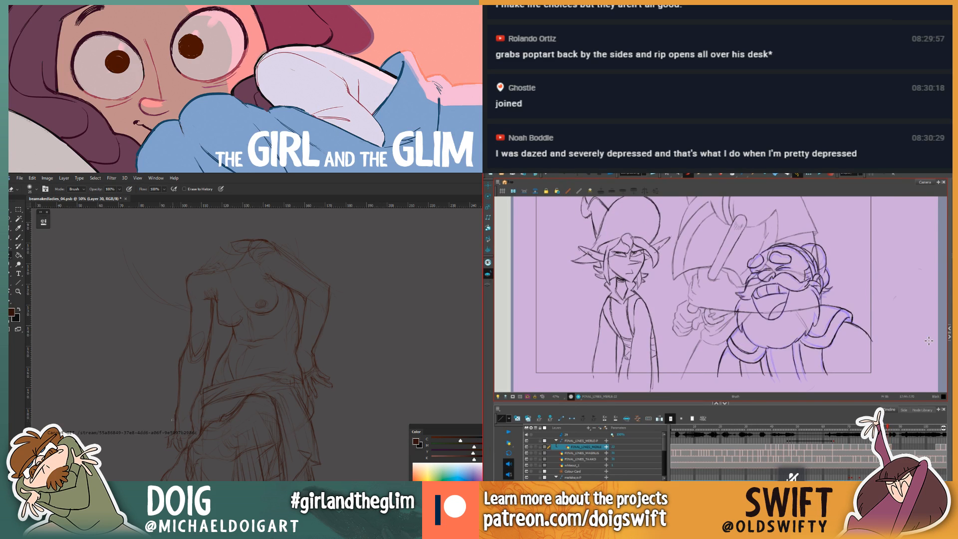
pyautogui.hotkey('alt', 'e')
pyautogui.moveTo(858, 325)
pyautogui.mouseDown()
pyautogui.moveTo(847, 324)
pyautogui.moveTo(865, 334)
pyautogui.mouseUp()
pyautogui.press('b')
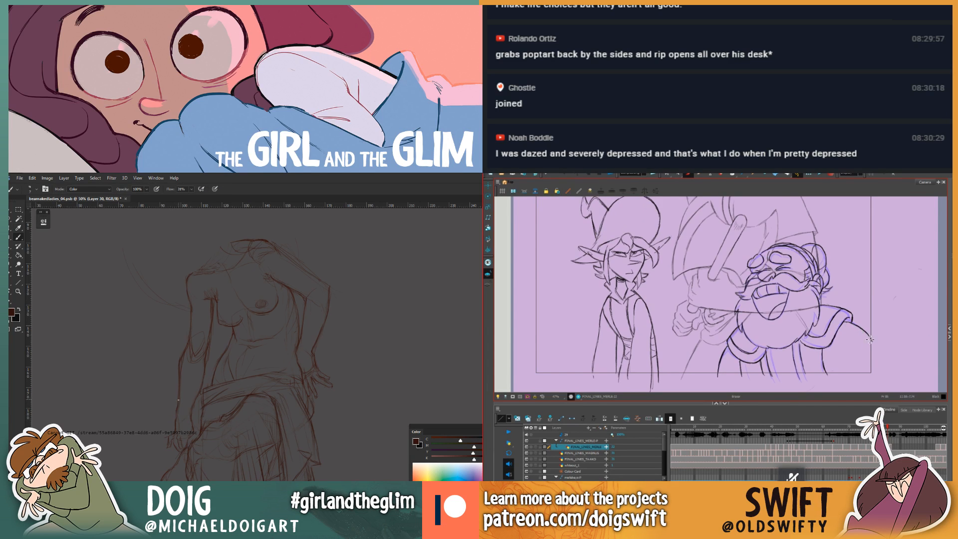
# Step: Redraw the outer end of the right shoulder line with the Brush, comparing it with the neighbouring frame
pyautogui.press(',')
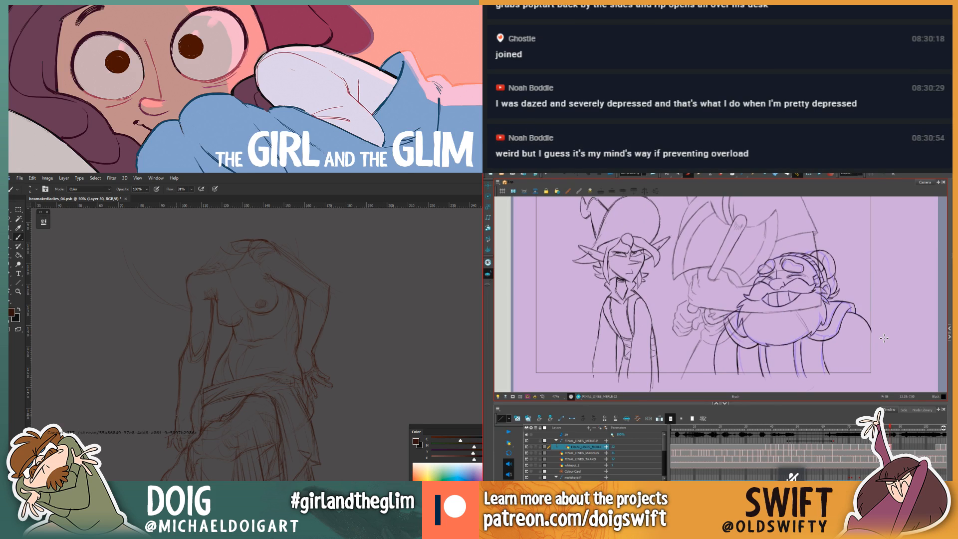
pyautogui.press('.')
pyautogui.hotkey('alt', 'b')
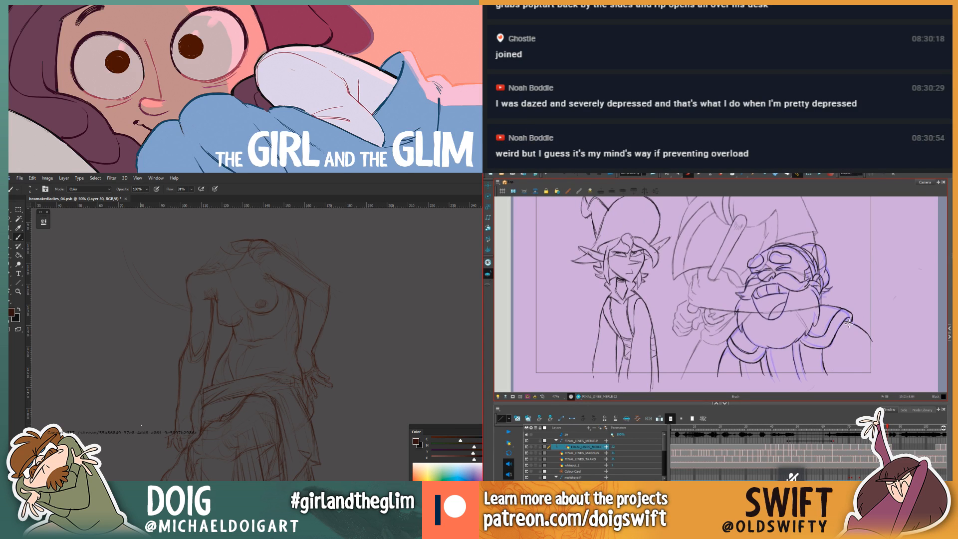
pyautogui.moveTo(860, 331); pyautogui.dragTo(872, 339)
pyautogui.press('.')
pyautogui.press(',')
pyautogui.press('.')
# Step: Step through the following frames to examine the bearded character's poses, and view the standing figure's skirt and legs in Photoshop
pyautogui.press('.')
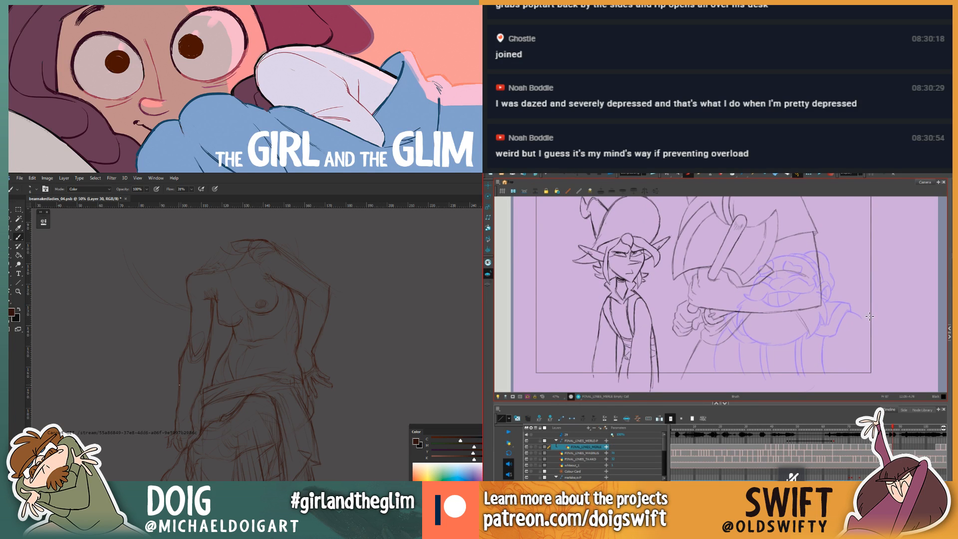
pyautogui.press('.')
pyautogui.press(',')
pyautogui.press(',')
pyautogui.press('.')
pyautogui.press(',')
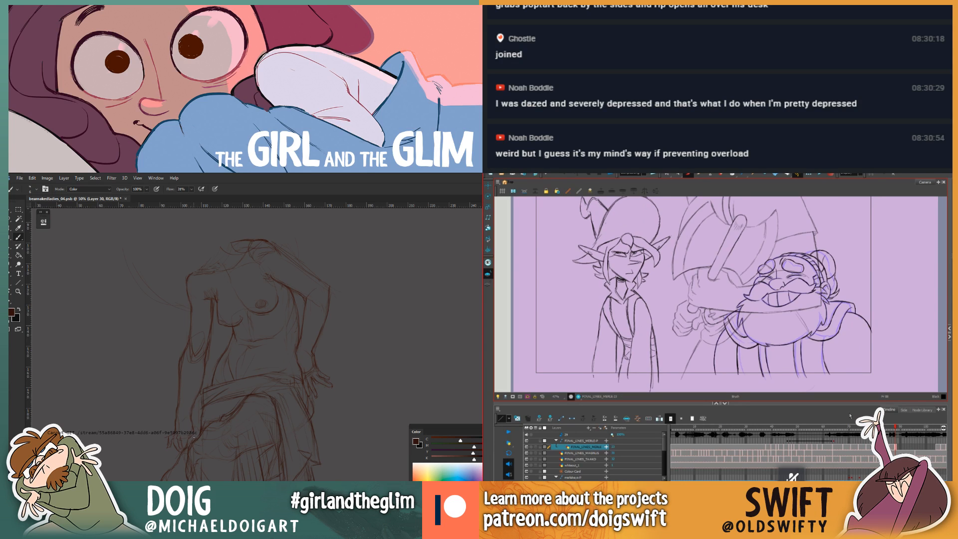
pyautogui.press(',')
pyautogui.press('.')
pyautogui.press(',')
pyautogui.press('.')
pyautogui.moveTo(302, 395); pyautogui.dragTo(256, 359)
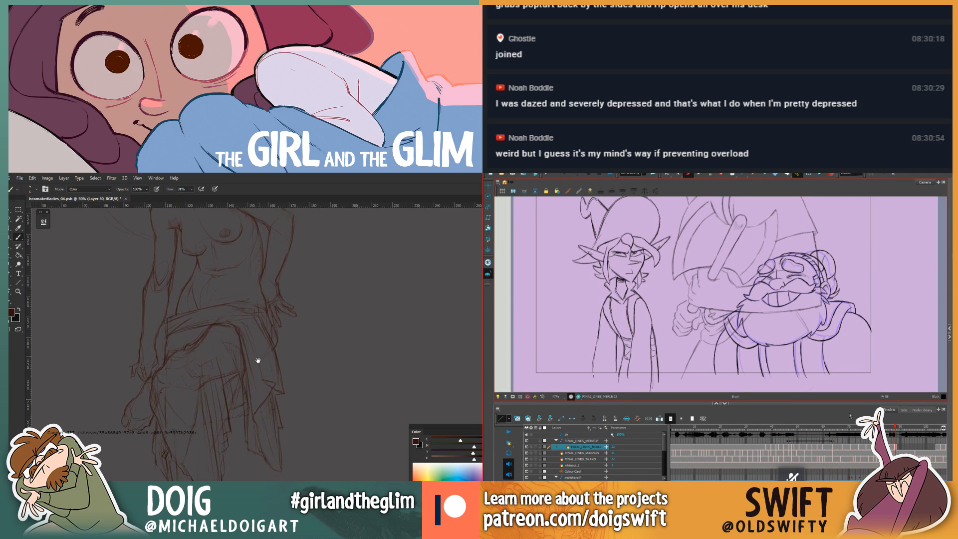
pyautogui.moveTo(229, 396); pyautogui.dragTo(244, 365)
pyautogui.press(',')
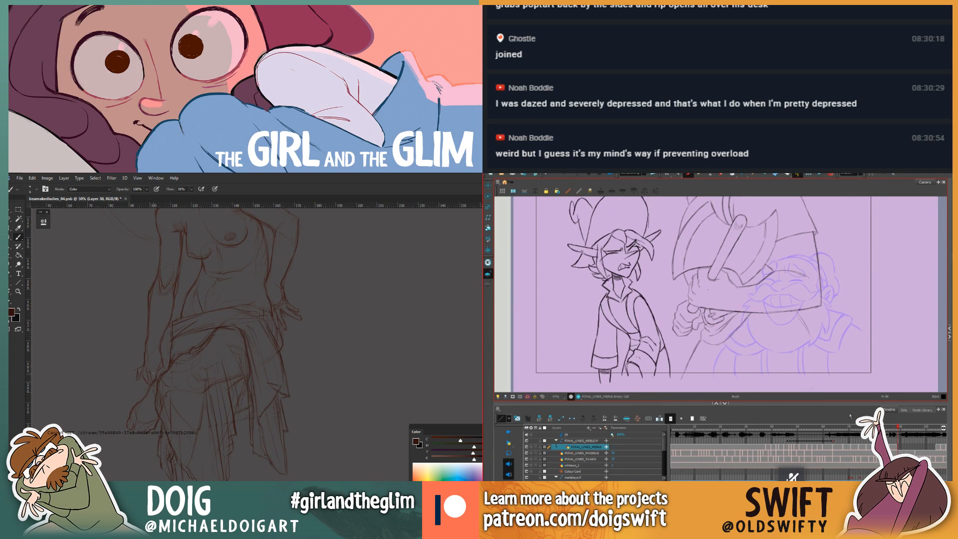
# Step: Start the upper mouth line of the bearded character with the Brush in Harmony, comparing it with the neighbouring frame
pyautogui.press('.')
pyautogui.press('alt')
pyautogui.press(',')
pyautogui.press('.')
pyautogui.press('.')
pyautogui.moveTo(772, 294); pyautogui.dragTo(788, 294)
pyautogui.press(',')
pyautogui.press('.')
pyautogui.press(',')
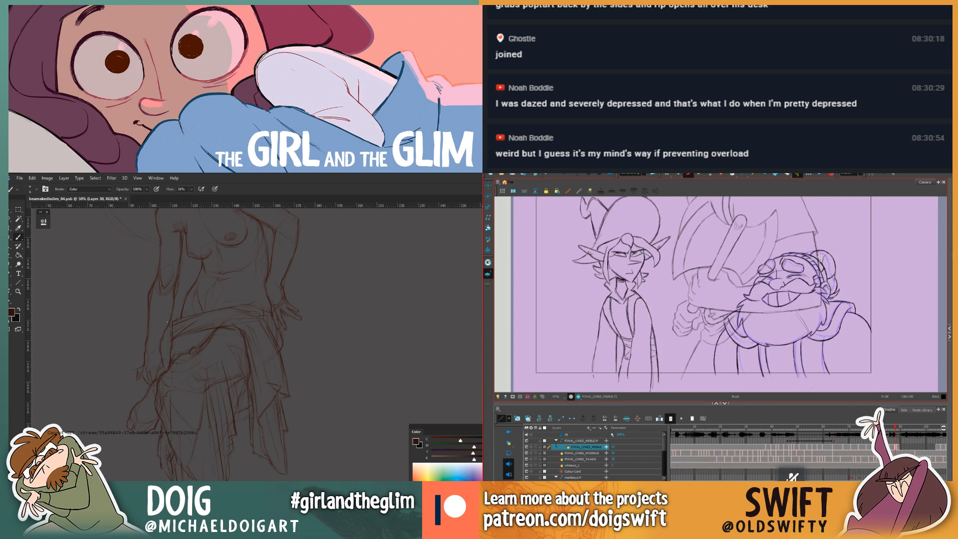
pyautogui.press('.')
pyautogui.press('.')
pyautogui.press(',')
pyautogui.press('.')
pyautogui.press(',')
pyautogui.press(',')
pyautogui.press('.')
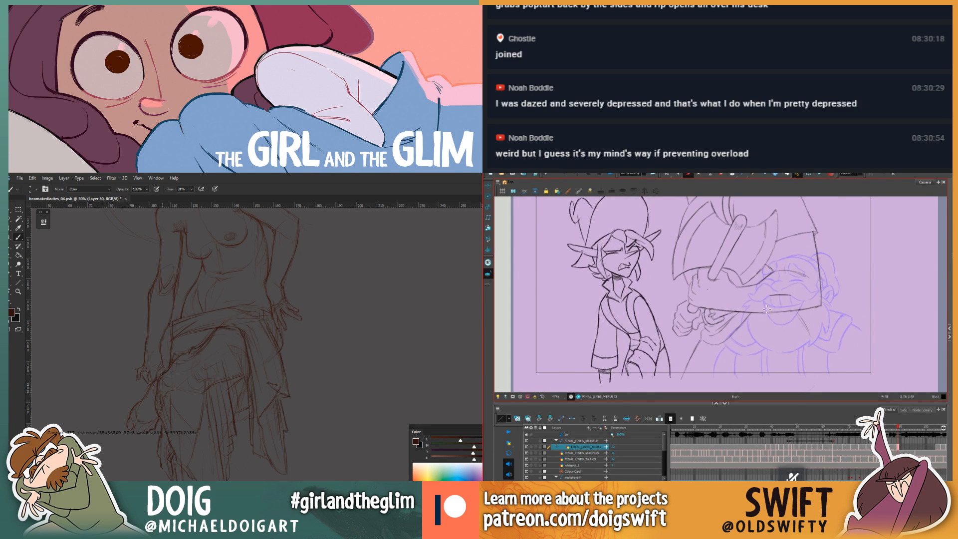
# Step: Extend the bearded character's upper mouth line to its outer corner, checking it against the neighbouring frame
pyautogui.press(',')
pyautogui.press('.')
pyautogui.press(',')
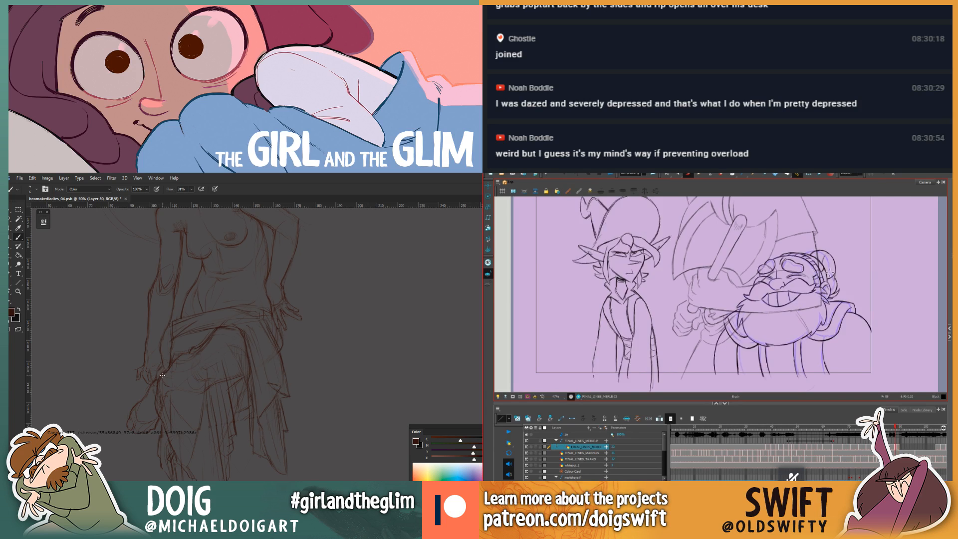
pyautogui.press('.')
pyautogui.press(',')
pyautogui.press('.')
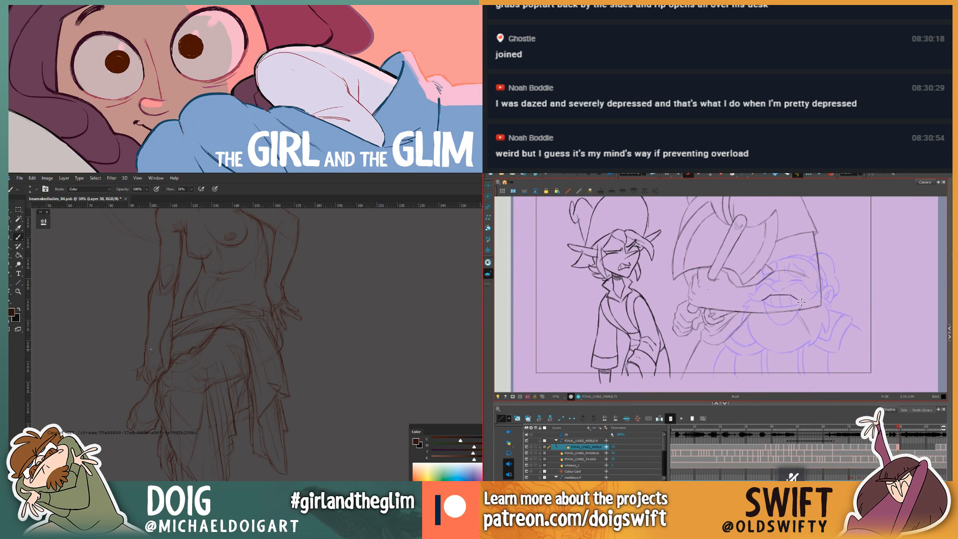
pyautogui.moveTo(792, 297); pyautogui.dragTo(805, 300)
pyautogui.press(',')
pyautogui.press('.')
pyautogui.press(',')
pyautogui.press('.')
pyautogui.press(',')
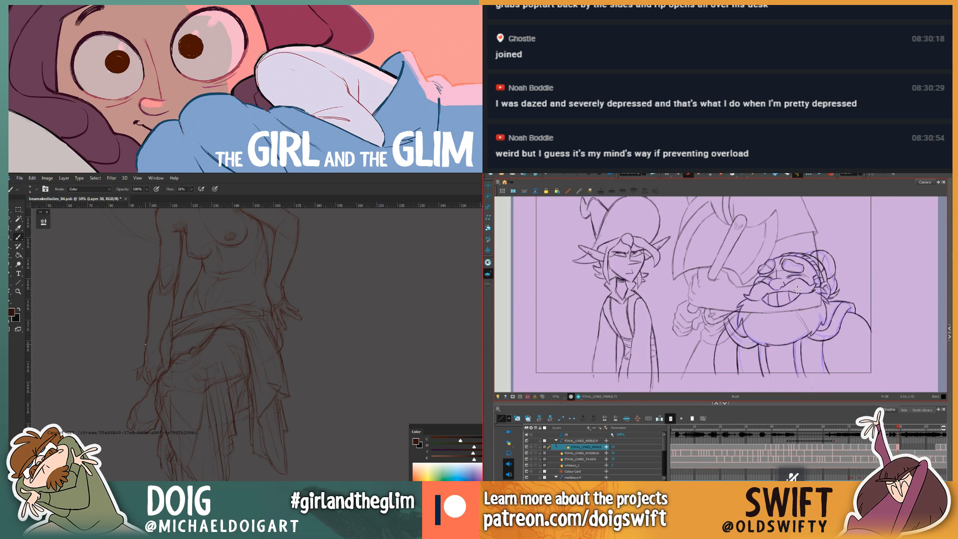
pyautogui.press('.')
pyautogui.press(',')
pyautogui.press('.')
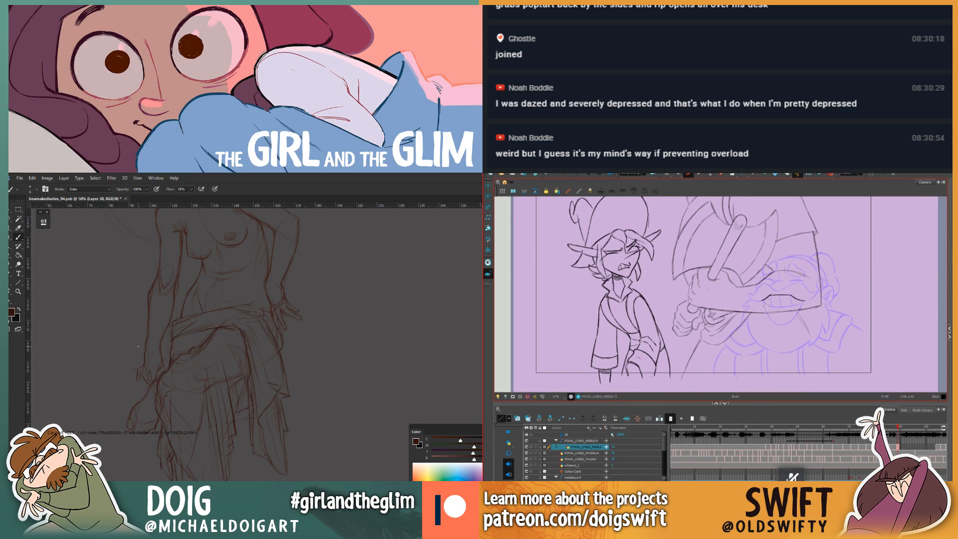
# Step: Draw the curved lower edge of the bearded character's open mouth with the Brush and trim it with the Eraser
pyautogui.moveTo(762, 298); pyautogui.dragTo(763, 308)
pyautogui.scroll(4, 161, 323)
pyautogui.press('.')
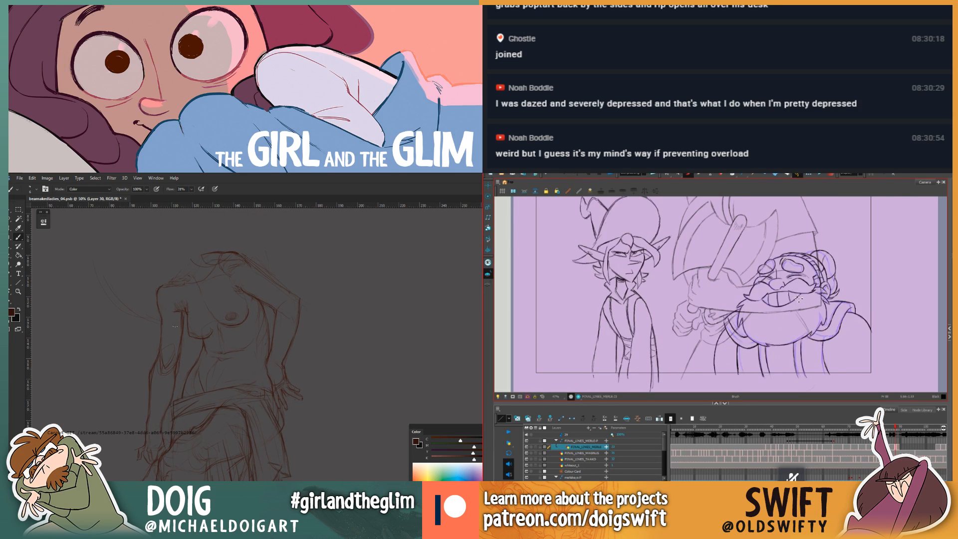
pyautogui.press('.')
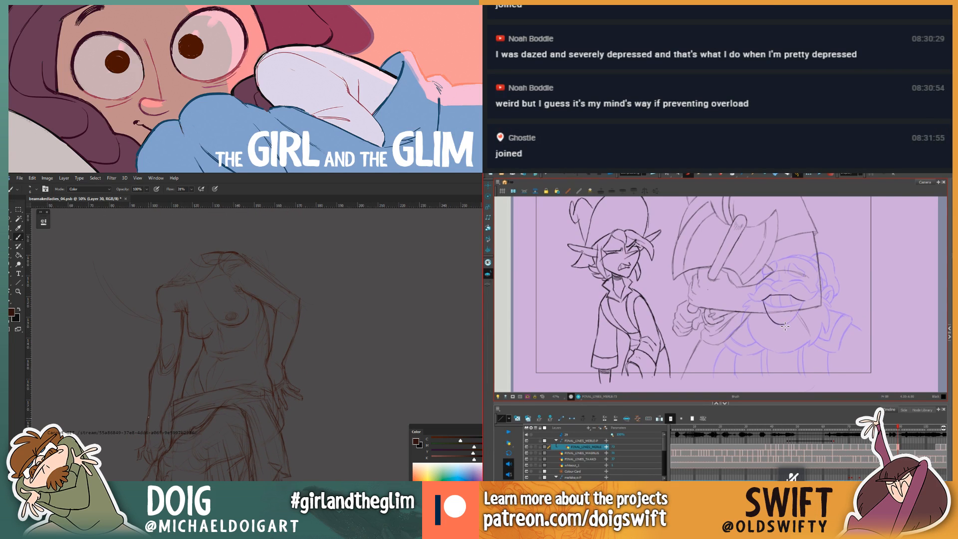
pyautogui.moveTo(784, 326); pyautogui.dragTo(792, 324)
pyautogui.hotkey('alt', 'e')
pyautogui.moveTo(801, 311); pyautogui.dragTo(800, 315)
pyautogui.hotkey('alt', 'b')
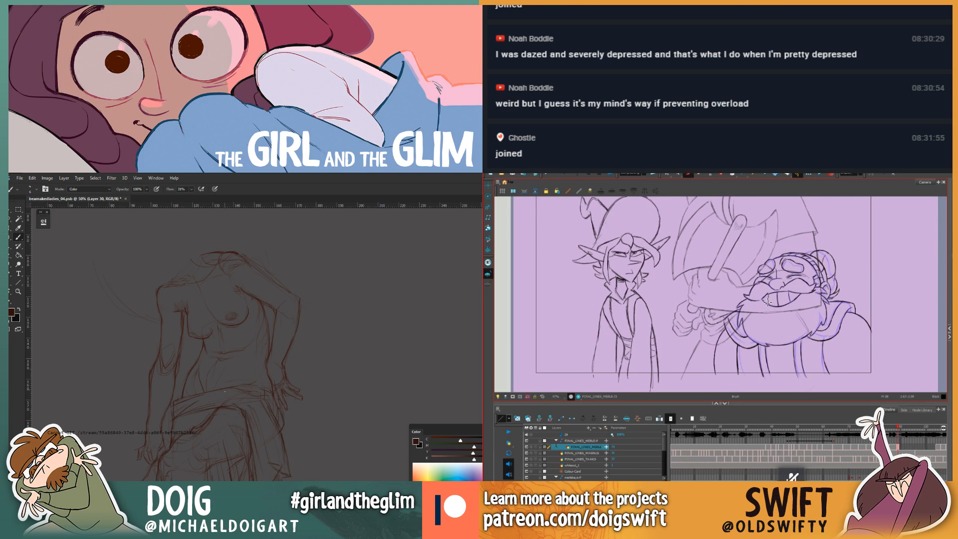
# Step: Draw the bottom edge of the upper teeth inside the bearded character's mouth
pyautogui.press('.')
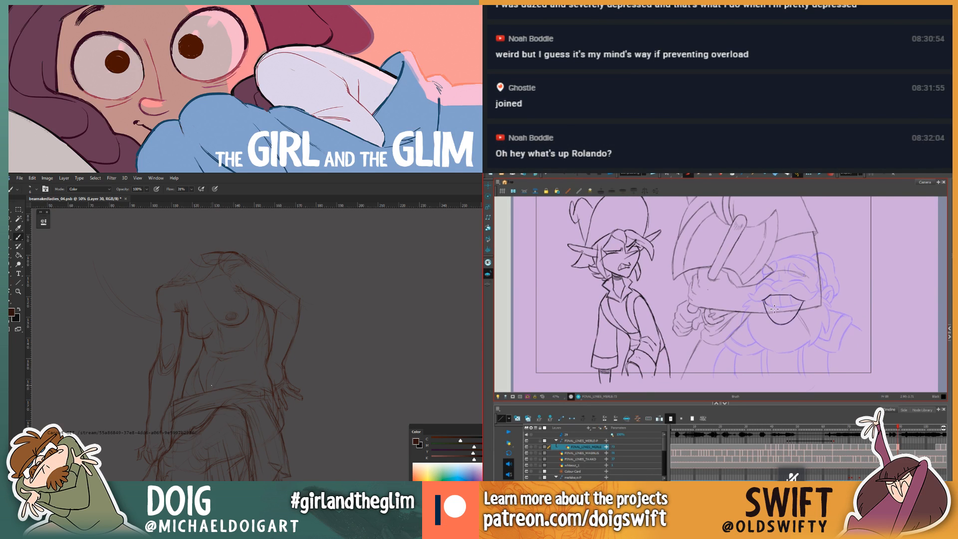
pyautogui.press('.')
pyautogui.moveTo(213, 363); pyautogui.dragTo(170, 355)
pyautogui.press('.')
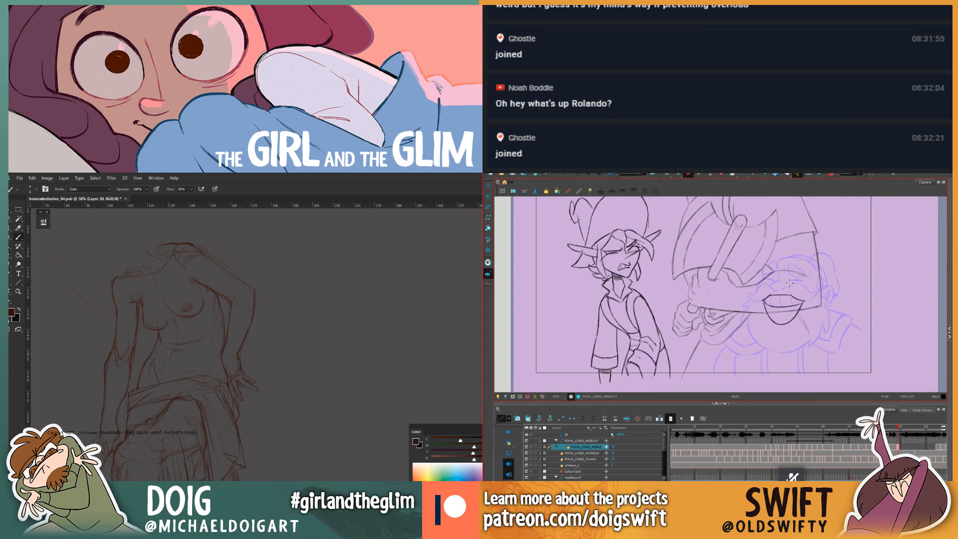
pyautogui.press('.')
pyautogui.press('.')
pyautogui.press('.')
# Step: Divide the bearded character's upper teeth with short Brush lines and clean them up with the Eraser
pyautogui.moveTo(119, 278); pyautogui.dragTo(186, 353)
pyautogui.press('.')
pyautogui.press('.')
pyautogui.hotkey('alt', 'e')
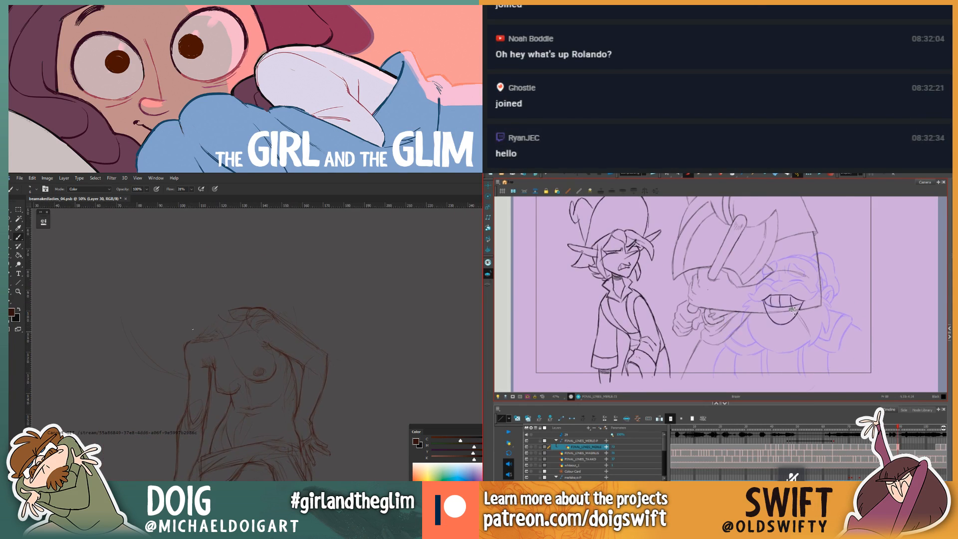
pyautogui.press('.')
pyautogui.press('.')
pyautogui.hotkey('alt', 'b')
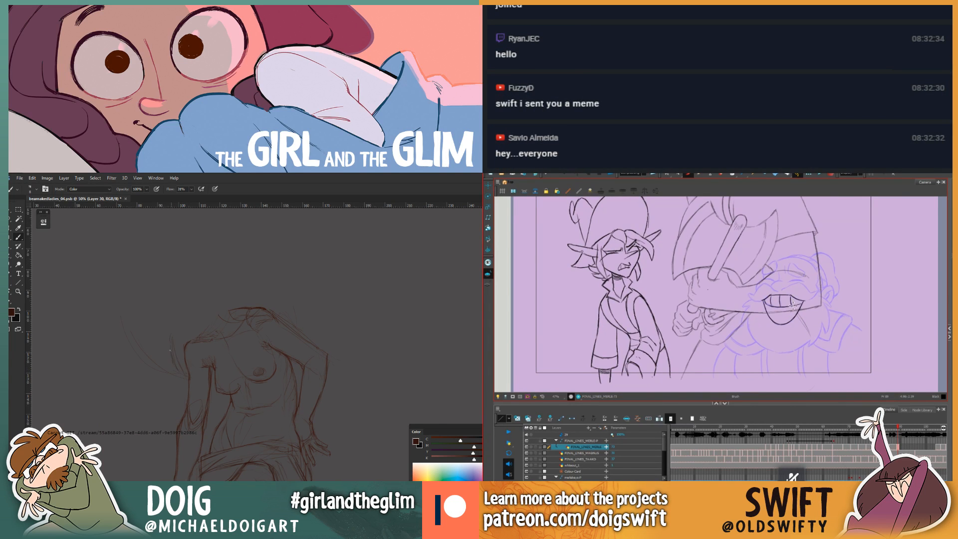
pyautogui.press('.')
pyautogui.moveTo(780, 296); pyautogui.dragTo(782, 307)
pyautogui.press('.')
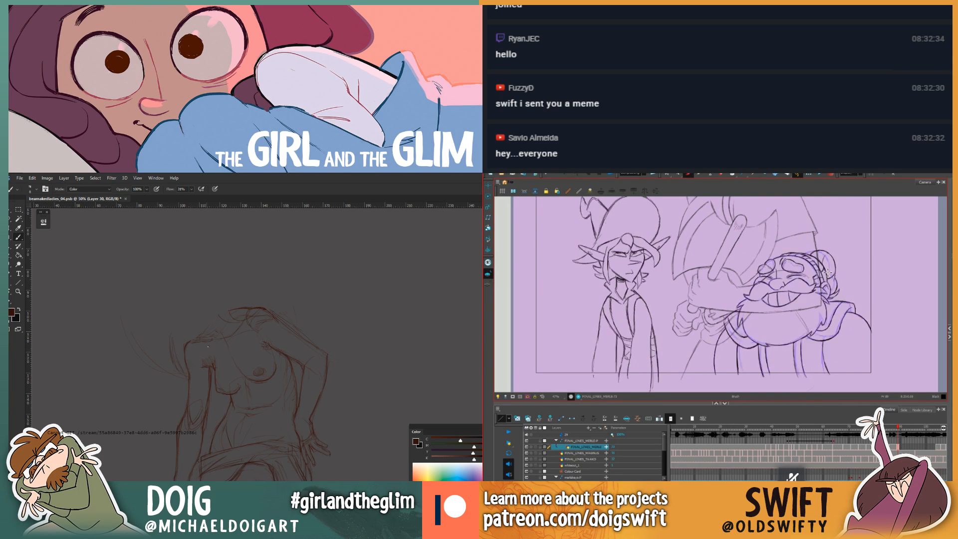
# Step: Draw the arc of the bearded character's closed eye above the outer mouth corner, comparing it with the neighbouring frame
pyautogui.press('.')
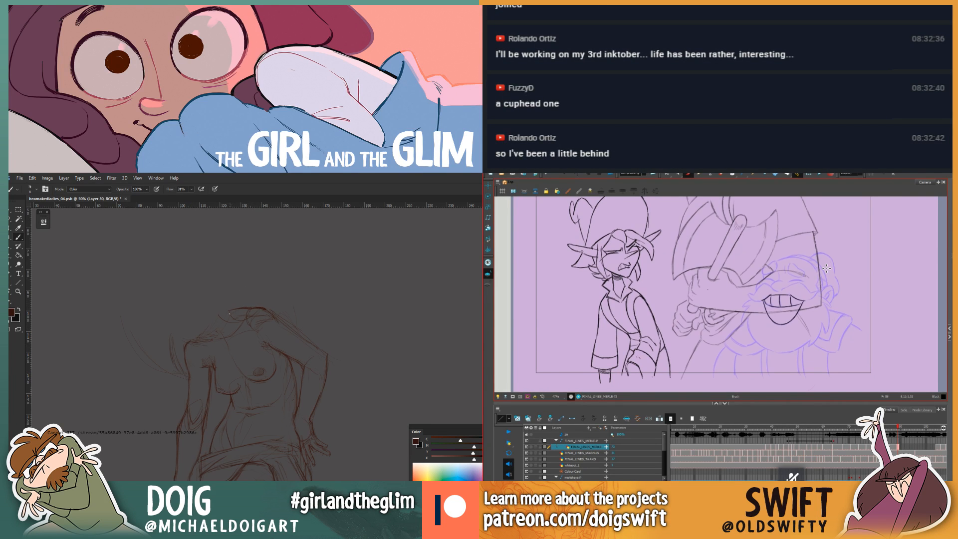
pyautogui.moveTo(229, 322); pyautogui.dragTo(209, 365)
pyautogui.press('.')
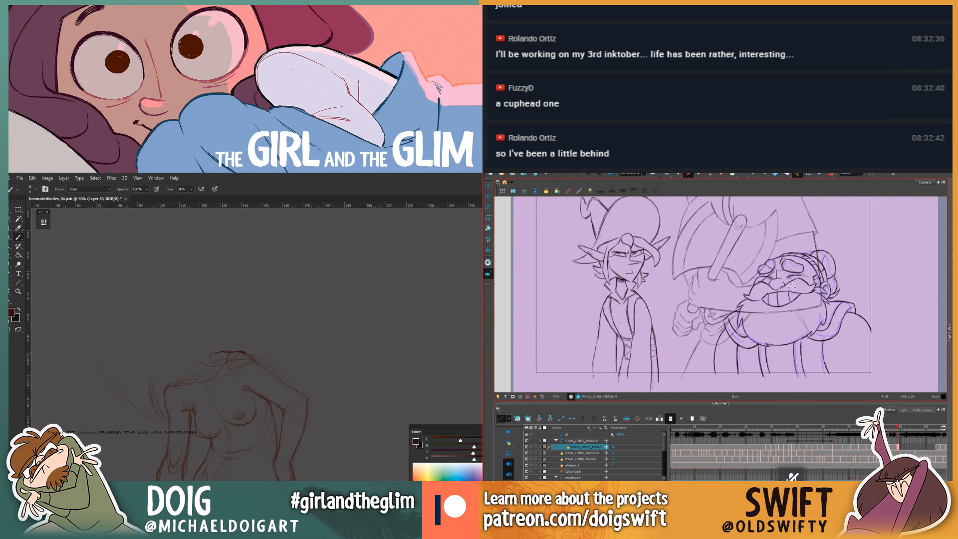
pyautogui.press('.')
pyautogui.press('.')
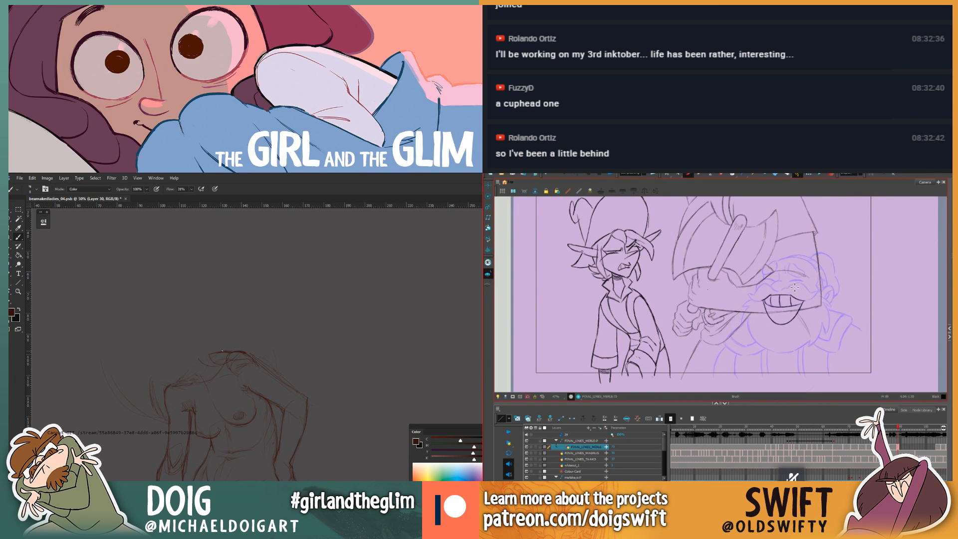
pyautogui.press('.')
pyautogui.press('.')
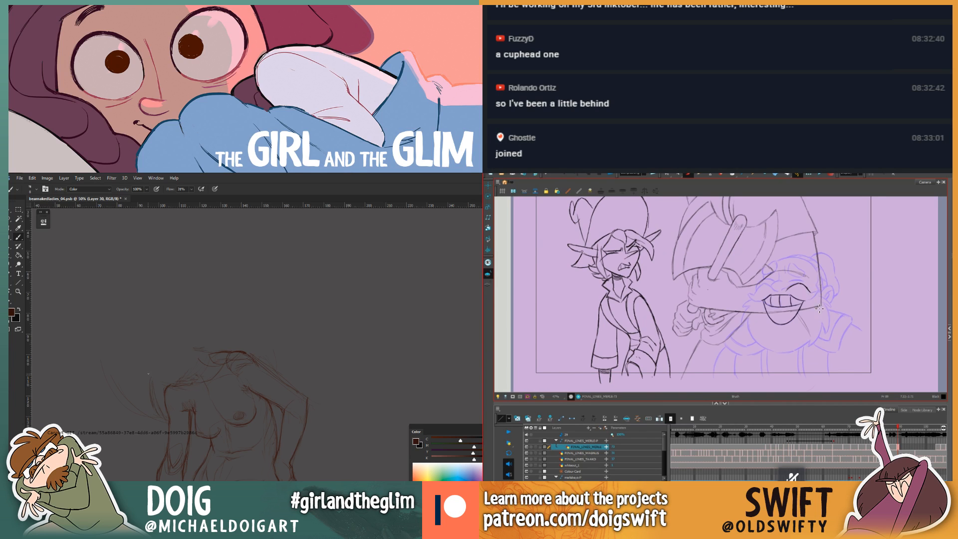
pyautogui.press('.')
pyautogui.moveTo(810, 286); pyautogui.dragTo(810, 288)
pyautogui.press('.')
# Step: Rough in the standing figure's large hair shape in Photoshop and ink the bearded character's outer moustache tip in Harmony
pyautogui.moveTo(144, 300); pyautogui.dragTo(118, 362)
pyautogui.press('.')
pyautogui.hotkey('alt', 'b')
pyautogui.moveTo(818, 291); pyautogui.dragTo(815, 296)
pyautogui.moveTo(238, 343); pyautogui.dragTo(246, 347)
pyautogui.moveTo(812, 301); pyautogui.dragTo(819, 292)
pyautogui.press(']')
pyautogui.press('.')
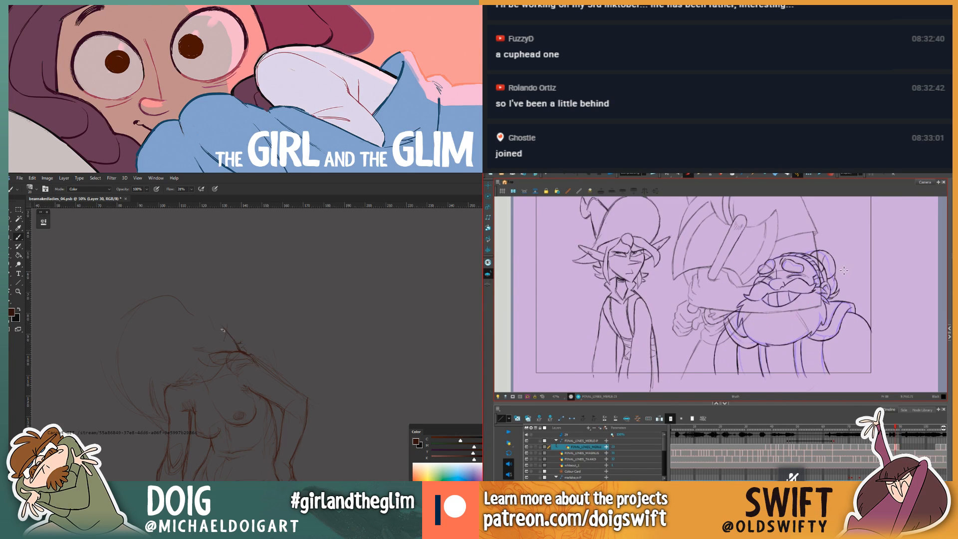
# Step: Trace the top and back of the standing figure's hair in Photoshop and draw the bearded character's second closed eye in Harmony
pyautogui.press('.')
pyautogui.moveTo(241, 350); pyautogui.dragTo(218, 318)
pyautogui.press('.')
pyautogui.press('.')
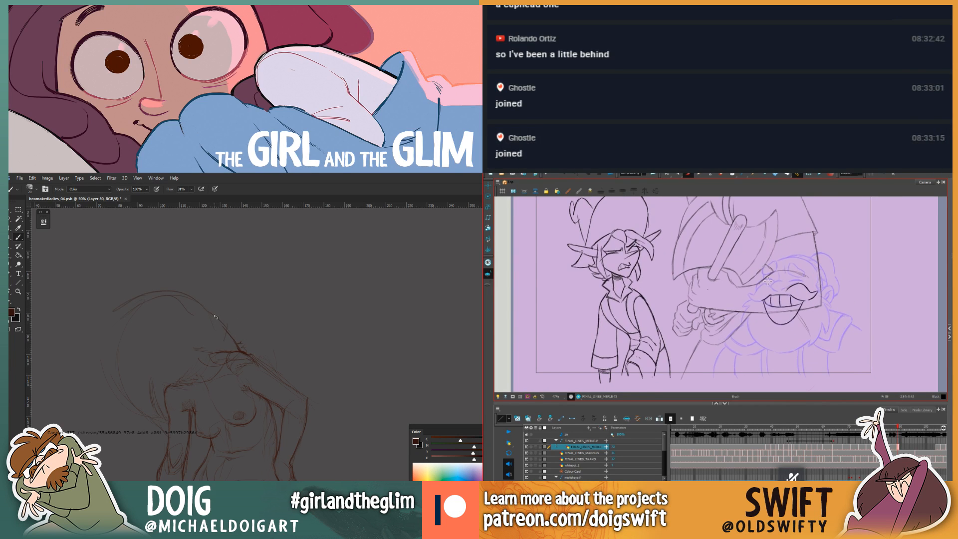
pyautogui.moveTo(109, 325); pyautogui.dragTo(118, 388)
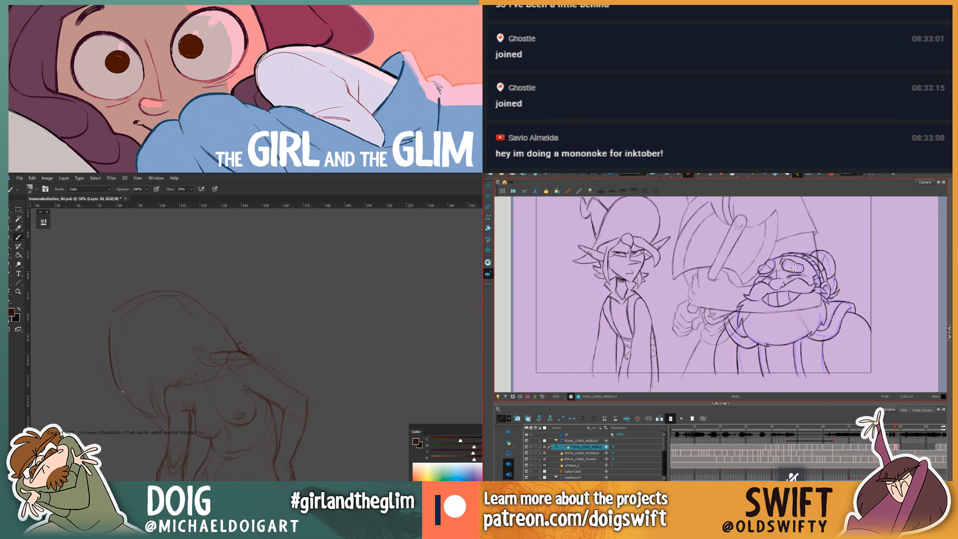
pyautogui.press('.')
pyautogui.press('.')
pyautogui.moveTo(104, 341)
pyautogui.mouseDown()
pyautogui.moveTo(128, 307)
pyautogui.moveTo(108, 330)
pyautogui.moveTo(161, 293)
pyautogui.mouseUp()
pyautogui.press('.')
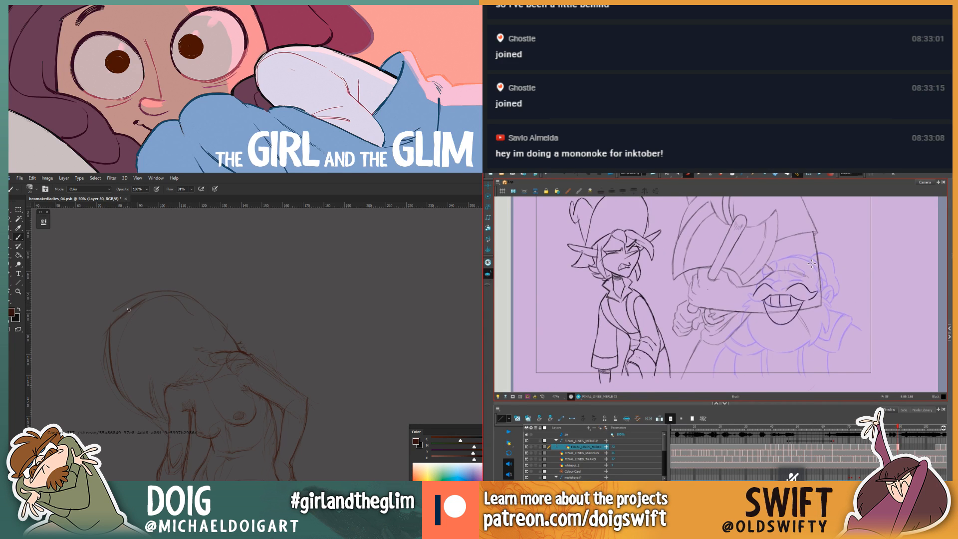
# Step: Adjust the brush size and strengthen the top contour of the standing figure's hair
pyautogui.press('.')
pyautogui.press('[')
pyautogui.press('[')
pyautogui.press('.')
pyautogui.press(']')
pyautogui.moveTo(173, 298)
pyautogui.mouseDown()
pyautogui.moveTo(151, 307)
pyautogui.moveTo(195, 306)
pyautogui.mouseUp()
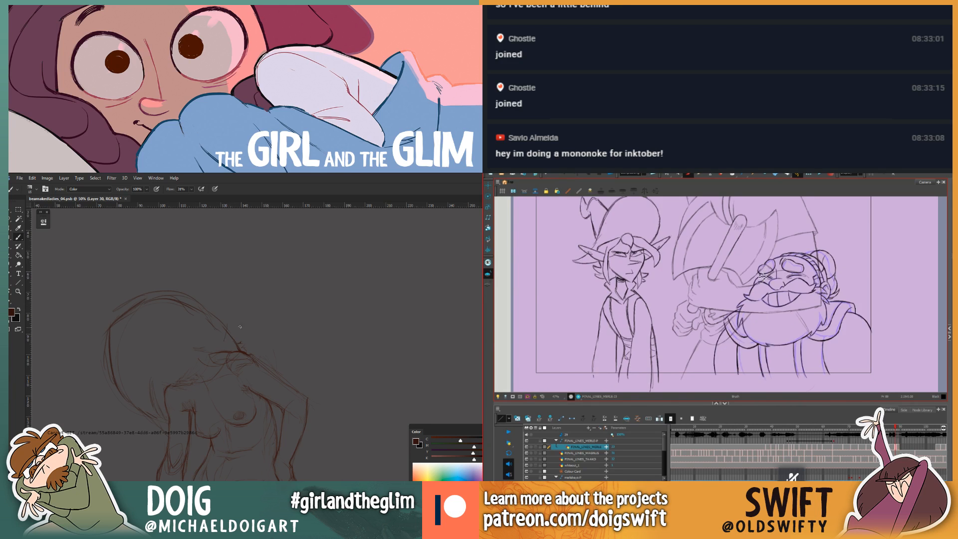
# Step: Ink the rest of the bearded character's moustache in Harmony and darken the hair line above the standing figure's shoulder in Photoshop
pyautogui.press('.')
pyautogui.press('.')
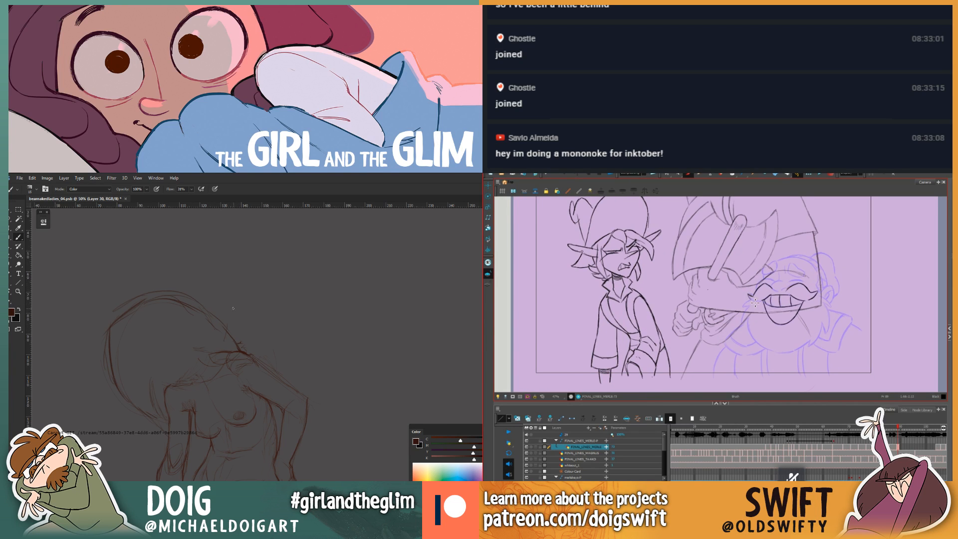
pyautogui.press('.')
pyautogui.press('.')
pyautogui.press('.')
pyautogui.press('.')
pyautogui.press('.')
pyautogui.moveTo(226, 311); pyautogui.dragTo(236, 334)
pyautogui.press('.')
pyautogui.press('.')
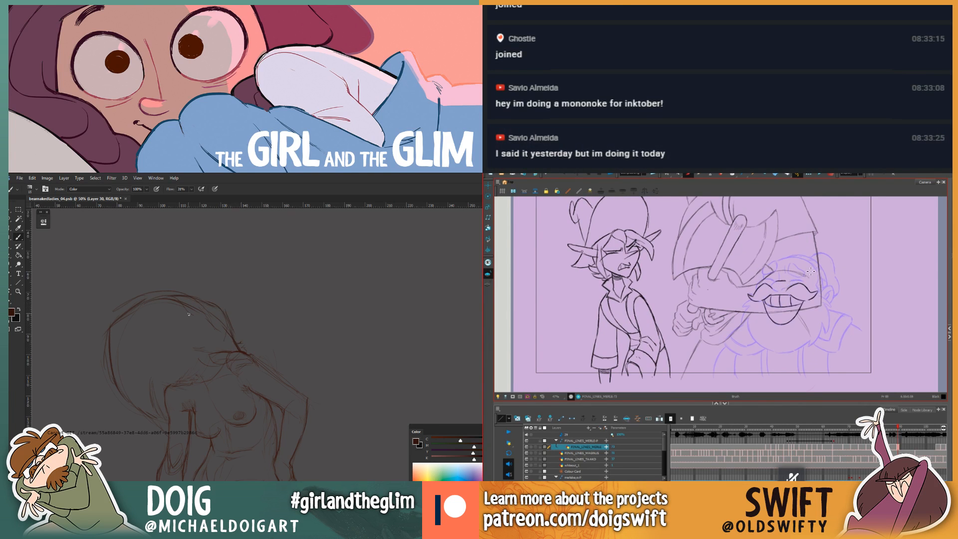
pyautogui.press('.')
pyautogui.press('.')
# Step: Draw the bearded character's nose above the centre of the moustache with the Brush
pyautogui.moveTo(183, 385); pyautogui.dragTo(221, 325)
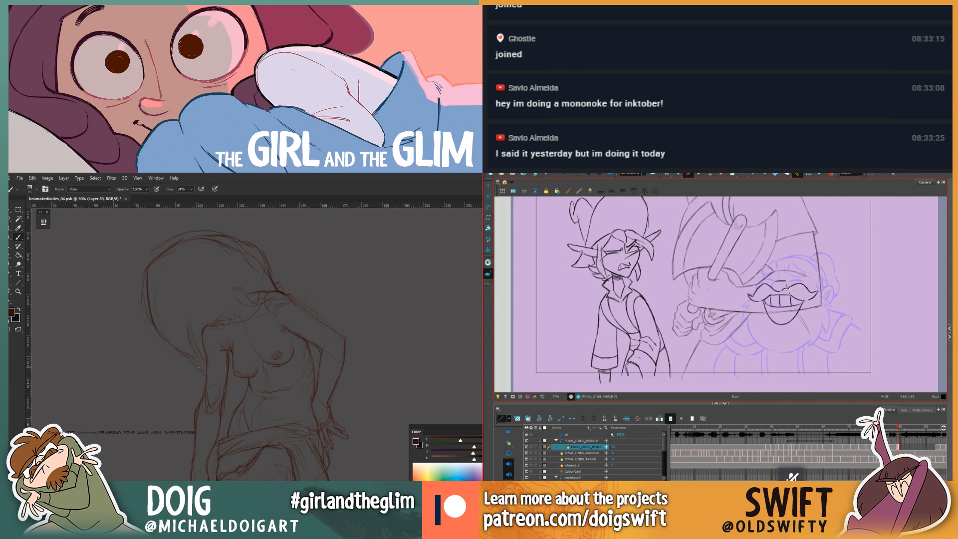
pyautogui.press('.')
pyautogui.press('.')
pyautogui.press('.')
pyautogui.press('.')
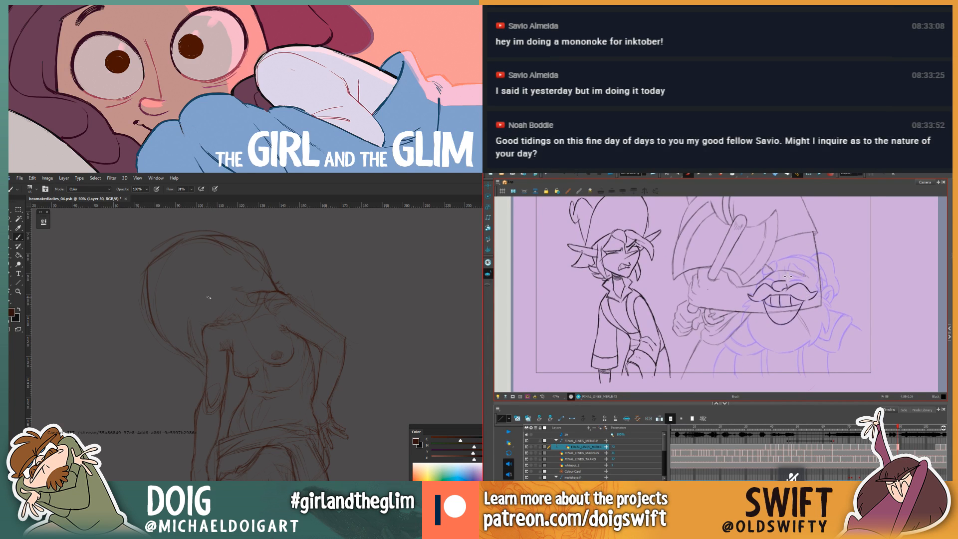
# Step: Refine the bearded character's nose outline, flipping between the neighbouring frames to compare it
pyautogui.press('.')
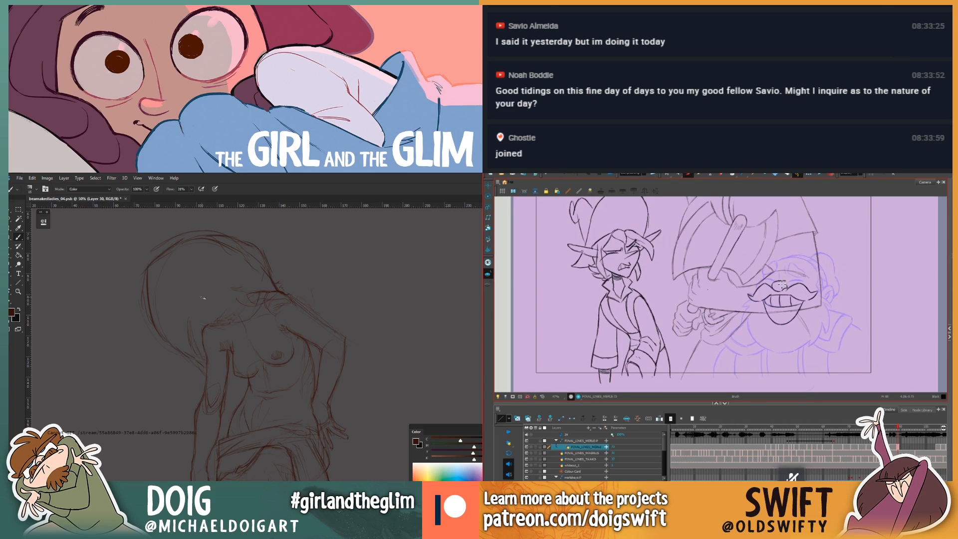
pyautogui.moveTo(784, 282)
pyautogui.mouseDown()
pyautogui.moveTo(775, 285)
pyautogui.moveTo(788, 282)
pyautogui.mouseUp()
pyautogui.press('.')
pyautogui.press('f')
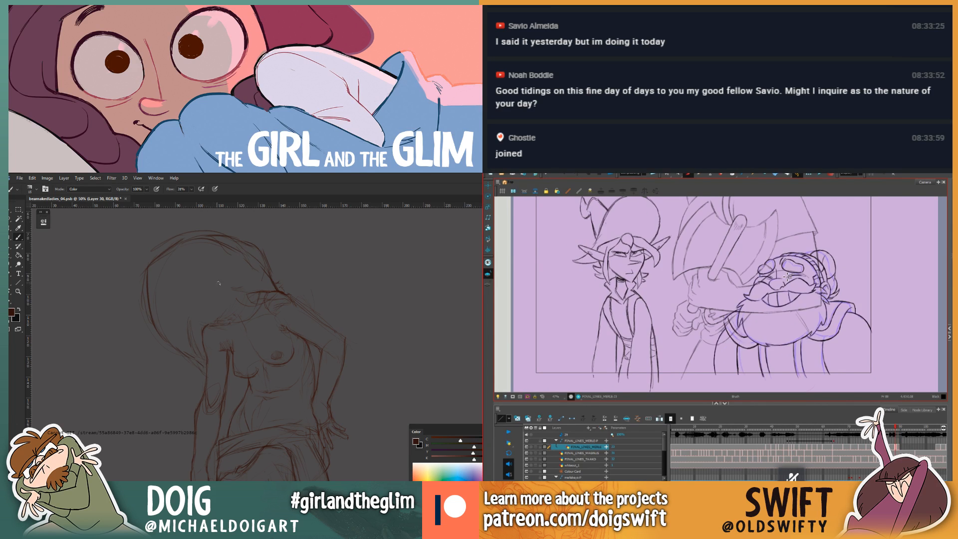
pyautogui.press('g')
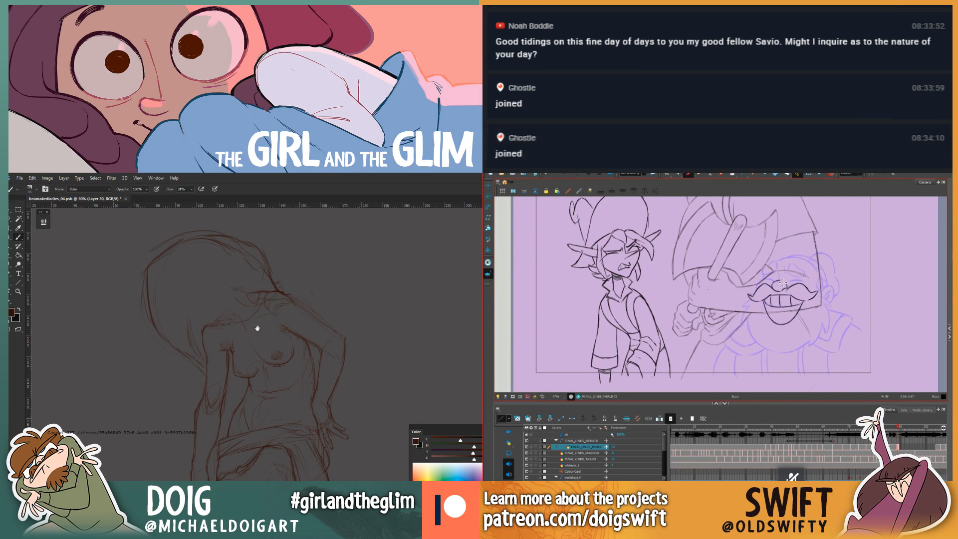
pyautogui.moveTo(270, 349)
pyautogui.mouseDown()
pyautogui.moveTo(240, 333)
pyautogui.moveTo(216, 340)
pyautogui.moveTo(228, 343)
pyautogui.mouseUp()
pyautogui.press('f')
pyautogui.press('g')
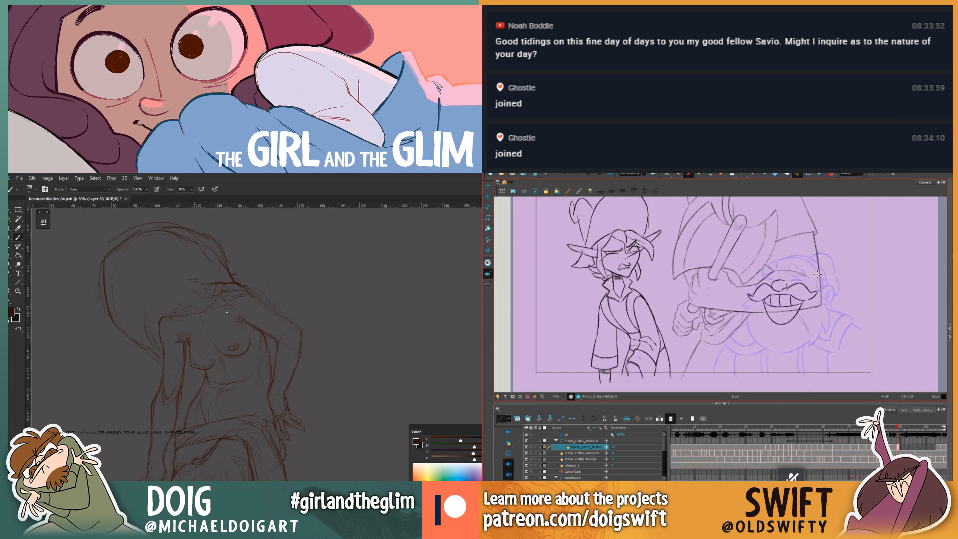
# Step: Adjust the brush size and sketch loose hair curves behind the standing figure's shoulder on Layer 30
pyautogui.press(']')
pyautogui.press(']')
pyautogui.press(']')
pyautogui.press('[')
pyautogui.press('[')
pyautogui.press('[')
pyautogui.moveTo(94, 358); pyautogui.dragTo(113, 370)
pyautogui.moveTo(141, 356)
pyautogui.mouseDown()
pyautogui.moveTo(167, 301)
pyautogui.moveTo(174, 326)
pyautogui.moveTo(154, 372)
pyautogui.mouseUp()
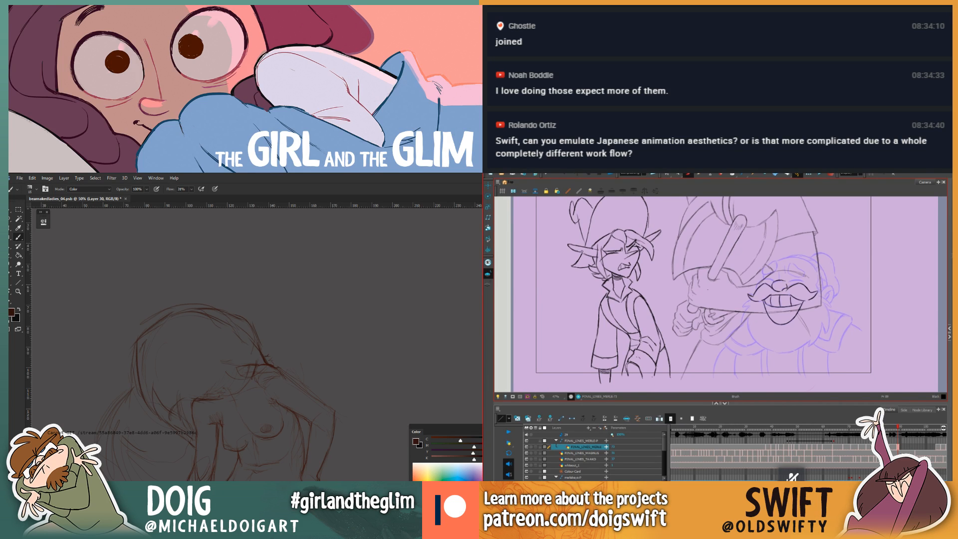
# Step: Switch to Twitter in the browser, view the newest tweet in the mentions, and close it
pyautogui.moveTo(483, 232); pyautogui.dragTo(633, 174)
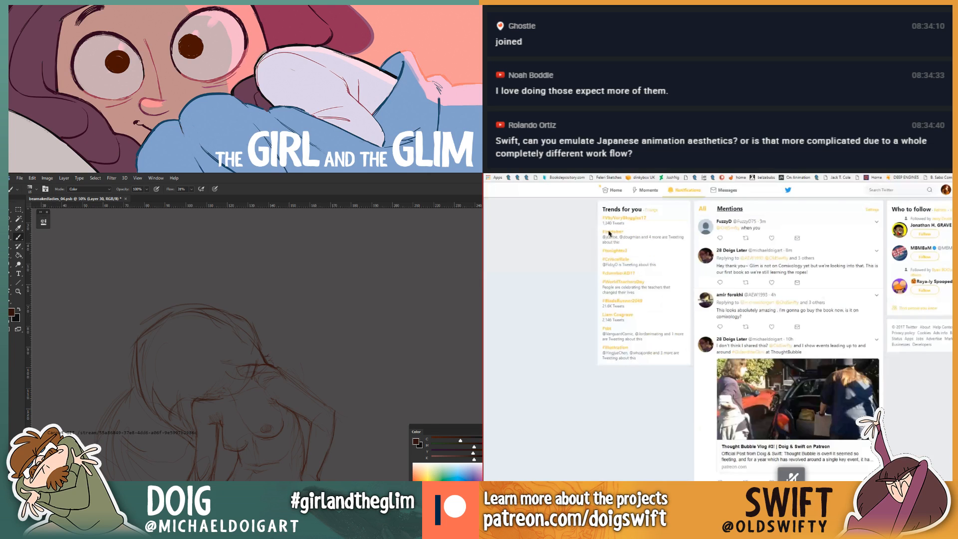
pyautogui.click(857, 236)
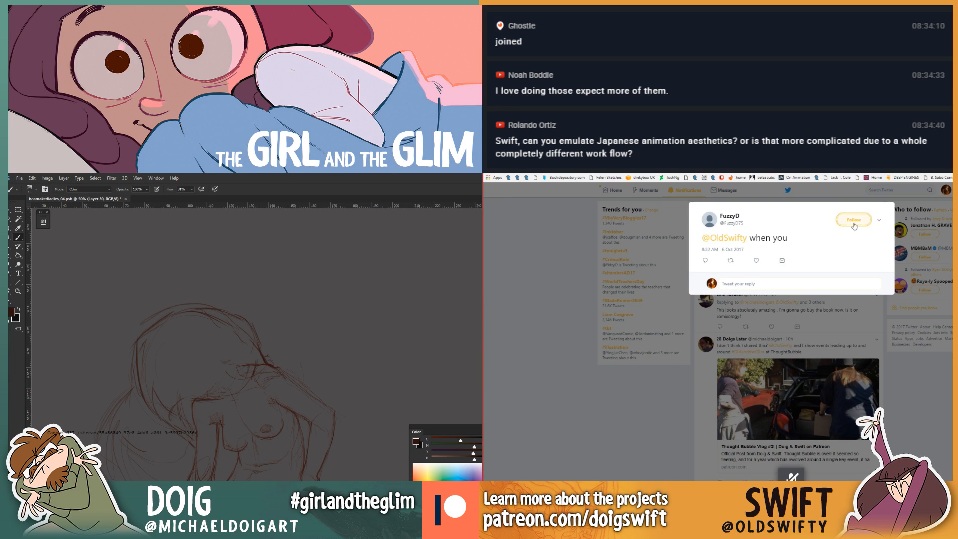
pyautogui.click(642, 219)
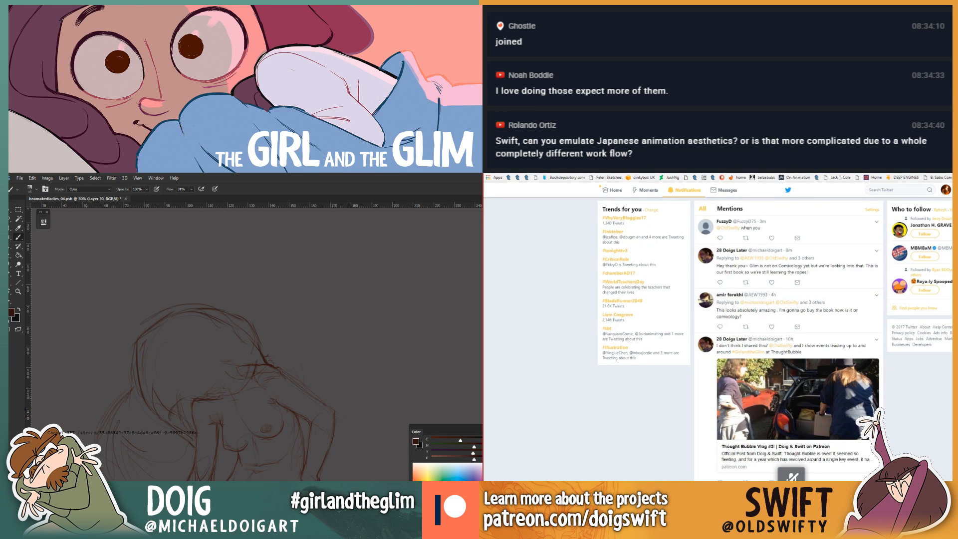
# Step: Switch back to Toon Boom Harmony and erase stray marks between the bearded character's nose and moustache, comparing neighbouring frames
pyautogui.hotkey('alt', 'Tab')
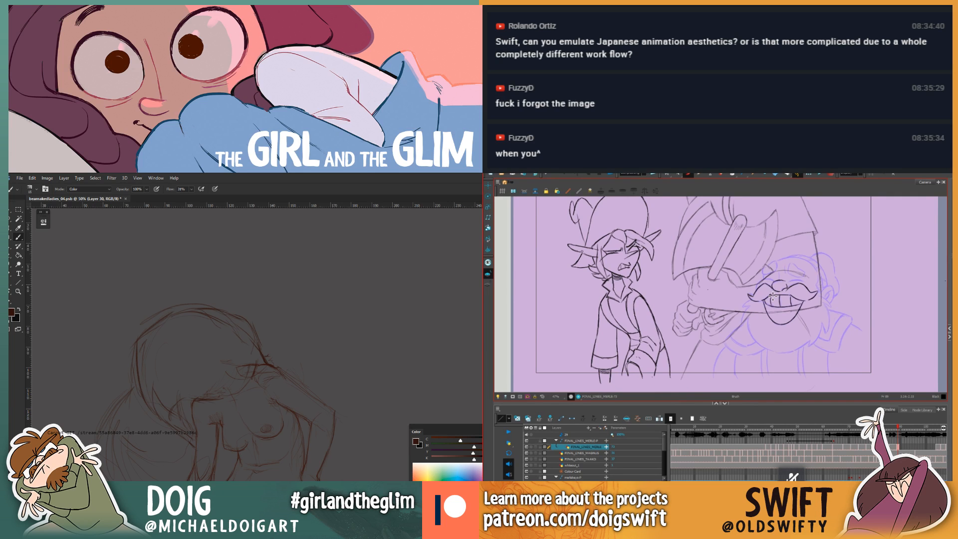
pyautogui.hotkey('alt', 'e')
pyautogui.moveTo(767, 294); pyautogui.dragTo(771, 295)
pyautogui.press('.')
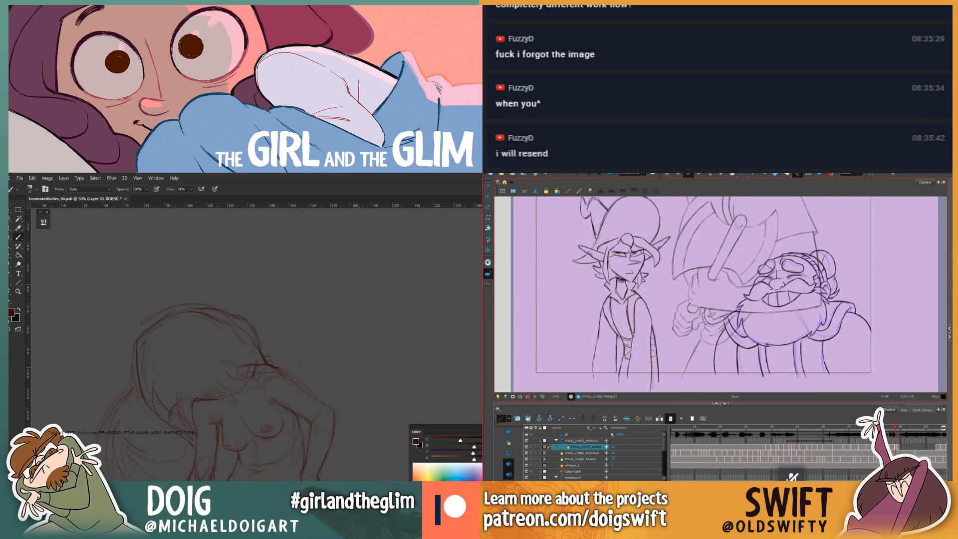
pyautogui.press('.')
pyautogui.hotkey('alt', 'b')
pyautogui.press('.')
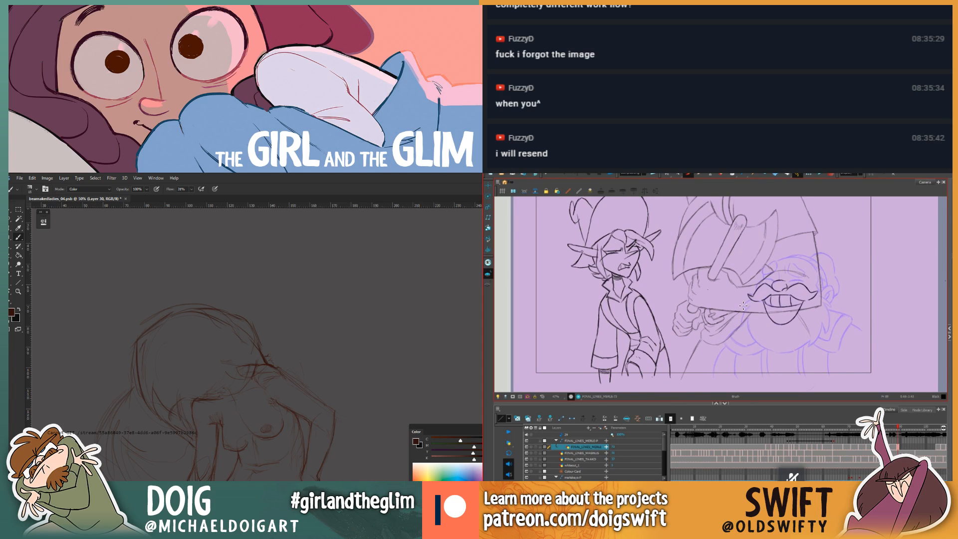
# Step: Ink the pointed tuft on the left side of the beard beside the moustache, flipping frames to compare it
pyautogui.press('.')
pyautogui.moveTo(740, 307); pyautogui.dragTo(748, 302)
pyautogui.press('.')
pyautogui.press('.')
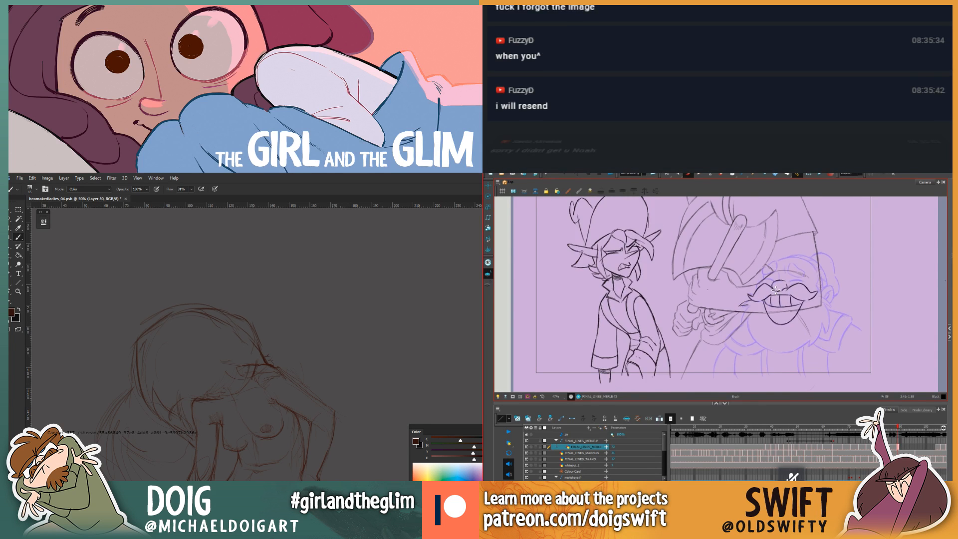
pyautogui.press('.')
pyautogui.press('.')
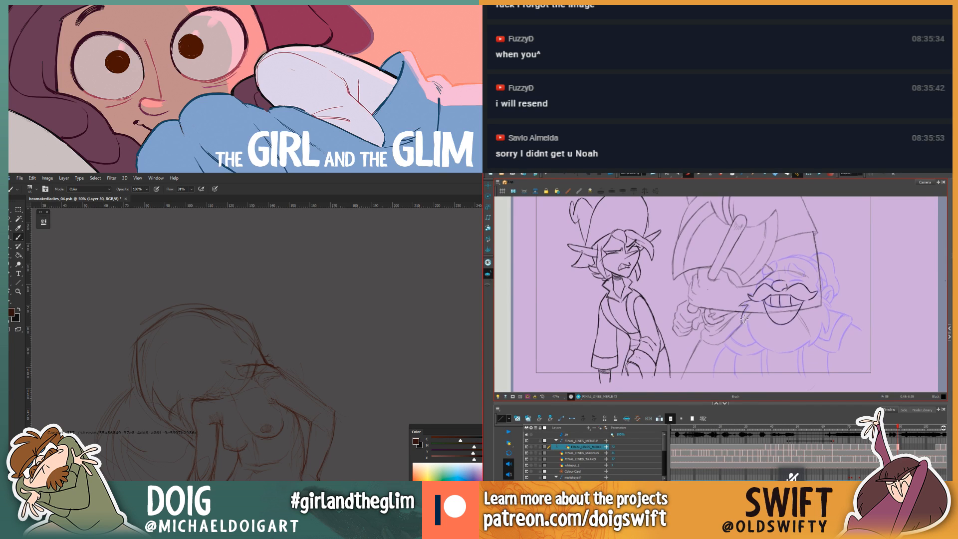
pyautogui.press('.')
pyautogui.press('.')
pyautogui.press('.')
pyautogui.press('.')
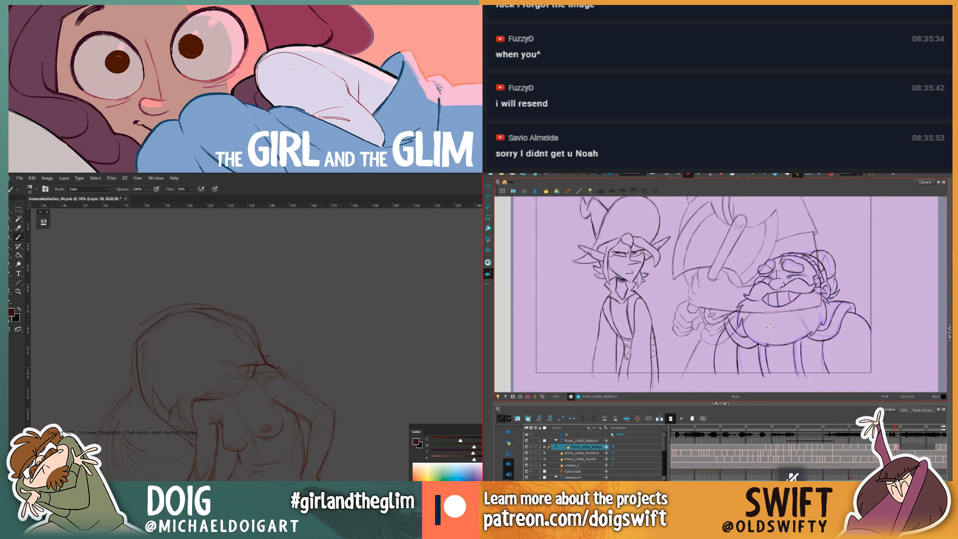
pyautogui.press('.')
pyautogui.press('.')
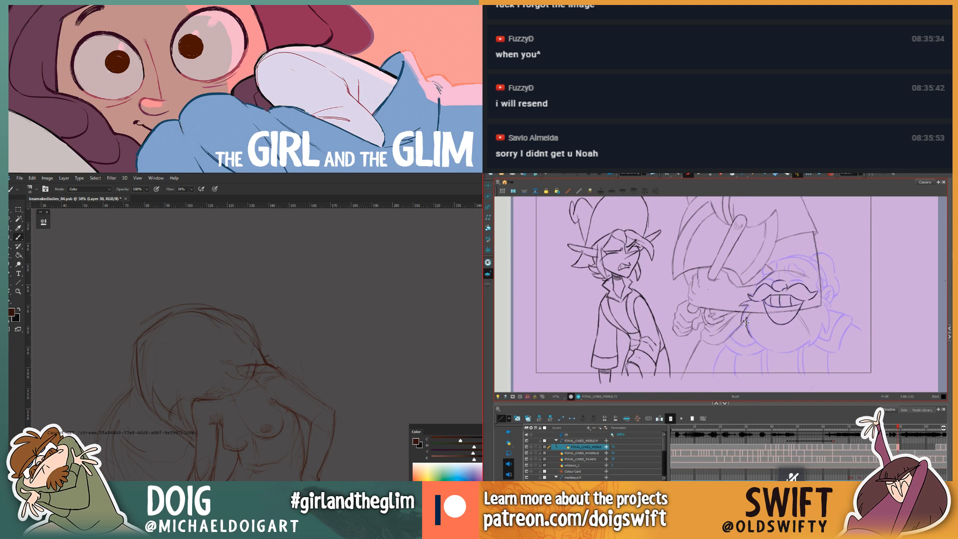
# Step: Trim the lower end of the left beard tuft and ink the beard's left side downward with the Brush
pyautogui.hotkey('alt', 'e')
pyautogui.moveTo(747, 331)
pyautogui.mouseDown()
pyautogui.moveTo(750, 339)
pyautogui.moveTo(749, 328)
pyautogui.mouseUp()
pyautogui.hotkey('alt', 'b')
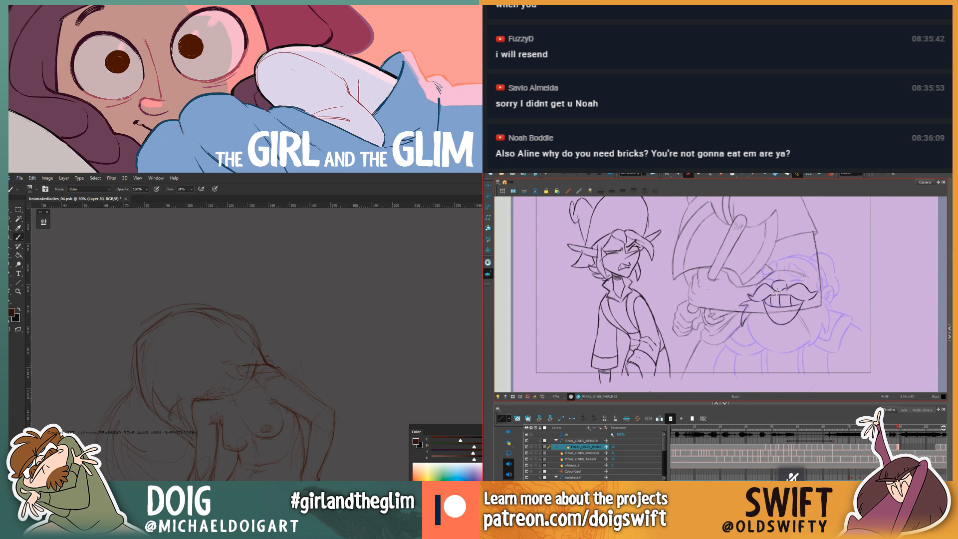
pyautogui.moveTo(777, 293); pyautogui.dragTo(785, 288)
pyautogui.press(',')
pyautogui.press('.')
pyautogui.press(',')
pyautogui.press('.')
pyautogui.press(',')
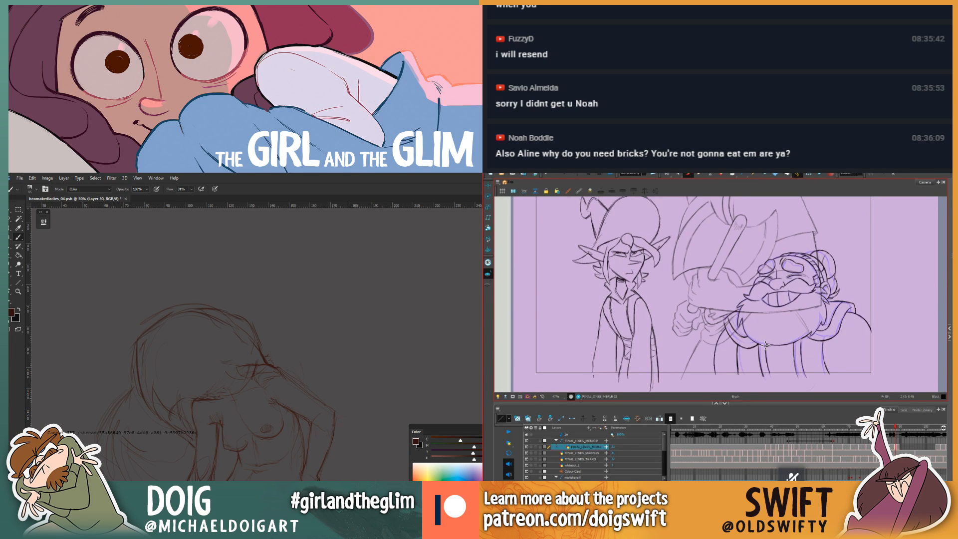
# Step: Erase the overlapping lines where the beard's left tuft meets the side outline, checking against the neighbouring frame
pyautogui.press('.')
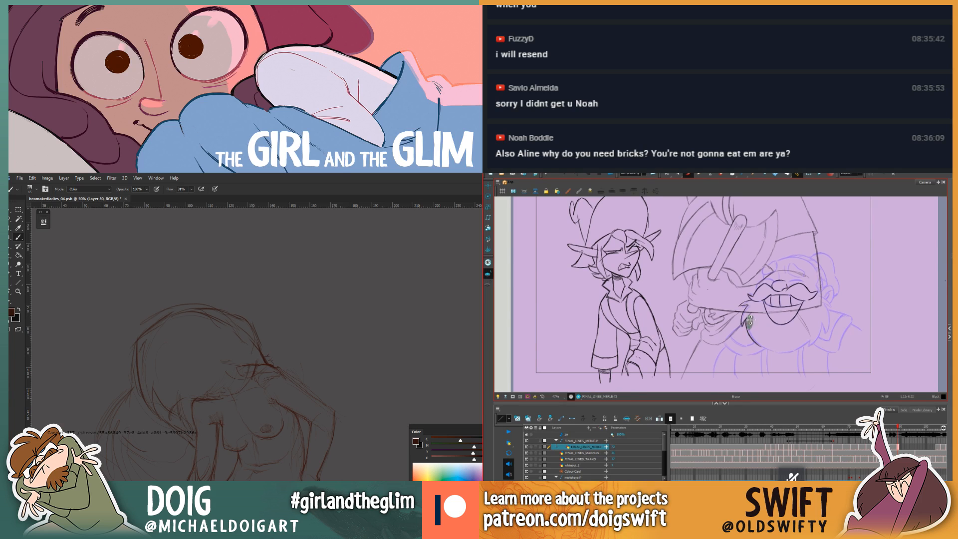
pyautogui.press(',')
pyautogui.press('.')
pyautogui.press(',')
pyautogui.press('.')
pyautogui.press(',')
pyautogui.press('.')
# Step: Ink the beard's lower-left curve with the Brush down to the underside, flipping between frames
pyautogui.hotkey('alt', 'b')
pyautogui.press(',')
pyautogui.press('.')
pyautogui.press(',')
pyautogui.press('.')
pyautogui.press(',')
pyautogui.press('.')
pyautogui.press(',')
pyautogui.press('.')
pyautogui.press(',')
pyautogui.press('.')
# Step: Trim the loose end of the beard's lower-left curve with the Eraser
pyautogui.hotkey('alt', 'e')
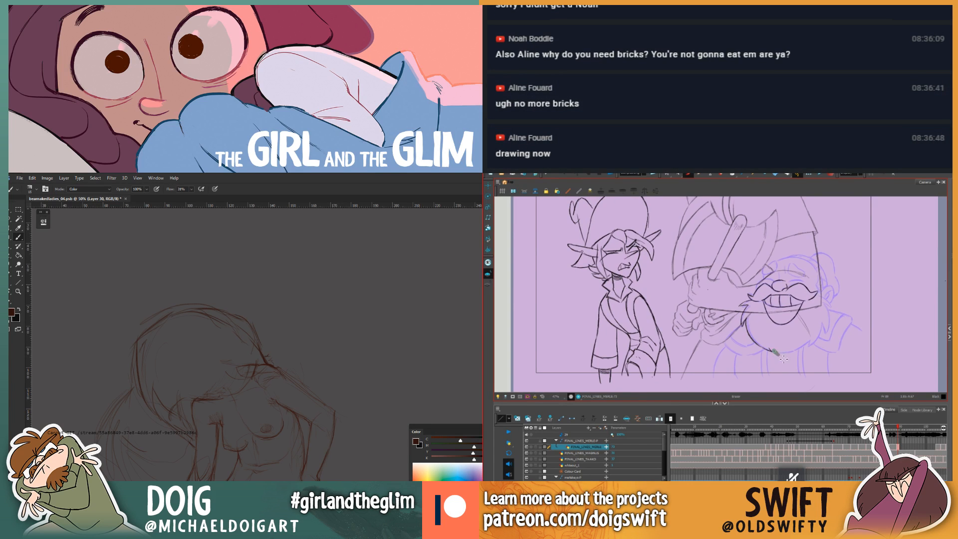
pyautogui.press(',')
pyautogui.press('.')
pyautogui.press(',')
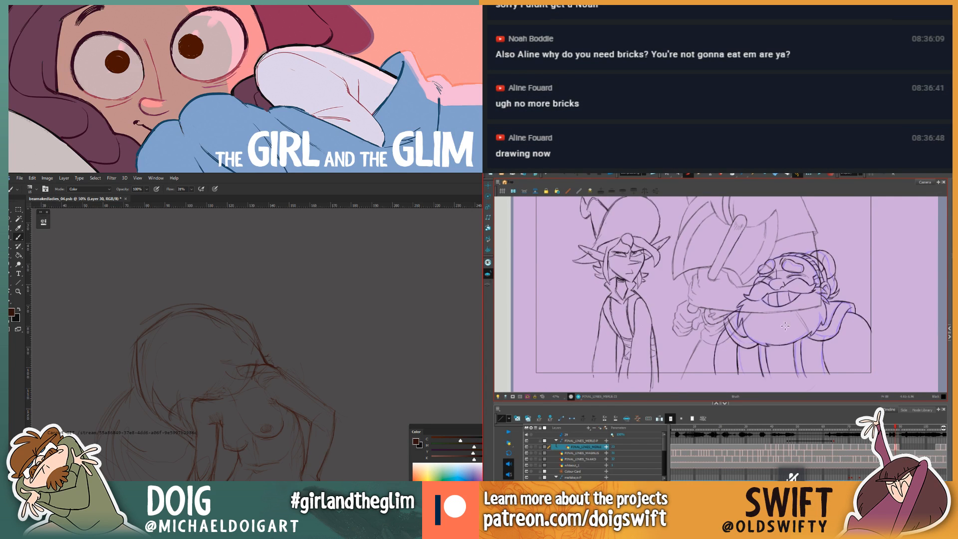
pyautogui.press('.')
# Step: Ink the beard's bottom curve across to its right side with the Brush, comparing it with the neighbouring frame
pyautogui.hotkey('alt', 'b')
pyautogui.press(',')
pyautogui.press('.')
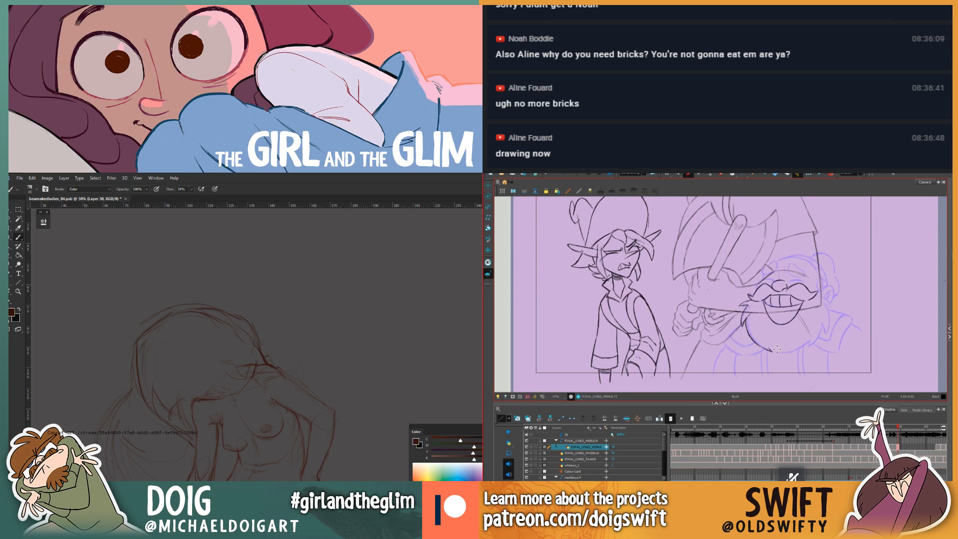
pyautogui.press(',')
pyautogui.press('.')
pyautogui.press(',')
pyautogui.press('.')
pyautogui.press(',')
pyautogui.press('.')
pyautogui.press(',')
pyautogui.press('.')
pyautogui.press(',')
pyautogui.press('.')
pyautogui.press(',')
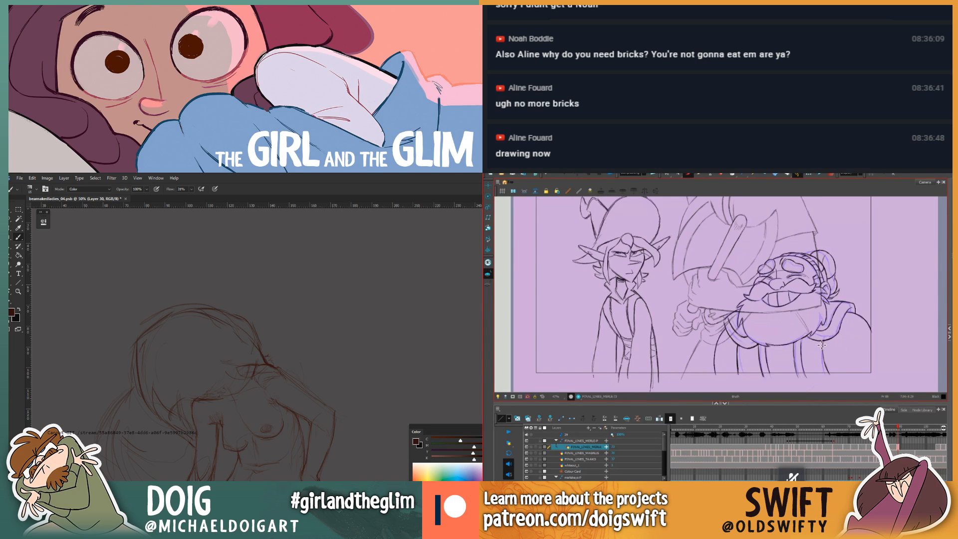
pyautogui.press('.')
pyautogui.press(',')
pyautogui.press('.')
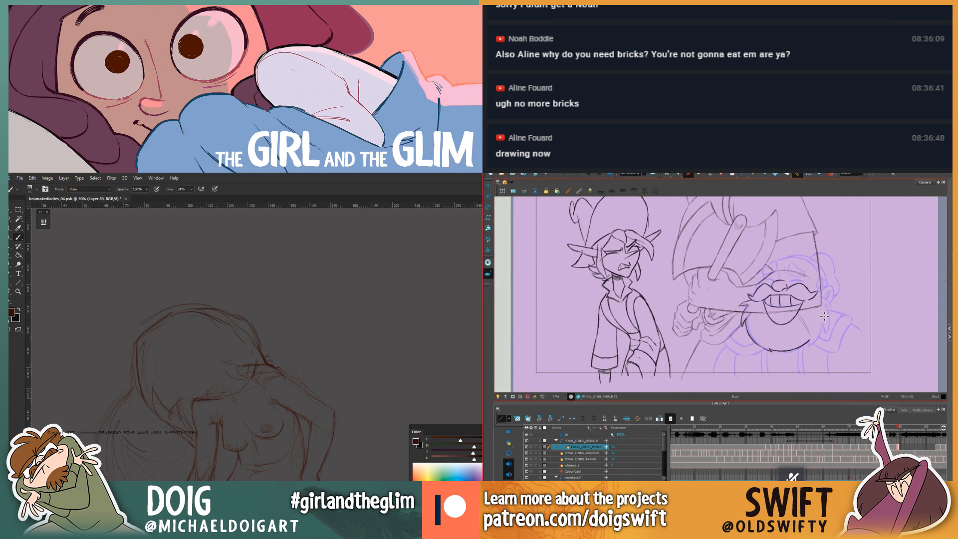
# Step: Adjust the beard's bottom curve with the Select tool and compare its shape with the neighbouring frame
pyautogui.hotkey('alt', 's')
pyautogui.moveTo(764, 329)
pyautogui.mouseDown()
pyautogui.moveTo(756, 364)
pyautogui.moveTo(817, 360)
pyautogui.moveTo(801, 328)
pyautogui.mouseUp()
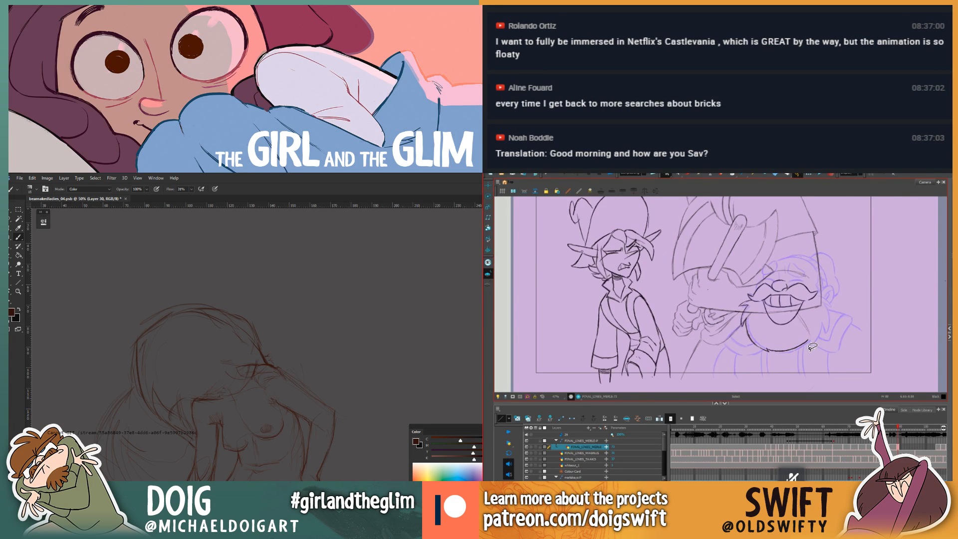
pyautogui.press(',')
pyautogui.press('.')
pyautogui.press(',')
pyautogui.press('.')
pyautogui.press(',')
pyautogui.press('.')
pyautogui.moveTo(757, 342)
pyautogui.mouseDown()
pyautogui.moveTo(748, 342)
pyautogui.moveTo(764, 349)
pyautogui.mouseUp()
pyautogui.moveTo(770, 352); pyautogui.dragTo(768, 346)
pyautogui.click(832, 323)
pyautogui.press('.')
pyautogui.press(',')
pyautogui.press('.')
pyautogui.press(',')
pyautogui.click(750, 332)
pyautogui.press('.')
pyautogui.press(',')
pyautogui.press('.')
pyautogui.press(',')
pyautogui.press('.')
pyautogui.press(',')
pyautogui.press('.')
pyautogui.press(',')
# Step: Return to the Brush and touch up the beard's bottom outline, flipping between the two frames
pyautogui.click(688, 174)
pyautogui.press('.')
pyautogui.press(',')
pyautogui.press('.')
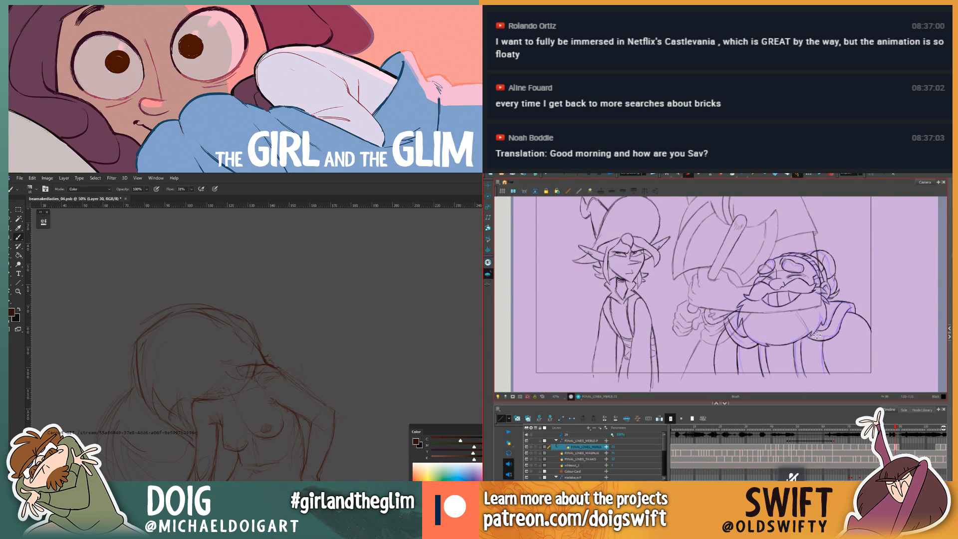
pyautogui.press(',')
pyautogui.press('.')
pyautogui.press(',')
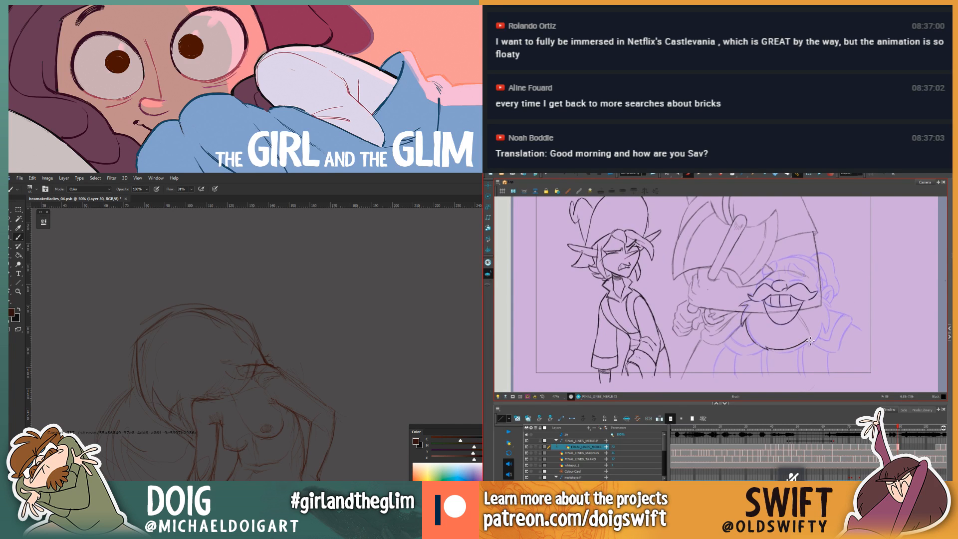
pyautogui.press('.')
pyautogui.press(',')
pyautogui.press('.')
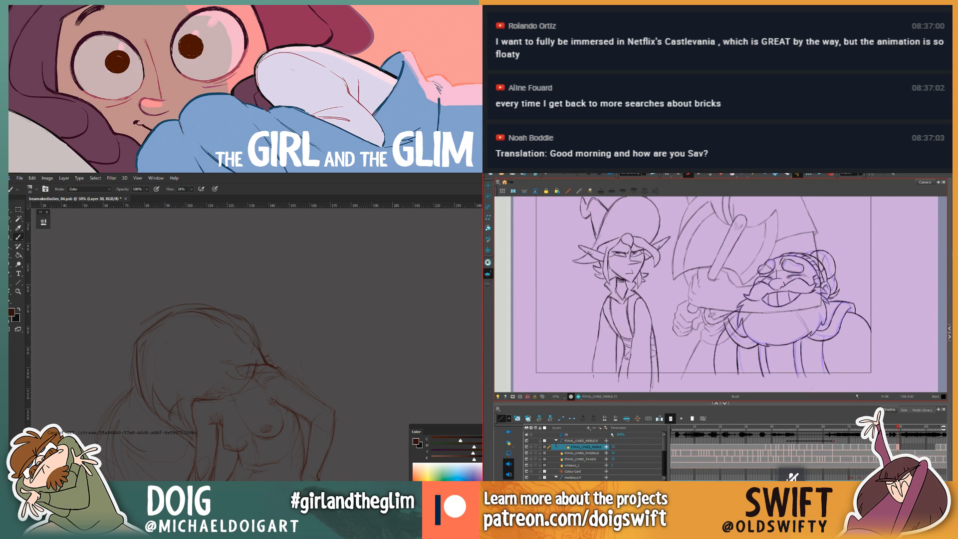
pyautogui.press(',')
# Step: Erase excess line along the lower-right part of the beard's outline
pyautogui.hotkey('alt', 'e')
pyautogui.moveTo(786, 347); pyautogui.dragTo(806, 340)
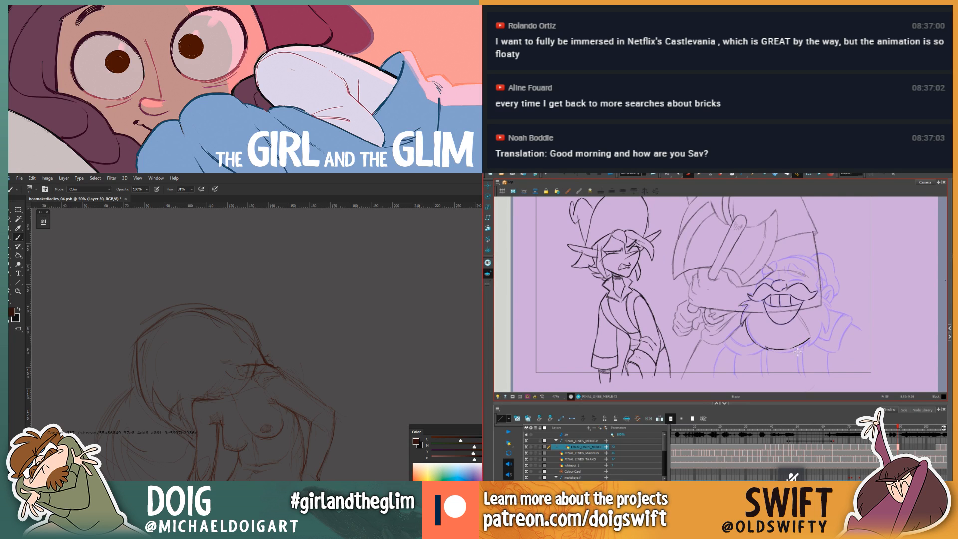
pyautogui.moveTo(806, 348); pyautogui.dragTo(794, 352)
# Step: Redraw the lower-right end of the beard's outline with the Brush, checking it against the neighbouring frames
pyautogui.hotkey('alt', 'b')
pyautogui.press(',')
pyautogui.press('.')
pyautogui.press(',')
pyautogui.press('.')
pyautogui.press('.')
pyautogui.press('.')
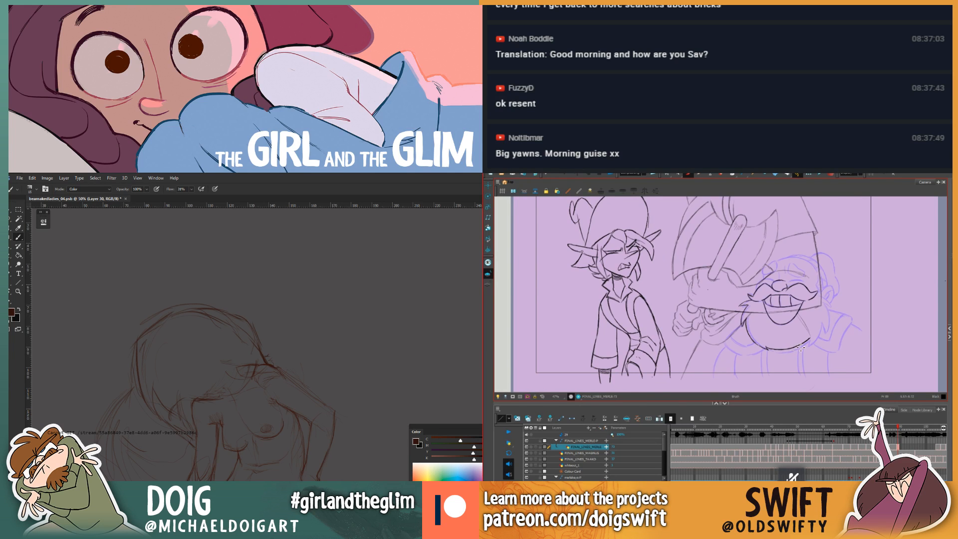
pyautogui.press(',')
pyautogui.press('.')
pyautogui.press(',')
pyautogui.press('.')
pyautogui.press(',')
pyautogui.press('.')
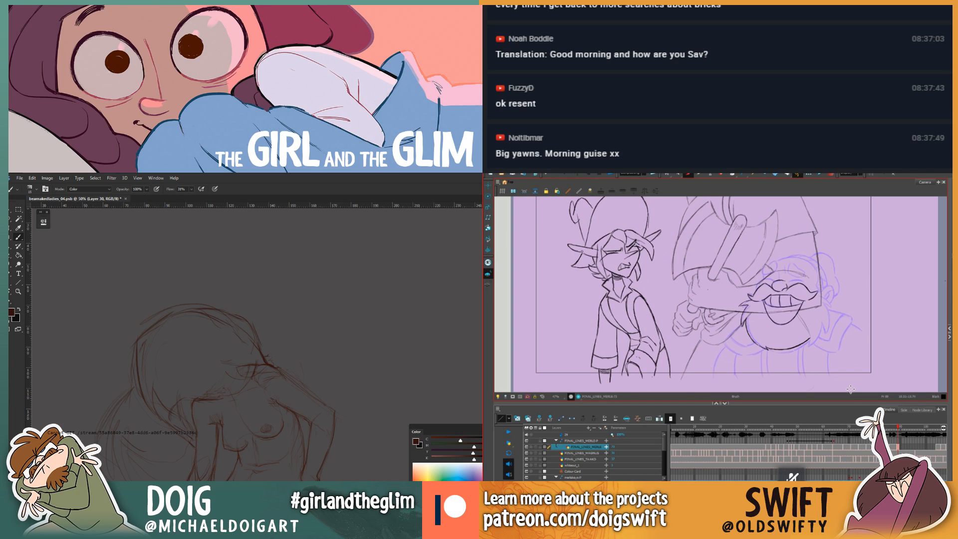
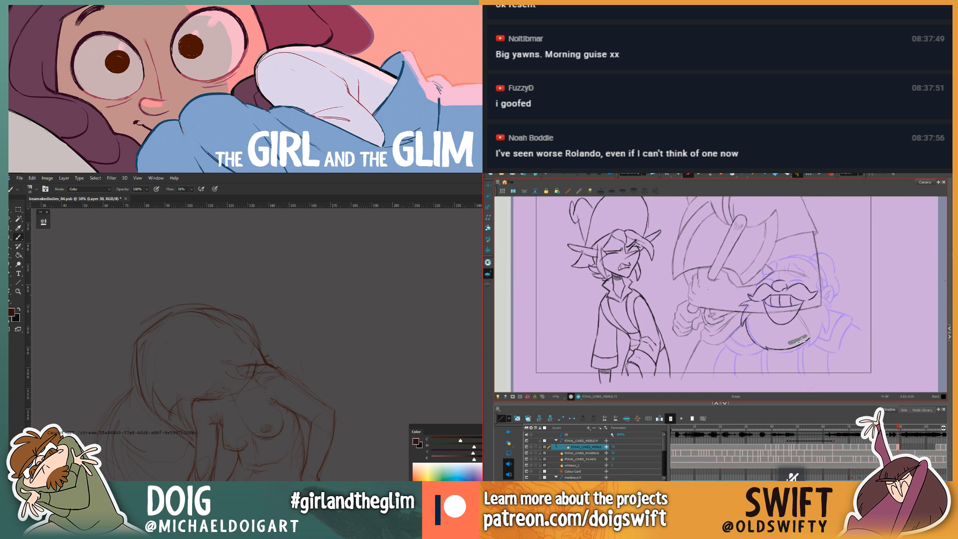
# Step: Clean up the end of the beard's bottom curve and ink pointed hair tufts up its right side
pyautogui.moveTo(801, 340); pyautogui.dragTo(811, 337)
pyautogui.press('.')
pyautogui.hotkey('alt', 'b')
pyautogui.press('.')
pyautogui.press('.')
pyautogui.press('.')
pyautogui.moveTo(810, 343); pyautogui.dragTo(823, 329)
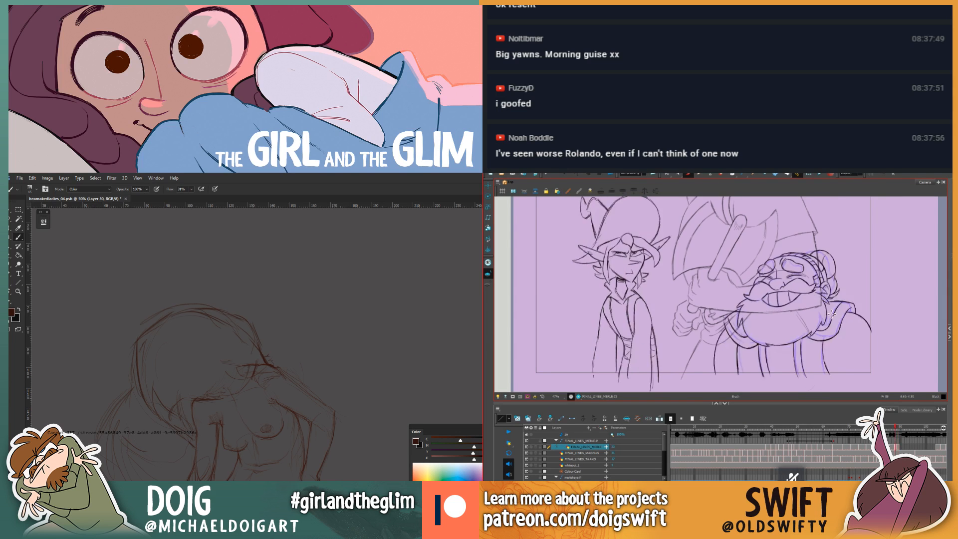
pyautogui.press('.')
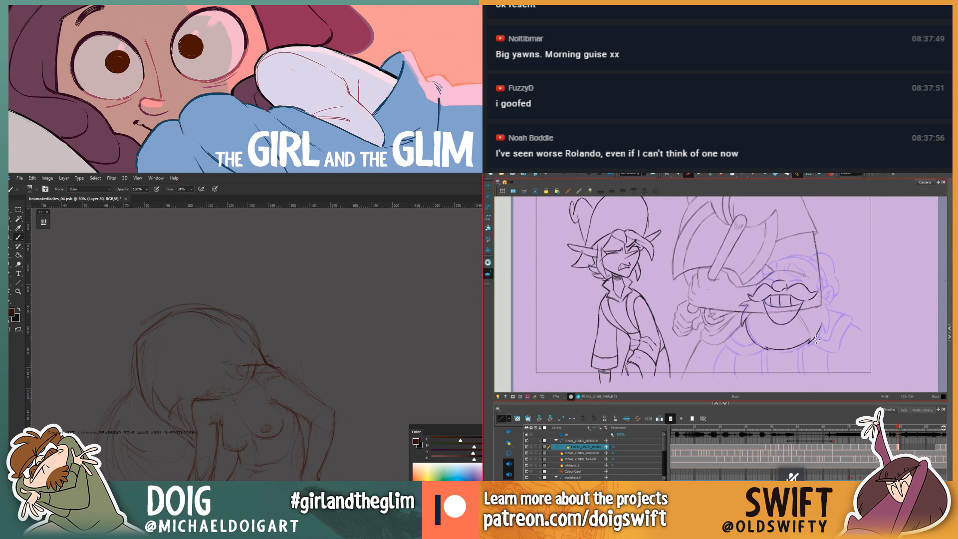
pyautogui.moveTo(822, 326); pyautogui.dragTo(818, 339)
pyautogui.press('.')
pyautogui.press('.')
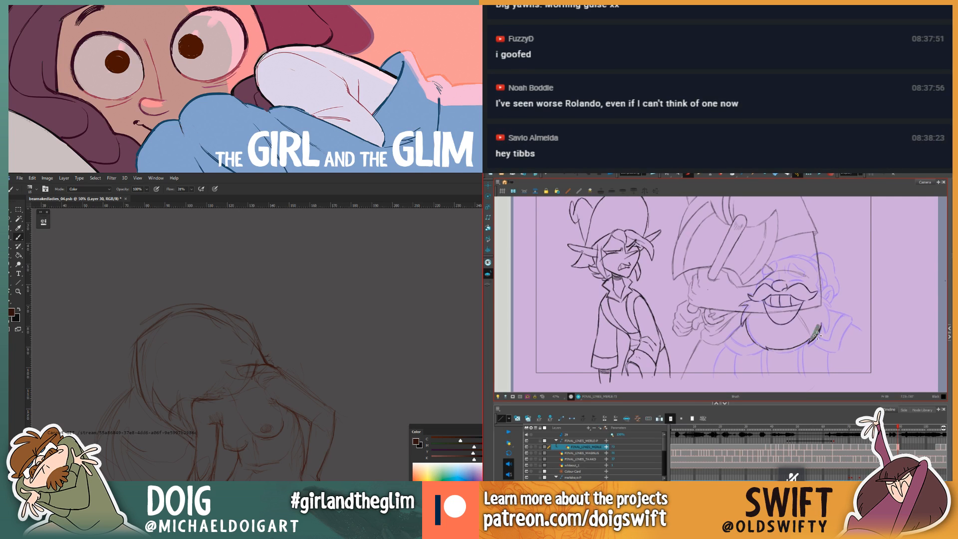
# Step: Trim the overlapping strokes of the beard's right tufts with the Eraser and compare the frames
pyautogui.hotkey('alt', 'e')
pyautogui.press('.')
pyautogui.hotkey('alt', 'e')
pyautogui.moveTo(812, 347); pyautogui.dragTo(807, 346)
pyautogui.press('.')
pyautogui.press('.')
pyautogui.hotkey('alt', 'b')
# Step: Enlarge the Eraser in Photoshop and erase the hair strands beside the standing figure's shoulder on Layer 30
pyautogui.press('[')
pyautogui.press('[')
pyautogui.moveTo(225, 409)
pyautogui.mouseDown()
pyautogui.moveTo(243, 344)
pyautogui.moveTo(245, 359)
pyautogui.moveTo(229, 366)
pyautogui.moveTo(223, 339)
pyautogui.mouseUp()
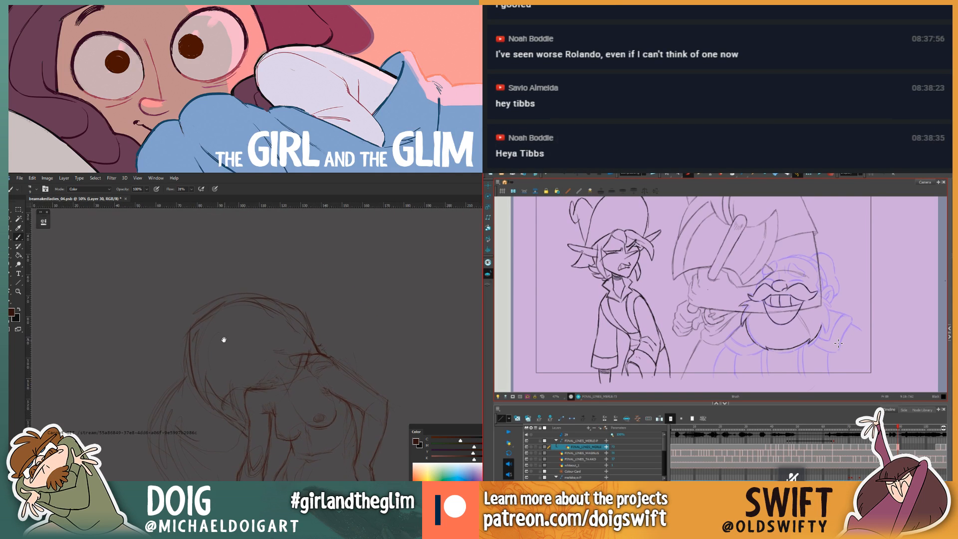
pyautogui.press('e')
pyautogui.press('.')
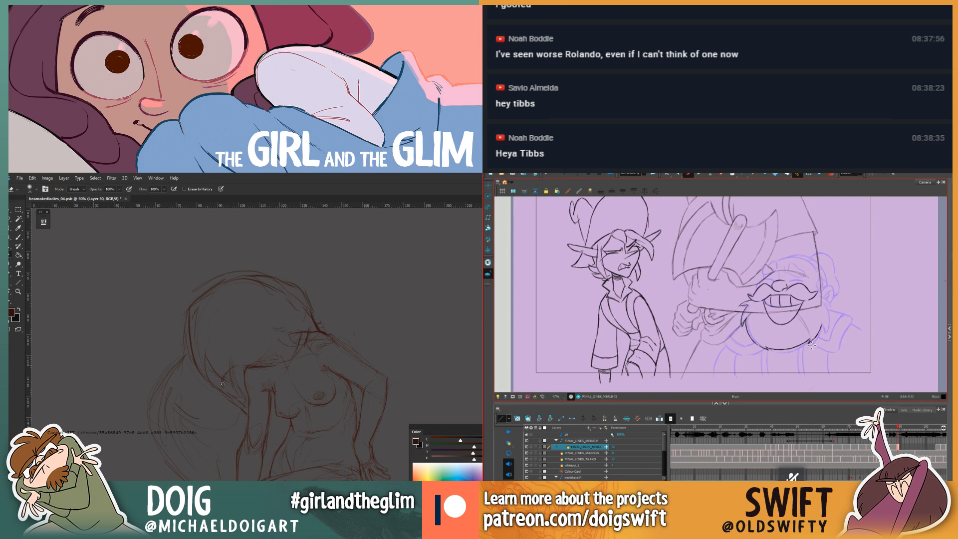
pyautogui.moveTo(811, 345); pyautogui.dragTo(812, 339)
pyautogui.press(']')
pyautogui.press(']')
pyautogui.press(']')
pyautogui.press(']')
pyautogui.press(']')
pyautogui.press(']')
pyautogui.press(']')
pyautogui.press(']')
pyautogui.moveTo(227, 375); pyautogui.dragTo(238, 411)
# Step: Extend the tufted outline along the beard's right edge in Harmony, checking it against the neighbouring frames
pyautogui.press('.')
pyautogui.press('b')
pyautogui.press('.')
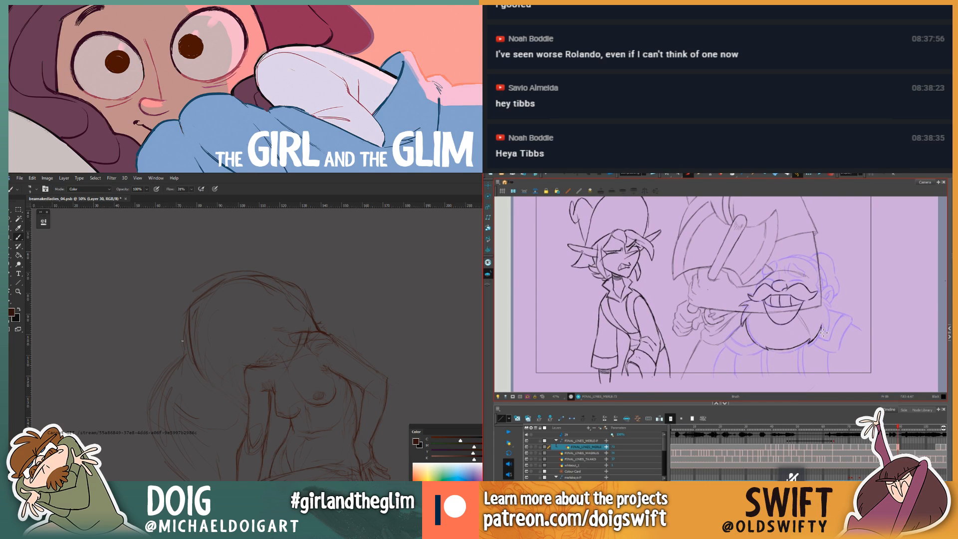
pyautogui.press('.')
pyautogui.press('.')
pyautogui.press('.')
# Step: Enlarge the Eraser in Photoshop and erase the sketched strands inside the standing figure's hair on Layer 30
pyautogui.press('e')
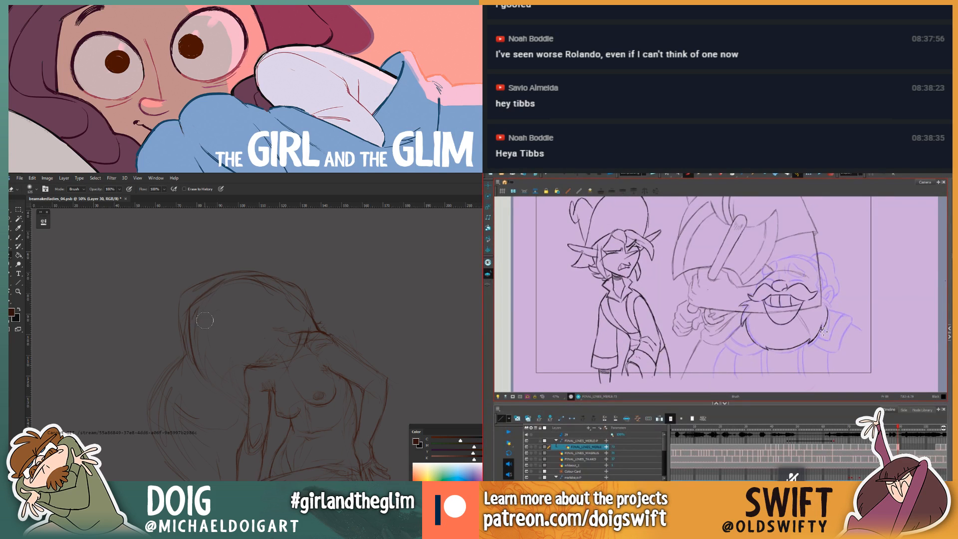
pyautogui.press('.')
pyautogui.press(']')
pyautogui.press(']')
pyautogui.press('.')
pyautogui.moveTo(205, 320); pyautogui.dragTo(205, 367)
pyautogui.press('.')
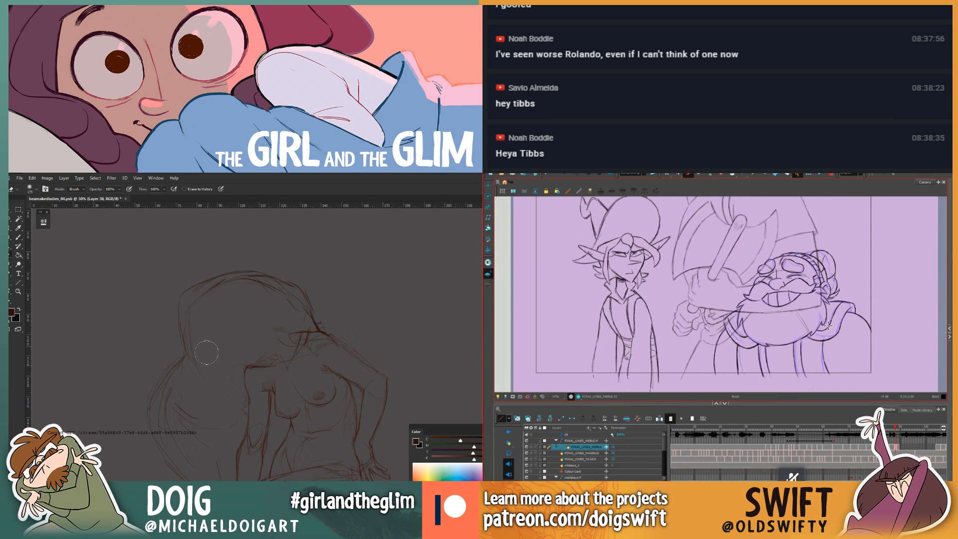
# Step: Sketch light inner hair strands and face construction lines on the standing figure's head with the Photoshop Brush
pyautogui.press('.')
pyautogui.press('b')
pyautogui.press('.')
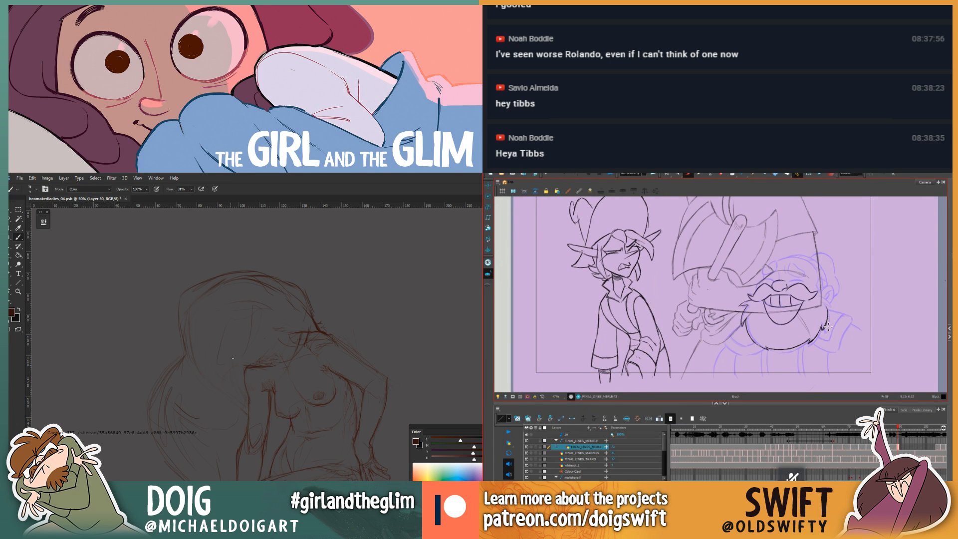
pyautogui.press('.')
pyautogui.press('.')
pyautogui.hotkey('alt', 'e')
pyautogui.moveTo(258, 308); pyautogui.dragTo(271, 323)
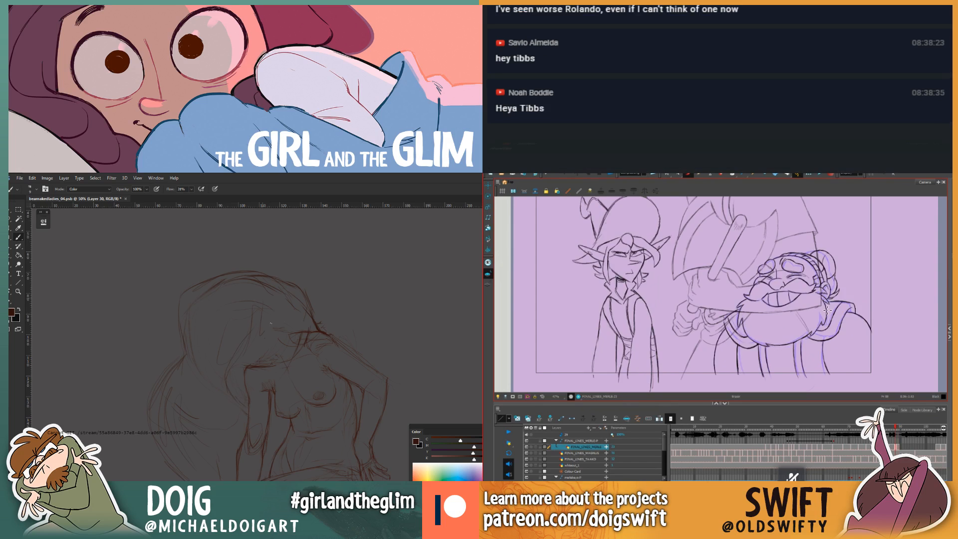
# Step: Trim and redraw the upper tufts on the beard's right edge in Harmony, checking the neighbouring frames
pyautogui.press('.')
pyautogui.hotkey('alt', 'b')
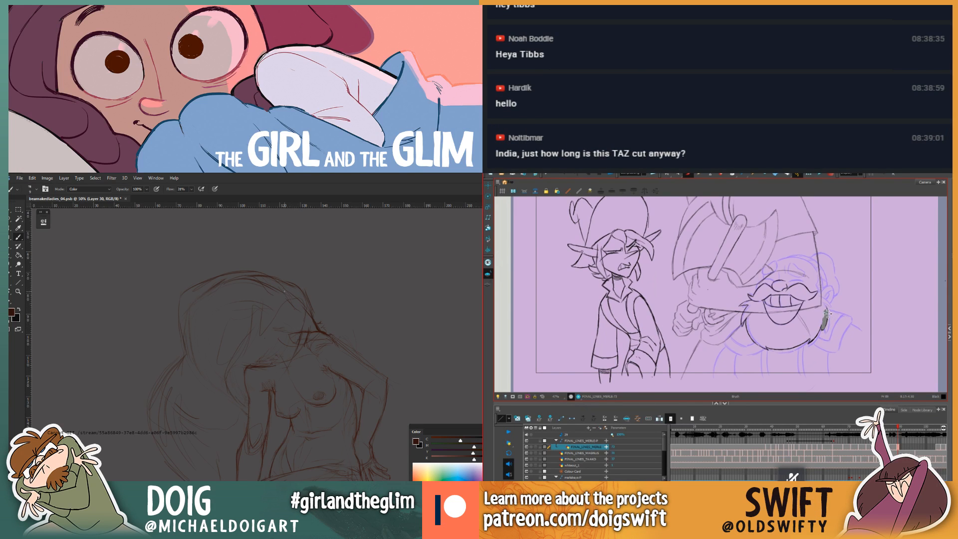
pyautogui.hotkey('alt', 'b')
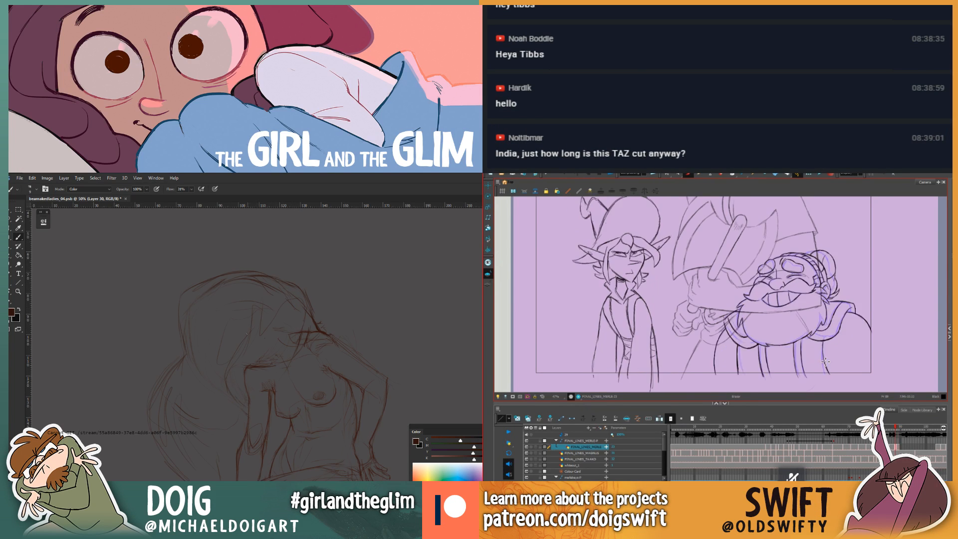
pyautogui.press('.')
pyautogui.press('.')
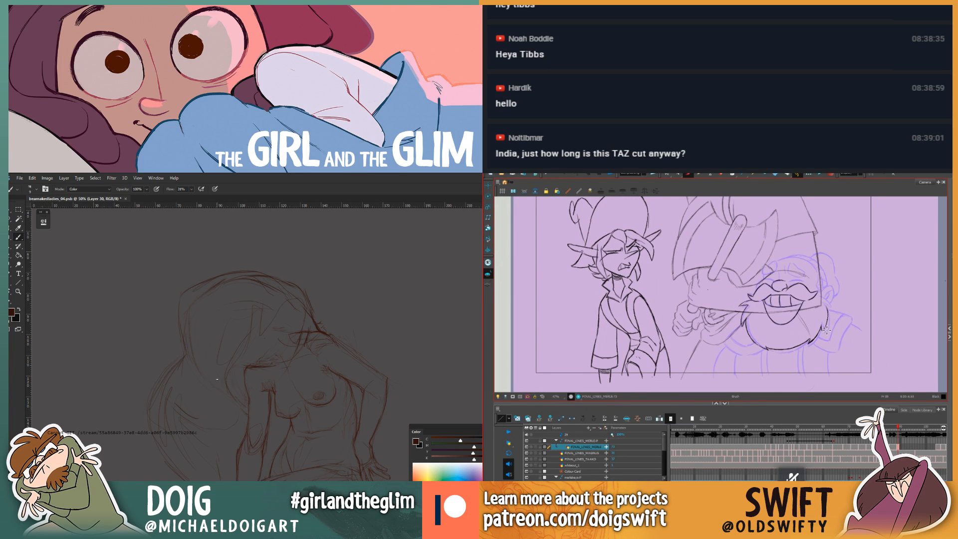
pyautogui.press('.')
pyautogui.press('.')
# Step: Ink the beard's right edge up toward the ear with the Brush, flipping between neighbouring frames
pyautogui.press(',')
pyautogui.press('.')
pyautogui.press(',')
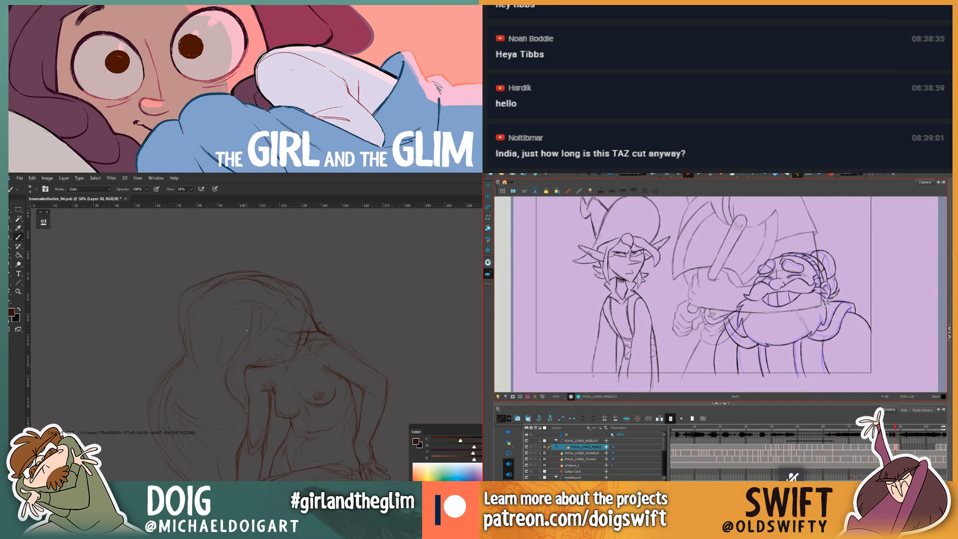
pyautogui.press('.')
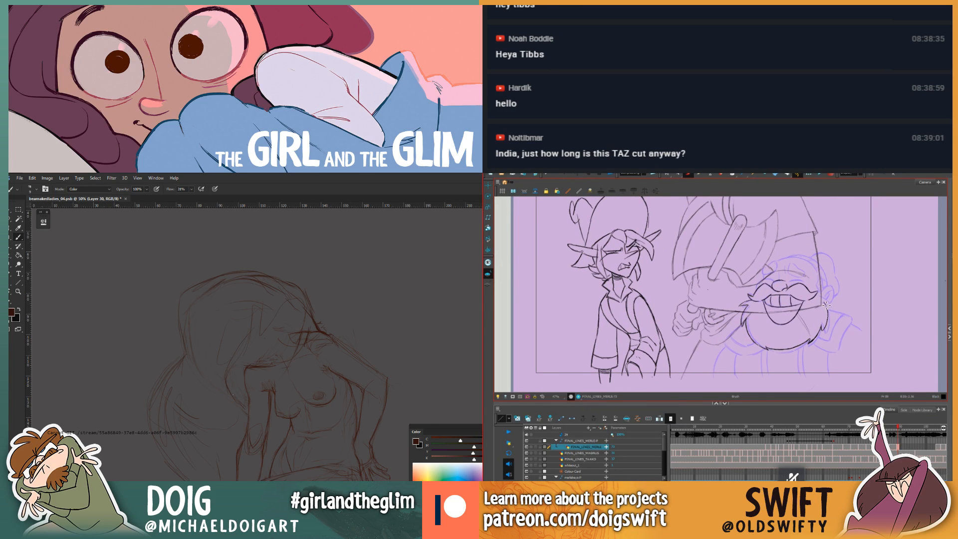
pyautogui.press(',')
pyautogui.press('.')
pyautogui.press(',')
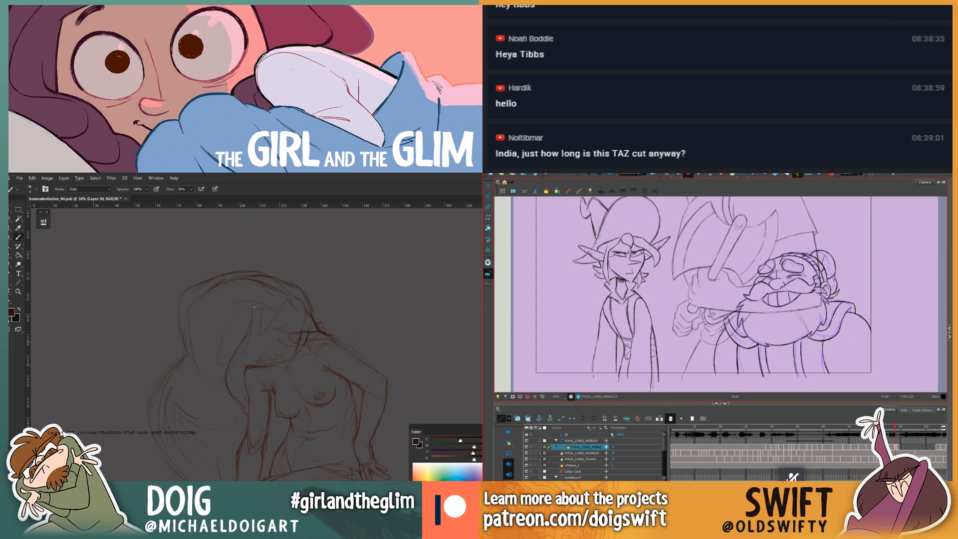
pyautogui.press('.')
pyautogui.press(',')
pyautogui.press('.')
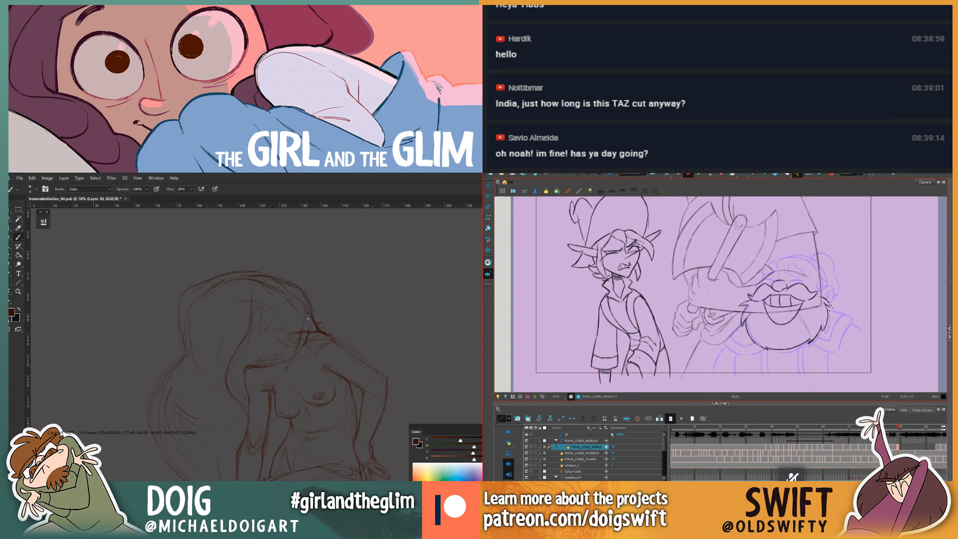
# Step: Finish the pointed tufts just below the bearded character's ear while comparing the neighbouring frames
pyautogui.press(',')
pyautogui.press('.')
pyautogui.press(',')
pyautogui.press('.')
pyautogui.press(',')
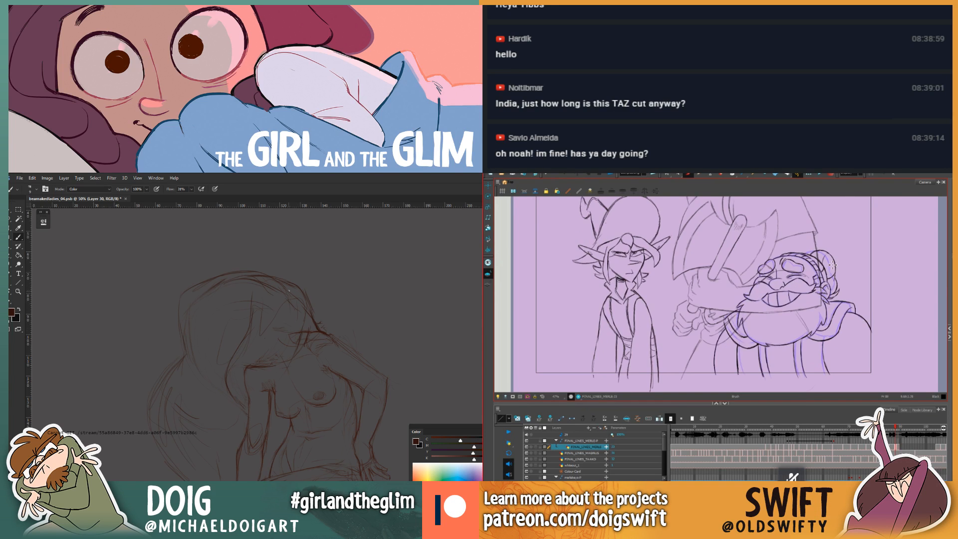
pyautogui.press('.')
pyautogui.press(',')
pyautogui.press('.')
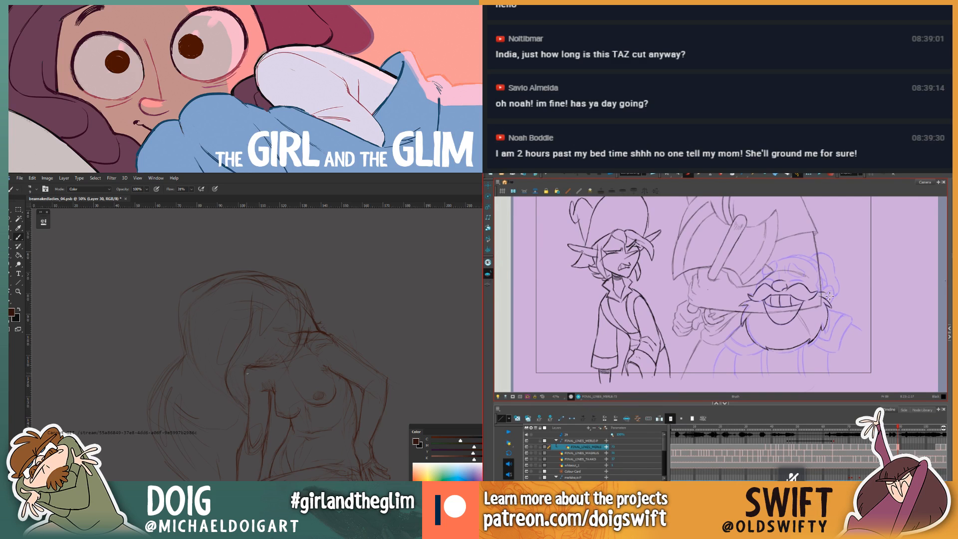
# Step: Compare the neighbouring frames to examine the placement of the bearded character's ear
pyautogui.press(',')
pyautogui.press('.')
pyautogui.press(',')
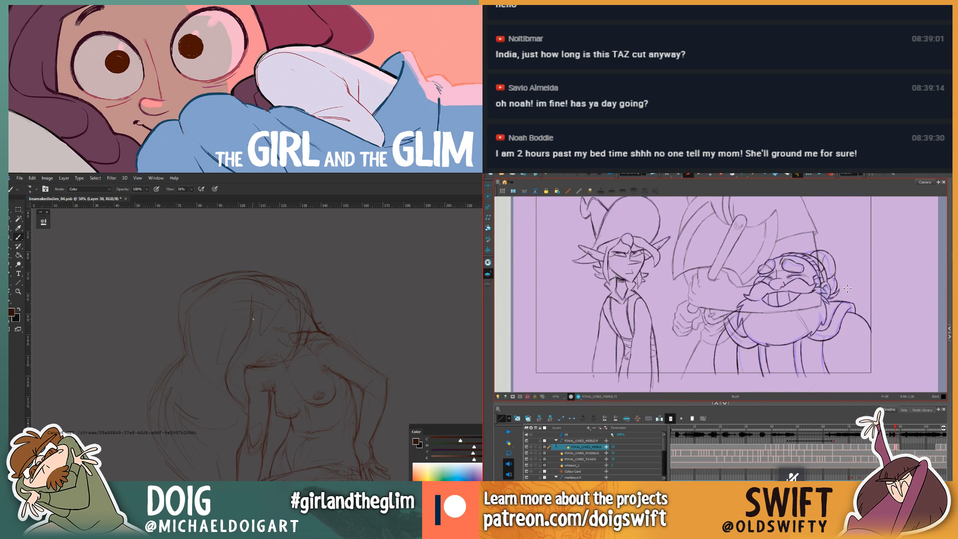
pyautogui.press('.')
pyautogui.press(',')
pyautogui.press('.')
pyautogui.press(',')
pyautogui.press('.')
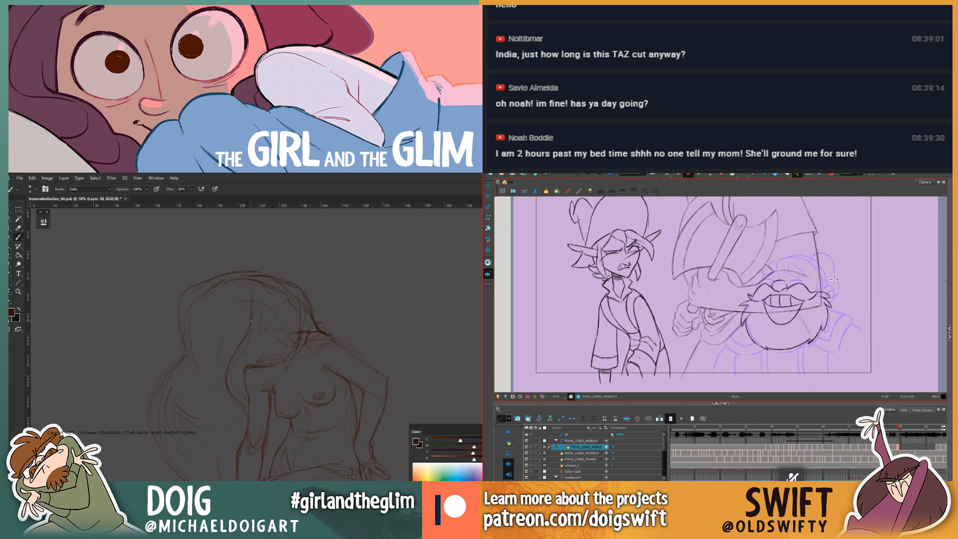
# Step: Ink the bearded character's ear beside the top of the beard, checking it against the neighbouring frames
pyautogui.press(',')
pyautogui.press('.')
pyautogui.press(',')
pyautogui.press('.')
pyautogui.press(',')
pyautogui.press('.')
pyautogui.press(',')
pyautogui.press('.')
pyautogui.press(',')
pyautogui.press('.')
# Step: Sketch a small hair tuft on top of the standing figure's head in Photoshop and compare the Harmony frames
pyautogui.moveTo(219, 273); pyautogui.dragTo(232, 260)
pyautogui.press(',')
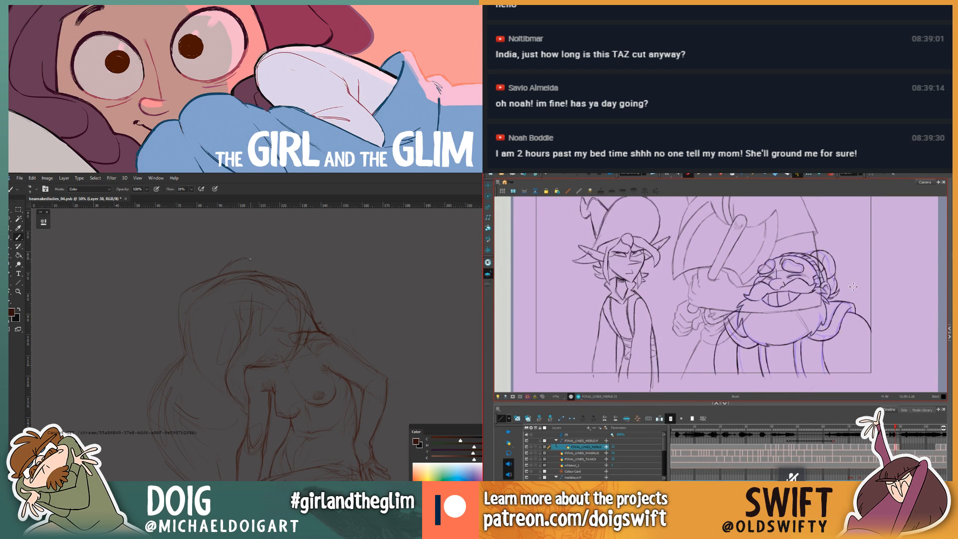
pyautogui.press('.')
pyautogui.press(',')
pyautogui.press('.')
# Step: Select the strokes of the bearded character's ear in Harmony and check them against the neighbouring frame
pyautogui.hotkey('alt', 's')
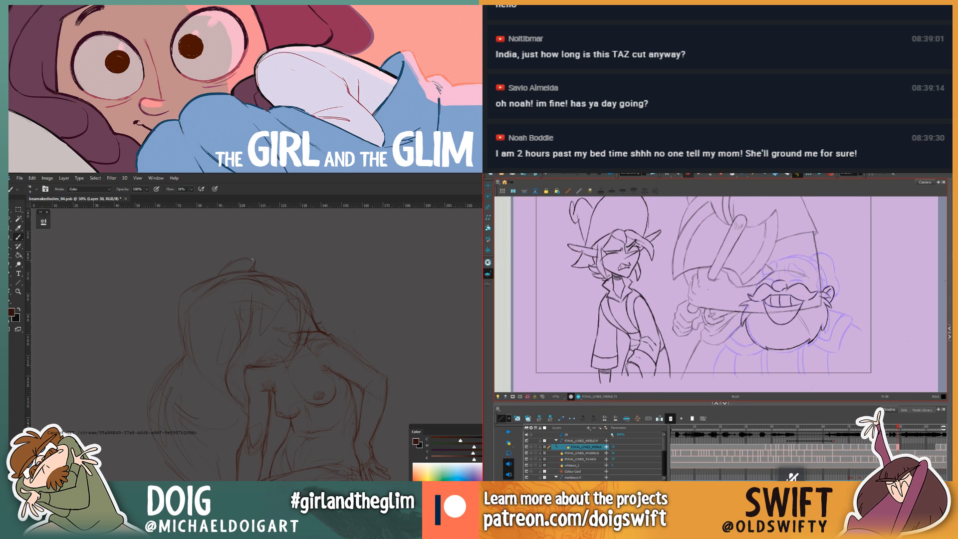
pyautogui.moveTo(834, 298); pyautogui.dragTo(834, 283)
pyautogui.press(',')
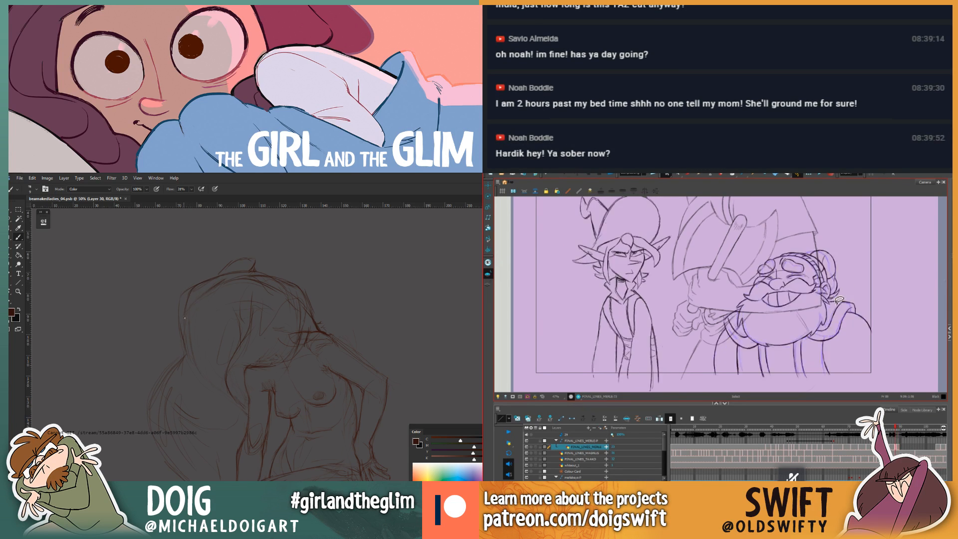
pyautogui.press('.')
pyautogui.moveTo(834, 301)
pyautogui.mouseDown()
pyautogui.moveTo(824, 290)
pyautogui.moveTo(841, 284)
pyautogui.mouseUp()
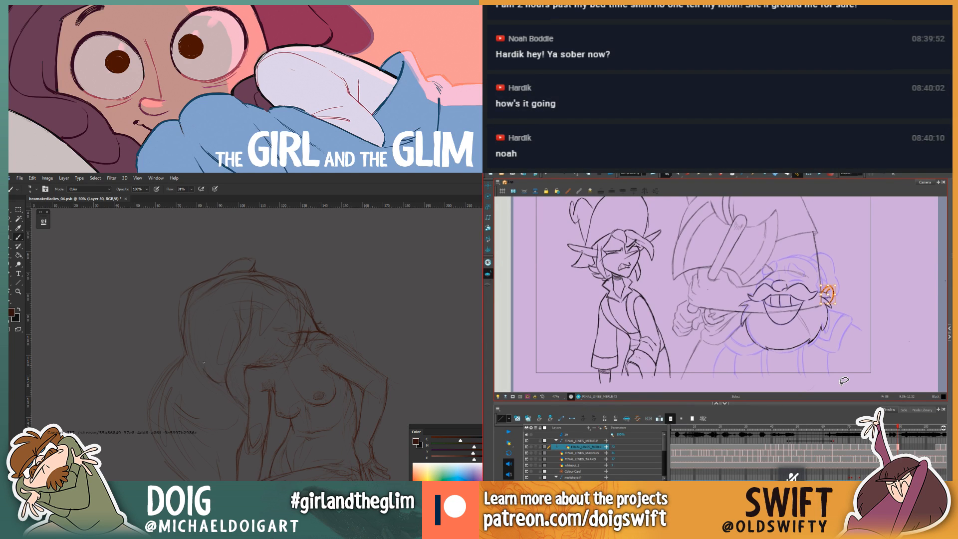
# Step: Return to the Brush in Harmony and sketch a small rounded shape low in the standing figure's hair in Photoshop
pyautogui.press('.')
pyautogui.hotkey('alt', 'b')
pyautogui.press('.')
pyautogui.press('.')
pyautogui.press('.')
pyautogui.hotkey('ctrl', '-')
pyautogui.press('.')
pyautogui.moveTo(322, 332)
pyautogui.mouseDown()
pyautogui.moveTo(259, 302)
pyautogui.moveTo(223, 355)
pyautogui.moveTo(234, 359)
pyautogui.mouseUp()
pyautogui.press('.')
pyautogui.press('.')
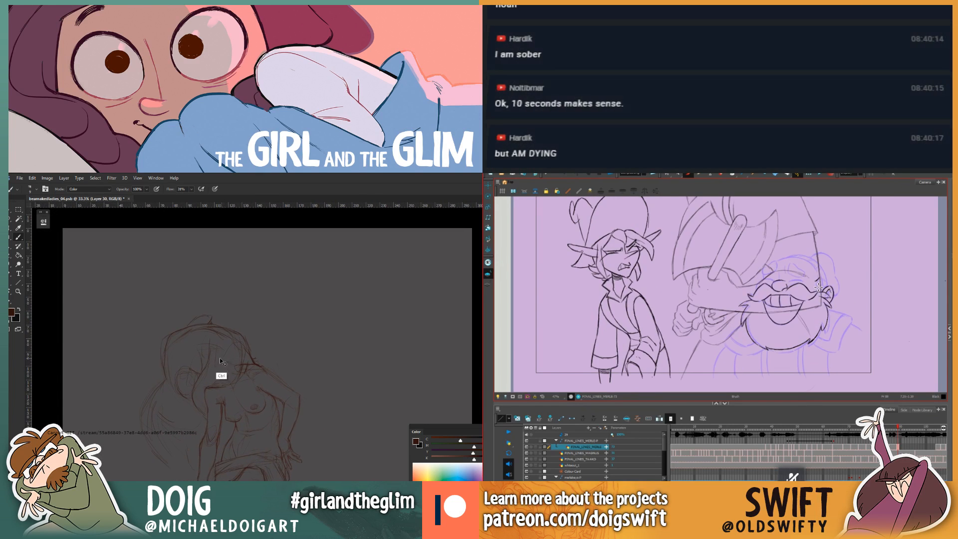
# Step: Refine the rounded shape and surrounding head lines of the standing figure in Photoshop, checking the overall sketch
pyautogui.hotkey('ctrl', '+')
pyautogui.hotkey('ctrl', '+')
pyautogui.press('.')
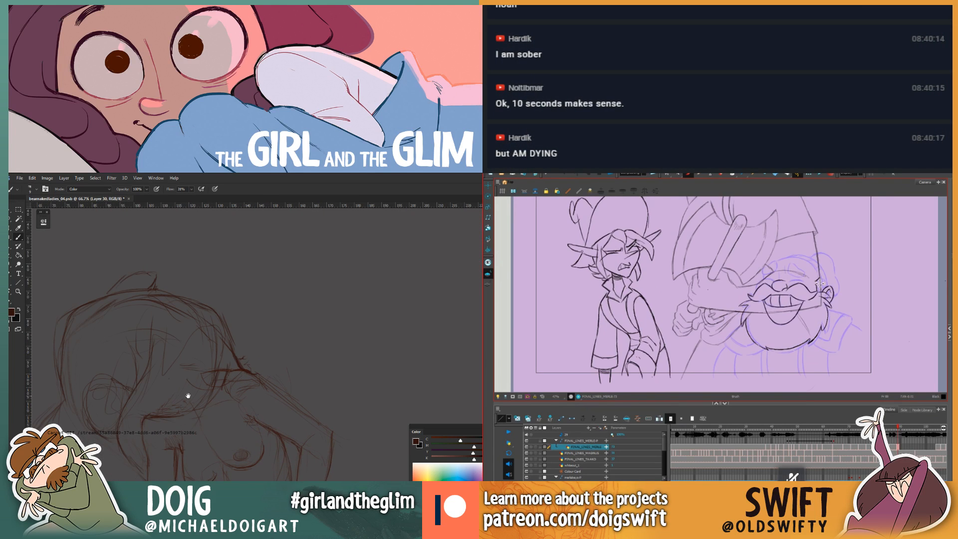
pyautogui.moveTo(189, 394)
pyautogui.mouseDown()
pyautogui.moveTo(218, 363)
pyautogui.moveTo(207, 391)
pyautogui.mouseUp()
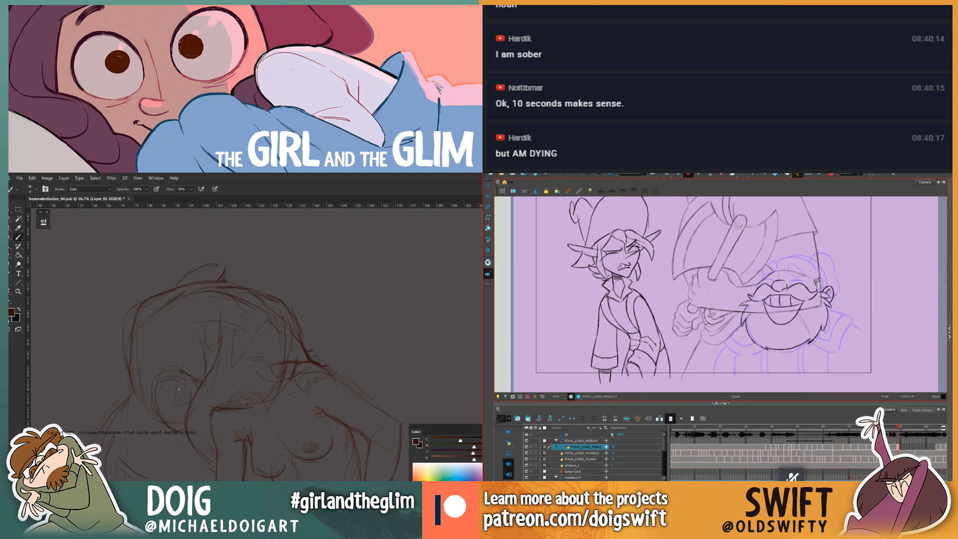
pyautogui.hotkey('ctrl', '-')
pyautogui.press('.')
pyautogui.press('.')
pyautogui.press('.')
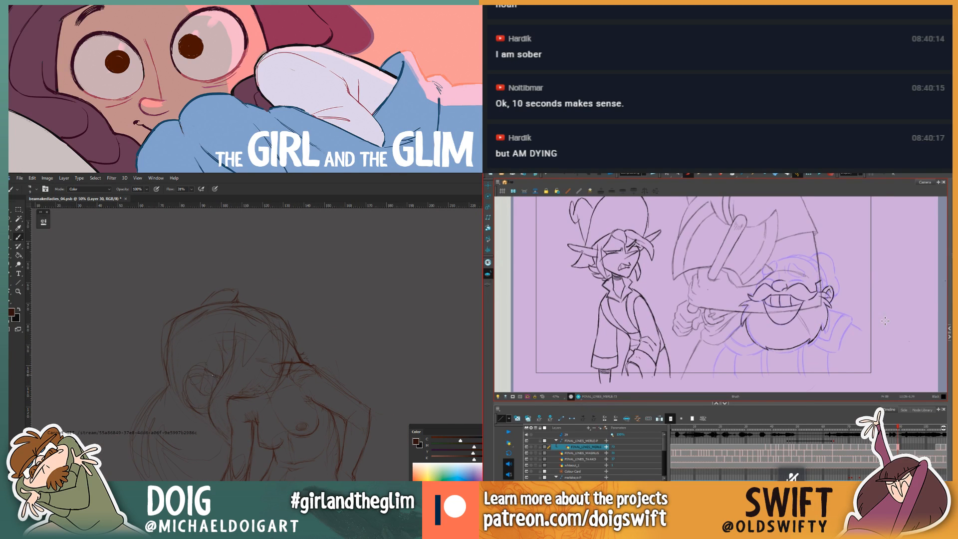
# Step: Ink a short stroke at the bearded character's temple above the ear and compare the frames
pyautogui.hotkey('alt', 'b')
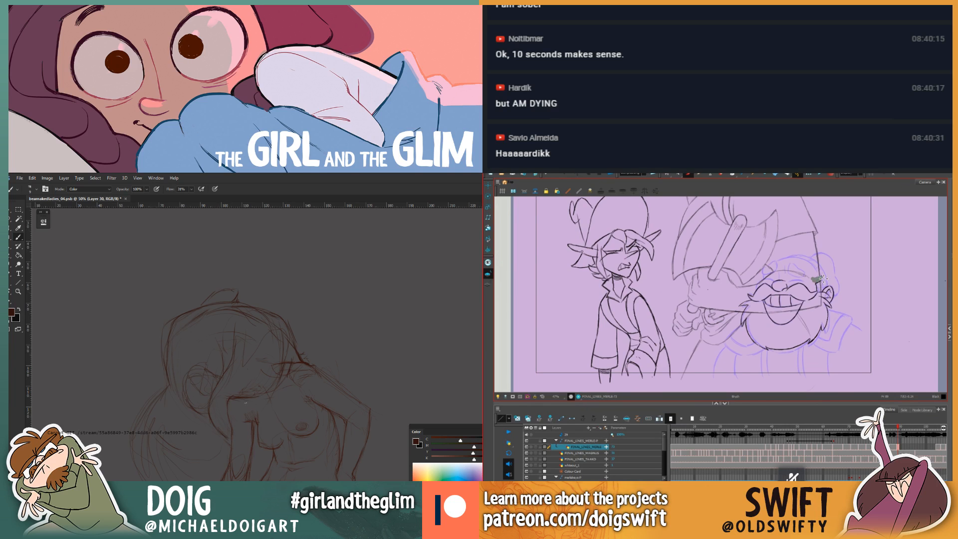
pyautogui.hotkey('alt', 'b')
pyautogui.hotkey('alt', 'b')
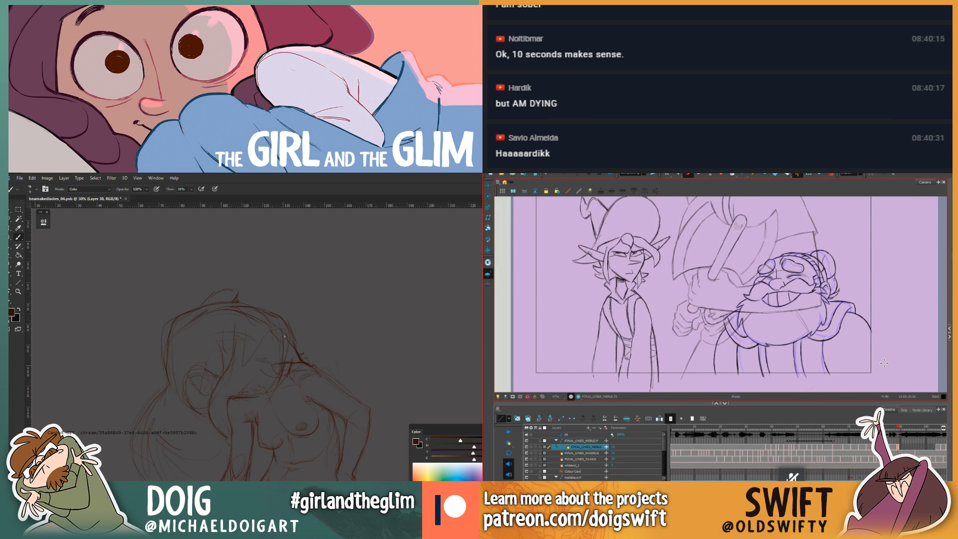
pyautogui.press('.')
pyautogui.press('.')
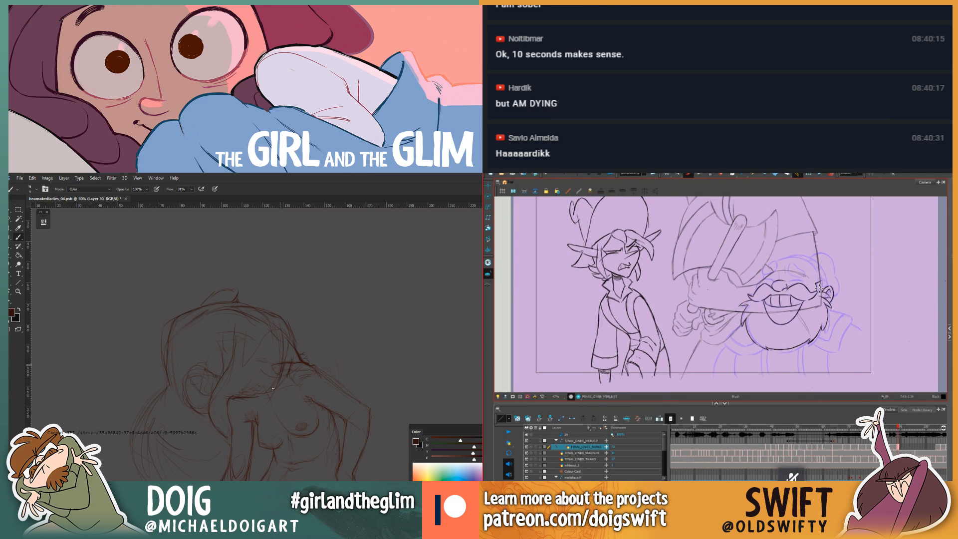
# Step: Add the inner detail line to the bearded character's ear and compare it with the neighbouring frame
pyautogui.press('.')
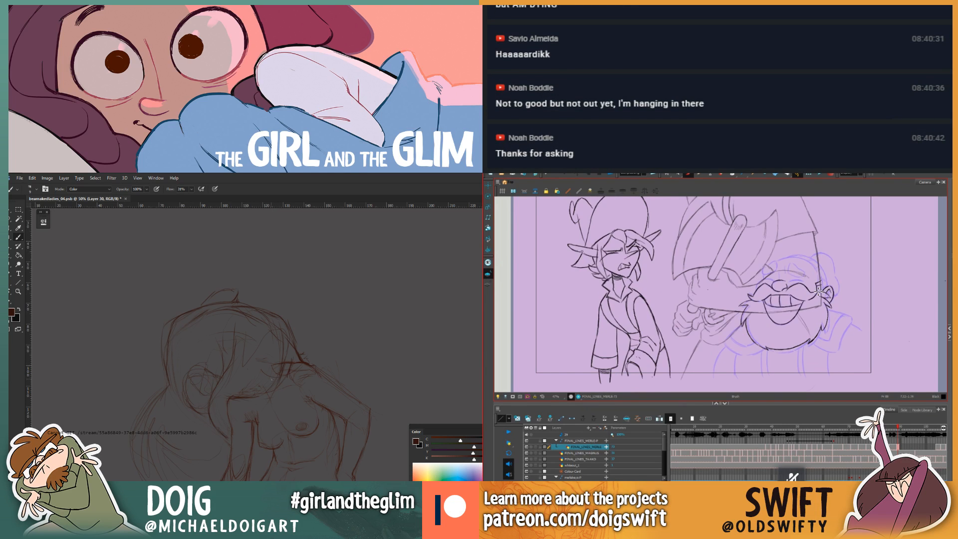
pyautogui.press('.')
pyautogui.moveTo(829, 297); pyautogui.dragTo(828, 288)
pyautogui.press('.')
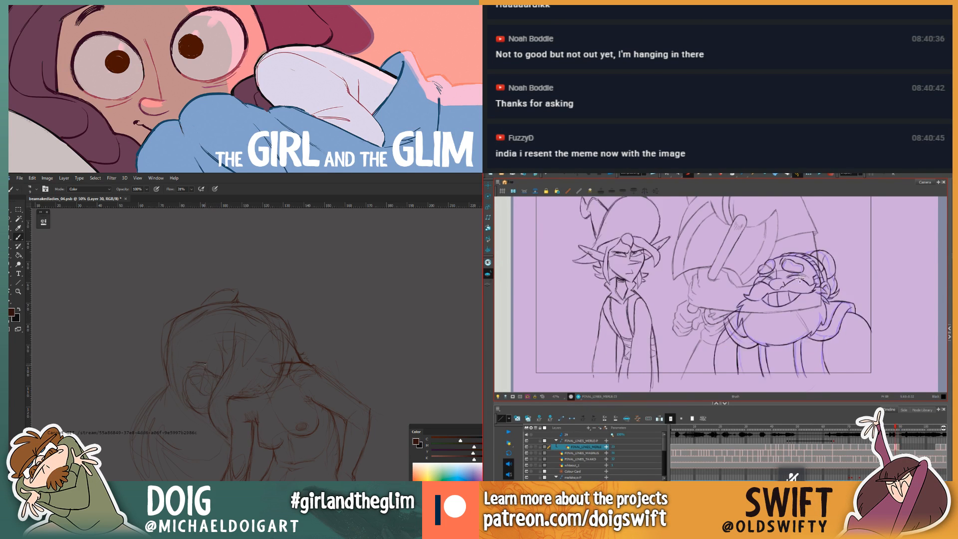
pyautogui.press('.')
pyautogui.press('.')
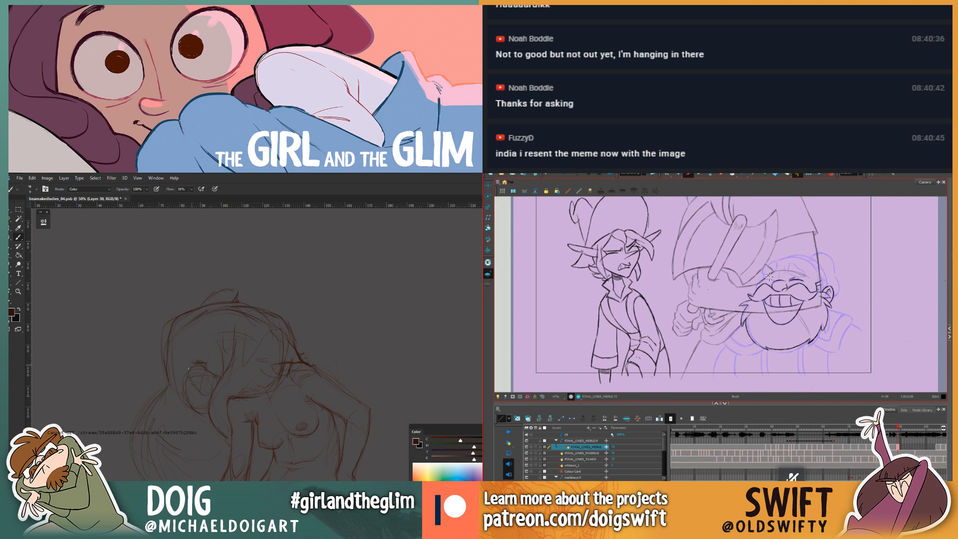
# Step: Ink the left side of the bearded character's face above the moustache, checking the neighbouring frame
pyautogui.press('.')
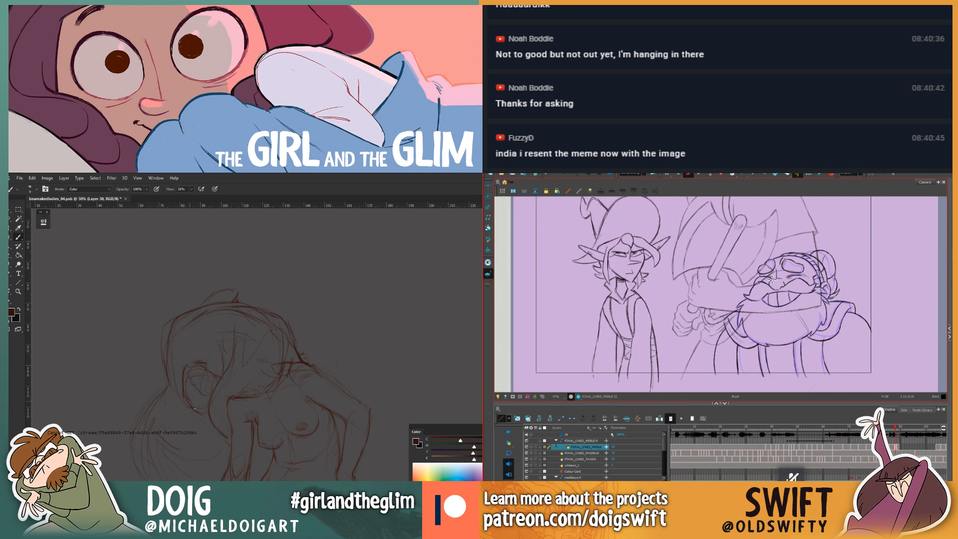
pyautogui.press('.')
pyautogui.press('.')
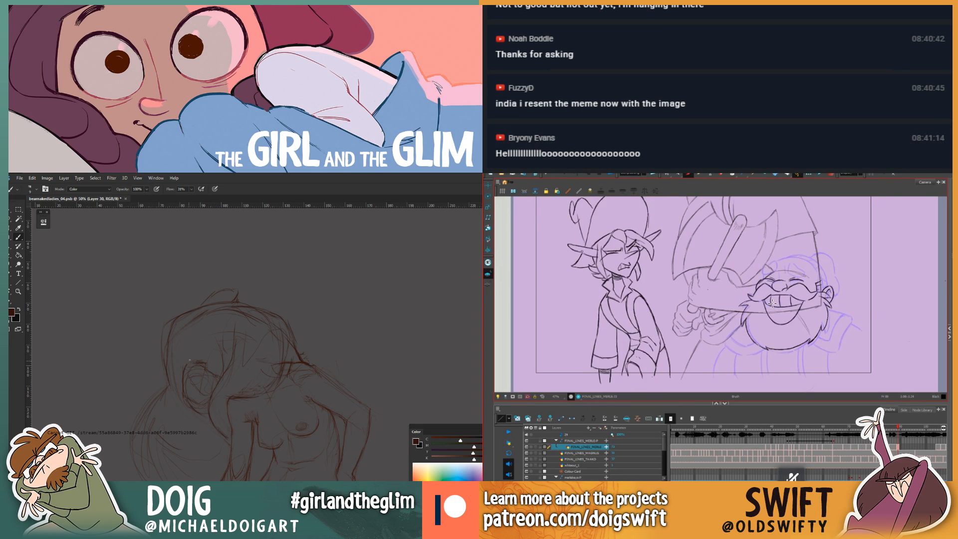
# Step: Trim the line at the left of the bearded character's face with the Eraser and return to the Brush
pyautogui.press('.')
pyautogui.hotkey('alt', 'e')
pyautogui.moveTo(758, 280); pyautogui.dragTo(759, 281)
pyautogui.hotkey('alt', 's')
pyautogui.hotkey('alt', 'b')
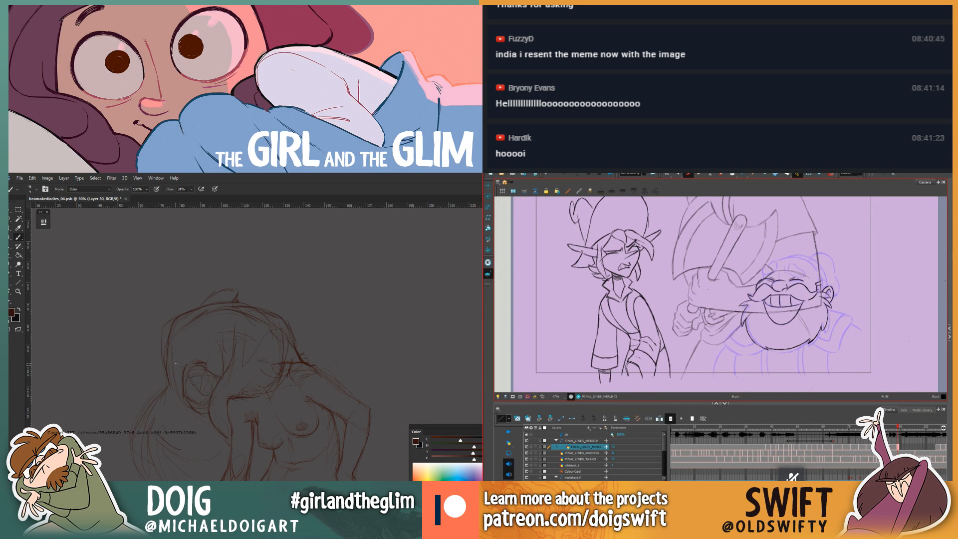
# Step: Switch to the browser window showing the Twitter mentions
pyautogui.moveTo(707, 485)
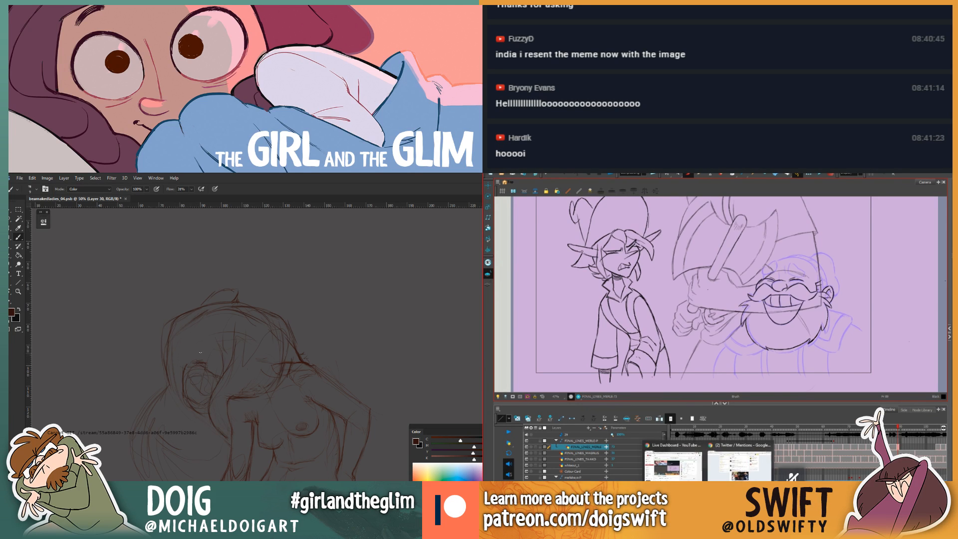
pyautogui.click(738, 461)
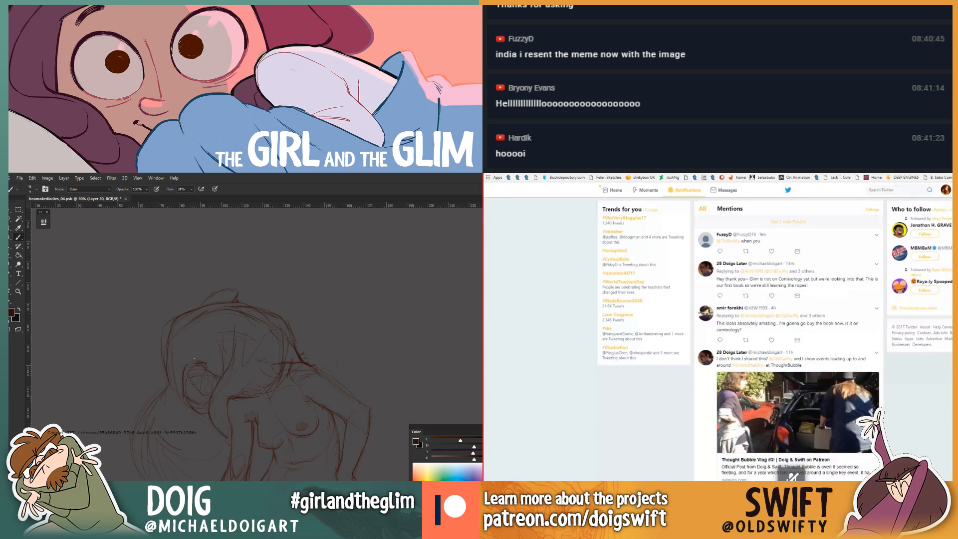
# Step: Load the new Twitter mentions and read through the latest replies
pyautogui.click(779, 221)
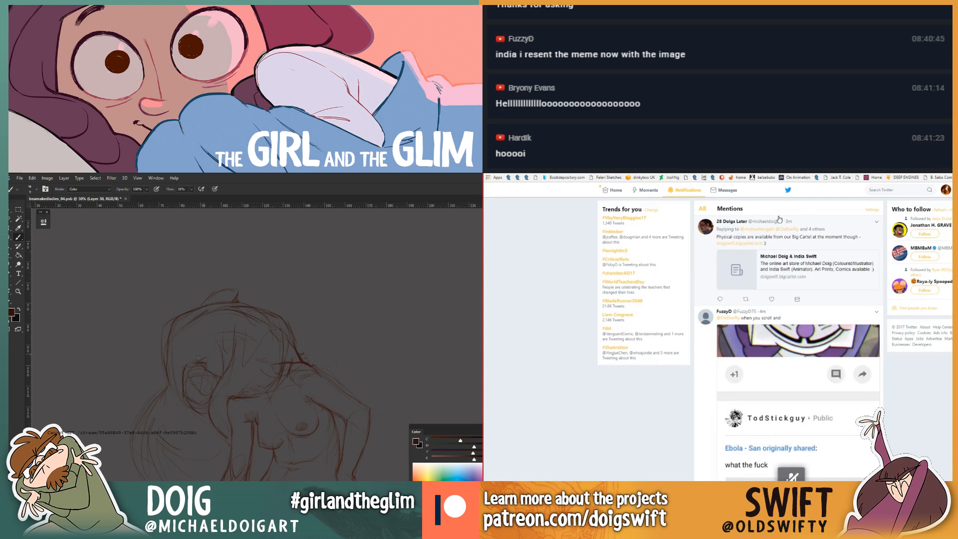
pyautogui.click(843, 340)
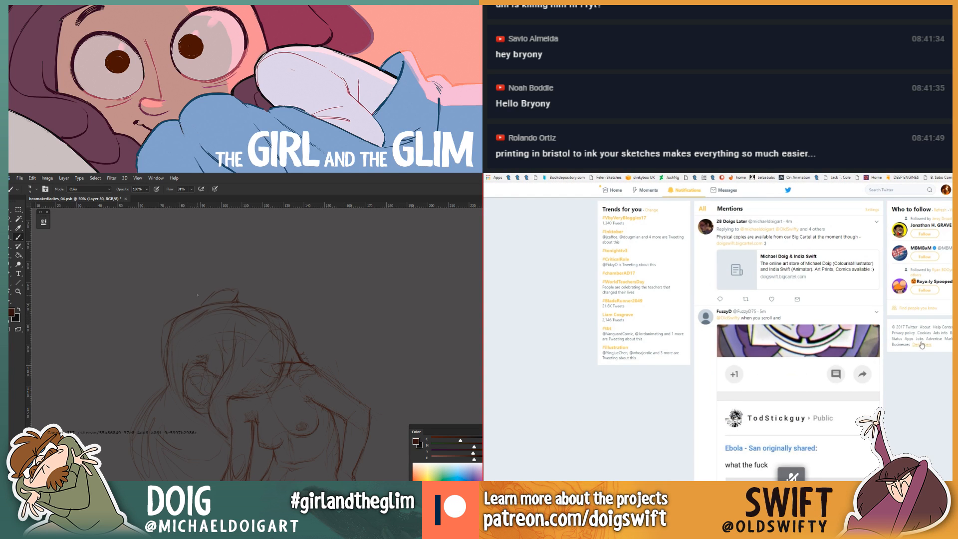
pyautogui.scroll(-5, 788, 339)
pyautogui.scroll(4, 788, 339)
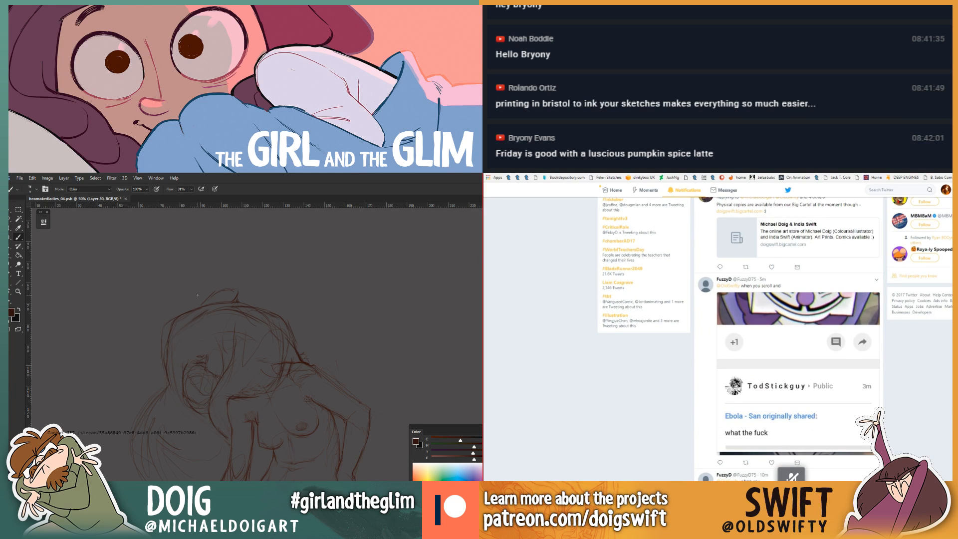
# Step: Return to Toon Boom Harmony and start inking the bearded character's eyebrow, checking it against the neighbouring frames
pyautogui.hotkey('alt', 'Tab')
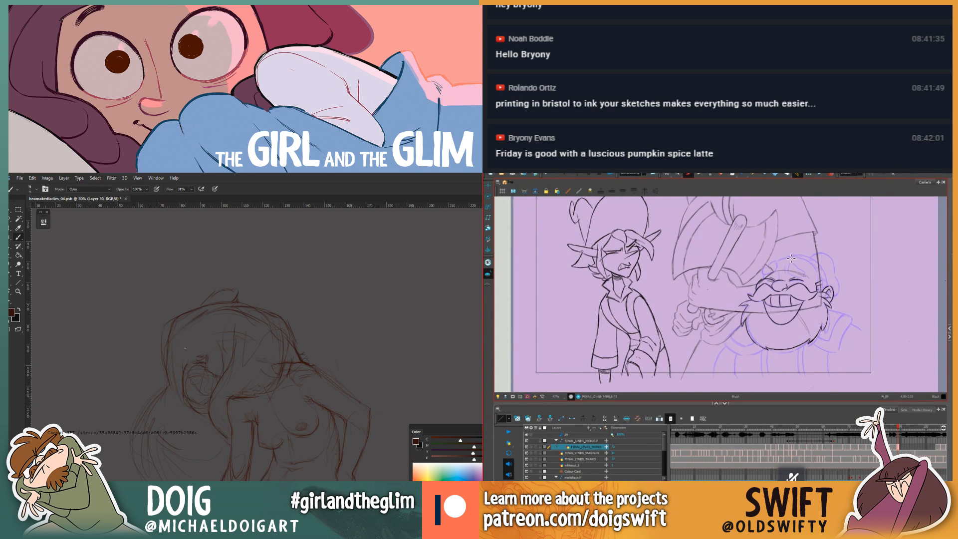
pyautogui.press('.')
pyautogui.press('.')
pyautogui.press('.')
pyautogui.press('.')
pyautogui.press('.')
pyautogui.press(',')
pyautogui.press('.')
pyautogui.press(',')
pyautogui.press('.')
# Step: Trim the bearded character's eyebrow line with the Eraser, continue its outline with the Brush and compare it with the neighbouring frame
pyautogui.hotkey('ctrl', '-')
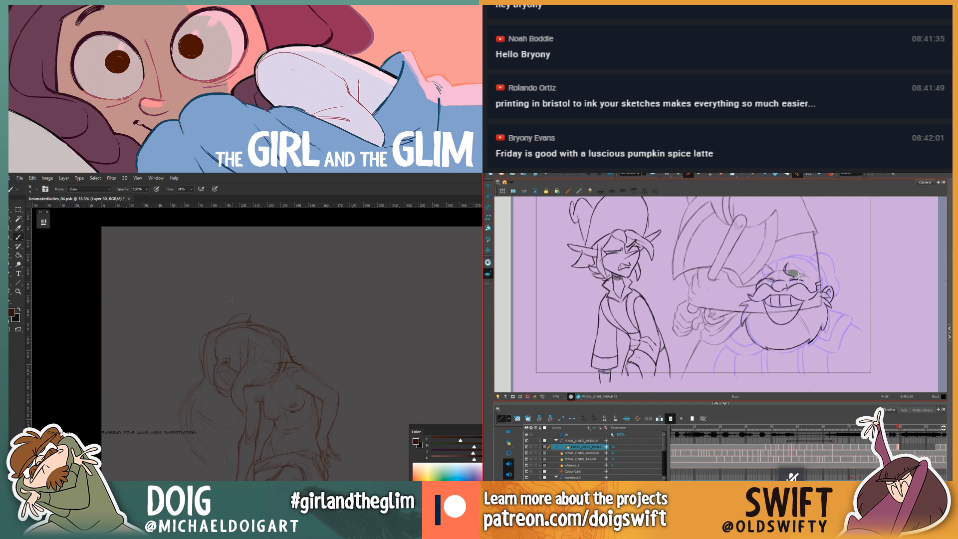
pyautogui.hotkey('ctrl', '+')
pyautogui.hotkey('ctrl', '+')
pyautogui.hotkey('alt', 'e')
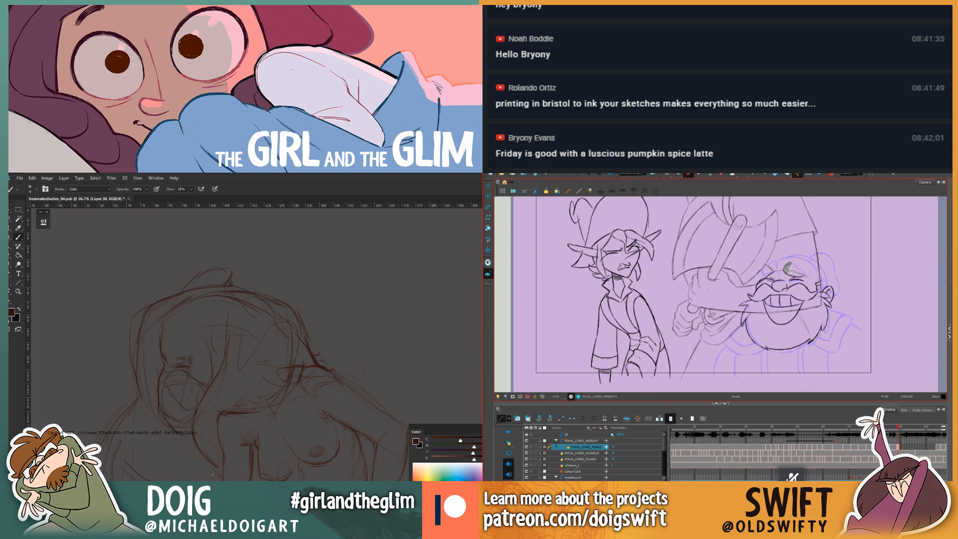
pyautogui.moveTo(788, 270); pyautogui.dragTo(791, 272)
pyautogui.press(',')
pyautogui.hotkey('alt', 'b')
pyautogui.press('.')
pyautogui.press(',')
pyautogui.press('.')
pyautogui.press(',')
pyautogui.press('.')
pyautogui.press(',')
pyautogui.press('.')
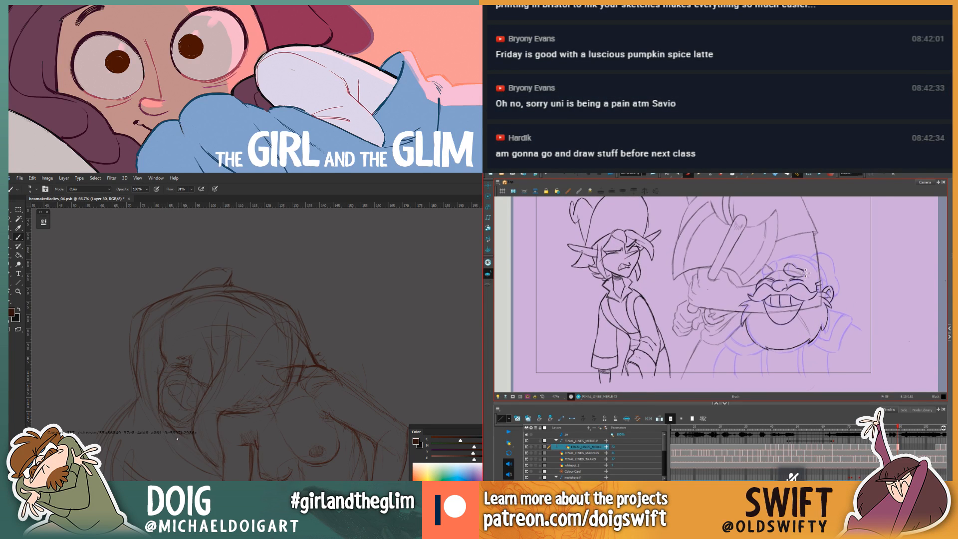
# Step: Clean up the lower edge of the eyebrow outline with the Eraser, return to the Brush and check the neighbouring frame
pyautogui.press(',')
pyautogui.press('.')
pyautogui.press(',')
pyautogui.press('.')
pyautogui.press(',')
pyautogui.press('.')
pyautogui.hotkey('alt', 'e')
pyautogui.hotkey('ctrl', '-')
pyautogui.moveTo(788, 268); pyautogui.dragTo(802, 273)
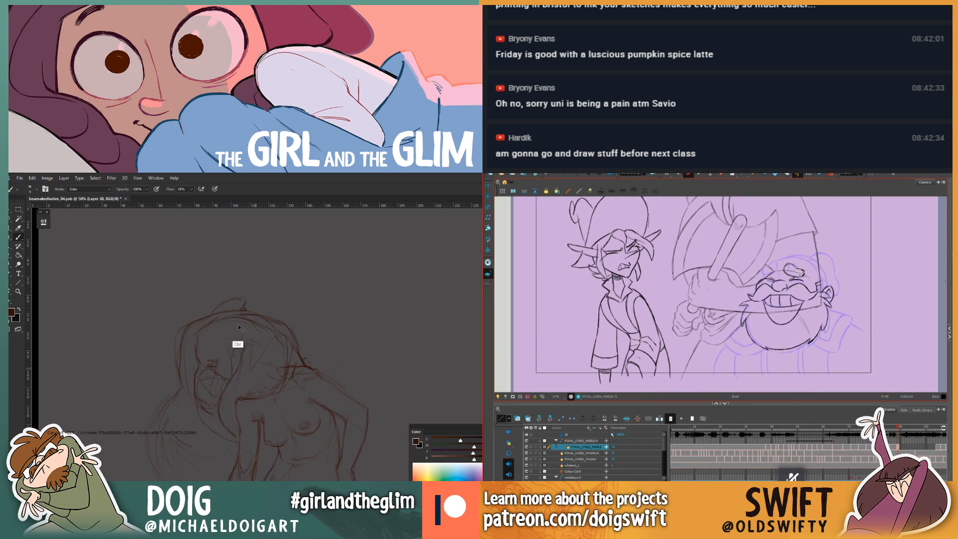
pyautogui.hotkey('ctrl', '-')
pyautogui.hotkey('alt', 'b')
pyautogui.hotkey('ctrl', '+')
pyautogui.hotkey('ctrl', '+')
pyautogui.press(',')
pyautogui.press('.')
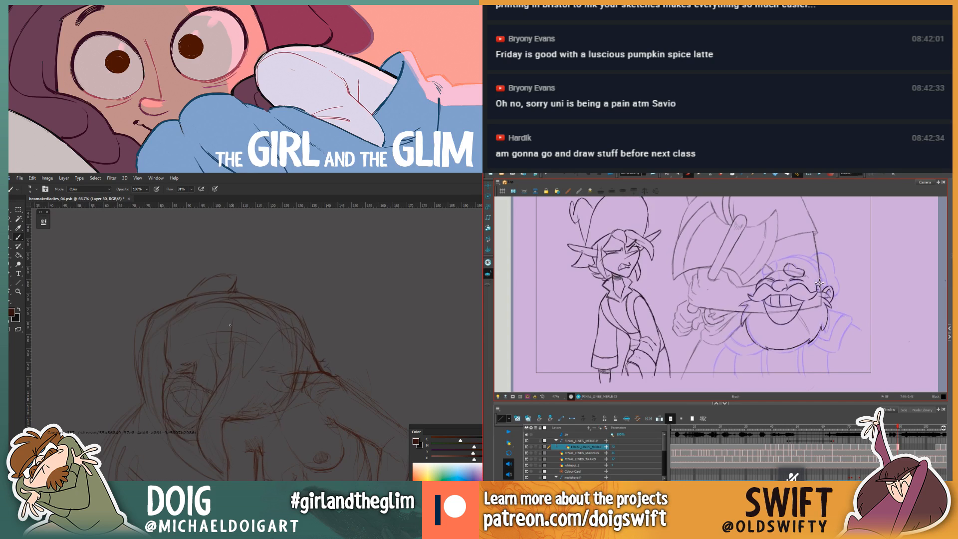
# Step: Add a short line to the figure's hanging hair in Photoshop and recheck the bearded character against the neighbouring frame
pyautogui.hotkey('alt', 'e')
pyautogui.moveTo(218, 387)
pyautogui.mouseDown()
pyautogui.moveTo(222, 373)
pyautogui.moveTo(215, 401)
pyautogui.mouseUp()
pyautogui.hotkey('alt', 'b')
pyautogui.press(',')
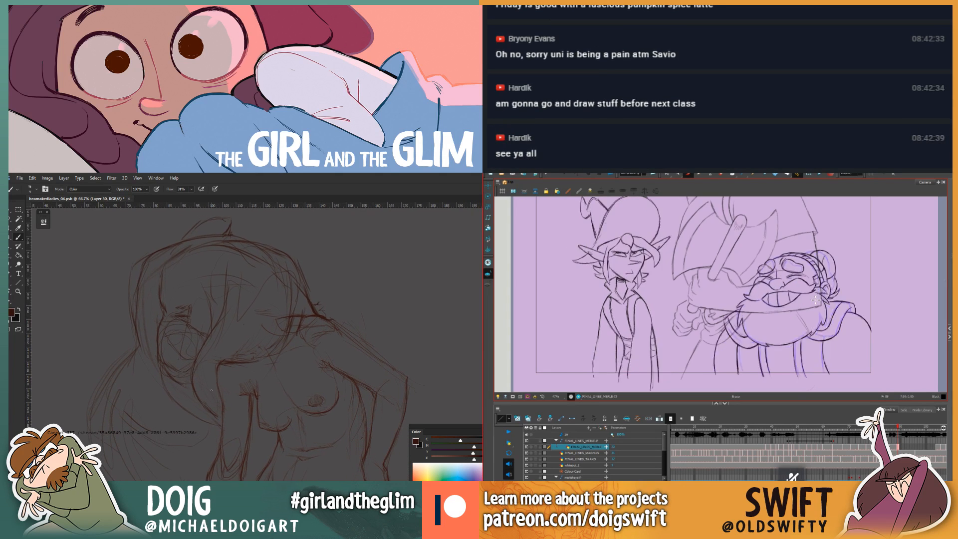
pyautogui.press('.')
pyautogui.press(',')
# Step: Select the bearded character's eyebrow to adjust its placement, deselect it and compare it with the neighbouring frame
pyautogui.hotkey('alt', 's')
pyautogui.press('.')
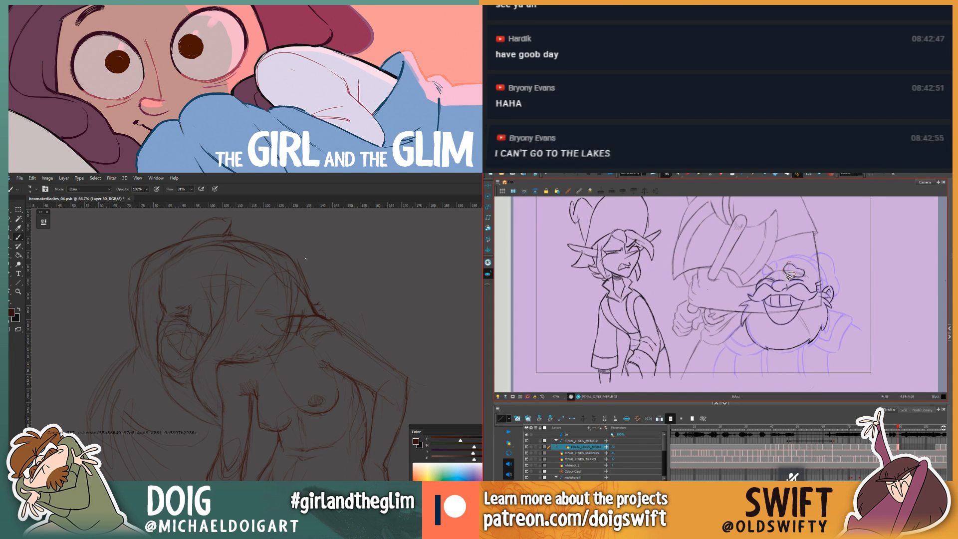
pyautogui.moveTo(808, 262); pyautogui.dragTo(805, 264)
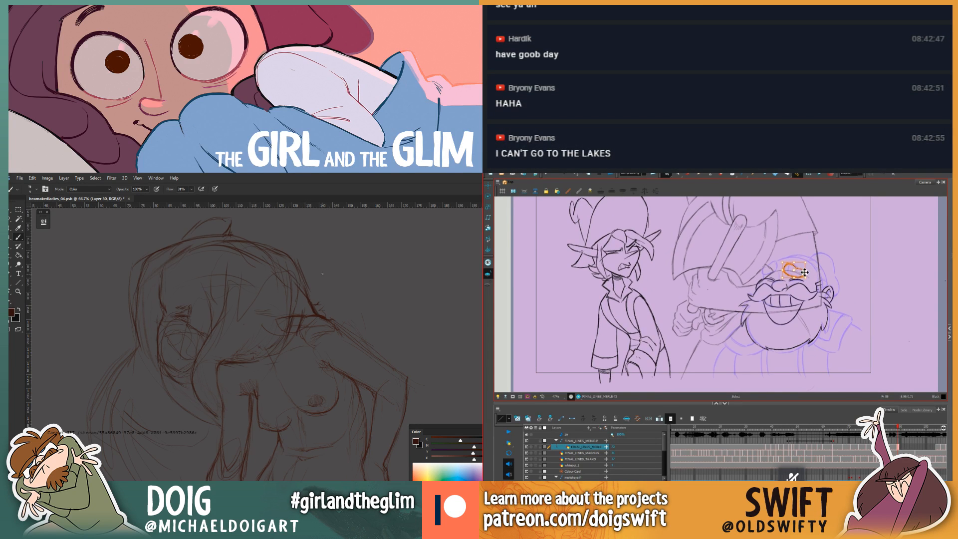
pyautogui.click(813, 265)
pyautogui.press(',')
pyautogui.press('.')
# Step: Erase the stray lines between the figure's hair and shoulder with a much smaller Photoshop Eraser, and restore the Harmony Brush
pyautogui.press('e')
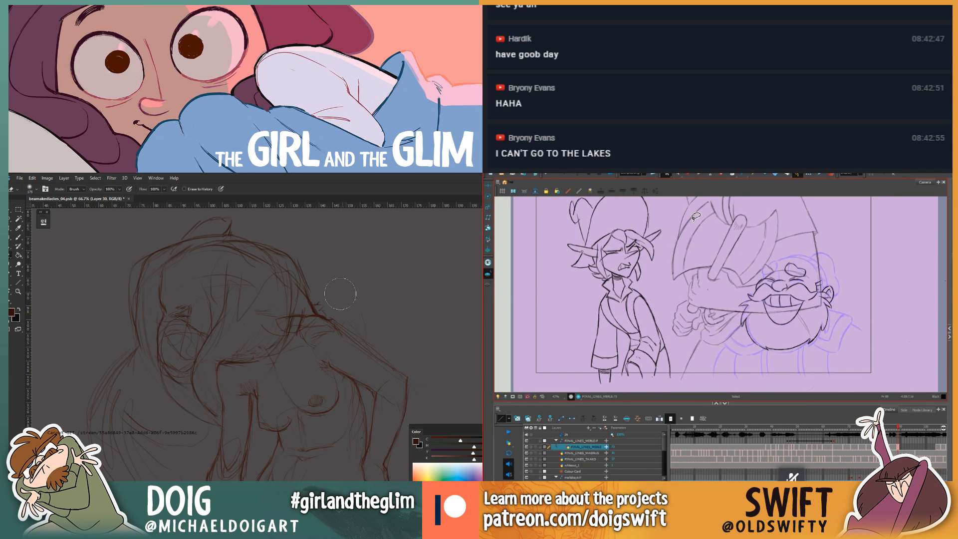
pyautogui.press('[')
pyautogui.press('[')
pyautogui.press('[')
pyautogui.press('[')
pyautogui.press('[')
pyautogui.press('[')
pyautogui.press('[')
pyautogui.press('[')
pyautogui.press('[')
pyautogui.press('[')
pyautogui.press('[')
pyautogui.click(688, 175)
pyautogui.moveTo(310, 306)
pyautogui.mouseDown()
pyautogui.moveTo(307, 298)
pyautogui.moveTo(314, 303)
pyautogui.mouseUp()
# Step: Compare the bearded character's brow with the neighbouring frames and switch Photoshop back to the Brush for the figure sketch
pyautogui.press(',')
pyautogui.press('.')
pyautogui.press('i')
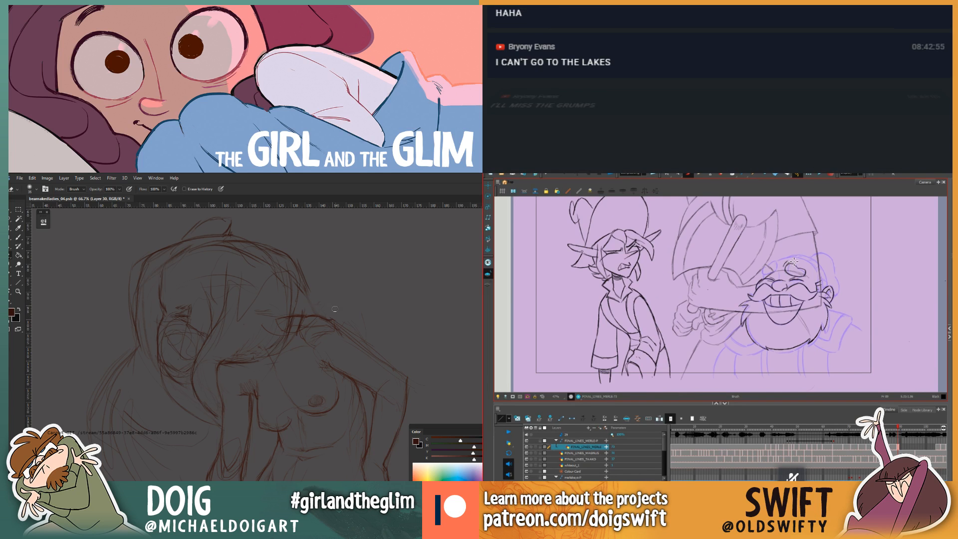
pyautogui.press('.')
pyautogui.press('.')
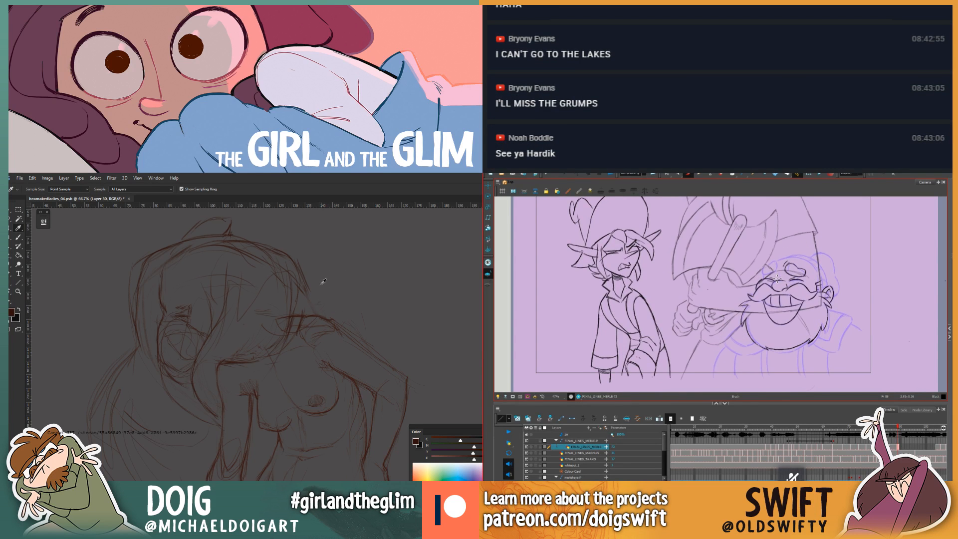
pyautogui.press('b')
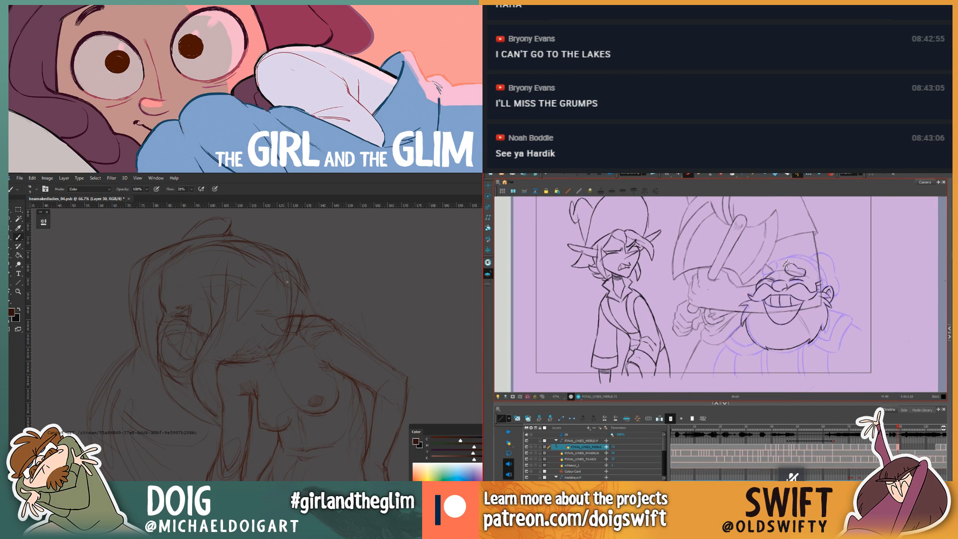
# Step: Ink the laughing dwarf's eyebrows over the blue rough, flipping against the adjacent drawing for reference
pyautogui.press(',')
pyautogui.press('.')
pyautogui.press(',')
pyautogui.press('.')
pyautogui.press(',')
pyautogui.press('.')
pyautogui.press(',')
pyautogui.press('.')
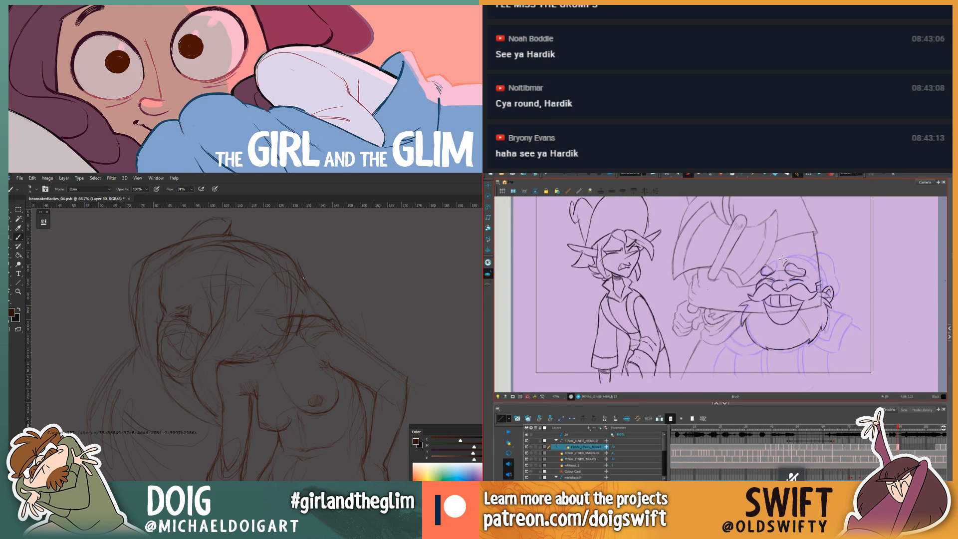
# Step: Refine the curled outline of the eyebrow on the axe side of the dwarf's face, comparing it with the adjacent drawing
pyautogui.press(',')
pyautogui.press('.')
pyautogui.press(',')
pyautogui.press('.')
pyautogui.press(',')
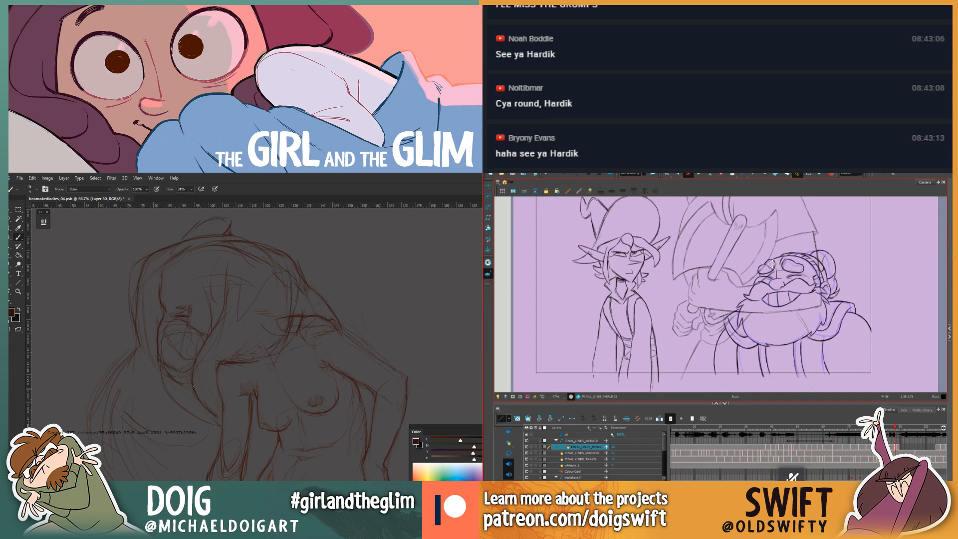
pyautogui.press('.')
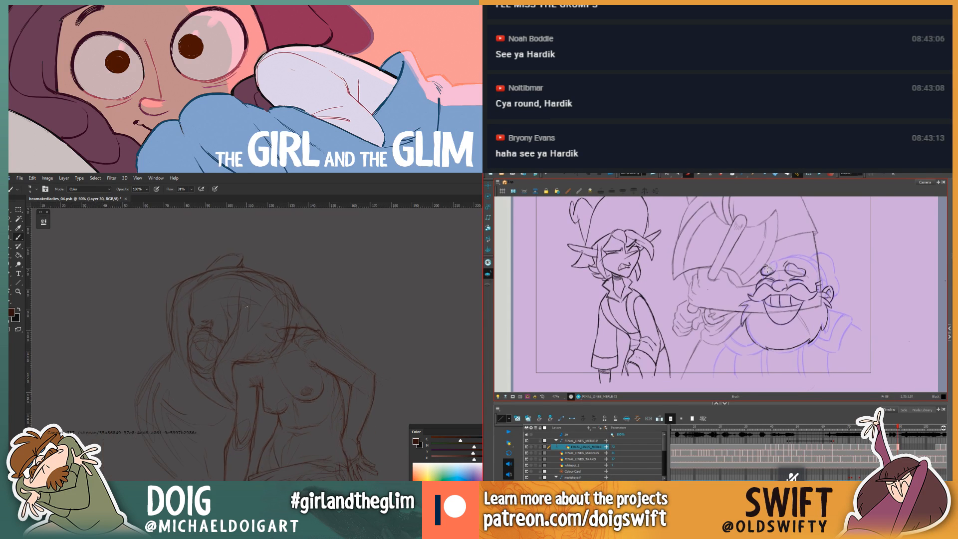
pyautogui.press(',')
pyautogui.press('.')
pyautogui.press(',')
# Step: Erase stray sketch lines below the jaw of the stooping figure in Photoshop and resume the brush
pyautogui.press('e')
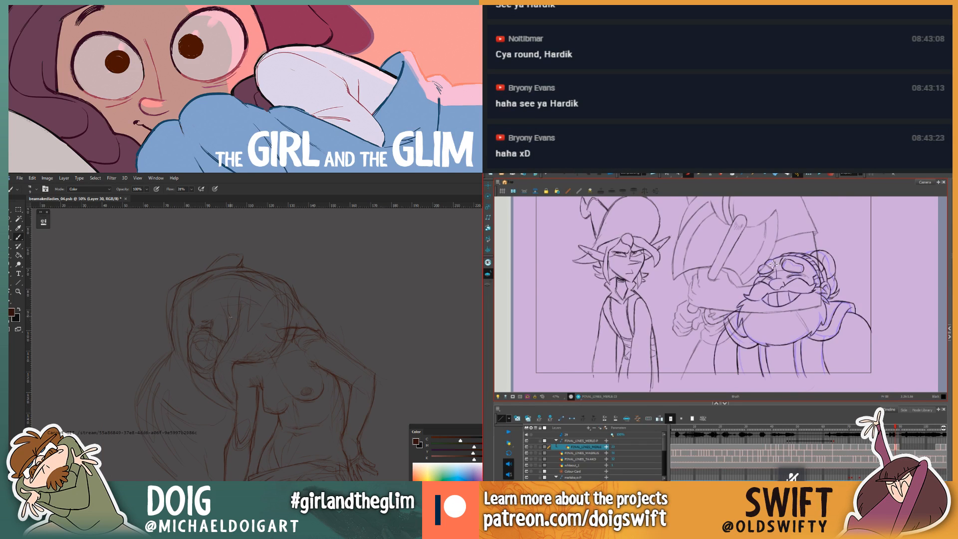
pyautogui.press('.')
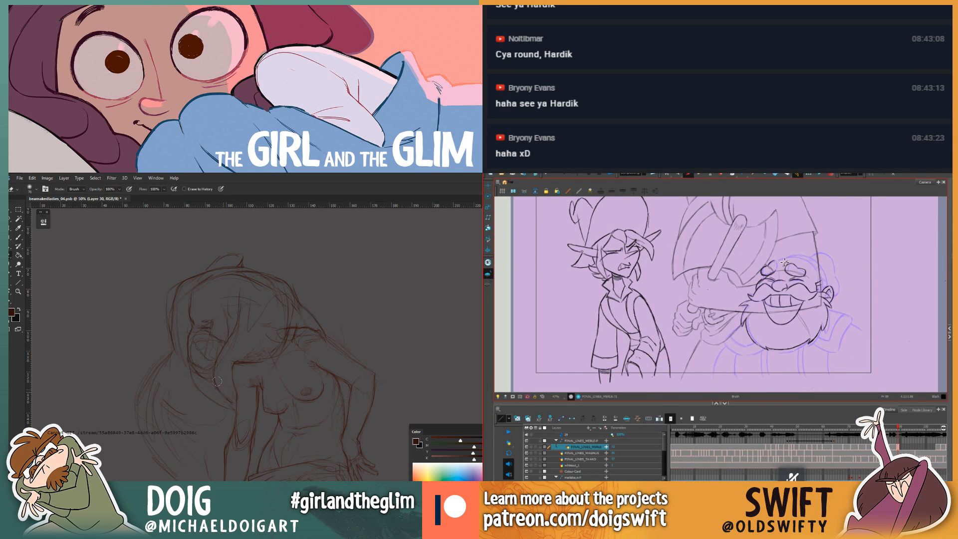
pyautogui.press(',')
pyautogui.press('.')
pyautogui.press(',')
pyautogui.press('.')
pyautogui.hotkey('ctrl', '+')
pyautogui.press('b')
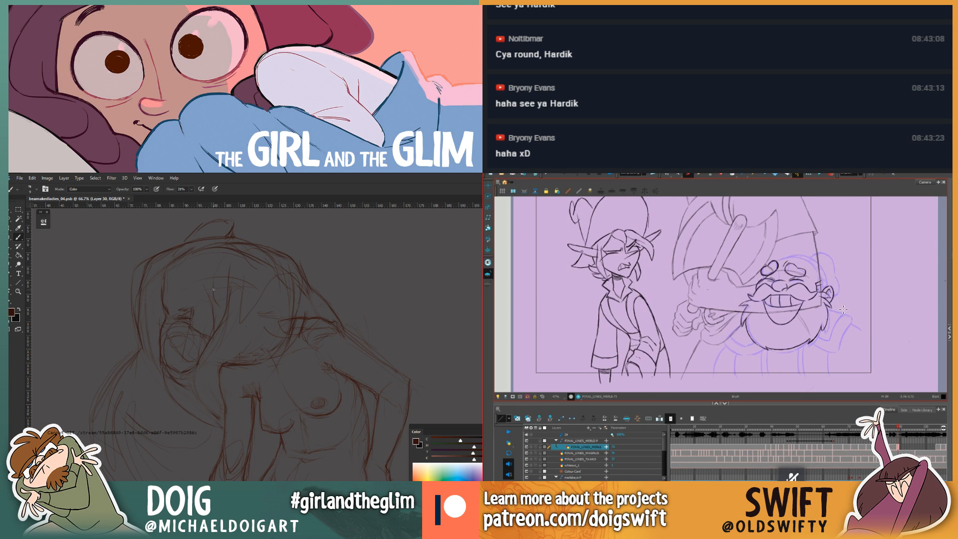
# Step: Hatch dark shading into the lower part of the stooping figure's face
pyautogui.hotkey('ctrl', '-')
pyautogui.moveTo(248, 333); pyautogui.dragTo(220, 338)
pyautogui.hotkey('ctrl', '+')
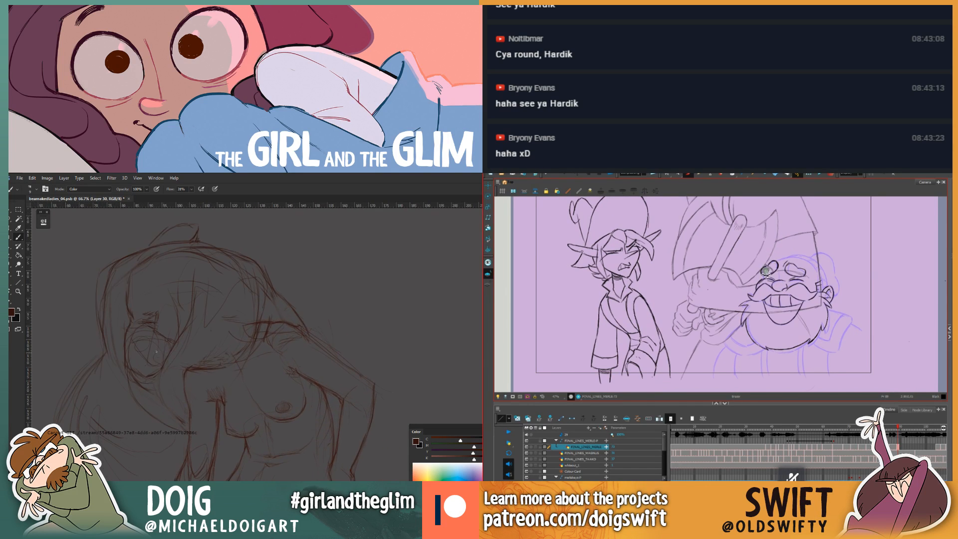
pyautogui.moveTo(157, 365); pyautogui.dragTo(180, 336)
pyautogui.hotkey('ctrl', '+')
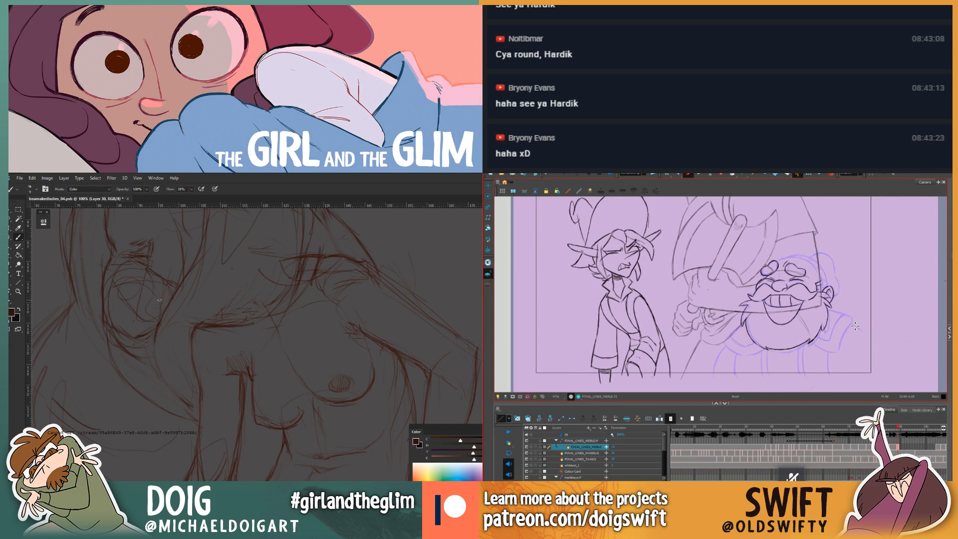
pyautogui.moveTo(146, 322)
pyautogui.mouseDown()
pyautogui.moveTo(175, 293)
pyautogui.moveTo(188, 359)
pyautogui.moveTo(206, 325)
pyautogui.mouseUp()
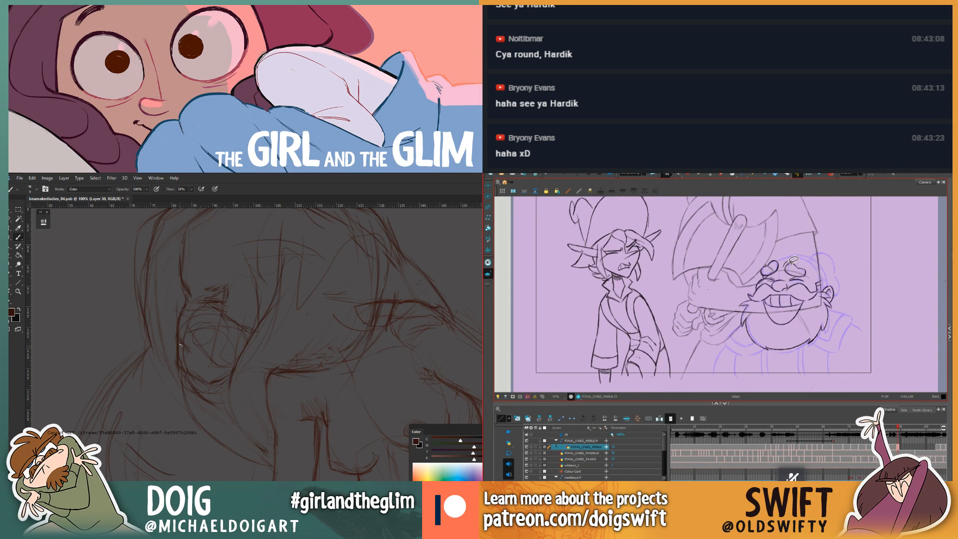
pyautogui.moveTo(187, 348)
pyautogui.mouseDown()
pyautogui.moveTo(192, 369)
pyautogui.moveTo(201, 368)
pyautogui.mouseUp()
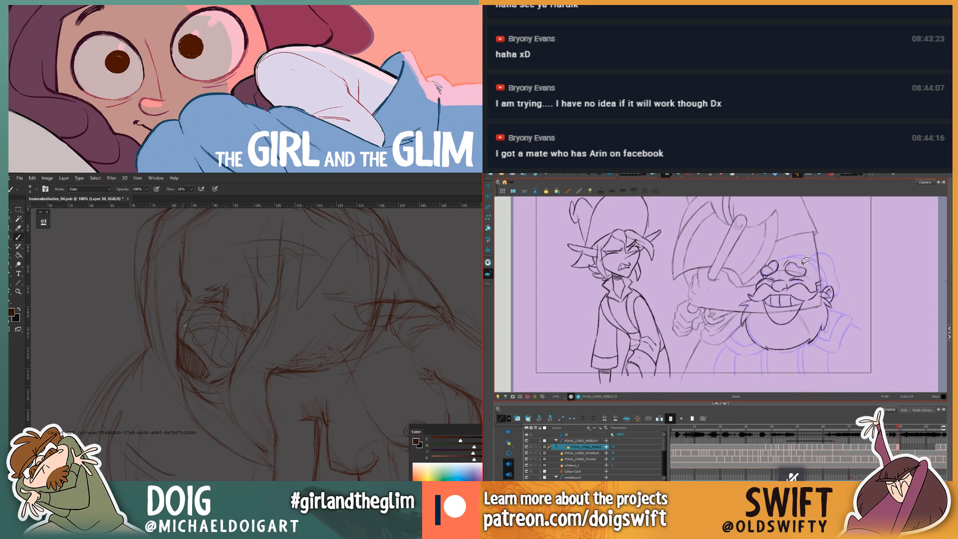
# Step: Darken the eye and brow area in the stooping figure's face with the brush
pyautogui.hotkey('ctrl', '-')
pyautogui.moveTo(284, 258); pyautogui.dragTo(303, 291)
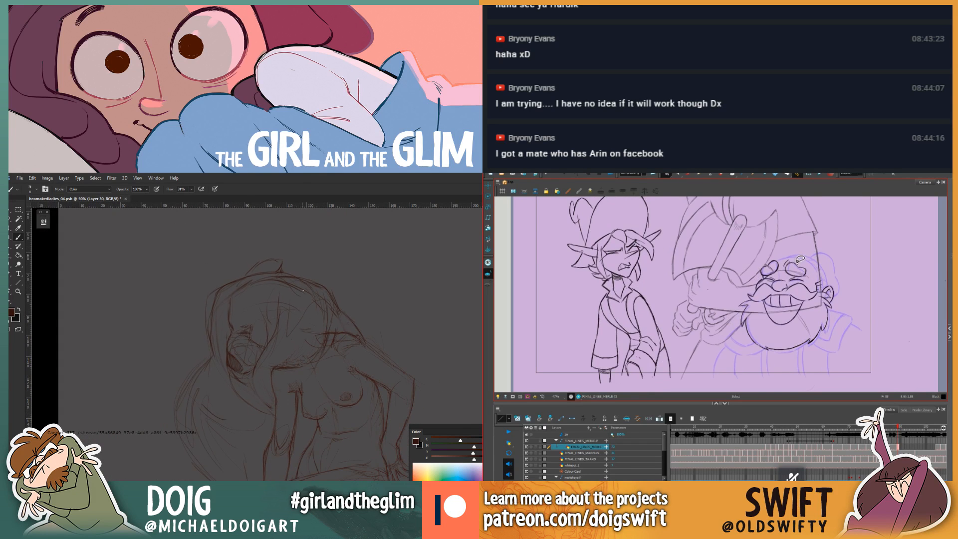
pyautogui.hotkey('ctrl', '+')
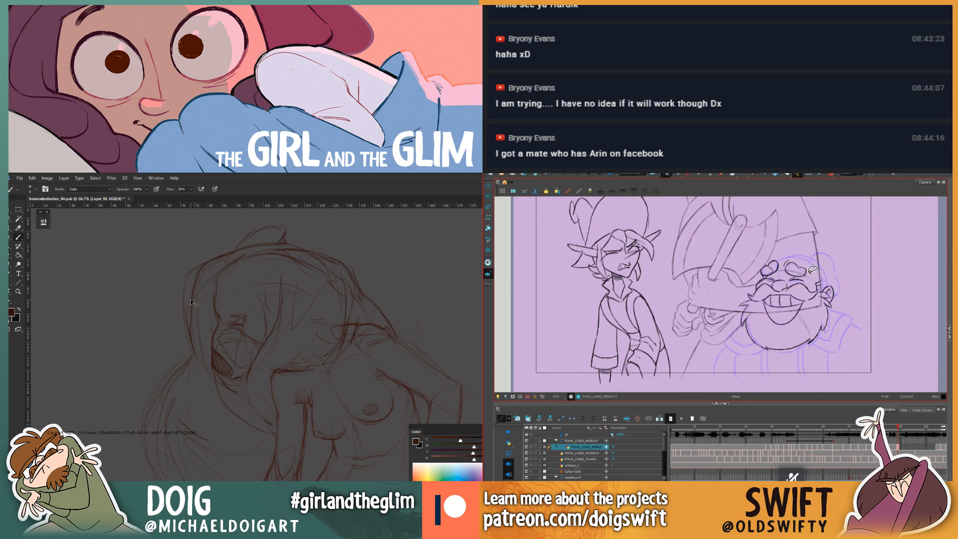
pyautogui.hotkey('ctrl', '+')
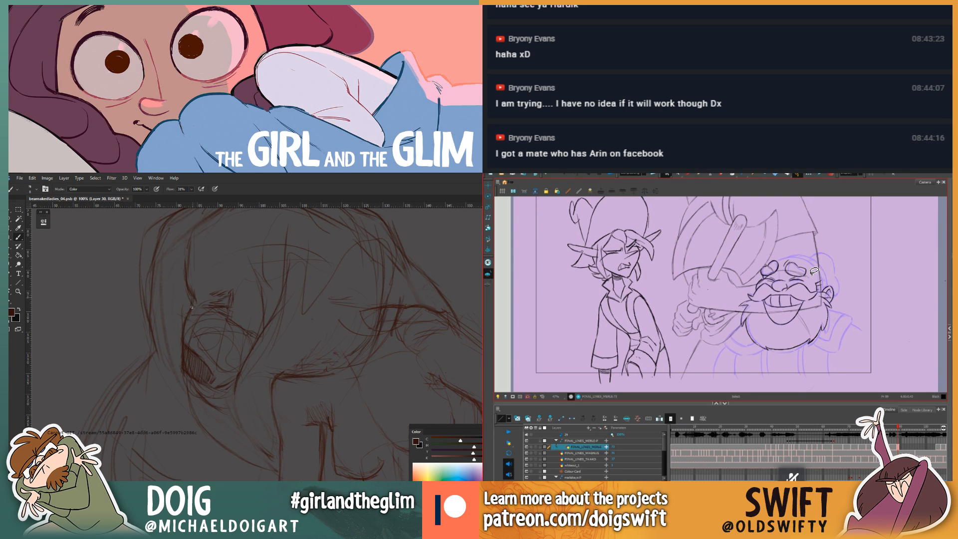
# Step: Delete the surplus line segments at the dwarf's eyebrow in Harmony, checking against the adjacent drawing
pyautogui.click(778, 268)
pyautogui.press('Delete')
pyautogui.press(',')
pyautogui.press('.')
pyautogui.press(',')
pyautogui.press('.')
pyautogui.click(775, 268)
pyautogui.press('Delete')
# Step: Ink the short lines in front of and above the dwarf's ear with the brush, using the adjacent drawing as reference
pyautogui.hotkey('alt', 'b')
pyautogui.scroll(-4, 237, 353)
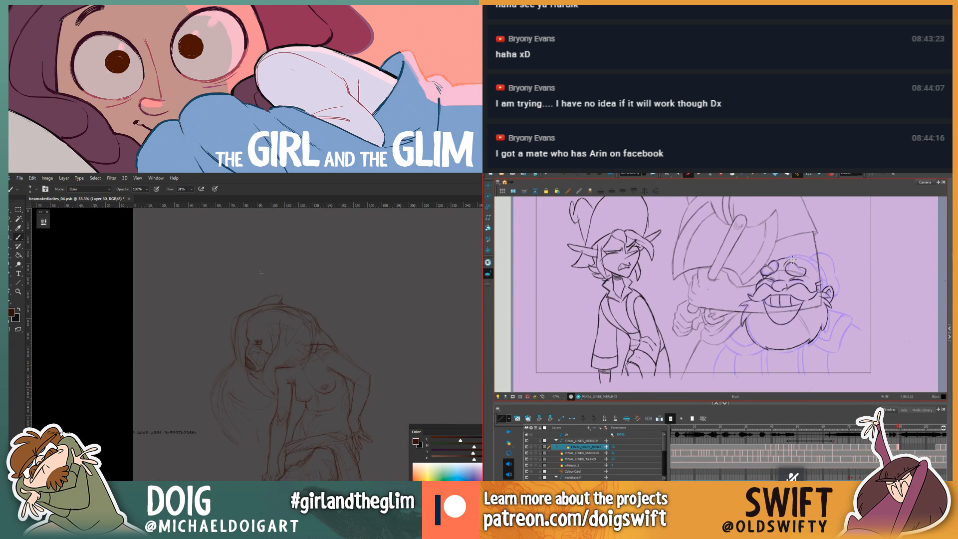
pyautogui.scroll(4, 265, 284)
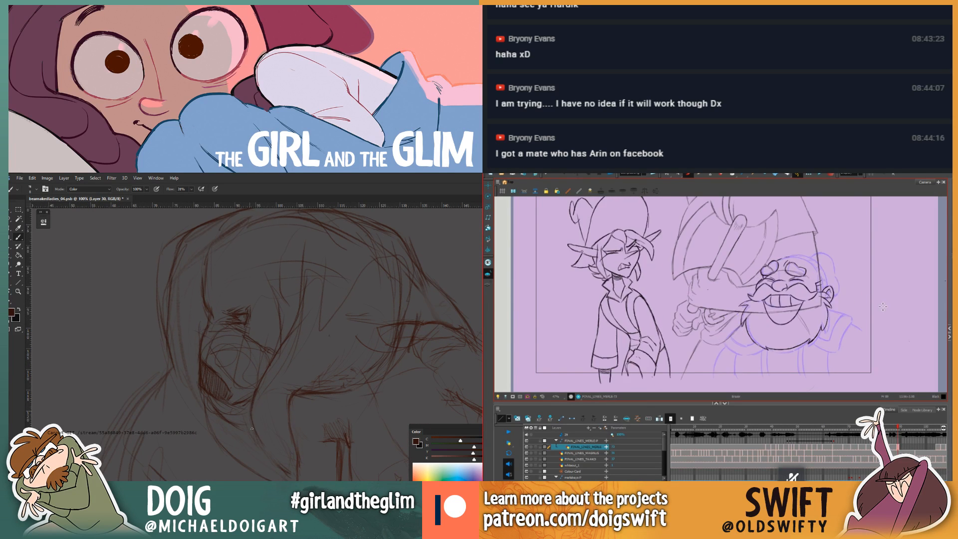
pyautogui.hotkey('alt', 'b')
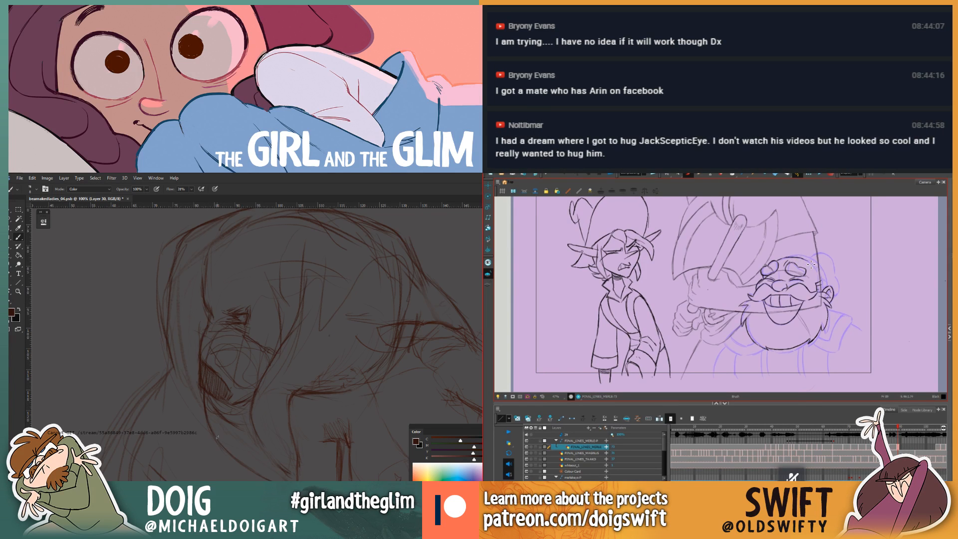
pyautogui.press('.')
pyautogui.press('.')
pyautogui.press('.')
pyautogui.press('.')
pyautogui.hotkey('ctrl', '-')
pyautogui.hotkey('ctrl', '-')
pyautogui.hotkey('ctrl', '-')
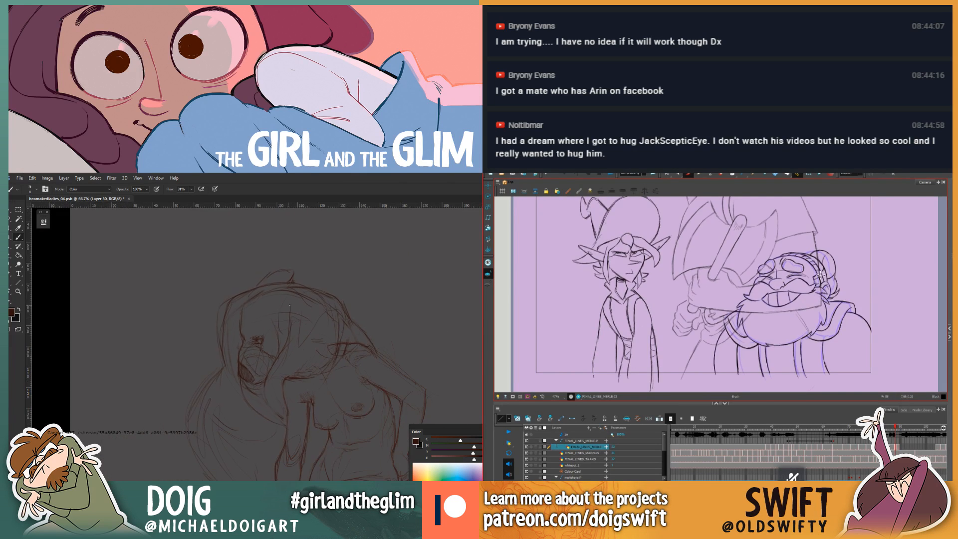
pyautogui.press('.')
pyautogui.press('.')
pyautogui.hotkey('ctrl', '+')
pyautogui.hotkey('ctrl', '+')
pyautogui.hotkey('ctrl', '+')
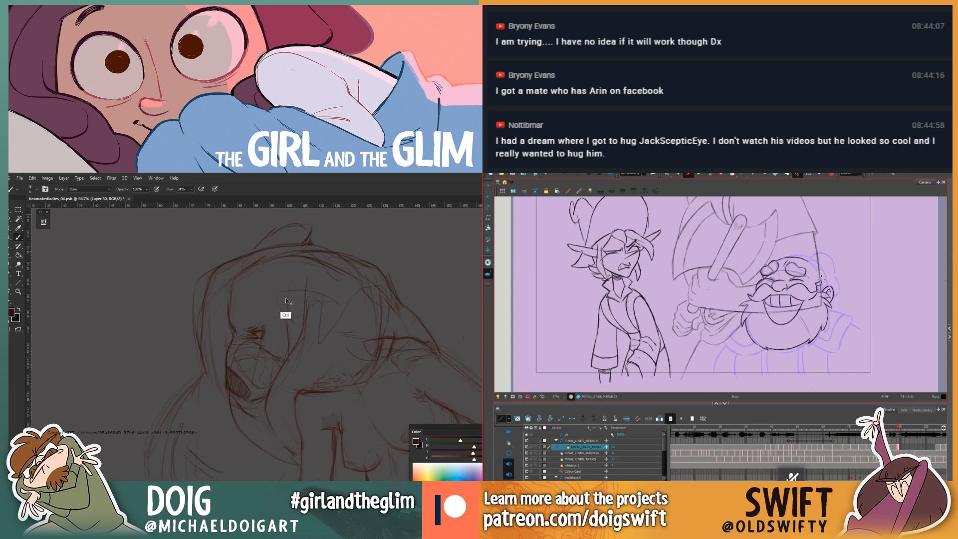
# Step: Ink the curve across the top of the dwarf's head down to his ear, matching the adjacent drawing
pyautogui.moveTo(276, 399); pyautogui.dragTo(236, 338)
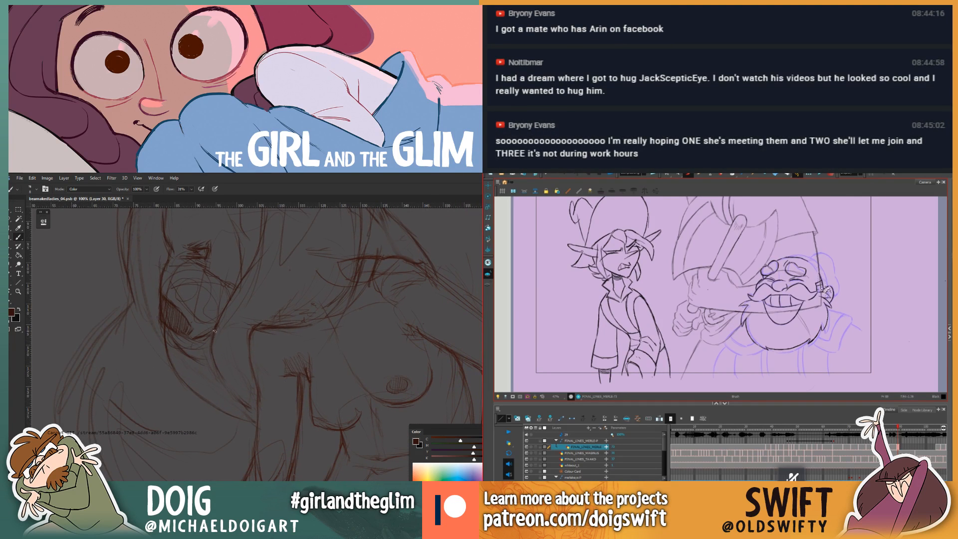
pyautogui.press('.')
pyautogui.press('.')
pyautogui.press('.')
pyautogui.press('.')
pyautogui.press('.')
pyautogui.press('.')
pyautogui.moveTo(276, 302)
pyautogui.mouseDown()
pyautogui.moveTo(250, 334)
pyautogui.moveTo(241, 368)
pyautogui.mouseUp()
pyautogui.hotkey('alt', 'e')
pyautogui.hotkey('alt', 'b')
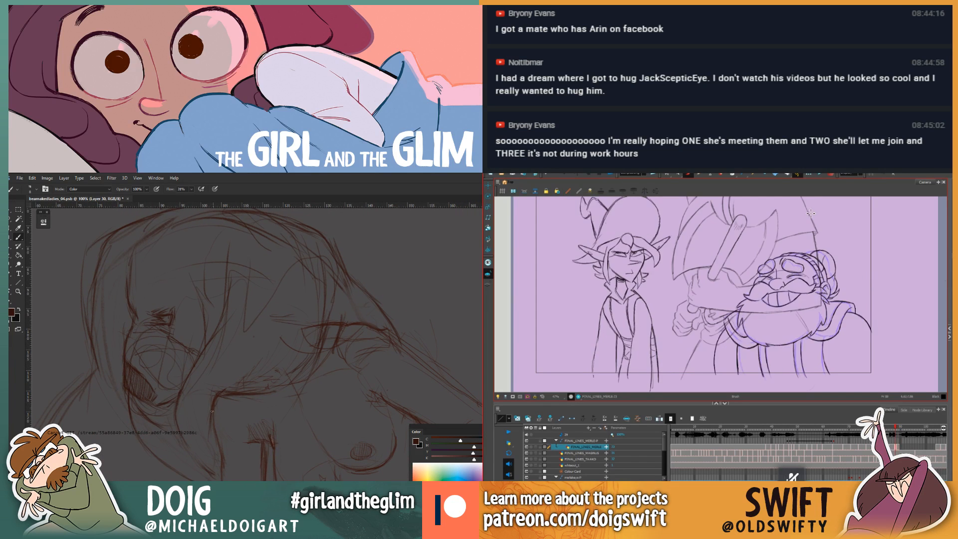
# Step: Erase and redraw the sketch lines where the stooping figure's hair falls onto the upper arm, using a smaller brush
pyautogui.press('.')
pyautogui.press('e')
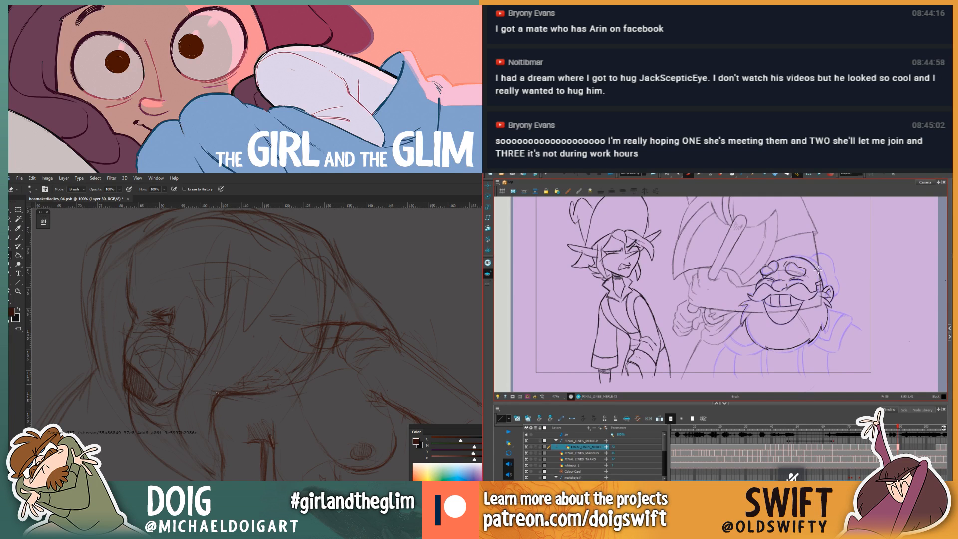
pyautogui.press('.')
pyautogui.press('b')
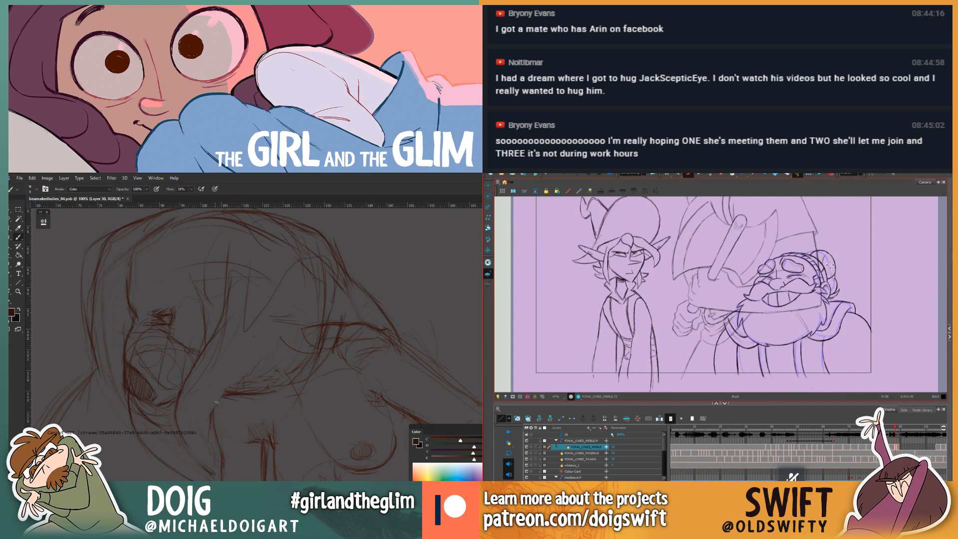
pyautogui.press('.')
pyautogui.press('.')
pyautogui.press('[')
pyautogui.press('[')
pyautogui.press('f')
pyautogui.press('g')
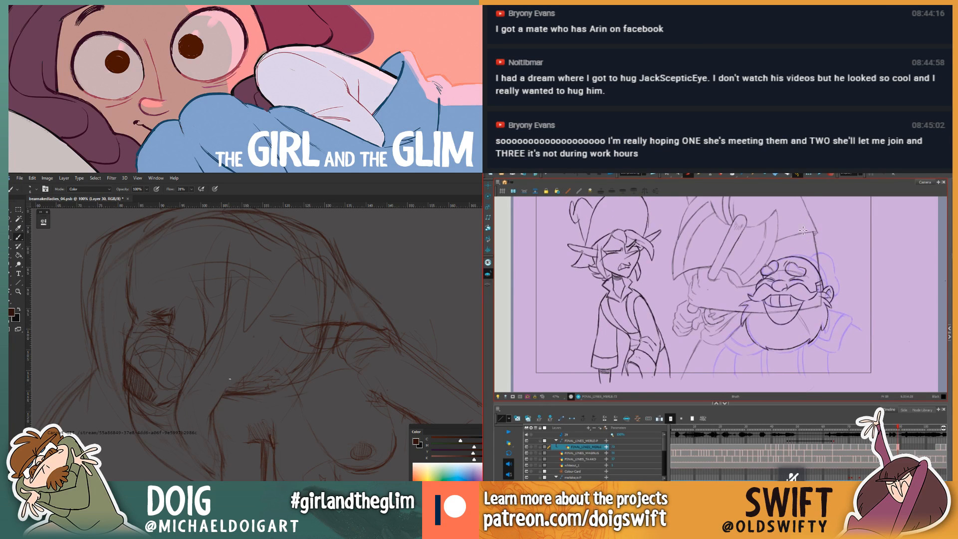
# Step: Compare the dwarf's head drawing with its adjacent drawing and review the stooping figure at different magnifications
pyautogui.press('f')
pyautogui.hotkey('ctrl', '-')
pyautogui.hotkey('ctrl', '-')
pyautogui.hotkey('ctrl', '-')
pyautogui.hotkey('ctrl', '+')
pyautogui.hotkey('ctrl', '+')
pyautogui.press('g')
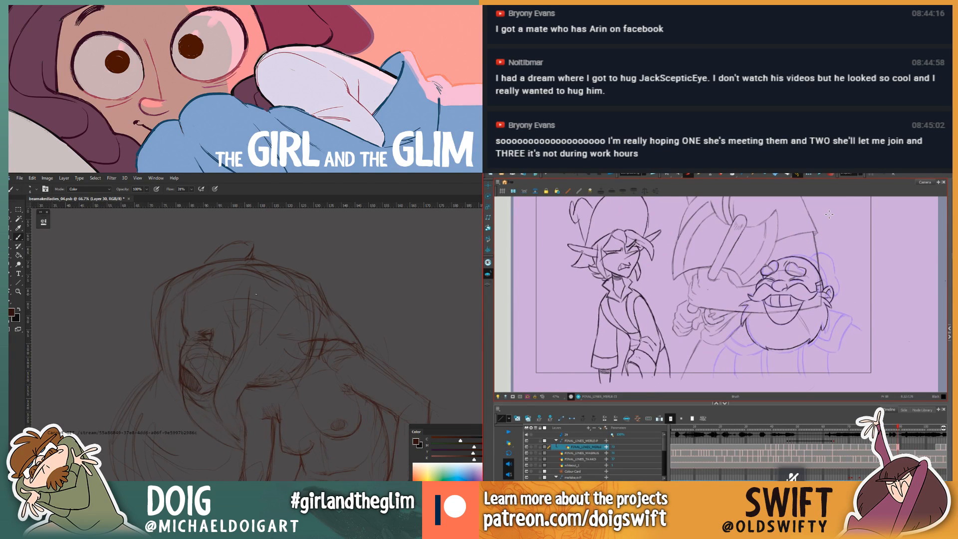
pyautogui.press('f')
pyautogui.press('g')
# Step: Erase the outer hair outline around the stooping figure's face and crown with a larger eraser, returning to the brush
pyautogui.press('e')
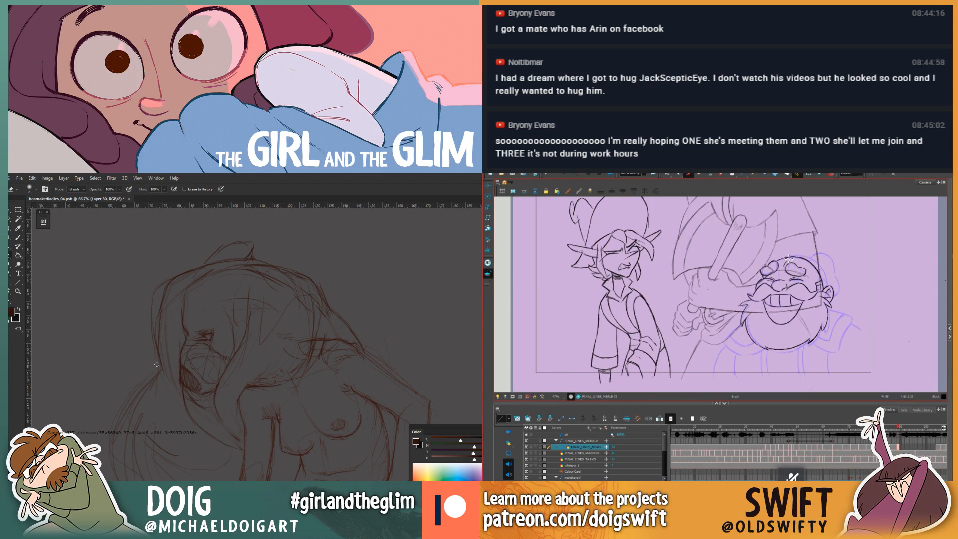
pyautogui.press(']')
pyautogui.press(']')
pyautogui.press(']')
pyautogui.press(']')
pyautogui.press(']')
pyautogui.press(']')
pyautogui.press(']')
pyautogui.press(']')
pyautogui.press(']')
pyautogui.press(']')
pyautogui.moveTo(160, 362)
pyautogui.mouseDown()
pyautogui.moveTo(147, 303)
pyautogui.moveTo(174, 264)
pyautogui.moveTo(247, 238)
pyautogui.moveTo(191, 274)
pyautogui.mouseUp()
pyautogui.press('f')
pyautogui.press('g')
pyautogui.press('b')
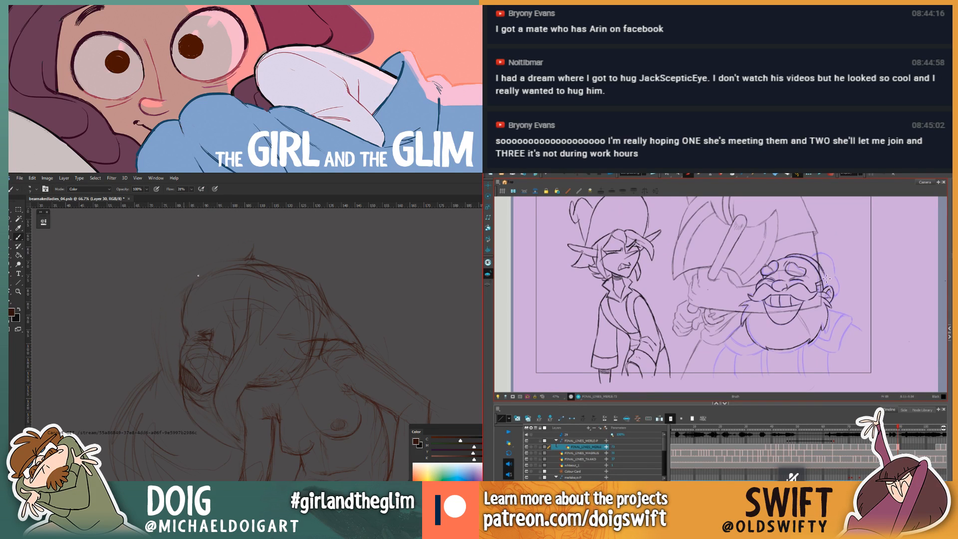
# Step: Sketch a new swept-back hair tuft along the crown and back of the stooping figure's head
pyautogui.press('f')
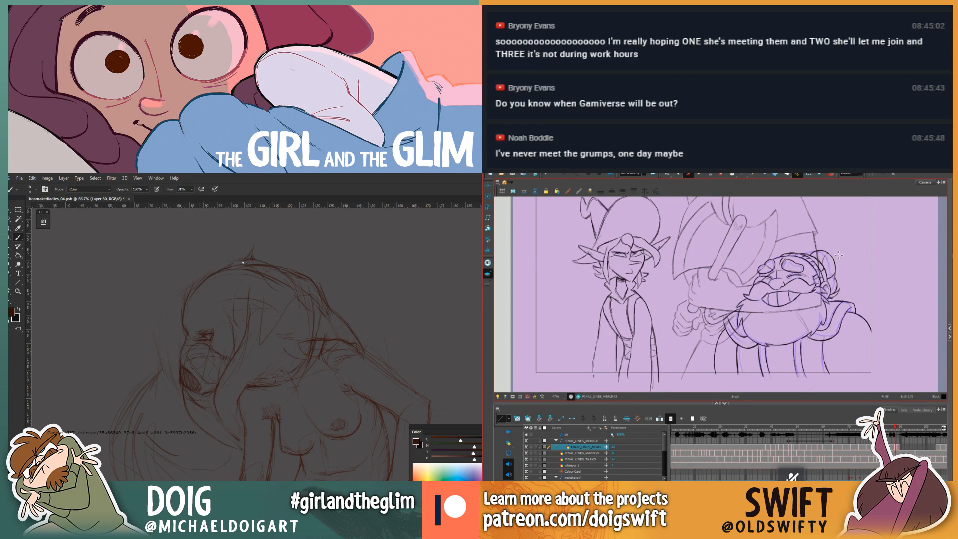
pyautogui.press('g')
pyautogui.press('f')
pyautogui.press(']')
pyautogui.press('g')
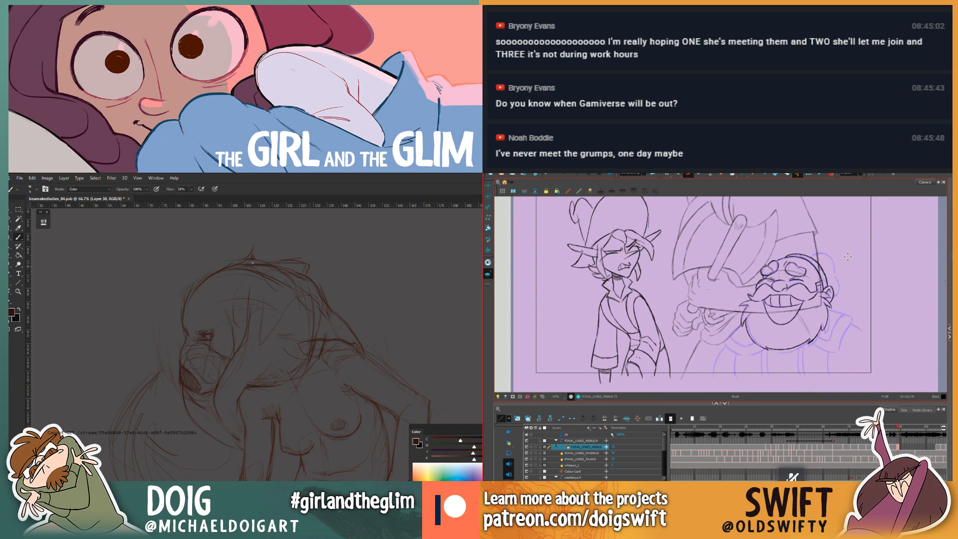
pyautogui.moveTo(259, 262); pyautogui.dragTo(280, 254)
# Step: Clean up and ink the dwarf's headband above his ear, flipping repeatedly against the adjacent drawing
pyautogui.hotkey('alt', 's')
pyautogui.click(824, 268)
pyautogui.press(',')
pyautogui.press('.')
pyautogui.hotkey('alt', 'b')
pyautogui.press(',')
pyautogui.press('.')
pyautogui.press(',')
pyautogui.press('.')
pyautogui.press(',')
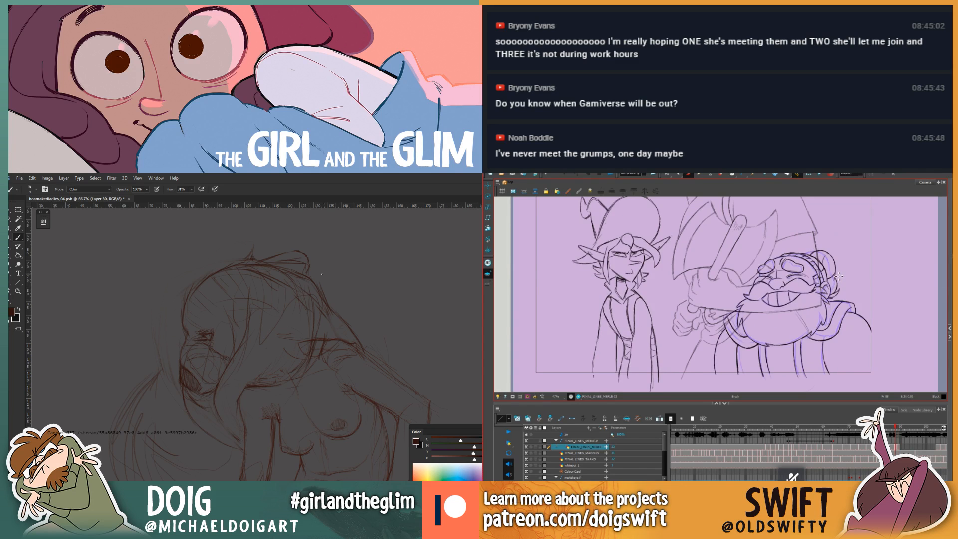
pyautogui.press('.')
pyautogui.press(',')
pyautogui.press('.')
pyautogui.press(',')
pyautogui.press('.')
# Step: Review the whole figure sketch on the page, including the legs and drapery, and return to the head and torso
pyautogui.hotkey('ctrl', '-')
pyautogui.hotkey('ctrl', '-')
pyautogui.hotkey('ctrl', '-')
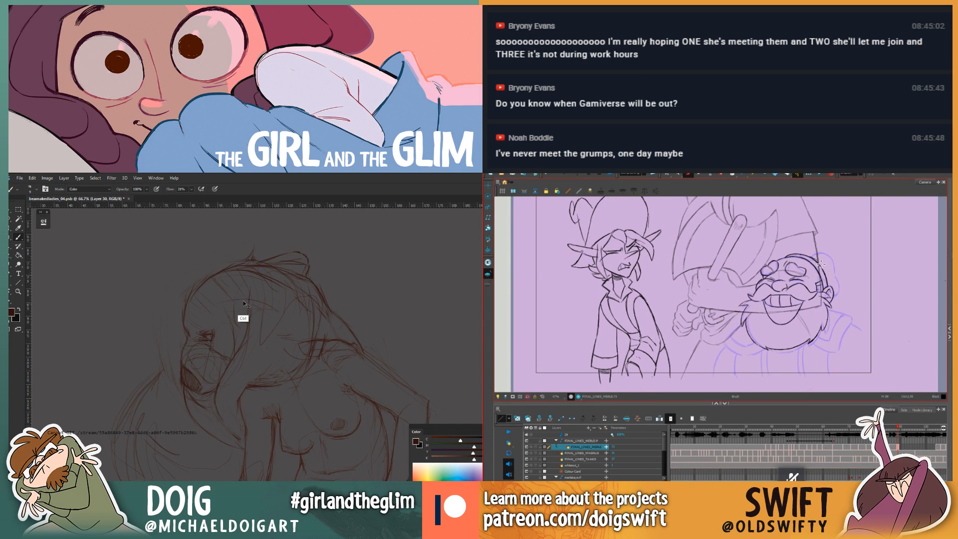
pyautogui.hotkey('ctrl', '-')
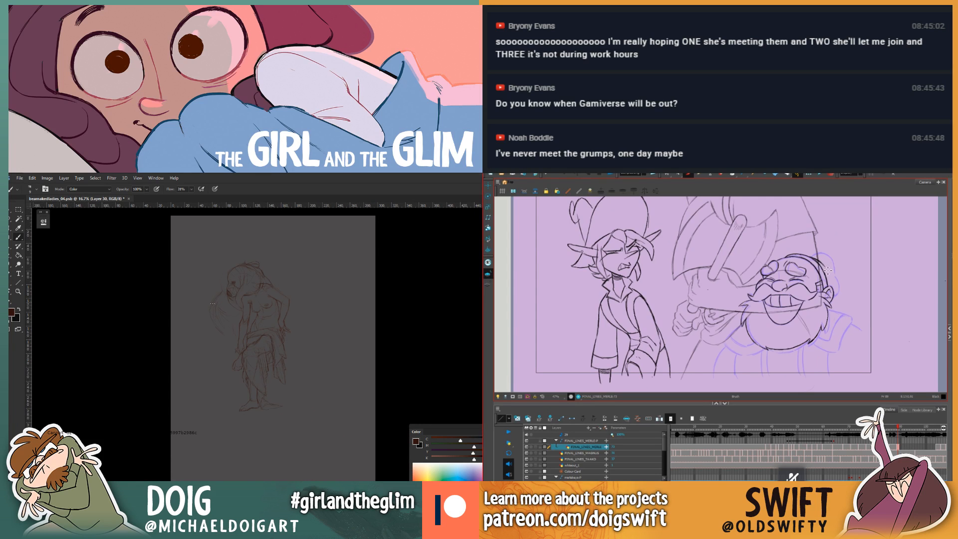
pyautogui.hotkey('ctrl', '+')
pyautogui.hotkey('ctrl', '+')
pyautogui.hotkey('ctrl', '+')
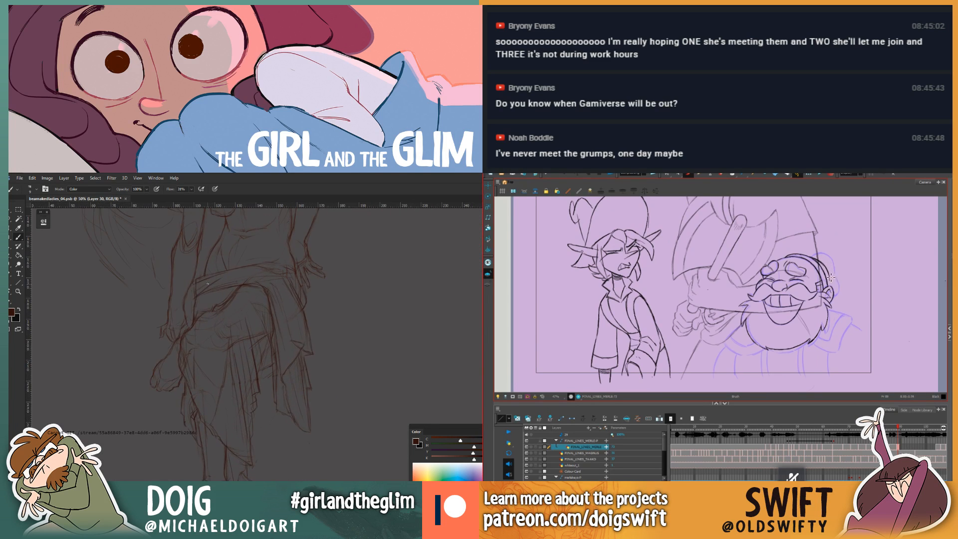
pyautogui.moveTo(205, 303); pyautogui.dragTo(254, 398)
pyautogui.hotkey('ctrl', '+')
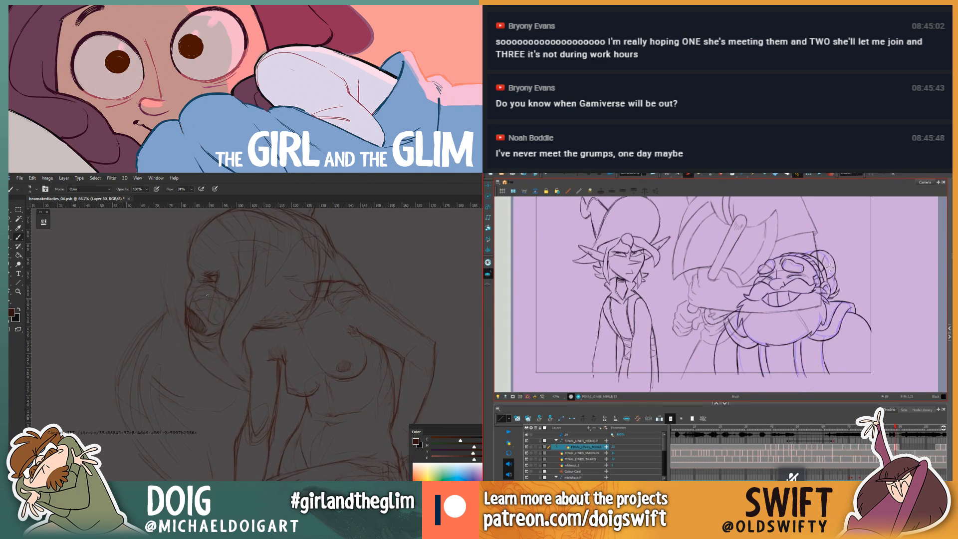
# Step: Refine the dwarf's headband edge toward the ear, matching the adjacent drawing
pyautogui.press('.')
pyautogui.press('.')
pyautogui.press('.')
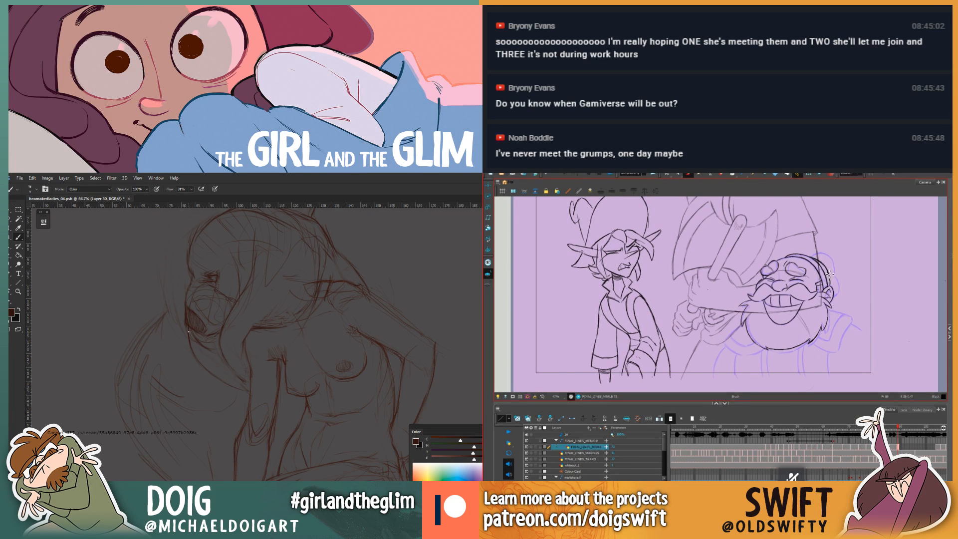
pyautogui.press('.')
pyautogui.press('.')
pyautogui.press('.')
# Step: Lasso the loose sweeping strokes in front of the stooping figure's face and arm and delete them
pyautogui.press('l')
pyautogui.hotkey('ctrl', '-')
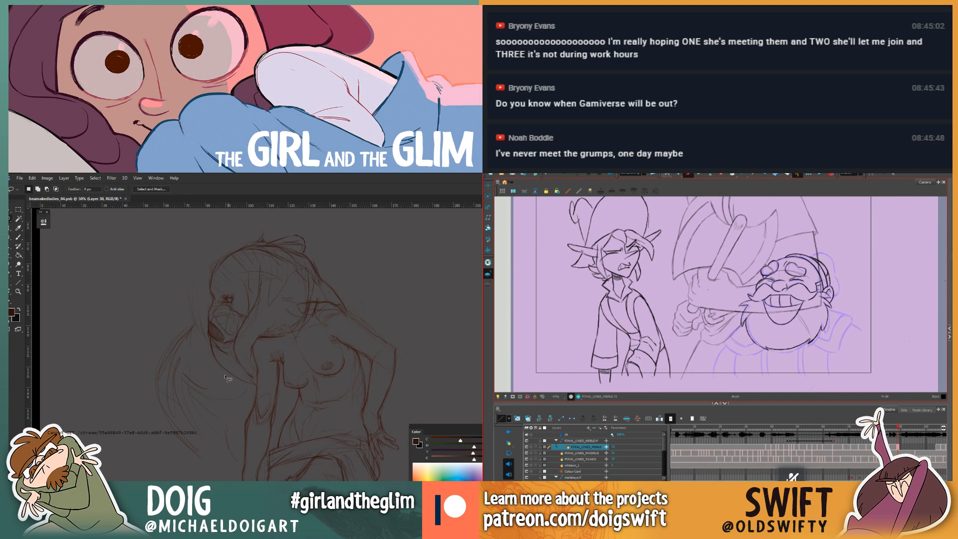
pyautogui.press('.')
pyautogui.moveTo(234, 466)
pyautogui.mouseDown()
pyautogui.moveTo(249, 388)
pyautogui.moveTo(210, 364)
pyautogui.moveTo(200, 300)
pyautogui.moveTo(171, 284)
pyautogui.moveTo(136, 393)
pyautogui.moveTo(190, 476)
pyautogui.moveTo(231, 468)
pyautogui.mouseUp()
pyautogui.press('.')
pyautogui.press('.')
pyautogui.click(665, 174)
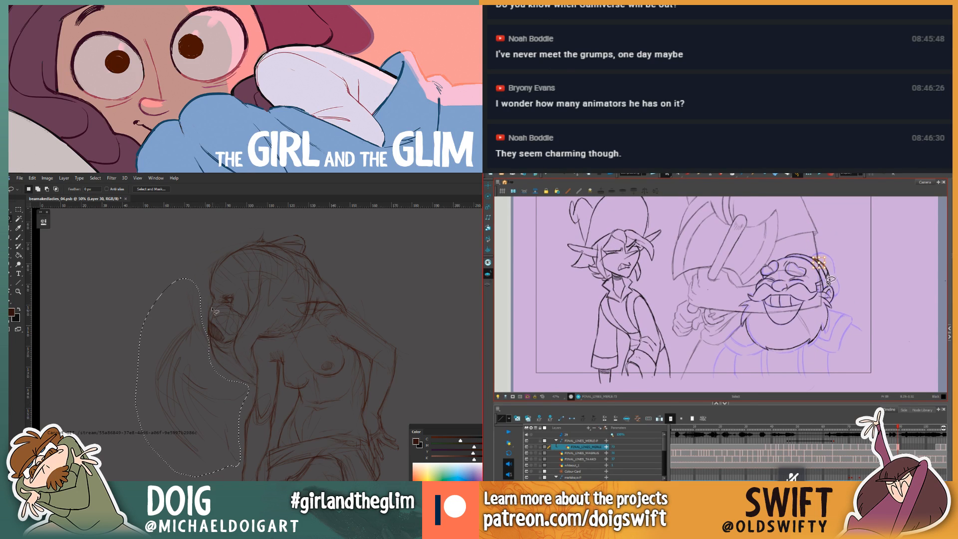
pyautogui.press('Delete')
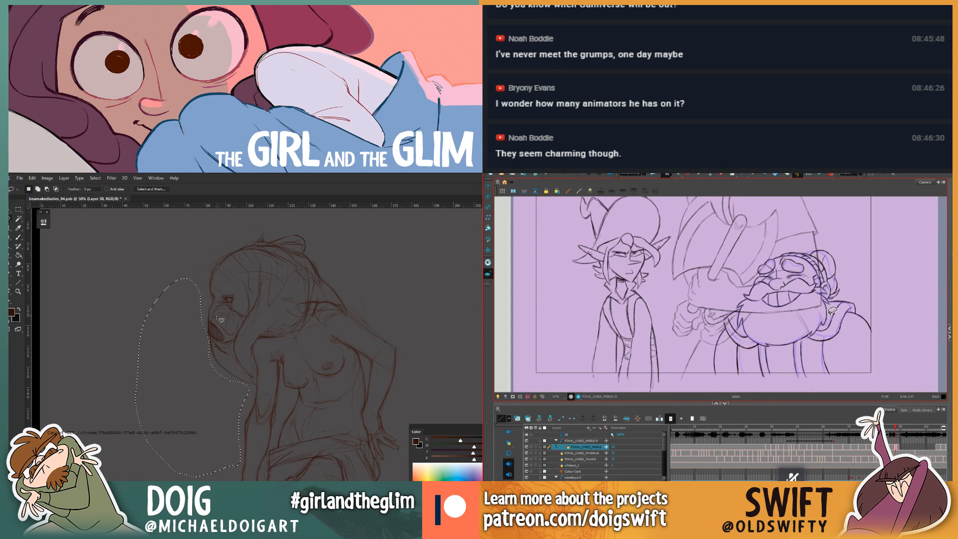
# Step: Sketch the curved hair lock sweeping from the stooping figure's chin toward her forearm
pyautogui.press('.')
pyautogui.hotkey('ctrl', 'd')
pyautogui.press('.')
pyautogui.press('b')
pyautogui.hotkey('ctrl', '=')
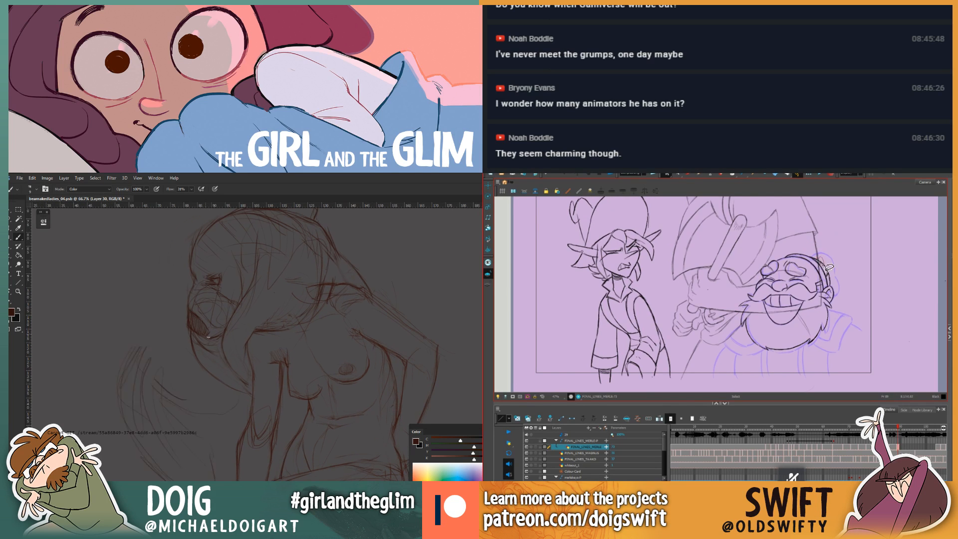
pyautogui.press('alt')
pyautogui.press('.')
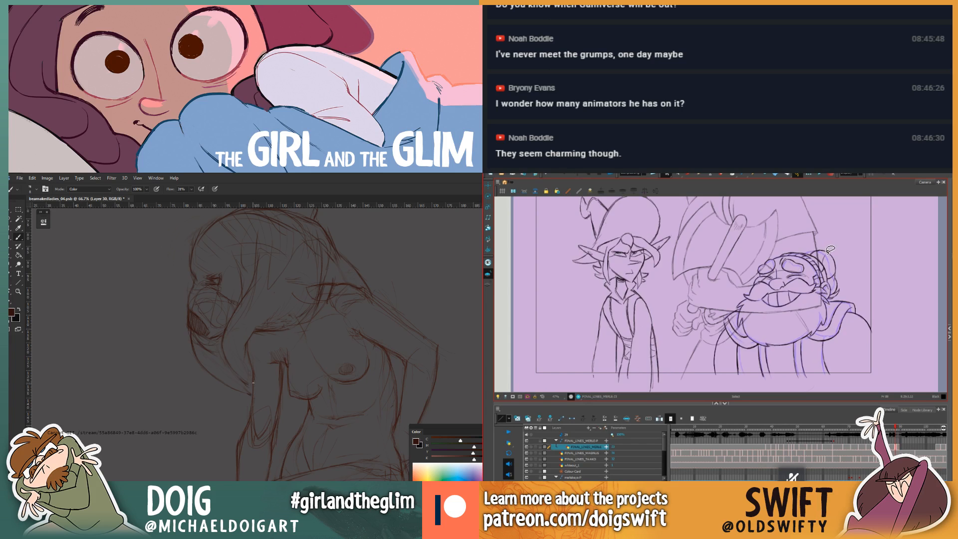
pyautogui.press('.')
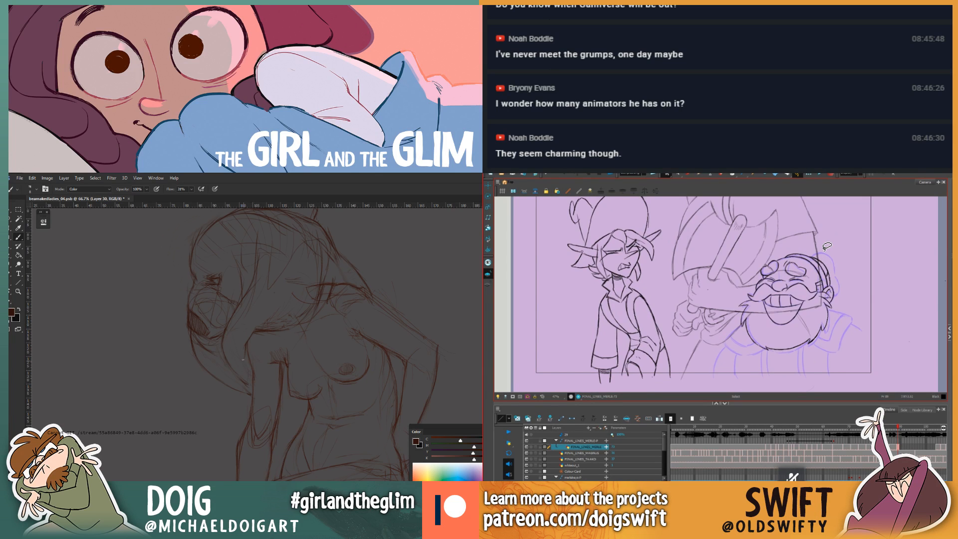
# Step: Erase the rough lines around the stooping figure's near forearm with a smaller eraser
pyautogui.press('e')
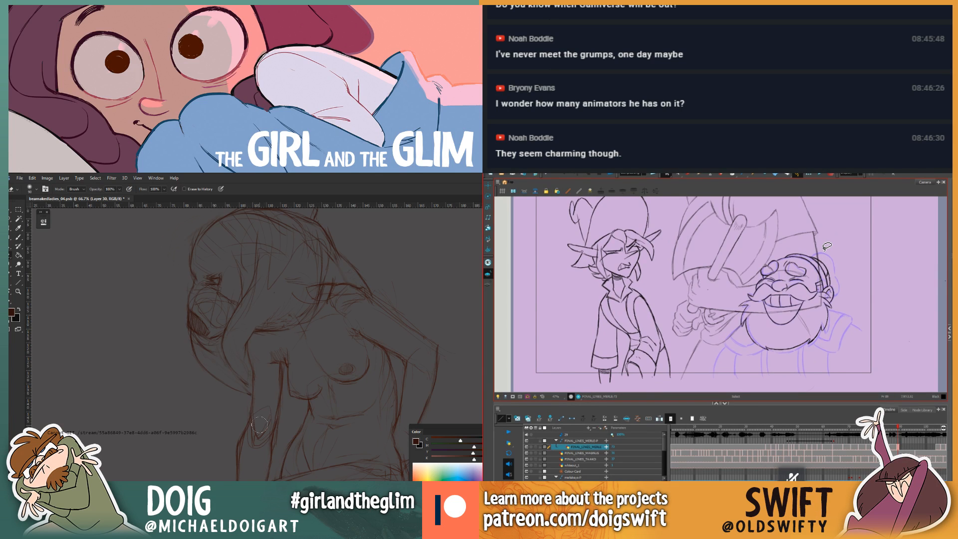
pyautogui.moveTo(259, 423); pyautogui.dragTo(258, 438)
pyautogui.hotkey('alt', 'b')
pyautogui.press('[')
pyautogui.press('[')
pyautogui.press('.')
pyautogui.press('.')
pyautogui.press('b')
# Step: Refine the cross lines on the dwarf's headband near the ear, matching the adjacent drawing
pyautogui.press('.')
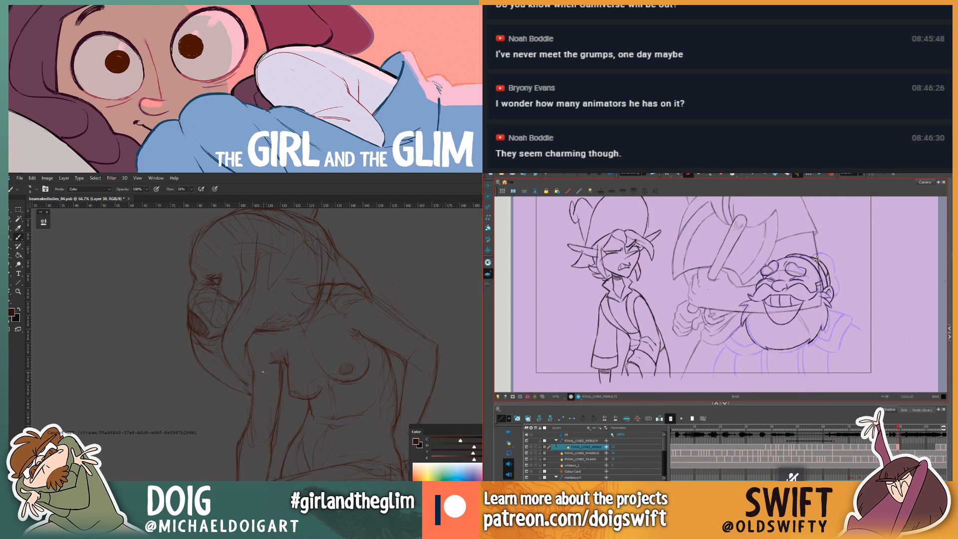
pyautogui.press('.')
pyautogui.press('.')
pyautogui.press('.')
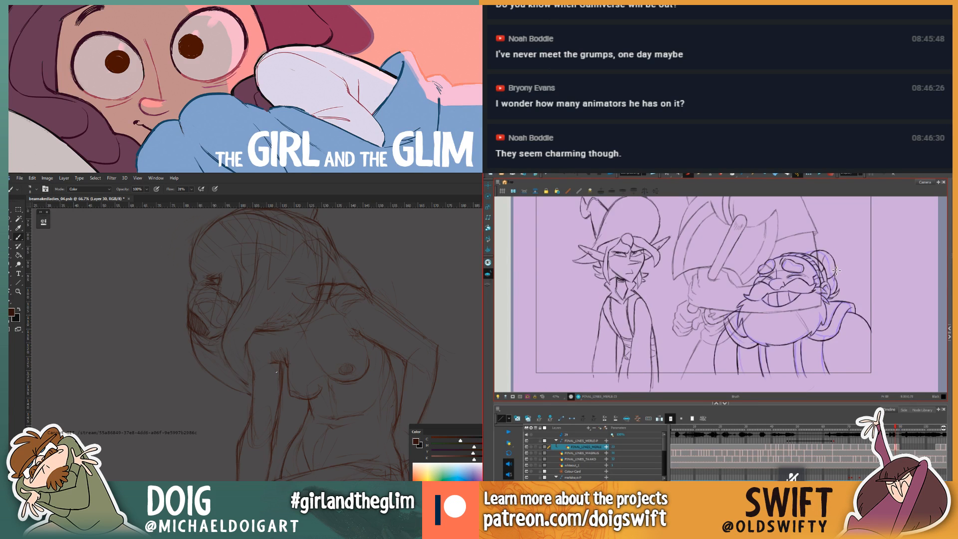
pyautogui.press('.')
pyautogui.press('.')
pyautogui.hotkey('alt', 's')
pyautogui.hotkey('alt', 'b')
pyautogui.hotkey('alt', 's')
pyautogui.press('.')
pyautogui.press('.')
# Step: Delete the stray headband strokes above the dwarf's ear in the adjacent drawing and compare both drawings
pyautogui.moveTo(301, 378); pyautogui.dragTo(273, 338)
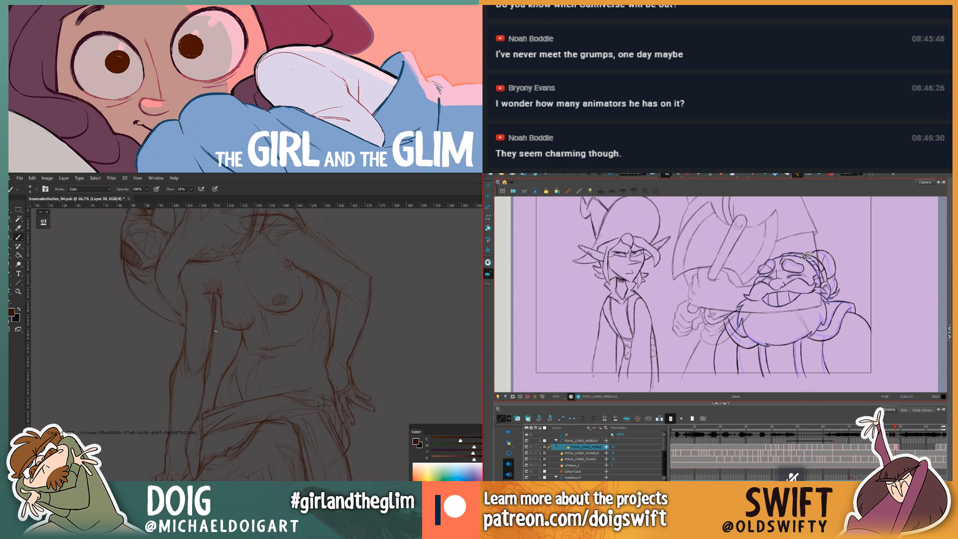
pyautogui.press('e')
pyautogui.click(804, 258)
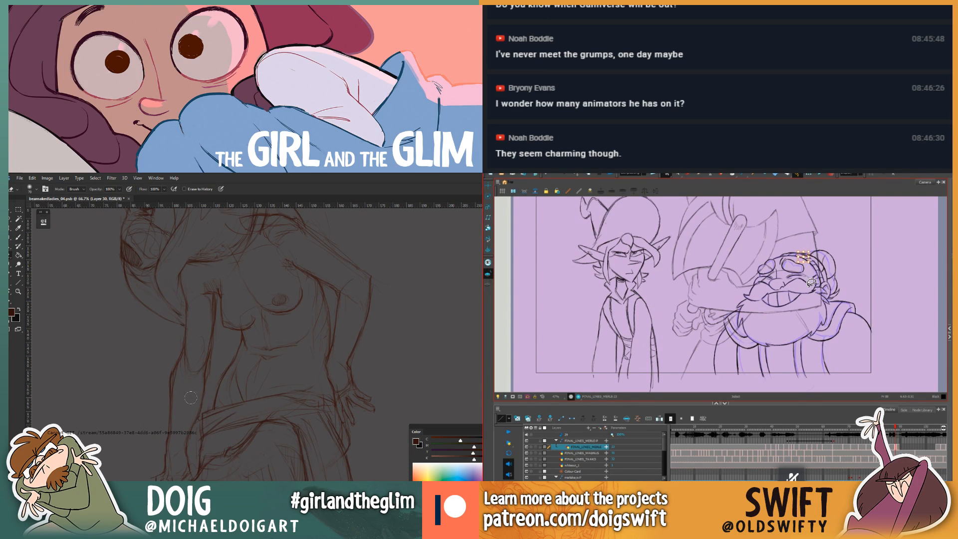
pyautogui.press('b')
pyautogui.press('.')
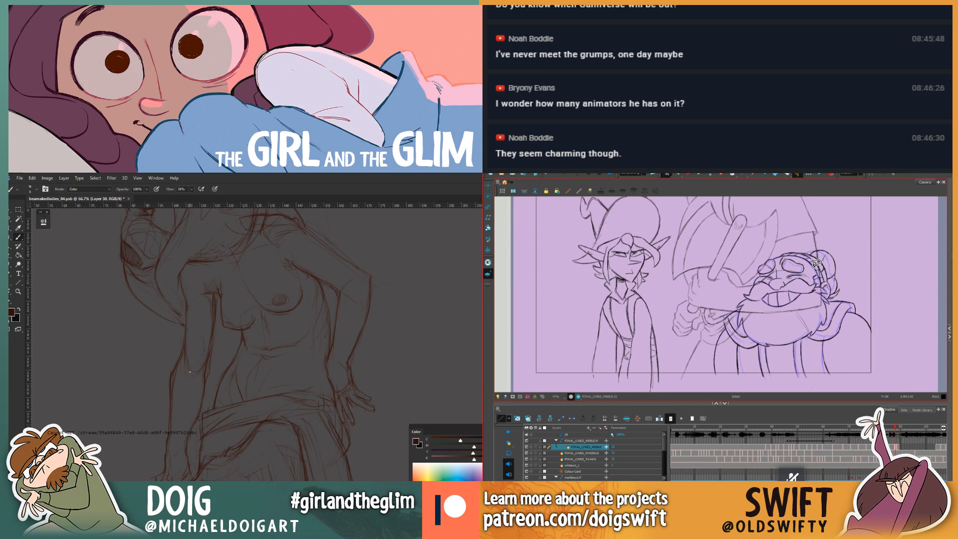
pyautogui.click(814, 263)
pyautogui.press('.')
pyautogui.click(821, 264)
pyautogui.moveTo(169, 333)
pyautogui.mouseDown()
pyautogui.moveTo(176, 367)
pyautogui.moveTo(184, 358)
pyautogui.mouseUp()
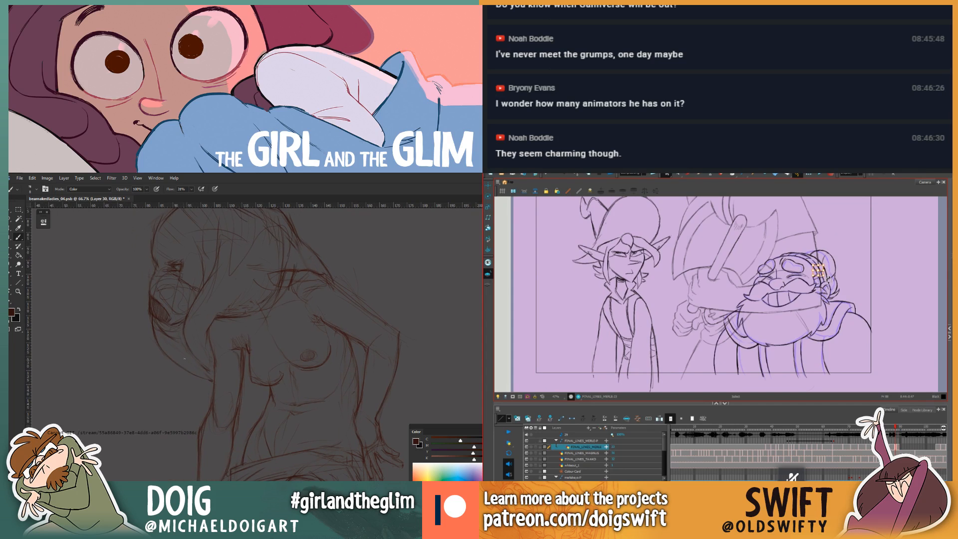
pyautogui.press('Delete')
pyautogui.press('.')
pyautogui.press('.')
pyautogui.press('.')
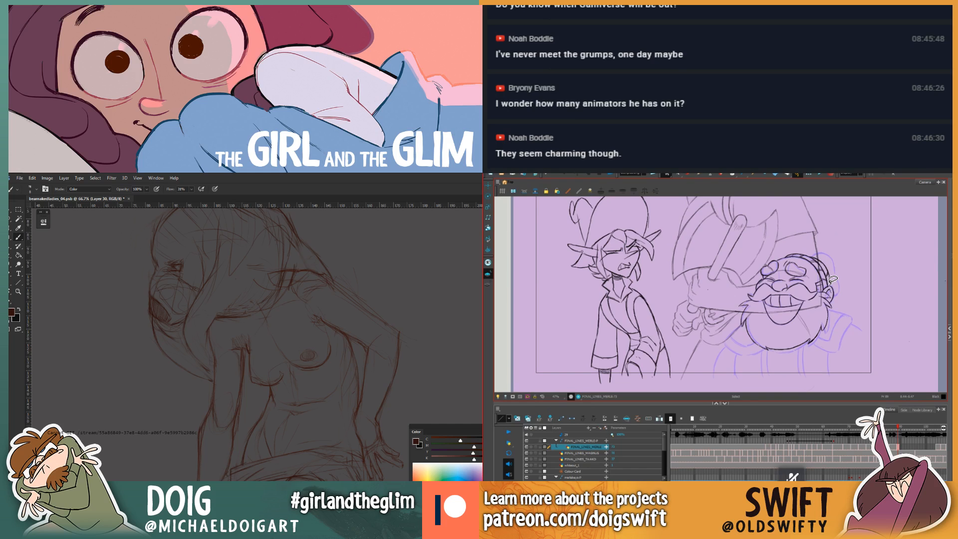
# Step: Ink the top curve of the dwarf's hair bun behind the headband, flipping repeatedly against the adjacent drawing
pyautogui.click(689, 175)
pyautogui.press('.')
pyautogui.press(',')
pyautogui.press('.')
pyautogui.press(',')
pyautogui.press('.')
pyautogui.press(',')
pyautogui.press('.')
pyautogui.press(',')
pyautogui.press(',')
pyautogui.press('.')
pyautogui.press(',')
pyautogui.press('.')
pyautogui.press(',')
pyautogui.press('.')
pyautogui.press(',')
pyautogui.press('.')
pyautogui.press(',')
pyautogui.press('.')
pyautogui.press('.')
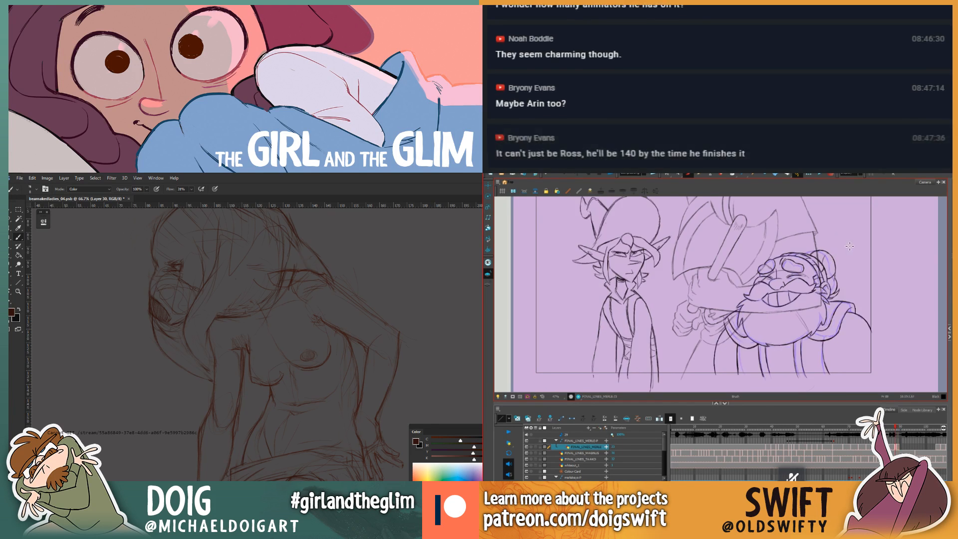
pyautogui.press(',')
pyautogui.press('.')
pyautogui.press(',')
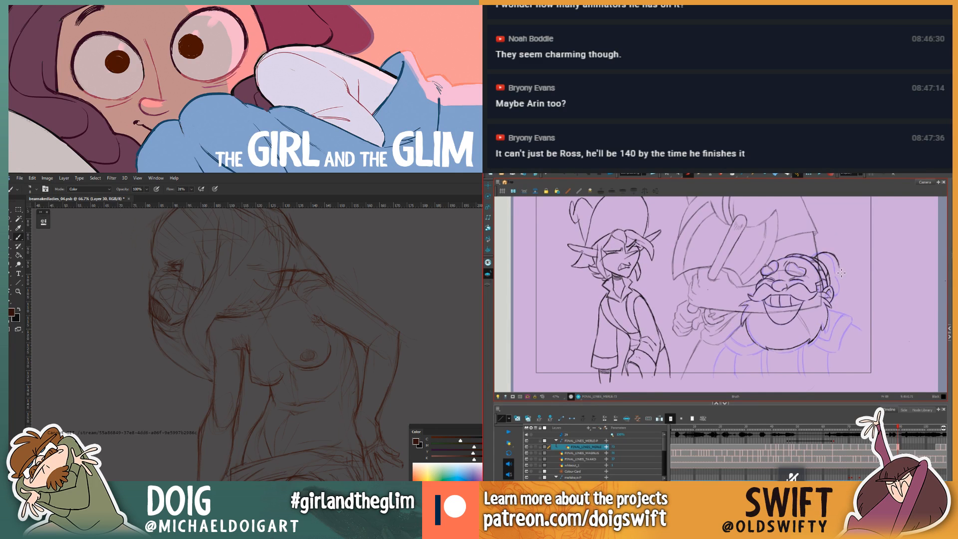
# Step: Extend the dwarf's hair bun outline down its back edge toward the nape
pyautogui.moveTo(839, 261); pyautogui.dragTo(840, 273)
pyautogui.press('.')
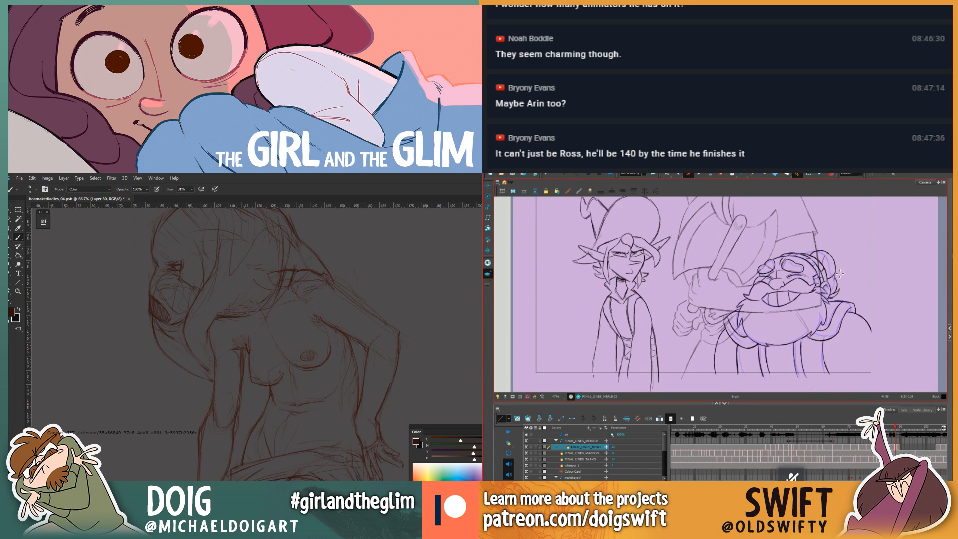
pyautogui.press(',')
pyautogui.press('.')
pyautogui.press('.')
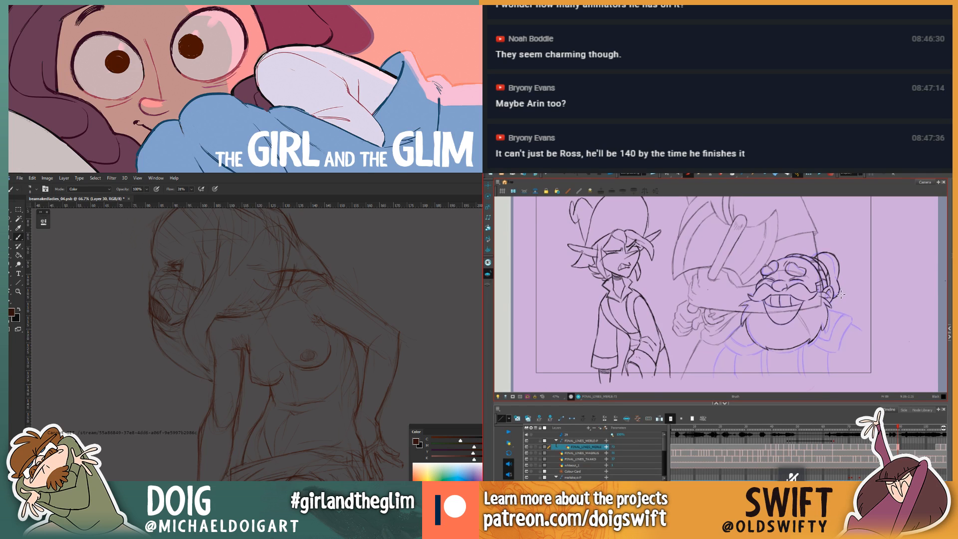
# Step: Ink the small hair tuft below the dwarf's bun and select its stroke
pyautogui.press('.')
pyautogui.press('.')
pyautogui.press('.')
pyautogui.press('.')
pyautogui.press('.')
pyautogui.press('.')
pyautogui.hotkey('alt', 's')
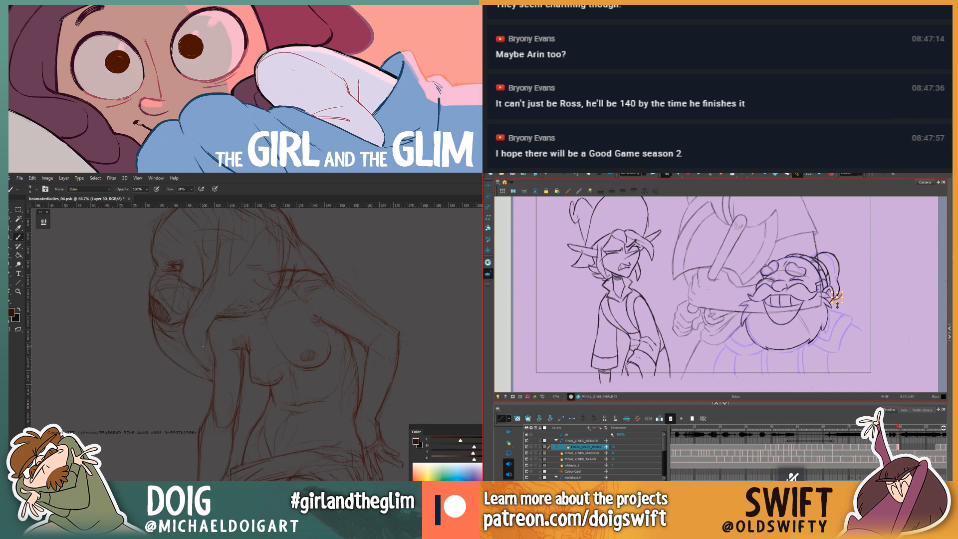
pyautogui.click(837, 306)
# Step: Rework the outer contour of the dwarf's hair bun, checking its shape against the adjacent drawing
pyautogui.click(688, 175)
pyautogui.press(',')
pyautogui.press('.')
pyautogui.press(',')
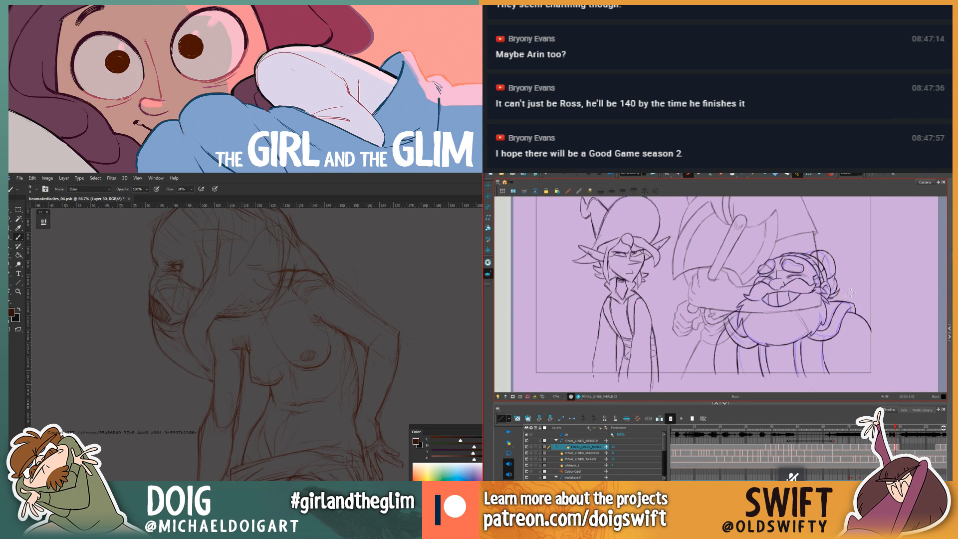
pyautogui.press('.')
pyautogui.press(',')
pyautogui.press('.')
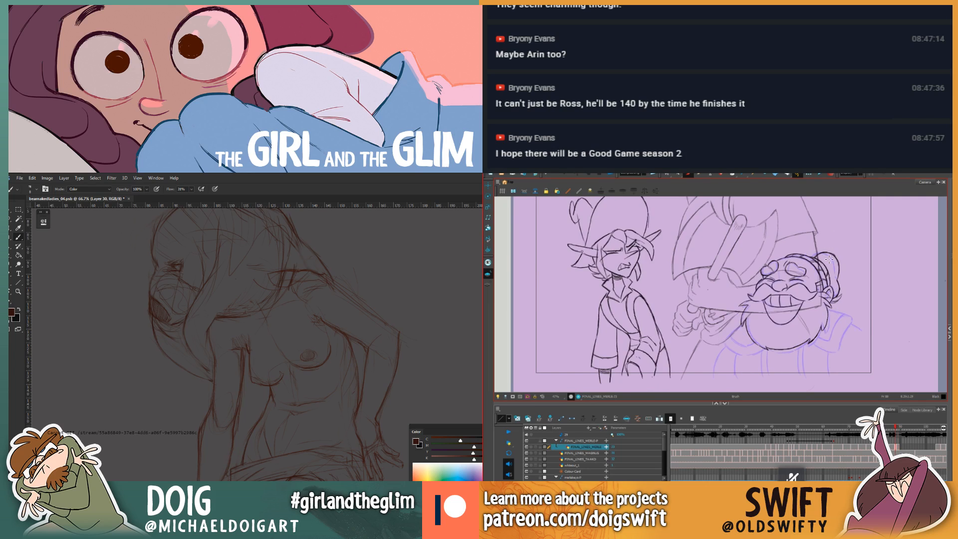
pyautogui.press(',')
pyautogui.press('.')
# Step: Ink the bun's inner edge where it meets the dwarf's headband, flipping between drawings
pyautogui.moveTo(833, 256); pyautogui.dragTo(825, 272)
pyautogui.press(',')
pyautogui.press('.')
pyautogui.press(',')
pyautogui.press('.')
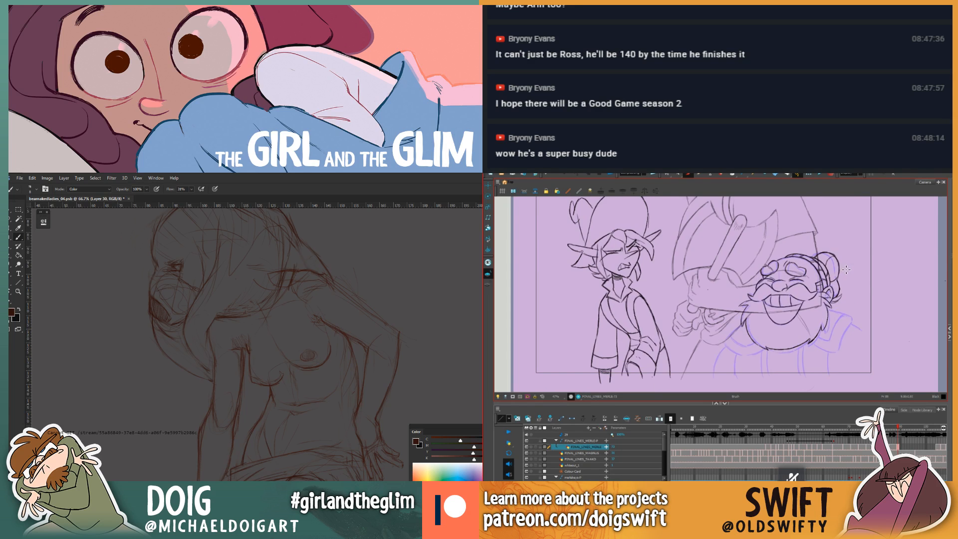
pyautogui.press(',')
pyautogui.press('.')
pyautogui.press(',')
pyautogui.press('.')
pyautogui.press(',')
pyautogui.press('.')
# Step: Finish the hair tuft at the dwarf's nape and refine the stooping figure's torso contour below the chest
pyautogui.moveTo(280, 395); pyautogui.dragTo(279, 351)
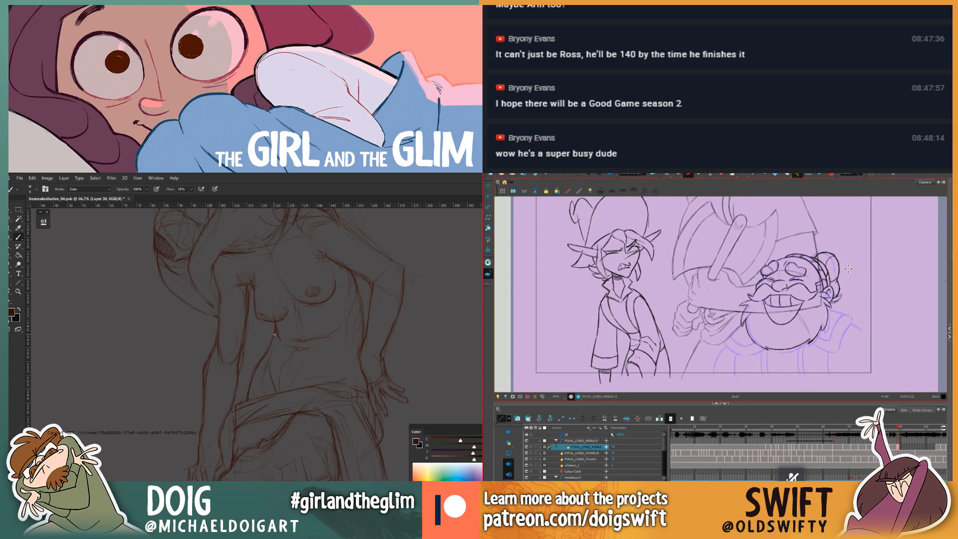
pyautogui.press(',')
pyautogui.press('.')
pyautogui.press(',')
pyautogui.press('.')
pyautogui.press(',')
pyautogui.press('.')
pyautogui.press(',')
pyautogui.press('.')
pyautogui.press(',')
pyautogui.press('.')
# Step: Examine the stooping figure's whole-body sketch, from the torso down through the drapery and legs
pyautogui.hotkey('ctrl', '-')
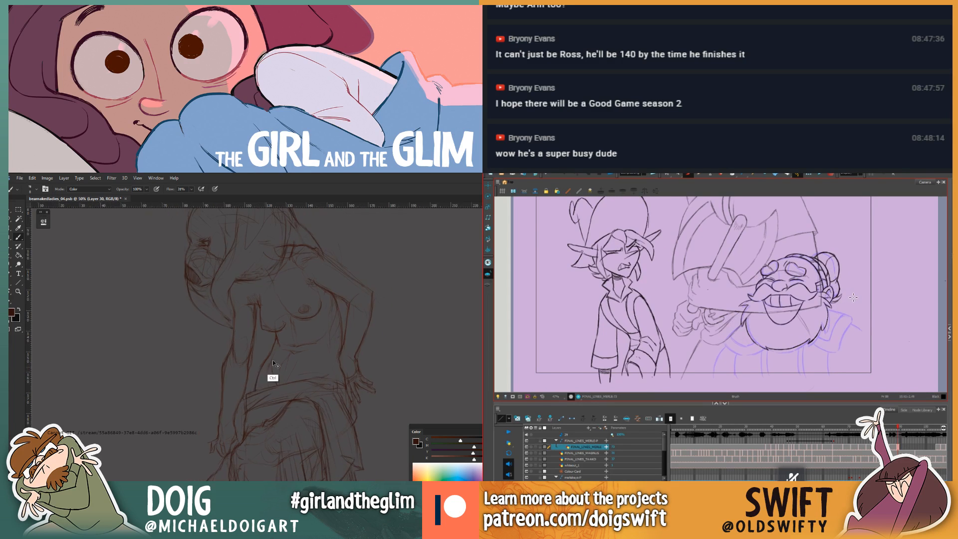
pyautogui.press(',')
pyautogui.hotkey('ctrl', '-')
pyautogui.hotkey('ctrl', '-')
pyautogui.press('.')
pyautogui.hotkey('ctrl', '-')
pyautogui.hotkey('ctrl', '0')
pyautogui.hotkey('ctrl', '+')
pyautogui.hotkey('ctrl', '+')
pyautogui.hotkey('ctrl', '+')
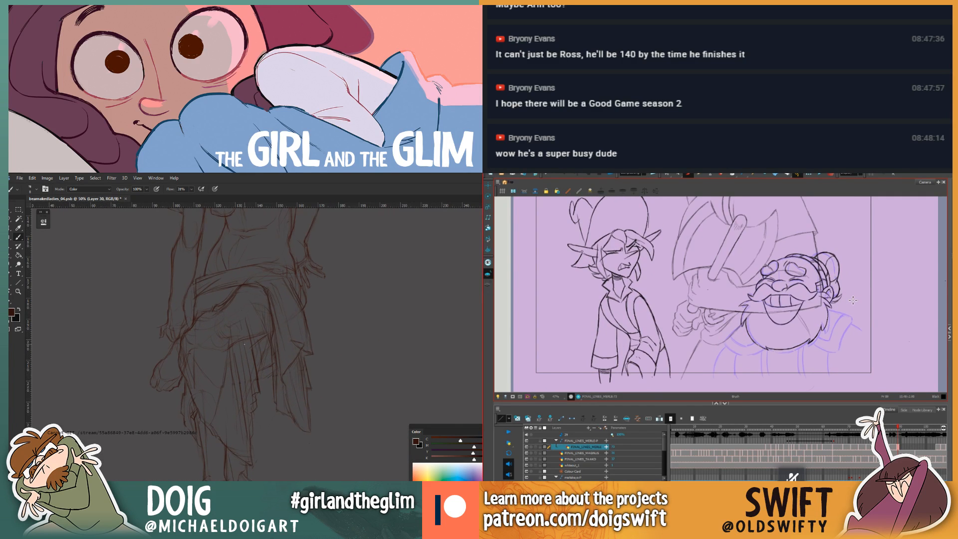
pyautogui.moveTo(232, 338); pyautogui.dragTo(237, 370)
pyautogui.press(',')
pyautogui.press('.')
pyautogui.moveTo(200, 305)
pyautogui.mouseDown()
pyautogui.moveTo(255, 354)
pyautogui.moveTo(235, 389)
pyautogui.mouseUp()
# Step: Ink the first vertical clothing line below the dwarf's beard over the blue rough
pyautogui.press(',')
pyautogui.press('.')
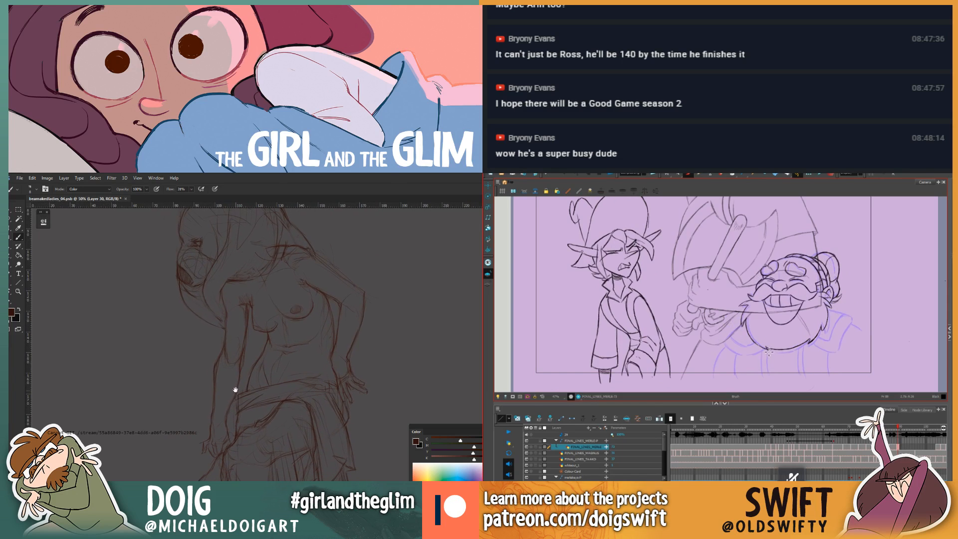
pyautogui.hotkey('ctrl', '+')
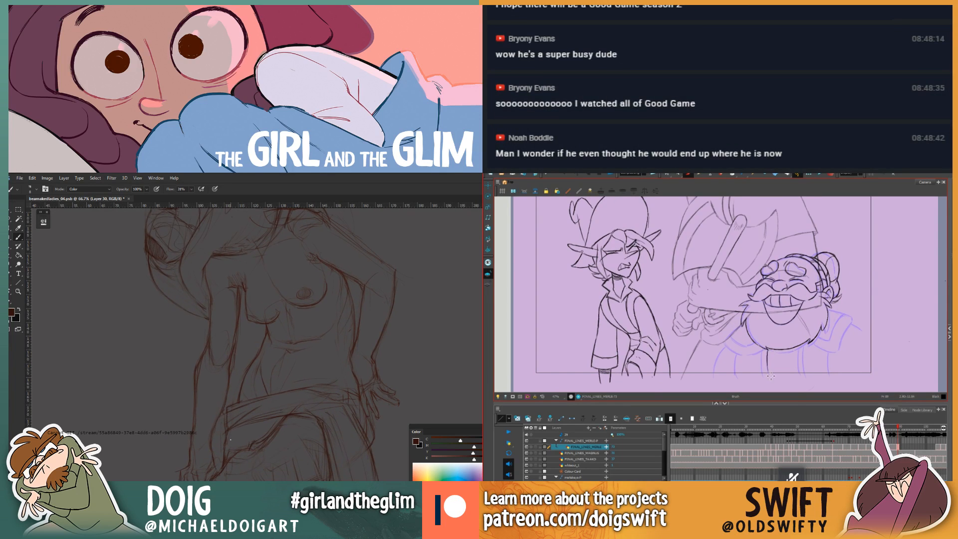
pyautogui.press(',')
pyautogui.moveTo(244, 434); pyautogui.dragTo(265, 349)
pyautogui.press('.')
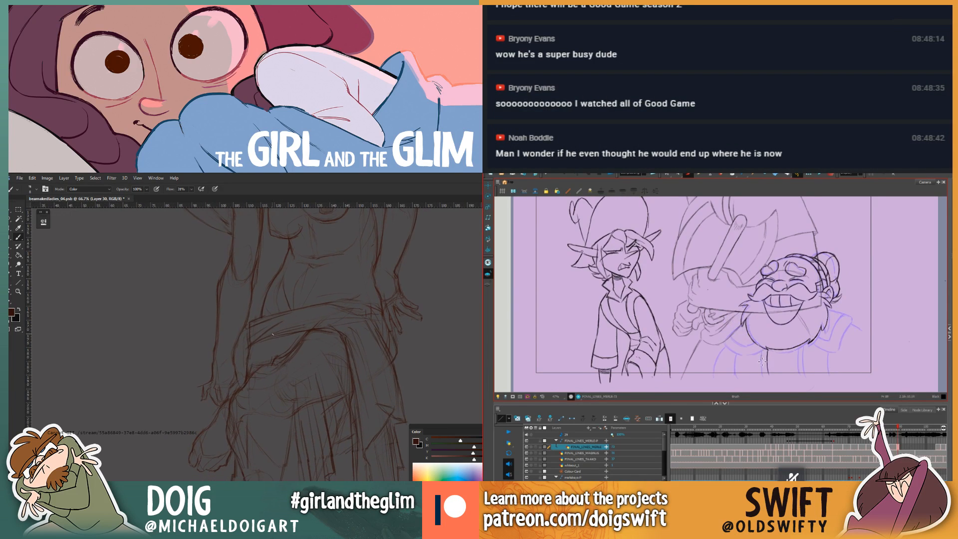
pyautogui.press(',')
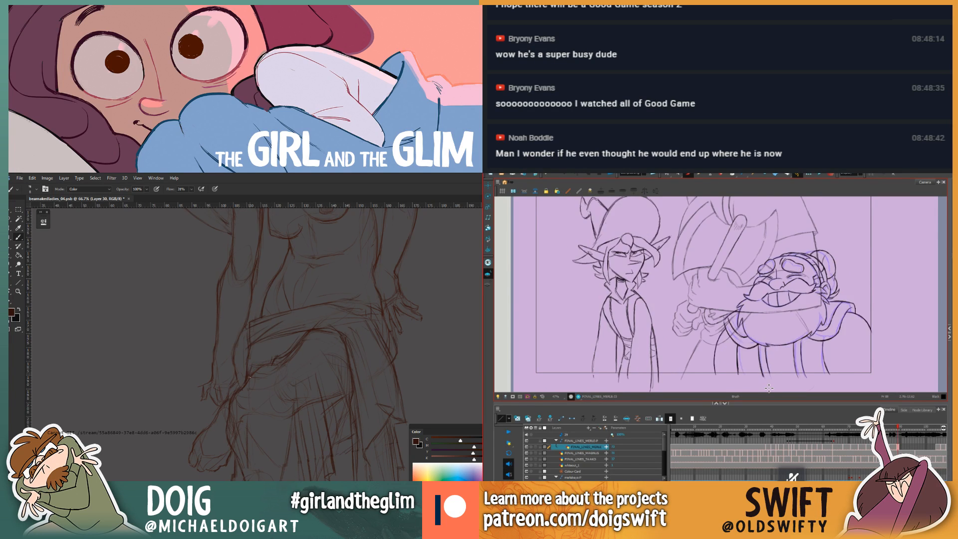
pyautogui.press('.')
# Step: Erase the excess linework on the clothing below the dwarf's beard and around the stooping figure's wrist
pyautogui.hotkey('alt', 'e')
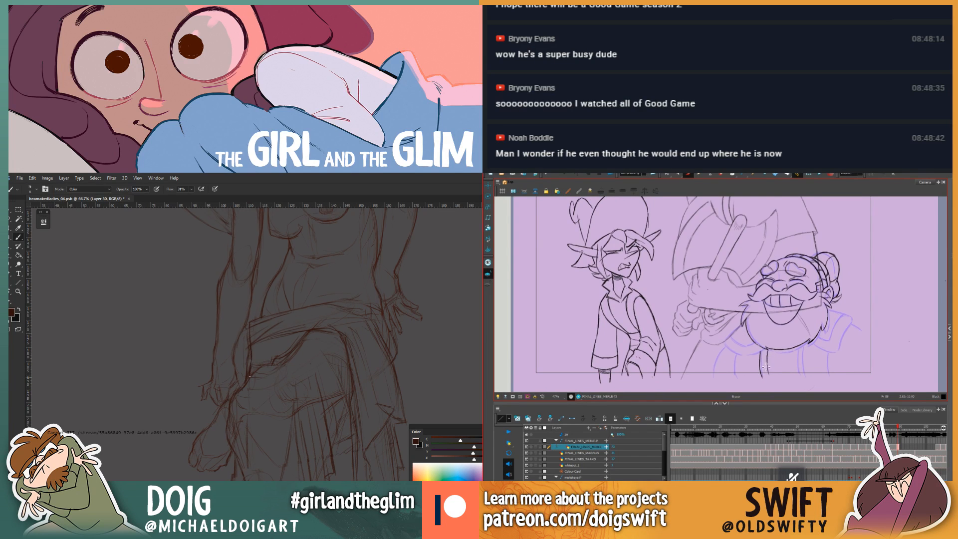
pyautogui.press('e')
pyautogui.press(',')
pyautogui.press('.')
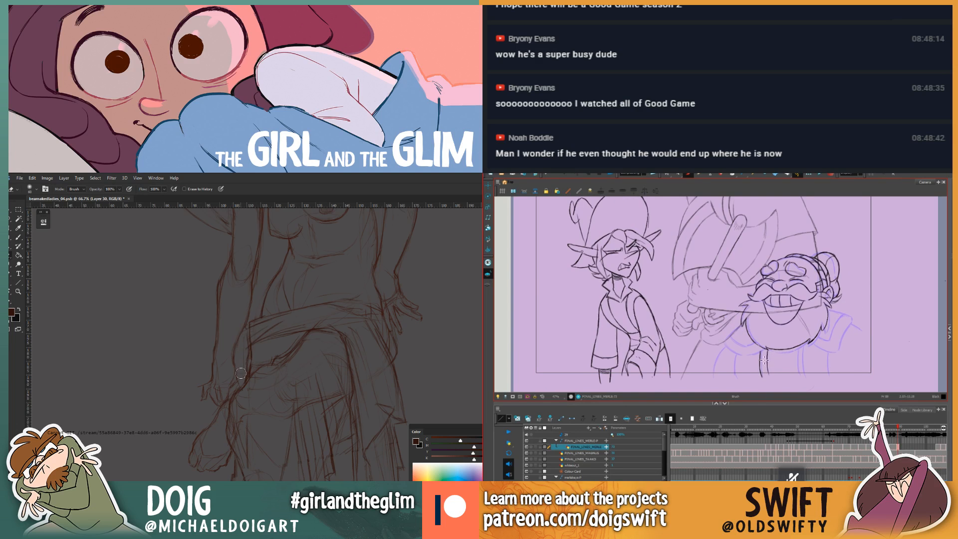
pyautogui.moveTo(765, 373); pyautogui.dragTo(764, 354)
pyautogui.press(']')
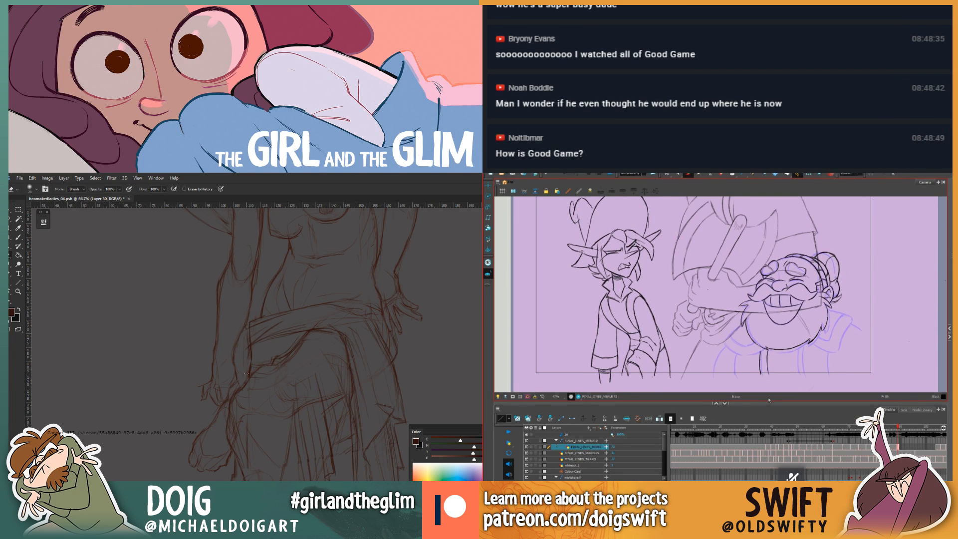
# Step: Compare the dwarf's clothing lines with the neighbouring drawing in the animation
pyautogui.press(',')
pyautogui.press(',')
pyautogui.press('.')
pyautogui.press('.')
pyautogui.press(',')
pyautogui.press(',')
pyautogui.press('.')
pyautogui.press(',')
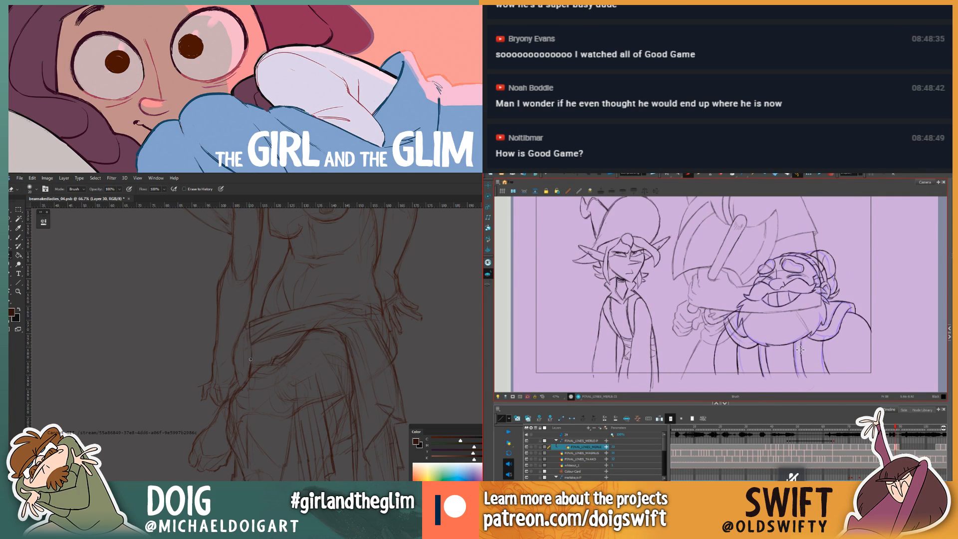
pyautogui.press('.')
pyautogui.press('.')
# Step: Finish the first clothing strap below the dwarf's beard and ink the second strap's vertical lines over the blue rough
pyautogui.hotkey('alt', 'b')
pyautogui.press('b')
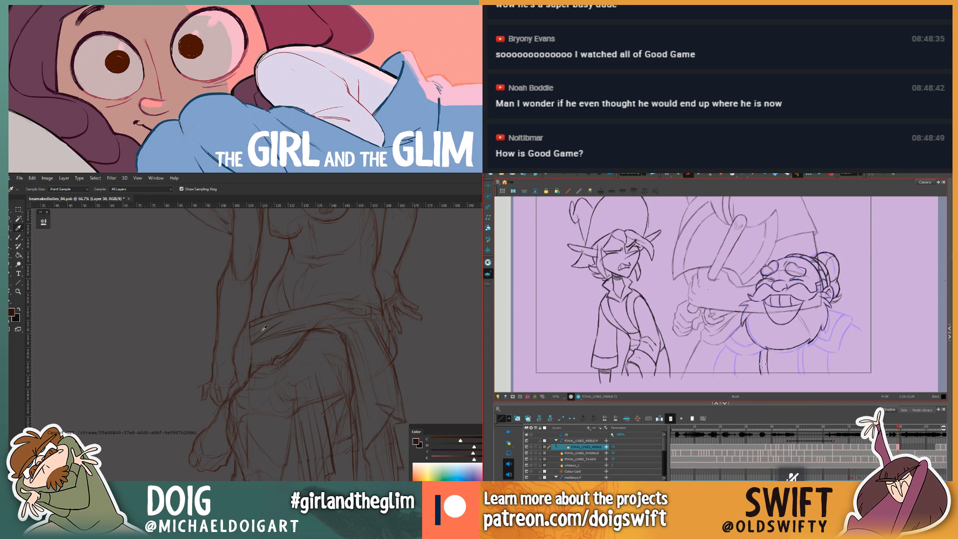
pyautogui.press(',')
pyautogui.press('.')
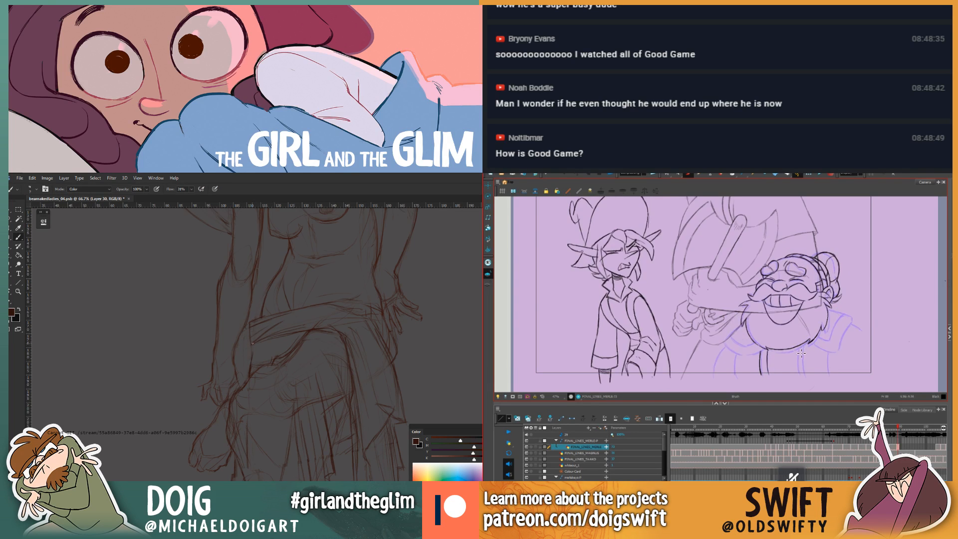
pyautogui.press(',')
pyautogui.press('.')
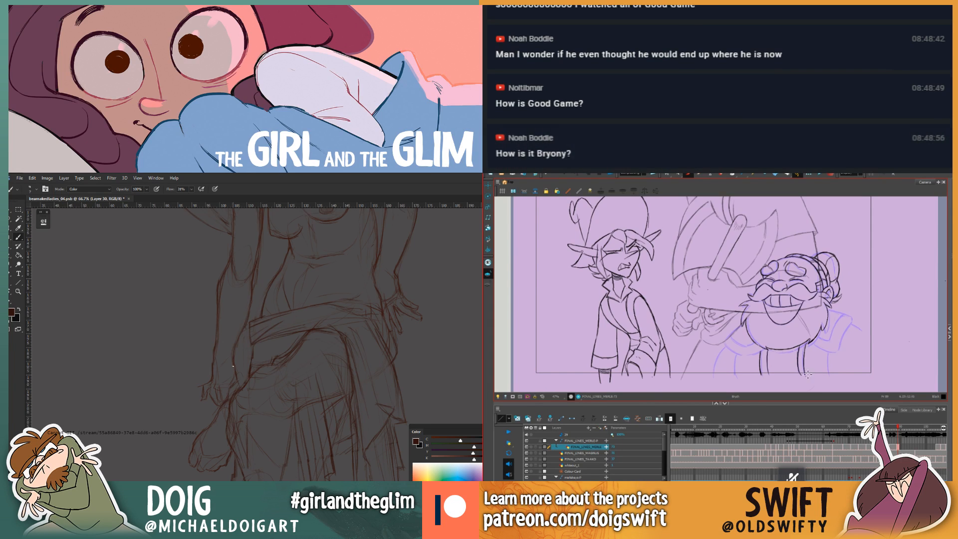
pyautogui.press(',')
pyautogui.press('.')
pyautogui.press(',')
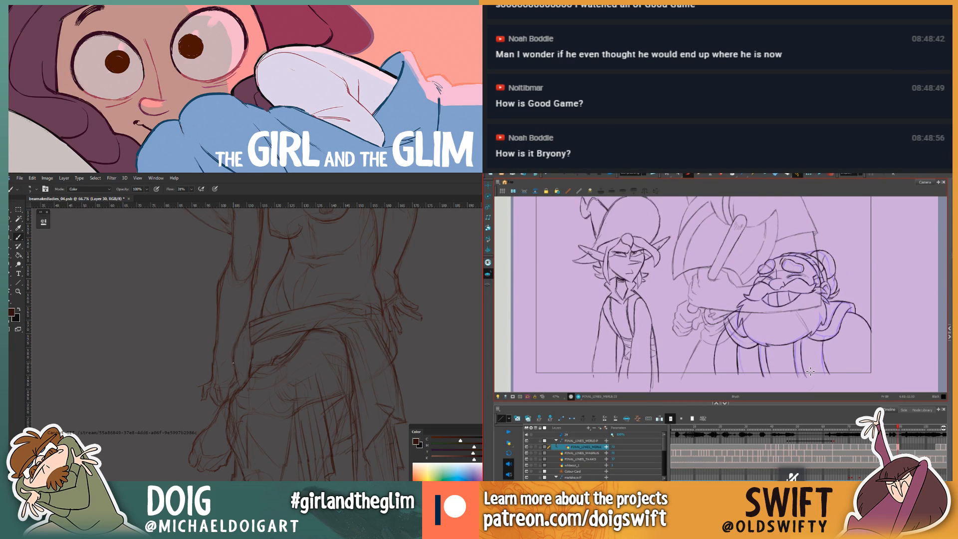
# Step: Redraw the second strap's vertical line from the beard down, checking it against the neighbouring drawing
pyautogui.press('.')
pyautogui.press(',')
pyautogui.press('.')
pyautogui.moveTo(804, 354)
pyautogui.mouseDown()
pyautogui.moveTo(803, 379)
pyautogui.moveTo(809, 346)
pyautogui.moveTo(802, 378)
pyautogui.mouseUp()
pyautogui.press(',')
pyautogui.press('.')
pyautogui.hotkey('alt', 'b')
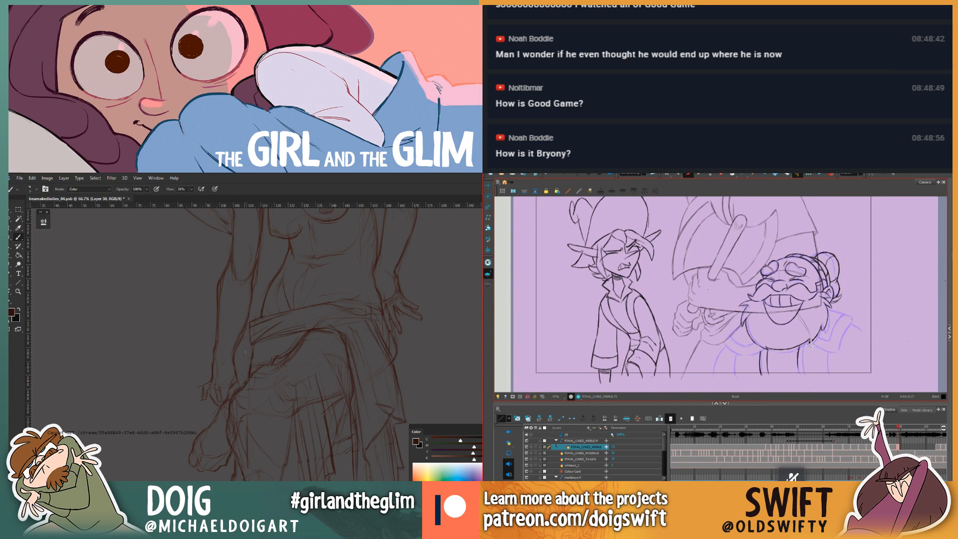
# Step: Complete both edges of the dwarf's second strap and inspect the stooping figure's lower drapery
pyautogui.press(',')
pyautogui.press('.')
pyautogui.press(',')
pyautogui.press('.')
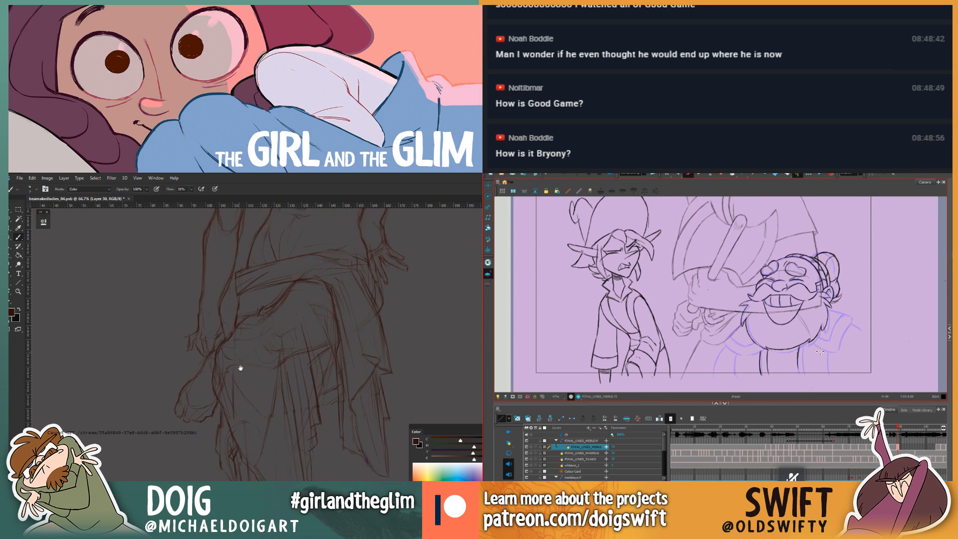
pyautogui.hotkey('alt', 'b')
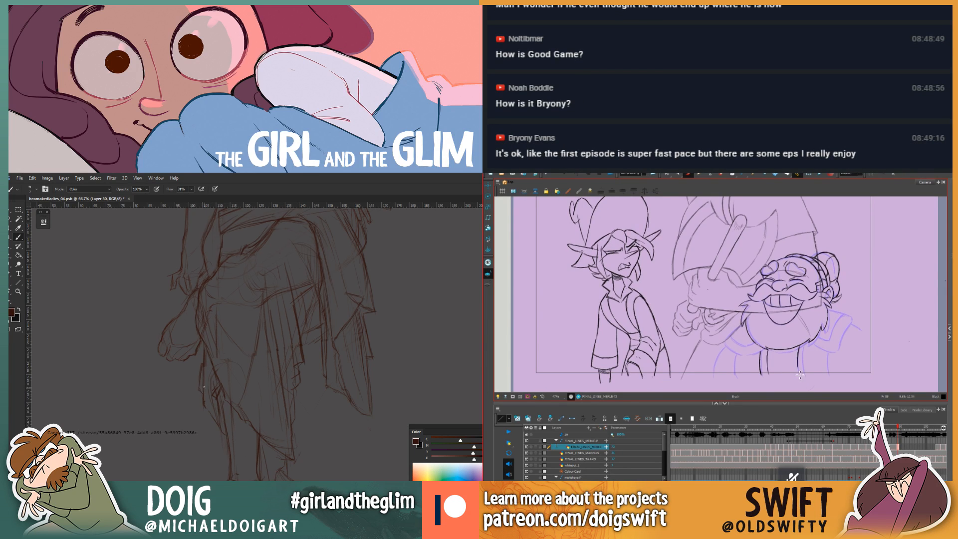
pyautogui.press(',')
pyautogui.press('.')
pyautogui.moveTo(243, 366)
pyautogui.mouseDown()
pyautogui.moveTo(230, 359)
pyautogui.moveTo(209, 369)
pyautogui.moveTo(207, 328)
pyautogui.moveTo(222, 348)
pyautogui.mouseUp()
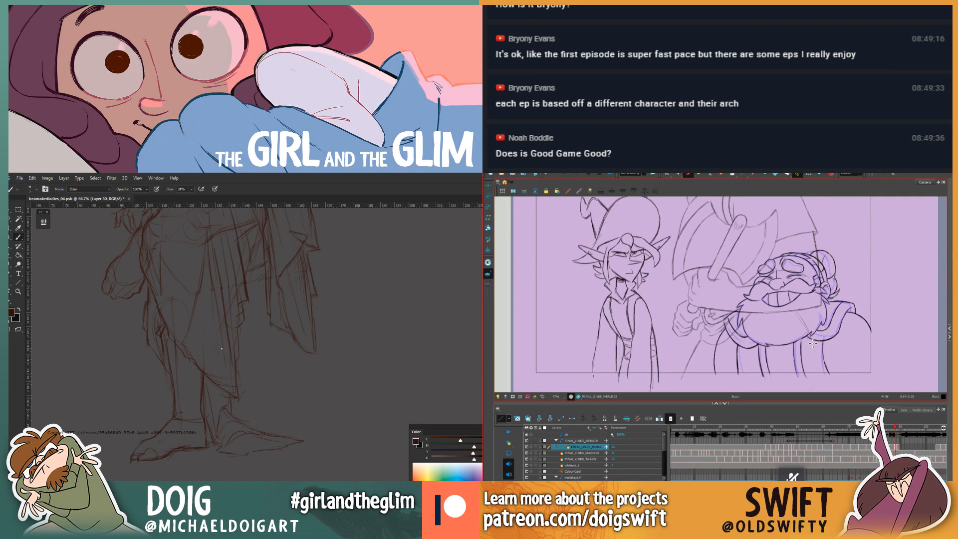
# Step: Adjust the second strap's two selected lines below the beard and compare them with the neighbouring drawing
pyautogui.hotkey('alt', 's')
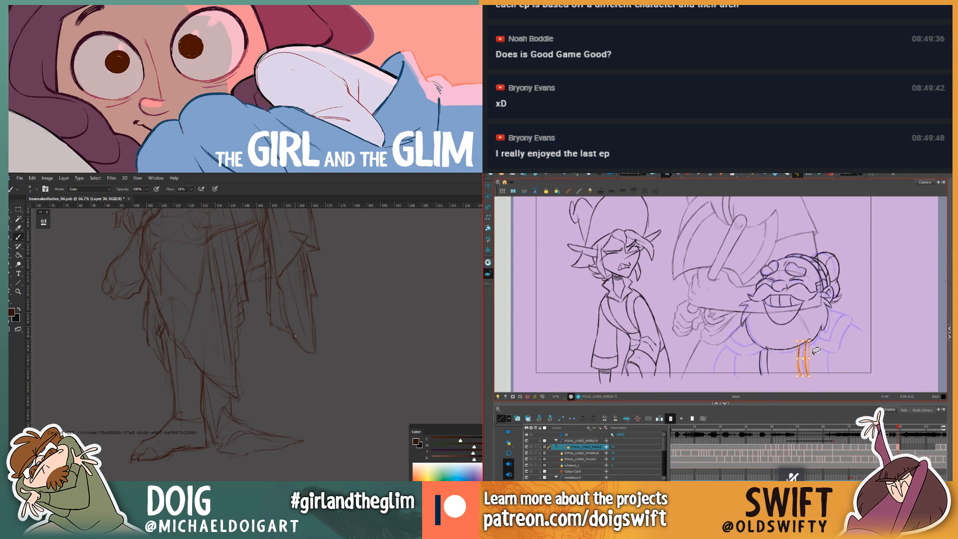
pyautogui.moveTo(277, 357)
pyautogui.mouseDown()
pyautogui.moveTo(255, 367)
pyautogui.moveTo(265, 369)
pyautogui.moveTo(253, 324)
pyautogui.moveTo(248, 367)
pyautogui.mouseUp()
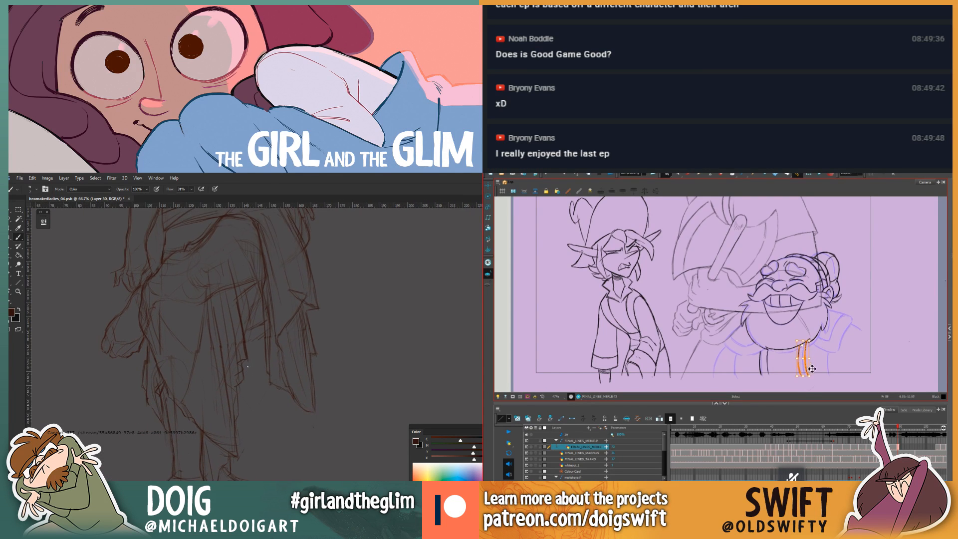
pyautogui.click(819, 375)
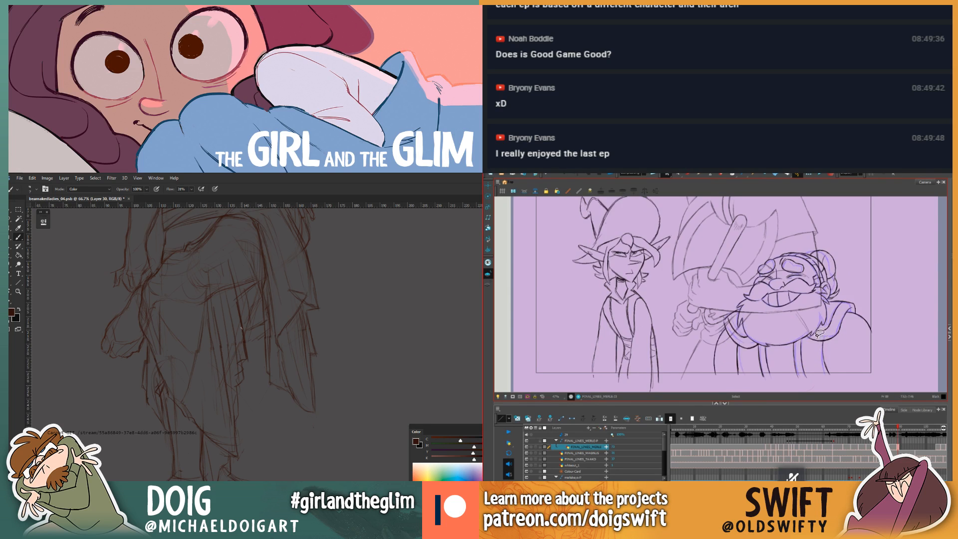
pyautogui.press('.')
pyautogui.press('.')
pyautogui.click(688, 173)
pyautogui.press('.')
pyautogui.press('.')
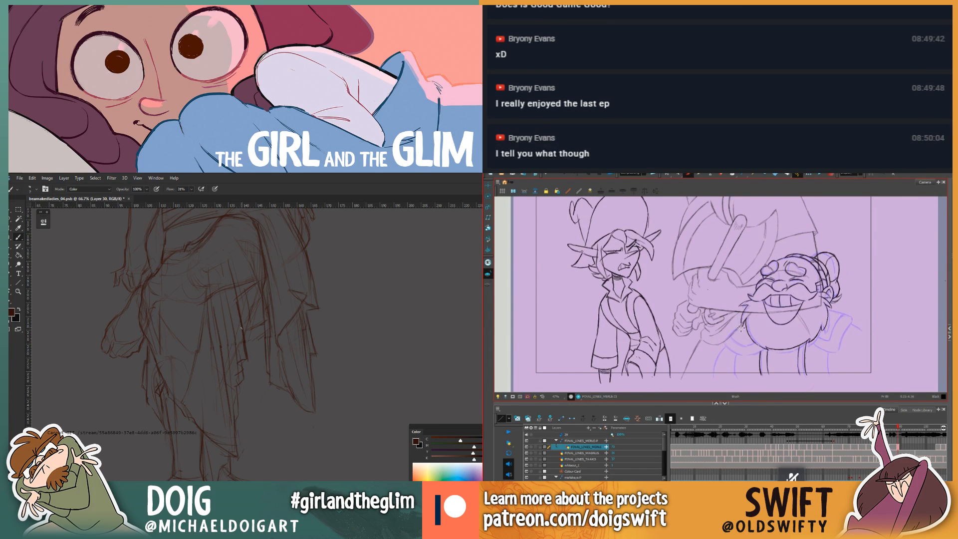
# Step: Ink the dwarf's shoulder and short sleeve beside the beard on the side nearest the elf
pyautogui.press('.')
pyautogui.press('.')
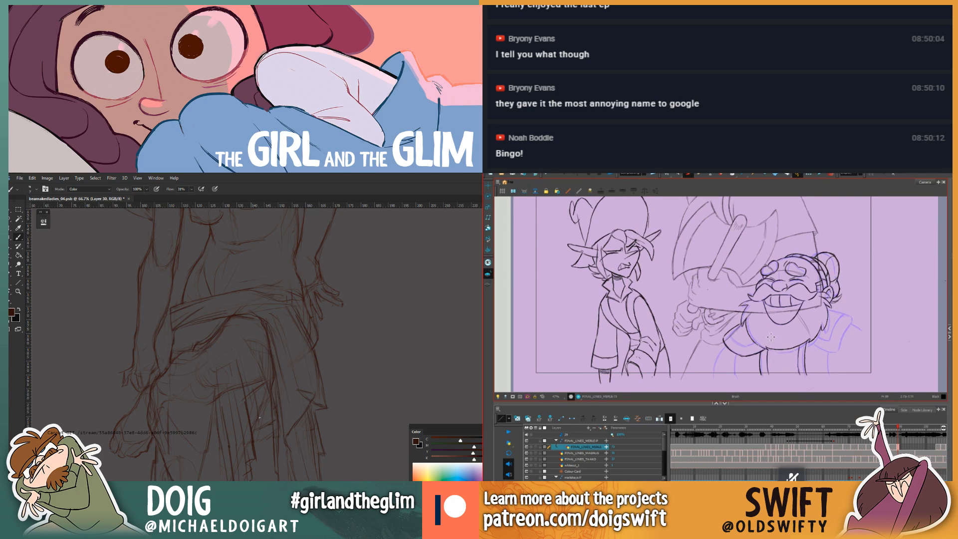
pyautogui.press('.')
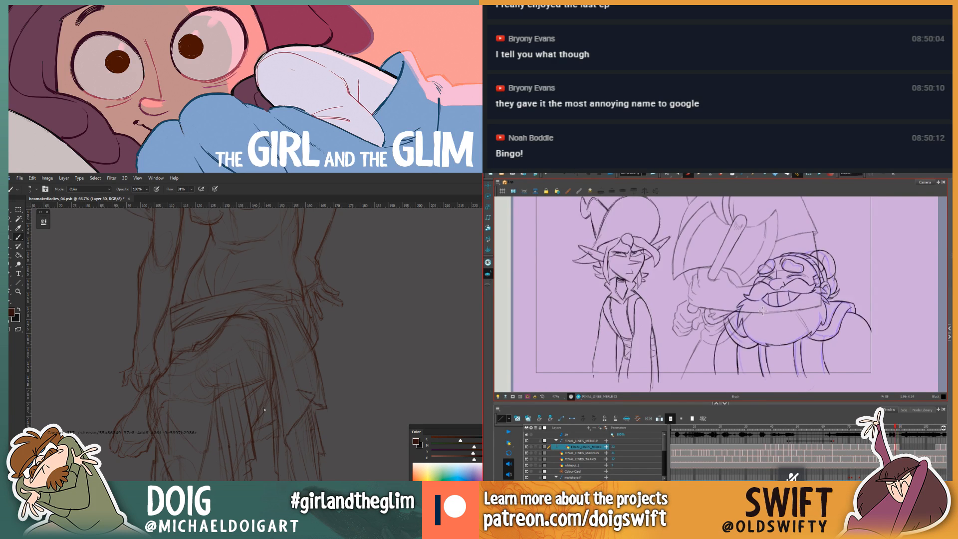
pyautogui.press('.')
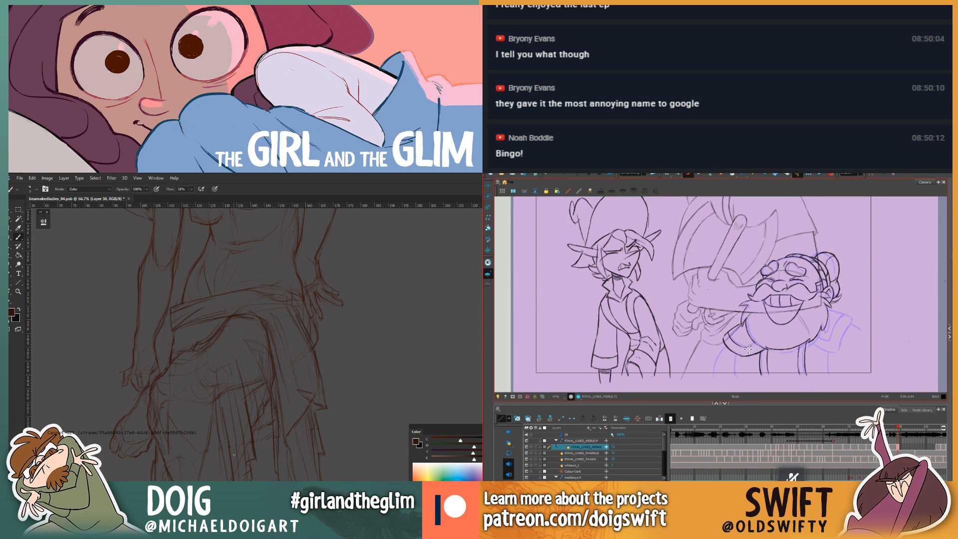
# Step: Finish the sleeve cuff nearest the elf and clean up the drapery fold below the stooping figure's knee
pyautogui.press('e')
pyautogui.press('.')
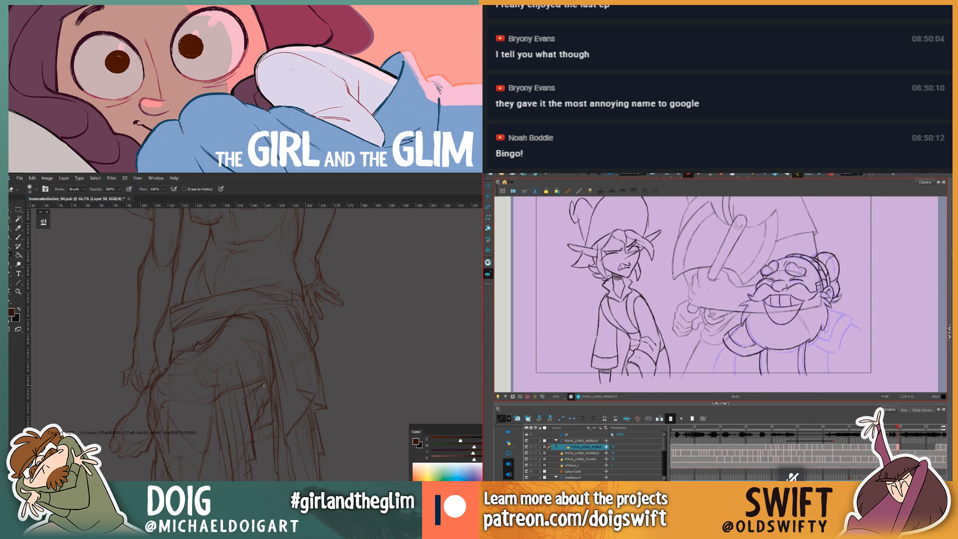
pyautogui.press('.')
pyautogui.press('.')
pyautogui.press(']')
pyautogui.press(']')
pyautogui.press(']')
pyautogui.press(']')
pyautogui.press('.')
pyautogui.press('.')
# Step: Ink the dwarf's arm below the sleeve cuff nearest the elf and erase the excess on its inner line
pyautogui.press('b')
pyautogui.moveTo(720, 355); pyautogui.dragTo(711, 374)
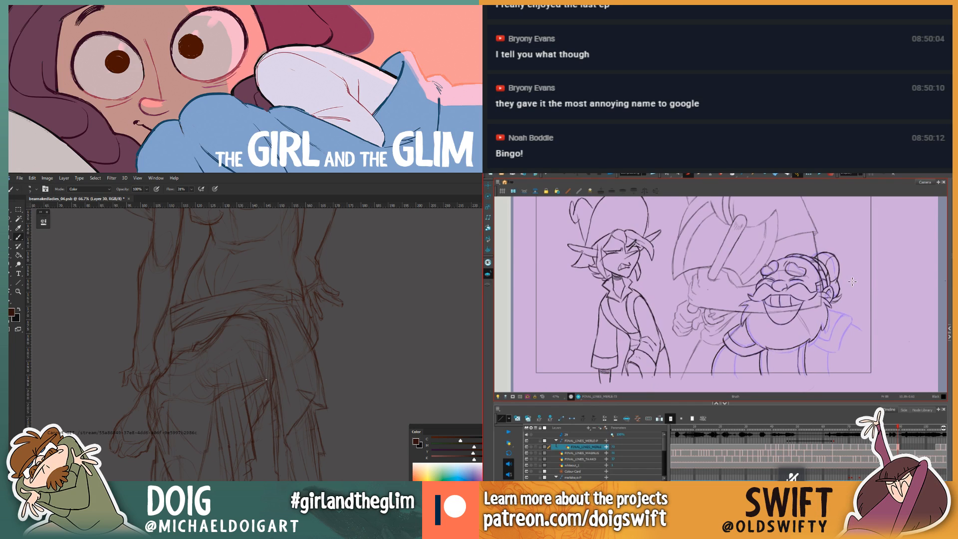
pyautogui.press('.')
pyautogui.press('.')
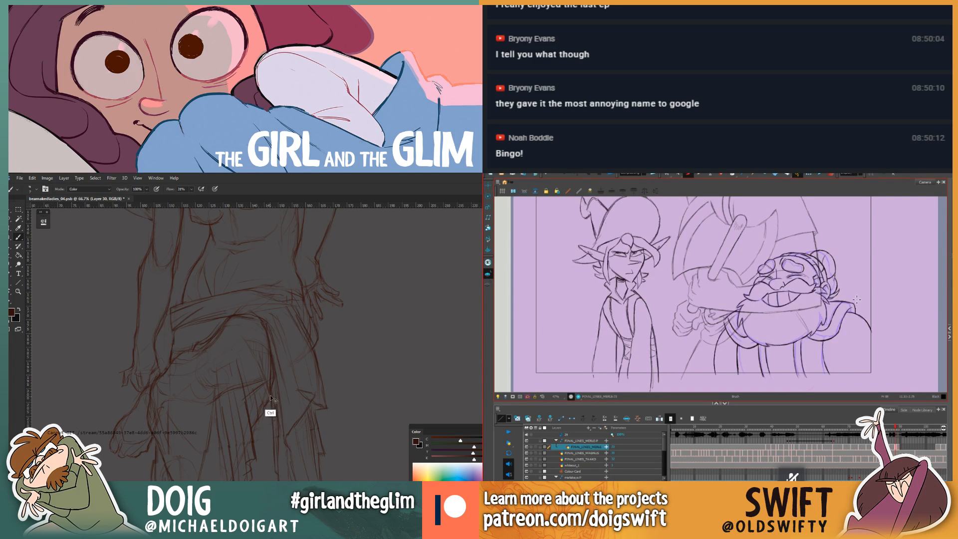
pyautogui.hotkey('ctrl', '-')
pyautogui.hotkey('ctrl', '-')
pyautogui.hotkey('ctrl', '+')
pyautogui.hotkey('ctrl', '+')
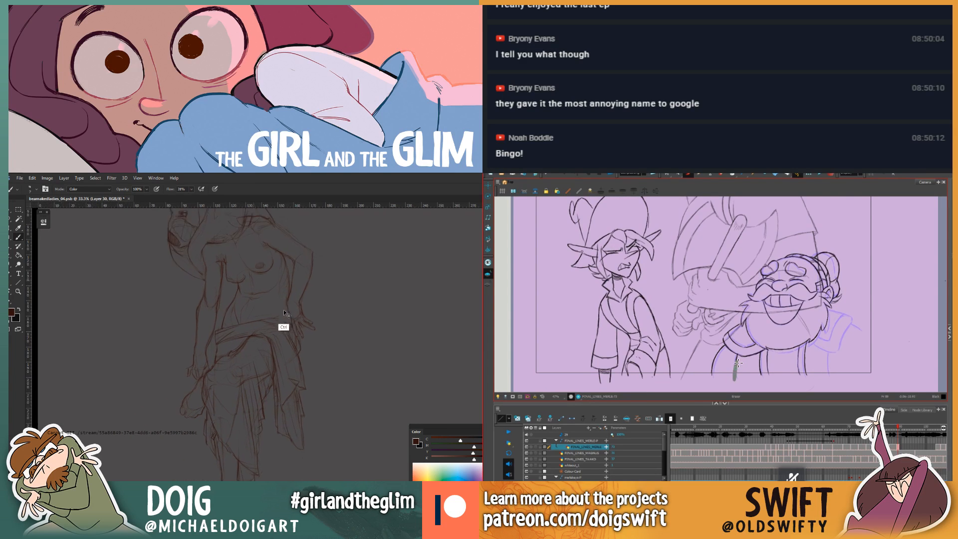
pyautogui.moveTo(211, 335)
pyautogui.mouseDown()
pyautogui.moveTo(195, 358)
pyautogui.moveTo(209, 348)
pyautogui.mouseUp()
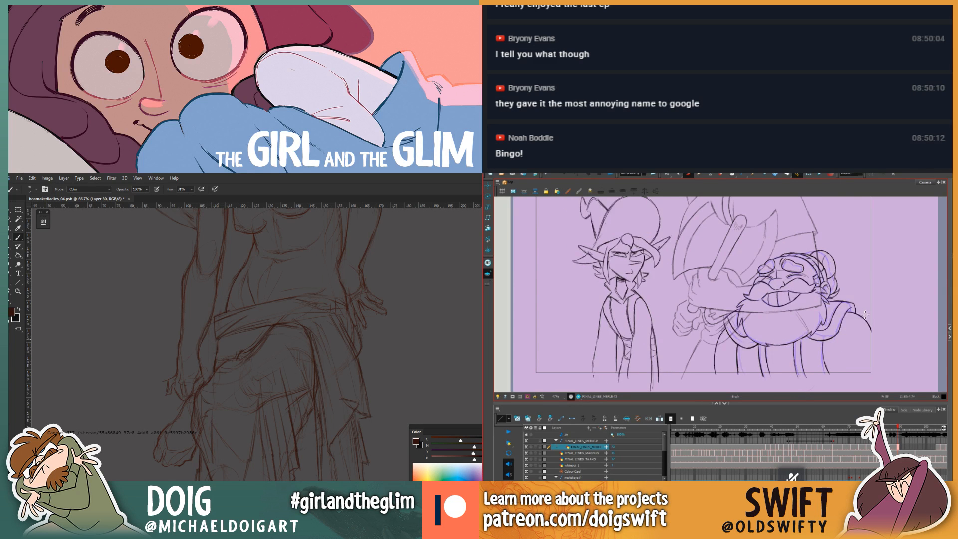
# Step: Ink the dwarf's far shoulder and sleeve below the hair bun over the blue rough
pyautogui.press('.')
pyautogui.press('.')
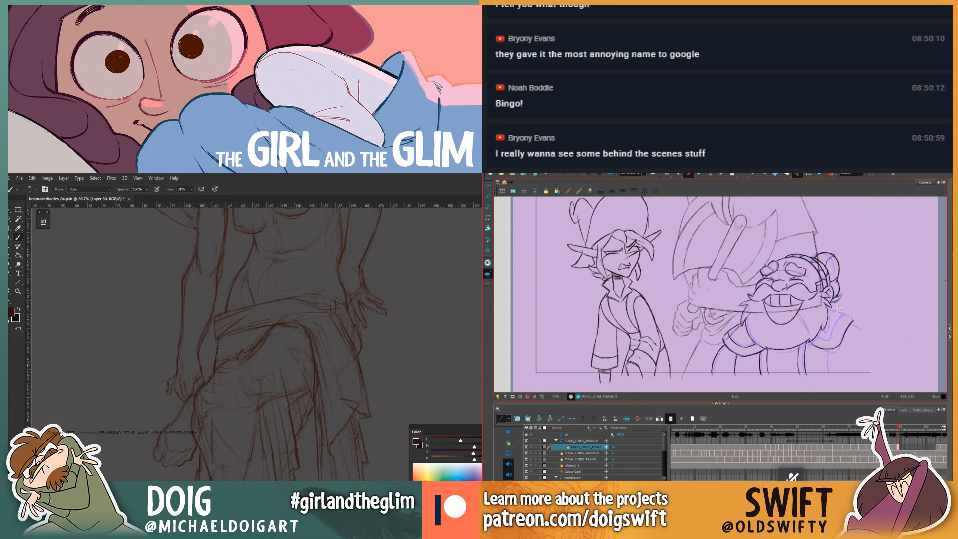
pyautogui.hotkey('ctrl', '-')
pyautogui.hotkey('ctrl', '-')
pyautogui.hotkey('ctrl', '-')
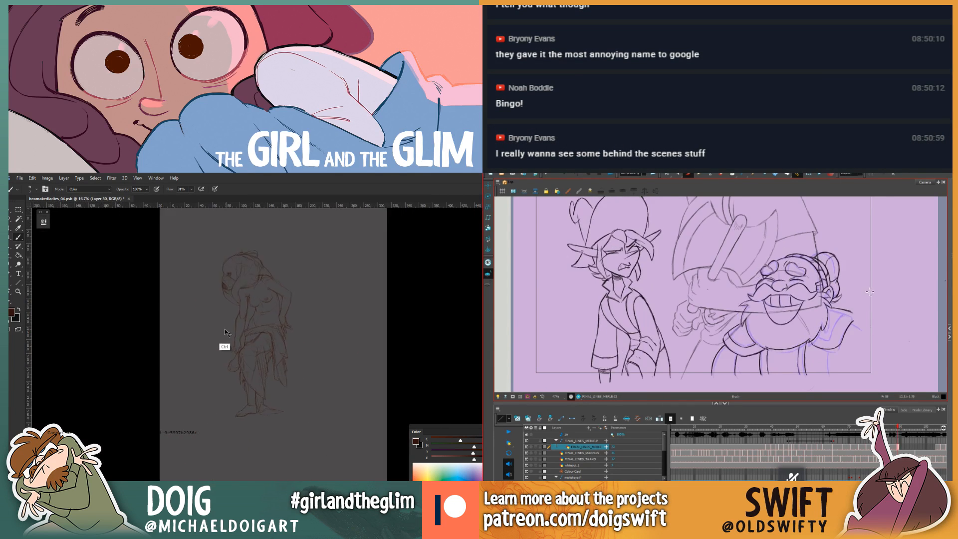
pyautogui.hotkey('ctrl', '+')
pyautogui.moveTo(227, 377); pyautogui.dragTo(230, 357)
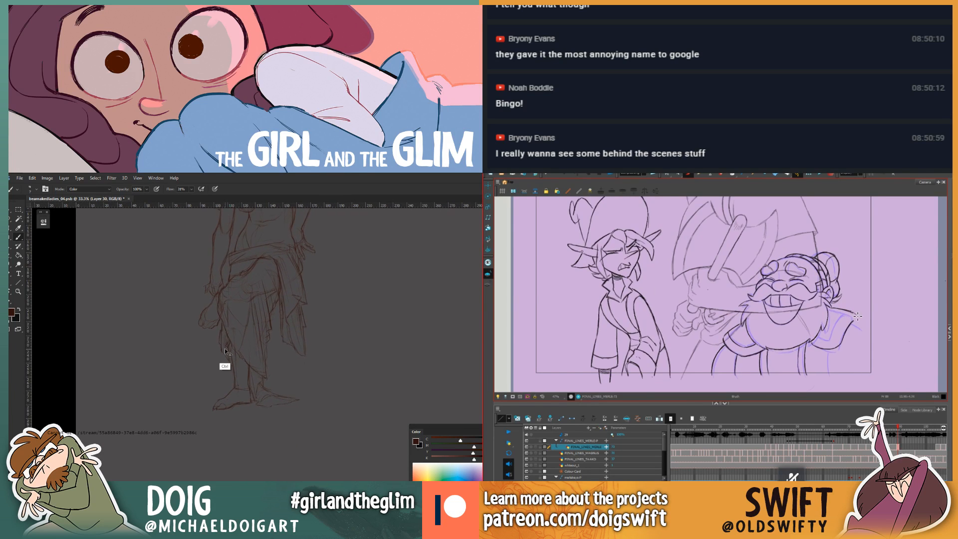
pyautogui.hotkey('ctrl', '+')
pyautogui.hotkey('ctrl', '+')
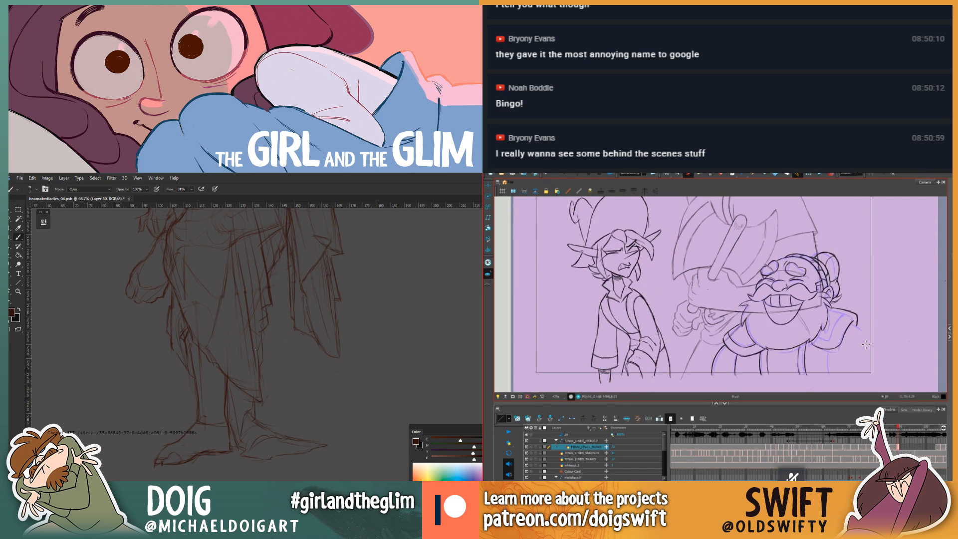
# Step: Clean up the dwarf's far sleeve and refine the pointed drapery hem above the stooping figure's feet
pyautogui.press('.')
pyautogui.hotkey('alt', 'e')
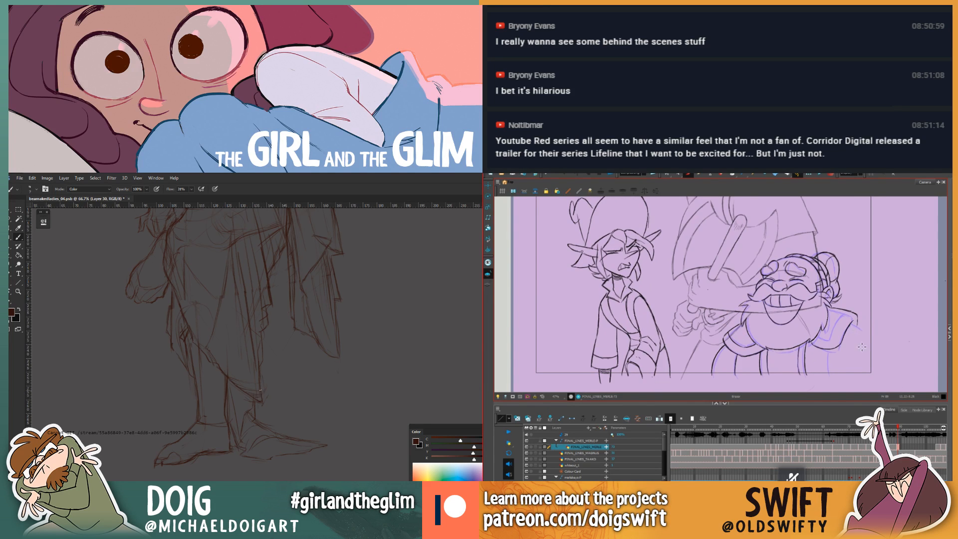
pyautogui.hotkey('alt', 'b')
pyautogui.press('.')
pyautogui.press('.')
pyautogui.press('.')
pyautogui.press('.')
pyautogui.press('.')
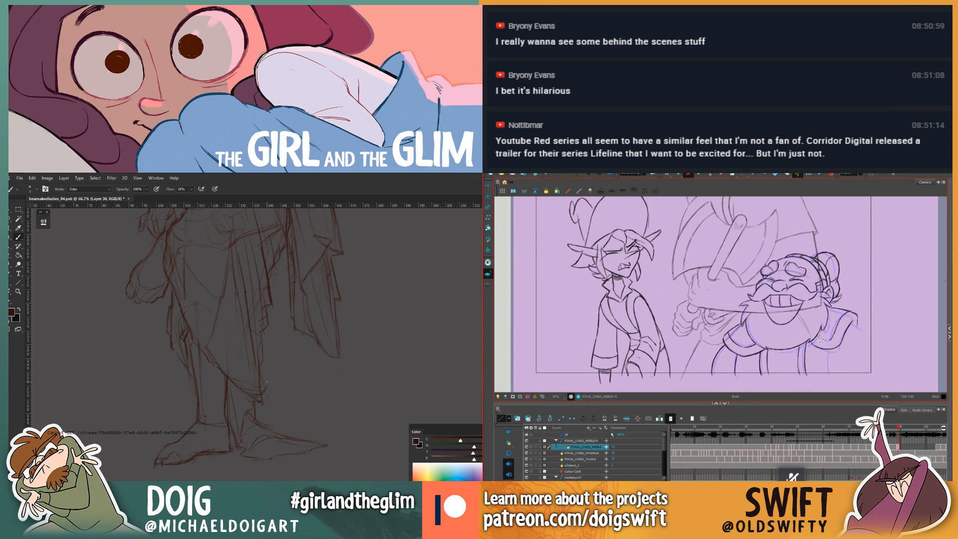
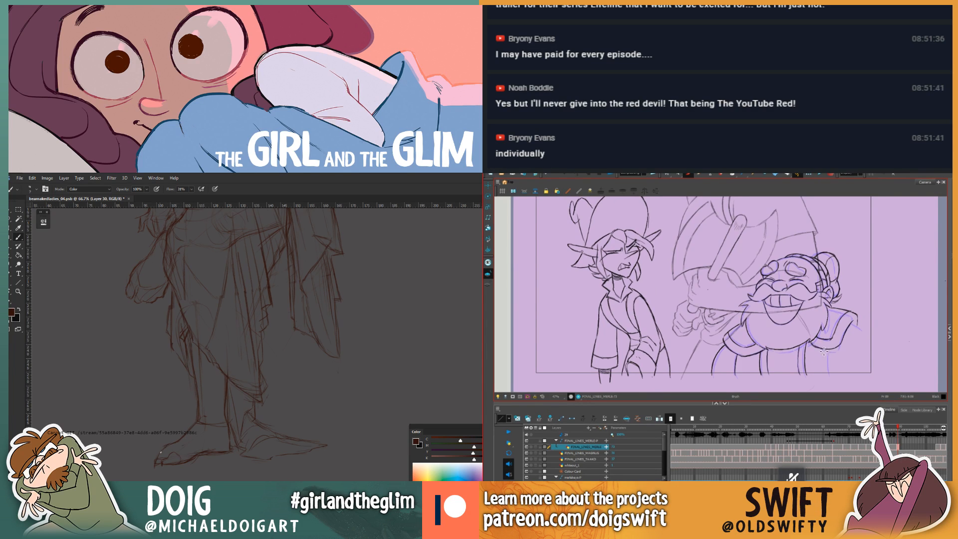
# Step: Erase the excess line where the dwarf's far sleeve meets the strap below the beard
pyautogui.press(',')
pyautogui.press('.')
pyautogui.press(',')
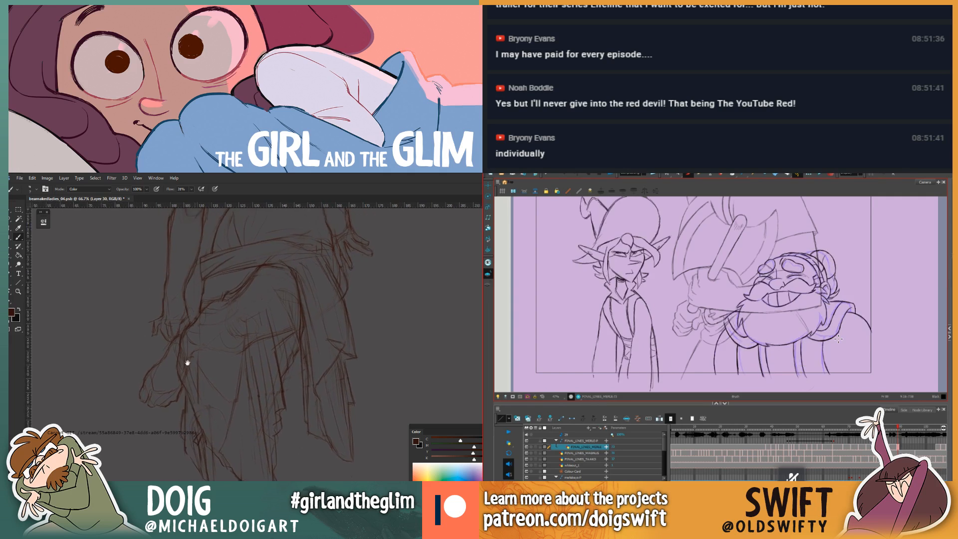
pyautogui.press('.')
pyautogui.hotkey('alt', 'e')
pyautogui.moveTo(813, 349); pyautogui.dragTo(823, 353)
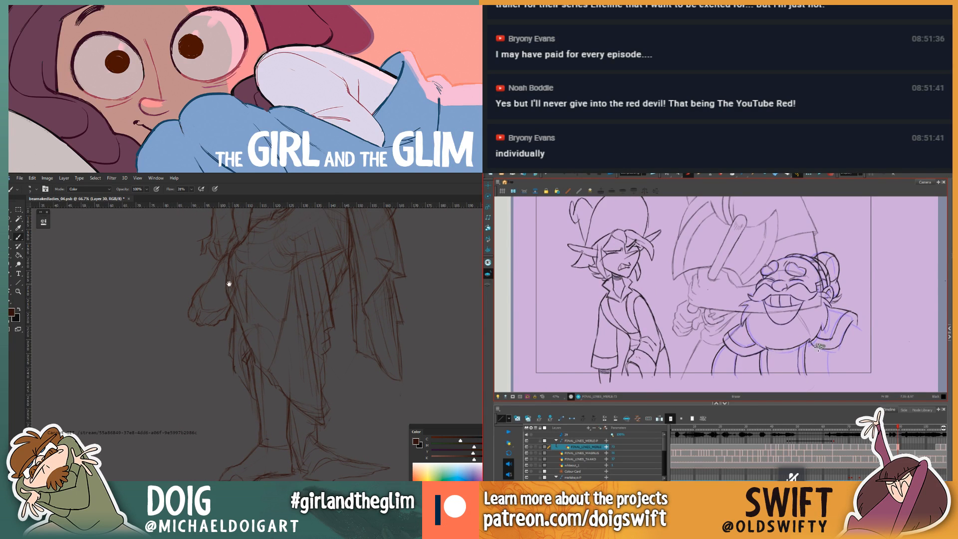
# Step: Examine the stooping figure's sketch from the feet up to the head and compare the dwarf's far sleeve with the neighbouring drawing
pyautogui.hotkey('alt', 'b')
pyautogui.moveTo(229, 283); pyautogui.dragTo(207, 345)
pyautogui.press(',')
pyautogui.press('.')
pyautogui.moveTo(241, 304); pyautogui.dragTo(226, 363)
pyautogui.moveTo(218, 324)
pyautogui.mouseDown()
pyautogui.moveTo(201, 385)
pyautogui.moveTo(192, 365)
pyautogui.moveTo(196, 389)
pyautogui.mouseUp()
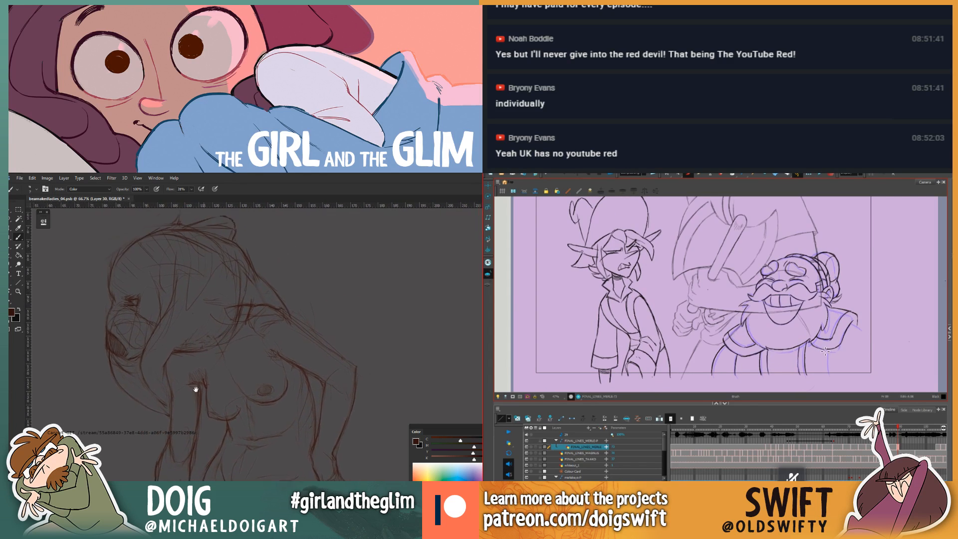
pyautogui.moveTo(155, 321); pyautogui.dragTo(194, 390)
pyautogui.press(',')
pyautogui.press('.')
pyautogui.press(',')
pyautogui.press('.')
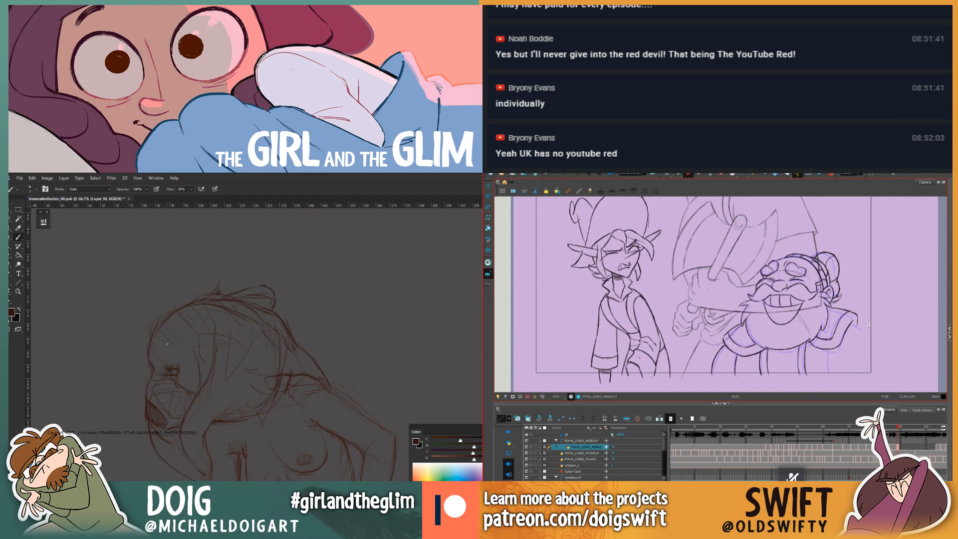
# Step: Tidy the dwarf's far sleeve lines beside the beard and refine the stooping figure's sketch around the neck
pyautogui.press(',')
pyautogui.press('.')
pyautogui.press(',')
pyautogui.press('.')
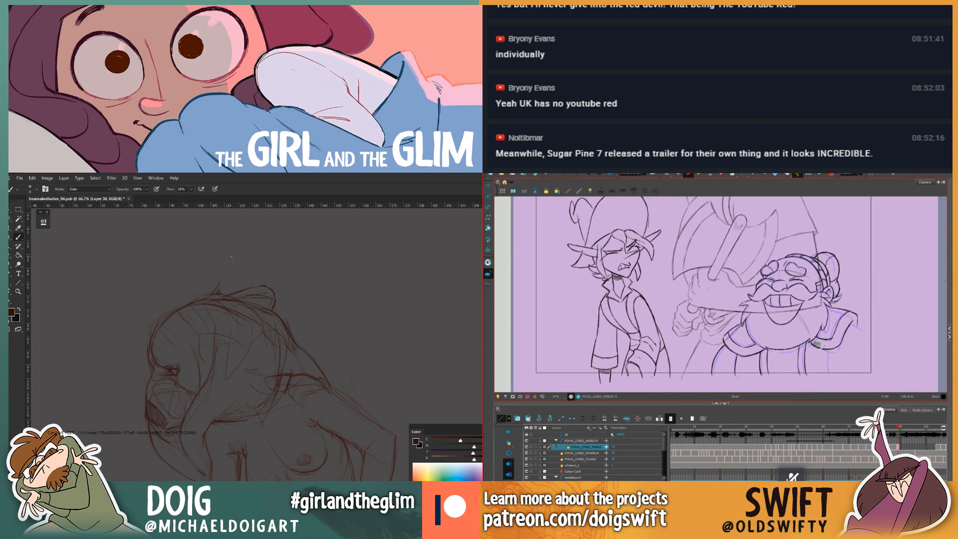
pyautogui.hotkey('alt', 'e')
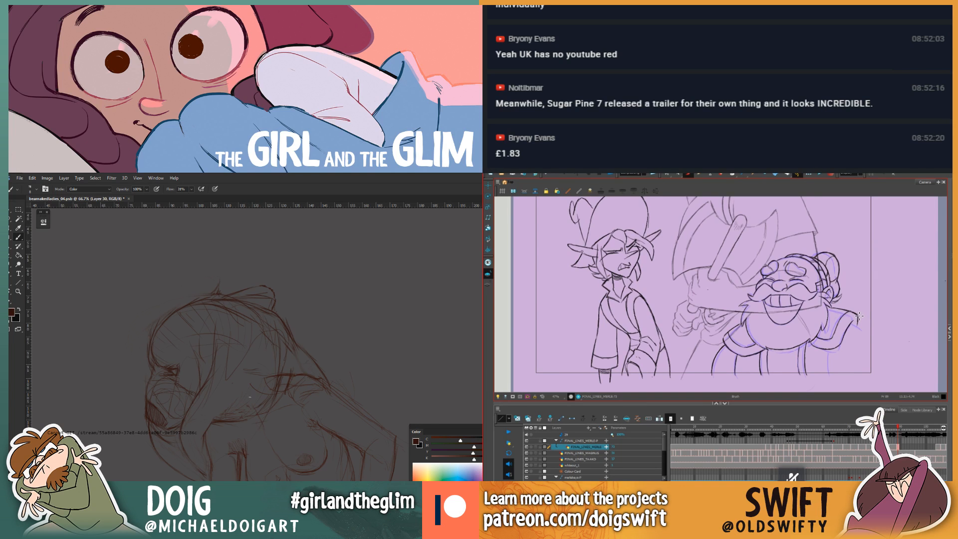
pyautogui.moveTo(257, 426); pyautogui.dragTo(246, 345)
pyautogui.press(',')
pyautogui.press('.')
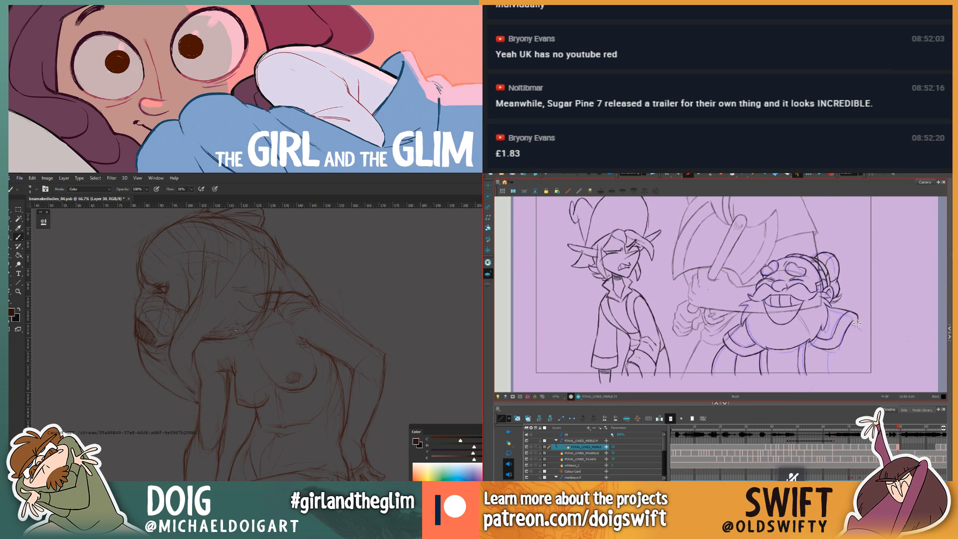
# Step: Ink the outer edge of the dwarf's far sleeve and the garment line below the beard over the blue rough
pyautogui.press(',')
pyautogui.press('.')
pyautogui.moveTo(852, 323); pyautogui.dragTo(873, 340)
pyautogui.press(',')
pyautogui.moveTo(262, 380); pyautogui.dragTo(265, 297)
pyautogui.press('.')
pyautogui.press(',')
pyautogui.press('.')
pyautogui.moveTo(253, 344)
pyautogui.mouseDown()
pyautogui.moveTo(226, 391)
pyautogui.moveTo(181, 385)
pyautogui.moveTo(191, 391)
pyautogui.mouseUp()
pyautogui.moveTo(829, 355); pyautogui.dragTo(829, 374)
pyautogui.moveTo(186, 354)
pyautogui.mouseDown()
pyautogui.moveTo(182, 382)
pyautogui.moveTo(201, 363)
pyautogui.moveTo(180, 386)
pyautogui.mouseUp()
# Step: Compare the dwarf's finished clothing and far sleeve with the neighbouring drawings and check the stooping figure's torso
pyautogui.press(',')
pyautogui.press('.')
pyautogui.press('.')
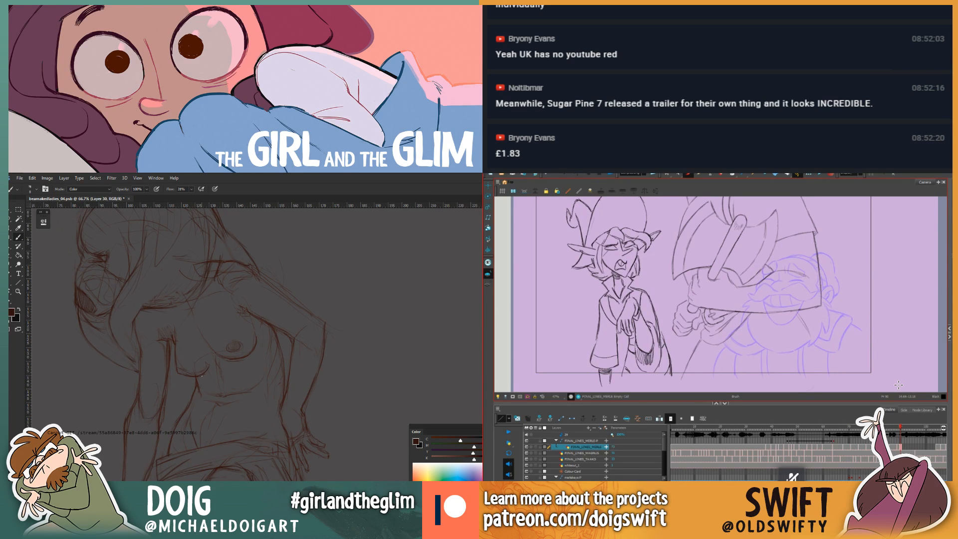
pyautogui.press('.')
pyautogui.press(',')
pyautogui.press('.')
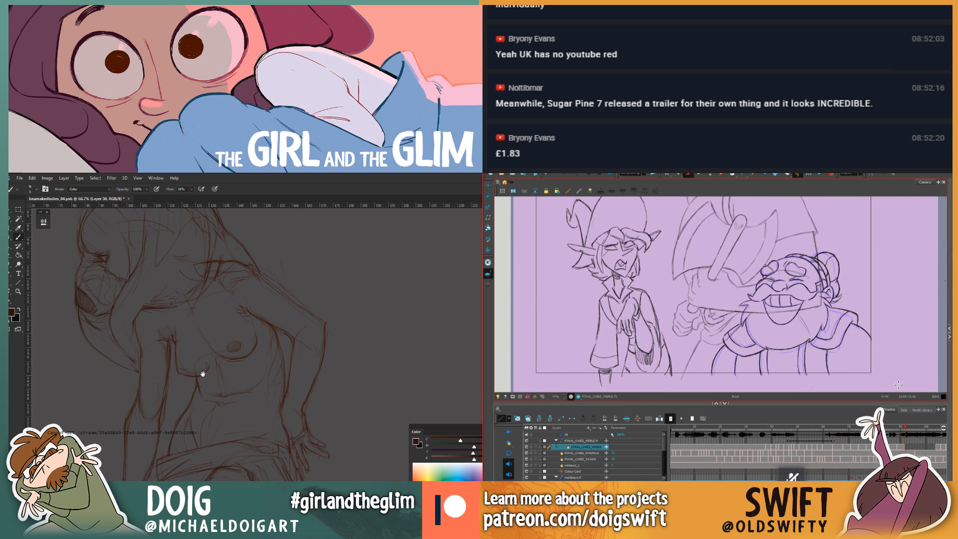
pyautogui.moveTo(202, 374); pyautogui.dragTo(194, 370)
pyautogui.press('.')
pyautogui.press(',')
pyautogui.press(',')
pyautogui.press(',')
pyautogui.press(',')
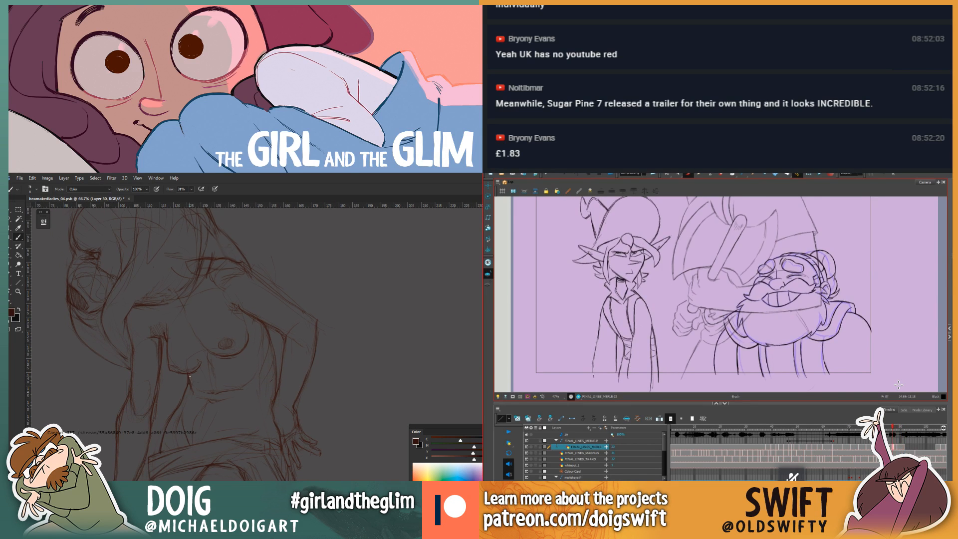
pyautogui.press('.')
pyautogui.press('.')
# Step: Erase and redraw the line under the stooping figure's chest and refine the abdomen
pyautogui.press('e')
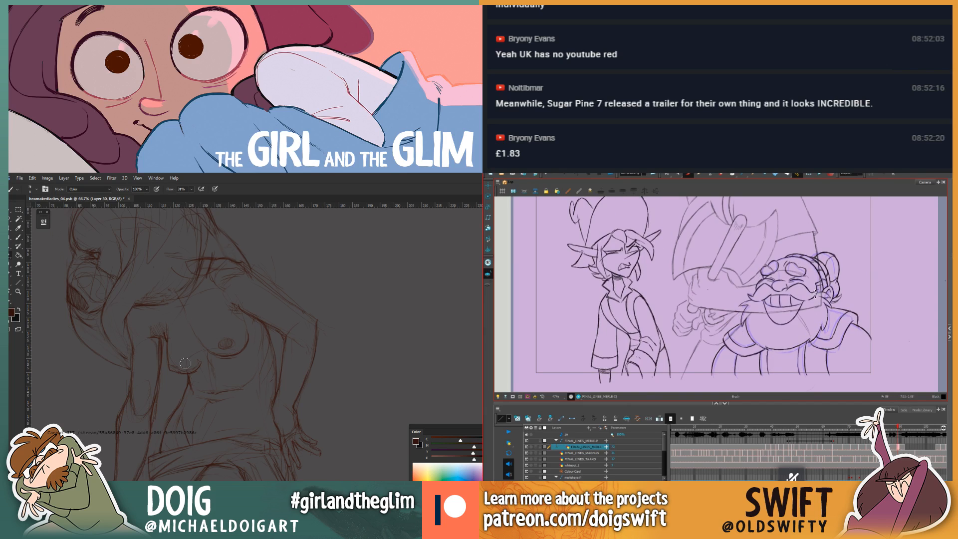
pyautogui.press('.')
pyautogui.press('.')
pyautogui.press('.')
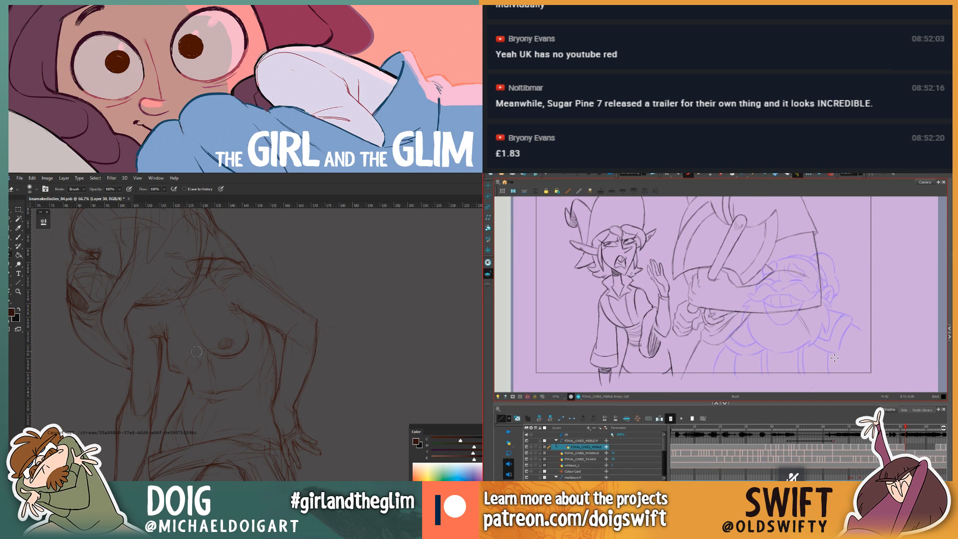
pyautogui.press('b')
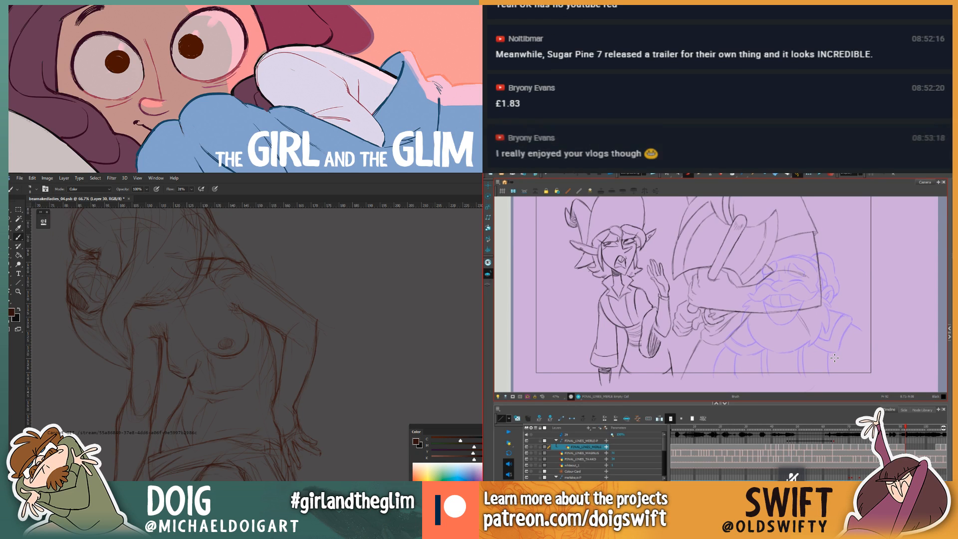
pyautogui.moveTo(195, 331); pyautogui.dragTo(174, 336)
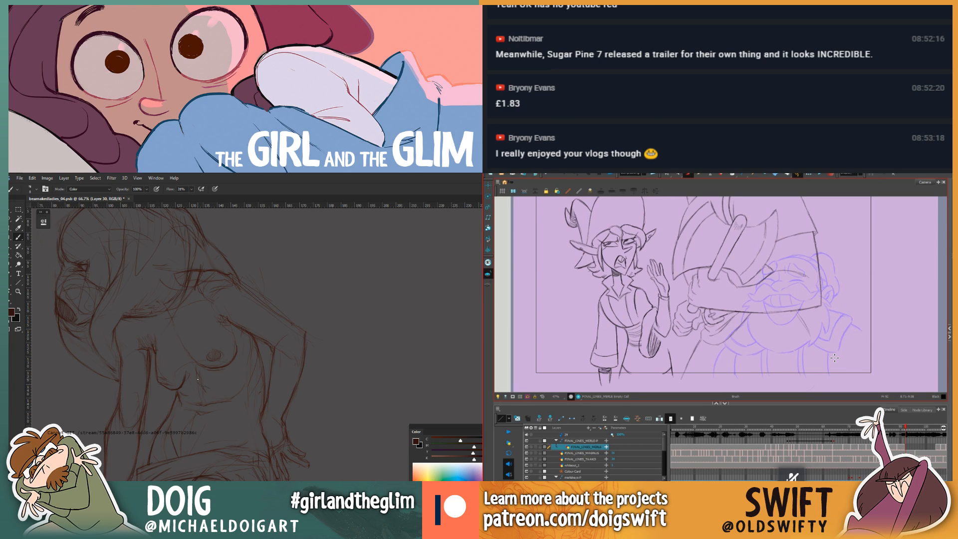
pyautogui.moveTo(197, 379)
pyautogui.mouseDown()
pyautogui.moveTo(206, 333)
pyautogui.moveTo(214, 370)
pyautogui.mouseUp()
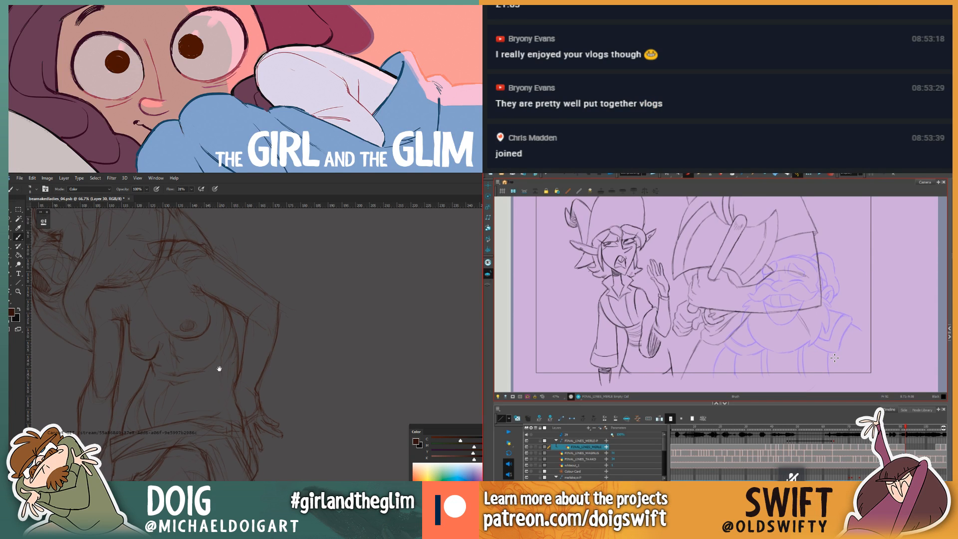
pyautogui.scroll(-1, 219, 372)
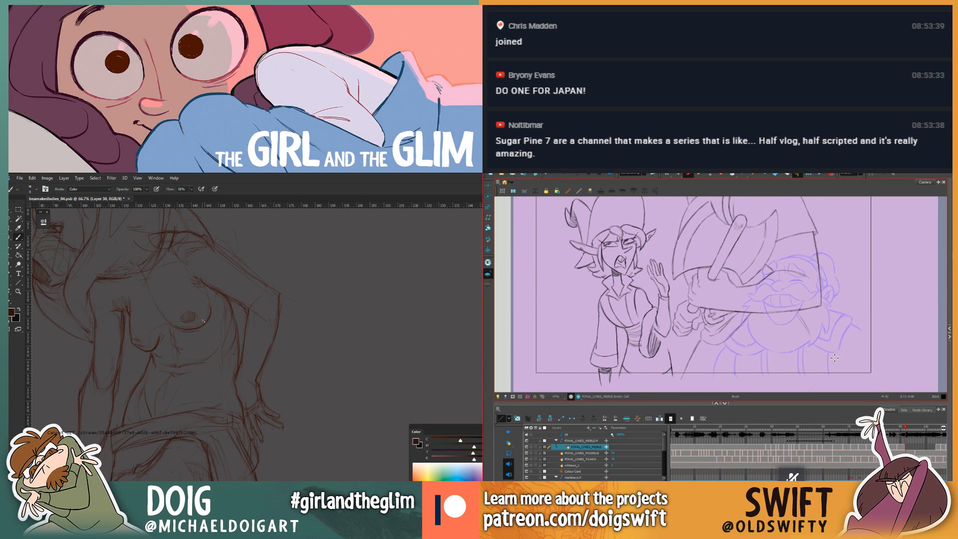
# Step: Examine how the dwarf's laughing pose leads into the uninked blue roughs of the following drawings
pyautogui.press(',')
pyautogui.press('.')
pyautogui.press(',')
pyautogui.press('.')
pyautogui.press(',')
pyautogui.press('.')
pyautogui.press(',')
pyautogui.press(',')
pyautogui.press(',')
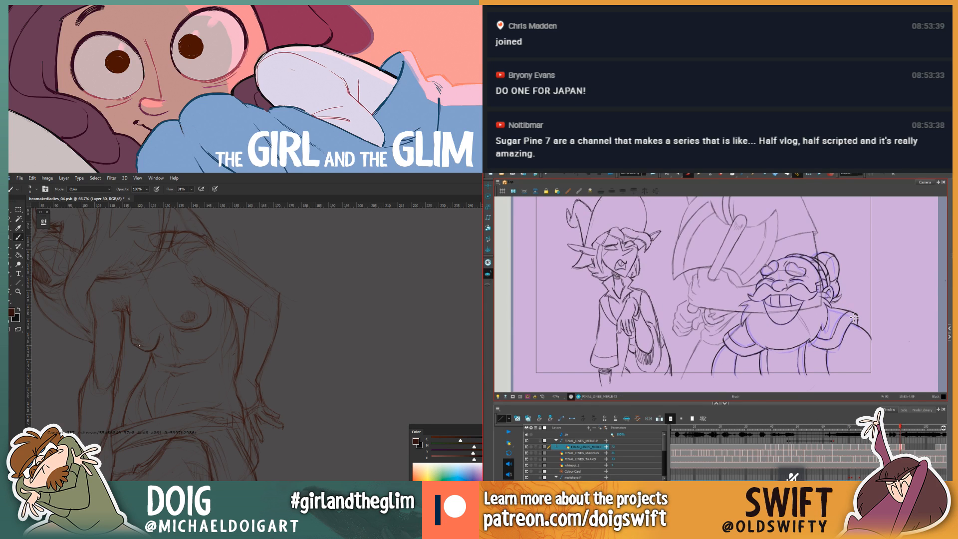
pyautogui.press('.')
pyautogui.press('.')
pyautogui.press('.')
pyautogui.press('.')
pyautogui.press(',')
pyautogui.press('.')
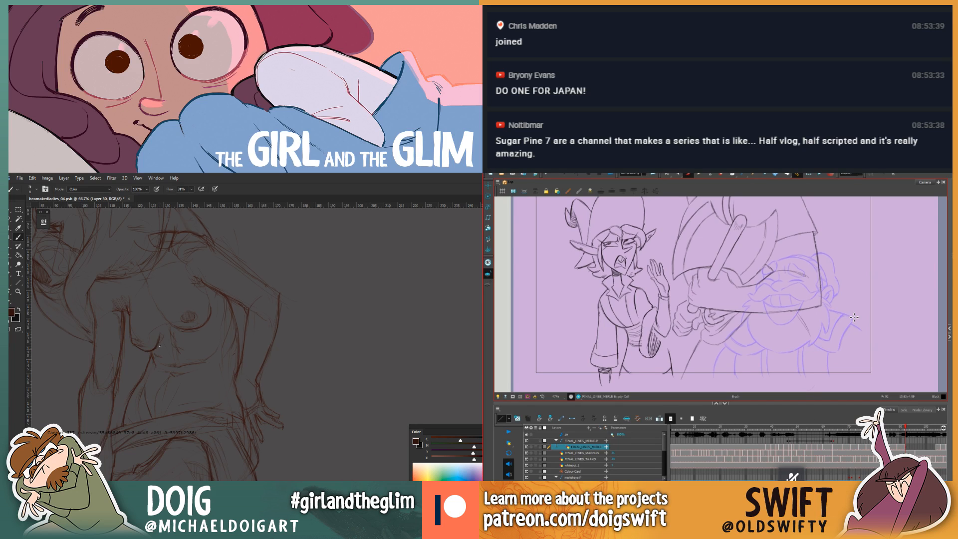
pyautogui.press(',')
pyautogui.press('.')
pyautogui.press('.')
pyautogui.press(',')
pyautogui.press('.')
pyautogui.press('.')
pyautogui.press('.')
pyautogui.press(',')
pyautogui.press(',')
pyautogui.press(',')
pyautogui.press(',')
pyautogui.press('.')
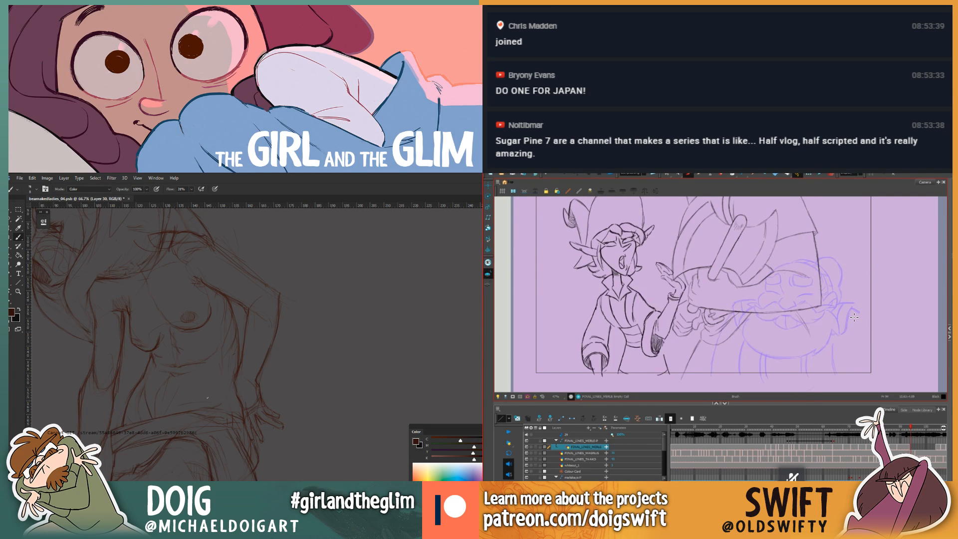
# Step: Start inking the dwarf's nose over the blue rough of the next drawing, comparing it with the laughing pose
pyautogui.press(',')
pyautogui.press('.')
pyautogui.press(',')
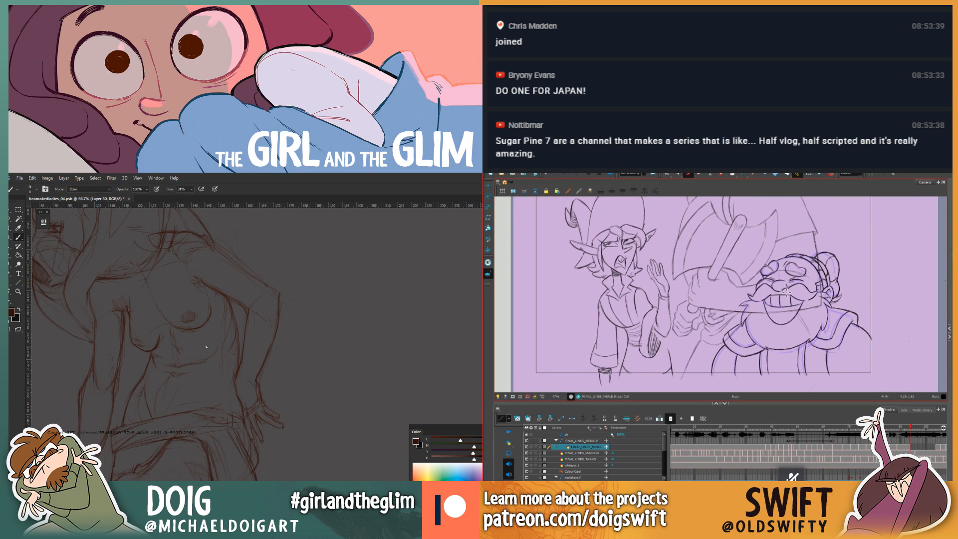
pyautogui.press('.')
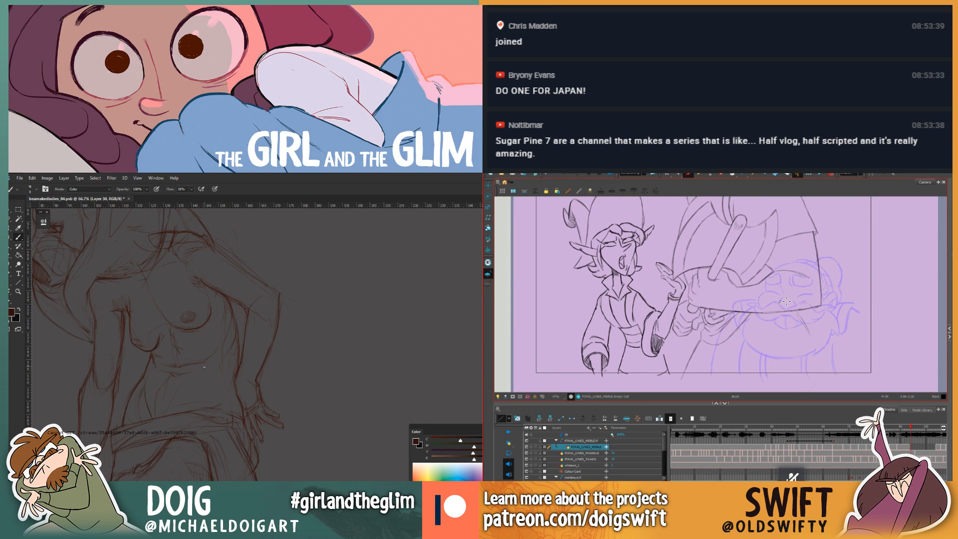
pyautogui.press(',')
pyautogui.press('.')
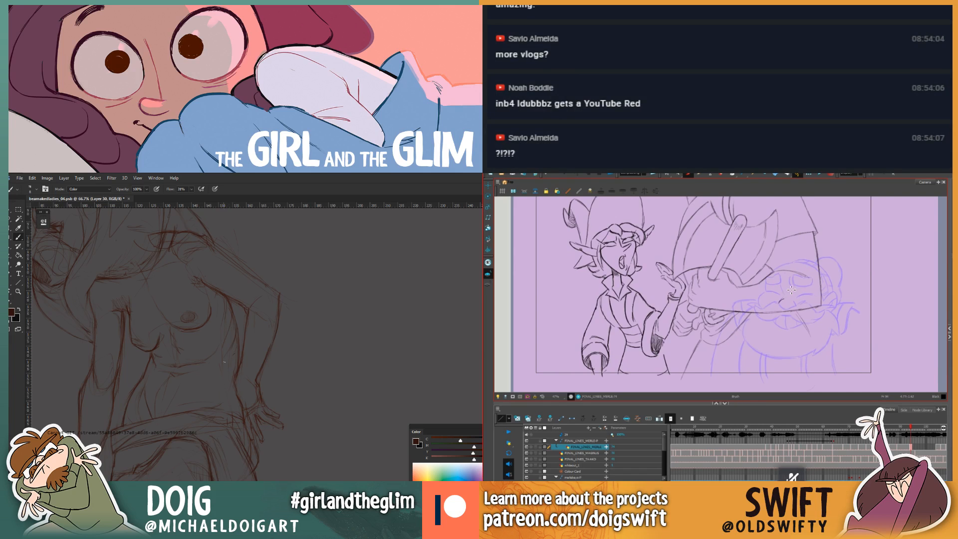
pyautogui.press(',')
pyautogui.press('.')
pyautogui.press(',')
pyautogui.press('.')
pyautogui.press(',')
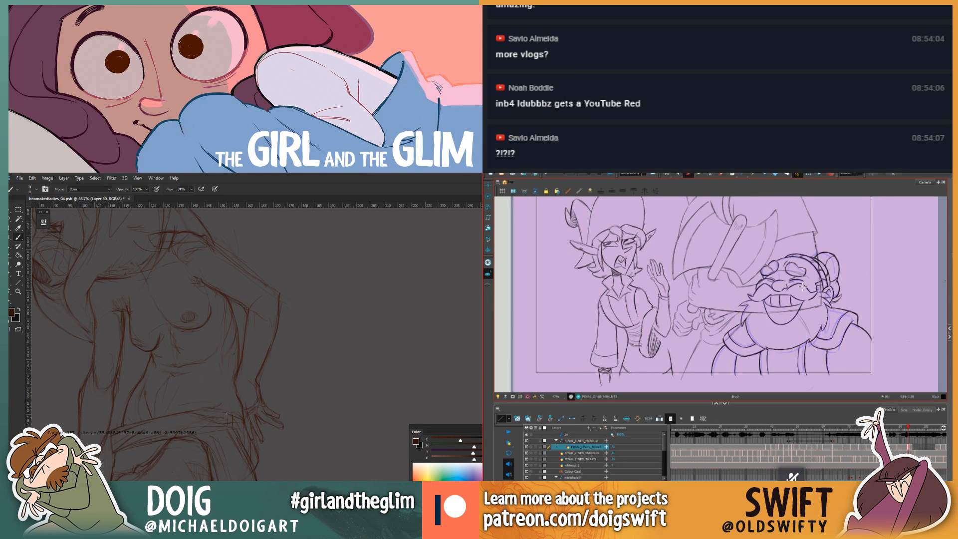
pyautogui.press('.')
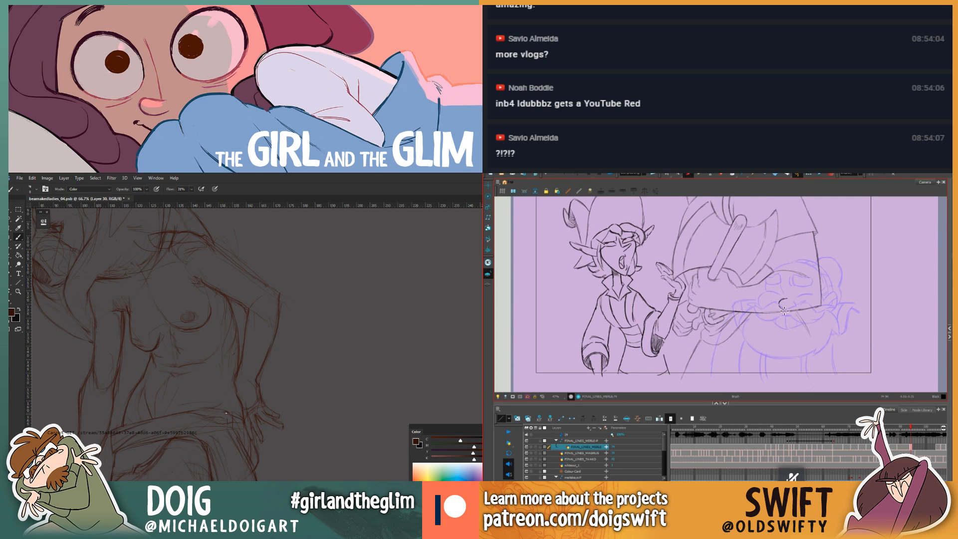
# Step: Complete the dwarf's nose outline with its nostrils and refine the stooping figure's belly
pyautogui.press(',')
pyautogui.press('.')
pyautogui.press(',')
pyautogui.press('.')
pyautogui.press(',')
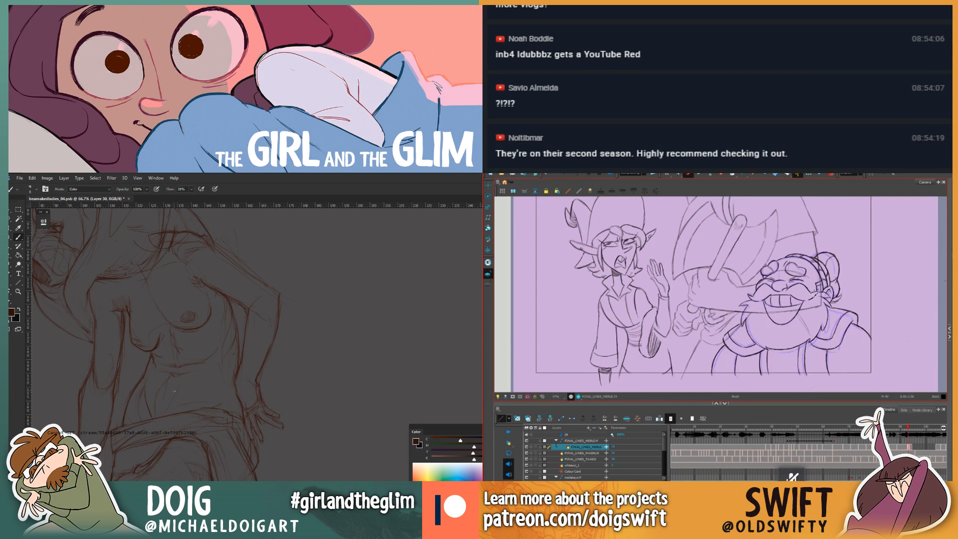
pyautogui.press('.')
pyautogui.press(',')
pyautogui.press('.')
pyautogui.press(',')
pyautogui.press('.')
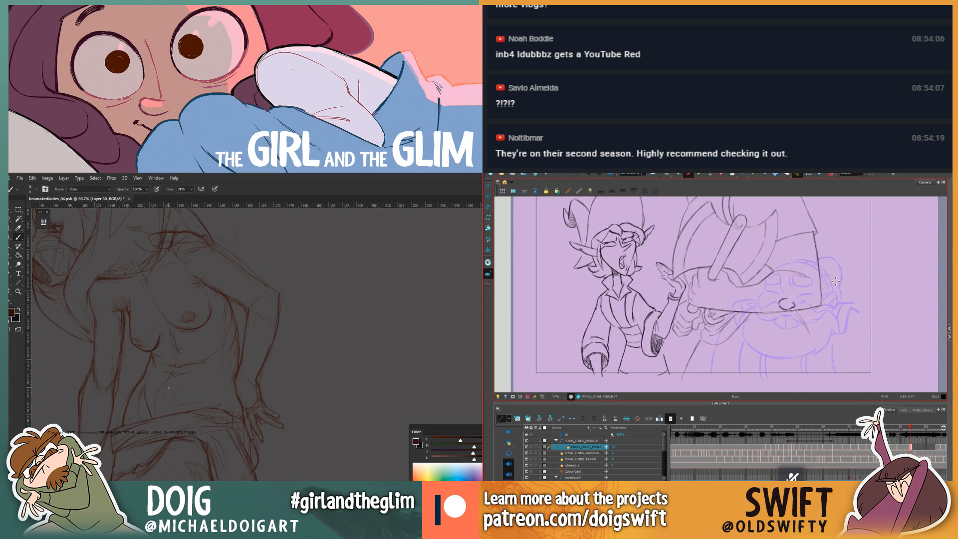
pyautogui.press(',')
pyautogui.press('.')
pyautogui.press(',')
pyautogui.press('.')
# Step: Undo the first mouth stroke and ink a curved mouth line below the dwarf's nose
pyautogui.moveTo(781, 315); pyautogui.dragTo(791, 315)
pyautogui.hotkey('ctrl', 'z')
pyautogui.press(',')
pyautogui.press('.')
pyautogui.press(',')
pyautogui.press('.')
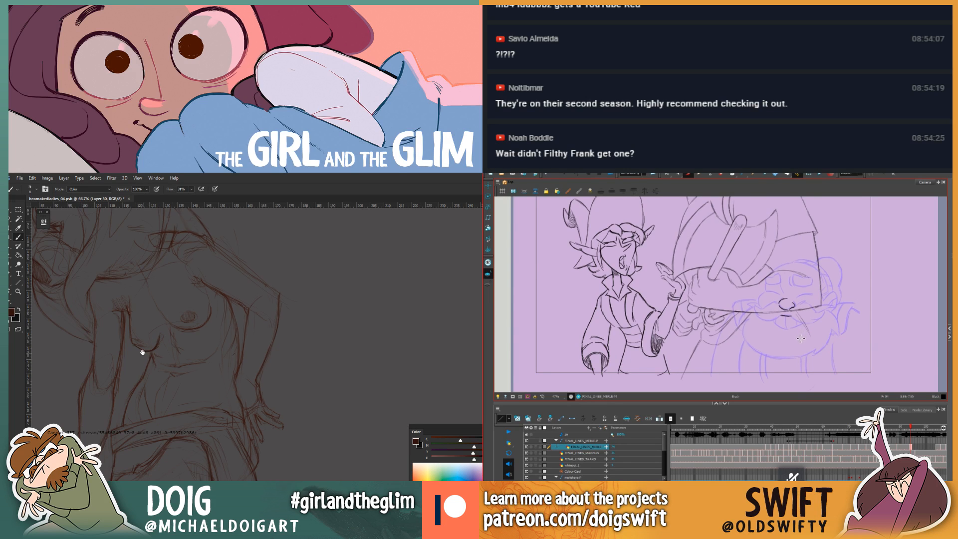
pyautogui.moveTo(135, 333)
pyautogui.mouseDown()
pyautogui.moveTo(180, 356)
pyautogui.moveTo(186, 345)
pyautogui.mouseUp()
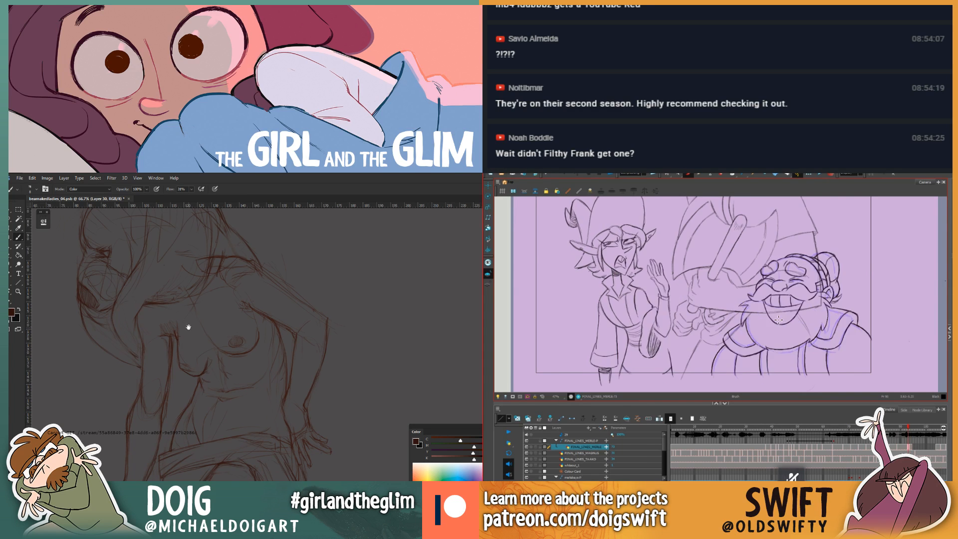
pyautogui.press('.')
pyautogui.moveTo(176, 312); pyautogui.dragTo(186, 337)
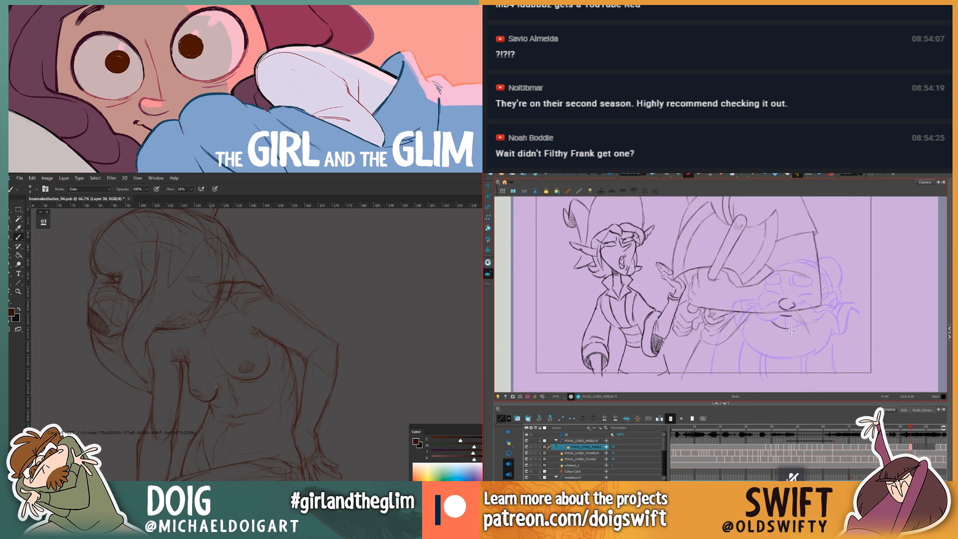
pyautogui.moveTo(143, 356); pyautogui.dragTo(211, 377)
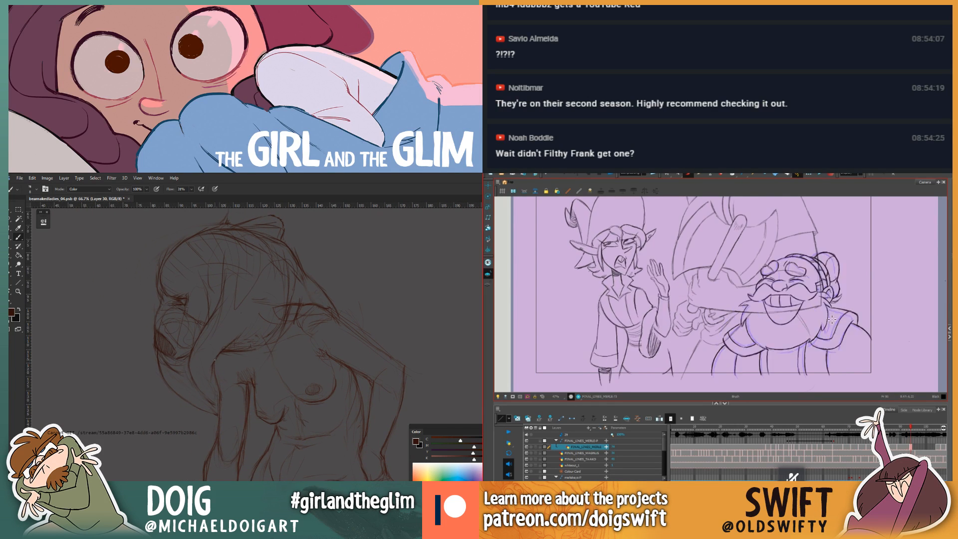
# Step: Begin the dwarf's far moustache line beside the nose and rework the stooping figure's muzzle with eraser and brush
pyautogui.press('.')
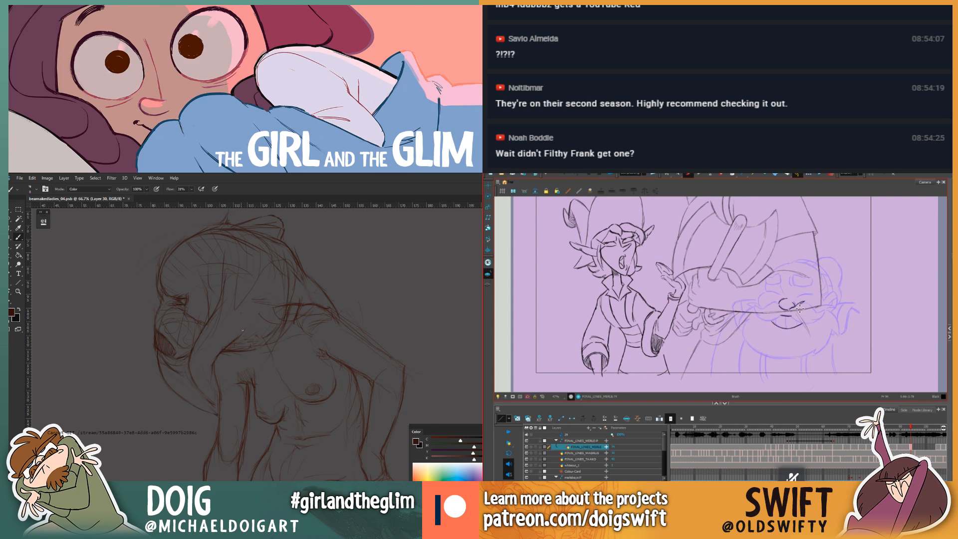
pyautogui.press('.')
pyautogui.moveTo(167, 301); pyautogui.dragTo(161, 350)
pyautogui.press('.')
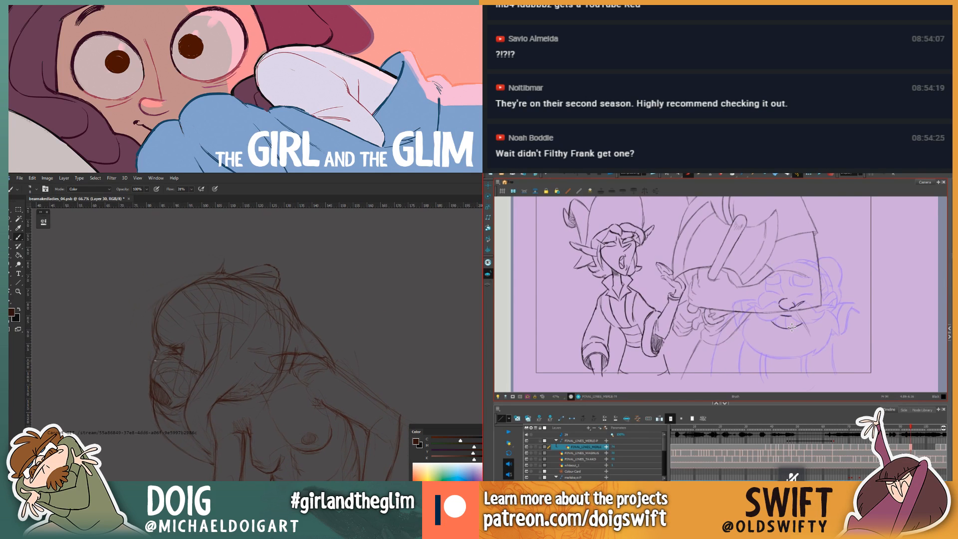
pyautogui.press('e')
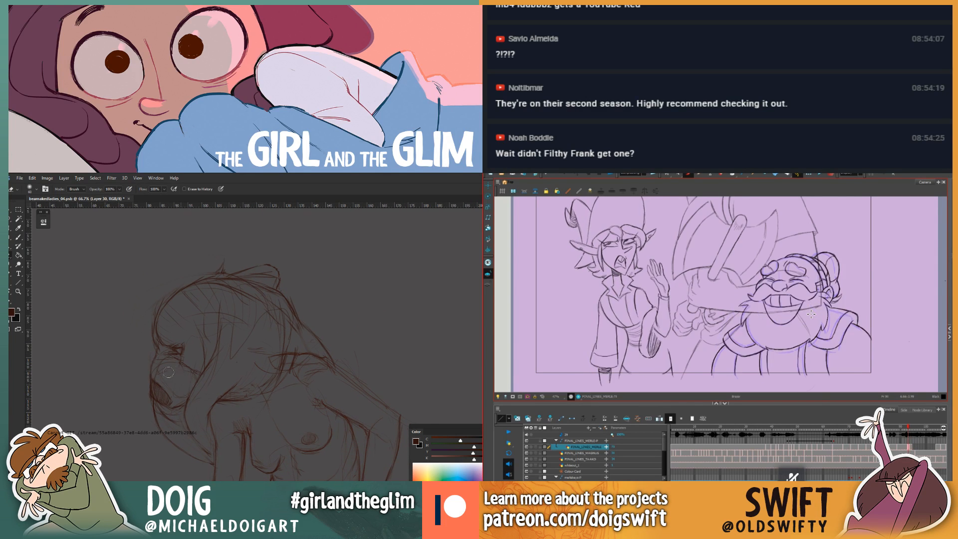
pyautogui.press('.')
pyautogui.moveTo(181, 338); pyautogui.dragTo(177, 353)
pyautogui.press('i')
pyautogui.press('b')
pyautogui.press('.')
pyautogui.press('.')
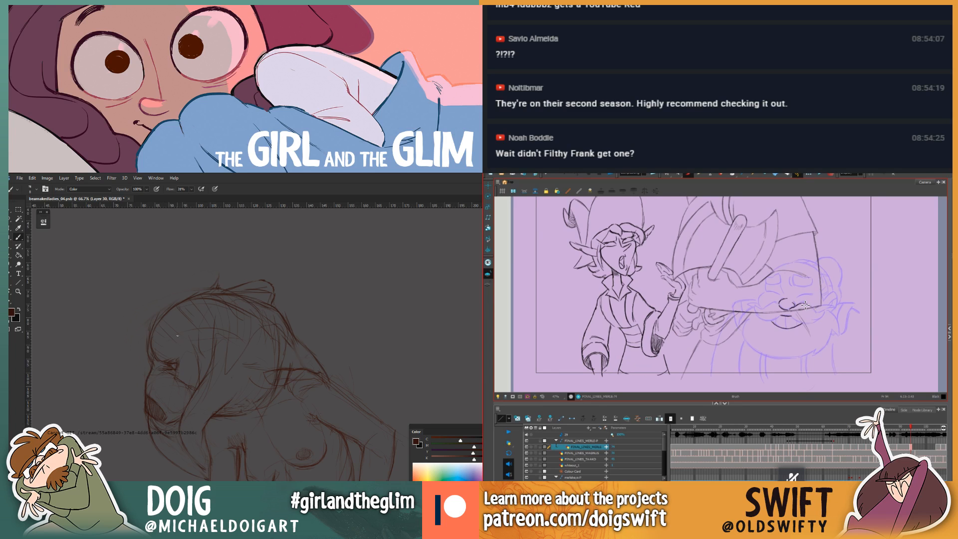
# Step: Ink the far half of the dwarf's moustache out to its tip and tidy the stooping figure's mouth
pyautogui.moveTo(163, 370); pyautogui.dragTo(157, 373)
pyautogui.press('e')
pyautogui.press('.')
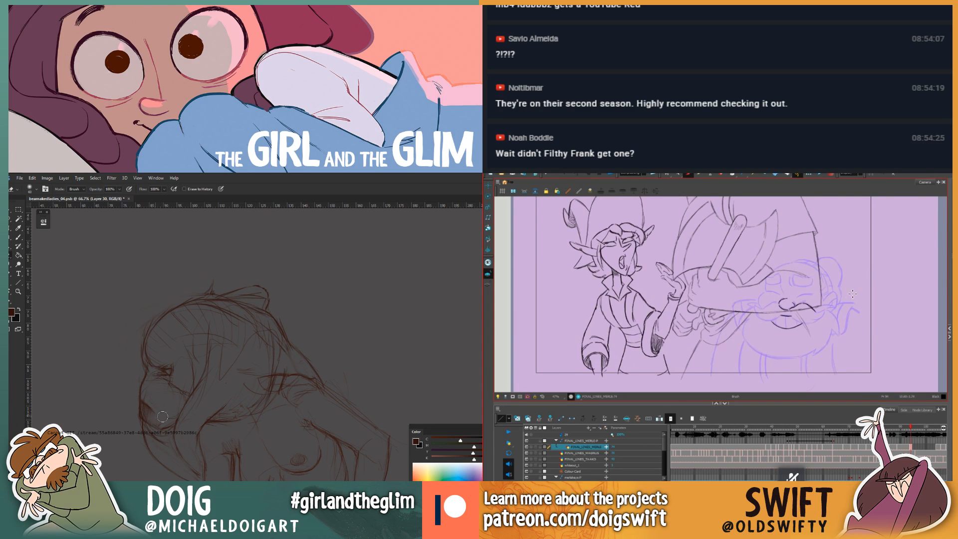
pyautogui.press('.')
pyautogui.press('b')
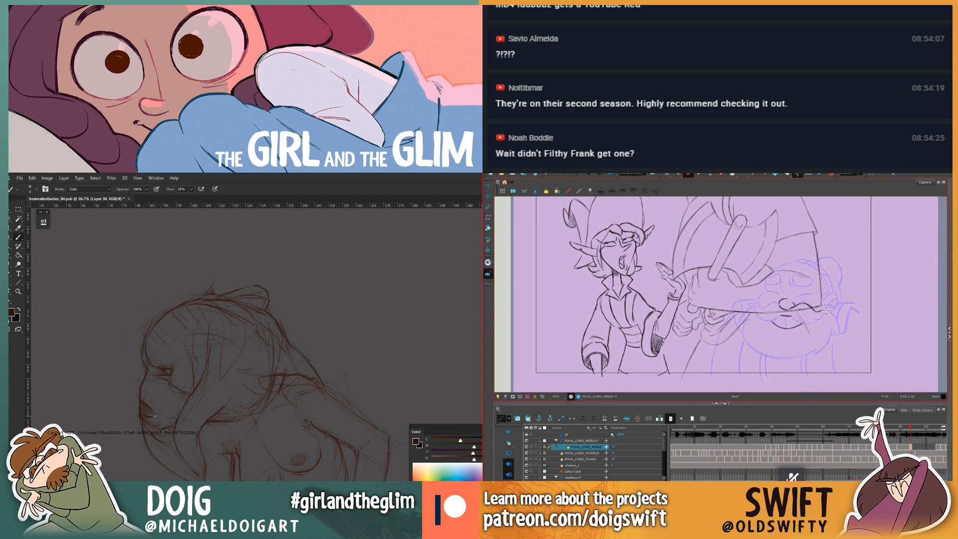
pyautogui.press('.')
pyautogui.press('.')
pyautogui.press('.')
pyautogui.press('.')
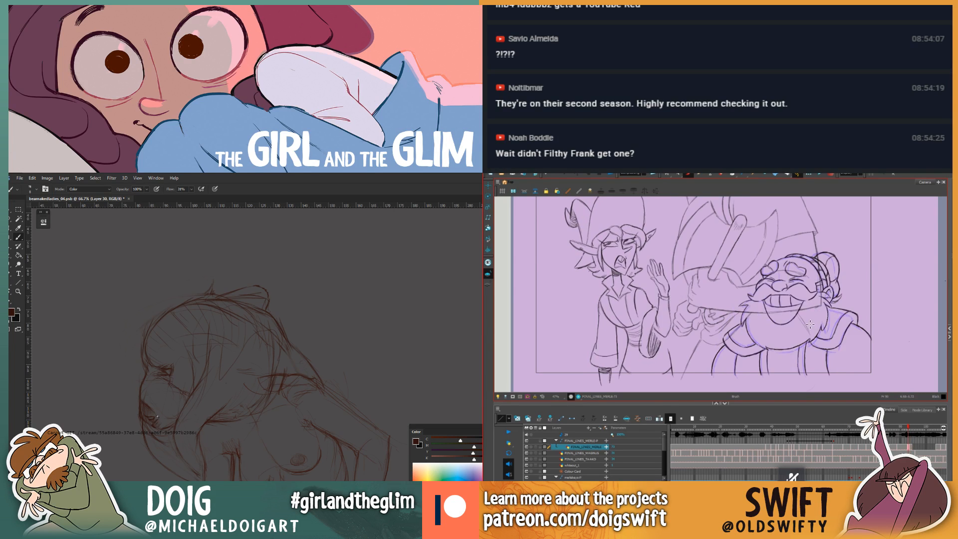
pyautogui.press('.')
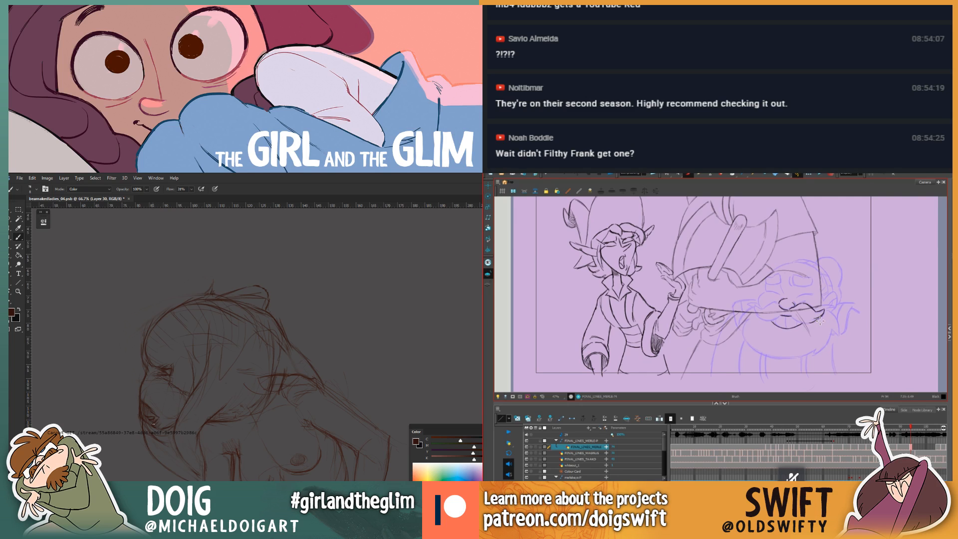
pyautogui.press('.')
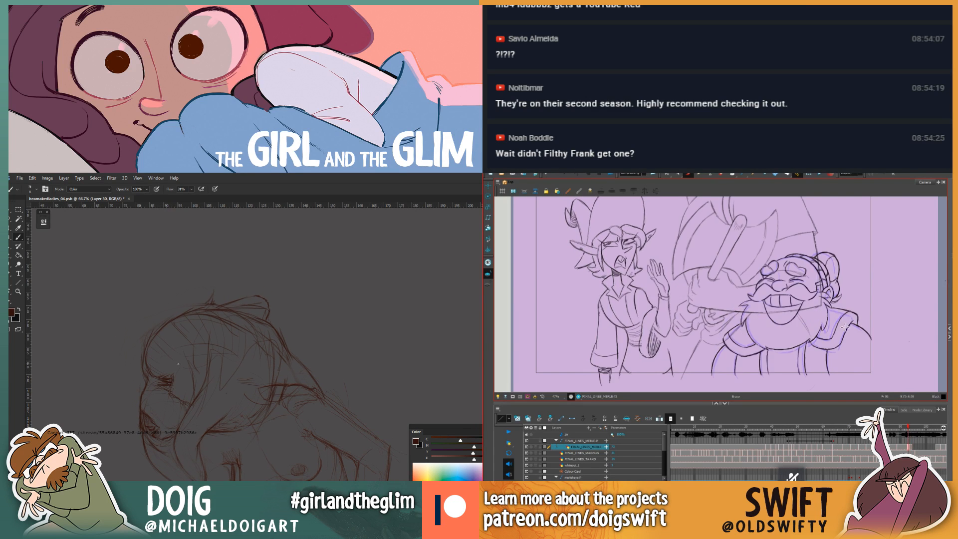
# Step: Clean up the upper edge of the dwarf's far moustache and refine the stooping figure's eye
pyautogui.press('.')
pyautogui.press('.')
pyautogui.hotkey('alt', 'e')
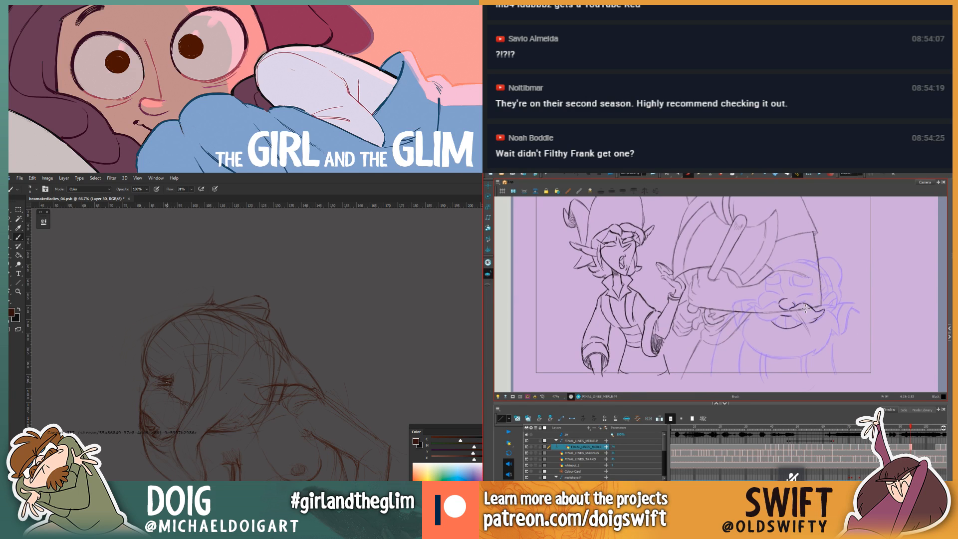
pyautogui.press('.')
pyautogui.moveTo(812, 307); pyautogui.dragTo(813, 305)
pyautogui.press('.')
pyautogui.press('.')
pyautogui.hotkey('alt', 'b')
pyautogui.press('.')
pyautogui.press('.')
# Step: Ink the near half of the dwarf's moustache from the nose outward, checking it against the laughing pose
pyautogui.moveTo(770, 301); pyautogui.dragTo(784, 309)
pyautogui.press('.')
pyautogui.press(',')
pyautogui.press('.')
pyautogui.press(',')
pyautogui.press('.')
pyautogui.moveTo(760, 310); pyautogui.dragTo(769, 304)
pyautogui.moveTo(195, 366)
pyautogui.mouseDown()
pyautogui.moveTo(184, 344)
pyautogui.moveTo(193, 360)
pyautogui.mouseUp()
pyautogui.press(',')
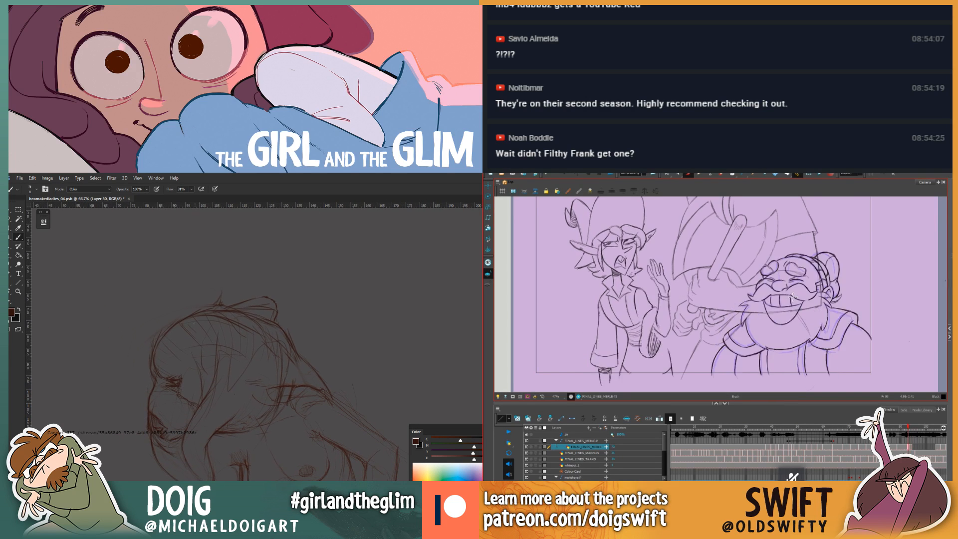
pyautogui.press('.')
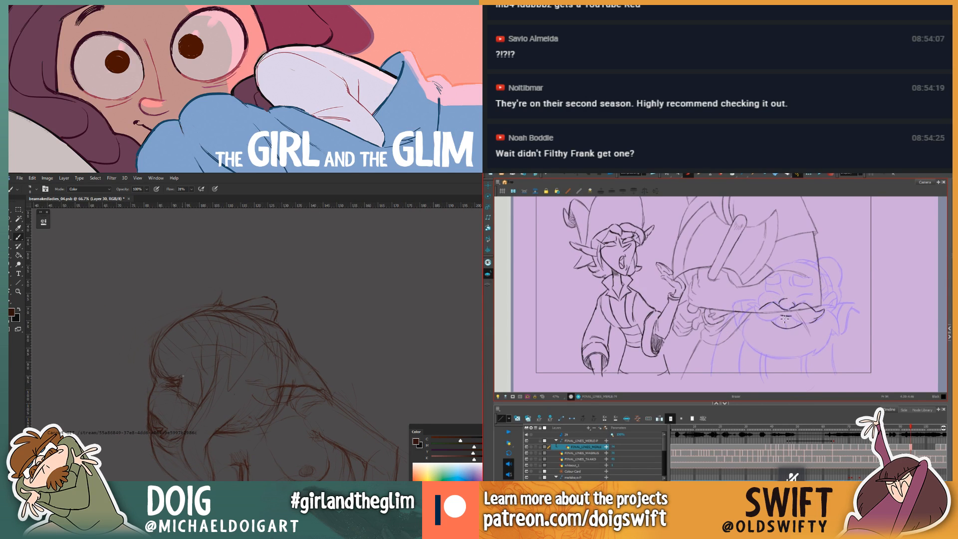
# Step: Ink the outer tip of the dwarf's moustache on the side facing the axe
pyautogui.moveTo(163, 364)
pyautogui.mouseDown()
pyautogui.moveTo(208, 367)
pyautogui.moveTo(172, 303)
pyautogui.moveTo(193, 389)
pyautogui.mouseUp()
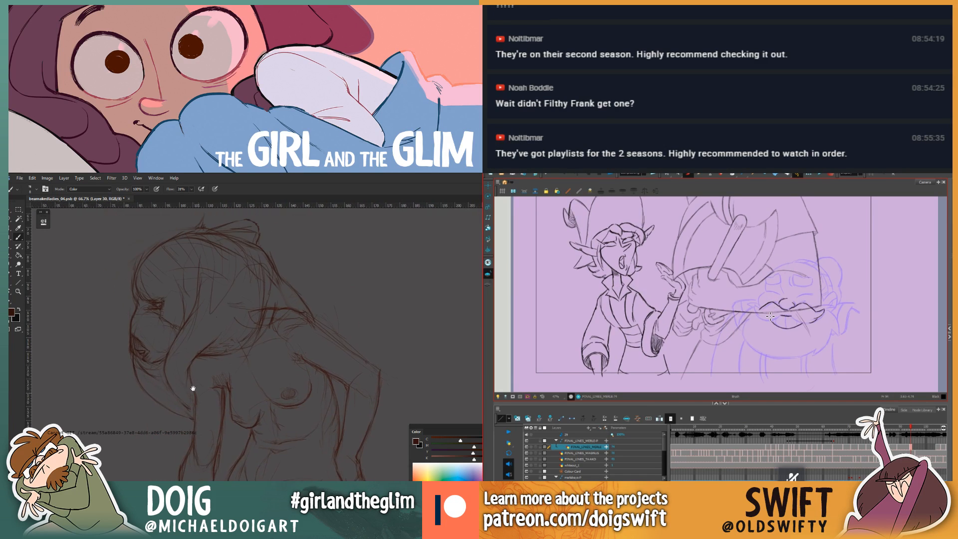
pyautogui.moveTo(198, 325); pyautogui.dragTo(188, 379)
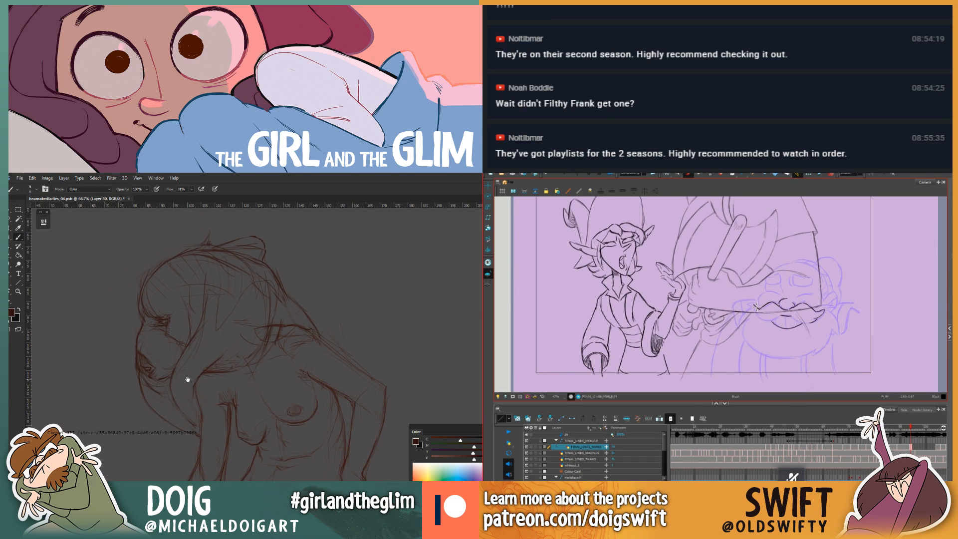
pyautogui.moveTo(187, 379); pyautogui.dragTo(188, 368)
pyautogui.moveTo(160, 314)
pyautogui.mouseDown()
pyautogui.moveTo(182, 380)
pyautogui.moveTo(190, 327)
pyautogui.mouseUp()
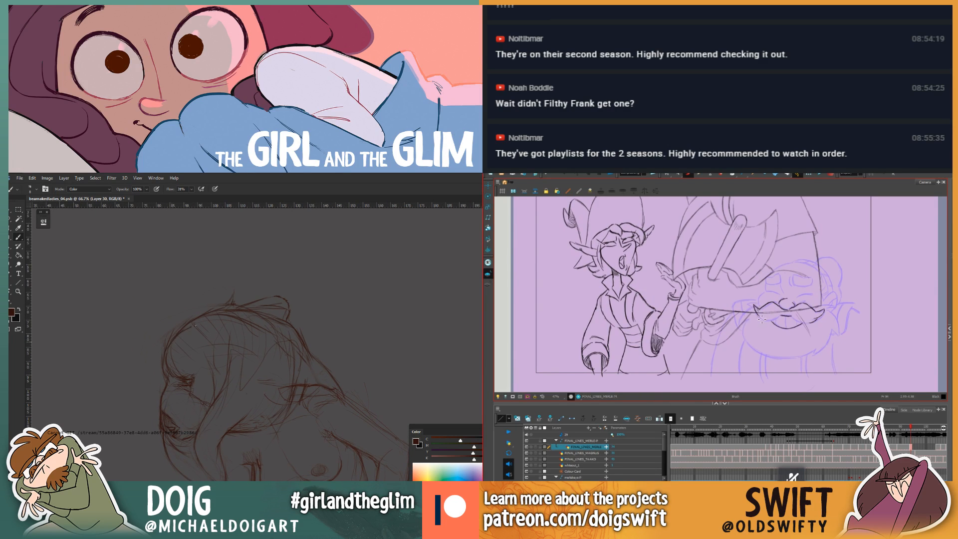
# Step: Compare the dwarf's moustache with the laughing pose and sketch a second ear-like shape on the stooping figure's crown
pyautogui.press(',')
pyautogui.press('.')
pyautogui.press(',')
pyautogui.press('.')
pyautogui.moveTo(215, 319); pyautogui.dragTo(205, 309)
pyautogui.press(',')
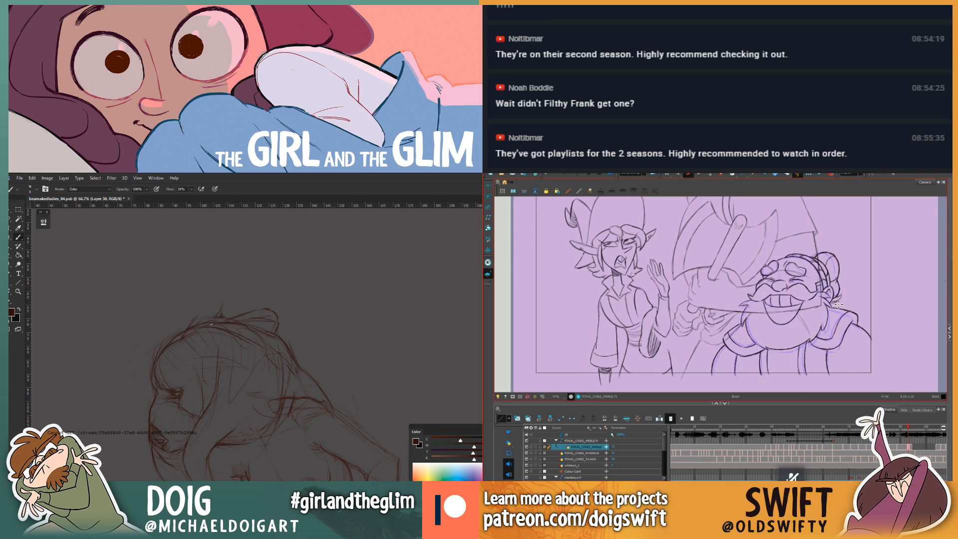
pyautogui.press('.')
pyautogui.press(',')
pyautogui.press('.')
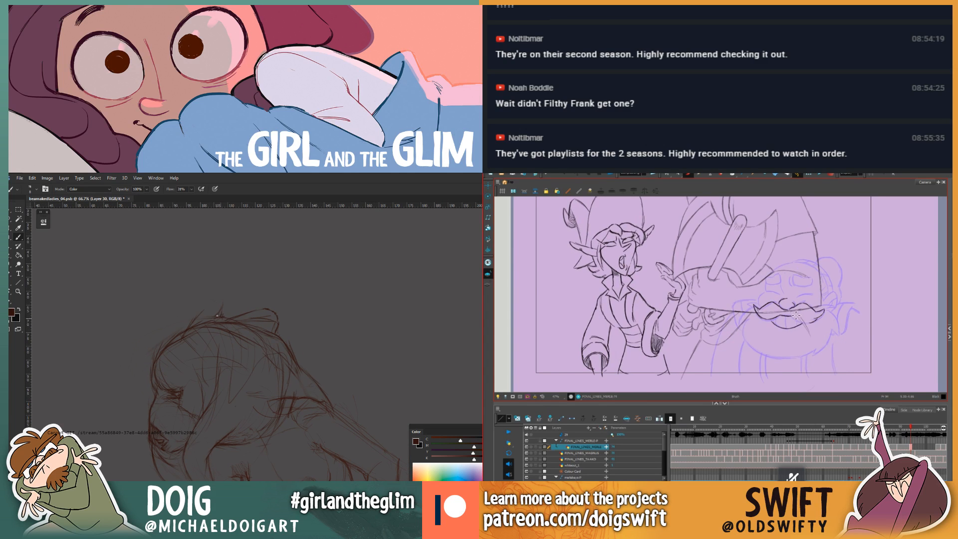
pyautogui.moveTo(217, 315); pyautogui.dragTo(188, 317)
# Step: Ink the moustache's lower edge on the hair-bun side and clean up the dwarf's mouth line with the eraser
pyautogui.moveTo(793, 316); pyautogui.dragTo(816, 322)
pyautogui.hotkey('alt', 'e')
pyautogui.moveTo(169, 344); pyautogui.dragTo(172, 356)
pyautogui.moveTo(782, 319); pyautogui.dragTo(778, 327)
pyautogui.press('f')
pyautogui.press('g')
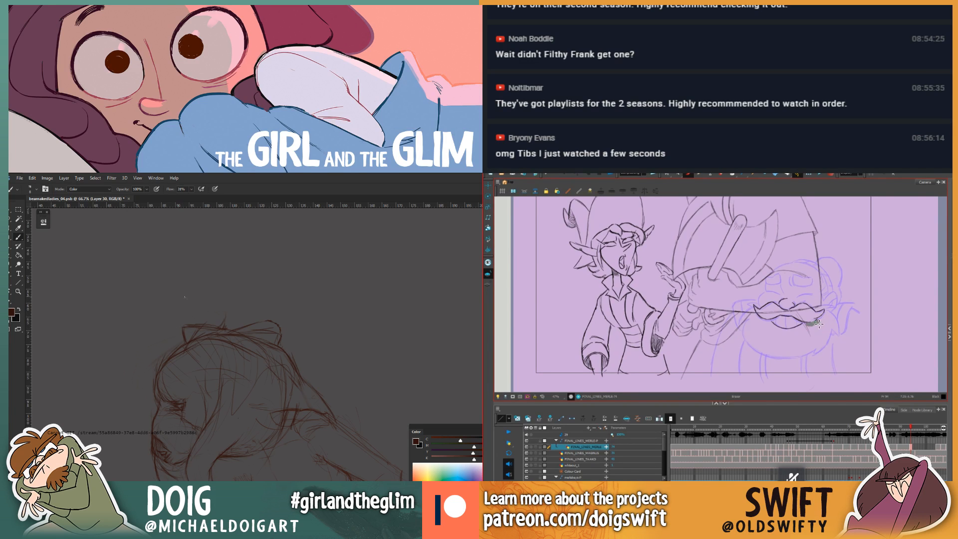
# Step: Ink the teeth inside the dwarf's grin with the brush, checking them against the laughing pose
pyautogui.hotkey('alt', 'b')
pyautogui.press('f')
pyautogui.press('g')
pyautogui.press('f')
pyautogui.press('g')
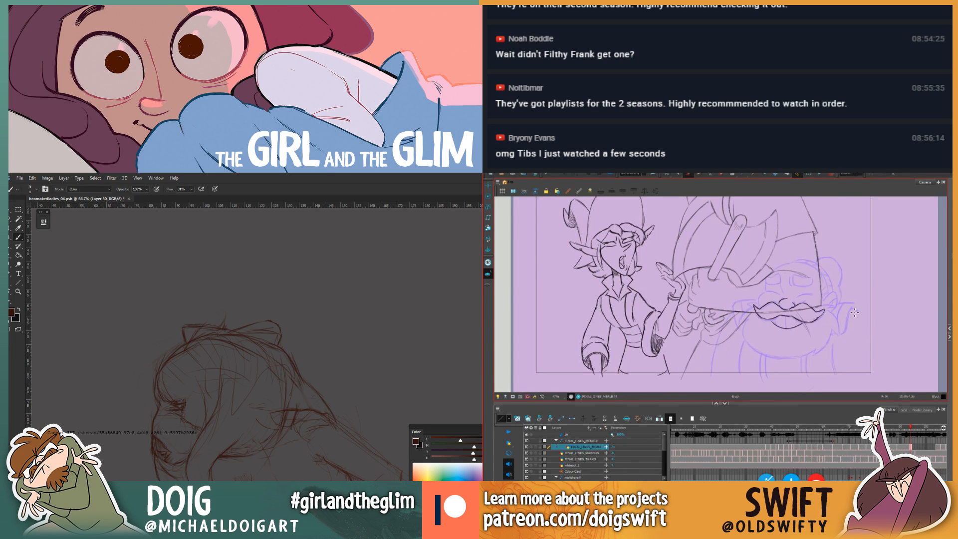
pyautogui.press('f')
pyautogui.press('g')
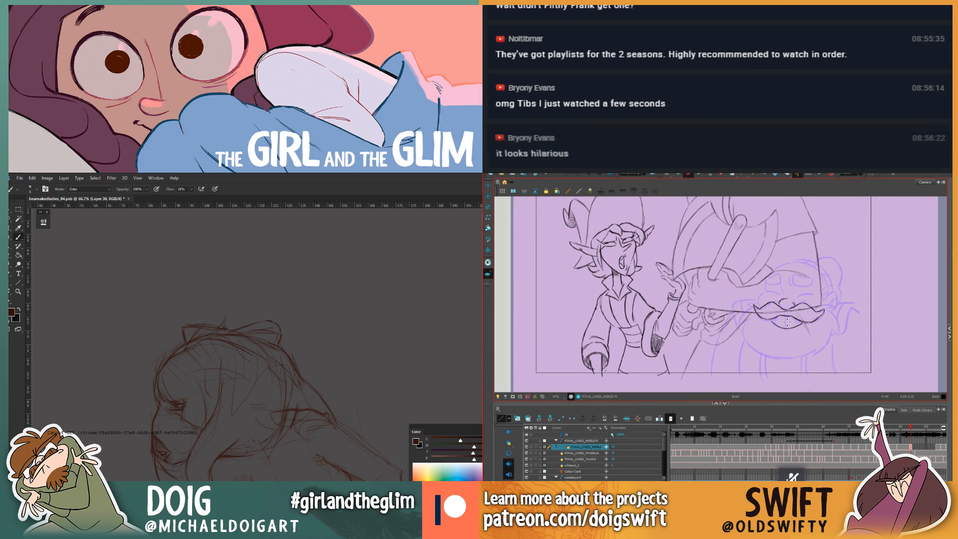
pyautogui.moveTo(777, 317)
pyautogui.mouseDown()
pyautogui.moveTo(775, 327)
pyautogui.moveTo(797, 328)
pyautogui.mouseUp()
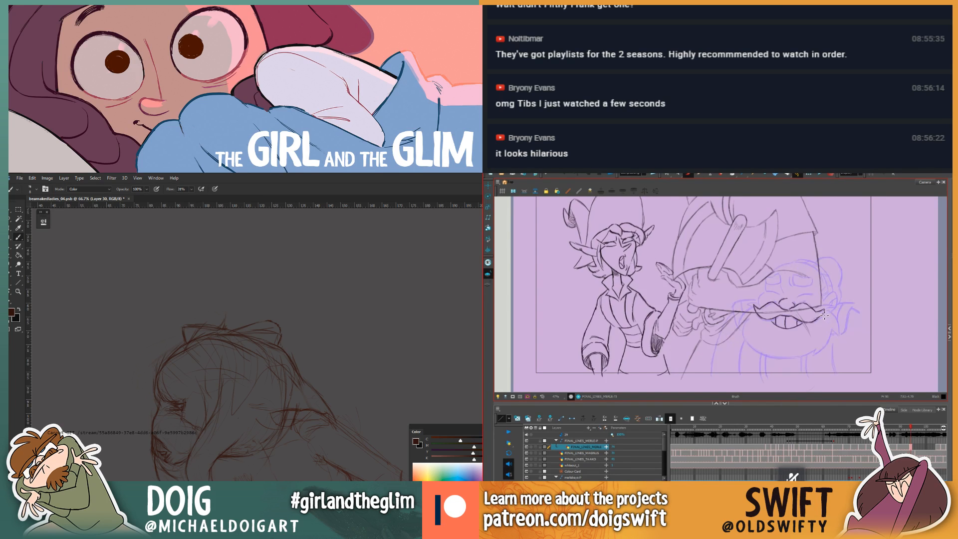
pyautogui.press('f')
pyautogui.press('g')
pyautogui.press('f')
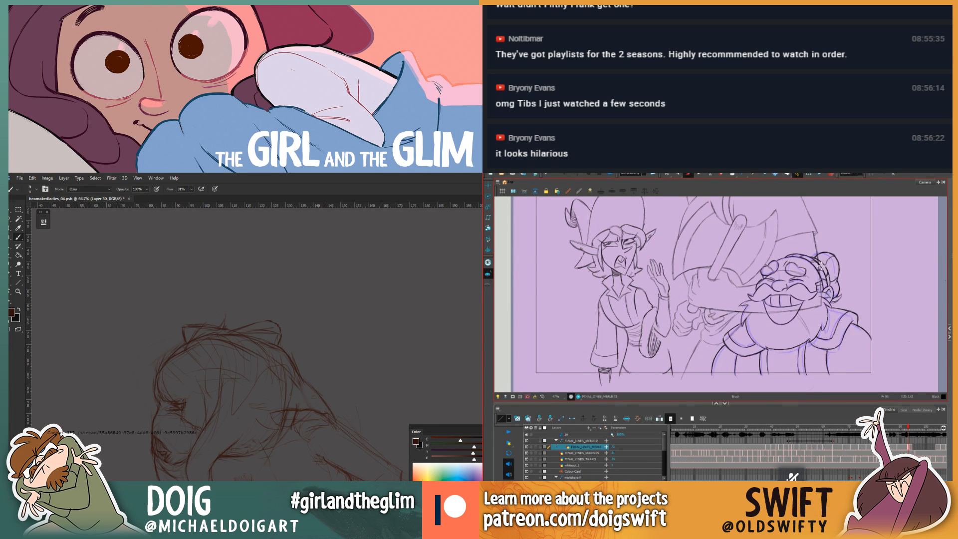
pyautogui.press('g')
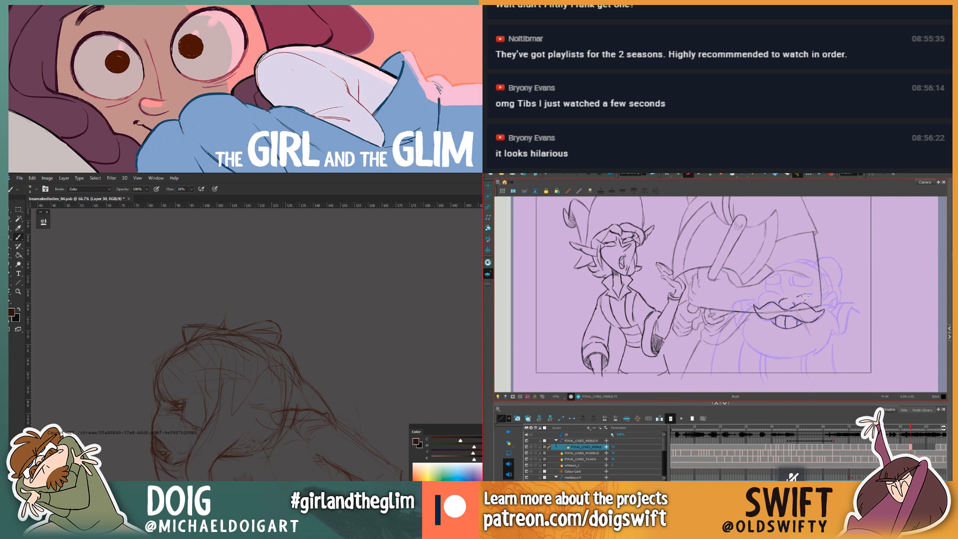
# Step: Ink the dwarf's squeezed-shut eye on the hair-bun side, flipping to the laughing pose for reference
pyautogui.press('f')
pyautogui.press('g')
pyautogui.press('f')
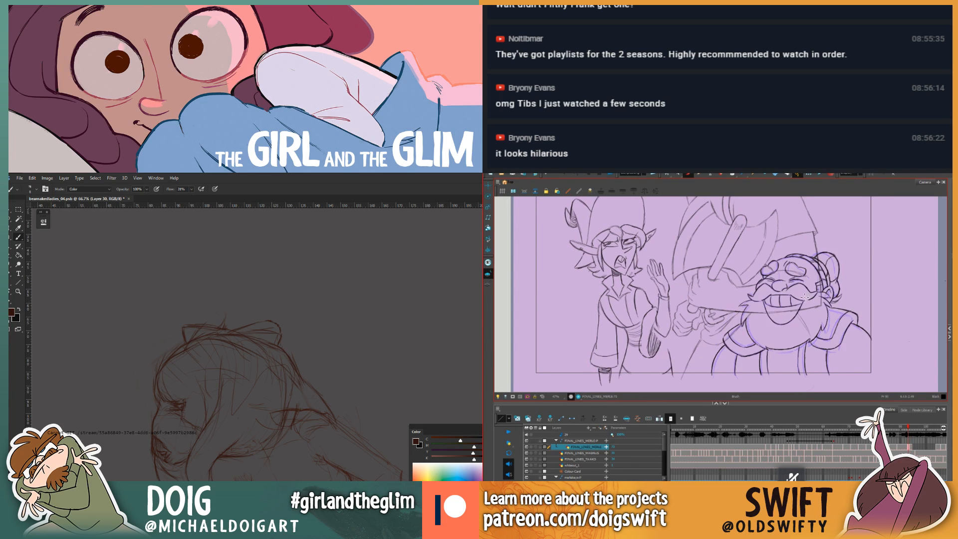
pyautogui.press('g')
pyautogui.press('f')
pyautogui.press('g')
pyautogui.press('f')
pyautogui.press('g')
pyautogui.press('f')
pyautogui.press('g')
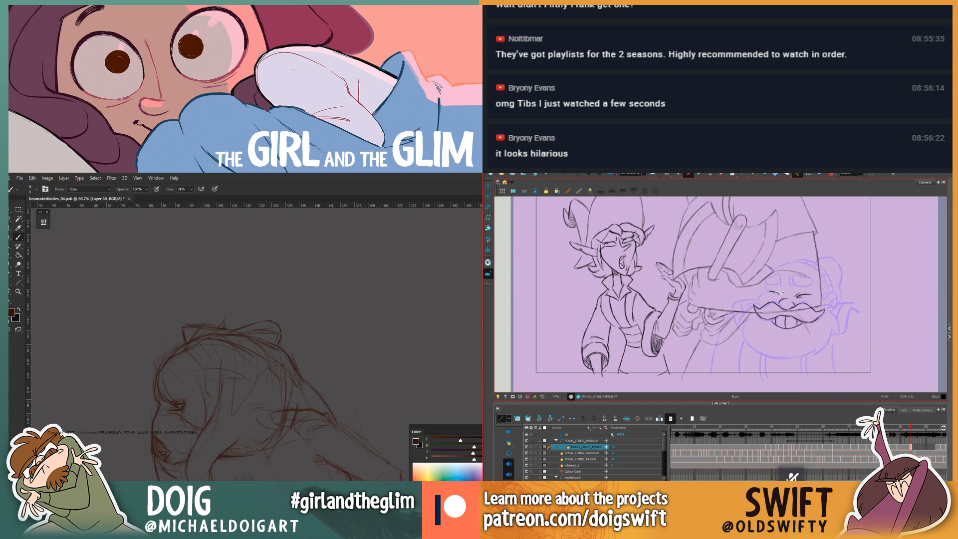
# Step: Ink the dwarf's closed eye on the axe side to match the laughing expression
pyautogui.press('f')
pyautogui.press('g')
pyautogui.press('f')
pyautogui.press('g')
pyautogui.press('f')
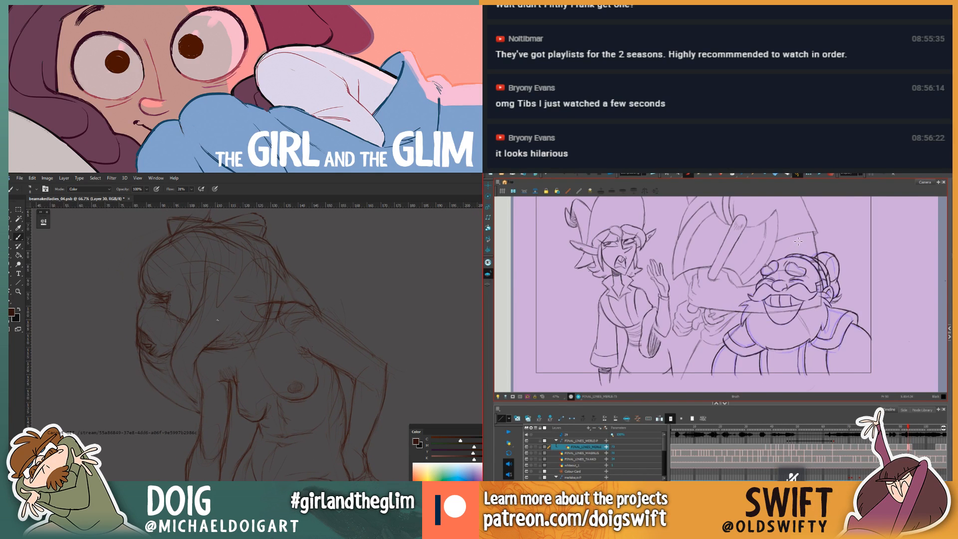
pyautogui.press('g')
pyautogui.press('f')
pyautogui.press('g')
pyautogui.press('f')
pyautogui.press('g')
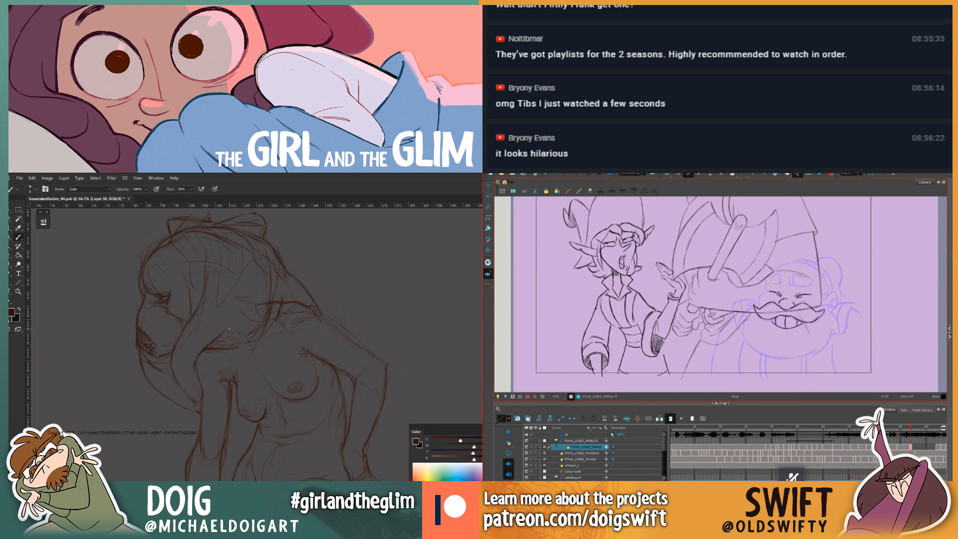
pyautogui.scroll(-3, 229, 328)
pyautogui.scroll(3, 227, 339)
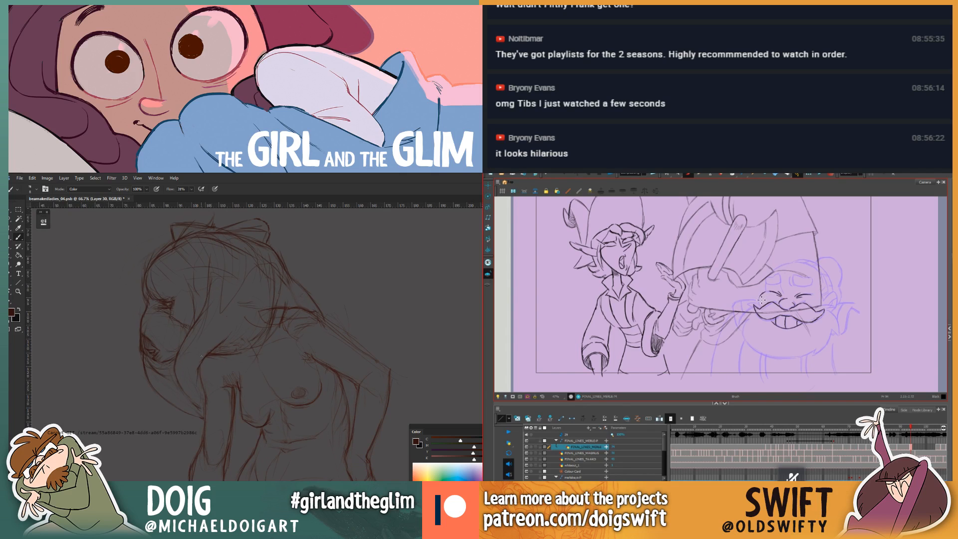
# Step: Ink the short face contour beside the dwarf's axe-side eye
pyautogui.press('f')
pyautogui.press('g')
pyautogui.press('f')
pyautogui.press('g')
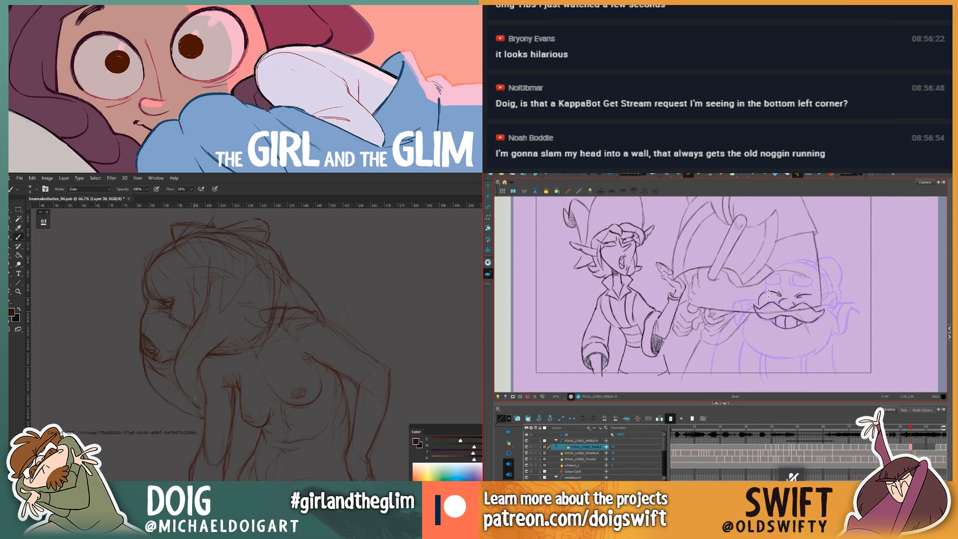
# Step: Begin inking the dwarf's bushy eyebrow on the axe side, repeatedly comparing it with the laughing pose
pyautogui.press('f')
pyautogui.press('g')
pyautogui.press('f')
pyautogui.press('g')
pyautogui.press('f')
pyautogui.press('g')
pyautogui.press('f')
pyautogui.press('g')
pyautogui.press('f')
pyautogui.press('g')
pyautogui.press('f')
pyautogui.press('g')
pyautogui.press('f')
pyautogui.press('g')
pyautogui.moveTo(281, 311); pyautogui.dragTo(237, 349)
pyautogui.press('f')
pyautogui.press('g')
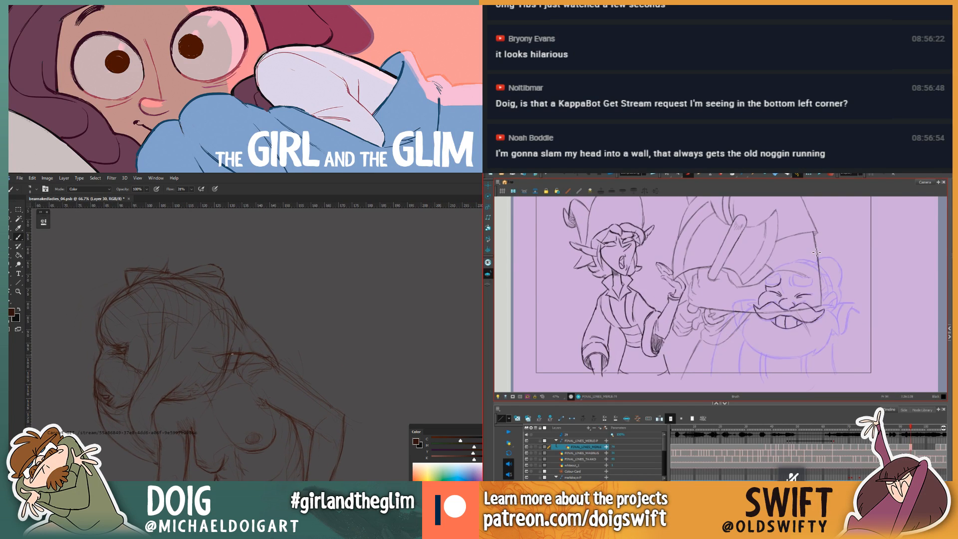
# Step: Complete the rounded outline of the dwarf's axe-side eyebrow and sketch the stooping figure's shoulder curve
pyautogui.press('f')
pyautogui.press('g')
pyautogui.press('f')
pyautogui.press('g')
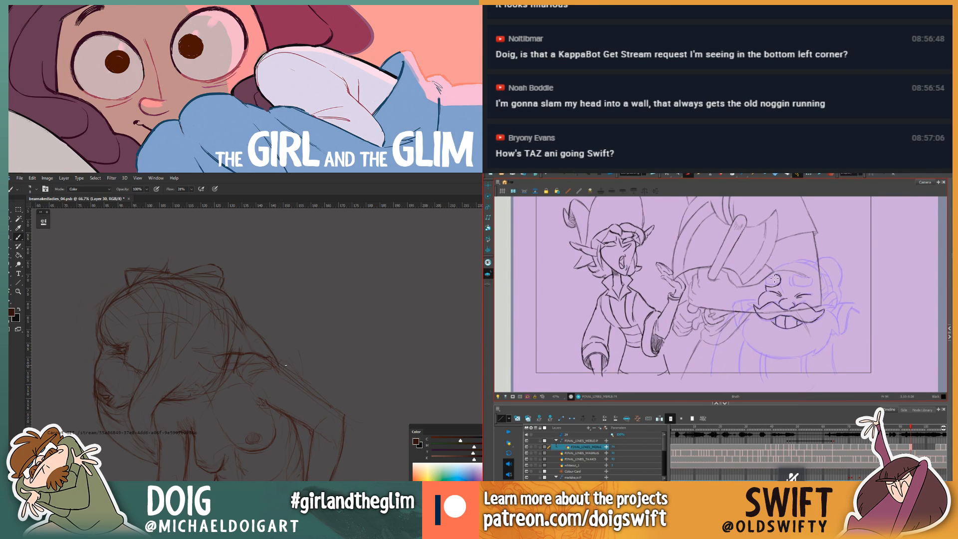
pyautogui.press('f')
pyautogui.moveTo(288, 366); pyautogui.dragTo(238, 329)
pyautogui.press('g')
pyautogui.press('f')
pyautogui.press('g')
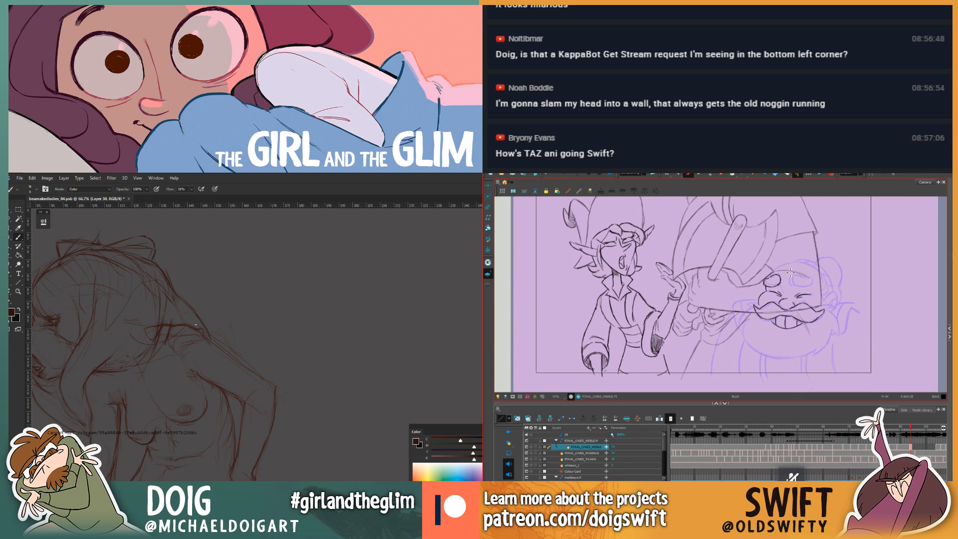
pyautogui.press('f')
pyautogui.press('g')
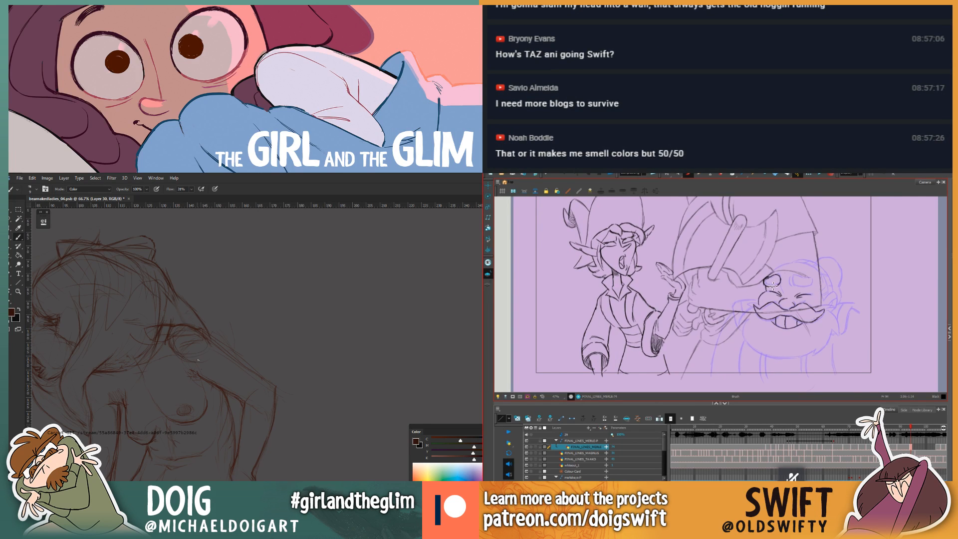
# Step: Rework the stooping figure's shoulder and upper arm with eraser and brush, and check the dwarf's eyebrow against the laughing pose
pyautogui.press('e')
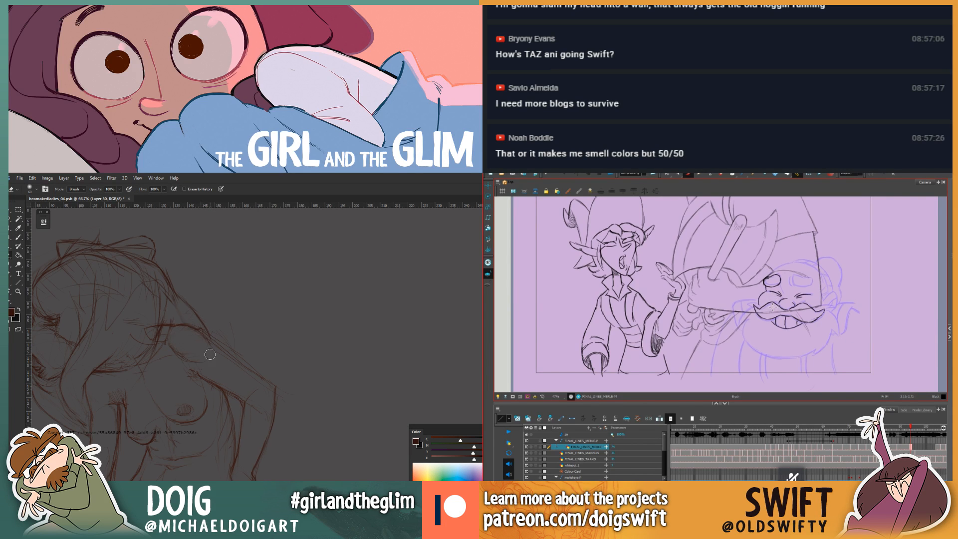
pyautogui.press('b')
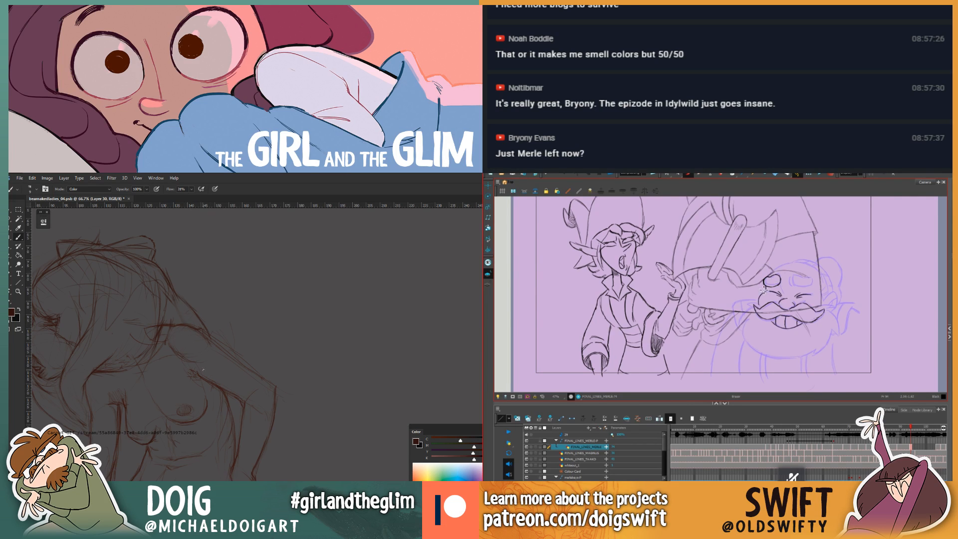
pyautogui.press(',')
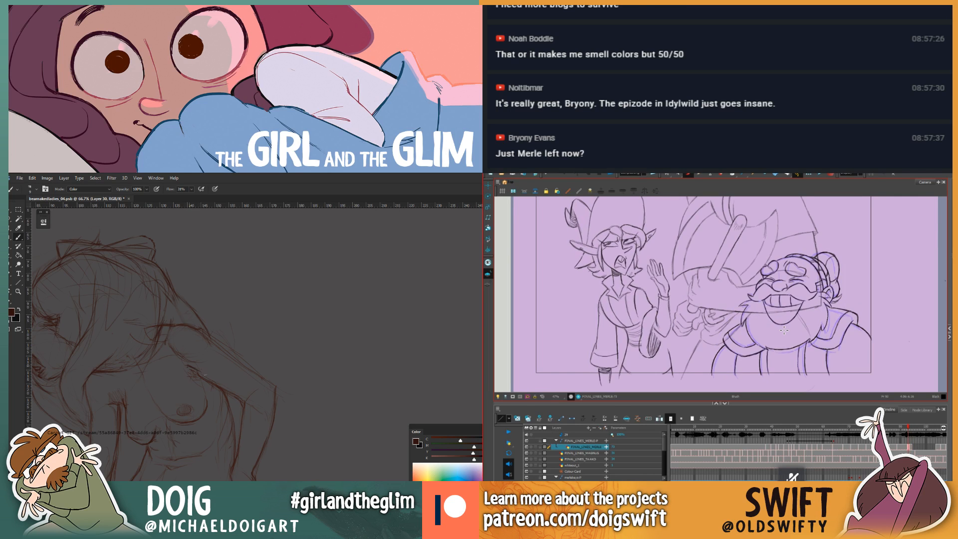
pyautogui.press('.')
pyautogui.press(',')
pyautogui.press('.')
pyautogui.press('.')
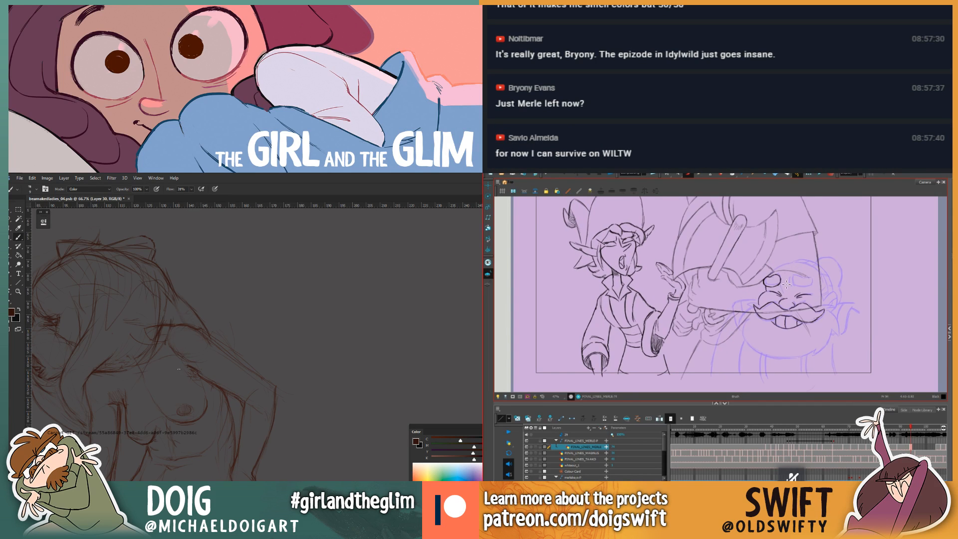
# Step: Darken the stooping figure's armpit fold and compare the dwarf's brow placement between the two poses
pyautogui.press(',')
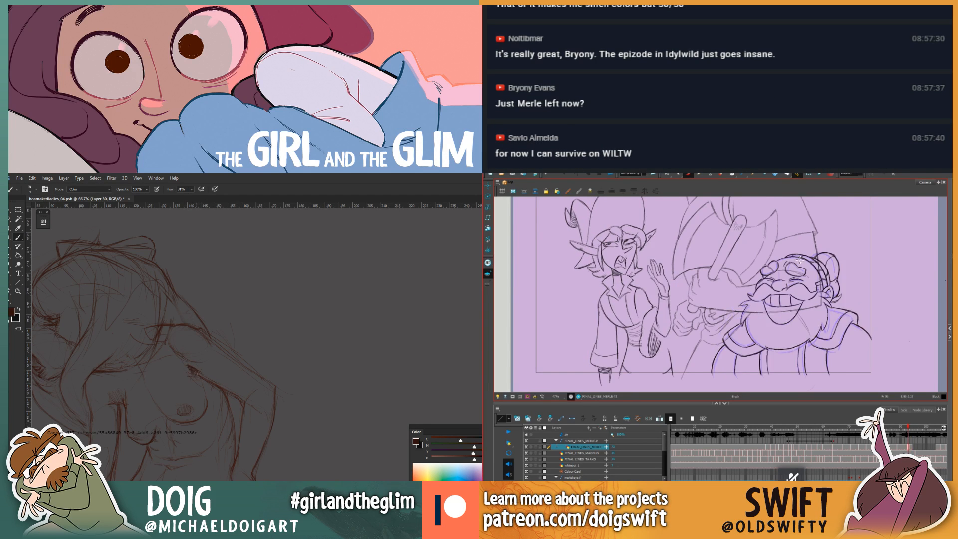
pyautogui.press('.')
pyautogui.press(',')
pyautogui.press('.')
pyautogui.press(',')
pyautogui.press('.')
pyautogui.press(',')
pyautogui.press('.')
pyautogui.press(',')
pyautogui.press('.')
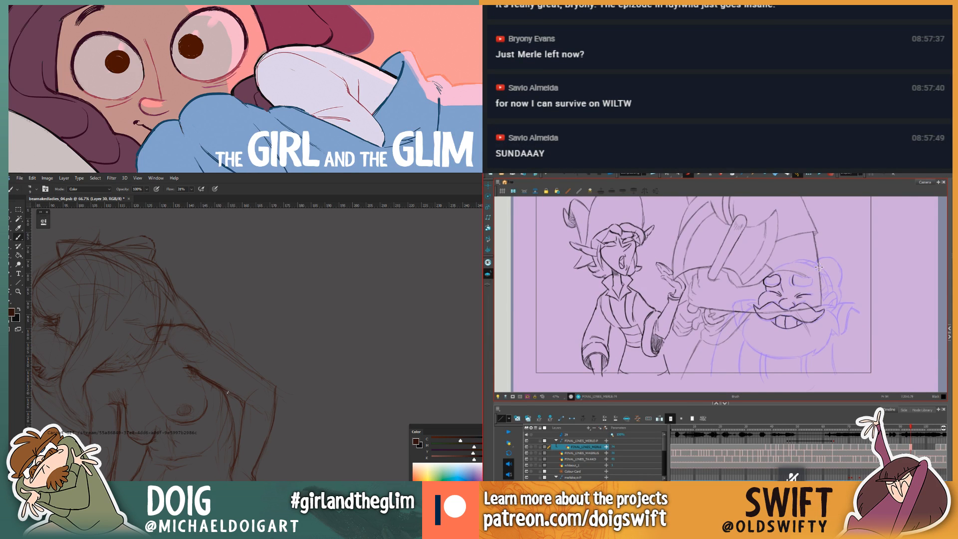
# Step: Begin inking the dwarf's eyebrow on the hair-bun side, using the laughing pose as reference
pyautogui.press(',')
pyautogui.press('.')
pyautogui.press(',')
pyautogui.press('.')
pyautogui.press(',')
pyautogui.press('.')
pyautogui.press(',')
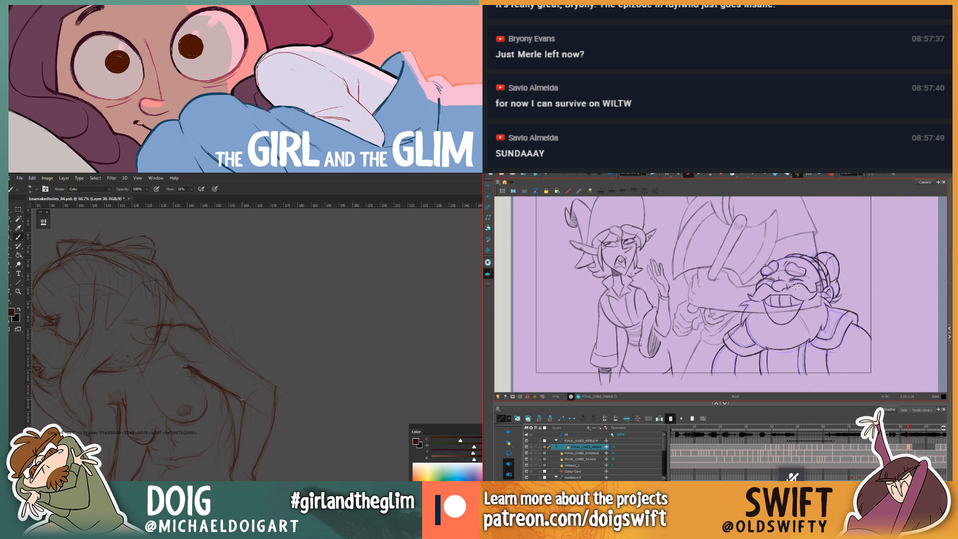
pyautogui.press('.')
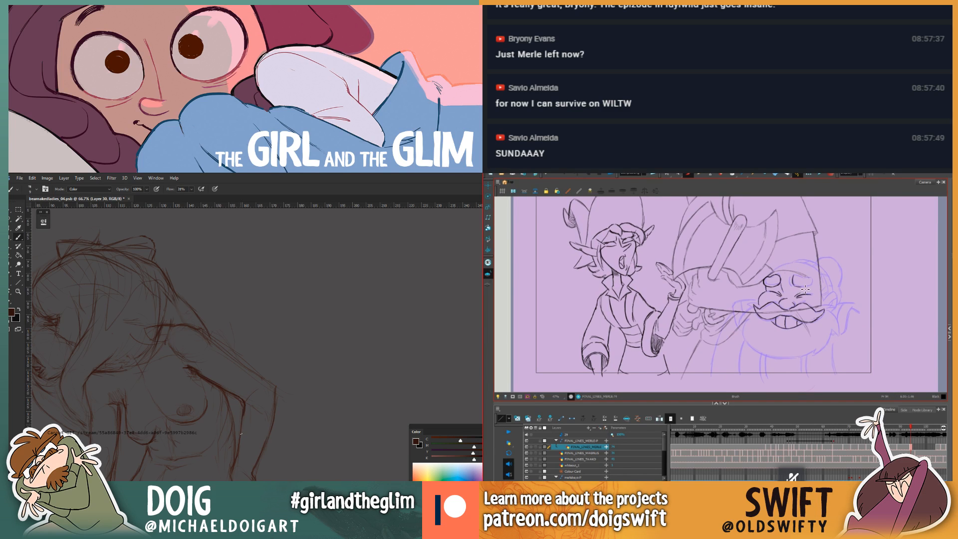
# Step: Close the outline of the dwarf's hair-bun-side eyebrow and compare both brows with the laughing pose
pyautogui.moveTo(804, 288); pyautogui.dragTo(812, 285)
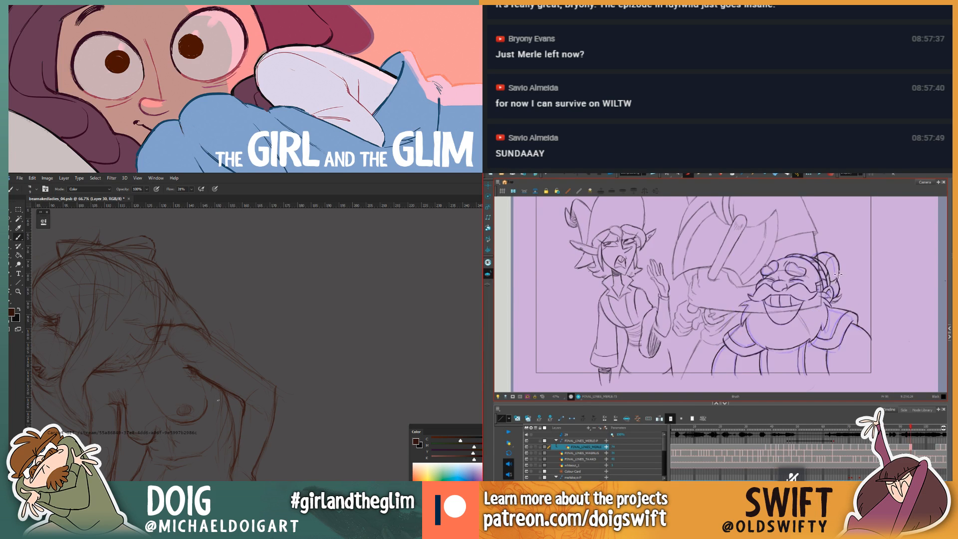
pyautogui.press('.')
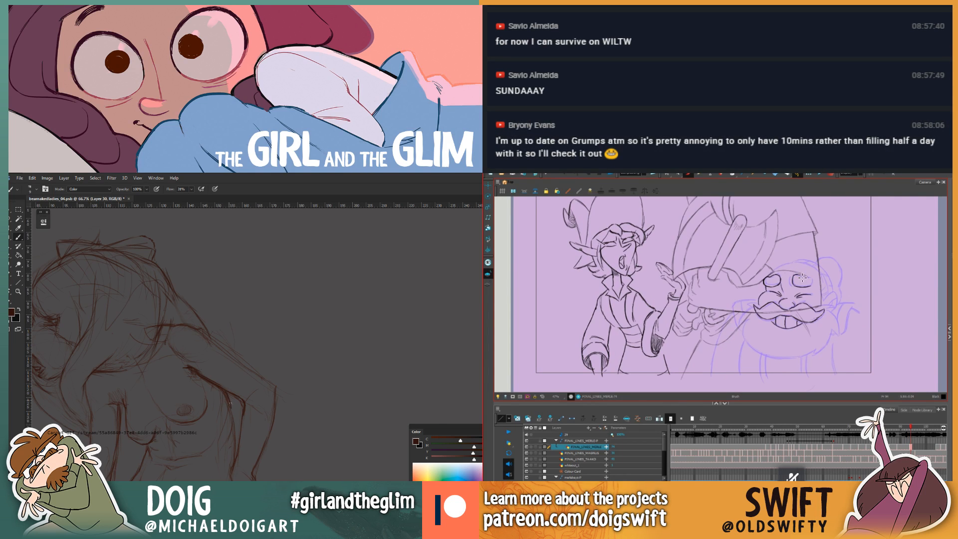
pyautogui.press('.')
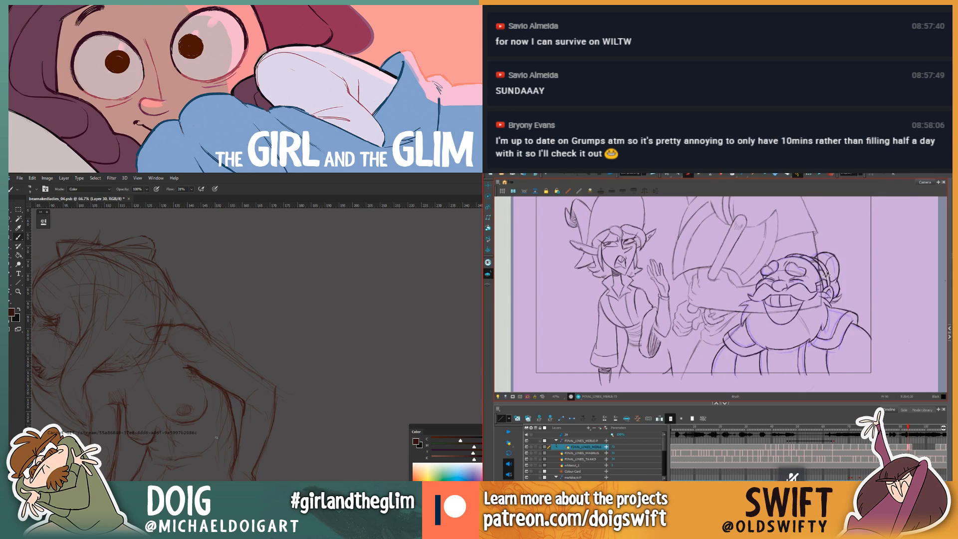
pyautogui.press('.')
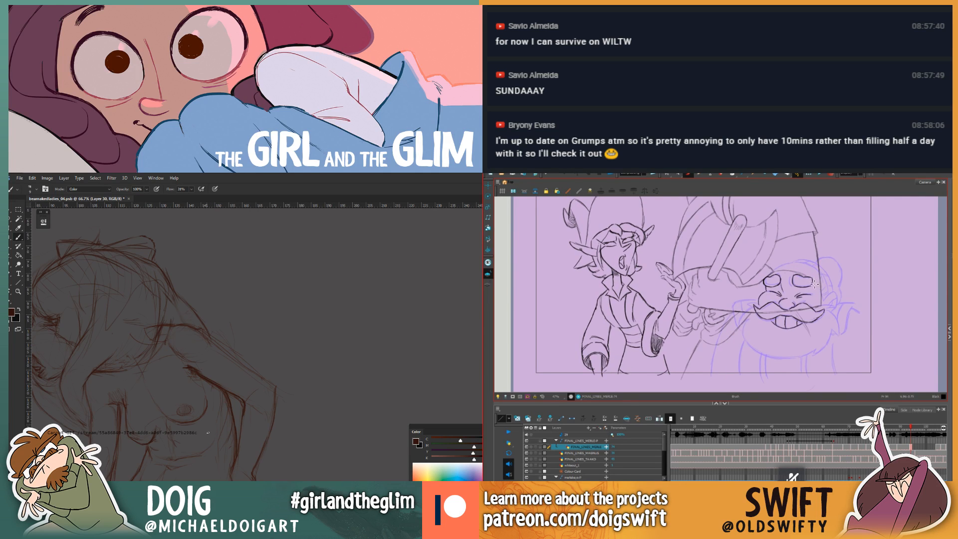
pyautogui.press('.')
pyautogui.press('.')
pyautogui.press('.')
pyautogui.moveTo(241, 474); pyautogui.dragTo(231, 364)
pyautogui.press('.')
pyautogui.press('.')
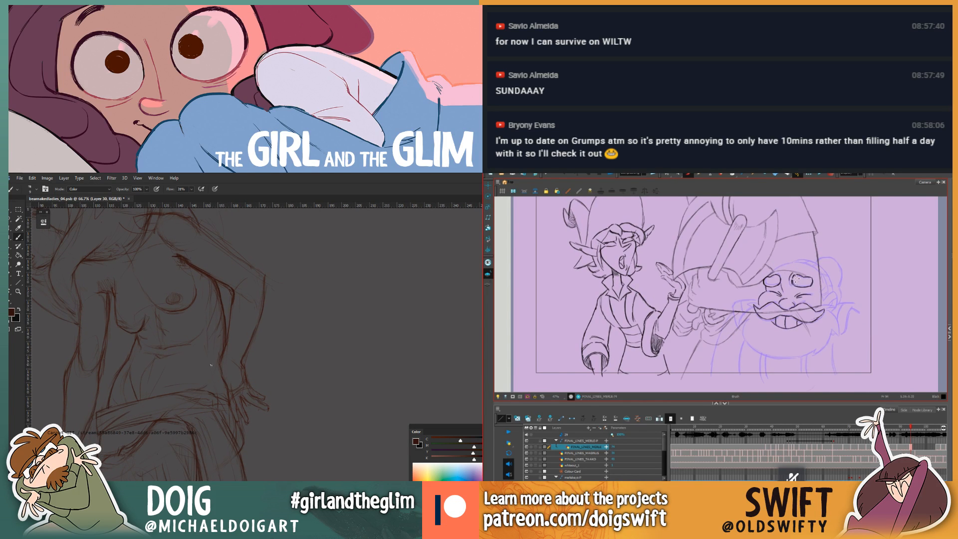
pyautogui.moveTo(211, 364); pyautogui.dragTo(214, 382)
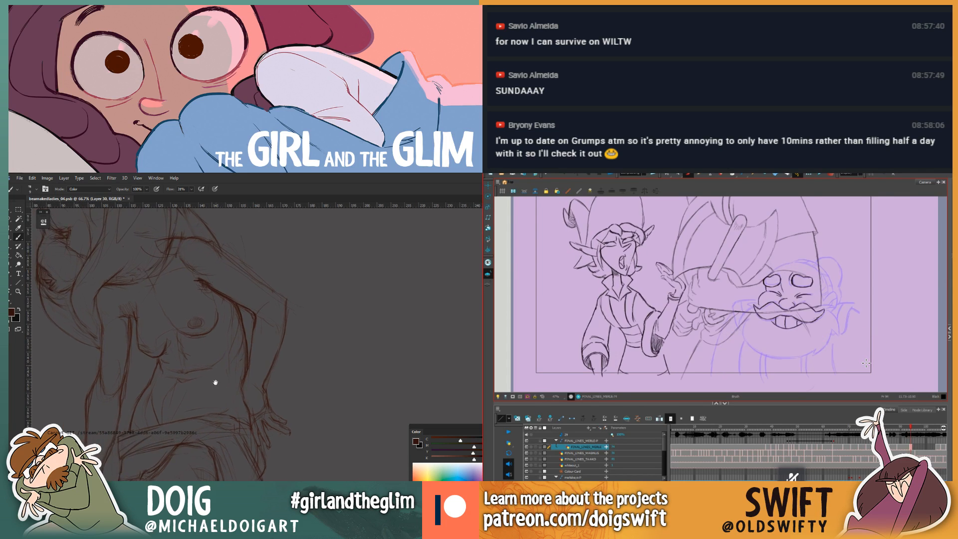
# Step: Clean up the dwarf's hair-bun-side eyebrow with eraser and brush, checking it against the laughing pose
pyautogui.moveTo(210, 330); pyautogui.dragTo(206, 380)
pyautogui.hotkey('alt', 'e')
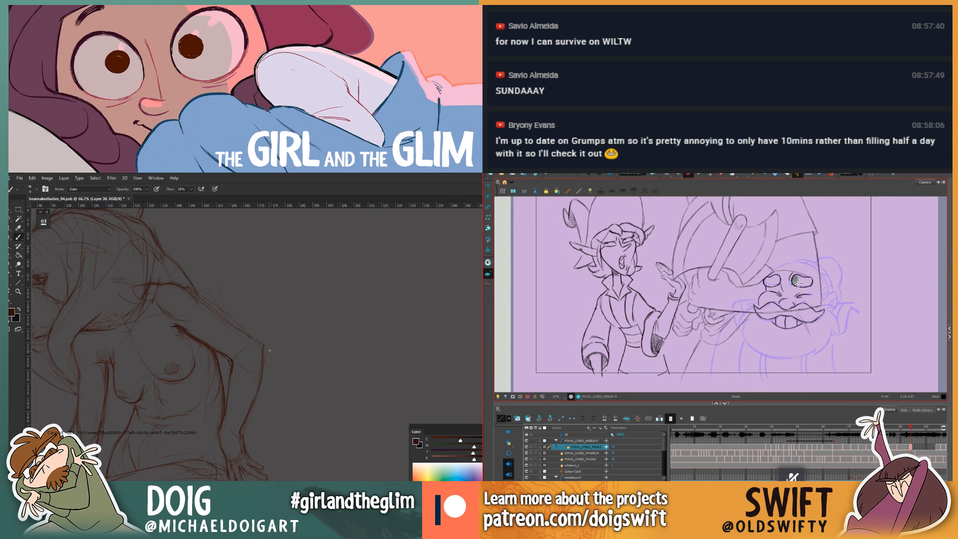
pyautogui.hotkey('alt', 'b')
pyautogui.press('.')
pyautogui.moveTo(240, 328); pyautogui.dragTo(214, 362)
pyautogui.press('.')
pyautogui.press('.')
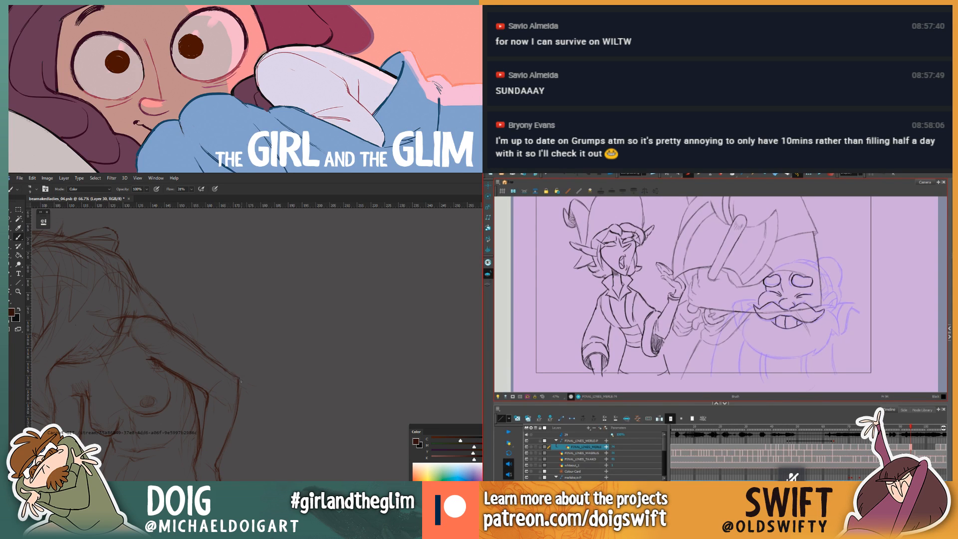
# Step: Begin inking the curve of the dwarf's head above his eyebrows, using the laughing pose as reference
pyautogui.moveTo(218, 392); pyautogui.dragTo(271, 340)
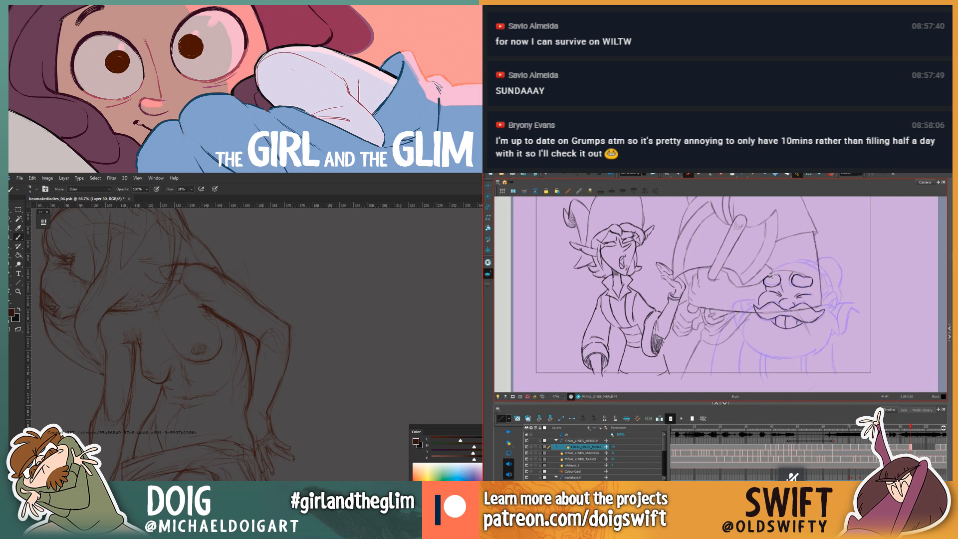
pyautogui.moveTo(238, 392)
pyautogui.mouseDown()
pyautogui.moveTo(253, 363)
pyautogui.moveTo(242, 374)
pyautogui.mouseUp()
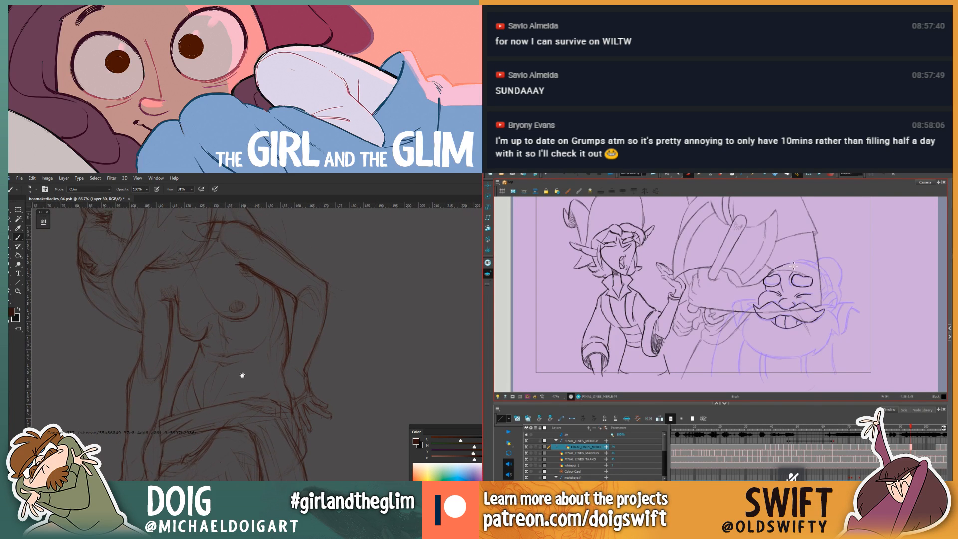
pyautogui.press('.')
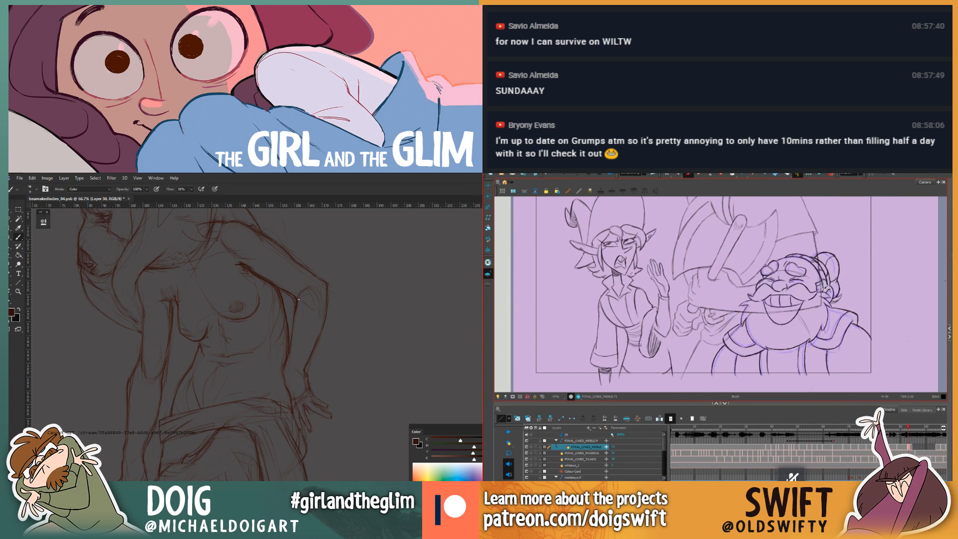
pyautogui.press('.')
pyautogui.press('.')
pyautogui.moveTo(253, 428); pyautogui.dragTo(182, 420)
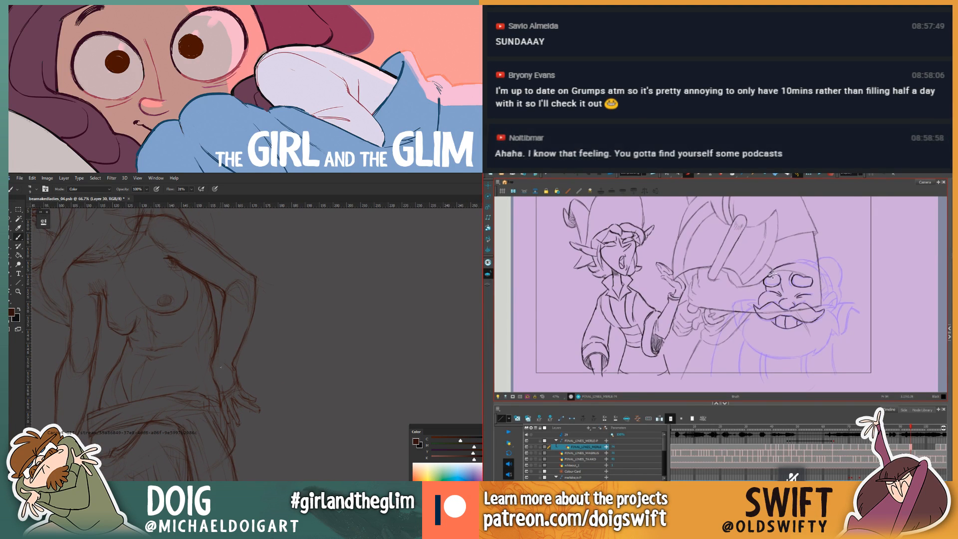
pyautogui.press('.')
pyautogui.press('.')
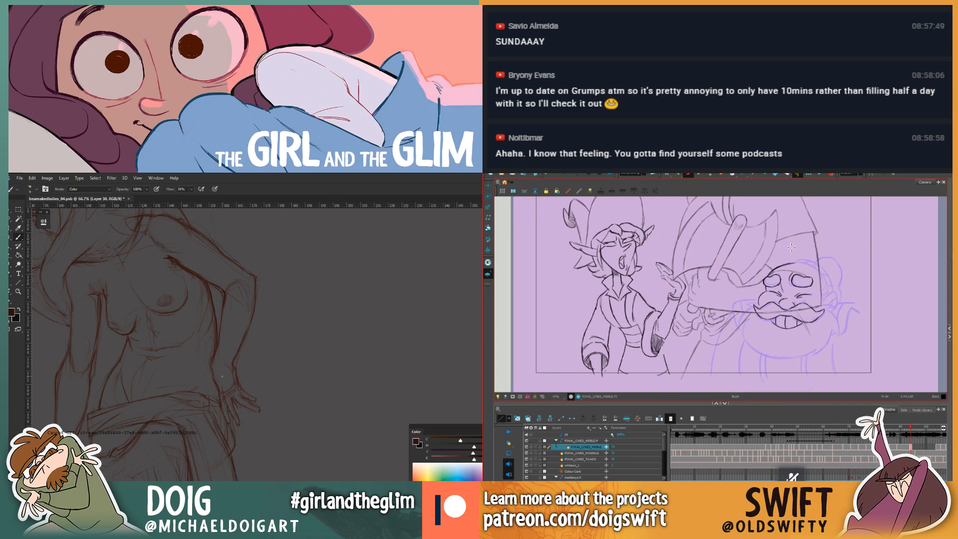
# Step: Rework the stooping figure's wrist and hand at the hip with a smaller eraser and the brush, and extend the dwarf's head curve
pyautogui.press('e')
pyautogui.press('[')
pyautogui.press('[')
pyautogui.press('[')
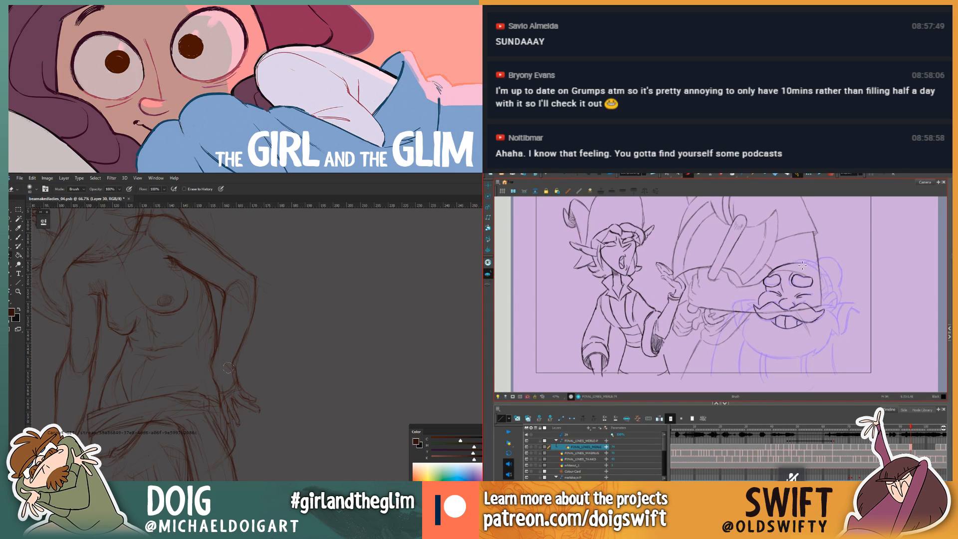
pyautogui.press('[')
pyautogui.press('[')
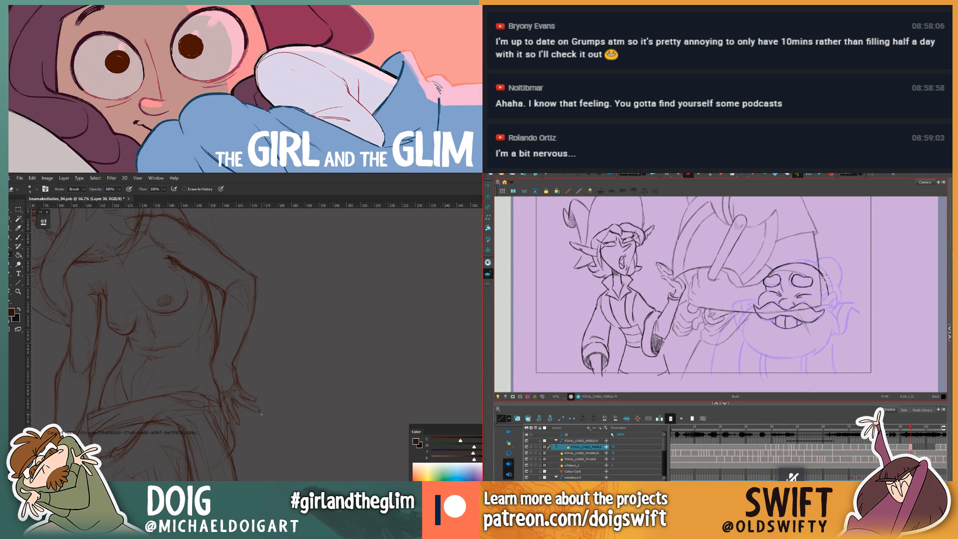
pyautogui.press('b')
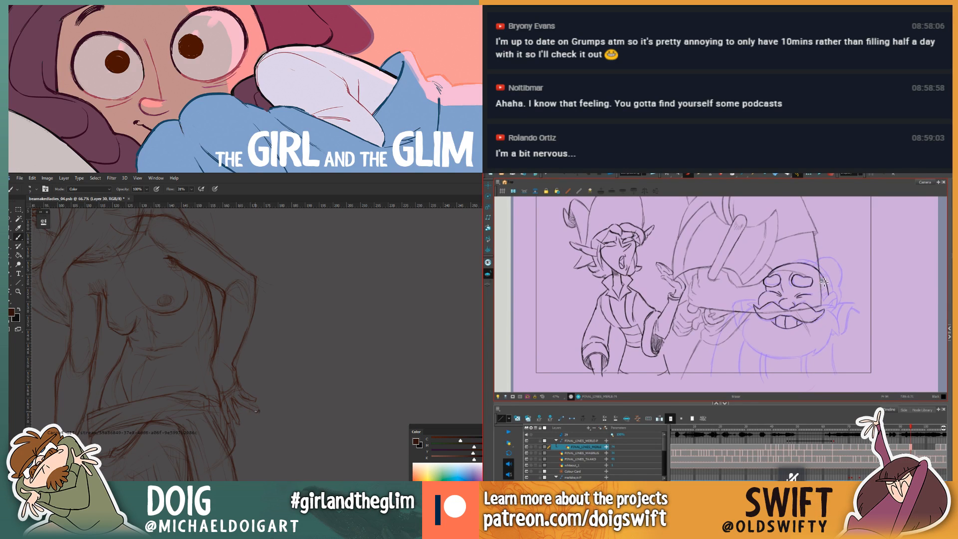
# Step: Refine the end of the dwarf's head curve on the hair-bun side, matching it to the laughing pose
pyautogui.hotkey('alt', 'b')
pyautogui.press(',')
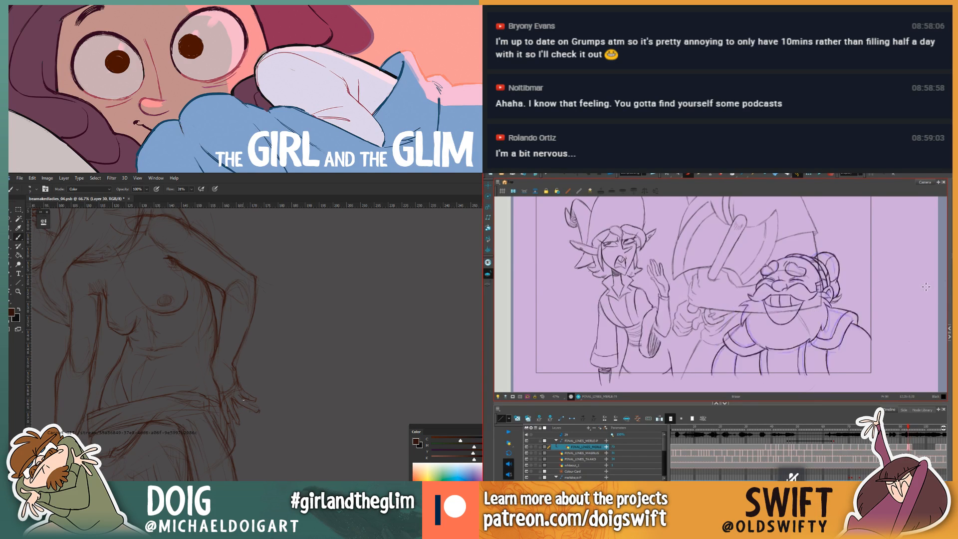
pyautogui.press('.')
pyautogui.press('.')
pyautogui.press('e')
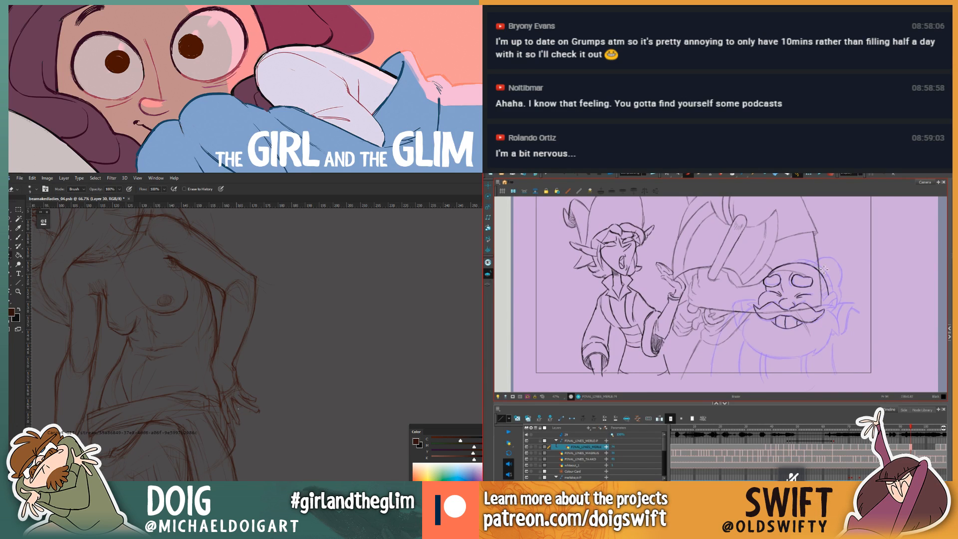
pyautogui.press(',')
pyautogui.press('.')
pyautogui.press('b')
pyautogui.hotkey('alt', 'e')
pyautogui.press(',')
pyautogui.press('.')
pyautogui.press(',')
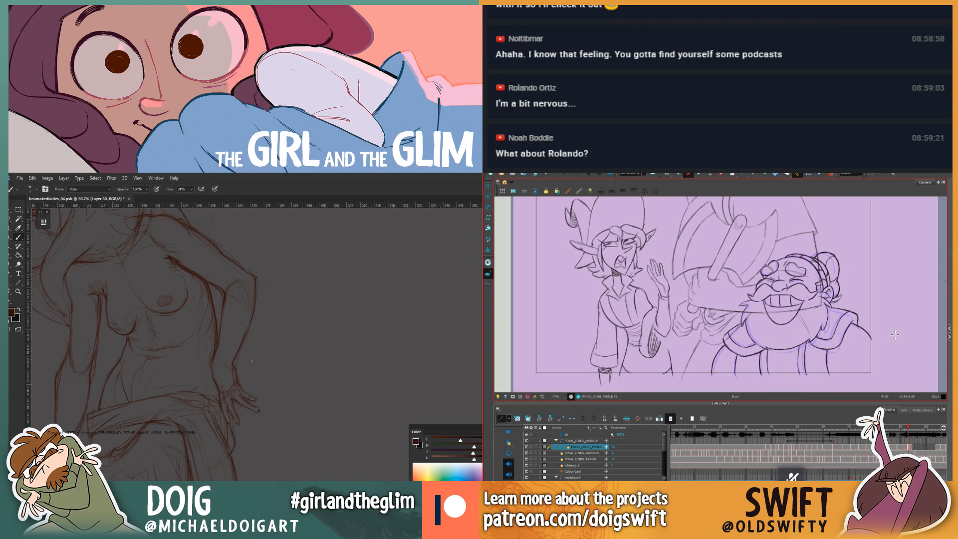
# Step: Flip between the two dwarf drawings to compare the head shape and the headband's placement
pyautogui.press('.')
pyautogui.press(',')
pyautogui.press('.')
pyautogui.press(',')
pyautogui.hotkey('alt', 'b')
pyautogui.press('.')
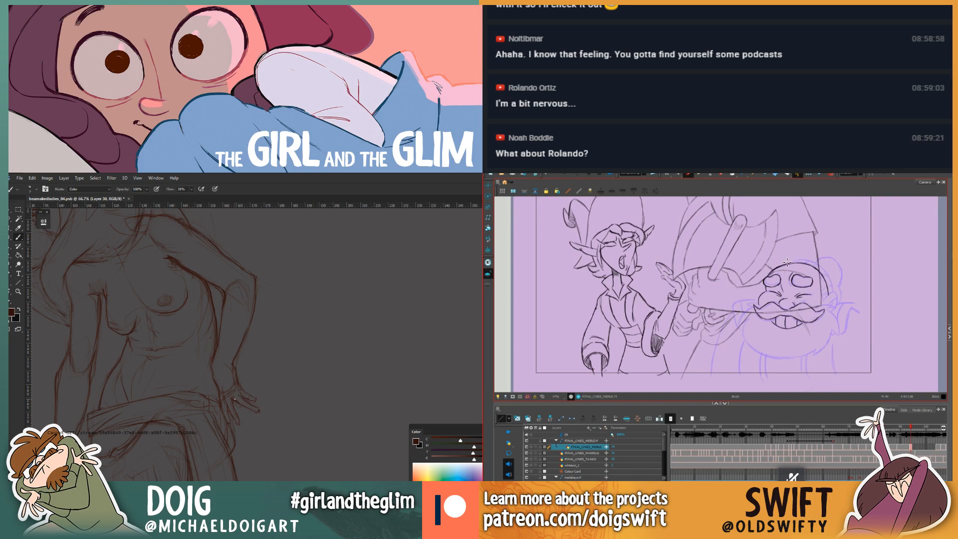
pyautogui.press(',')
pyautogui.press('.')
pyautogui.press(',')
pyautogui.press('.')
pyautogui.press(',')
pyautogui.press('.')
pyautogui.press(',')
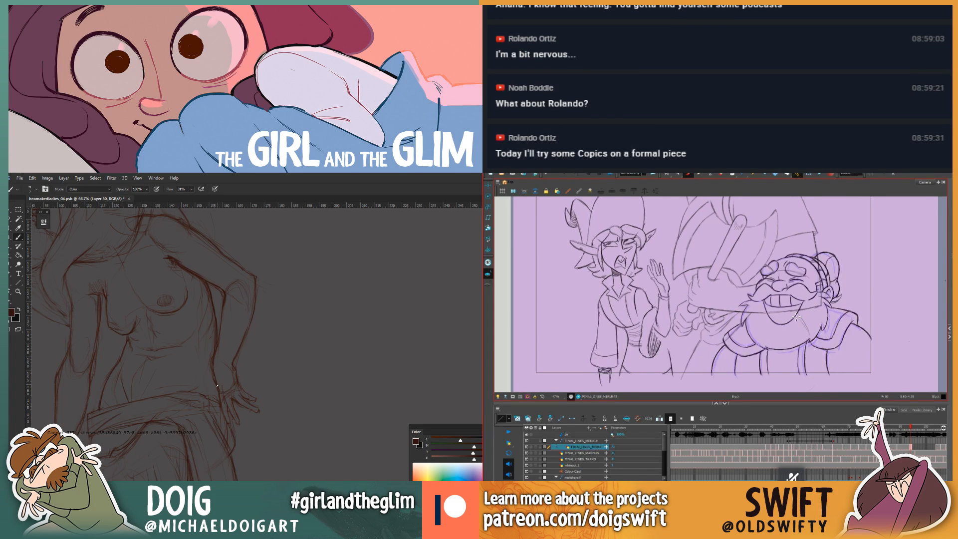
pyautogui.press('.')
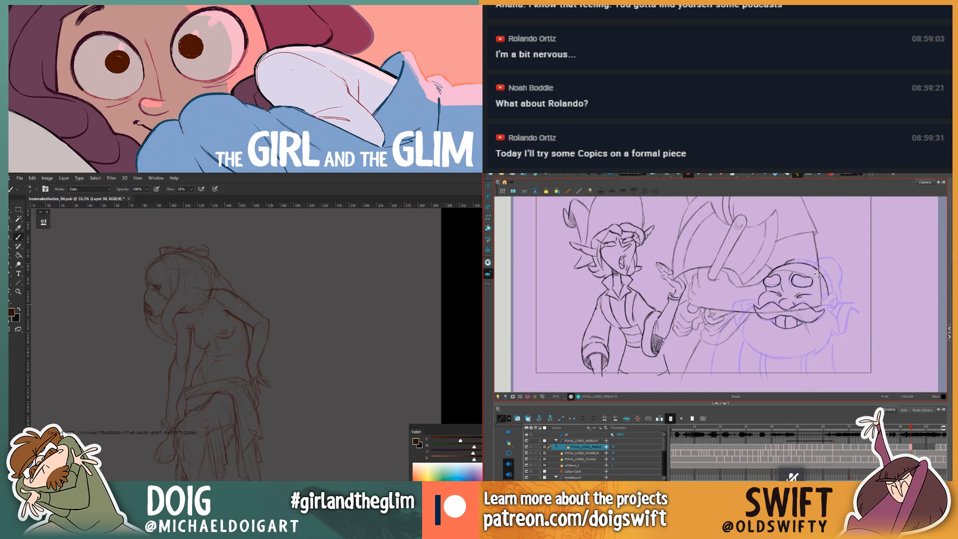
# Step: Refine the fingers of the stooping figure's hand at the hip with eraser and brush
pyautogui.hotkey('ctrl', '-')
pyautogui.hotkey('ctrl', '+')
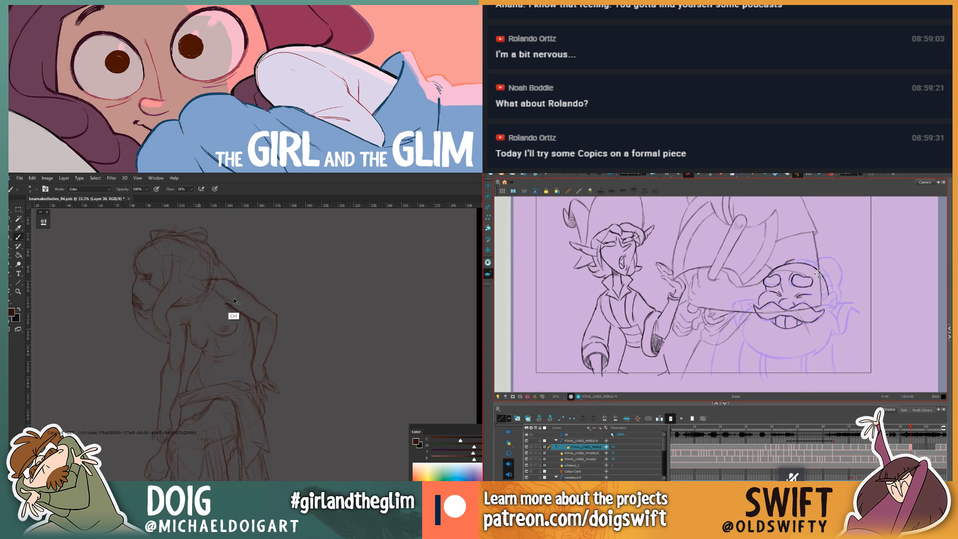
pyautogui.hotkey('ctrl', '+')
pyautogui.hotkey('alt', 'b')
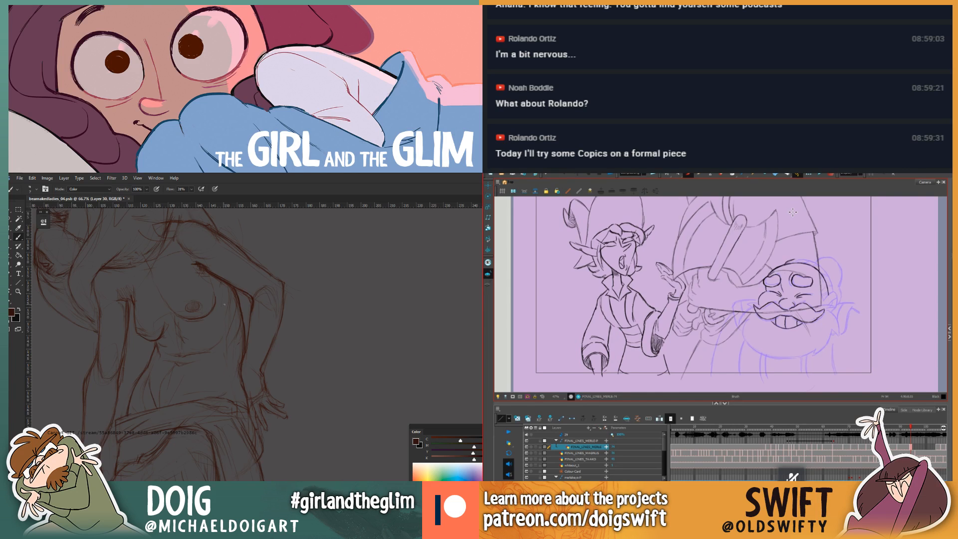
pyautogui.press('e')
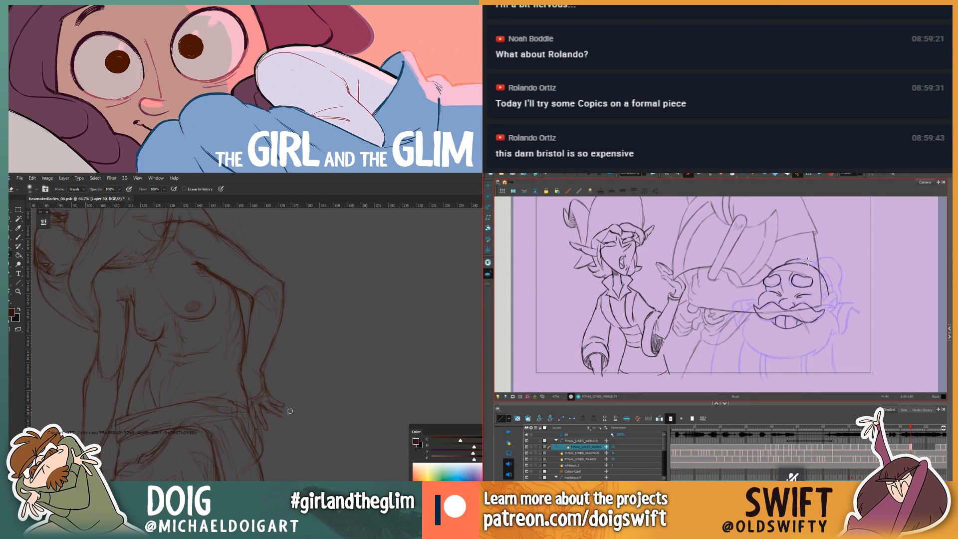
pyautogui.press('b')
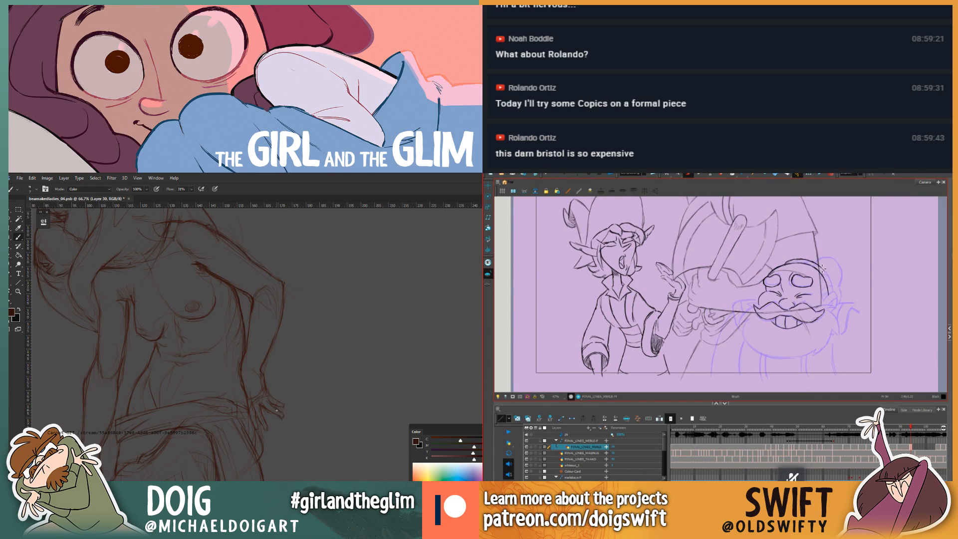
# Step: Ink the outer curve around the side of the dwarf's head down to the ear, and check the stooping figure's overall proportions
pyautogui.moveTo(821, 269); pyautogui.dragTo(834, 299)
pyautogui.hotkey('ctrl', '-')
pyautogui.hotkey('ctrl', '-')
pyautogui.hotkey('ctrl', '-')
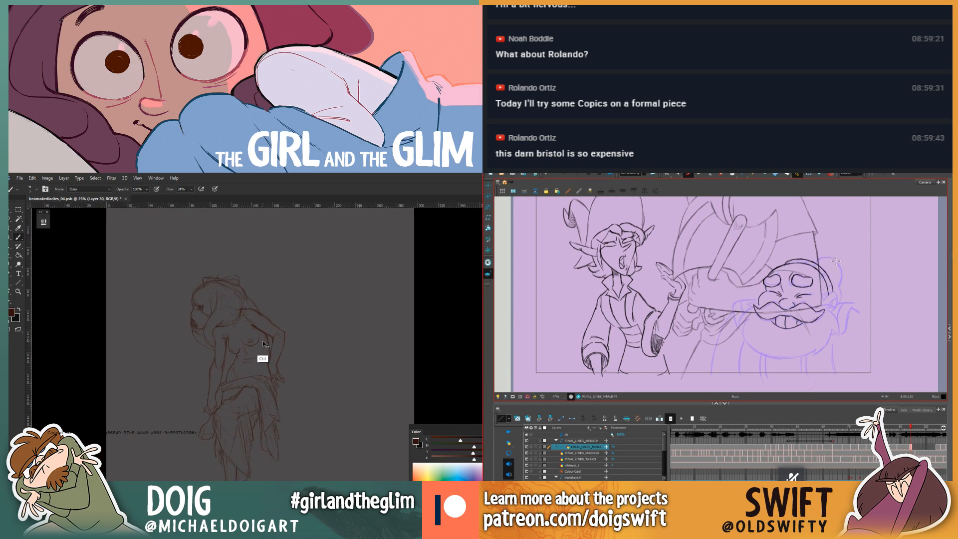
pyautogui.hotkey('ctrl', '+')
pyautogui.hotkey('ctrl', '+')
pyautogui.hotkey('ctrl', '+')
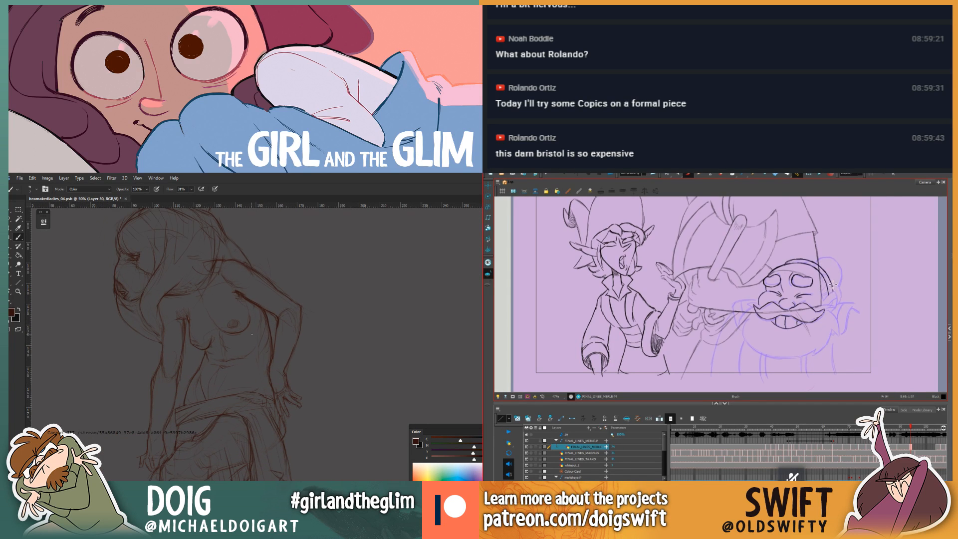
# Step: Lasso the stooping figure's hand at the hip, slightly enlarge it with Free Transform, and deselect it
pyautogui.press('l')
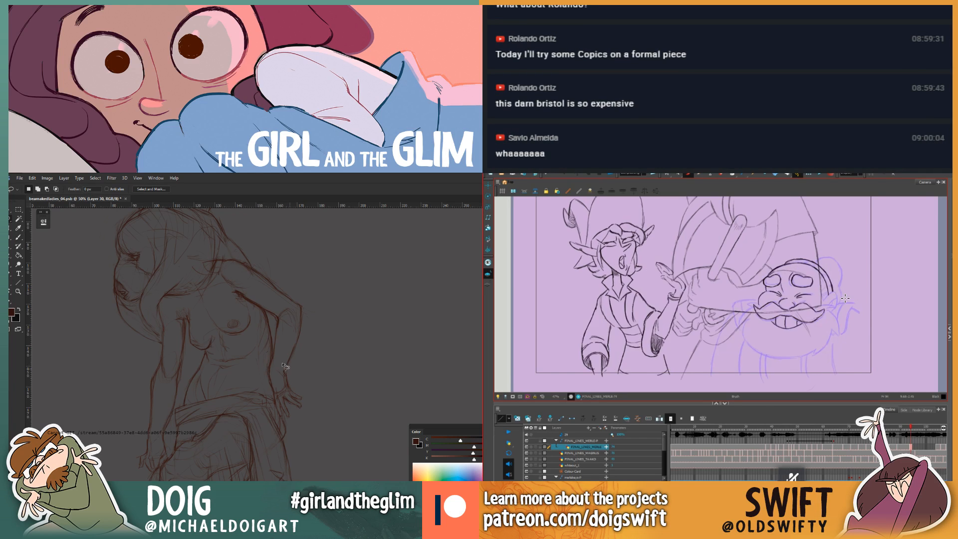
pyautogui.moveTo(285, 366)
pyautogui.mouseDown()
pyautogui.moveTo(277, 410)
pyautogui.moveTo(304, 423)
pyautogui.moveTo(315, 399)
pyautogui.moveTo(293, 364)
pyautogui.moveTo(321, 354)
pyautogui.mouseUp()
pyautogui.hotkey('ctrl', 't')
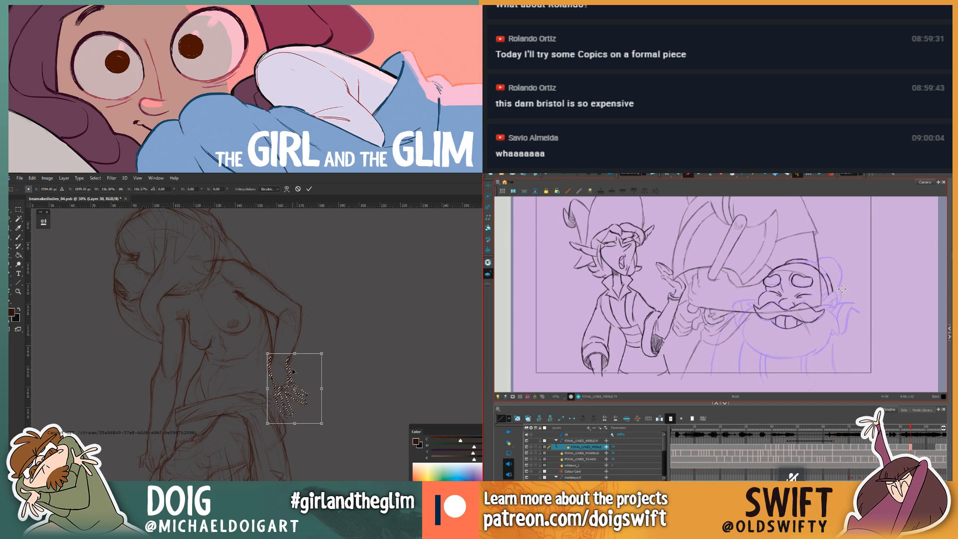
pyautogui.press('Return')
pyautogui.hotkey('ctrl', 'd')
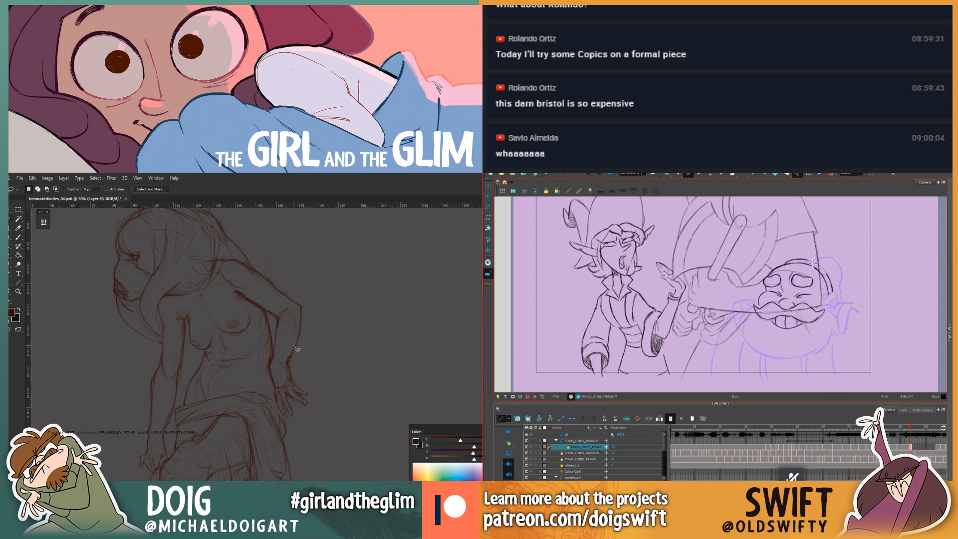
# Step: Clean up the stooping figure's wrist around the enlarged hand, and check the dwarf's head band against the laughing pose
pyautogui.moveTo(278, 363)
pyautogui.mouseDown()
pyautogui.moveTo(250, 378)
pyautogui.moveTo(238, 359)
pyautogui.mouseUp()
pyautogui.press('b')
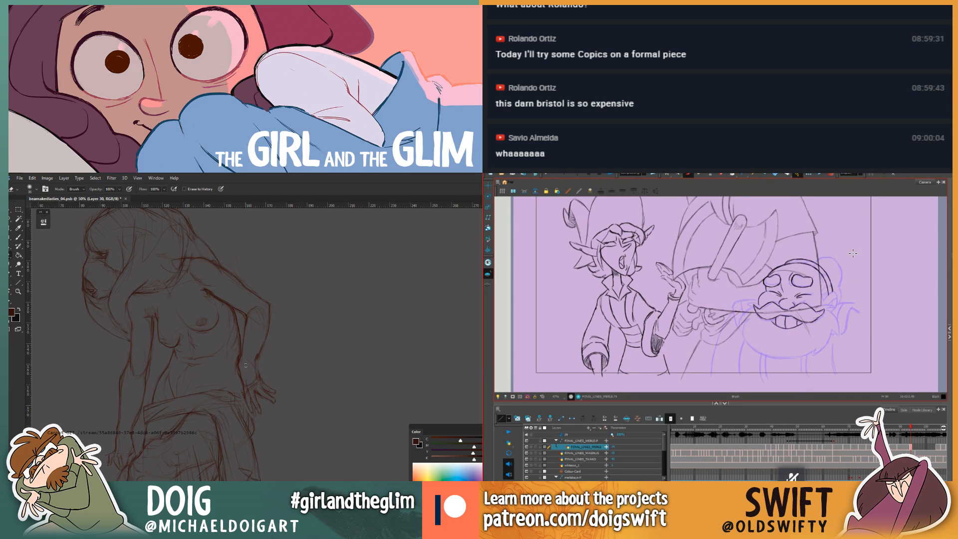
pyautogui.press('.')
pyautogui.press('.')
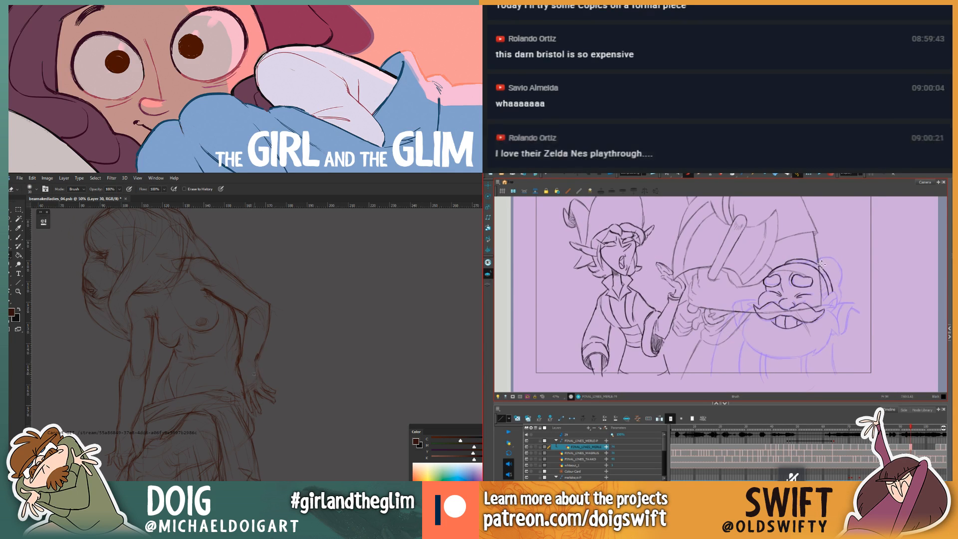
pyautogui.press('b')
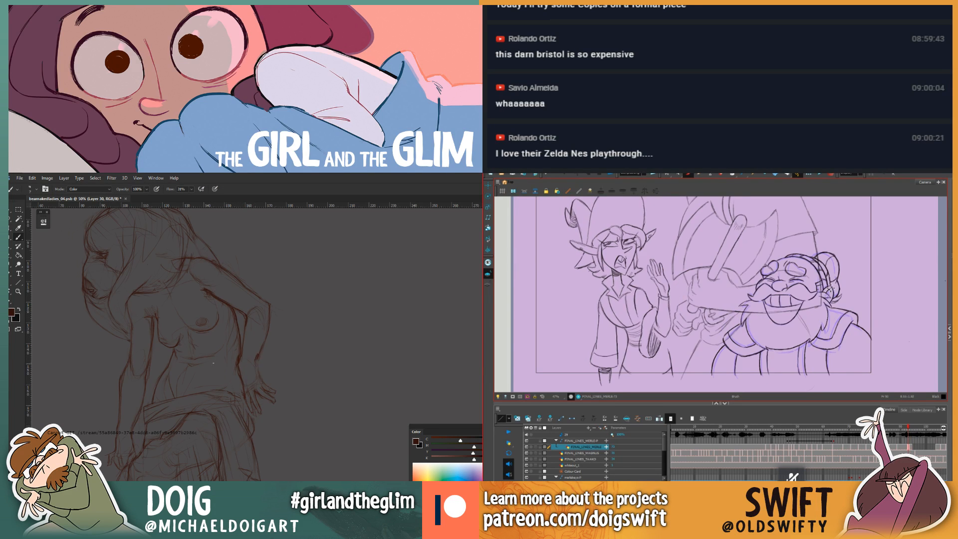
# Step: Ink the dwarf's ear below the head band, flipping to the laughing pose for reference
pyautogui.press('.')
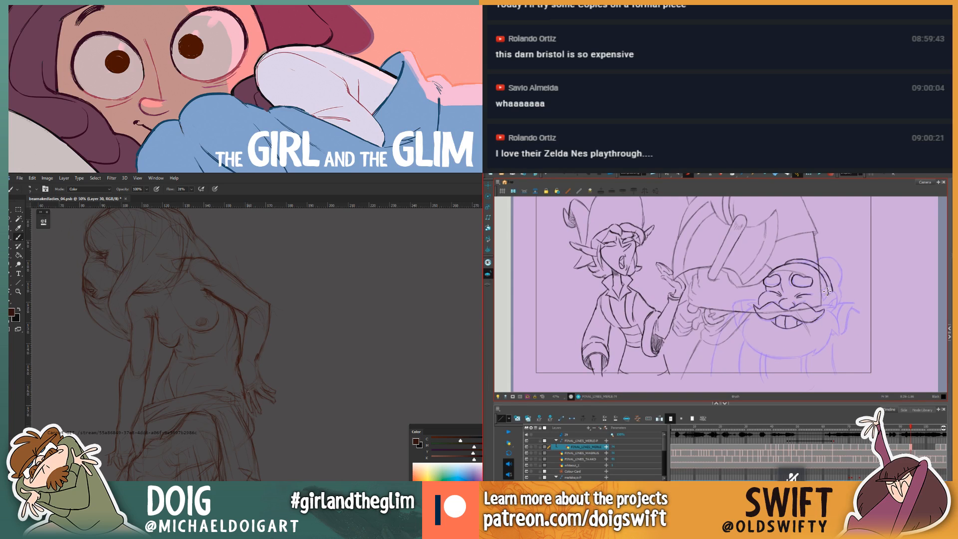
pyautogui.press('.')
pyautogui.press('.')
pyautogui.press('.')
pyautogui.press('.')
pyautogui.press('.')
pyautogui.press('.')
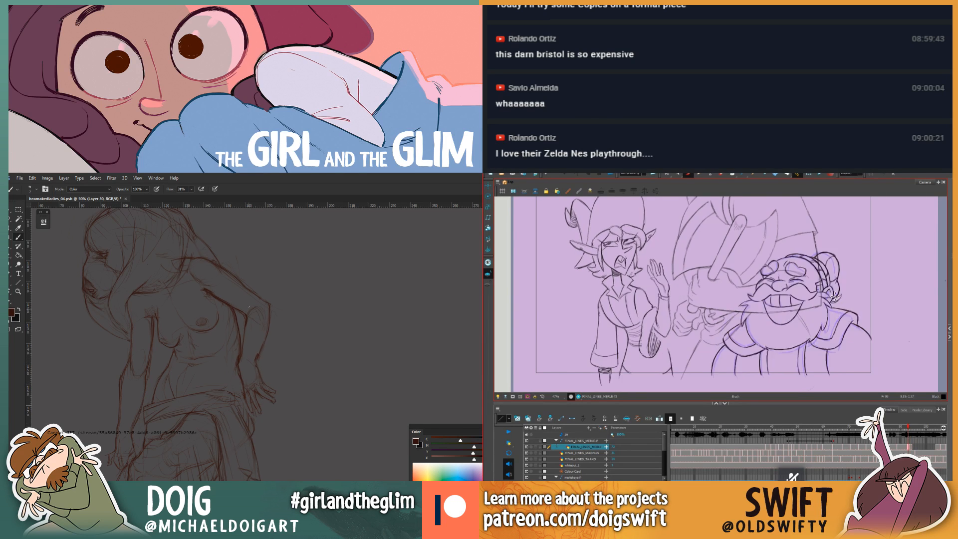
pyautogui.press('.')
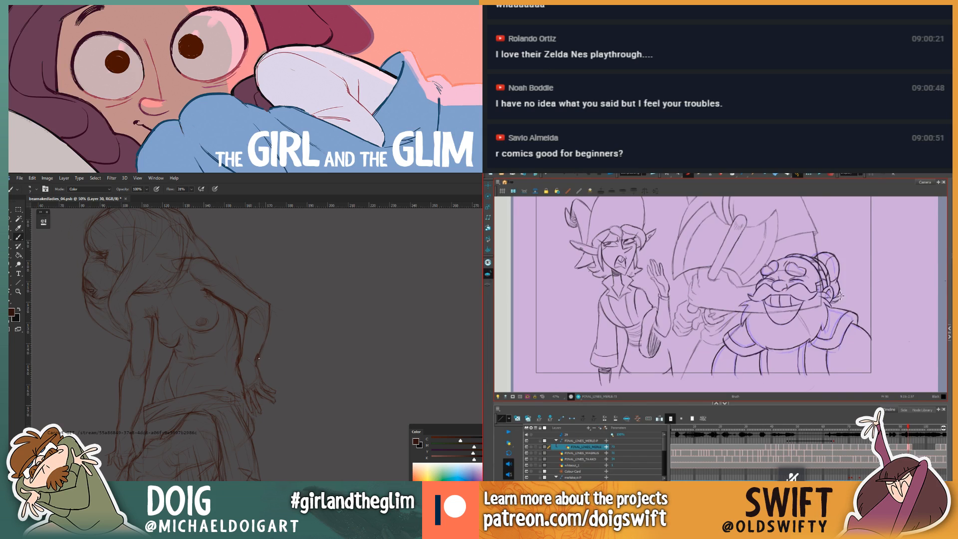
pyautogui.press('.')
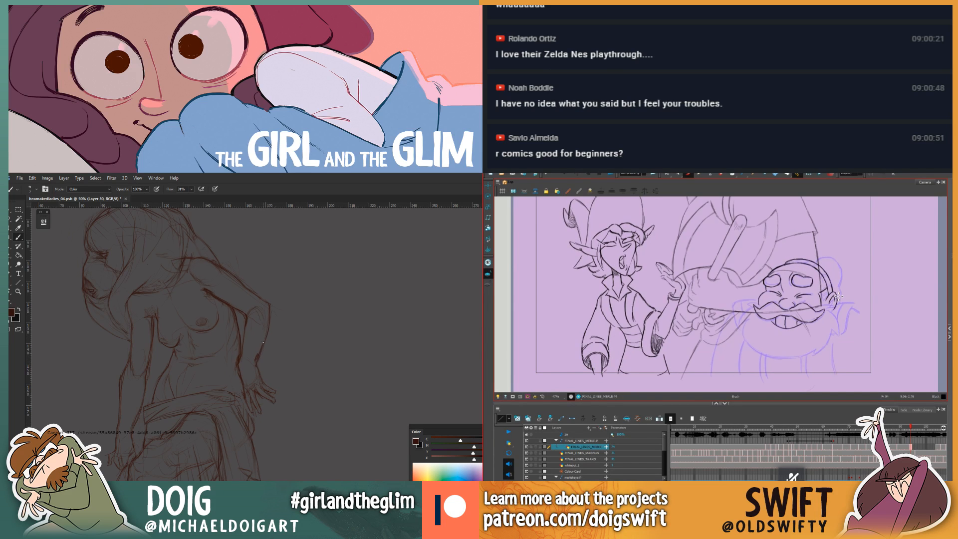
pyautogui.press('.')
# Step: Touch up the lines at the base of the dwarf's ear and compare them with the laughing pose
pyautogui.press('e')
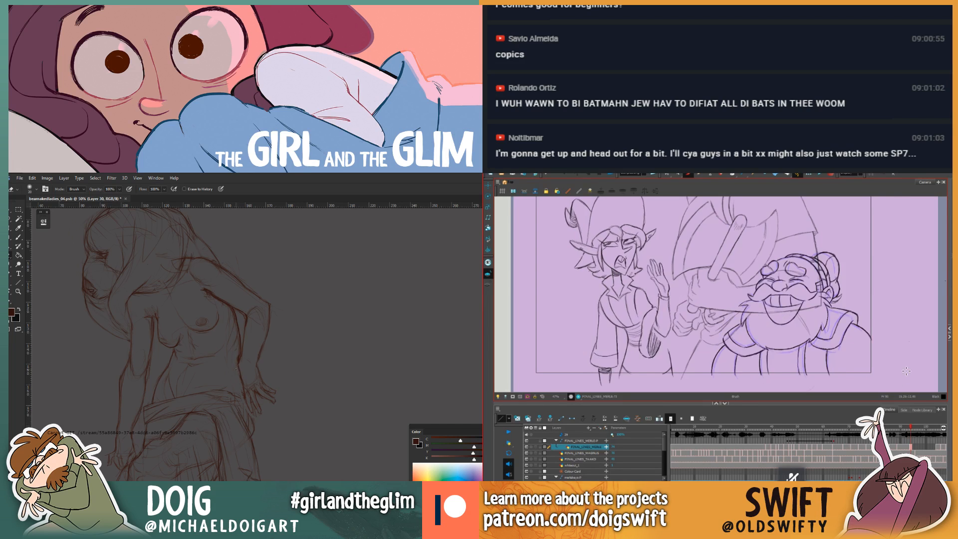
pyautogui.press('b')
pyautogui.moveTo(827, 307); pyautogui.dragTo(836, 310)
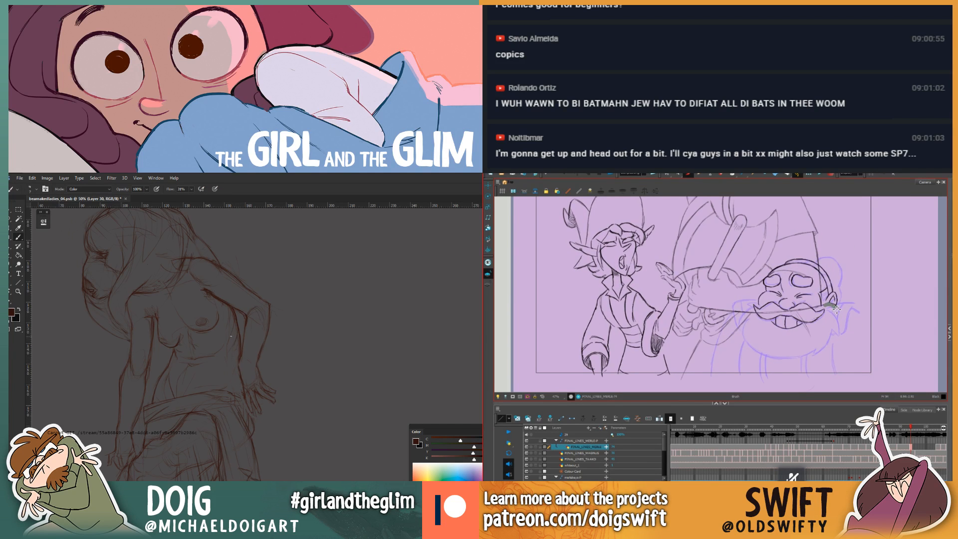
pyautogui.press(',')
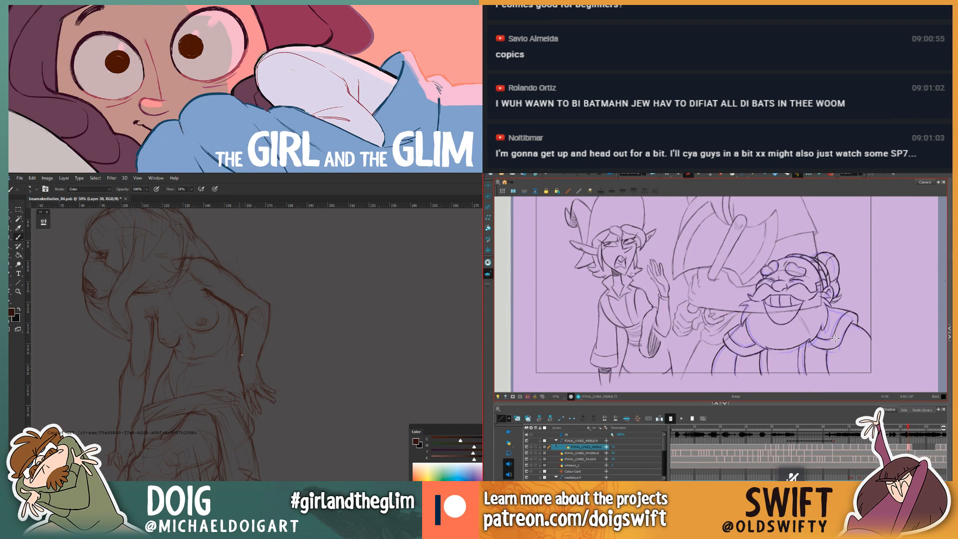
# Step: Ink the side of the dwarf's beard below the ear, flipping to the laughing pose for reference
pyautogui.press('.')
pyautogui.press(',')
pyautogui.press('.')
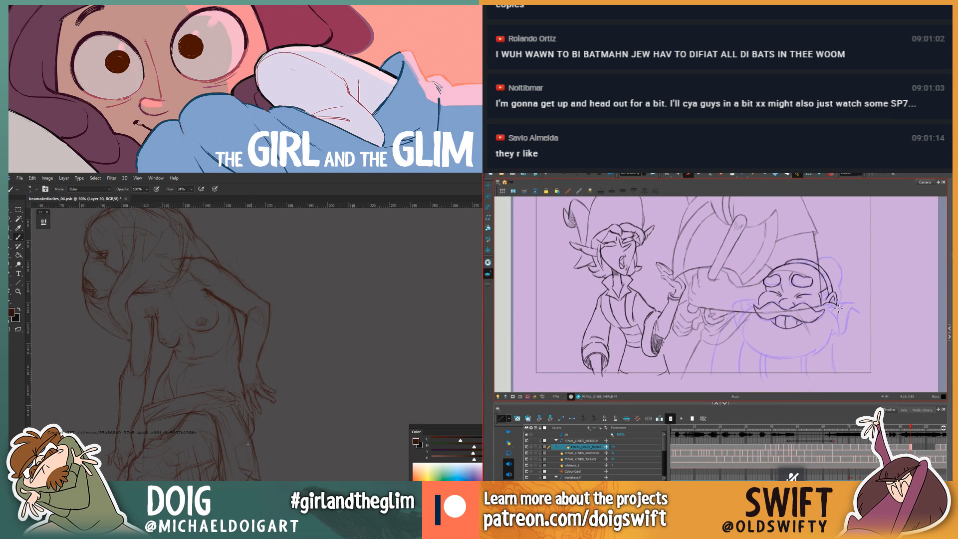
pyautogui.moveTo(199, 420); pyautogui.dragTo(205, 390)
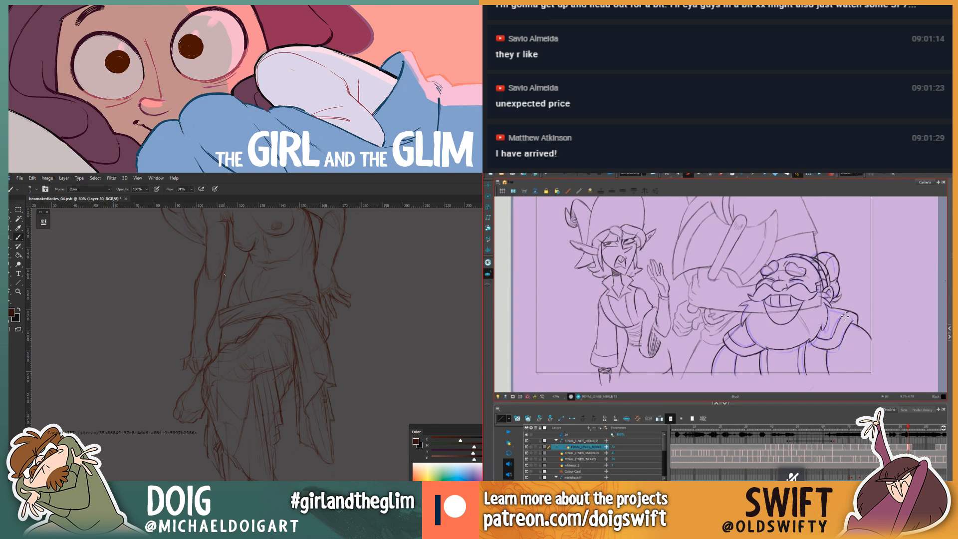
pyautogui.moveTo(222, 295); pyautogui.dragTo(204, 361)
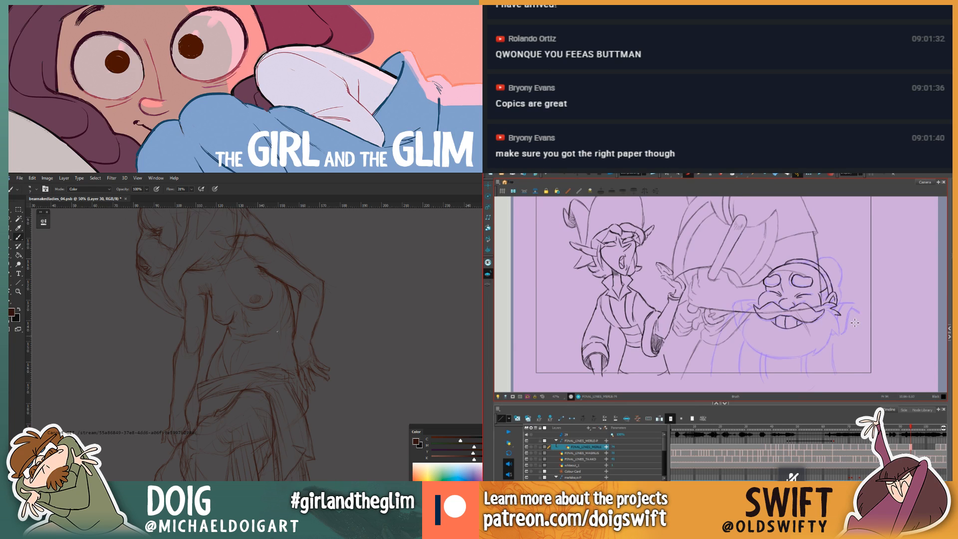
pyautogui.moveTo(295, 369); pyautogui.dragTo(266, 335)
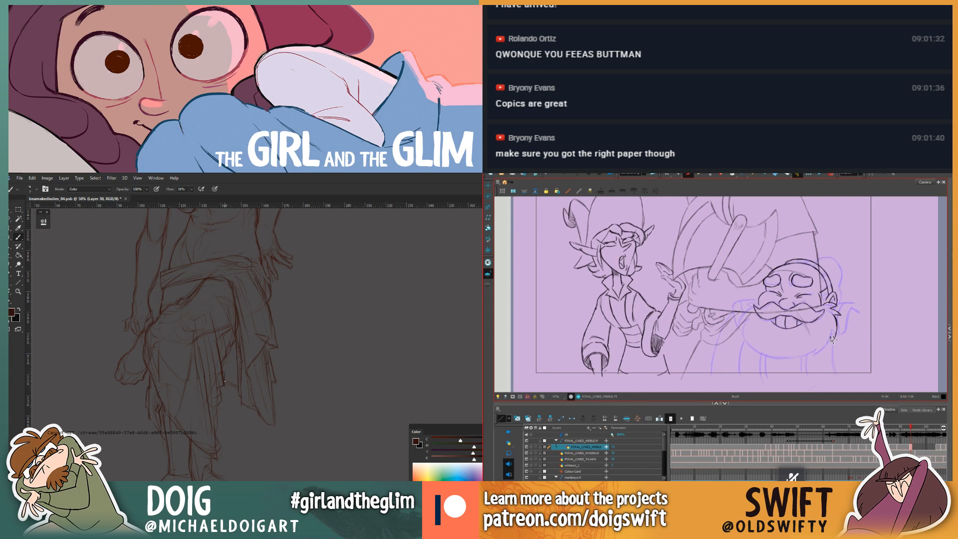
# Step: Activate Layer 32 and the Lasso for outlining the stooping figure, and compare the dwarf's beard edge with the laughing pose
pyautogui.press('e')
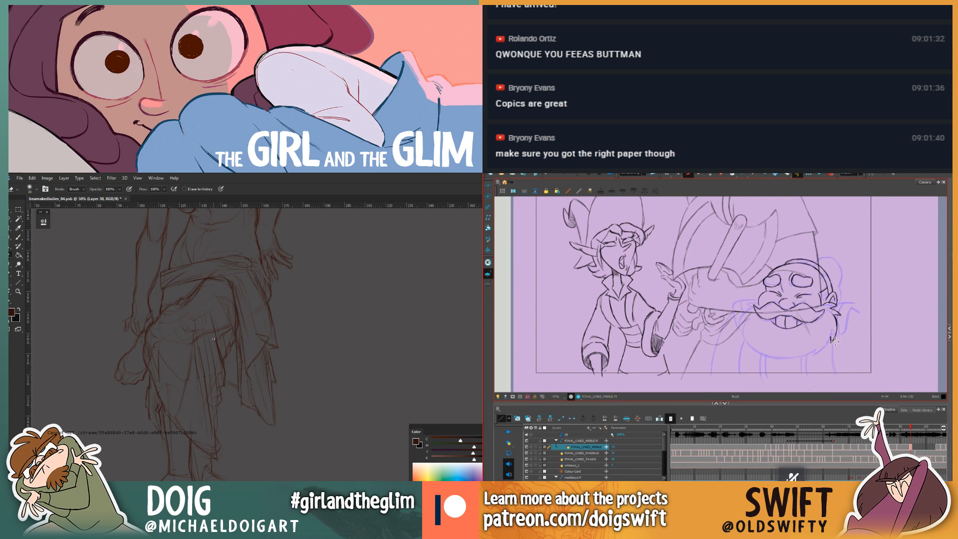
pyautogui.hotkey('ctrl', '-')
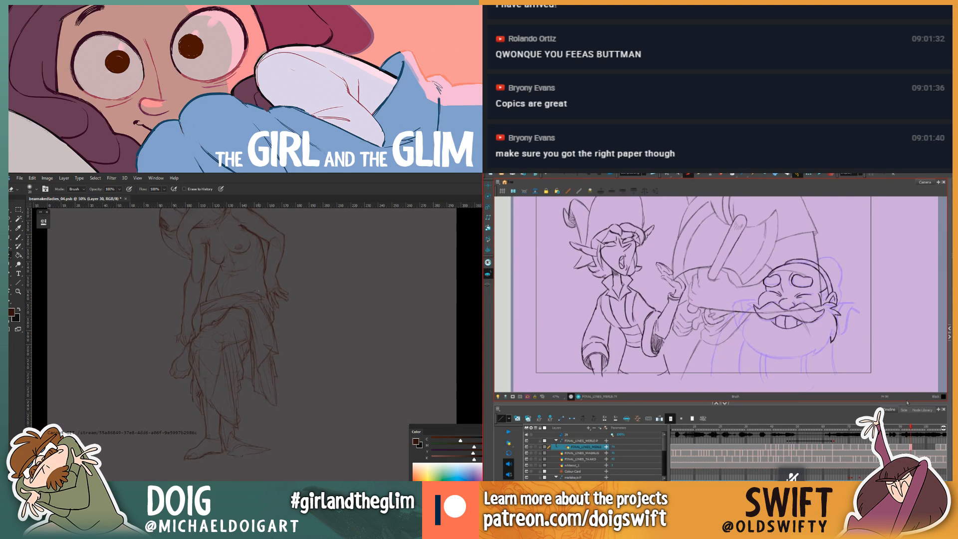
pyautogui.moveTo(237, 230)
pyautogui.mouseDown()
pyautogui.moveTo(256, 334)
pyautogui.moveTo(245, 313)
pyautogui.moveTo(201, 363)
pyautogui.mouseUp()
pyautogui.hotkey('ctrl', '-')
pyautogui.press('v')
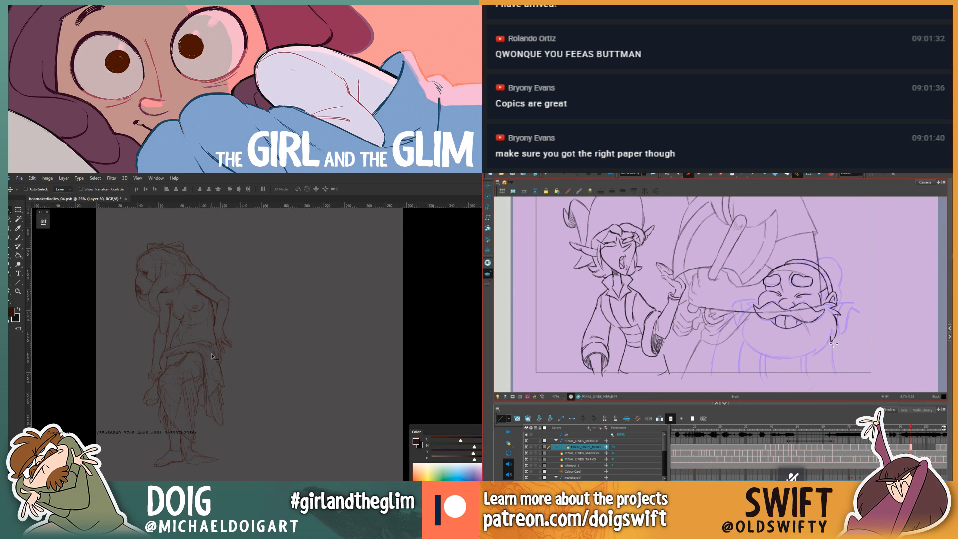
pyautogui.press('l')
pyautogui.hotkey('ctrl', '+')
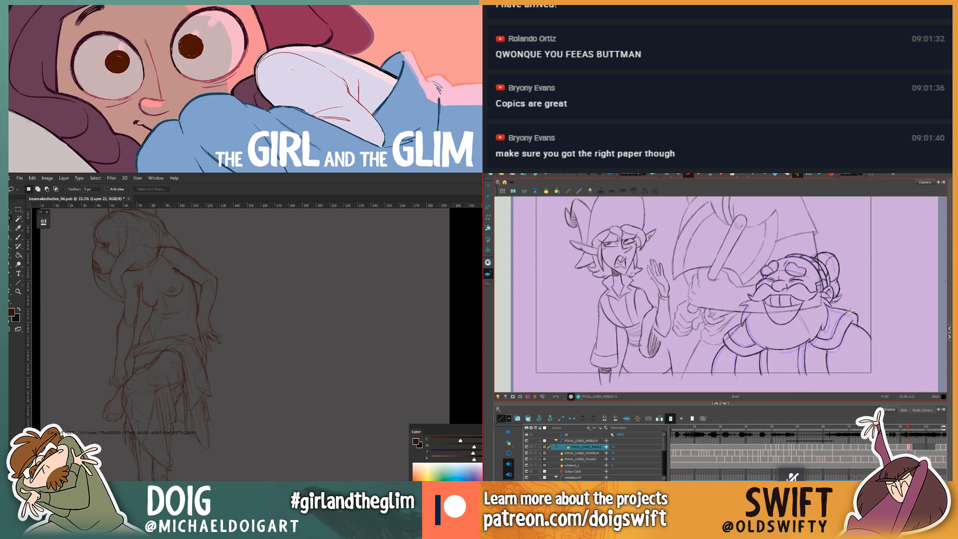
pyautogui.press('.')
pyautogui.press(',')
pyautogui.press('.')
pyautogui.press(',')
pyautogui.press('.')
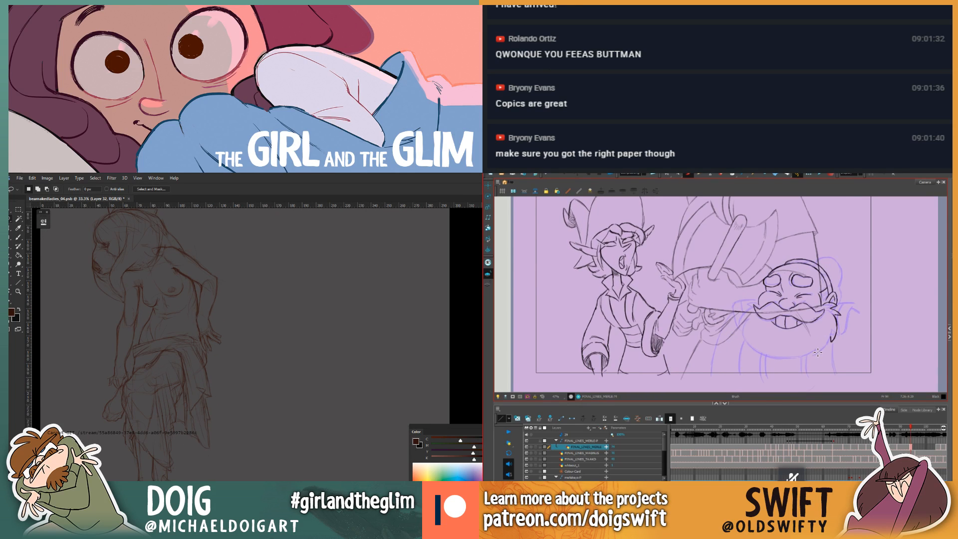
# Step: Begin a lasso outline around the stooping figure's lower legs and feet, and extend the dwarf's beard line beneath his jaw
pyautogui.hotkey('ctrl', '+')
pyautogui.moveTo(224, 423); pyautogui.dragTo(193, 390)
pyautogui.moveTo(94, 449); pyautogui.dragTo(209, 347)
pyautogui.moveTo(814, 354); pyautogui.dragTo(822, 353)
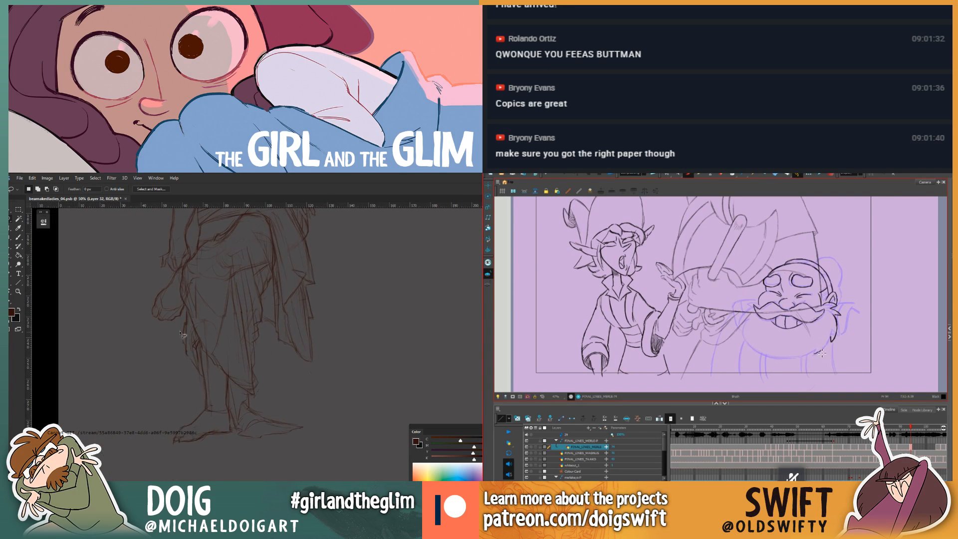
pyautogui.moveTo(204, 351); pyautogui.dragTo(203, 377)
pyautogui.moveTo(215, 411)
pyautogui.mouseDown()
pyautogui.moveTo(184, 468)
pyautogui.moveTo(240, 459)
pyautogui.moveTo(238, 438)
pyautogui.moveTo(248, 463)
pyautogui.moveTo(248, 437)
pyautogui.moveTo(266, 467)
pyautogui.moveTo(291, 464)
pyautogui.mouseUp()
# Step: Ink the bottom edge of the dwarf's beard, repeatedly flipping to the laughing pose to compare its shape
pyautogui.press('.')
pyautogui.press(',')
pyautogui.press(',')
pyautogui.press('.')
pyautogui.press(',')
pyautogui.press('.')
pyautogui.press(',')
pyautogui.press('.')
pyautogui.press(',')
pyautogui.press('.')
pyautogui.press(',')
pyautogui.press('.')
pyautogui.press(',')
pyautogui.press('.')
pyautogui.press(',')
pyautogui.press('.')
pyautogui.press(',')
pyautogui.press('.')
pyautogui.press(',')
pyautogui.press('.')
pyautogui.press(',')
pyautogui.press('.')
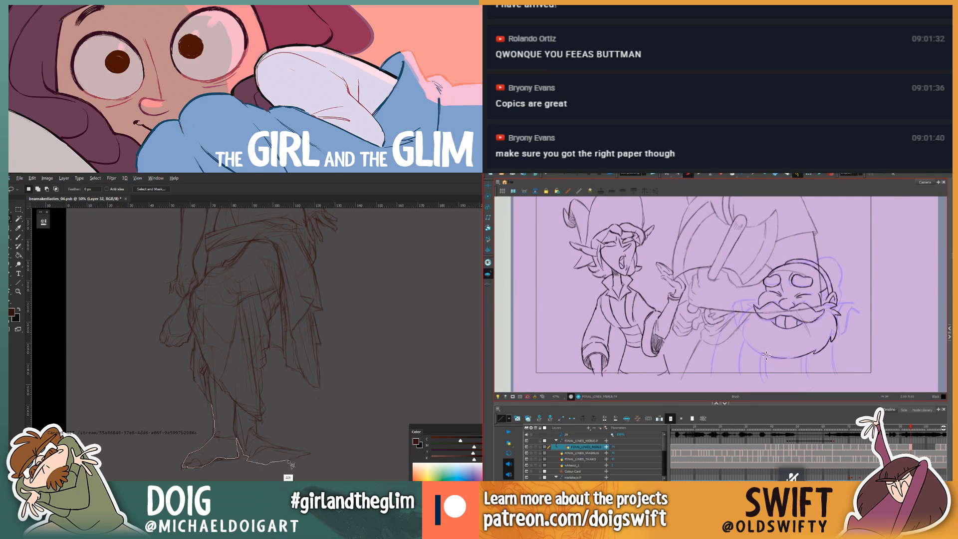
# Step: Carry the lasso outline around the stooping figure's front foot to the skirt hem, and finish inking the dwarf's beard contour
pyautogui.press(',')
pyautogui.press('.')
pyautogui.press(',')
pyautogui.press('.')
pyautogui.click(306, 453)
pyautogui.press(',')
pyautogui.press('.')
pyautogui.press(',')
pyautogui.press('.')
pyautogui.keyDown('alt'); pyautogui.click(262, 421); pyautogui.keyUp('alt')
pyautogui.press(',')
pyautogui.press('.')
pyautogui.keyDown('alt'); pyautogui.click(264, 409); pyautogui.keyUp('alt')
pyautogui.press(',')
pyautogui.press('.')
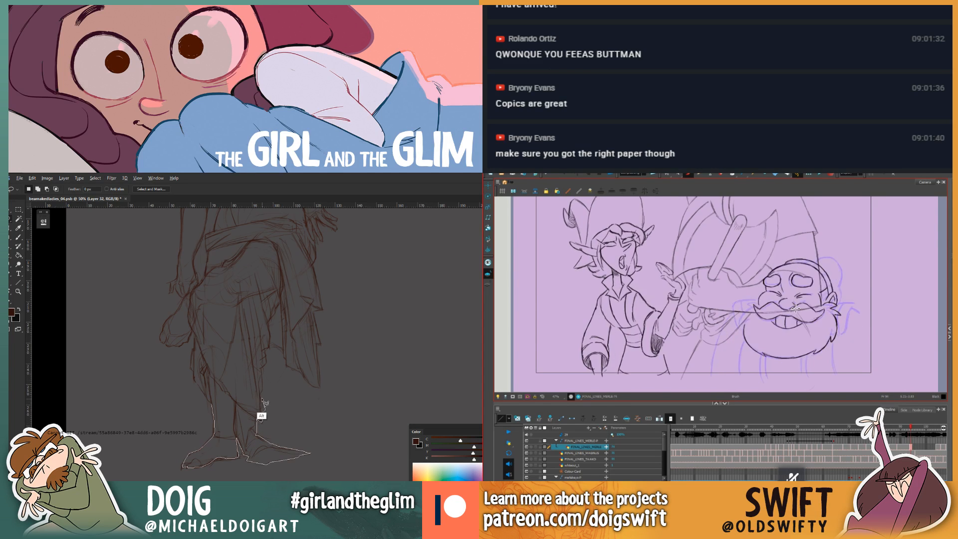
# Step: Trace the lasso along the skirt's inner folds to the hanging cloth, and check the dwarf's beard against the laughing pose
pyautogui.press(',')
pyautogui.press('.')
pyautogui.press(',')
pyautogui.press('.')
pyautogui.press(',')
pyautogui.press('.')
pyautogui.press(',')
pyautogui.press('.')
pyautogui.press(',')
pyautogui.press('.')
pyautogui.press(',')
pyautogui.press('.')
pyautogui.press(',')
pyautogui.press('.')
pyautogui.keyDown('alt'); pyautogui.click(286, 365); pyautogui.keyUp('alt')
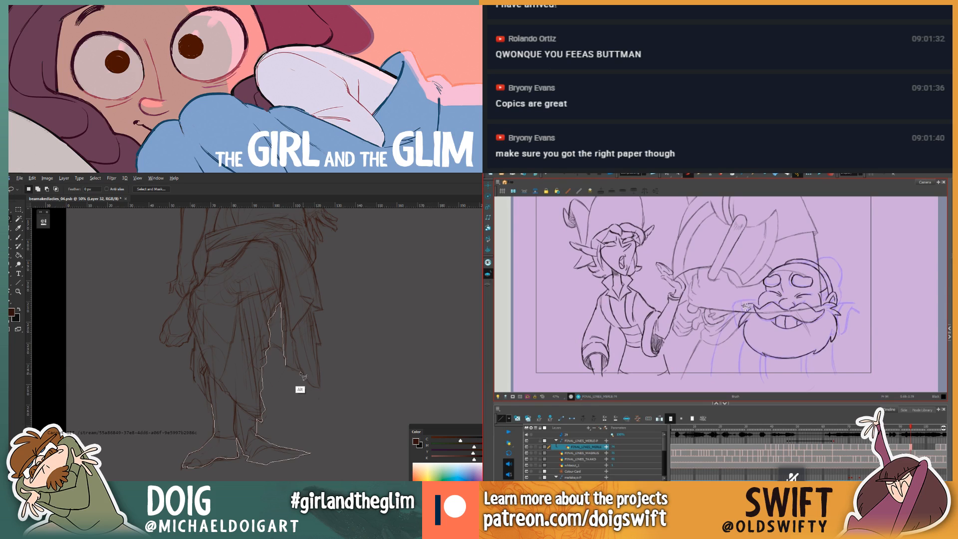
pyautogui.keyDown('alt'); pyautogui.click(300, 372); pyautogui.keyUp('alt')
pyautogui.keyDown('alt'); pyautogui.click(308, 383); pyautogui.keyUp('alt')
# Step: Continue the lasso up the outer edge of the stooping figure's hanging cloth, checking the dwarf against the laughing pose
pyautogui.press(',')
pyautogui.press('.')
pyautogui.press(',')
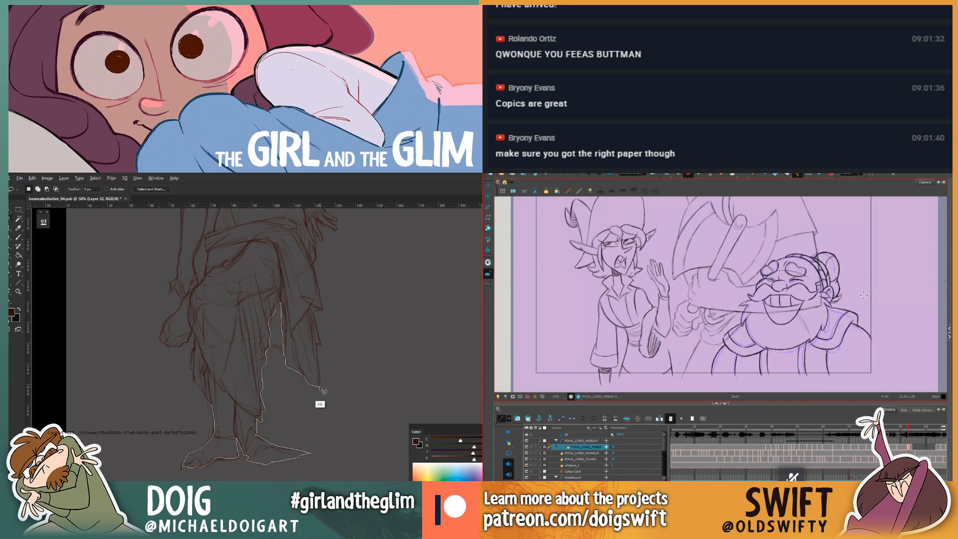
pyautogui.keyDown('alt'); pyautogui.click(320, 387); pyautogui.keyUp('alt')
pyautogui.press('.')
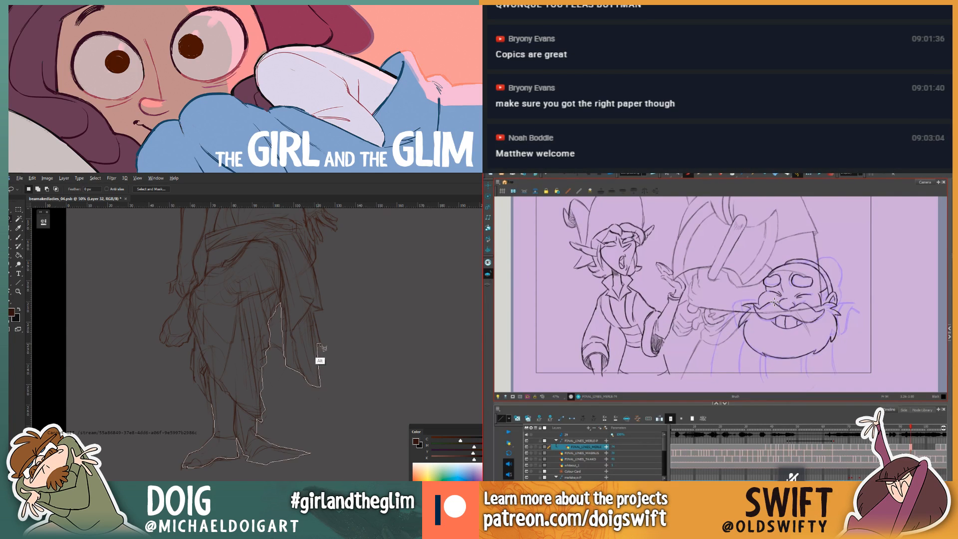
pyautogui.keyDown('alt'); pyautogui.click(314, 313); pyautogui.keyUp('alt')
pyautogui.scroll(5, 324, 314)
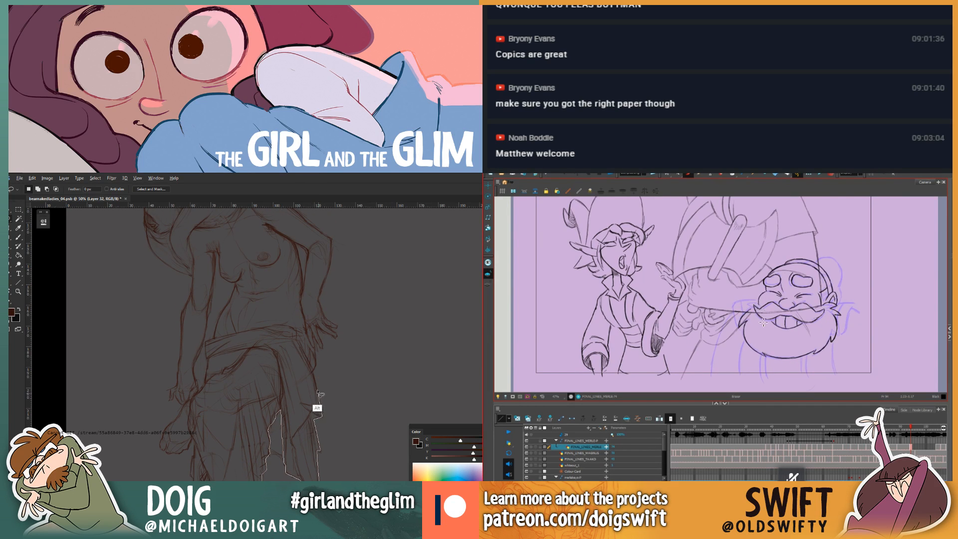
# Step: Trace the lasso from the figure's hip around the fingers of the hand resting there
pyautogui.keyDown('alt'); pyautogui.click(313, 372); pyautogui.keyUp('alt')
pyautogui.keyDown('alt'); pyautogui.click(312, 333); pyautogui.keyUp('alt')
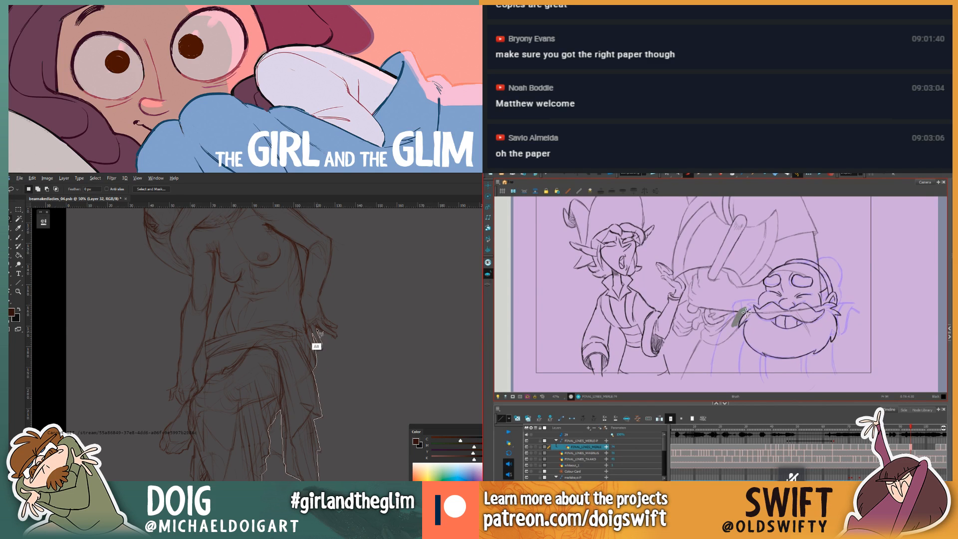
pyautogui.keyDown('alt'); pyautogui.click(317, 328); pyautogui.keyUp('alt')
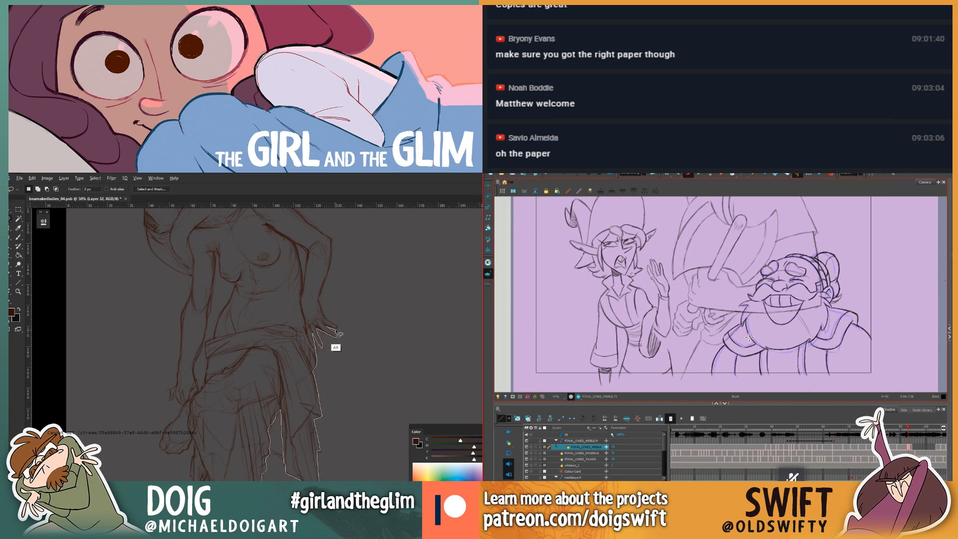
pyautogui.keyDown('alt'); pyautogui.click(337, 327); pyautogui.keyUp('alt')
pyautogui.keyDown('alt'); pyautogui.click(327, 321); pyautogui.keyUp('alt')
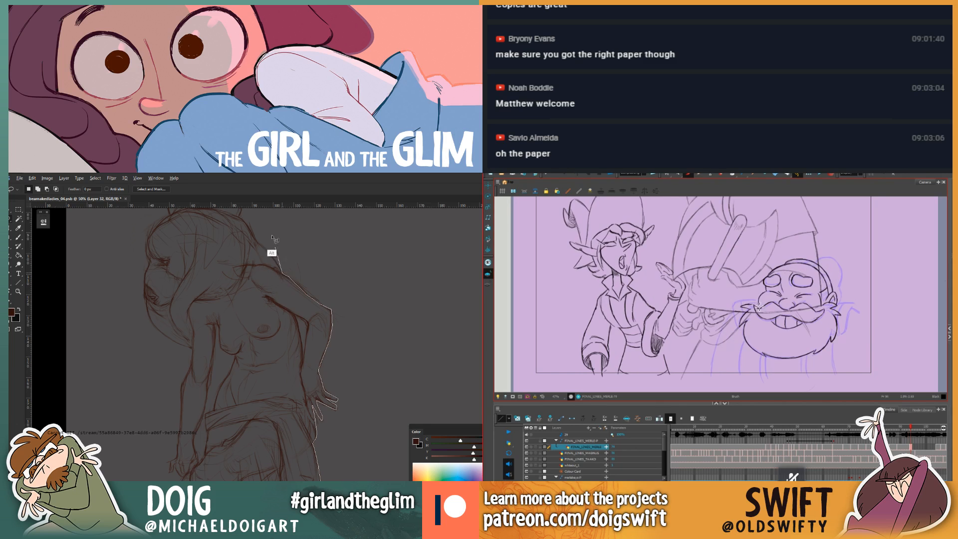
# Step: Continue the lasso outline over the figure's bow and around the top of the head to the brow
pyautogui.scroll(3, 272, 259)
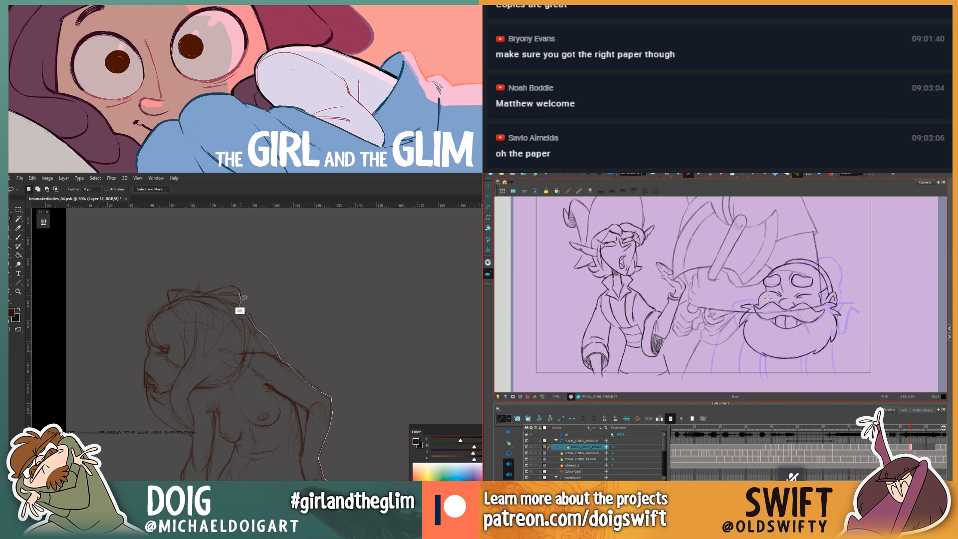
pyautogui.moveTo(235, 289); pyautogui.dragTo(218, 291)
pyautogui.click(168, 290)
pyautogui.click(152, 320)
pyautogui.click(147, 328)
pyautogui.click(147, 343)
pyautogui.click(149, 352)
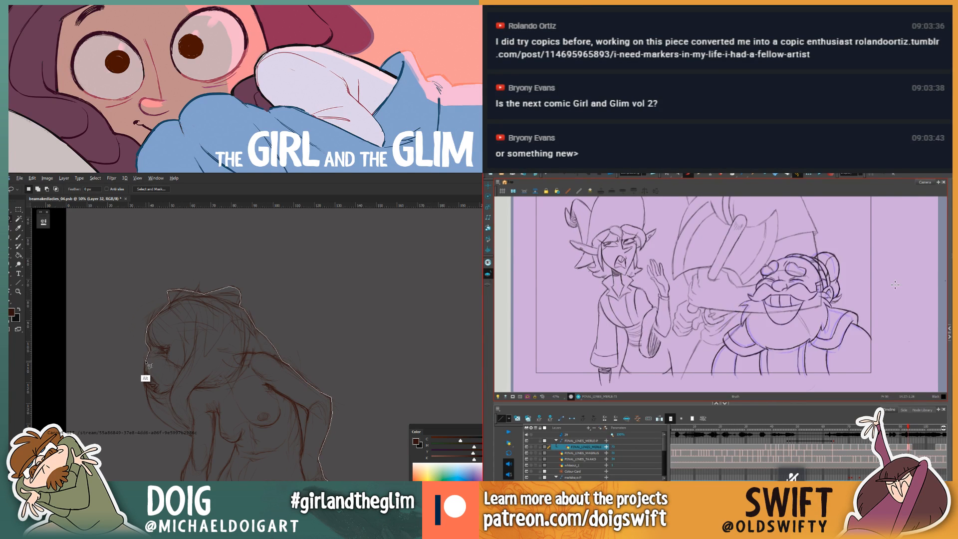
# Step: Trace the lasso down the stooping figure's face and along the hanging hair below the chin
pyautogui.keyDown('alt'); pyautogui.click(146, 364); pyautogui.keyUp('alt')
pyautogui.keyDown('alt'); pyautogui.click(145, 385); pyautogui.keyUp('alt')
pyautogui.keyDown('alt'); pyautogui.click(147, 400); pyautogui.keyUp('alt')
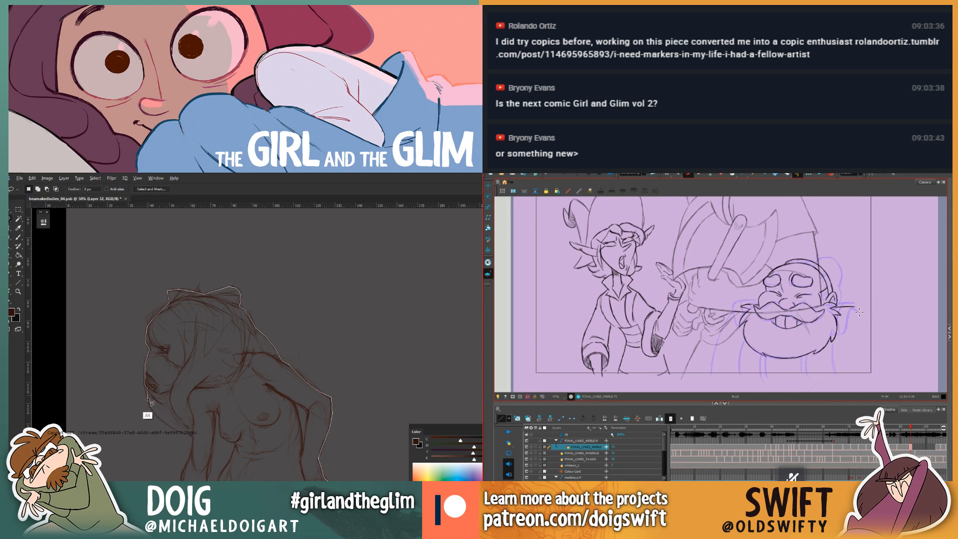
pyautogui.keyDown('alt'); pyautogui.click(152, 409); pyautogui.keyUp('alt')
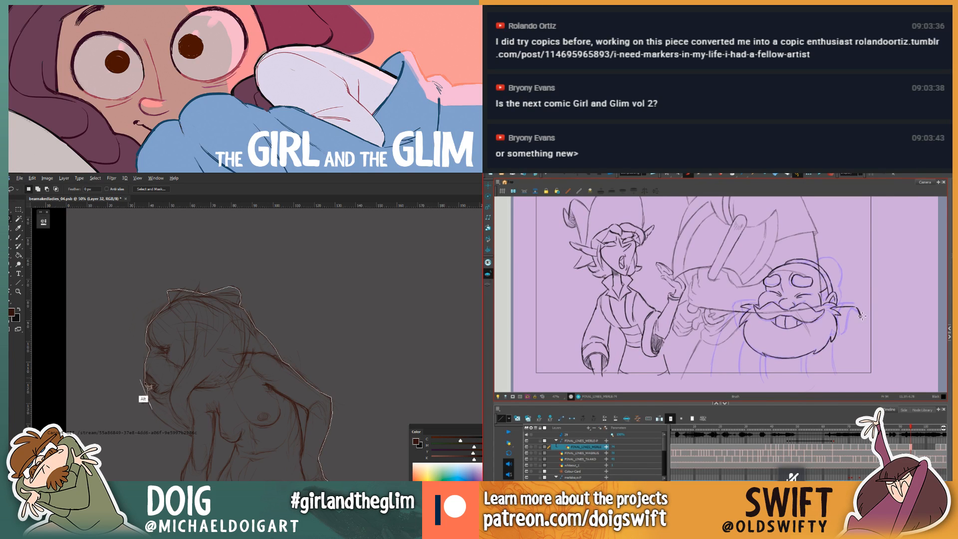
pyautogui.keyDown('alt'); pyautogui.click(158, 418); pyautogui.keyUp('alt')
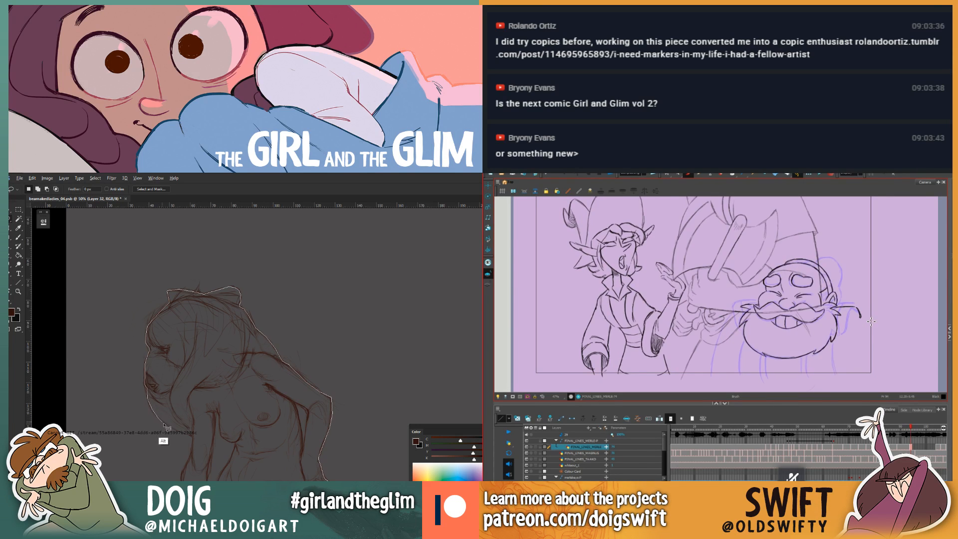
# Step: Extend the lasso outline from the hair down the outside of the figure's hanging arm to the hand
pyautogui.keyDown('alt'); pyautogui.click(192, 435); pyautogui.keyUp('alt')
pyautogui.keyDown('alt'); pyautogui.click(191, 456); pyautogui.keyUp('alt')
pyautogui.keyDown('alt'); pyautogui.click(181, 379); pyautogui.keyUp('alt')
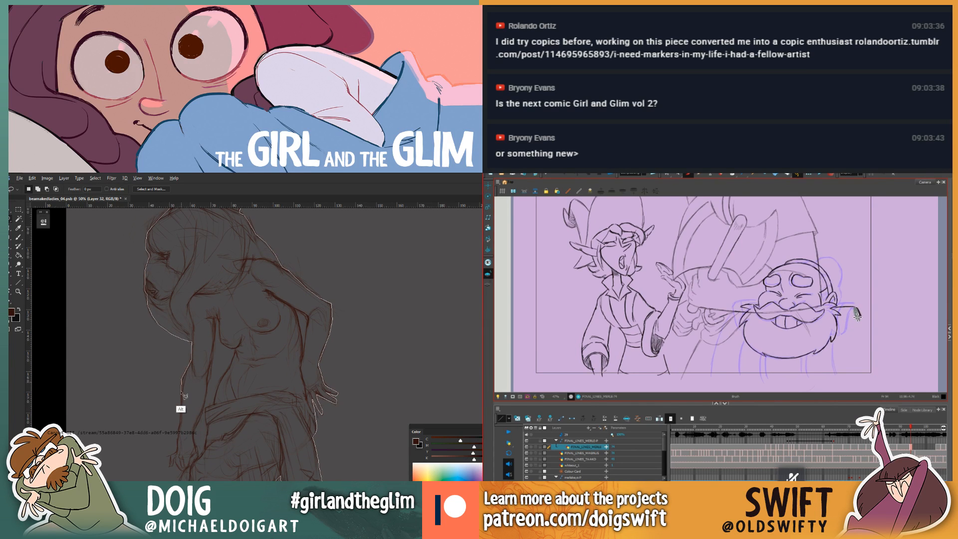
pyautogui.keyDown('alt'); pyautogui.click(181, 418); pyautogui.keyUp('alt')
pyautogui.keyDown('alt'); pyautogui.click(178, 441); pyautogui.keyUp('alt')
pyautogui.scroll(-3, 165, 408)
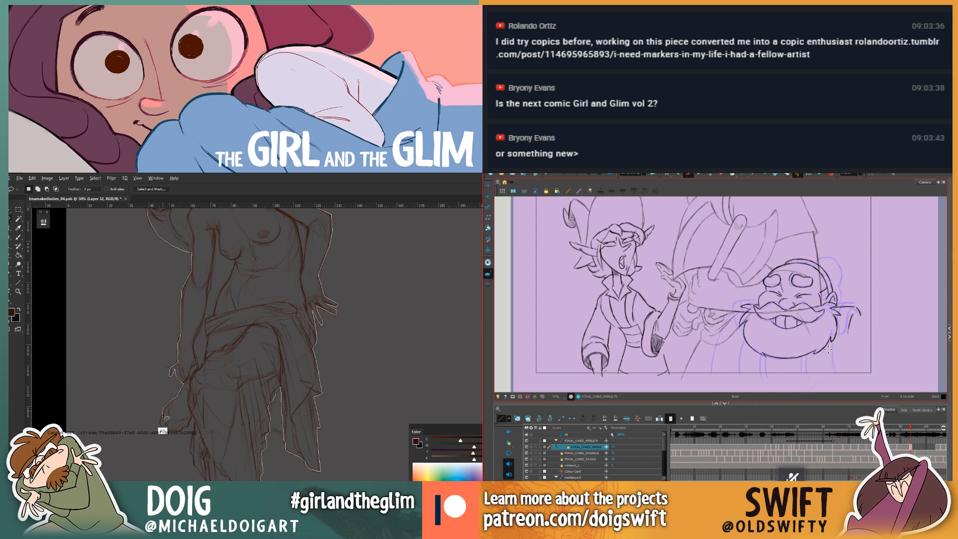
# Step: Close the selection around the stooping figure's legs, and exclude the gap between the hanging arm and the torso
pyautogui.moveTo(164, 415)
pyautogui.mouseDown()
pyautogui.moveTo(161, 428)
pyautogui.moveTo(183, 436)
pyautogui.moveTo(194, 422)
pyautogui.moveTo(194, 456)
pyautogui.moveTo(200, 417)
pyautogui.moveTo(218, 429)
pyautogui.mouseUp()
pyautogui.moveTo(264, 310); pyautogui.dragTo(224, 389)
pyautogui.moveTo(195, 307)
pyautogui.mouseDown()
pyautogui.moveTo(226, 384)
pyautogui.moveTo(196, 404)
pyautogui.moveTo(225, 350)
pyautogui.moveTo(213, 325)
pyautogui.moveTo(198, 449)
pyautogui.moveTo(196, 402)
pyautogui.mouseUp()
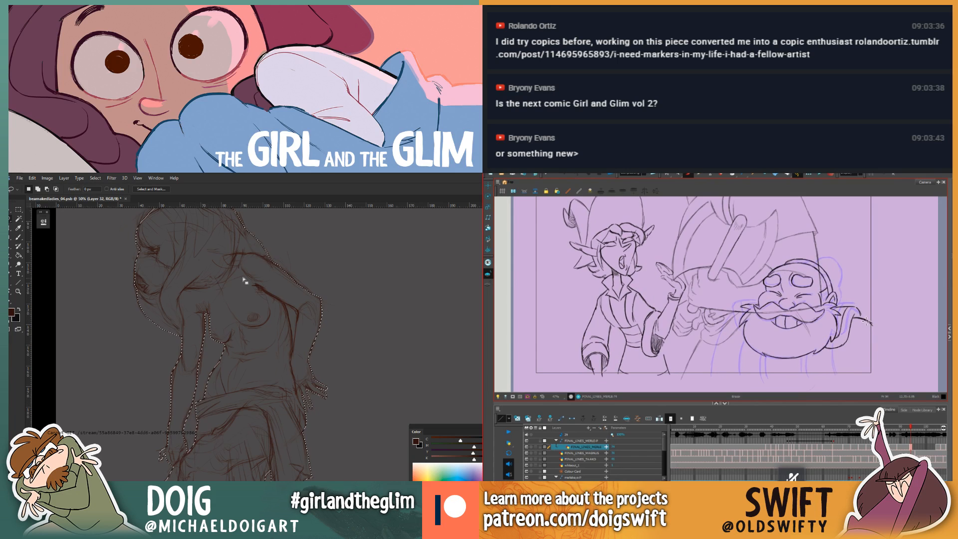
# Step: Subtract the gap between the figure's bent arm and torso from the selection, and ink the dwarf's shoulder line
pyautogui.hotkey('ctrl', 'd')
pyautogui.moveTo(217, 319); pyautogui.dragTo(206, 380)
pyautogui.moveTo(230, 378)
pyautogui.mouseDown()
pyautogui.moveTo(186, 357)
pyautogui.moveTo(186, 344)
pyautogui.mouseUp()
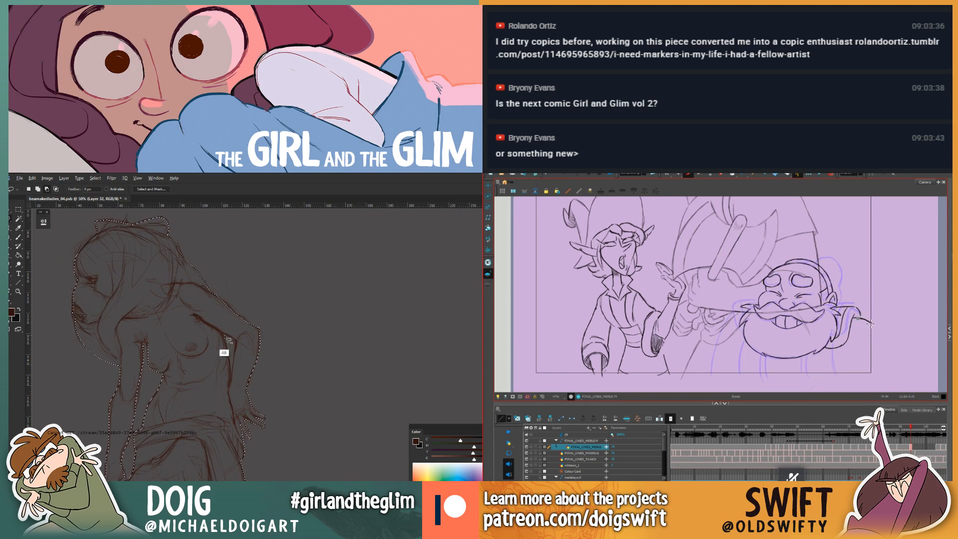
pyautogui.moveTo(865, 318); pyautogui.dragTo(872, 323)
pyautogui.press('f')
pyautogui.press('g')
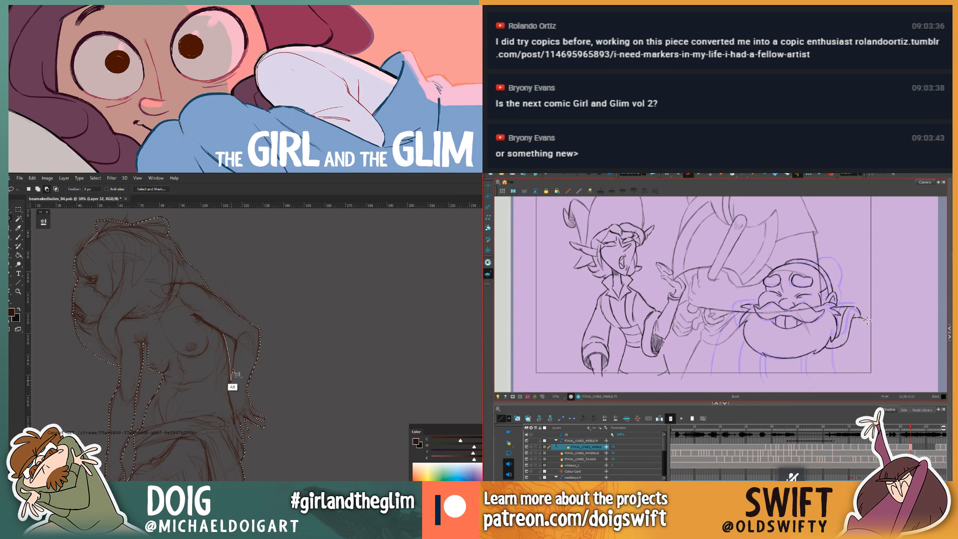
pyautogui.press('f')
pyautogui.moveTo(234, 357)
pyautogui.mouseDown()
pyautogui.moveTo(230, 337)
pyautogui.moveTo(231, 378)
pyautogui.mouseUp()
pyautogui.press('g')
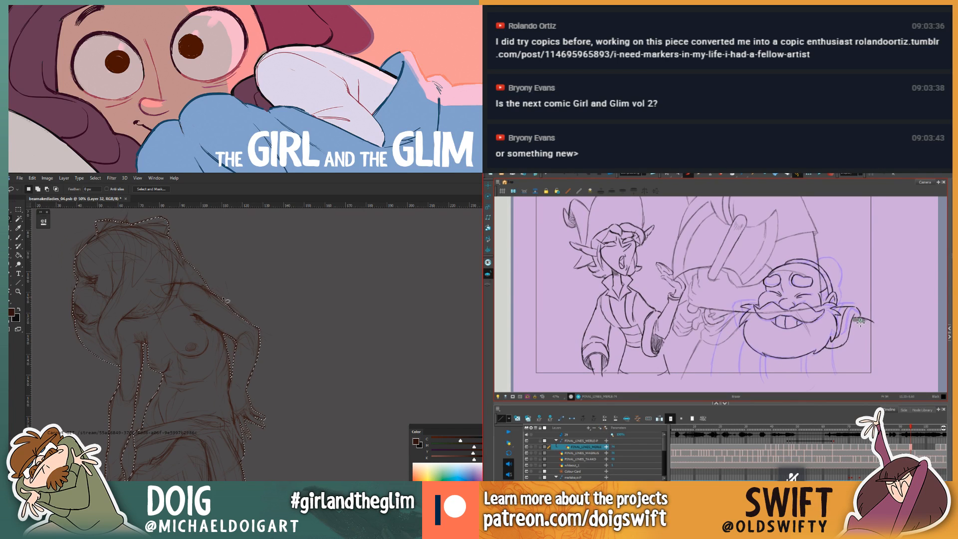
# Step: Erase and redraw part of the dwarf's shoulder line, flipping between drawings to check it
pyautogui.hotkey('alt', 'e')
pyautogui.moveTo(854, 319); pyautogui.dragTo(866, 323)
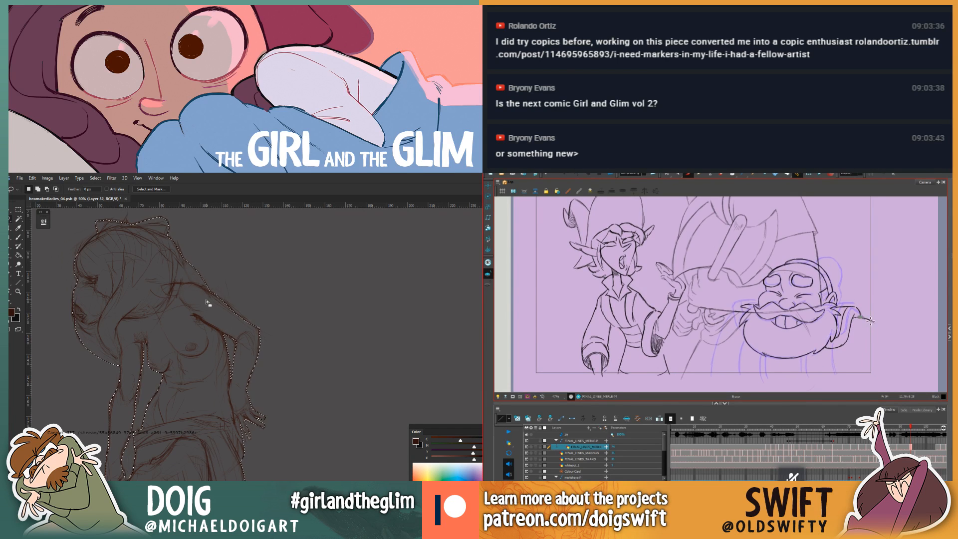
pyautogui.hotkey('alt', 'b')
pyautogui.press('f')
pyautogui.press('g')
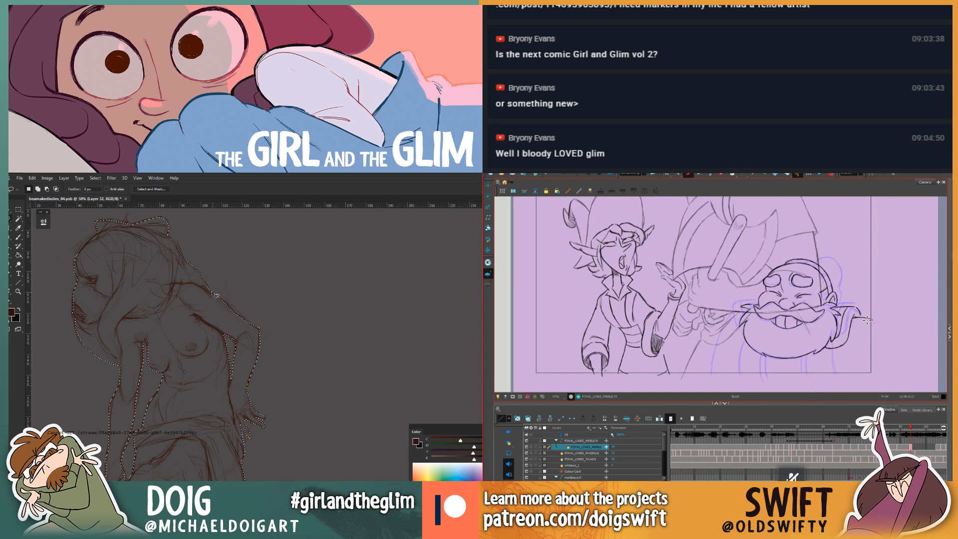
# Step: In Harmony, ink the vertical clothing line below the dwarf's beard, comparing it with the neighbouring drawing
pyautogui.hotkey('ctrl', 'd')
pyautogui.hotkey('ctrl', '-')
pyautogui.hotkey('ctrl', '-')
pyautogui.moveTo(276, 360)
pyautogui.mouseDown()
pyautogui.moveTo(270, 342)
pyautogui.moveTo(262, 361)
pyautogui.mouseUp()
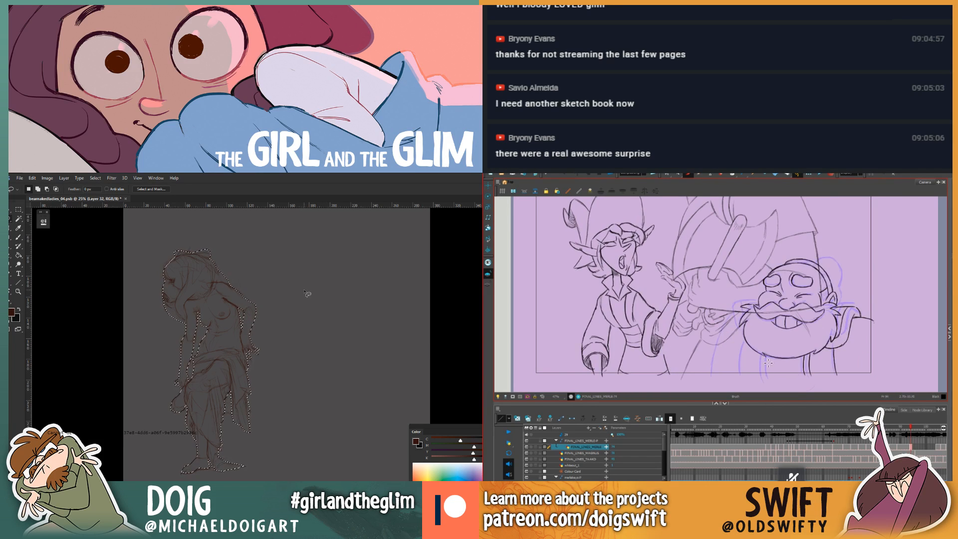
pyautogui.moveTo(769, 357); pyautogui.dragTo(767, 373)
pyautogui.press(',')
pyautogui.press('.')
pyautogui.press(',')
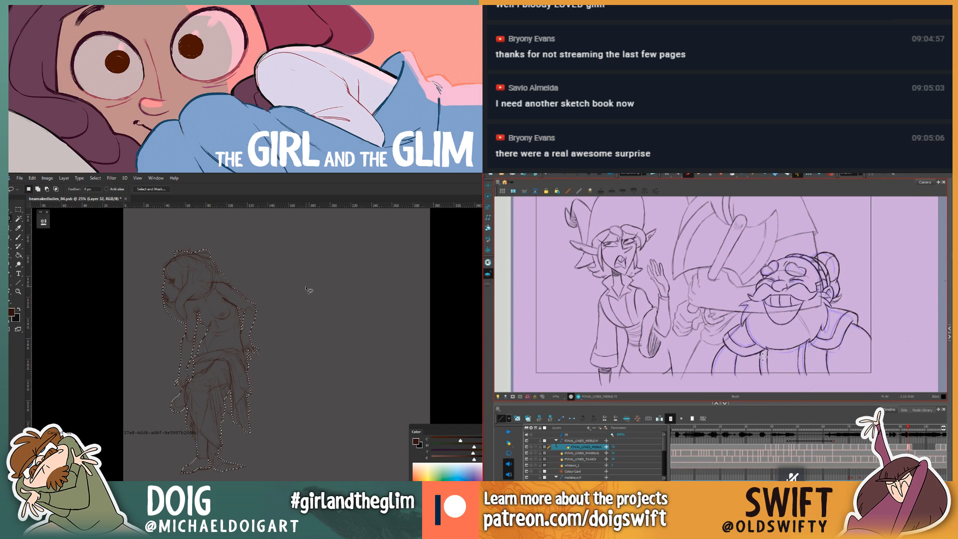
# Step: Ink the dwarf's vertical clothing line from beside his beard down to the frame edge, flipping between drawings to match it
pyautogui.press('.')
pyautogui.press(',')
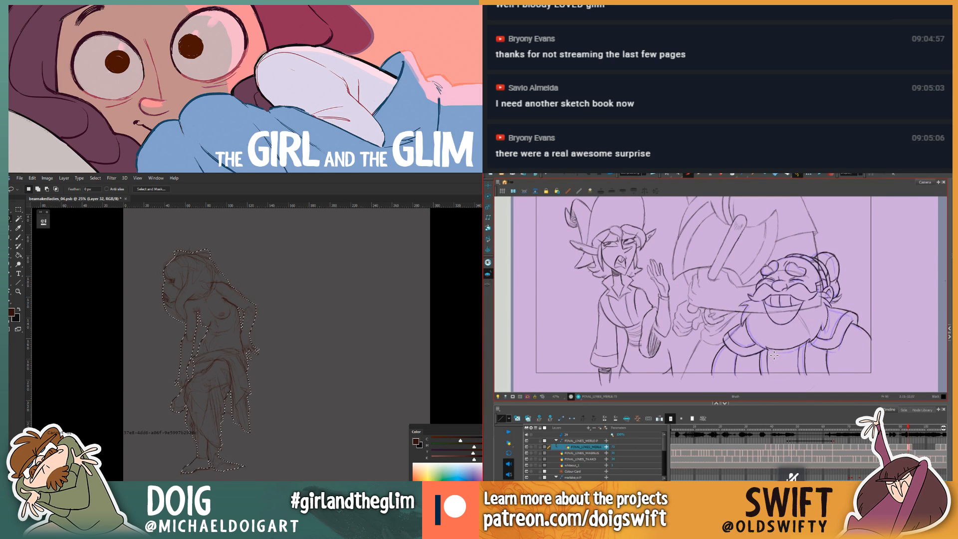
pyautogui.press('.')
pyautogui.press(',')
pyautogui.press('.')
pyautogui.press(',')
pyautogui.press('.')
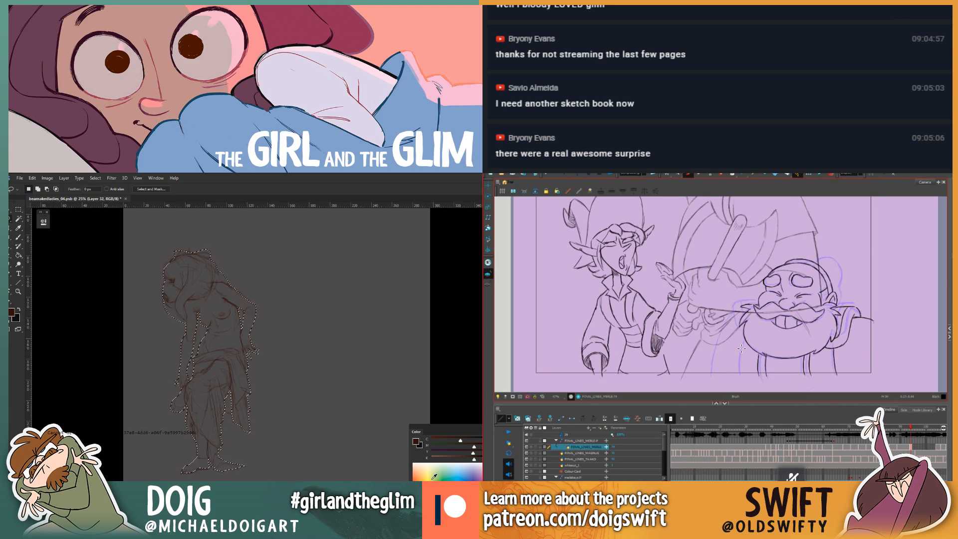
pyautogui.click(442, 458)
pyautogui.moveTo(740, 338); pyautogui.dragTo(735, 373)
pyautogui.press(',')
pyautogui.press('.')
# Step: Mix a mid-brown foreground colour in Photoshop, while flipping between the dwarf's two drawings in Harmony
pyautogui.moveTo(458, 440); pyautogui.dragTo(466, 454)
pyautogui.press(',')
pyautogui.press('.')
pyautogui.press(',')
pyautogui.press('.')
pyautogui.press(',')
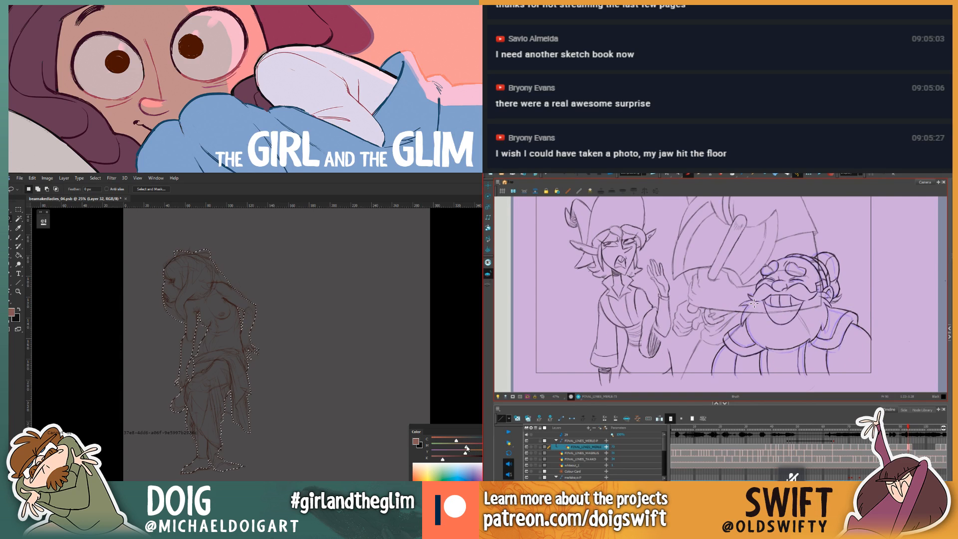
pyautogui.press('.')
pyautogui.press(',')
pyautogui.press('.')
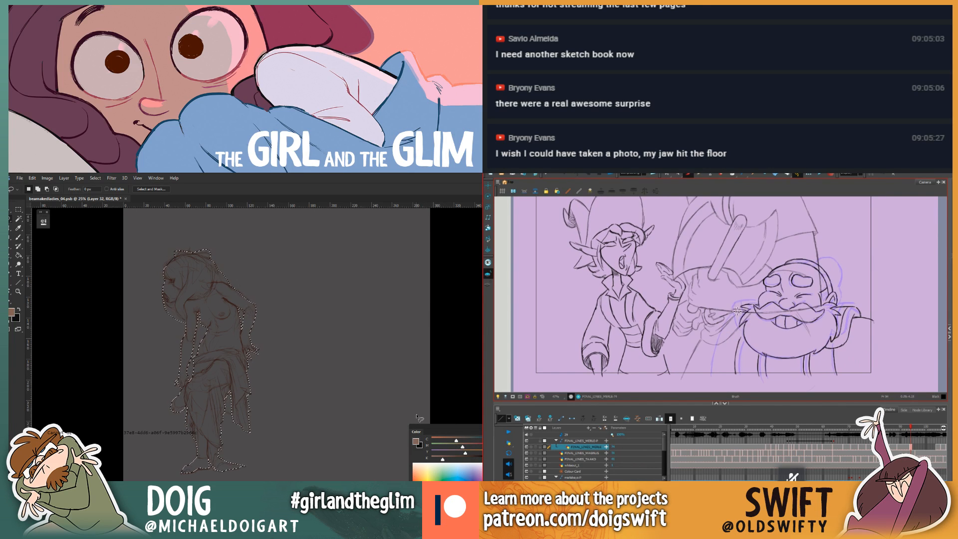
# Step: Ink a short shoulder line outward from beside the dwarf's moustache in Harmony, checking it against the neighbouring drawing
pyautogui.moveTo(747, 312); pyautogui.dragTo(732, 309)
pyautogui.press(',')
pyautogui.press('.')
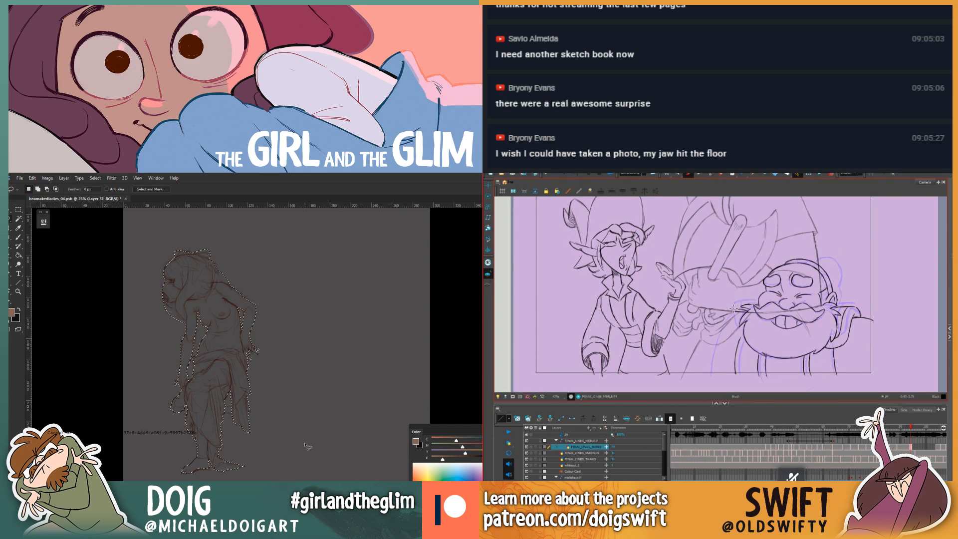
pyautogui.press(',')
pyautogui.press('.')
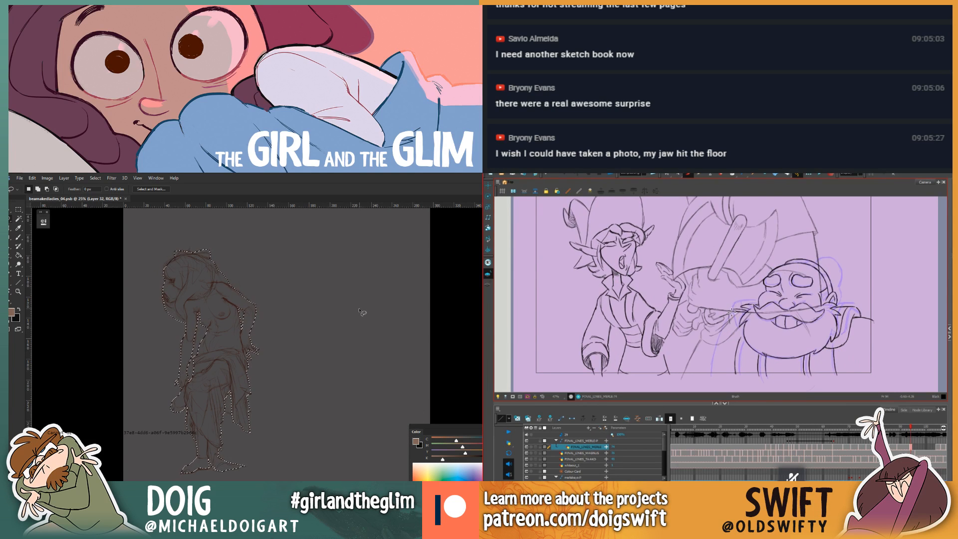
pyautogui.press(',')
pyautogui.press('.')
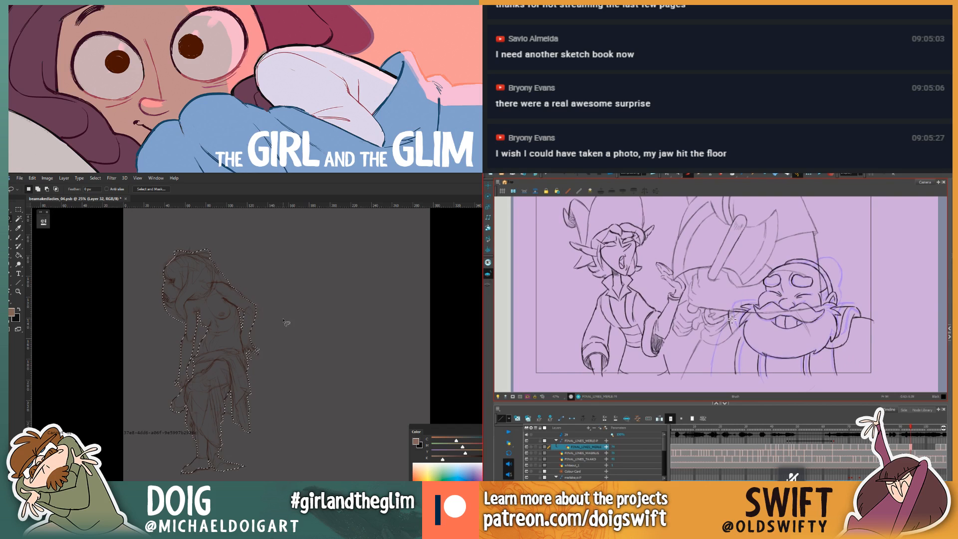
# Step: Fill the selected stooping figure with the mixed brown in Photoshop, and clear the selection
pyautogui.hotkey('ctrl', '+')
pyautogui.hotkey('ctrl', 'd')
pyautogui.moveTo(181, 412)
pyautogui.mouseDown()
pyautogui.moveTo(259, 332)
pyautogui.moveTo(246, 296)
pyautogui.mouseUp()
pyautogui.hotkey('ctrl', 'shift', 'd')
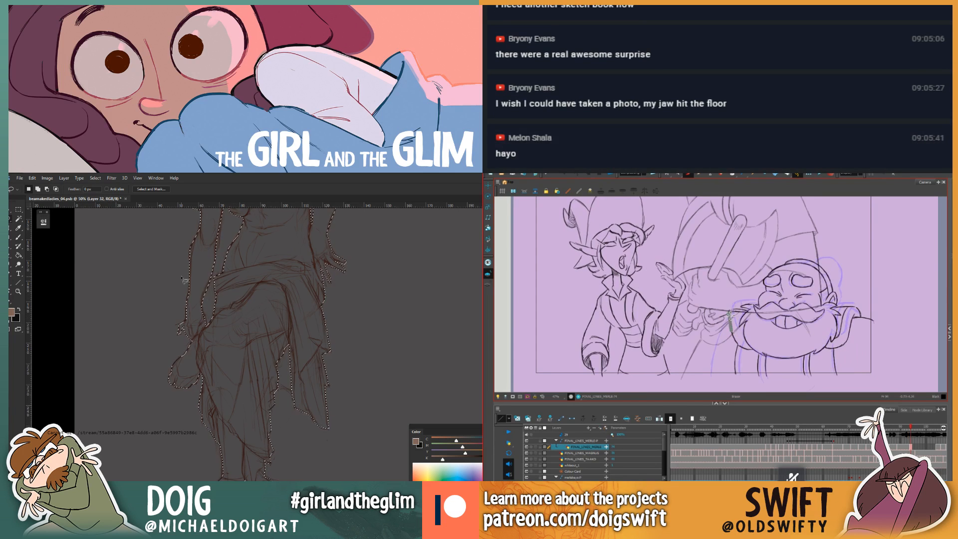
pyautogui.press('x')
pyautogui.hotkey('ctrl', 'BackSpace')
pyautogui.hotkey('alt', 'b')
pyautogui.hotkey('ctrl', 'd')
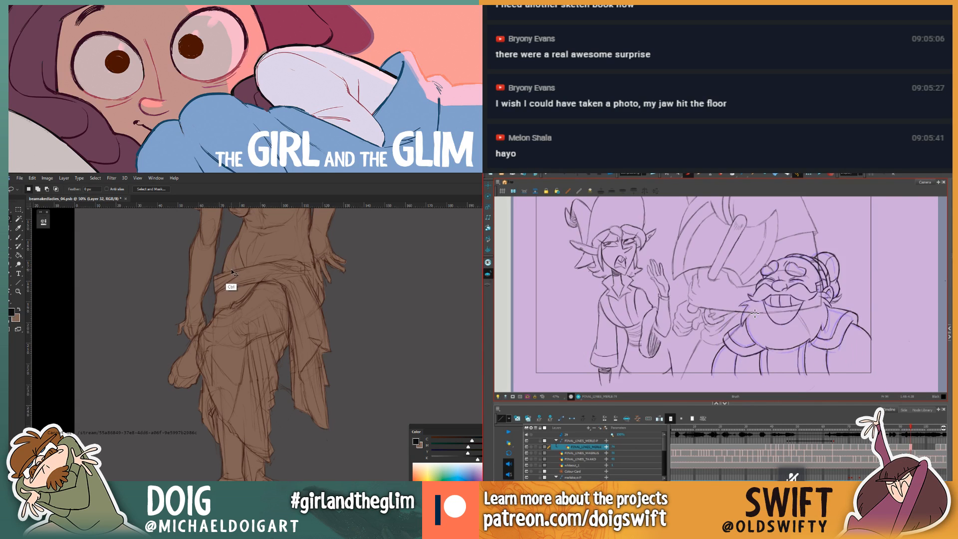
# Step: Desaturate and lighten the stooping figure's brown fill with a Hue/Saturation adjustment
pyautogui.press('.')
pyautogui.press('.')
pyautogui.hotkey('alt', 'e')
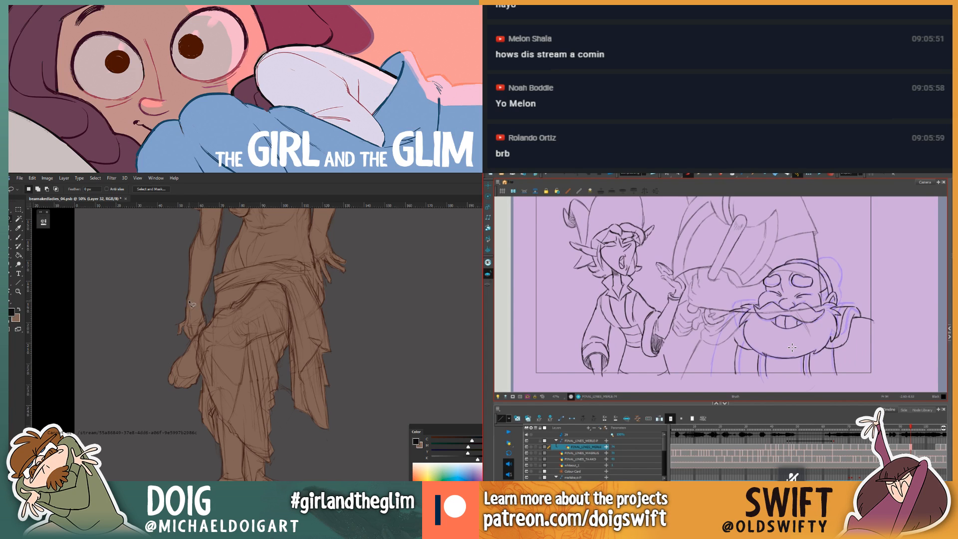
pyautogui.press('.')
pyautogui.press('.')
pyautogui.hotkey('ctrl', 'u')
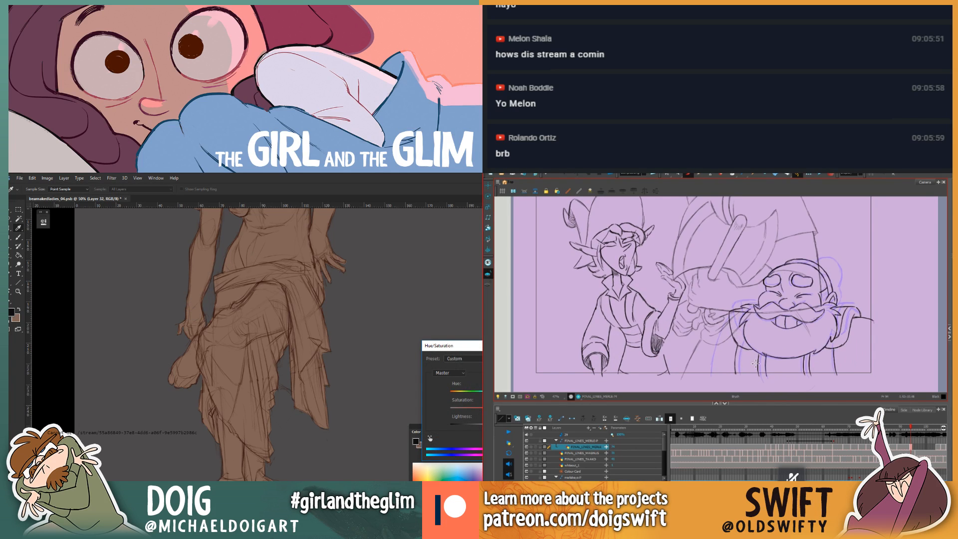
pyautogui.press('.')
pyautogui.press('.')
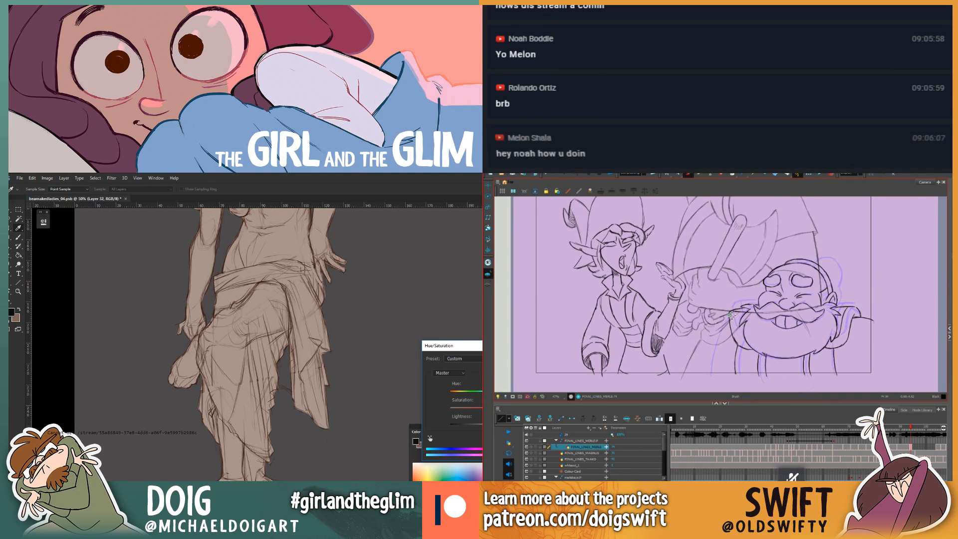
pyautogui.press('Return')
pyautogui.hotkey('ctrl', '-')
pyautogui.hotkey('ctrl', '-')
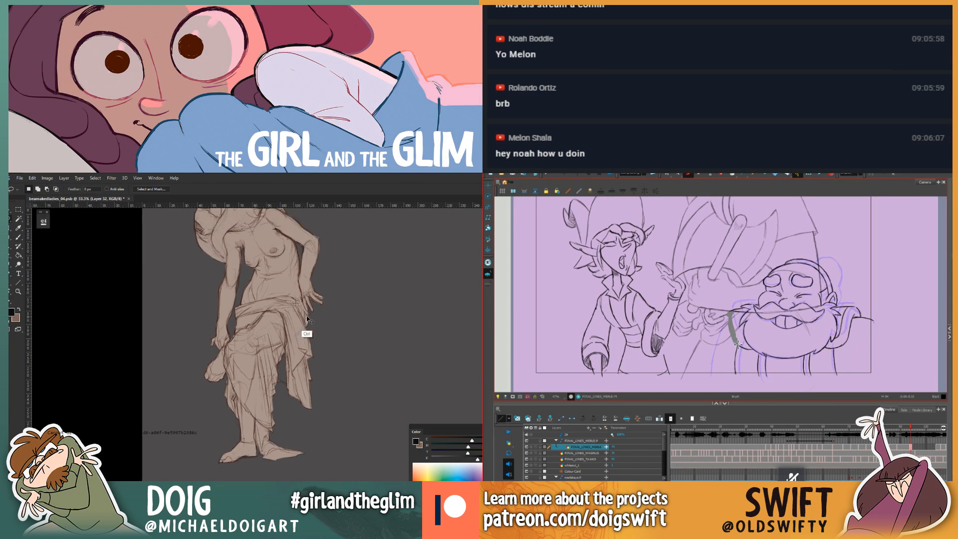
# Step: Erase and redraw the dwarf's shoulder line beside his beard in Harmony, flipping between drawings to compare
pyautogui.hotkey('alt', 'e')
pyautogui.hotkey('ctrl', '+')
pyautogui.moveTo(307, 285)
pyautogui.mouseDown()
pyautogui.moveTo(300, 234)
pyautogui.moveTo(294, 333)
pyautogui.moveTo(285, 319)
pyautogui.mouseUp()
pyautogui.press('.')
pyautogui.press('.')
pyautogui.hotkey('alt', 'b')
pyautogui.press('.')
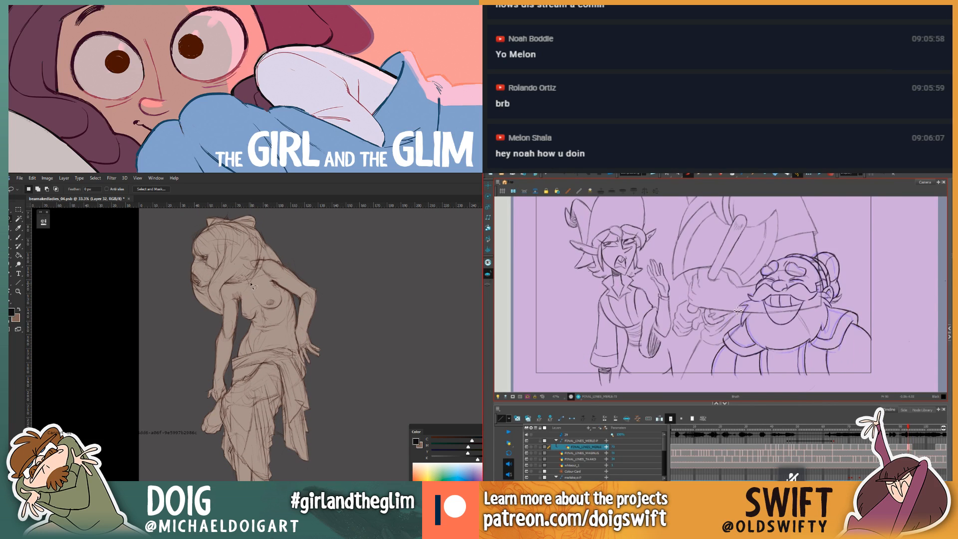
pyautogui.press('.')
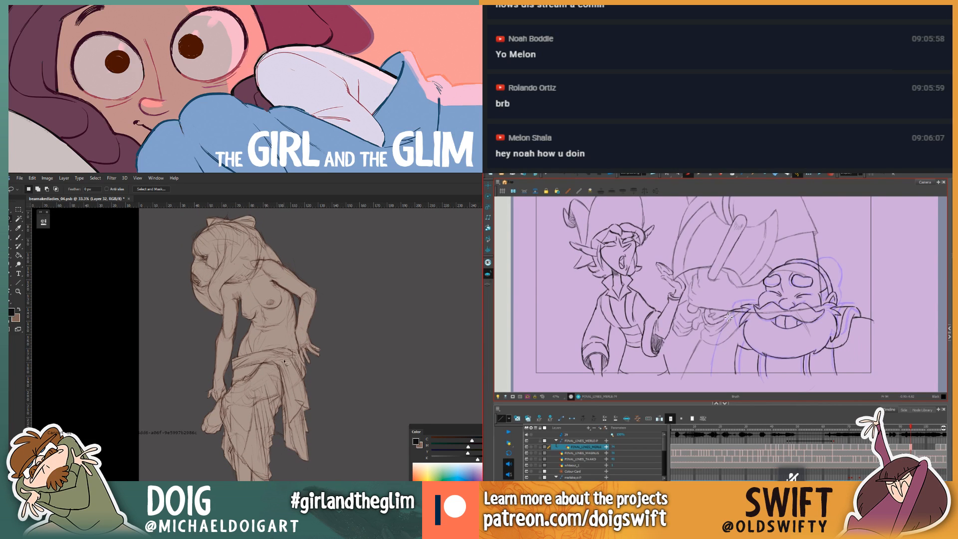
pyautogui.press('.')
# Step: Lower the lightness of the stooping figure's fill with another Hue/Saturation adjustment in Photoshop
pyautogui.hotkey('ctrl', 'u')
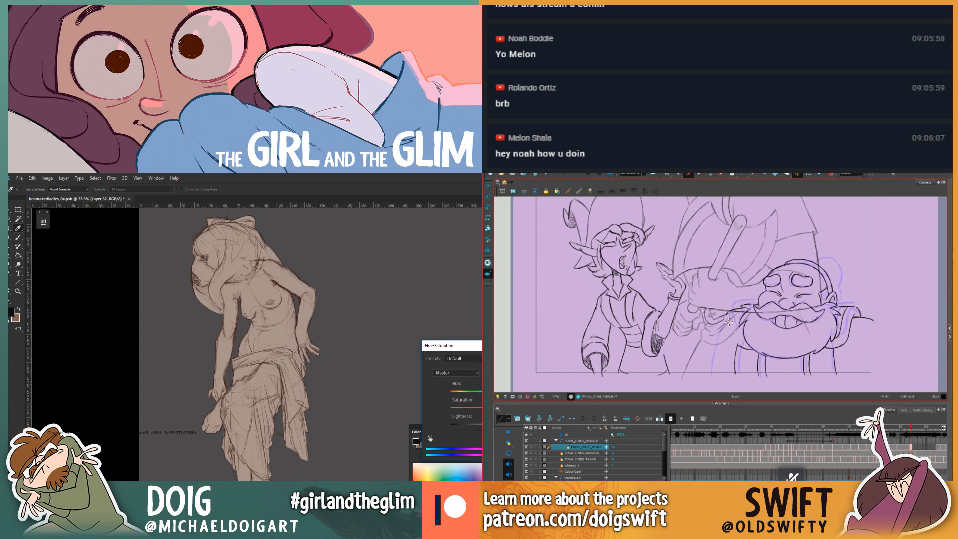
pyautogui.moveTo(482, 425); pyautogui.dragTo(479, 426)
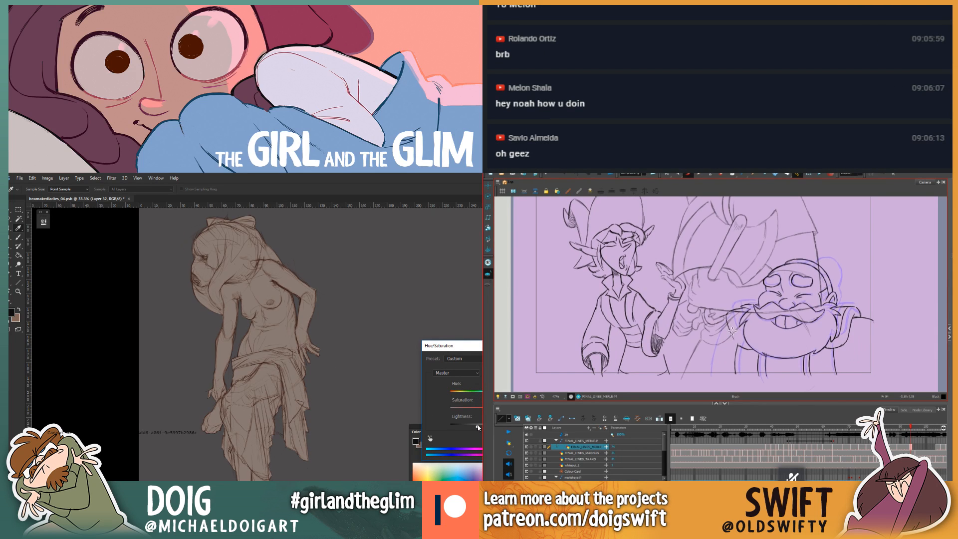
pyautogui.press('.')
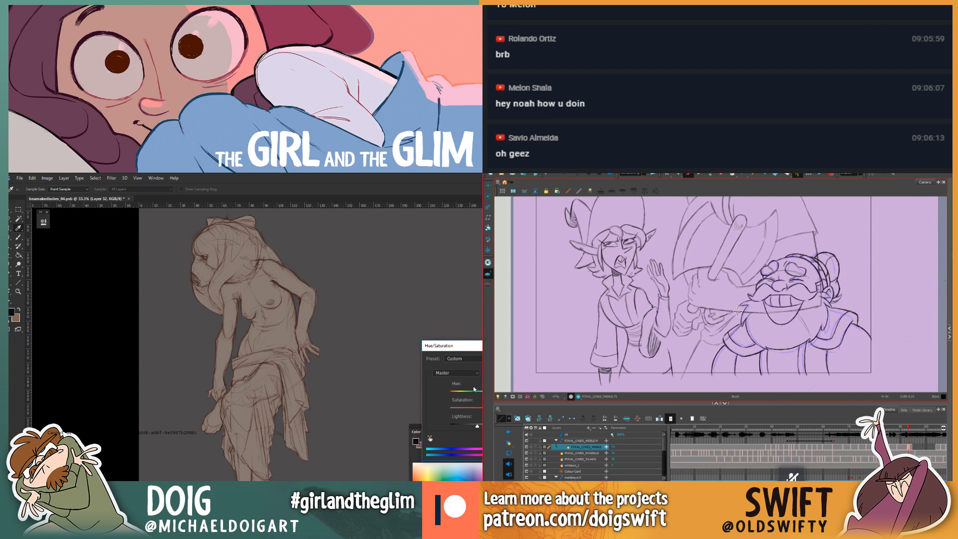
pyautogui.press('.')
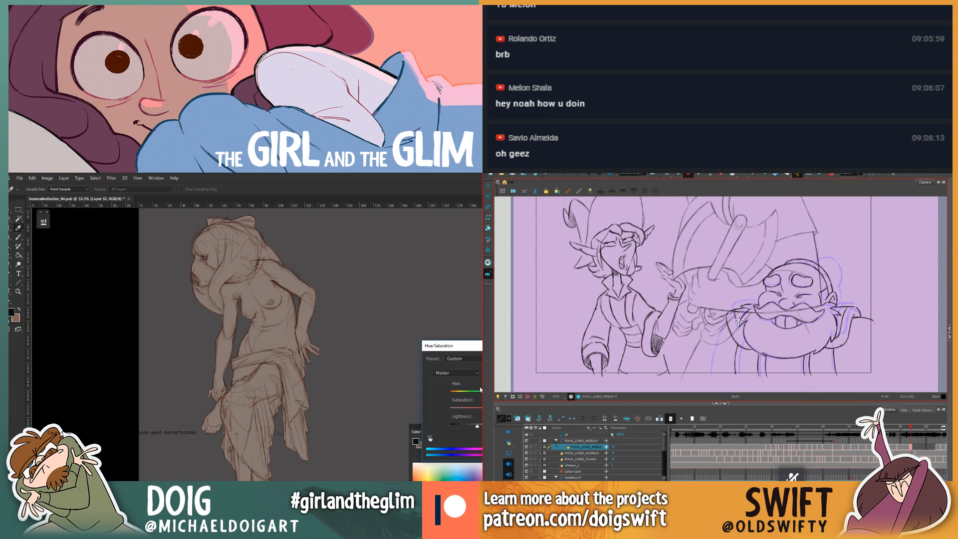
pyautogui.press('.')
pyautogui.press('.')
pyautogui.moveTo(477, 425); pyautogui.dragTo(474, 425)
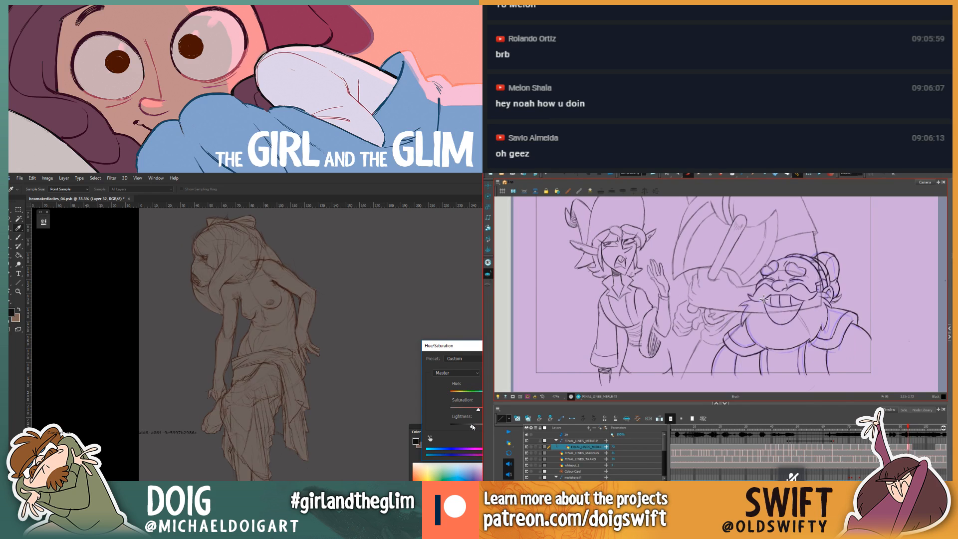
# Step: Ink the outer line of the dwarf's arm in Harmony and touch it up with the eraser, comparing it with the neighbouring drawing
pyautogui.press('.')
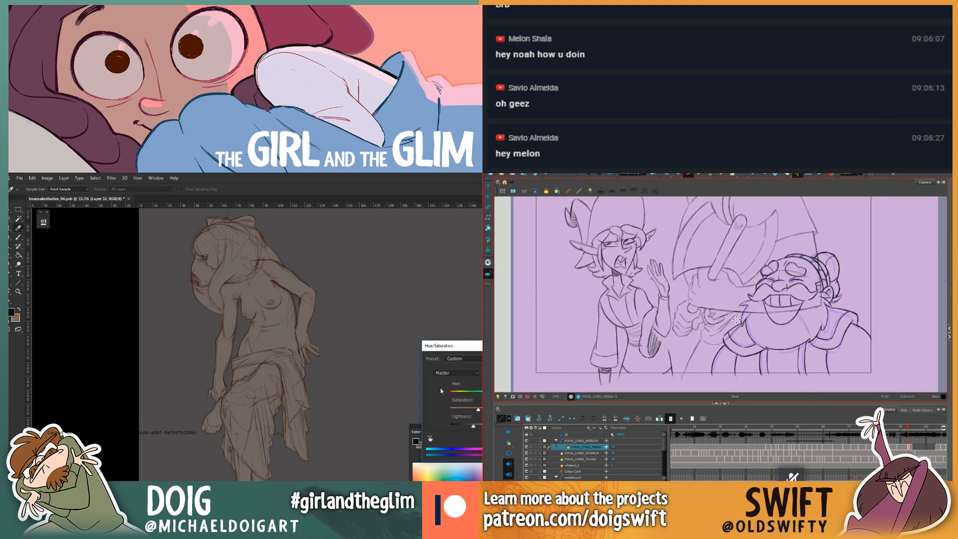
pyautogui.press('.')
pyautogui.press('.')
pyautogui.press('.')
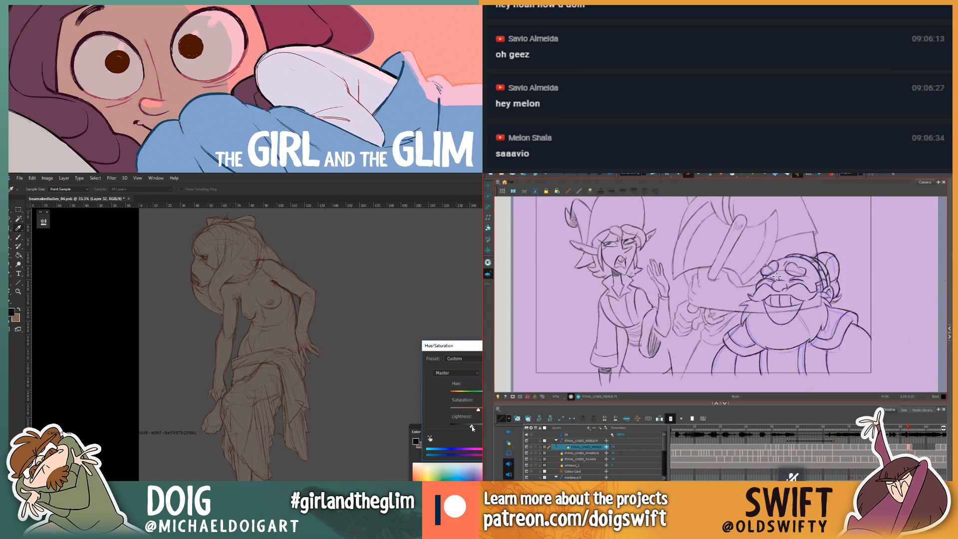
pyautogui.press('.')
pyautogui.press('.')
pyautogui.press('.')
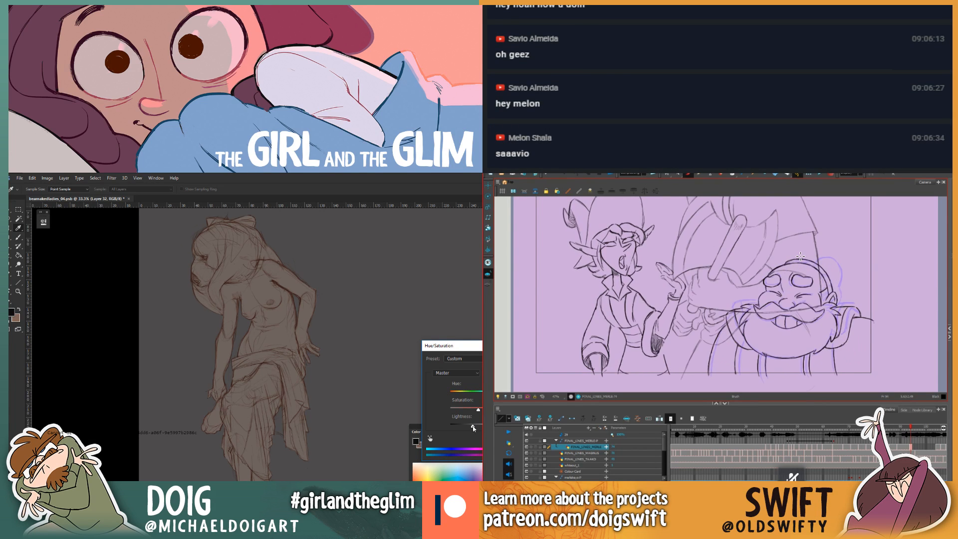
pyautogui.moveTo(707, 377); pyautogui.dragTo(723, 332)
pyautogui.hotkey('alt', 'e')
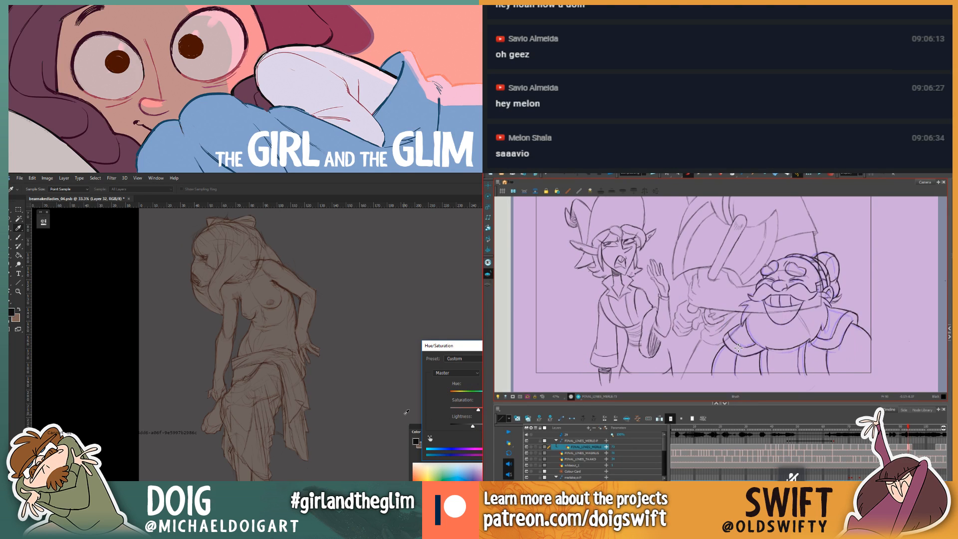
pyautogui.press('.')
pyautogui.hotkey('alt', 'b')
pyautogui.press('.')
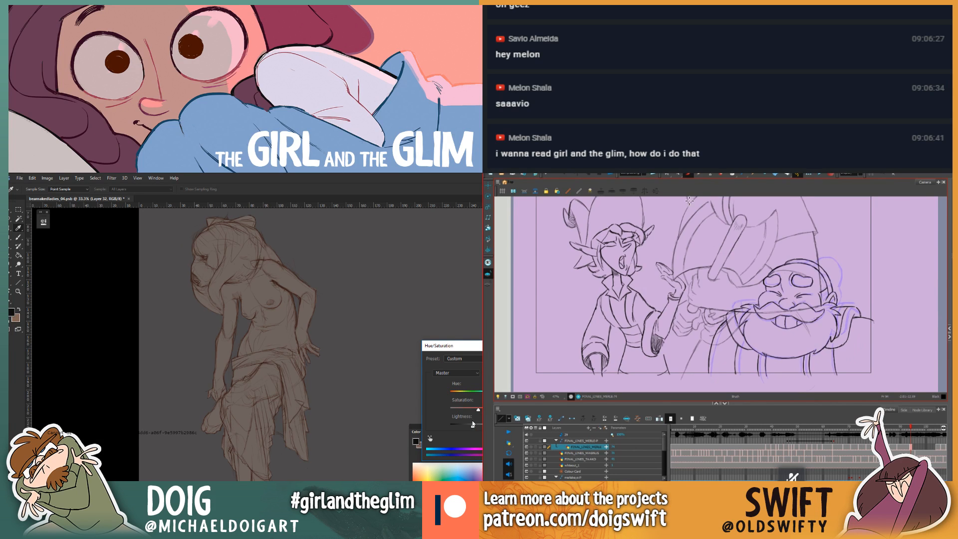
# Step: Select and delete the unwanted part of the dwarf's arm line, flipping between drawings to check the arm
pyautogui.click(666, 174)
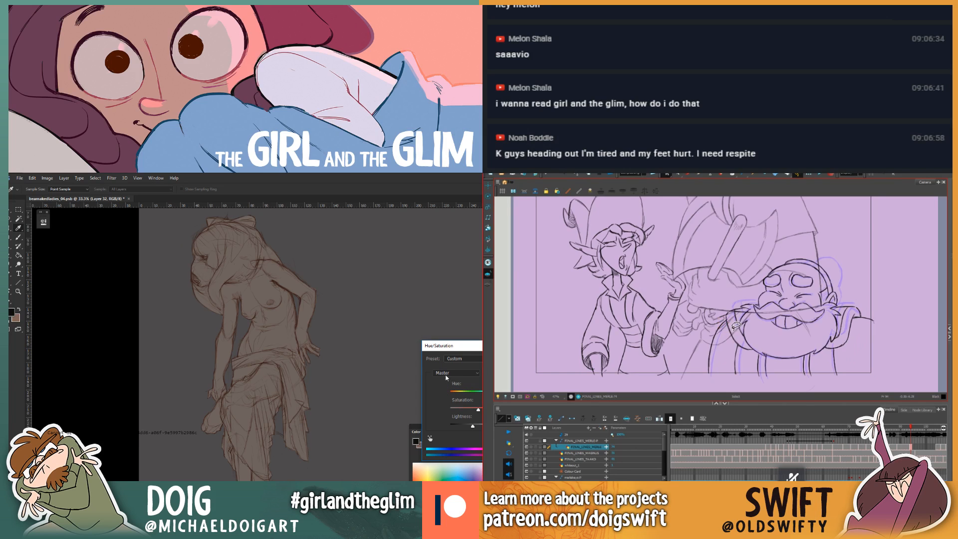
pyautogui.moveTo(726, 324)
pyautogui.mouseDown()
pyautogui.moveTo(706, 389)
pyautogui.moveTo(716, 374)
pyautogui.mouseUp()
pyautogui.moveTo(474, 428); pyautogui.dragTo(476, 429)
pyautogui.press('Delete')
pyautogui.press(',')
pyautogui.press('.')
pyautogui.press(',')
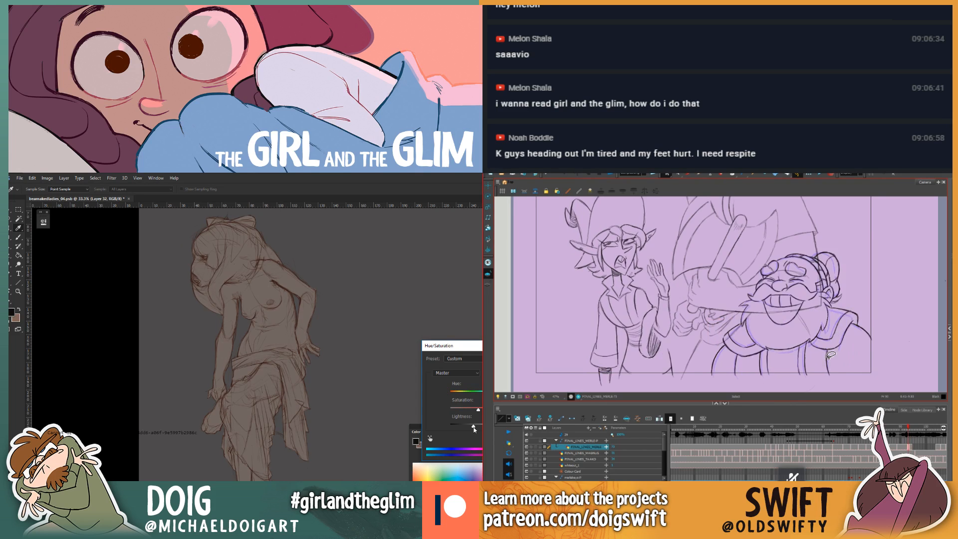
pyautogui.press('.')
pyautogui.press(',')
pyautogui.press('.')
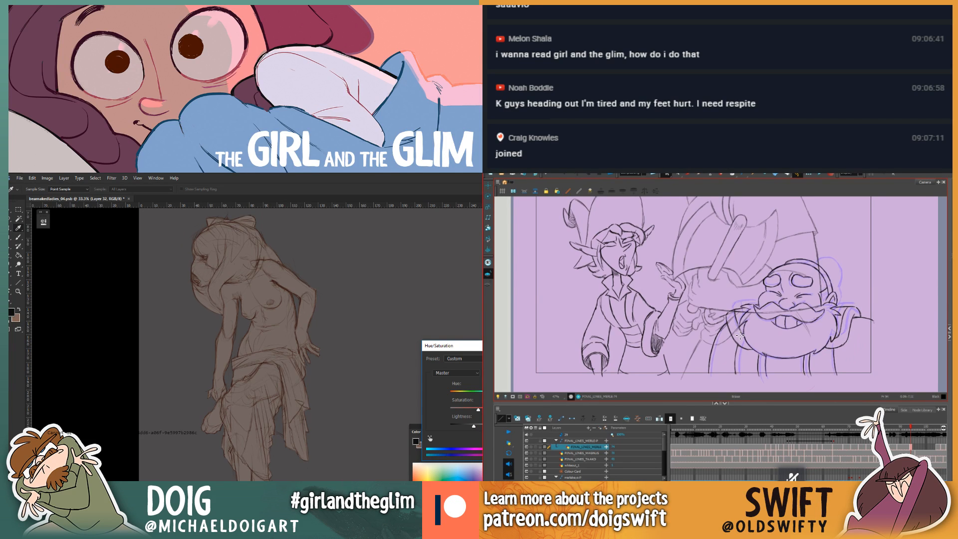
# Step: Apply the Hue/Saturation adjustment in Photoshop, and toggle the last change to compare the figure's fill
pyautogui.press('Return')
pyautogui.hotkey('ctrl', 'z')
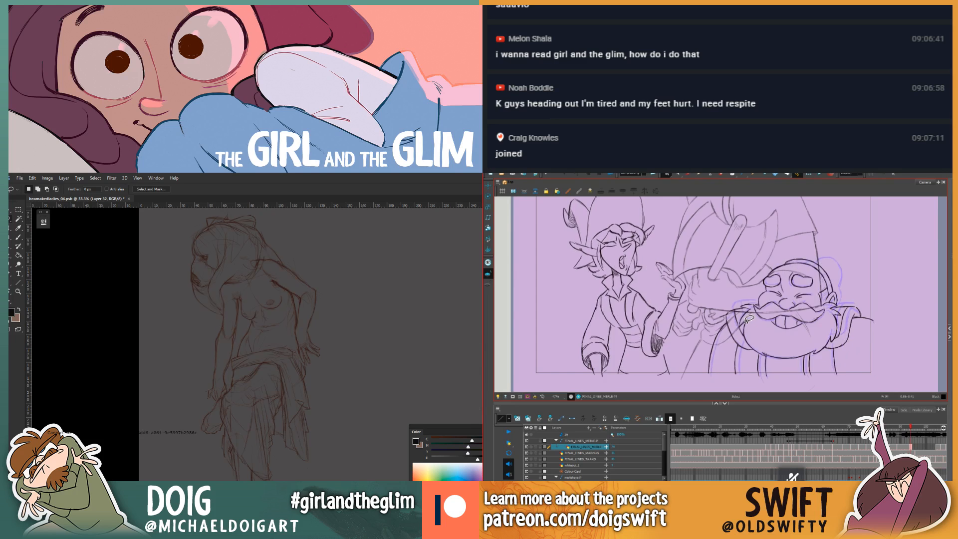
pyautogui.hotkey('ctrl', 'z')
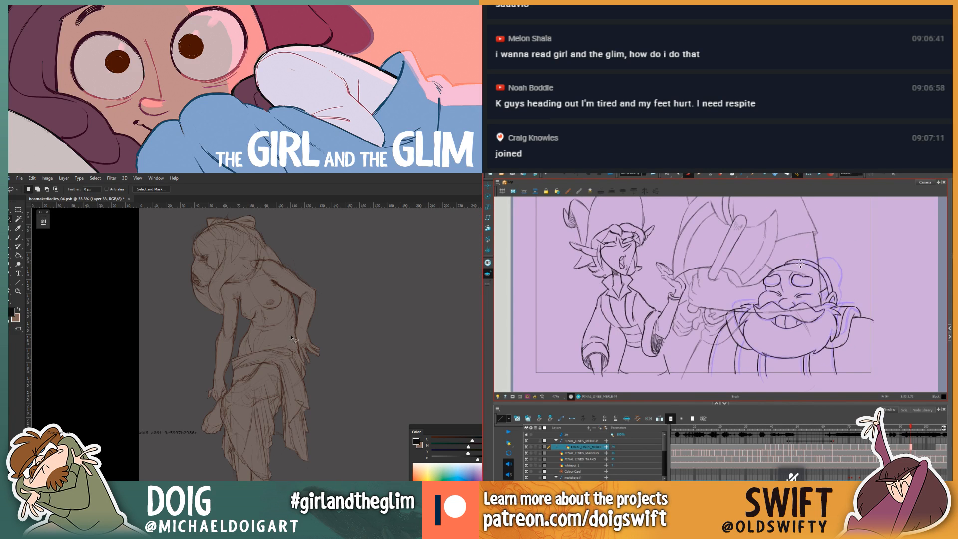
# Step: Apply a pale yellow gradient down the stooping figure's fill in Photoshop, from the head towards the feet
pyautogui.scroll(-3, 312, 369)
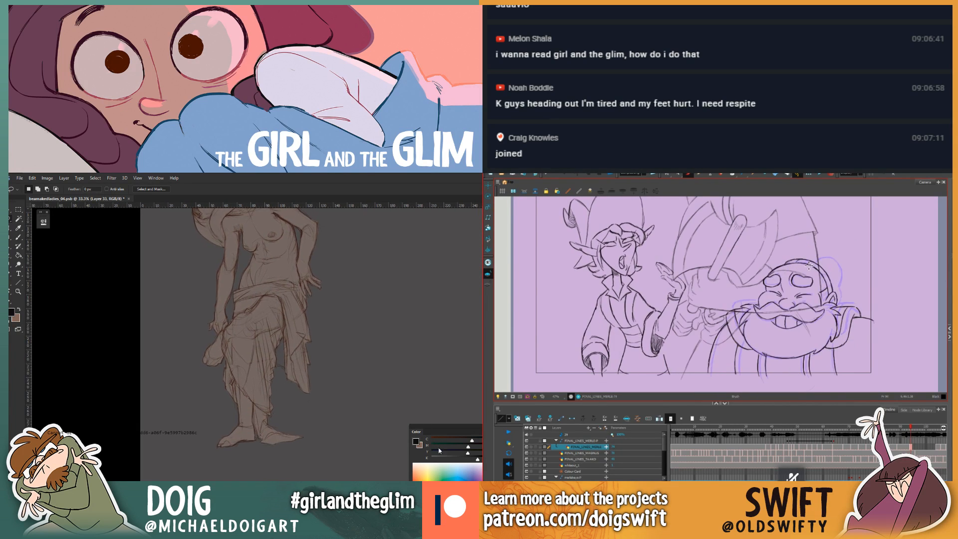
pyautogui.scroll(4, 317, 375)
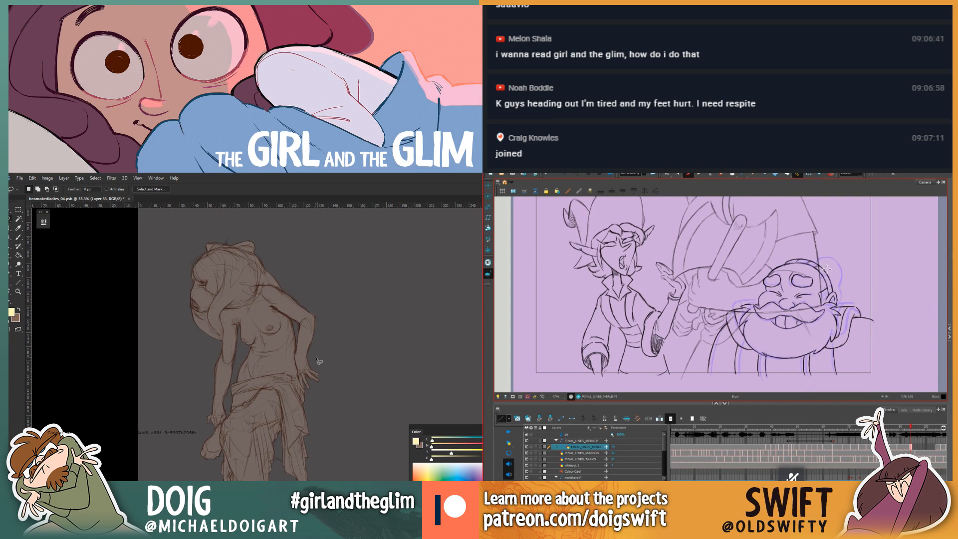
pyautogui.hotkey('shift', 'g')
pyautogui.hotkey('shift', 'g')
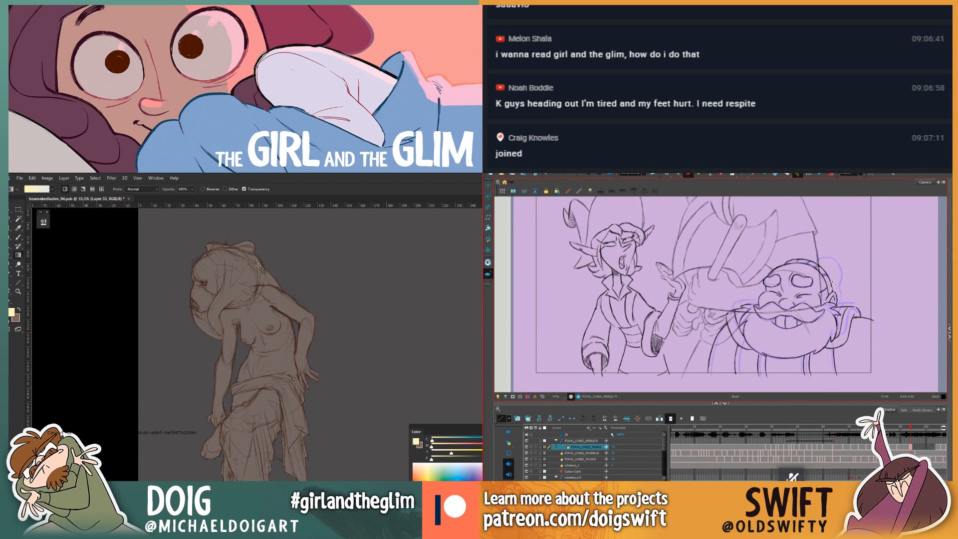
pyautogui.moveTo(256, 233); pyautogui.dragTo(256, 481)
pyautogui.moveTo(274, 433); pyautogui.dragTo(282, 402)
# Step: Shift the gradient fill to a darker pinkish tan with a Hue/Saturation adjustment
pyautogui.hotkey('ctrl', 'u')
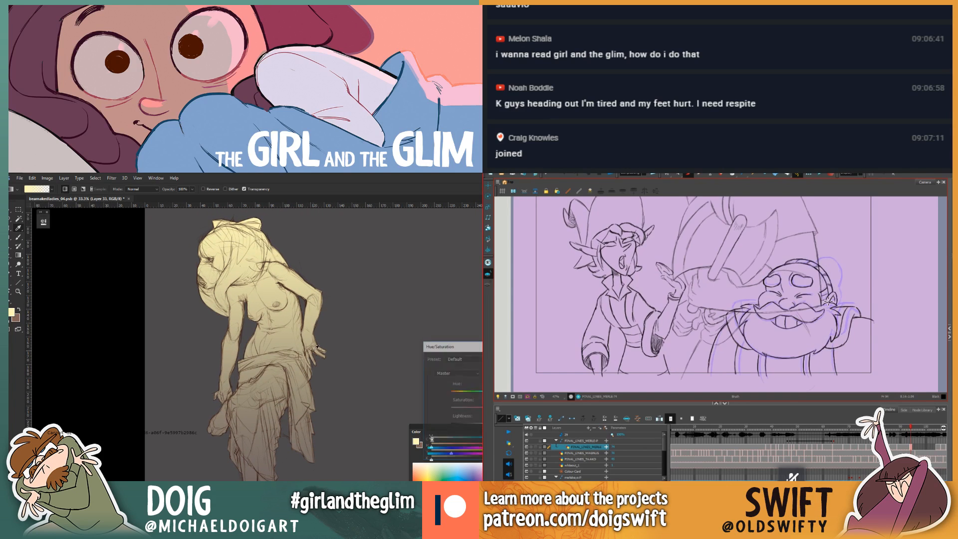
pyautogui.moveTo(474, 396); pyautogui.dragTo(477, 427)
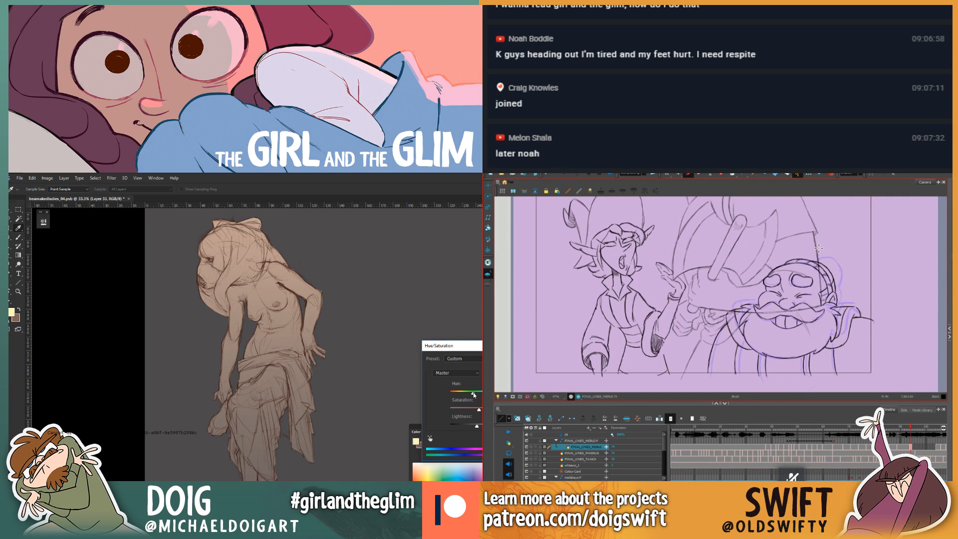
pyautogui.press('Return')
# Step: Compare the dwarf's head and bun between neighbouring drawings in Harmony, and ready the Lasso tool in Photoshop
pyautogui.press(',')
pyautogui.press('.')
pyautogui.press(',')
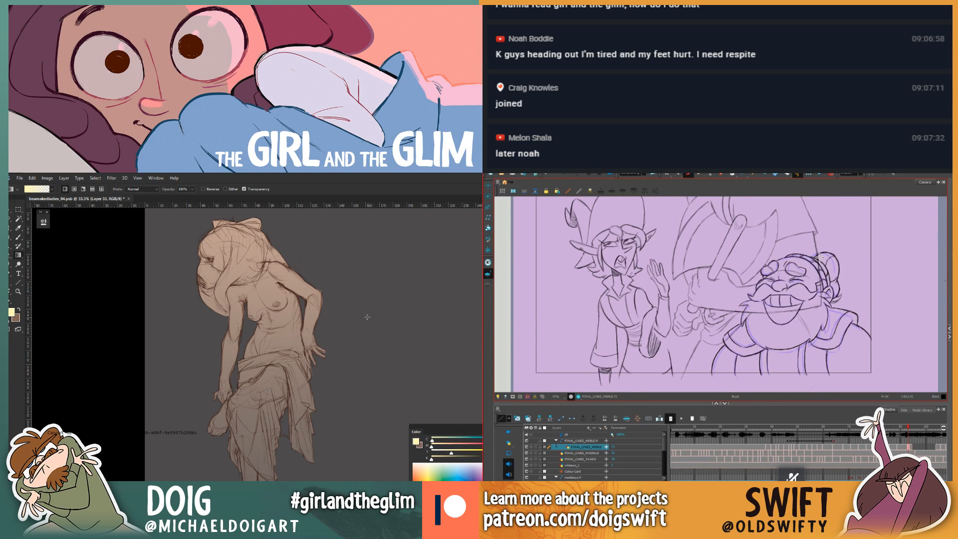
pyautogui.press('.')
pyautogui.press(',')
pyautogui.moveTo(316, 399); pyautogui.dragTo(321, 353)
pyautogui.press('.')
pyautogui.press(',')
pyautogui.press('.')
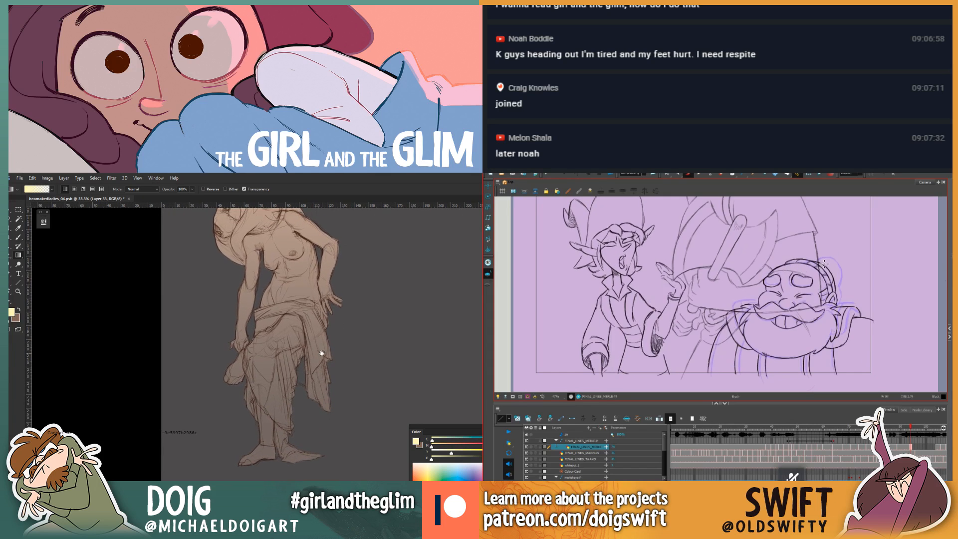
pyautogui.press(',')
pyautogui.press('.')
pyautogui.press('l')
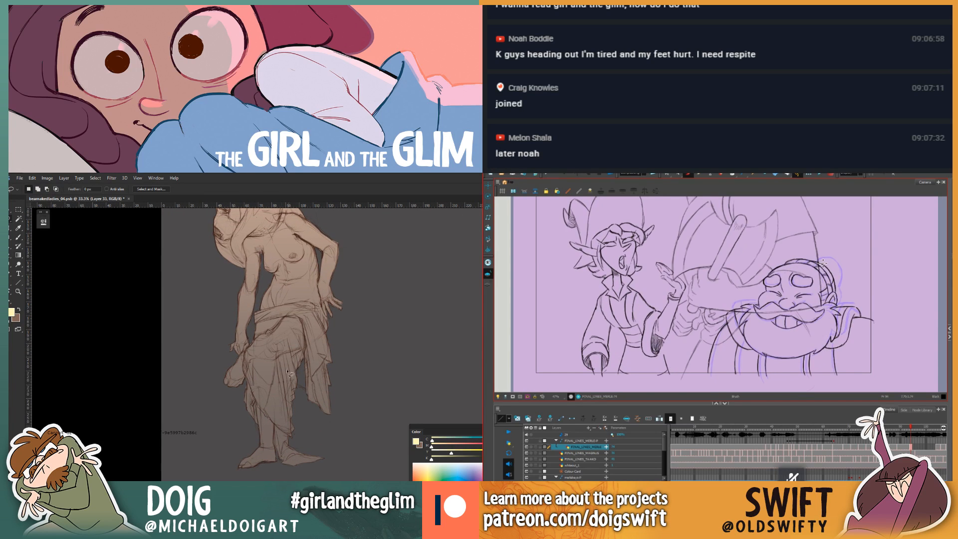
# Step: Ink the dwarf's hair bun over its blue rough in Harmony, checking it against the neighbouring drawing
pyautogui.press('alt')
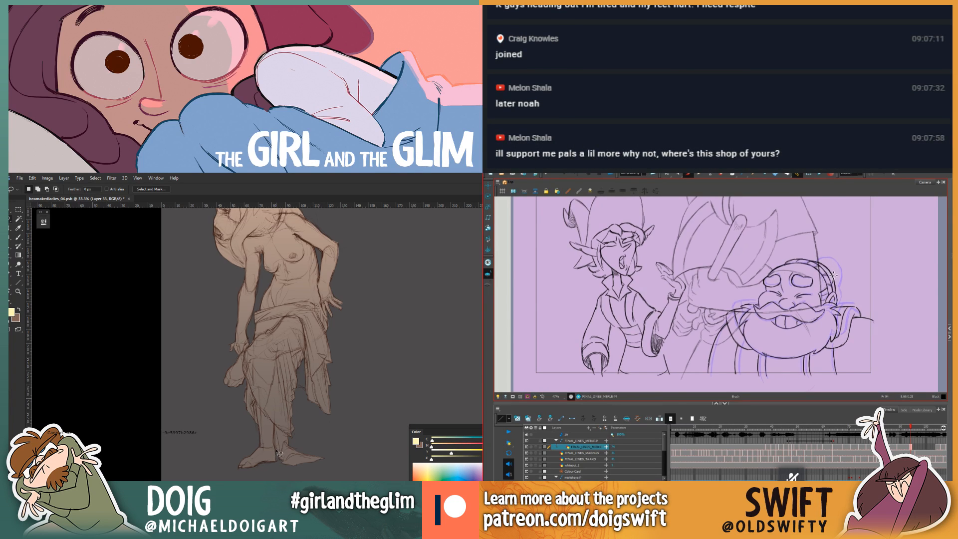
pyautogui.press('alt')
pyautogui.moveTo(832, 276); pyautogui.dragTo(834, 286)
pyautogui.press('.')
pyautogui.press('.')
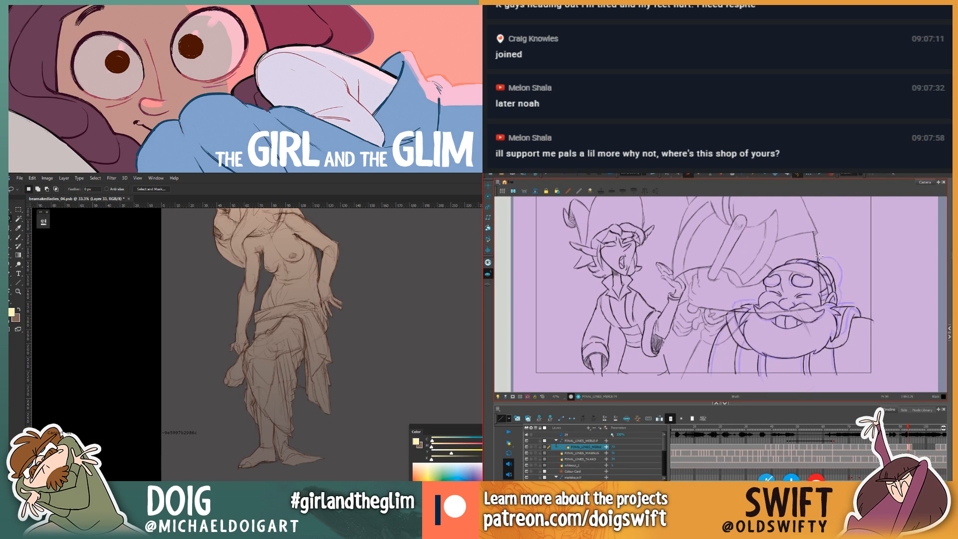
pyautogui.press('.')
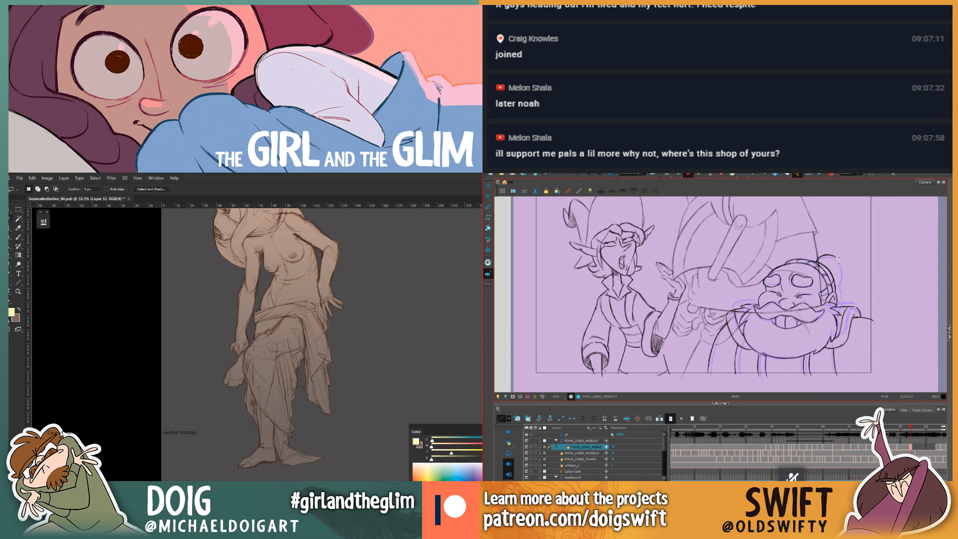
pyautogui.press('.')
pyautogui.press('.')
pyautogui.press('.')
pyautogui.press('.')
pyautogui.press('.')
pyautogui.press('.')
pyautogui.press('.')
pyautogui.press('.')
# Step: Refine the lines beneath the dwarf's bun with the brush and eraser, comparing them with the neighbouring drawing
pyautogui.hotkey('alt', 'b')
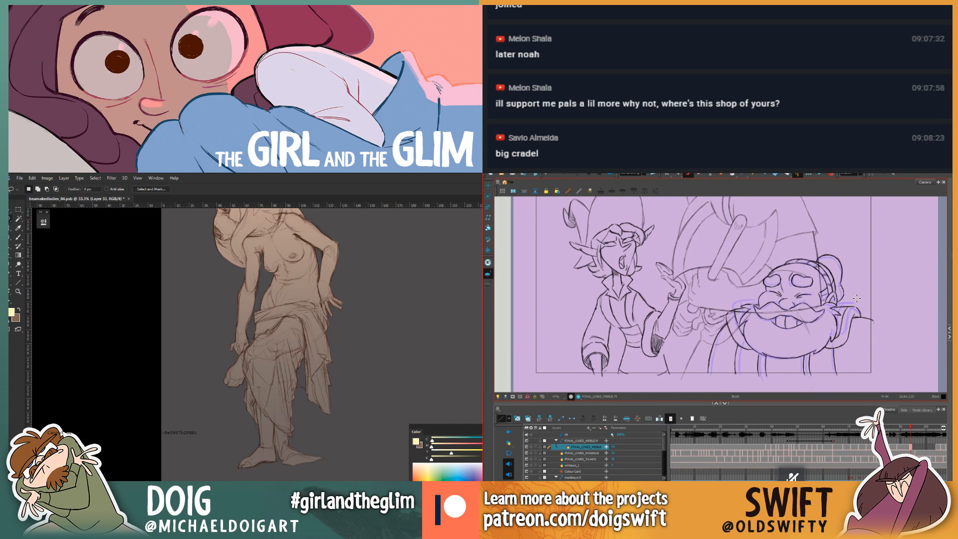
pyautogui.press('.')
pyautogui.press('.')
pyautogui.press('.')
pyautogui.hotkey('alt', 'e')
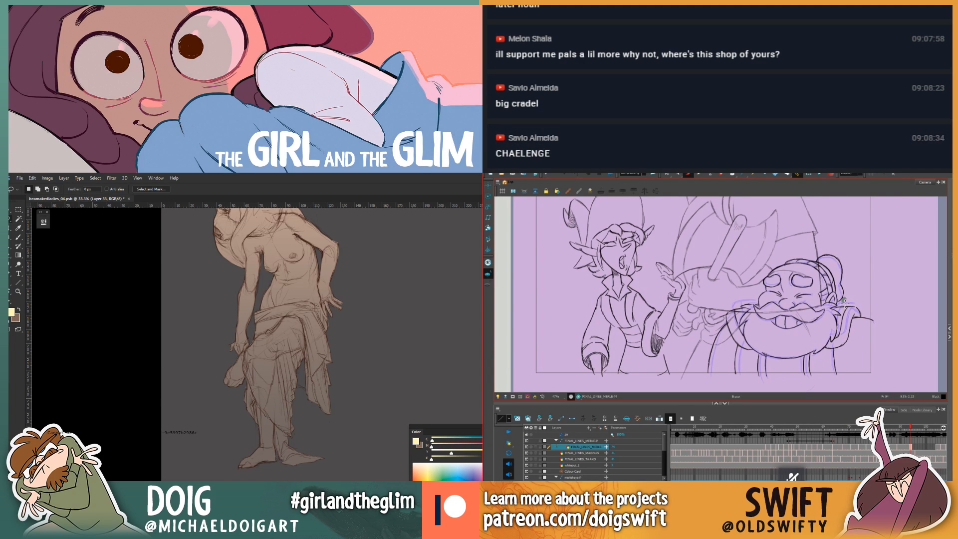
pyautogui.hotkey('alt', 'b')
pyautogui.press('.')
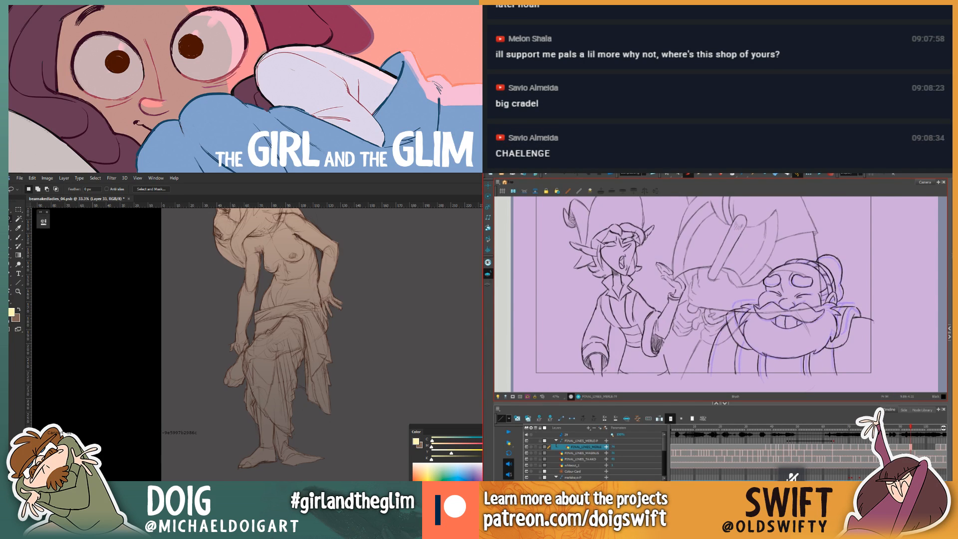
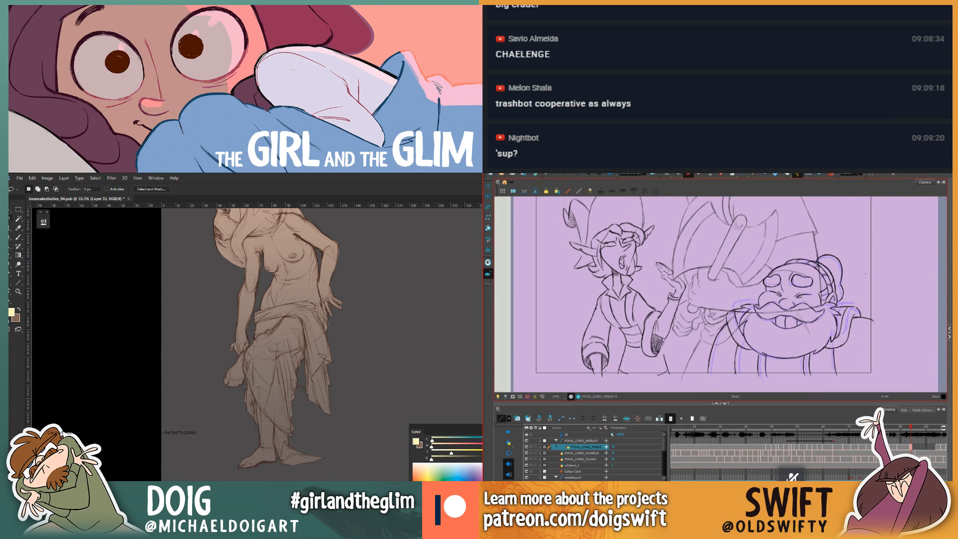
# Step: Erase the stray ink mark beside the dwarf's bun and return to the brush
pyautogui.hotkey('alt', 'e')
pyautogui.click(866, 274)
pyautogui.hotkey('alt', 'b')
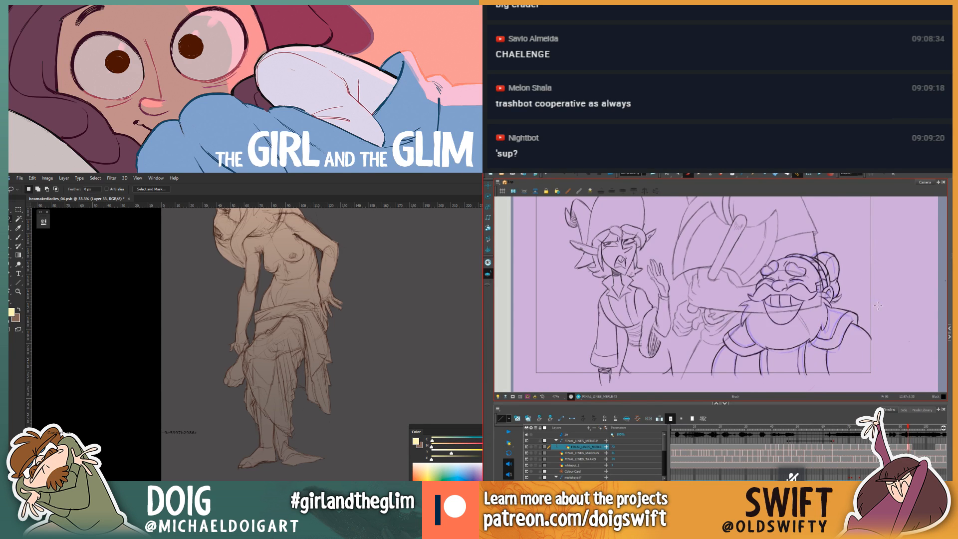
# Step: Try a short ink stroke near the dwarf's sleeve and undo it, flipping between drawings to check the shoulder
pyautogui.press('.')
pyautogui.hotkey('alt', 'e')
pyautogui.press('.')
pyautogui.hotkey('alt', 'b')
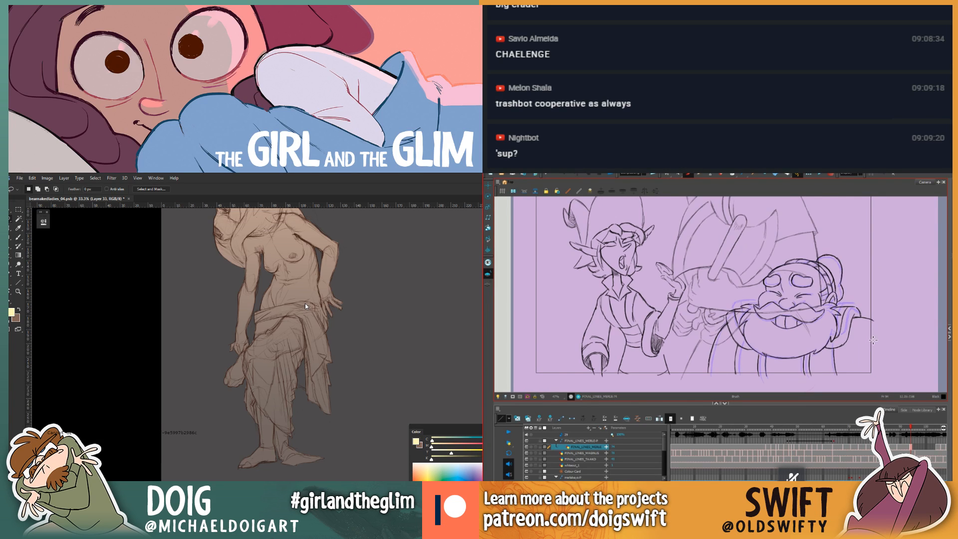
pyautogui.moveTo(844, 342); pyautogui.dragTo(843, 343)
pyautogui.hotkey('ctrl', 'z')
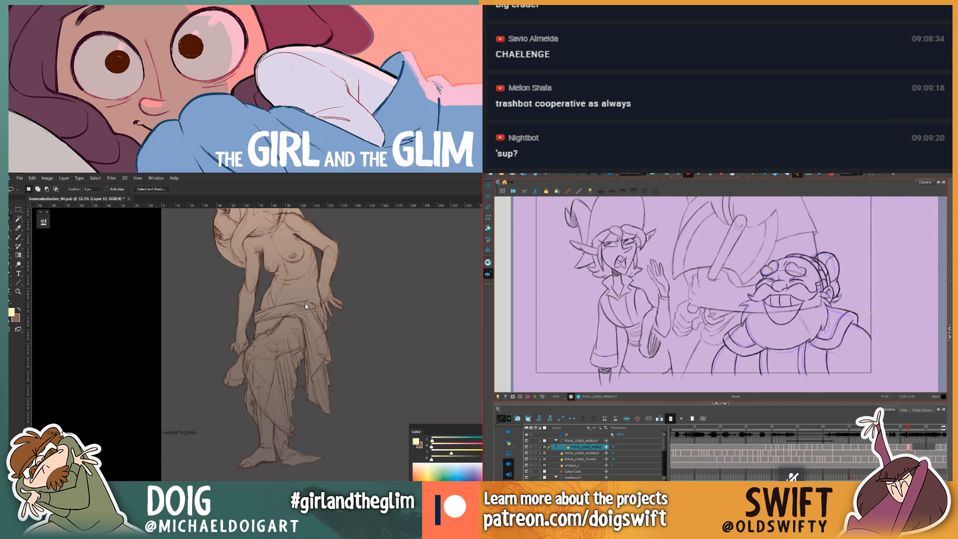
pyautogui.press('.')
pyautogui.press('.')
pyautogui.press('.')
pyautogui.press('.')
# Step: Erase excess ink along the dwarf's shoulder beside his moustache, comparing it with the neighbouring drawing
pyautogui.hotkey('alt', 'e')
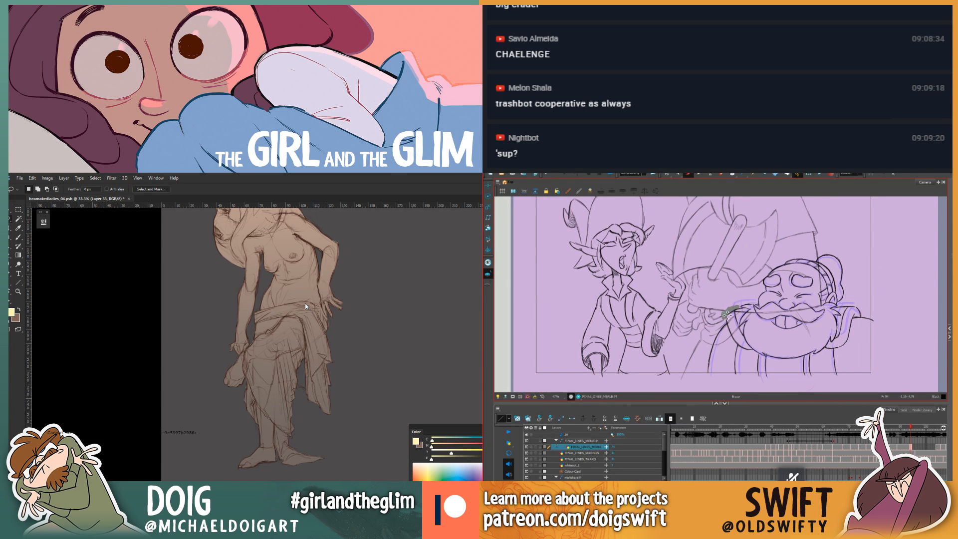
pyautogui.moveTo(726, 327); pyautogui.dragTo(740, 309)
pyautogui.press('.')
pyautogui.press('.')
pyautogui.press('.')
pyautogui.press('.')
pyautogui.moveTo(294, 296)
pyautogui.mouseDown()
pyautogui.moveTo(298, 364)
pyautogui.moveTo(252, 359)
pyautogui.mouseUp()
pyautogui.press('.')
pyautogui.moveTo(235, 361); pyautogui.dragTo(245, 350)
pyautogui.moveTo(725, 313); pyautogui.dragTo(747, 309)
# Step: Rework the shoulder line at the tip of the dwarf's moustache with the brush and trim it with the eraser
pyautogui.hotkey('alt', 'b')
pyautogui.hotkey('ctrl', '+')
pyautogui.press('.')
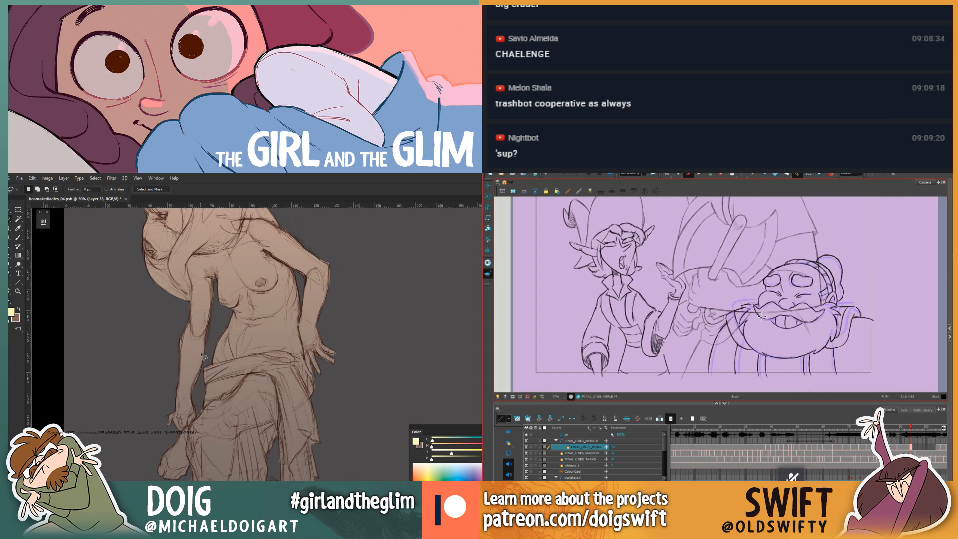
pyautogui.hotkey('alt', 'e')
pyautogui.moveTo(739, 309); pyautogui.dragTo(750, 314)
# Step: Lower the lightness of the stooping figure's fill slightly with a Hue/Saturation adjustment in Photoshop
pyautogui.hotkey('ctrl', '-')
pyautogui.hotkey('ctrl', '-')
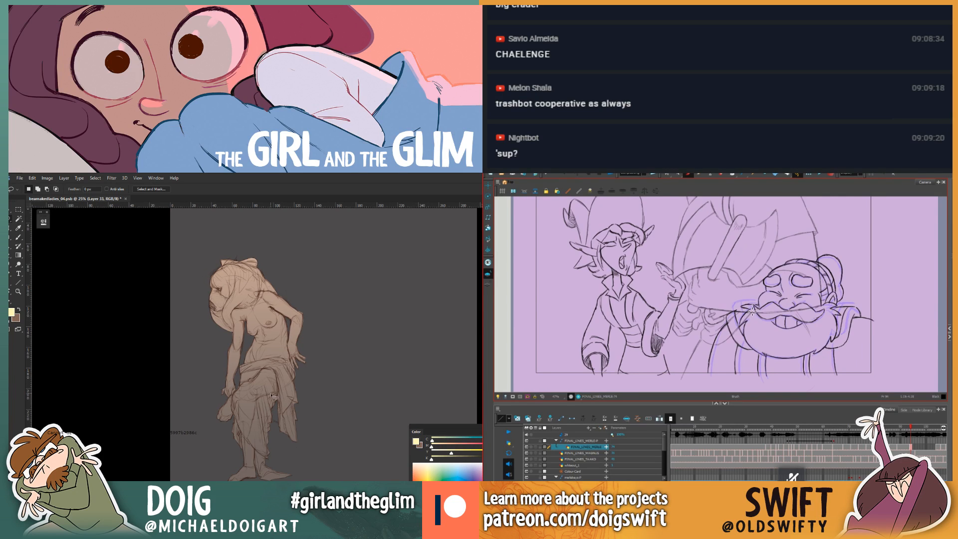
pyautogui.hotkey('ctrl', 'u')
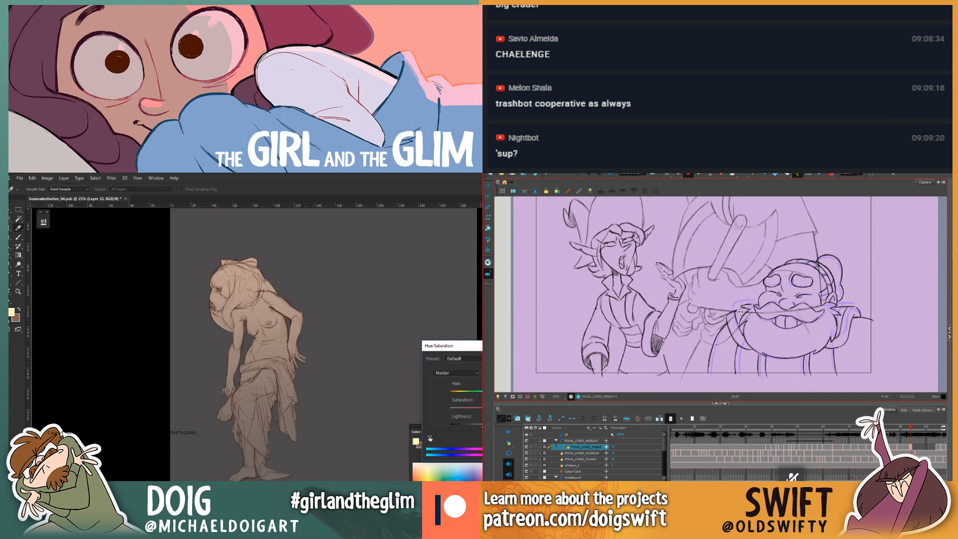
pyautogui.moveTo(482, 425); pyautogui.dragTo(480, 427)
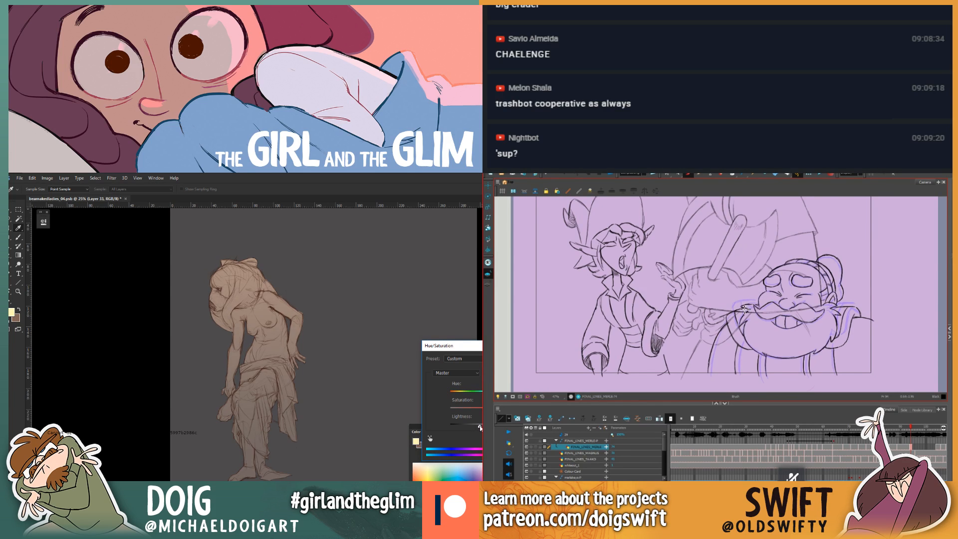
pyautogui.press('Return')
pyautogui.press('l')
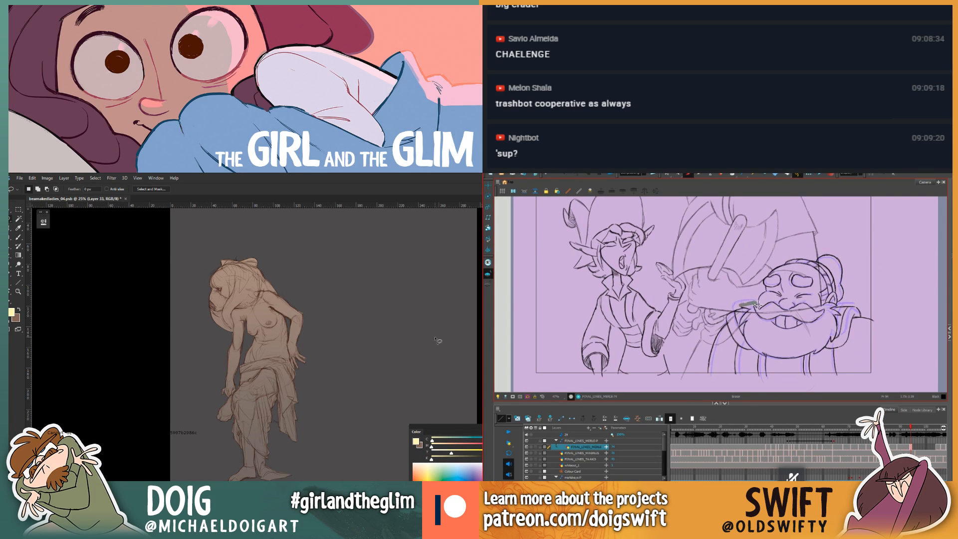
# Step: Flip repeatedly between the dwarf's neighbouring drawings in Harmony, and inspect the stooping figure up close in Photoshop
pyautogui.hotkey('alt', 'b')
pyautogui.press('.')
pyautogui.press('.')
pyautogui.press('.')
pyautogui.press(',')
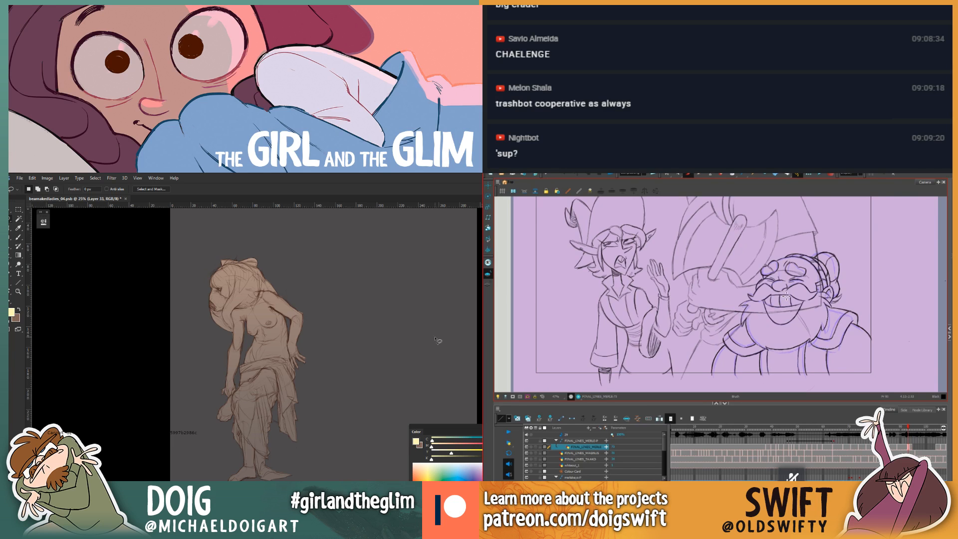
pyautogui.press('.')
pyautogui.press(',')
pyautogui.press('.')
pyautogui.press(',')
pyautogui.press('.')
pyautogui.press(',')
pyautogui.press('.')
pyautogui.moveTo(375, 374)
pyautogui.mouseDown()
pyautogui.moveTo(375, 337)
pyautogui.moveTo(375, 369)
pyautogui.mouseUp()
pyautogui.press(',')
pyautogui.hotkey('ctrl', '+')
pyautogui.press('.')
pyautogui.hotkey('ctrl', '+')
pyautogui.press(',')
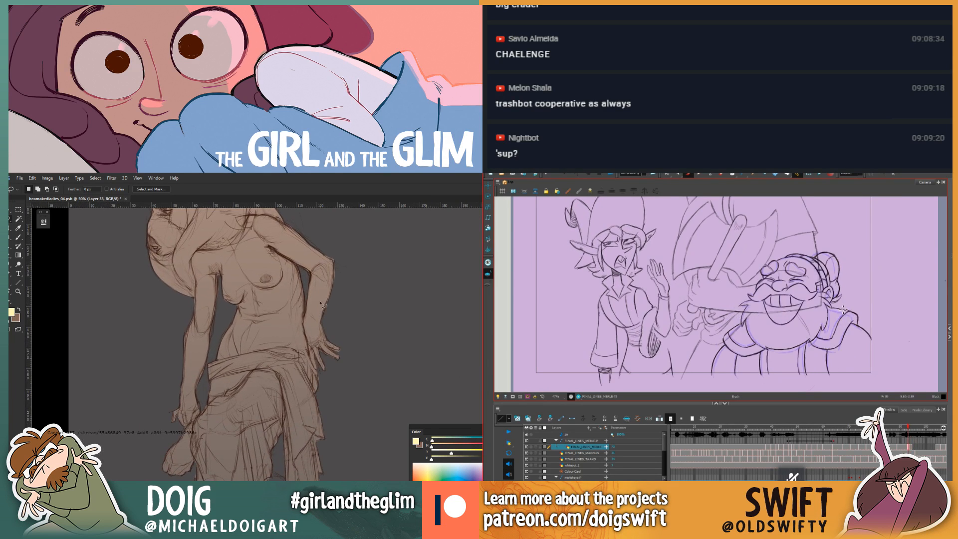
pyautogui.press('.')
pyautogui.press(',')
pyautogui.press('.')
pyautogui.moveTo(210, 324)
pyautogui.mouseDown()
pyautogui.moveTo(223, 367)
pyautogui.moveTo(234, 341)
pyautogui.moveTo(228, 375)
pyautogui.moveTo(229, 358)
pyautogui.mouseUp()
pyautogui.press(',')
pyautogui.press('.')
# Step: Touch up the dwarf's sleeve line beside his beard with the eraser and brush, checking it against the neighbouring drawing
pyautogui.hotkey('alt', 'e')
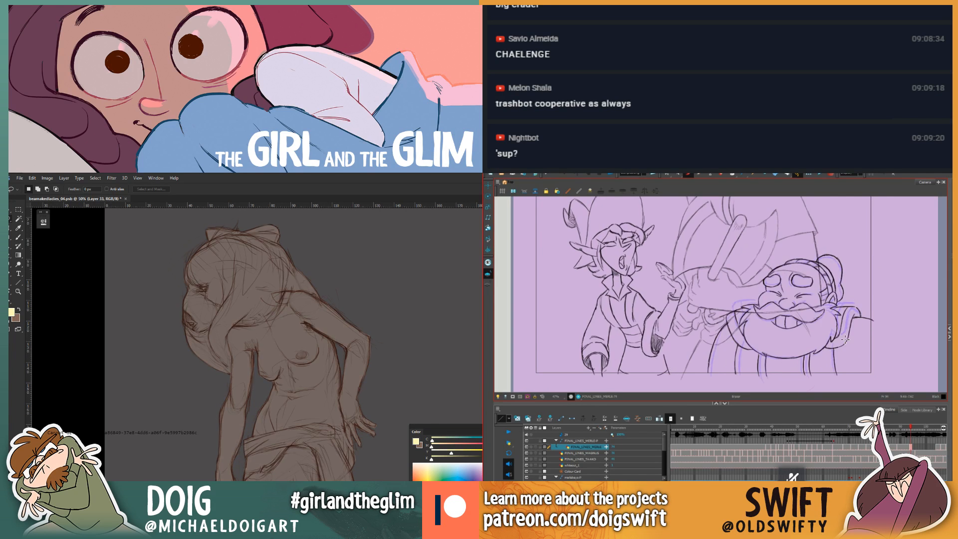
pyautogui.hotkey('alt', 'b')
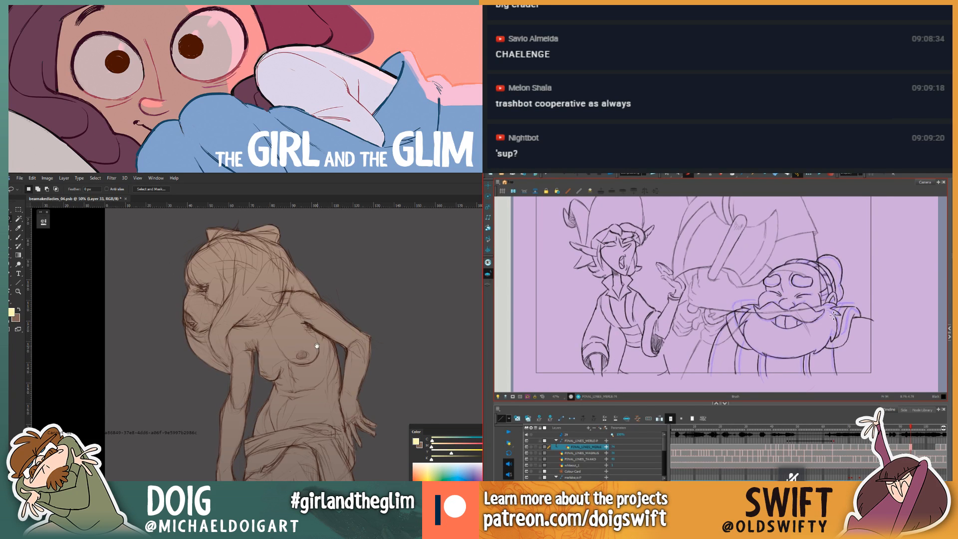
pyautogui.moveTo(298, 304); pyautogui.dragTo(325, 353)
pyautogui.moveTo(325, 388); pyautogui.dragTo(294, 382)
pyautogui.press('.')
pyautogui.press('.')
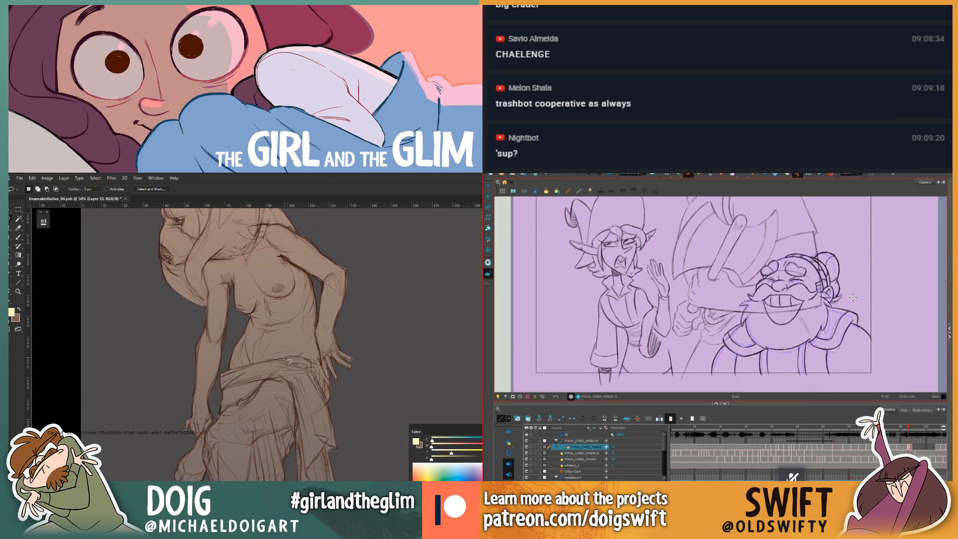
pyautogui.press('.')
pyautogui.hotkey('ctrl', '-')
pyautogui.hotkey('ctrl', '-')
pyautogui.press('.')
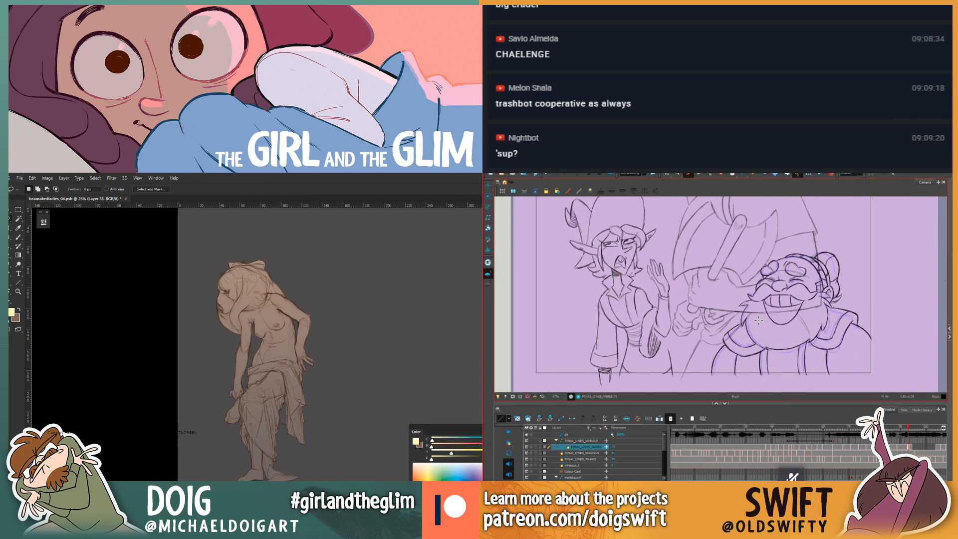
pyautogui.press('.')
# Step: Toggle the stooping figure's fill layer off in Photoshop and select the layer beneath it, Layer 32
pyautogui.hotkey('ctrl', ',')
pyautogui.hotkey('ctrl', ',')
pyautogui.press('.')
pyautogui.hotkey('ctrl', ',')
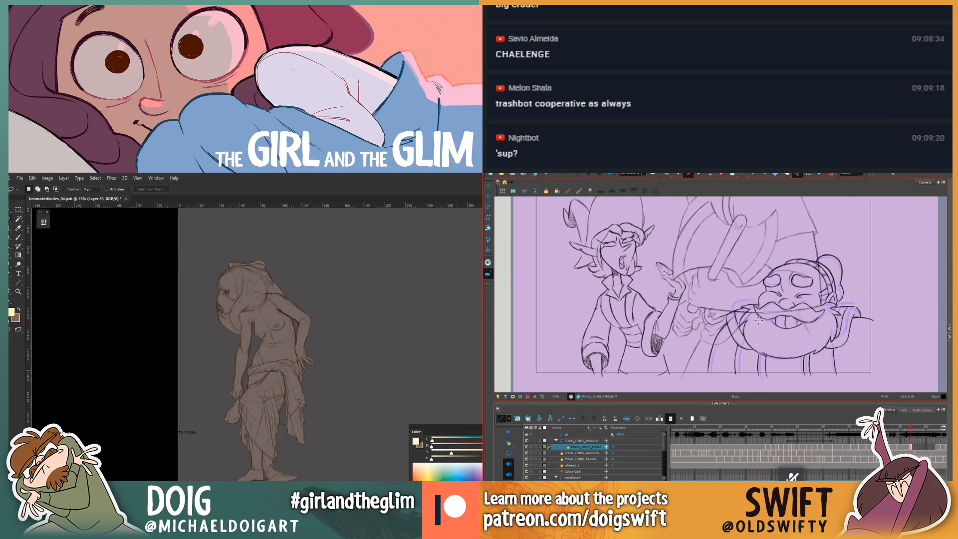
pyautogui.hotkey('alt', '[')
pyautogui.press('.')
# Step: Select the dwarf's garment line beneath the near edge of his beard in Harmony and nudge it into place over the blue rough
pyautogui.hotkey('alt', 's')
pyautogui.press('h')
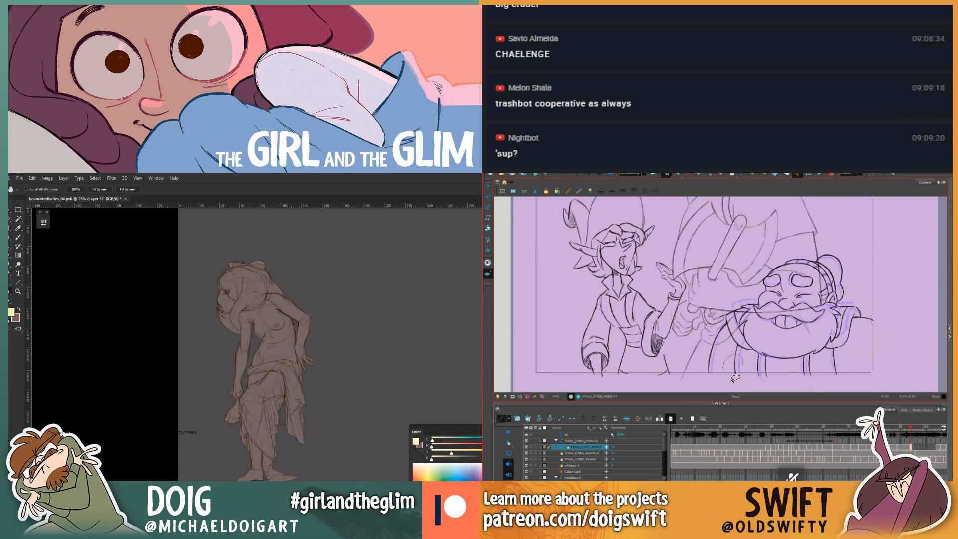
pyautogui.moveTo(732, 381); pyautogui.dragTo(748, 360)
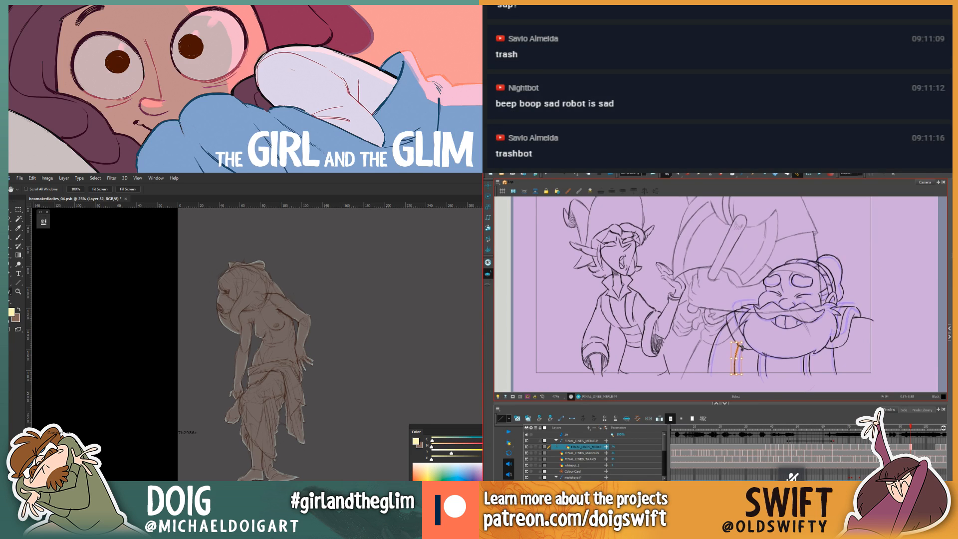
pyautogui.click(757, 368)
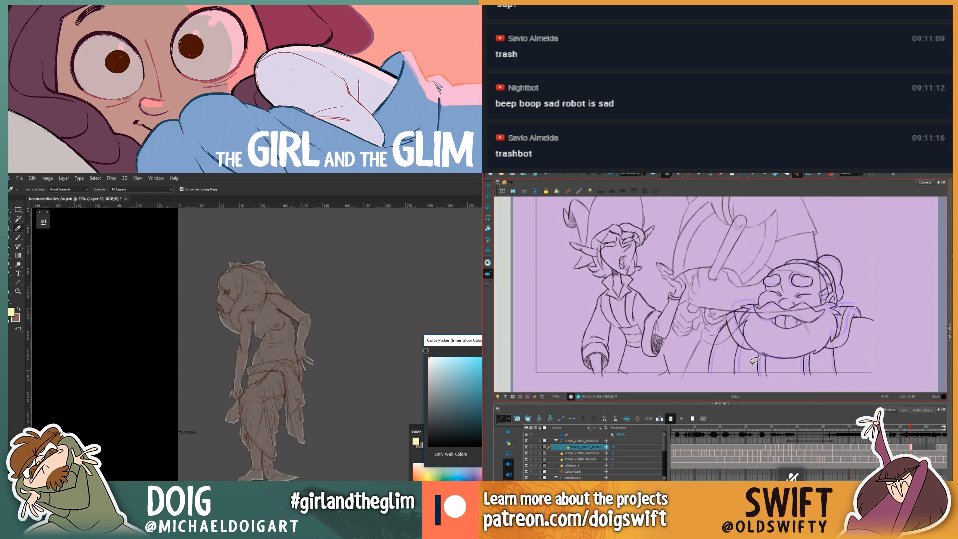
pyautogui.moveTo(754, 361)
pyautogui.mouseDown()
pyautogui.moveTo(730, 380)
pyautogui.moveTo(743, 352)
pyautogui.mouseUp()
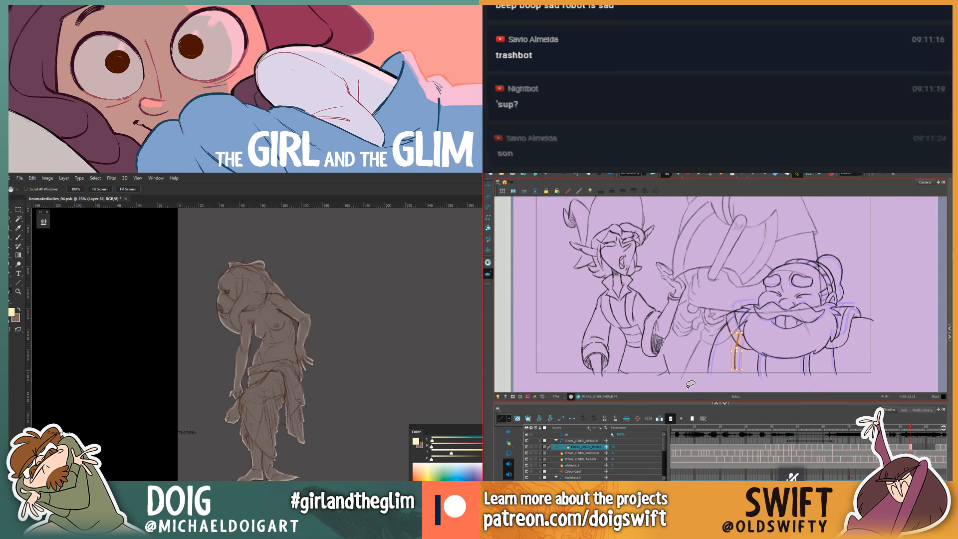
pyautogui.hotkey('shift', 'Down')
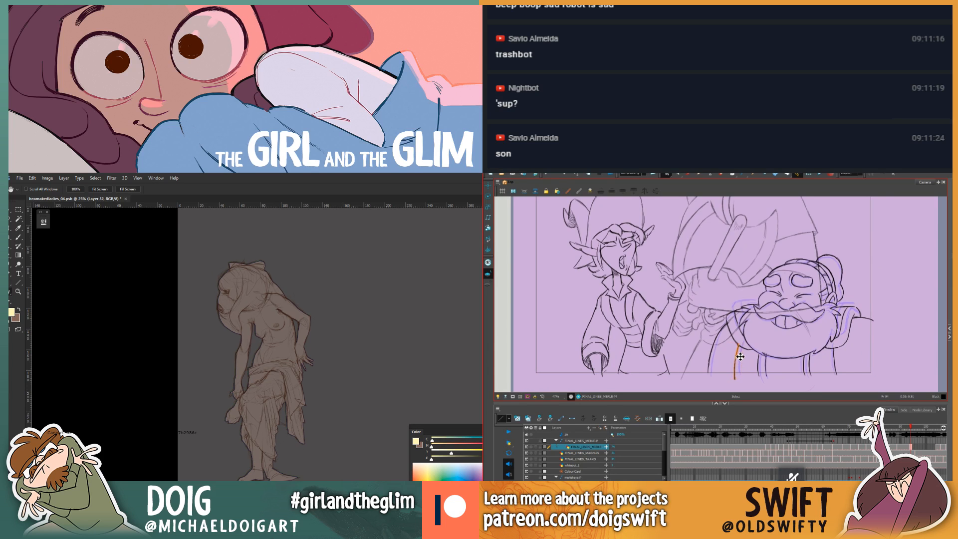
pyautogui.moveTo(747, 384); pyautogui.dragTo(745, 384)
# Step: Compare the dwarf's neighbouring inked drawings in Harmony and move on to the next drawing still without ink
pyautogui.press('f')
pyautogui.press('g')
pyautogui.press('f')
pyautogui.press('g')
pyautogui.press('f')
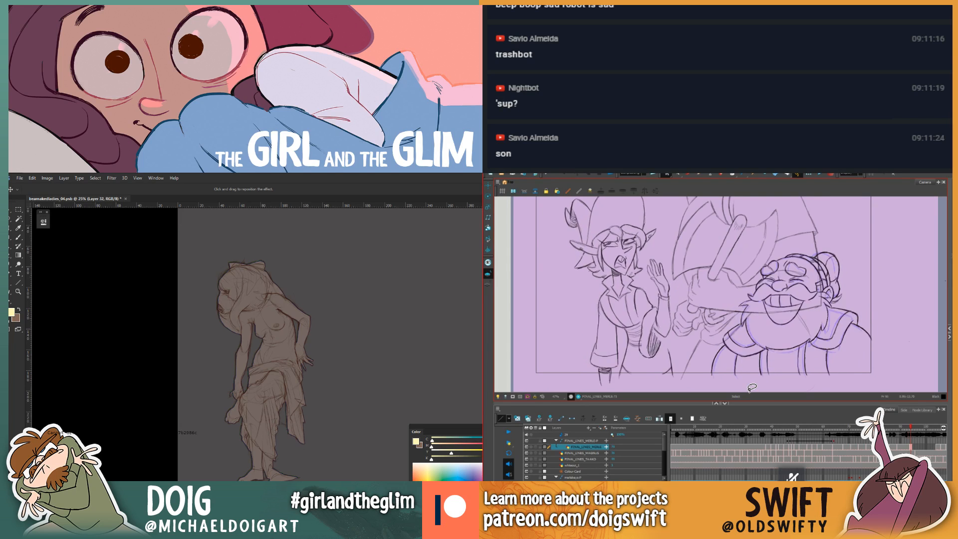
pyautogui.press('g')
pyautogui.click(688, 174)
pyautogui.press('g')
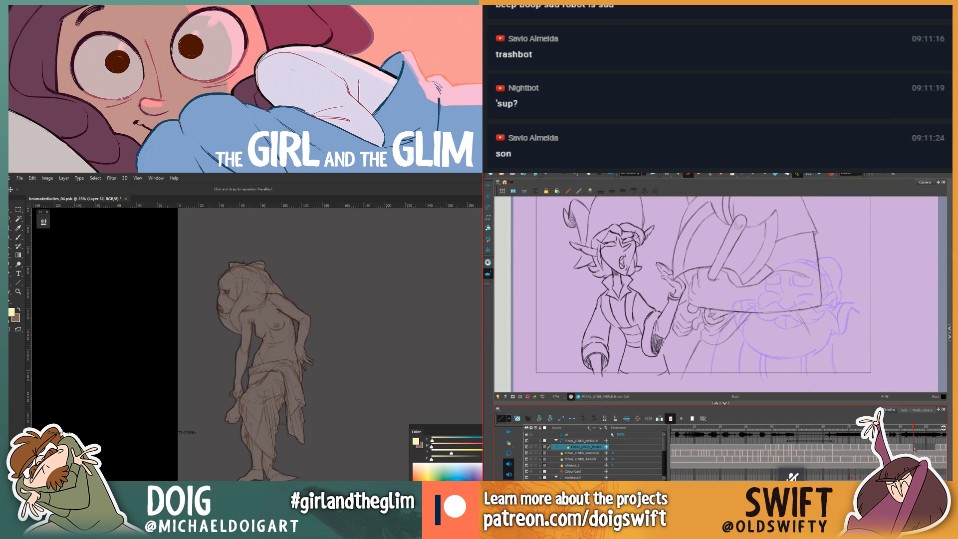
pyautogui.press('g')
pyautogui.press('g')
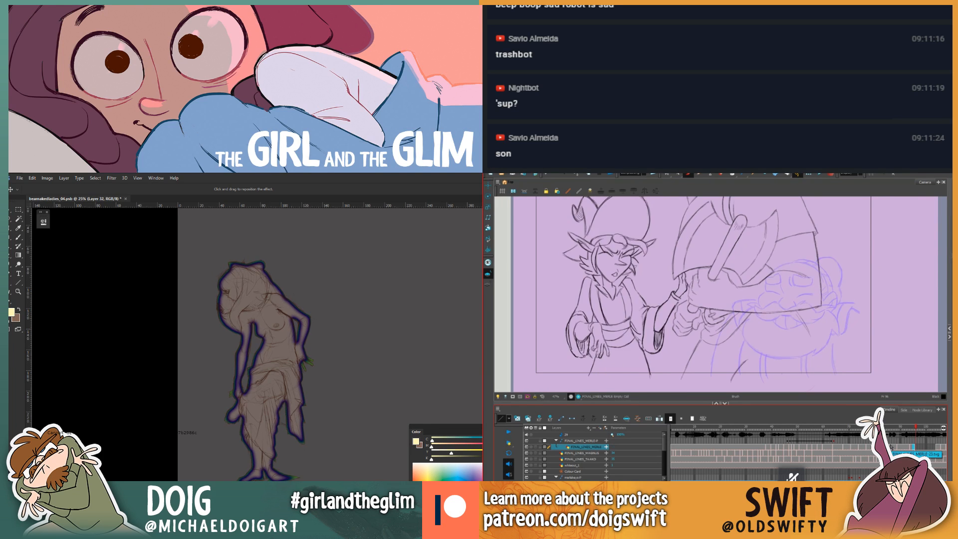
# Step: Step back and forth through the upcoming frames to examine the dwarf's blue roughs against the elf's drawings
pyautogui.press('f')
pyautogui.press('g')
pyautogui.press('f')
pyautogui.press('g')
pyautogui.press('.')
pyautogui.press('.')
pyautogui.press('.')
pyautogui.press(',')
pyautogui.press(',')
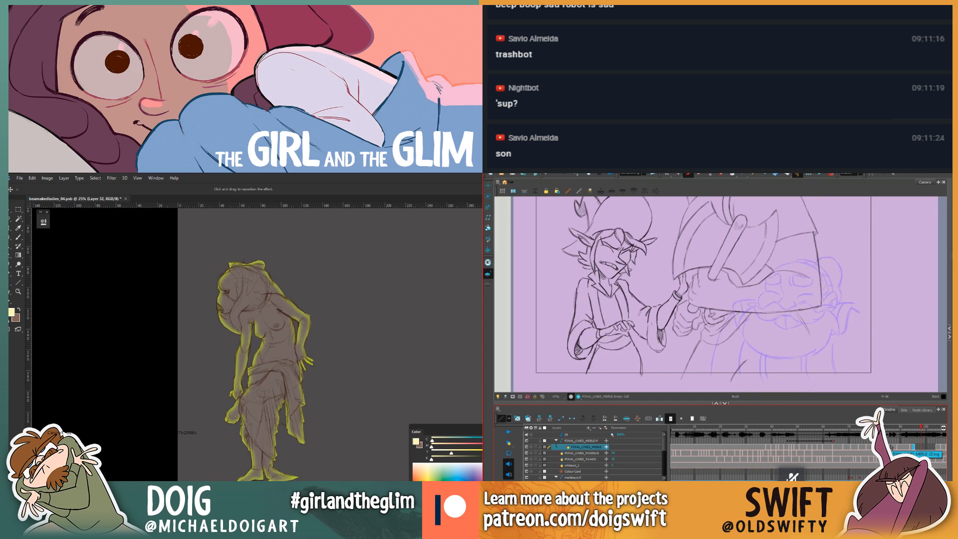
pyautogui.press(',')
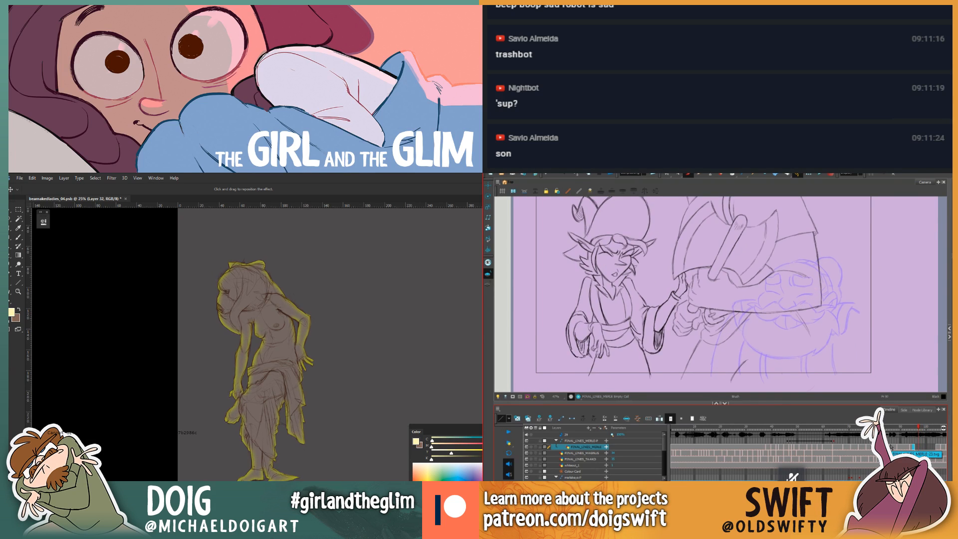
pyautogui.press('.')
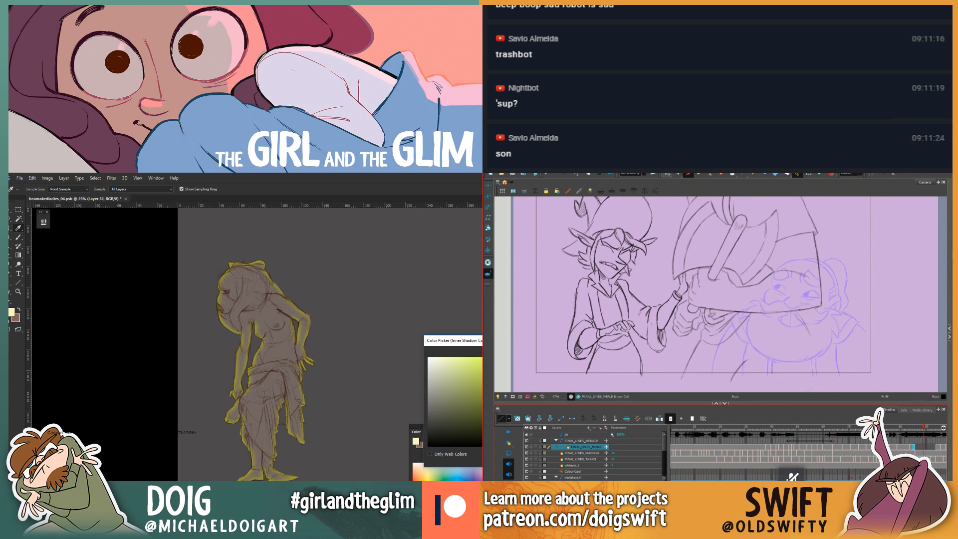
pyautogui.press(',')
pyautogui.press(',')
pyautogui.press(',')
pyautogui.press(',')
pyautogui.press('.')
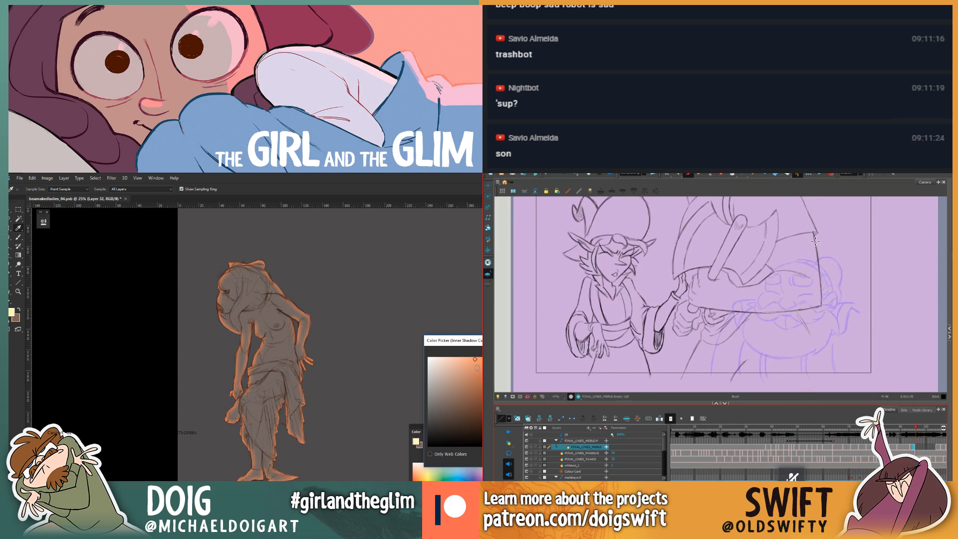
# Step: Set the stooping figure's Inner Shadow colour to orange in Photoshop, flipping between the dwarf's adjacent drawings in Harmony
pyautogui.press(',')
pyautogui.press('.')
pyautogui.press('Return')
pyautogui.press(',')
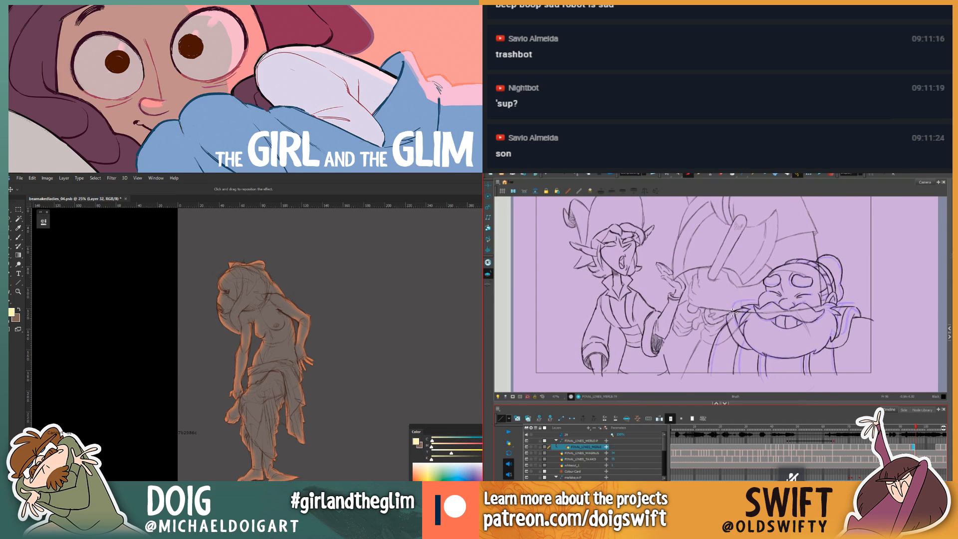
pyautogui.press('.')
pyautogui.press(',')
pyautogui.press('.')
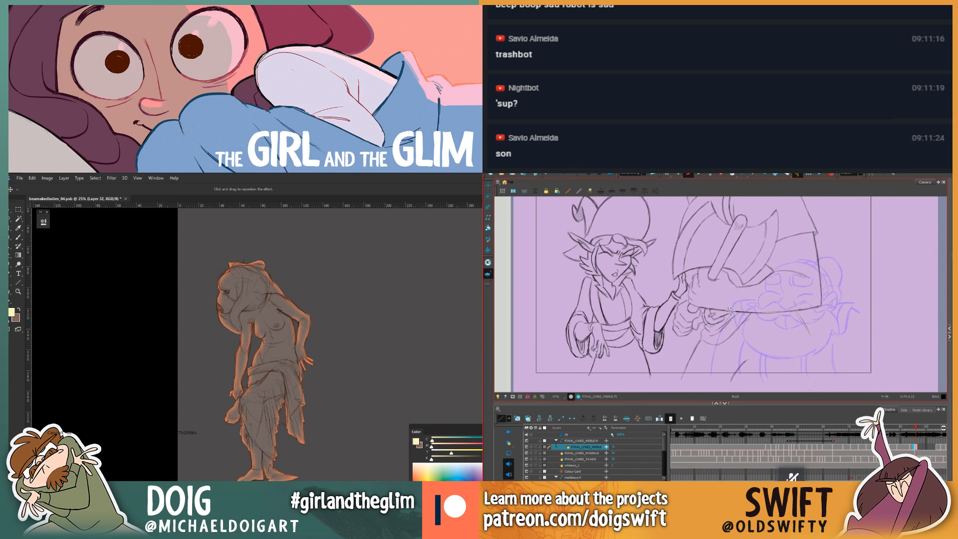
# Step: Ink the first shoulder and beard-side lines on the dwarf's new drawing in Harmony, checking them against the previous drawing
pyautogui.moveTo(728, 308); pyautogui.dragTo(735, 332)
pyautogui.press(',')
pyautogui.press('.')
pyautogui.press(',')
pyautogui.press('.')
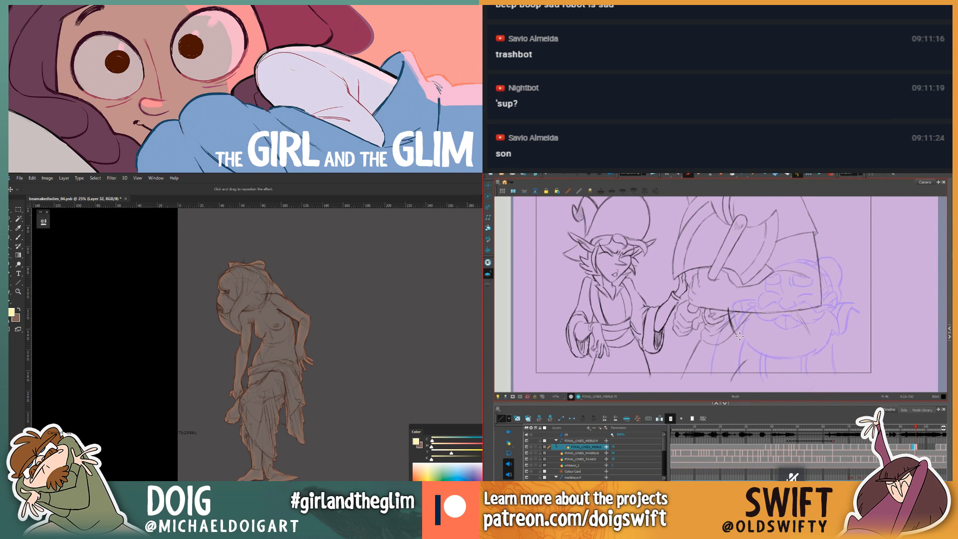
pyautogui.press(',')
pyautogui.press('.')
pyautogui.press(',')
pyautogui.press('.')
pyautogui.press(',')
pyautogui.press('.')
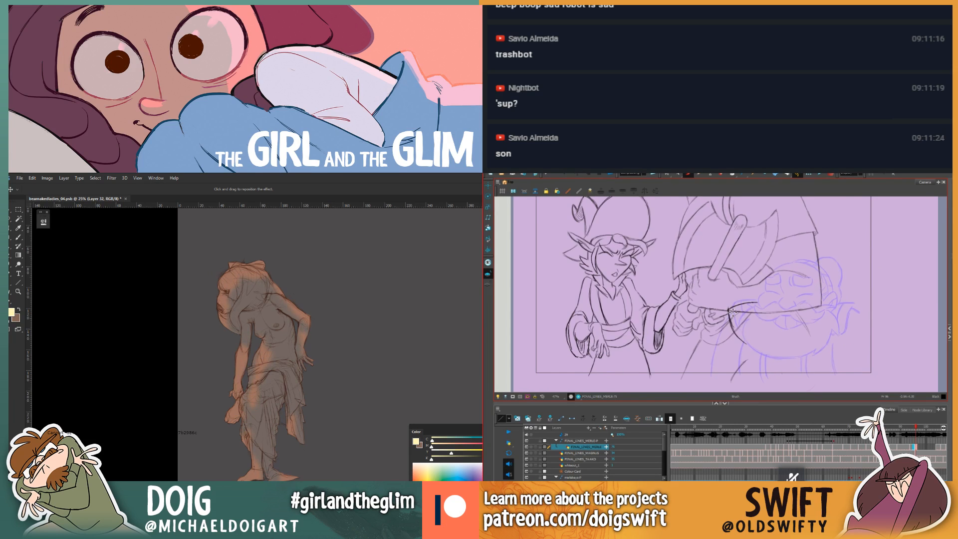
# Step: Select the newly inked shoulder stroke beside the dwarf's moustache and compare its placement with the previous drawing
pyautogui.hotkey('alt', 's')
pyautogui.click(744, 303)
pyautogui.press(',')
pyautogui.press('.')
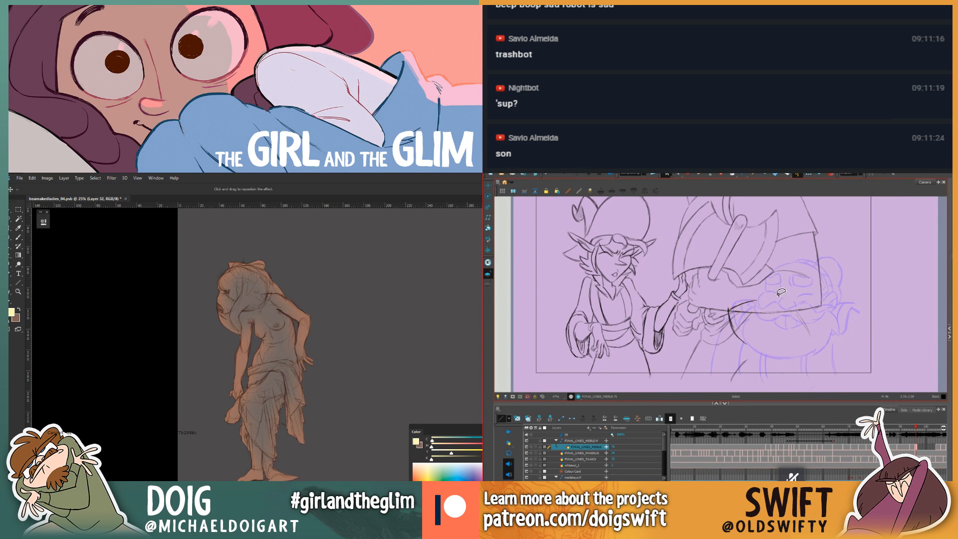
pyautogui.press(',')
pyautogui.press('.')
pyautogui.press(',')
pyautogui.press('.')
# Step: Touch up the start of the dwarf's shoulder line with the brush and eraser, flipping against the previous drawing
pyautogui.hotkey('alt', 'b')
pyautogui.press(',')
pyautogui.press('.')
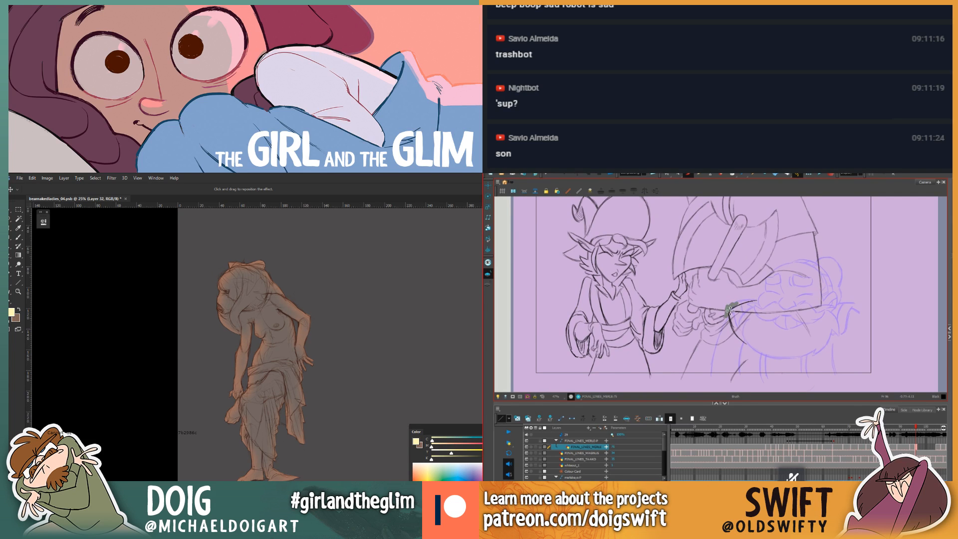
pyautogui.hotkey('alt', 'e')
pyautogui.press(',')
pyautogui.press('.')
pyautogui.hotkey('alt', 'b')
pyautogui.press(',')
pyautogui.press('.')
pyautogui.press(',')
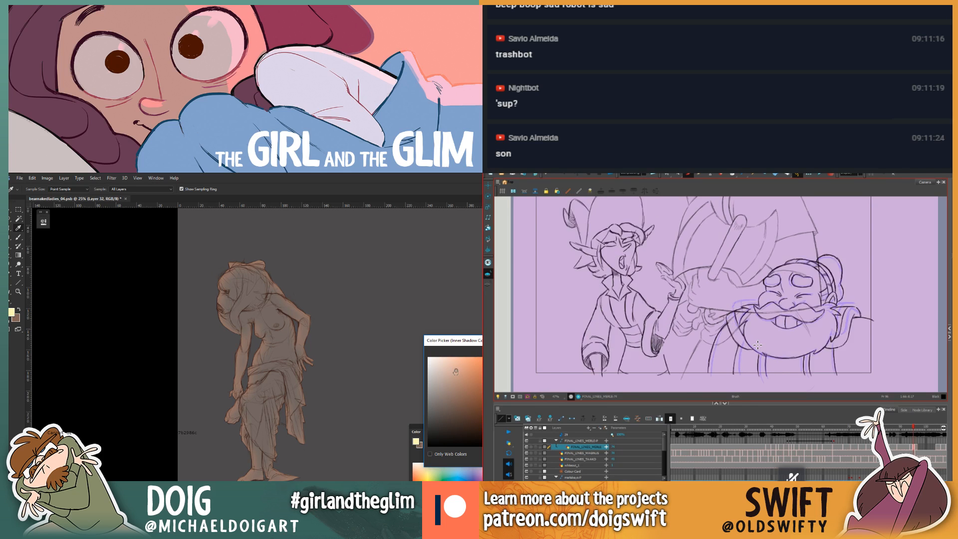
pyautogui.press('.')
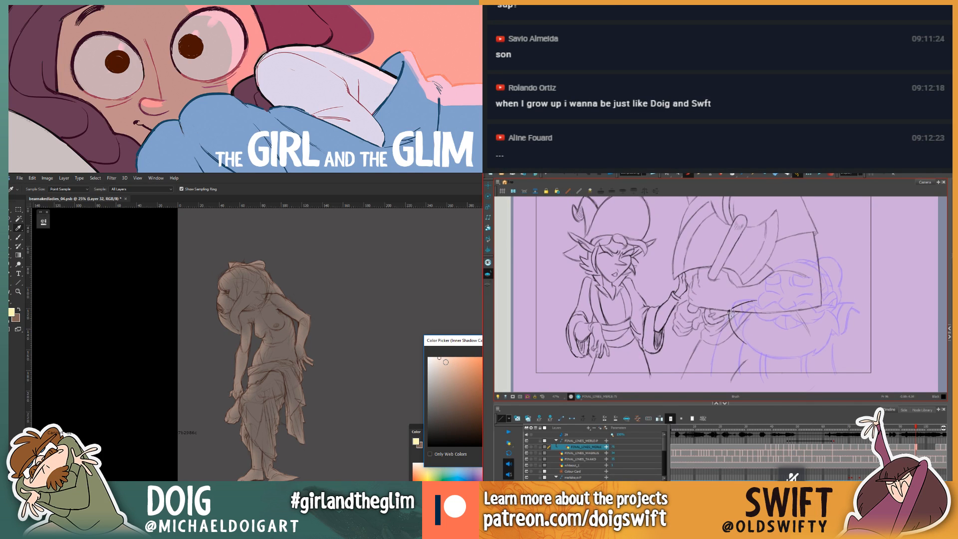
# Step: Rework the curved line beside the dwarf's beard in Harmony, and set the figure's Inner Shadow colour to a dark brown in Photoshop
pyautogui.moveTo(730, 319); pyautogui.dragTo(747, 345)
pyautogui.moveTo(455, 361)
pyautogui.mouseDown()
pyautogui.moveTo(446, 380)
pyautogui.moveTo(456, 384)
pyautogui.mouseUp()
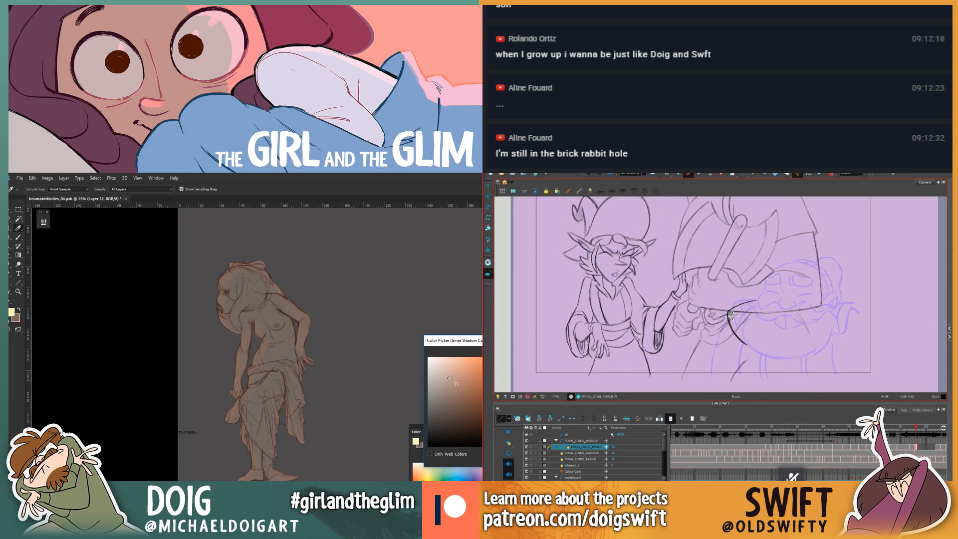
pyautogui.moveTo(733, 322); pyautogui.dragTo(746, 343)
pyautogui.moveTo(457, 378); pyautogui.dragTo(455, 377)
pyautogui.moveTo(747, 344); pyautogui.dragTo(744, 341)
pyautogui.moveTo(455, 377); pyautogui.dragTo(453, 376)
pyautogui.moveTo(743, 341); pyautogui.dragTo(743, 339)
pyautogui.moveTo(453, 376); pyautogui.dragTo(440, 432)
pyautogui.moveTo(742, 340); pyautogui.dragTo(743, 341)
pyautogui.press('f')
pyautogui.moveTo(440, 431); pyautogui.dragTo(465, 428)
pyautogui.press('g')
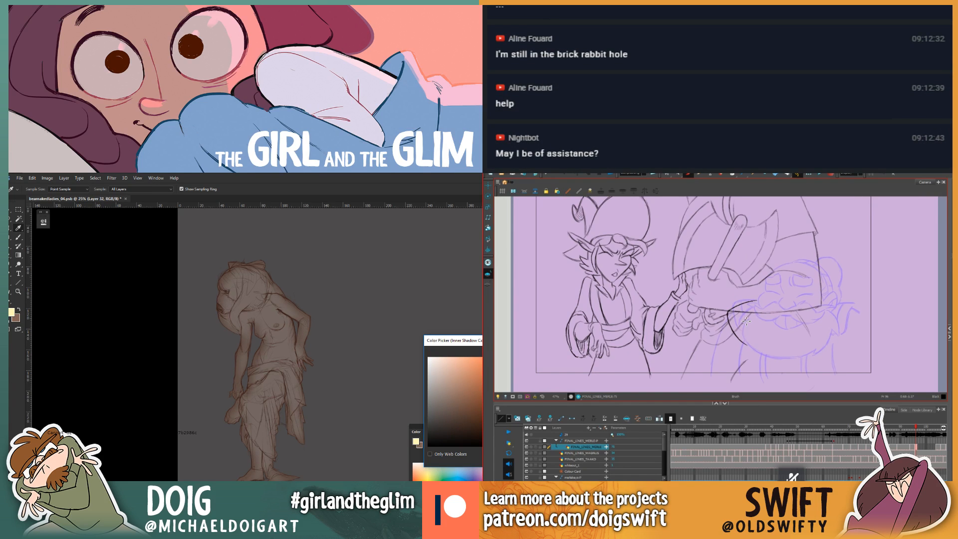
pyautogui.press('Return')
# Step: Flip repeatedly between the dwarf's two drawings in Harmony to compare the new beard-side curve with the previous one
pyautogui.press('f')
pyautogui.press('g')
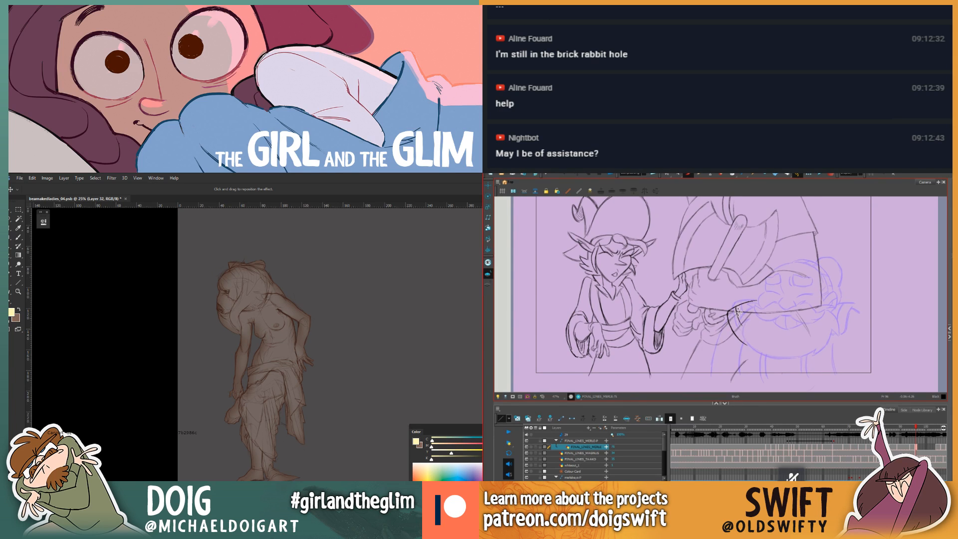
pyautogui.press('f')
pyautogui.press('g')
pyautogui.press('f')
pyautogui.press('g')
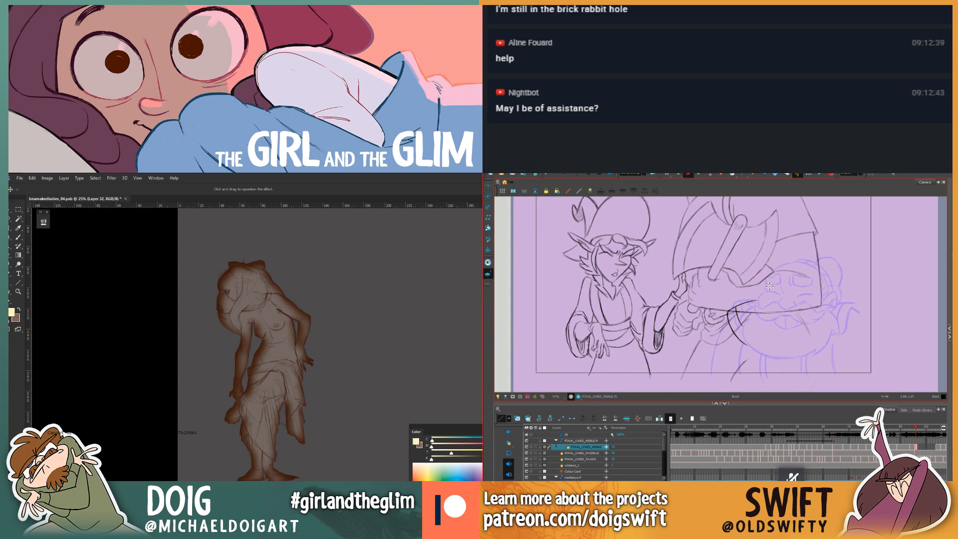
pyautogui.press('f')
pyautogui.press('g')
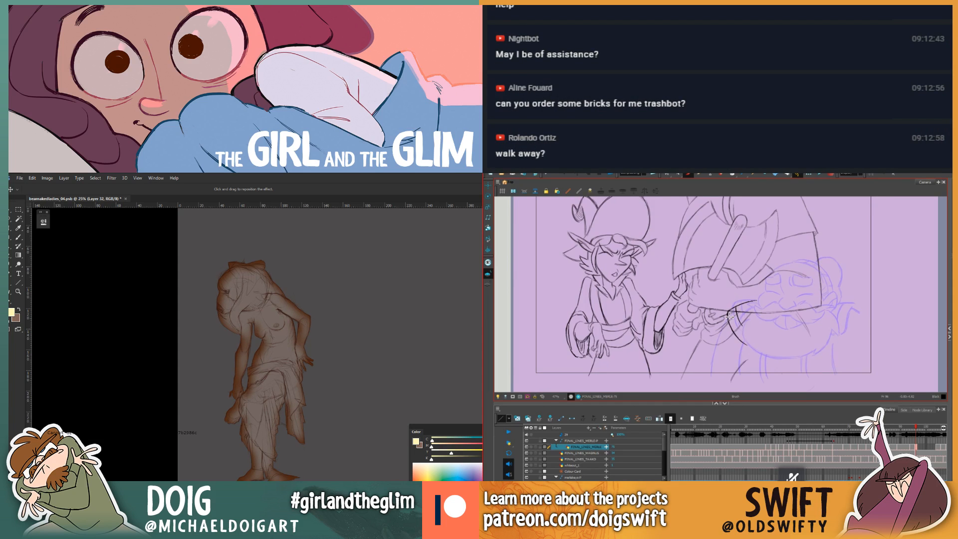
# Step: Ink the dwarf's outer sleeve line from the shoulder to the frame's lower edge and trim it with the eraser
pyautogui.moveTo(730, 317); pyautogui.dragTo(710, 380)
pyautogui.press(',')
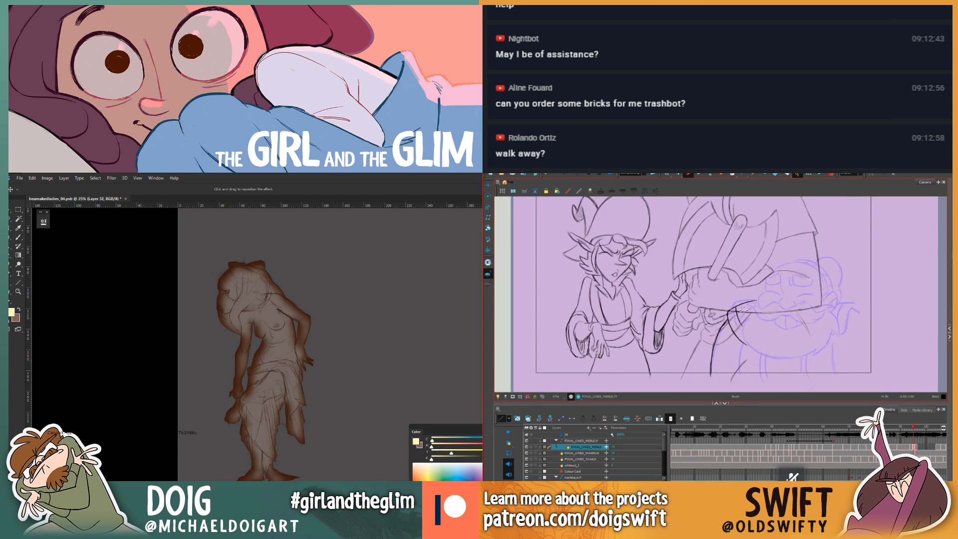
pyautogui.press('.')
pyautogui.press(',')
pyautogui.press('.')
pyautogui.moveTo(714, 341)
pyautogui.mouseDown()
pyautogui.moveTo(711, 364)
pyautogui.moveTo(726, 327)
pyautogui.mouseUp()
pyautogui.press(',')
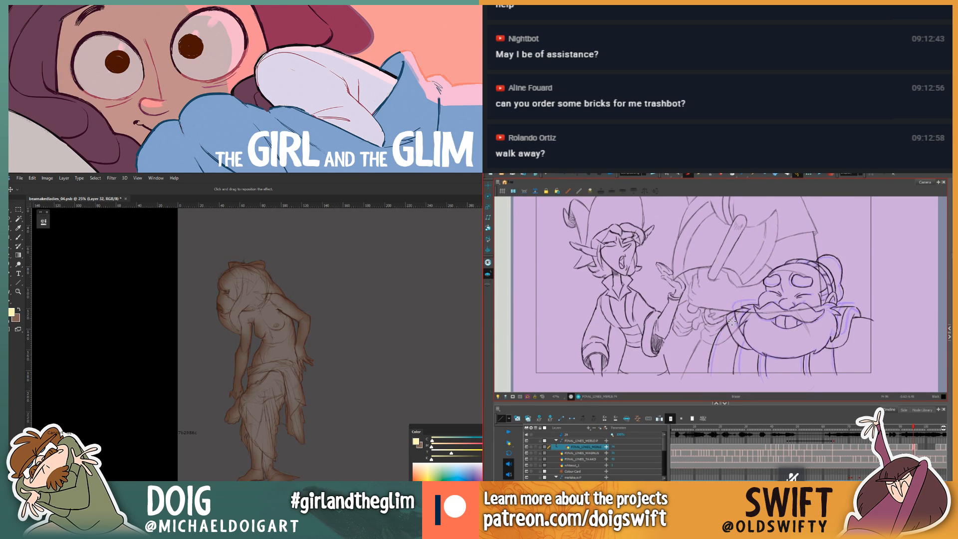
pyautogui.press('.')
pyautogui.press(',')
pyautogui.press('.')
# Step: Thicken the dwarf's outer sleeve line with the brush in Harmony, and add a new layer in Photoshop
pyautogui.hotkey('alt', 'b')
pyautogui.press(',')
pyautogui.press('.')
pyautogui.press(',')
pyautogui.press('.')
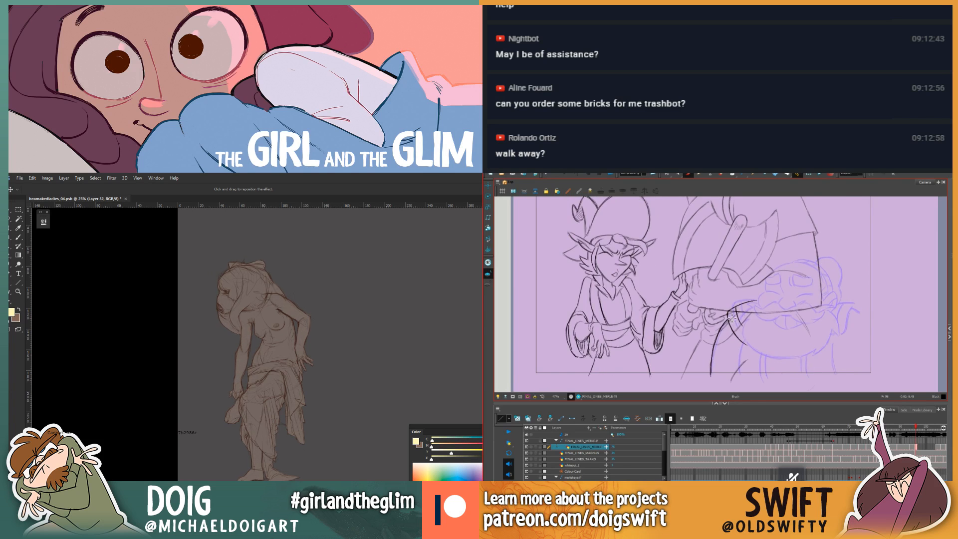
pyautogui.moveTo(721, 333); pyautogui.dragTo(709, 375)
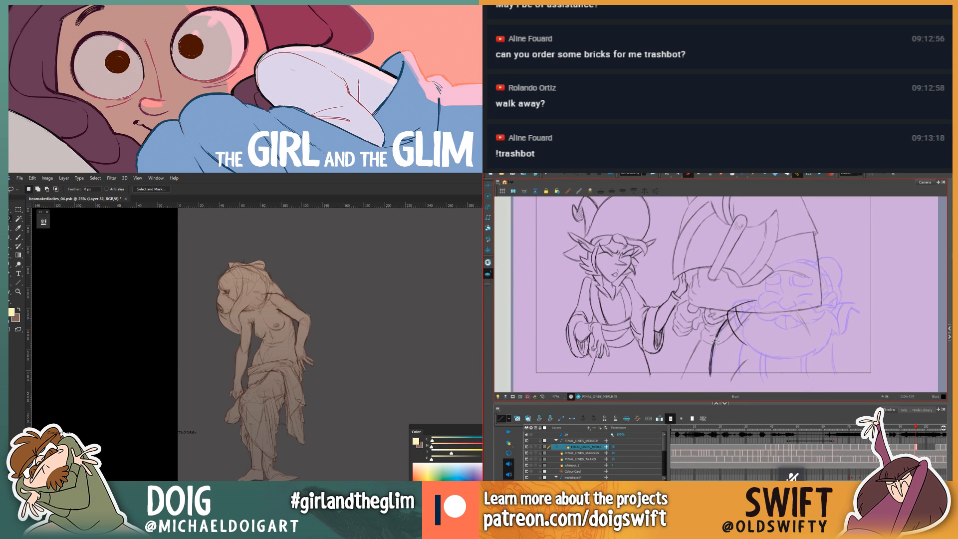
pyautogui.hotkey('ctrl', 'shift', 'n')
# Step: Thin the dwarf's thickened sleeve line with the eraser and check it against the previous drawing
pyautogui.hotkey('alt', 'e')
pyautogui.moveTo(715, 362)
pyautogui.mouseDown()
pyautogui.moveTo(712, 375)
pyautogui.moveTo(727, 322)
pyautogui.mouseUp()
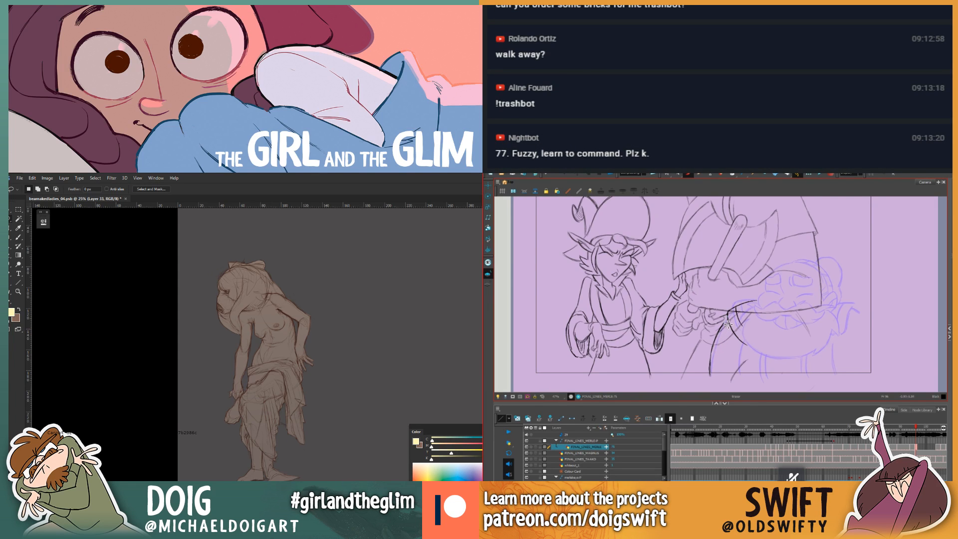
pyautogui.hotkey('alt', 'b')
pyautogui.press(',')
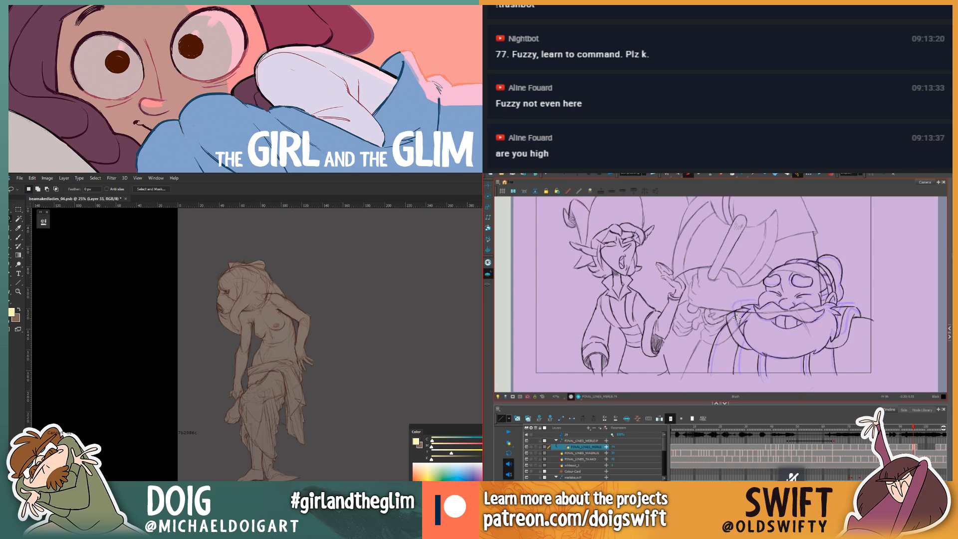
pyautogui.press('.')
pyautogui.press(',')
pyautogui.press('.')
# Step: Clean up the upper end of the dwarf's sleeve line at the shoulder, comparing it with the previous drawing
pyautogui.moveTo(714, 331); pyautogui.dragTo(719, 329)
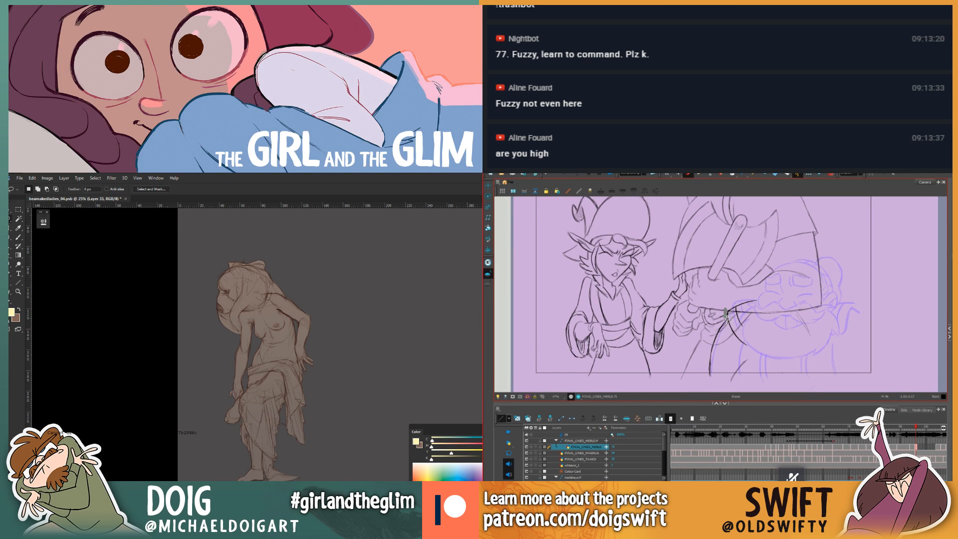
pyautogui.press(',')
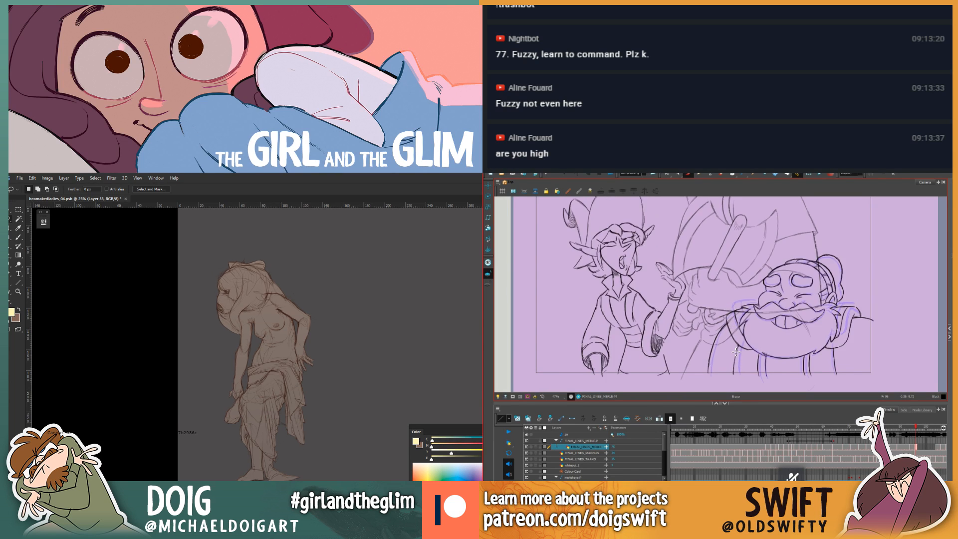
pyautogui.press('.')
pyautogui.hotkey('alt', 'b')
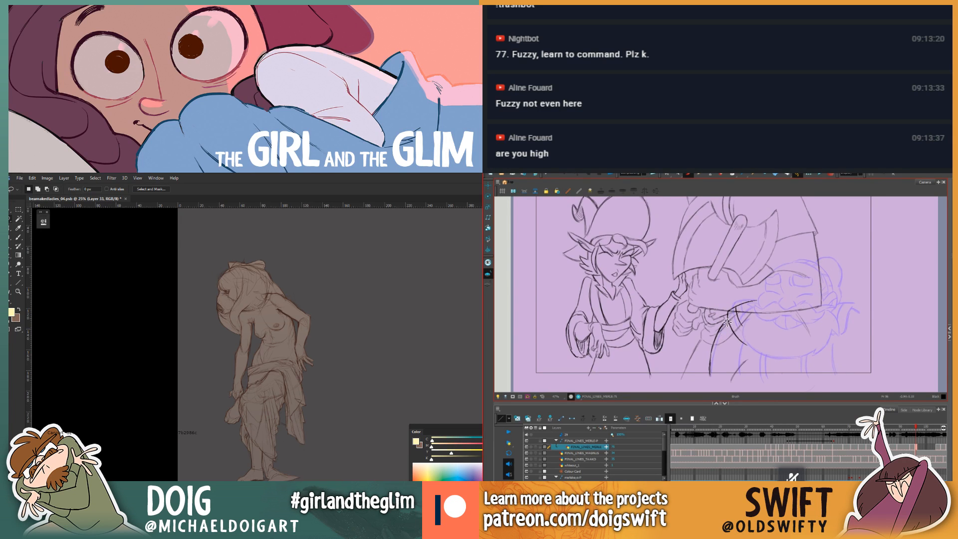
pyautogui.press(',')
pyautogui.press('.')
pyautogui.press(',')
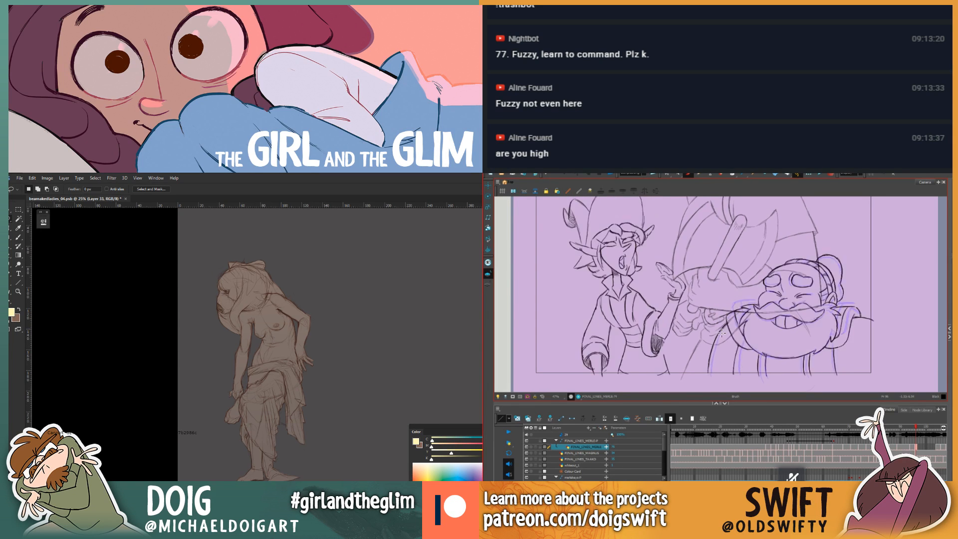
# Step: Ink the dwarf's inner sleeve line from under the beard to the frame's lower edge, comparing it with the previous drawing
pyautogui.press('.')
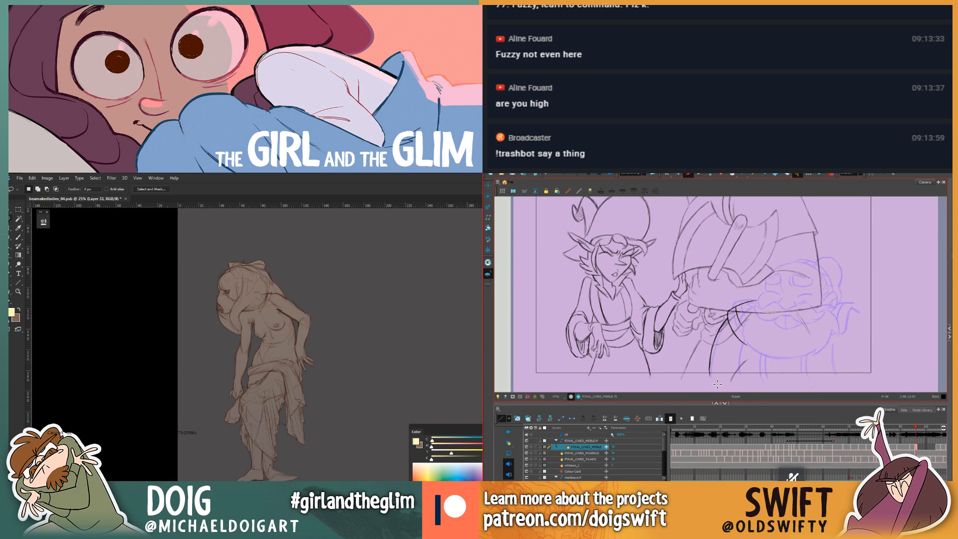
pyautogui.press(',')
pyautogui.press('.')
pyautogui.press(',')
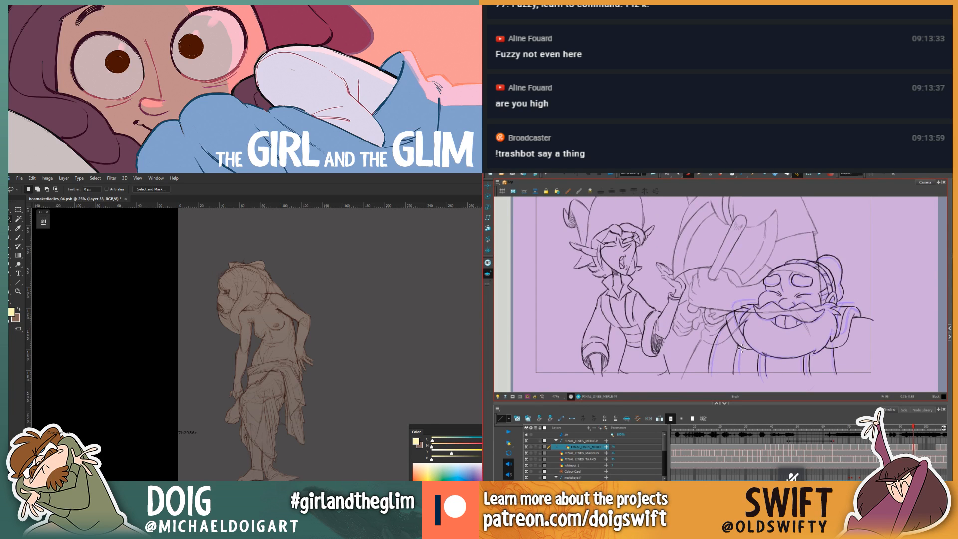
pyautogui.press('.')
pyautogui.moveTo(740, 346); pyautogui.dragTo(736, 370)
pyautogui.press(',')
pyautogui.press('.')
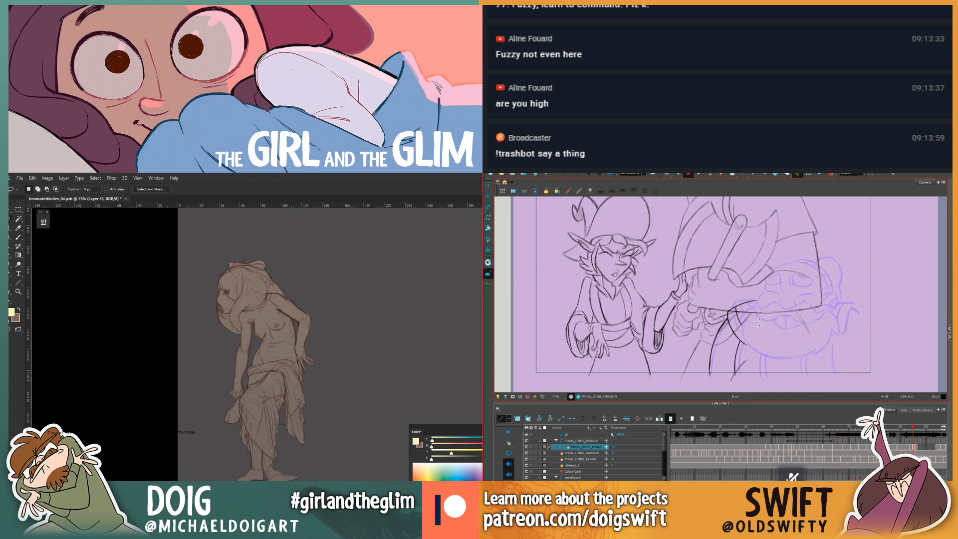
pyautogui.press(',')
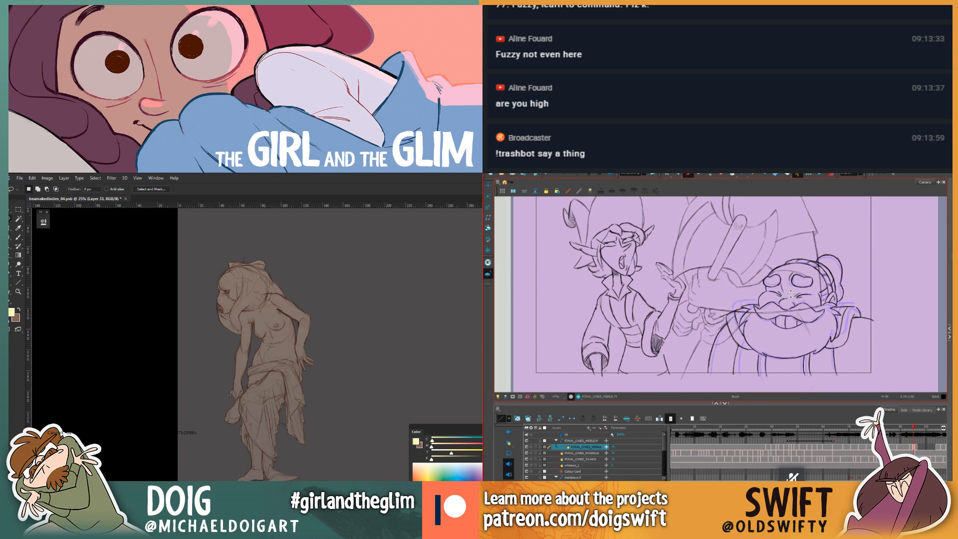
# Step: Ink the vertical clothing line beneath the left half of the dwarf's beard, following the blue rough
pyautogui.press('.')
pyautogui.moveTo(759, 355)
pyautogui.mouseDown()
pyautogui.moveTo(758, 377)
pyautogui.moveTo(766, 364)
pyautogui.mouseUp()
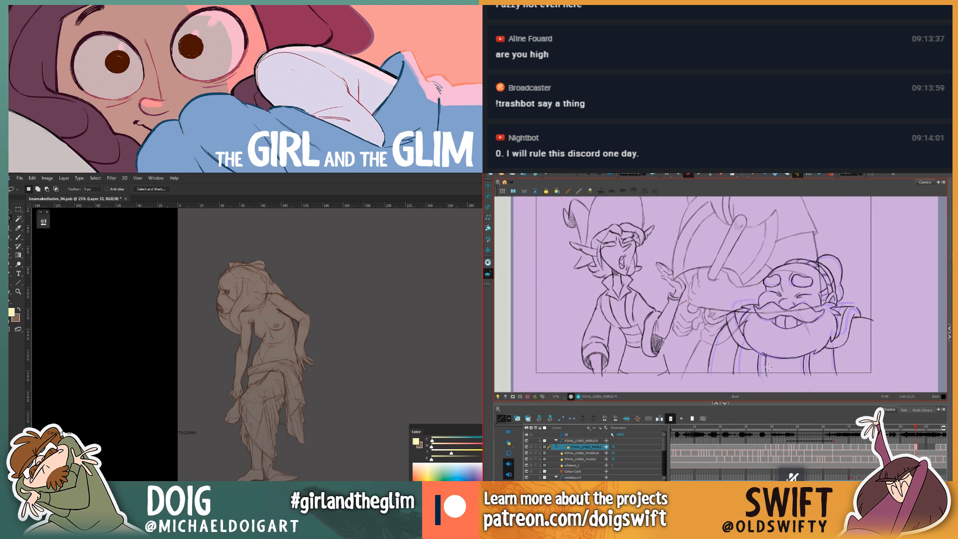
pyautogui.press(',')
pyautogui.press('.')
# Step: Select and delete the excess of the left clothing line near the frame's lower edge, checking against the previous drawing
pyautogui.hotkey('alt', 's')
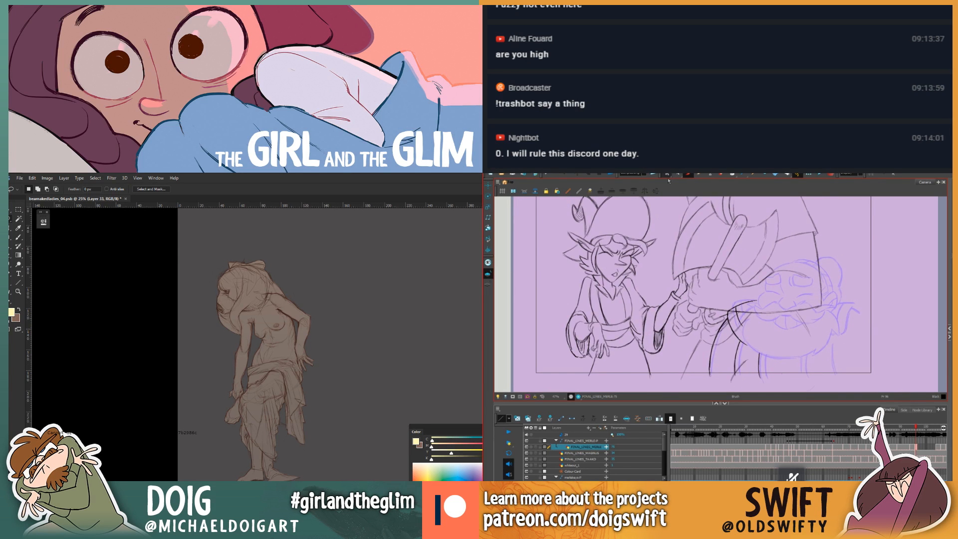
pyautogui.click(769, 376)
pyautogui.press('Delete')
pyautogui.press(',')
pyautogui.press('.')
pyautogui.click(758, 356)
pyautogui.click(769, 377)
pyautogui.press(',')
pyautogui.press('.')
pyautogui.press(',')
pyautogui.press('.')
# Step: Ink the pair of vertical clothing lines beneath the right half of the beard with the brush, matching the previous drawing
pyautogui.click(688, 175)
pyautogui.press(',')
pyautogui.press('.')
pyautogui.press(',')
pyautogui.press('.')
pyautogui.press(',')
pyautogui.press('.')
pyautogui.press(',')
pyautogui.press('.')
pyautogui.press(',')
pyautogui.press(',')
pyautogui.press('.')
pyautogui.press(',')
pyautogui.press('.')
pyautogui.press(',')
pyautogui.press('.')
pyautogui.press(',')
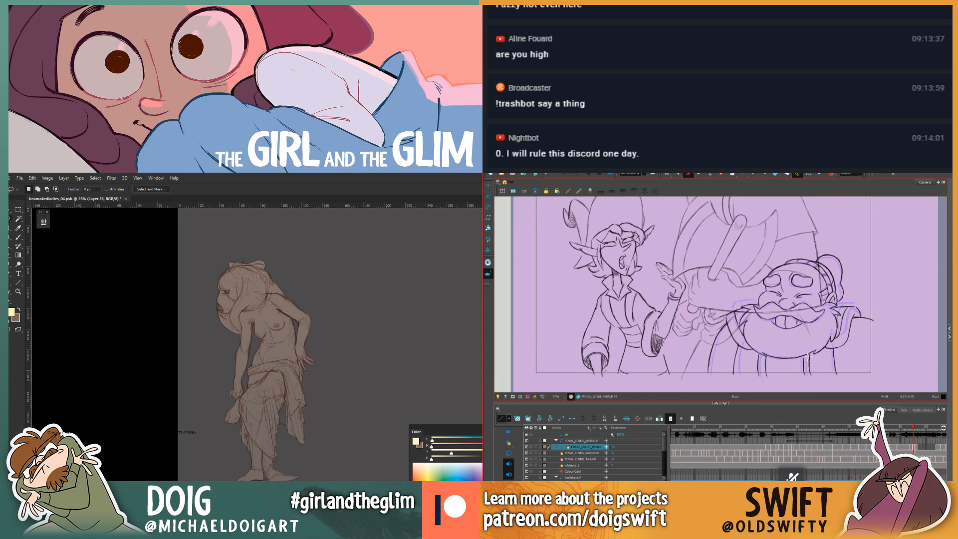
pyautogui.press('.')
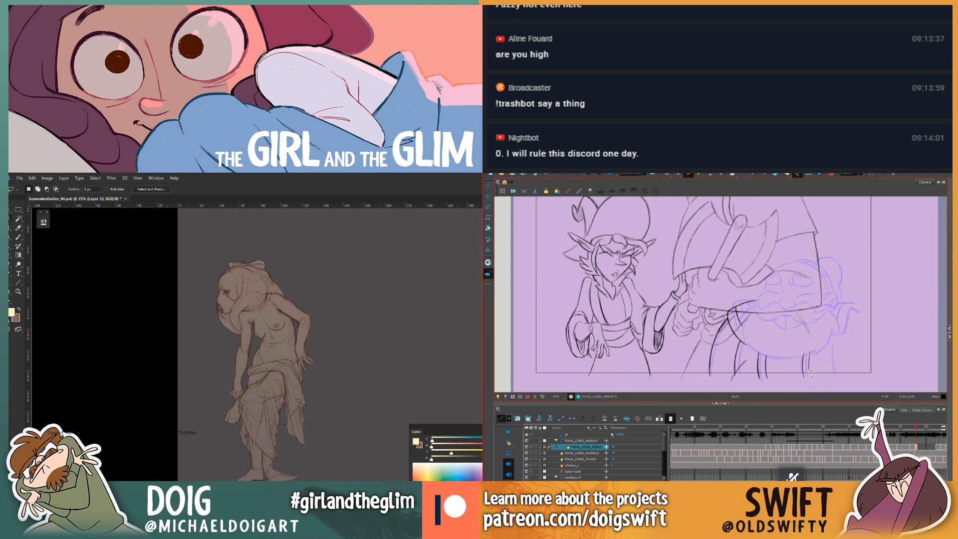
# Step: Lasso the right pair of clothing lines around their lower ends to tidy them, checking against the previous drawing
pyautogui.press(',')
pyautogui.press('.')
pyautogui.click(666, 175)
pyautogui.moveTo(802, 380); pyautogui.dragTo(820, 381)
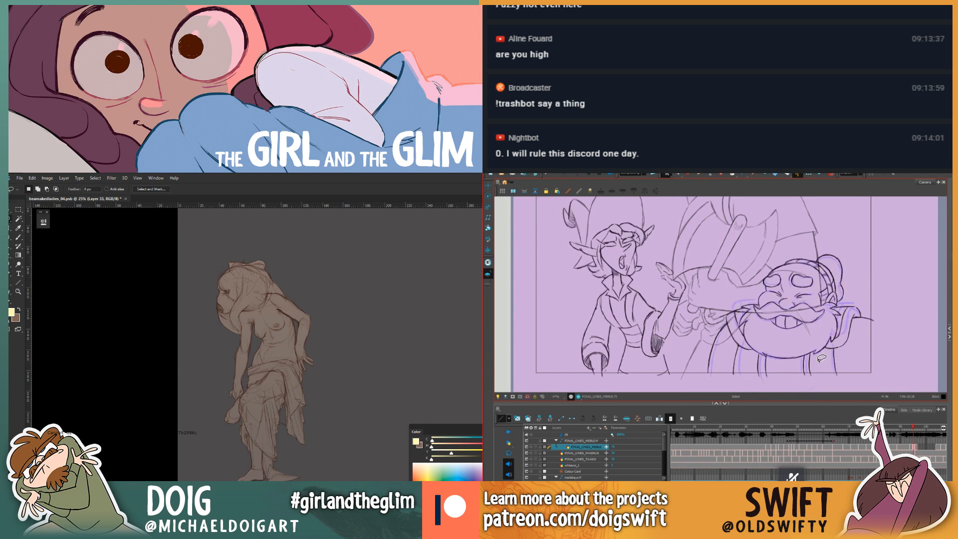
pyautogui.press('.')
pyautogui.moveTo(817, 344)
pyautogui.mouseDown()
pyautogui.moveTo(803, 392)
pyautogui.moveTo(810, 370)
pyautogui.mouseUp()
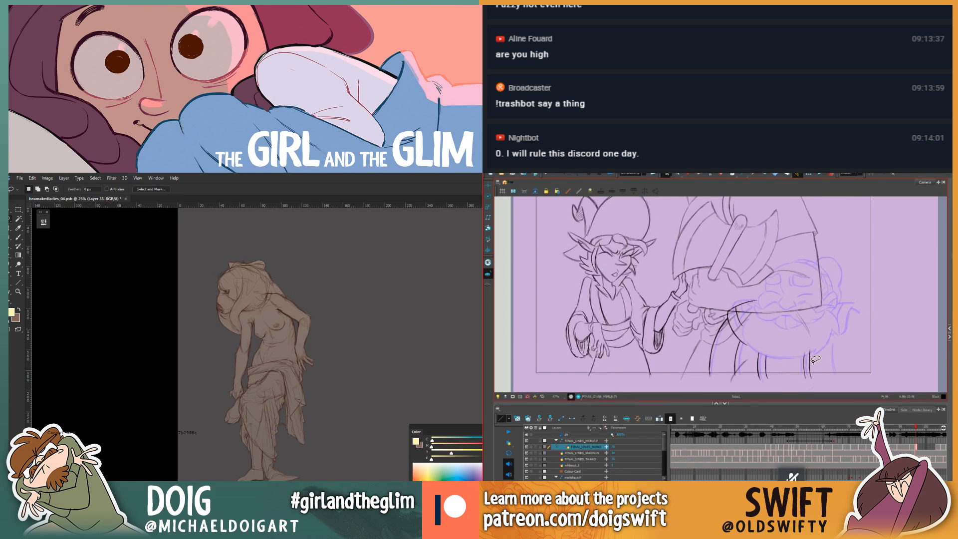
# Step: Draw the lower curve of the bearded man's mouth over the rough, comparing it with the adjacent frame
pyautogui.press('.')
pyautogui.hotkey('alt', 'b')
pyautogui.press('.')
pyautogui.press('.')
pyautogui.press('.')
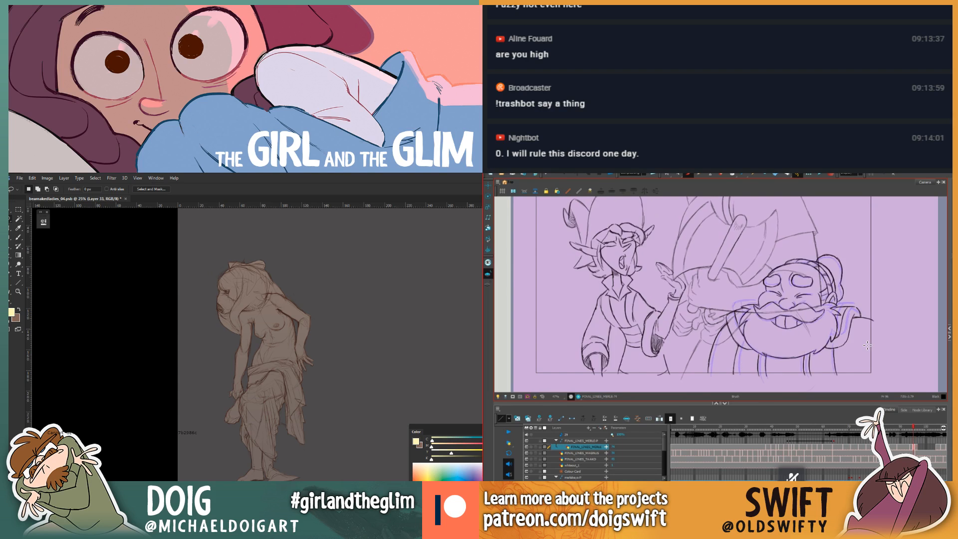
pyautogui.press('.')
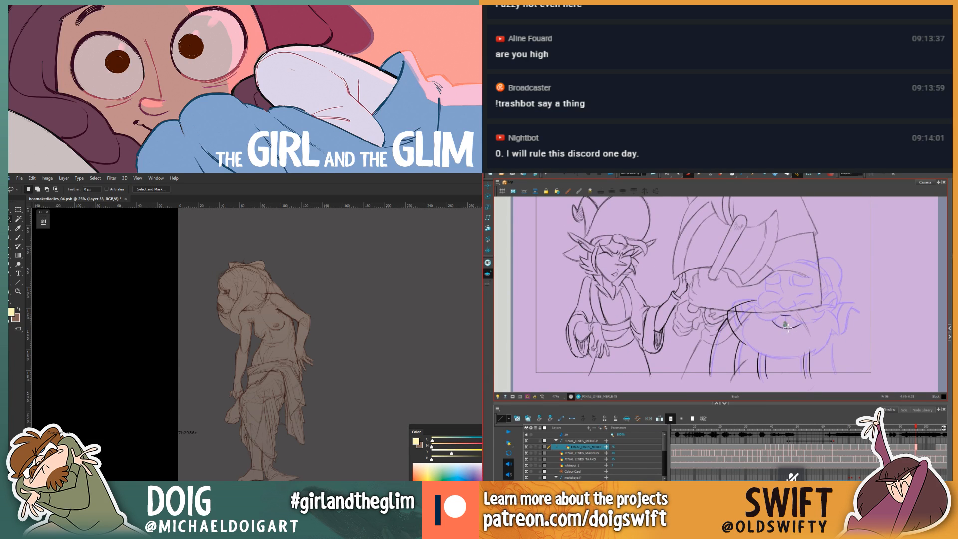
# Step: Refine the outline of the bearded man's mouth, checking it against the adjacent frame
pyautogui.hotkey('alt', 'e')
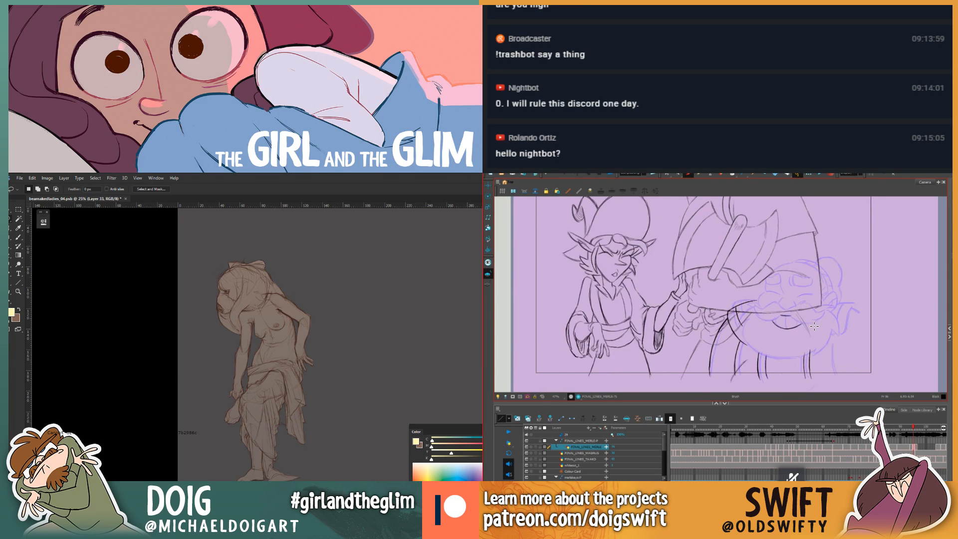
pyautogui.press('.')
pyautogui.hotkey('alt', 's')
pyautogui.press('.')
pyautogui.click(688, 175)
pyautogui.press('.')
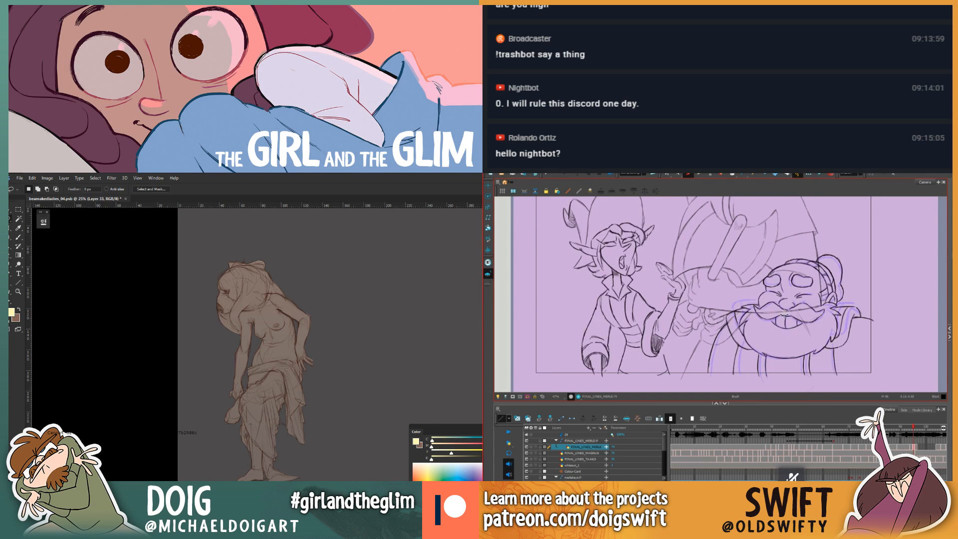
# Step: Draw a vertical tooth line inside the bearded man's mouth, matching the adjacent frame
pyautogui.press('.')
pyautogui.press('.')
pyautogui.press('.')
pyautogui.press('.')
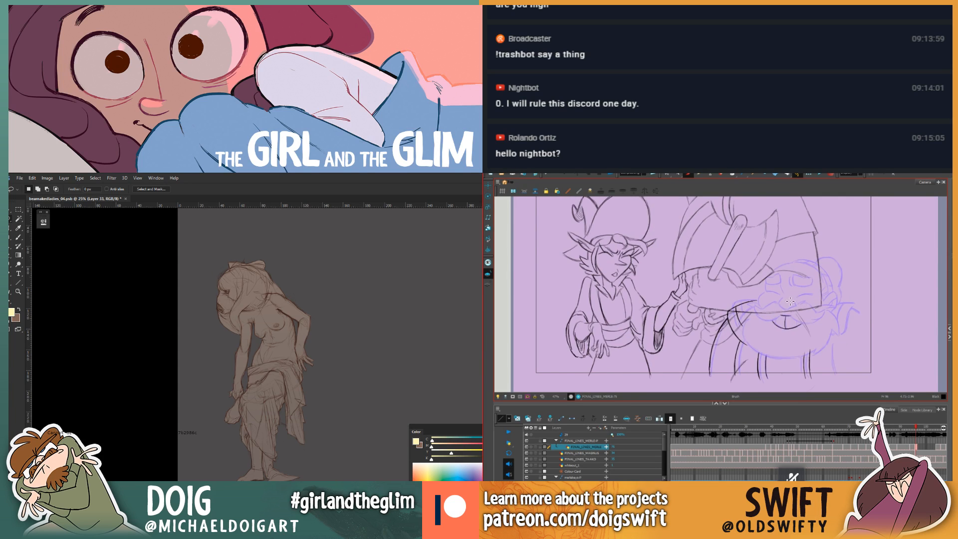
pyautogui.press('.')
pyautogui.press('.')
pyautogui.press('.')
pyautogui.moveTo(785, 317); pyautogui.dragTo(785, 328)
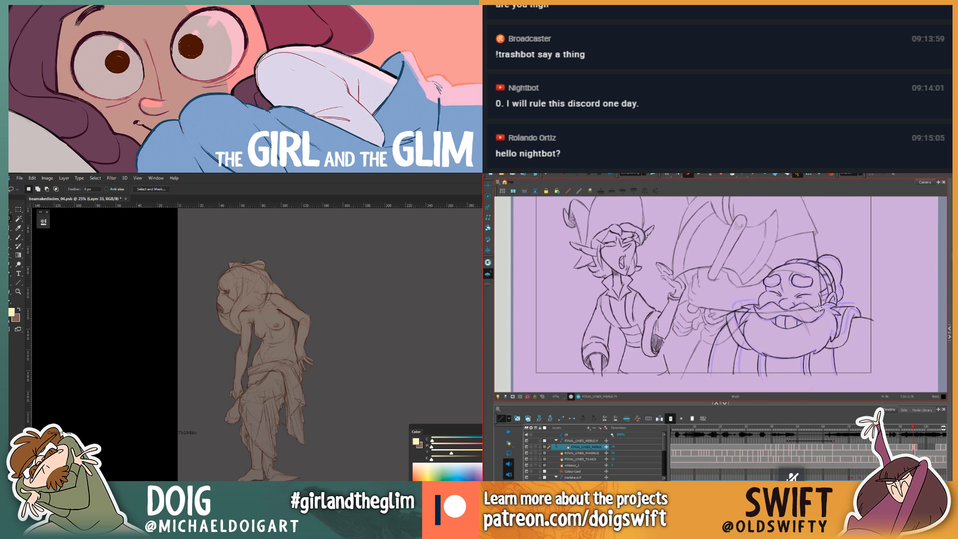
# Step: Add a second tooth line to the bearded man's mouth and adjust the teeth with the Select tool
pyautogui.press('.')
pyautogui.press('.')
pyautogui.press('.')
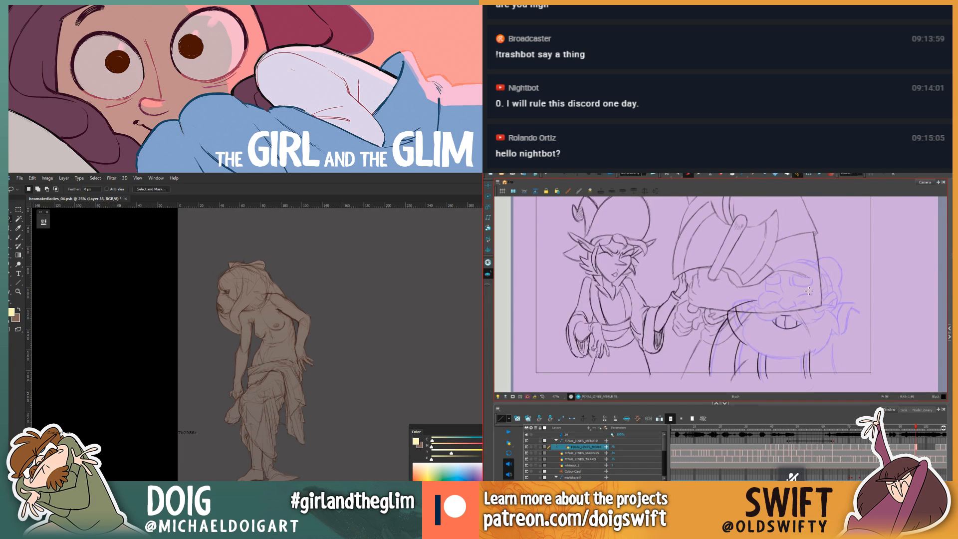
pyautogui.press('.')
pyautogui.press('.')
pyautogui.click(667, 175)
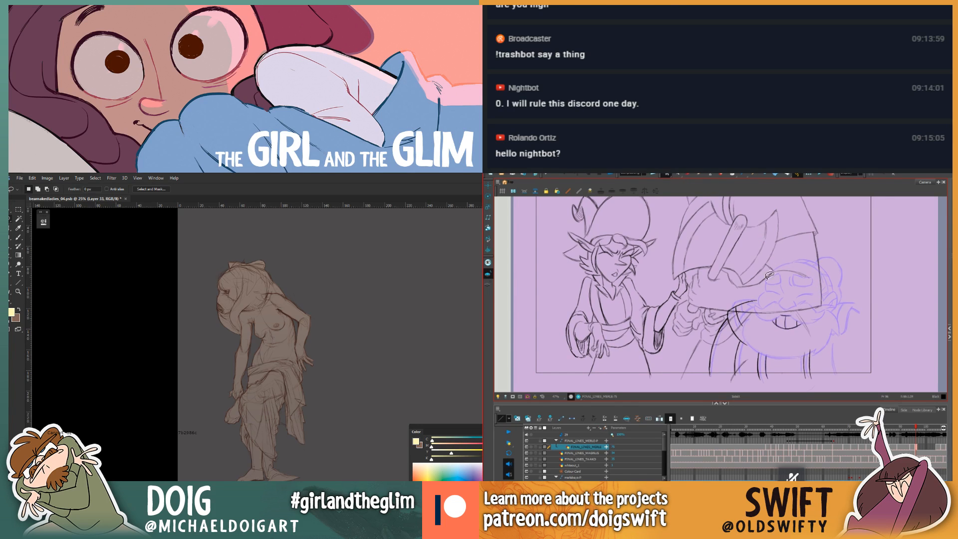
pyautogui.click(784, 332)
pyautogui.press('.')
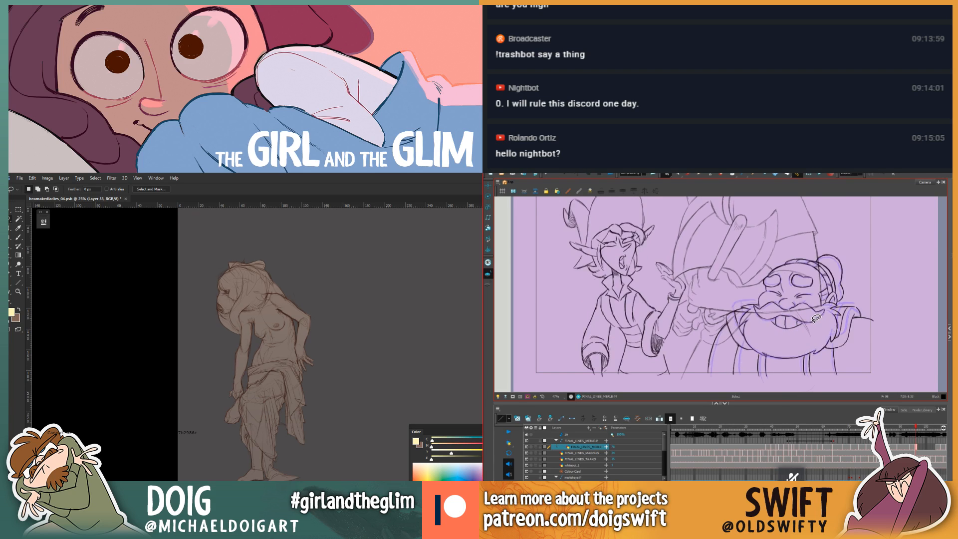
pyautogui.press('.')
# Step: Touch up the teeth with the Brush and erase the excess line at the side of the bearded man's mouth
pyautogui.click(688, 175)
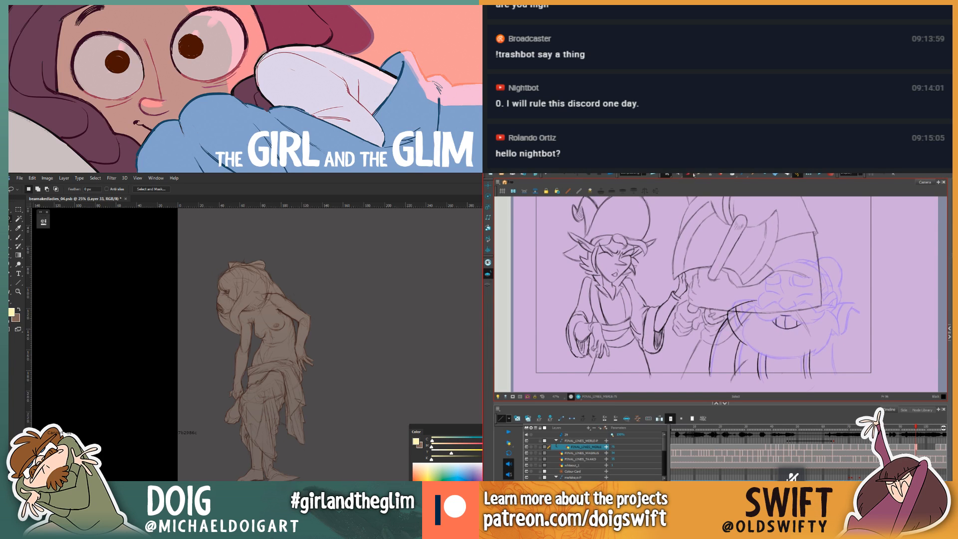
pyautogui.press('.')
pyautogui.press('.')
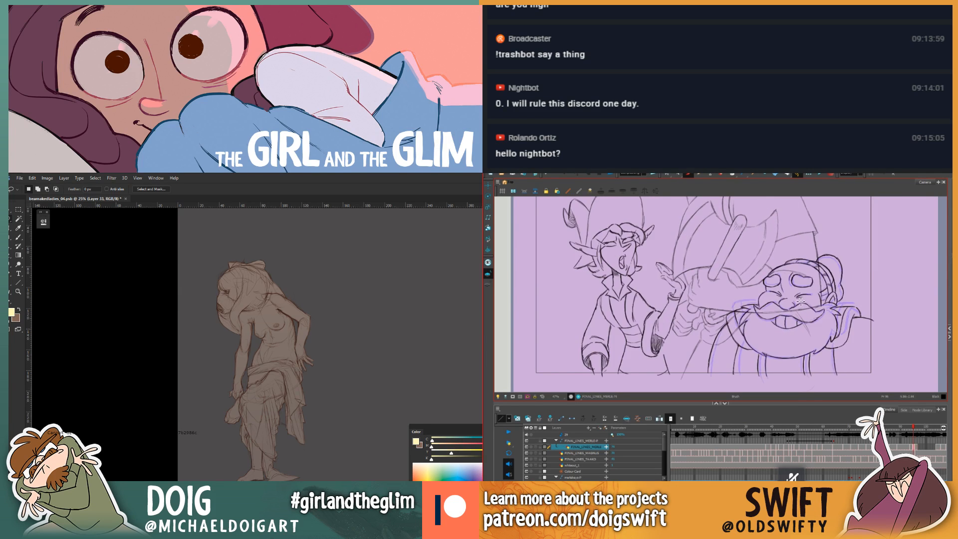
pyautogui.press('.')
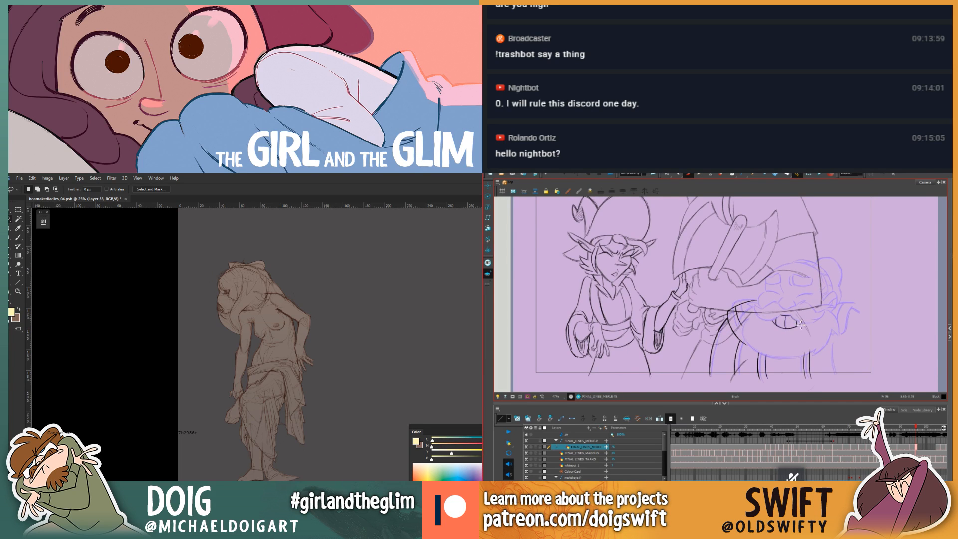
pyautogui.press('.')
pyautogui.press('.')
pyautogui.press('.')
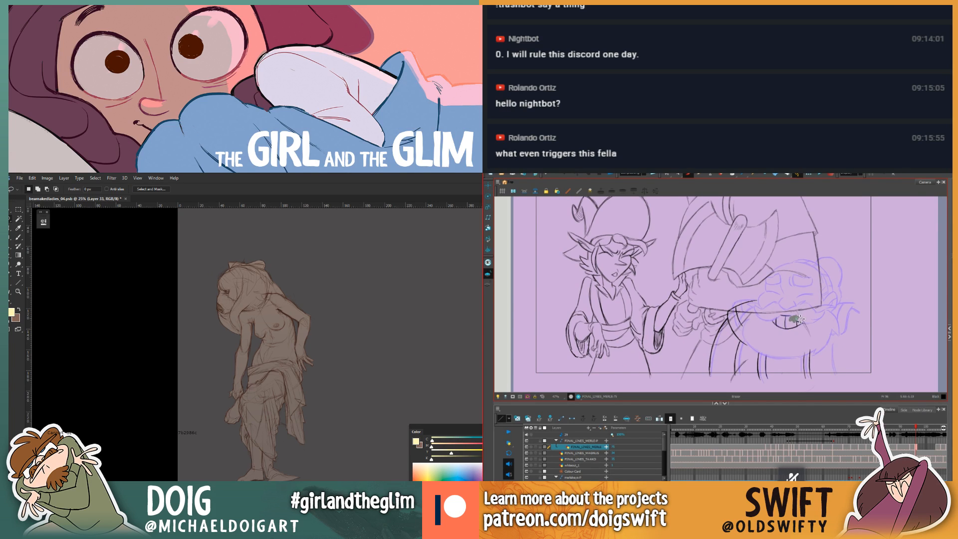
pyautogui.moveTo(402, 372); pyautogui.dragTo(349, 355)
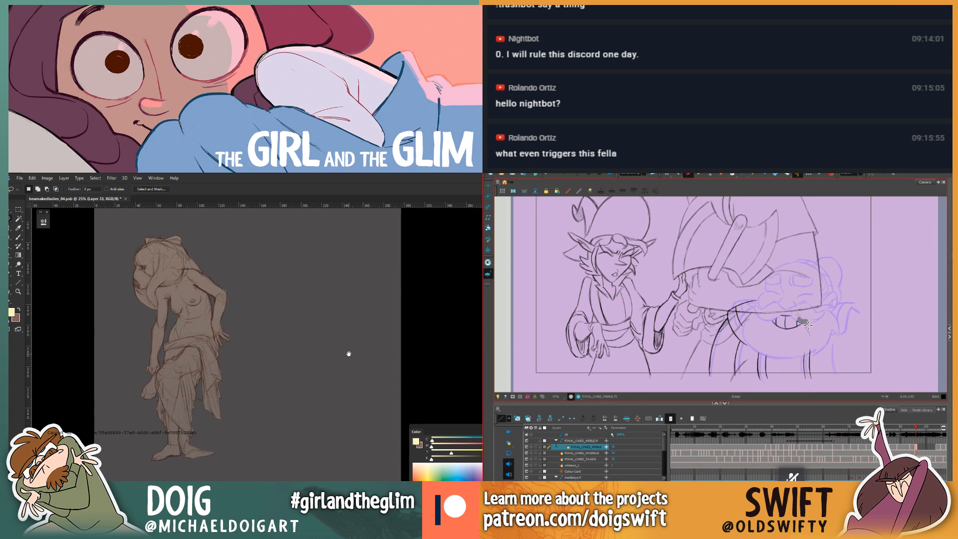
pyautogui.press('.')
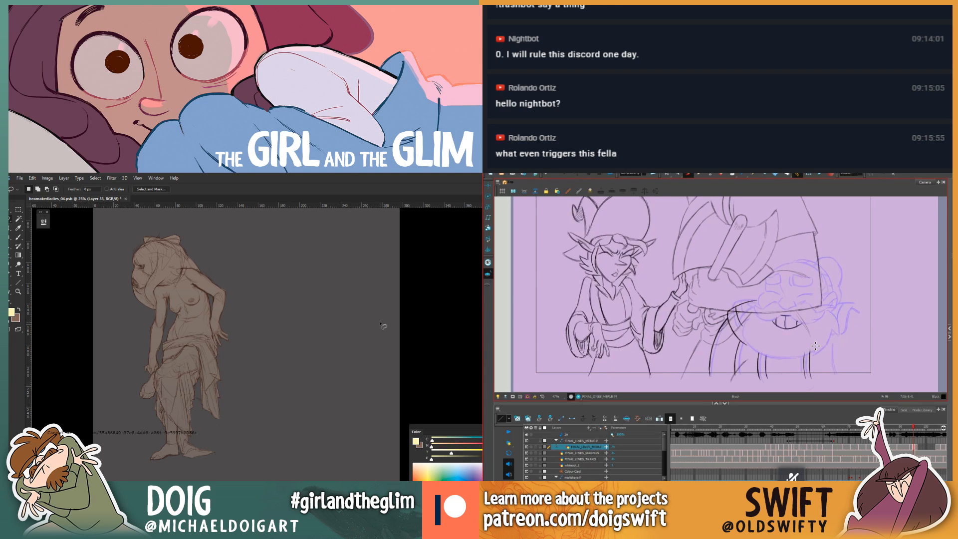
# Step: Create a new layer in the draped figure's document in Photoshop and activate the Brush tool
pyautogui.hotkey('alt', 'b')
pyautogui.press('.')
pyautogui.hotkey('ctrl', 'shift', 'alt', 'n')
pyautogui.press('.')
pyautogui.press('.')
pyautogui.press('b')
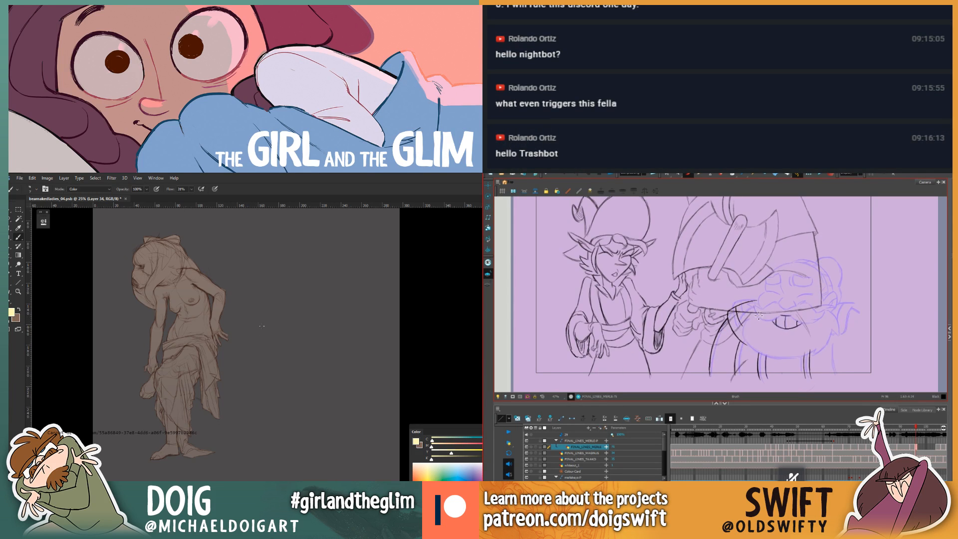
# Step: Undo the trial stroke beside the draped figure and swap in the dark brown foreground colour
pyautogui.moveTo(258, 320); pyautogui.dragTo(295, 366)
pyautogui.hotkey('ctrl', 'alt', 'z')
pyautogui.press('x')
pyautogui.press('.')
pyautogui.hotkey('ctrl', '+')
pyautogui.hotkey('ctrl', '+')
pyautogui.moveTo(294, 234); pyautogui.dragTo(192, 416)
# Step: Sketch the first loose outline strokes of a new figure on the empty canvas and nudge the bearded man's teeth lines
pyautogui.press(',')
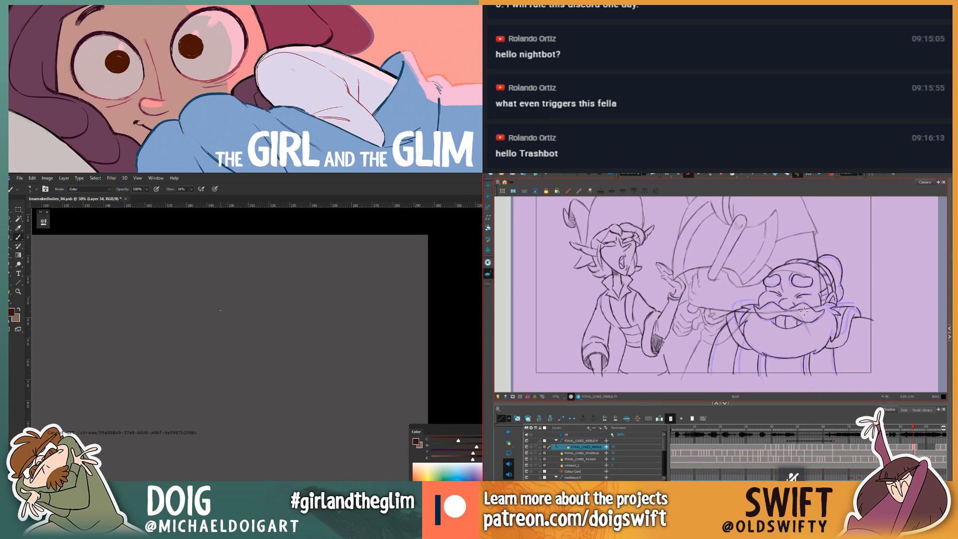
pyautogui.press('.')
pyautogui.moveTo(213, 342); pyautogui.dragTo(218, 400)
pyautogui.click(666, 174)
pyautogui.moveTo(215, 312); pyautogui.dragTo(215, 338)
pyautogui.moveTo(786, 314); pyautogui.dragTo(789, 317)
pyautogui.moveTo(216, 328); pyautogui.dragTo(209, 288)
pyautogui.moveTo(789, 317); pyautogui.dragTo(791, 313)
pyautogui.moveTo(209, 288); pyautogui.dragTo(243, 290)
pyautogui.moveTo(277, 329); pyautogui.dragTo(284, 335)
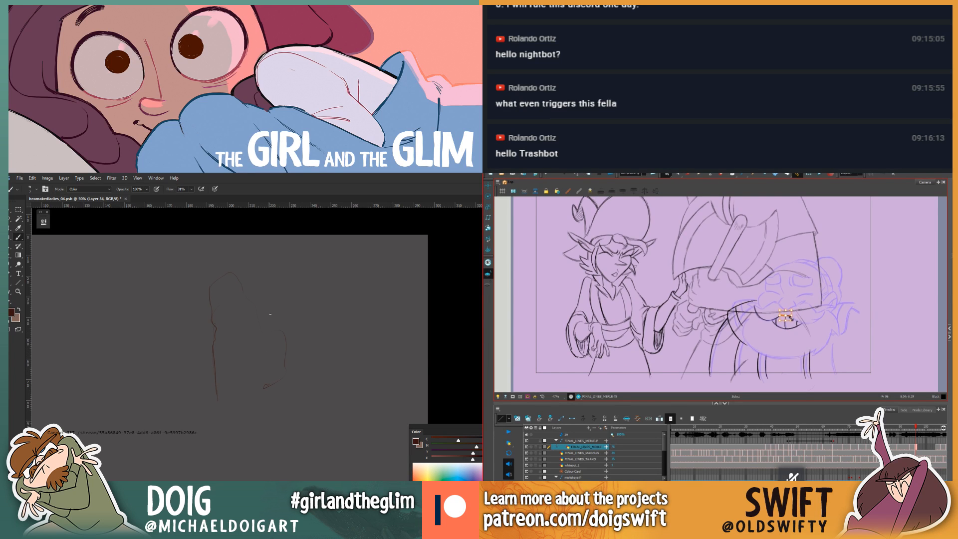
pyautogui.moveTo(221, 354); pyautogui.dragTo(249, 391)
# Step: Enlarge the sketching brush by two increments and compare the bearded man's mouth between the adjacent animation frames
pyautogui.press(']')
pyautogui.press(']')
pyautogui.press(',')
pyautogui.press('.')
pyautogui.press(',')
pyautogui.press('.')
pyautogui.press(',')
pyautogui.press('.')
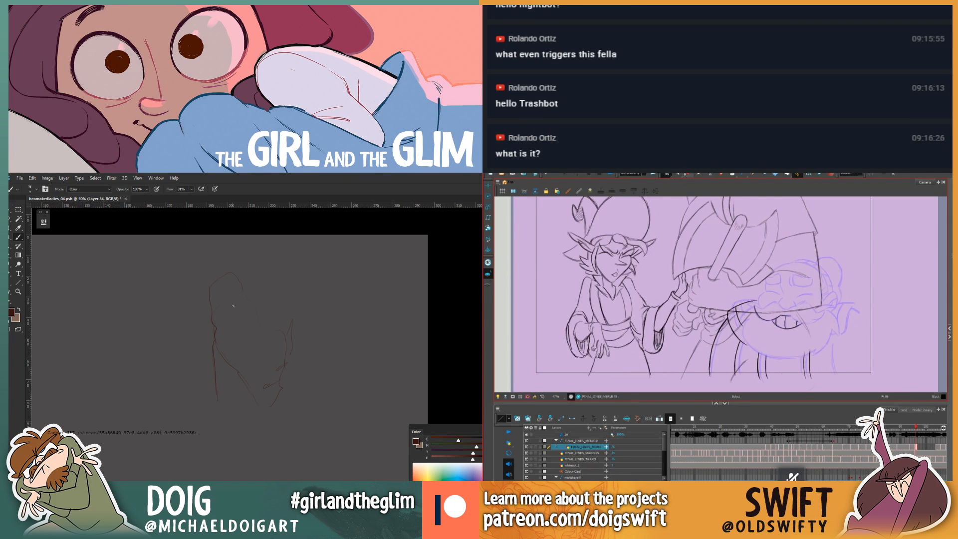
# Step: Draw the lower edge of the bearded man's moustache above his teeth, matching the adjacent frame
pyautogui.click(688, 174)
pyautogui.press(',')
pyautogui.press('.')
pyautogui.press(',')
pyautogui.press('.')
pyautogui.press(',')
pyautogui.press('.')
pyautogui.press(',')
pyautogui.press('.')
pyautogui.press(',')
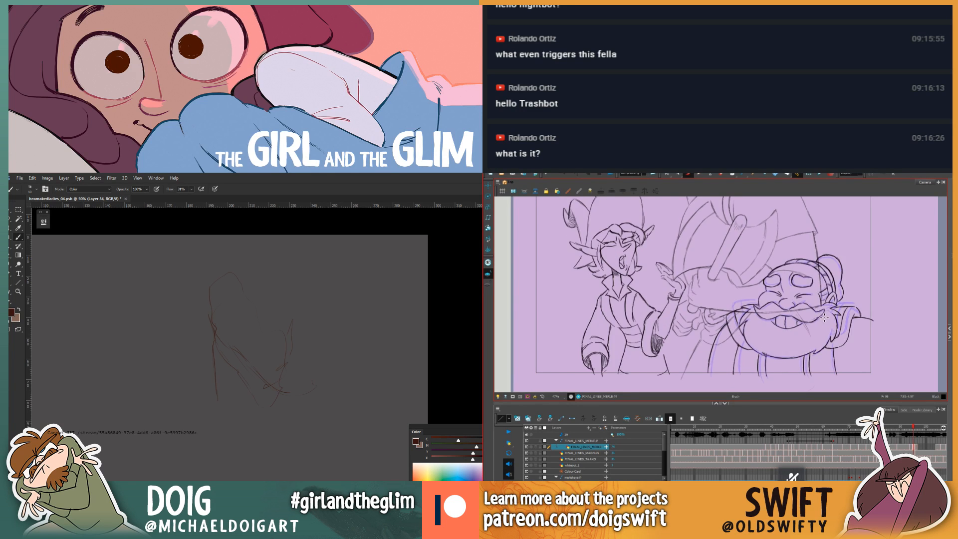
pyautogui.press('.')
pyautogui.press(',')
pyautogui.press('.')
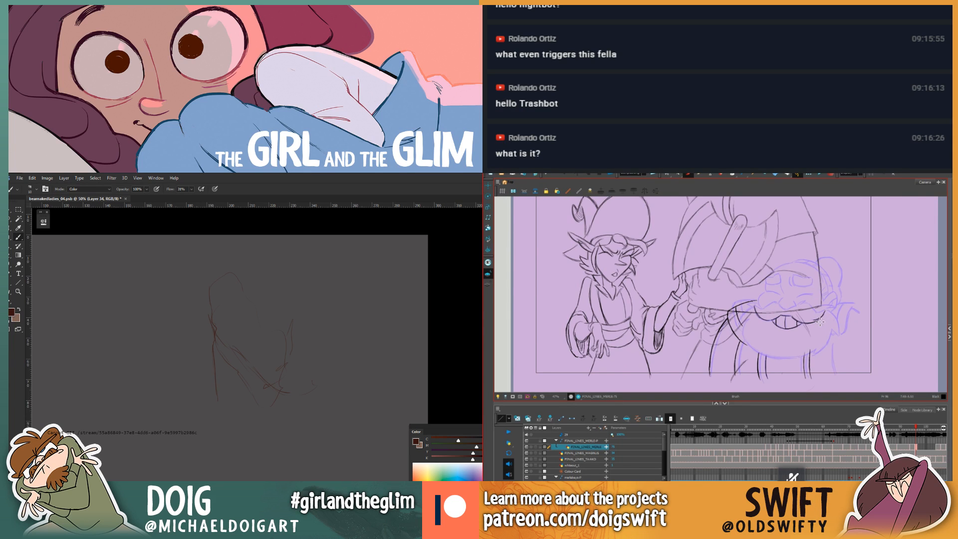
# Step: Refine the curve of the moustache over the mouth while flipping between the two frames
pyautogui.press(',')
pyautogui.press('.')
pyautogui.press(',')
pyautogui.press('.')
pyautogui.press(',')
pyautogui.press('.')
pyautogui.press(',')
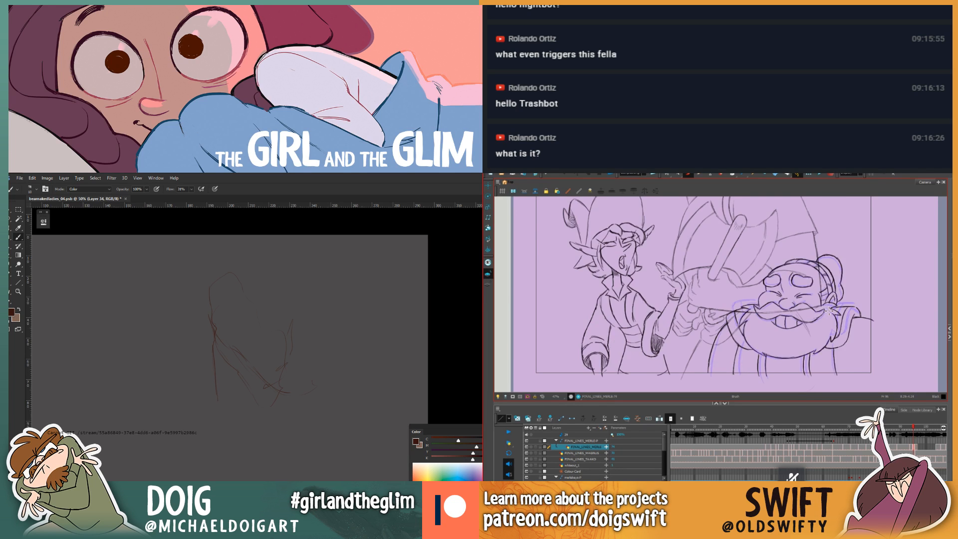
pyautogui.press('.')
pyautogui.press(',')
pyautogui.press('.')
pyautogui.hotkey('alt', 's')
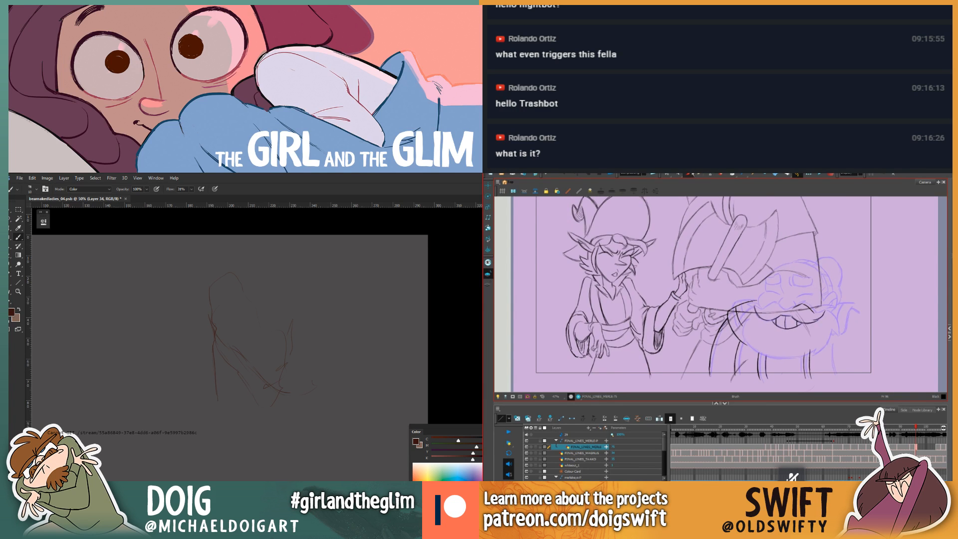
pyautogui.press(',')
pyautogui.press('.')
pyautogui.click(814, 314)
pyautogui.press('Escape')
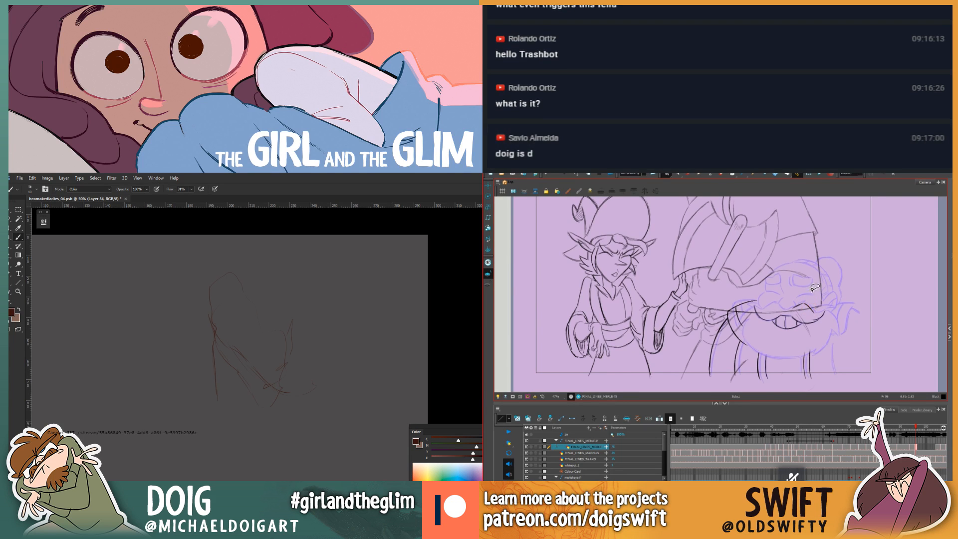
# Step: Redraw the outer tip of the bearded man's moustache and erase its excess line, comparing with the adjacent frame
pyautogui.press(',')
pyautogui.press('.')
pyautogui.hotkey('alt', 'b')
pyautogui.moveTo(817, 315); pyautogui.dragTo(826, 310)
pyautogui.press(',')
pyautogui.press('.')
pyautogui.press(',')
pyautogui.press('.')
pyautogui.hotkey('alt', 'e')
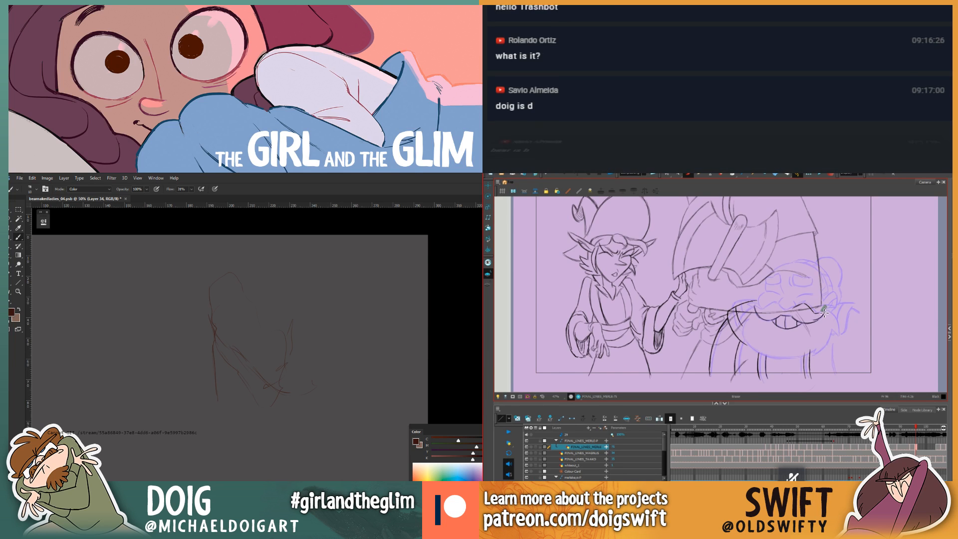
pyautogui.hotkey('alt', 'b')
pyautogui.press(',')
pyautogui.press('.')
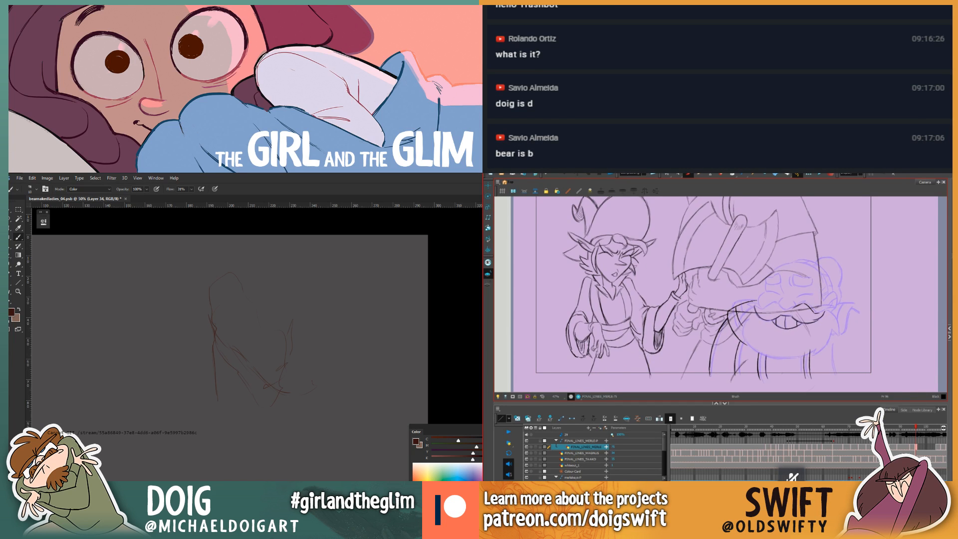
# Step: Switch to Twitter, search for "ani" and open the pixel animator's profile; move the new figure sketch lower on its canvas
pyautogui.hotkey('alt', 'Tab')
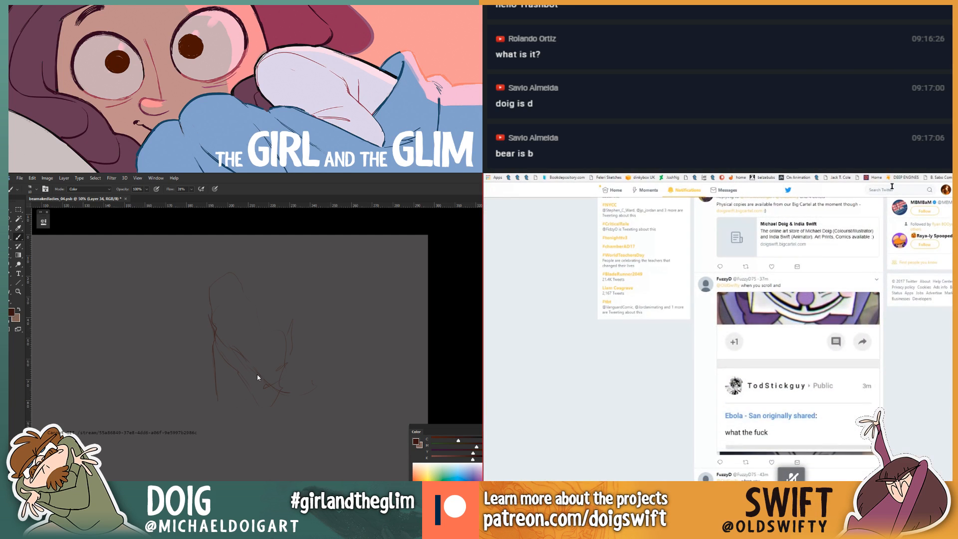
pyautogui.click(890, 187)
pyautogui.write('ani')
pyautogui.scroll(-2, 246, 368)
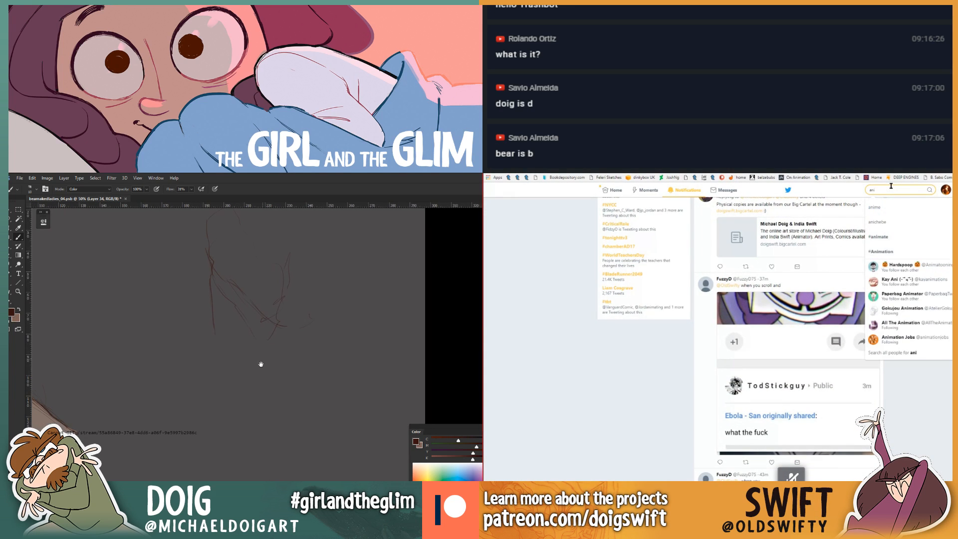
pyautogui.press('v')
pyautogui.moveTo(266, 338); pyautogui.dragTo(252, 434)
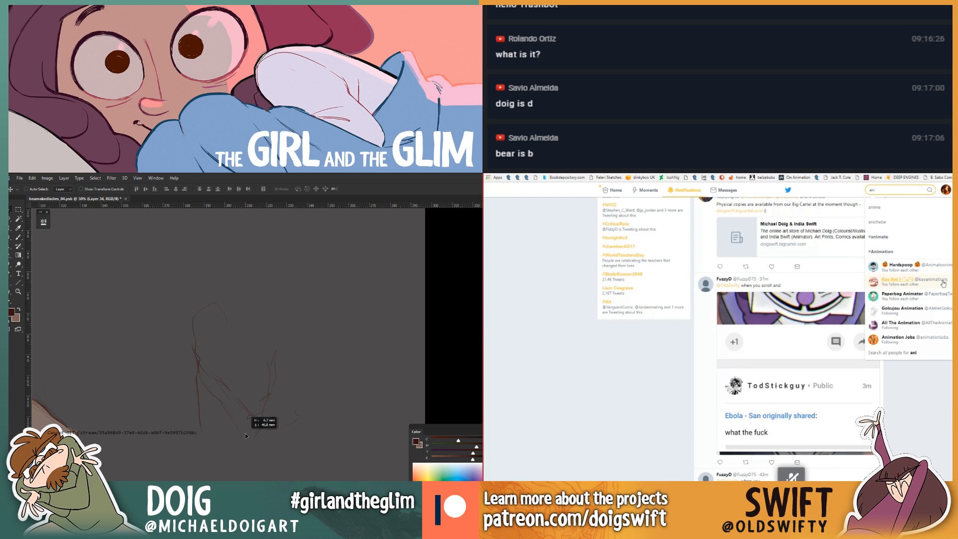
pyautogui.click(934, 278)
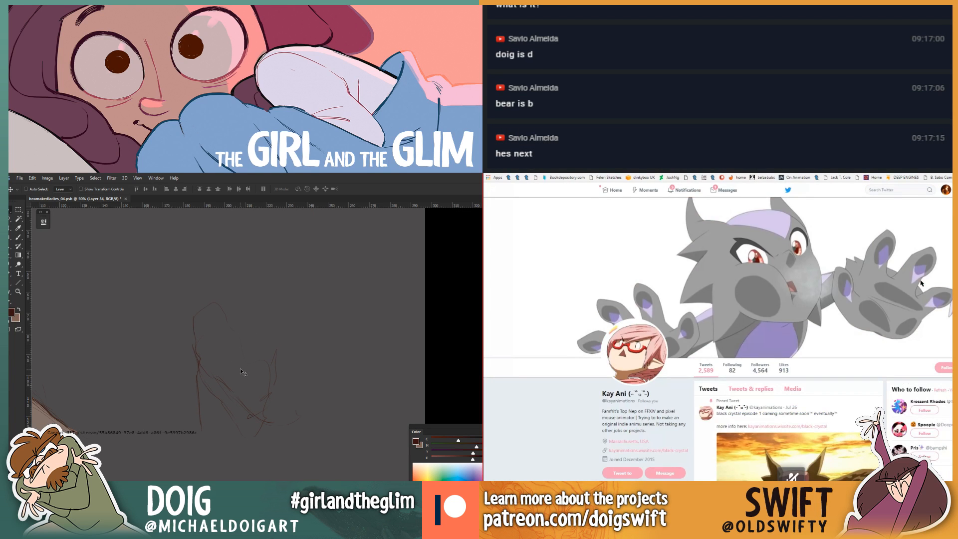
# Step: Add Brush strokes to the outline and inner folds of the new figure sketch
pyautogui.press('b')
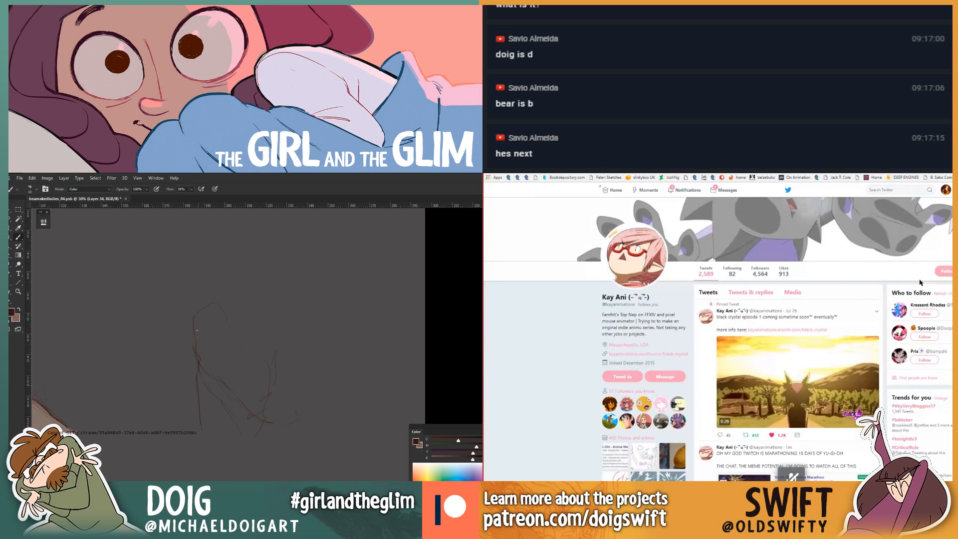
pyautogui.moveTo(196, 321); pyautogui.dragTo(191, 355)
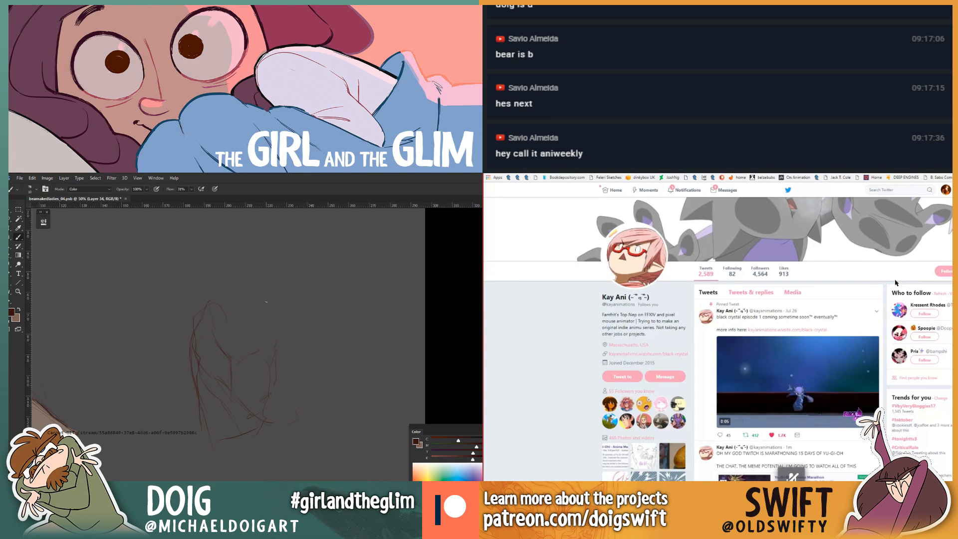
# Step: Examine the posts and concept drawings further down the animator's Twitter feed
pyautogui.scroll(-1, 896, 283)
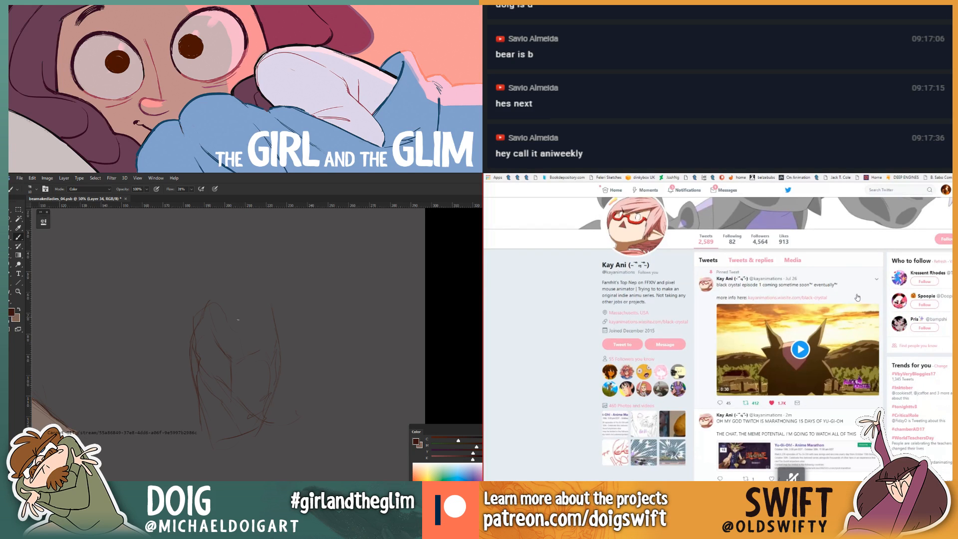
pyautogui.scroll(-8, 857, 297)
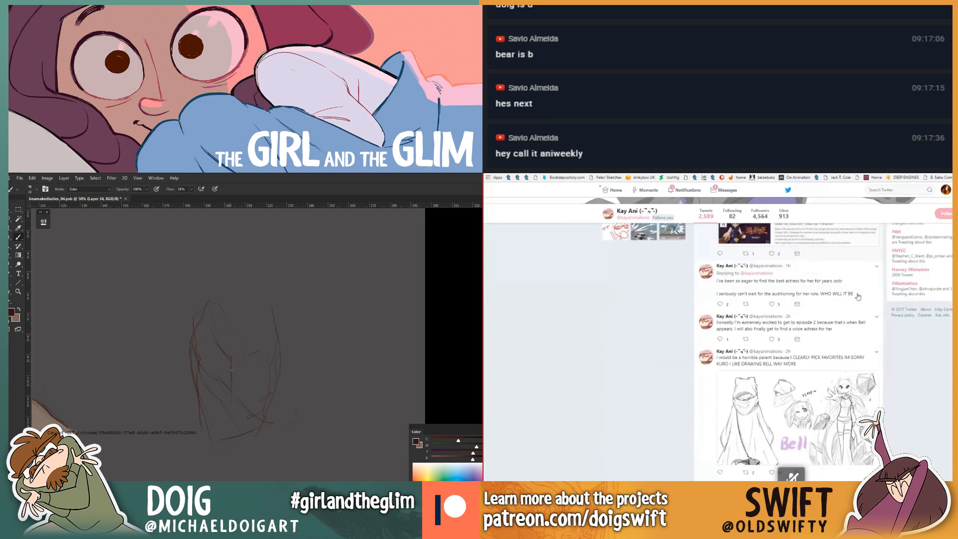
pyautogui.scroll(-2, 858, 296)
pyautogui.scroll(-4, 858, 297)
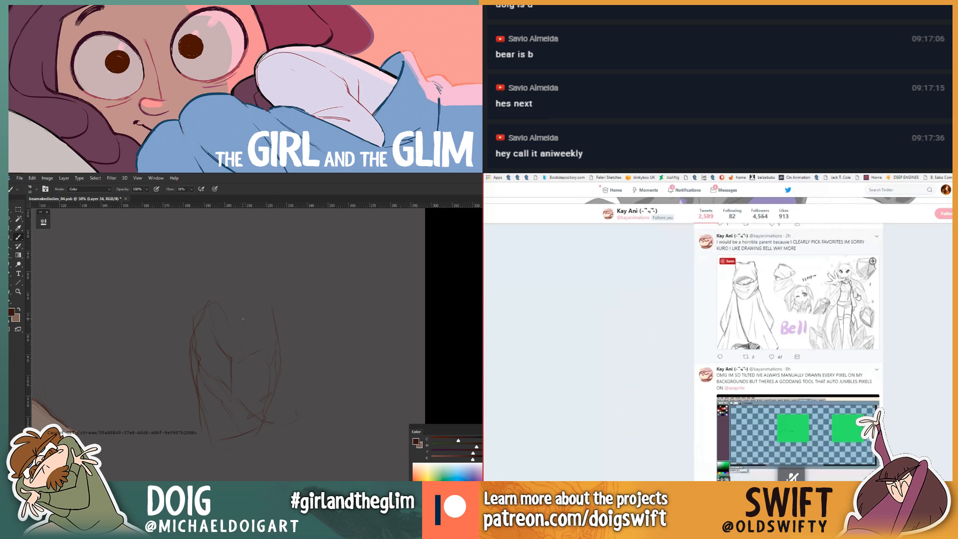
# Step: Shift the new figure sketch slightly and draw the rounded top of its outline, browsing further down the animator's feed
pyautogui.press('v')
pyautogui.moveTo(241, 359); pyautogui.dragTo(250, 393)
pyautogui.scroll(-4, 858, 296)
pyautogui.scroll(-3, 858, 297)
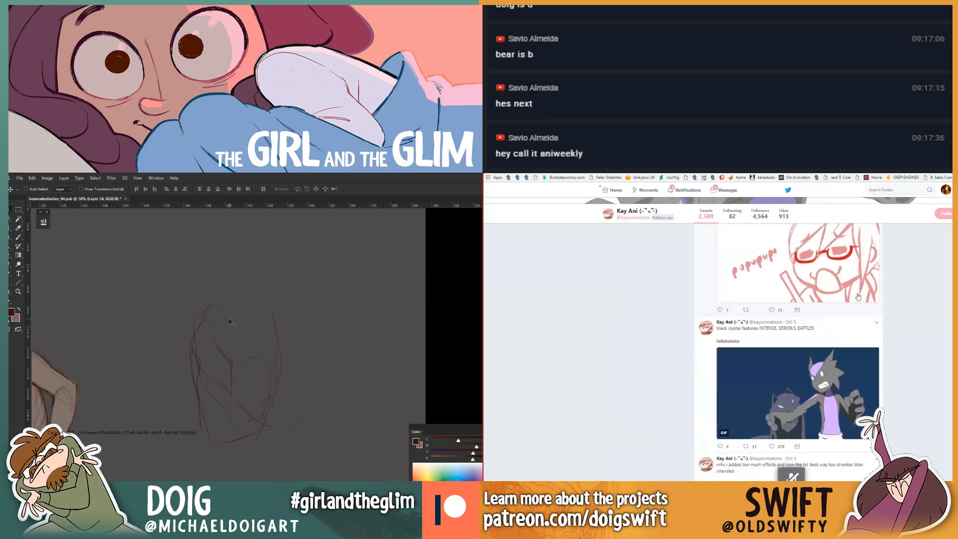
pyautogui.press('b')
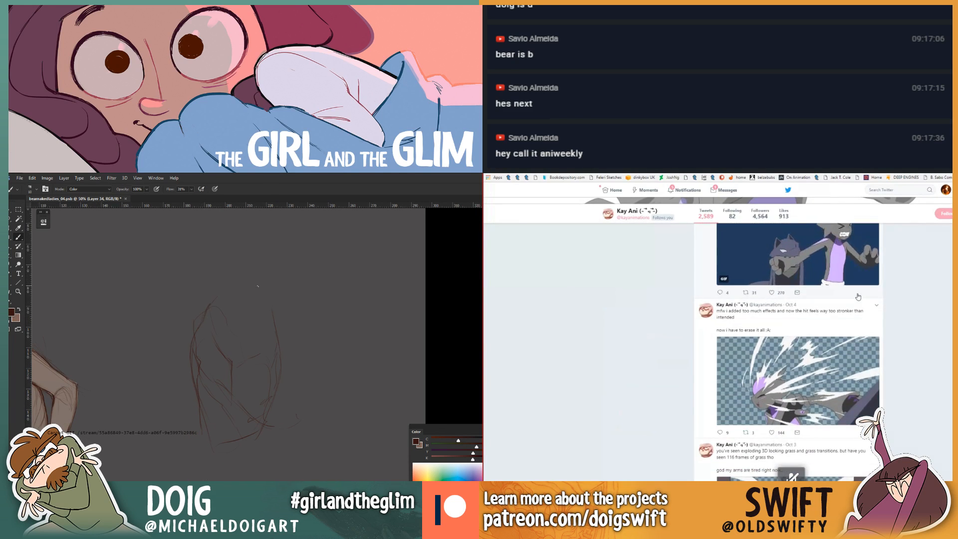
pyautogui.scroll(-9, 857, 297)
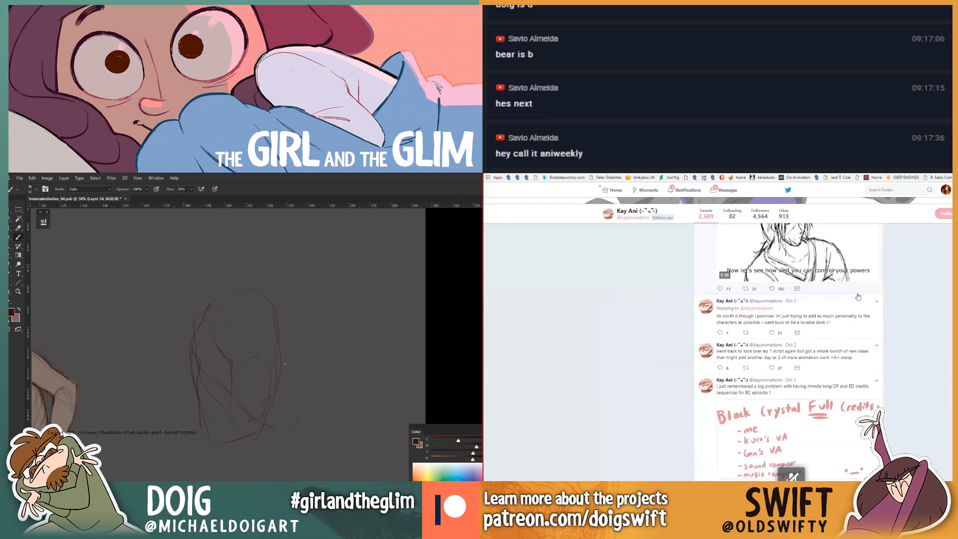
pyautogui.scroll(-8, 857, 297)
pyautogui.moveTo(250, 357); pyautogui.dragTo(242, 347)
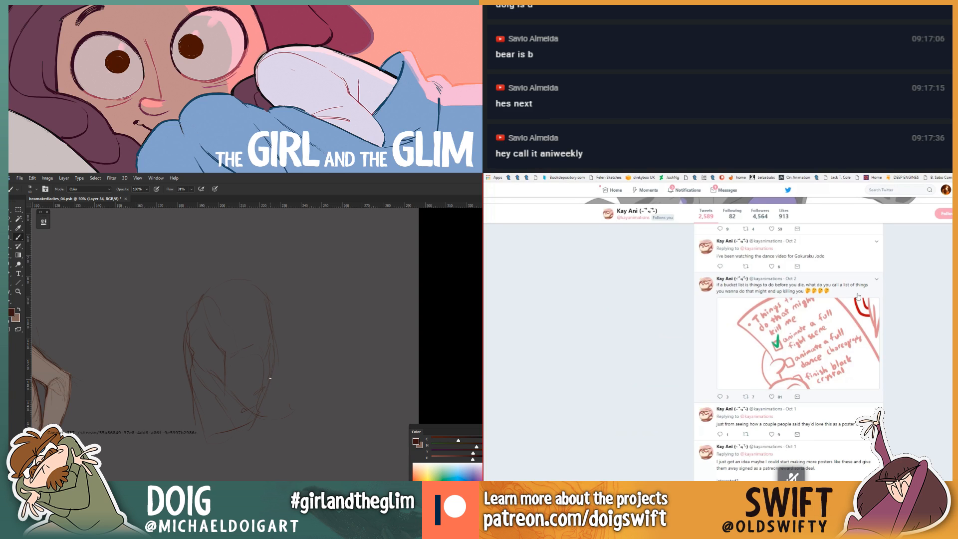
# Step: Erase the crossing fold lines in the lower part of the figure sketch and play the animator's pinned video full screen
pyautogui.scroll(10, 857, 297)
pyautogui.press('e')
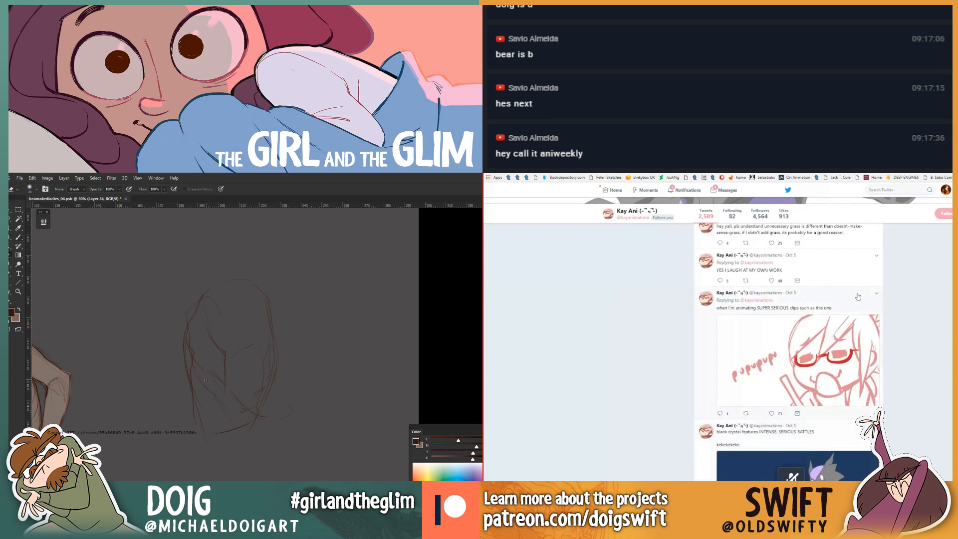
pyautogui.scroll(5, 858, 297)
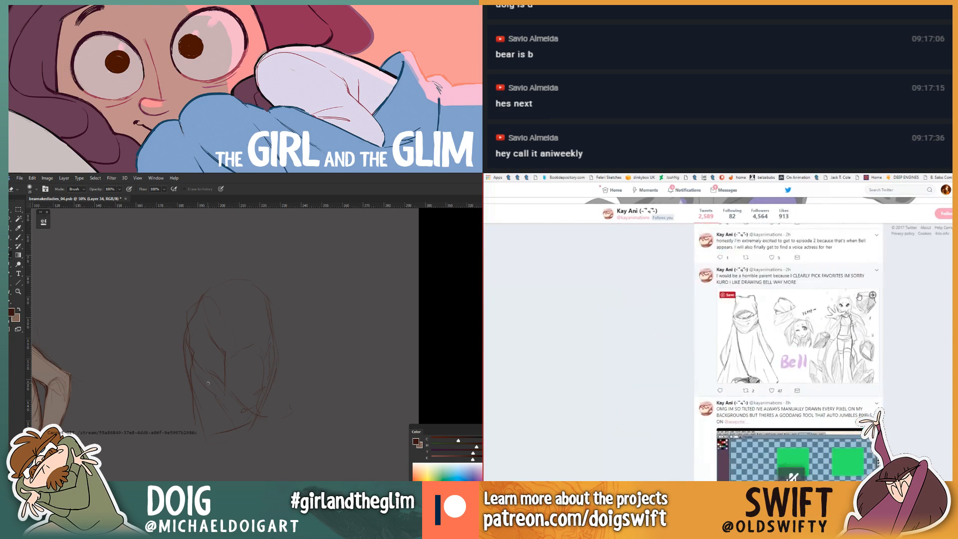
pyautogui.scroll(5, 857, 297)
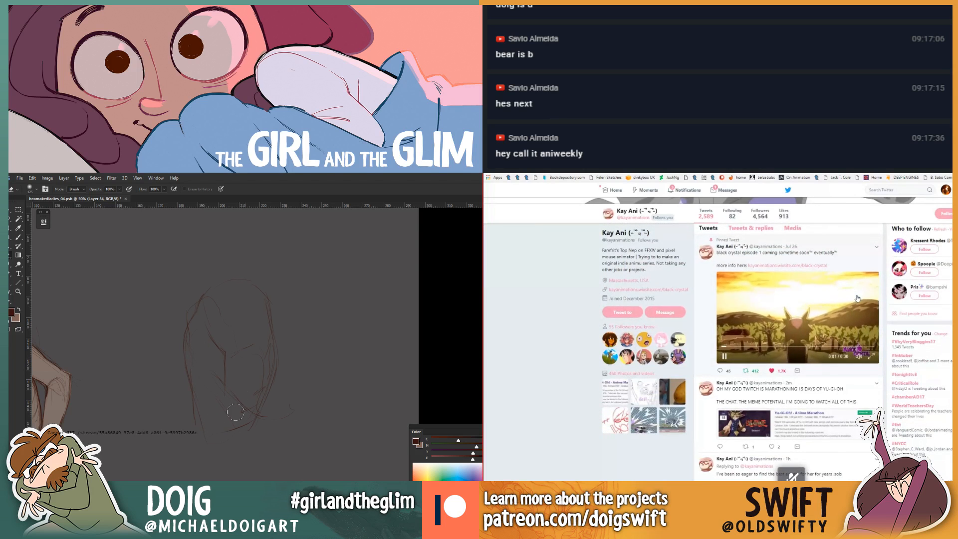
pyautogui.press('b')
pyautogui.click(871, 356)
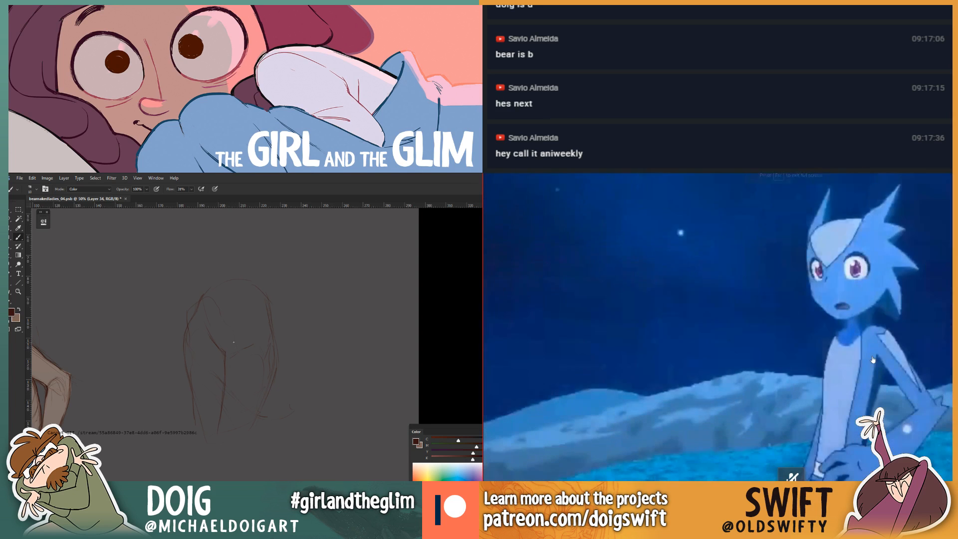
# Step: Move the figure sketch lower on its canvas and draw the waist and torso lines above the hips
pyautogui.press('v')
pyautogui.moveTo(236, 329)
pyautogui.mouseDown()
pyautogui.moveTo(238, 401)
pyautogui.moveTo(233, 376)
pyautogui.moveTo(203, 393)
pyautogui.moveTo(203, 414)
pyautogui.mouseUp()
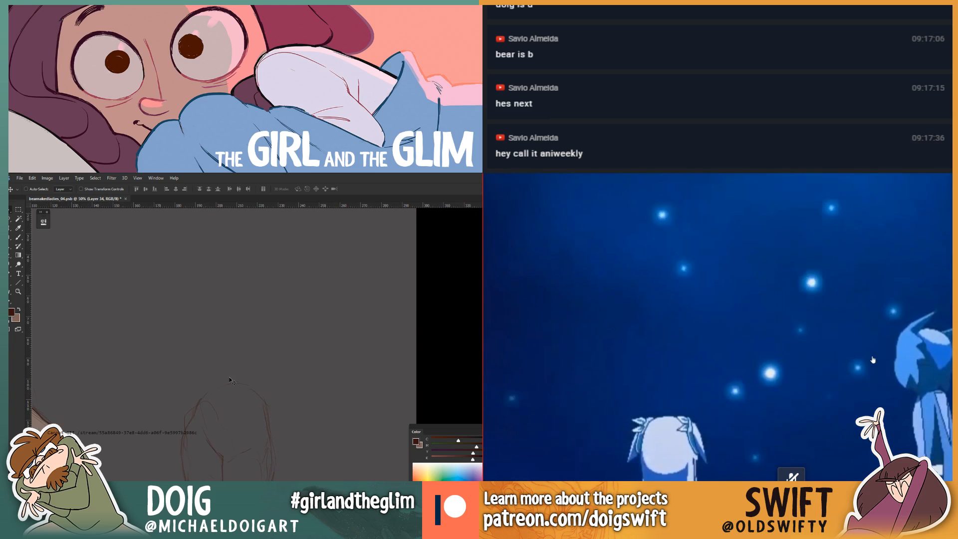
pyautogui.press('b')
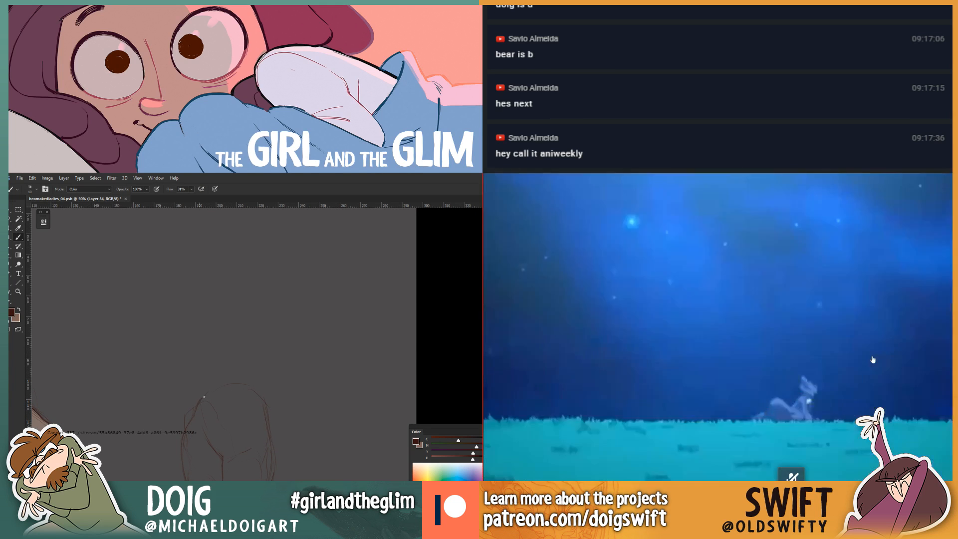
pyautogui.moveTo(208, 355)
pyautogui.mouseDown()
pyautogui.moveTo(226, 363)
pyautogui.moveTo(224, 390)
pyautogui.mouseUp()
pyautogui.moveTo(264, 364); pyautogui.dragTo(266, 398)
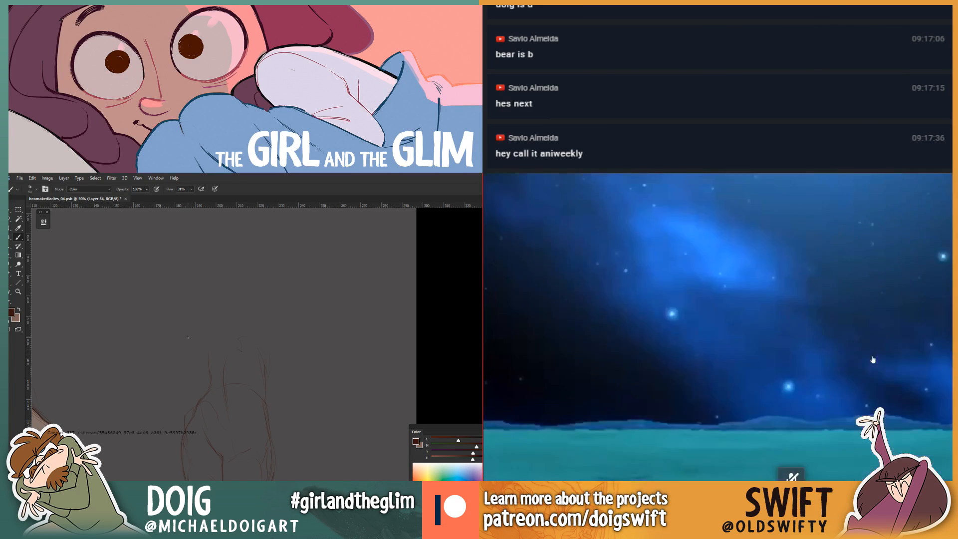
pyautogui.moveTo(242, 416); pyautogui.dragTo(227, 333)
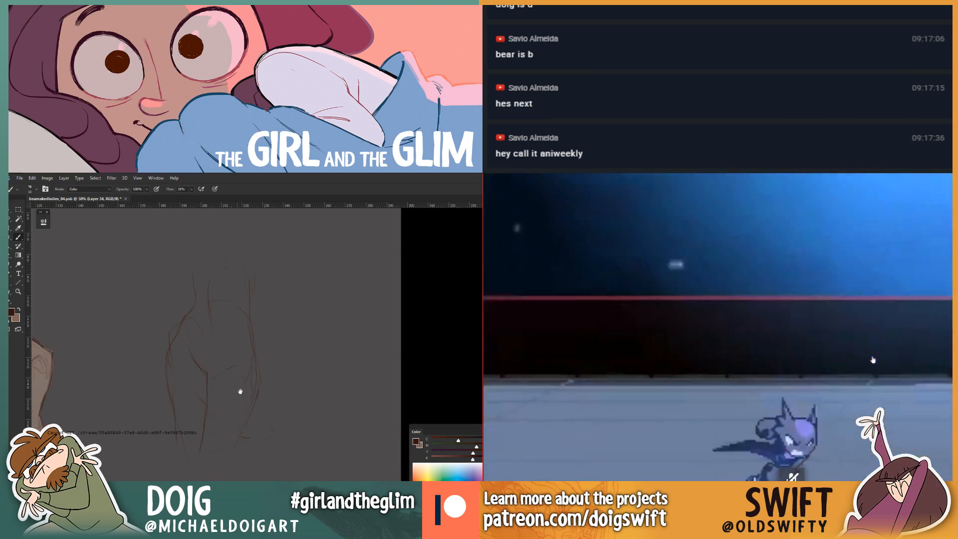
# Step: Refine the figure's hip curve and extend its torso up to the shoulders, leaving the full-screen video
pyautogui.press('e')
pyautogui.press('b')
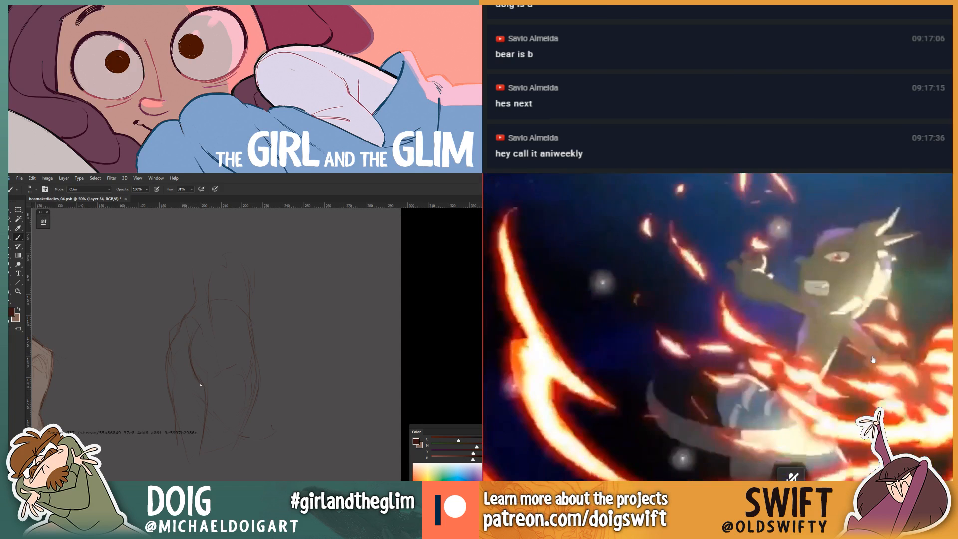
pyautogui.moveTo(216, 322); pyautogui.dragTo(213, 347)
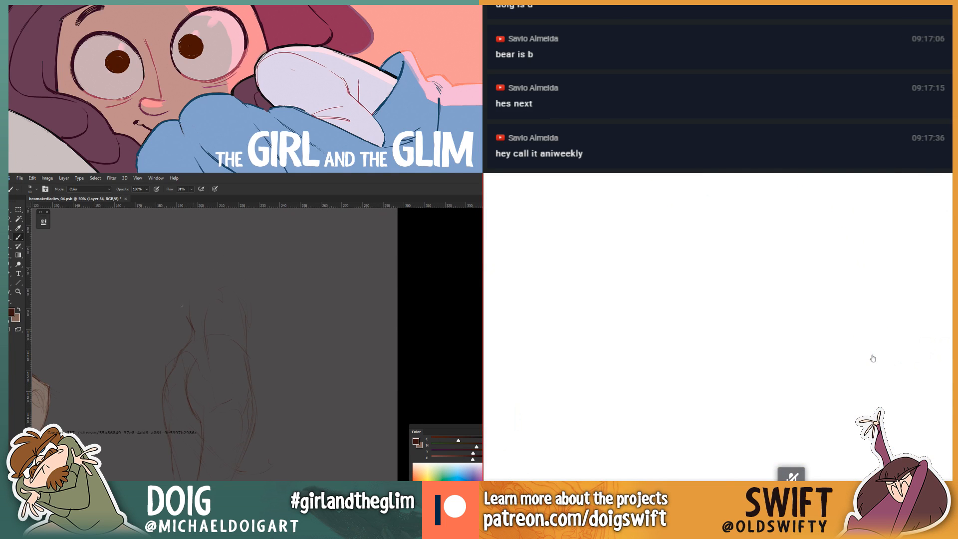
pyautogui.moveTo(203, 270)
pyautogui.mouseDown()
pyautogui.moveTo(224, 290)
pyautogui.moveTo(203, 324)
pyautogui.moveTo(208, 362)
pyautogui.mouseUp()
pyautogui.press('Escape')
pyautogui.moveTo(231, 298); pyautogui.dragTo(235, 342)
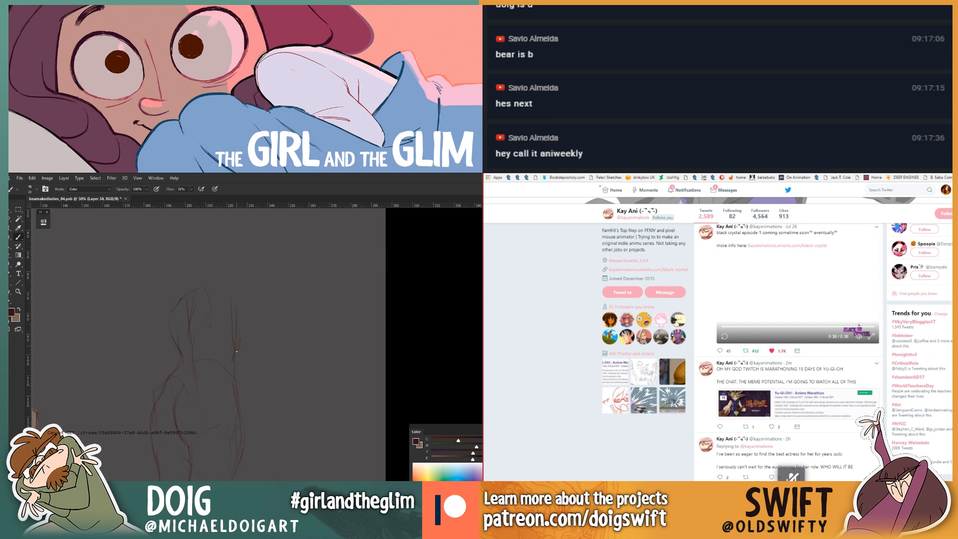
pyautogui.moveTo(227, 295); pyautogui.dragTo(193, 295)
# Step: Switch back to the animation program, and sketch the figure's back, hip and thigh lines in Photoshop with a smaller brush
pyautogui.hotkey('alt', 'Tab')
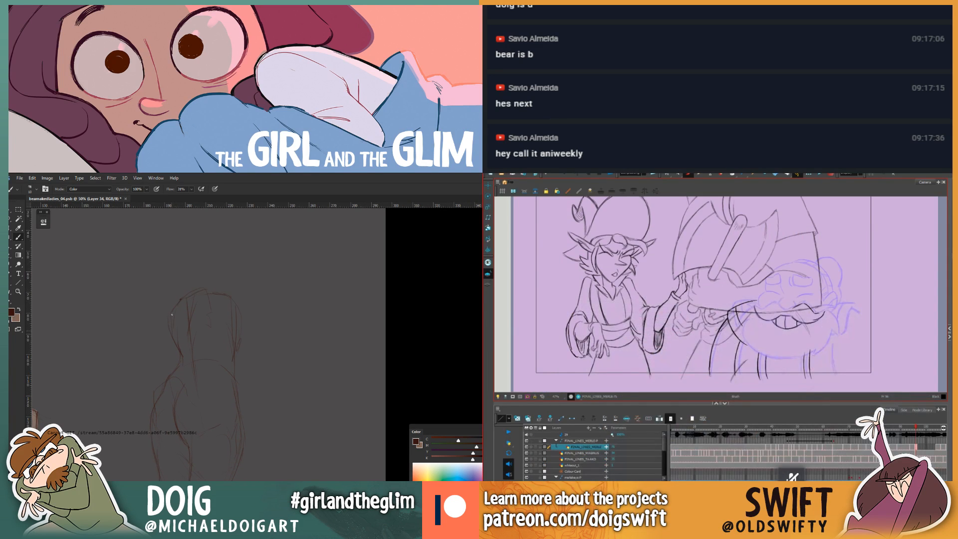
pyautogui.moveTo(195, 332)
pyautogui.mouseDown()
pyautogui.moveTo(181, 306)
pyautogui.moveTo(191, 286)
pyautogui.mouseUp()
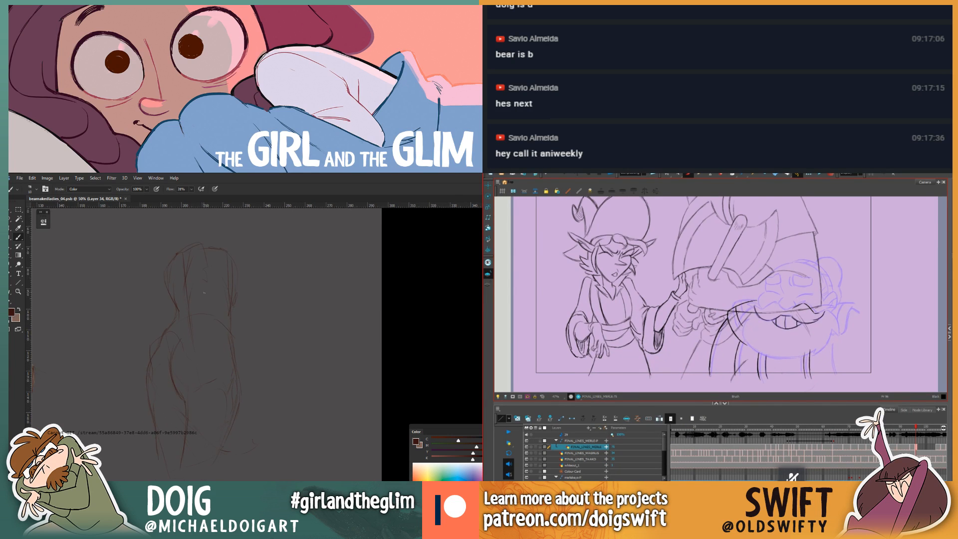
pyautogui.hotkey('ctrl', '-')
pyautogui.hotkey('ctrl', '+')
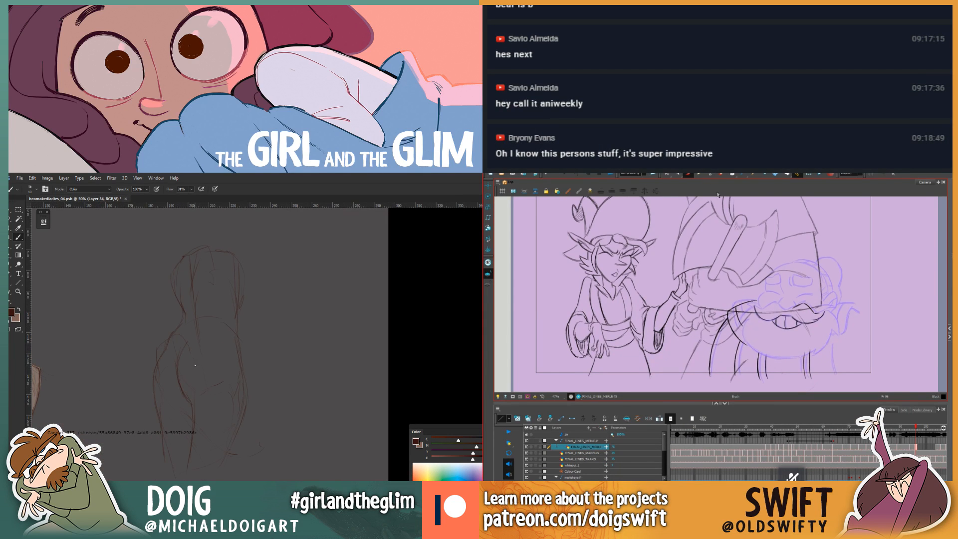
pyautogui.press(']')
pyautogui.press('[')
pyautogui.press('[')
pyautogui.press('[')
pyautogui.press('[')
pyautogui.hotkey('alt', 'b')
# Step: Ink the arch of the bearded man's moustache against the adjacent frame and reposition the figure sketch on its canvas
pyautogui.press(',')
pyautogui.press('.')
pyautogui.press(',')
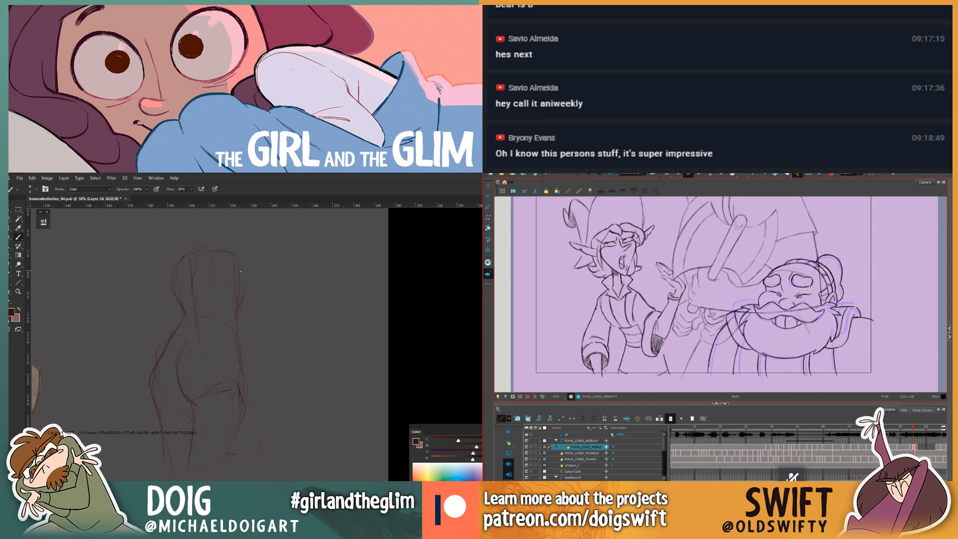
pyautogui.press('.')
pyautogui.press('v')
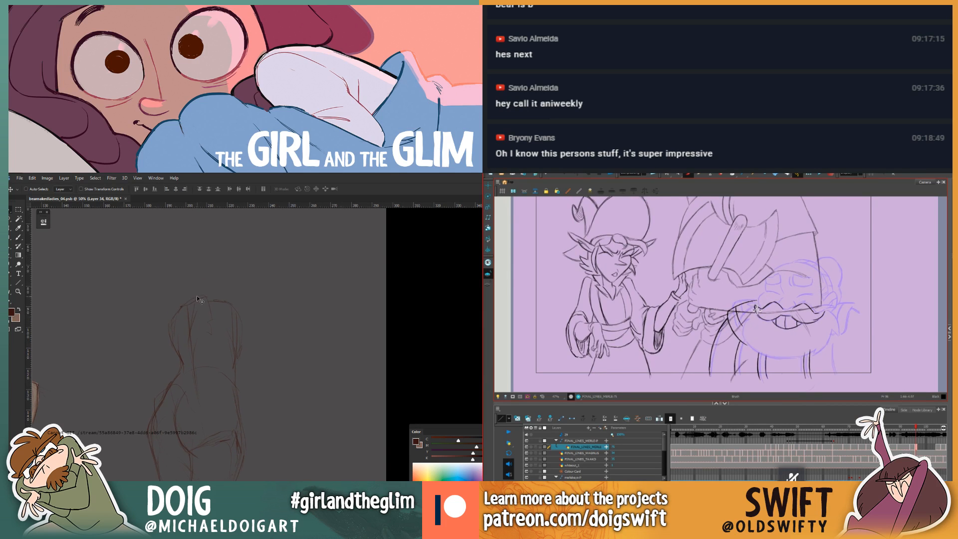
pyautogui.press(',')
pyautogui.moveTo(201, 319); pyautogui.dragTo(214, 339)
pyautogui.press('.')
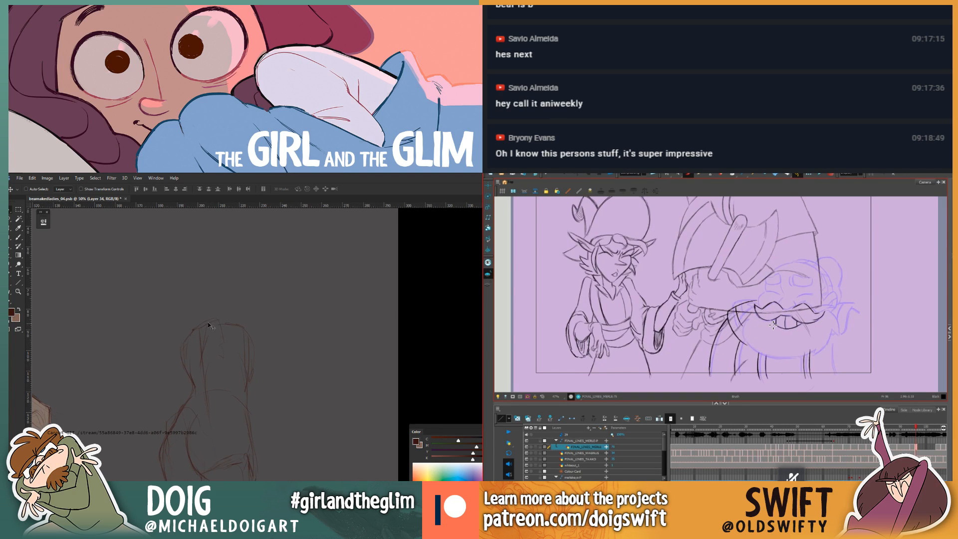
# Step: Erase the excess line at the outer tip of the bearded man's moustache, comparing with the adjacent frame
pyautogui.press('i')
pyautogui.press('b')
pyautogui.hotkey('alt', 'e')
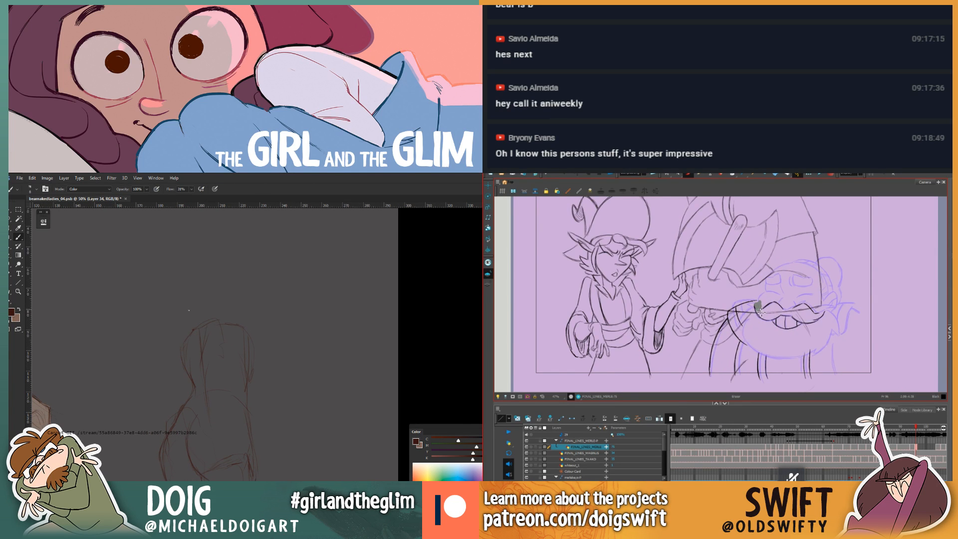
pyautogui.moveTo(772, 308); pyautogui.dragTo(775, 319)
pyautogui.press(',')
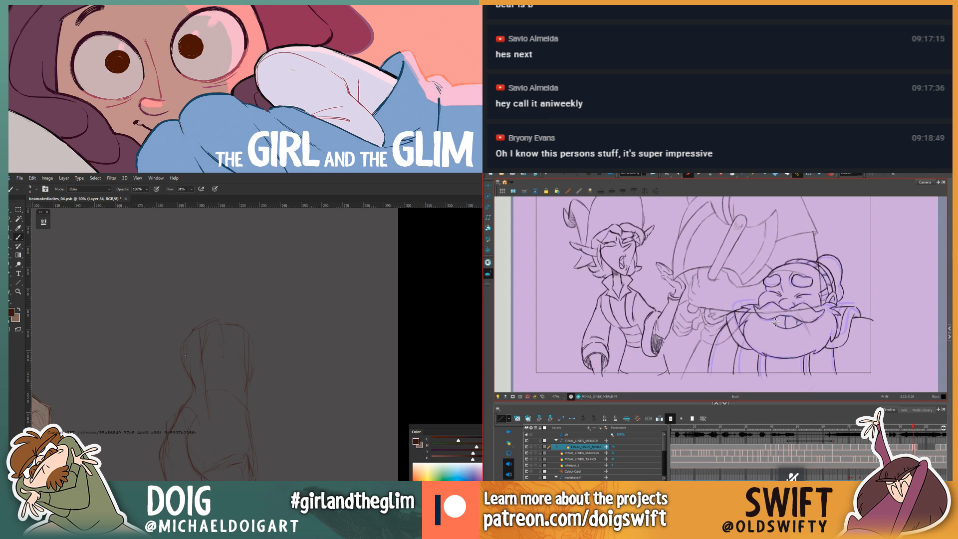
pyautogui.press('.')
pyautogui.hotkey('alt', 'b')
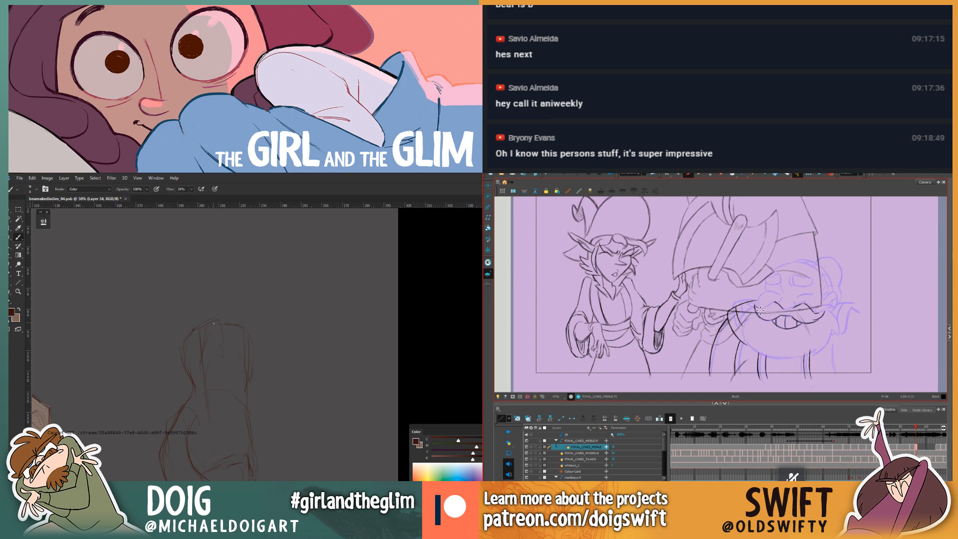
# Step: Try reworking the arch of the moustache against the adjacent frame, and undo the last stroke
pyautogui.press(',')
pyautogui.press('.')
pyautogui.press(',')
pyautogui.press('.')
pyautogui.press(',')
pyautogui.press('.')
pyautogui.press(',')
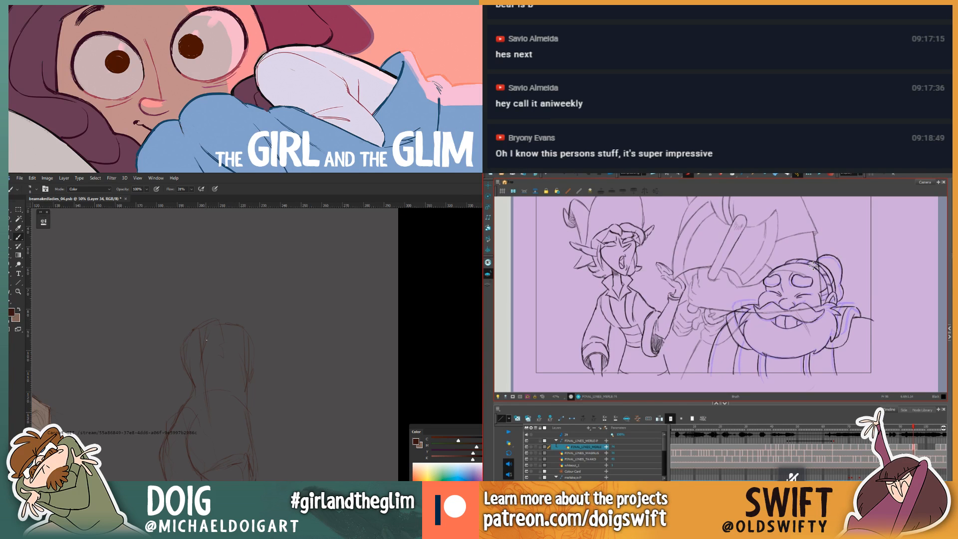
pyautogui.press('.')
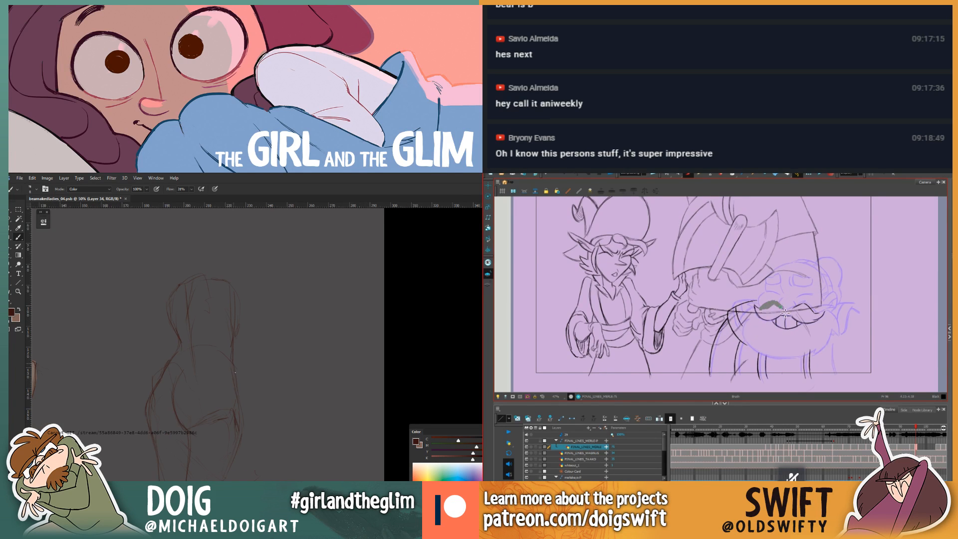
pyautogui.hotkey('ctrl', 'z')
# Step: Redraw the arch of the moustache above the teeth, checking it against the adjacent frame
pyautogui.press(',')
pyautogui.press('.')
pyautogui.press(',')
pyautogui.press('.')
pyautogui.press(',')
pyautogui.press('.')
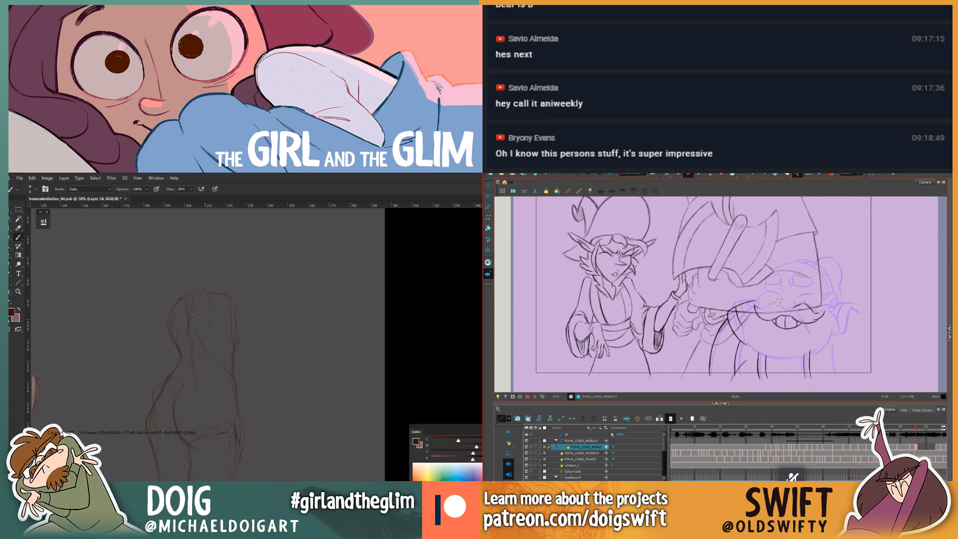
pyautogui.press(',')
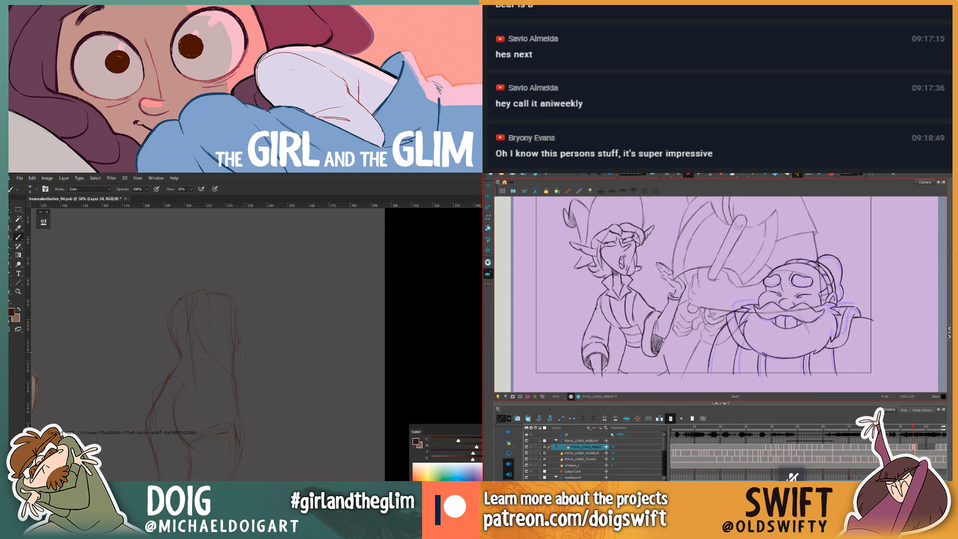
pyautogui.press('.')
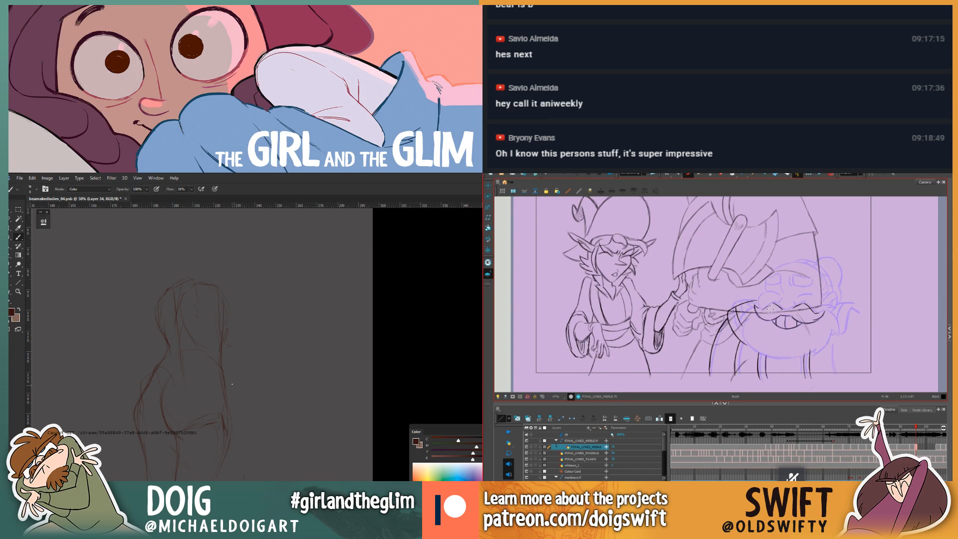
# Step: Sketch an arm hanging beside the figure's torso while flipping between adjacent animation frames to check the moustache
pyautogui.press(',')
pyautogui.press('.')
pyautogui.press(',')
pyautogui.press('.')
pyautogui.press(',')
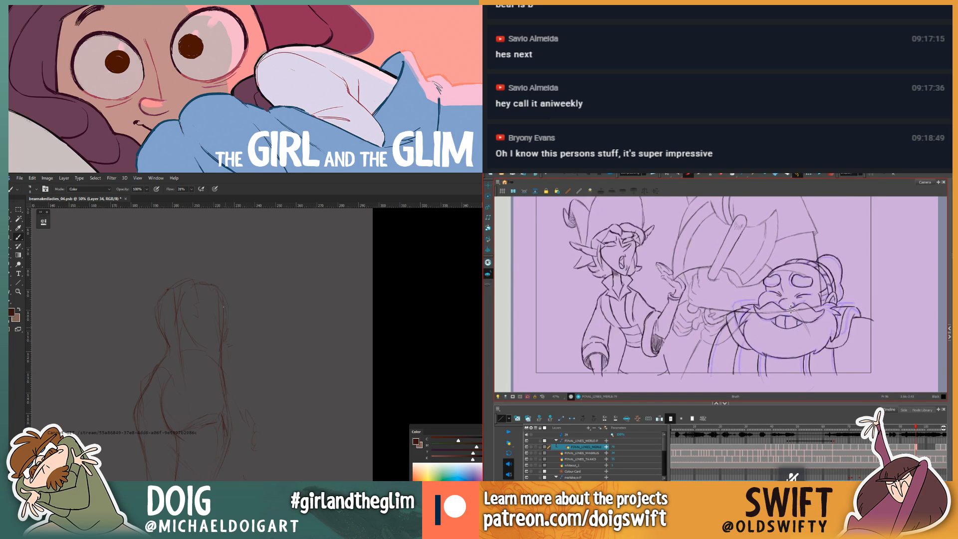
pyautogui.press('.')
pyautogui.press(',')
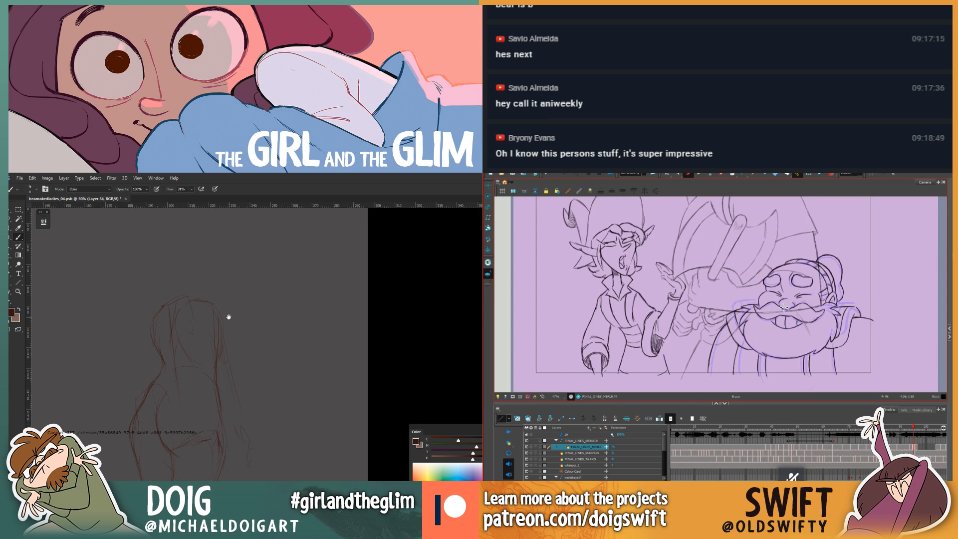
pyautogui.press('.')
pyautogui.press(',')
pyautogui.press('.')
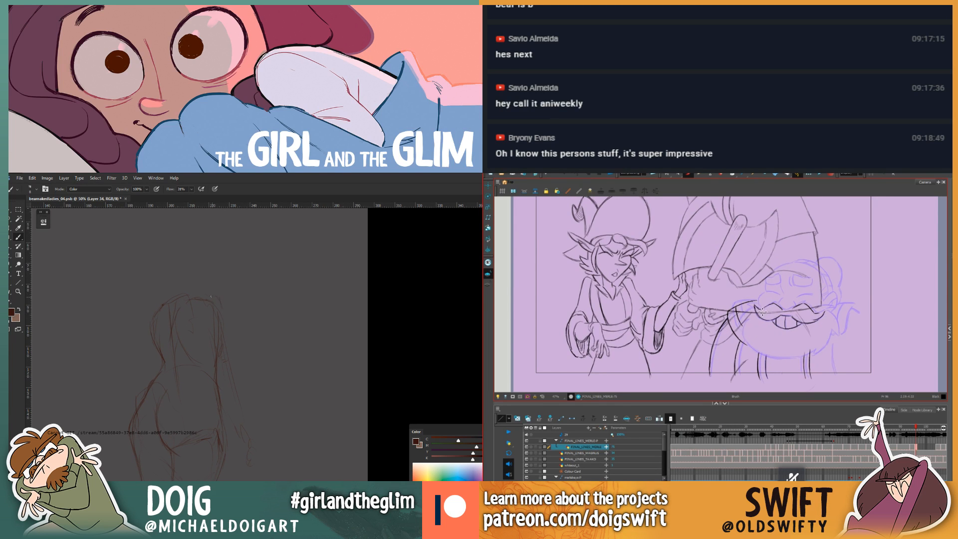
pyautogui.press(',')
pyautogui.press('.')
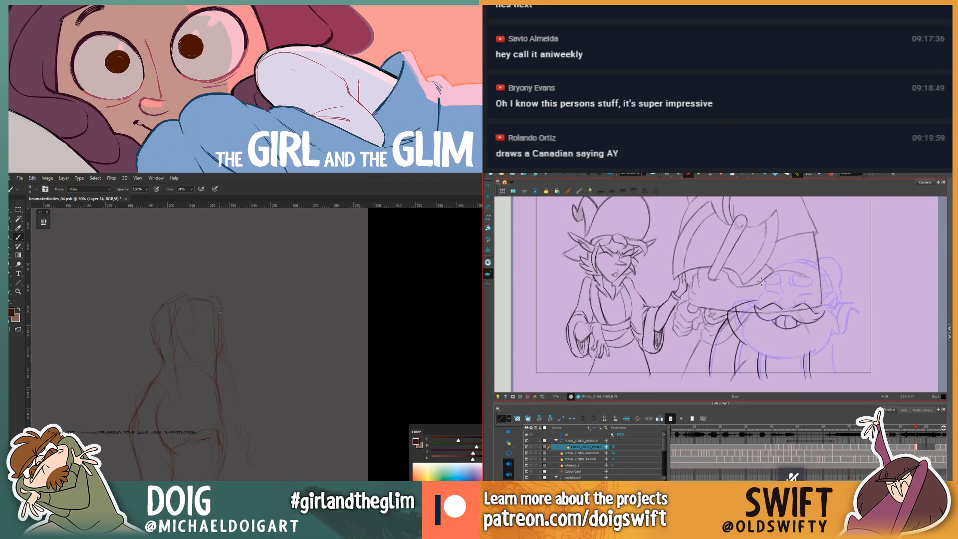
# Step: Select the outer tip line of the bearded man's moustache and nudge it slightly inward, comparing with the adjacent frame
pyautogui.press(',')
pyautogui.press('.')
pyautogui.press(',')
pyautogui.press('.')
pyautogui.press(',')
pyautogui.press('.')
pyautogui.hotkey('alt', 's')
pyautogui.moveTo(752, 303); pyautogui.dragTo(755, 304)
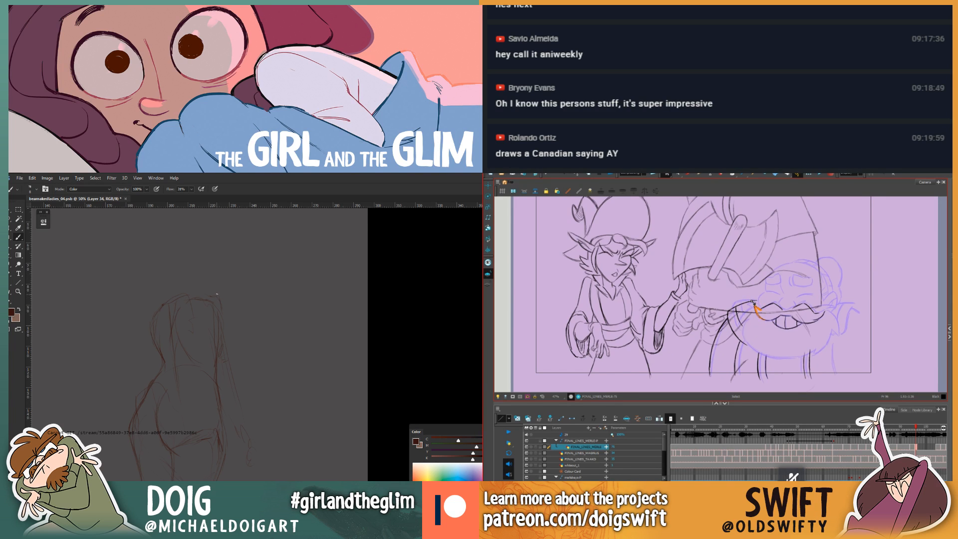
pyautogui.press(',')
pyautogui.press('.')
pyautogui.press(',')
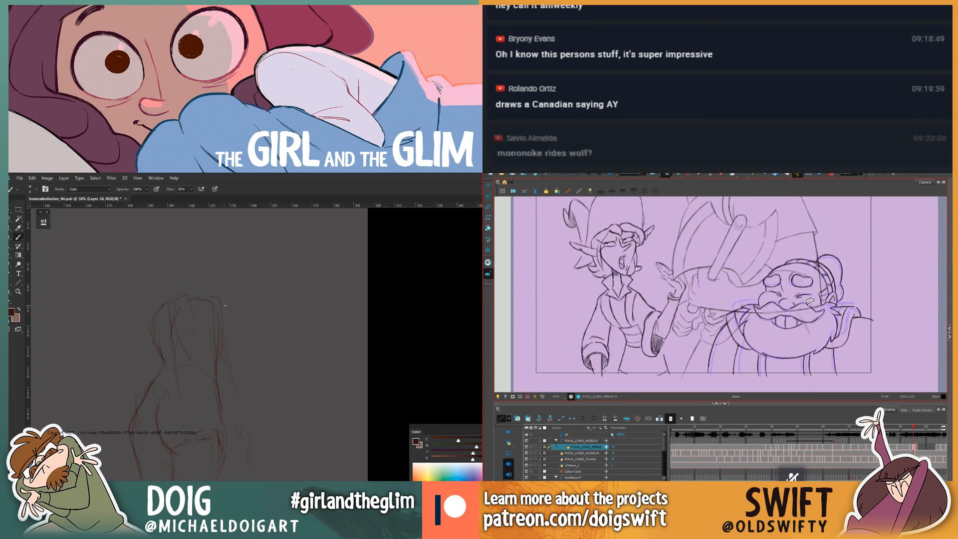
# Step: Select the outer half of the bearded man's moustache and adjust its position, comparing with the adjacent frame
pyautogui.press('.')
pyautogui.moveTo(809, 301)
pyautogui.mouseDown()
pyautogui.moveTo(822, 314)
pyautogui.moveTo(794, 305)
pyautogui.moveTo(812, 302)
pyautogui.moveTo(820, 307)
pyautogui.moveTo(798, 311)
pyautogui.moveTo(823, 312)
pyautogui.mouseUp()
pyautogui.click(816, 302)
pyautogui.moveTo(221, 381)
pyautogui.mouseDown()
pyautogui.moveTo(218, 371)
pyautogui.moveTo(188, 364)
pyautogui.mouseUp()
pyautogui.moveTo(827, 300); pyautogui.dragTo(818, 311)
pyautogui.moveTo(208, 349); pyautogui.dragTo(226, 408)
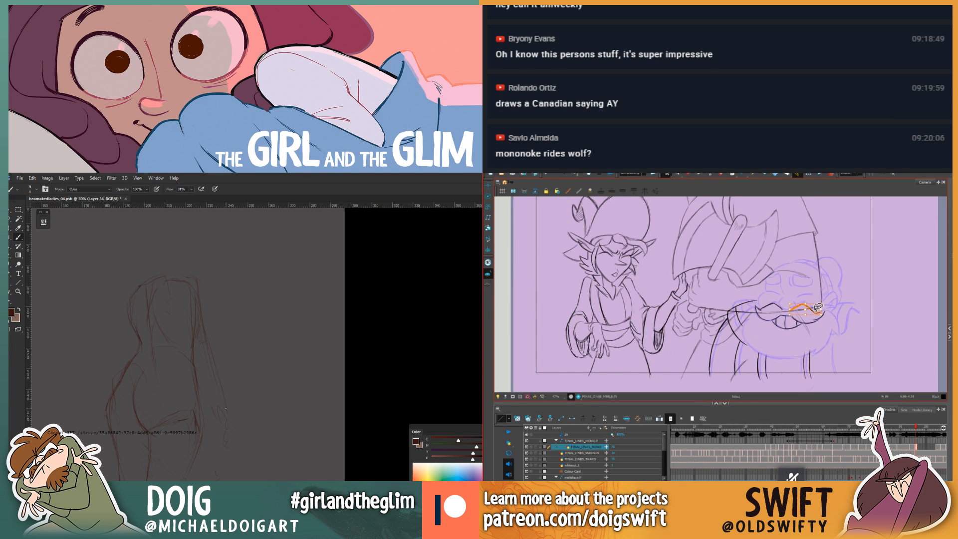
pyautogui.press(',')
pyautogui.press('.')
pyautogui.moveTo(147, 355); pyautogui.dragTo(173, 405)
pyautogui.press(',')
pyautogui.press('.')
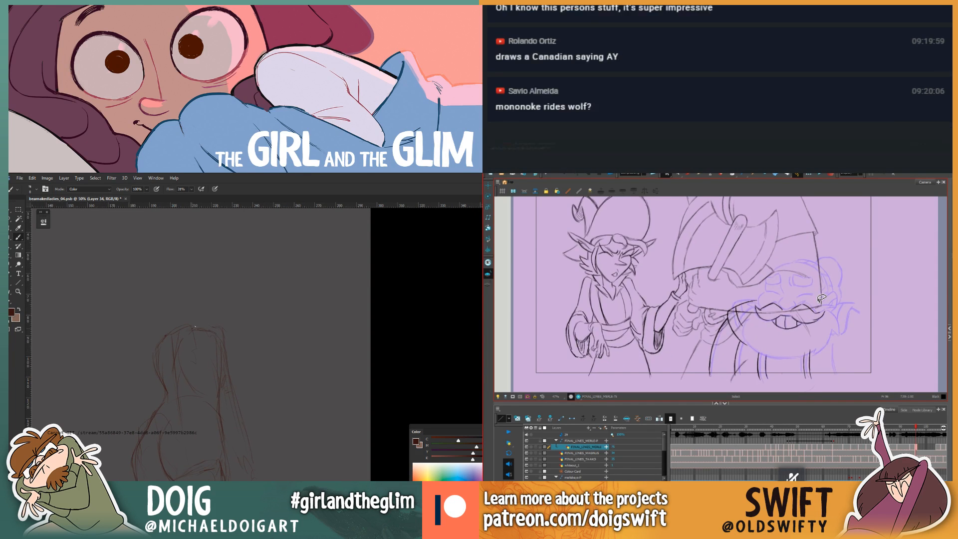
# Step: Rough in a rounded head and neck above the new figure's torso in the Photoshop sketch
pyautogui.moveTo(195, 326); pyautogui.dragTo(174, 281)
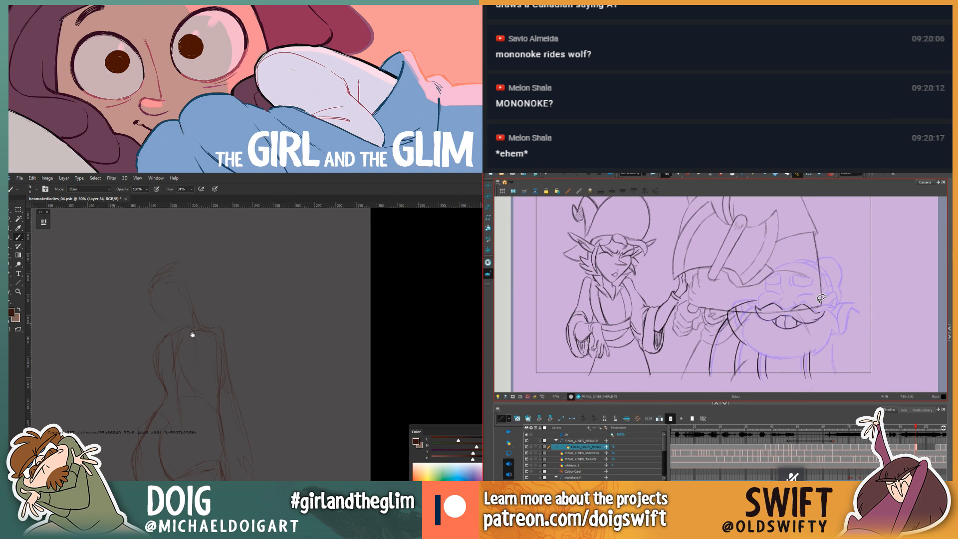
pyautogui.moveTo(192, 335); pyautogui.dragTo(203, 358)
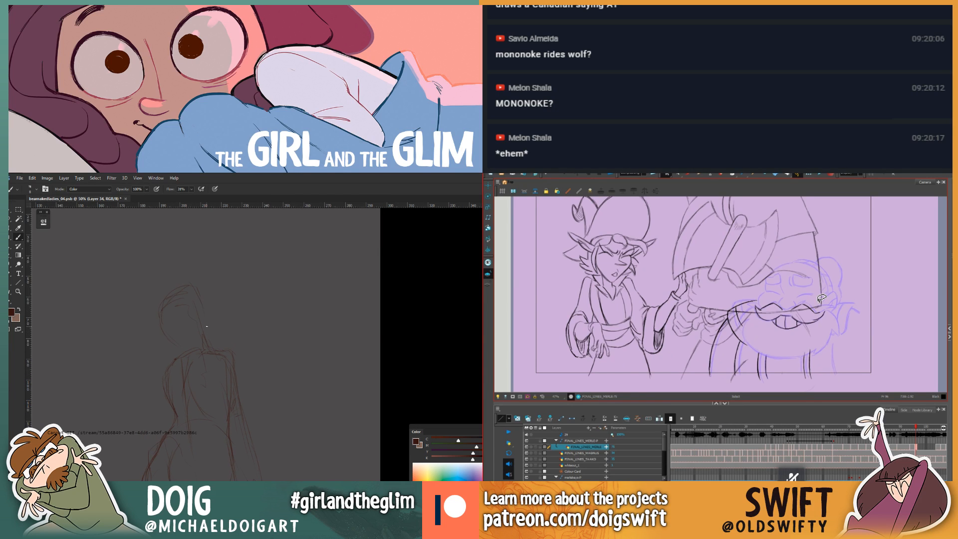
pyautogui.hotkey('alt', 'b')
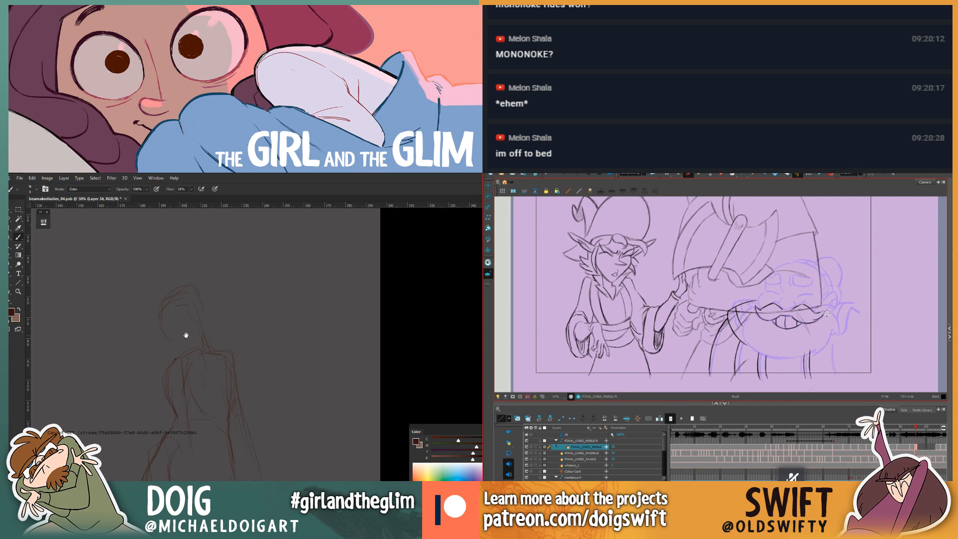
pyautogui.moveTo(185, 336); pyautogui.dragTo(192, 345)
# Step: Touch up the outer tip of the moustache against the adjacent frame while strengthening the outline of the new figure's head
pyautogui.moveTo(823, 314); pyautogui.dragTo(829, 306)
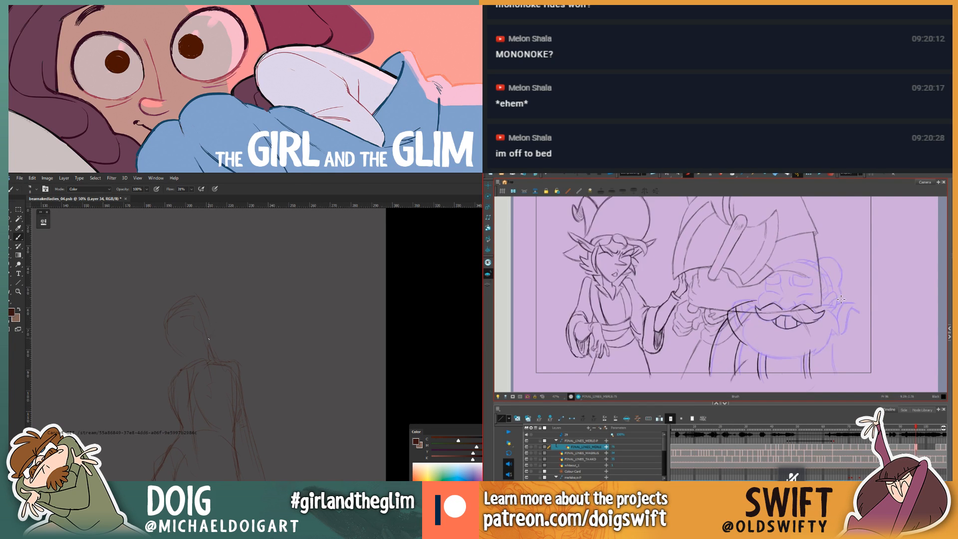
pyautogui.press('f')
pyautogui.press('g')
pyautogui.press('f')
pyautogui.press('g')
pyautogui.moveTo(210, 338); pyautogui.dragTo(196, 294)
pyautogui.press('f')
pyautogui.press('g')
pyautogui.press('f')
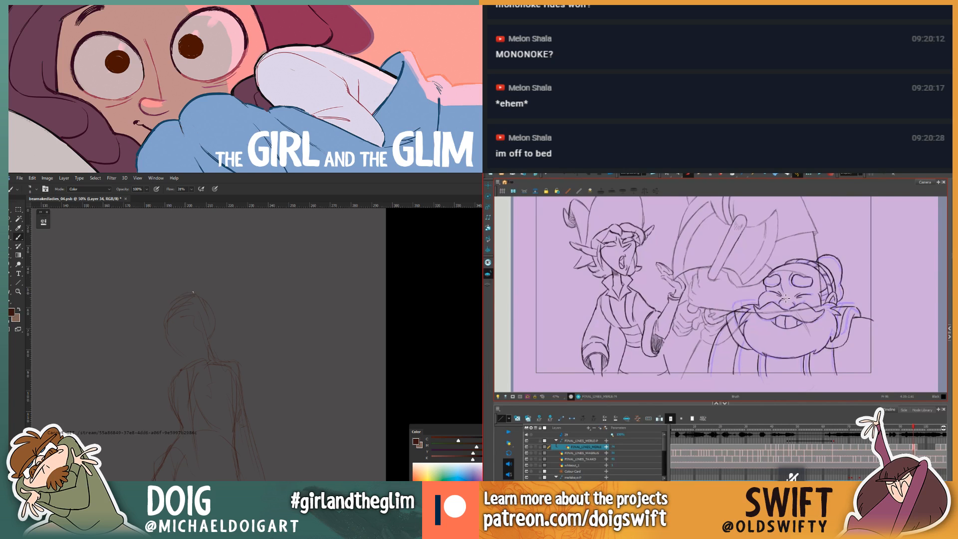
pyautogui.press('g')
pyautogui.press('f')
pyautogui.press('g')
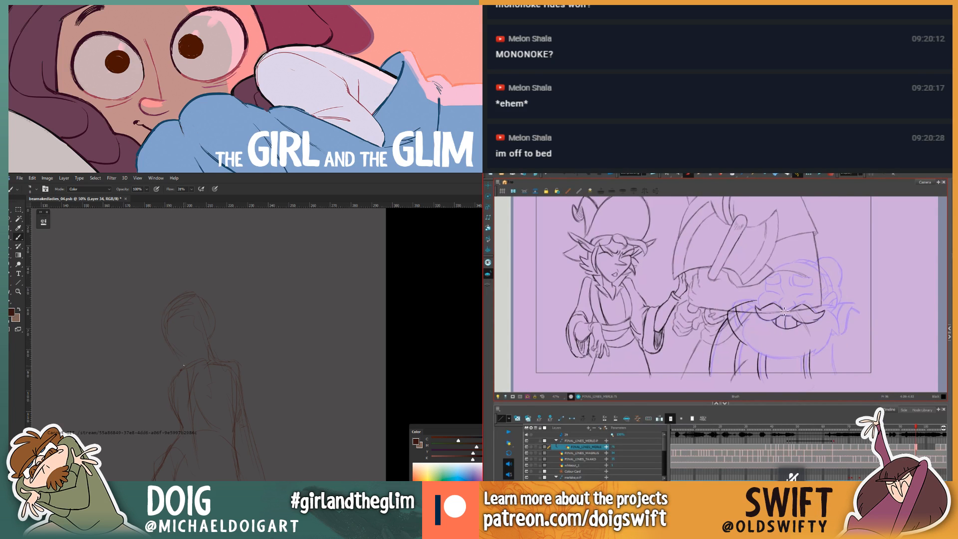
# Step: Ink and clean up the small nose line above the centre of the moustache, comparing with the adjacent frame
pyautogui.moveTo(783, 310); pyautogui.dragTo(792, 314)
pyautogui.press('f')
pyautogui.press('g')
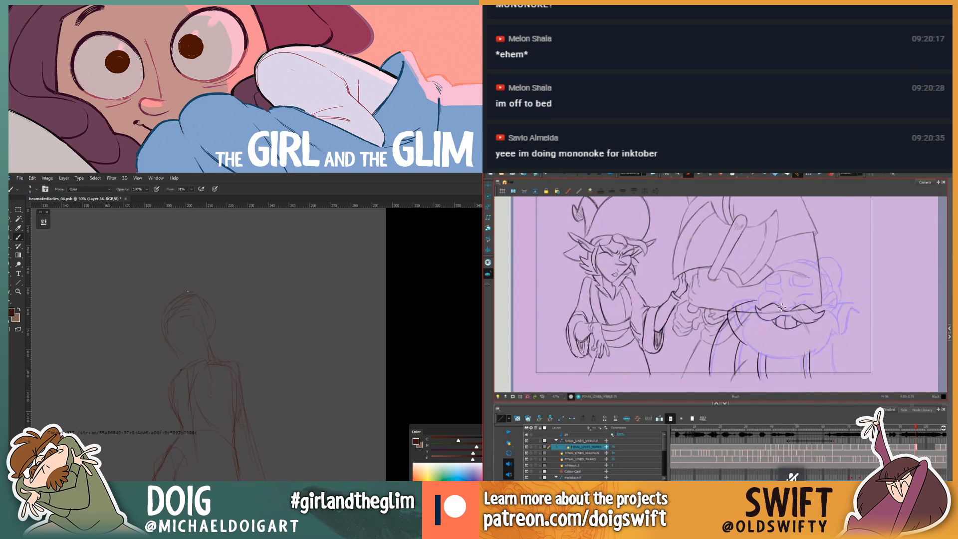
pyautogui.moveTo(778, 309); pyautogui.dragTo(788, 309)
pyautogui.press('f')
pyautogui.hotkey('alt', 'e')
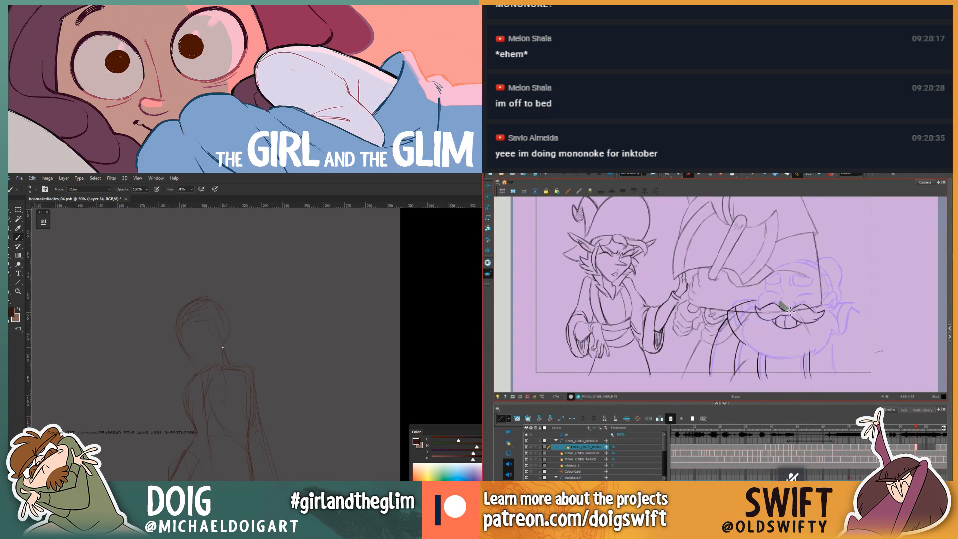
pyautogui.hotkey('alt', 'b')
pyautogui.press('f')
pyautogui.moveTo(211, 376); pyautogui.dragTo(225, 351)
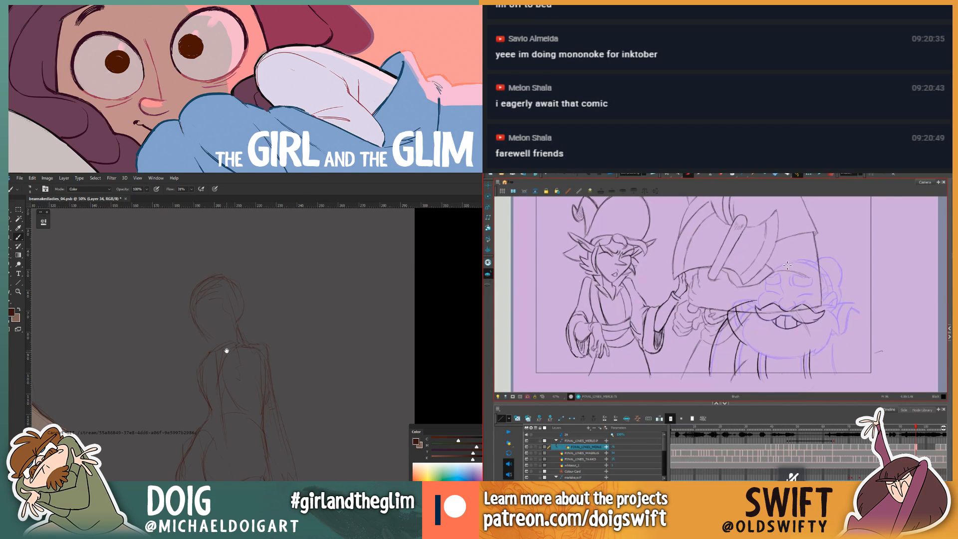
pyautogui.press('f')
pyautogui.press('g')
# Step: Select the bearded man's nose line and adjust its placement above the moustache, flipping between adjacent frames
pyautogui.click(666, 174)
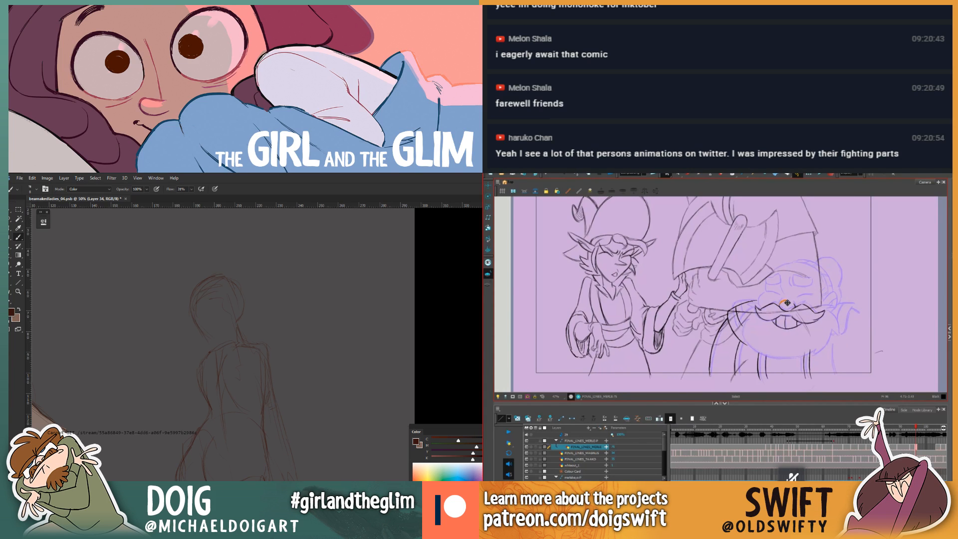
pyautogui.press(',')
pyautogui.press('.')
pyautogui.press(',')
pyautogui.press('.')
pyautogui.press(',')
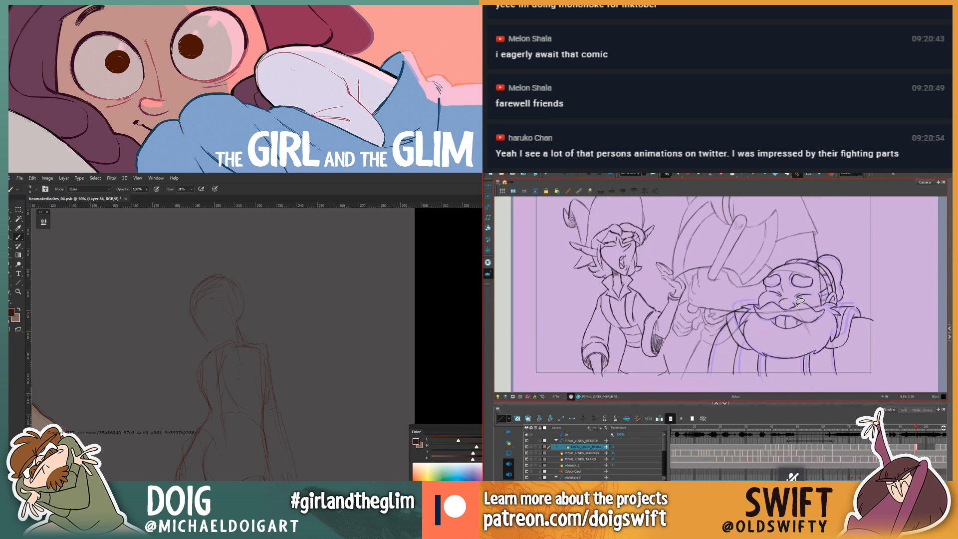
pyautogui.press('.')
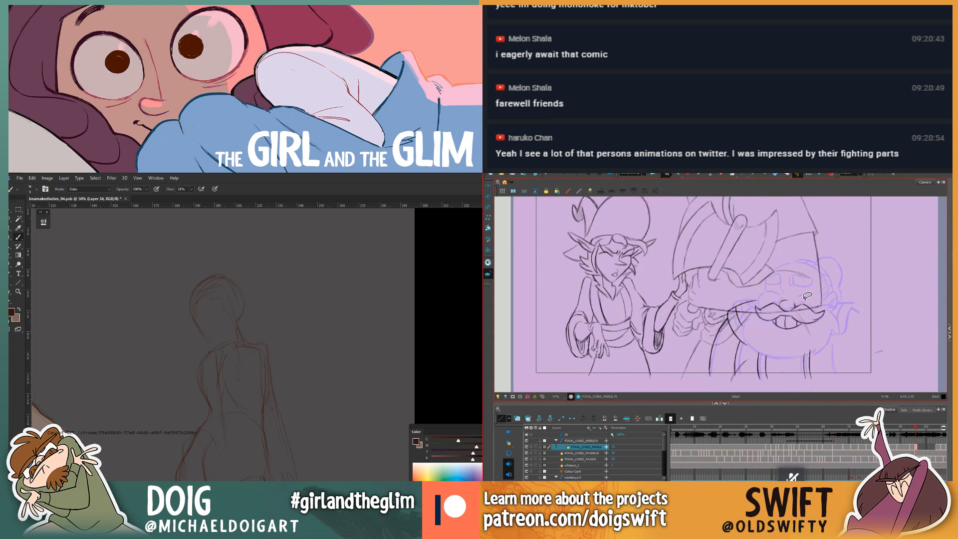
pyautogui.press(',')
pyautogui.press('.')
# Step: Brush in the remaining lines of the bearded man's nose, checking them repeatedly against the adjacent frame
pyautogui.click(688, 175)
pyautogui.press(',')
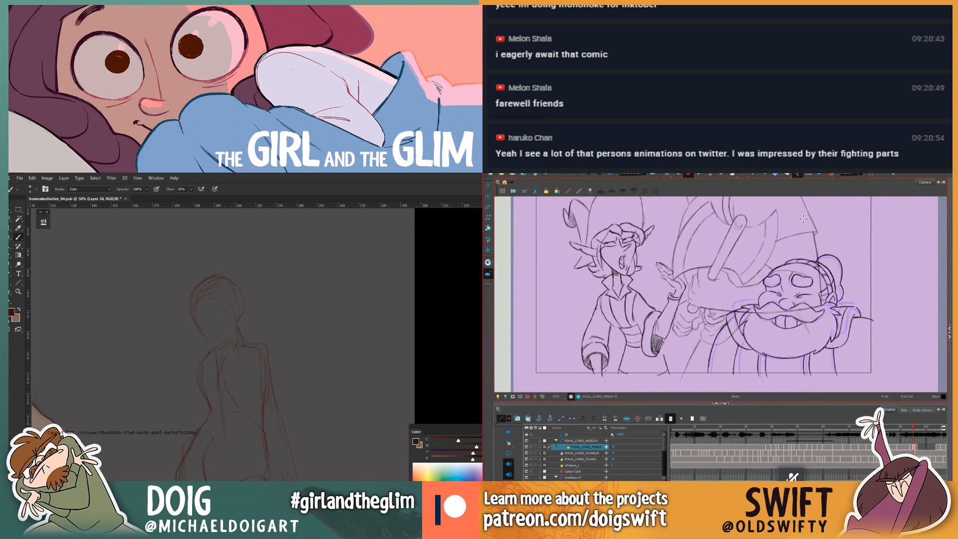
pyautogui.press('.')
pyautogui.press(',')
pyautogui.press('.')
pyautogui.press(',')
pyautogui.press('.')
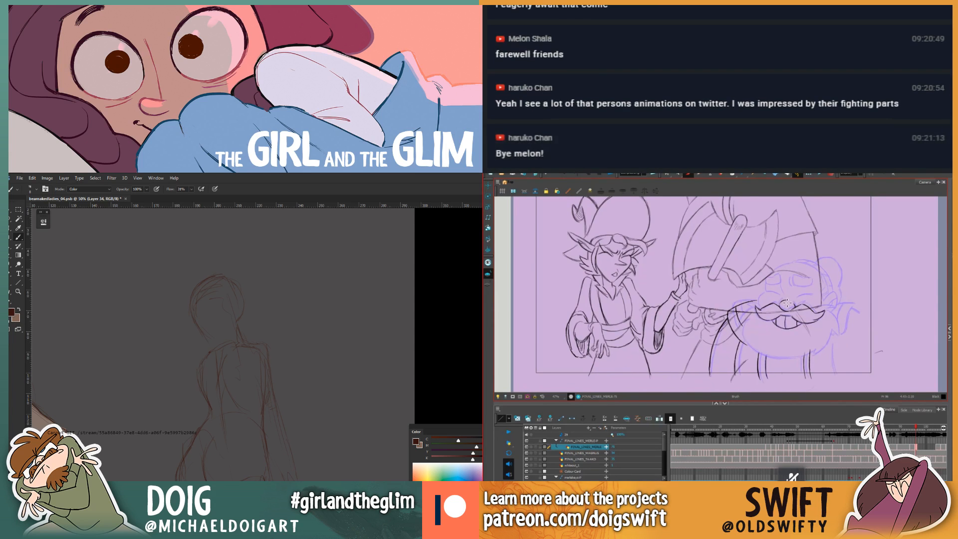
pyautogui.press(',')
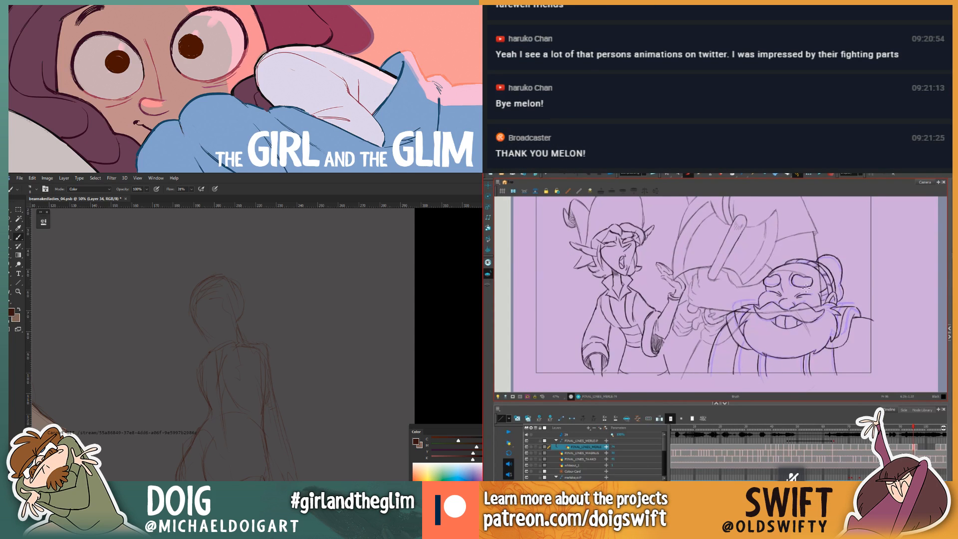
pyautogui.press('.')
pyautogui.press(',')
pyautogui.press(',')
pyautogui.press('.')
pyautogui.press(',')
pyautogui.press('.')
pyautogui.press(',')
pyautogui.press('.')
pyautogui.press(',')
pyautogui.press('.')
# Step: Select the moustache and mouth lines and examine their position against the neighbouring frames
pyautogui.hotkey('alt', 's')
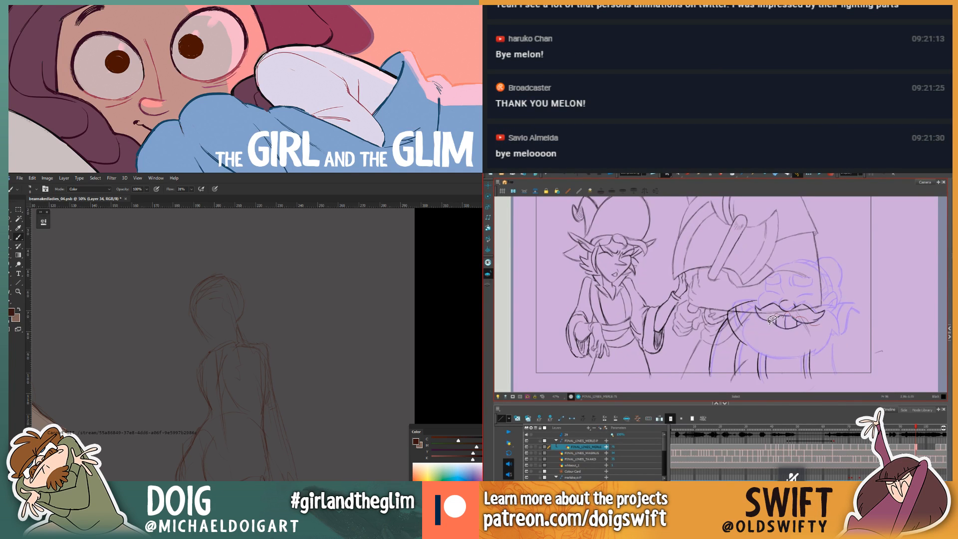
pyautogui.moveTo(747, 285)
pyautogui.mouseDown()
pyautogui.moveTo(814, 301)
pyautogui.moveTo(840, 328)
pyautogui.mouseUp()
pyautogui.press(',')
pyautogui.press('.')
pyautogui.press('.')
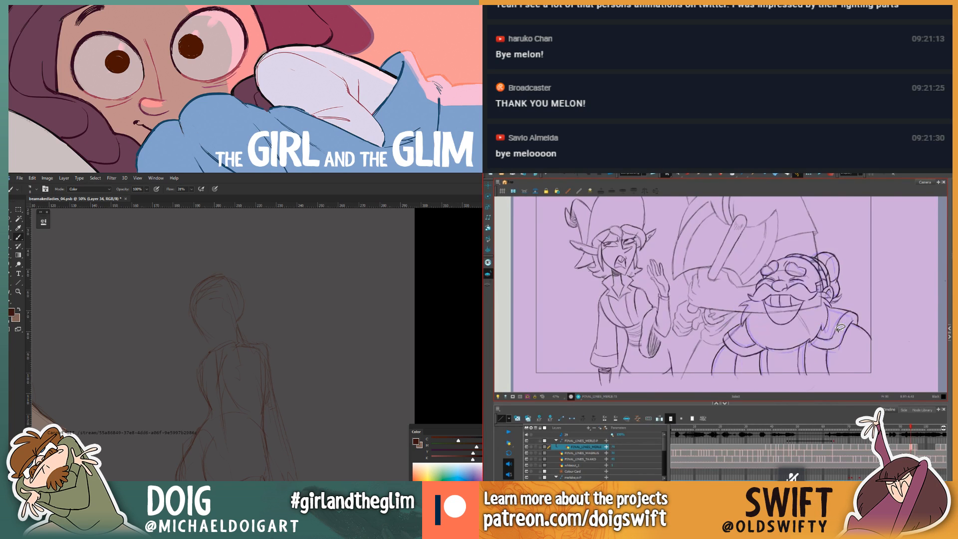
pyautogui.press(',')
pyautogui.press('.')
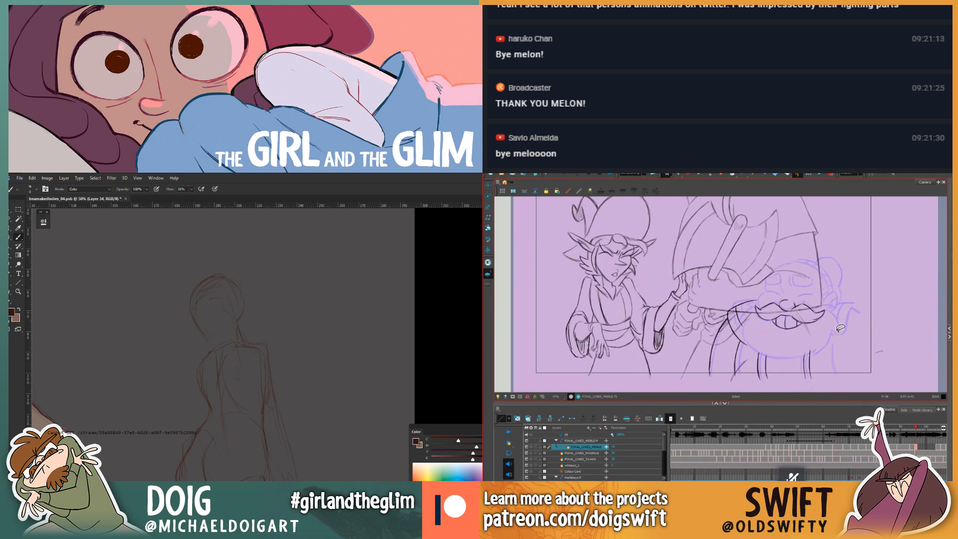
pyautogui.press(',')
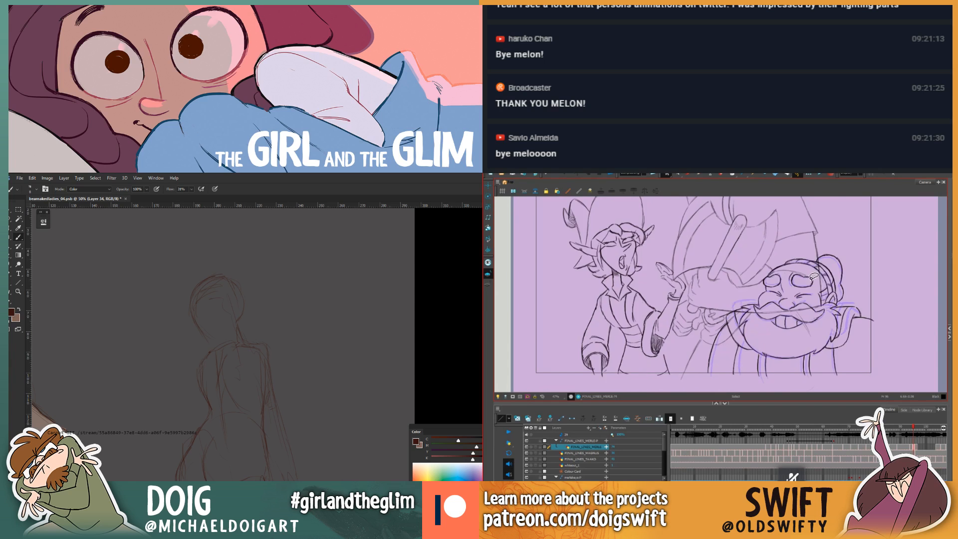
pyautogui.press('.')
pyautogui.press(',')
pyautogui.press('.')
# Step: Select the inner half of the moustache and adjust it, comparing with the adjacent frame
pyautogui.moveTo(767, 309)
pyautogui.mouseDown()
pyautogui.moveTo(759, 318)
pyautogui.moveTo(771, 323)
pyautogui.mouseUp()
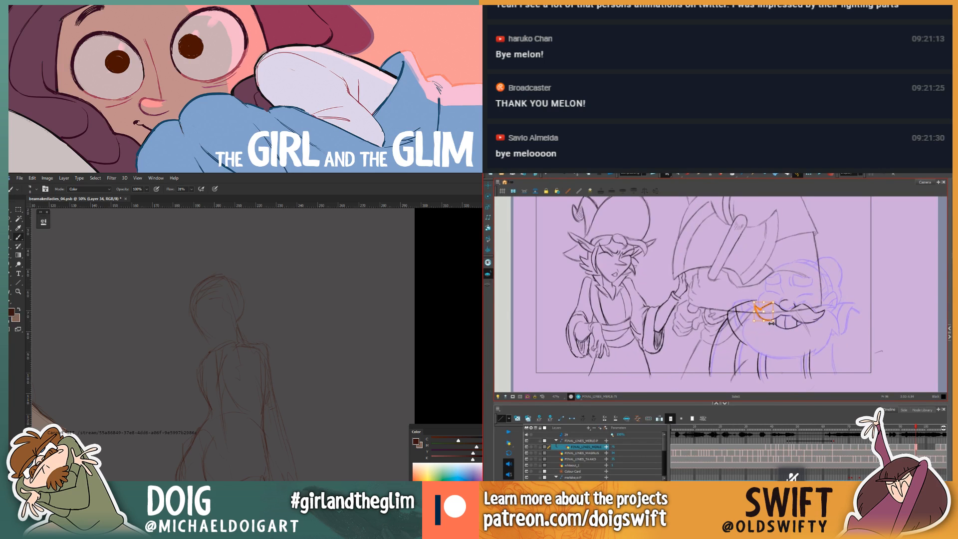
pyautogui.click(775, 323)
pyautogui.press(',')
pyautogui.press('.')
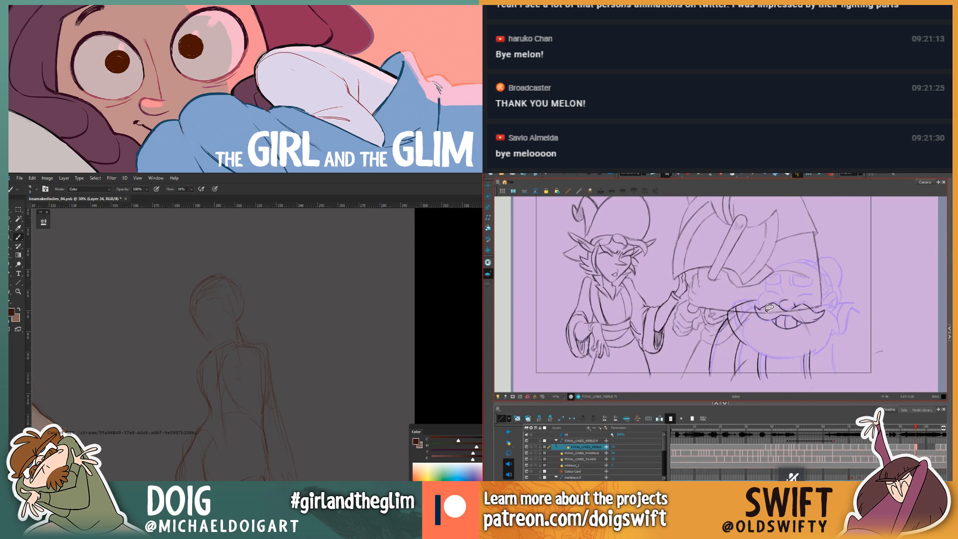
pyautogui.click(769, 307)
pyautogui.click(782, 296)
pyautogui.press(',')
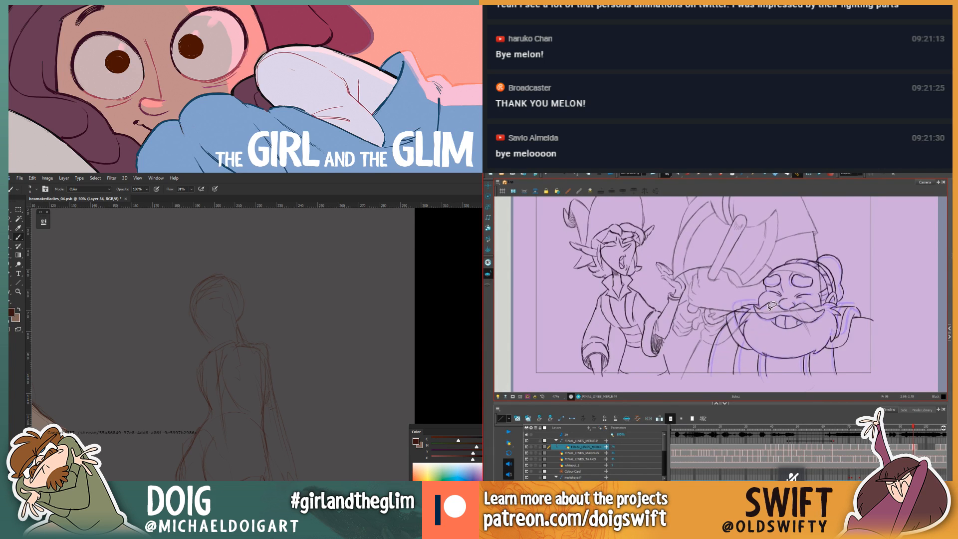
pyautogui.press('.')
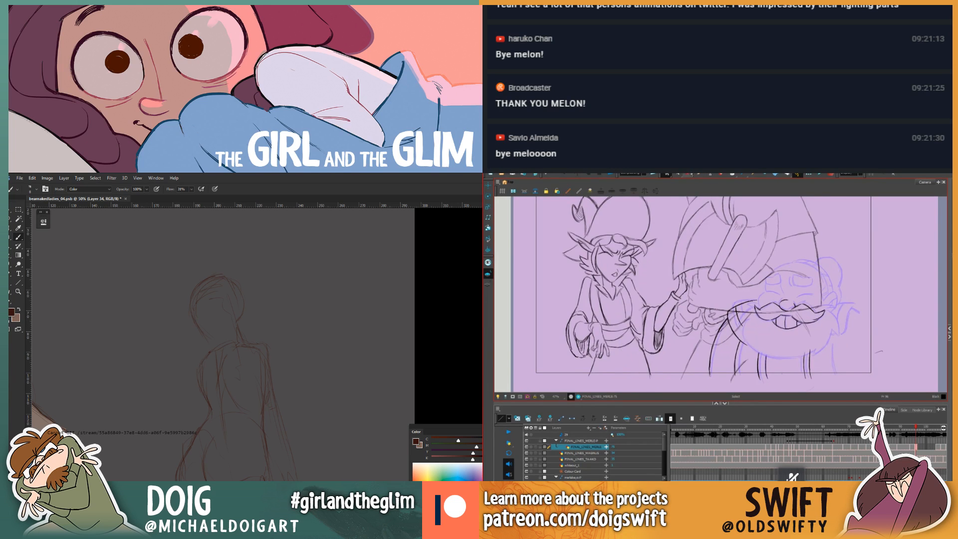
# Step: Ink the bearded man's outer closed eye with curved brush strokes, flipping between adjacent frames for reference
pyautogui.hotkey('alt', 'b')
pyautogui.press(',')
pyautogui.press('.')
pyautogui.press(',')
pyautogui.press('.')
pyautogui.press(',')
pyautogui.press('.')
pyautogui.press(',')
pyautogui.press('.')
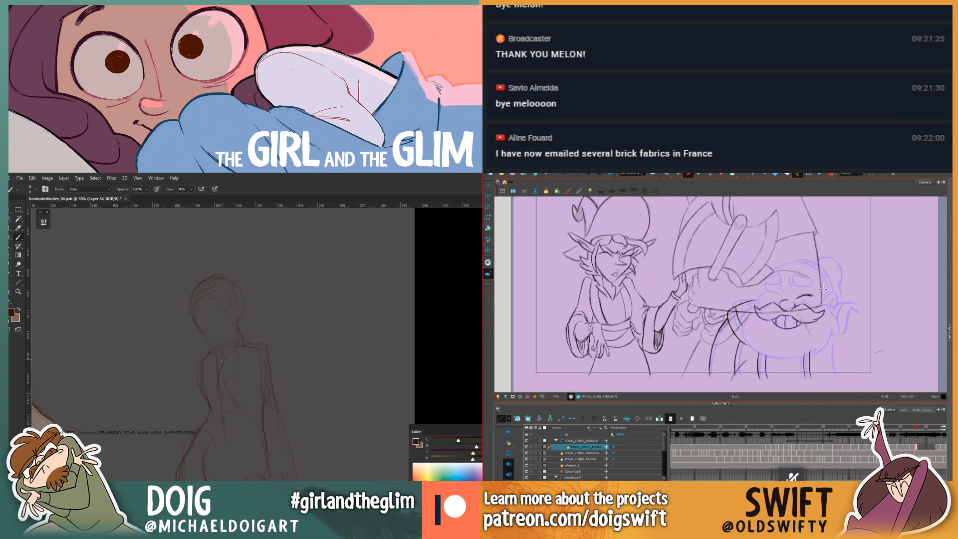
# Step: Refine the lines of the outer closed eye against the adjacent frame
pyautogui.press(',')
pyautogui.moveTo(218, 424)
pyautogui.mouseDown()
pyautogui.moveTo(234, 353)
pyautogui.moveTo(229, 384)
pyautogui.mouseUp()
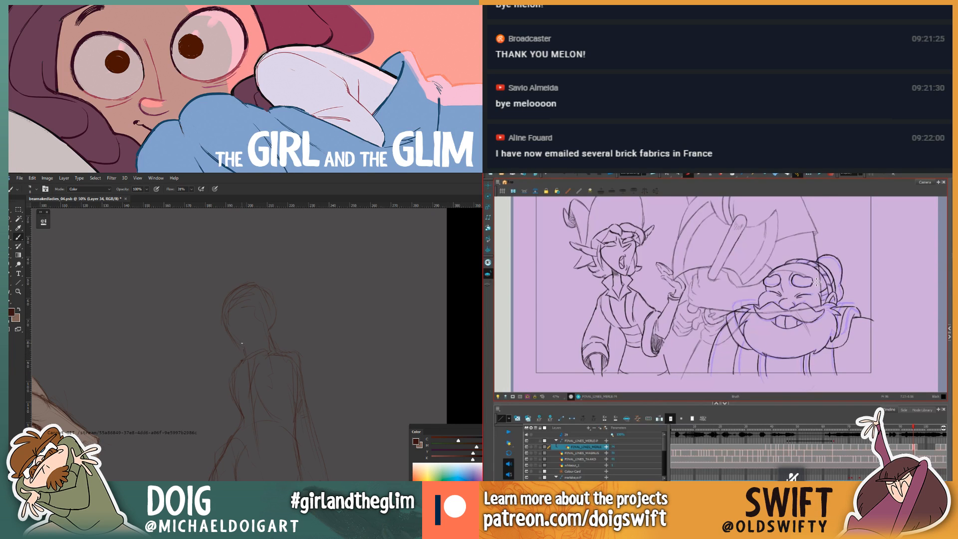
pyautogui.press('.')
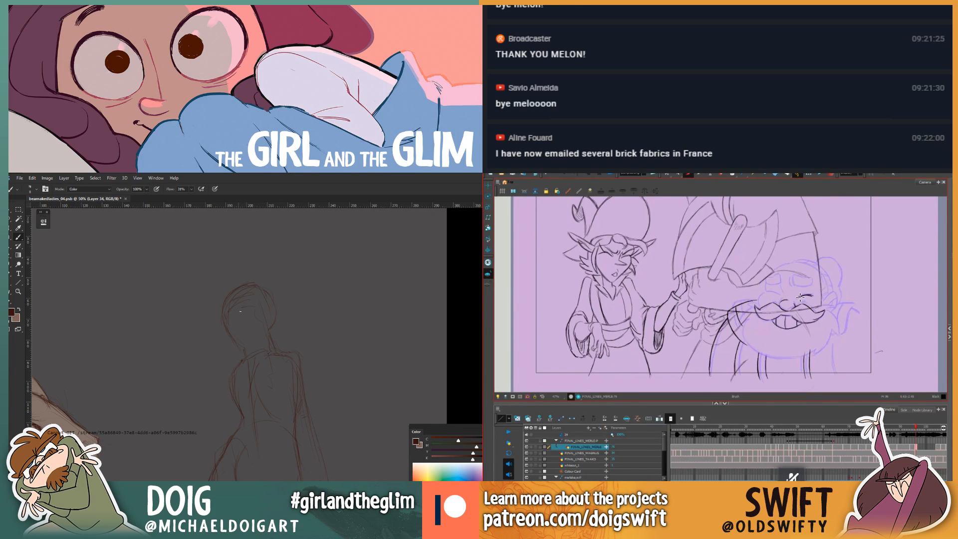
pyautogui.press(',')
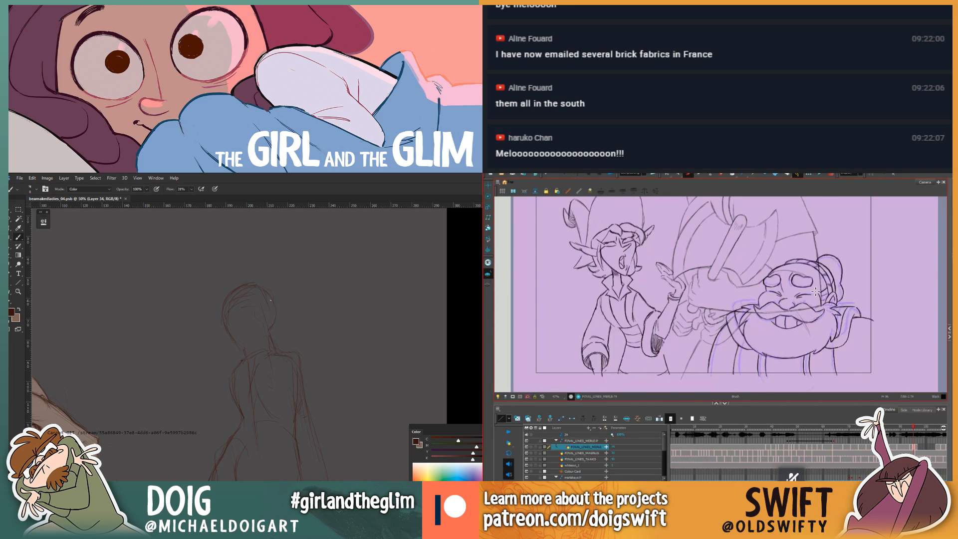
pyautogui.press('.')
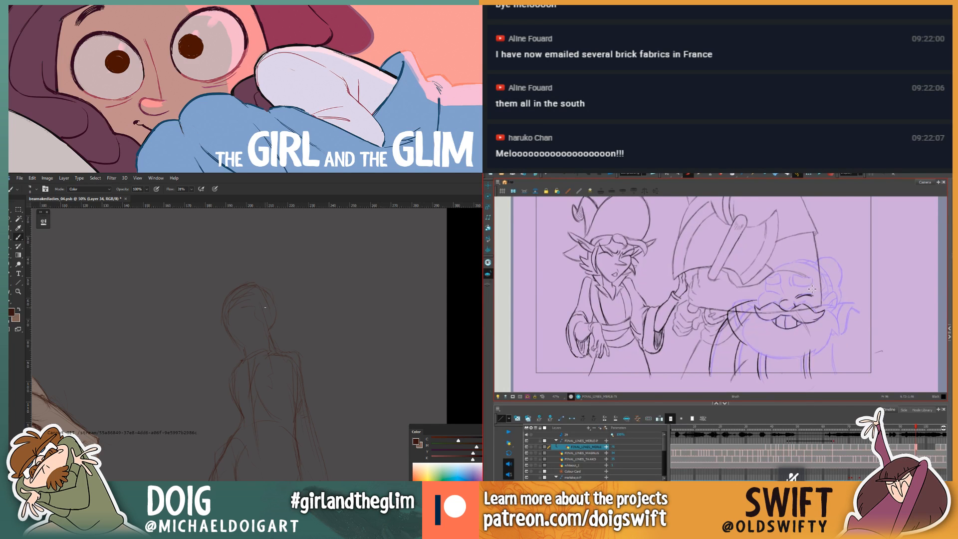
pyautogui.press(',')
pyautogui.press('.')
pyautogui.press(',')
pyautogui.press('.')
# Step: Ink the bearded man's inner closed eye beside the nose, matching it to the adjacent frame
pyautogui.moveTo(272, 371); pyautogui.dragTo(212, 335)
pyautogui.press(',')
pyautogui.press('.')
pyautogui.press(',')
pyautogui.press('.')
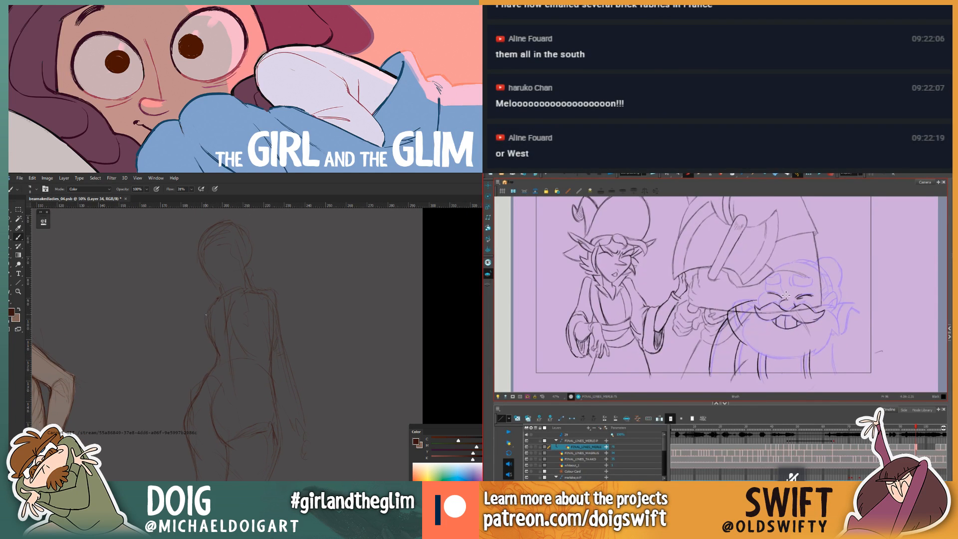
pyautogui.press(',')
pyautogui.press(',')
pyautogui.press('.')
pyautogui.press(',')
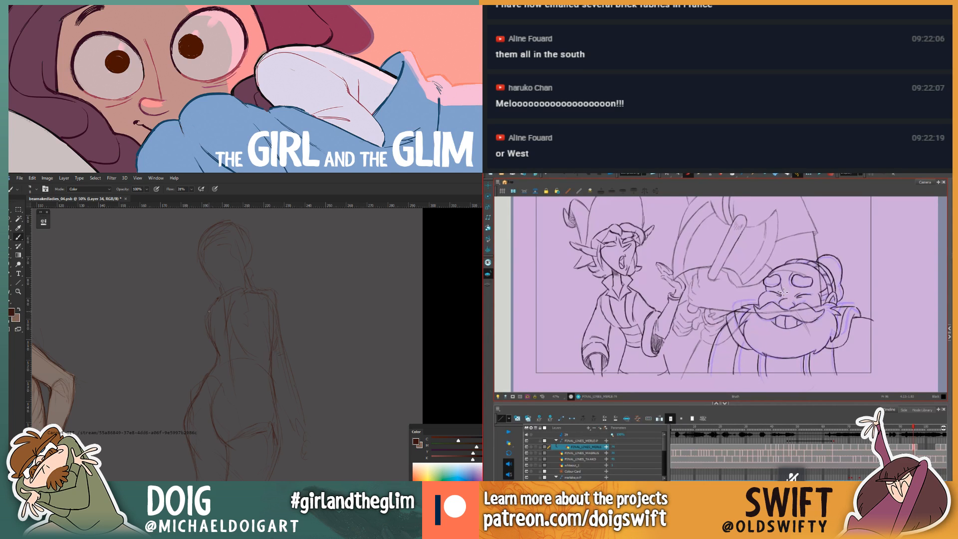
pyautogui.press('.')
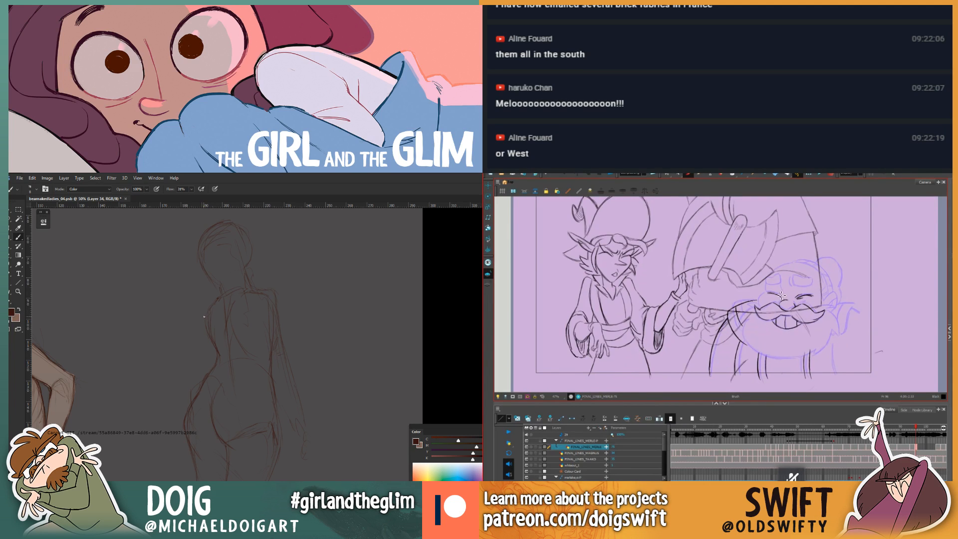
# Step: Compare the bearded man's inked closed eyes with the adjacent frame
pyautogui.press(',')
pyautogui.press('.')
pyautogui.press(',')
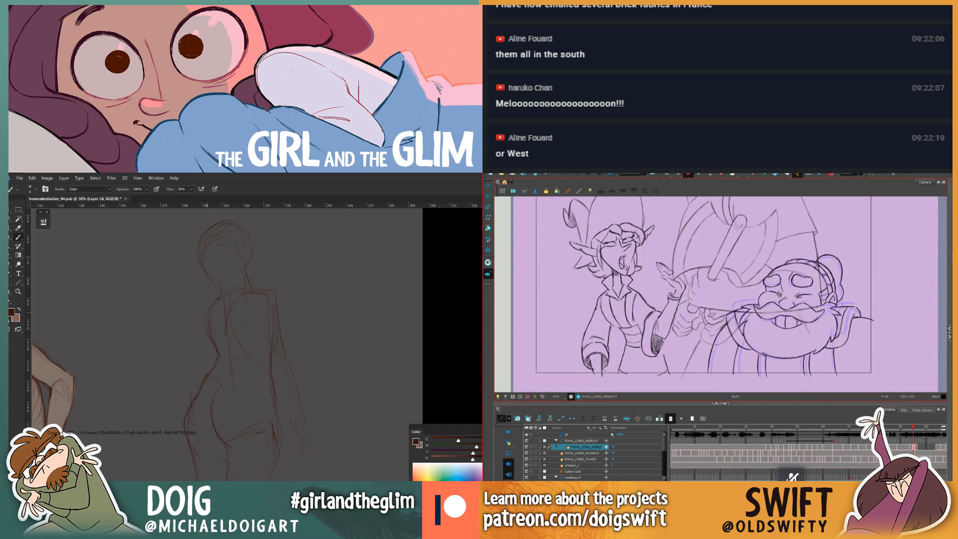
pyautogui.press('.')
pyautogui.press(',')
pyautogui.press('.')
pyautogui.press(',')
pyautogui.press('.')
pyautogui.moveTo(275, 331); pyautogui.dragTo(251, 350)
pyautogui.press(',')
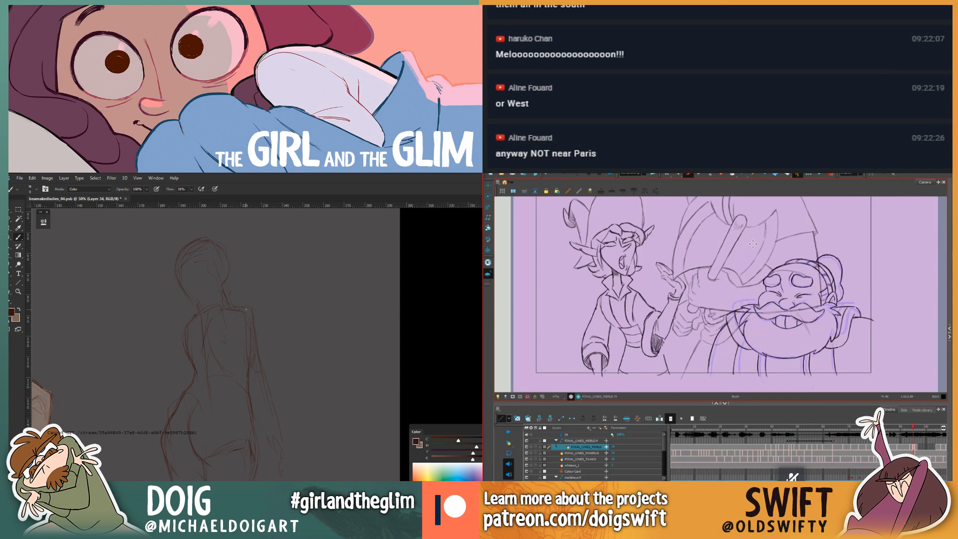
pyautogui.press('.')
pyautogui.press(',')
pyautogui.press('.')
# Step: Select the bearded man's closed eye nearest the axe and shift it slightly, checking its placement against the adjacent frame
pyautogui.click(666, 174)
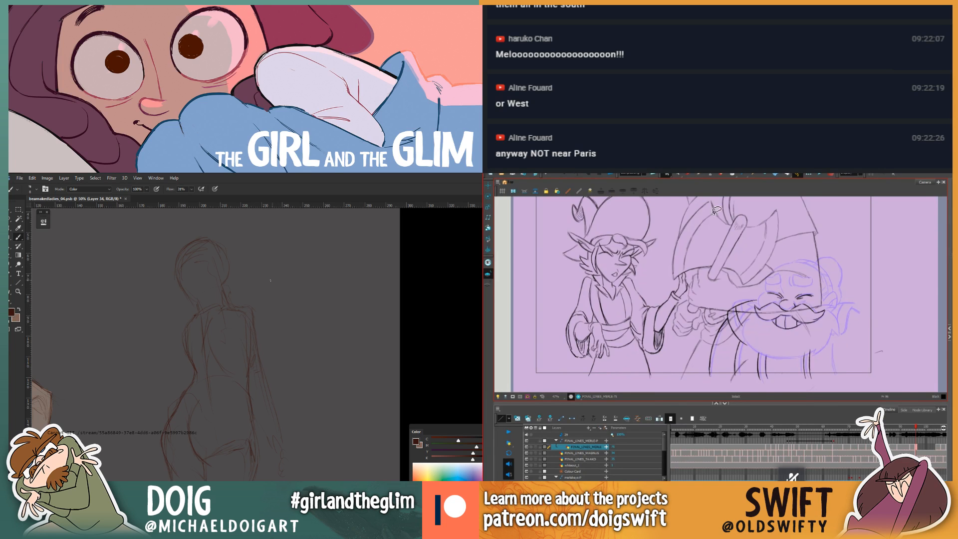
pyautogui.moveTo(251, 398); pyautogui.dragTo(258, 353)
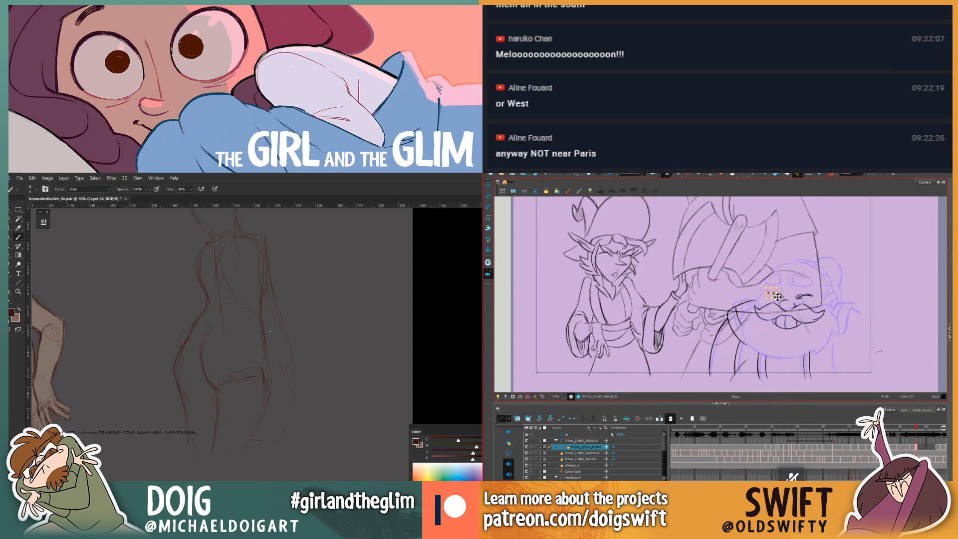
pyautogui.press(',')
pyautogui.press('.')
pyautogui.moveTo(779, 294); pyautogui.dragTo(785, 288)
pyautogui.moveTo(278, 351); pyautogui.dragTo(263, 376)
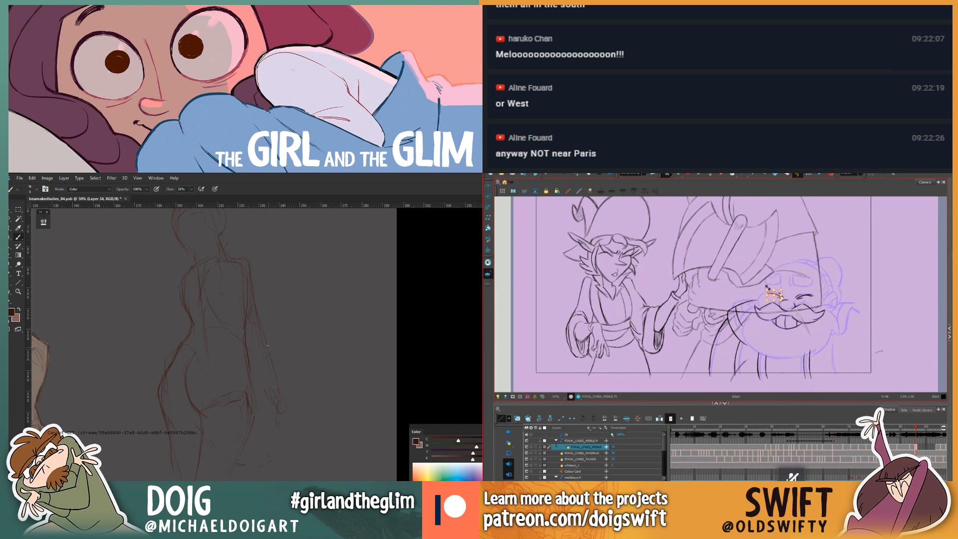
pyautogui.press(',')
pyautogui.moveTo(256, 346)
pyautogui.mouseDown()
pyautogui.moveTo(256, 357)
pyautogui.moveTo(239, 361)
pyautogui.mouseUp()
pyautogui.press('.')
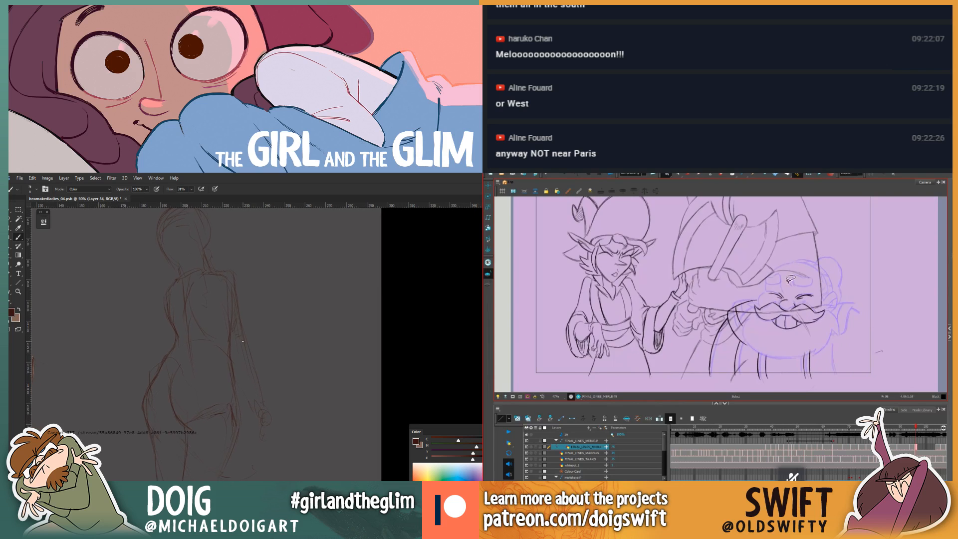
pyautogui.moveTo(784, 294)
pyautogui.mouseDown()
pyautogui.moveTo(772, 299)
pyautogui.moveTo(776, 291)
pyautogui.mouseUp()
pyautogui.moveTo(245, 346)
pyautogui.mouseDown()
pyautogui.moveTo(241, 374)
pyautogui.moveTo(263, 370)
pyautogui.mouseUp()
pyautogui.press(',')
pyautogui.press('.')
# Step: Select the closed eye on the other side of the bearded man's nose and adjust its position
pyautogui.moveTo(811, 295)
pyautogui.mouseDown()
pyautogui.moveTo(796, 294)
pyautogui.moveTo(811, 300)
pyautogui.mouseUp()
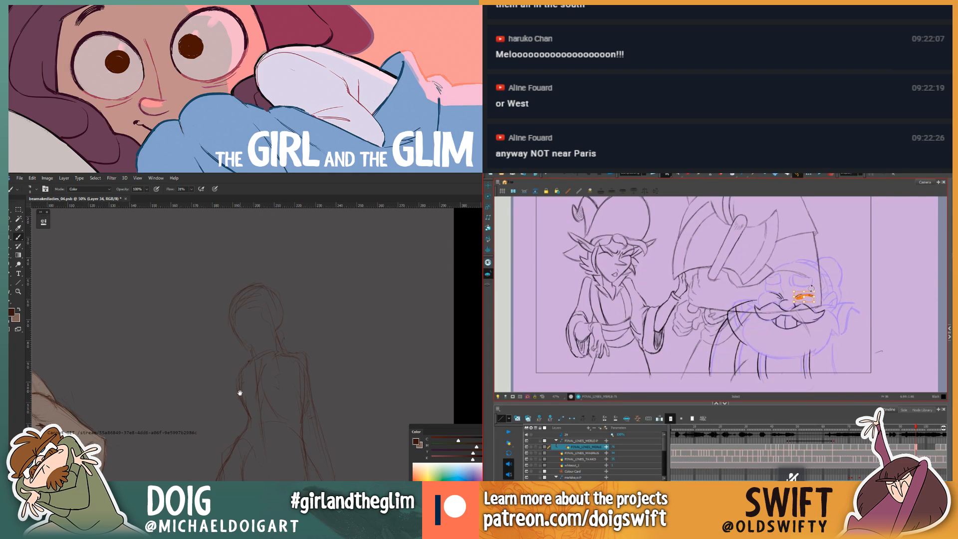
pyautogui.moveTo(251, 426); pyautogui.dragTo(224, 354)
pyautogui.press('Escape')
pyautogui.hotkey('ctrl', '-')
pyautogui.hotkey('ctrl', '-')
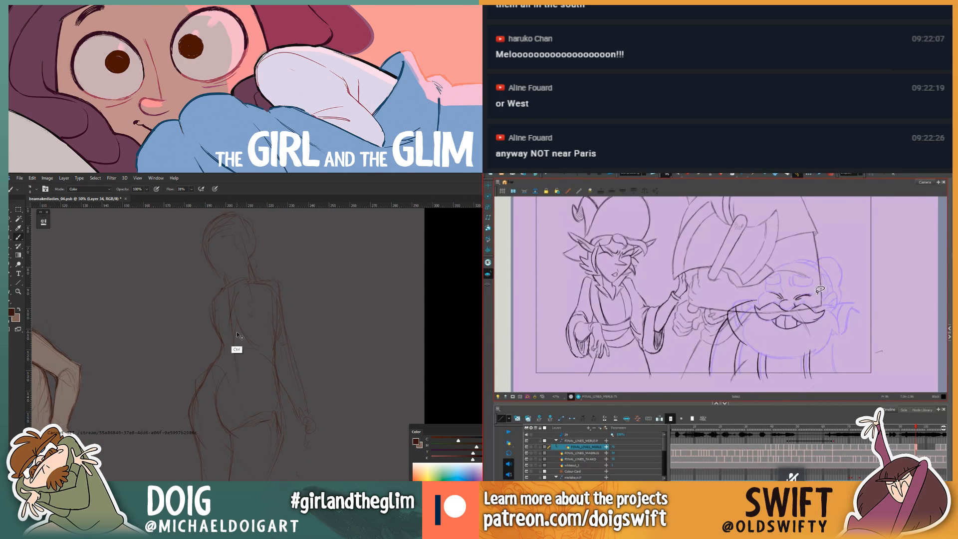
pyautogui.moveTo(282, 318); pyautogui.dragTo(267, 332)
pyautogui.moveTo(812, 294); pyautogui.dragTo(800, 299)
pyautogui.moveTo(267, 331); pyautogui.dragTo(265, 333)
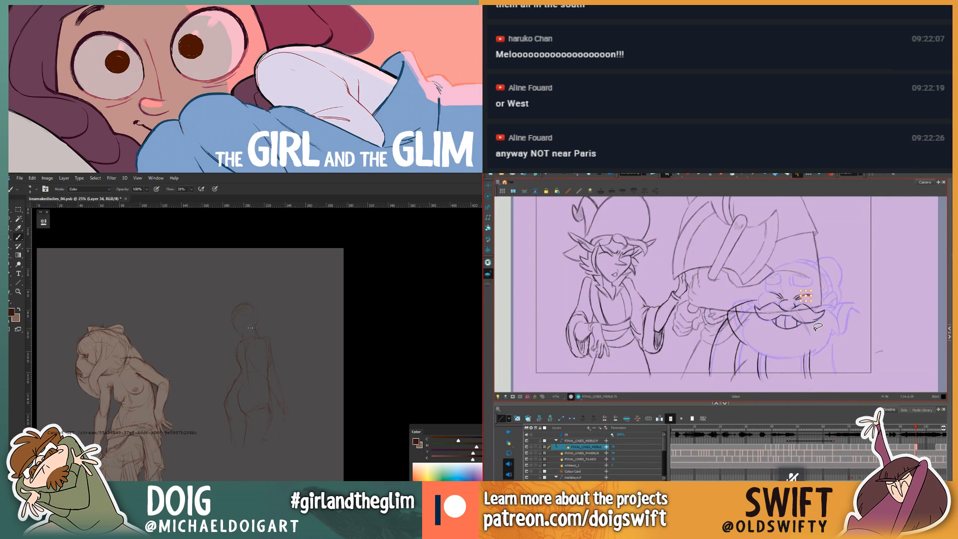
# Step: Lasso the sketched figure's head, torso and arm, then enlarge and reposition them slightly with Free Transform
pyautogui.press('l')
pyautogui.press(',')
pyautogui.press('.')
pyautogui.moveTo(236, 374)
pyautogui.mouseDown()
pyautogui.moveTo(267, 383)
pyautogui.moveTo(290, 428)
pyautogui.moveTo(287, 365)
pyautogui.moveTo(270, 321)
pyautogui.moveTo(241, 290)
pyautogui.moveTo(224, 350)
pyautogui.moveTo(236, 374)
pyautogui.mouseUp()
pyautogui.hotkey('ctrl', 't')
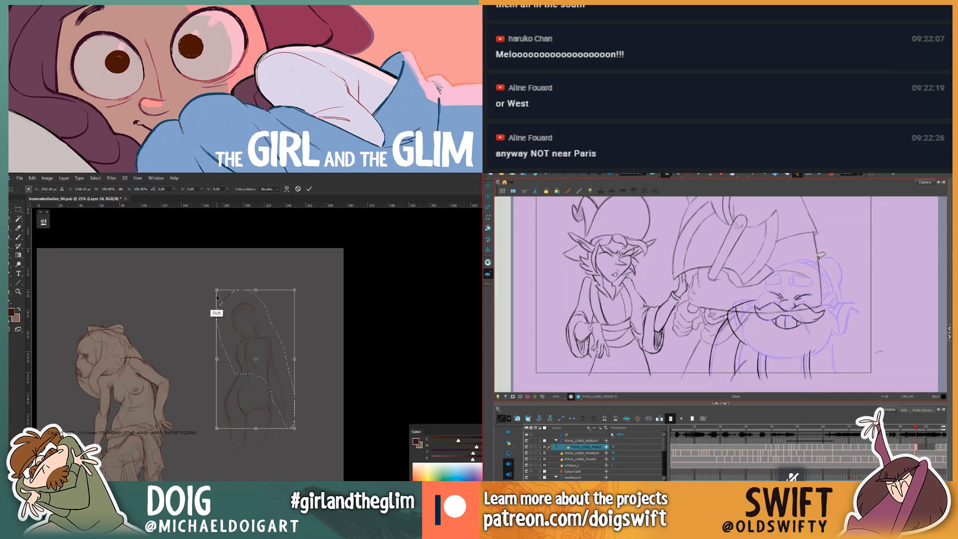
pyautogui.moveTo(216, 288)
pyautogui.mouseDown()
pyautogui.moveTo(195, 268)
pyautogui.moveTo(202, 271)
pyautogui.mouseUp()
pyautogui.press(',')
pyautogui.press('.')
pyautogui.moveTo(251, 334); pyautogui.dragTo(253, 336)
pyautogui.press(',')
pyautogui.press('.')
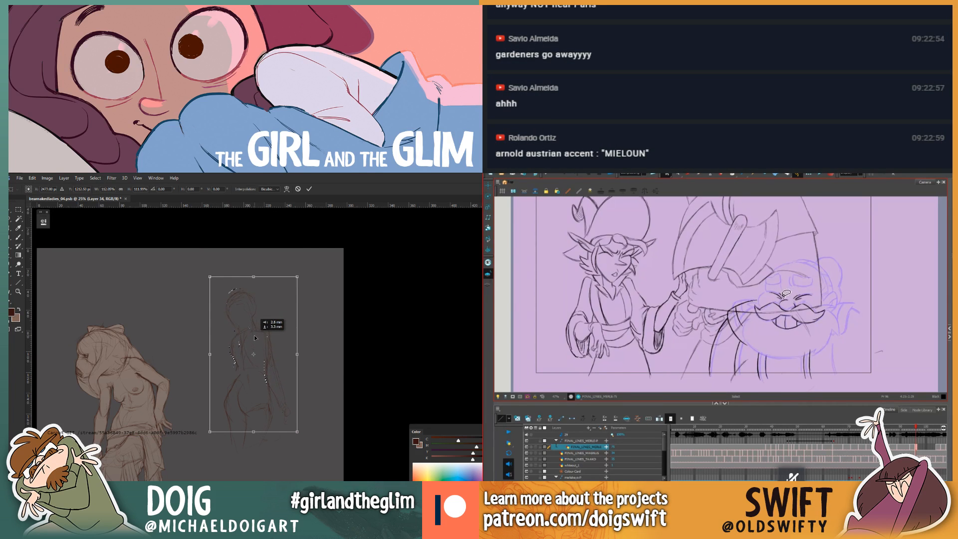
pyautogui.press('Return')
# Step: Fine-tune the bearded man's closed eye farther from the axe, and reconnect the sketched figure's waist line with the brush
pyautogui.scroll(1, 254, 334)
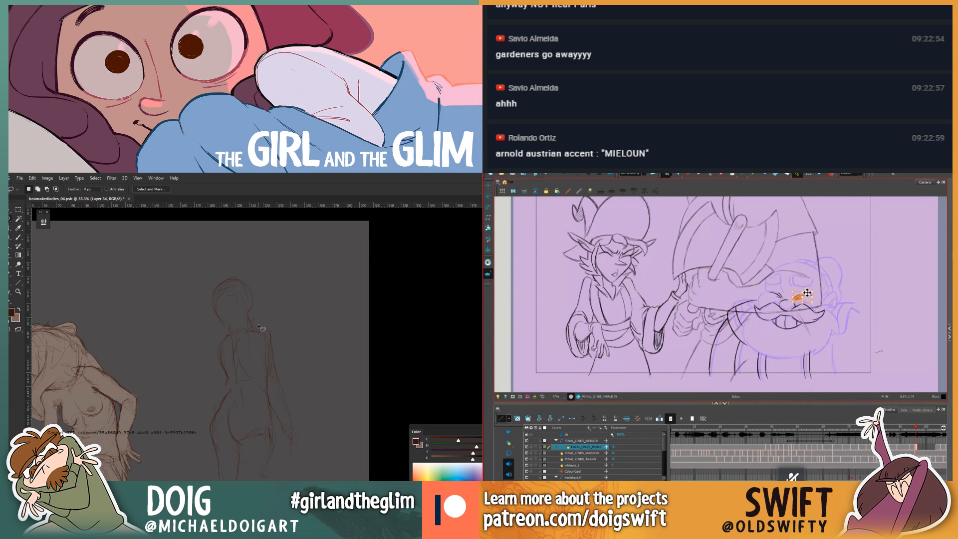
pyautogui.scroll(1, 260, 326)
pyautogui.moveTo(243, 354); pyautogui.dragTo(237, 318)
pyautogui.press(',')
pyautogui.press(',')
pyautogui.press('.')
pyautogui.press('b')
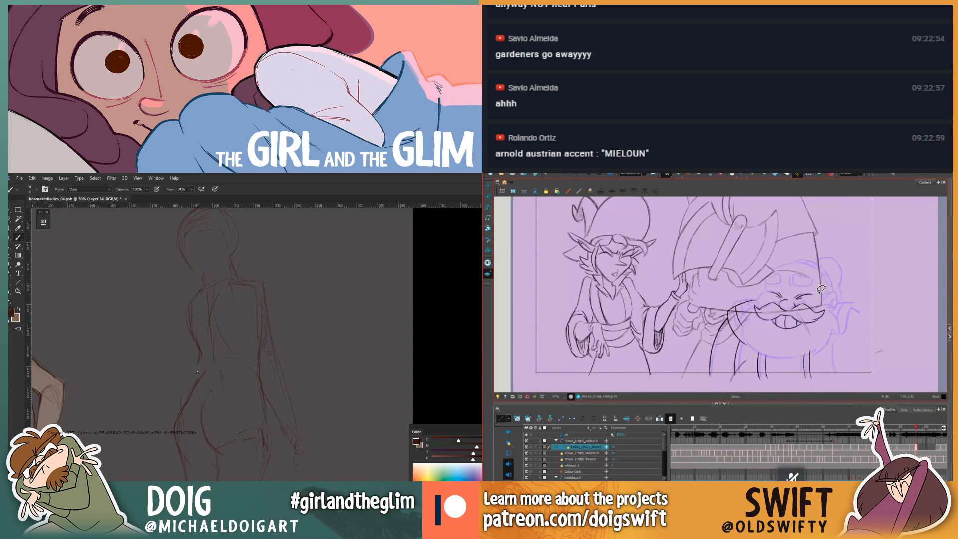
pyautogui.moveTo(204, 372); pyautogui.dragTo(204, 358)
pyautogui.press(',')
pyautogui.press('.')
# Step: Select the bearded man's nose, adjust it against the adjacent frame, and clear the selection
pyautogui.click(788, 308)
pyautogui.moveTo(191, 240); pyautogui.dragTo(197, 310)
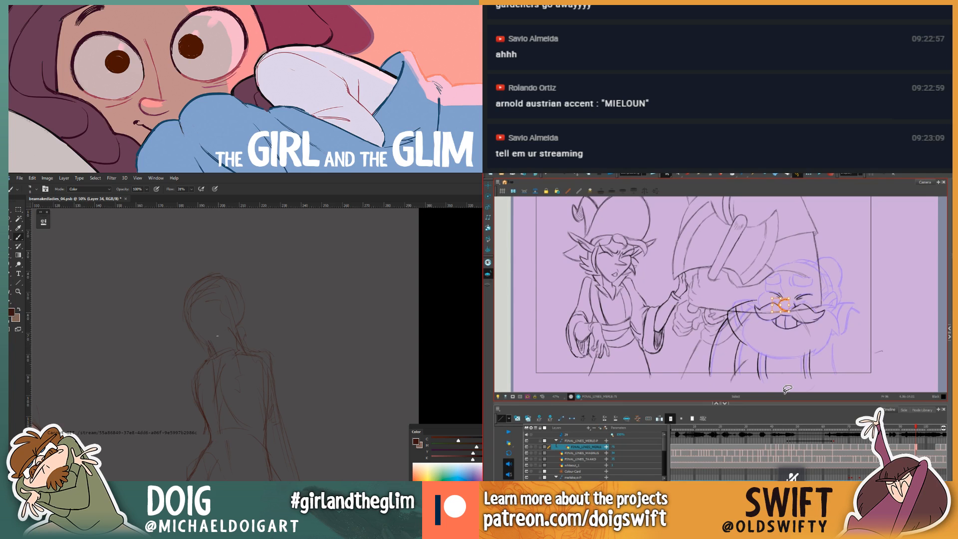
pyautogui.press(',')
pyautogui.press('.')
pyautogui.moveTo(217, 331)
pyautogui.mouseDown()
pyautogui.moveTo(228, 322)
pyautogui.moveTo(241, 346)
pyautogui.moveTo(225, 376)
pyautogui.mouseUp()
pyautogui.press(',')
pyautogui.press('.')
pyautogui.moveTo(889, 351)
pyautogui.mouseDown()
pyautogui.moveTo(886, 372)
pyautogui.moveTo(892, 365)
pyautogui.mouseUp()
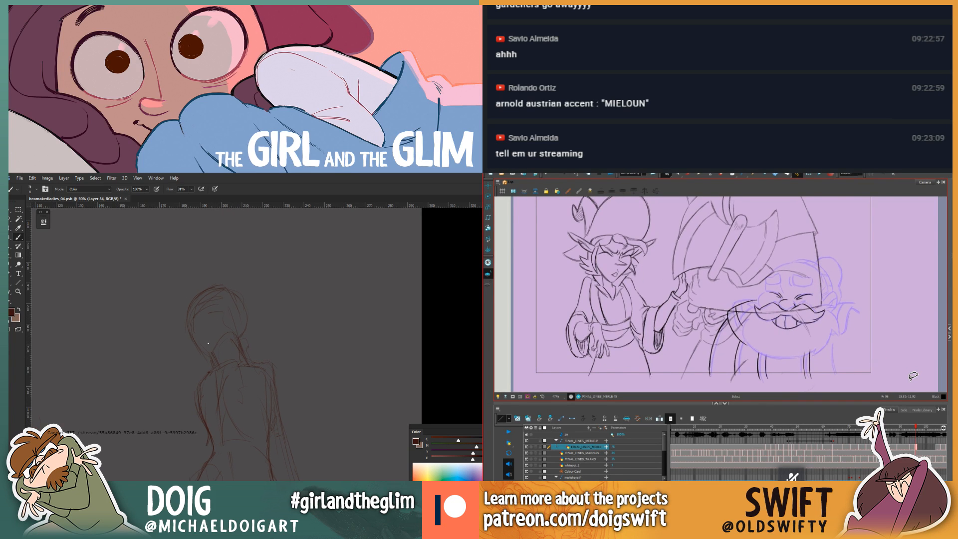
# Step: Ink the short cheek line beside the bearded man's closed eye nearest the axe, using the adjacent frame as reference
pyautogui.press(',')
pyautogui.press('.')
pyautogui.click(688, 174)
pyautogui.press(',')
pyautogui.press('.')
pyautogui.press(',')
pyautogui.press('.')
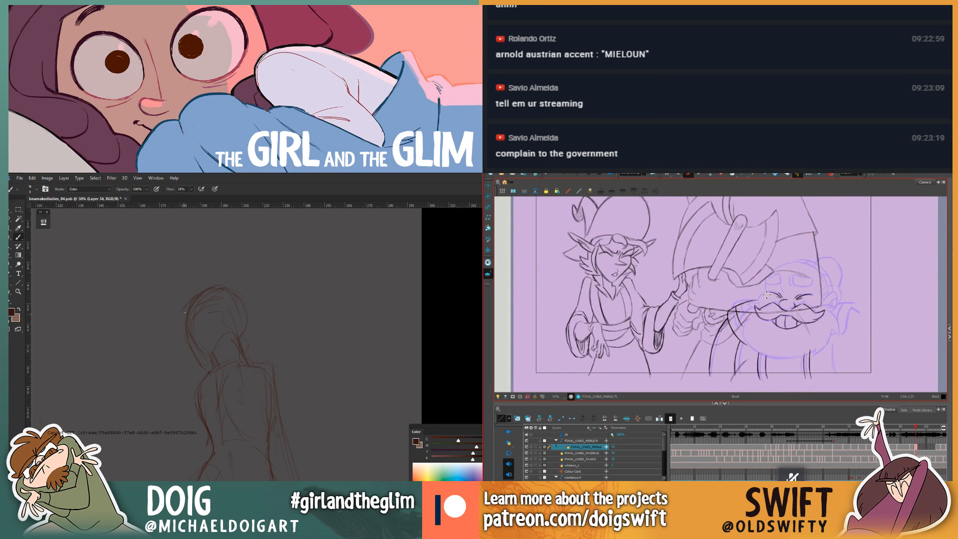
pyautogui.press(',')
pyautogui.press('.')
pyautogui.moveTo(217, 366); pyautogui.dragTo(204, 322)
pyautogui.moveTo(762, 298); pyautogui.dragTo(758, 304)
pyautogui.moveTo(204, 322); pyautogui.dragTo(212, 304)
pyautogui.moveTo(206, 351); pyautogui.dragTo(206, 352)
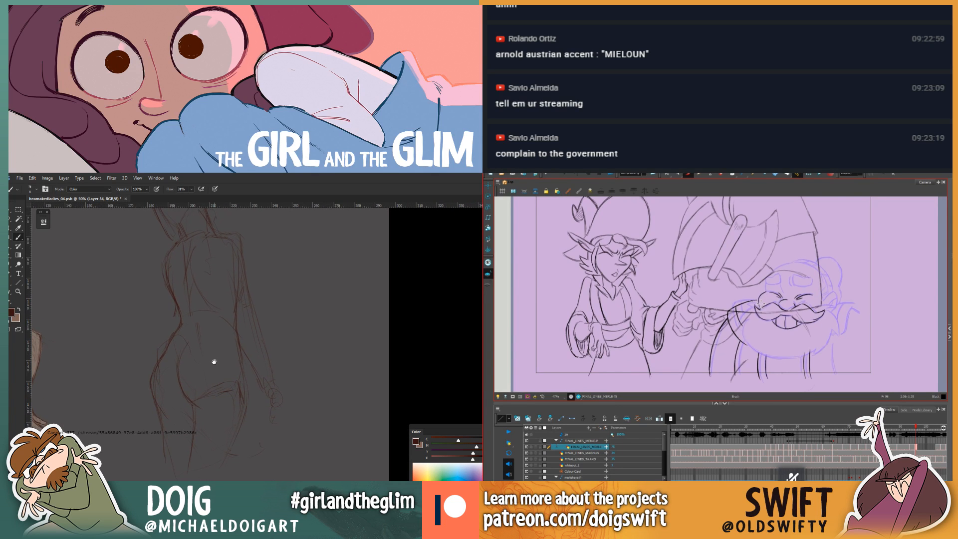
# Step: Compare the newly inked cheek line with the adjacent frame
pyautogui.press(',')
pyautogui.press('.')
pyautogui.press(',')
pyautogui.press('.')
pyautogui.press(',')
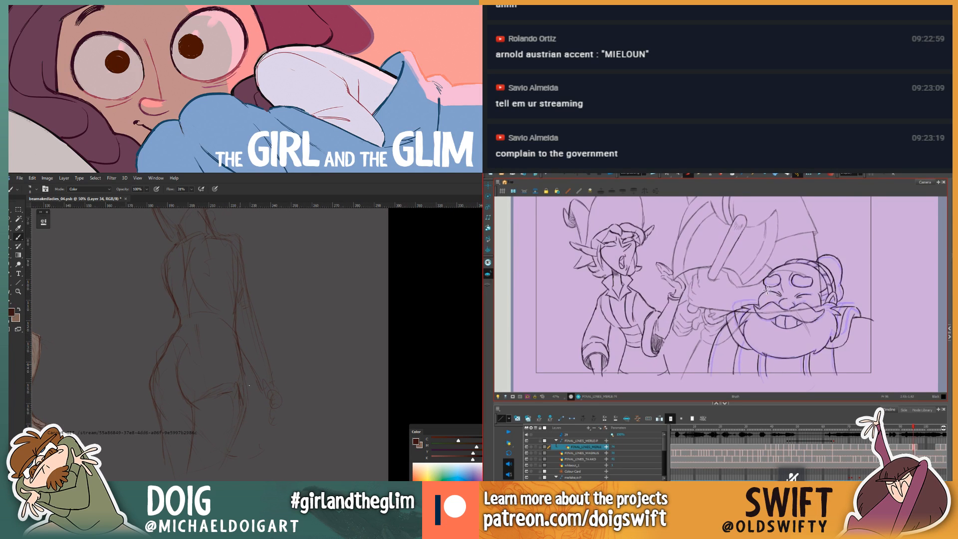
pyautogui.press('.')
pyautogui.press(',')
pyautogui.press('.')
pyautogui.moveTo(221, 355); pyautogui.dragTo(219, 355)
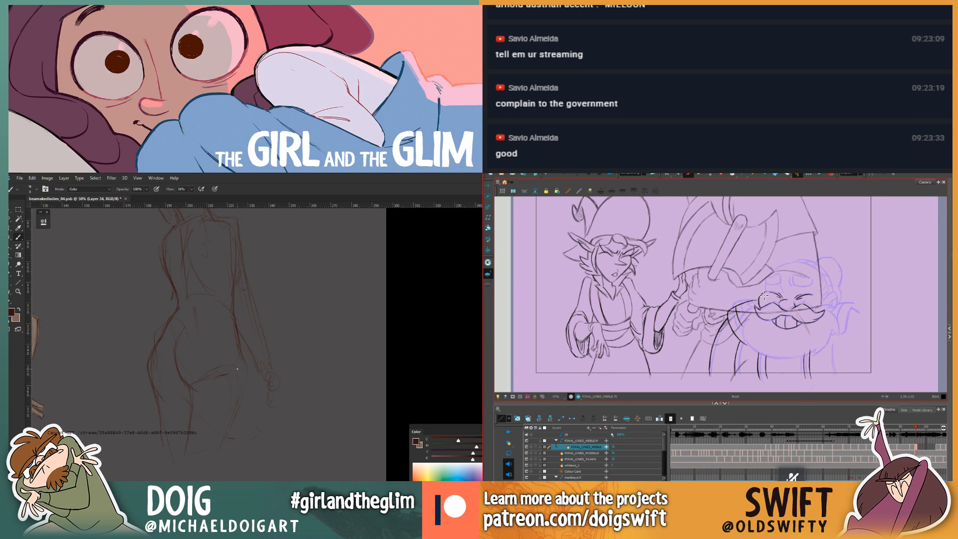
# Step: Erase the excess of the bearded man's cheek line above the moustache, then return to the brush
pyautogui.press(',')
pyautogui.press(',')
pyautogui.press('.')
pyautogui.press('.')
pyautogui.press(',')
pyautogui.hscroll(-2, 207, 344)
pyautogui.hotkey('alt', 'e')
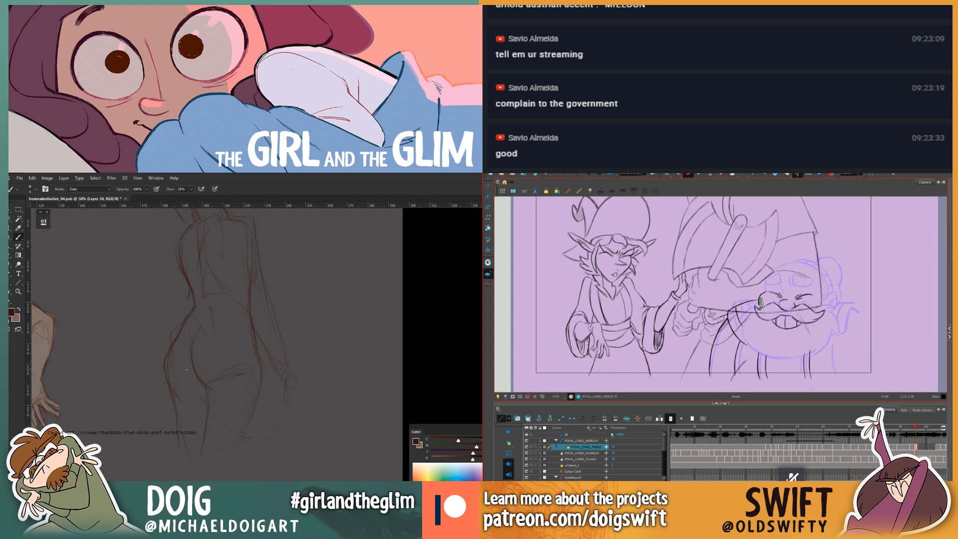
pyautogui.moveTo(761, 301); pyautogui.dragTo(762, 306)
pyautogui.hotkey('alt', 'b')
# Step: Check the trimmed cheek line against the adjacent frame while adding short strokes at the sketched figure's hip
pyautogui.press(',')
pyautogui.press('.')
pyautogui.press(',')
pyautogui.press('.')
pyautogui.press(',')
pyautogui.press('.')
pyautogui.press(',')
pyautogui.press('.')
pyautogui.press(',')
pyautogui.press('.')
pyautogui.moveTo(209, 312)
pyautogui.mouseDown()
pyautogui.moveTo(208, 362)
pyautogui.moveTo(199, 349)
pyautogui.mouseUp()
pyautogui.press(',')
pyautogui.press('.')
pyautogui.press(',')
pyautogui.press('.')
pyautogui.press(',')
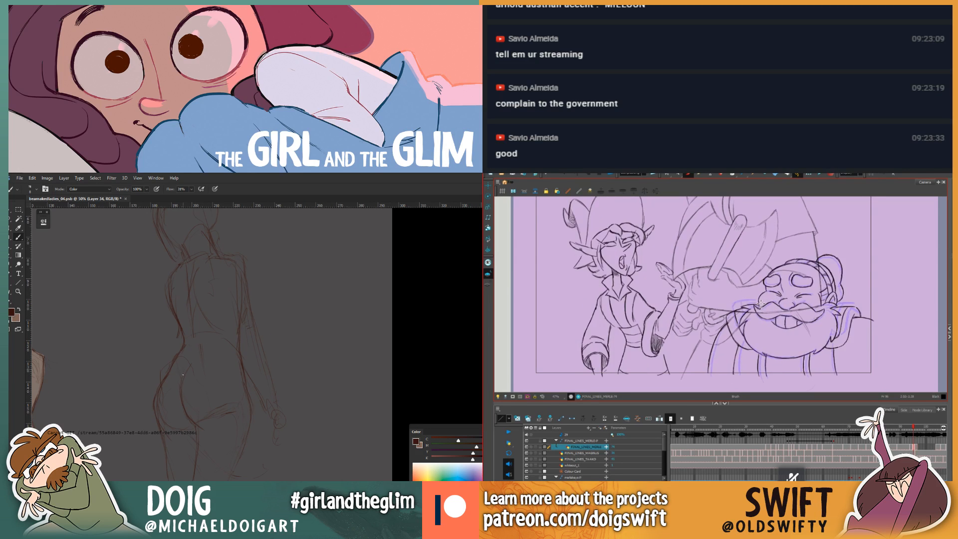
pyautogui.press('.')
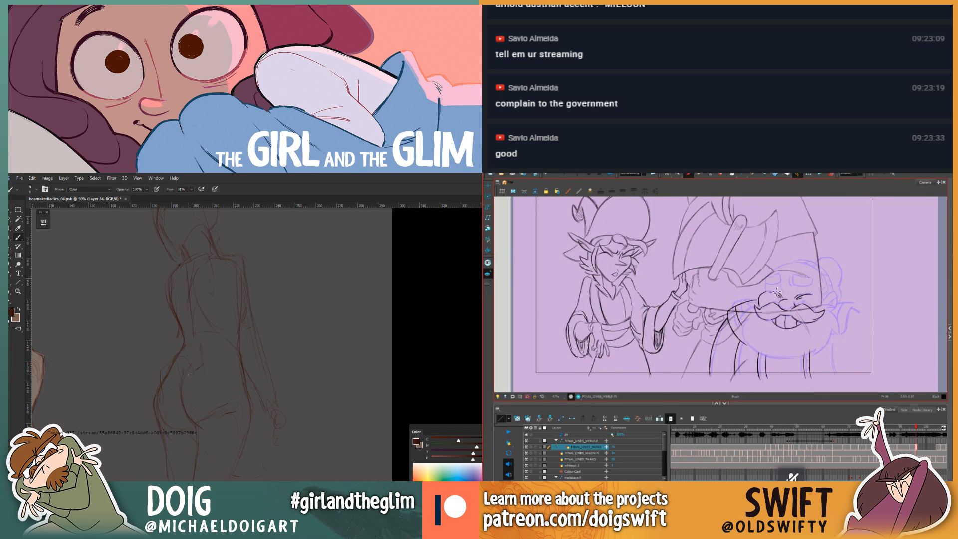
# Step: Refine the sketched figure's lower back and outer arm lines while flipping the bearded man's face against the adjacent frame
pyautogui.press(',')
pyautogui.press('.')
pyautogui.press(',')
pyautogui.press('.')
pyautogui.moveTo(188, 368)
pyautogui.mouseDown()
pyautogui.moveTo(194, 381)
pyautogui.moveTo(227, 346)
pyautogui.moveTo(214, 343)
pyautogui.mouseUp()
pyautogui.press(',')
pyautogui.press('.')
pyautogui.press(',')
pyautogui.press('.')
pyautogui.press(',')
pyautogui.press('.')
pyautogui.press(',')
pyautogui.press('.')
pyautogui.press(',')
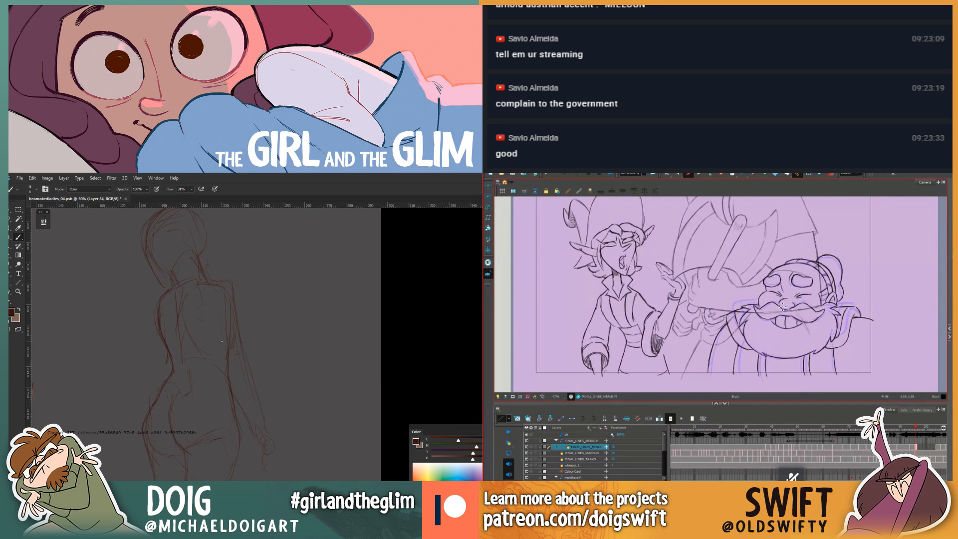
pyautogui.press('.')
pyautogui.press(',')
pyautogui.press('.')
pyautogui.press(',')
pyautogui.press('.')
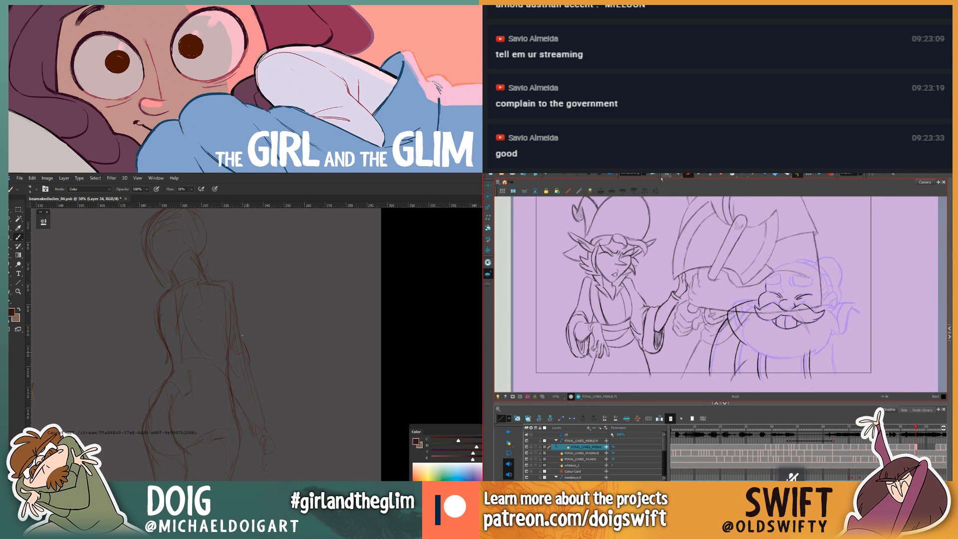
# Step: Select the bearded man's grinning mouth and check it against the adjacent frame, while darkening the sketched figure's elbow line
pyautogui.click(789, 318)
pyautogui.press(',')
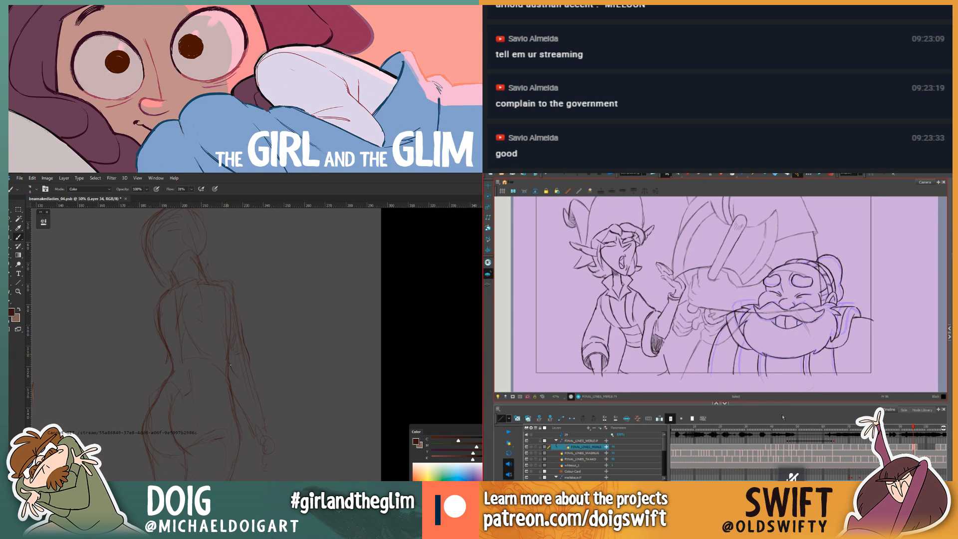
pyautogui.press('.')
pyautogui.press(',')
pyautogui.press('.')
pyautogui.moveTo(219, 343); pyautogui.dragTo(216, 353)
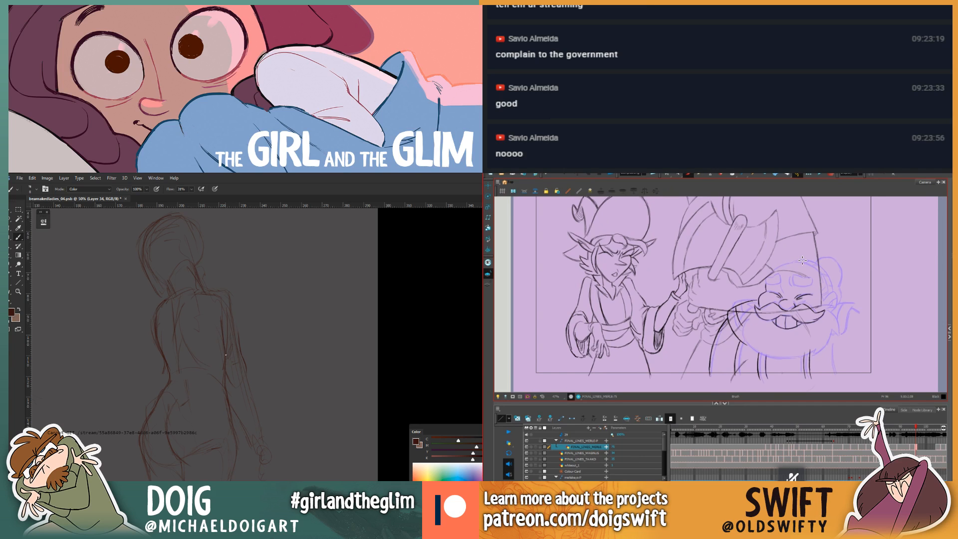
pyautogui.press(',')
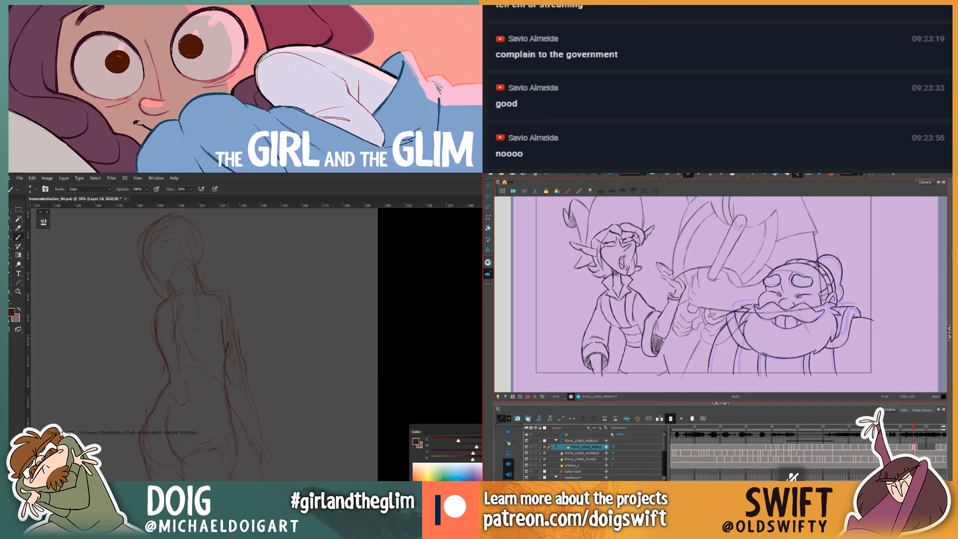
pyautogui.press('.')
pyautogui.press(',')
pyautogui.press('.')
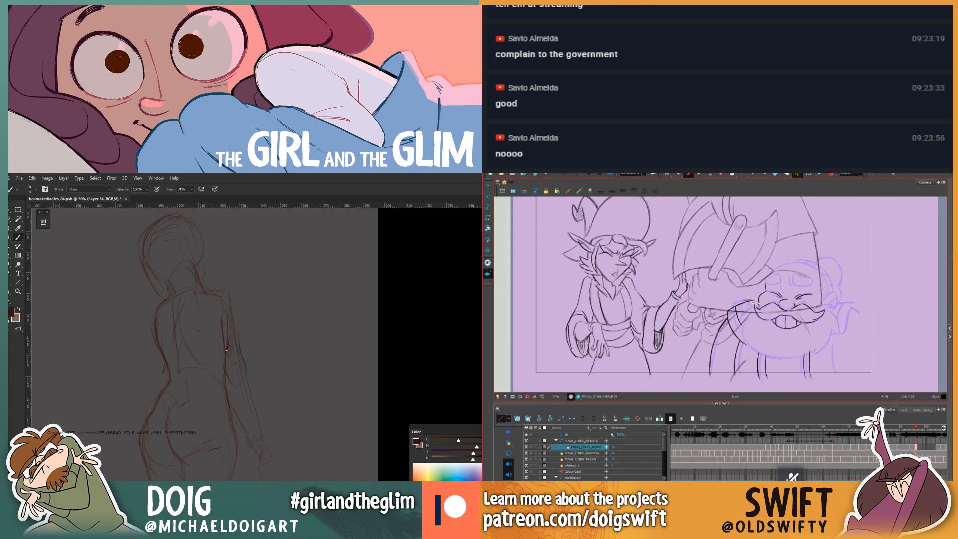
# Step: Clean up the sketched figure's inner elbow with the eraser and brush, comparing the bearded man's head with adjacent frames
pyautogui.press('.')
pyautogui.press(',')
pyautogui.press('e')
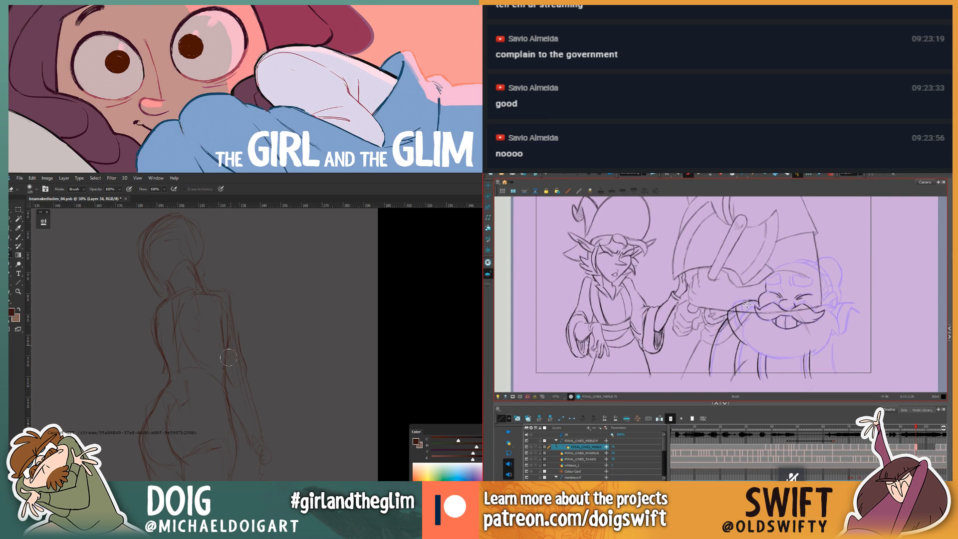
pyautogui.press('b')
pyautogui.press('.')
pyautogui.press(',')
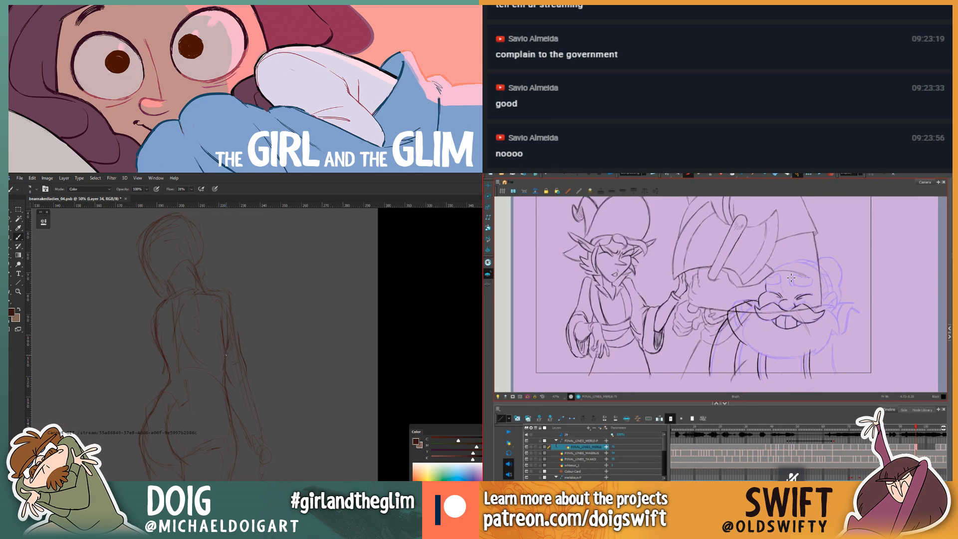
pyautogui.press(',')
pyautogui.press('.')
pyautogui.press(',')
pyautogui.press('.')
# Step: Rework the side line of the sketched figure's torso and check the bearded man's eye area against the adjacent frame
pyautogui.press('e')
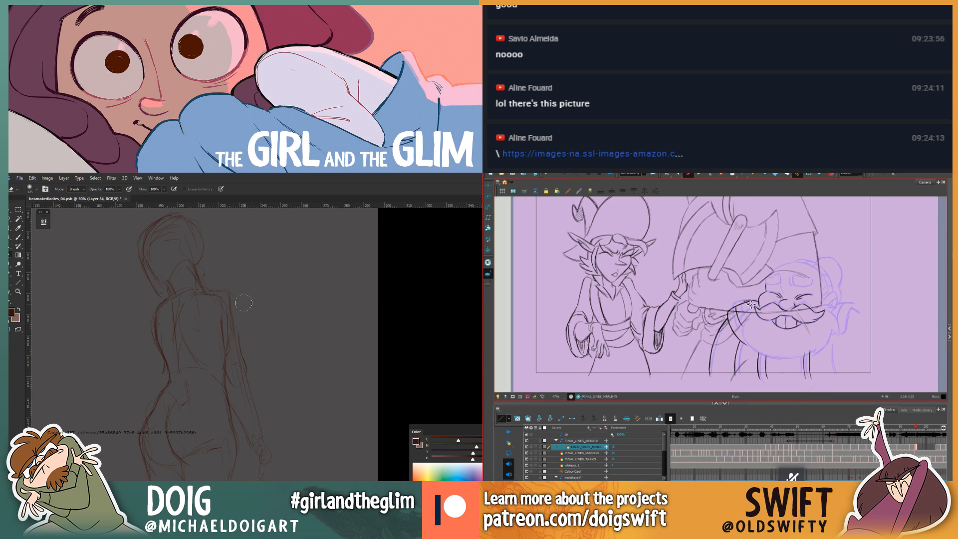
pyautogui.press('b')
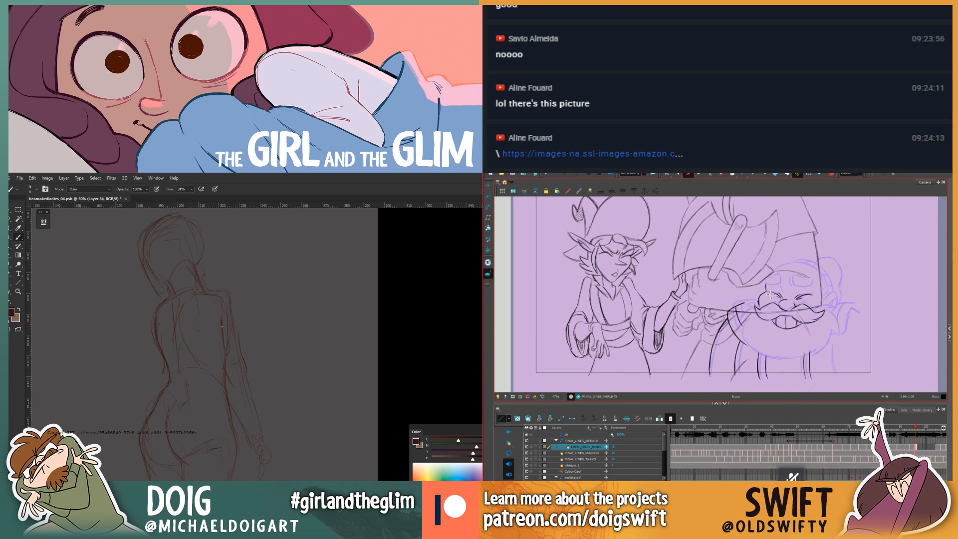
pyautogui.hotkey('alt', 'b')
pyautogui.press(',')
pyautogui.press('.')
pyautogui.press(',')
pyautogui.press('.')
pyautogui.press(',')
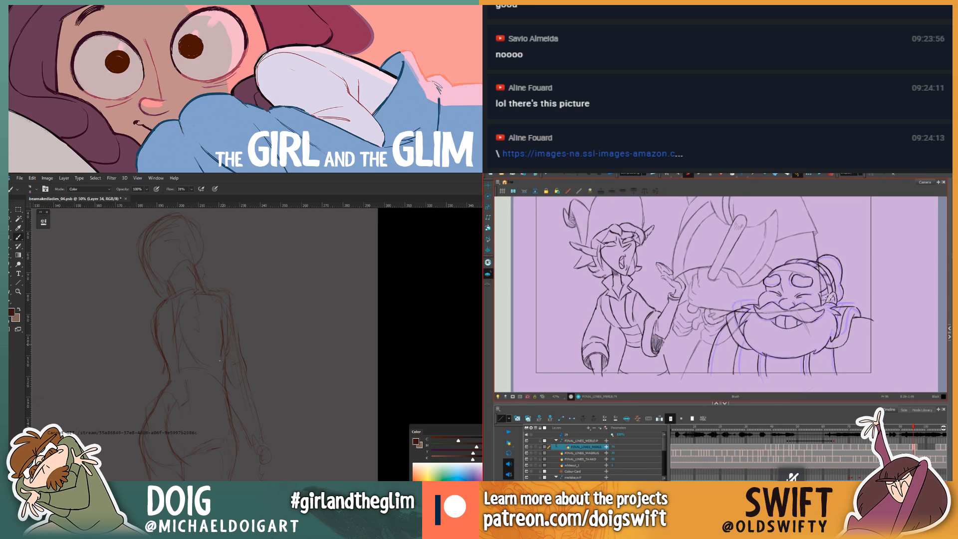
# Step: Compare the bearded man's inked face and moustache with the adjacent frame, checking how the head lines up between the two drawings
pyautogui.press('.')
pyautogui.press(',')
pyautogui.press('.')
pyautogui.press(',')
pyautogui.press('.')
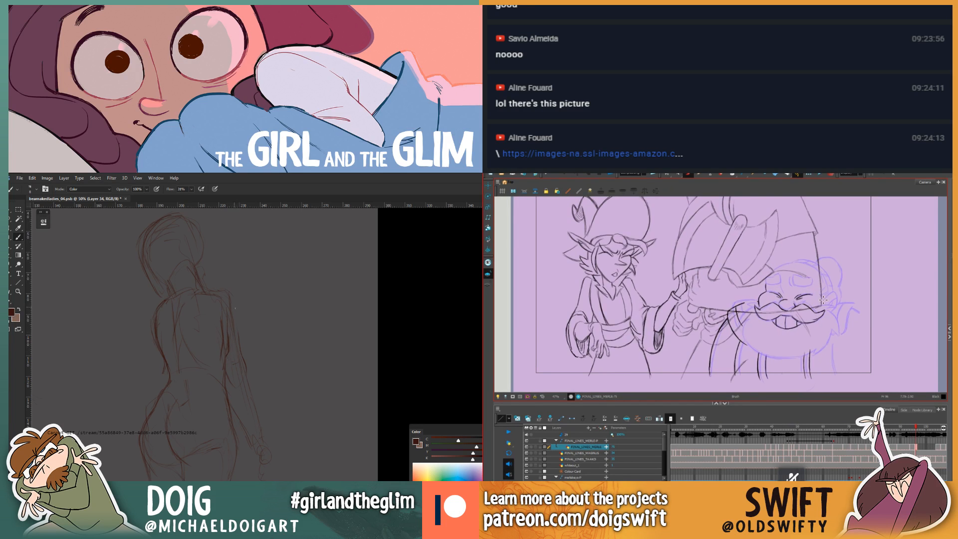
pyautogui.press(',')
pyautogui.press('.')
pyautogui.press(',')
pyautogui.press('.')
pyautogui.press(',')
pyautogui.press('.')
pyautogui.press(',')
pyautogui.press('.')
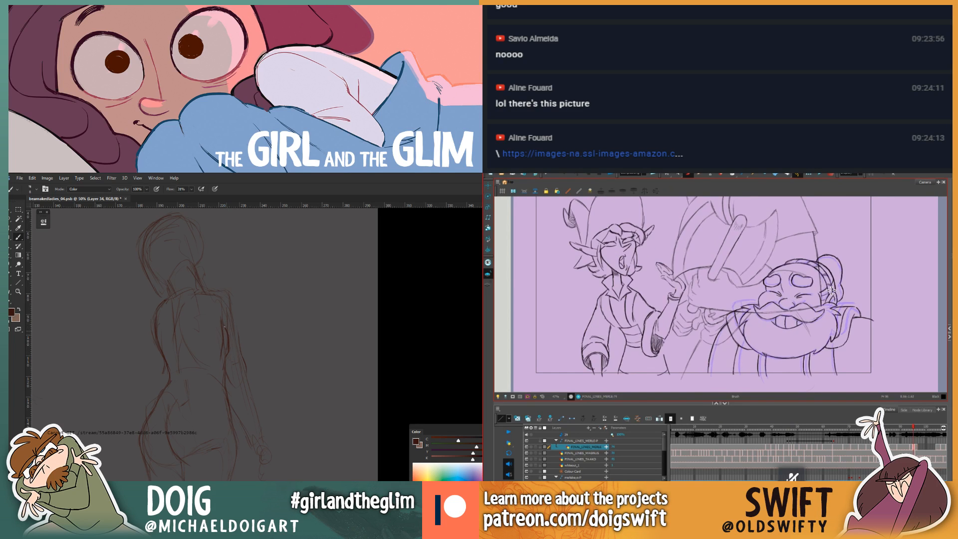
pyautogui.press(',')
pyautogui.press('.')
# Step: Erase stray lines along the sketched figure's inner arm and waist, while adjusting the bearded man's eye area against the adjacent frame
pyautogui.click(667, 174)
pyautogui.moveTo(223, 383); pyautogui.dragTo(215, 366)
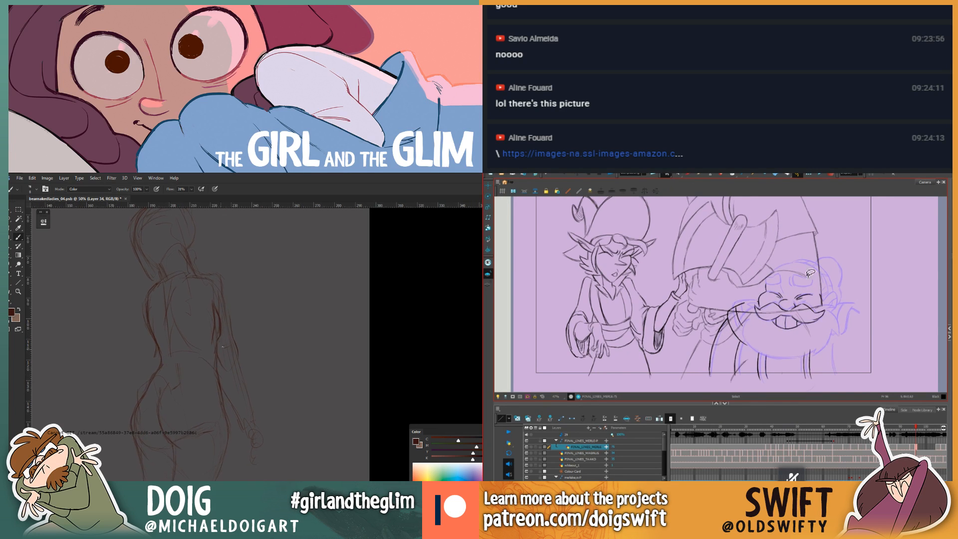
pyautogui.moveTo(806, 289)
pyautogui.mouseDown()
pyautogui.moveTo(800, 300)
pyautogui.moveTo(812, 298)
pyautogui.mouseUp()
pyautogui.press('e')
pyautogui.moveTo(222, 328); pyautogui.dragTo(220, 340)
pyautogui.press(',')
pyautogui.press('.')
pyautogui.click(688, 175)
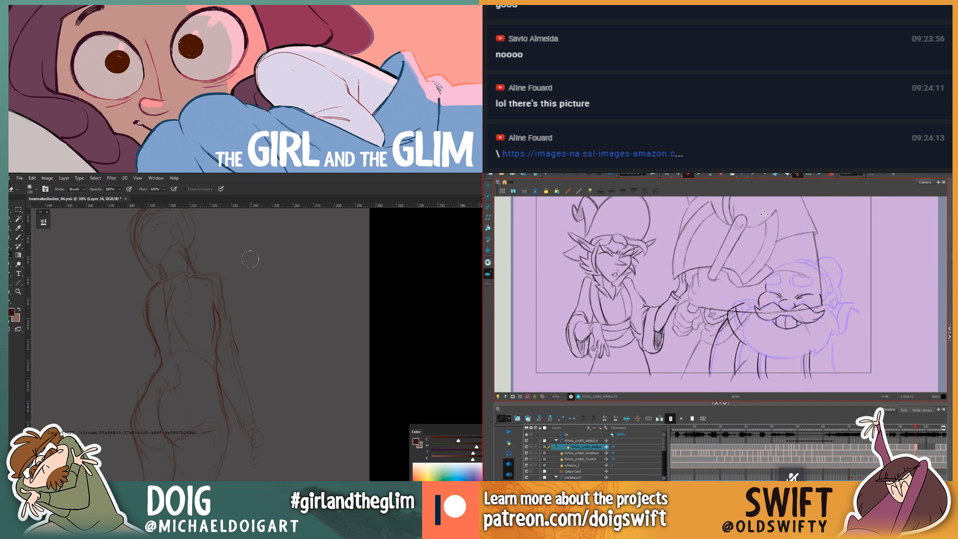
pyautogui.press(',')
pyautogui.press('.')
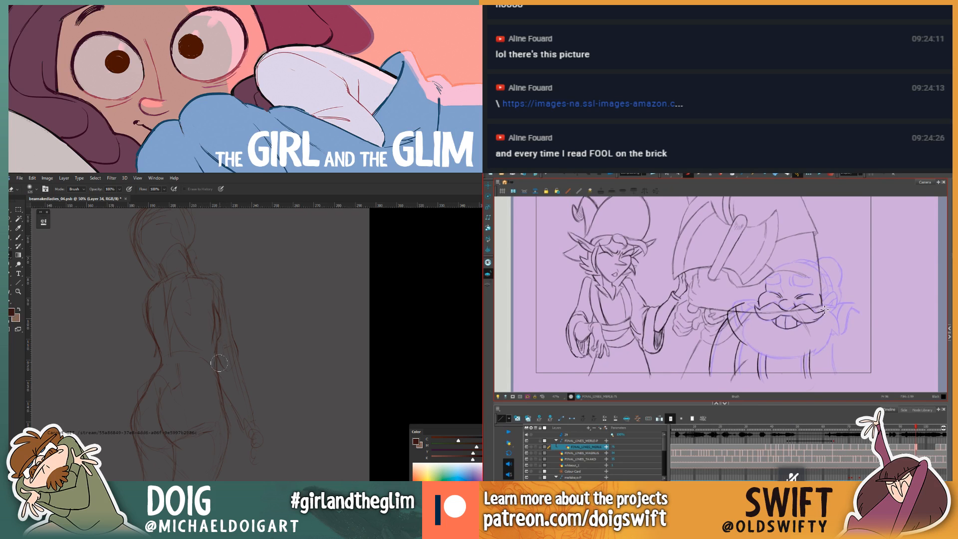
# Step: Redraw the sketched figure's waist and forearm lines, and trim the bearded man's stray stroke beside the moustache tip
pyautogui.press('b')
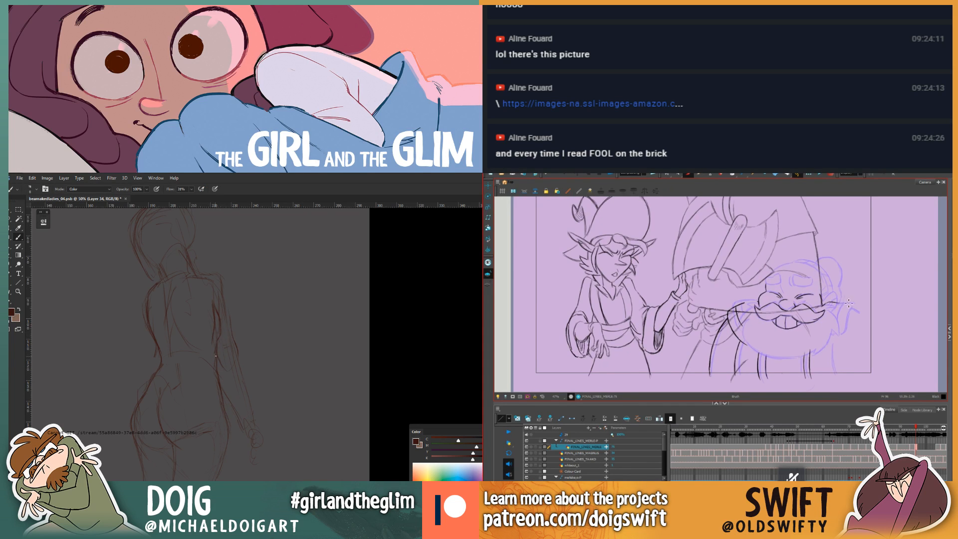
pyautogui.moveTo(211, 389); pyautogui.dragTo(195, 380)
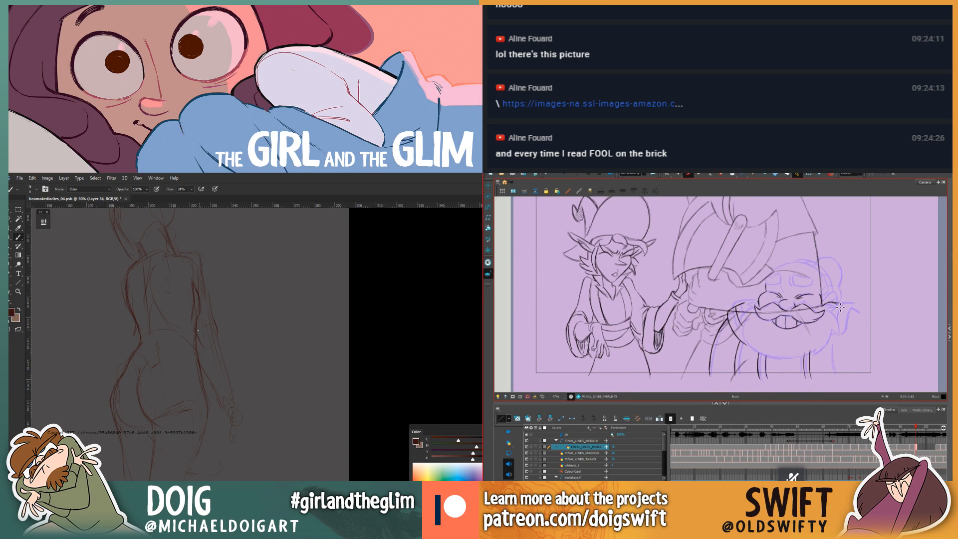
pyautogui.press(',')
pyautogui.press('f')
pyautogui.press('g')
pyautogui.hotkey('alt', 'e')
pyautogui.moveTo(832, 301); pyautogui.dragTo(841, 304)
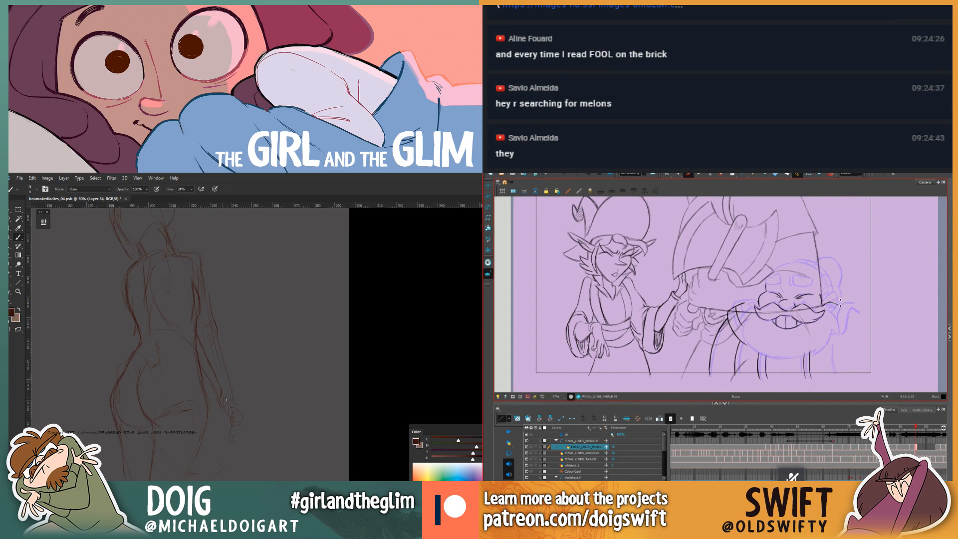
pyautogui.hotkey('alt', 'b')
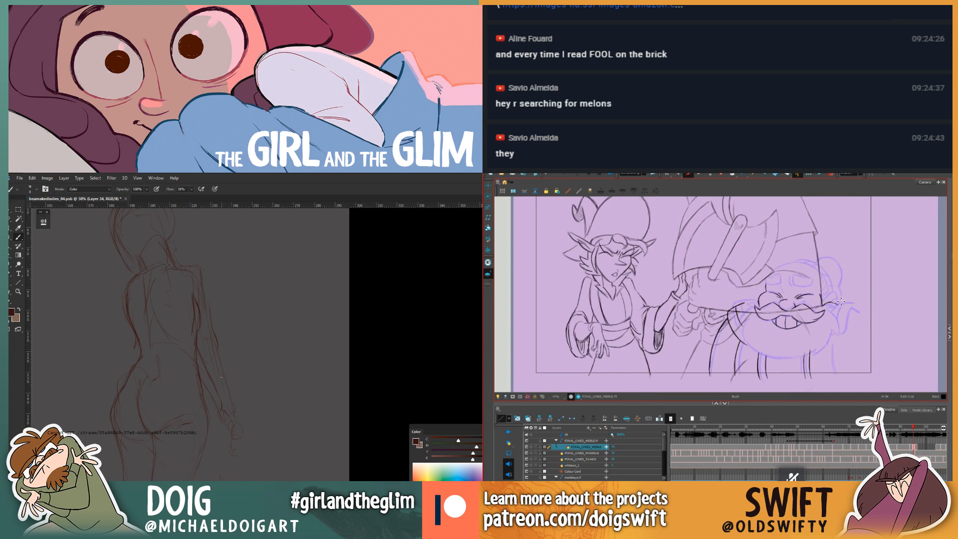
# Step: Ink the short upper beard line beside the bearded man's moustache tip, matching it to the adjacent drawing
pyautogui.press('f')
pyautogui.press('g')
pyautogui.press('f')
pyautogui.press('g')
pyautogui.press('f')
pyautogui.press('g')
pyautogui.press('f')
pyautogui.press('g')
pyautogui.press('f')
pyautogui.press('g')
pyautogui.press('f')
pyautogui.press('g')
pyautogui.press('f')
pyautogui.press('g')
# Step: Add light construction strokes to the sketched figure's legs, head and shoulder
pyautogui.moveTo(178, 339)
pyautogui.mouseDown()
pyautogui.moveTo(184, 333)
pyautogui.moveTo(172, 359)
pyautogui.mouseUp()
pyautogui.moveTo(177, 471); pyautogui.dragTo(187, 381)
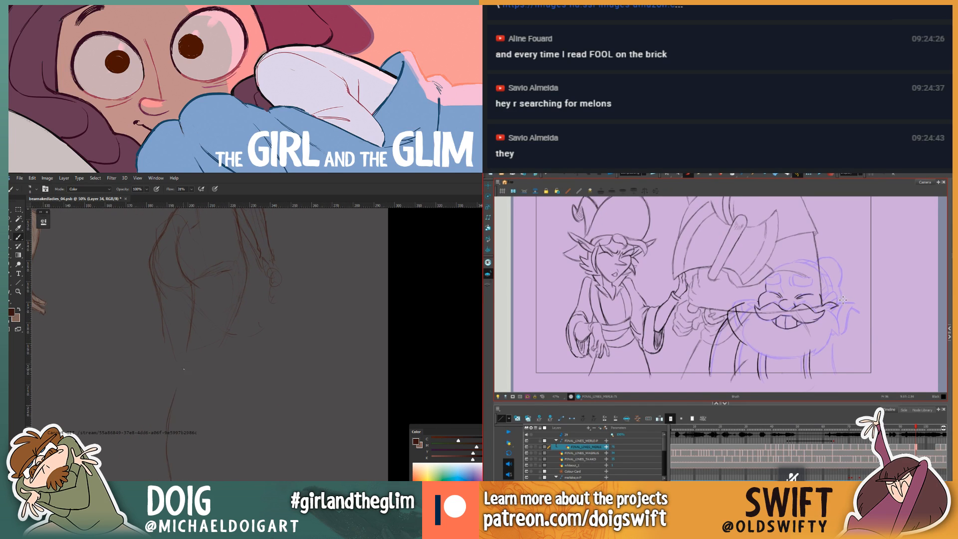
pyautogui.moveTo(176, 349); pyautogui.dragTo(173, 394)
pyautogui.moveTo(168, 270)
pyautogui.mouseDown()
pyautogui.moveTo(172, 403)
pyautogui.moveTo(174, 370)
pyautogui.mouseUp()
pyautogui.press('.')
pyautogui.press('.')
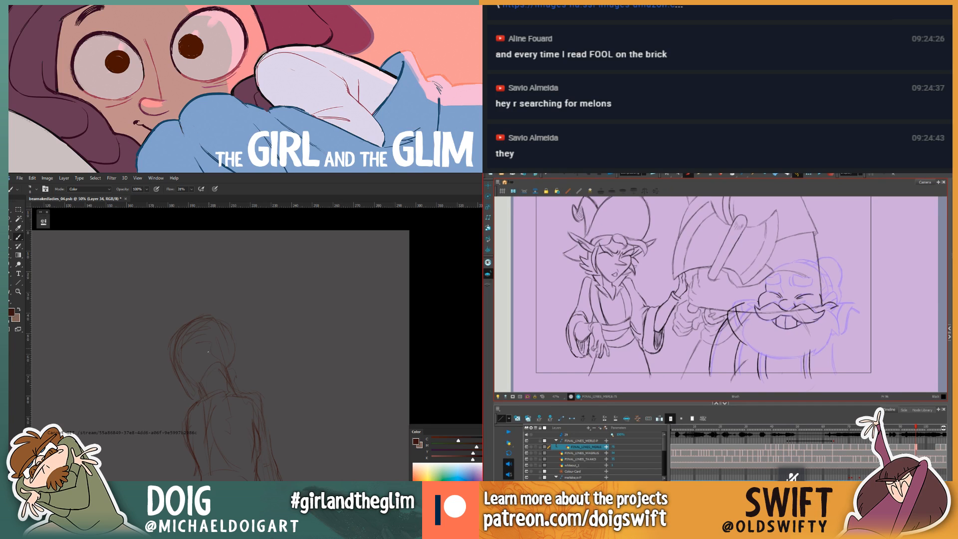
pyautogui.moveTo(217, 358); pyautogui.dragTo(210, 360)
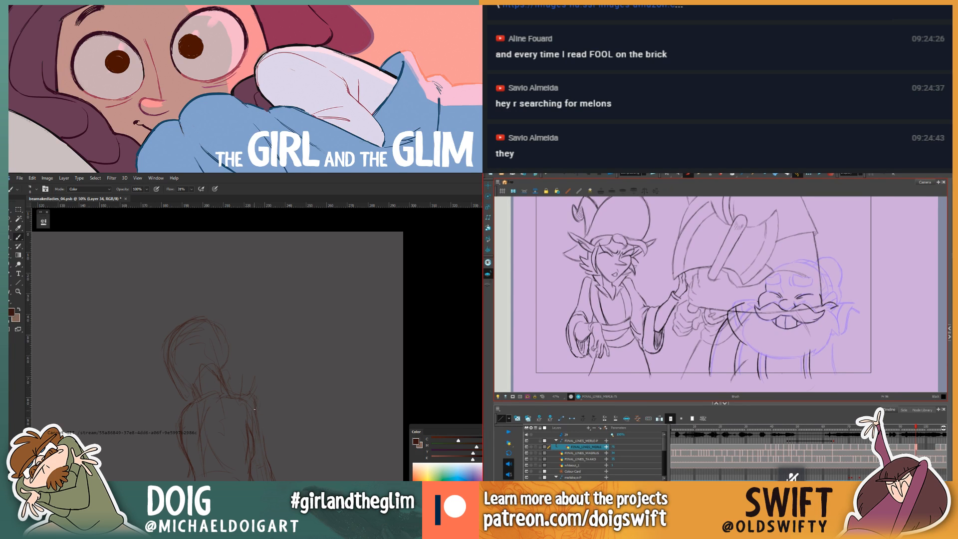
pyautogui.moveTo(245, 407)
pyautogui.mouseDown()
pyautogui.moveTo(207, 372)
pyautogui.moveTo(220, 350)
pyautogui.mouseUp()
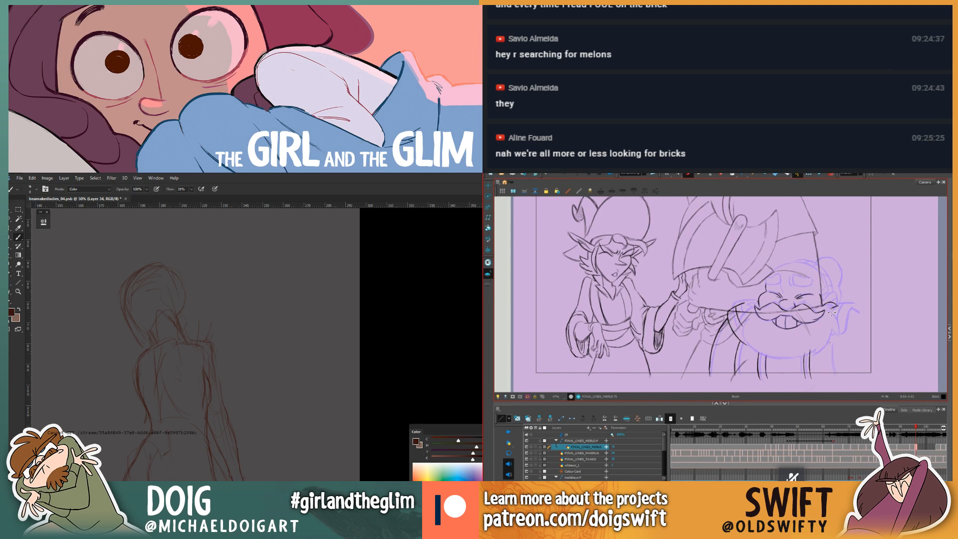
# Step: Ink the first beard tuft below the bearded man's ear, following the rough and the adjacent frame
pyautogui.press('.')
pyautogui.press('.')
pyautogui.press('.')
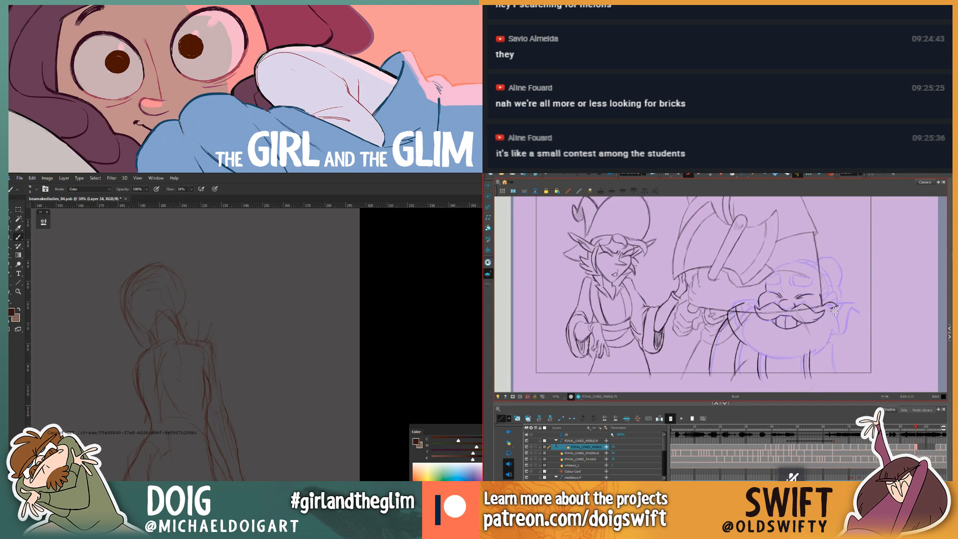
pyautogui.press(',')
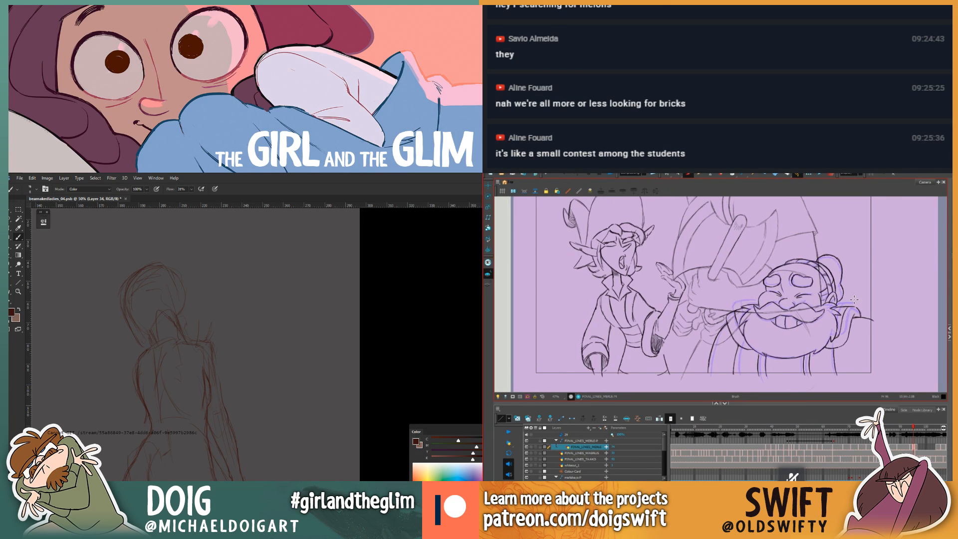
pyautogui.press('.')
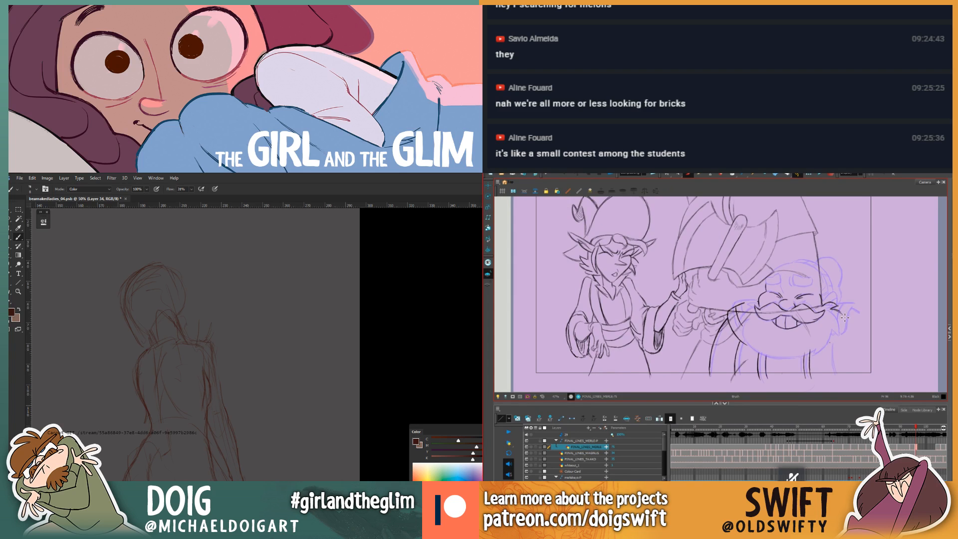
pyautogui.press(',')
pyautogui.press('.')
pyautogui.press(',')
pyautogui.press('.')
pyautogui.press(',')
pyautogui.press('.')
pyautogui.press(',')
pyautogui.press('.')
pyautogui.press(',')
pyautogui.press('.')
pyautogui.press(',')
pyautogui.press('.')
pyautogui.press(',')
pyautogui.press('.')
pyautogui.press(',')
pyautogui.press('.')
pyautogui.press(',')
pyautogui.press('.')
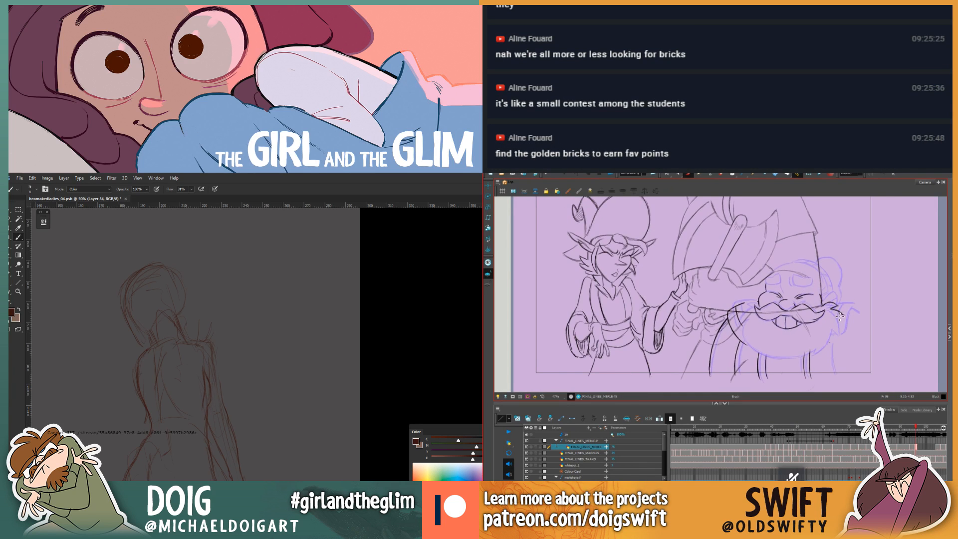
# Step: Clean up the beard tuft below the ear with the eraser, comparing its shape with the adjacent frame
pyautogui.press('.')
pyautogui.press('.')
pyautogui.hotkey('alt', 'e')
pyautogui.press(',')
pyautogui.press('.')
pyautogui.press(',')
pyautogui.press('.')
pyautogui.press(',')
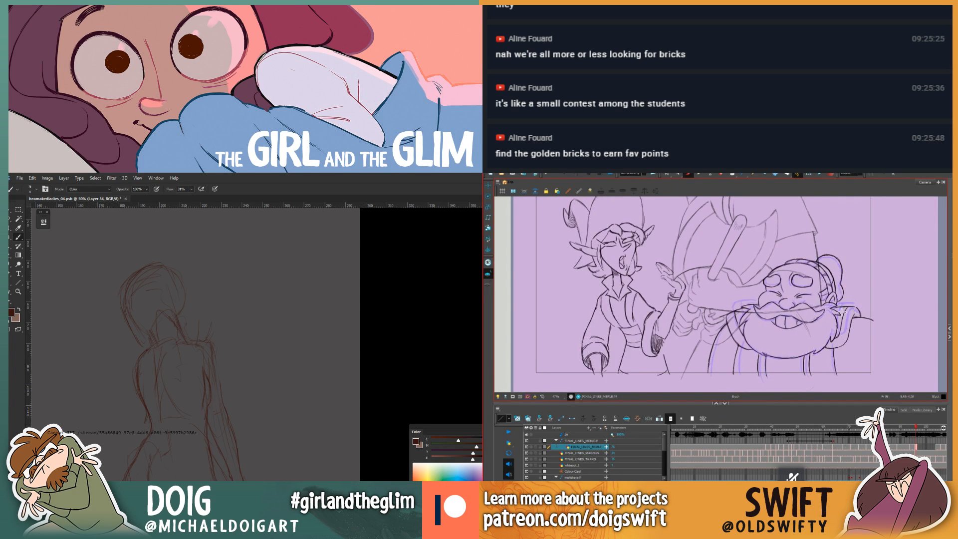
pyautogui.press('.')
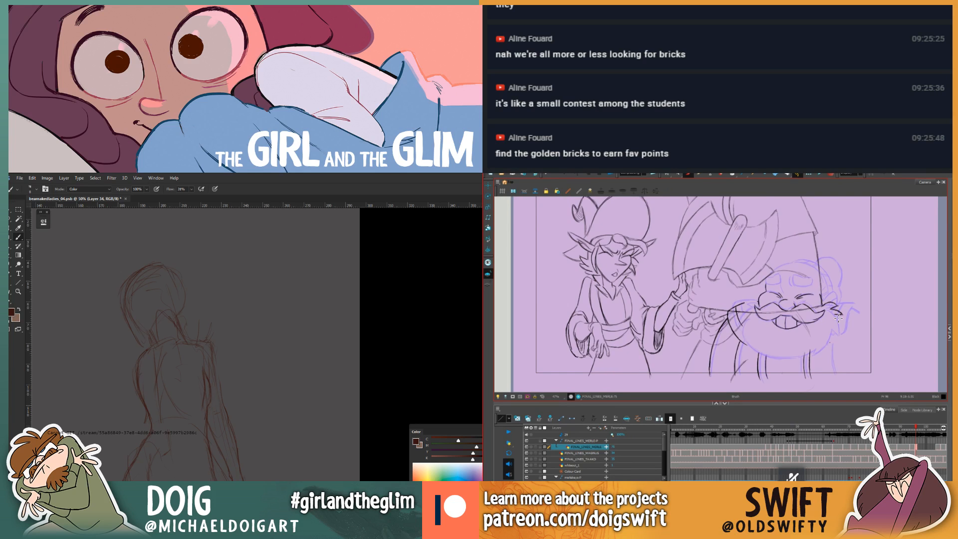
pyautogui.press(',')
pyautogui.press('.')
# Step: Ink the left side and rounded bottom edge of the bearded man's beard over the rough, checking the adjacent frame
pyautogui.moveTo(745, 320)
pyautogui.mouseDown()
pyautogui.moveTo(745, 343)
pyautogui.moveTo(760, 355)
pyautogui.mouseUp()
pyautogui.press(',')
pyautogui.press('.')
pyautogui.press(',')
pyautogui.press('.')
pyautogui.press(',')
pyautogui.press('.')
pyautogui.press(',')
pyautogui.press('.')
pyautogui.press(',')
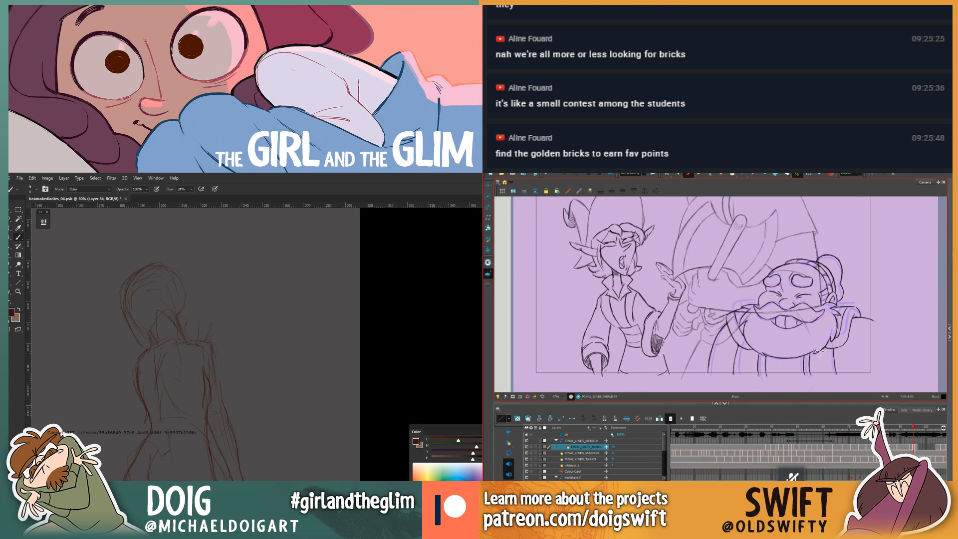
pyautogui.press('.')
pyautogui.press(',')
pyautogui.press('.')
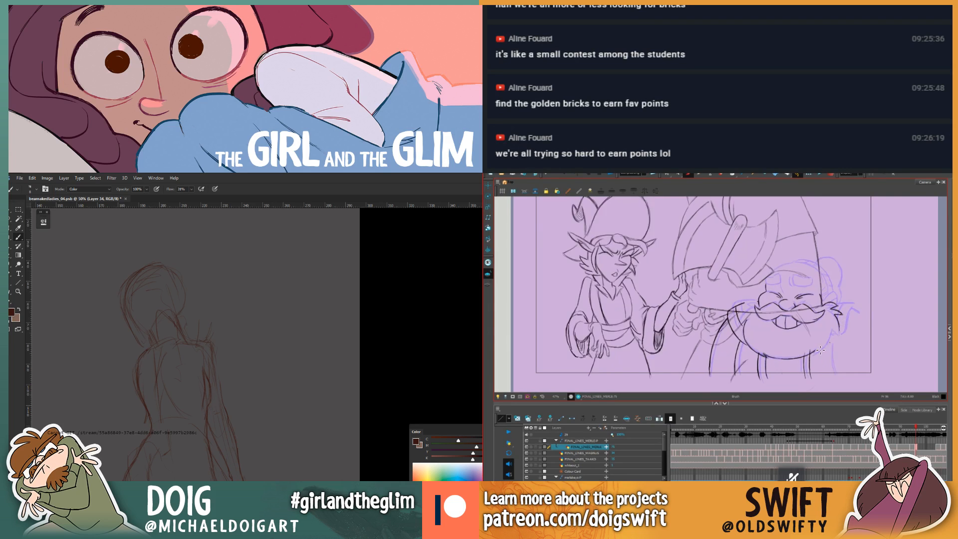
# Step: Ink the right side of the beard from its bottom curve up to the tuft, matching the adjacent frame
pyautogui.press(',')
pyautogui.press('.')
pyautogui.press(',')
pyautogui.press('.')
pyautogui.press(',')
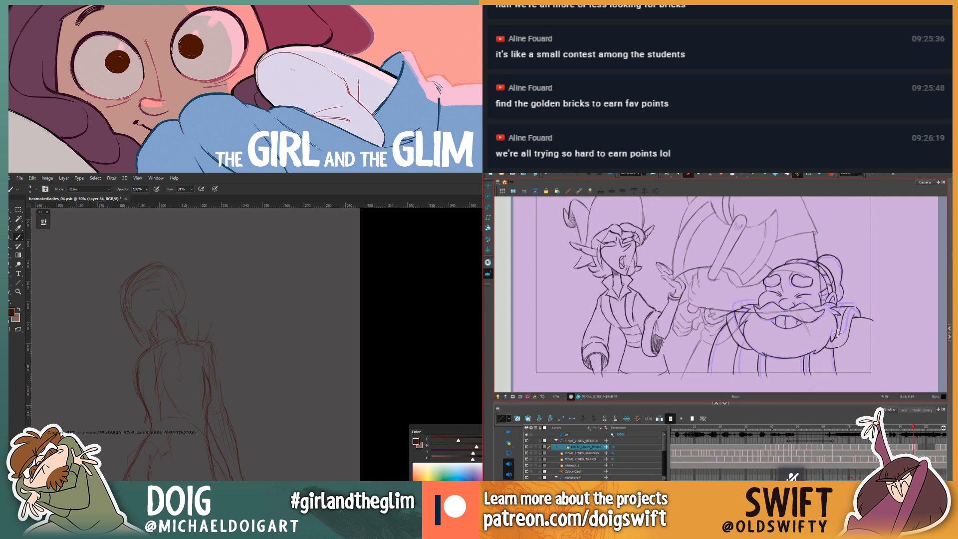
pyautogui.press('.')
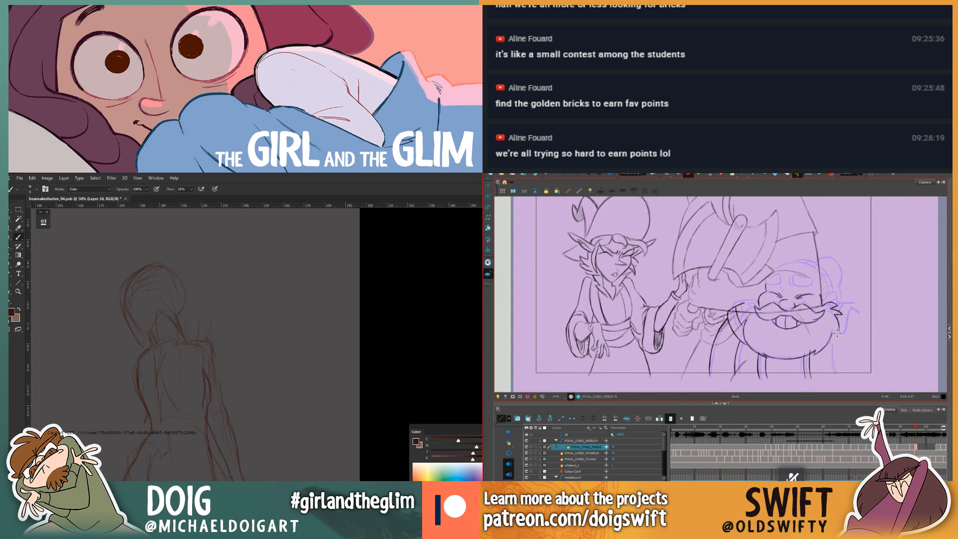
pyautogui.press(',')
pyautogui.press('.')
pyautogui.press(',')
pyautogui.press('.')
pyautogui.press(',')
pyautogui.press('.')
pyautogui.press('.')
pyautogui.press('.')
# Step: Erase overlapping lines on the beard's right edge and refine its spiky tufts with the brush
pyautogui.hotkey('alt', 'e')
pyautogui.press(',')
pyautogui.press('.')
pyautogui.hotkey('alt', 'b')
pyautogui.press(',')
# Step: Ink the upper left edge of the beard beside the moustache, flipping between neighbouring drawings to match its shape
pyautogui.press('g')
pyautogui.press('f')
pyautogui.press('g')
pyautogui.press('f')
pyautogui.press('g')
pyautogui.press('f')
pyautogui.press('g')
pyautogui.press('f')
pyautogui.press('.')
pyautogui.press('g')
pyautogui.press('f')
pyautogui.press('g')
pyautogui.press('f')
pyautogui.press('g')
pyautogui.press('f')
pyautogui.press('g')
pyautogui.press('f')
pyautogui.press('g')
pyautogui.press('f')
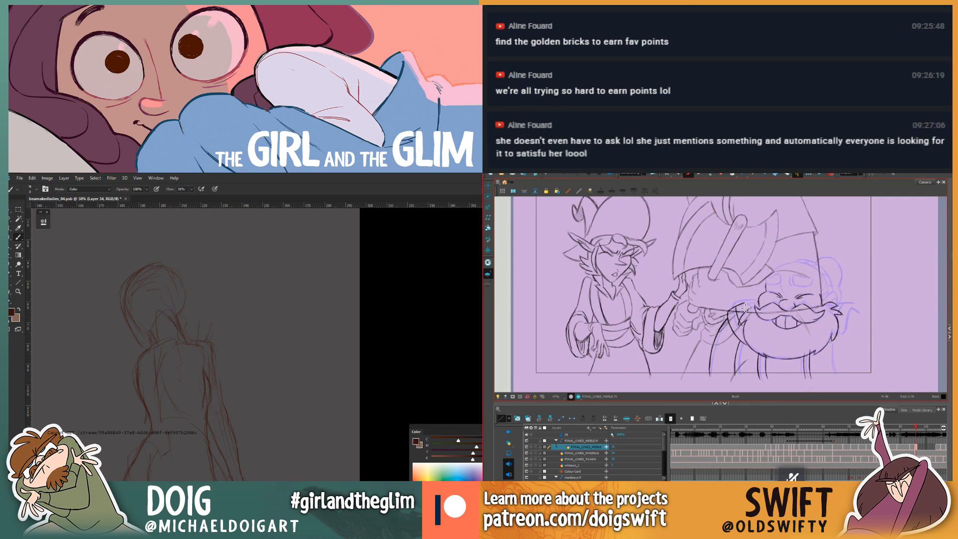
# Step: Flip between the neighbouring drawings to compare the bearded man's moustache and beard outlines
pyautogui.press('g')
pyautogui.press('f')
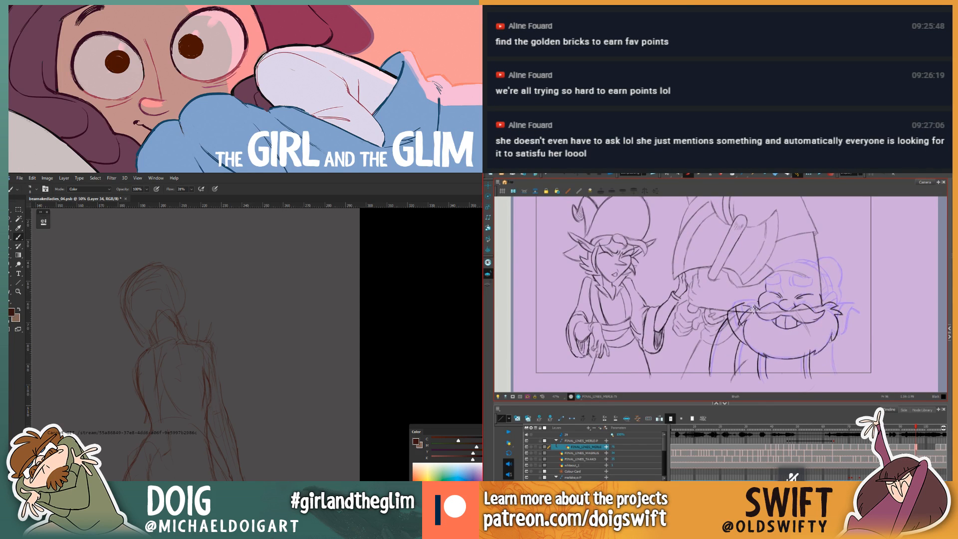
pyautogui.press('g')
pyautogui.press('f')
pyautogui.press('g')
pyautogui.press('f')
pyautogui.press('f')
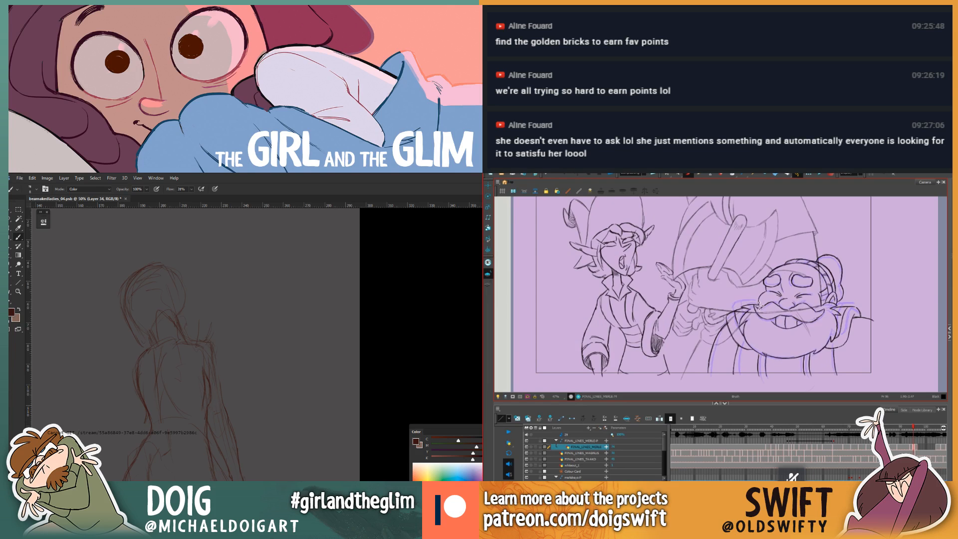
pyautogui.press('g')
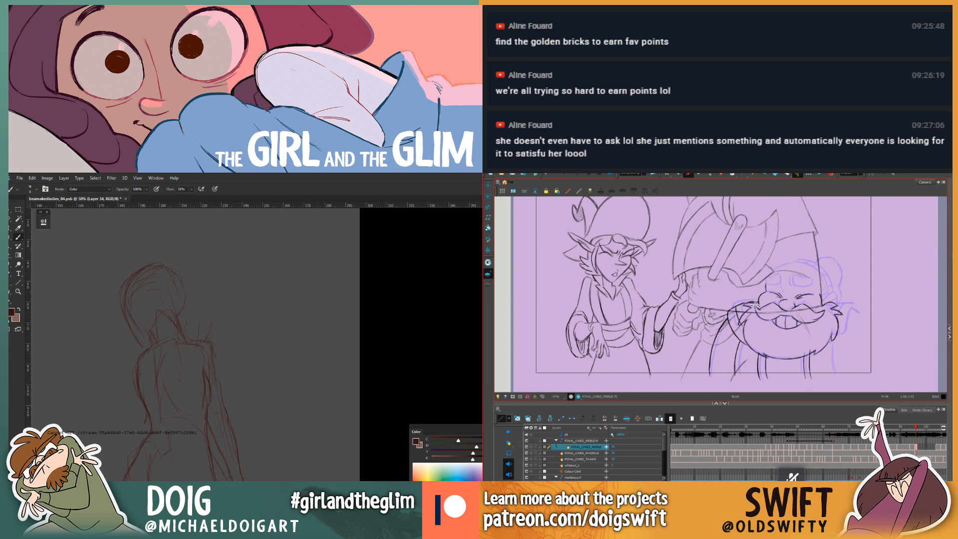
pyautogui.press('f')
pyautogui.press('g')
# Step: Ink the shoulder line at the left of the bearded man's beard, comparing it with the adjacent drawing
pyautogui.hotkey('alt', 'b')
pyautogui.press('f')
pyautogui.press('g')
pyautogui.press('f')
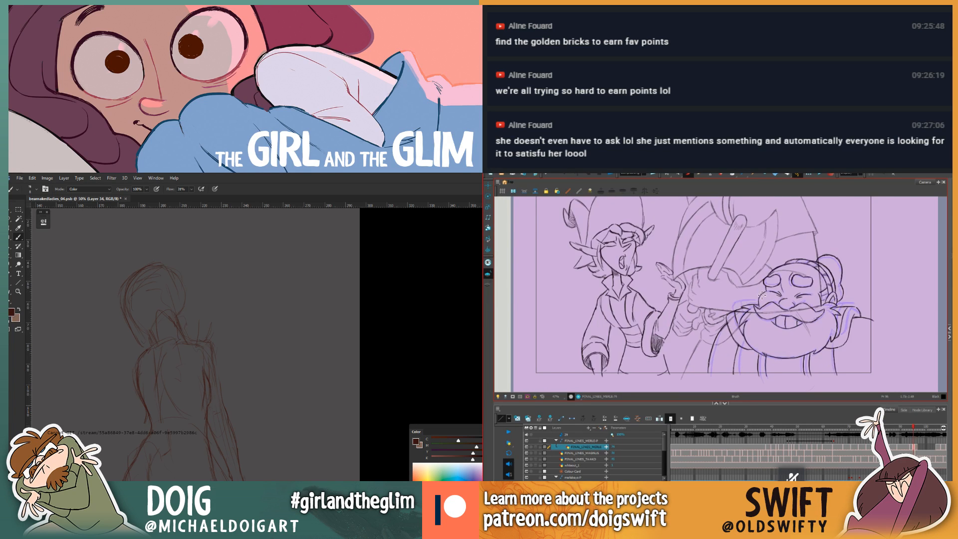
pyautogui.press('g')
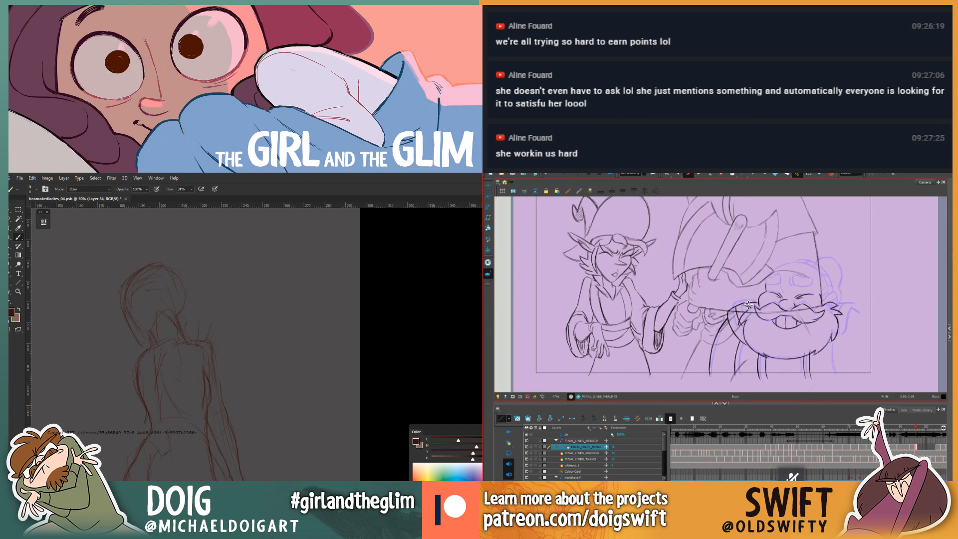
pyautogui.press('f')
pyautogui.press('g')
pyautogui.press('f')
pyautogui.press('g')
# Step: Ink the shoulder fold at the right of the beard, from its top curve down its side, matching the adjacent drawing
pyautogui.moveTo(841, 304); pyautogui.dragTo(852, 303)
pyautogui.press('f')
pyautogui.press('g')
pyautogui.moveTo(852, 304)
pyautogui.mouseDown()
pyautogui.moveTo(861, 312)
pyautogui.moveTo(834, 347)
pyautogui.moveTo(849, 338)
pyautogui.mouseUp()
pyautogui.press('f')
pyautogui.press('g')
pyautogui.press('f')
pyautogui.press('g')
pyautogui.press('f')
pyautogui.press('g')
pyautogui.press('f')
pyautogui.press('g')
pyautogui.press('f')
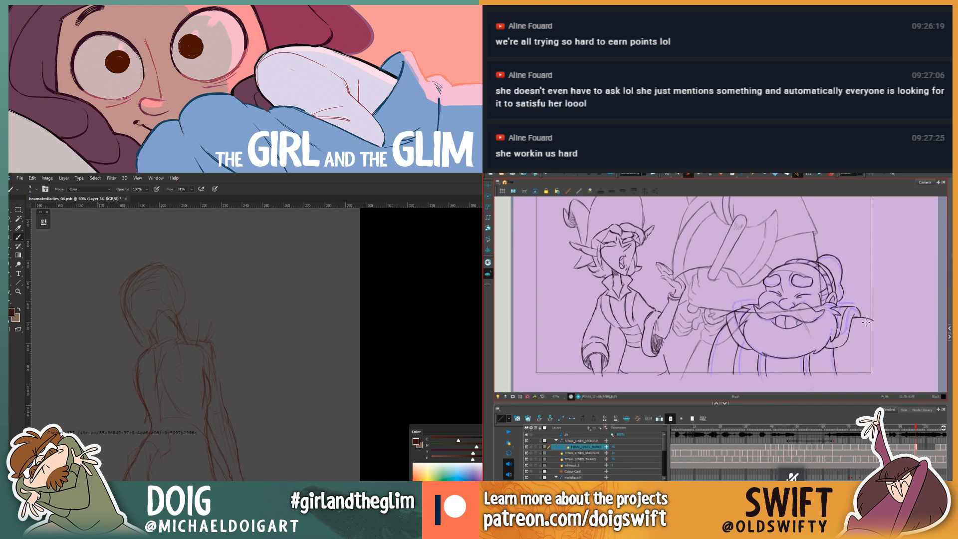
pyautogui.press('g')
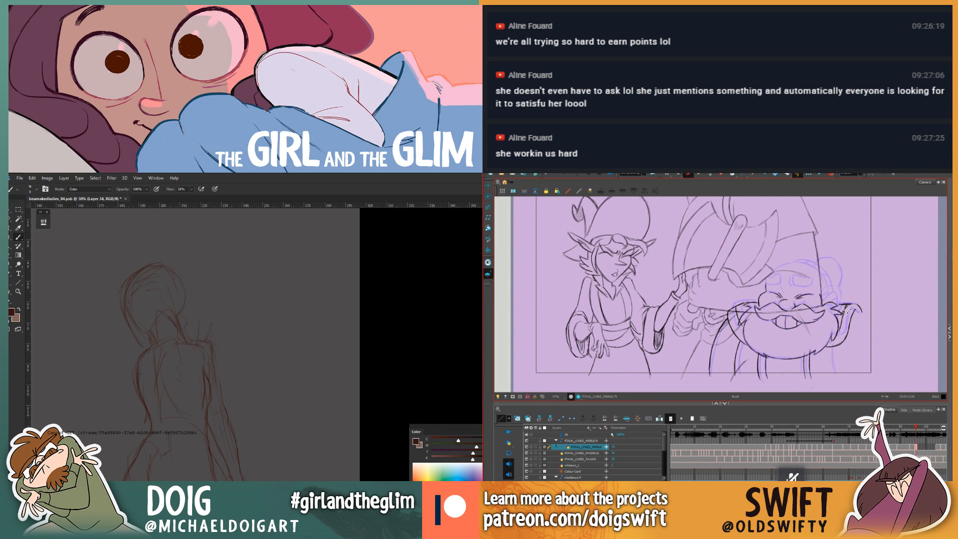
# Step: Erase excess lines around the fold at the man's right-hand shoulder, checking against the adjacent drawing
pyautogui.press('f')
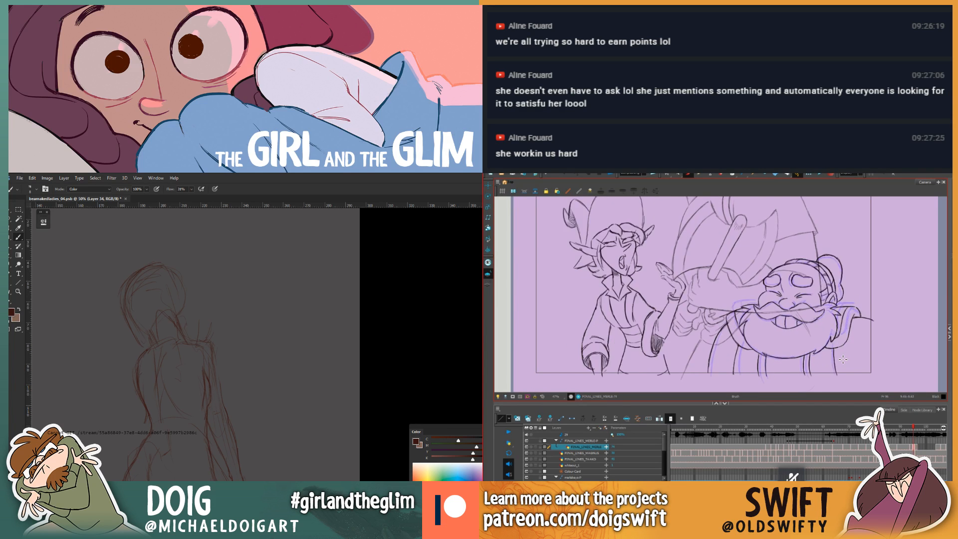
pyautogui.press('g')
pyautogui.press('f')
pyautogui.press('g')
pyautogui.hotkey('alt', 'e')
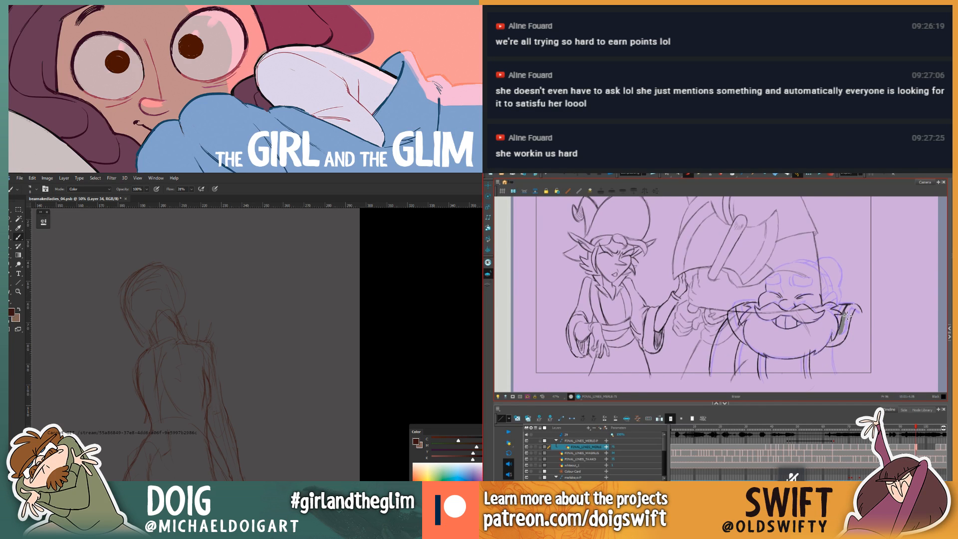
pyautogui.press('f')
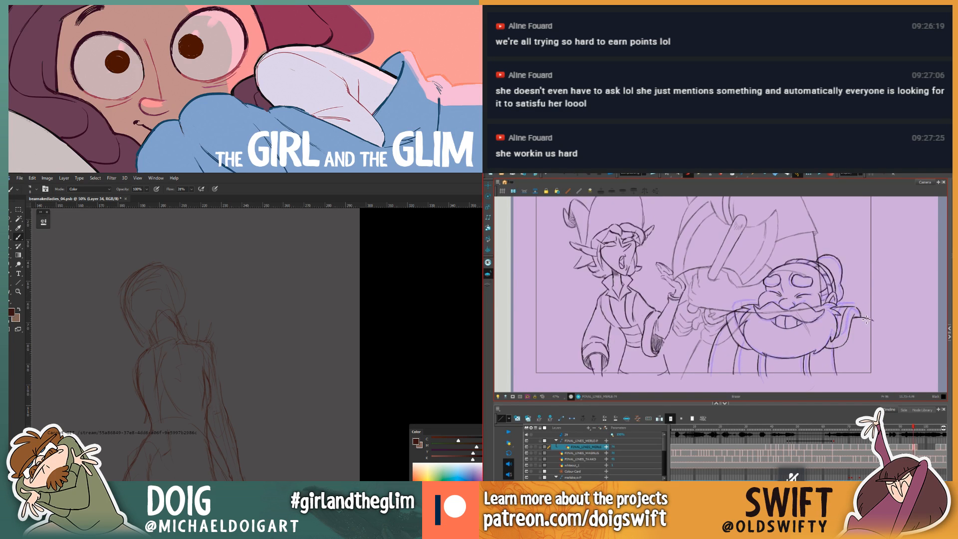
pyautogui.press('g')
pyautogui.press('f')
pyautogui.press('g')
# Step: Ink the vertical body line below the right-hand shoulder, erasing and redrawing it over the rough
pyautogui.hotkey('alt', 'b')
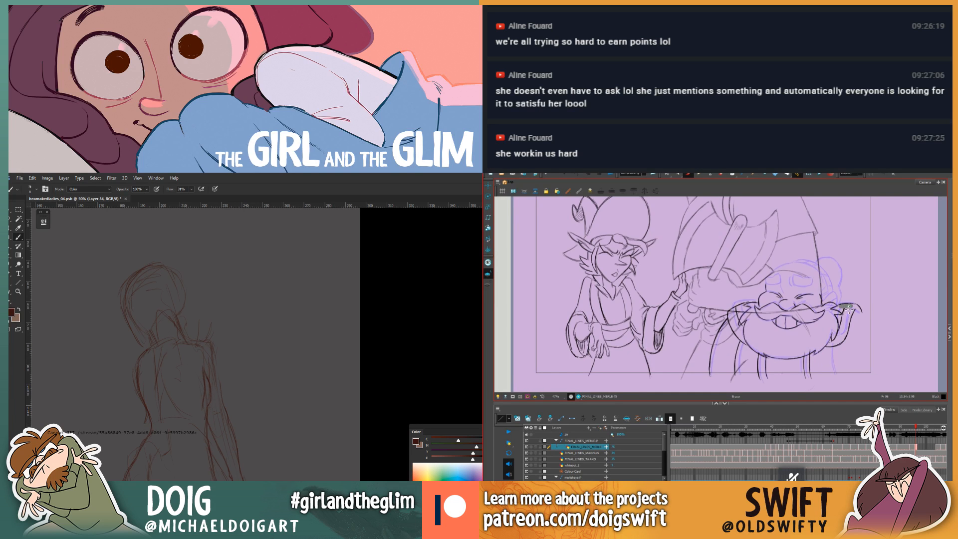
pyautogui.hotkey('alt', 'b')
pyautogui.moveTo(833, 347); pyautogui.dragTo(836, 372)
pyautogui.hotkey('alt', 'e')
pyautogui.moveTo(836, 353); pyautogui.dragTo(834, 377)
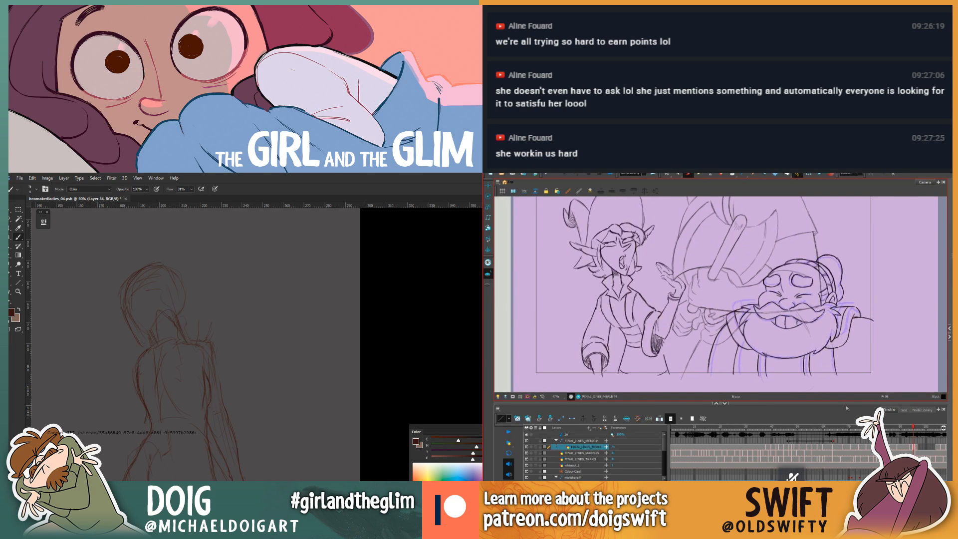
pyautogui.hotkey('alt', 'b')
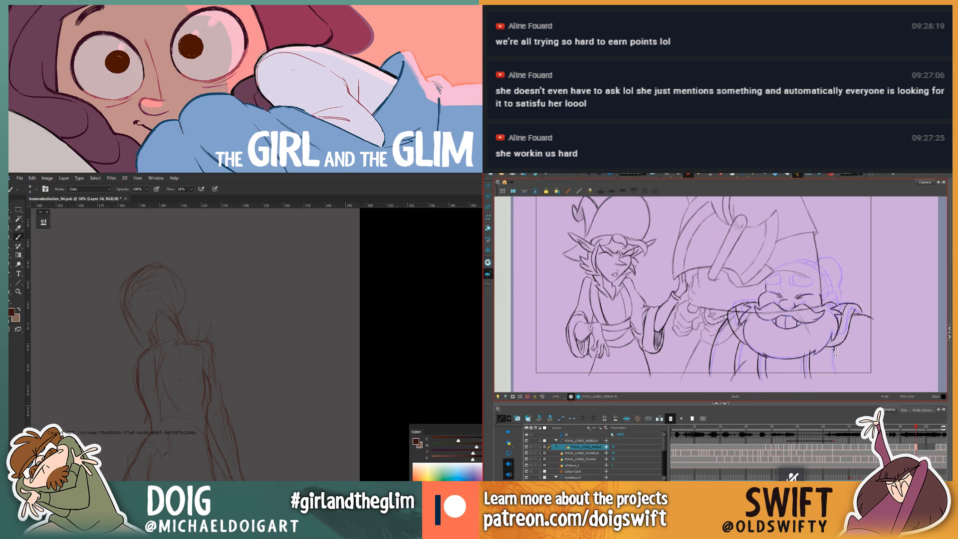
pyautogui.moveTo(834, 351); pyautogui.dragTo(837, 374)
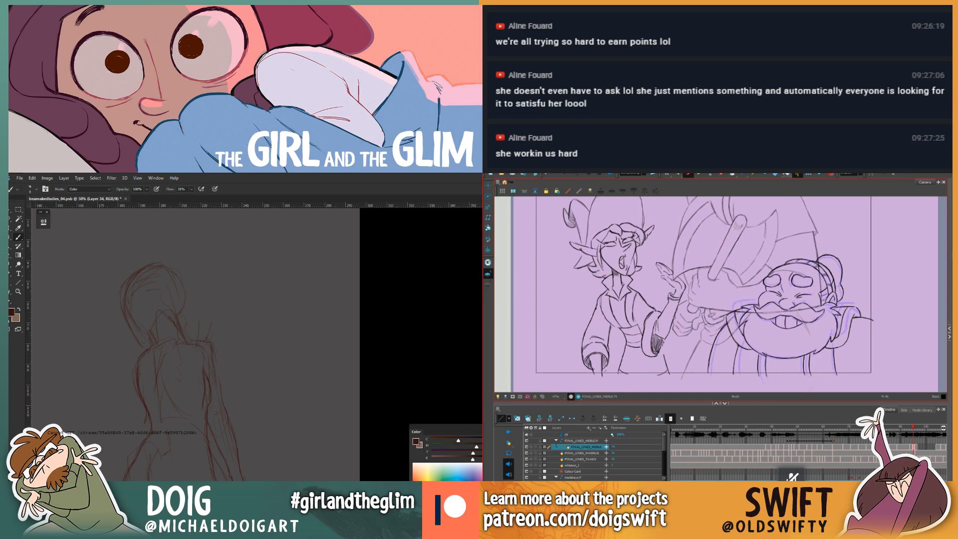
# Step: Copy the man's head outline, eyebrows and hair bun from the finished drawing and paste them into the next frame
pyautogui.click(666, 175)
pyautogui.moveTo(796, 283)
pyautogui.mouseDown()
pyautogui.moveTo(761, 282)
pyautogui.moveTo(793, 247)
pyautogui.moveTo(856, 263)
pyautogui.moveTo(862, 303)
pyautogui.mouseUp()
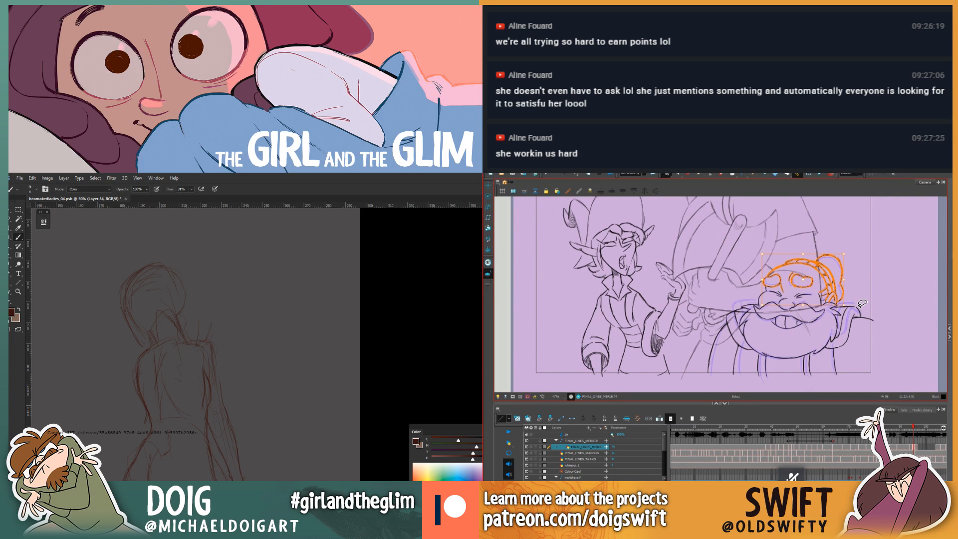
pyautogui.press('.')
pyautogui.hotkey('ctrl', 'v')
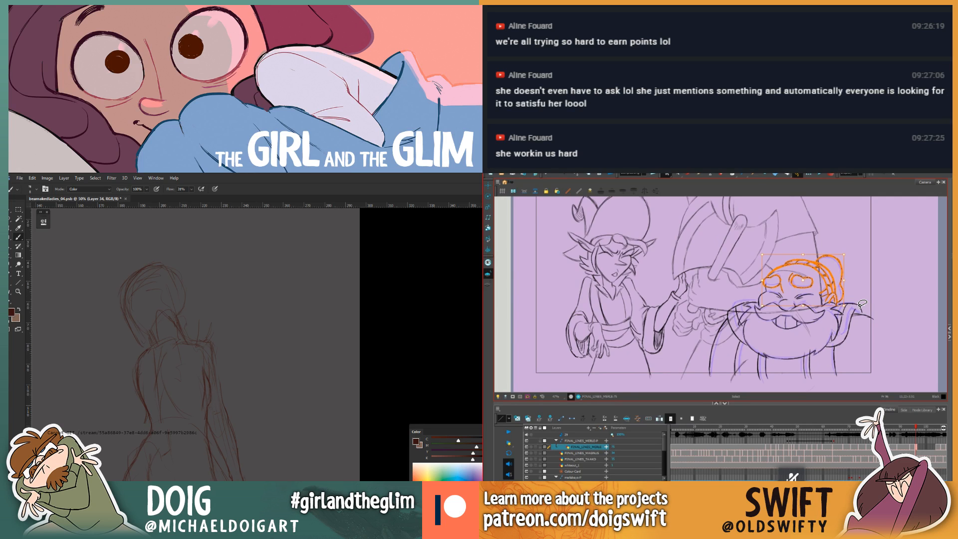
pyautogui.press(',')
pyautogui.press('.')
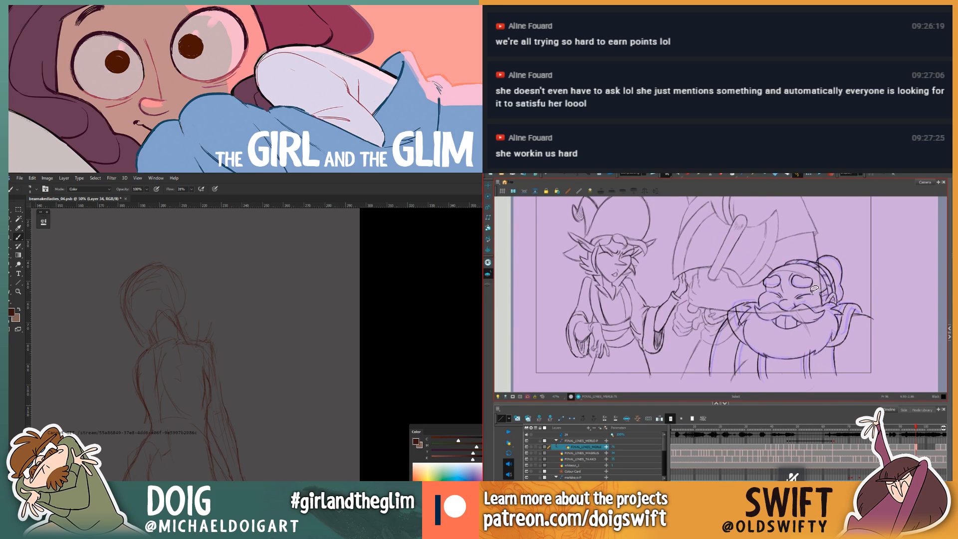
# Step: Select the pasted head lines, deselect them, and flip between frames to compare their position
pyautogui.moveTo(814, 289)
pyautogui.mouseDown()
pyautogui.moveTo(762, 285)
pyautogui.moveTo(796, 249)
pyautogui.moveTo(872, 328)
pyautogui.mouseUp()
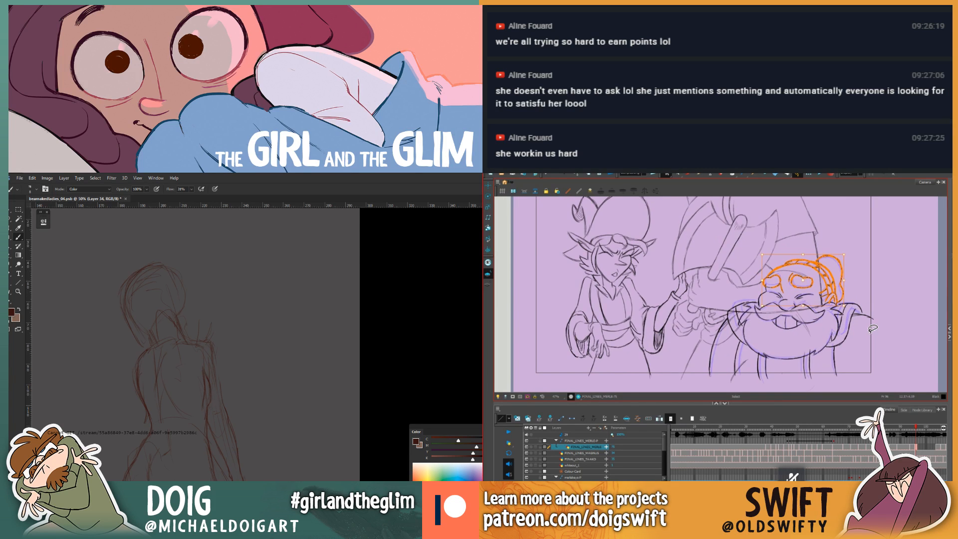
pyautogui.click(872, 328)
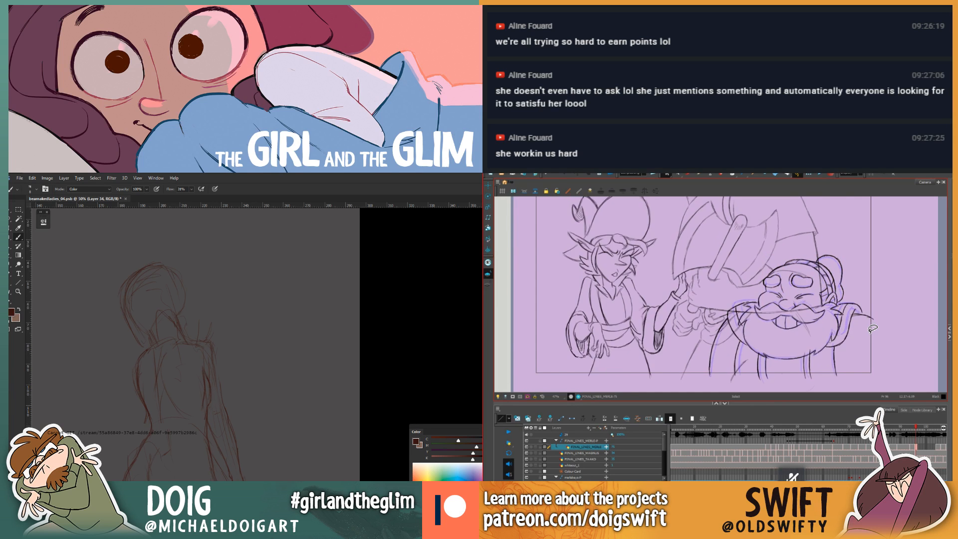
pyautogui.press(',')
pyautogui.press('.')
pyautogui.press(',')
pyautogui.press('.')
pyautogui.press(',')
pyautogui.press('.')
# Step: Select the pasted head lines and adjust them slightly, comparing with the previous drawing
pyautogui.moveTo(818, 292)
pyautogui.mouseDown()
pyautogui.moveTo(769, 287)
pyautogui.moveTo(771, 257)
pyautogui.moveTo(852, 259)
pyautogui.moveTo(865, 284)
pyautogui.mouseUp()
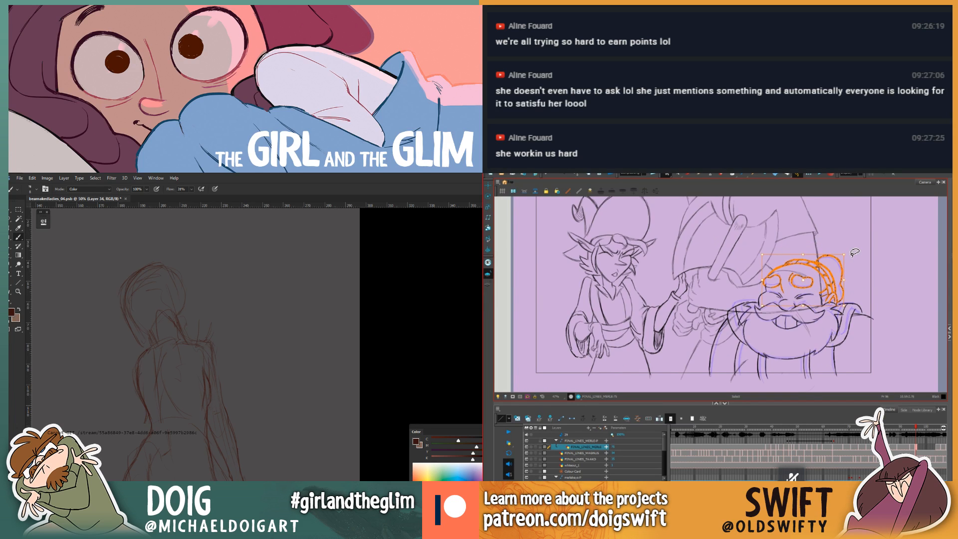
pyautogui.moveTo(855, 252)
pyautogui.mouseDown()
pyautogui.moveTo(854, 280)
pyautogui.moveTo(840, 300)
pyautogui.moveTo(765, 280)
pyautogui.moveTo(849, 249)
pyautogui.mouseUp()
pyautogui.press('f')
pyautogui.press('g')
pyautogui.press('f')
pyautogui.press('g')
# Step: Adjust the selected head outline, hair bun and right-hand eyebrow on the inked frame, and deselect them
pyautogui.moveTo(198, 411)
pyautogui.mouseDown()
pyautogui.moveTo(230, 341)
pyautogui.moveTo(224, 351)
pyautogui.mouseUp()
pyautogui.press('f')
pyautogui.press('g')
pyautogui.moveTo(836, 298); pyautogui.dragTo(818, 291)
pyautogui.moveTo(224, 351); pyautogui.dragTo(227, 366)
pyautogui.moveTo(818, 291)
pyautogui.mouseDown()
pyautogui.moveTo(779, 272)
pyautogui.moveTo(835, 238)
pyautogui.moveTo(854, 280)
pyautogui.mouseUp()
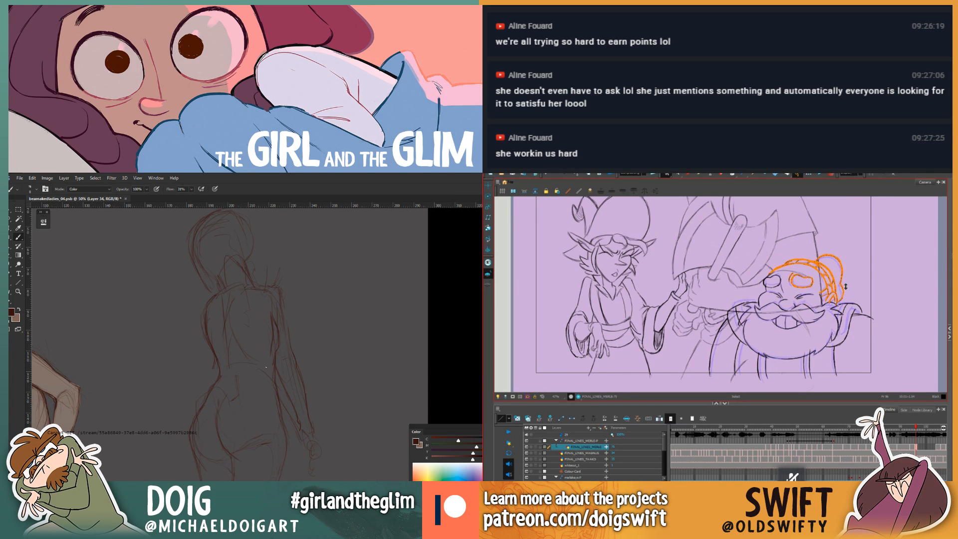
pyautogui.hotkey('alt', 'shift', 'd')
pyautogui.press('f')
pyautogui.press('g')
pyautogui.press('[')
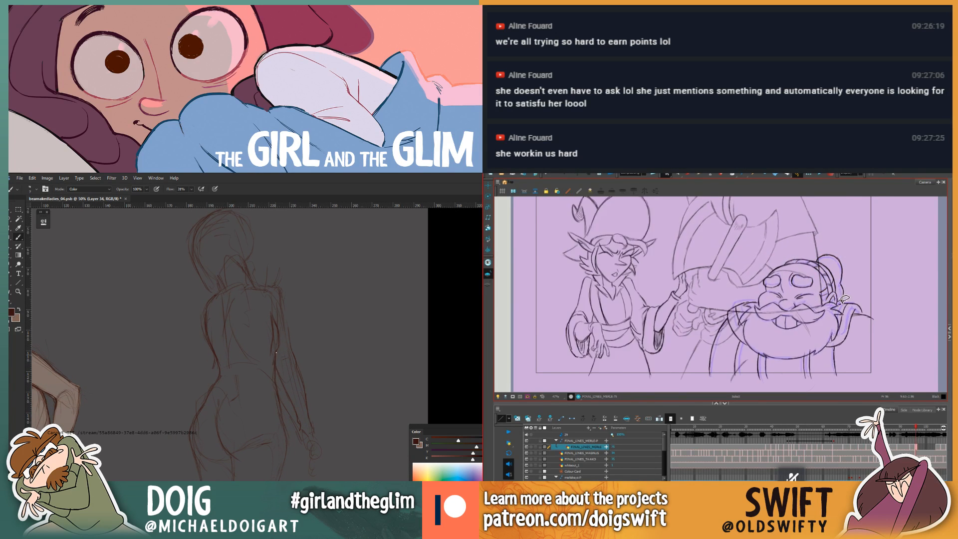
# Step: Reselect the man's head lines and nudge them slightly, flipping frames to check the movement
pyautogui.moveTo(844, 299)
pyautogui.mouseDown()
pyautogui.moveTo(778, 287)
pyautogui.moveTo(762, 274)
pyautogui.moveTo(866, 294)
pyautogui.mouseUp()
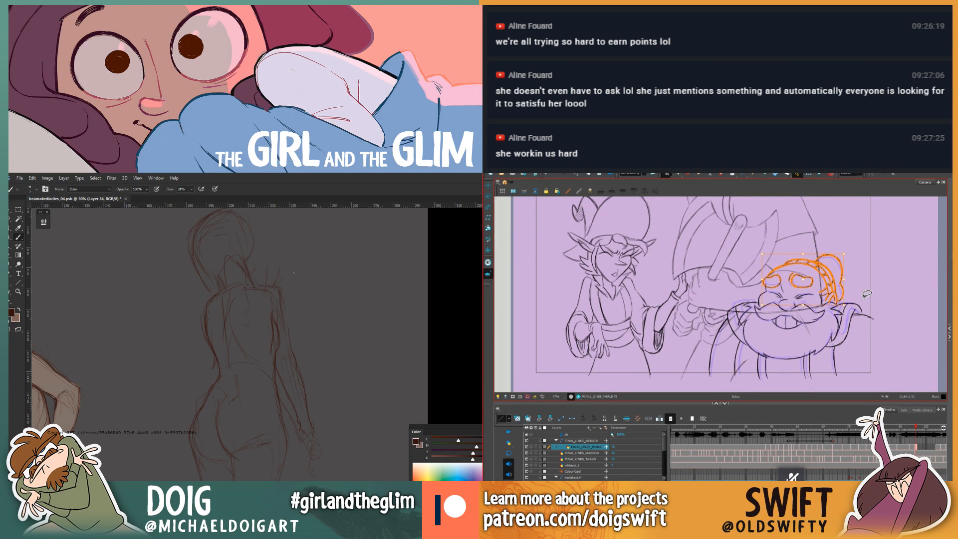
pyautogui.press('f')
pyautogui.press('g')
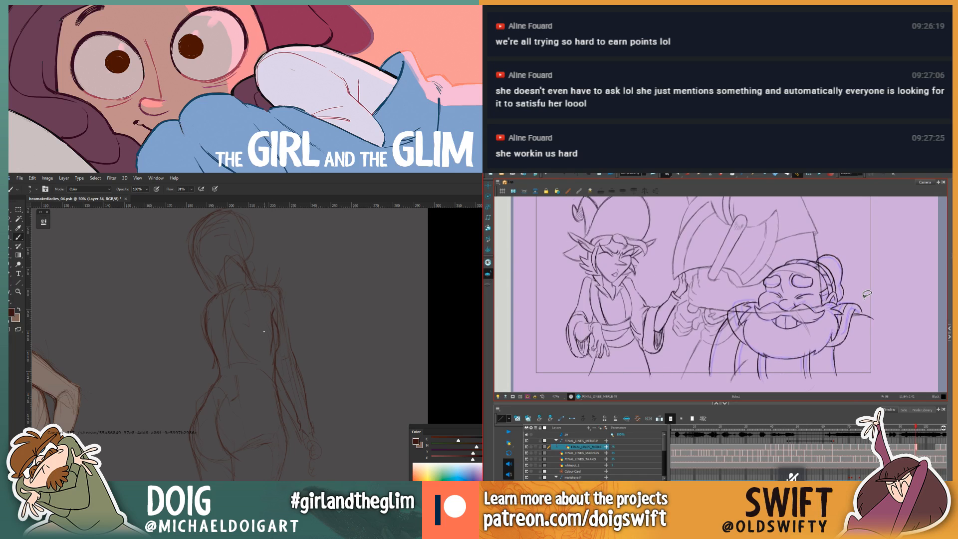
pyautogui.press('f')
pyautogui.press('g')
pyautogui.moveTo(816, 274)
pyautogui.mouseDown()
pyautogui.moveTo(811, 292)
pyautogui.moveTo(816, 273)
pyautogui.mouseUp()
pyautogui.press('f')
pyautogui.hotkey('ctrl', '-')
pyautogui.press('g')
pyautogui.hotkey('ctrl', '+')
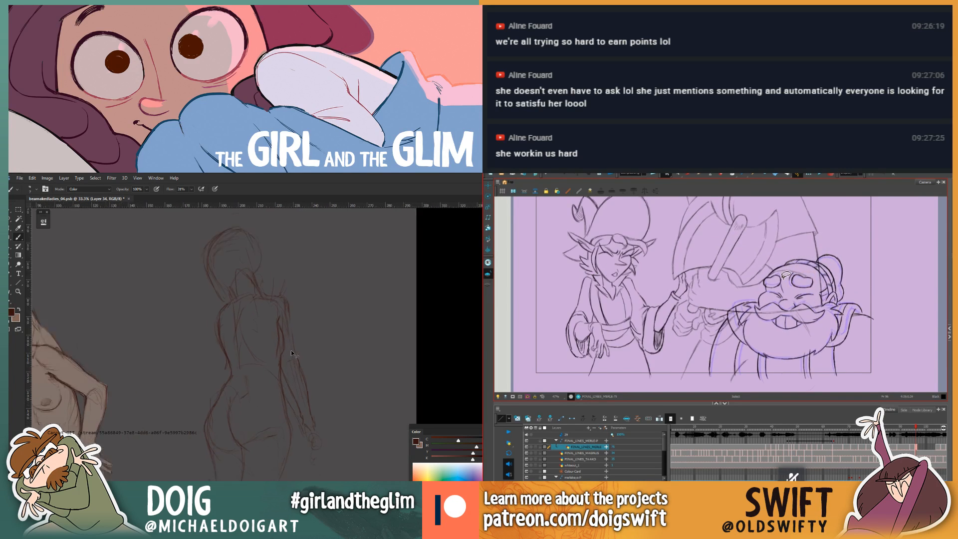
pyautogui.hotkey('ctrl', '+')
# Step: Select the man's left-hand eyebrow and adjust its shape and position against the previous drawing
pyautogui.moveTo(782, 276); pyautogui.dragTo(789, 275)
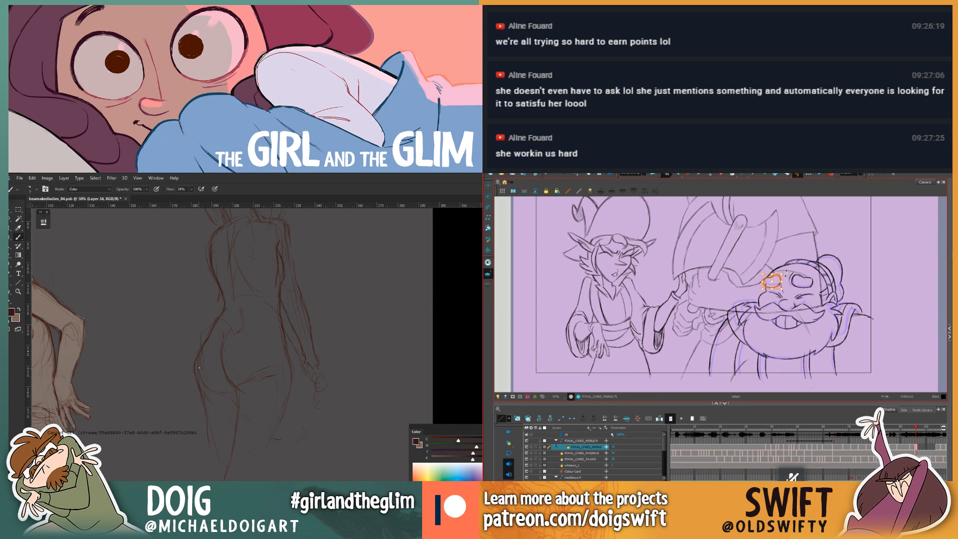
pyautogui.press('f')
pyautogui.hotkey('ctrl', '-')
pyautogui.press('f')
pyautogui.moveTo(281, 299); pyautogui.dragTo(253, 335)
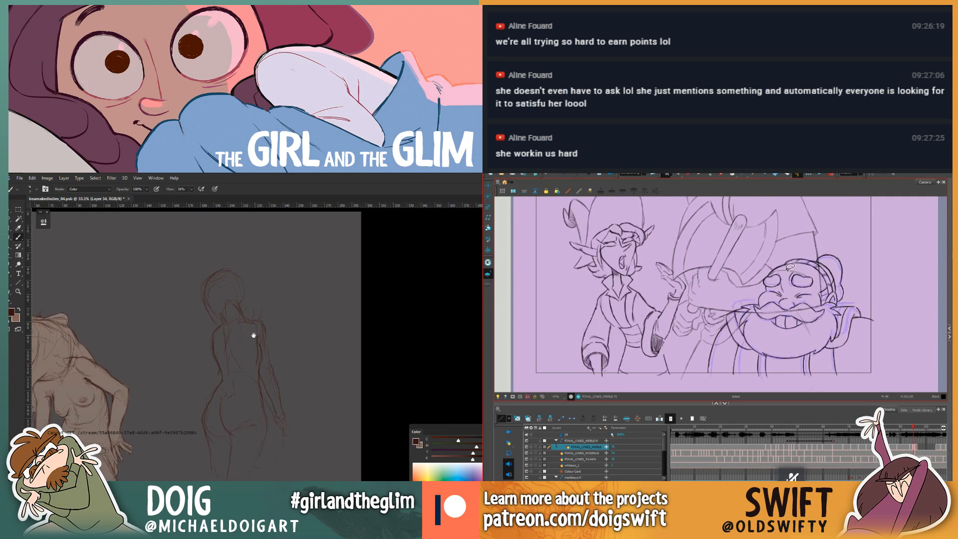
pyautogui.press('g')
pyautogui.press('g')
pyautogui.hotkey('ctrl', '+')
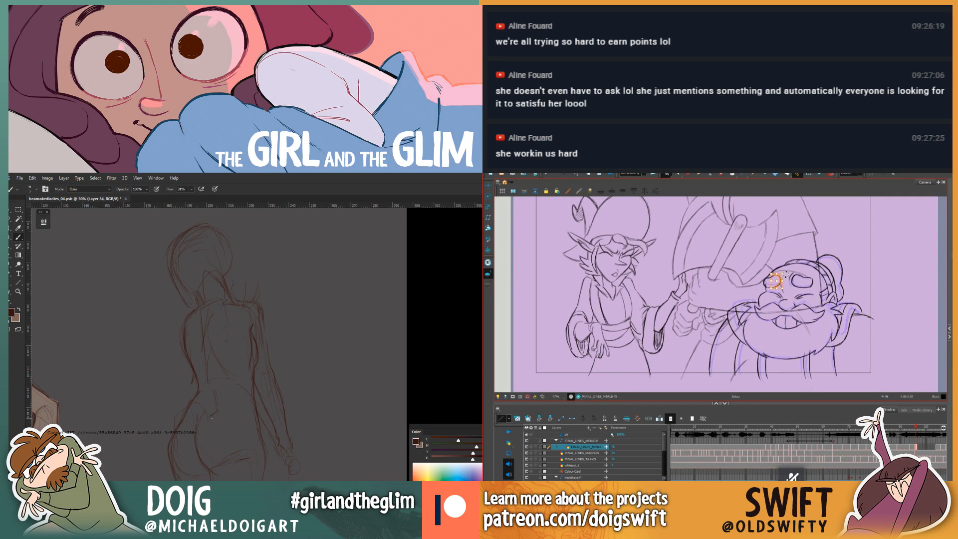
pyautogui.press('f')
pyautogui.press('g')
pyautogui.press('f')
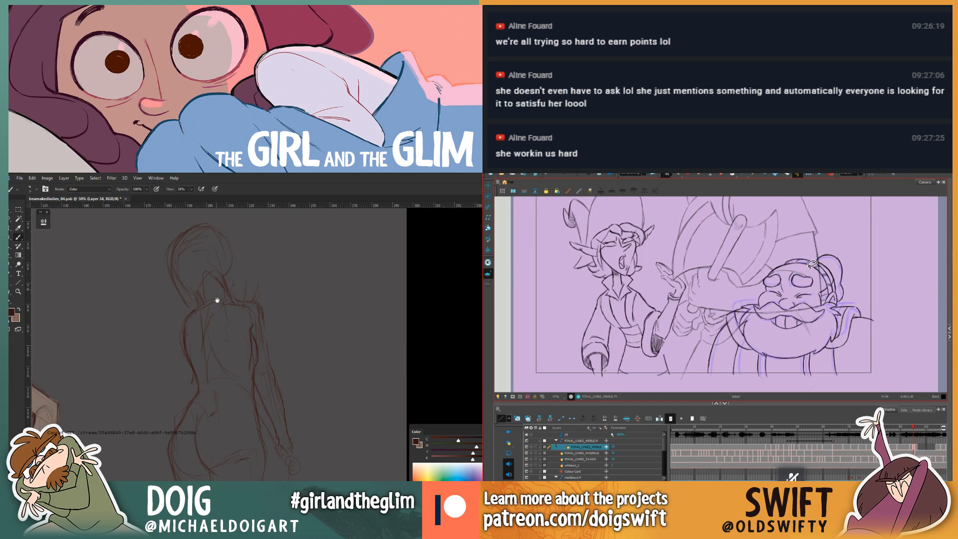
pyautogui.press('g')
# Step: Select the man's right-hand eyebrow and adjust it, flipping between frames to match the head's movement
pyautogui.moveTo(213, 257)
pyautogui.mouseDown()
pyautogui.moveTo(219, 323)
pyautogui.moveTo(274, 378)
pyautogui.moveTo(278, 358)
pyautogui.mouseUp()
pyautogui.press('f')
pyautogui.press(']')
pyautogui.press(']')
pyautogui.press('g')
pyautogui.press('f')
pyautogui.press('g')
pyautogui.press('f')
pyautogui.press('g')
pyautogui.moveTo(794, 273); pyautogui.dragTo(813, 277)
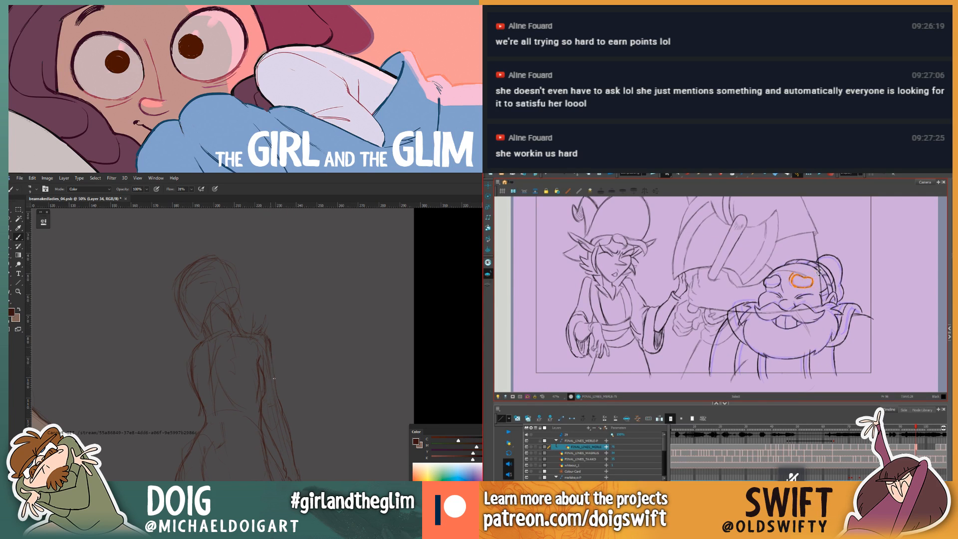
pyautogui.press('f')
pyautogui.press('g')
pyautogui.moveTo(311, 327)
pyautogui.mouseDown()
pyautogui.moveTo(248, 371)
pyautogui.moveTo(246, 354)
pyautogui.mouseUp()
pyautogui.press('f')
pyautogui.hotkey('ctrl', '+')
pyautogui.press('g')
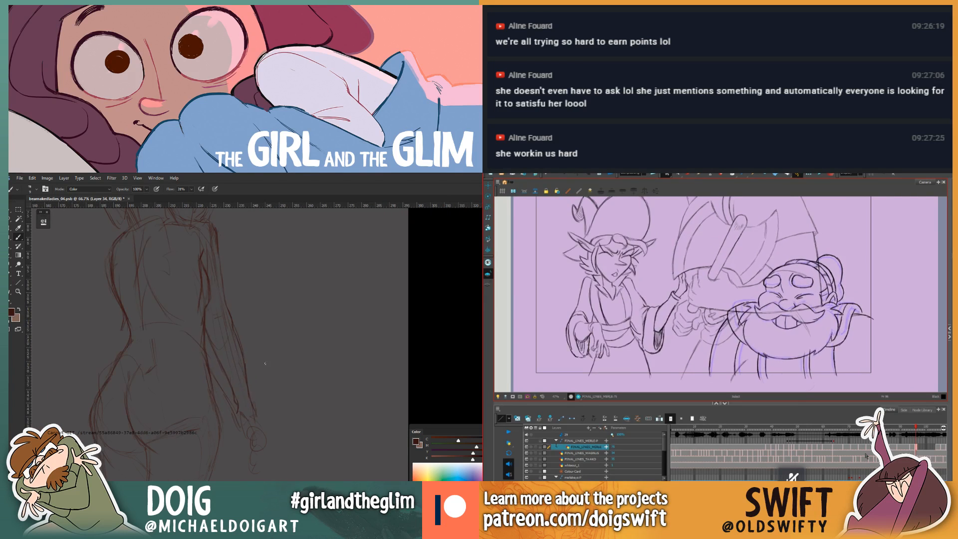
# Step: Clean up stray lines around the left-hand eyebrow and flip frames to check the result
pyautogui.click(780, 276)
pyautogui.press('Delete')
pyautogui.press('f')
pyautogui.press('g')
pyautogui.hotkey('alt', 'e')
pyautogui.press('f')
pyautogui.press('g')
pyautogui.press('f')
pyautogui.press('g')
pyautogui.hotkey('alt', 's')
pyautogui.moveTo(781, 274)
pyautogui.mouseDown()
pyautogui.moveTo(764, 280)
pyautogui.moveTo(790, 288)
pyautogui.moveTo(779, 268)
pyautogui.mouseUp()
pyautogui.press('Escape')
pyautogui.press('g')
pyautogui.press('g')
# Step: Extend the exposure on the bearded man's line layer in the timeline, and scrub back to his inked drawing
pyautogui.click(921, 449)
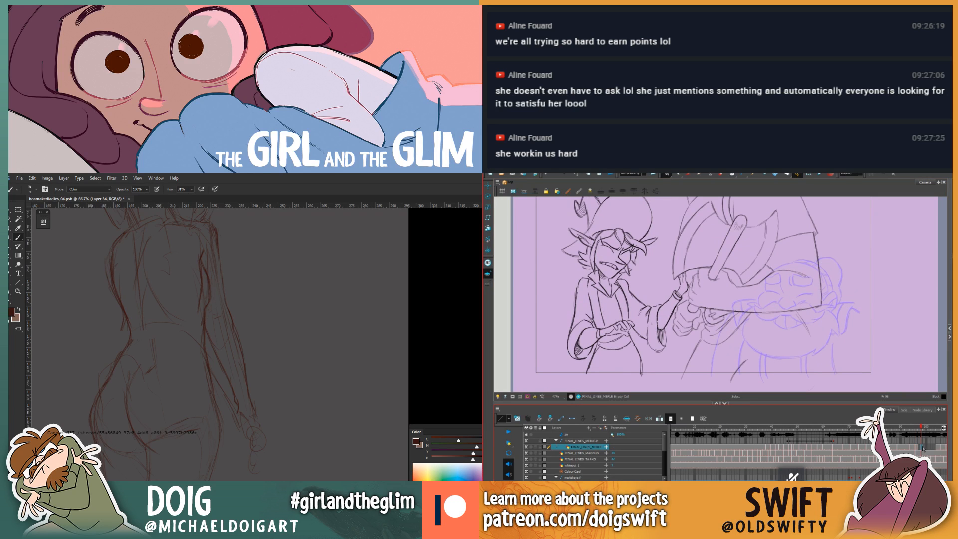
pyautogui.press('F5')
pyautogui.click(924, 427)
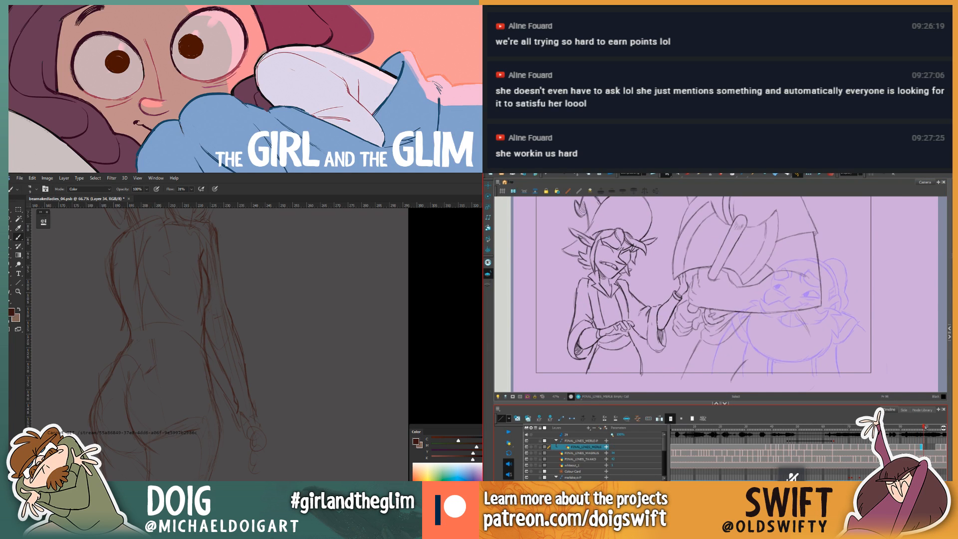
pyautogui.click(921, 427)
pyautogui.moveTo(920, 427); pyautogui.dragTo(917, 428)
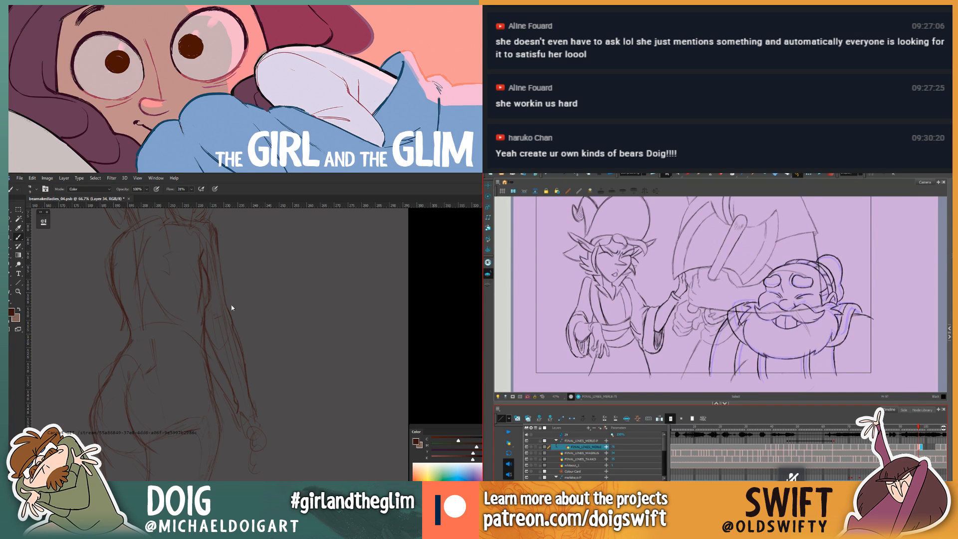
pyautogui.moveTo(172, 262); pyautogui.dragTo(215, 363)
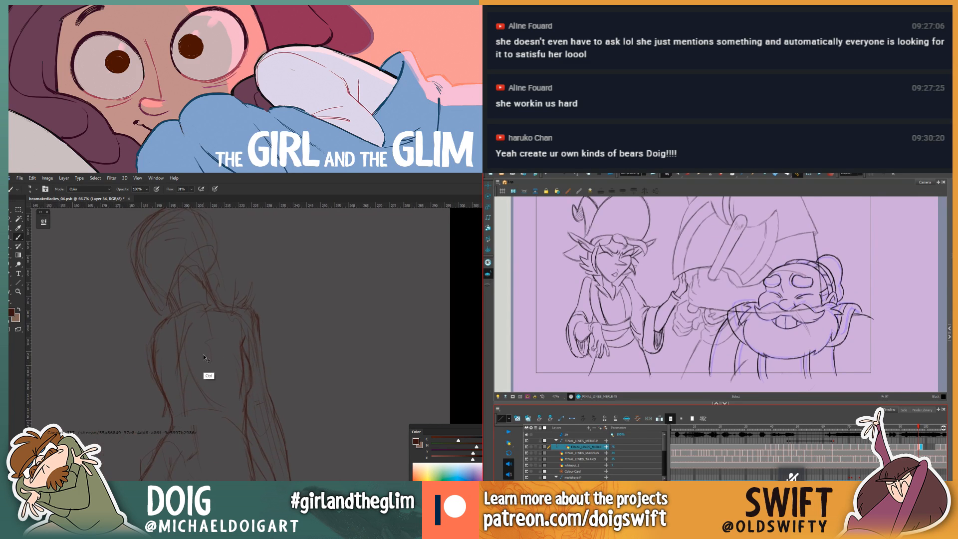
# Step: Sketch the standing nude's hips, legs and feet below the torso, keeping the rough brown line in Photoshop
pyautogui.hotkey('ctrl', '-')
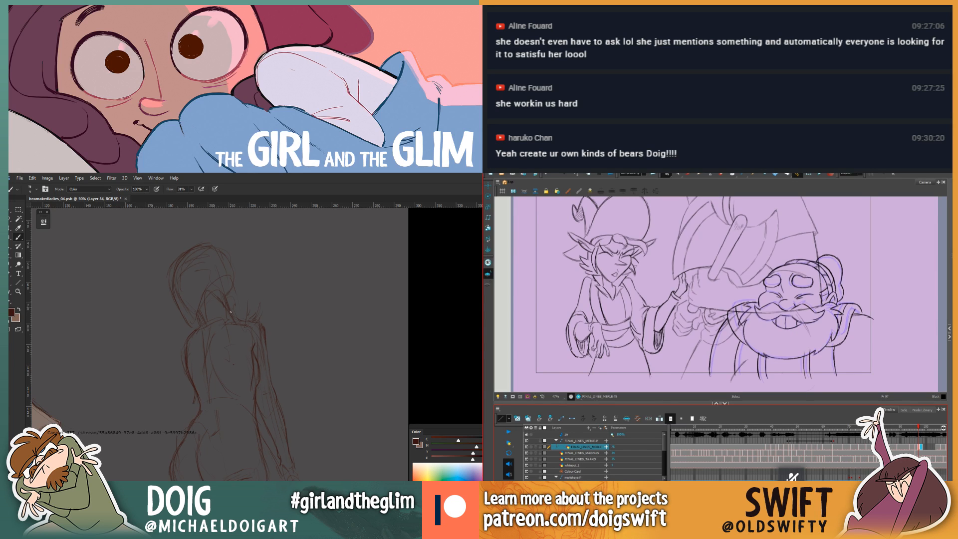
pyautogui.moveTo(250, 401); pyautogui.dragTo(240, 348)
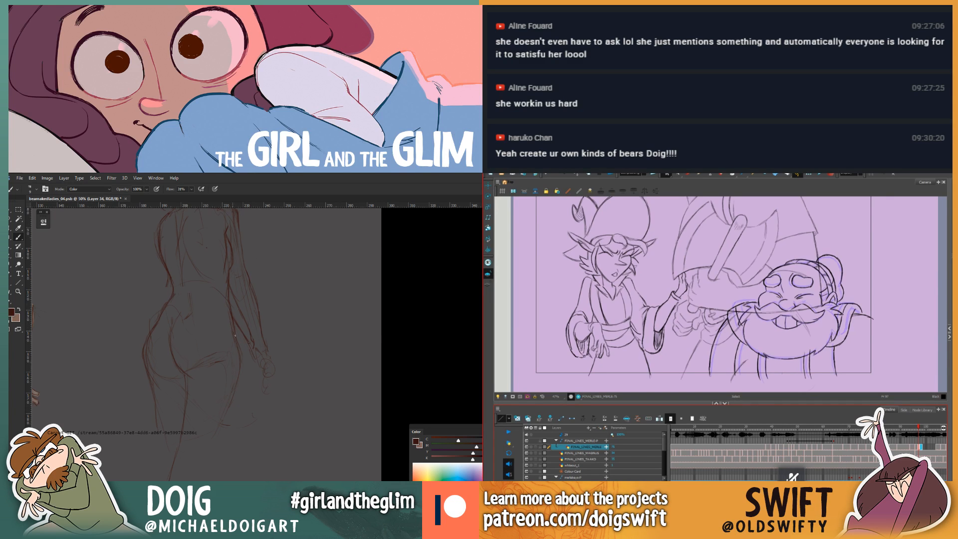
pyautogui.hotkey('ctrl', '-')
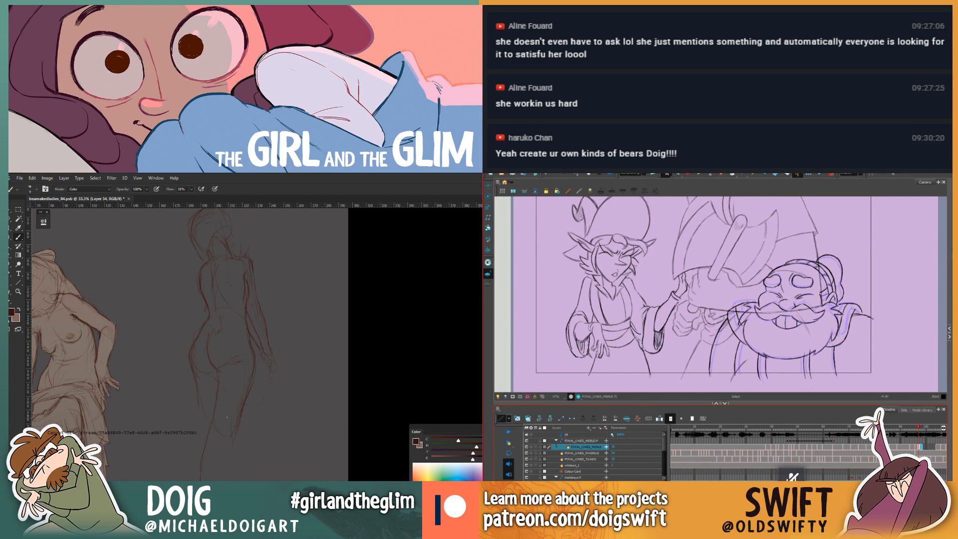
pyautogui.moveTo(227, 418); pyautogui.dragTo(216, 378)
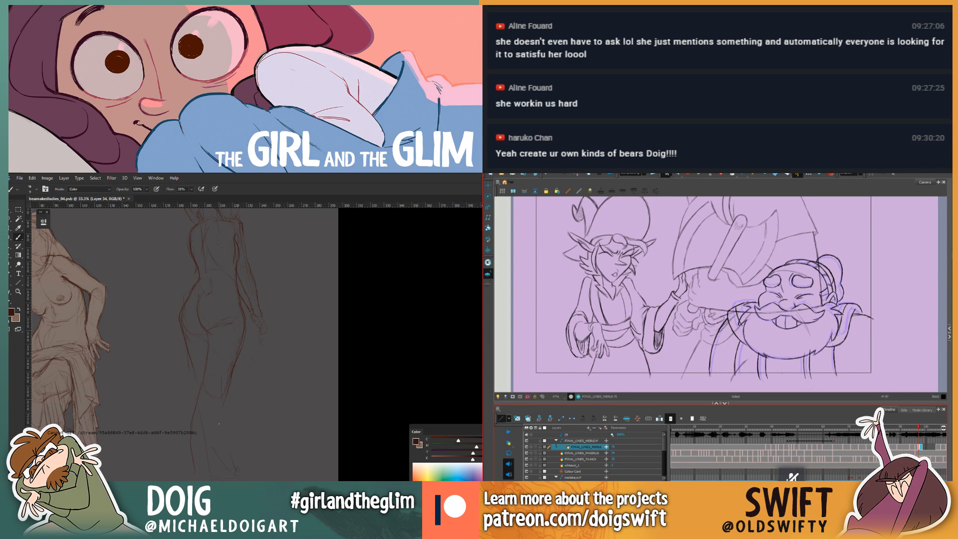
pyautogui.moveTo(194, 390); pyautogui.dragTo(194, 409)
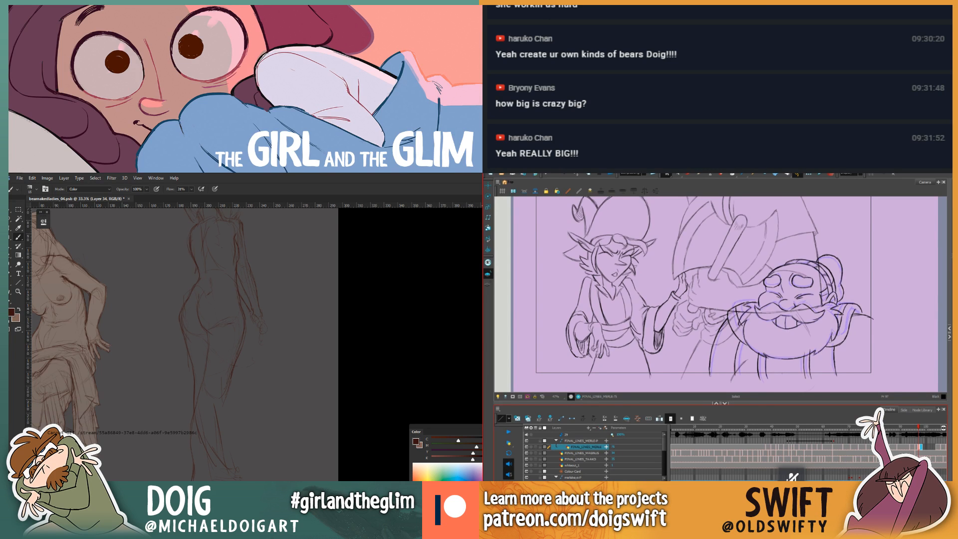
# Step: Switch to the browser, view the photos of huge moose on Imgur and Google Images, and return to Harmony
pyautogui.hotkey('alt', 'Tab')
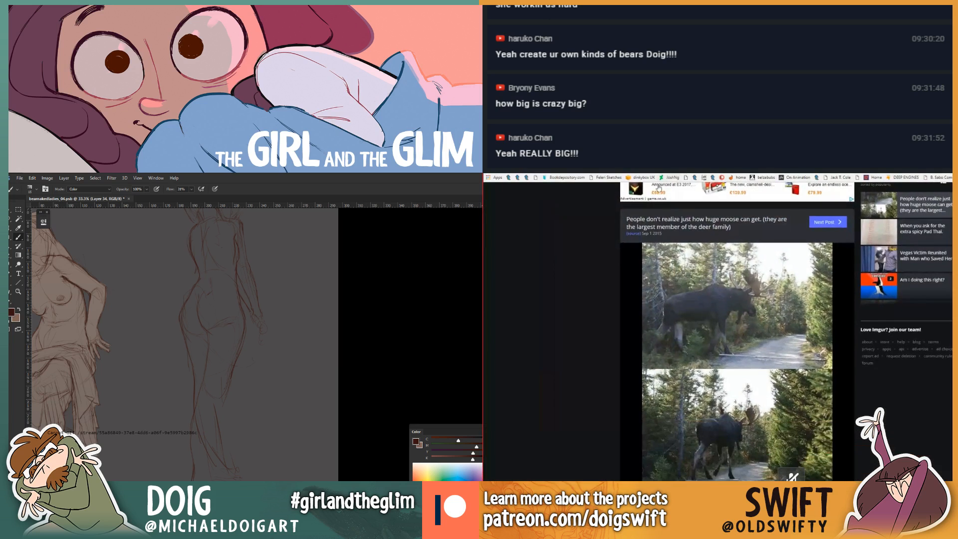
pyautogui.scroll(-3, 817, 263)
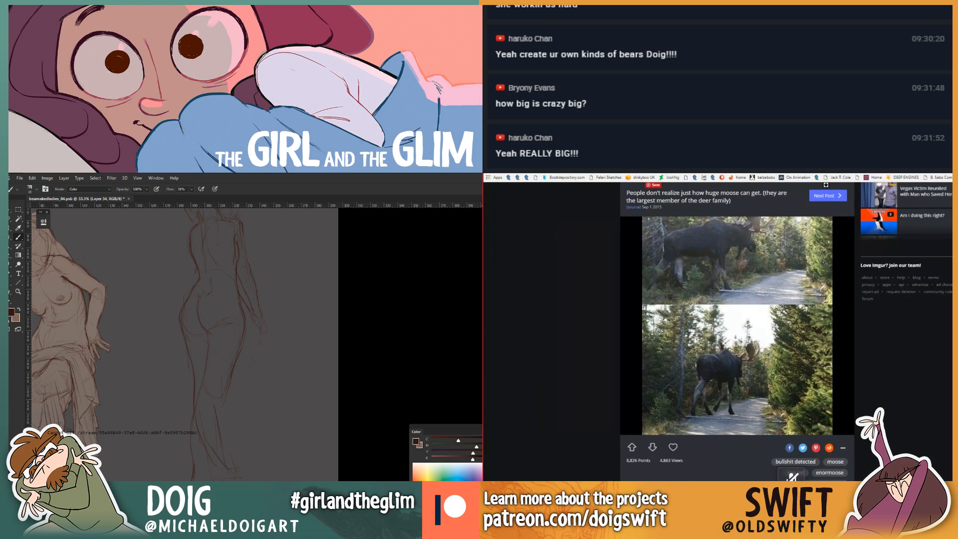
pyautogui.scroll(2, 822, 262)
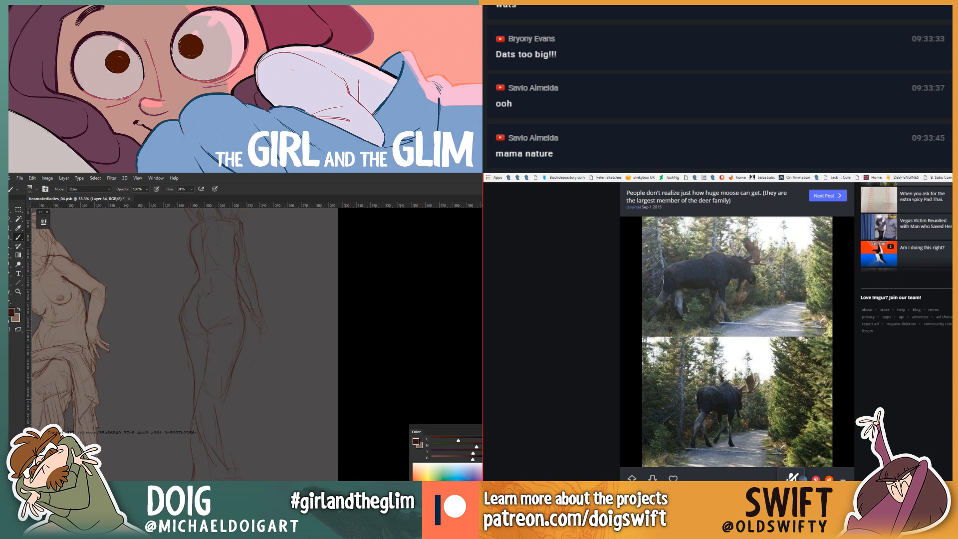
pyautogui.hotkey('alt', 'Left')
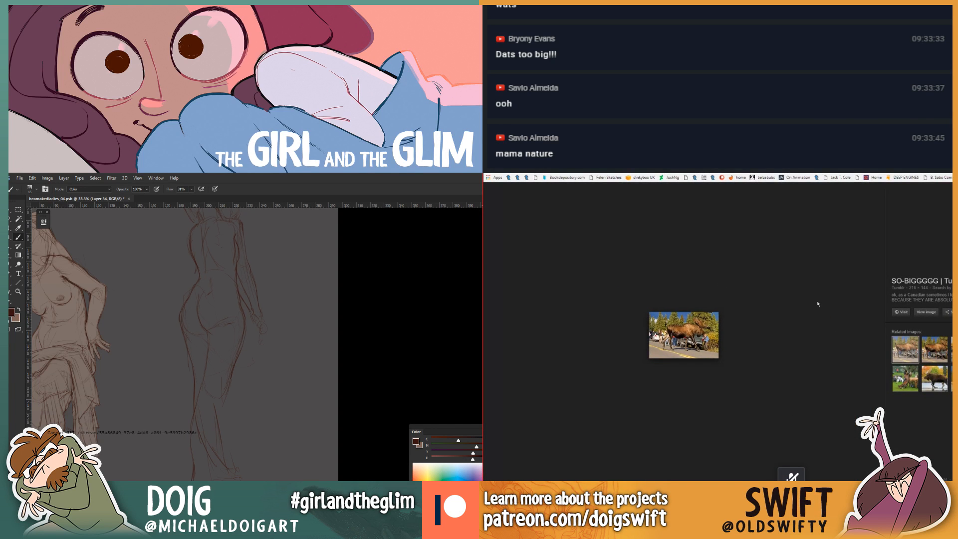
pyautogui.click(935, 348)
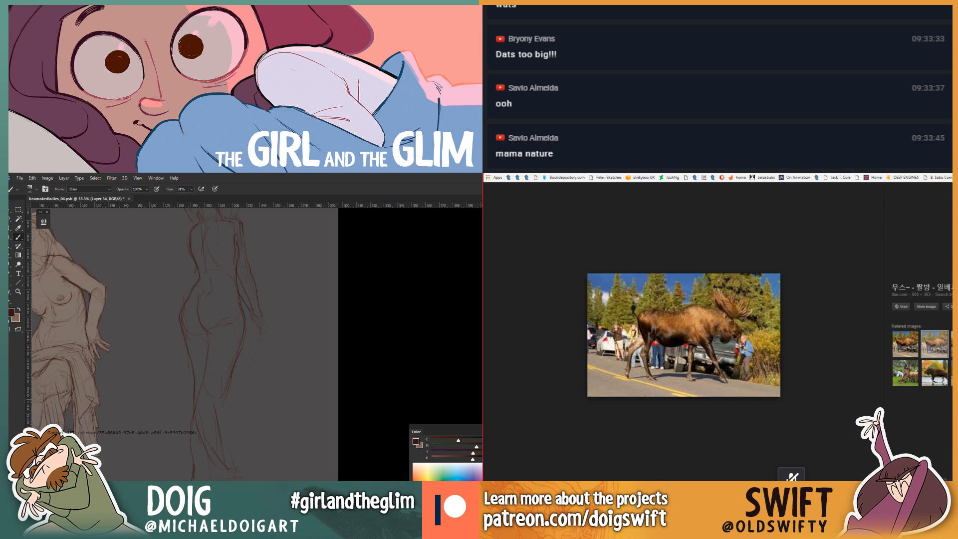
pyautogui.moveTo(484, 185); pyautogui.dragTo(699, 174)
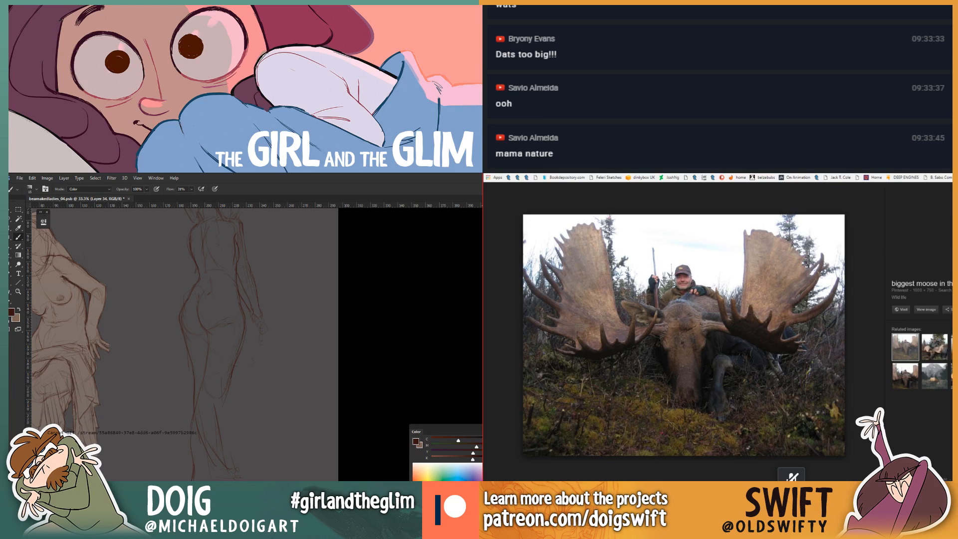
pyautogui.hotkey('ctrl', 'Tab')
pyautogui.hotkey('ctrl', 'Tab')
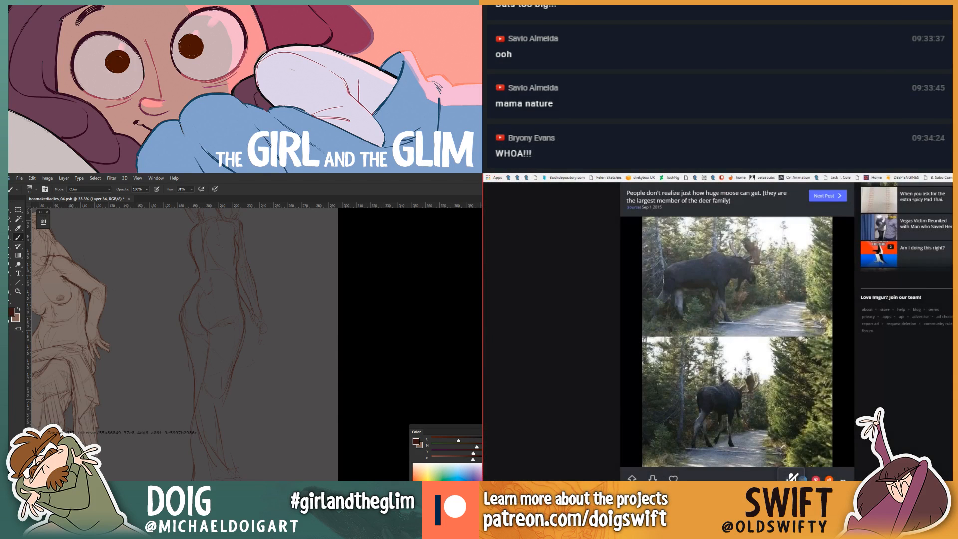
pyautogui.hotkey('alt', 'Tab')
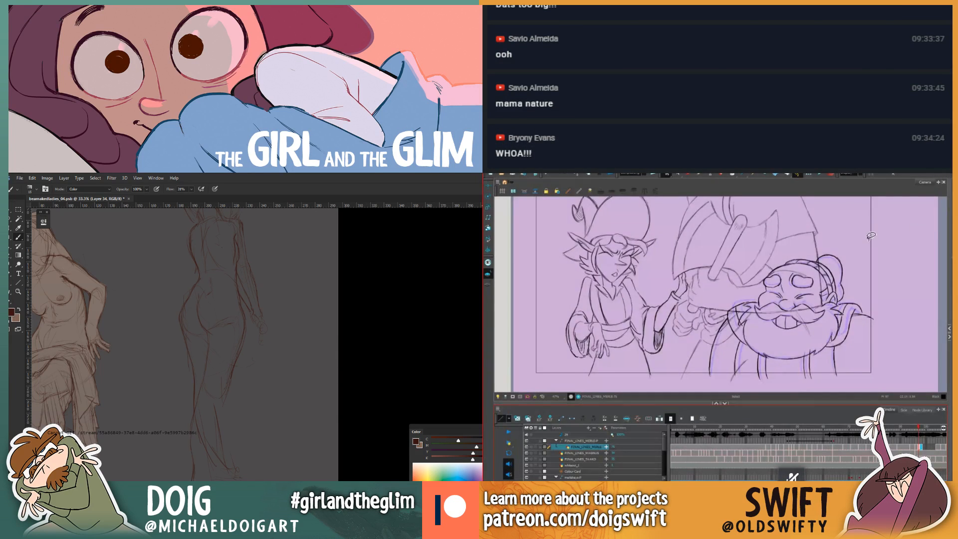
# Step: Open the Google Images results for moose size, view the harnessed moose and the moose sculpture, and return to Photoshop
pyautogui.moveTo(8, 220); pyautogui.dragTo(44, 223)
pyautogui.doubleClick(44, 223)
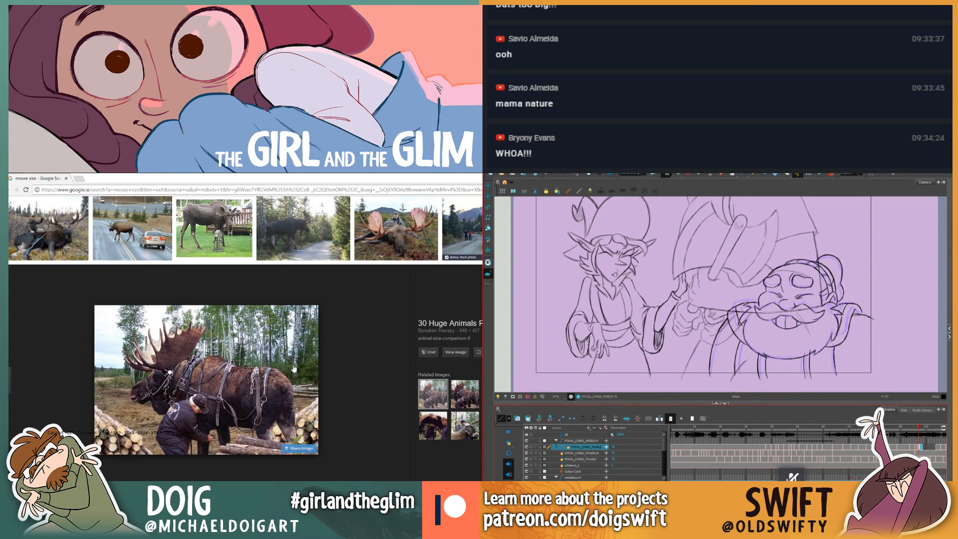
pyautogui.scroll(-1, 287, 366)
pyautogui.scroll(-2, 286, 367)
pyautogui.moveTo(286, 367)
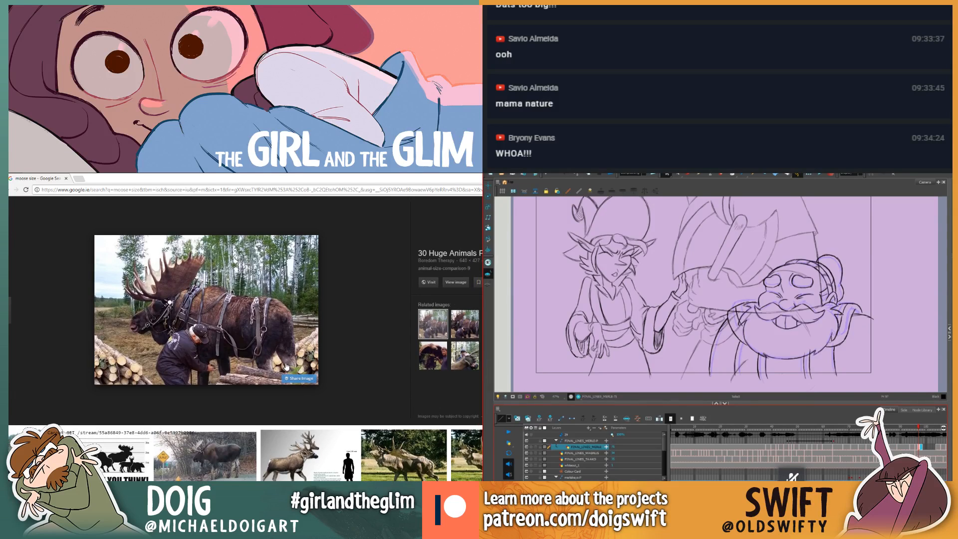
pyautogui.click(390, 454)
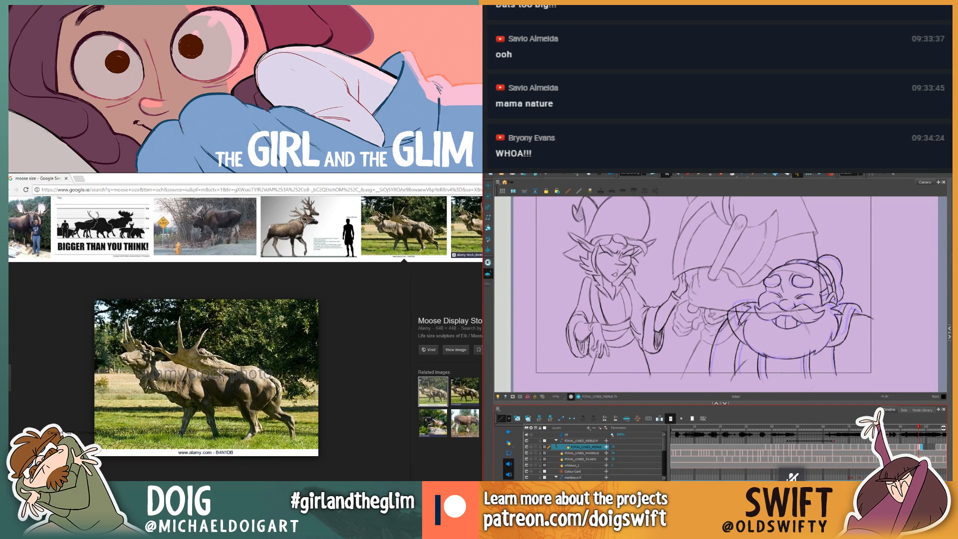
pyautogui.press('Escape')
pyautogui.hotkey('alt', 'Tab')
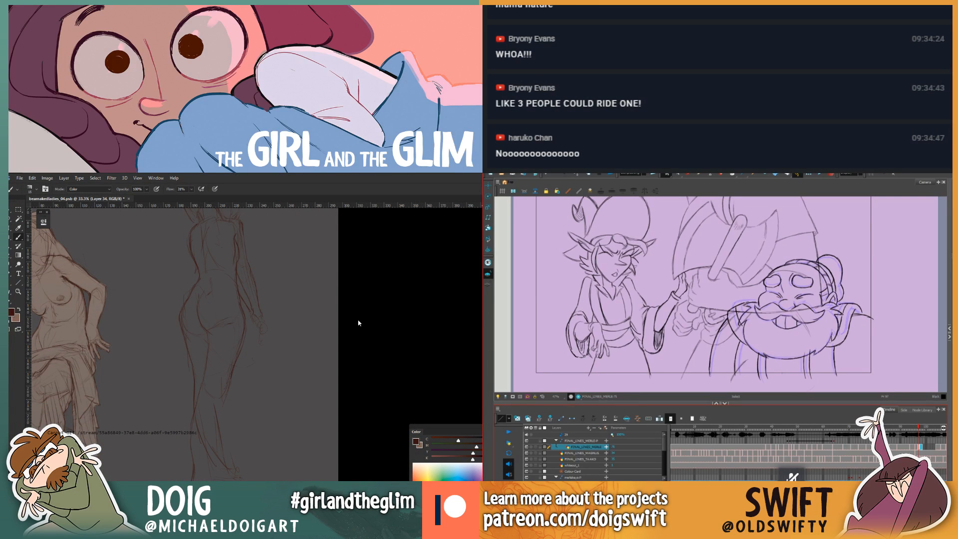
# Step: Refine the sketched figure's back, hips and thighs, and rough in a long straight line downward from the hanging hand
pyautogui.moveTo(202, 343)
pyautogui.mouseDown()
pyautogui.moveTo(205, 367)
pyautogui.moveTo(207, 327)
pyautogui.mouseUp()
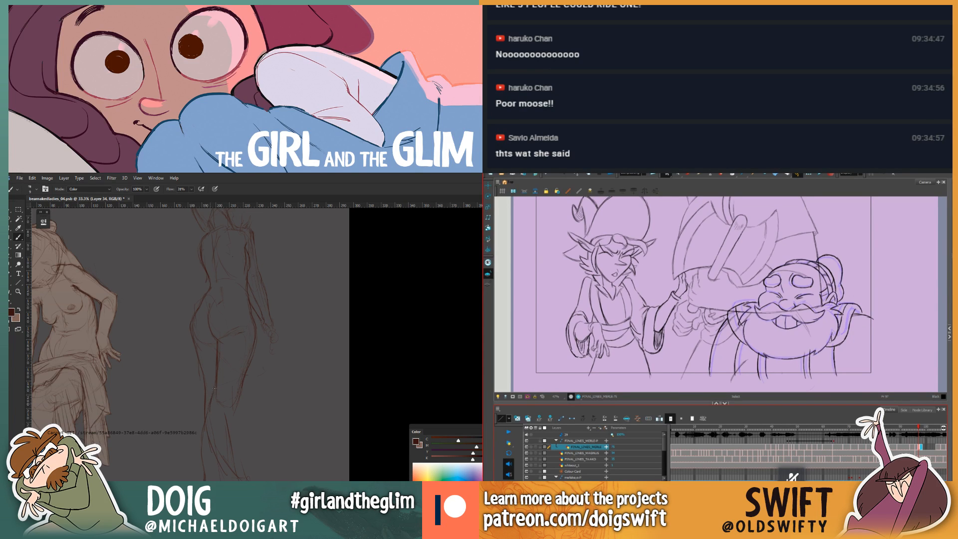
pyautogui.scroll(3, 220, 352)
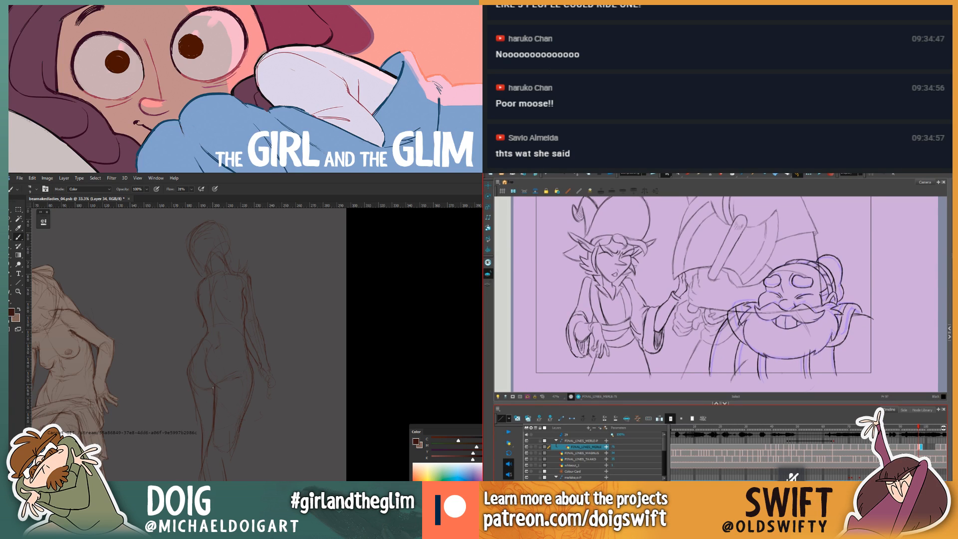
pyautogui.moveTo(228, 320); pyautogui.dragTo(219, 332)
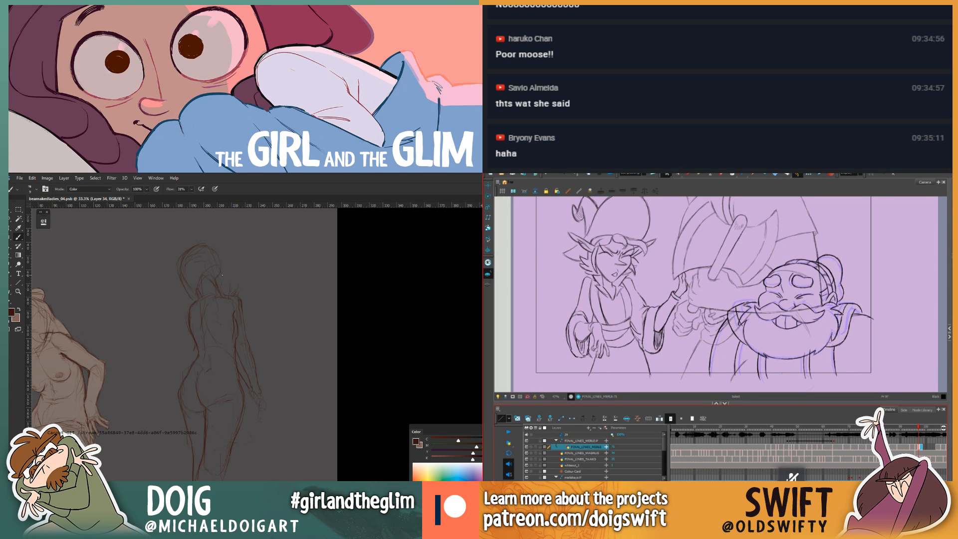
pyautogui.moveTo(231, 334); pyautogui.dragTo(214, 378)
pyautogui.hotkey('ctrl', '+')
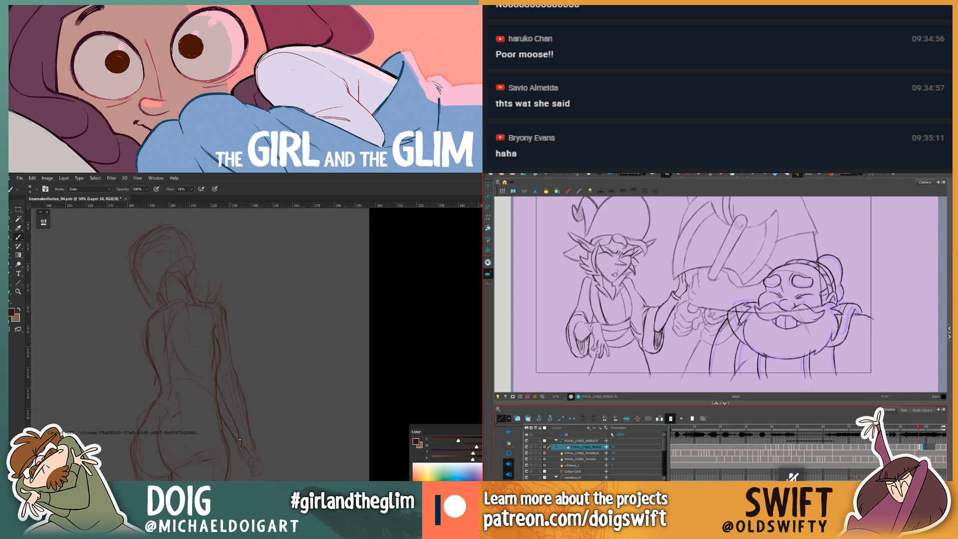
pyautogui.moveTo(271, 467); pyautogui.dragTo(225, 315)
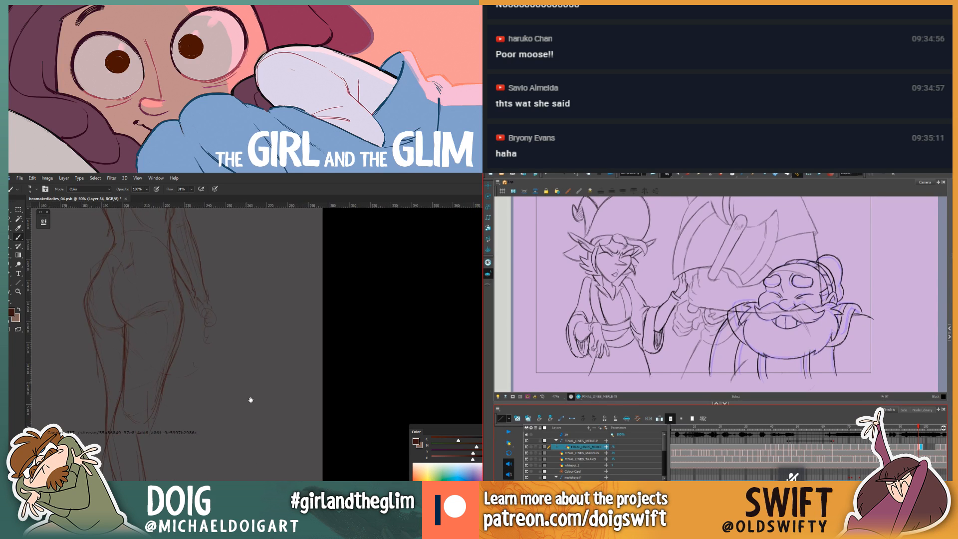
pyautogui.hotkey('ctrl', '-')
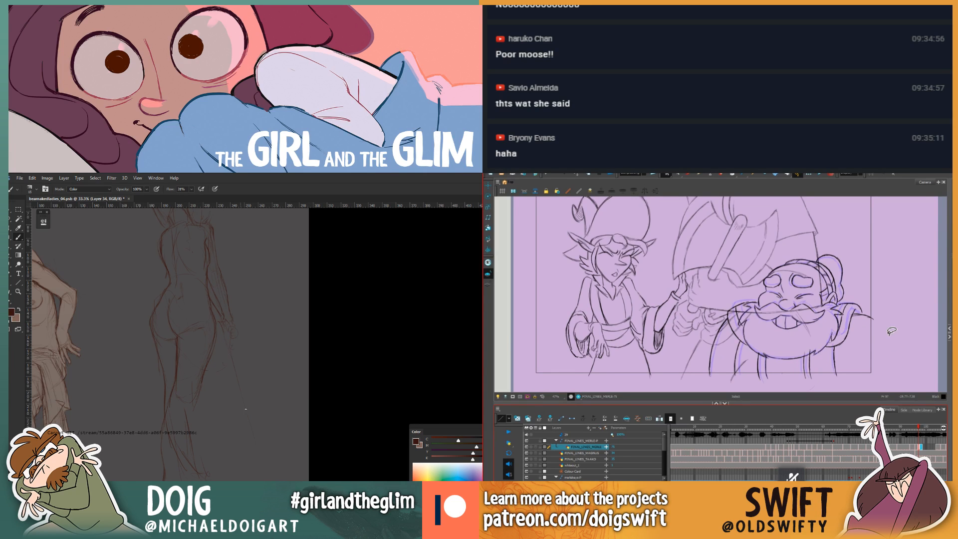
# Step: In Harmony, flip between the bearded man's inked drawing and the next frame's rough to compare the poses
pyautogui.hotkey('alt', 'e')
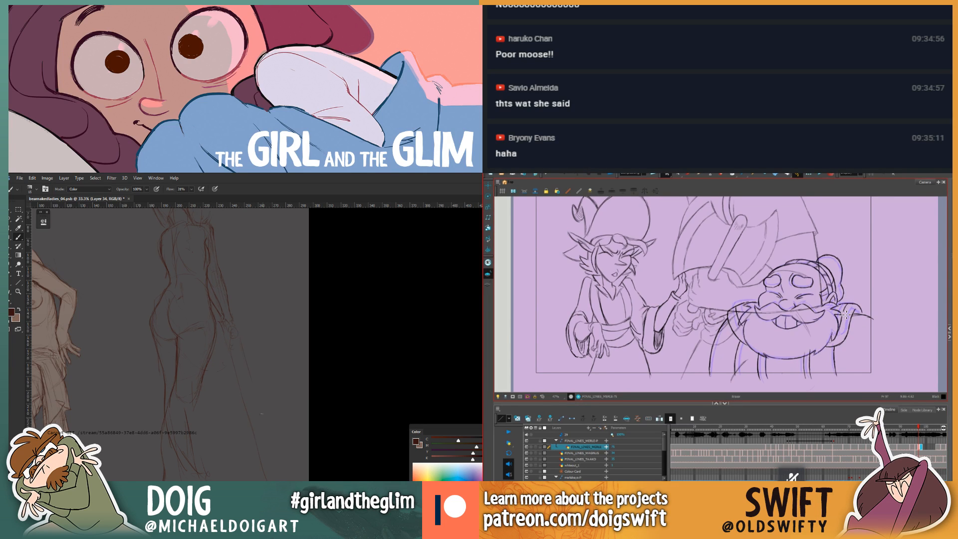
pyautogui.hotkey('alt', 's')
pyautogui.hotkey('alt', 'b')
pyautogui.press('.')
pyautogui.press(',')
pyautogui.press('.')
pyautogui.press(',')
pyautogui.press('.')
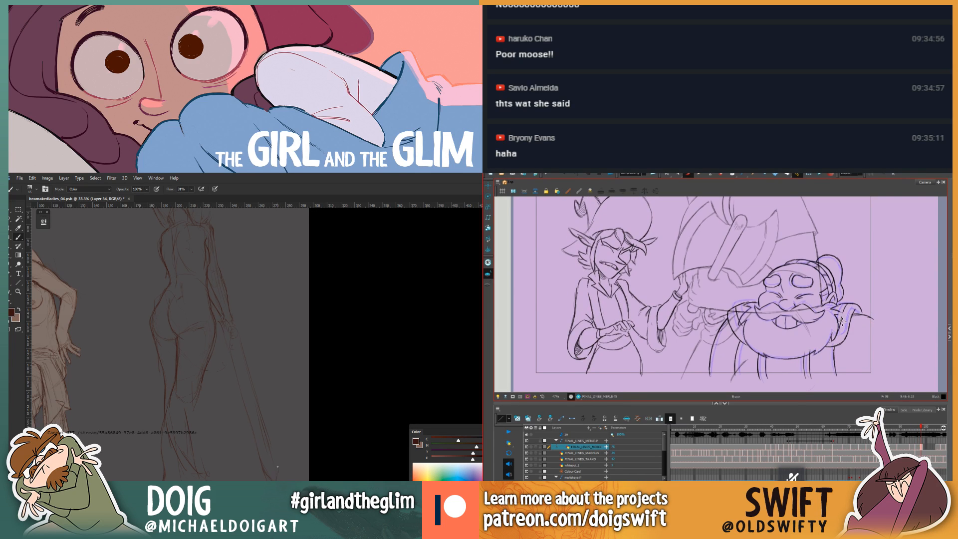
pyautogui.press(',')
pyautogui.press('.')
pyautogui.hotkey('alt', 'b')
pyautogui.press(',')
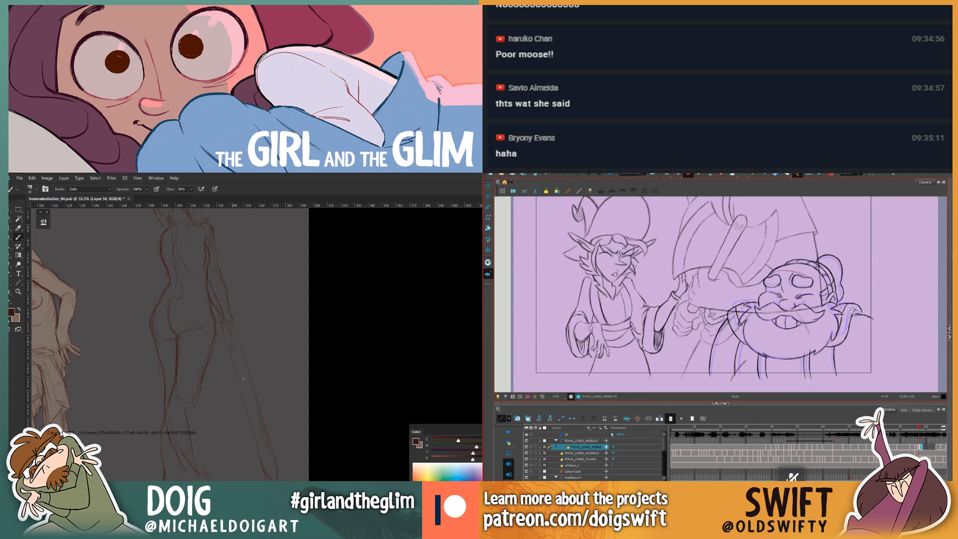
pyautogui.press('.')
pyautogui.press(',')
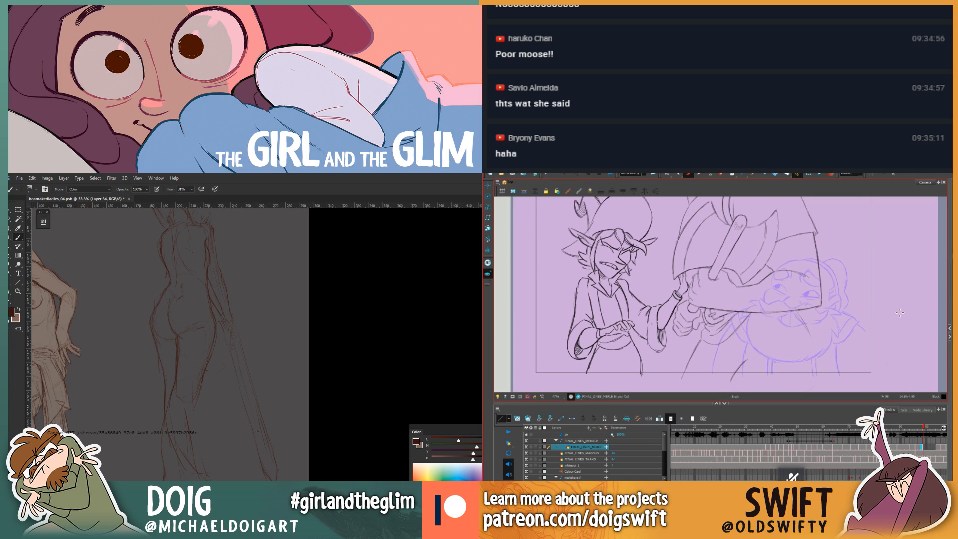
pyautogui.press('.')
pyautogui.press('.')
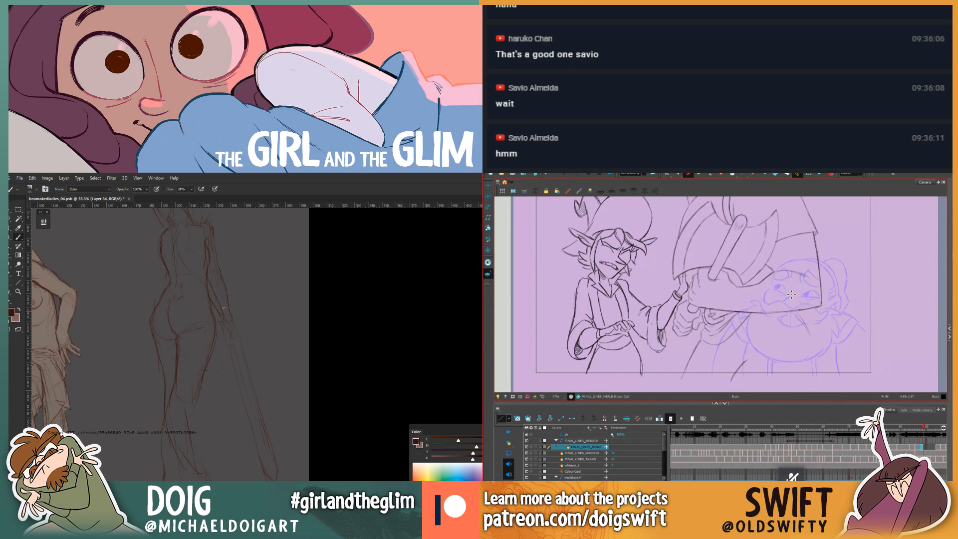
# Step: Ink the bearded man's nose over the rough on the next frame, flipping to the previous drawing to compare
pyautogui.moveTo(785, 302); pyautogui.dragTo(790, 299)
pyautogui.press(',')
pyautogui.press('.')
pyautogui.press(',')
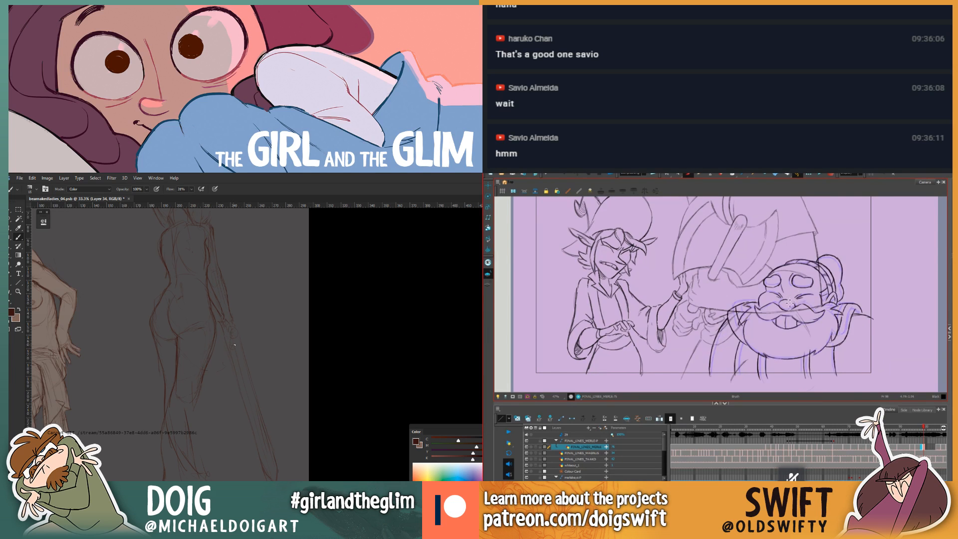
pyautogui.press('.')
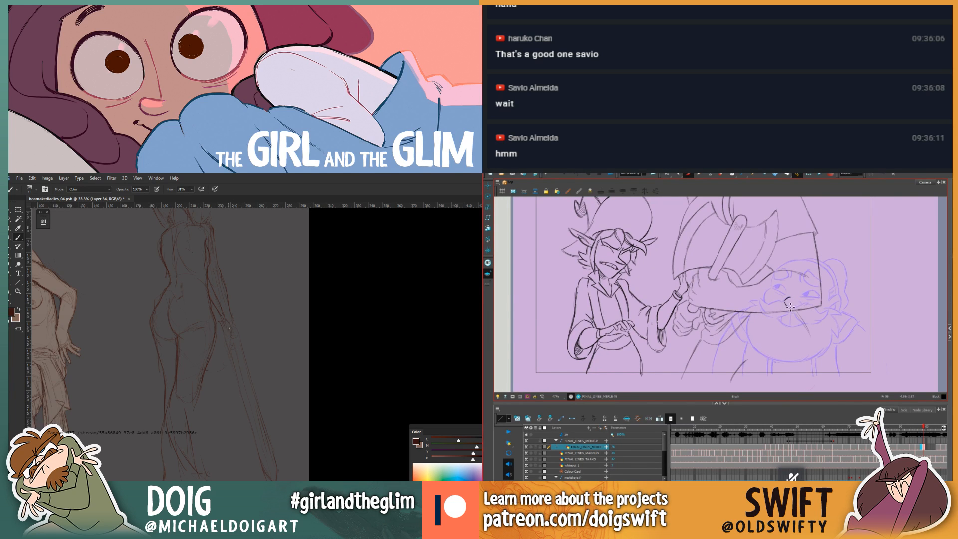
# Step: In Photoshop, sketch the standing figure's hanging hand on the sword's hilt and rough in the blade down to its tip near the feet
pyautogui.scroll(1, 243, 306)
pyautogui.hotkey('ctrl', '-')
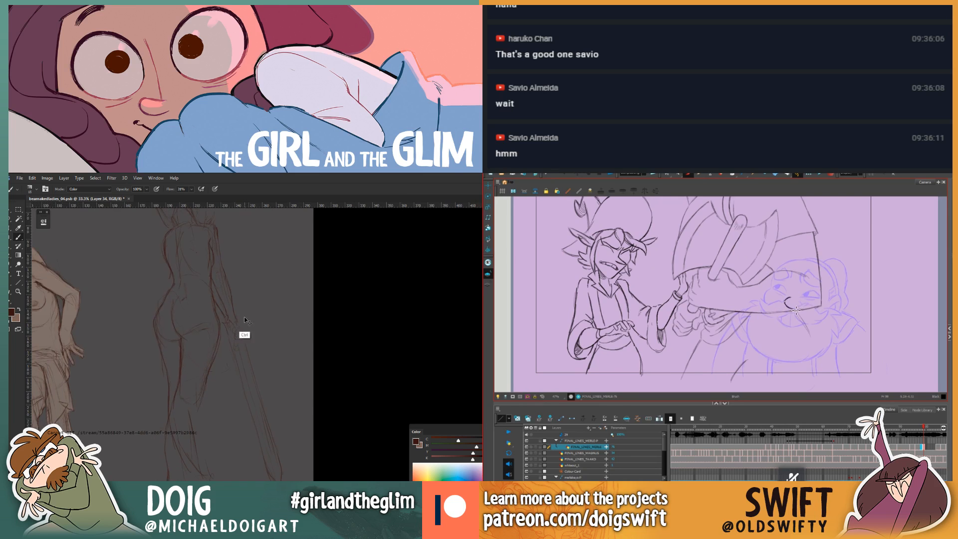
pyautogui.hotkey('ctrl', '+')
pyautogui.moveTo(220, 306); pyautogui.dragTo(237, 387)
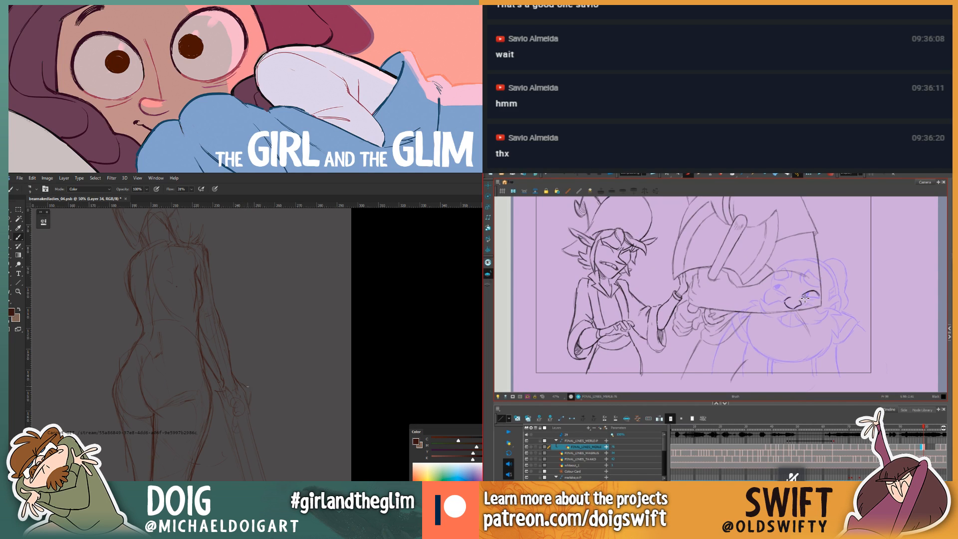
pyautogui.moveTo(246, 407)
pyautogui.mouseDown()
pyautogui.moveTo(255, 337)
pyautogui.moveTo(250, 348)
pyautogui.mouseUp()
pyautogui.hotkey('ctrl', '-')
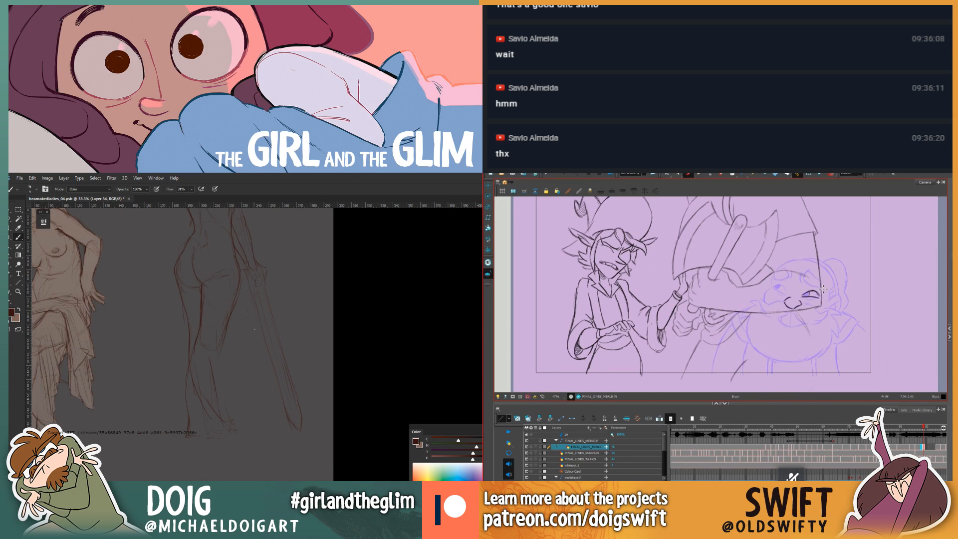
pyautogui.moveTo(284, 306)
pyautogui.mouseDown()
pyautogui.moveTo(250, 368)
pyautogui.moveTo(244, 358)
pyautogui.mouseUp()
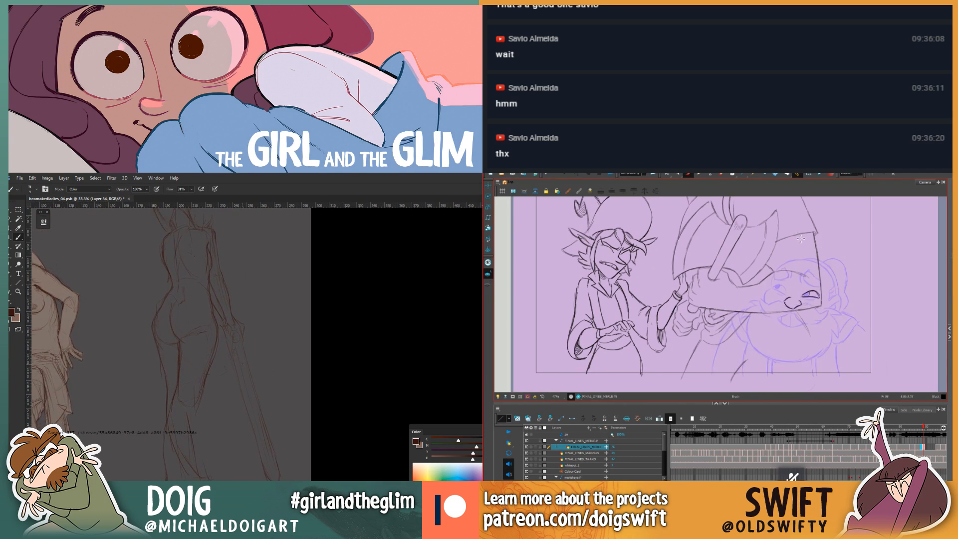
pyautogui.hotkey('ctrl', '+')
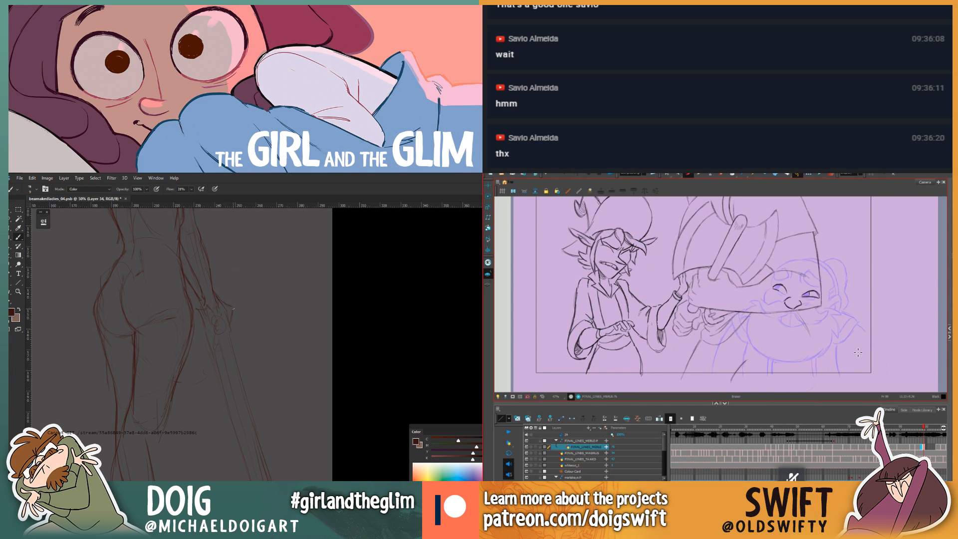
pyautogui.hscroll(-3, 239, 293)
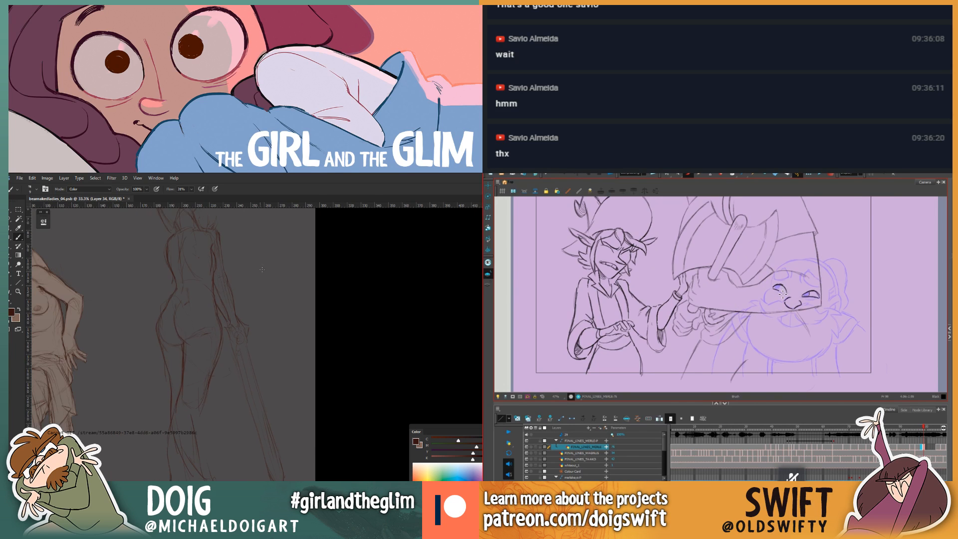
pyautogui.hotkey('ctrl', '-')
pyautogui.moveTo(253, 311)
pyautogui.mouseDown()
pyautogui.moveTo(235, 353)
pyautogui.moveTo(244, 296)
pyautogui.mouseUp()
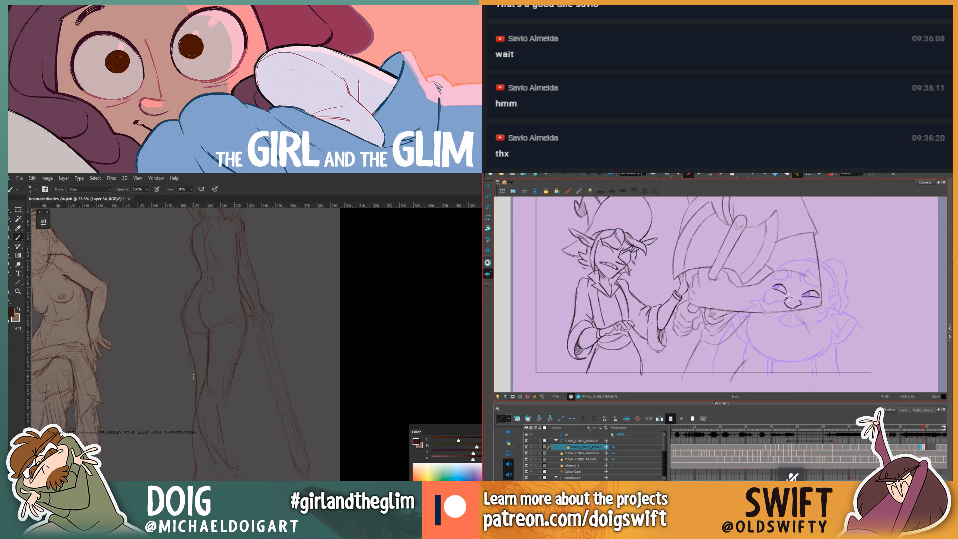
# Step: In Harmony, flip between the bearded man's previous inked drawing and the current frame to compare the eyes
pyautogui.press('f')
pyautogui.press('g')
pyautogui.press('f')
pyautogui.press('g')
pyautogui.press('f')
pyautogui.press('g')
pyautogui.press('f')
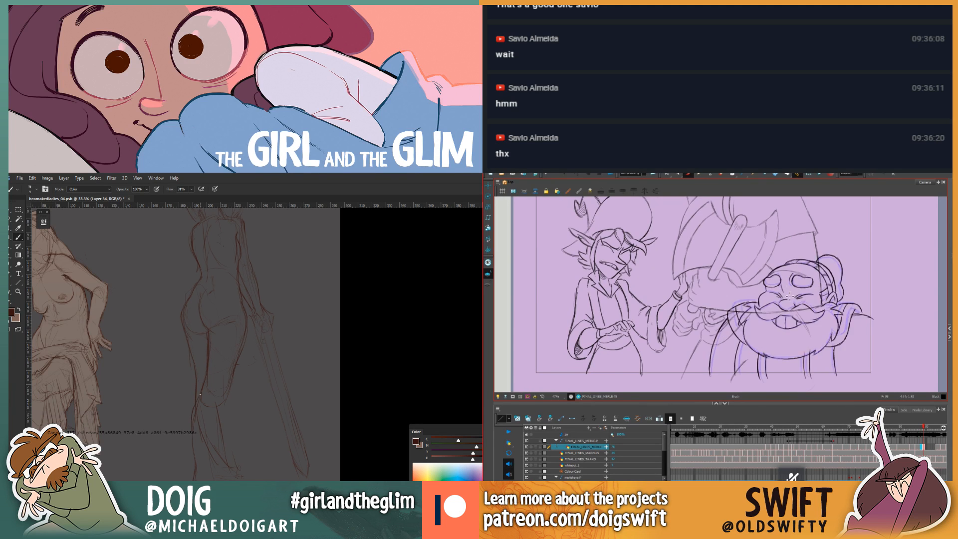
pyautogui.press('g')
pyautogui.press('f')
pyautogui.press('g')
pyautogui.press('f')
pyautogui.press('g')
pyautogui.press('f')
pyautogui.press('g')
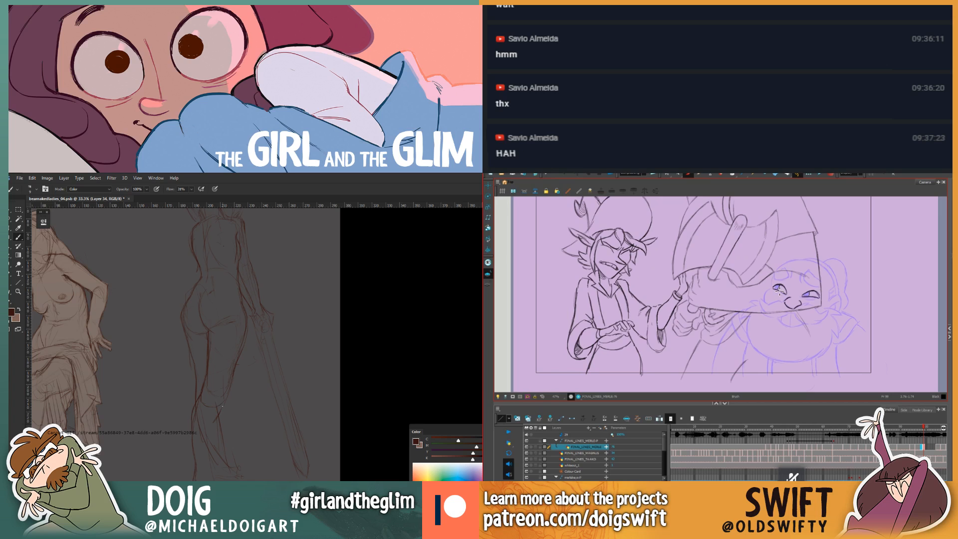
# Step: In Photoshop, erase stray lines around the standing figure's knee and calf and resketch them
pyautogui.press('e')
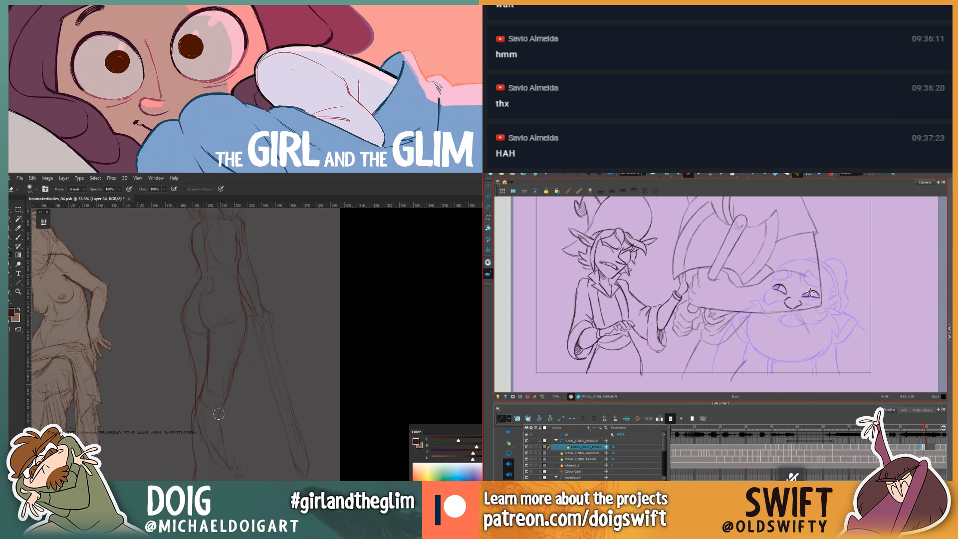
pyautogui.press('b')
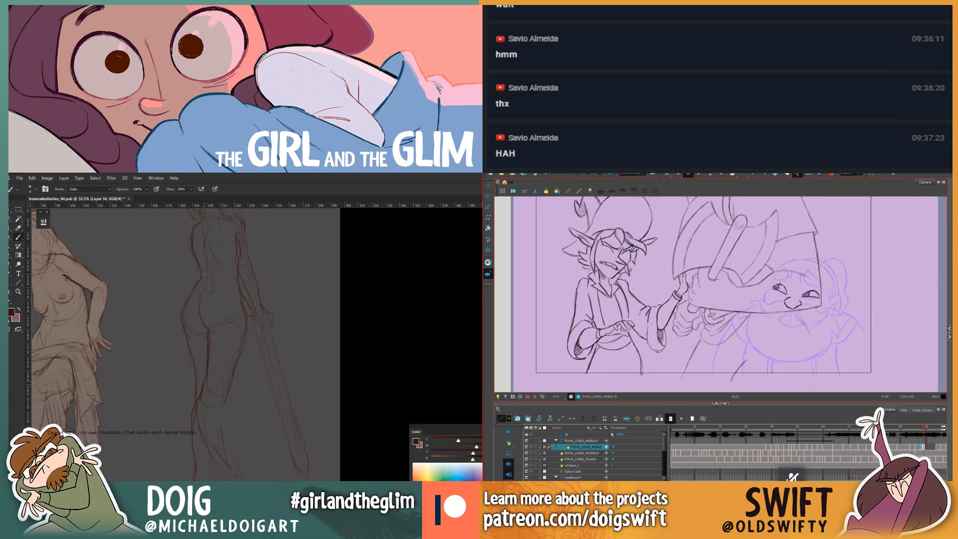
pyautogui.moveTo(204, 387); pyautogui.dragTo(221, 404)
pyautogui.press(',')
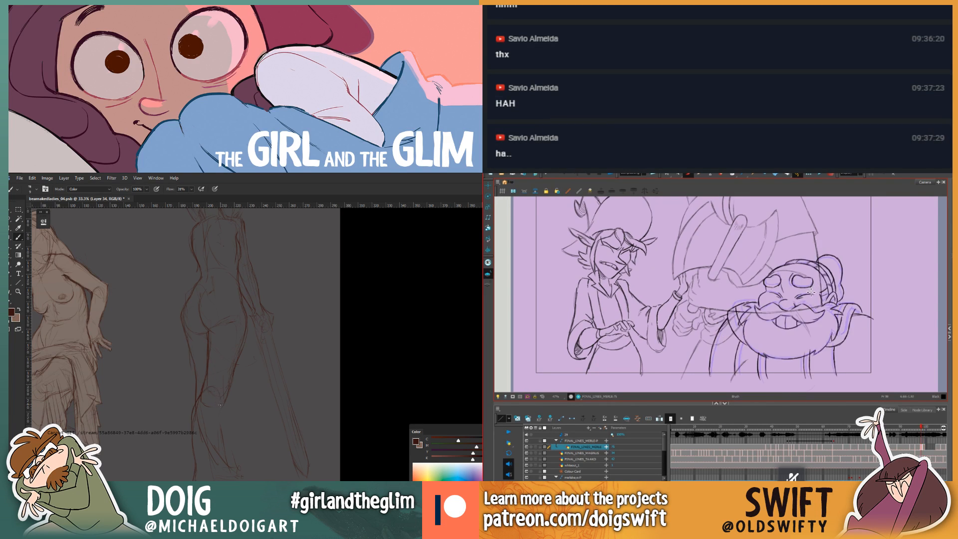
pyautogui.press('.')
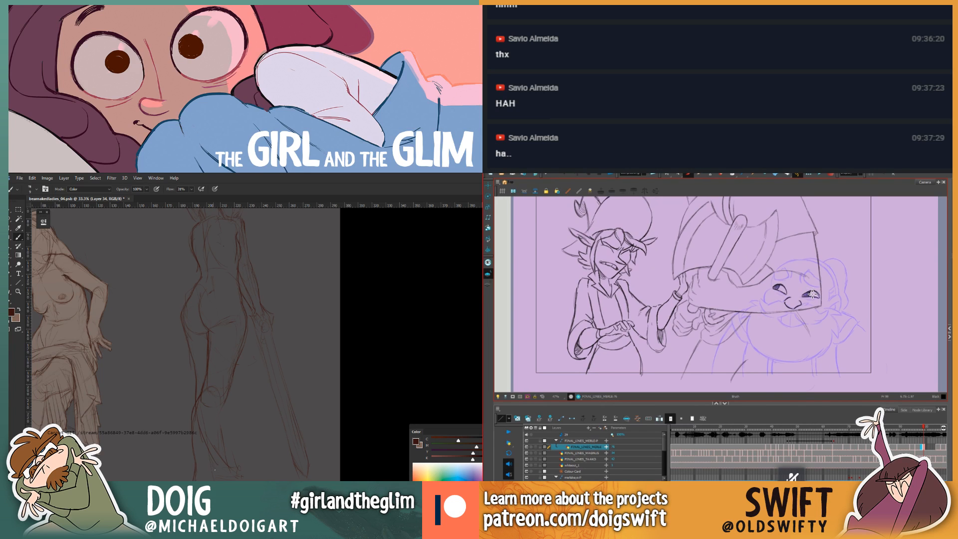
# Step: In Harmony, ink the bearded man's pupils and first eyebrow over the rough, flipping to the previous drawing to compare
pyautogui.press(',')
pyautogui.press('.')
pyautogui.press(',')
pyautogui.press('.')
pyautogui.press(',')
pyautogui.press('.')
pyautogui.press('f')
pyautogui.press('g')
pyautogui.press('f')
pyautogui.press('g')
pyautogui.press('f')
pyautogui.press('g')
# Step: In Photoshop, erase loose lines around the standing figure's foot and resketch the lower leg, while comparing the bearded man's two frames in Harmony
pyautogui.press('e')
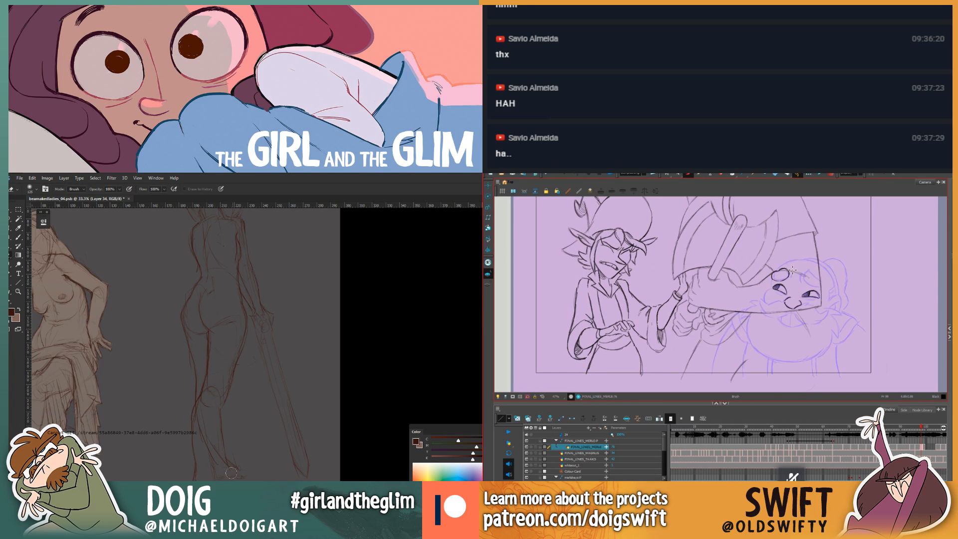
pyautogui.press('f')
pyautogui.press('b')
pyautogui.press('g')
pyautogui.press('f')
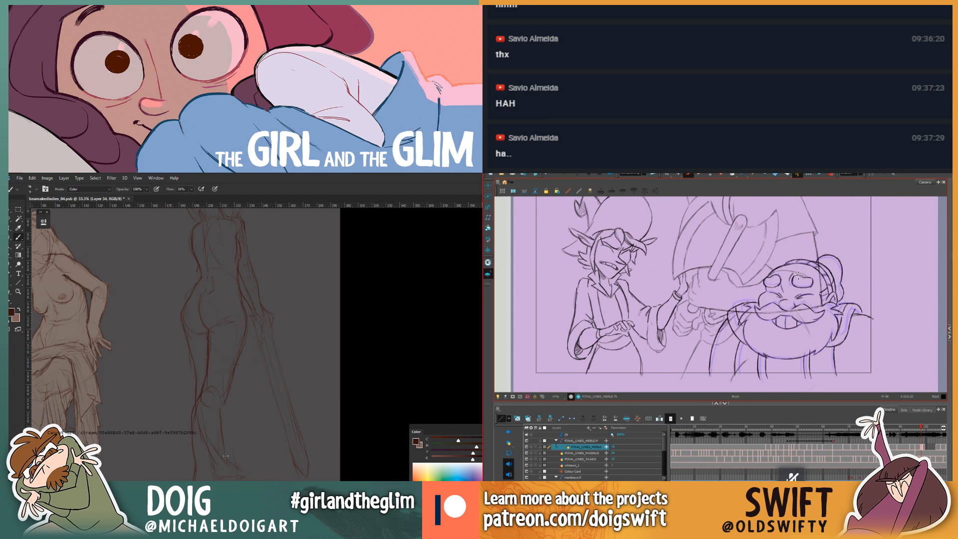
pyautogui.press('g')
pyautogui.press('f')
pyautogui.press('g')
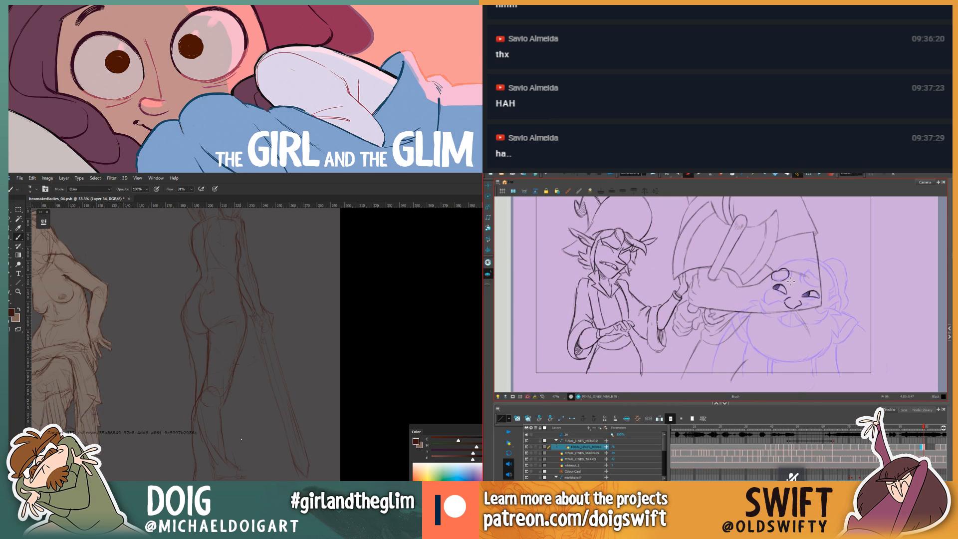
# Step: In Harmony, ink the bearded man's second eyebrow over the rough, checking it against the previous drawing
pyautogui.press('f')
pyautogui.press('g')
pyautogui.press('f')
pyautogui.press('g')
pyautogui.press('f')
pyautogui.press('g')
pyautogui.press('f')
pyautogui.press('g')
pyautogui.press('f')
pyautogui.press('g')
pyautogui.moveTo(814, 274); pyautogui.dragTo(821, 280)
pyautogui.press('f')
pyautogui.press('g')
pyautogui.press('f')
pyautogui.press('g')
pyautogui.press('f')
pyautogui.press('g')
# Step: Refine the line of the bearded man's second eyebrow with the brush, comparing both frames
pyautogui.hotkey('alt', 'b')
pyautogui.press('f')
pyautogui.press('g')
pyautogui.hotkey('alt', 'b')
pyautogui.press('f')
pyautogui.press('g')
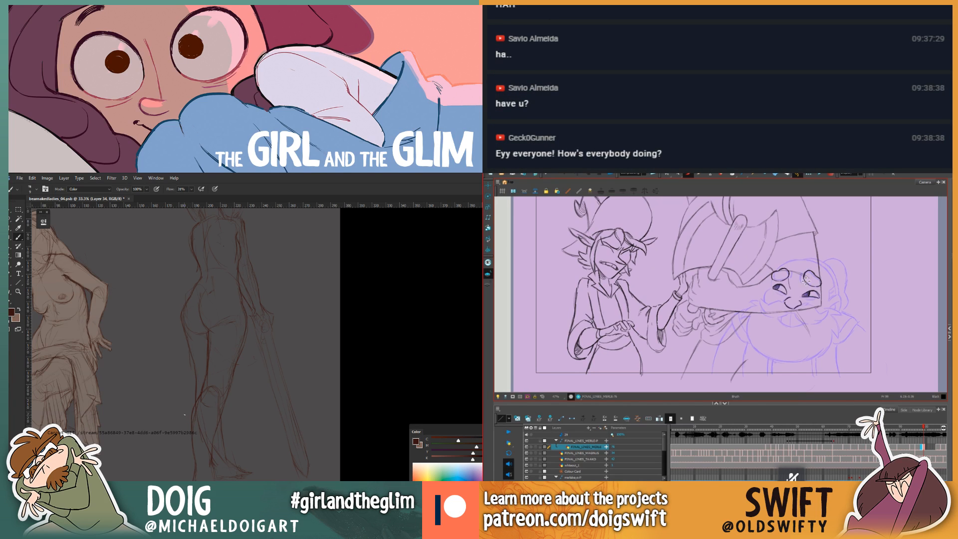
pyautogui.press('f')
pyautogui.press('g')
pyautogui.press('f')
pyautogui.press('g')
pyautogui.moveTo(807, 282); pyautogui.dragTo(806, 276)
# Step: In Photoshop, erase stray construction lines on the standing figure's lower legs and return to sketching the calf and foot
pyautogui.press('e')
pyautogui.press('f')
pyautogui.press('g')
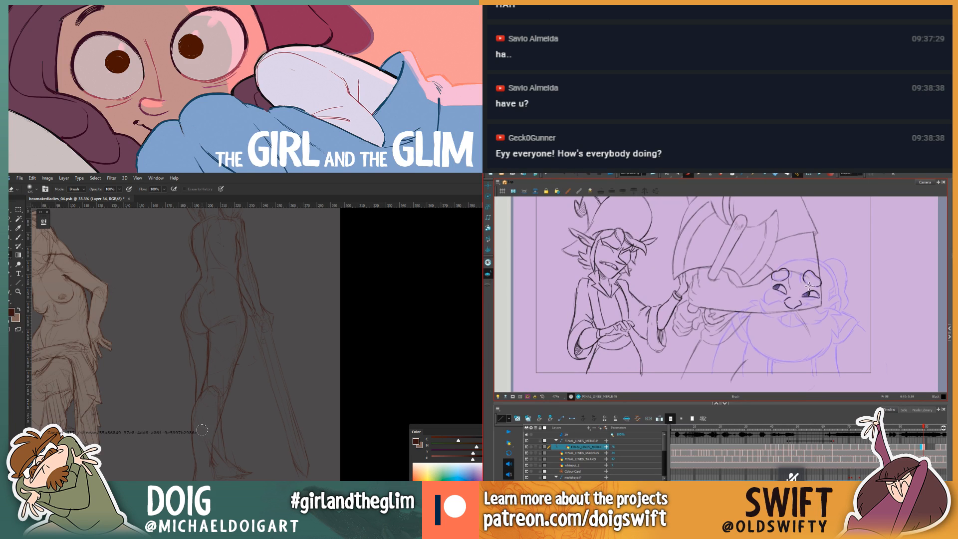
pyautogui.press('f')
pyautogui.press('g')
pyautogui.press('f')
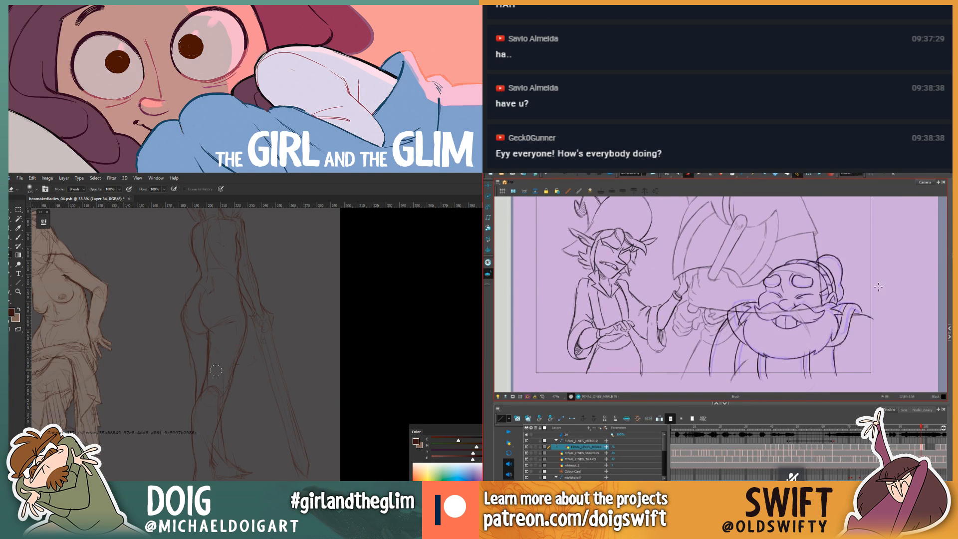
pyautogui.press('g')
pyautogui.press('b')
pyautogui.press('f')
pyautogui.press('g')
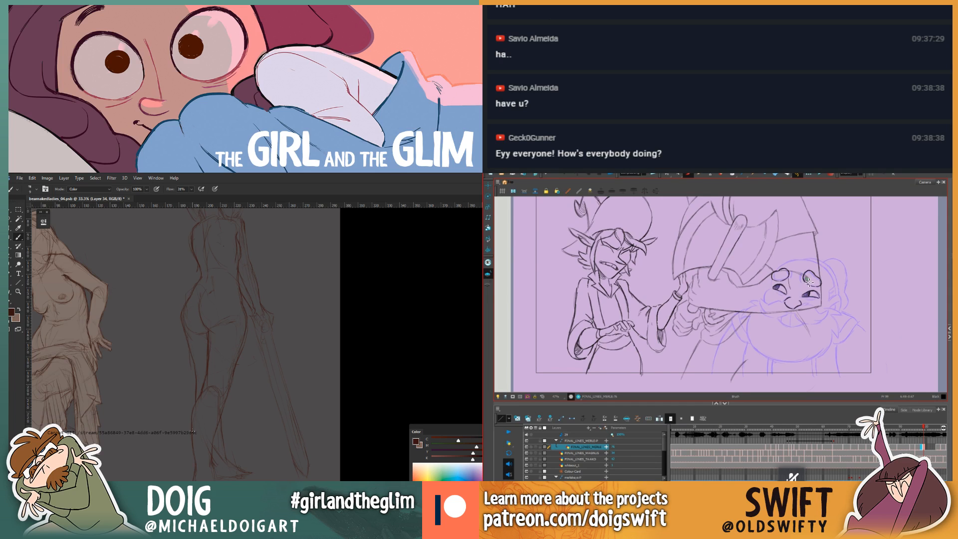
# Step: In Harmony, clean up the second eyebrow's outline with the eraser and brush, flipping to the previous drawing
pyautogui.press('f')
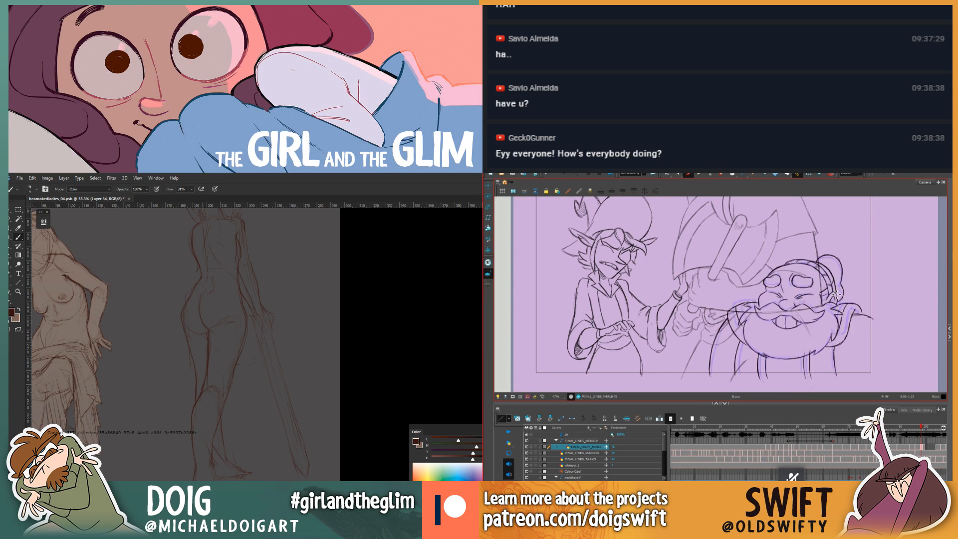
pyautogui.press('g')
pyautogui.hotkey('alt', 'e')
pyautogui.press('f')
pyautogui.press('g')
pyautogui.press('f')
pyautogui.press('g')
pyautogui.hotkey('alt', 'b')
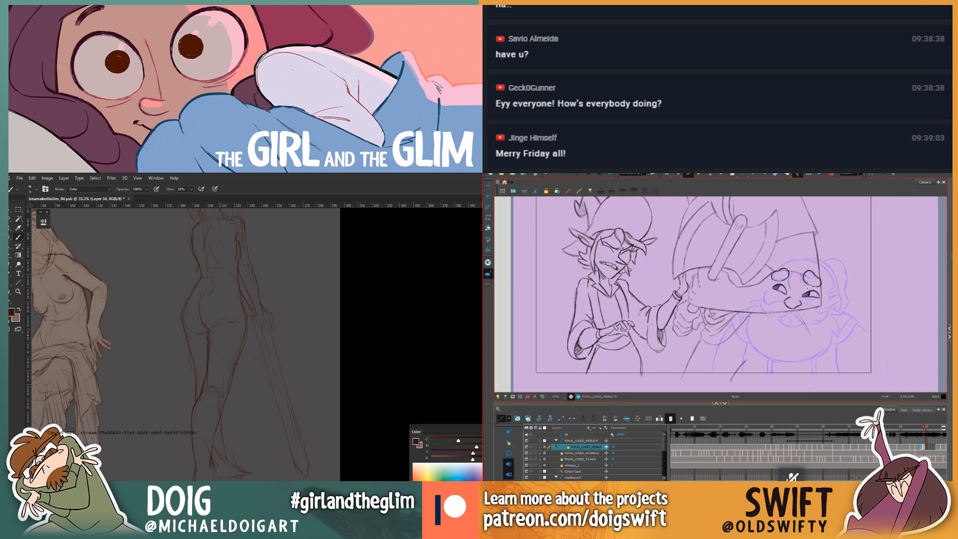
pyautogui.press('f')
pyautogui.press('g')
# Step: Select the bearded man's second eyebrow, adjust it against the previous frame, and return to the brush
pyautogui.hotkey('alt', 's')
pyautogui.click(818, 288)
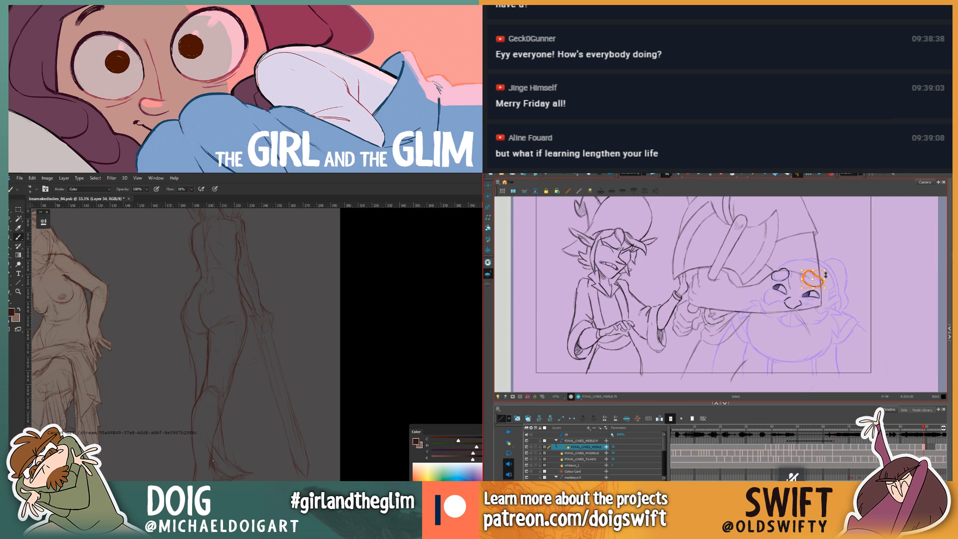
pyautogui.press('.')
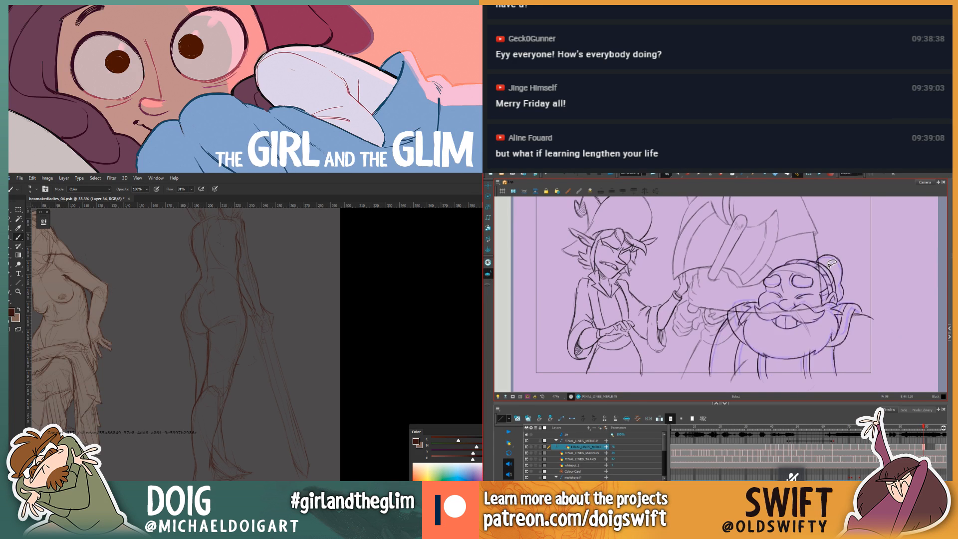
pyautogui.press('.')
pyautogui.click(687, 174)
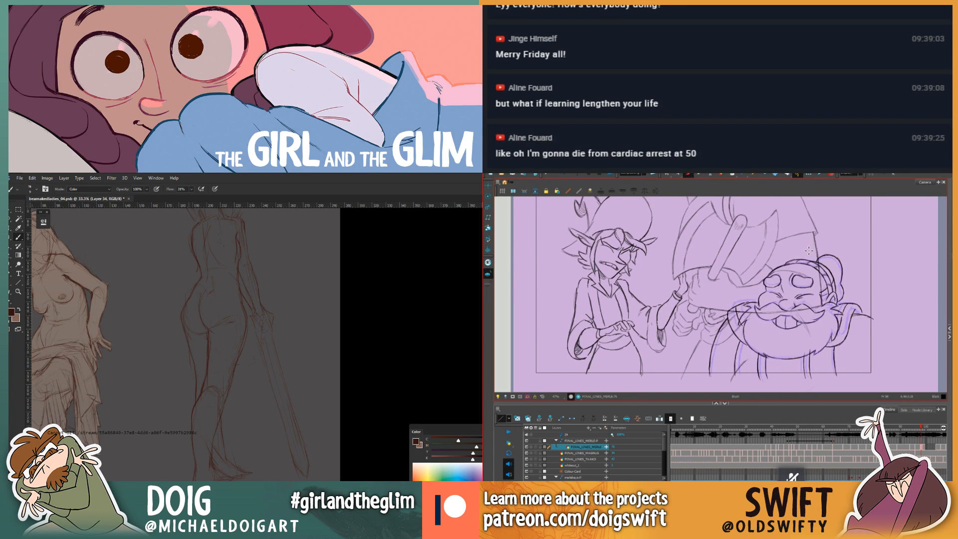
# Step: Flip repeatedly between the bearded man's previous drawing and the current frame to compare the eyebrows' placement
pyautogui.press('.')
pyautogui.press('.')
pyautogui.press('.')
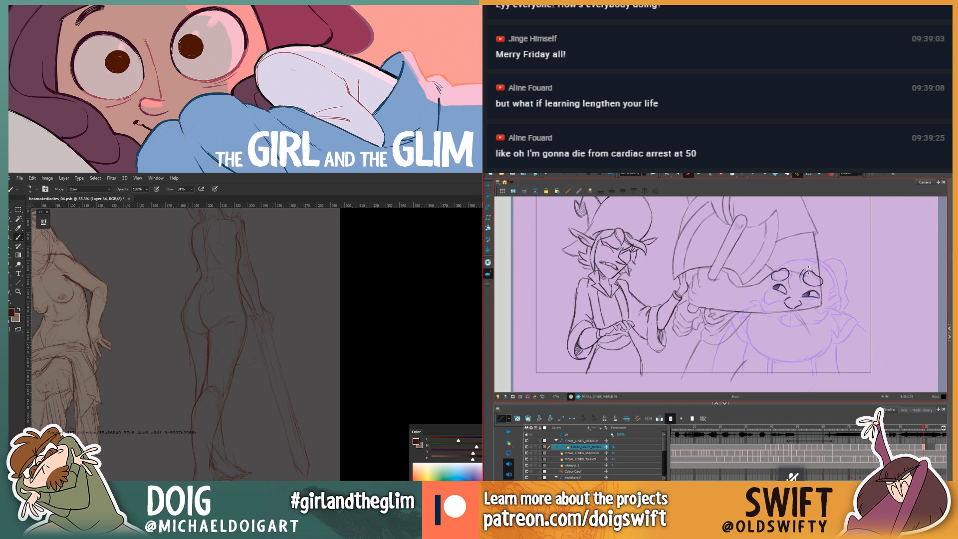
pyautogui.press('.')
pyautogui.press('.')
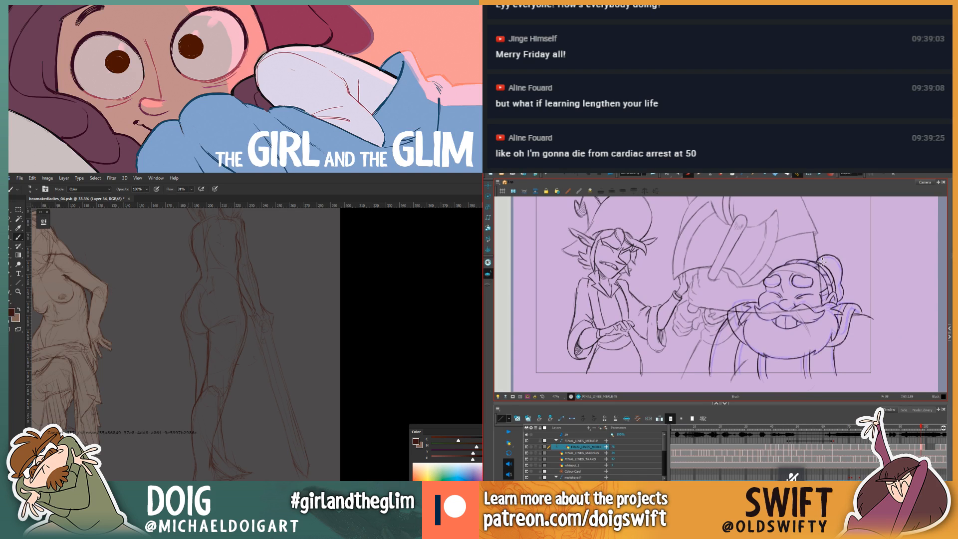
pyautogui.press('.')
pyautogui.press('.')
pyautogui.press('.')
pyautogui.press('.')
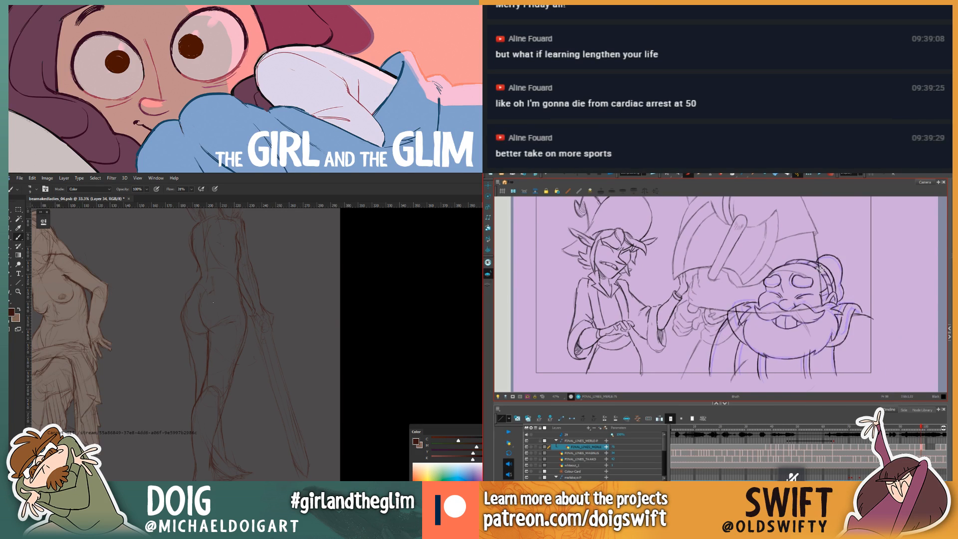
pyautogui.press('.')
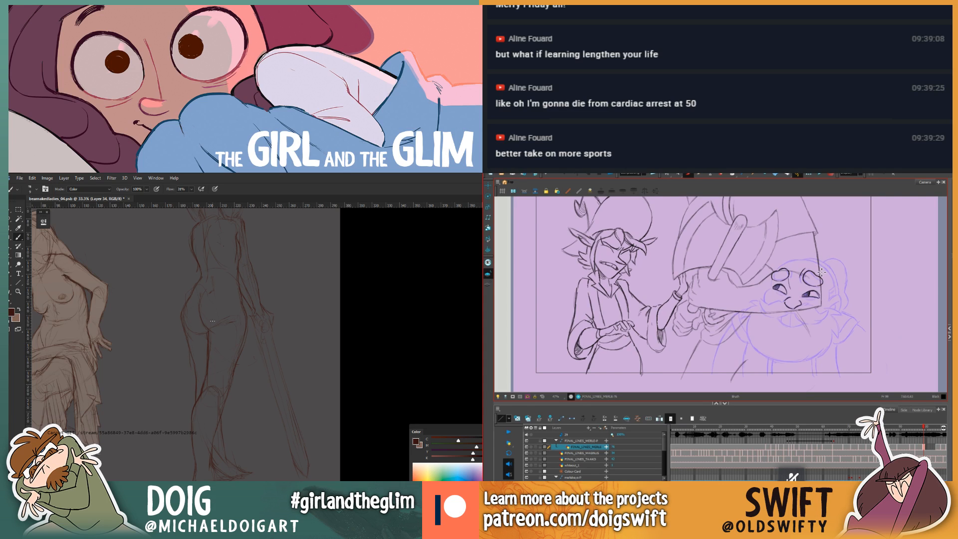
pyautogui.press('.')
pyautogui.press(',')
pyautogui.press('.')
pyautogui.press(',')
pyautogui.press('.')
pyautogui.hotkey('alt', 's')
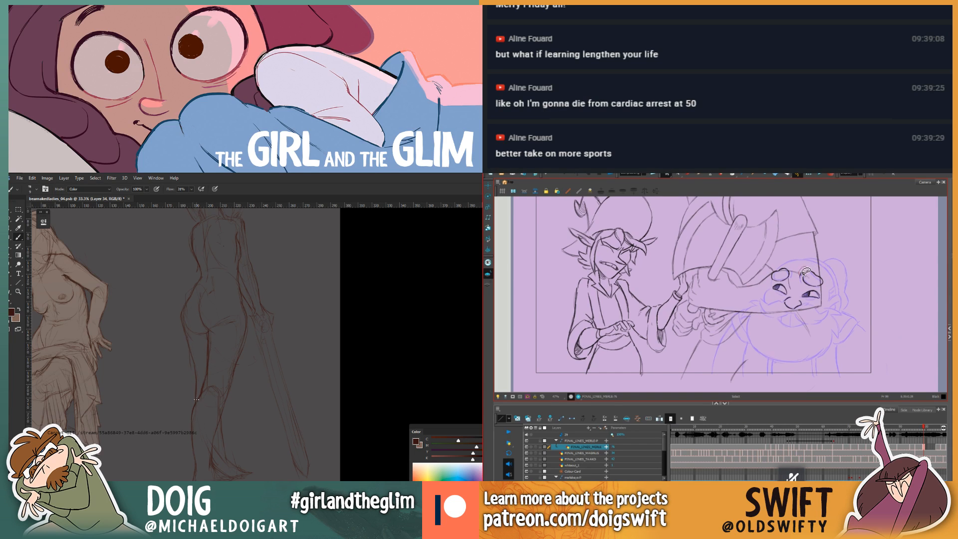
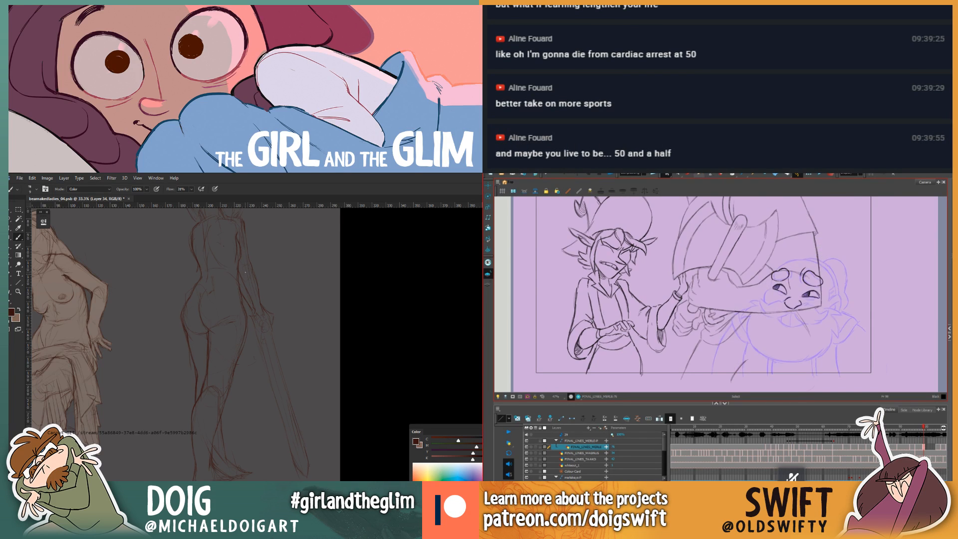
# Step: In Photoshop, strengthen the outline of the standing figure's hip and thigh, while comparing the bearded man's frames in Harmony
pyautogui.hotkey('alt', 'b')
pyautogui.press('f')
pyautogui.press('g')
pyautogui.moveTo(228, 334); pyautogui.dragTo(230, 359)
pyautogui.press('f')
pyautogui.press('g')
pyautogui.press('f')
pyautogui.press('g')
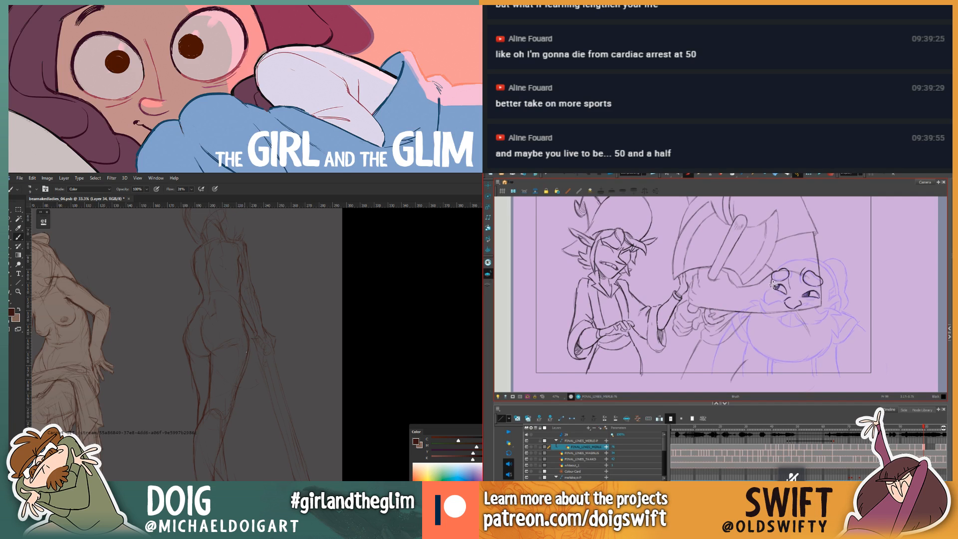
# Step: In Harmony, ink the side of the bearded man's face from the first eyebrow down to the cheek, flipping to the previous drawing
pyautogui.press('f')
pyautogui.press('g')
pyautogui.press('f')
pyautogui.press('g')
pyautogui.press('f')
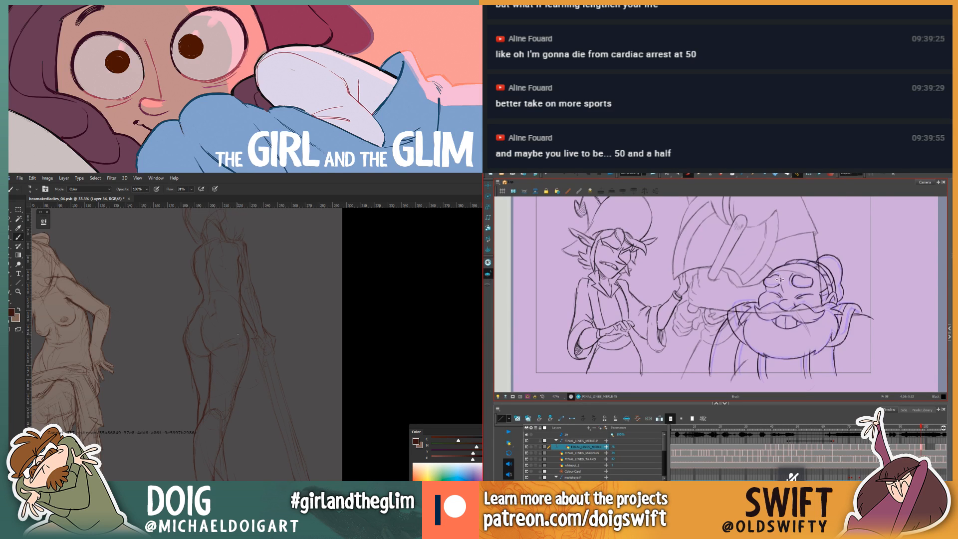
pyautogui.press('g')
pyautogui.press('f')
pyautogui.press('g')
pyautogui.press('f')
pyautogui.press('g')
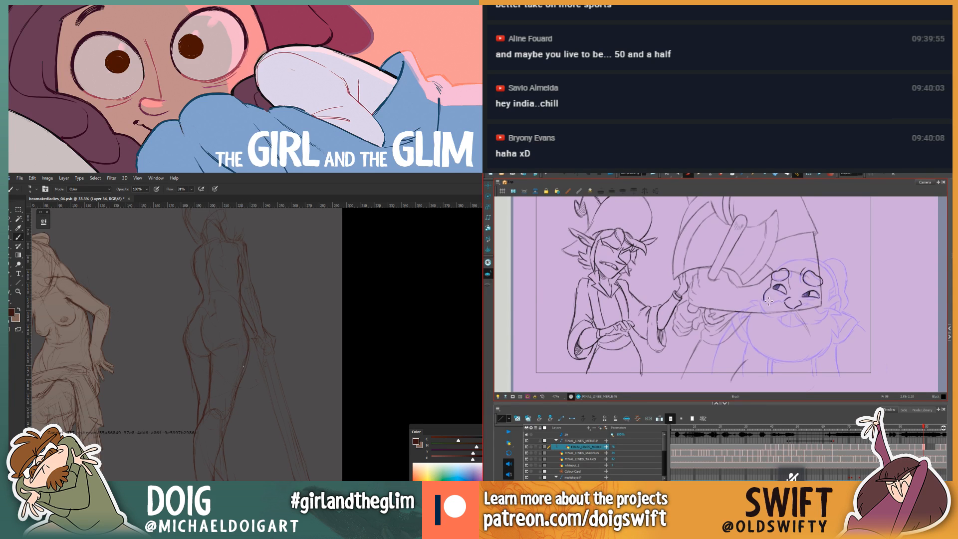
pyautogui.press('f')
pyautogui.press('g')
pyautogui.press('g')
pyautogui.press('f')
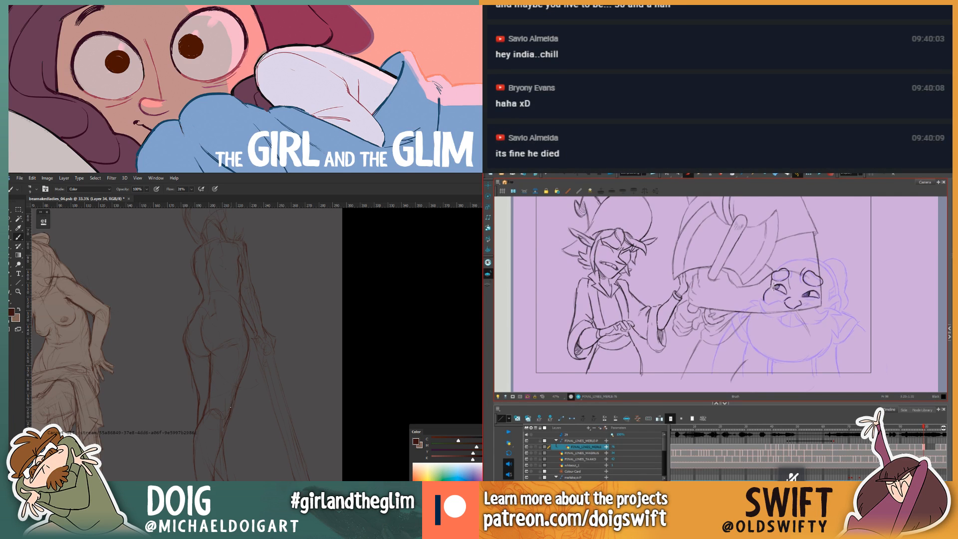
# Step: In Harmony, clean up and re-ink the cheek line beside the bearded man's second eye, comparing it with the previous drawing
pyautogui.press('f')
pyautogui.press('g')
pyautogui.press('f')
pyautogui.press('g')
pyautogui.press('f')
pyautogui.press('g')
pyautogui.press('f')
pyautogui.press('g')
pyautogui.hotkey('alt', 'e')
pyautogui.press('f')
pyautogui.press('g')
pyautogui.hotkey('alt', 'b')
# Step: In Photoshop, strengthen the standing figure's knee and calf, while selecting and adjusting the bearded man's second eye in Harmony
pyautogui.moveTo(229, 424); pyautogui.dragTo(231, 379)
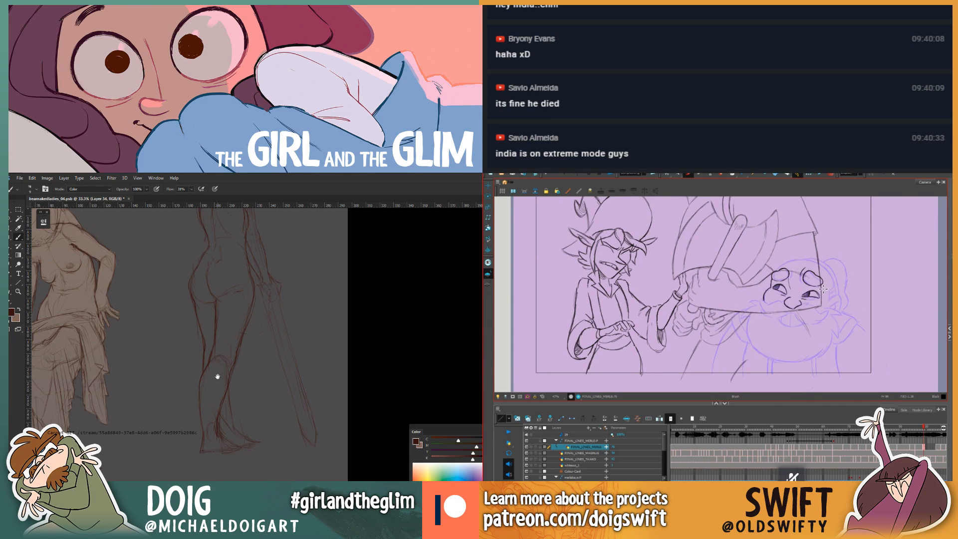
pyautogui.moveTo(216, 376); pyautogui.dragTo(218, 366)
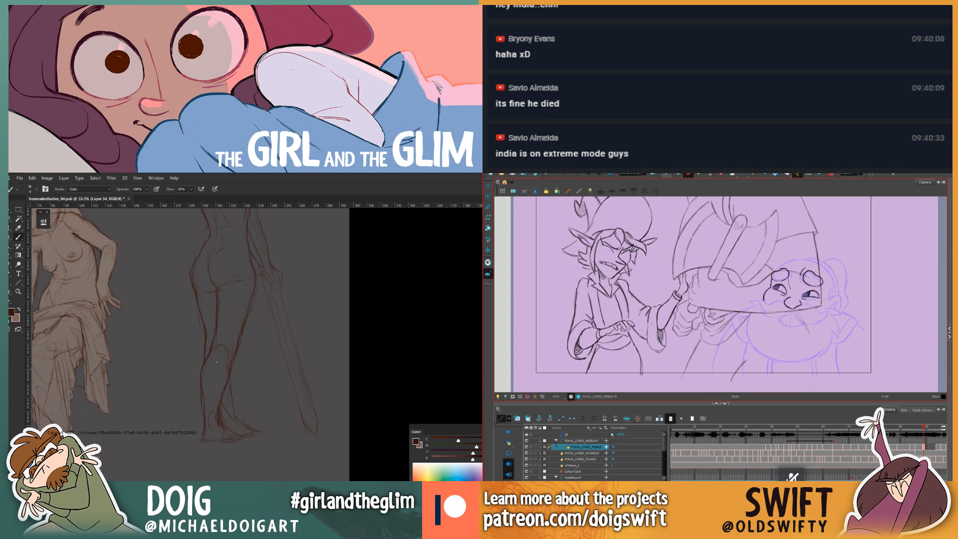
pyautogui.hotkey('alt', 's')
pyautogui.moveTo(237, 307)
pyautogui.mouseDown()
pyautogui.moveTo(229, 329)
pyautogui.moveTo(240, 326)
pyautogui.mouseUp()
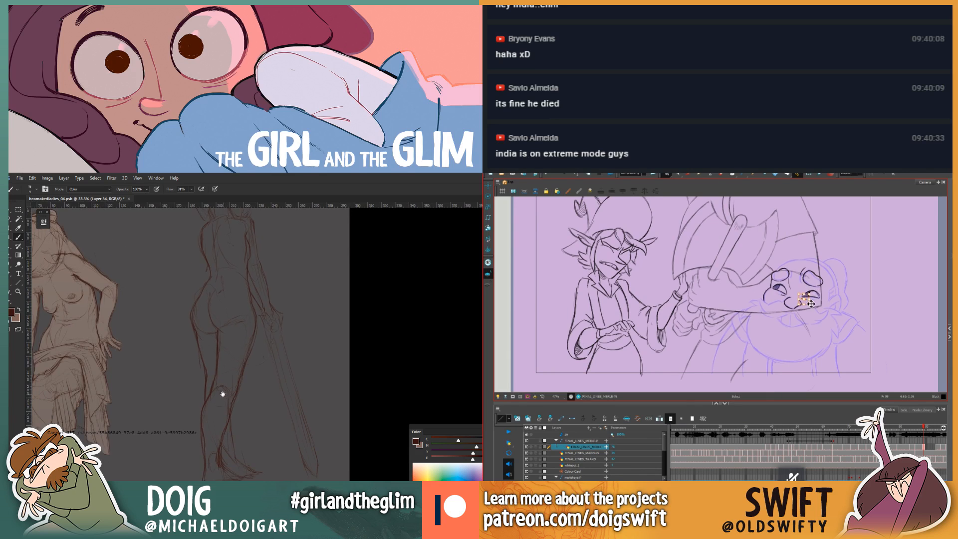
pyautogui.moveTo(222, 394); pyautogui.dragTo(214, 376)
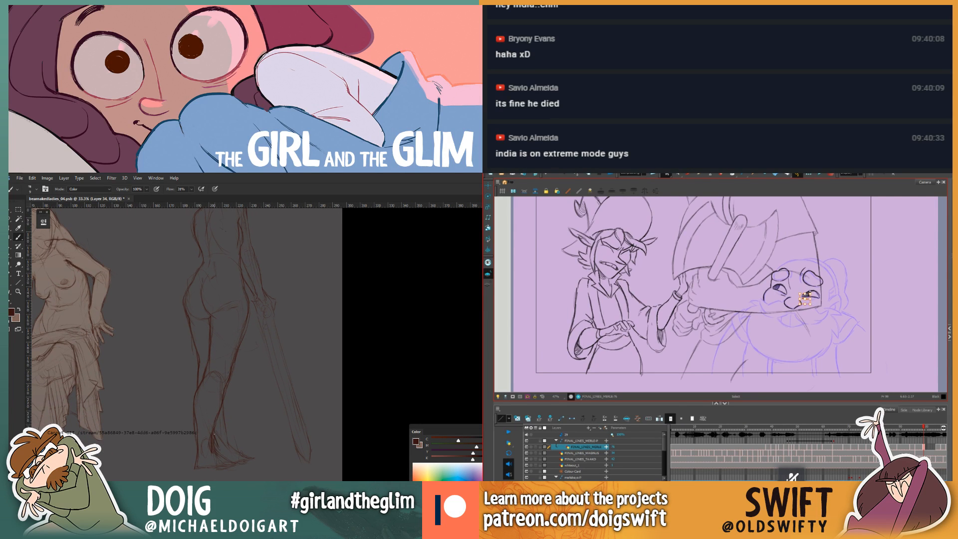
pyautogui.moveTo(223, 427); pyautogui.dragTo(218, 421)
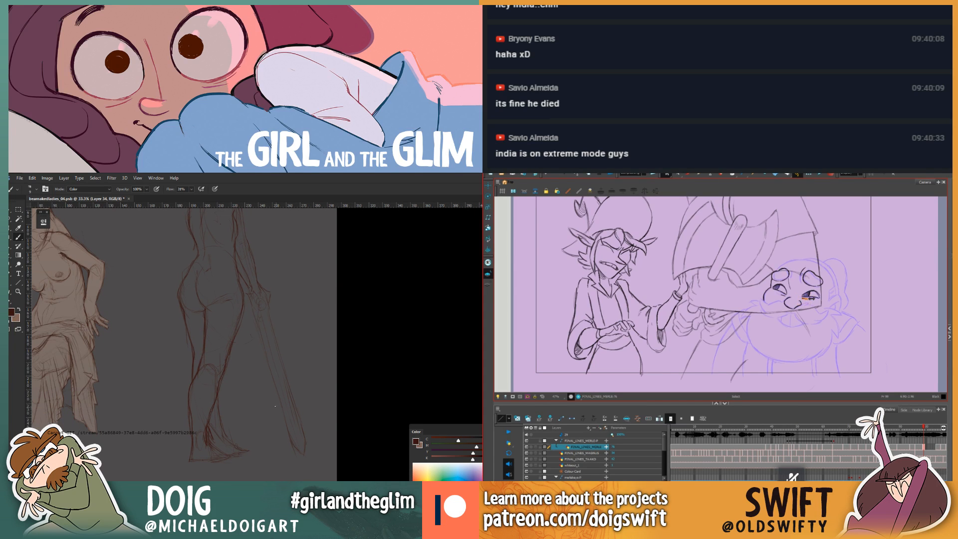
# Step: Nudge the bearded man's facial features into place in Harmony, flipping to the previous drawing to check their position
pyautogui.press('f')
pyautogui.press('g')
pyautogui.press('f')
pyautogui.press('g')
pyautogui.moveTo(216, 439); pyautogui.dragTo(222, 425)
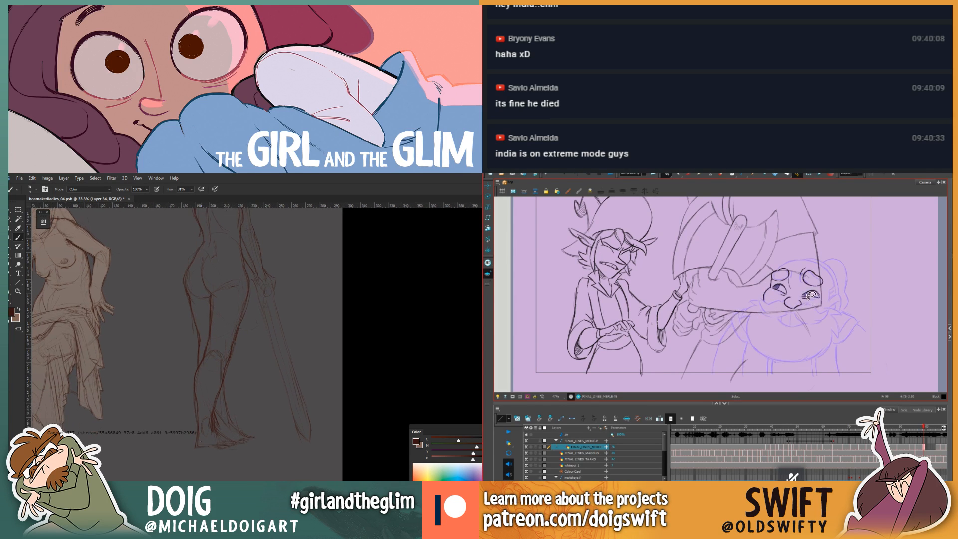
pyautogui.moveTo(789, 292); pyautogui.dragTo(790, 300)
pyautogui.press('f')
pyautogui.press('g')
pyautogui.press('f')
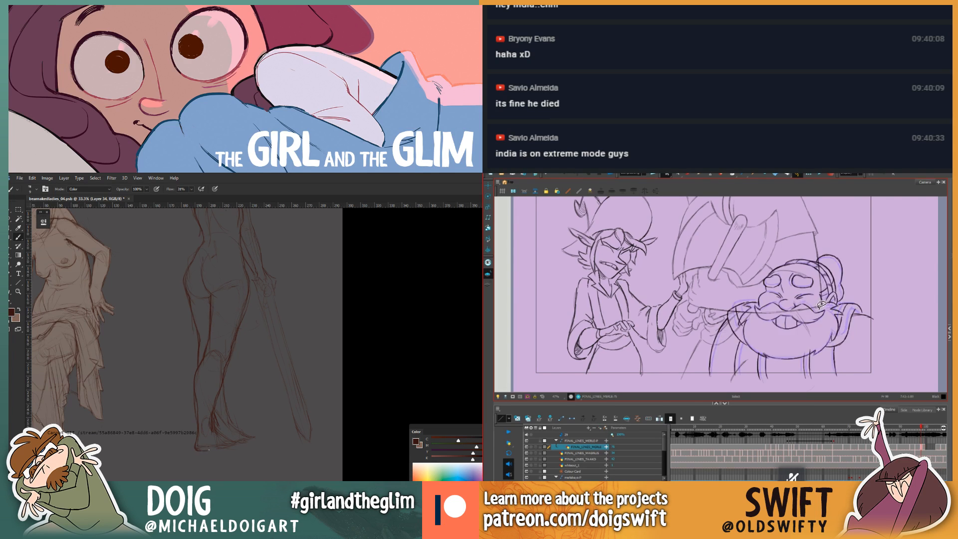
pyautogui.press('g')
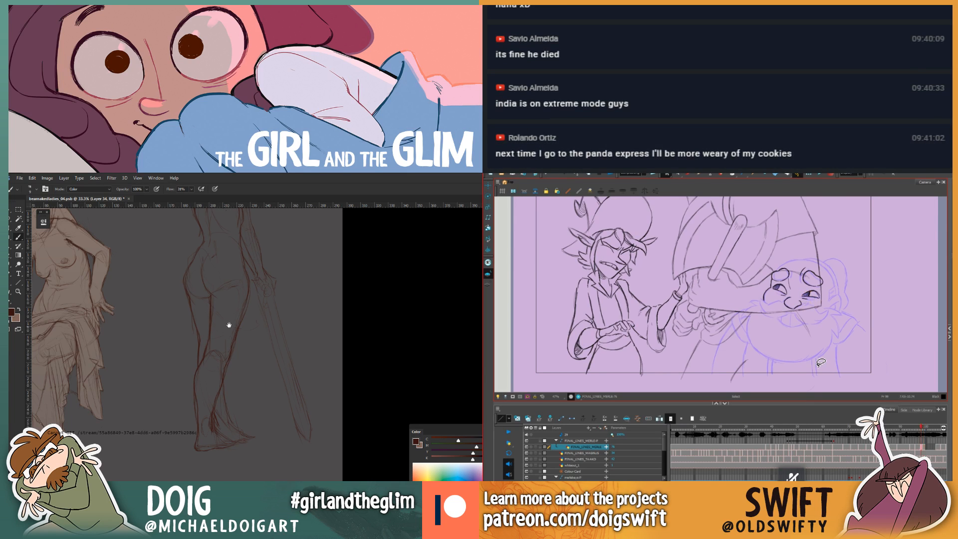
# Step: Refine the standing figure's lower legs in Photoshop, while reselecting and adjusting the bearded man's second eye in Harmony
pyautogui.moveTo(229, 325)
pyautogui.mouseDown()
pyautogui.moveTo(222, 371)
pyautogui.moveTo(219, 342)
pyautogui.moveTo(222, 447)
pyautogui.mouseUp()
pyautogui.press('e')
pyautogui.click(812, 281)
pyautogui.press('b')
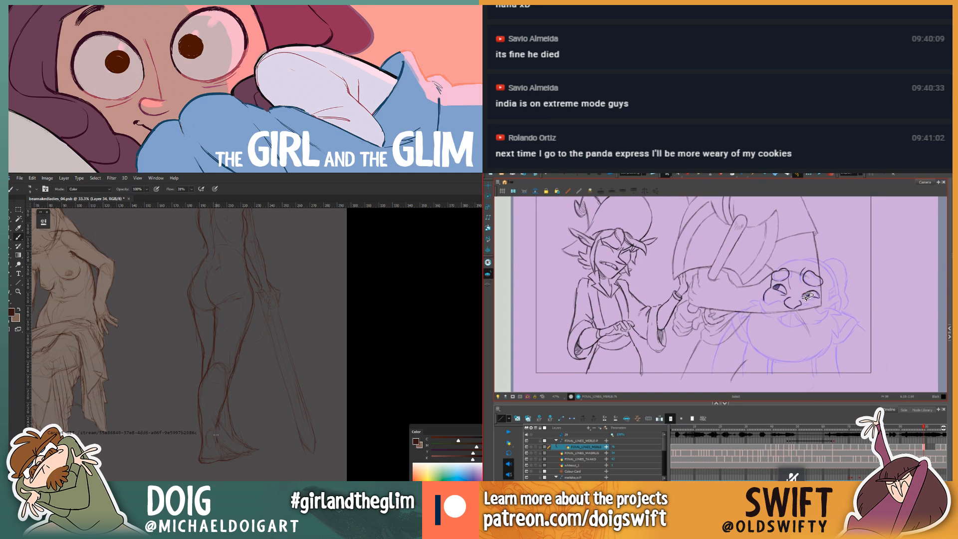
pyautogui.moveTo(806, 298)
pyautogui.mouseDown()
pyautogui.moveTo(823, 298)
pyautogui.moveTo(804, 293)
pyautogui.mouseUp()
pyautogui.moveTo(217, 382)
pyautogui.mouseDown()
pyautogui.moveTo(215, 402)
pyautogui.moveTo(213, 360)
pyautogui.mouseUp()
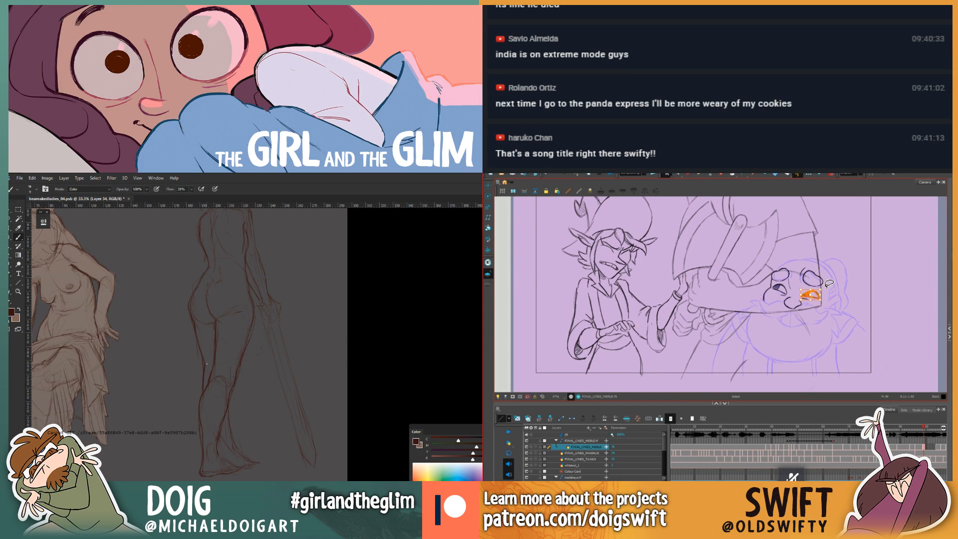
pyautogui.press('Escape')
pyautogui.press('.')
pyautogui.press('e')
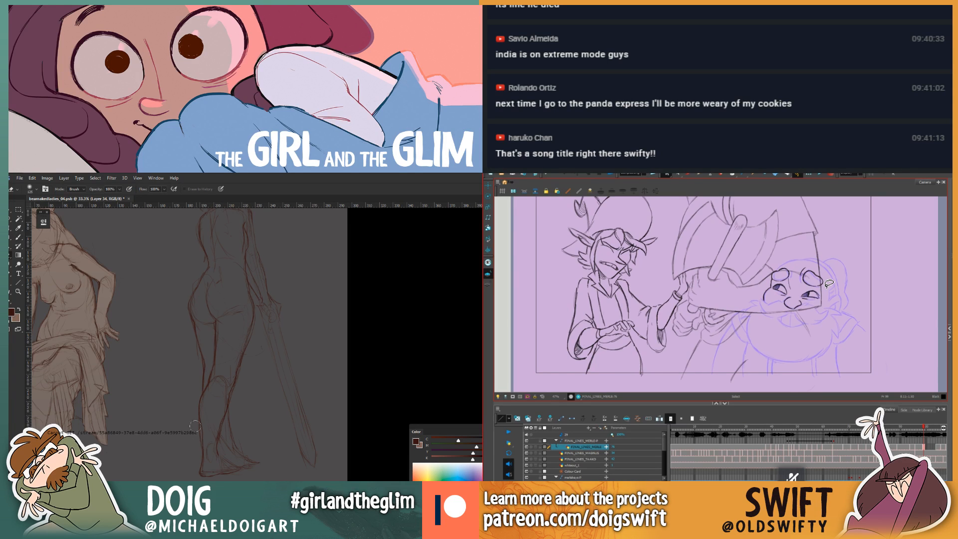
pyautogui.press('b')
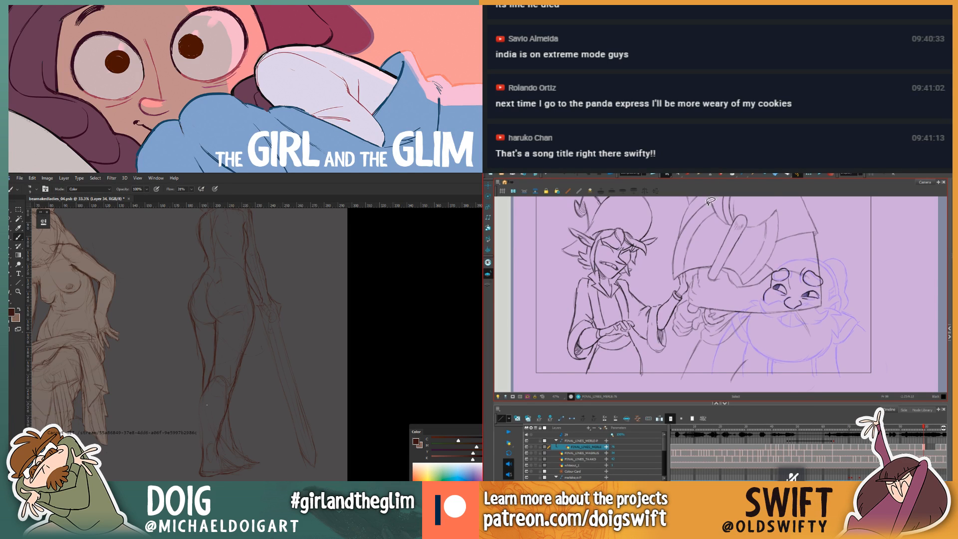
# Step: In Harmony, ink the moustache's upper edge from the bearded man's nose toward his second cheek, while sketching the lower leg in Photoshop
pyautogui.hotkey('alt', 'b')
pyautogui.moveTo(211, 324)
pyautogui.mouseDown()
pyautogui.moveTo(194, 384)
pyautogui.moveTo(206, 345)
pyautogui.mouseUp()
pyautogui.moveTo(205, 388); pyautogui.dragTo(204, 372)
# Step: In Photoshop, erase the rough lines on the standing figure's lower legs and feet, reducing the eraser size
pyautogui.press('e')
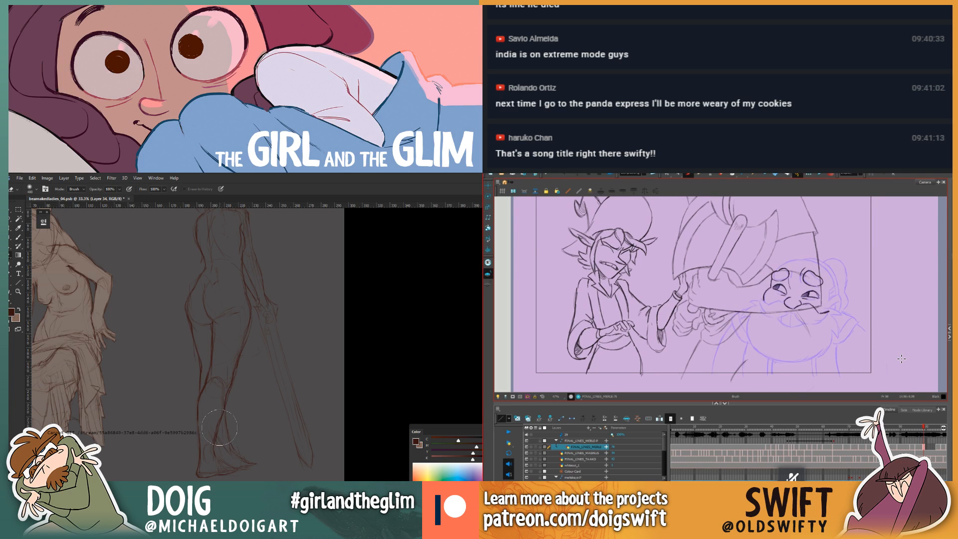
pyautogui.moveTo(198, 402)
pyautogui.mouseDown()
pyautogui.moveTo(258, 371)
pyautogui.moveTo(234, 386)
pyautogui.mouseUp()
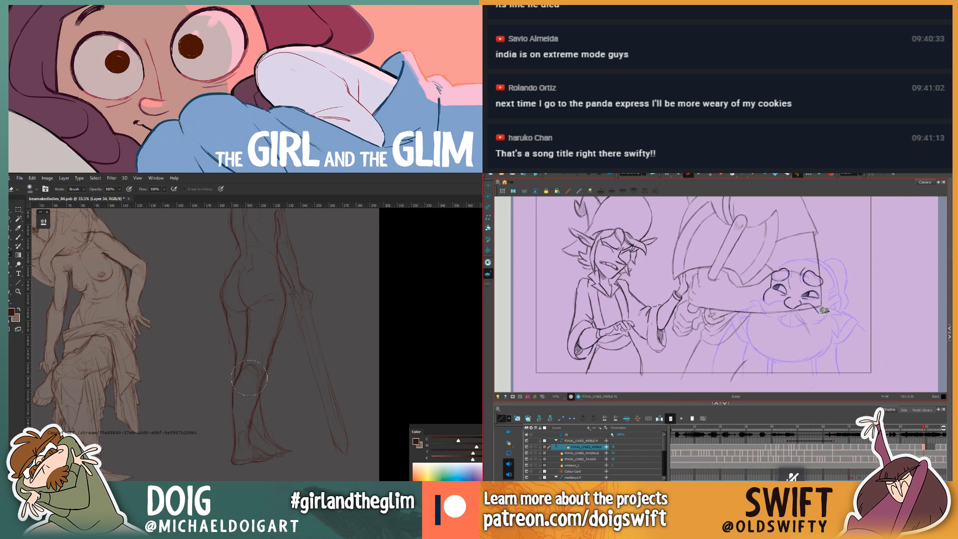
pyautogui.press('[')
pyautogui.press('[')
pyautogui.press('[')
pyautogui.press('[')
pyautogui.moveTo(253, 454)
pyautogui.mouseDown()
pyautogui.moveTo(269, 452)
pyautogui.moveTo(258, 456)
pyautogui.mouseUp()
pyautogui.press('[')
pyautogui.press('[')
pyautogui.press('[')
pyautogui.press('[')
pyautogui.press('[')
# Step: Redraw the standing figure's knee and calf in Photoshop, while checking the bearded man's moustache line against the previous drawing in Harmony
pyautogui.press(',')
pyautogui.press('.')
pyautogui.press(',')
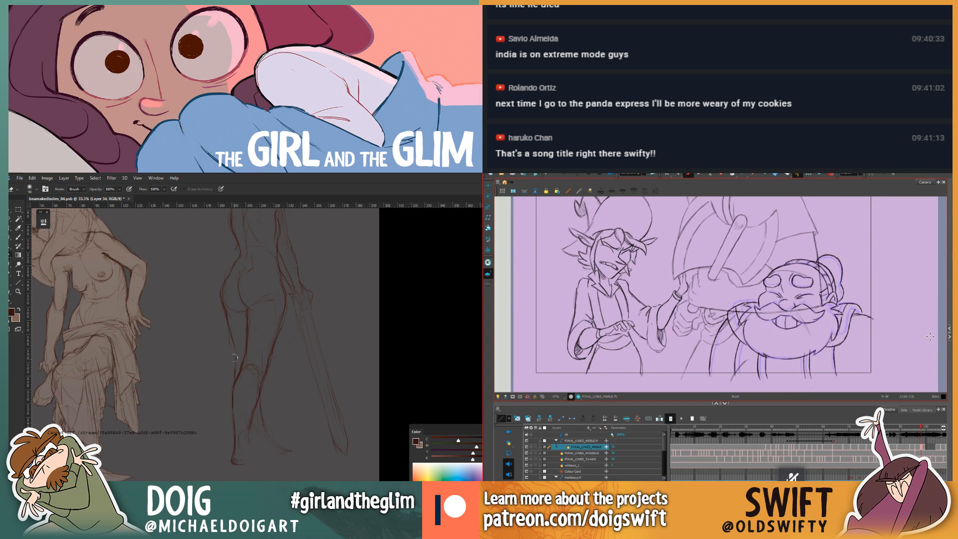
pyautogui.press('.')
pyautogui.press('b')
pyautogui.press(',')
pyautogui.press('.')
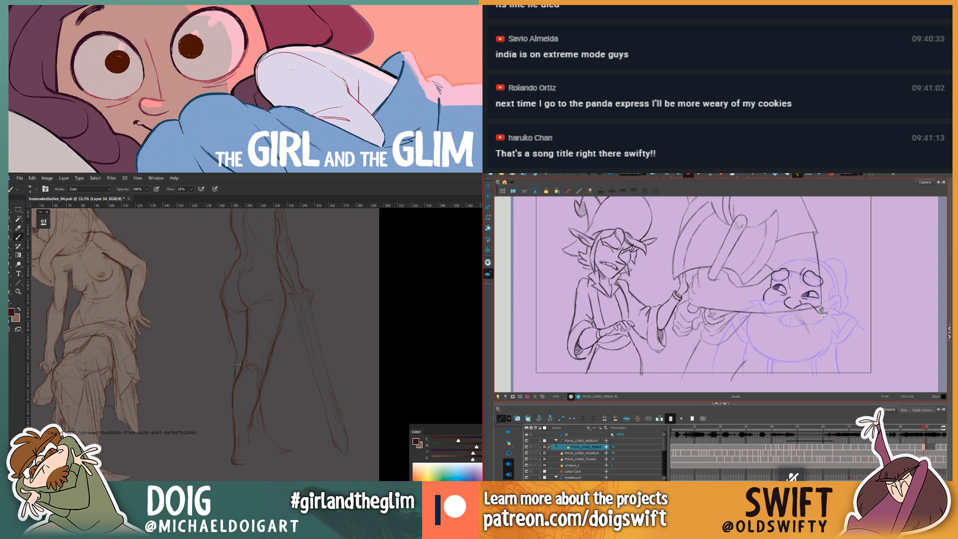
pyautogui.press(',')
pyautogui.press('.')
pyautogui.moveTo(285, 365); pyautogui.dragTo(249, 362)
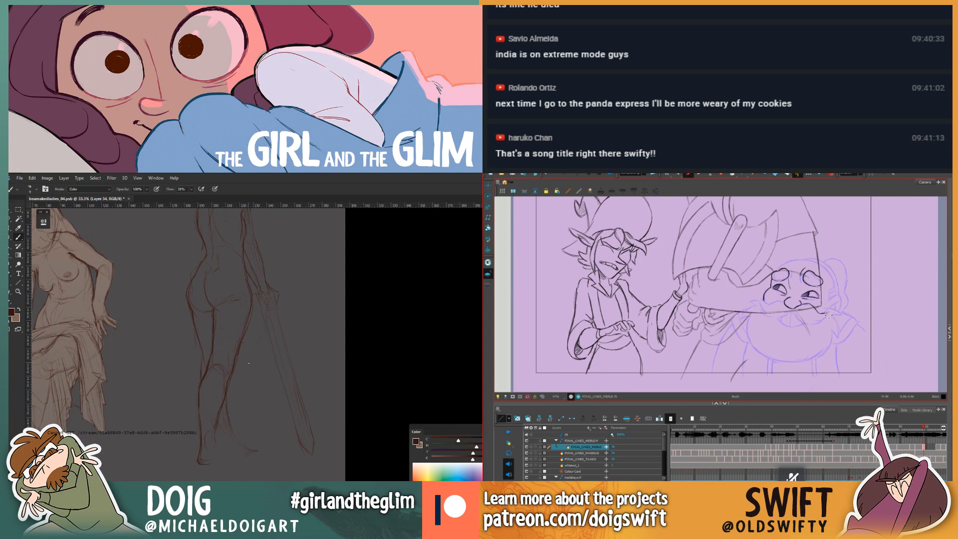
# Step: Flip repeatedly between the bearded man's previous drawing and the current frame to compare the moustache's placement
pyautogui.press(',')
pyautogui.press('.')
pyautogui.press(',')
pyautogui.press('.')
pyautogui.press(',')
pyautogui.press('.')
pyautogui.press(',')
pyautogui.press('.')
pyautogui.press(',')
pyautogui.press('.')
pyautogui.press(',')
pyautogui.press('.')
pyautogui.press(',')
pyautogui.press('.')
pyautogui.press(',')
pyautogui.press('.')
# Step: In Photoshop, re-sketch the standing figure's feet and go over the hip outline at 50% zoom
pyautogui.hotkey('ctrl', '-')
pyautogui.hotkey('ctrl', '+')
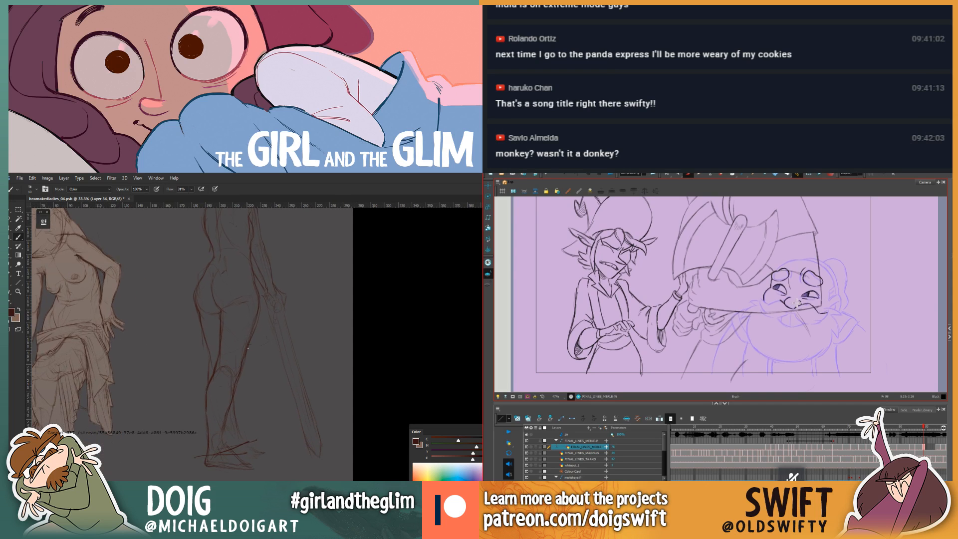
pyautogui.moveTo(242, 367); pyautogui.dragTo(247, 424)
pyautogui.hotkey('ctrl', '+')
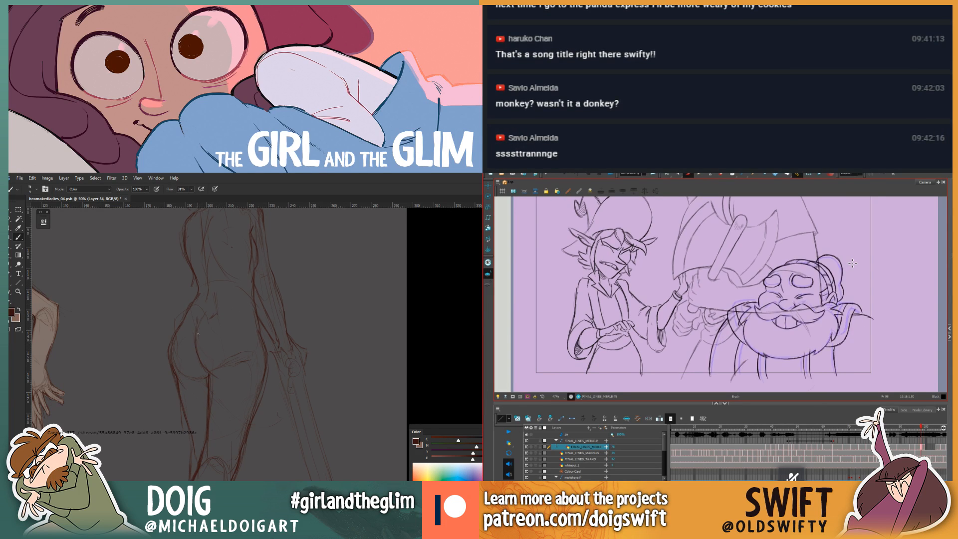
# Step: In Harmony, select and adjust the moustache stroke beside the bearded man's first cheek, while working on the figure's back in Photoshop
pyautogui.hotkey('alt', 's')
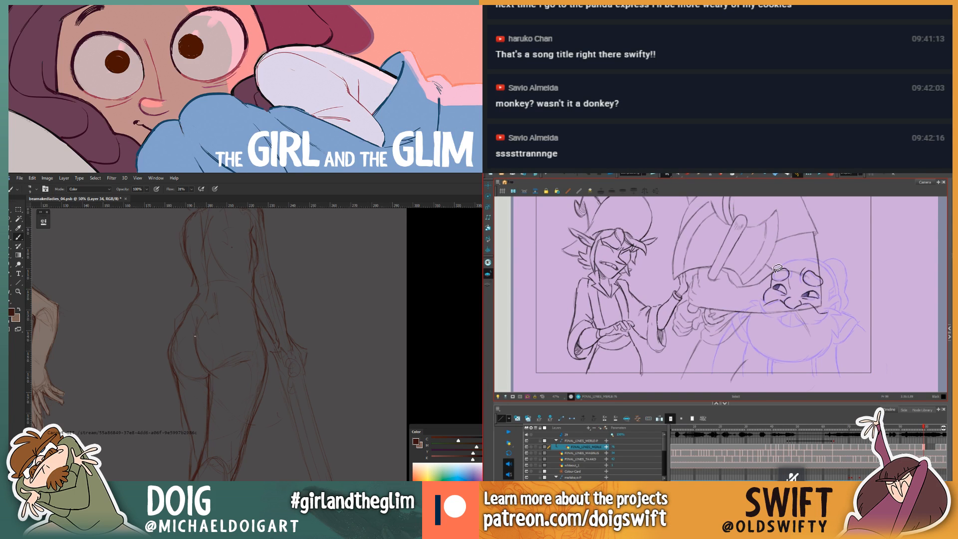
pyautogui.moveTo(762, 308); pyautogui.dragTo(760, 311)
pyautogui.click(773, 327)
pyautogui.moveTo(204, 309); pyautogui.dragTo(204, 344)
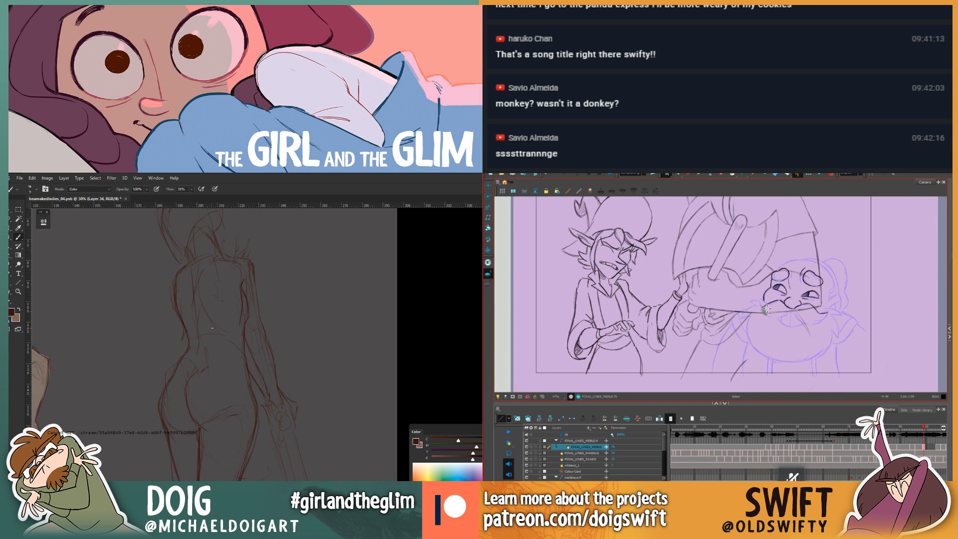
# Step: Step between the bearded man's drawings to compare the moustache's end beside the first cheek
pyautogui.hotkey('alt', 's')
pyautogui.press('.')
pyautogui.press('.')
pyautogui.press('.')
pyautogui.press('.')
pyautogui.click(687, 174)
pyautogui.press('.')
pyautogui.press('.')
pyautogui.press('.')
pyautogui.press('.')
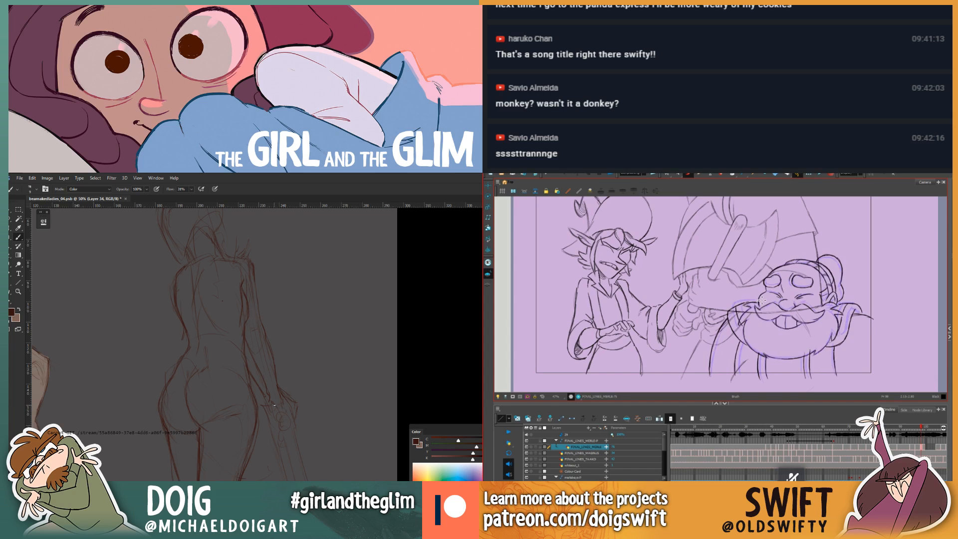
# Step: Erase and re-ink the moustache's tip beside the bearded man's first cheek in Harmony, checking it against the neighbouring drawing
pyautogui.press('.')
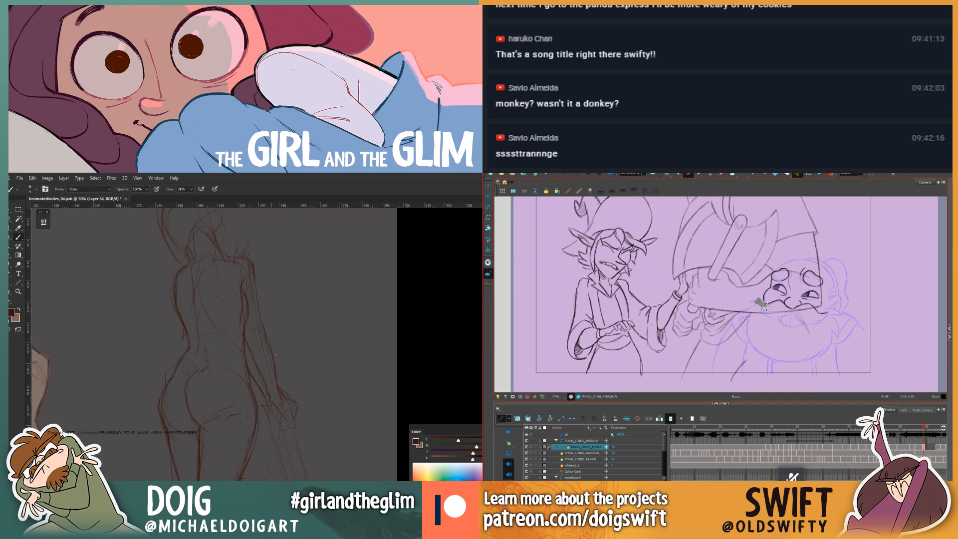
pyautogui.press('.')
pyautogui.press('.')
pyautogui.press('.')
pyautogui.hotkey('alt', 'b')
pyautogui.press('.')
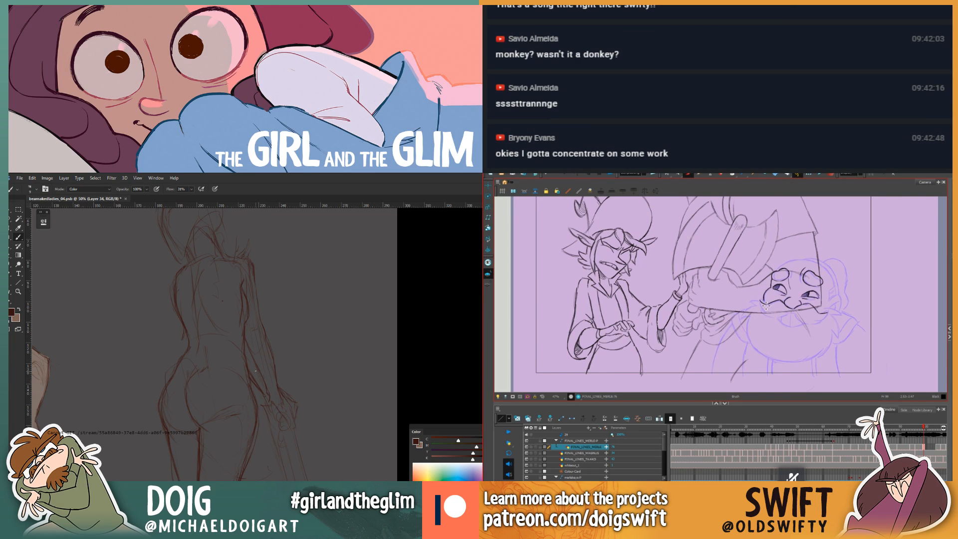
pyautogui.press('.')
# Step: In Photoshop, clean up the standing figure's forearm with a smaller eraser and redraw its outline with the brush
pyautogui.press('e')
pyautogui.press('[')
pyautogui.press('[')
pyautogui.press('[')
pyautogui.press('[')
pyautogui.press('[')
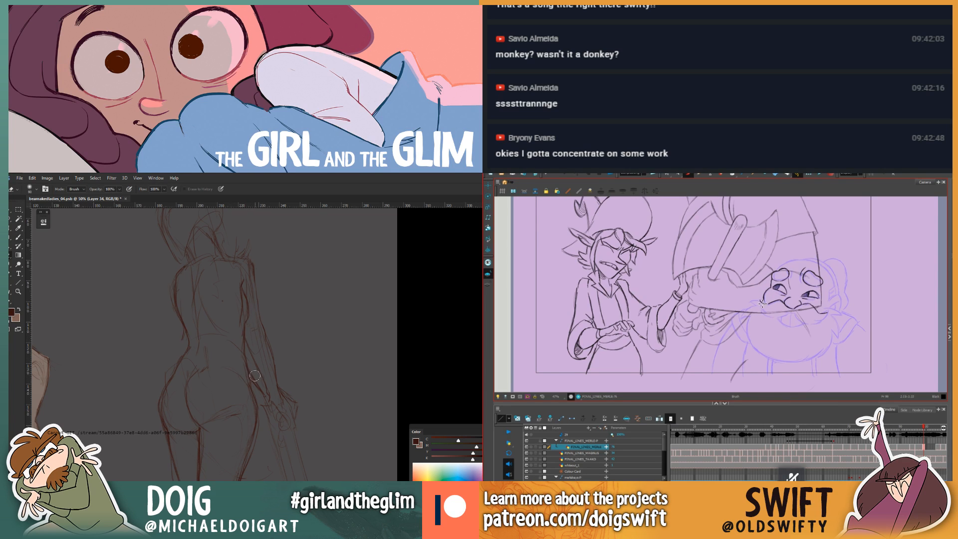
pyautogui.press('.')
pyautogui.press('.')
pyautogui.press('b')
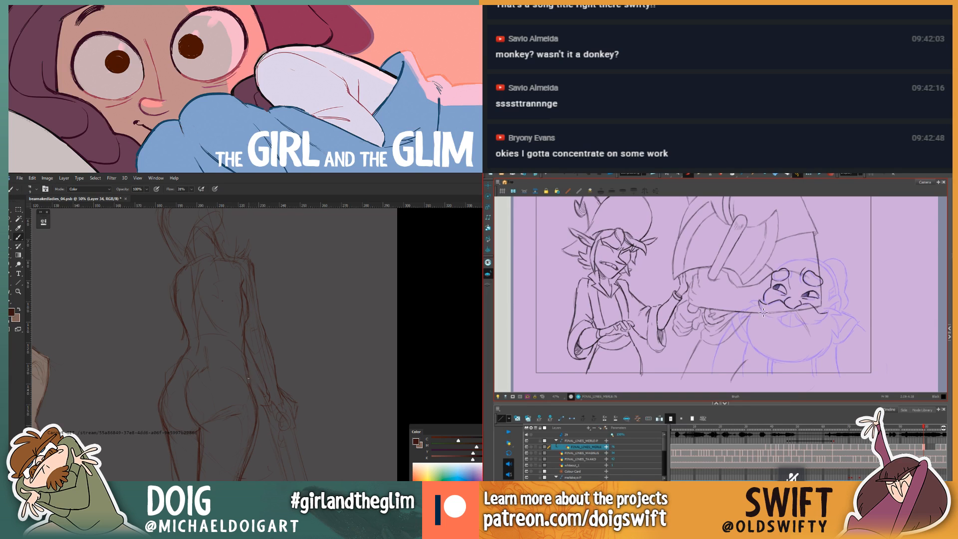
pyautogui.press('.')
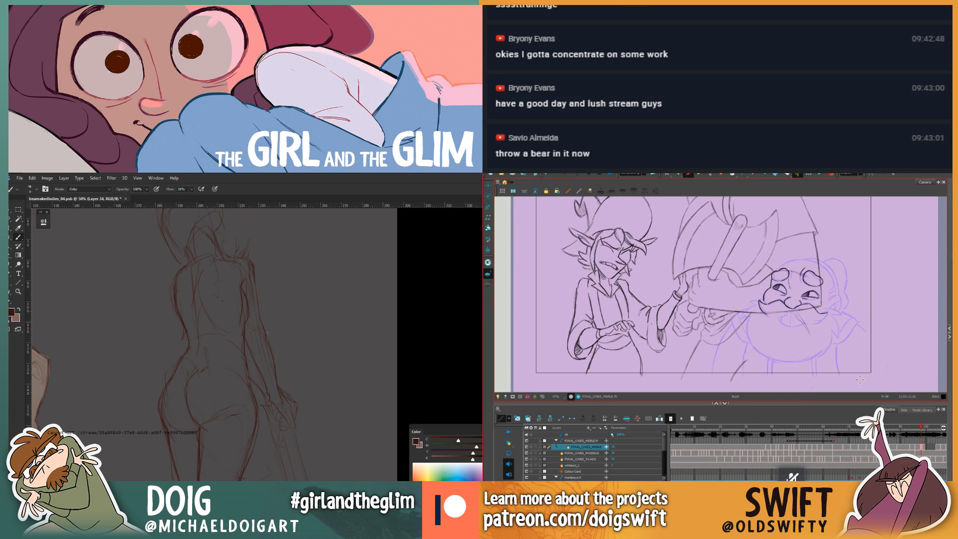
# Step: In Photoshop, refine the standing figure's shoulder and sketch a large curve around the head, while inking the moustache's curl in Harmony
pyautogui.press('space')
pyautogui.moveTo(271, 347); pyautogui.dragTo(260, 382)
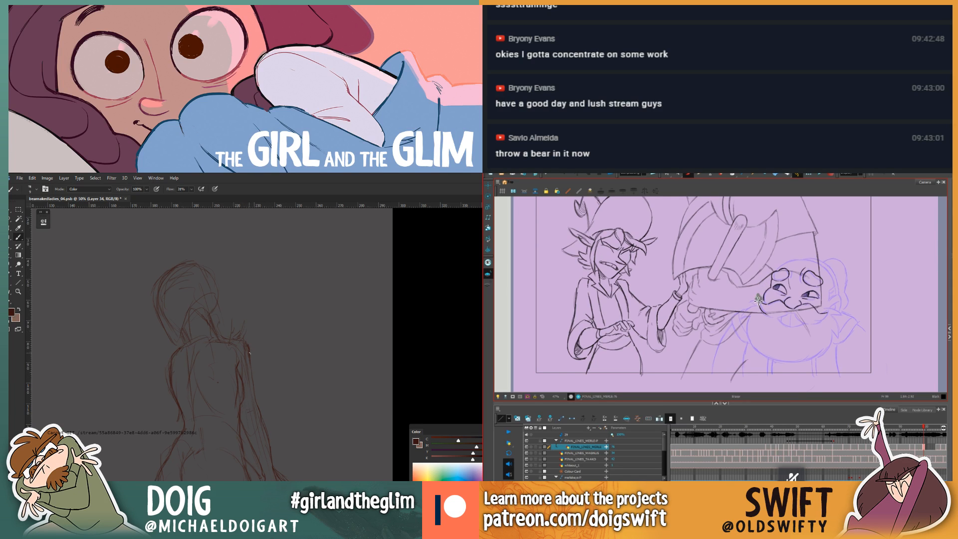
pyautogui.press('.')
pyautogui.moveTo(226, 337); pyautogui.dragTo(245, 342)
pyautogui.hotkey('alt', 'b')
pyautogui.press('.')
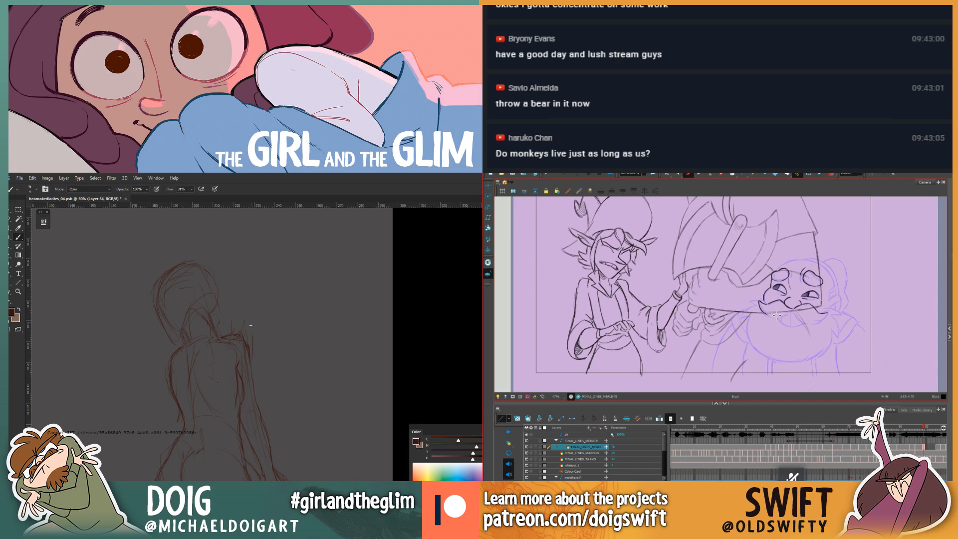
pyautogui.moveTo(253, 318)
pyautogui.mouseDown()
pyautogui.moveTo(246, 290)
pyautogui.moveTo(211, 256)
pyautogui.mouseUp()
pyautogui.press('.')
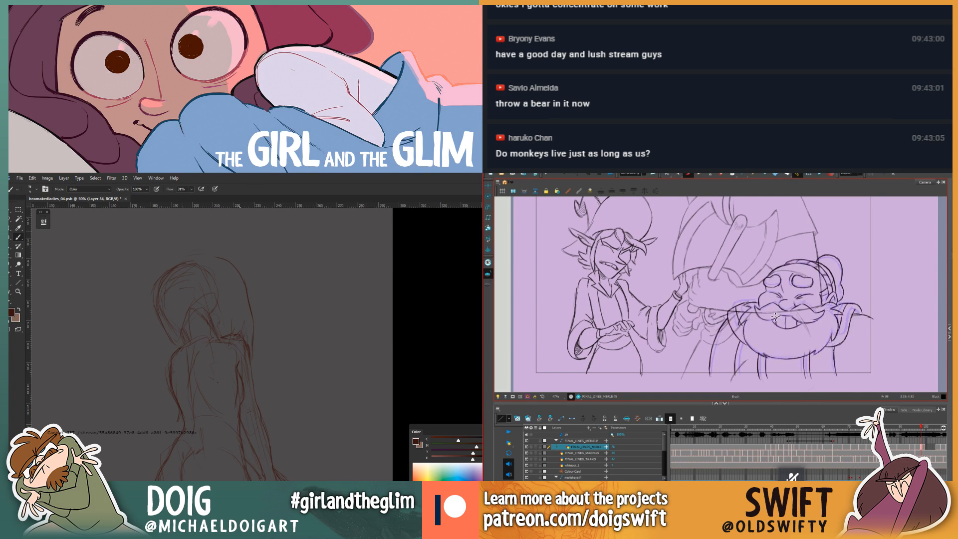
# Step: Ink the moustache's lower edge beneath the bearded man's nose in Harmony, stepping between drawings to compare it
pyautogui.press('.')
pyautogui.press('.')
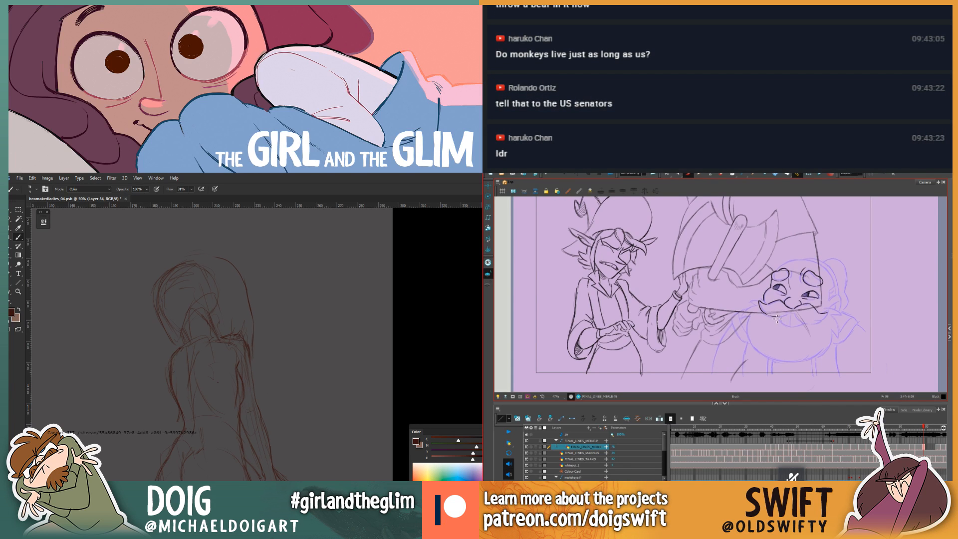
pyautogui.press('.')
pyautogui.press('.')
pyautogui.press('.')
pyautogui.press('.')
pyautogui.press('.')
pyautogui.press('.')
pyautogui.press('.')
# Step: Select the moustache's lower-edge stroke and adjust its position against the previous drawing
pyautogui.hotkey('alt', 's')
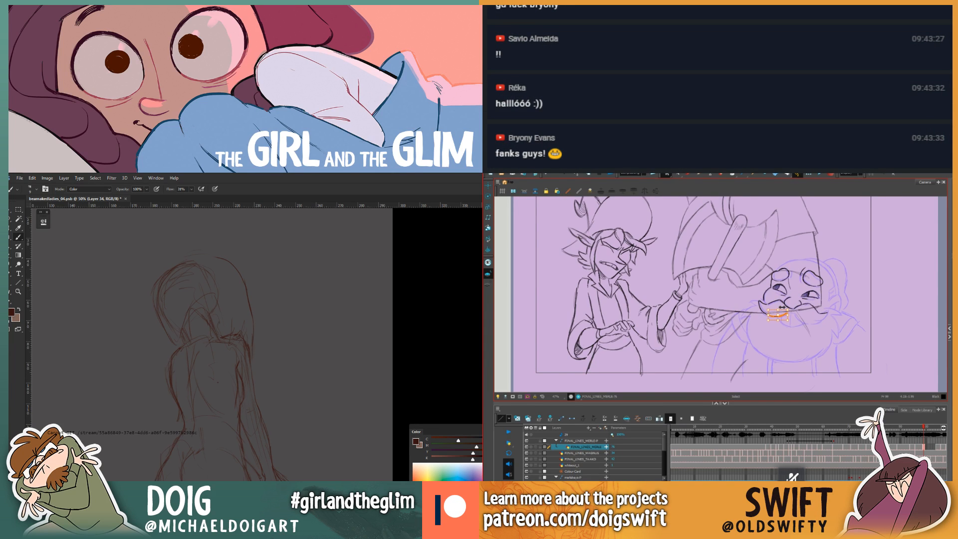
pyautogui.click(782, 307)
pyautogui.press('f')
pyautogui.press('g')
pyautogui.click(688, 174)
# Step: Flip repeatedly between the previous drawing and the current frame to compare the adjusted moustache
pyautogui.press('f')
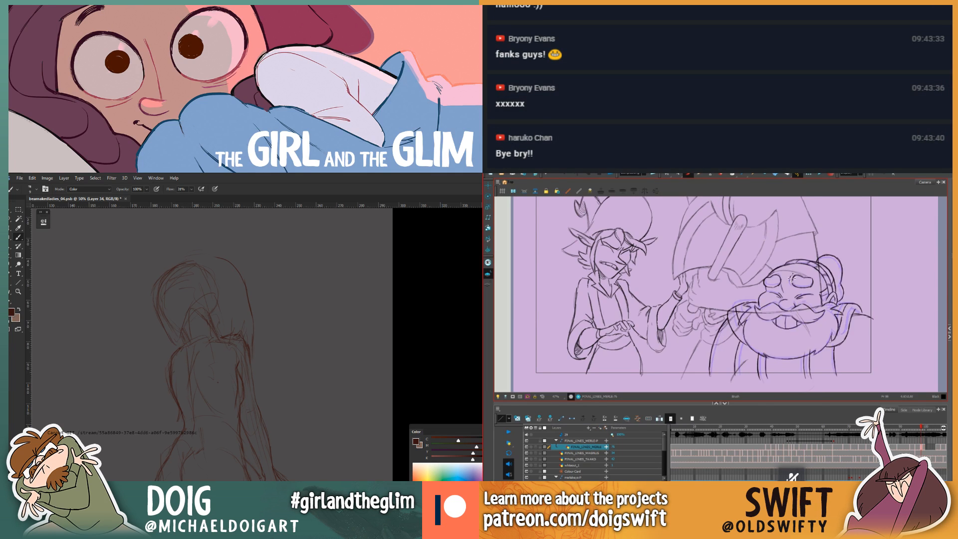
pyautogui.press('g')
pyautogui.press('f')
pyautogui.press('g')
pyautogui.press('f')
pyautogui.press('g')
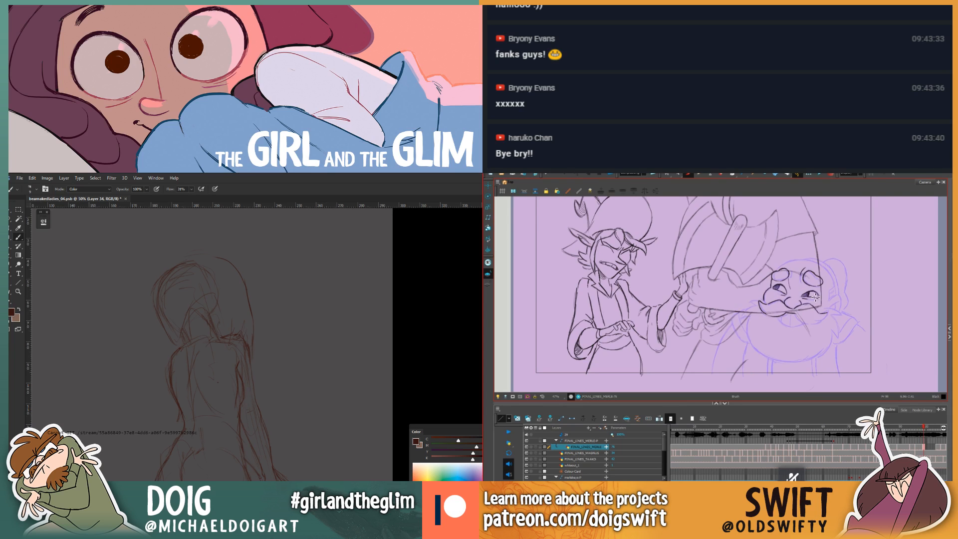
pyautogui.press('f')
pyautogui.press('g')
# Step: Erase and redraw the moustache's outer curl on the bearded man in Harmony, checking it against the previous drawing
pyautogui.hotkey('alt', 'e')
pyautogui.hotkey('alt', 'b')
pyautogui.press('.')
pyautogui.hotkey('alt', 'e')
pyautogui.press('f')
pyautogui.press('g')
pyautogui.press('f')
pyautogui.press('g')
pyautogui.press('f')
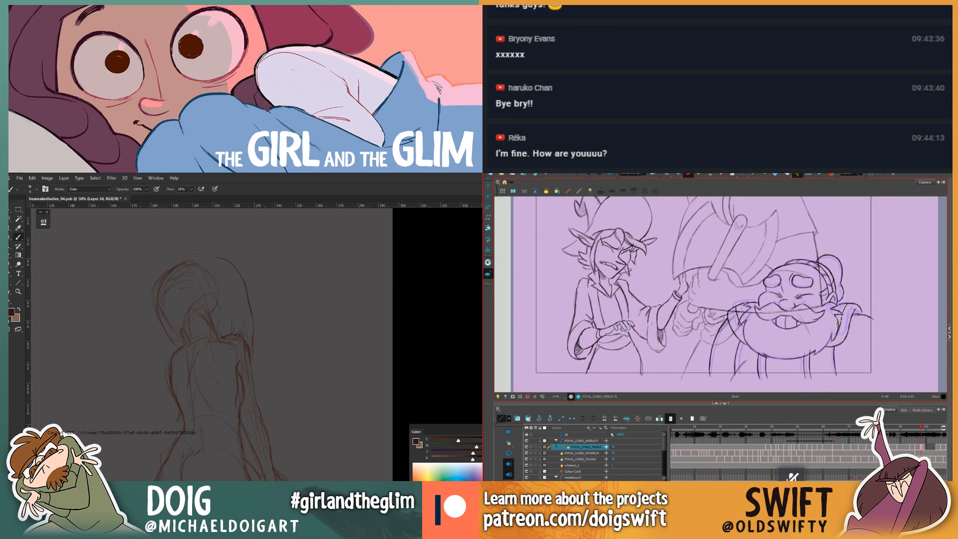
# Step: Ink the bearded man's open mouth and teeth beneath the moustache, comparing them with the previous drawing
pyautogui.press('g')
pyautogui.press('f')
pyautogui.press('g')
pyautogui.press('f')
pyautogui.press('g')
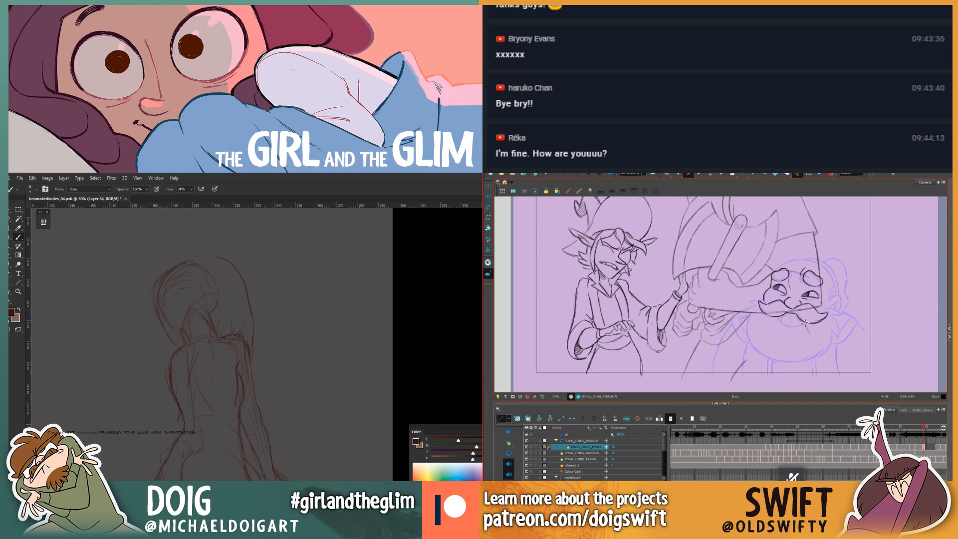
pyautogui.press('f')
pyautogui.press('g')
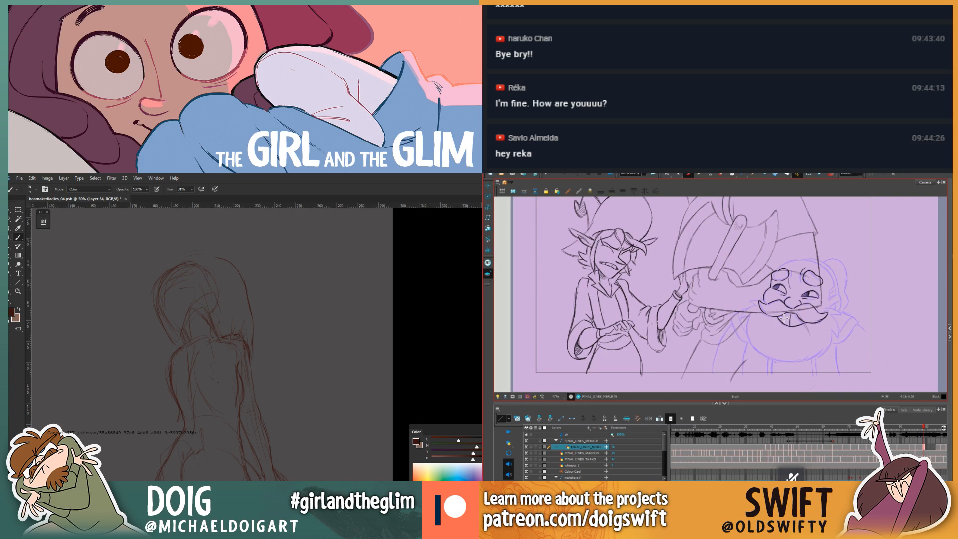
pyautogui.moveTo(784, 318); pyautogui.dragTo(783, 325)
# Step: Flip between the current and previous drawings to compare the newly inked mouth and teeth
pyautogui.press('f')
pyautogui.press('g')
pyautogui.press('f')
pyautogui.press('g')
pyautogui.press('f')
pyautogui.press('g')
pyautogui.press('f')
pyautogui.press('g')
pyautogui.press('f')
pyautogui.press('g')
pyautogui.press('f')
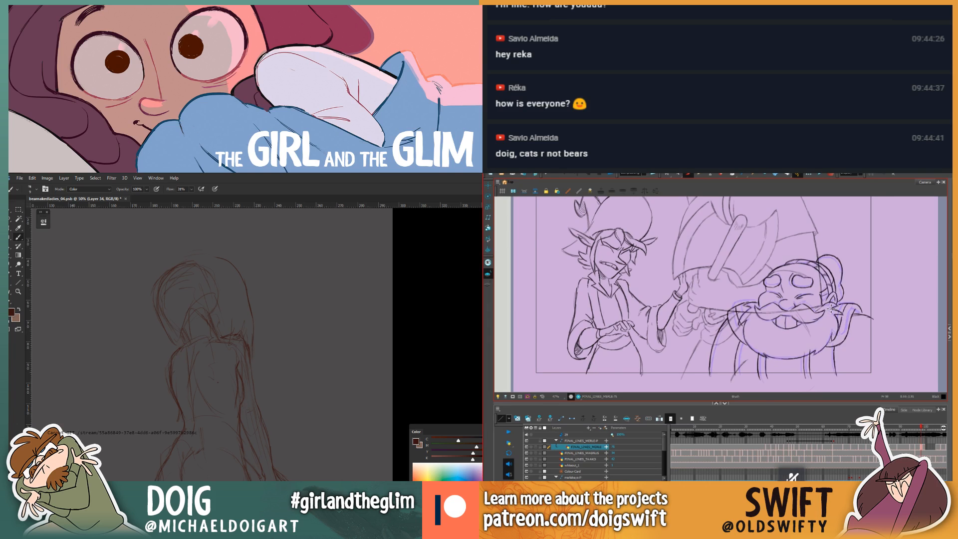
# Step: Ink the top of the beard beside the moustache's outer curl, using the previous drawing as reference
pyautogui.press('.')
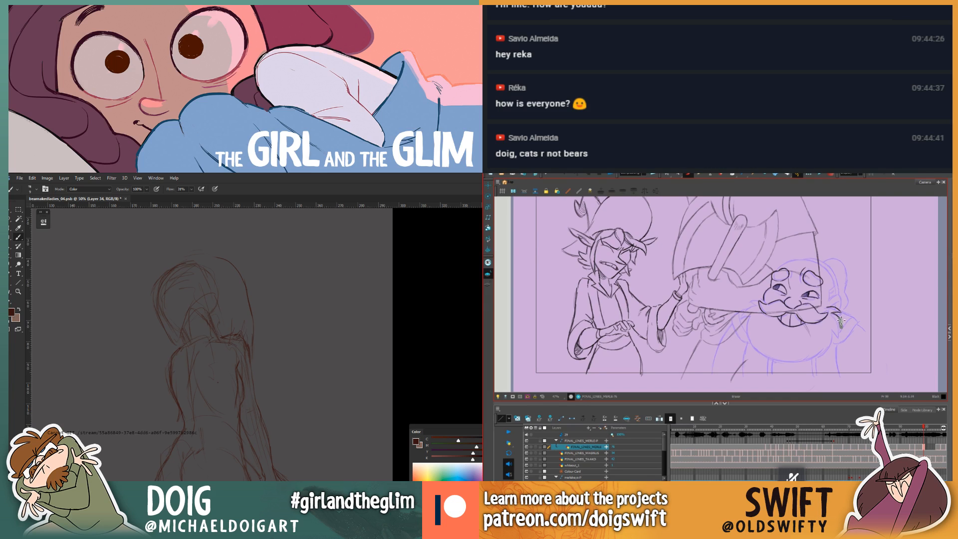
pyautogui.hotkey('alt', 'b')
pyautogui.press(',')
pyautogui.press('.')
pyautogui.press(',')
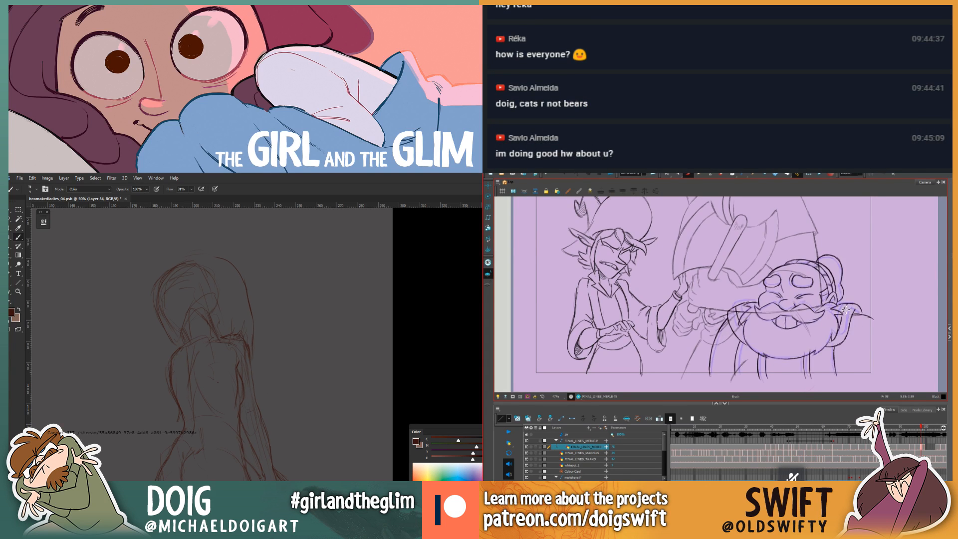
pyautogui.press('.')
pyautogui.press(',')
pyautogui.press('.')
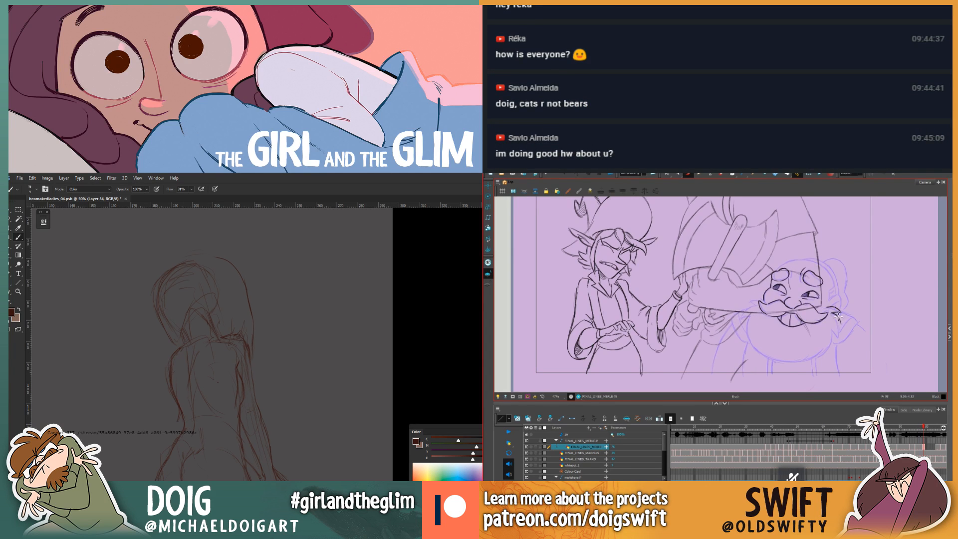
# Step: Extend the upper beard tuft outward from the moustache's outer curl, checking its spacing between drawings
pyautogui.press(',')
pyautogui.press('.')
pyautogui.press(',')
pyautogui.press('.')
pyautogui.press(',')
pyautogui.press('.')
pyautogui.press(',')
pyautogui.press('.')
pyautogui.press(',')
pyautogui.press('.')
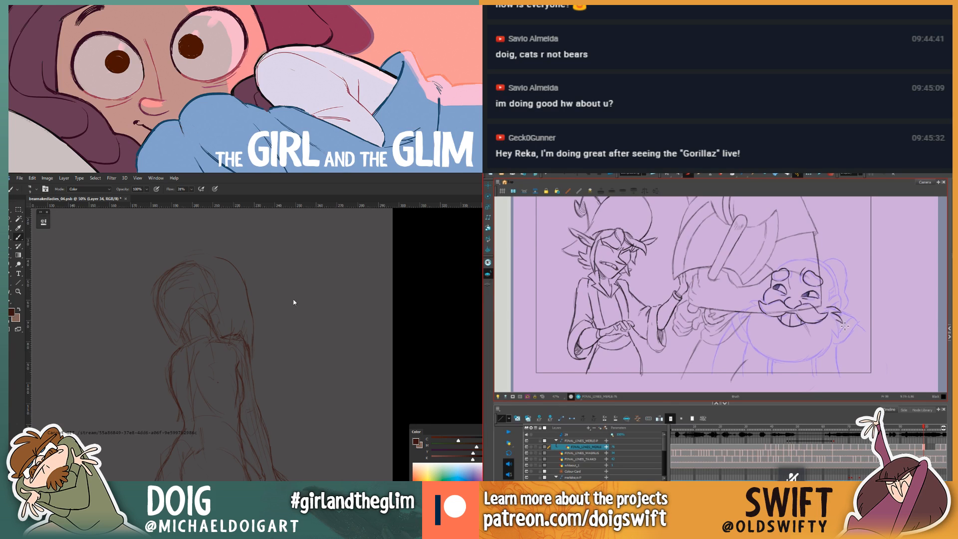
# Step: Ink the beard's jagged outer side downward in Harmony, while sketching loose strands beside the standing figure's back in Photoshop
pyautogui.press(',')
pyautogui.press('.')
pyautogui.press(',')
pyautogui.press('.')
pyautogui.press(',')
pyautogui.press('.')
pyautogui.press(',')
pyautogui.press('.')
pyautogui.press(',')
pyautogui.press('.')
pyautogui.press(',')
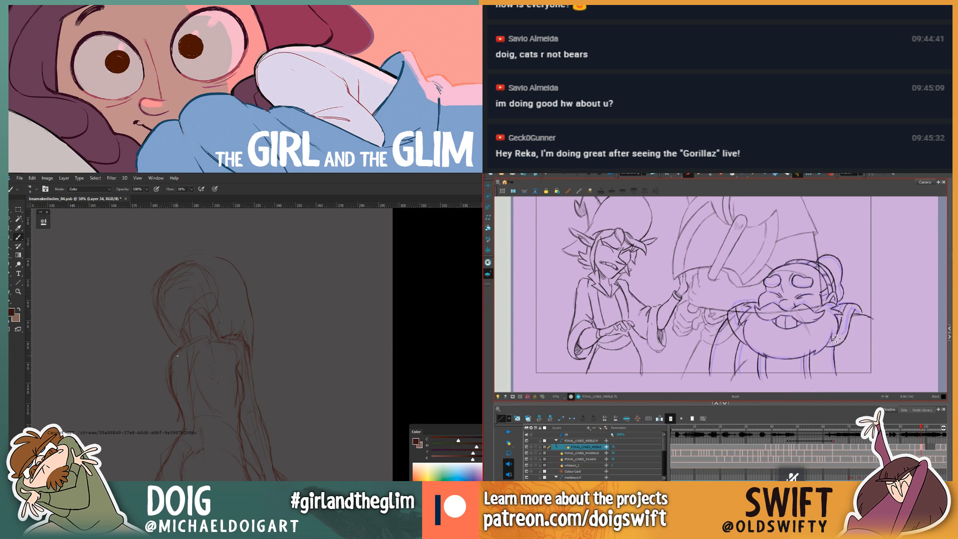
pyautogui.press('.')
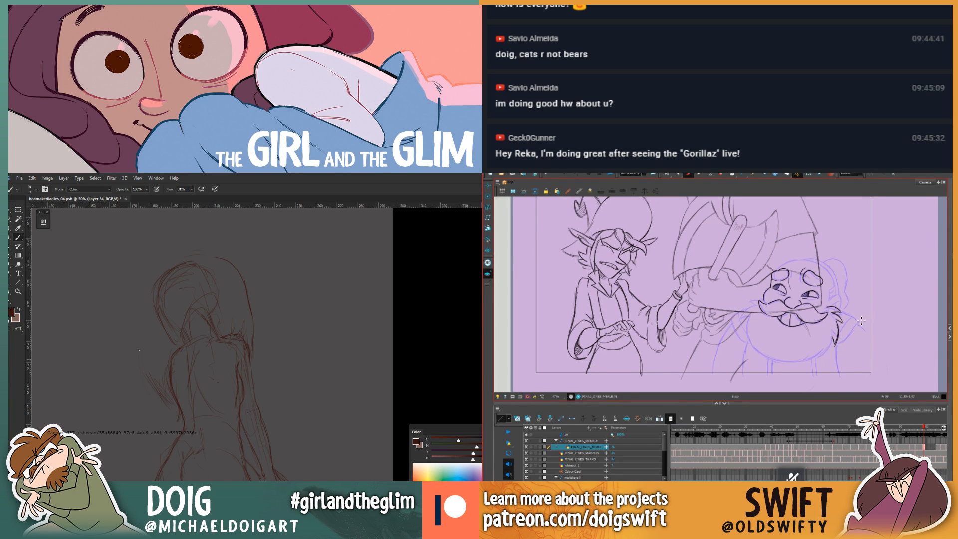
pyautogui.press(',')
pyautogui.press('.')
pyautogui.press(',')
pyautogui.press('.')
# Step: Sketch falling hair beside the standing figure's back and over its head in Photoshop, while refining the beard's outer edge in Harmony
pyautogui.moveTo(143, 333); pyautogui.dragTo(140, 384)
pyautogui.moveTo(835, 346); pyautogui.dragTo(836, 339)
pyautogui.press(',')
pyautogui.press('.')
pyautogui.press(',')
pyautogui.press('.')
pyautogui.press(',')
pyautogui.press('.')
pyautogui.moveTo(209, 257); pyautogui.dragTo(226, 282)
pyautogui.moveTo(836, 327); pyautogui.dragTo(838, 340)
# Step: Sketch the top of the standing figure's head and its arm-side contour in Photoshop, while reworking the beard's lower outer edge in Harmony
pyautogui.press(',')
pyautogui.press('.')
pyautogui.press(',')
pyautogui.moveTo(216, 257)
pyautogui.mouseDown()
pyautogui.moveTo(229, 238)
pyautogui.moveTo(235, 257)
pyautogui.mouseUp()
pyautogui.press('.')
pyautogui.press(',')
pyautogui.press('.')
pyautogui.hotkey('ctrl', '-')
pyautogui.moveTo(269, 363)
pyautogui.mouseDown()
pyautogui.moveTo(265, 330)
pyautogui.moveTo(277, 294)
pyautogui.mouseUp()
pyautogui.moveTo(830, 343); pyautogui.dragTo(837, 323)
pyautogui.moveTo(239, 335); pyautogui.dragTo(238, 349)
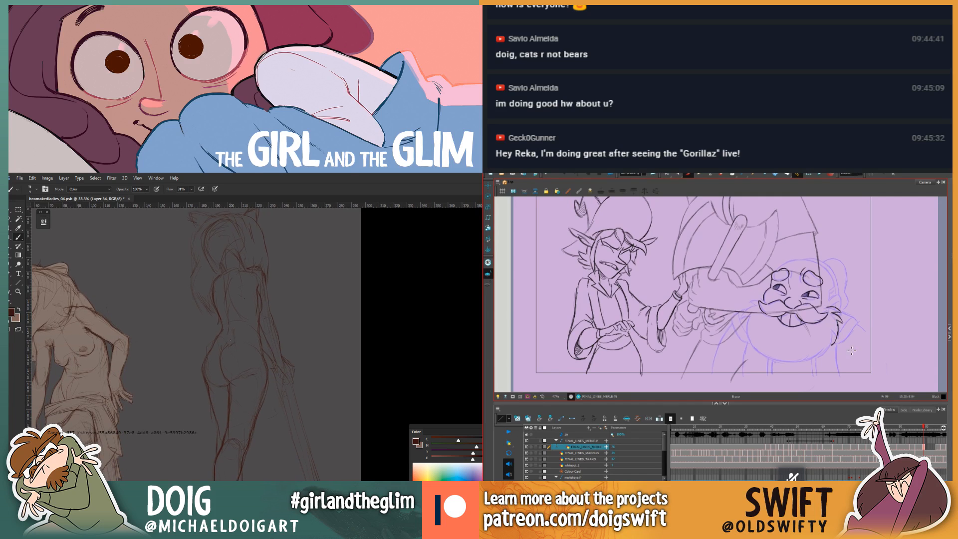
# Step: Ink the lower tip of the beard's outer side in Harmony, comparing it against the previous drawing
pyautogui.press(',')
pyautogui.press('.')
pyautogui.press(',')
pyautogui.press('.')
pyautogui.press(',')
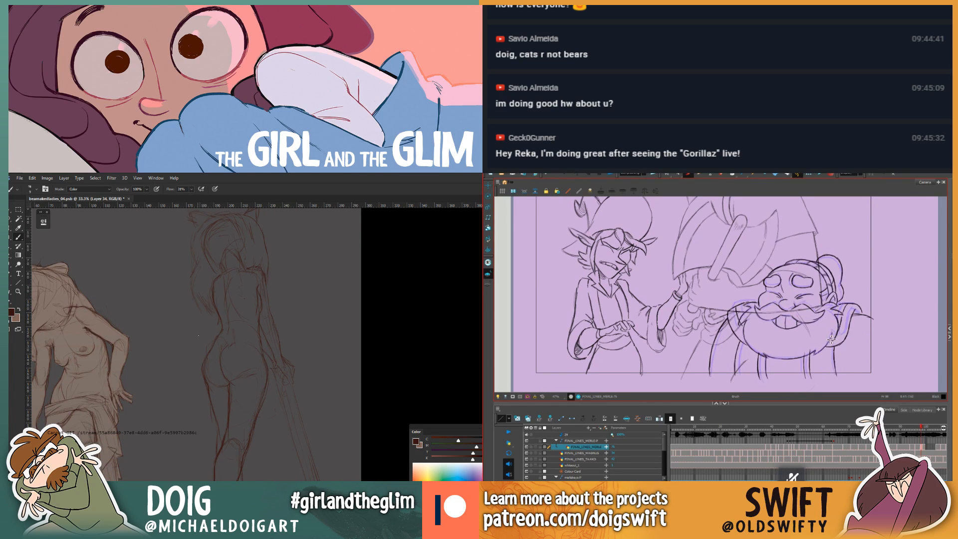
pyautogui.press('.')
pyautogui.press('e')
pyautogui.press(',')
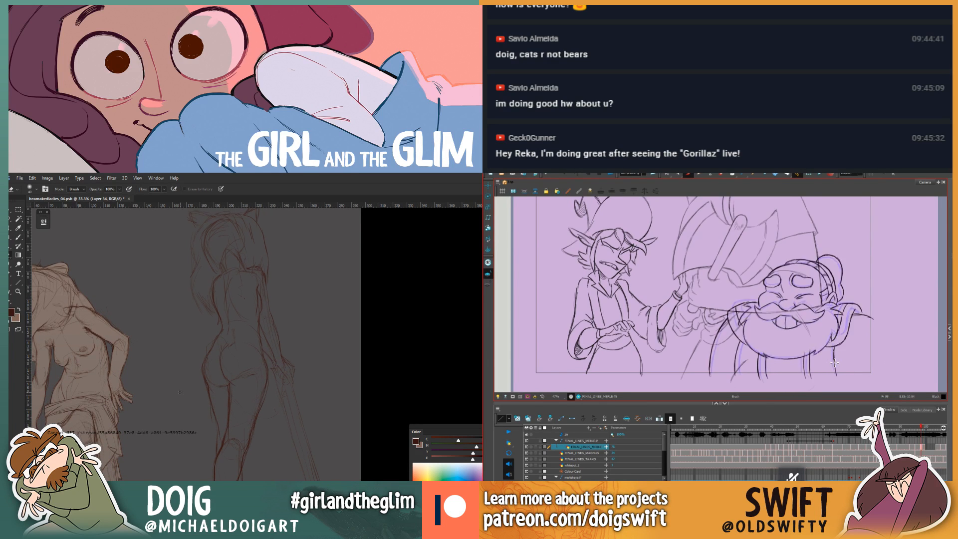
pyautogui.press('.')
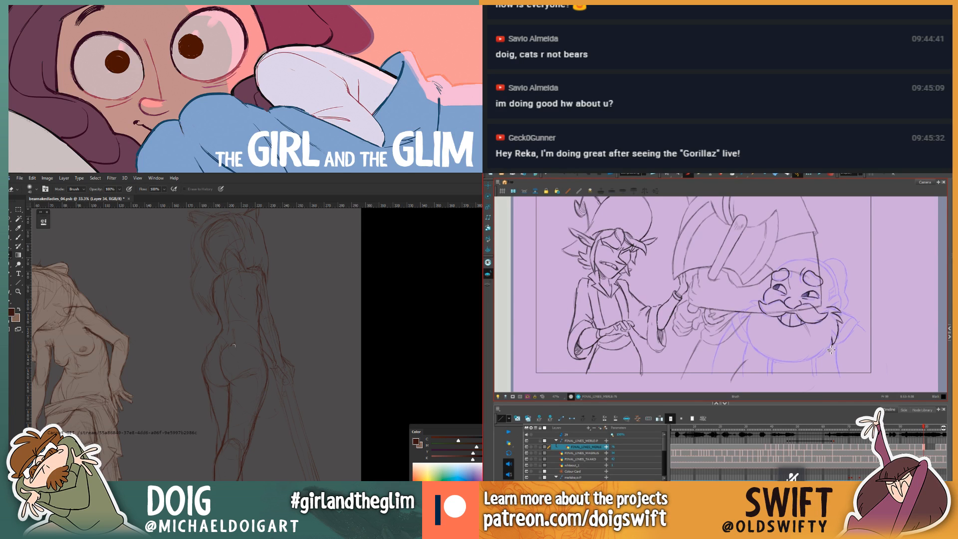
# Step: Add freckles to the bearded man's cheek in Harmony, while framing the standing figure's hips and thighs in Photoshop
pyautogui.hotkey('ctrl', '+')
pyautogui.hotkey('ctrl', '+')
pyautogui.press(',')
pyautogui.press('.')
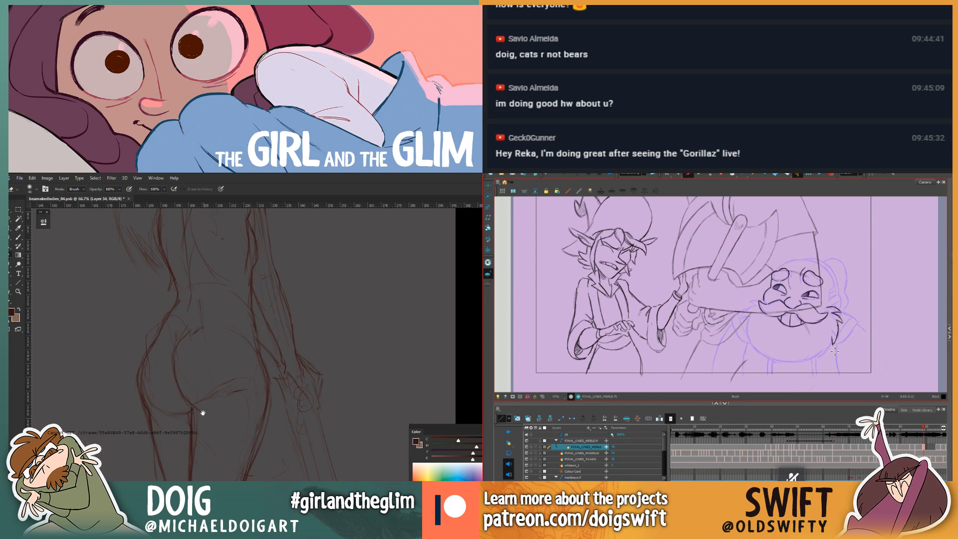
pyautogui.press(',')
pyautogui.press('.')
pyautogui.moveTo(203, 413); pyautogui.dragTo(224, 350)
pyautogui.press(',')
pyautogui.press('.')
pyautogui.press(',')
pyautogui.press('.')
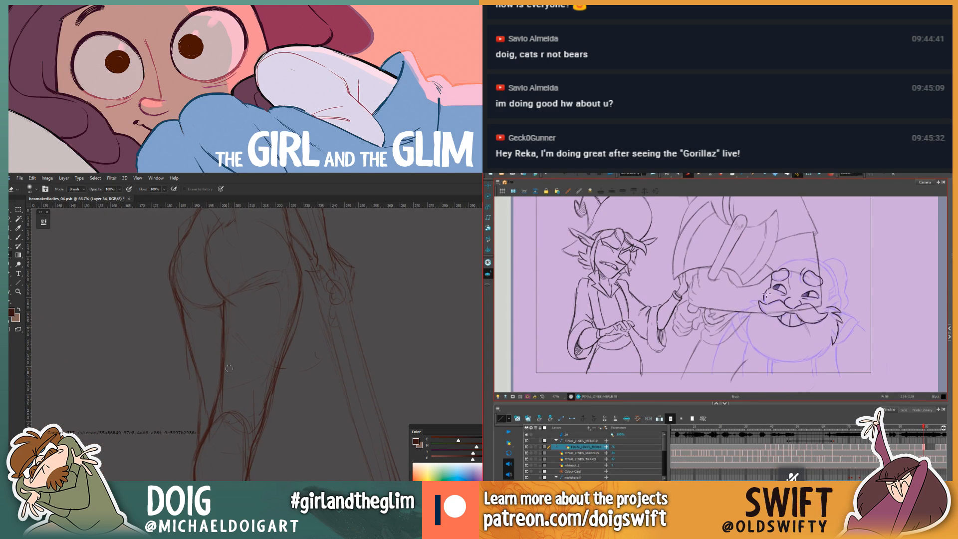
# Step: Erase and redraw the standing figure's inner thigh line in Photoshop, while comparing the bearded man's cheek between drawings in Harmony
pyautogui.press(',')
pyautogui.moveTo(228, 307); pyautogui.dragTo(219, 345)
pyautogui.press('.')
pyautogui.press(',')
pyautogui.press('.')
pyautogui.press('b')
pyautogui.press(',')
pyautogui.press('.')
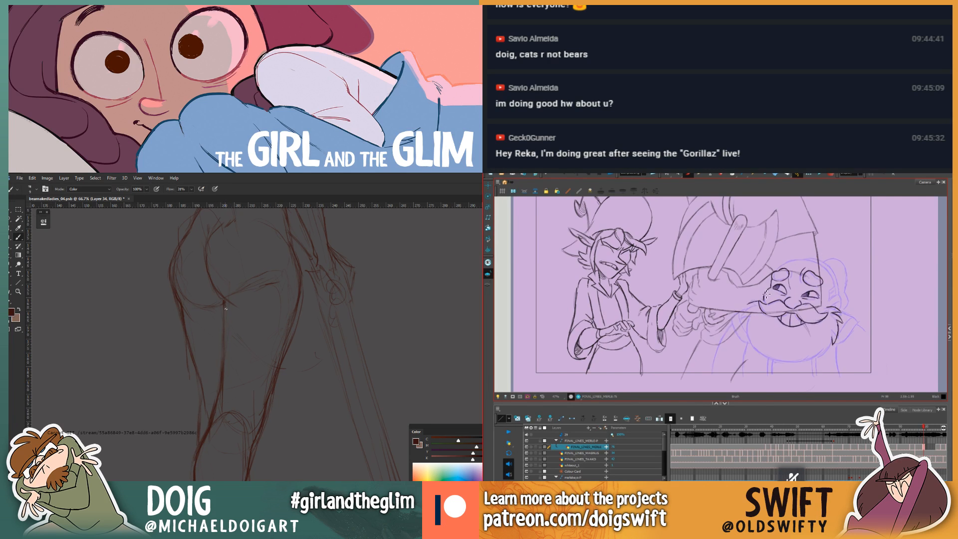
pyautogui.press(',')
pyautogui.press('.')
pyautogui.press(',')
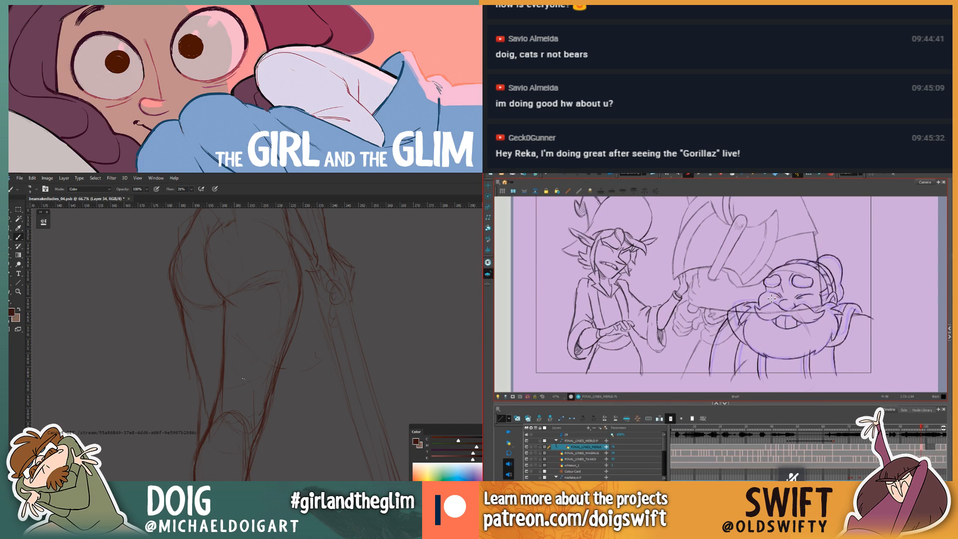
pyautogui.press('.')
pyautogui.press(',')
pyautogui.press('.')
# Step: Erase the rough construction lines around the standing figure's calf and foot in Photoshop
pyautogui.hotkey('ctrl', '-')
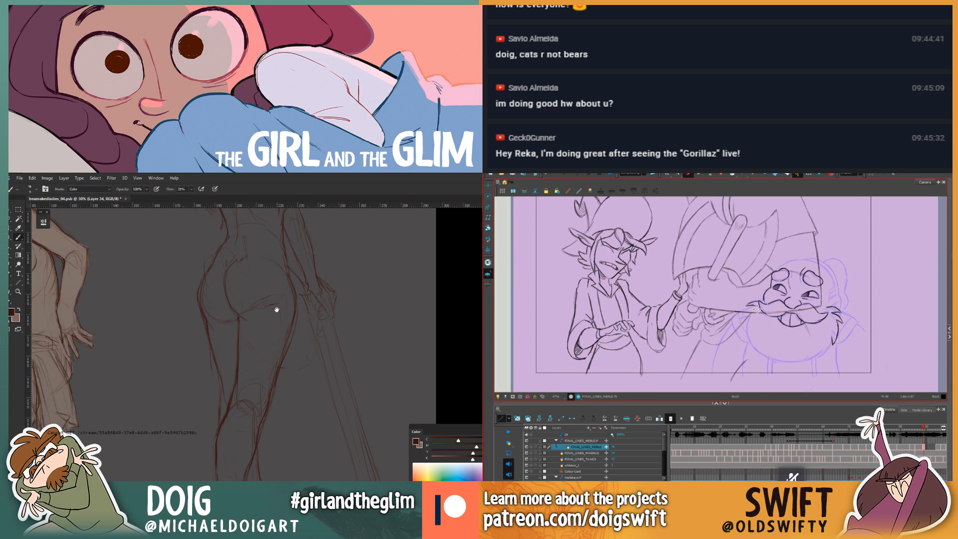
pyautogui.moveTo(275, 309); pyautogui.dragTo(250, 338)
pyautogui.moveTo(243, 464); pyautogui.dragTo(243, 358)
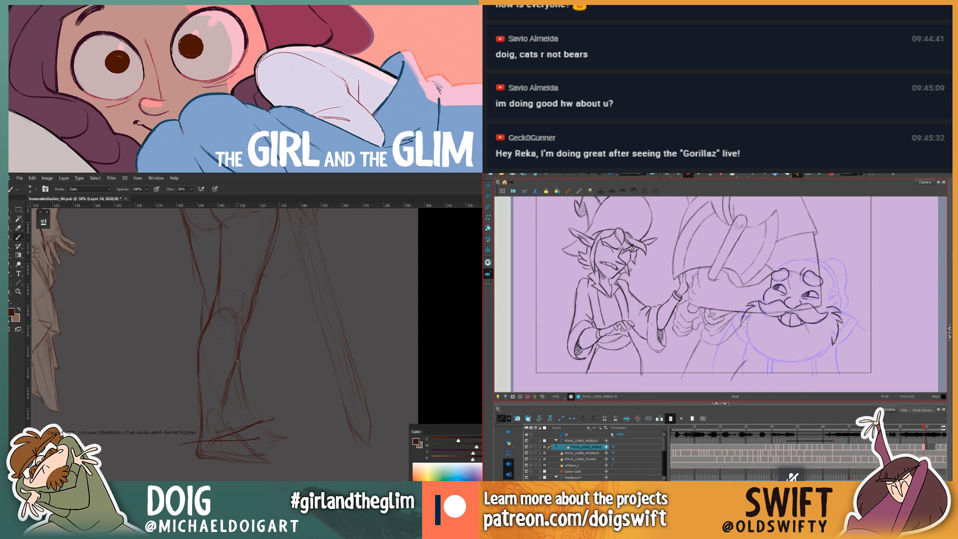
pyautogui.press('e')
pyautogui.press(',')
pyautogui.press('.')
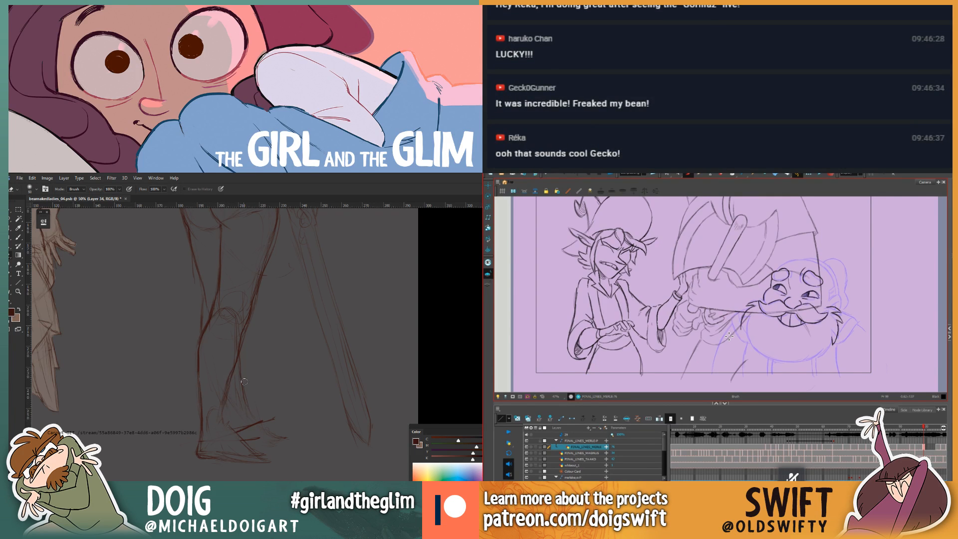
pyautogui.press(',')
pyautogui.press('.')
pyautogui.scroll(-1, 282, 385)
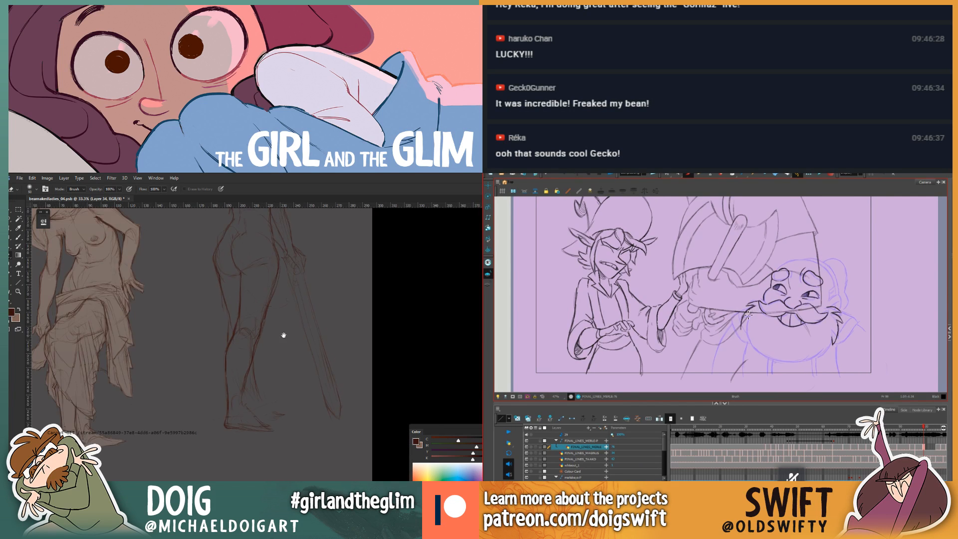
pyautogui.moveTo(284, 334)
pyautogui.mouseDown()
pyautogui.moveTo(233, 361)
pyautogui.moveTo(229, 394)
pyautogui.mouseUp()
# Step: Redraw the standing figure's foot in Photoshop, while inking the side of the beard facing the elf in Harmony
pyautogui.press('b')
pyautogui.press(',')
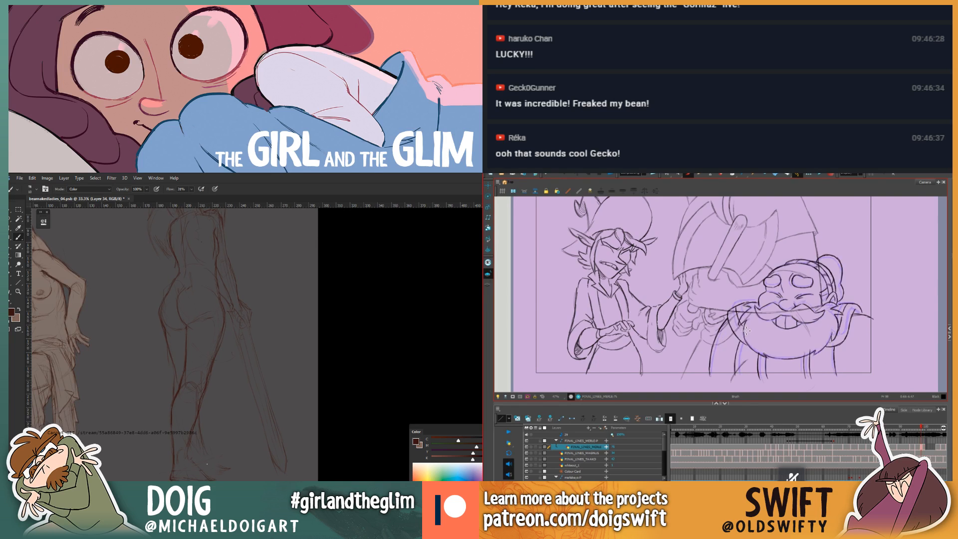
pyautogui.press('.')
pyautogui.press(',')
pyautogui.press('.')
pyautogui.press(',')
pyautogui.press('.')
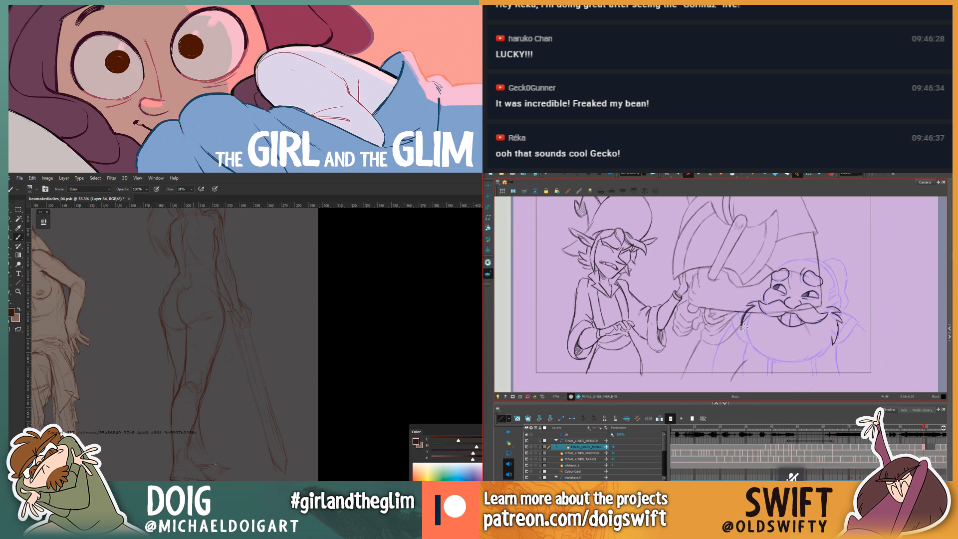
pyautogui.press(',')
pyautogui.press('.')
pyautogui.press(',')
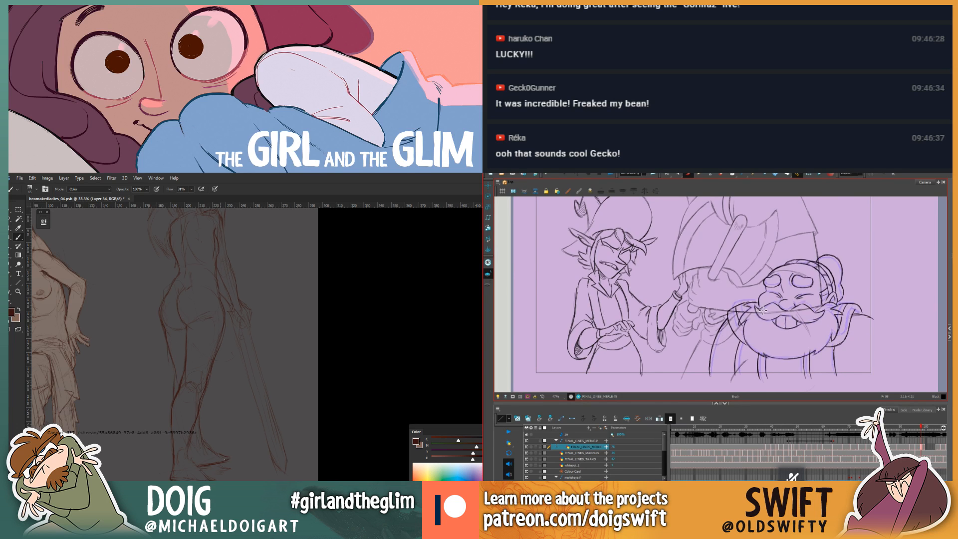
# Step: Ink the upper tuft of the beard's elf-facing side up to the moustache, comparing it with the previous drawing
pyautogui.press('.')
pyautogui.press(',')
pyautogui.press('.')
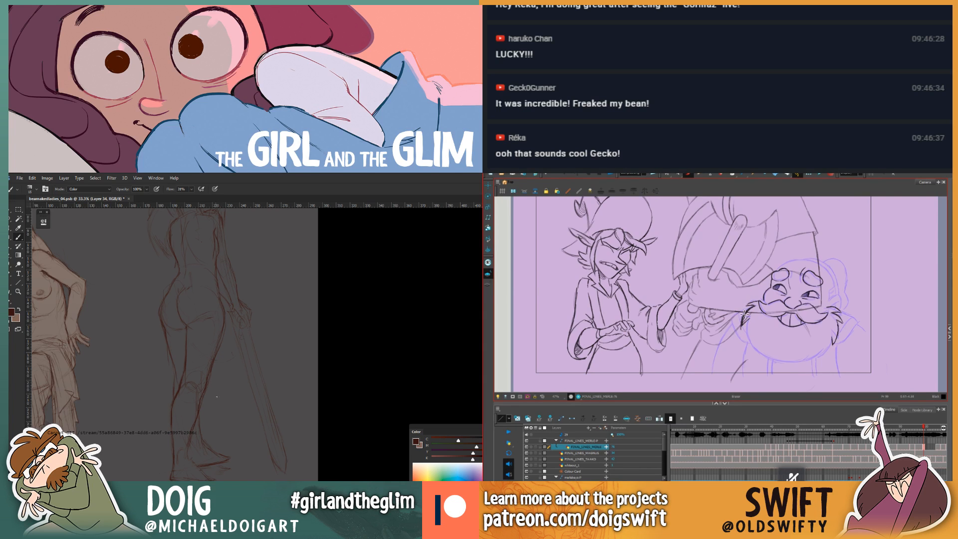
pyautogui.moveTo(745, 313)
pyautogui.mouseDown()
pyautogui.moveTo(742, 332)
pyautogui.moveTo(754, 307)
pyautogui.mouseUp()
pyautogui.press(',')
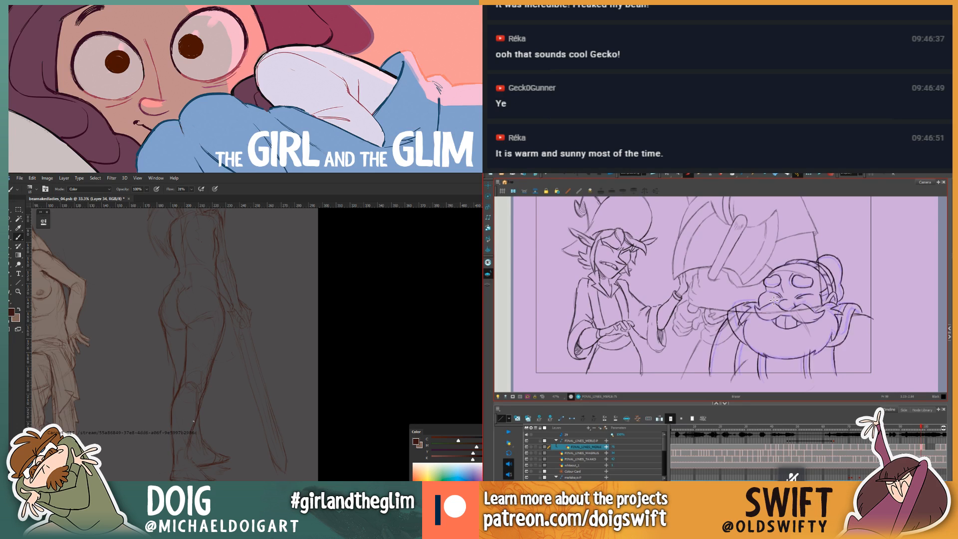
pyautogui.press('.')
pyautogui.press(',')
pyautogui.press('.')
pyautogui.press(',')
pyautogui.press('.')
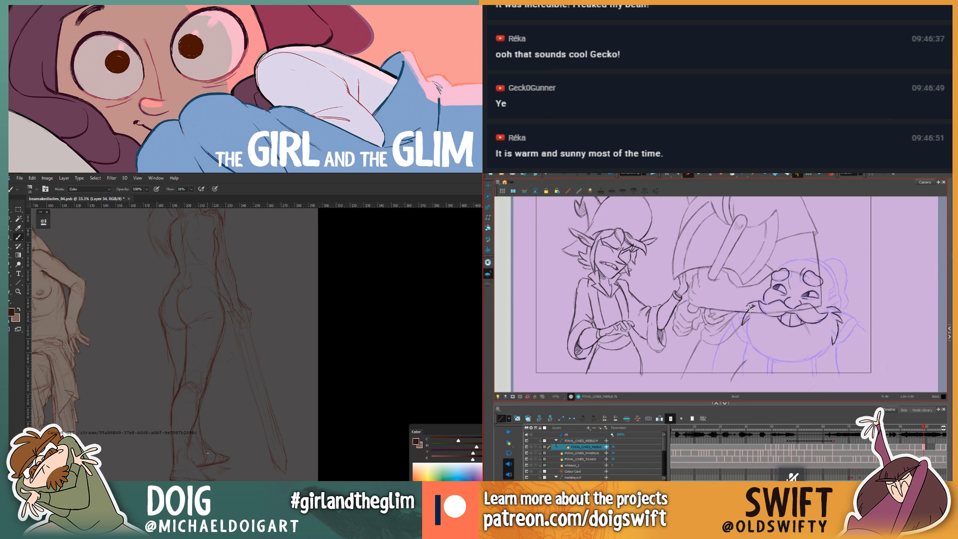
# Step: Ink the beard's elf-facing edge below the moustache in Harmony, comparing it repeatedly with the previous drawing
pyautogui.press(',')
pyautogui.press('.')
pyautogui.press(',')
pyautogui.press('.')
pyautogui.press(',')
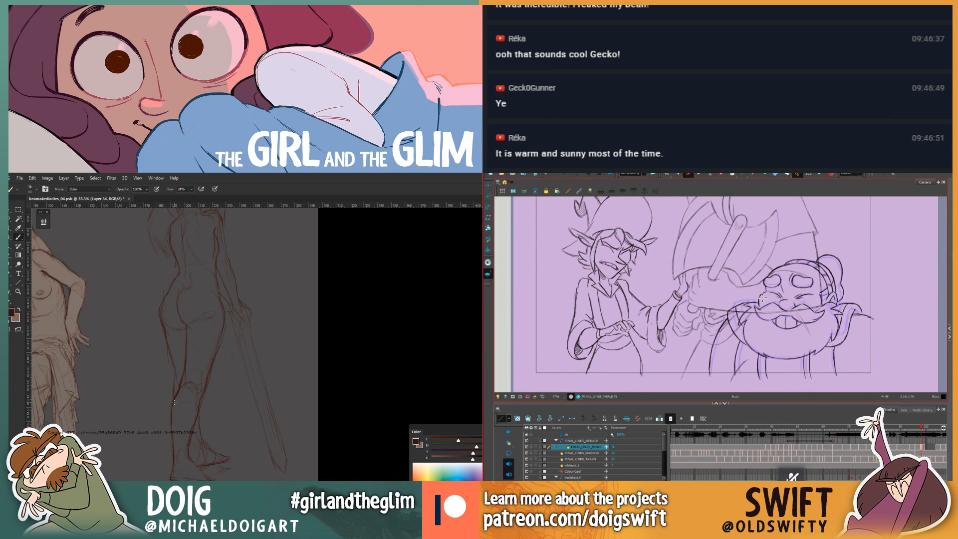
pyautogui.press('.')
pyautogui.press(',')
pyautogui.press('.')
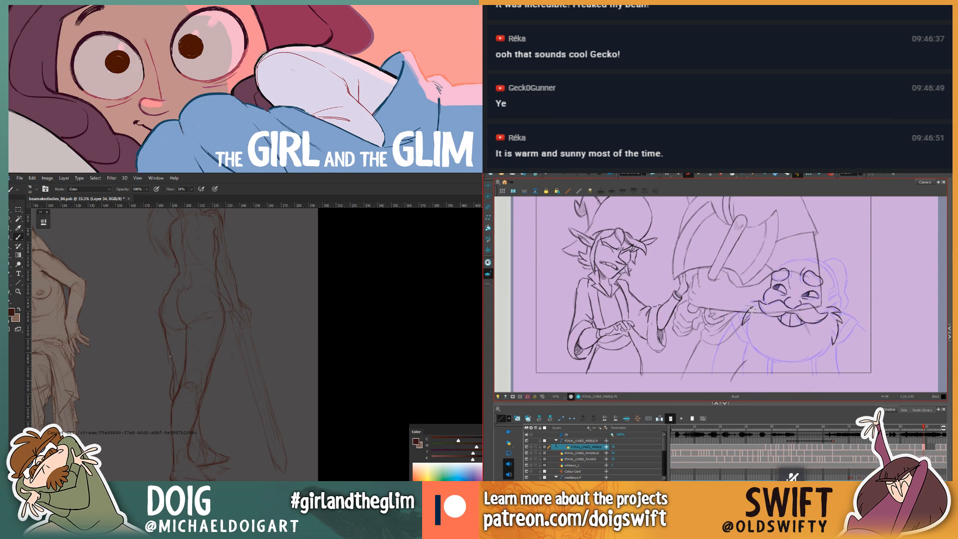
pyautogui.press(',')
pyautogui.press('.')
pyautogui.press(',')
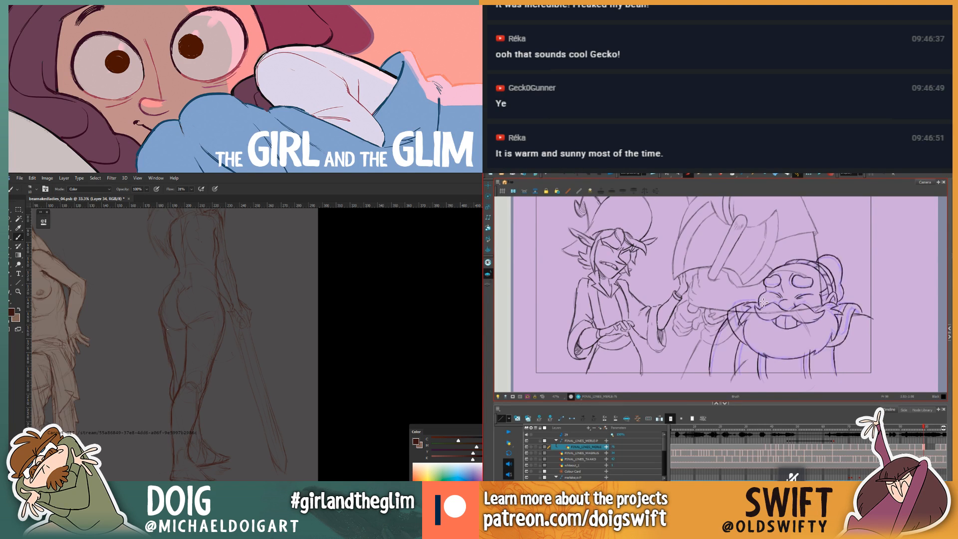
pyautogui.press('.')
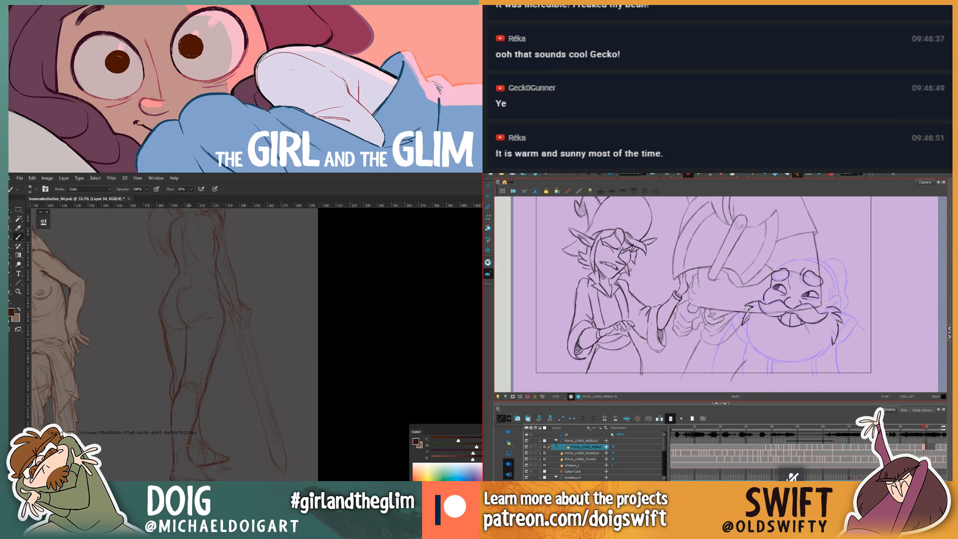
pyautogui.press(',')
pyautogui.press('.')
pyautogui.press(',')
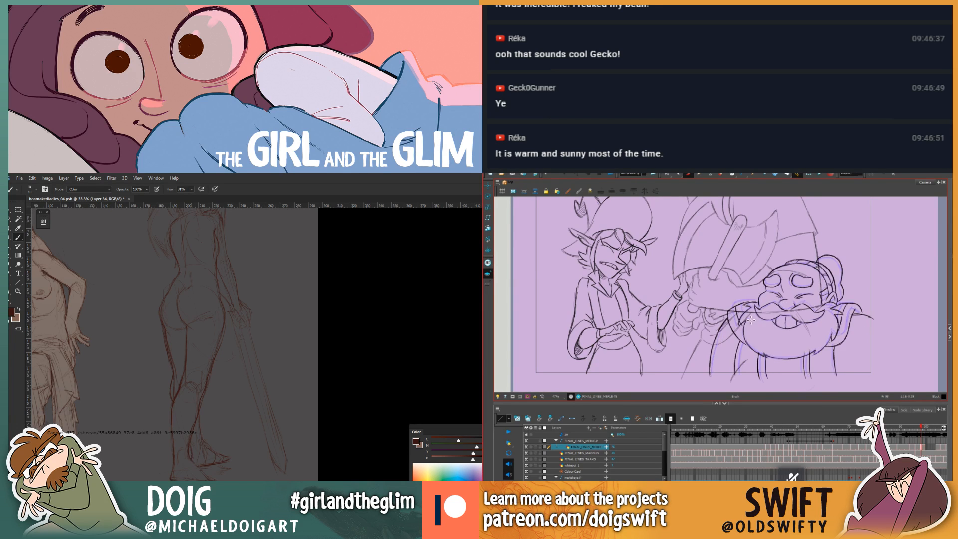
pyautogui.press('.')
# Step: Check the standing figure's whole pose in Photoshop, while comparing the beard's side contour between drawings in Harmony
pyautogui.hotkey('ctrl', '-')
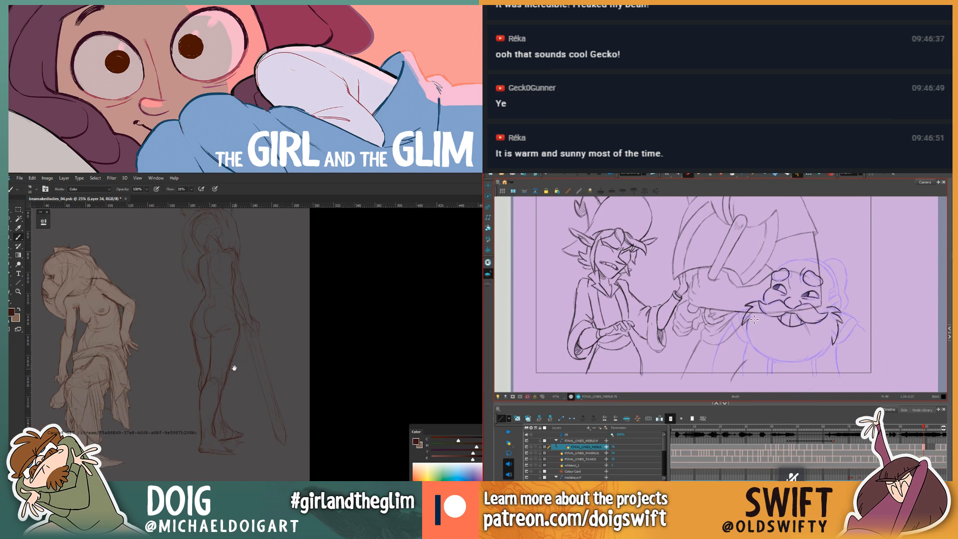
pyautogui.moveTo(234, 367); pyautogui.dragTo(189, 391)
pyautogui.press(',')
pyautogui.press('.')
pyautogui.press(',')
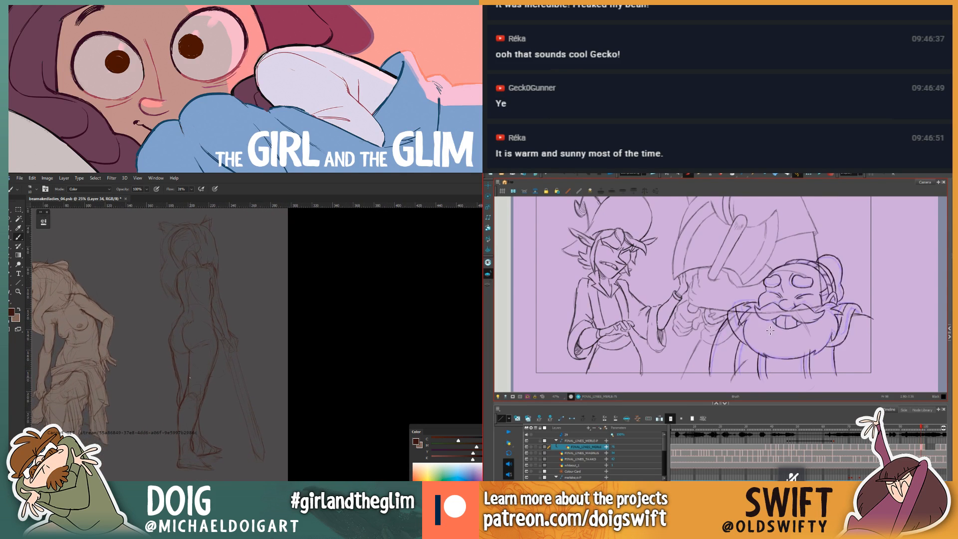
pyautogui.press('.')
pyautogui.hotkey('ctrl', '+')
pyautogui.press(',')
pyautogui.press('.')
pyautogui.hotkey('ctrl', '+')
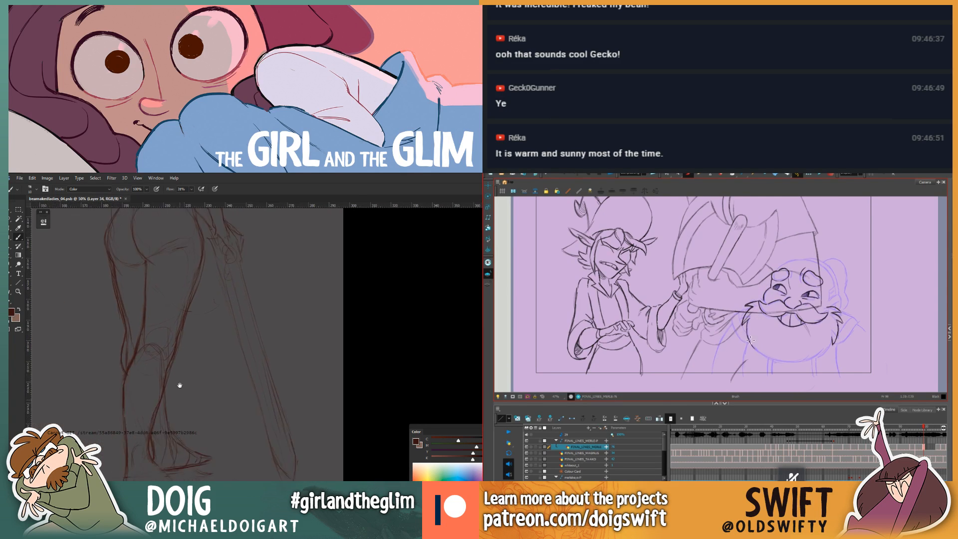
# Step: Lasso the standing figure's foot nearer the sword in Photoshop and move it slightly down, while inking the beard's lower edge in Harmony
pyautogui.press('l')
pyautogui.press(',')
pyautogui.press('.')
pyautogui.moveTo(159, 418); pyautogui.dragTo(202, 397)
pyautogui.moveTo(762, 354); pyautogui.dragTo(773, 361)
pyautogui.moveTo(204, 357)
pyautogui.mouseDown()
pyautogui.moveTo(191, 425)
pyautogui.moveTo(206, 439)
pyautogui.moveTo(256, 442)
pyautogui.moveTo(267, 427)
pyautogui.moveTo(219, 364)
pyautogui.mouseUp()
pyautogui.press(',')
pyautogui.press('.')
pyautogui.press(',')
pyautogui.press('.')
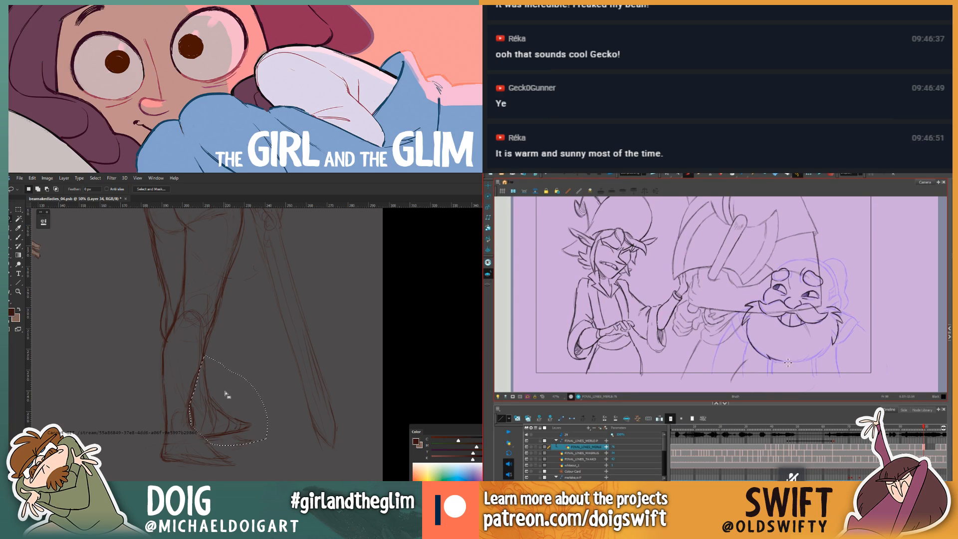
pyautogui.press('v')
pyautogui.moveTo(227, 399); pyautogui.dragTo(233, 412)
pyautogui.moveTo(781, 360); pyautogui.dragTo(804, 360)
pyautogui.moveTo(232, 412); pyautogui.dragTo(232, 414)
pyautogui.press('.')
pyautogui.press('.')
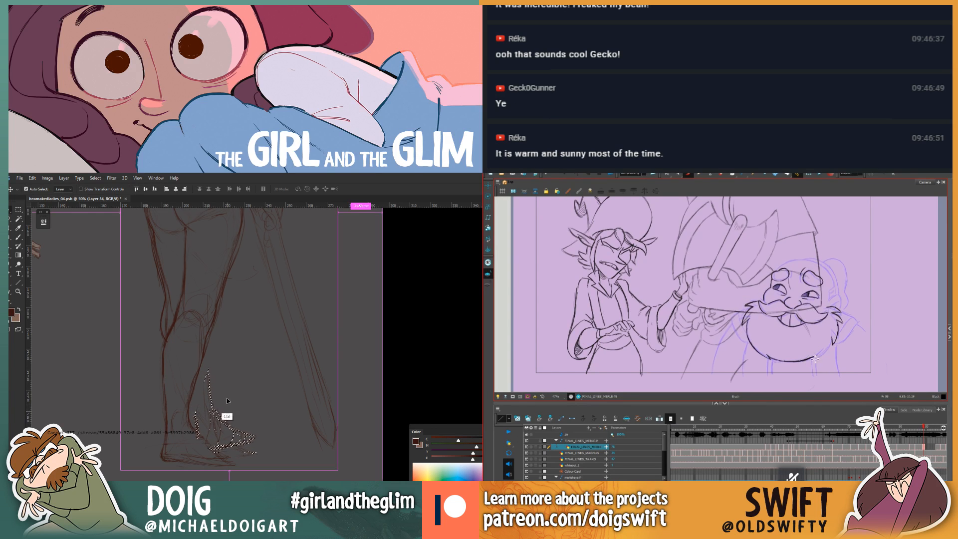
pyautogui.hotkey('ctrl', 'd')
pyautogui.press('b')
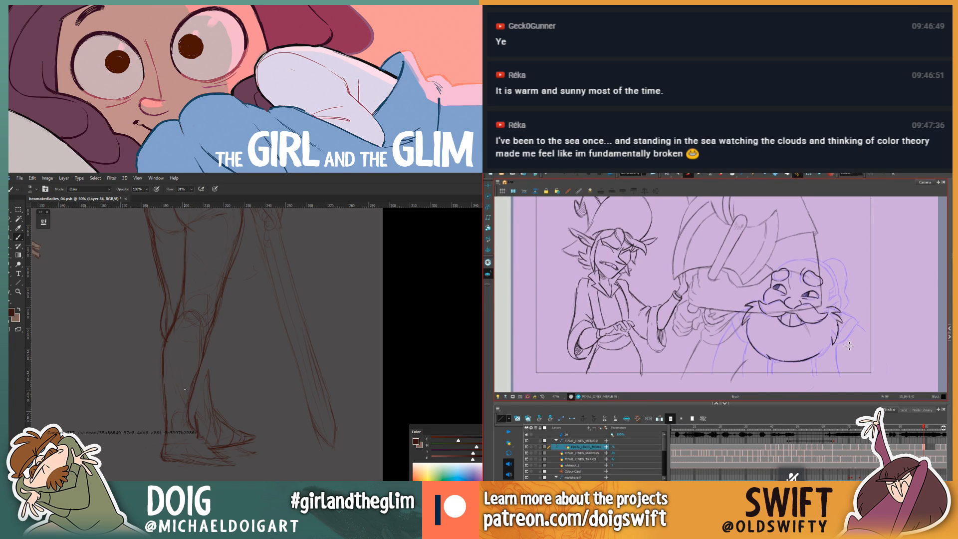
# Step: Compare the beard's lower edge with the previous drawing and erase the excess line beneath it in Harmony
pyautogui.press(',')
pyautogui.press('.')
pyautogui.press(',')
pyautogui.press('.')
pyautogui.press(',')
pyautogui.press('.')
pyautogui.press(',')
pyautogui.press('.')
pyautogui.press(',')
pyautogui.hotkey('alt', 'e')
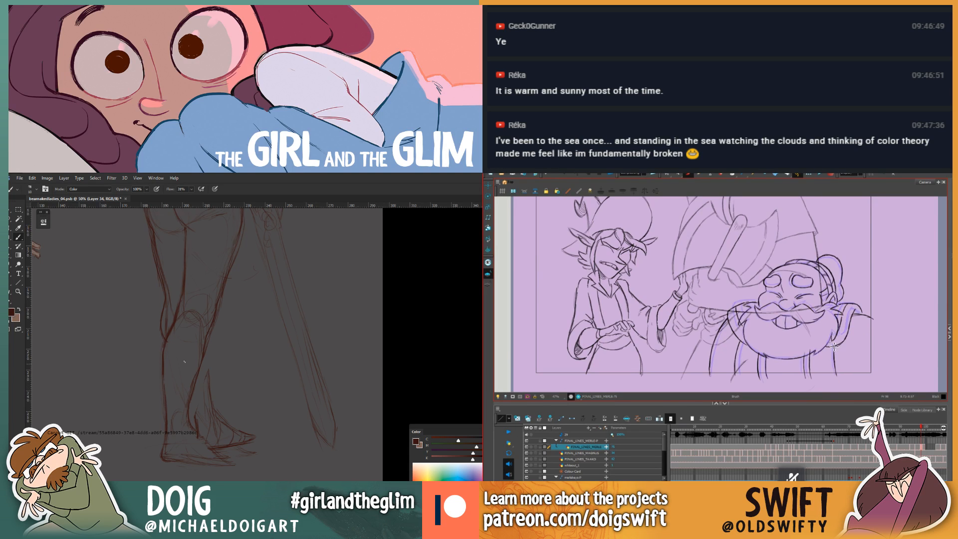
pyautogui.press('.')
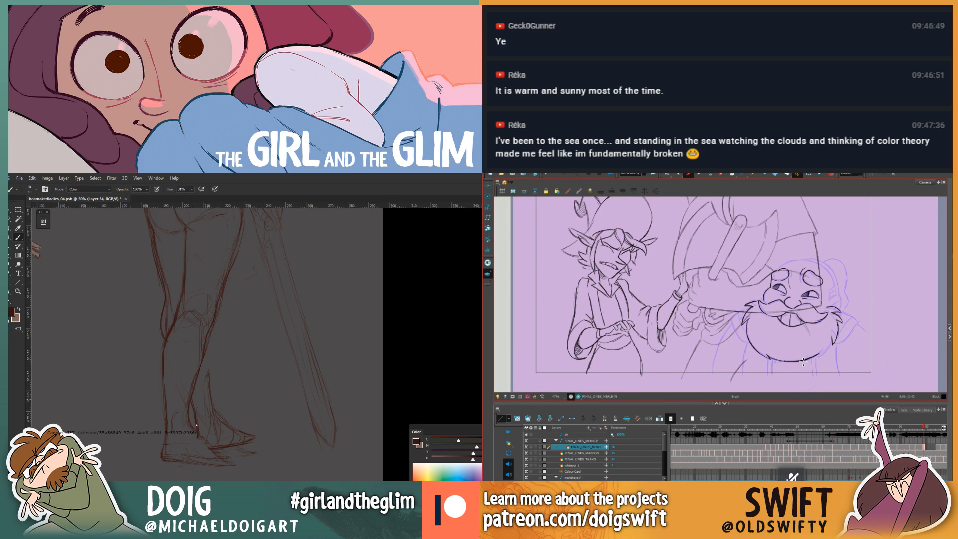
pyautogui.press(',')
pyautogui.press('.')
pyautogui.moveTo(784, 358)
pyautogui.mouseDown()
pyautogui.moveTo(822, 351)
pyautogui.moveTo(784, 358)
pyautogui.moveTo(803, 364)
pyautogui.mouseUp()
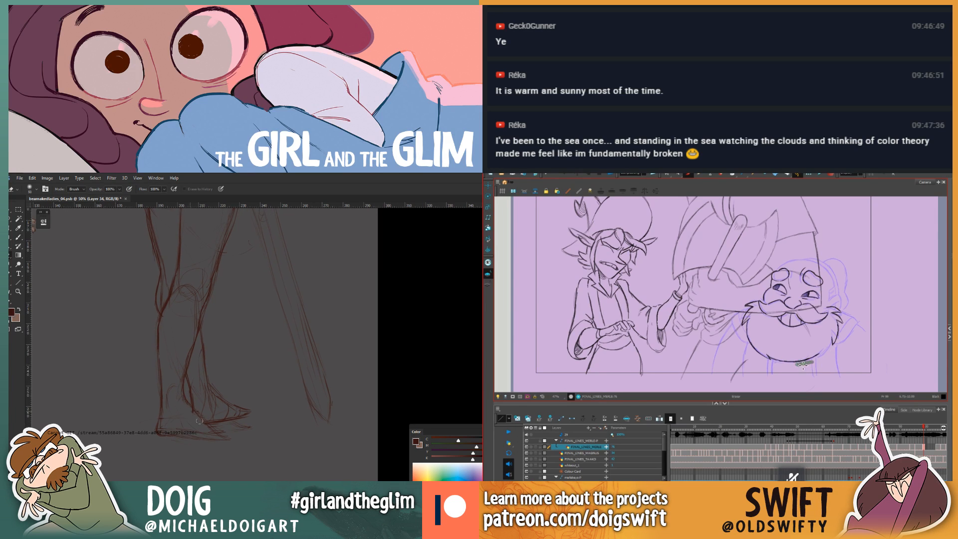
# Step: Refine the standing figure's feet in Photoshop, while erasing and re-inking the beard's lower corner away from the elf in Harmony
pyautogui.moveTo(227, 399); pyautogui.dragTo(233, 382)
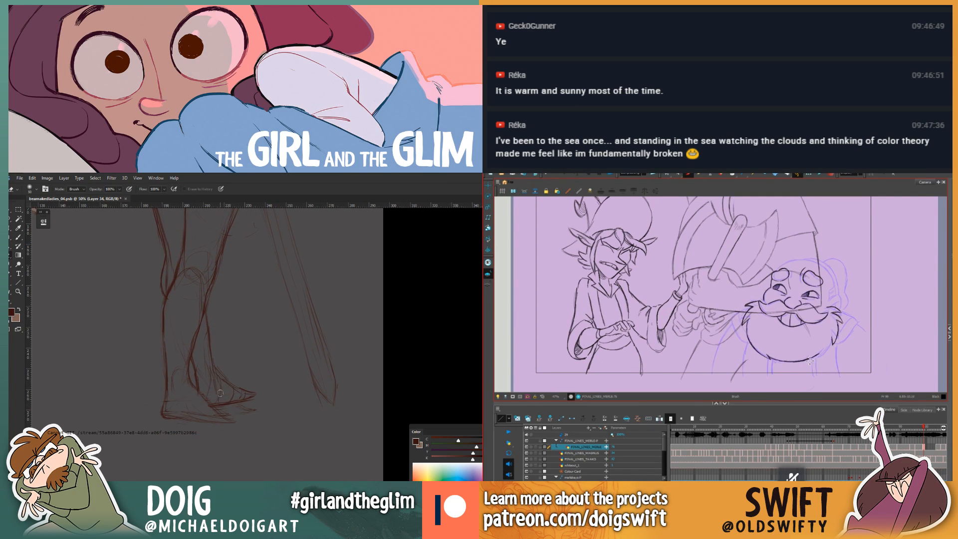
pyautogui.press('b')
pyautogui.hotkey('alt', 'b')
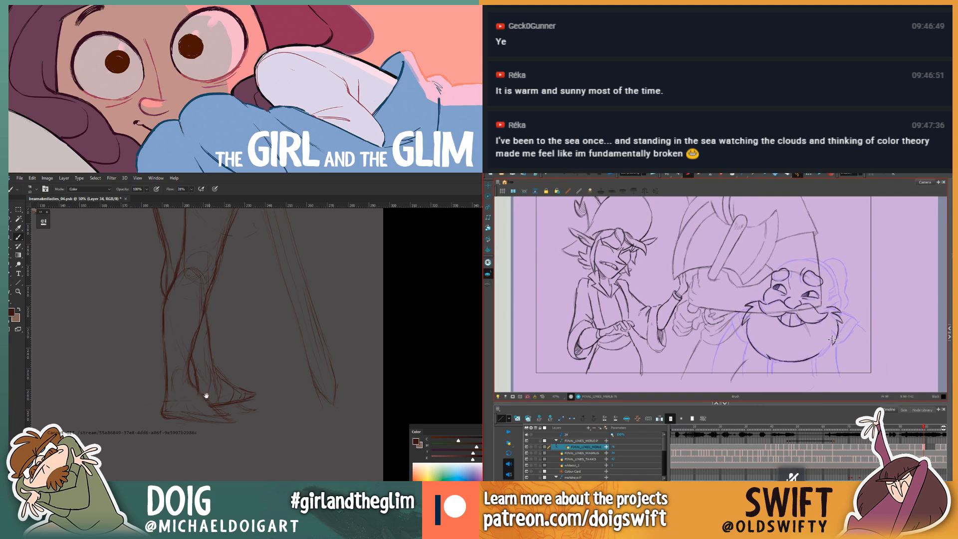
pyautogui.moveTo(200, 394); pyautogui.dragTo(212, 392)
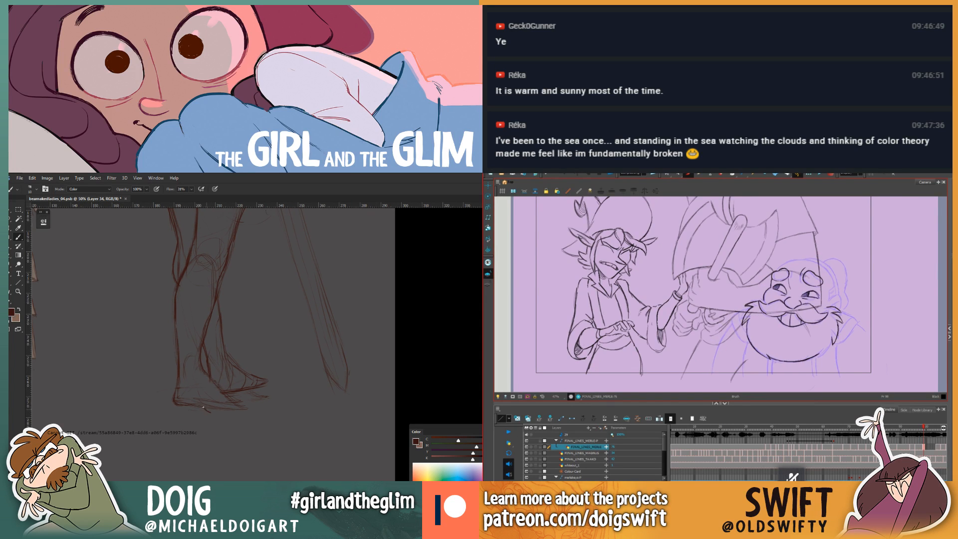
pyautogui.hotkey('alt', 'e')
pyautogui.moveTo(807, 358); pyautogui.dragTo(825, 347)
pyautogui.hotkey('alt', 'b')
pyautogui.moveTo(252, 366); pyautogui.dragTo(237, 374)
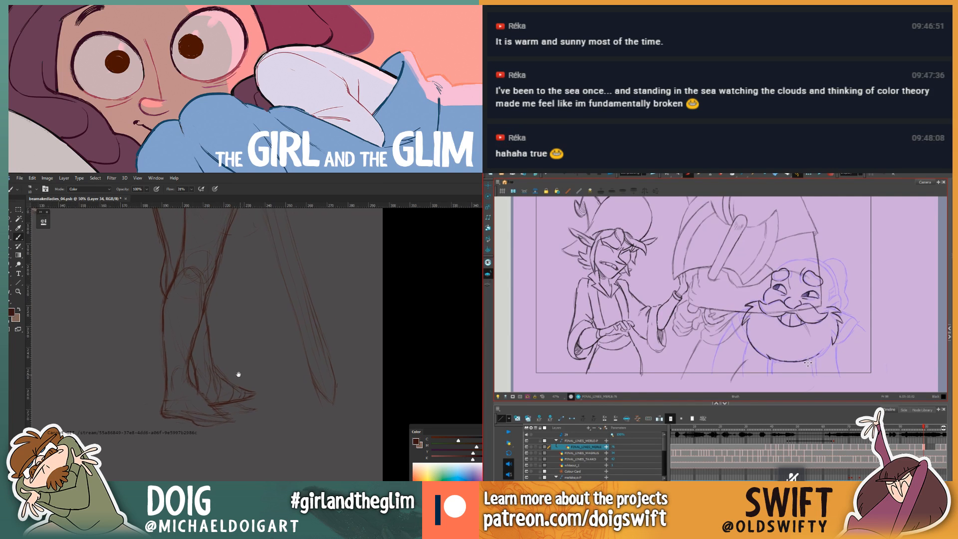
# Step: Erase and redraw the standing figure's thigh line above the knee in Photoshop
pyautogui.moveTo(212, 337); pyautogui.dragTo(222, 398)
pyautogui.moveTo(210, 358); pyautogui.dragTo(223, 355)
pyautogui.moveTo(185, 406); pyautogui.dragTo(200, 376)
pyautogui.moveTo(206, 293); pyautogui.dragTo(218, 383)
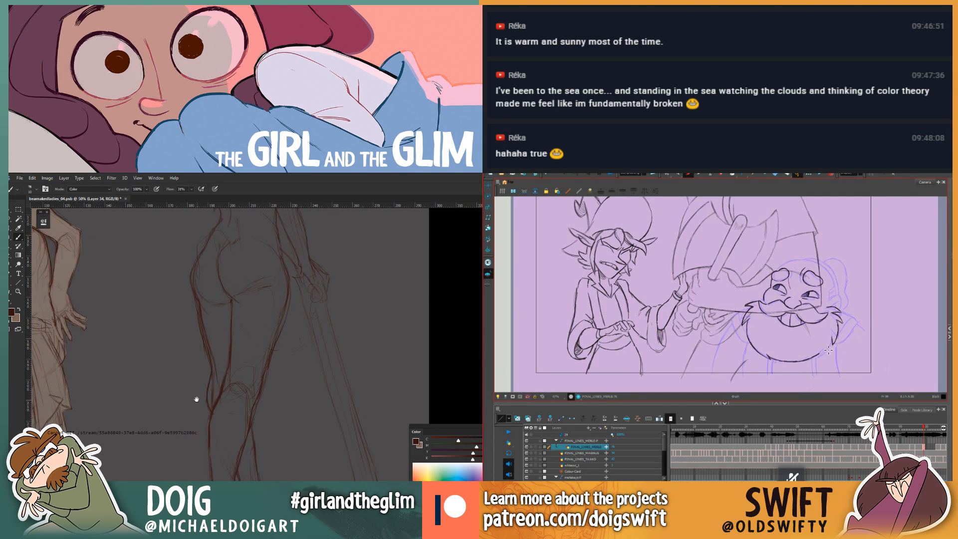
pyautogui.press('e')
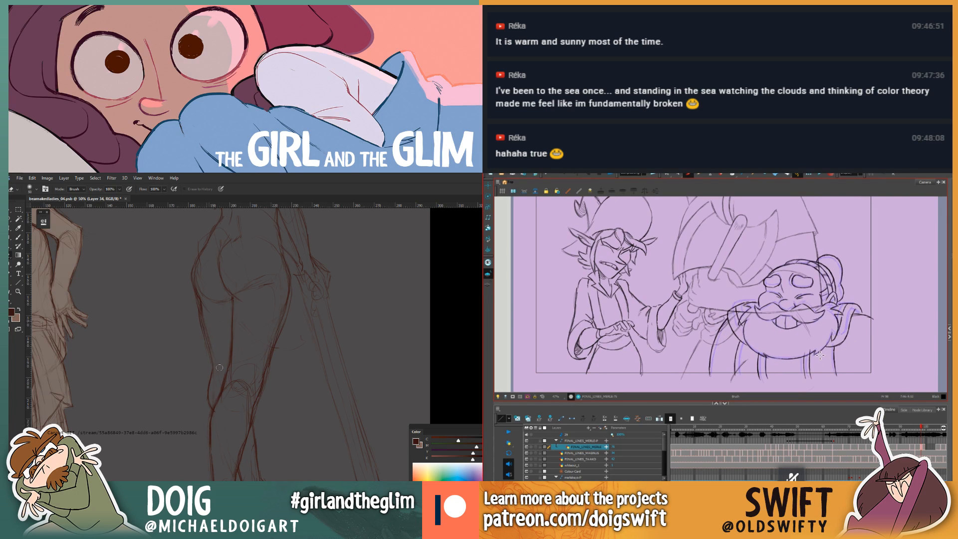
pyautogui.moveTo(204, 324); pyautogui.dragTo(206, 367)
pyautogui.press('b')
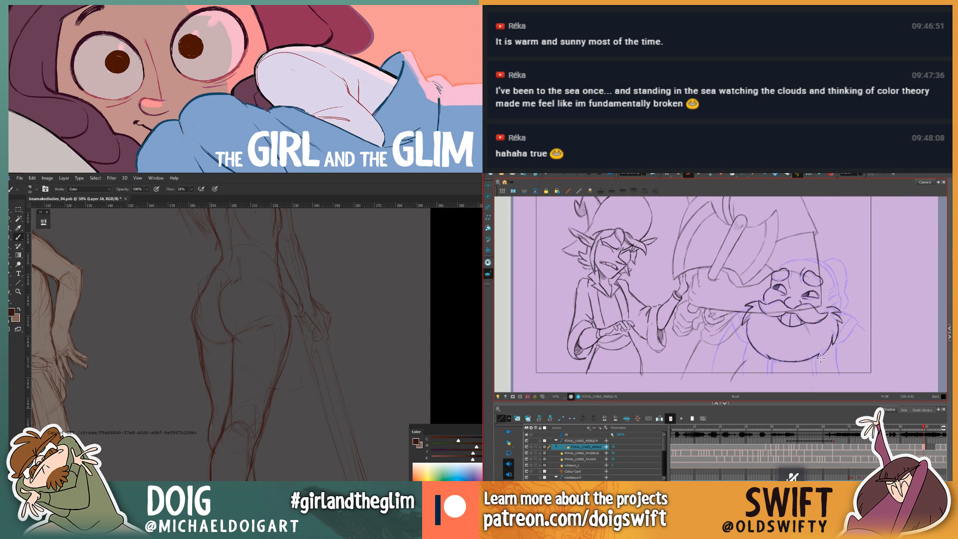
# Step: Clean up the standing figure's outer knee contour in Photoshop, while trimming the beard's side away from the elf in Harmony
pyautogui.moveTo(212, 379); pyautogui.dragTo(202, 298)
pyautogui.press('f')
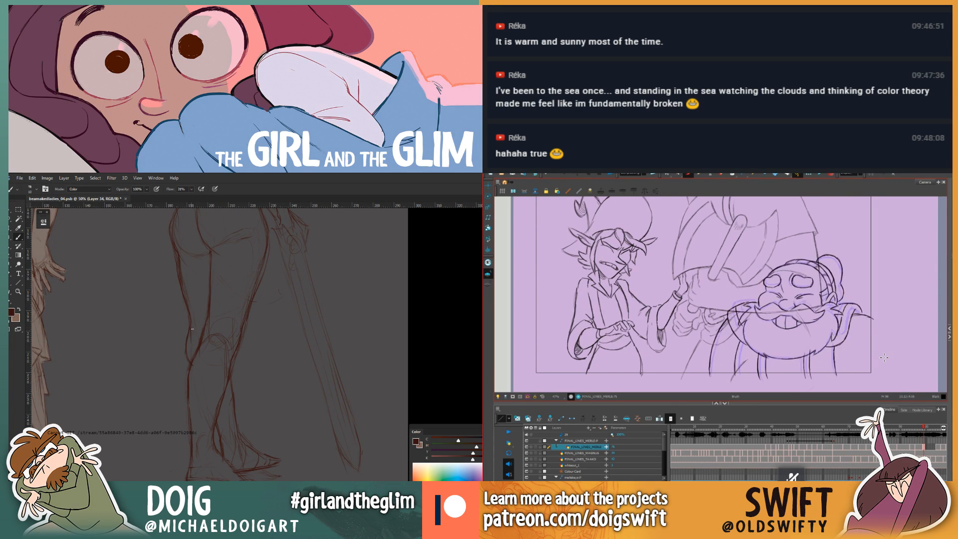
pyautogui.press('g')
pyautogui.press('f')
pyautogui.press('g')
pyautogui.press('e')
pyautogui.hotkey('alt', 'e')
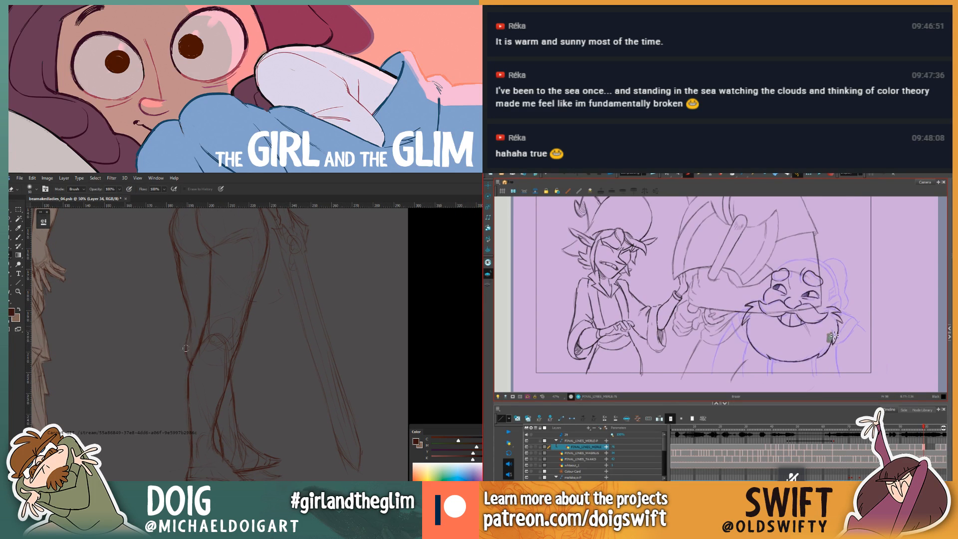
pyautogui.press('b')
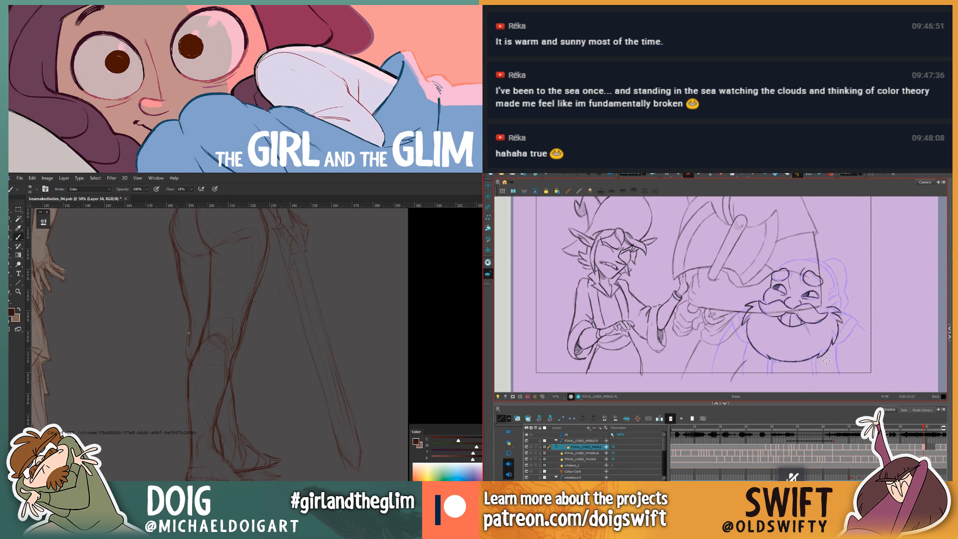
pyautogui.hotkey('alt', 'b')
pyautogui.moveTo(172, 339); pyautogui.dragTo(146, 382)
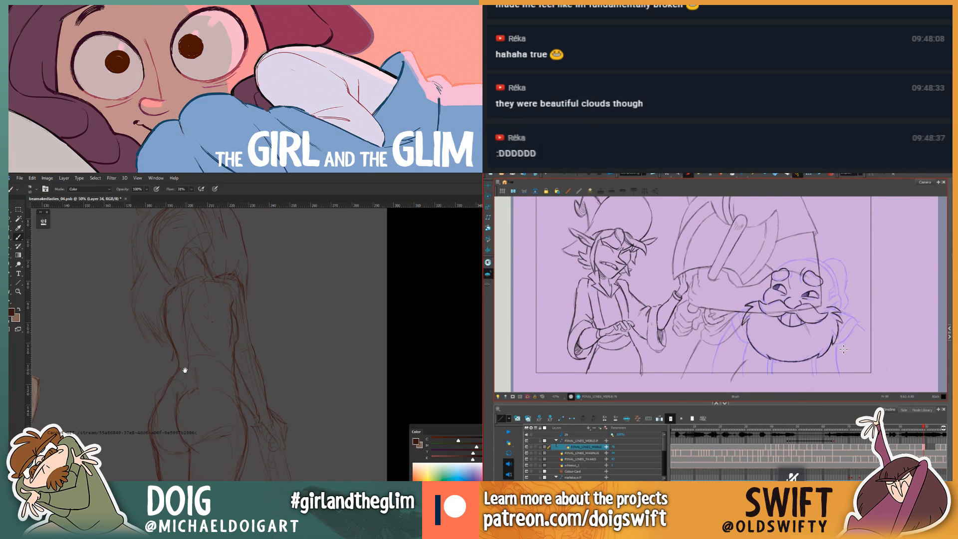
# Step: Draw the bearded man's outer arm line beside the gripping hands, running down past the camera frame's lower edge
pyautogui.moveTo(184, 370); pyautogui.dragTo(181, 381)
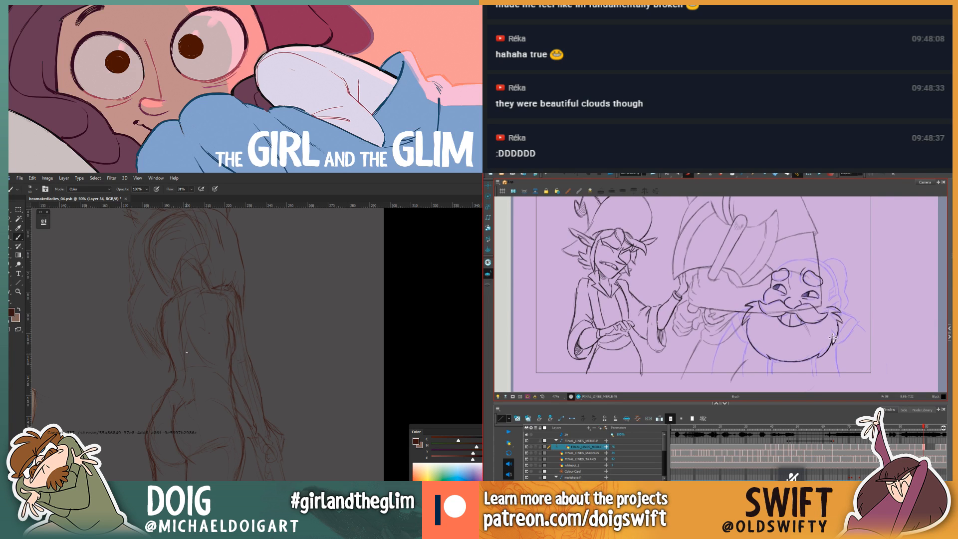
pyautogui.moveTo(216, 376); pyautogui.dragTo(195, 337)
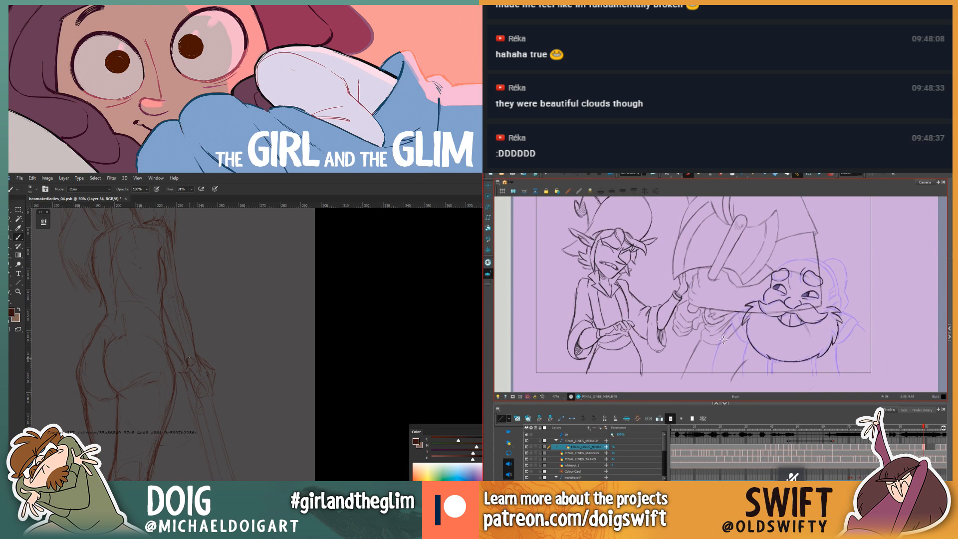
pyautogui.moveTo(726, 331); pyautogui.dragTo(711, 374)
pyautogui.moveTo(200, 465)
pyautogui.mouseDown()
pyautogui.moveTo(181, 334)
pyautogui.moveTo(190, 366)
pyautogui.mouseUp()
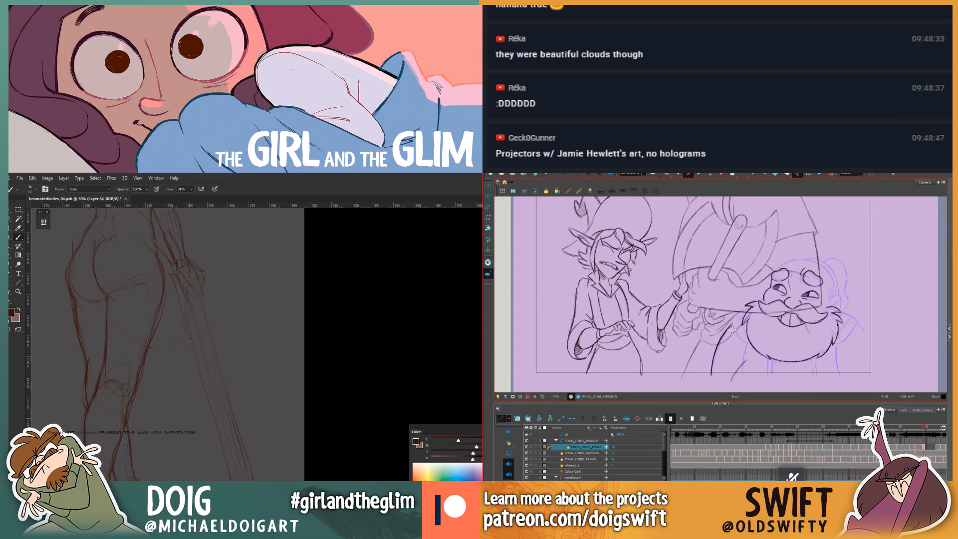
pyautogui.hotkey('ctrl', '-')
pyautogui.moveTo(197, 337); pyautogui.dragTo(169, 366)
pyautogui.hotkey('ctrl', '+')
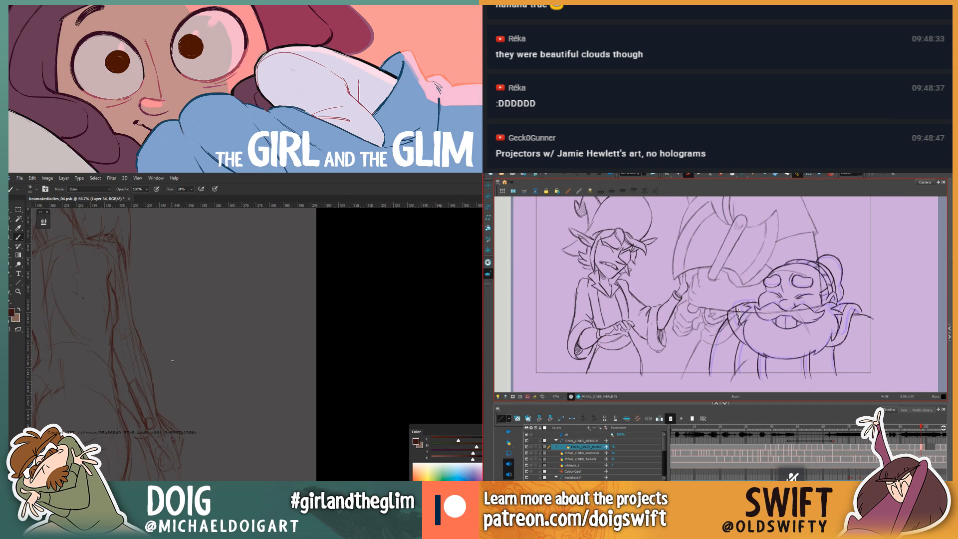
pyautogui.hotkey('ctrl', '+')
# Step: Sketch heavier dark strokes along the rear-view figure's forearm from below the elbow to the wrist
pyautogui.press('e')
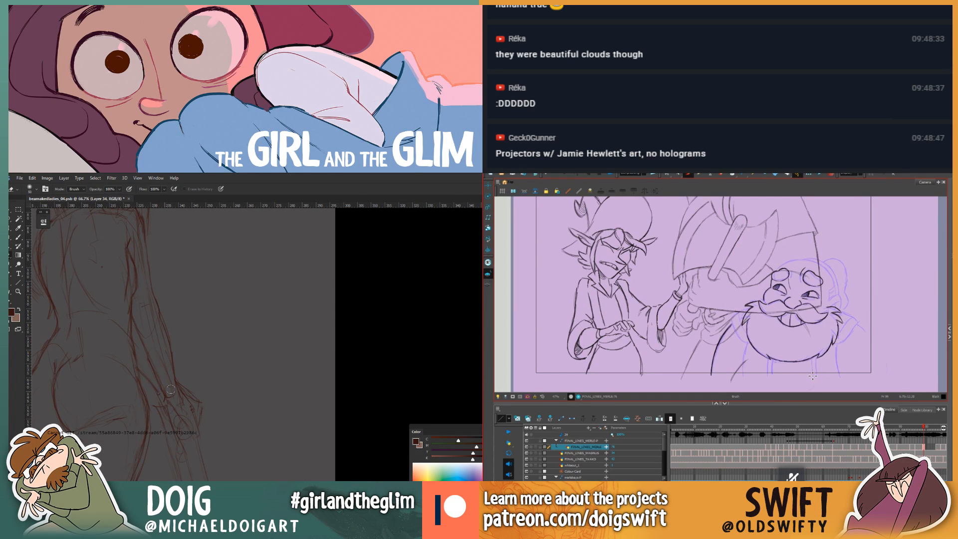
pyautogui.moveTo(167, 390)
pyautogui.mouseDown()
pyautogui.moveTo(171, 359)
pyautogui.moveTo(176, 368)
pyautogui.moveTo(188, 343)
pyautogui.mouseUp()
pyautogui.press('b')
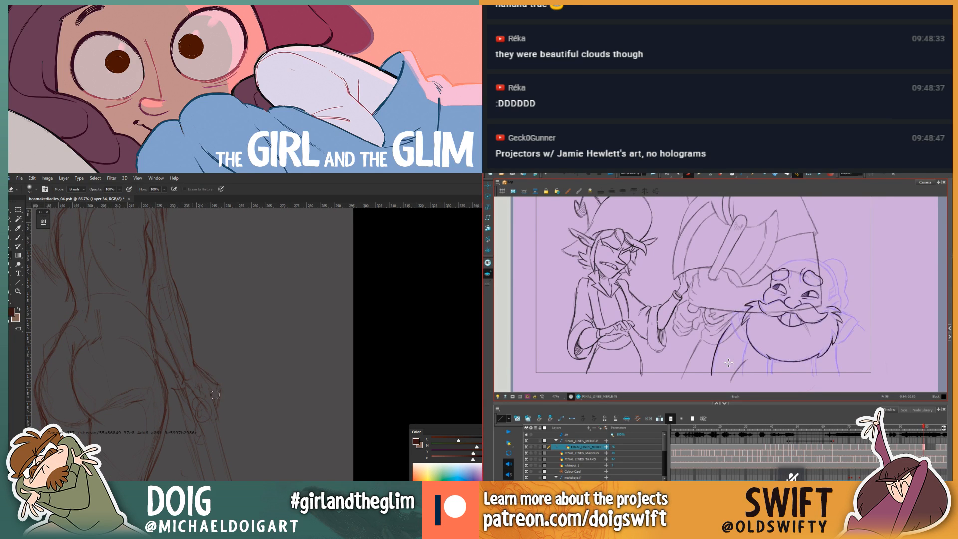
pyautogui.hotkey('alt', 'b')
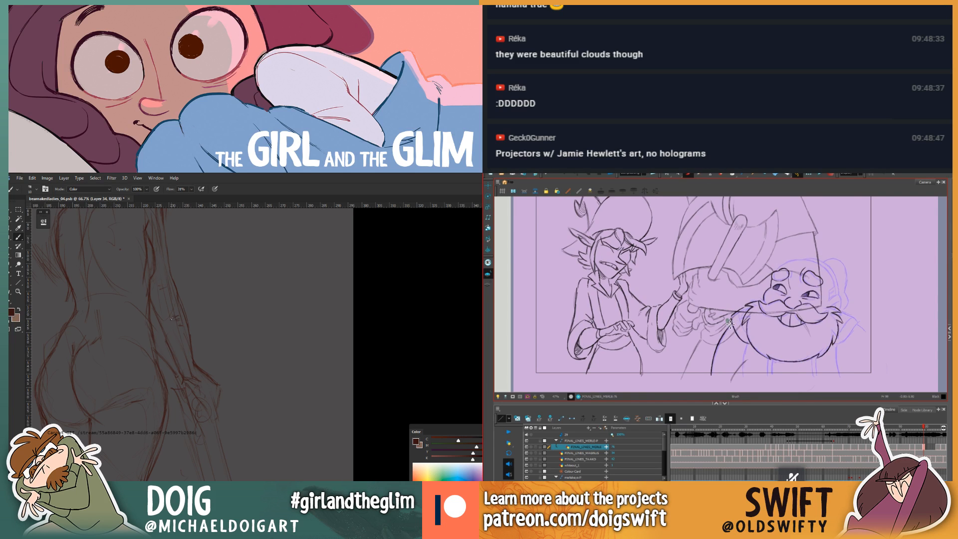
pyautogui.hotkey('alt', 'e')
pyautogui.hotkey('alt', 'b')
pyautogui.moveTo(195, 364)
pyautogui.mouseDown()
pyautogui.moveTo(183, 332)
pyautogui.moveTo(199, 379)
pyautogui.moveTo(174, 309)
pyautogui.moveTo(192, 375)
pyautogui.mouseUp()
# Step: Trim the dark forearm strokes of the rear-view figure and check the bearded man's drawing against its neighbouring frame
pyautogui.press('.')
pyautogui.press('.')
pyautogui.press('e')
pyautogui.press('.')
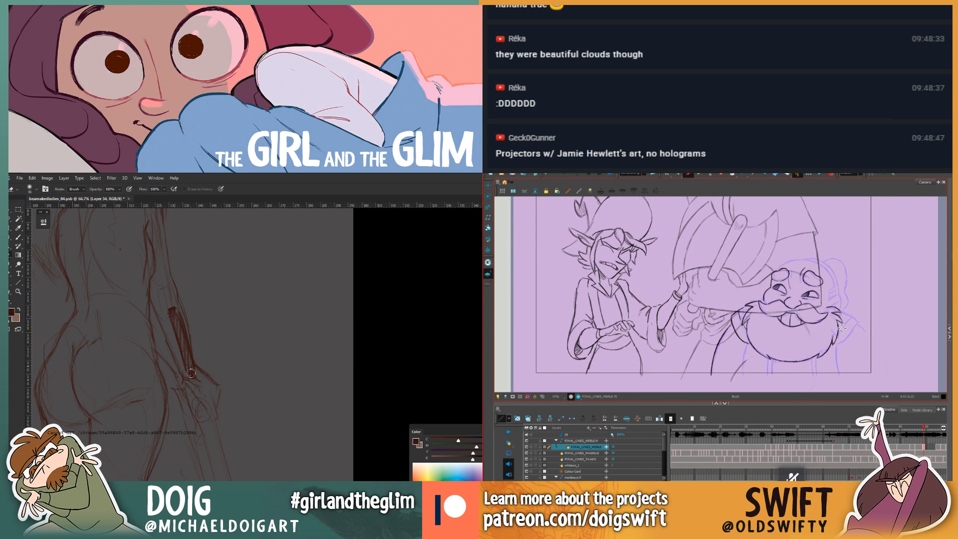
pyautogui.press('.')
pyautogui.press('b')
pyautogui.press('.')
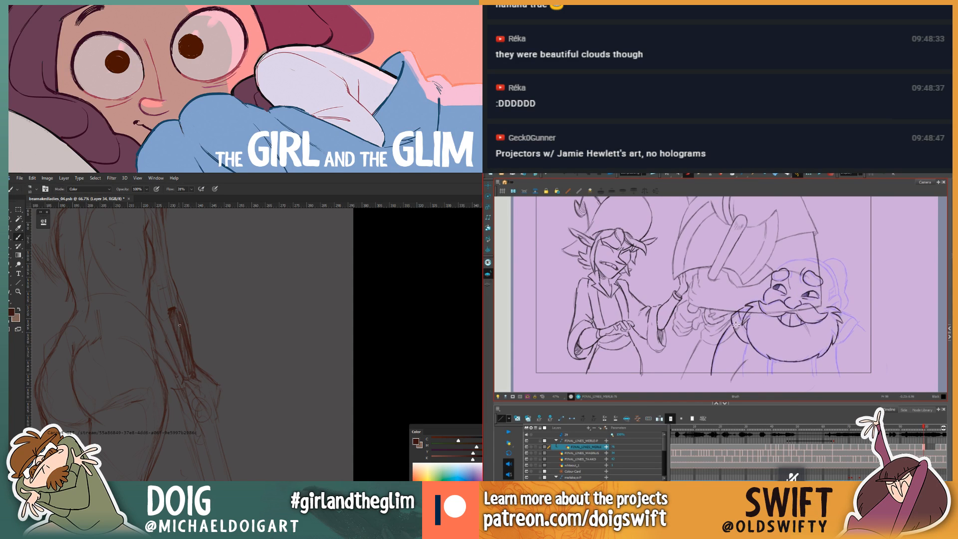
pyautogui.moveTo(185, 396)
pyautogui.mouseDown()
pyautogui.moveTo(188, 342)
pyautogui.moveTo(173, 352)
pyautogui.moveTo(156, 331)
pyautogui.mouseUp()
# Step: Erase the bearded man's shoulder line where it overlaps the left side of the beard
pyautogui.press('.')
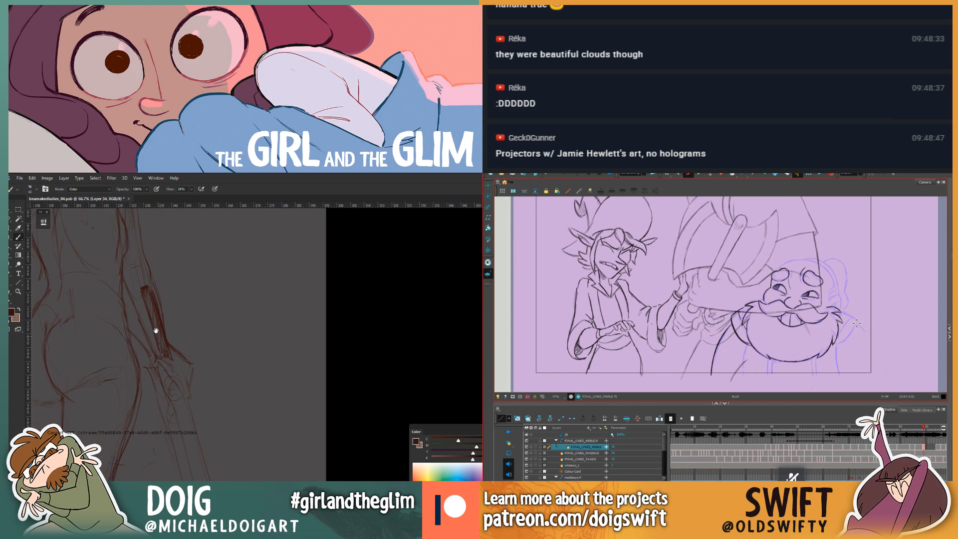
pyautogui.moveTo(176, 371); pyautogui.dragTo(158, 331)
pyautogui.hotkey('alt', 'e')
pyautogui.moveTo(732, 319); pyautogui.dragTo(740, 330)
pyautogui.moveTo(158, 335); pyautogui.dragTo(175, 372)
pyautogui.moveTo(157, 345); pyautogui.dragTo(173, 372)
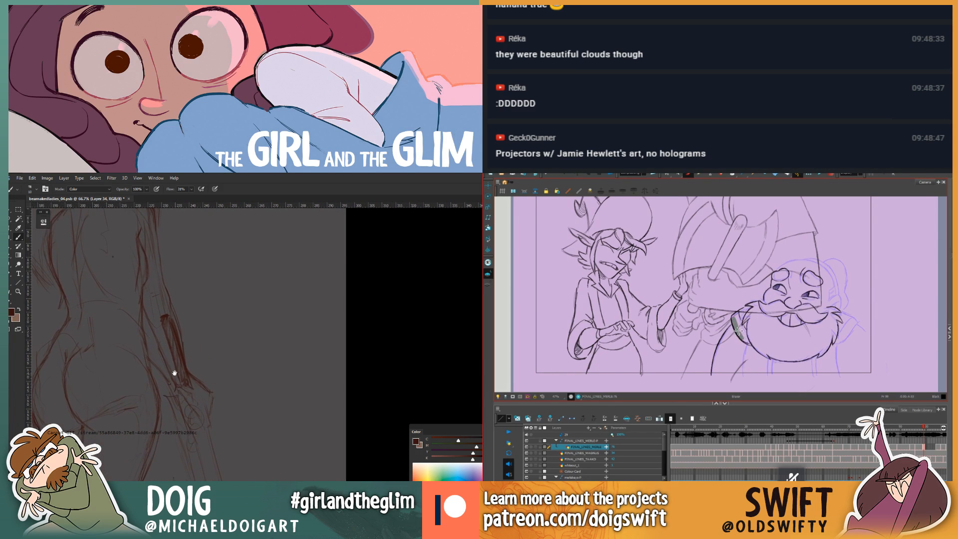
pyautogui.moveTo(739, 330); pyautogui.dragTo(751, 346)
# Step: Flip between neighbouring frames to compare the bearded man's pose and shoulder lines
pyautogui.press(',')
pyautogui.press('.')
pyautogui.press(',')
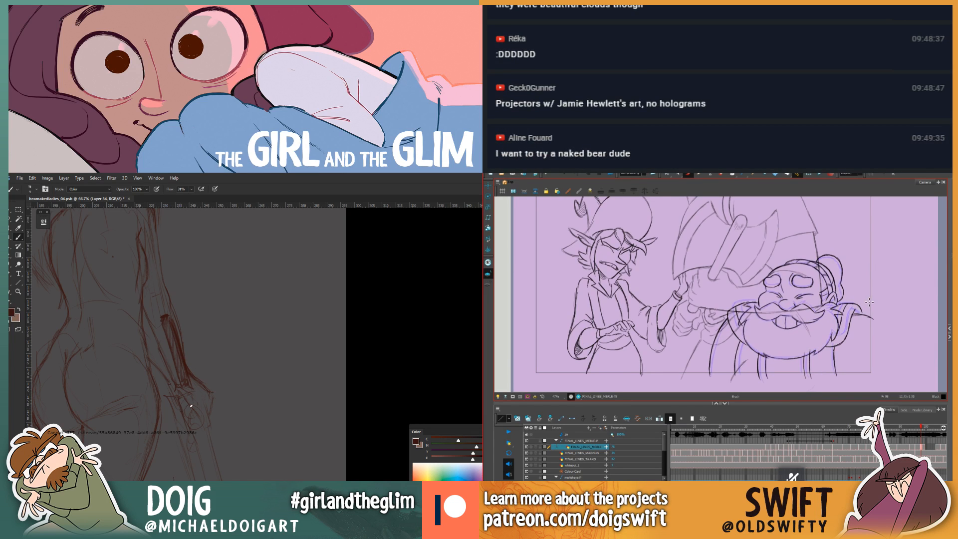
pyautogui.moveTo(195, 382); pyautogui.dragTo(194, 399)
pyautogui.press(',')
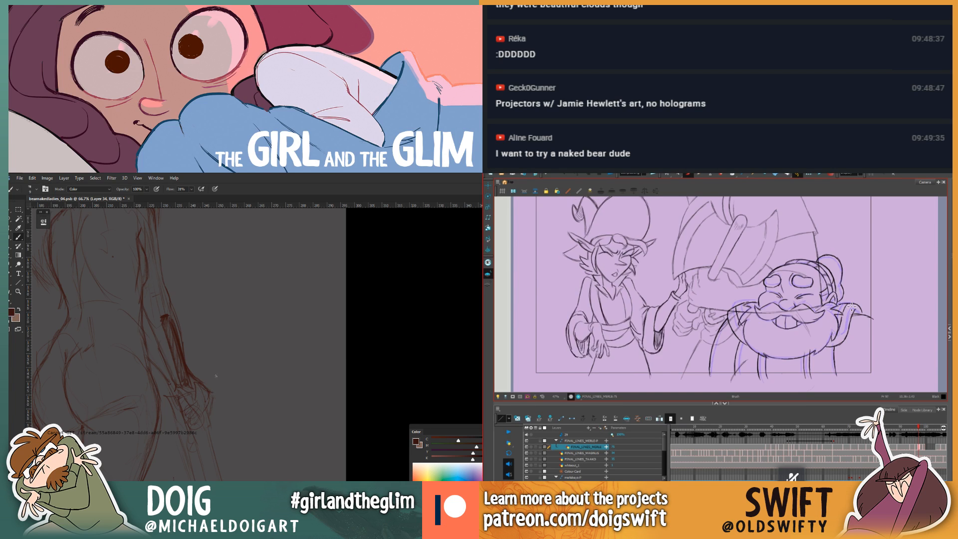
pyautogui.press('.')
pyautogui.press('.')
pyautogui.press(',')
pyautogui.press('.')
pyautogui.hotkey('ctrl', '-')
pyautogui.hotkey('ctrl', '-')
pyautogui.hotkey('ctrl', '-')
pyautogui.press('.')
pyautogui.press(',')
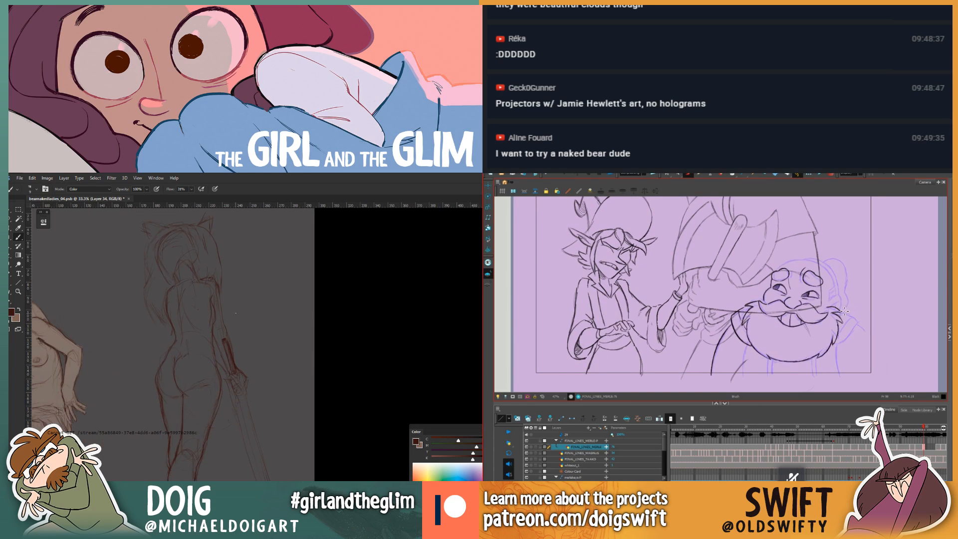
# Step: Draw the top of the bearded man's other shoulder, starting at the right tip of the moustache
pyautogui.hotkey('ctrl', '+')
pyautogui.moveTo(215, 341); pyautogui.dragTo(209, 311)
pyautogui.moveTo(841, 310); pyautogui.dragTo(858, 317)
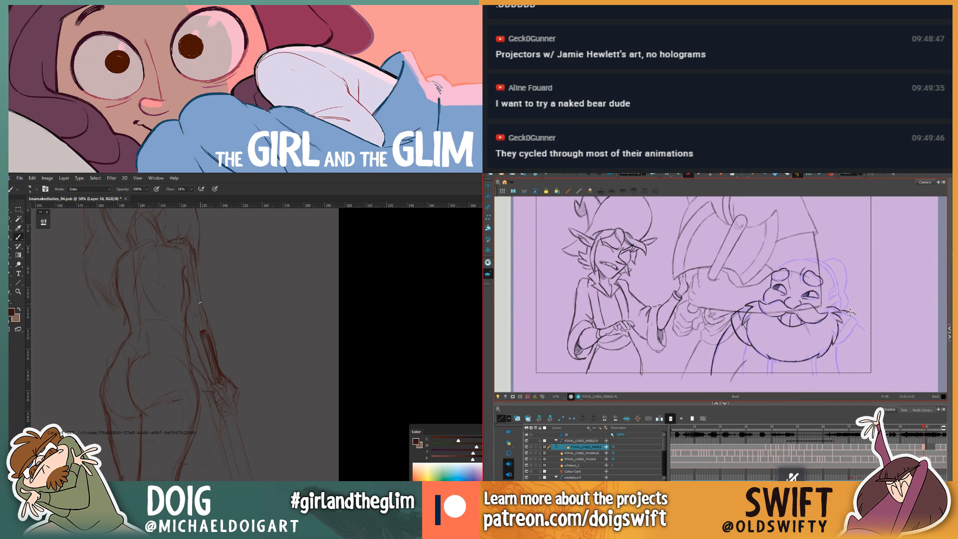
pyautogui.hotkey('ctrl', '+')
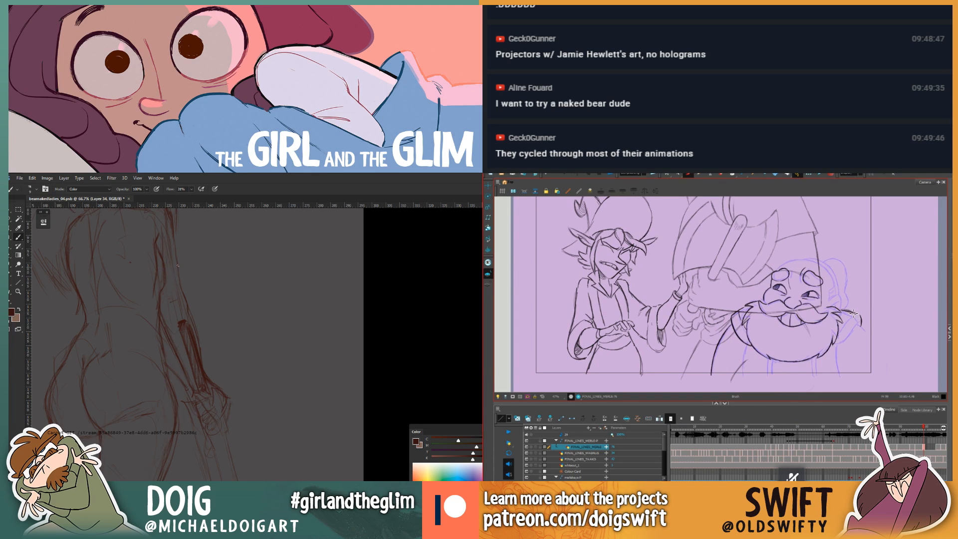
# Step: Compare the new right shoulder line with the adjacent drawing by flipping back and forth between frames
pyautogui.press('f')
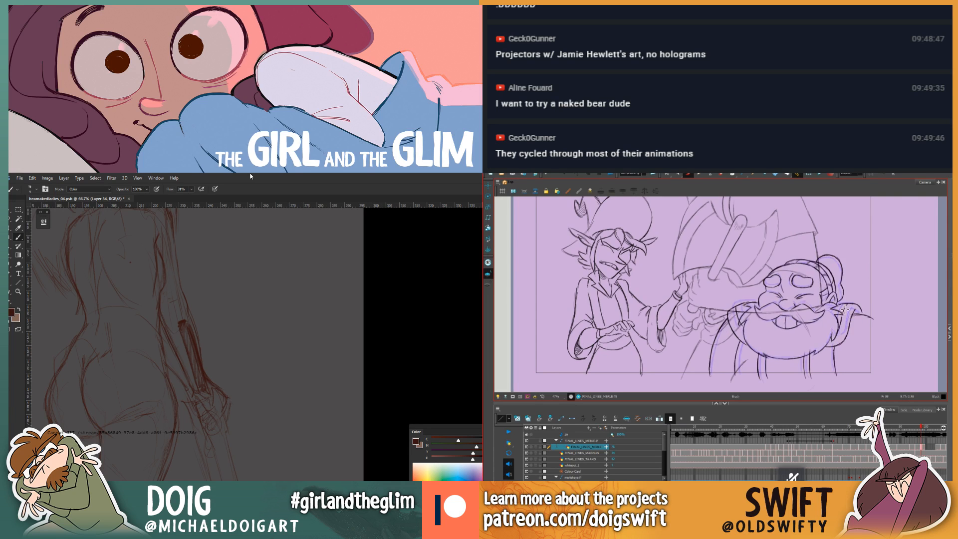
pyautogui.press('g')
pyautogui.press('f')
pyautogui.press('g')
pyautogui.press('f')
pyautogui.press('g')
pyautogui.press('f')
pyautogui.press('g')
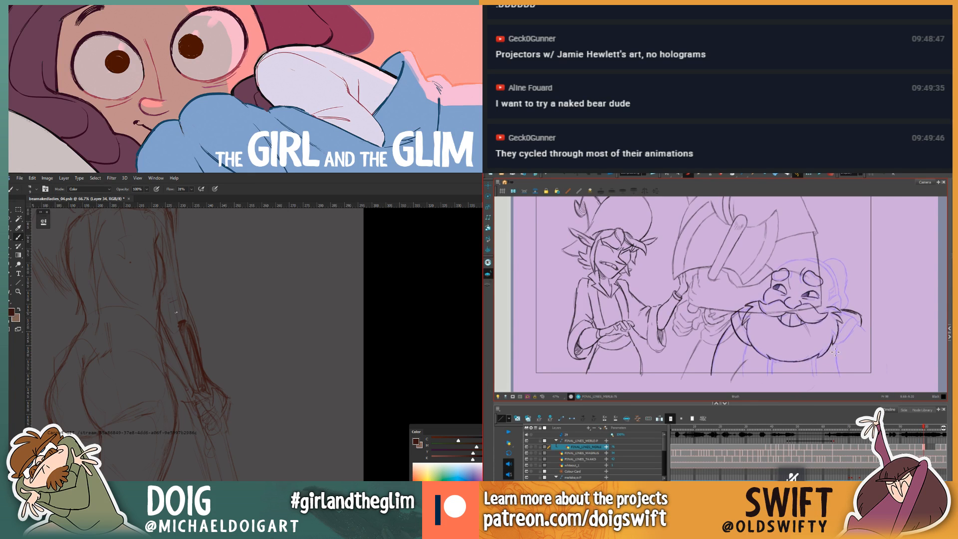
pyautogui.press('f')
pyautogui.press('g')
pyautogui.press('f')
pyautogui.press('g')
# Step: Draw the sleeve fold between the beard's right edge and the shoulder, and clean up its line with the eraser
pyautogui.hotkey('ctrl', '-')
pyautogui.moveTo(185, 439); pyautogui.dragTo(192, 341)
pyautogui.press('f')
pyautogui.press('g')
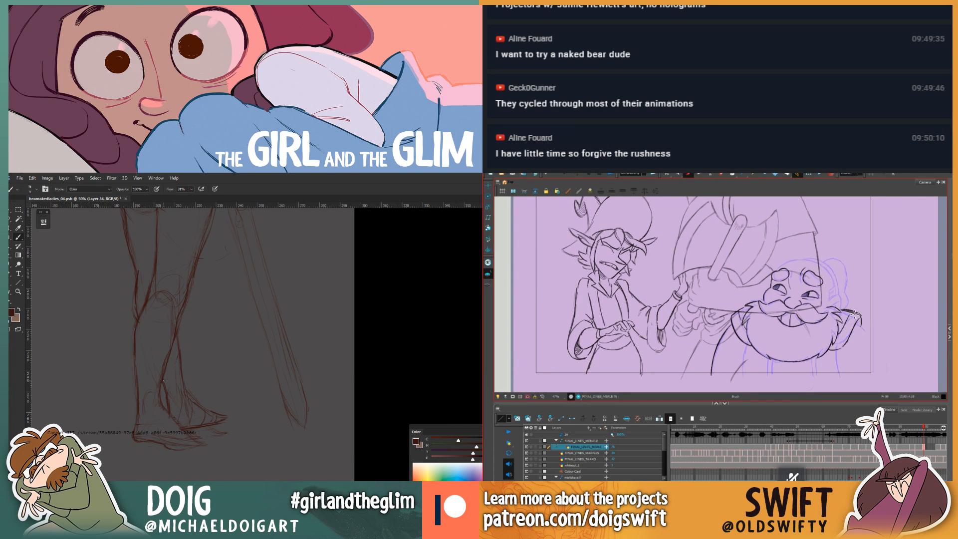
pyautogui.press('f')
pyautogui.press('g')
pyautogui.moveTo(210, 371); pyautogui.dragTo(177, 383)
pyautogui.moveTo(177, 284); pyautogui.dragTo(173, 400)
pyautogui.moveTo(137, 219)
pyautogui.mouseDown()
pyautogui.moveTo(169, 396)
pyautogui.moveTo(174, 387)
pyautogui.mouseUp()
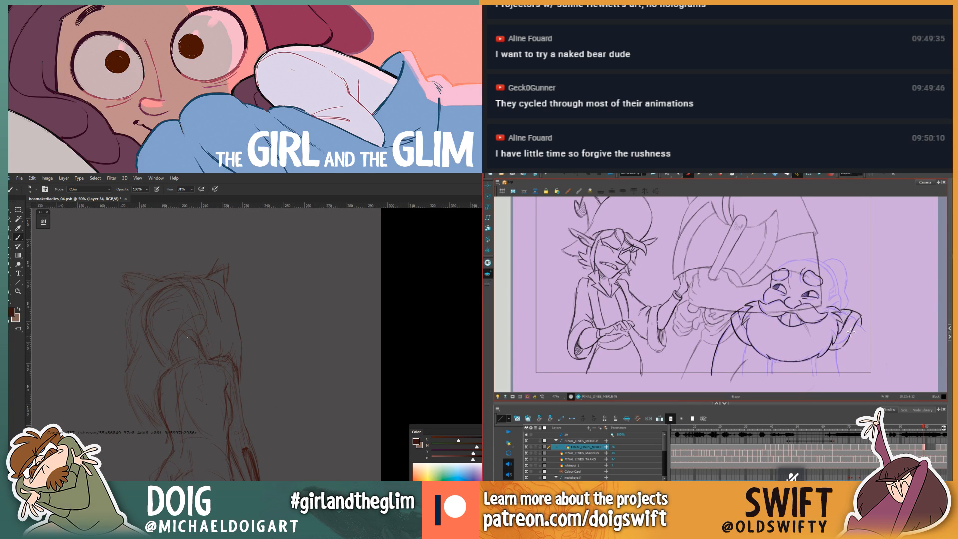
pyautogui.press('f')
pyautogui.press('g')
# Step: Extend the bearded man's right shoulder line down to the side edge of the camera frame
pyautogui.hotkey('alt', 'b')
pyautogui.hotkey('ctrl', '-')
pyautogui.hotkey('ctrl', '-')
pyautogui.hotkey('ctrl', '-')
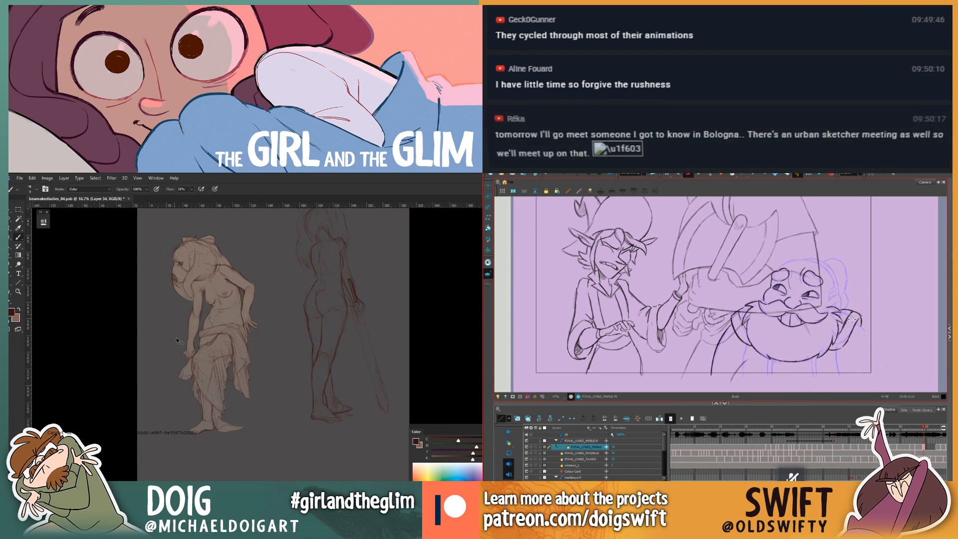
pyautogui.hotkey('ctrl', '+')
pyautogui.hotkey('ctrl', '+')
pyautogui.moveTo(204, 299); pyautogui.dragTo(176, 331)
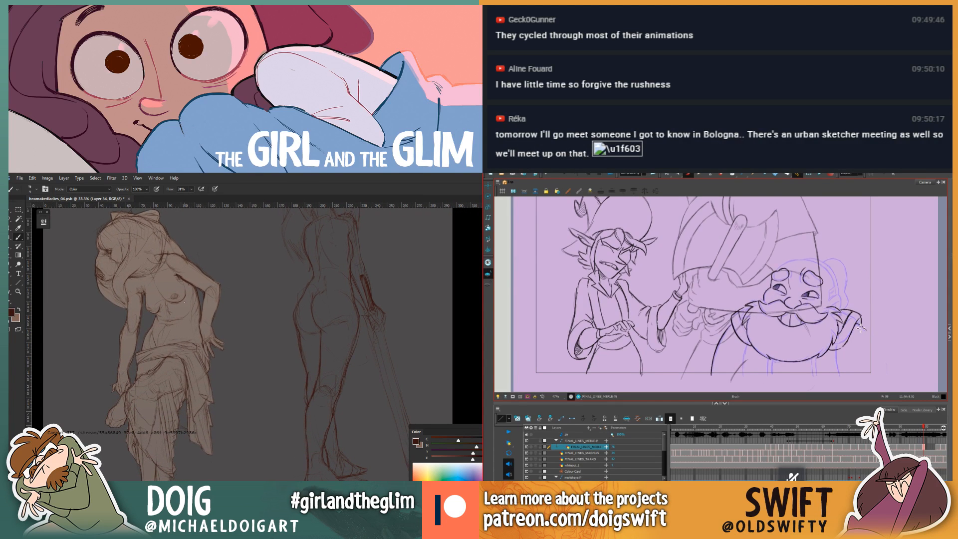
pyautogui.moveTo(870, 335); pyautogui.dragTo(871, 340)
# Step: Flip repeatedly between the two bearded man drawings to check the shoulders, arms and body lines
pyautogui.press('f')
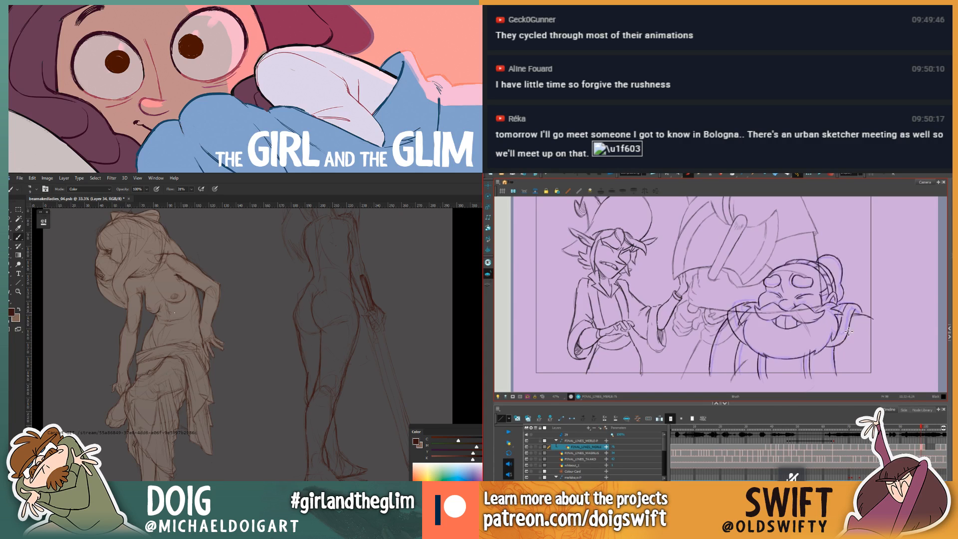
pyautogui.press('g')
pyautogui.press('f')
pyautogui.press('g')
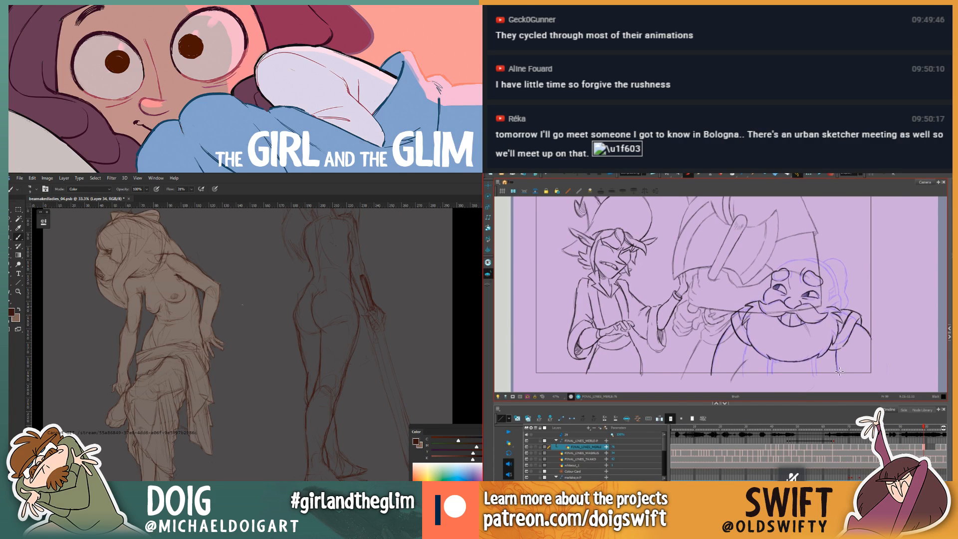
pyautogui.press('f')
pyautogui.press('g')
pyautogui.press('f')
pyautogui.press('g')
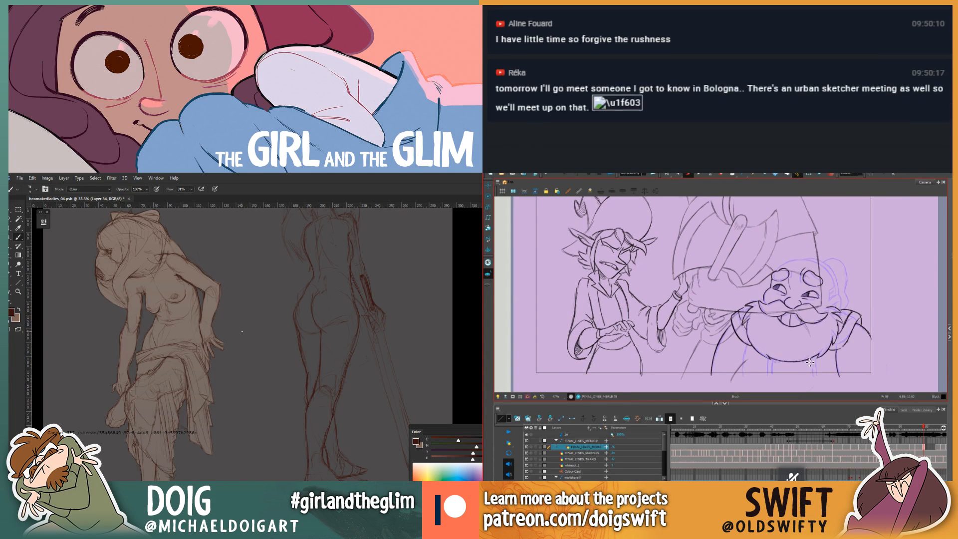
pyautogui.press('f')
pyautogui.press('g')
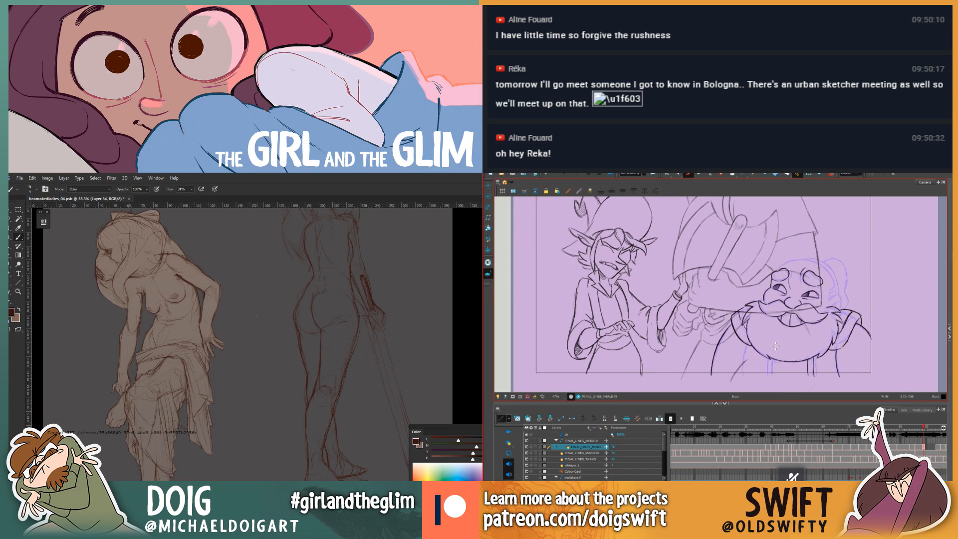
pyautogui.press('f')
pyautogui.press('g')
# Step: Select the clothing lines below the beard and nudge the pair under its right side slightly downward
pyautogui.moveTo(344, 324); pyautogui.dragTo(239, 385)
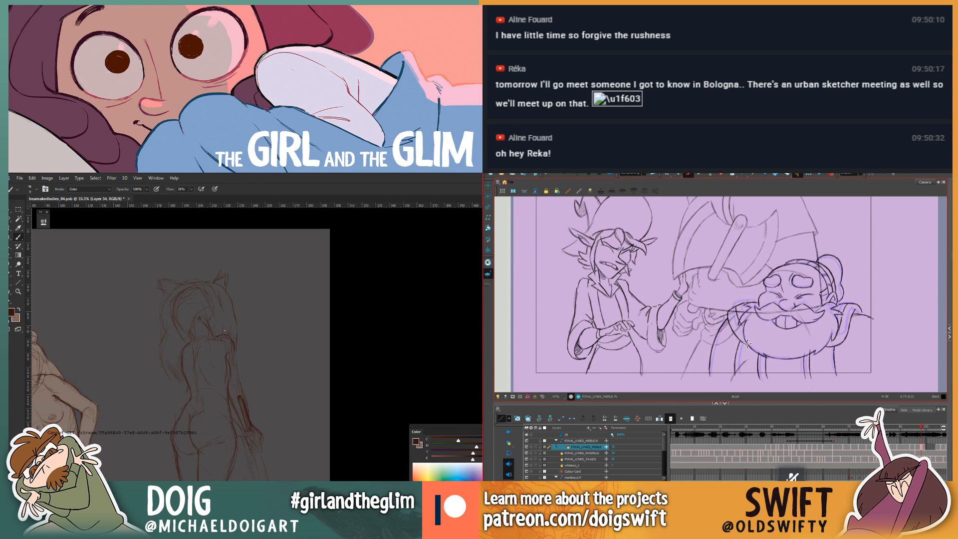
pyautogui.hotkey('ctrl', '+')
pyautogui.hotkey('ctrl', '+')
pyautogui.moveTo(180, 374); pyautogui.dragTo(220, 369)
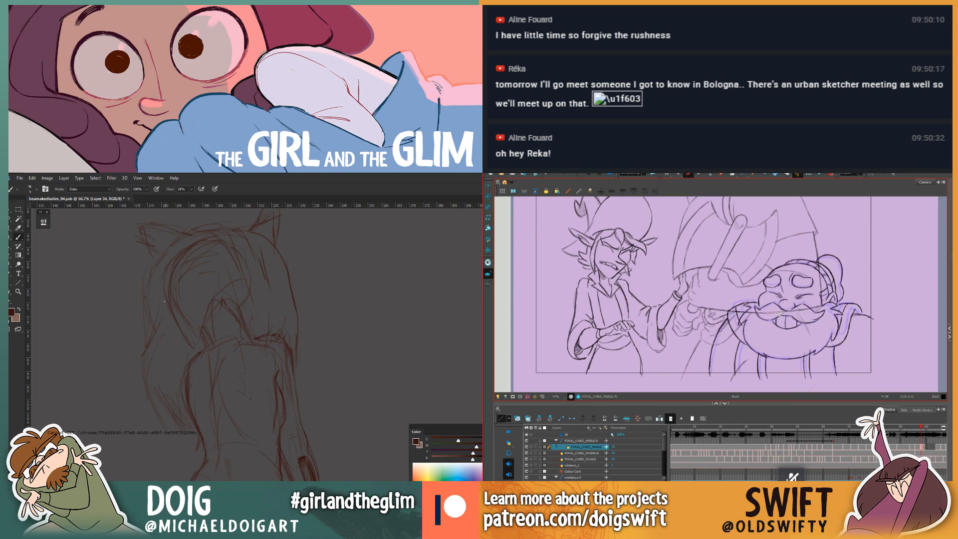
pyautogui.press('.')
pyautogui.click(667, 174)
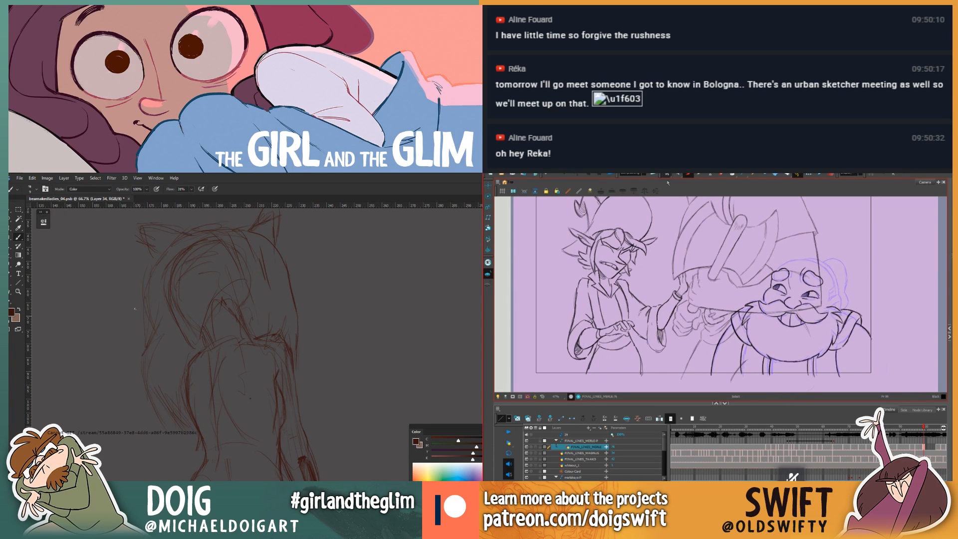
pyautogui.click(742, 372)
pyautogui.click(766, 331)
pyautogui.press('.')
pyautogui.click(771, 368)
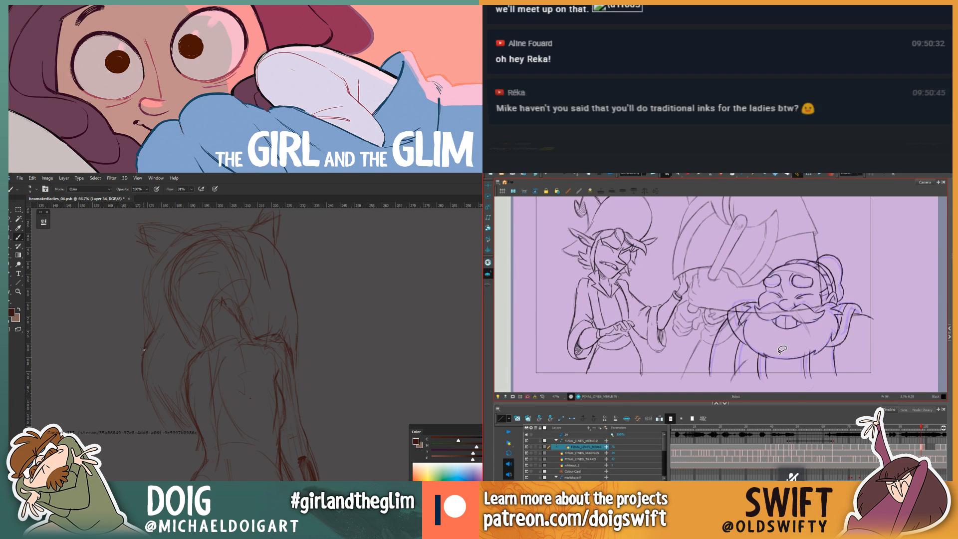
pyautogui.press('.')
pyautogui.click(814, 367)
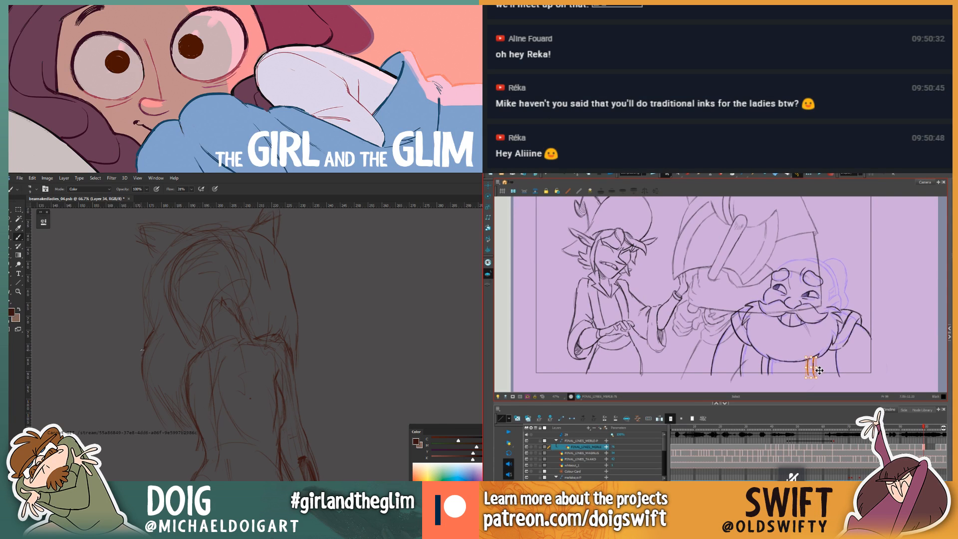
pyautogui.moveTo(817, 367); pyautogui.dragTo(820, 370)
pyautogui.press('.')
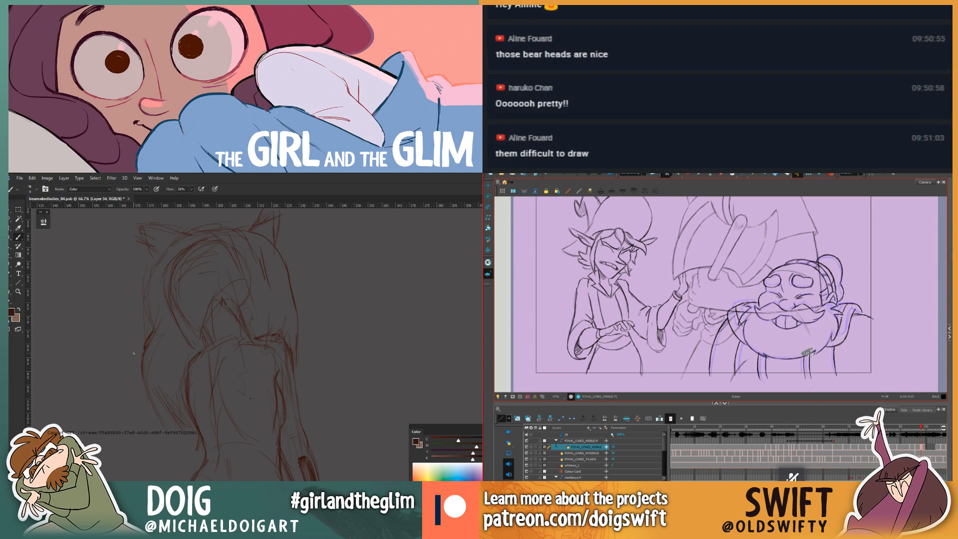
# Step: Erase the stray line ends at the beard's lower edge, check the neighbouring frame, and return to the Brush tool
pyautogui.moveTo(808, 355); pyautogui.dragTo(812, 351)
pyautogui.hotkey('alt', 's')
pyautogui.press('.')
pyautogui.press('.')
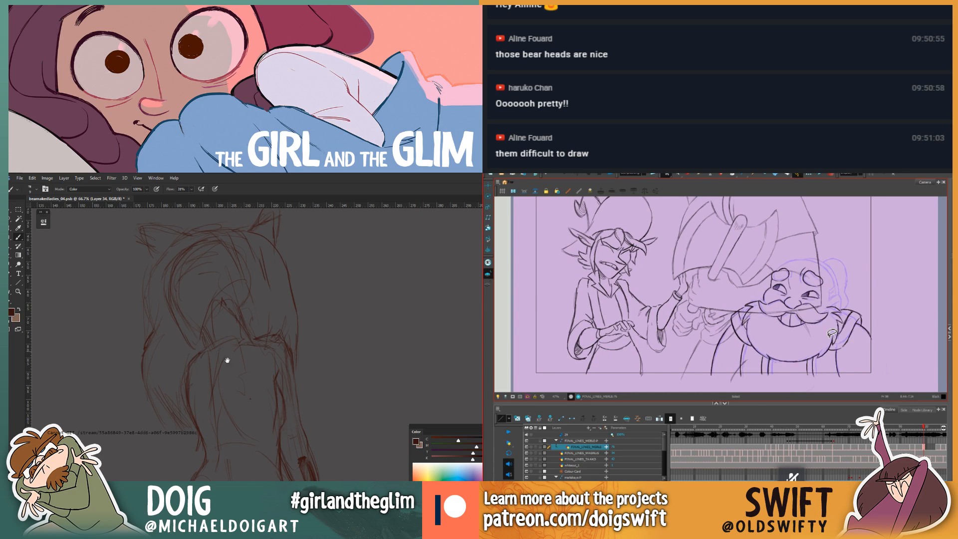
pyautogui.press('.')
pyautogui.moveTo(220, 324)
pyautogui.mouseDown()
pyautogui.moveTo(215, 381)
pyautogui.moveTo(202, 348)
pyautogui.moveTo(208, 319)
pyautogui.mouseUp()
pyautogui.click(684, 175)
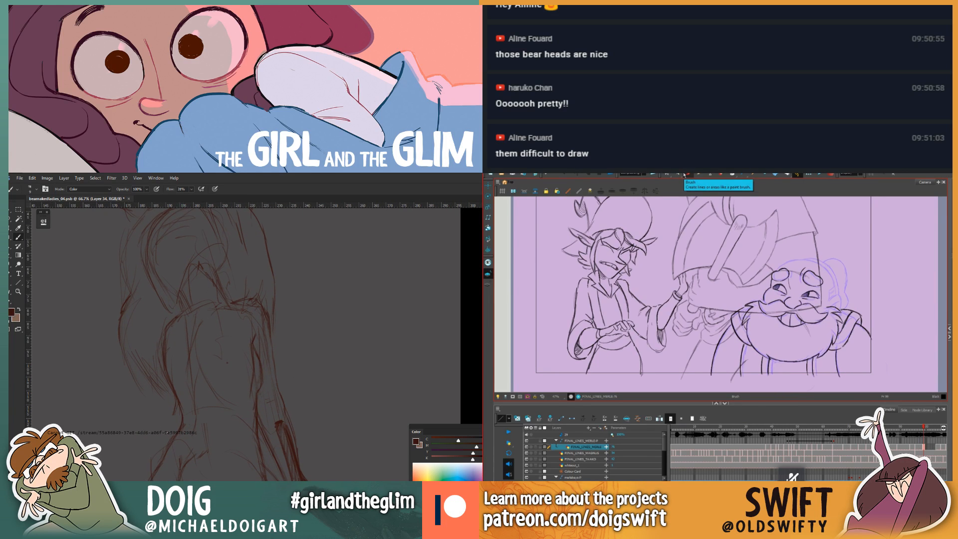
pyautogui.hotkey('ctrl', '-')
pyautogui.hotkey('ctrl', '-')
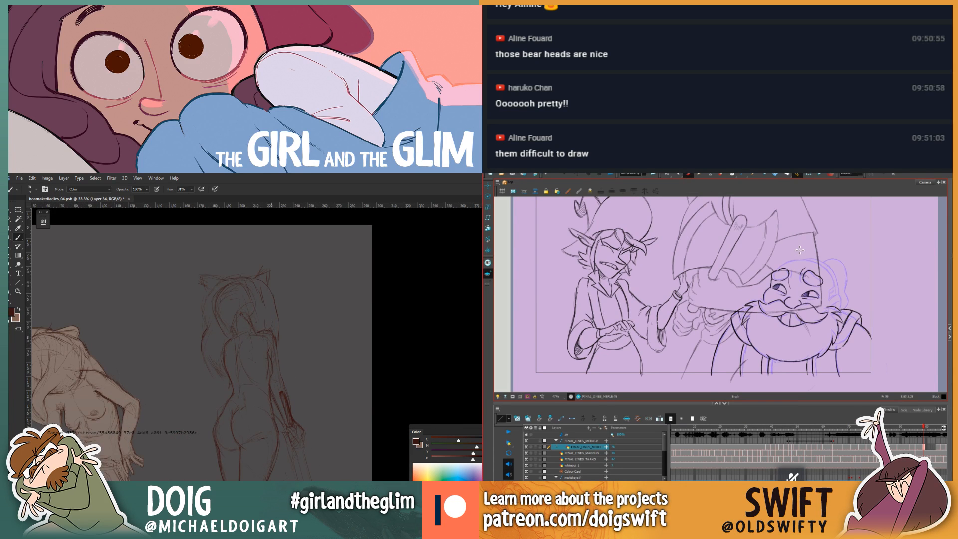
# Step: Clean up and redraw the rear-view figure's hip and thigh contour, and draw the curved top of the bearded man's head
pyautogui.moveTo(266, 399)
pyautogui.mouseDown()
pyautogui.moveTo(227, 343)
pyautogui.moveTo(235, 303)
pyautogui.mouseUp()
pyautogui.moveTo(175, 338); pyautogui.dragTo(224, 379)
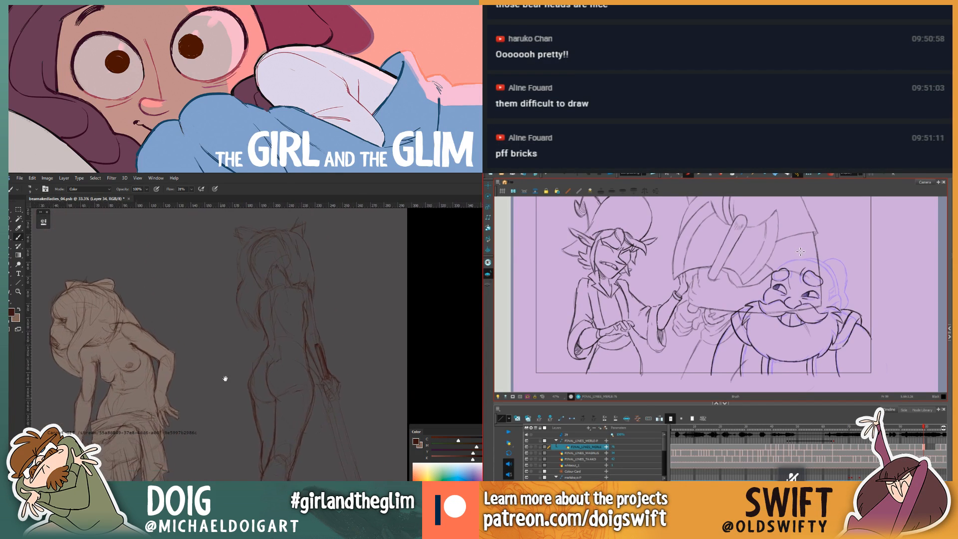
pyautogui.moveTo(240, 344)
pyautogui.mouseDown()
pyautogui.moveTo(226, 378)
pyautogui.moveTo(217, 365)
pyautogui.moveTo(187, 405)
pyautogui.moveTo(188, 446)
pyautogui.moveTo(205, 376)
pyautogui.mouseUp()
pyautogui.hotkey('ctrl', 'z')
pyautogui.press('e')
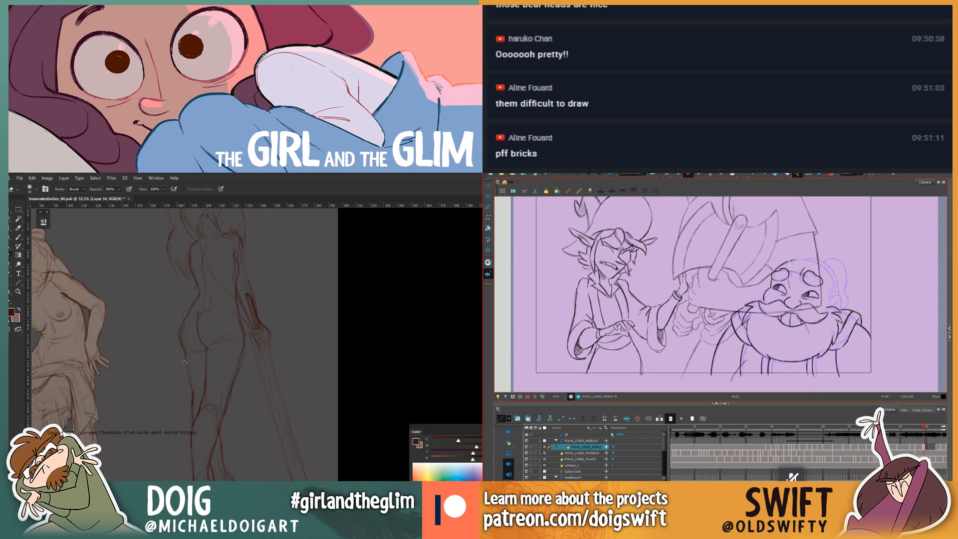
pyautogui.press('b')
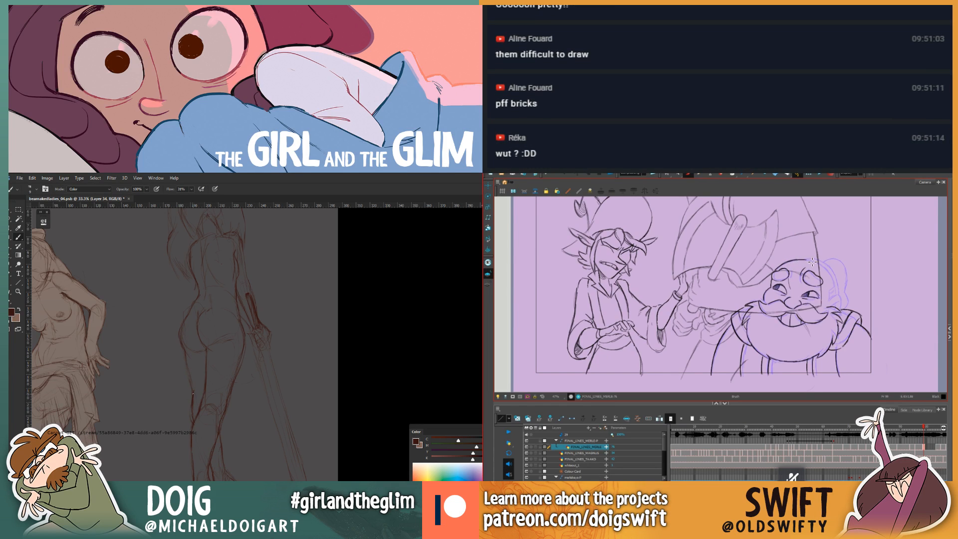
pyautogui.press('e')
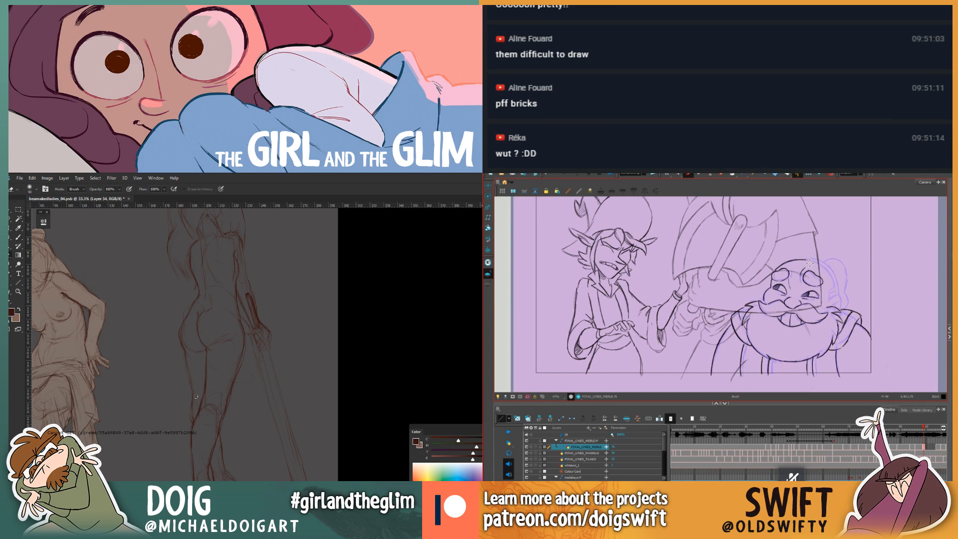
pyautogui.press('b')
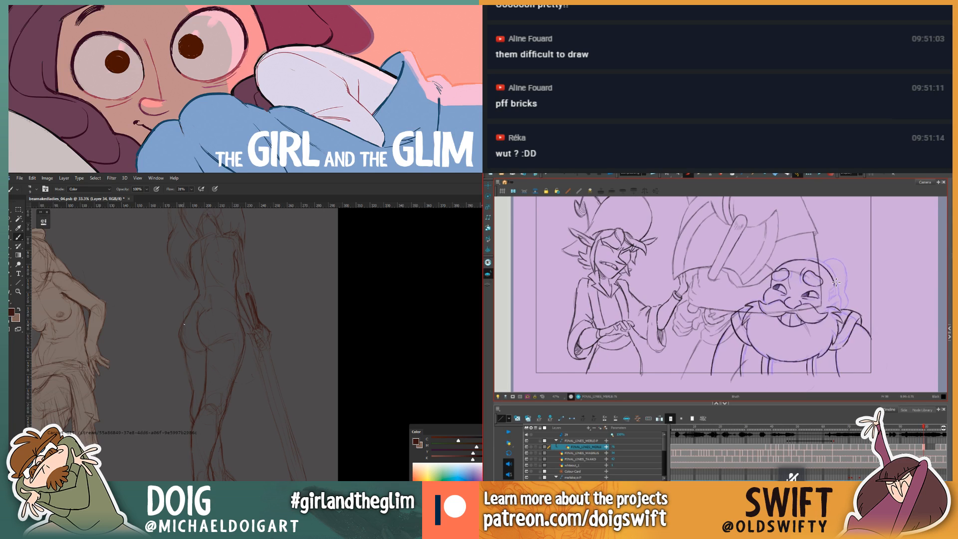
# Step: Draw the bearded man's ear at the side of his head, with a short inner line, checking it against the neighbouring drawing
pyautogui.moveTo(194, 328)
pyautogui.mouseDown()
pyautogui.moveTo(211, 347)
pyautogui.moveTo(207, 333)
pyautogui.moveTo(215, 337)
pyautogui.mouseUp()
pyautogui.press('.')
pyautogui.press('.')
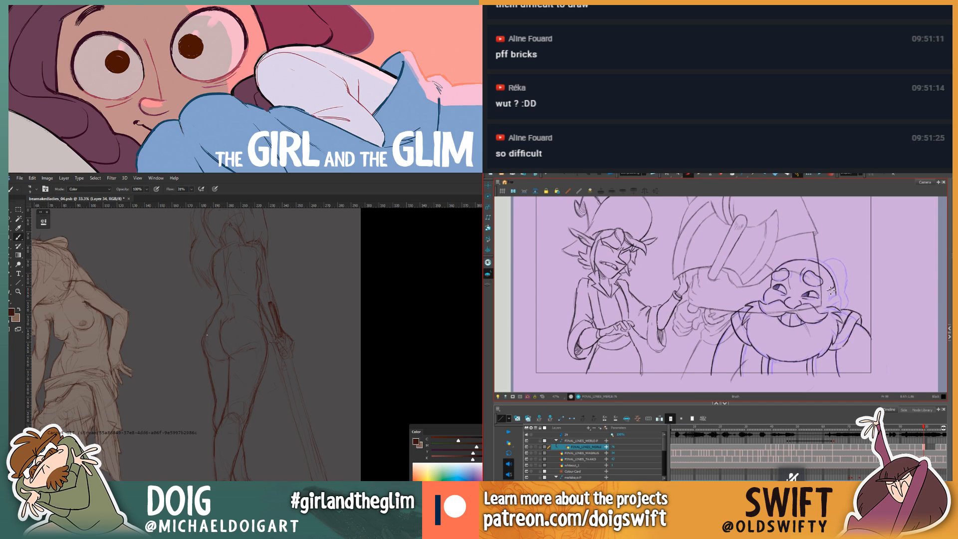
pyautogui.press('.')
pyautogui.hotkey('ctrl', '+')
pyautogui.press('.')
pyautogui.press('.')
pyautogui.moveTo(212, 356); pyautogui.dragTo(215, 386)
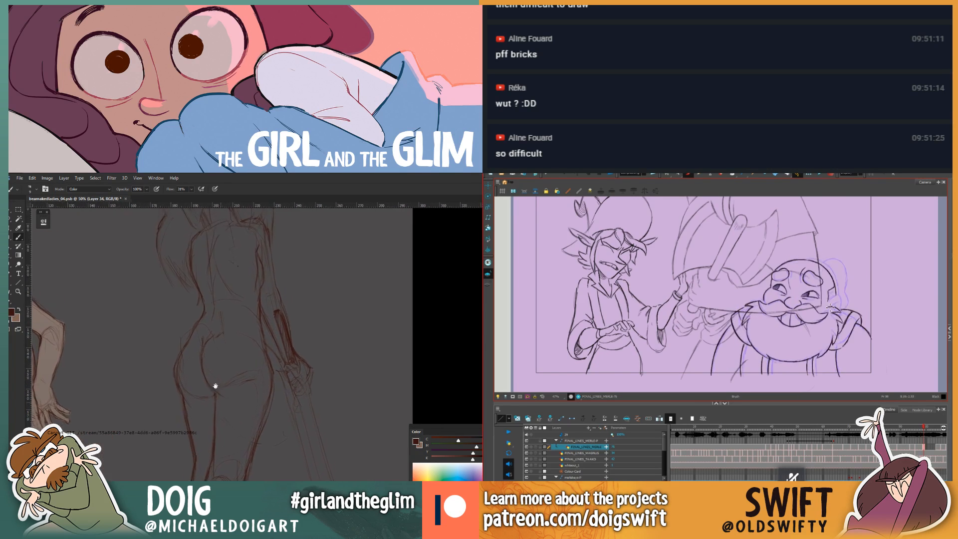
pyautogui.moveTo(214, 314)
pyautogui.mouseDown()
pyautogui.moveTo(214, 408)
pyautogui.moveTo(210, 364)
pyautogui.moveTo(219, 383)
pyautogui.moveTo(238, 380)
pyautogui.moveTo(233, 353)
pyautogui.moveTo(252, 347)
pyautogui.moveTo(201, 350)
pyautogui.mouseUp()
pyautogui.press('.')
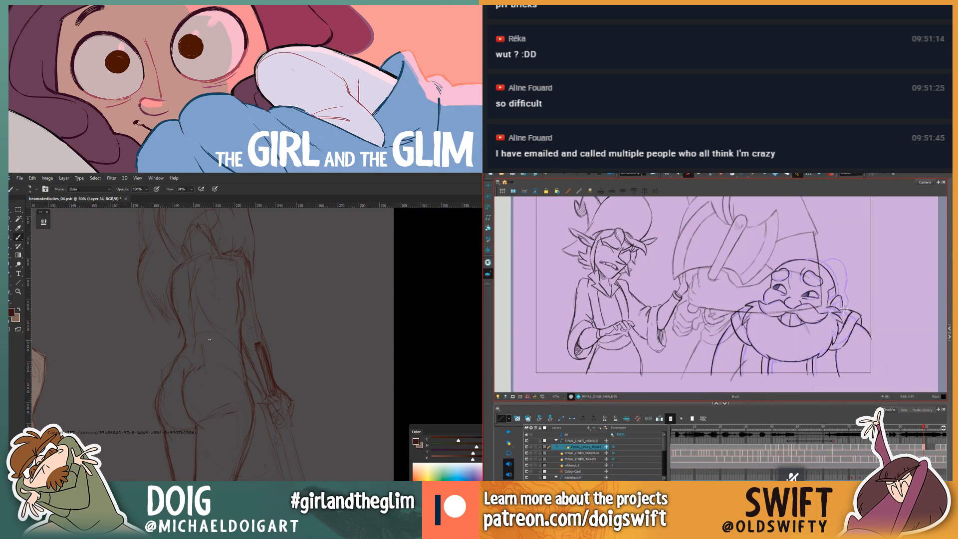
pyautogui.press('.')
pyautogui.moveTo(838, 300); pyautogui.dragTo(834, 308)
# Step: Refine the rear-view figure's lower back and buttock lines, and compare the bearded man's head with the neighbouring drawing
pyautogui.moveTo(213, 374); pyautogui.dragTo(217, 343)
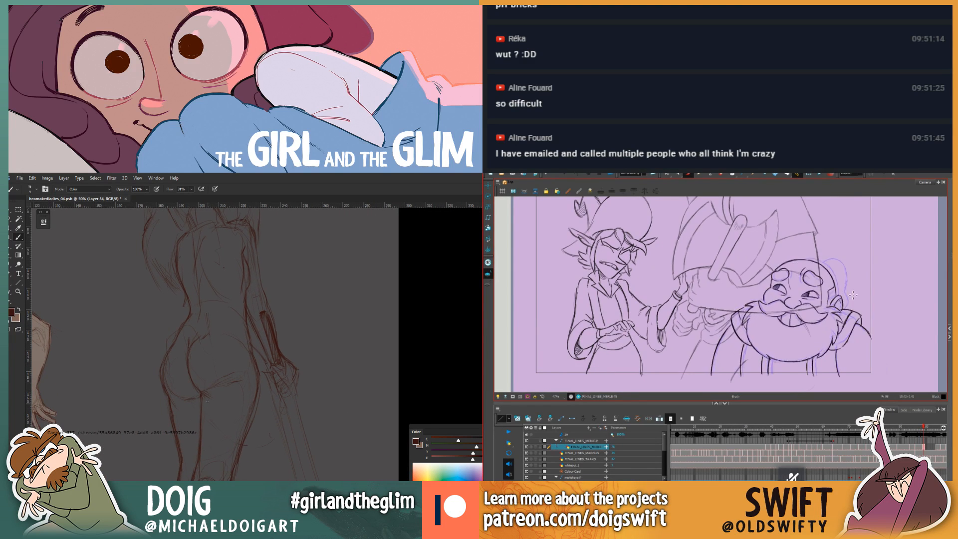
pyautogui.moveTo(204, 395); pyautogui.dragTo(208, 416)
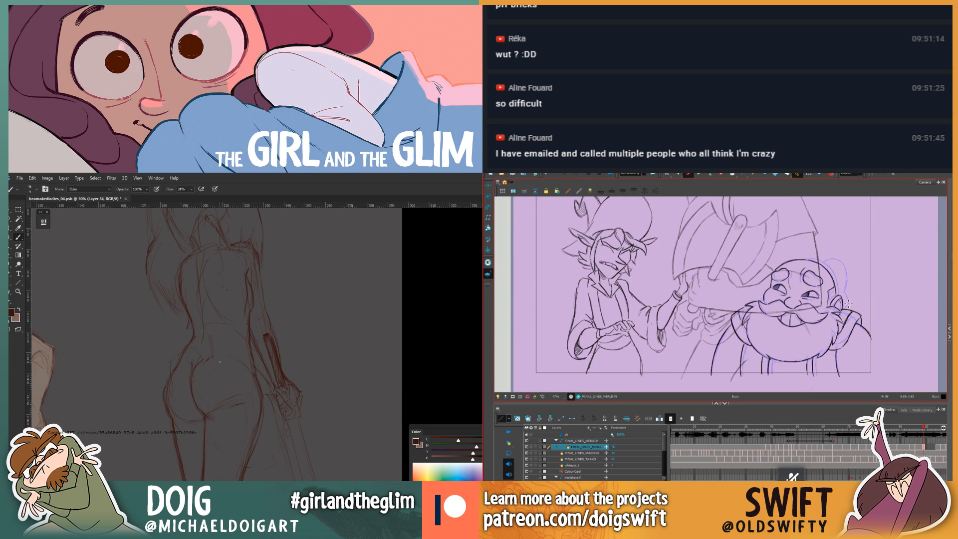
pyautogui.moveTo(203, 355); pyautogui.dragTo(204, 432)
pyautogui.press('.')
pyautogui.press('.')
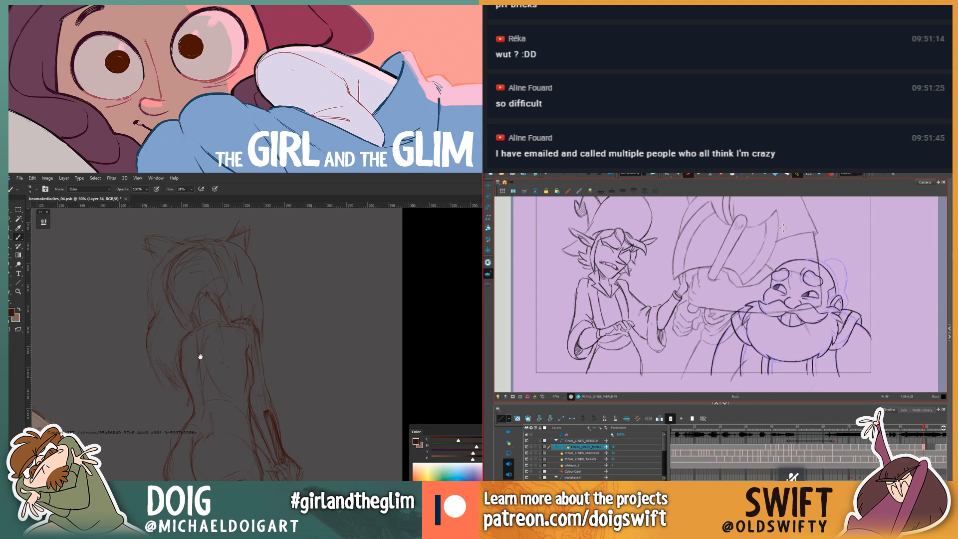
pyautogui.moveTo(175, 376); pyautogui.dragTo(199, 368)
pyautogui.press('.')
pyautogui.hotkey('ctrl', '-')
pyautogui.press('.')
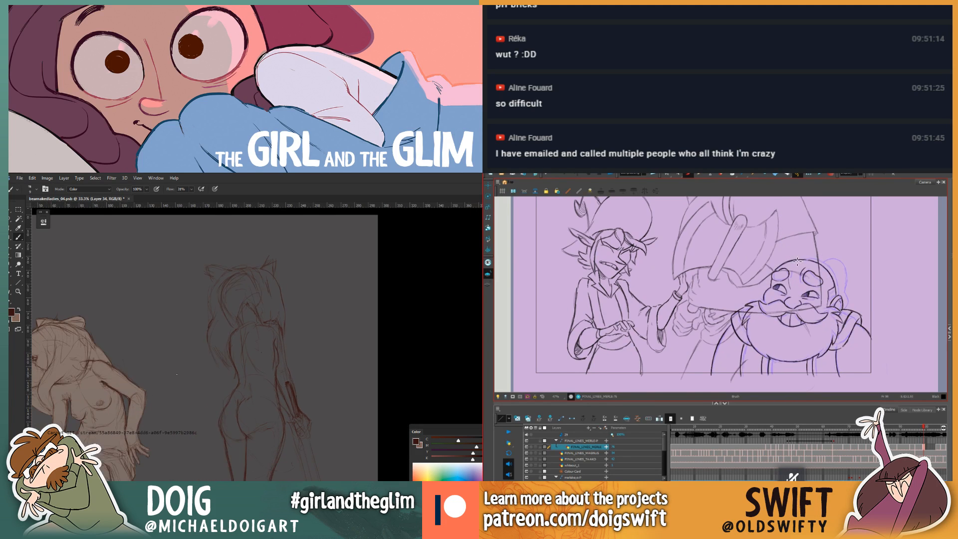
# Step: Rework the hair contour over the top and back of the bearded man's head, undoing the misplaced strokes
pyautogui.moveTo(156, 409)
pyautogui.mouseDown()
pyautogui.moveTo(237, 338)
pyautogui.moveTo(261, 296)
pyautogui.mouseUp()
pyautogui.moveTo(278, 331); pyautogui.dragTo(260, 328)
pyautogui.hotkey('ctrl', 'z')
pyautogui.hotkey('ctrl', 'z')
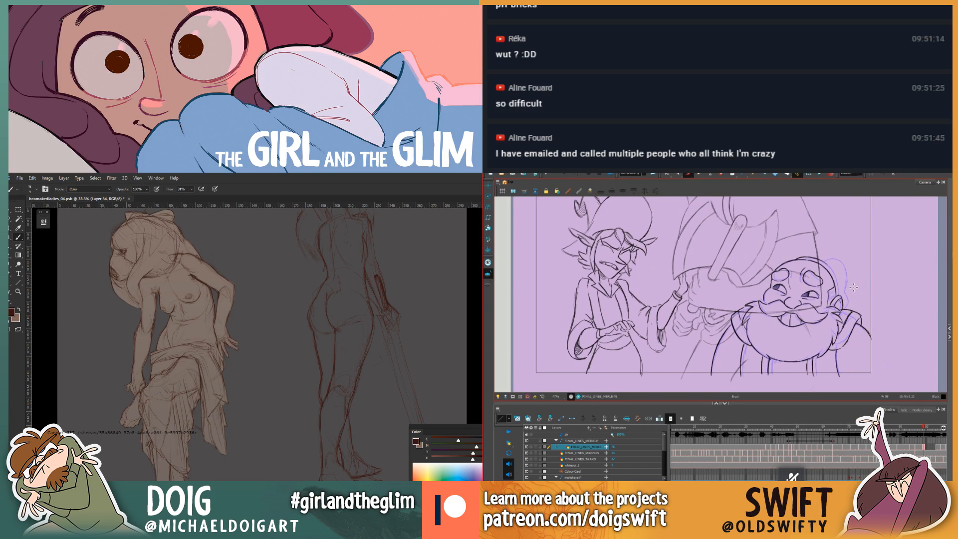
pyautogui.hotkey('ctrl', 'z')
pyautogui.hotkey('ctrl', 'z')
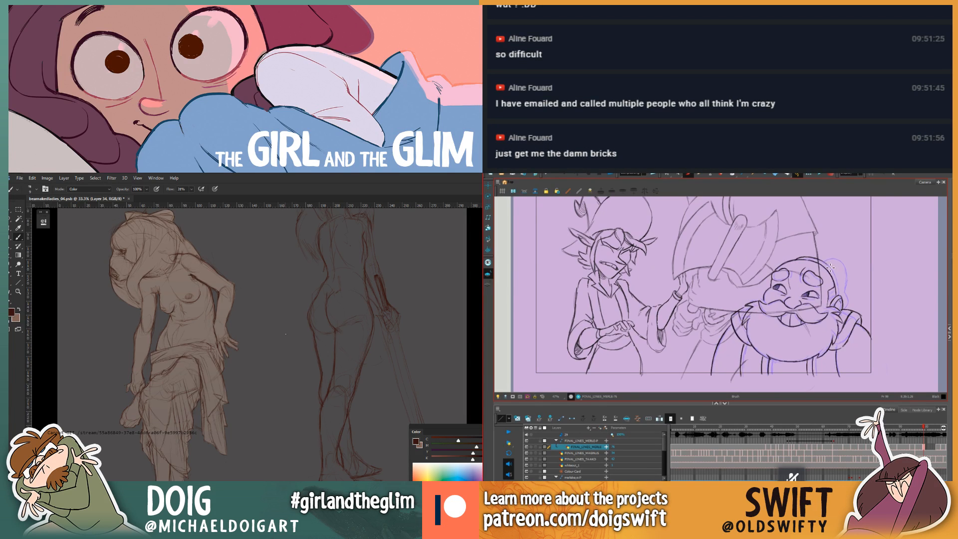
pyautogui.moveTo(278, 364)
pyautogui.mouseDown()
pyautogui.moveTo(274, 336)
pyautogui.moveTo(241, 384)
pyautogui.moveTo(251, 382)
pyautogui.mouseUp()
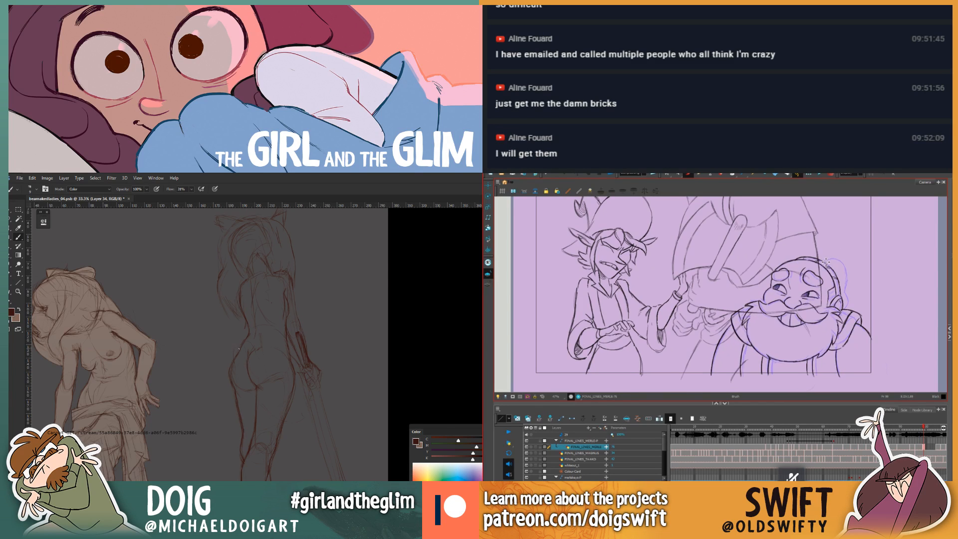
# Step: Erase the rough lines along the rear-view figure's waist and back, and return to the Brush tool to redraw them
pyautogui.keyDown('ctrl'); pyautogui.click(251, 316); pyautogui.keyUp('ctrl')
pyautogui.keyDown('ctrl'); pyautogui.click(253, 318); pyautogui.keyUp('ctrl')
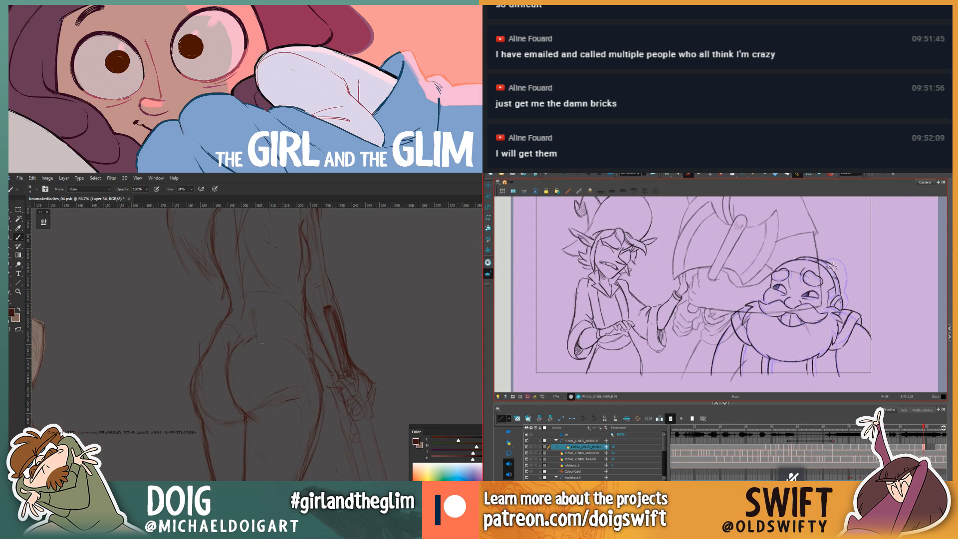
pyautogui.moveTo(254, 317)
pyautogui.mouseDown()
pyautogui.moveTo(244, 365)
pyautogui.moveTo(261, 332)
pyautogui.mouseUp()
pyautogui.press('e')
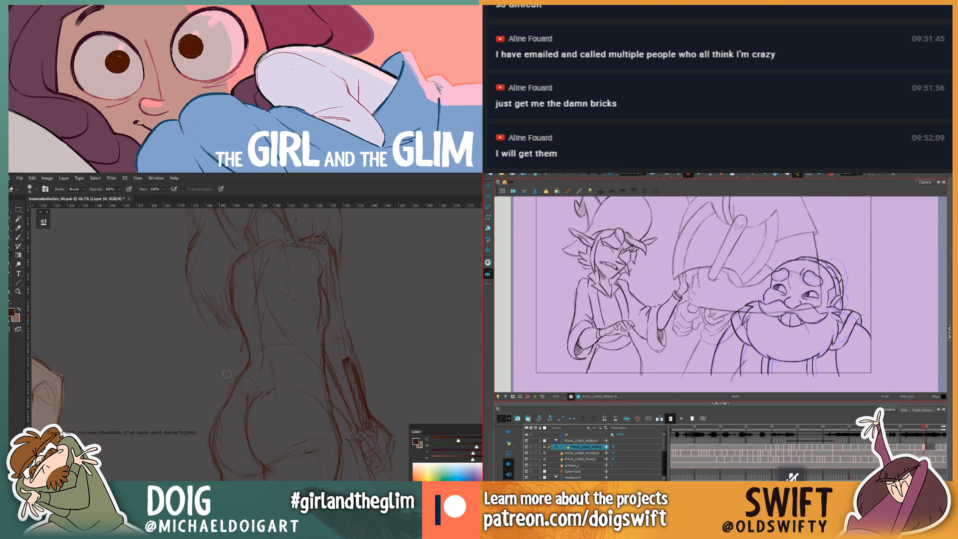
pyautogui.moveTo(231, 353)
pyautogui.mouseDown()
pyautogui.moveTo(223, 396)
pyautogui.moveTo(212, 388)
pyautogui.mouseUp()
pyautogui.press('.')
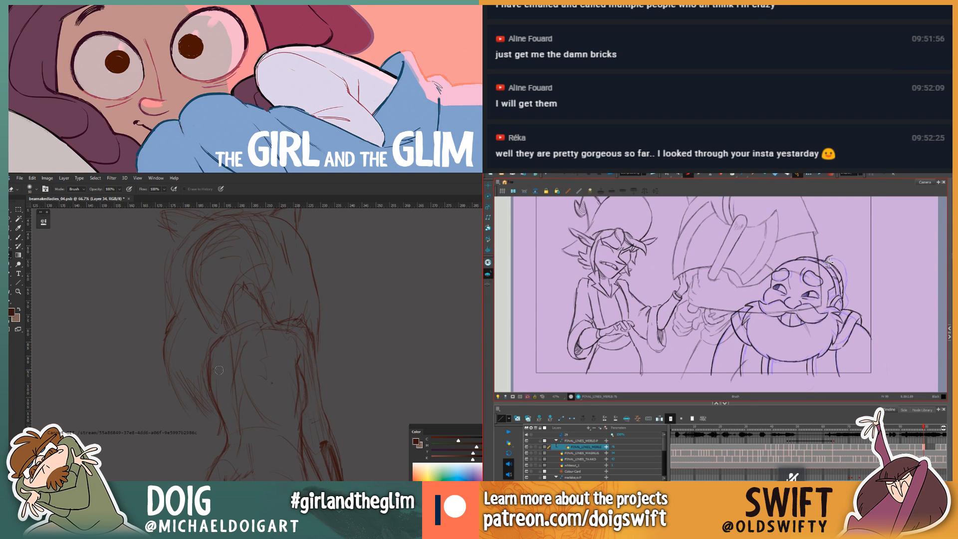
pyautogui.press('b')
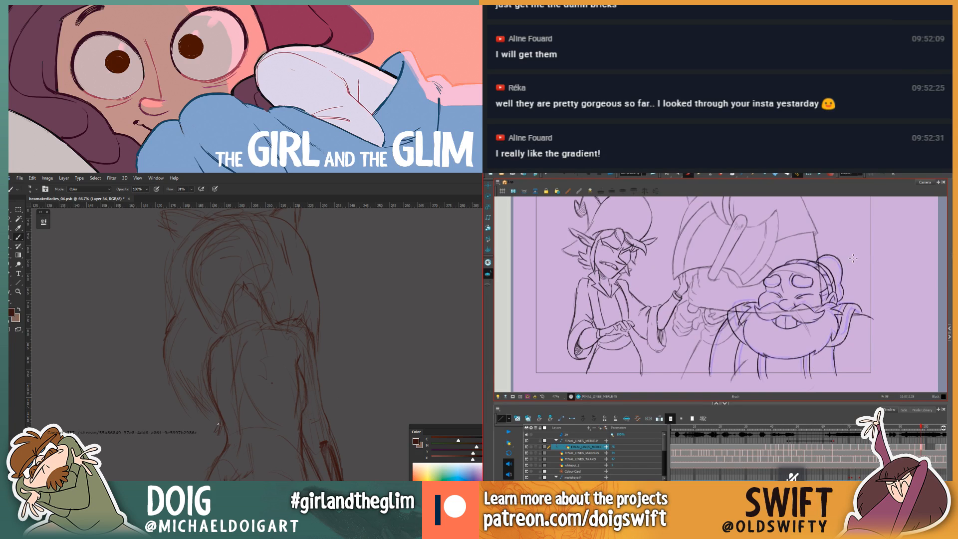
# Step: Draw the round hair bun behind the bearded man's head, matching it to the bun in the closed-eyes drawing
pyautogui.press('.')
pyautogui.press('.')
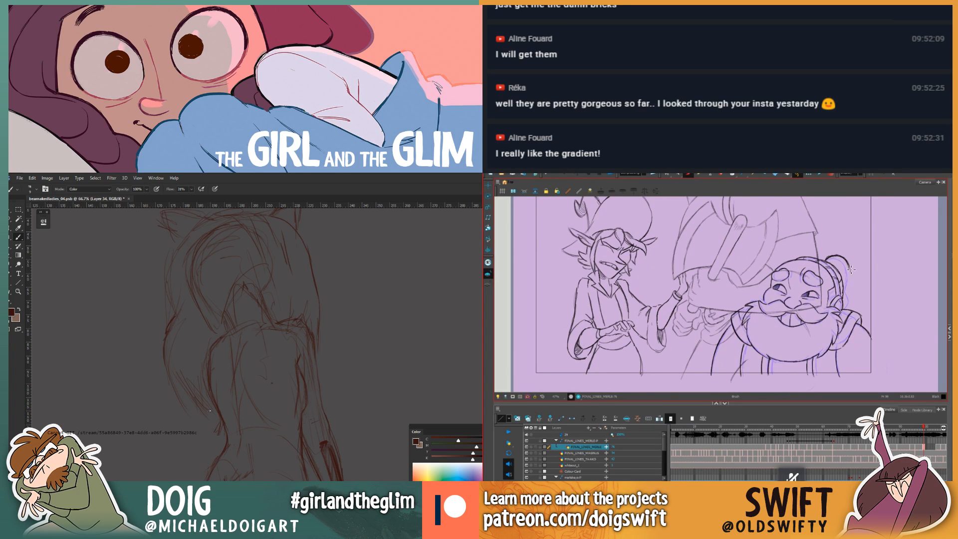
pyautogui.press('.')
pyautogui.moveTo(852, 291); pyautogui.dragTo(852, 302)
pyautogui.press('.')
pyautogui.moveTo(248, 381); pyautogui.dragTo(260, 377)
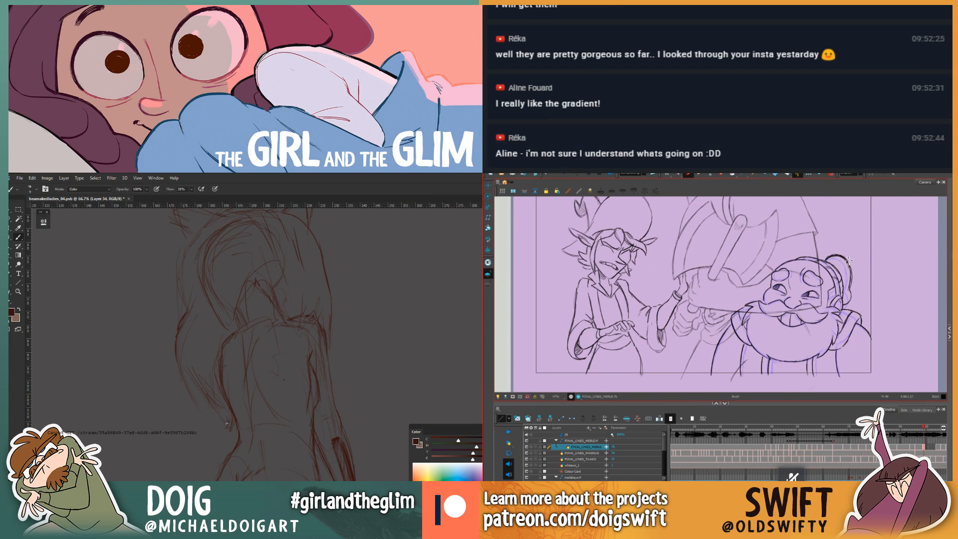
pyautogui.press('.')
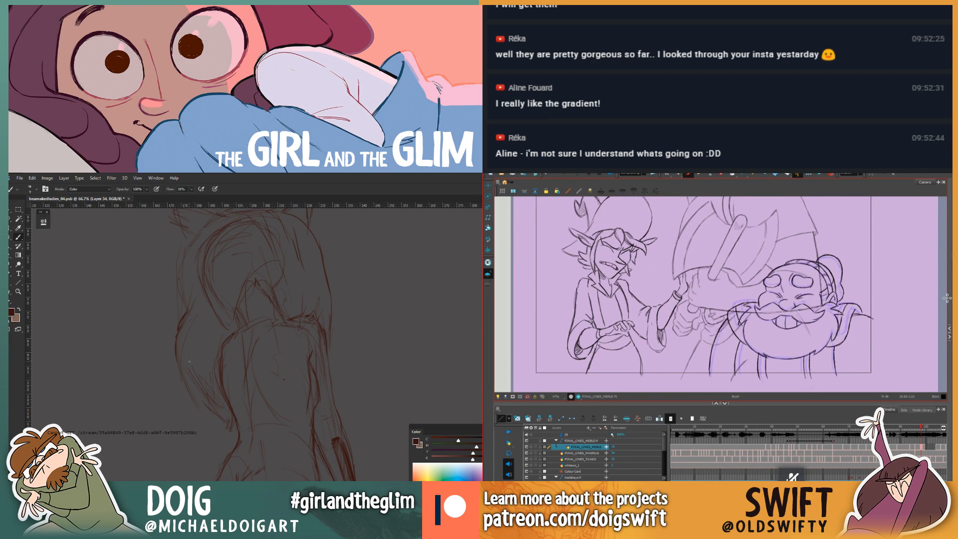
pyautogui.press('.')
# Step: Erase the stray line at the top of the bearded man's hair bun and return to the Brush tool
pyautogui.hotkey('alt', 'e')
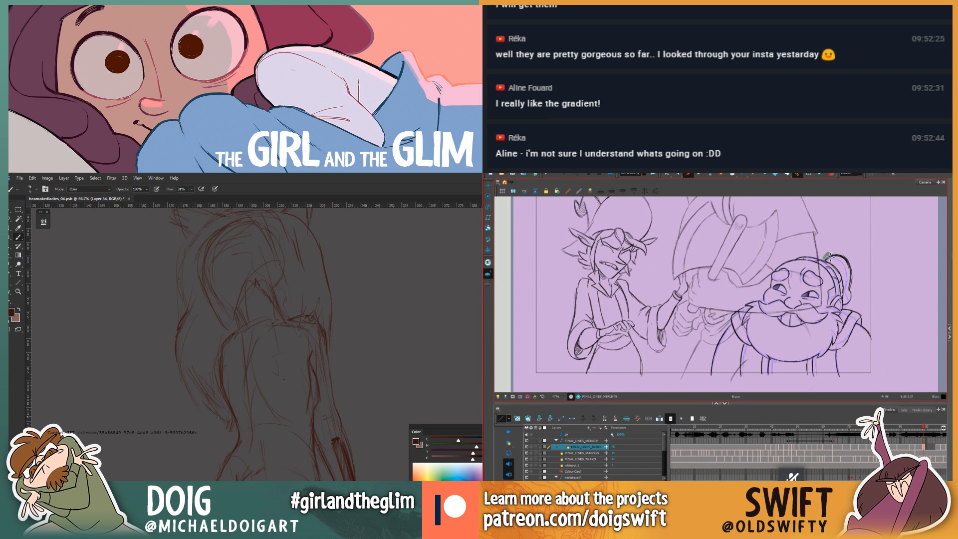
pyautogui.moveTo(179, 295); pyautogui.dragTo(177, 360)
pyautogui.moveTo(836, 259); pyautogui.dragTo(843, 260)
pyautogui.moveTo(195, 419); pyautogui.dragTo(219, 375)
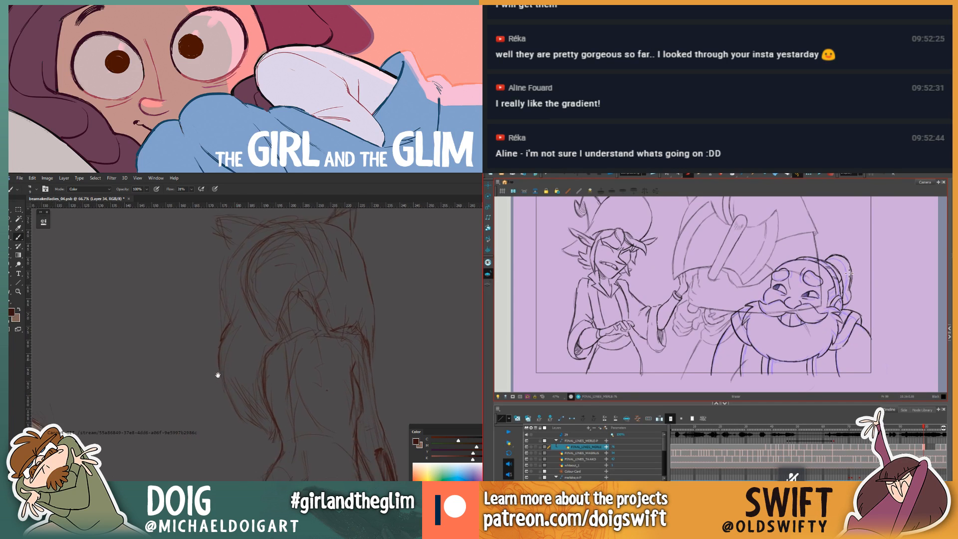
pyautogui.hotkey('ctrl', '-')
pyautogui.hotkey('ctrl', '-')
pyautogui.hotkey('alt', 'b')
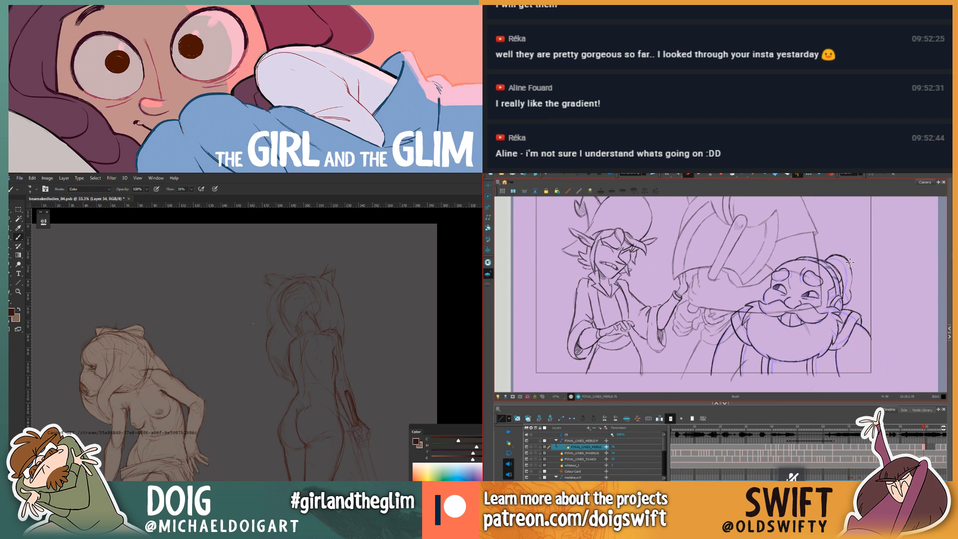
# Step: Redraw the outer edge of the bearded man's hair bun in short strokes, checking it against the neighbouring drawing
pyautogui.moveTo(849, 262); pyautogui.dragTo(852, 271)
pyautogui.moveTo(263, 356); pyautogui.dragTo(223, 372)
pyautogui.moveTo(852, 274); pyautogui.dragTo(851, 293)
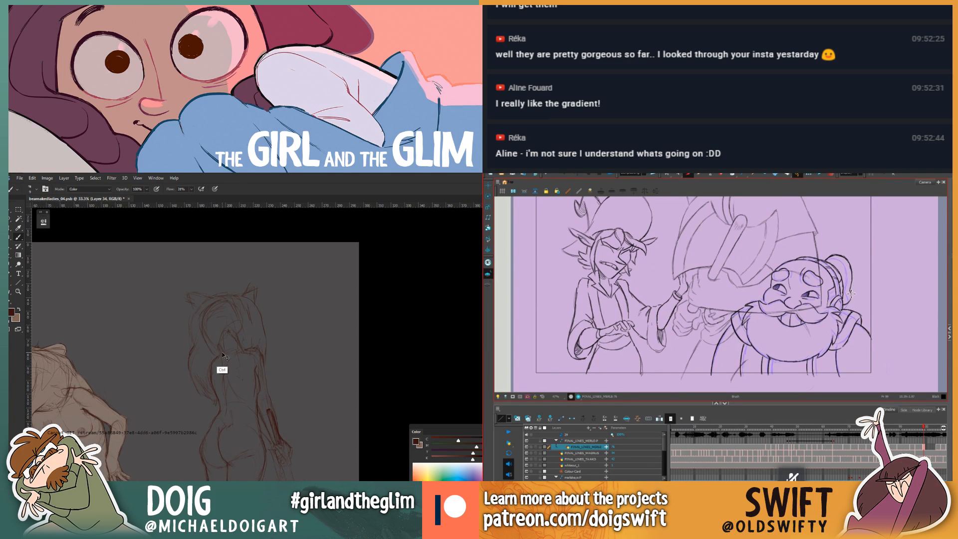
pyautogui.hotkey('ctrl', '+')
pyautogui.moveTo(180, 372)
pyautogui.mouseDown()
pyautogui.moveTo(205, 346)
pyautogui.moveTo(220, 375)
pyautogui.mouseUp()
pyautogui.press('e')
pyautogui.press('f')
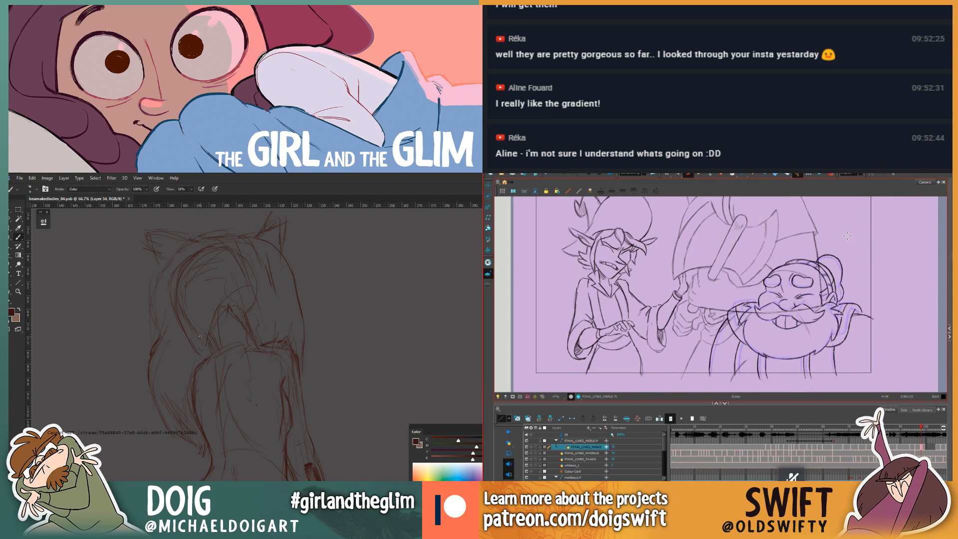
pyautogui.press('g')
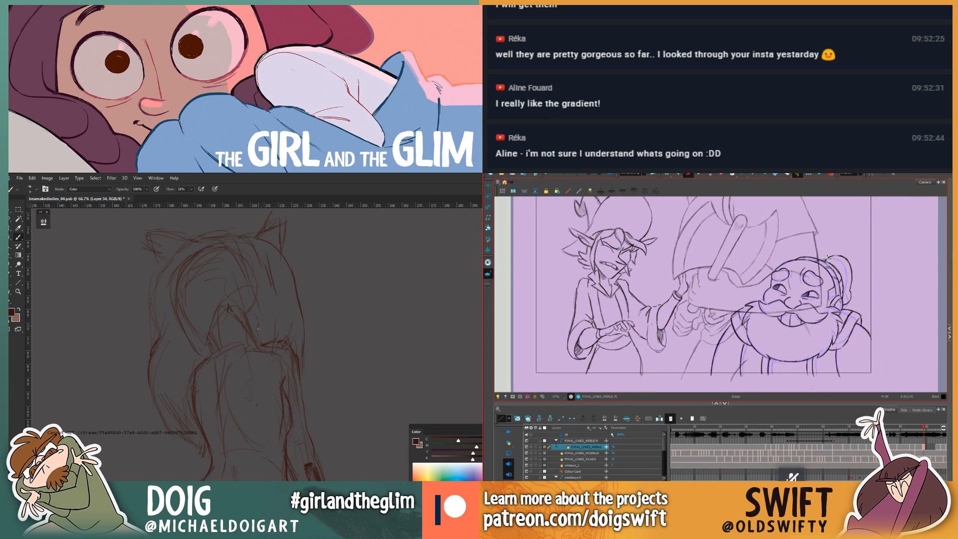
pyautogui.hotkey('alt', 'b')
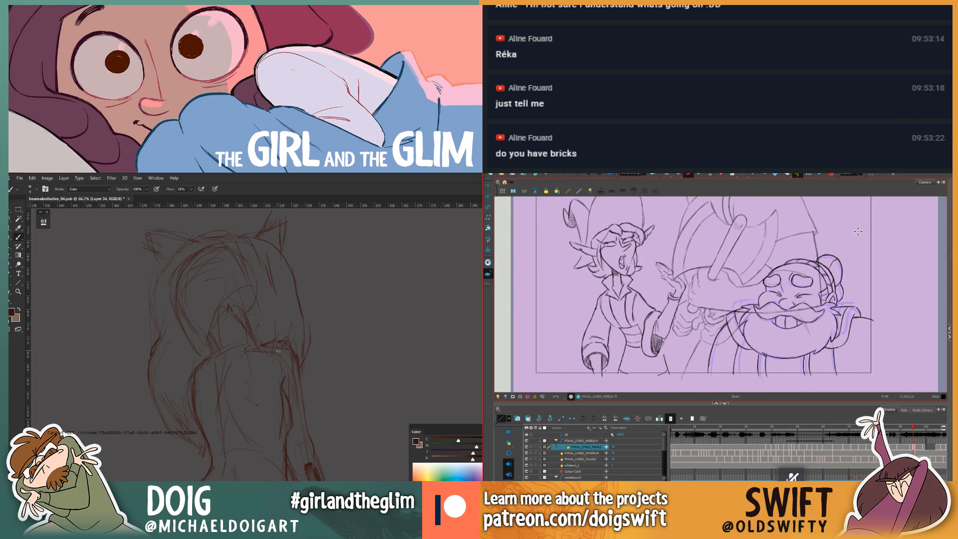
# Step: Adjust the hair bun line in the closed-eyes drawing with the Select tool, and switch back to the Brush on the open-eyed drawing
pyautogui.click(666, 176)
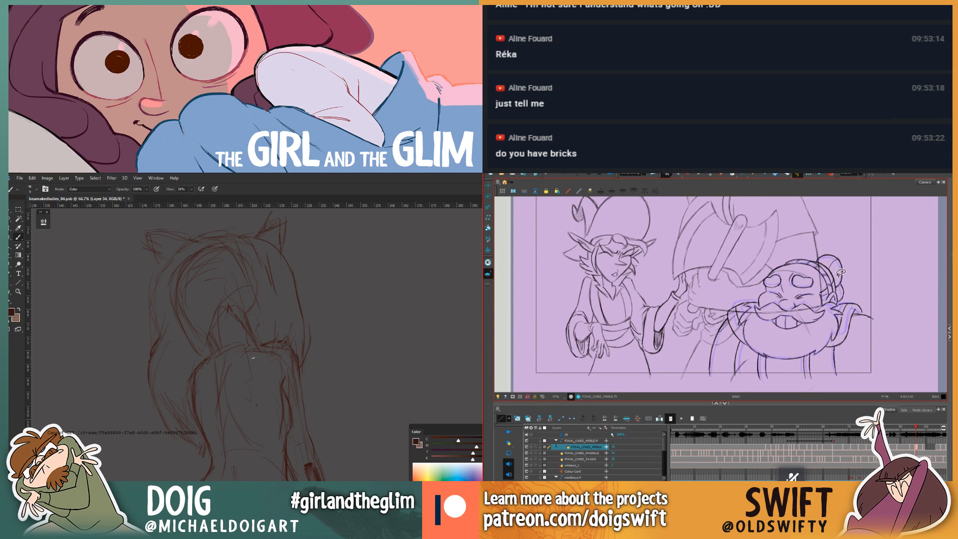
pyautogui.moveTo(841, 295)
pyautogui.mouseDown()
pyautogui.moveTo(823, 250)
pyautogui.moveTo(844, 298)
pyautogui.mouseUp()
pyautogui.click(854, 226)
pyautogui.press('.')
pyautogui.press('.')
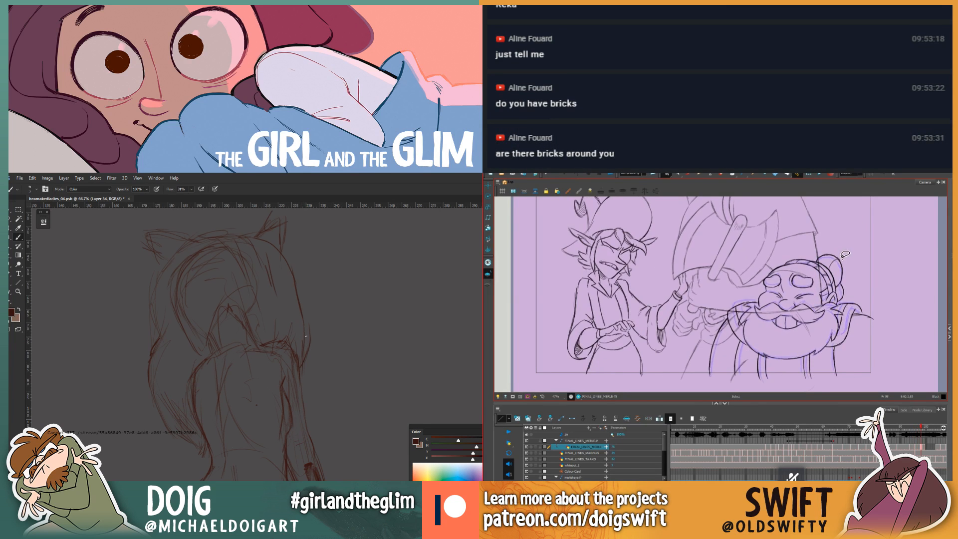
pyautogui.press('.')
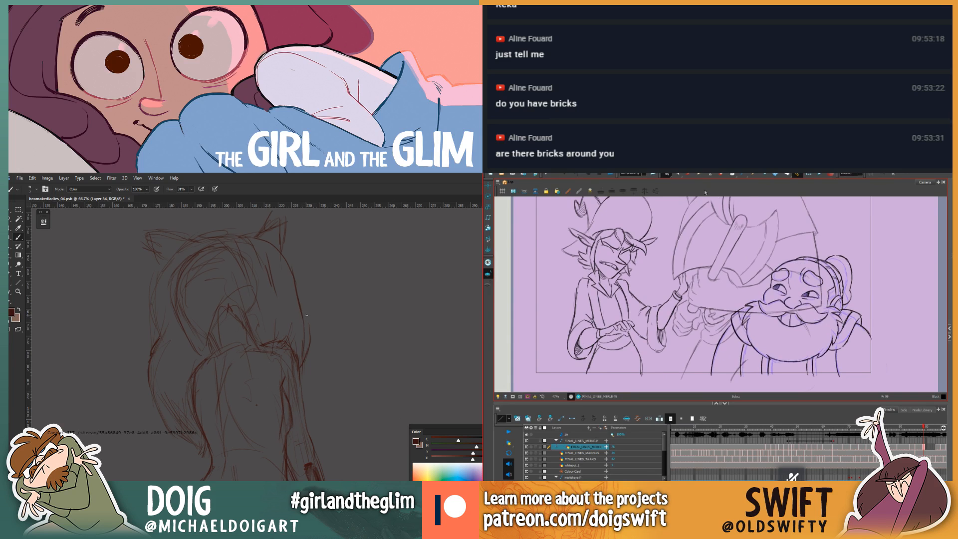
pyautogui.click(689, 175)
# Step: Add a short stroke to the bun's lower outer edge and flip repeatedly between the two bearded man drawings to check it
pyautogui.press(',')
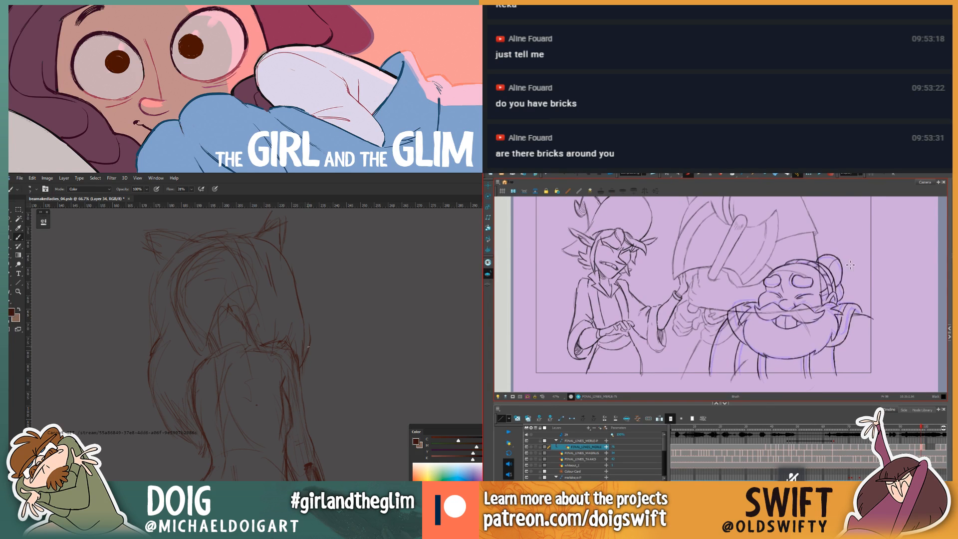
pyautogui.press('.')
pyautogui.press(',')
pyautogui.press('.')
pyautogui.moveTo(851, 288); pyautogui.dragTo(848, 298)
pyautogui.press('e')
pyautogui.press(',')
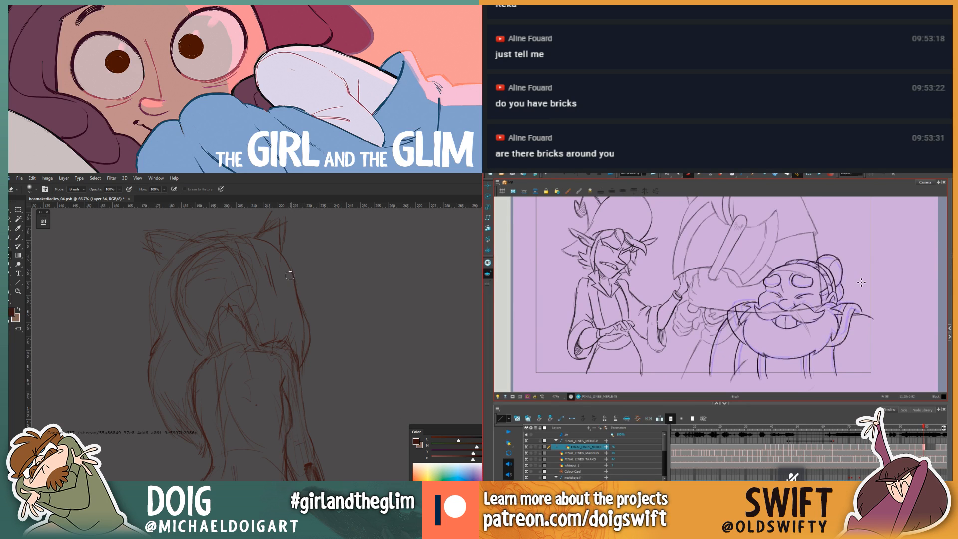
pyautogui.press('.')
pyautogui.press(',')
pyautogui.press('.')
pyautogui.press(',')
pyautogui.press('.')
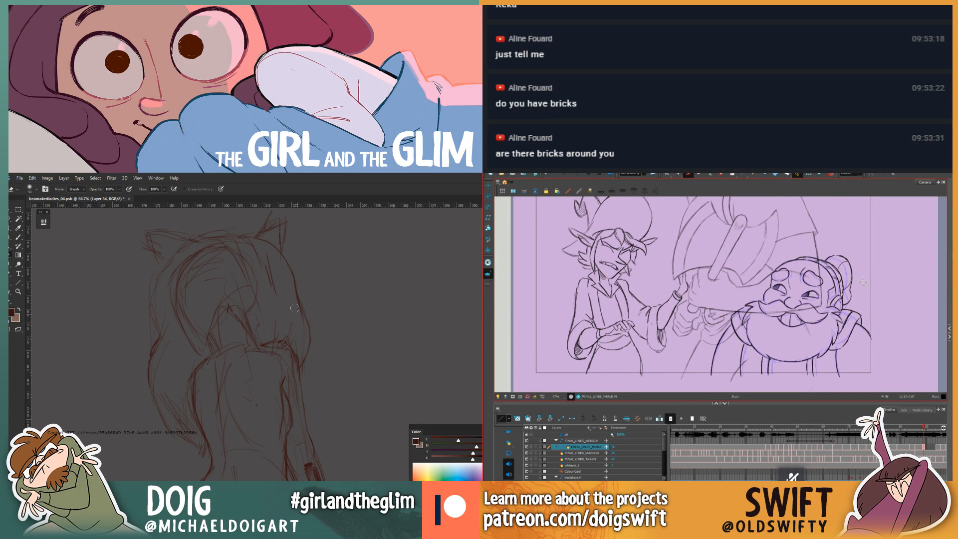
# Step: Adjust the lower edge of the bearded man's hair bun with the Select tool, return to the Brush and compare the neighbouring drawings
pyautogui.hotkey('alt', 's')
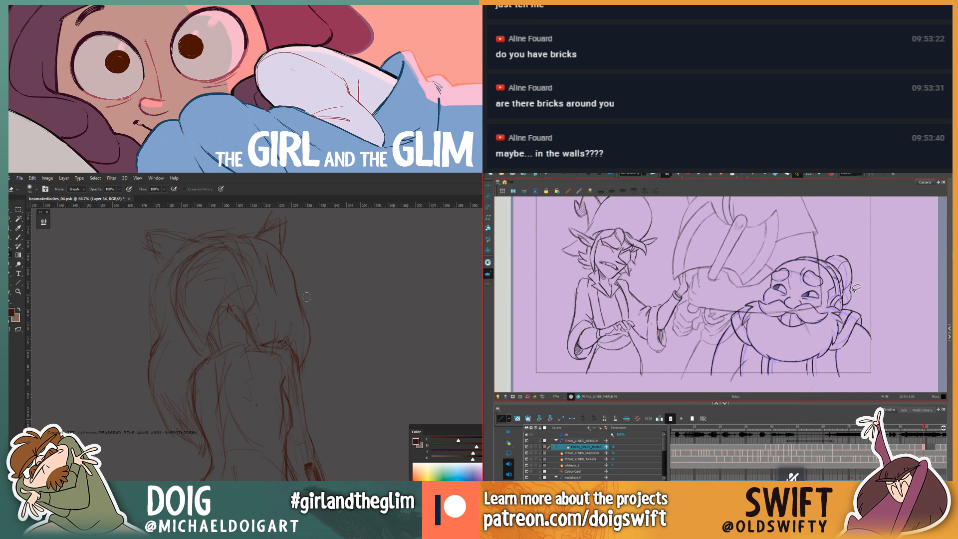
pyautogui.click(852, 289)
pyautogui.press('b')
pyautogui.press(',')
pyautogui.press('.')
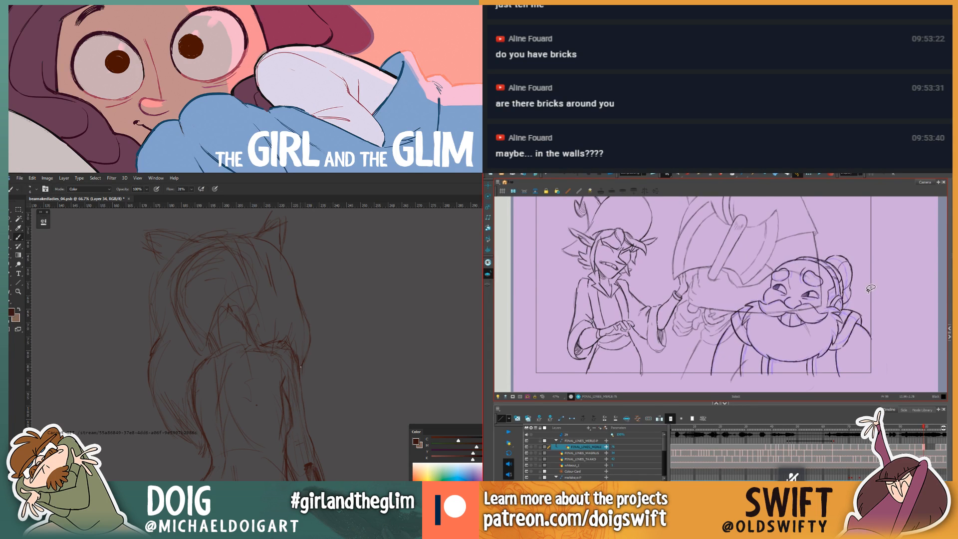
pyautogui.click(688, 175)
pyautogui.scroll(-2, 308, 355)
pyautogui.press('f')
pyautogui.press('f')
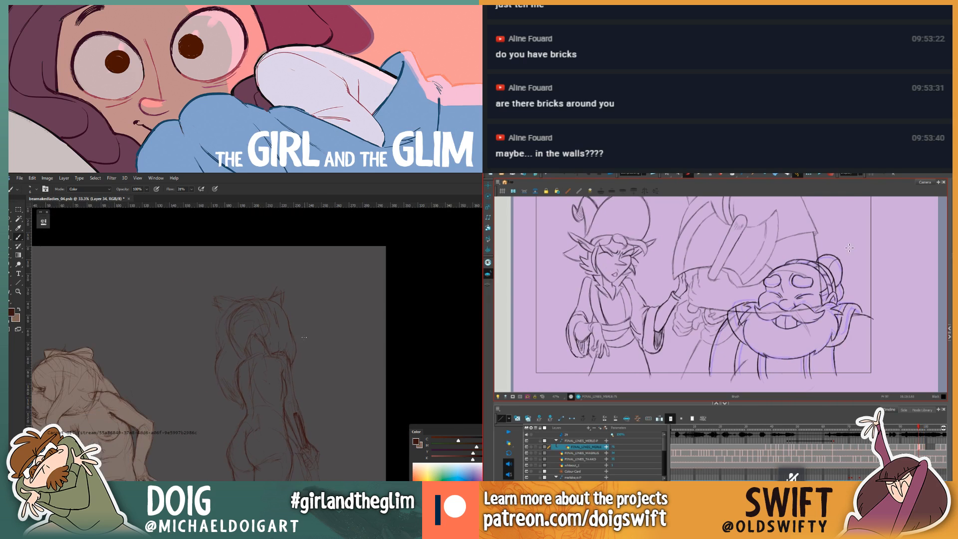
# Step: Examine the rear-view figure's lower body and sword, and flip between the bearded man drawings to check the motion
pyautogui.moveTo(302, 377)
pyautogui.mouseDown()
pyautogui.moveTo(293, 329)
pyautogui.moveTo(251, 278)
pyautogui.mouseUp()
pyautogui.press('g')
pyautogui.moveTo(227, 404)
pyautogui.mouseDown()
pyautogui.moveTo(284, 313)
pyautogui.moveTo(224, 366)
pyautogui.moveTo(210, 364)
pyautogui.moveTo(210, 344)
pyautogui.mouseUp()
pyautogui.press('f')
pyautogui.press('f')
pyautogui.press('g')
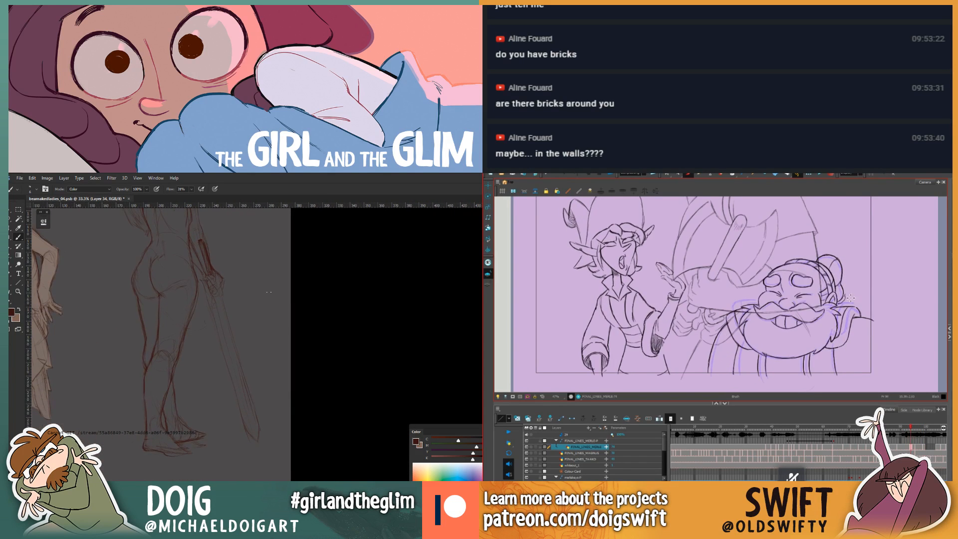
pyautogui.press('g')
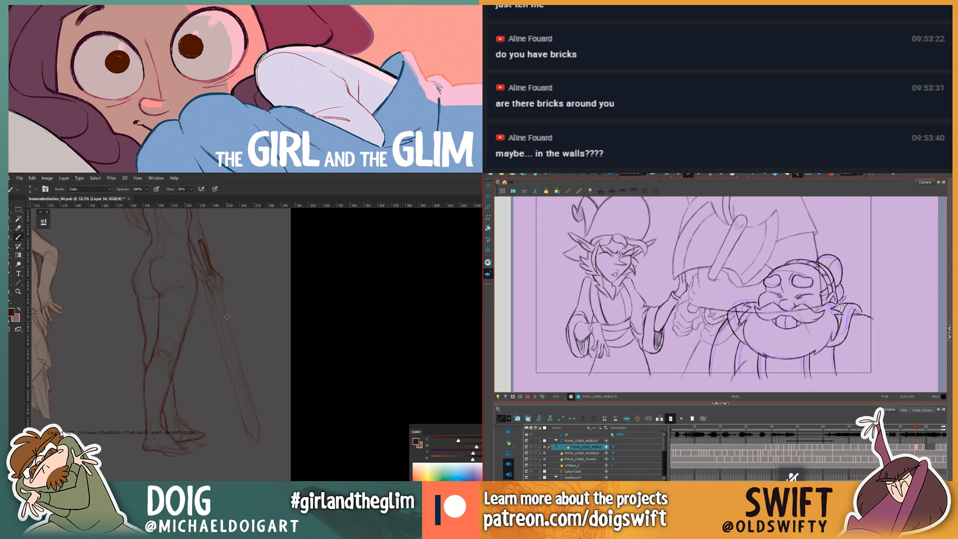
pyautogui.press('f')
pyautogui.press('f')
pyautogui.press('g')
# Step: Check the closed-eyes and open-eyed bearded man drawings, and advance to the frame that has only his blue rough
pyautogui.hotkey('alt', 's')
pyautogui.press('g')
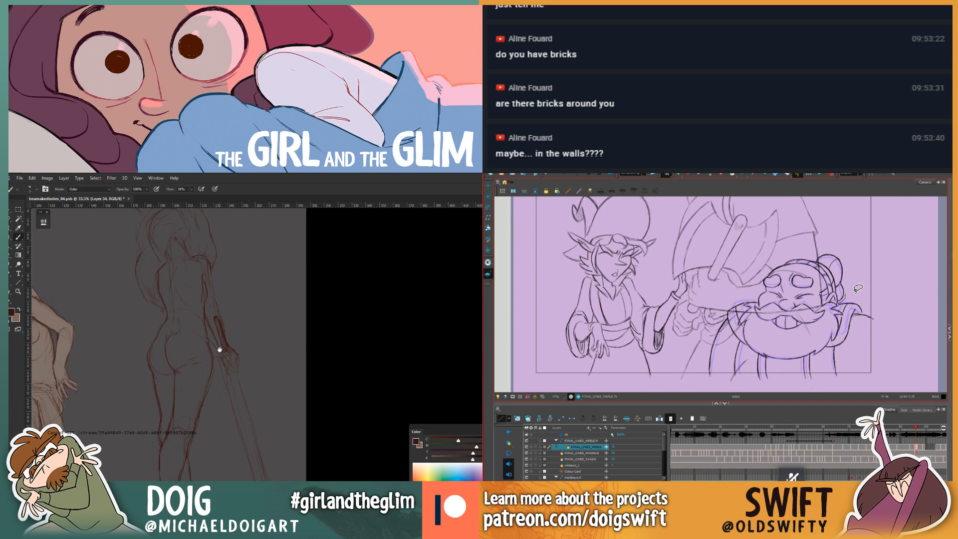
pyautogui.click(692, 175)
pyautogui.press('g')
pyautogui.press('g')
pyautogui.press('g')
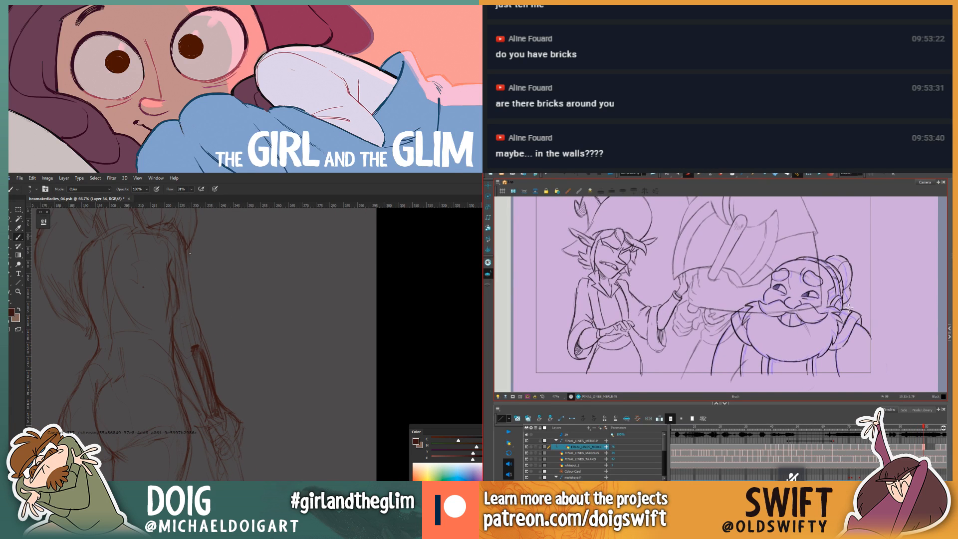
pyautogui.press('g')
pyautogui.press('g')
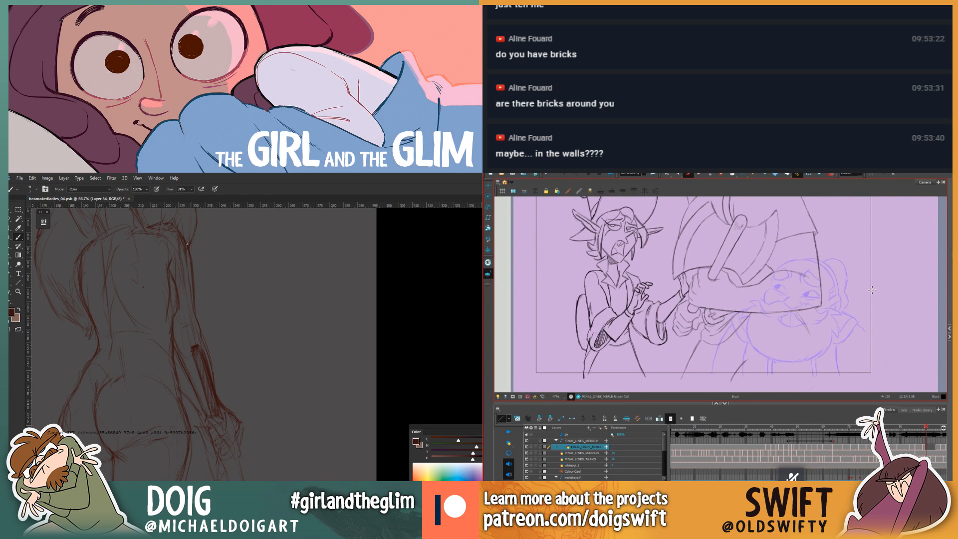
# Step: Strengthen the outer contour of the rear-view figure's long hair while comparing the frames around the bearded man's blue rough
pyautogui.press('f')
pyautogui.moveTo(151, 324); pyautogui.dragTo(181, 358)
pyautogui.press('g')
pyautogui.moveTo(127, 312); pyautogui.dragTo(177, 436)
pyautogui.press('g')
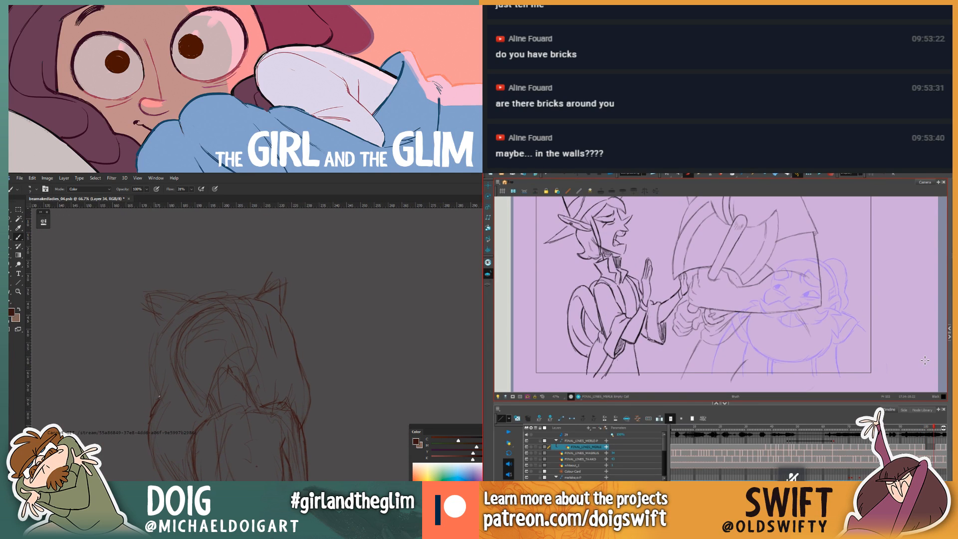
pyautogui.press('f')
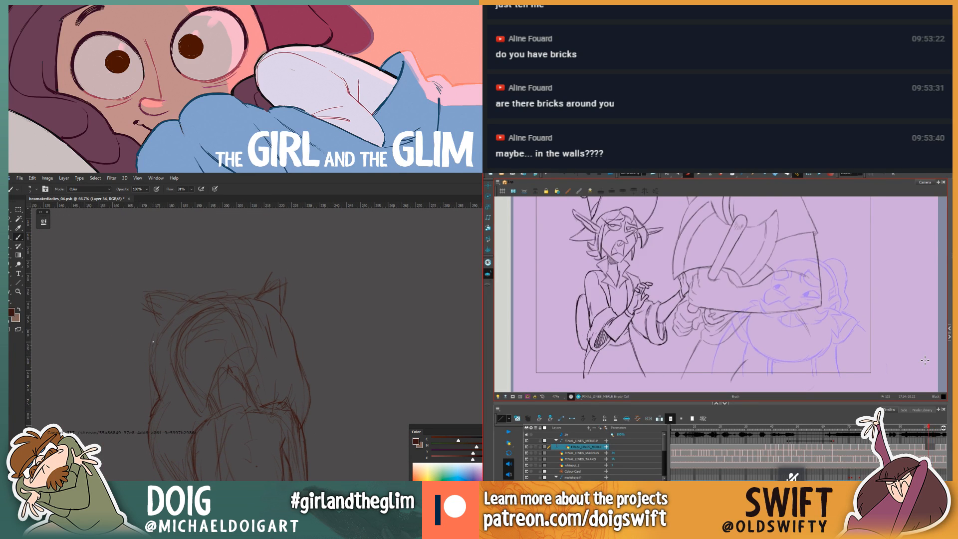
pyautogui.moveTo(154, 389); pyautogui.dragTo(184, 359)
pyautogui.press('g')
# Step: Copy the bearded man's entire line art from the finished open-eyed drawing and paste it into the following drawing
pyautogui.press('.')
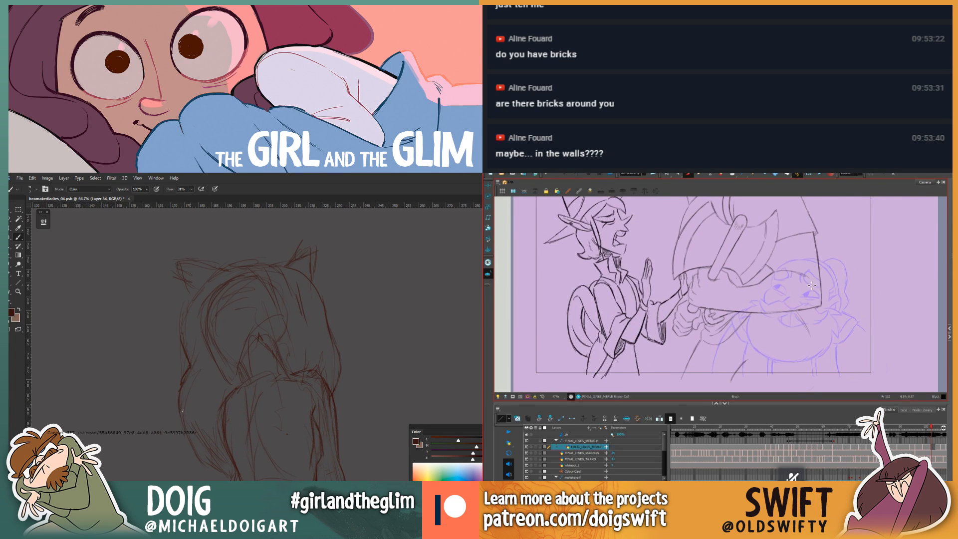
pyautogui.press('.')
pyautogui.press('.')
pyautogui.press('.')
pyautogui.press('.')
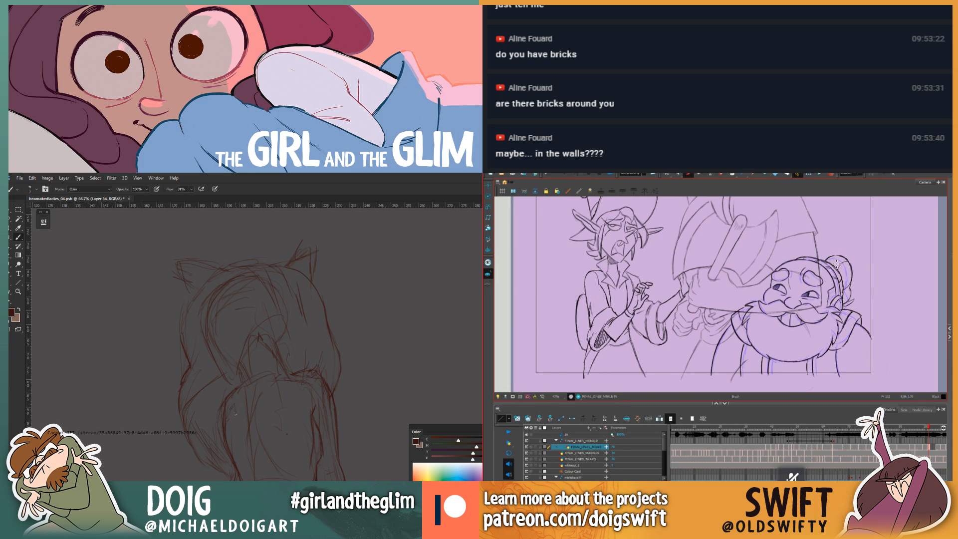
pyautogui.click(666, 175)
pyautogui.moveTo(839, 245)
pyautogui.mouseDown()
pyautogui.moveTo(876, 272)
pyautogui.moveTo(839, 407)
pyautogui.moveTo(721, 311)
pyautogui.moveTo(878, 252)
pyautogui.mouseUp()
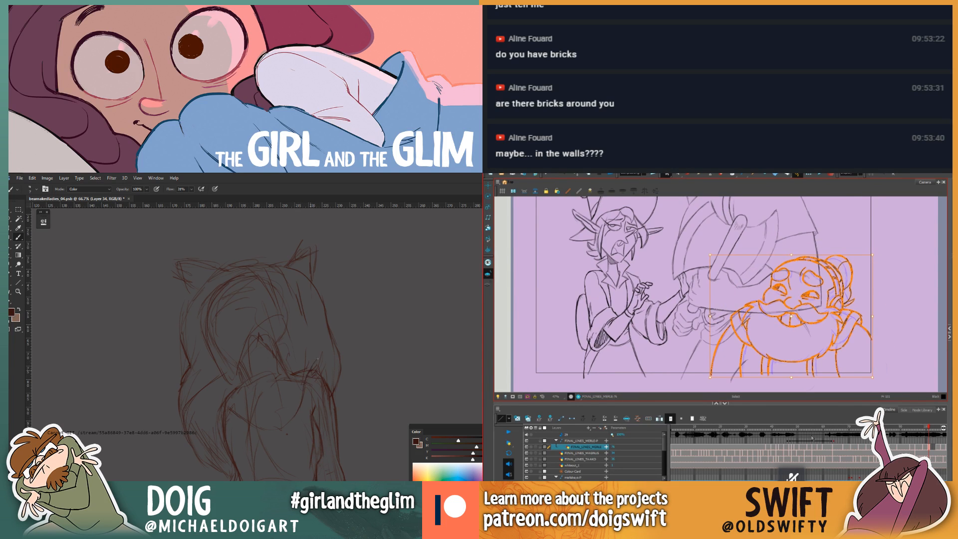
pyautogui.press('.')
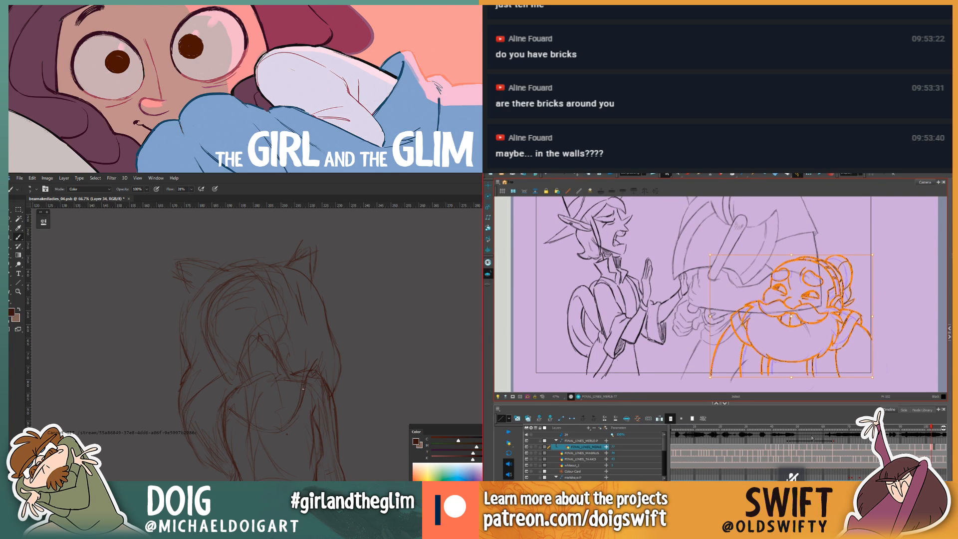
pyautogui.moveTo(269, 366); pyautogui.dragTo(255, 403)
pyautogui.click(878, 254)
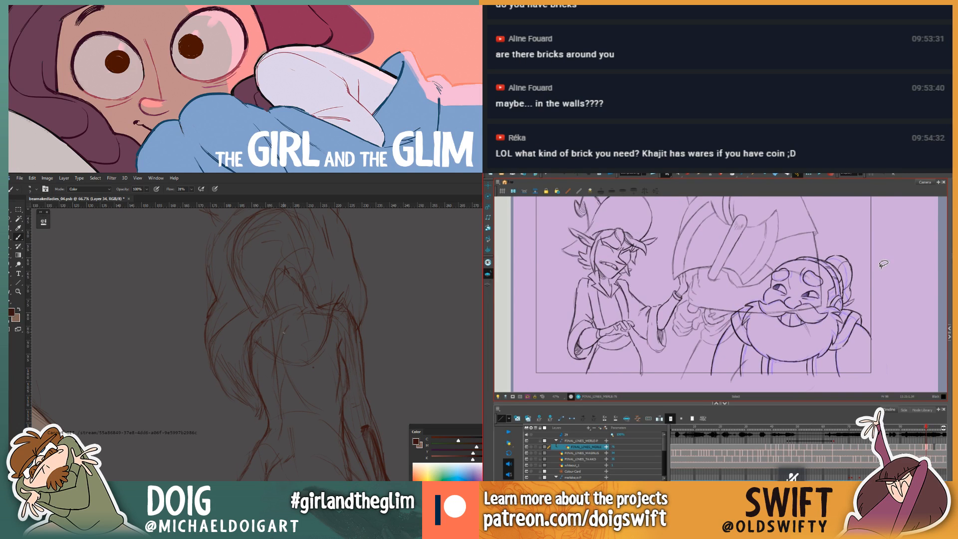
# Step: Slightly skew the whole pasted bearded man line art and flip against the preceding drawing to check the movement
pyautogui.press('.')
pyautogui.moveTo(884, 282)
pyautogui.mouseDown()
pyautogui.moveTo(798, 383)
pyautogui.moveTo(894, 352)
pyautogui.moveTo(874, 317)
pyautogui.mouseUp()
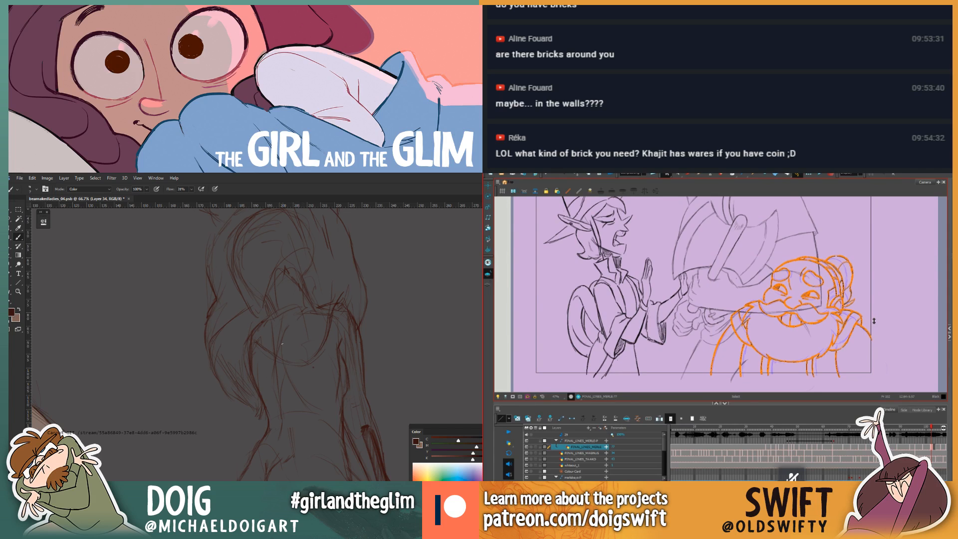
pyautogui.moveTo(874, 320); pyautogui.dragTo(874, 321)
pyautogui.moveTo(313, 365); pyautogui.dragTo(271, 429)
pyautogui.press('f')
pyautogui.press('g')
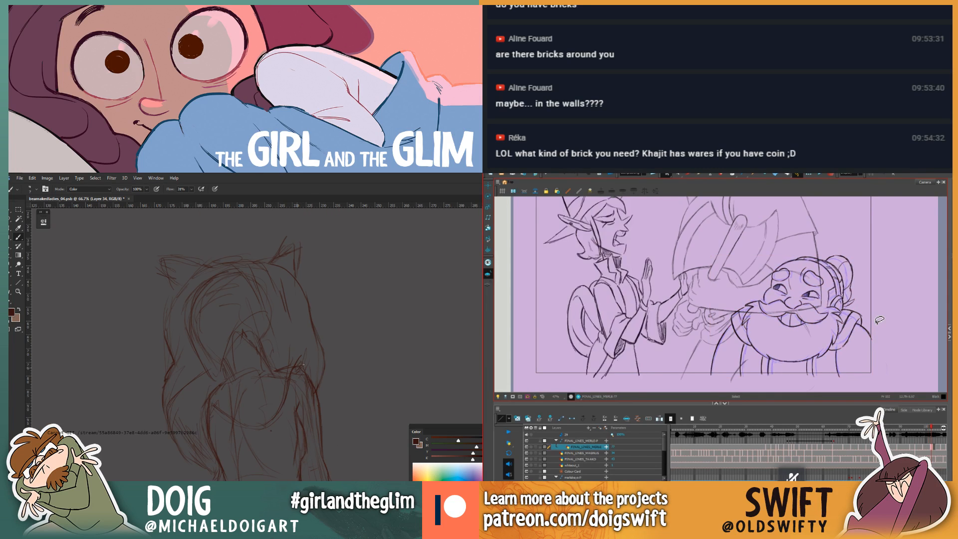
pyautogui.press('f')
pyautogui.press(',')
pyautogui.press(',')
pyautogui.press('.')
pyautogui.press('.')
pyautogui.press('.')
pyautogui.press('.')
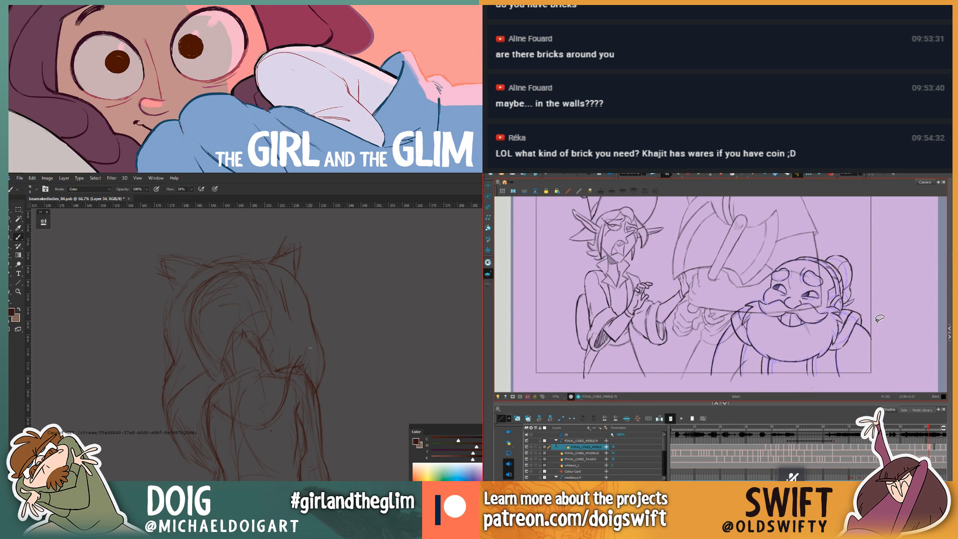
# Step: Reselect the bearded man's complete pasted line art, refine its skew and compare it with the preceding drawing
pyautogui.press(']')
pyautogui.press(']')
pyautogui.moveTo(864, 369)
pyautogui.mouseDown()
pyautogui.moveTo(713, 322)
pyautogui.moveTo(868, 302)
pyautogui.mouseUp()
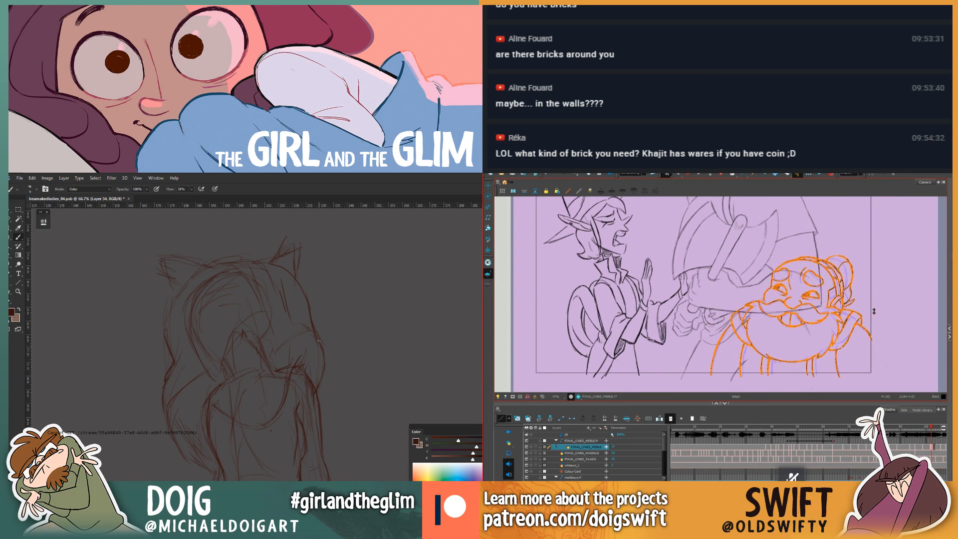
pyautogui.press(',')
pyautogui.press(',')
pyautogui.press(',')
pyautogui.press(',')
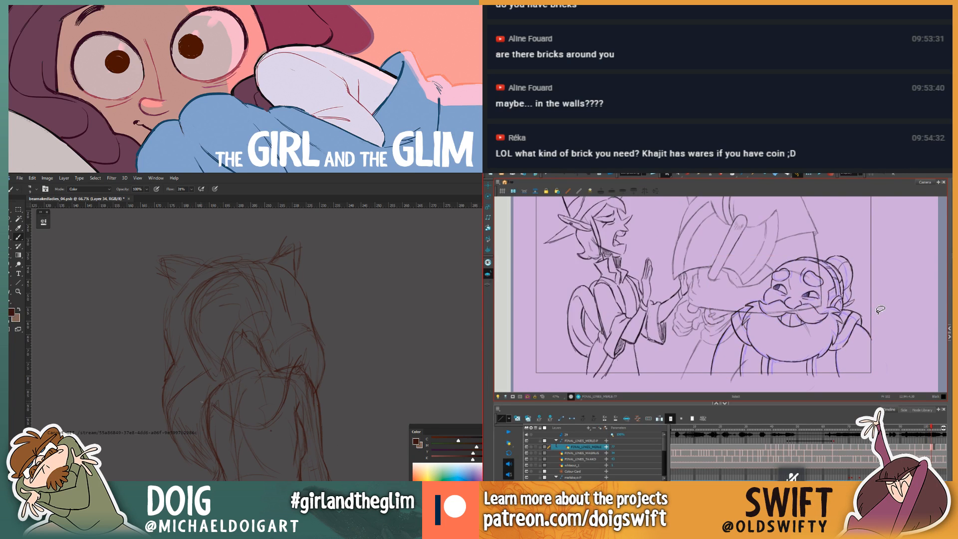
# Step: Select all of the bearded man's pasted lines once more, fine-tune their transform and flip back to the previous drawing
pyautogui.press('.')
pyautogui.press('.')
pyautogui.press('.')
pyautogui.press('.')
pyautogui.moveTo(893, 326)
pyautogui.mouseDown()
pyautogui.moveTo(709, 349)
pyautogui.moveTo(883, 315)
pyautogui.mouseUp()
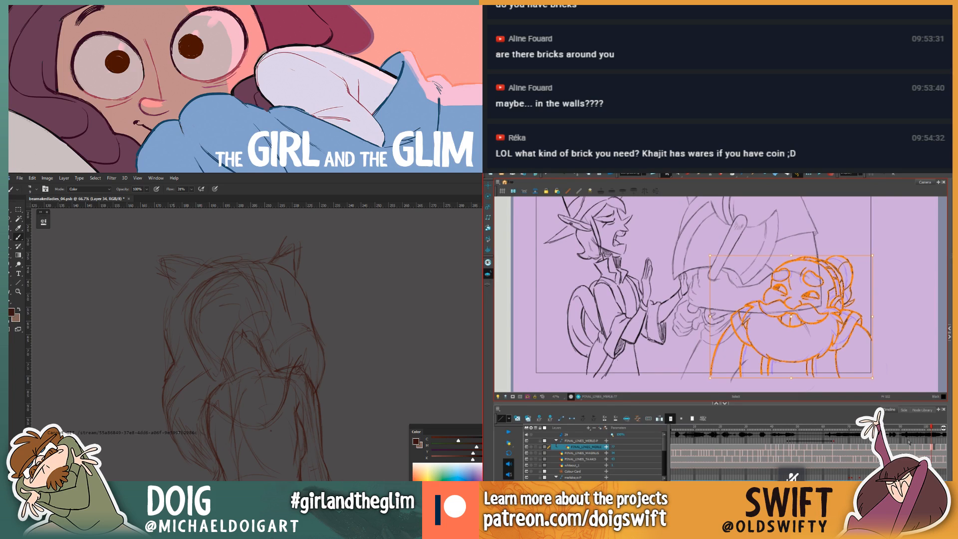
pyautogui.press(',')
pyautogui.press(',')
pyautogui.press(',')
pyautogui.press(',')
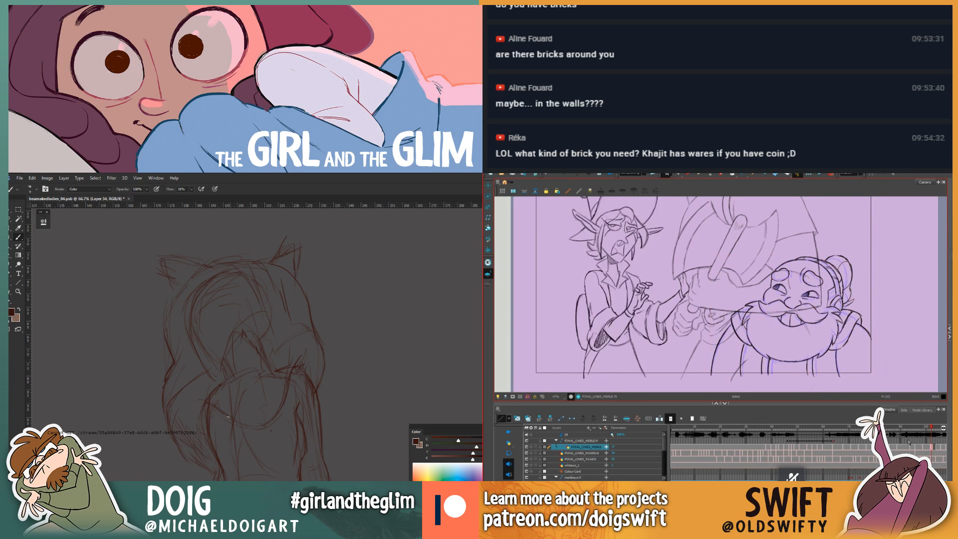
# Step: Shift the bearded man's two eyebrows slightly in the new drawing, selecting each one separately
pyautogui.press('.')
pyautogui.press('.')
pyautogui.press('.')
pyautogui.press('.')
pyautogui.moveTo(813, 267)
pyautogui.mouseDown()
pyautogui.moveTo(829, 284)
pyautogui.moveTo(816, 289)
pyautogui.moveTo(818, 269)
pyautogui.mouseUp()
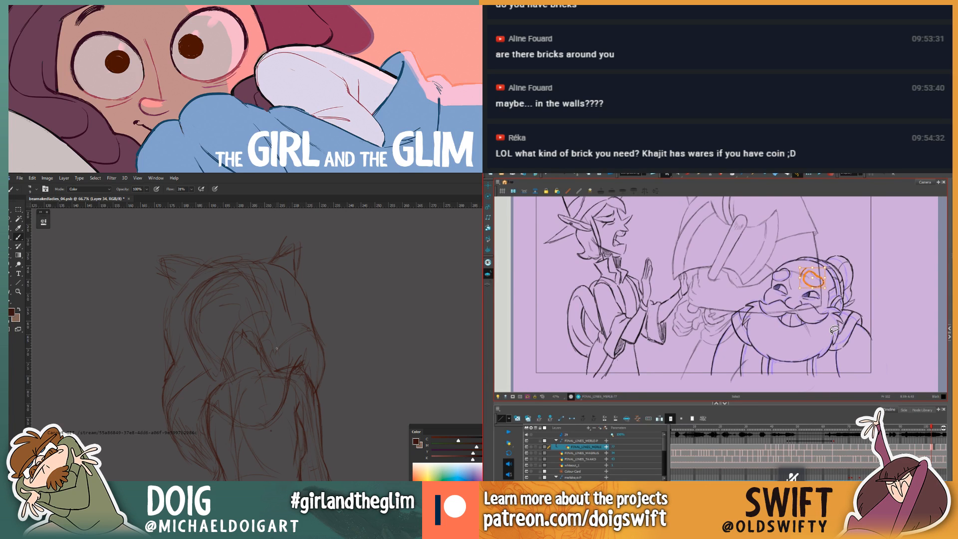
pyautogui.press('Delete')
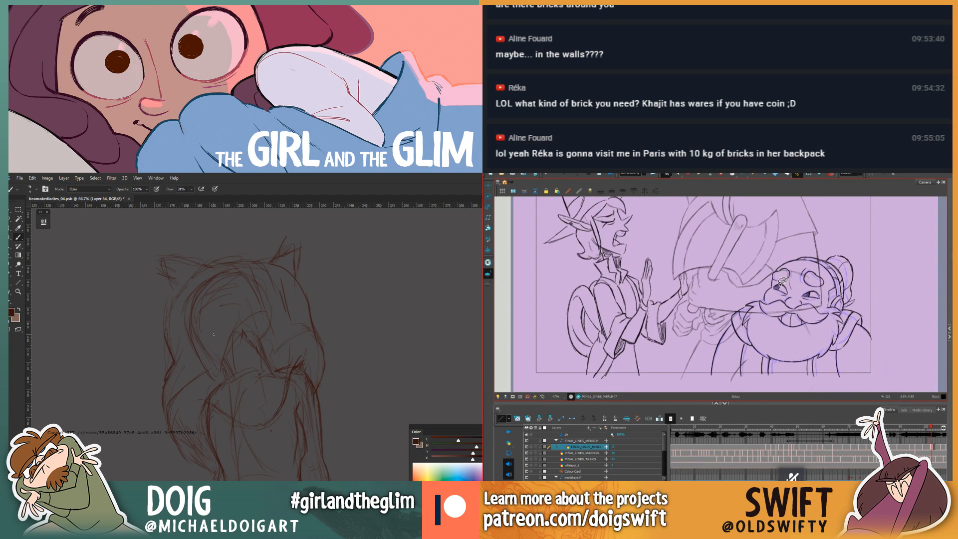
pyautogui.moveTo(774, 272); pyautogui.dragTo(793, 277)
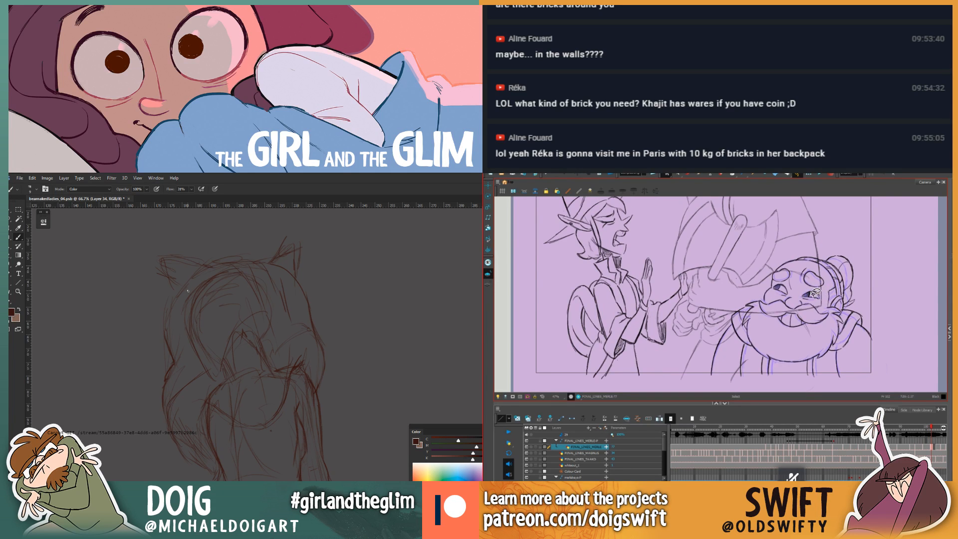
# Step: Nudge each of the bearded man's eyes in the new drawing, flipping to the previous drawing after every adjustment
pyautogui.click(816, 293)
pyautogui.click(785, 288)
pyautogui.press(',')
pyautogui.press('.')
pyautogui.press(',')
pyautogui.press('.')
pyautogui.click(809, 292)
pyautogui.press(',')
pyautogui.press('.')
pyautogui.click(778, 286)
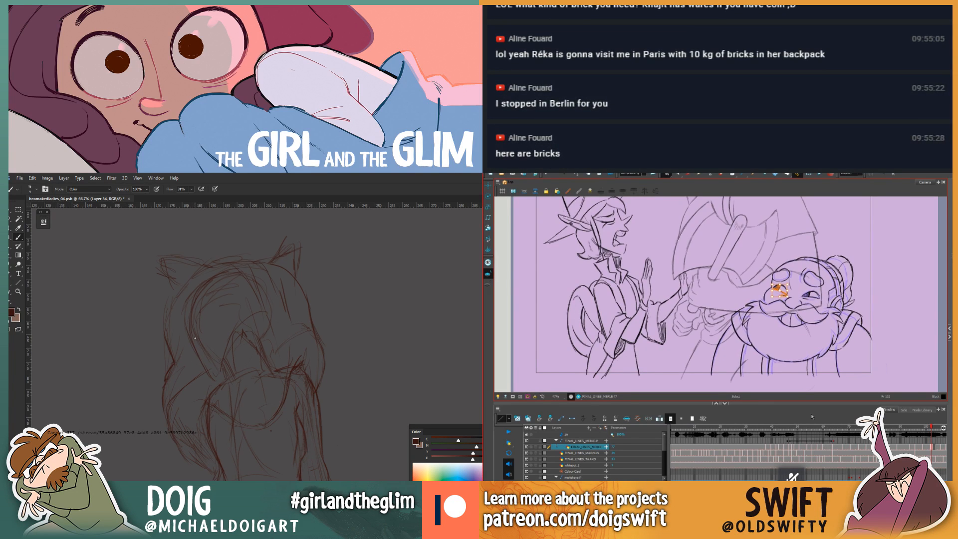
pyautogui.press(',')
pyautogui.press('.')
# Step: Adjust the bearded man's nose lines in the new drawing and flip repeatedly against the previous drawing to check the face
pyautogui.click(798, 298)
pyautogui.click(805, 305)
pyautogui.press(',')
pyautogui.press('.')
pyautogui.press(',')
pyautogui.press('.')
pyautogui.press(',')
pyautogui.press('.')
pyautogui.press(',')
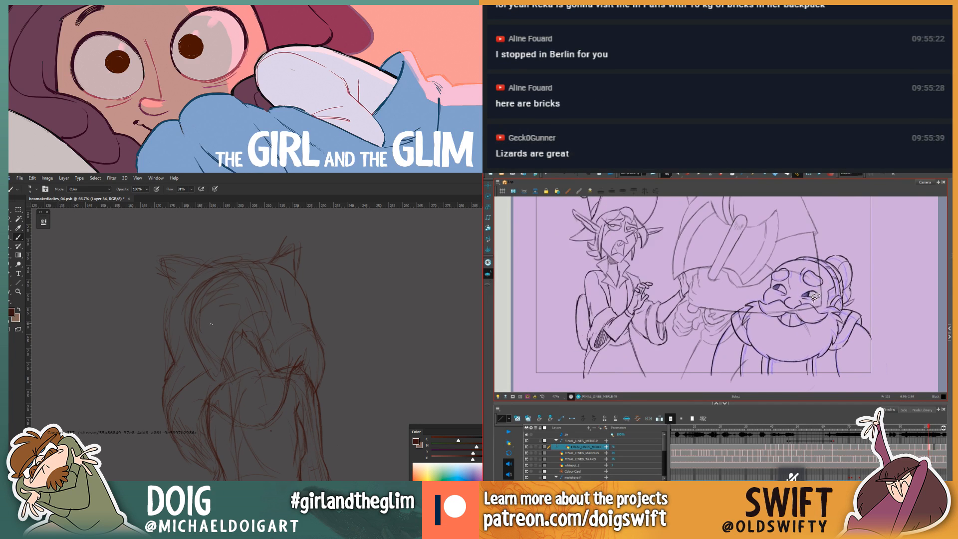
pyautogui.press('.')
pyautogui.press(',')
pyautogui.press('.')
pyautogui.press(',')
pyautogui.press('.')
# Step: Nudge both halves of the bearded man's moustache and his mouth in the new drawing, comparing with the previous drawing
pyautogui.moveTo(807, 307)
pyautogui.mouseDown()
pyautogui.moveTo(800, 317)
pyautogui.moveTo(817, 327)
pyautogui.moveTo(825, 313)
pyautogui.moveTo(809, 306)
pyautogui.mouseUp()
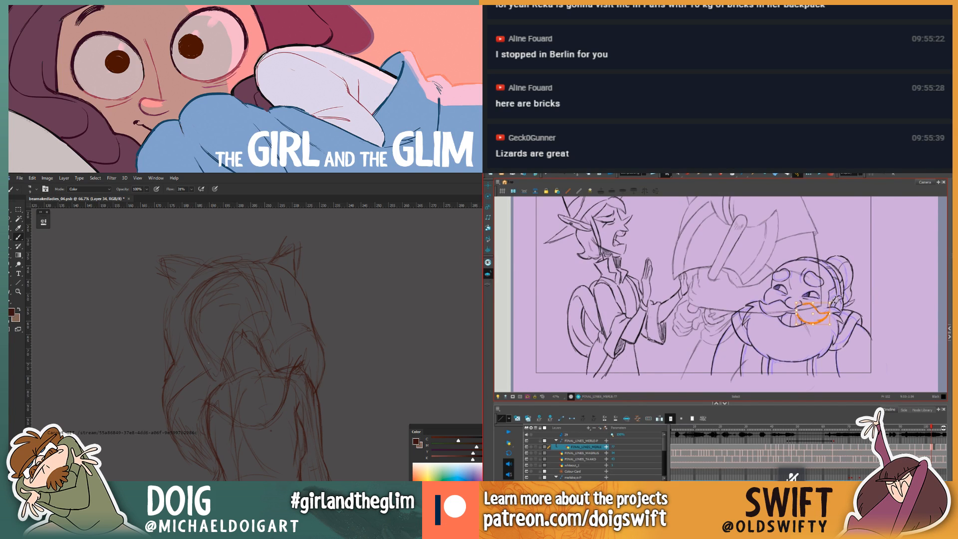
pyautogui.press(',')
pyautogui.press('.')
pyautogui.moveTo(781, 312)
pyautogui.mouseDown()
pyautogui.moveTo(760, 313)
pyautogui.moveTo(779, 310)
pyautogui.mouseUp()
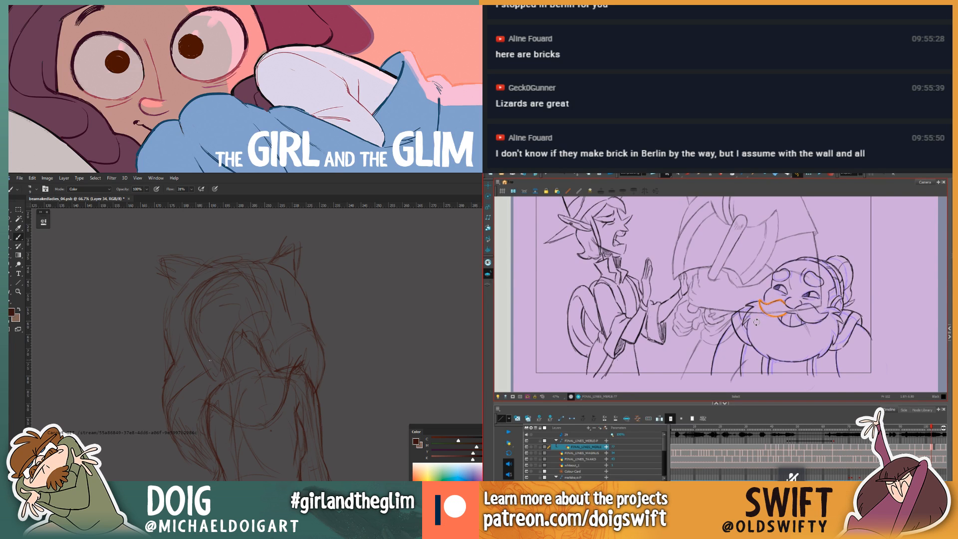
pyautogui.press('f')
pyautogui.press('g')
pyautogui.click(792, 327)
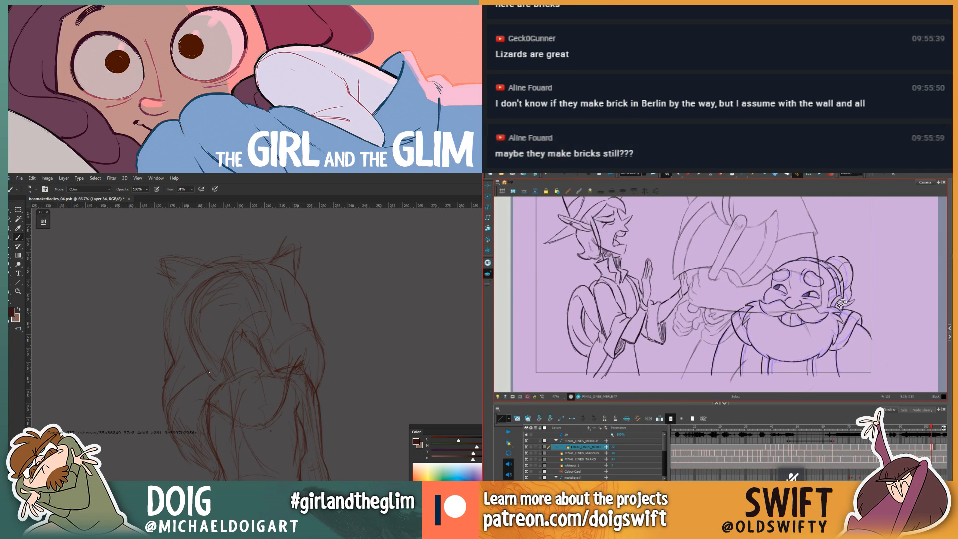
pyautogui.press('f')
pyautogui.press('g')
# Step: Adjust the beard's side lines below the bearded man's ear piece by piece, flipping to the previous drawing after each change
pyautogui.click(841, 313)
pyautogui.press('f')
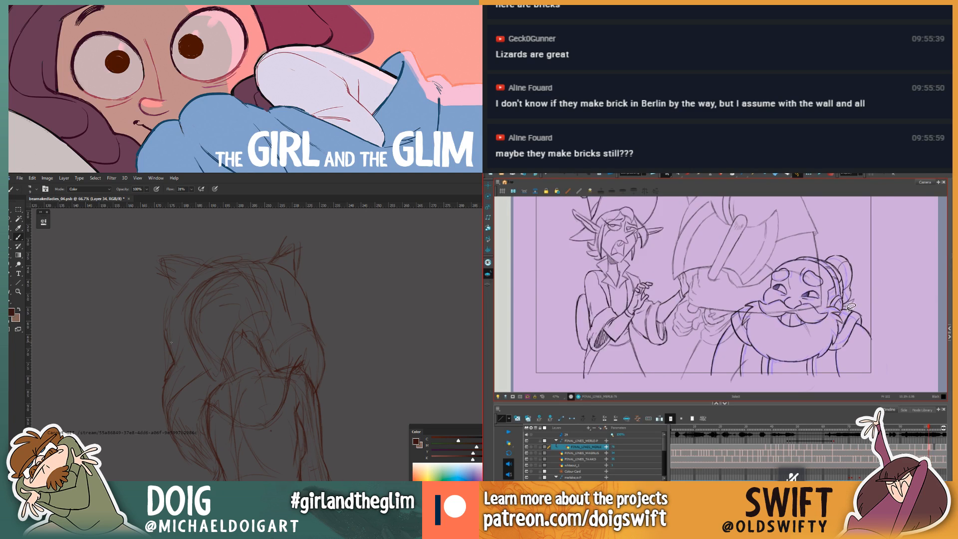
pyautogui.press('g')
pyautogui.click(841, 322)
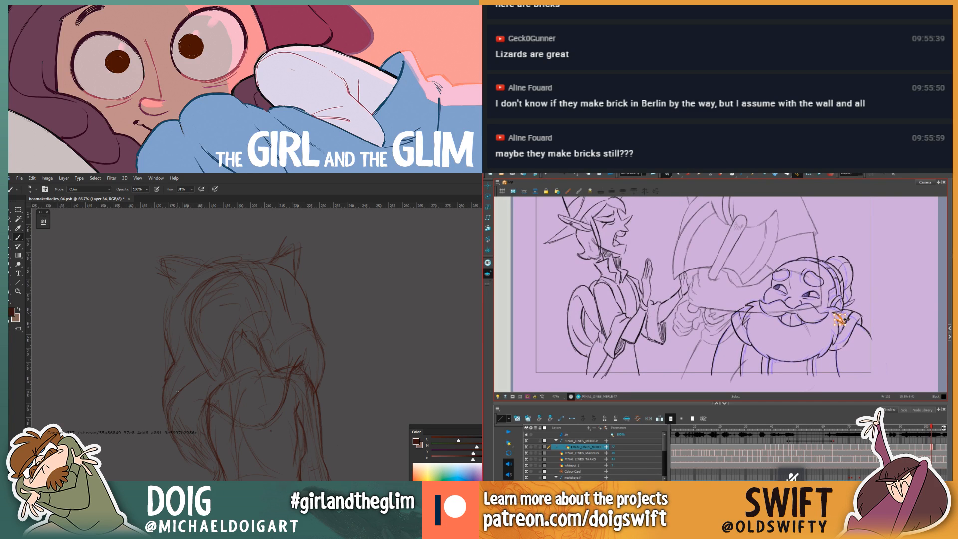
pyautogui.press('f')
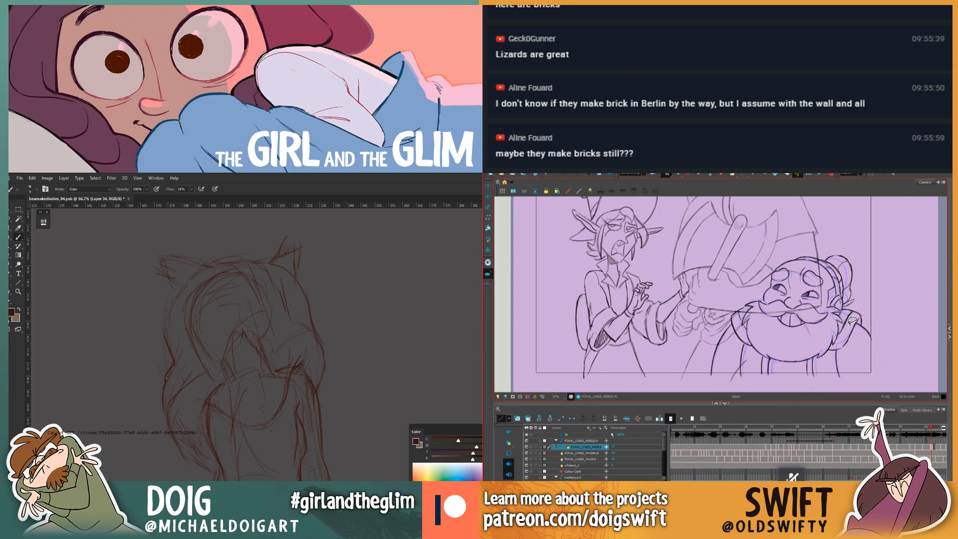
pyautogui.press('g')
pyautogui.click(836, 341)
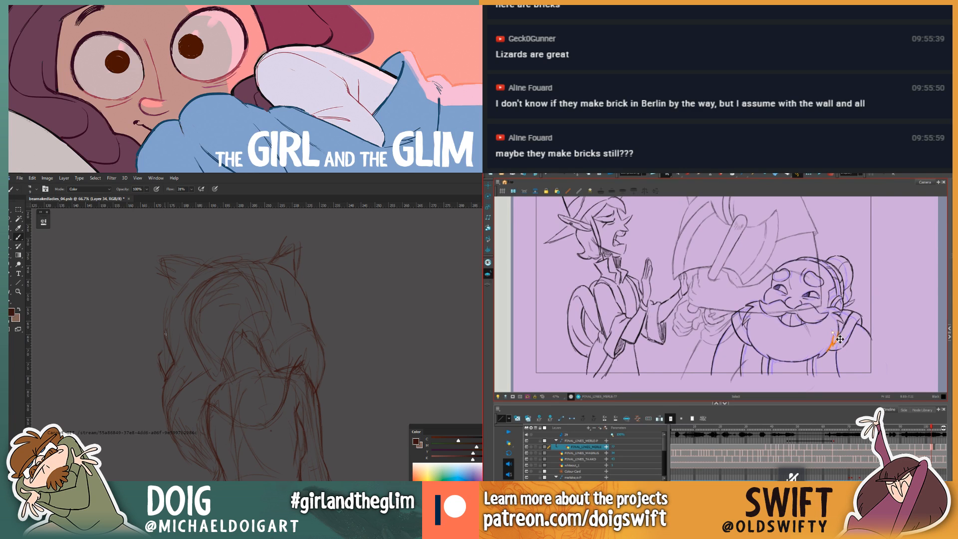
pyautogui.click(845, 352)
pyautogui.press('f')
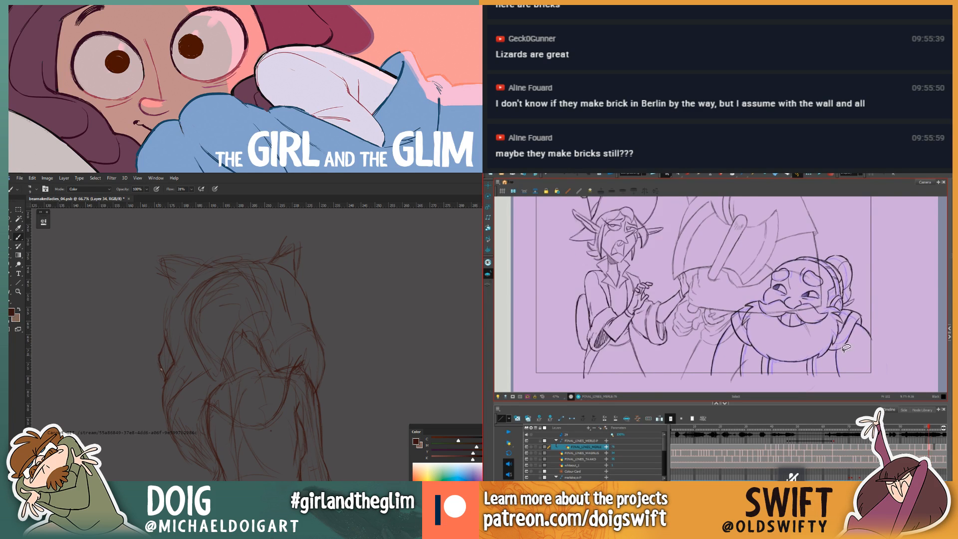
# Step: Nudge the bearded man's ear lines beneath his bun in the new drawing, flipping to the previous drawing after each change
pyautogui.press('g')
pyautogui.press('f')
pyautogui.press('g')
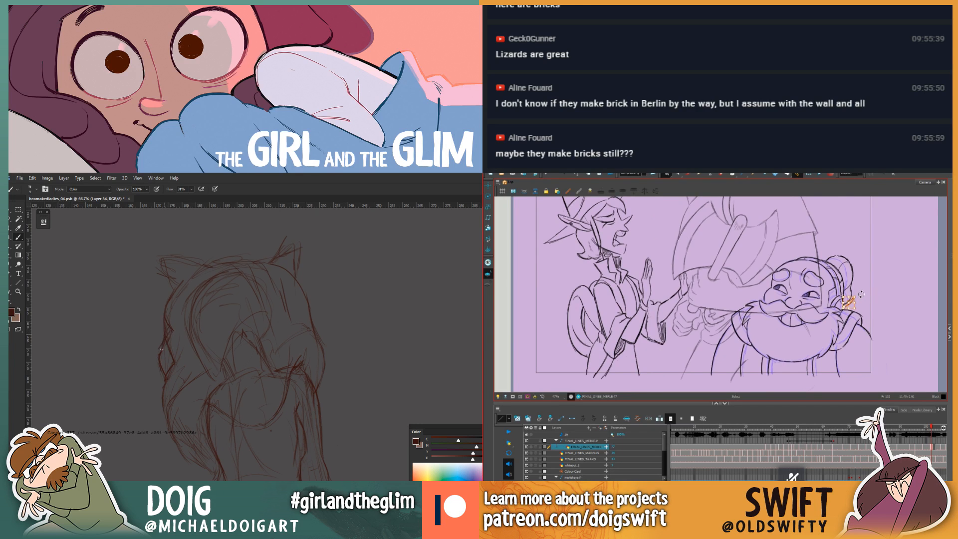
pyautogui.press('f')
pyautogui.press('g')
pyautogui.hotkey('ctrl', '-')
pyautogui.hotkey('ctrl', '-')
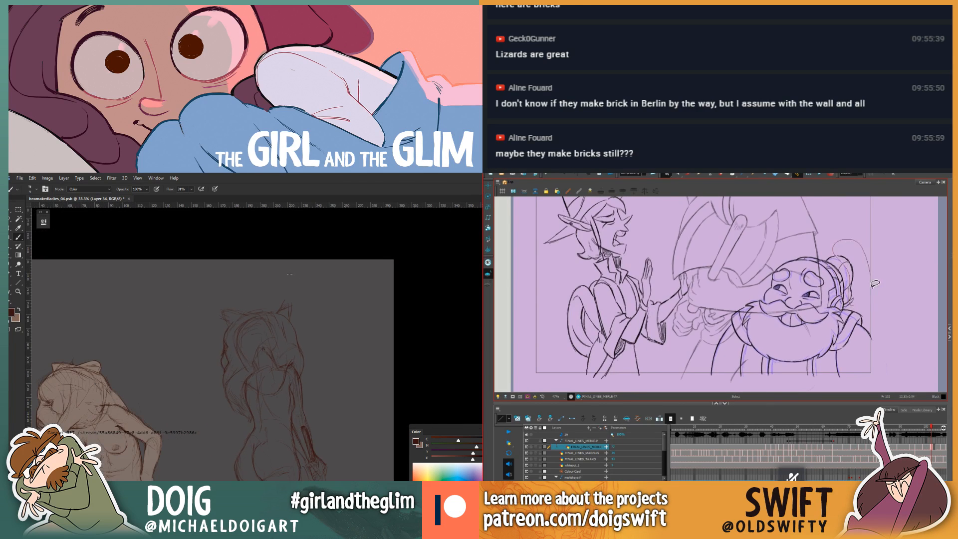
pyautogui.moveTo(874, 284); pyautogui.dragTo(854, 306)
pyautogui.moveTo(269, 374)
pyautogui.mouseDown()
pyautogui.moveTo(251, 331)
pyautogui.moveTo(223, 320)
pyautogui.moveTo(224, 359)
pyautogui.mouseUp()
pyautogui.press('f')
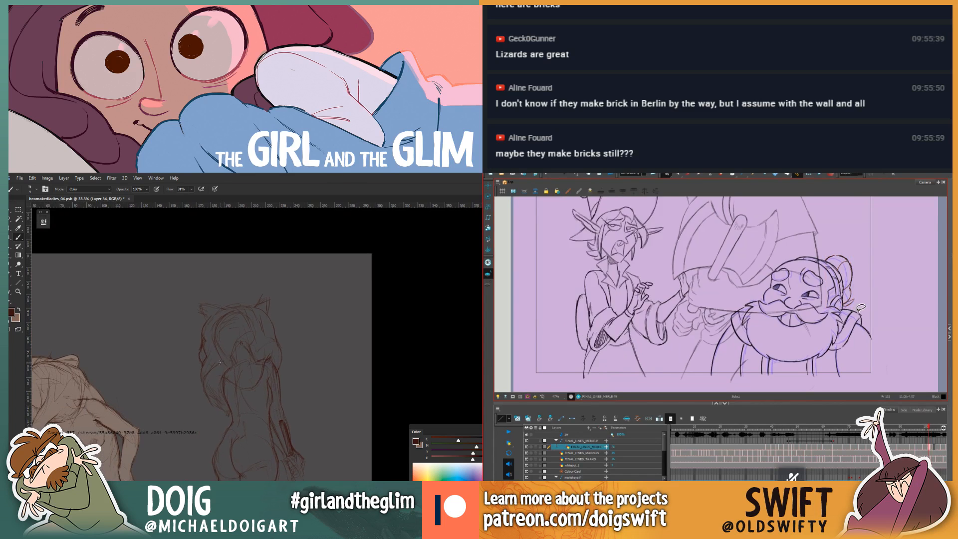
# Step: Nudge the bearded man's head, eyes and bun together, and darken the left hair edge in the rear-view sketch
pyautogui.press('g')
pyautogui.hotkey('ctrl', '+')
pyautogui.hotkey('ctrl', '+')
pyautogui.moveTo(861, 302)
pyautogui.mouseDown()
pyautogui.moveTo(850, 259)
pyautogui.moveTo(822, 243)
pyautogui.moveTo(768, 294)
pyautogui.mouseUp()
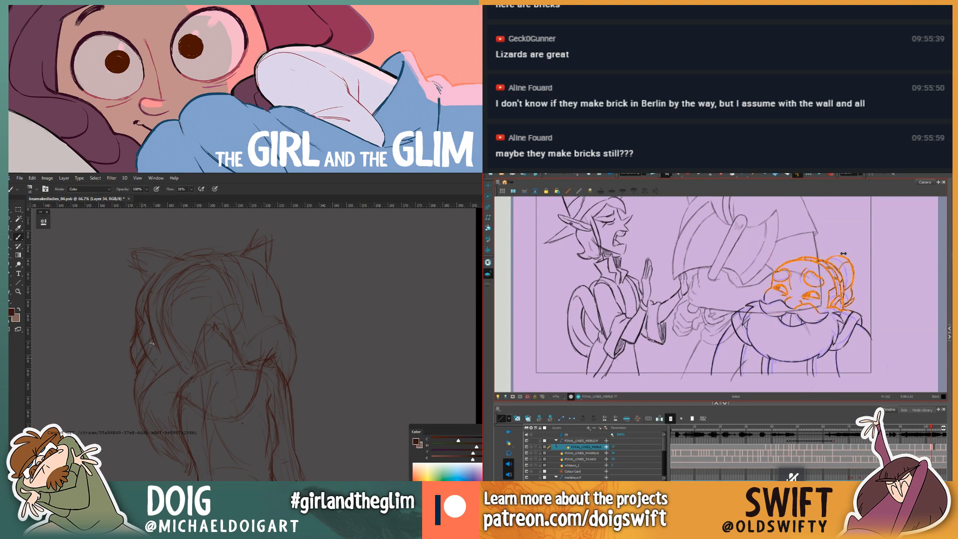
pyautogui.moveTo(152, 343); pyautogui.dragTo(142, 356)
pyautogui.moveTo(143, 316)
pyautogui.mouseDown()
pyautogui.moveTo(167, 353)
pyautogui.moveTo(156, 289)
pyautogui.moveTo(143, 352)
pyautogui.mouseUp()
pyautogui.press('f')
pyautogui.press('g')
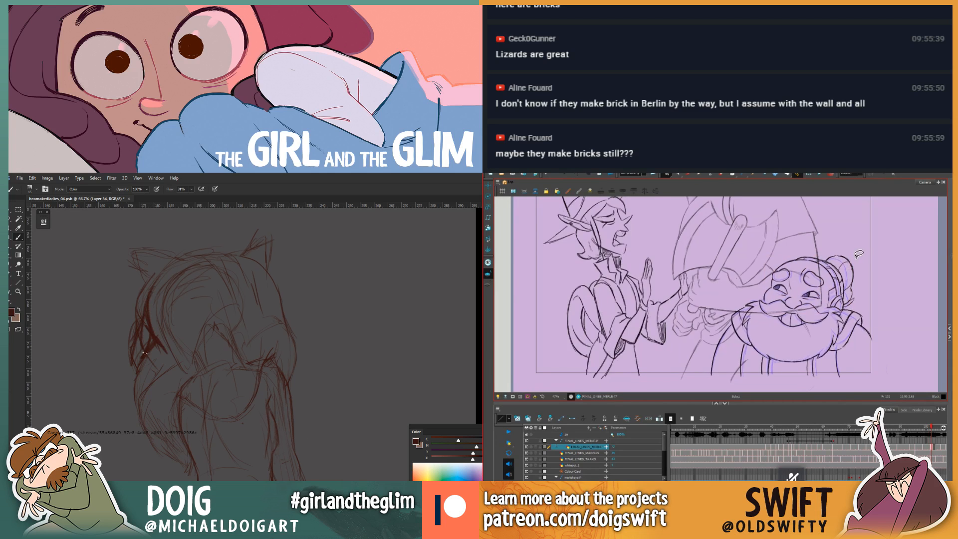
pyautogui.press('f')
pyautogui.press('g')
# Step: Erase the heavy left hair contour of the rear-view figure with an enlarged eraser, while checking the beard's side line against the previous drawing
pyautogui.press('e')
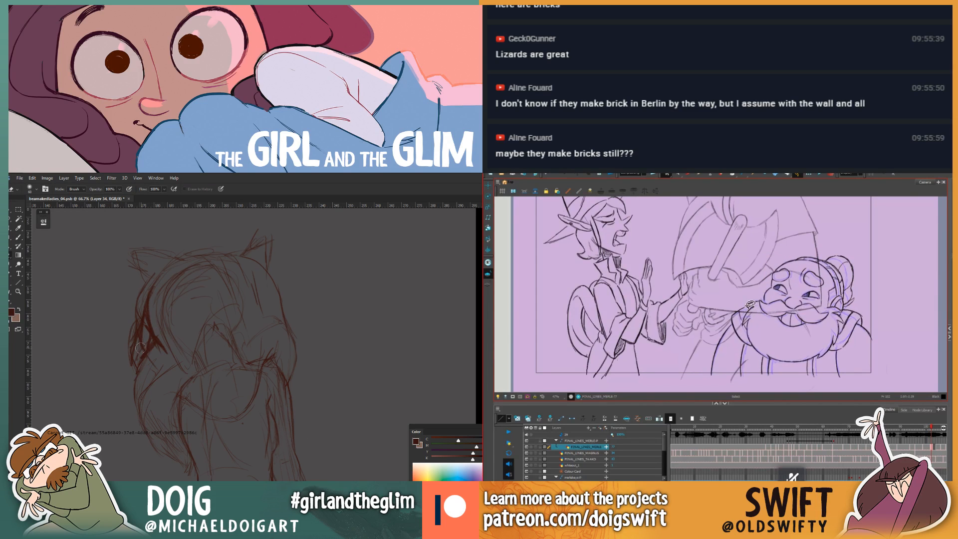
pyautogui.moveTo(750, 305); pyautogui.dragTo(747, 321)
pyautogui.press(']')
pyautogui.press(']')
pyautogui.press(']')
pyautogui.press(']')
pyautogui.press(']')
pyautogui.press(']')
pyautogui.moveTo(139, 348)
pyautogui.mouseDown()
pyautogui.moveTo(131, 310)
pyautogui.moveTo(130, 377)
pyautogui.moveTo(157, 358)
pyautogui.mouseUp()
pyautogui.press('Escape')
pyautogui.press('f')
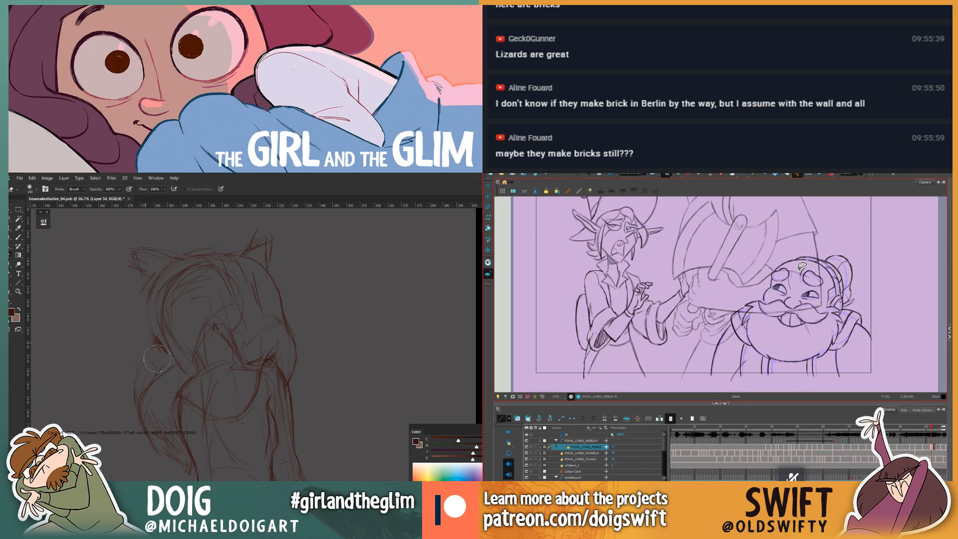
pyautogui.press('f')
# Step: Redraw the left hair contour of the rear-view figure, and adjust the lower edge of the bearded man's beard
pyautogui.press('b')
pyautogui.click(842, 364)
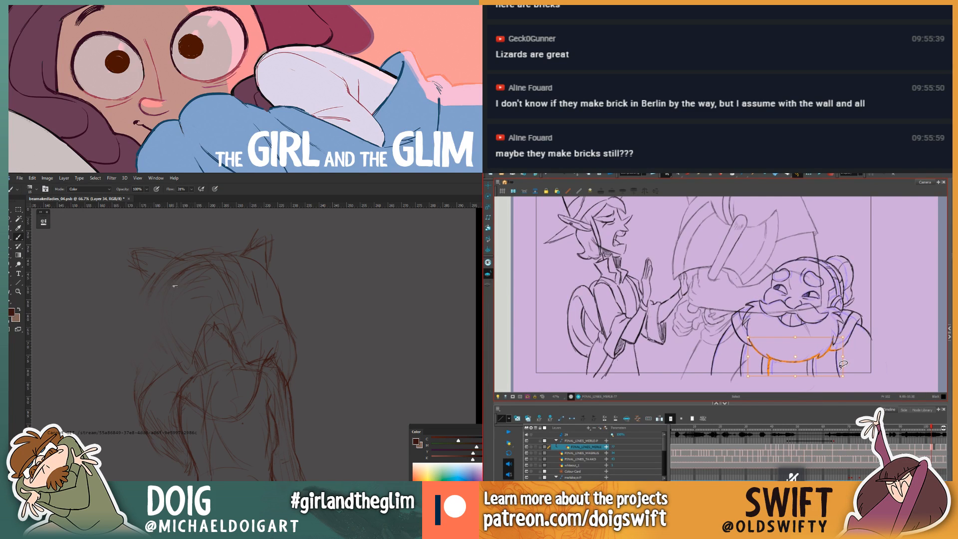
pyautogui.moveTo(157, 293); pyautogui.dragTo(159, 302)
pyautogui.press(',')
pyautogui.press(']')
pyautogui.press('.')
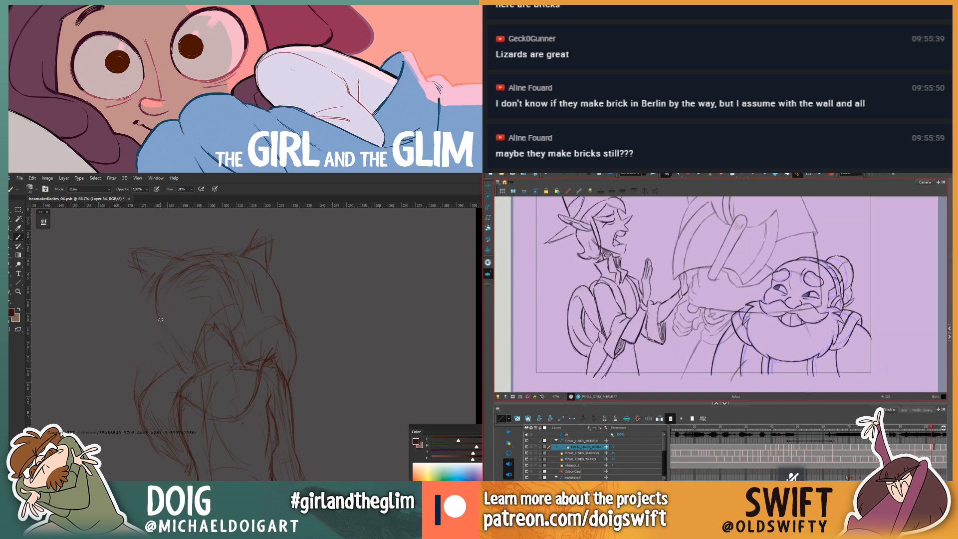
pyautogui.press('.')
pyautogui.press(',')
pyautogui.moveTo(167, 268)
pyautogui.mouseDown()
pyautogui.moveTo(146, 298)
pyautogui.moveTo(165, 333)
pyautogui.mouseUp()
pyautogui.press(',')
pyautogui.press('.')
# Step: Adjust the bearded man's shoulder lines beside his beard, comparing the new drawing with the neighbouring one
pyautogui.click(716, 353)
pyautogui.press(',')
pyautogui.press('.')
pyautogui.press(',')
pyautogui.press('.')
pyautogui.moveTo(861, 308)
pyautogui.mouseDown()
pyautogui.moveTo(852, 310)
pyautogui.moveTo(875, 358)
pyautogui.moveTo(873, 316)
pyautogui.mouseUp()
# Step: Clean up the right hair contour of the rear-view figure with a smaller eraser and brush, while flipping between the bearded man's drawings
pyautogui.press('e')
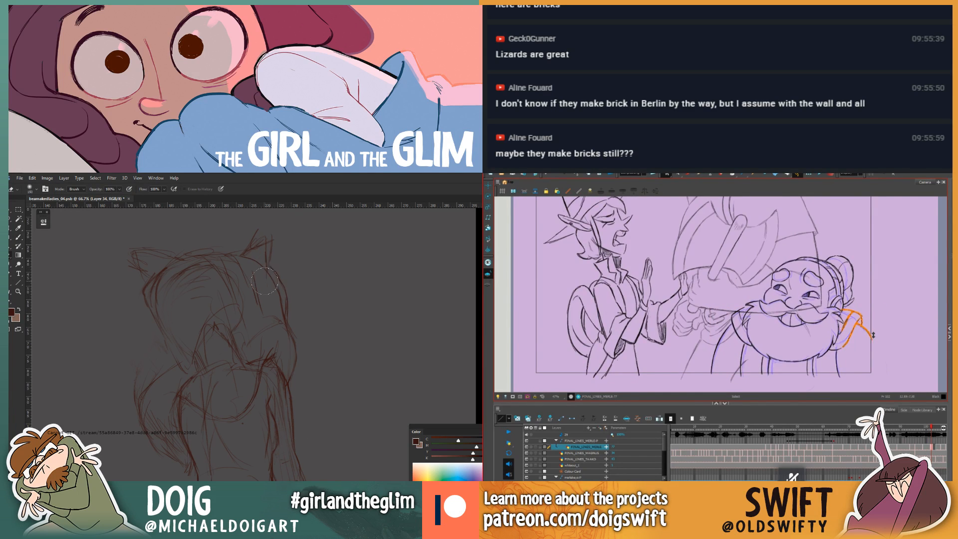
pyautogui.press(',')
pyautogui.press(',')
pyautogui.press('.')
pyautogui.press('[')
pyautogui.press('[')
pyautogui.press('[')
pyautogui.press(',')
pyautogui.press('.')
pyautogui.press('b')
pyautogui.press(',')
pyautogui.press('.')
pyautogui.press('.')
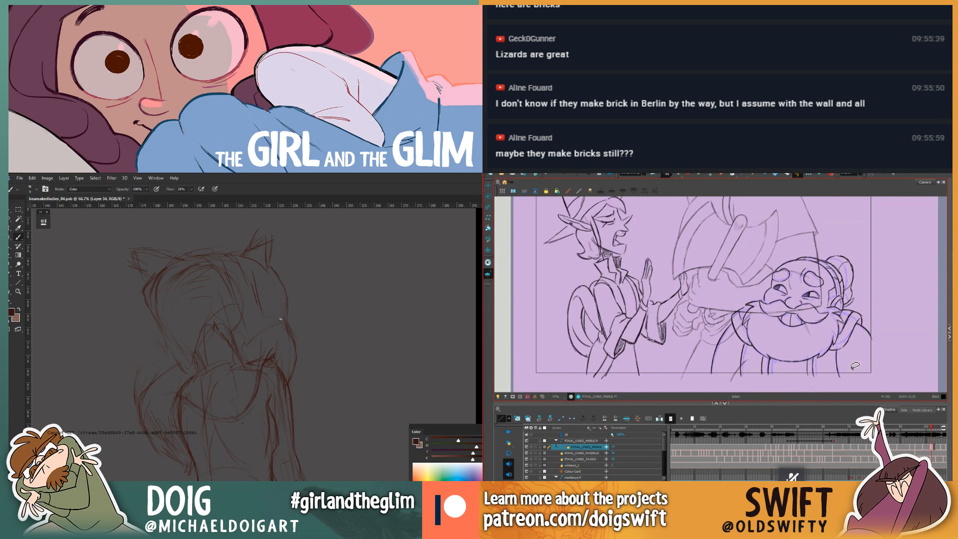
# Step: Adjust the bearded man's outer arm line and the opposite shoulder and arm lines, flipping between drawings to check the movement
pyautogui.moveTo(722, 338)
pyautogui.mouseDown()
pyautogui.moveTo(732, 359)
pyautogui.moveTo(729, 327)
pyautogui.moveTo(709, 353)
pyautogui.moveTo(735, 330)
pyautogui.mouseUp()
pyautogui.press(',')
pyautogui.press('.')
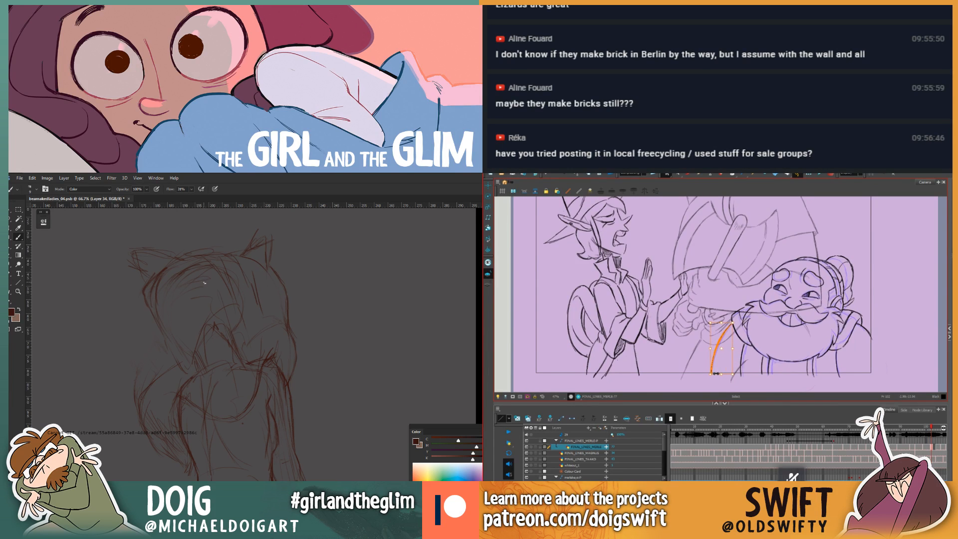
pyautogui.click(849, 296)
pyautogui.press(',')
pyautogui.press('.')
pyautogui.press(',')
pyautogui.press('.')
pyautogui.moveTo(851, 324)
pyautogui.mouseDown()
pyautogui.moveTo(843, 377)
pyautogui.moveTo(856, 376)
pyautogui.mouseUp()
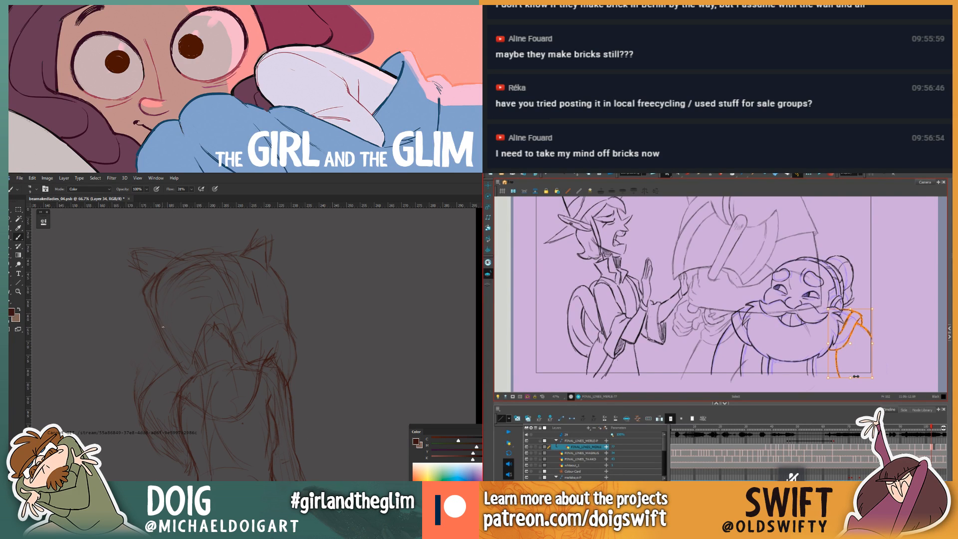
pyautogui.press('Delete')
pyautogui.press('.')
pyautogui.press(',')
# Step: Scrub back to the earlier part of the bearded man's animation and set the playback start frame to 70
pyautogui.click(933, 448)
pyautogui.moveTo(934, 427)
pyautogui.mouseDown()
pyautogui.moveTo(813, 427)
pyautogui.moveTo(856, 427)
pyautogui.mouseUp()
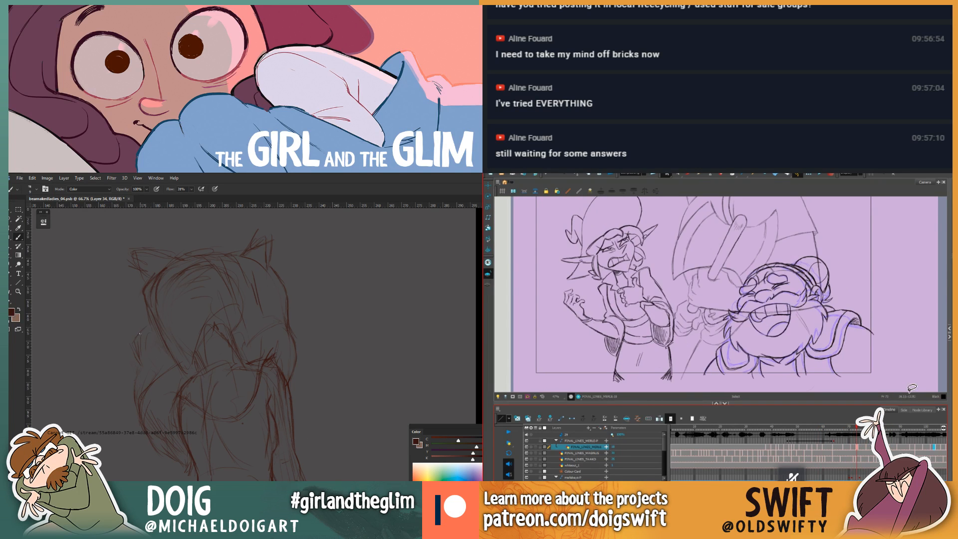
pyautogui.rightClick(865, 426)
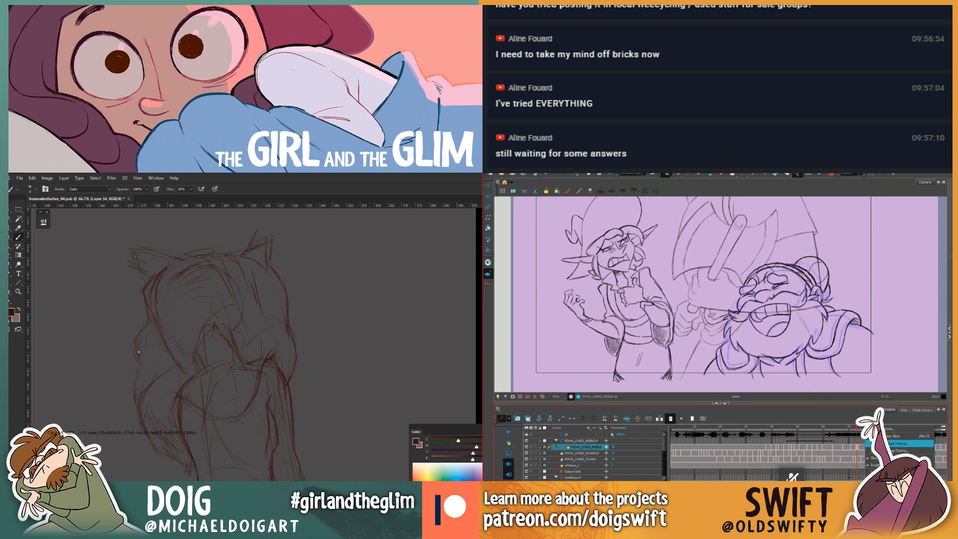
pyautogui.click(898, 443)
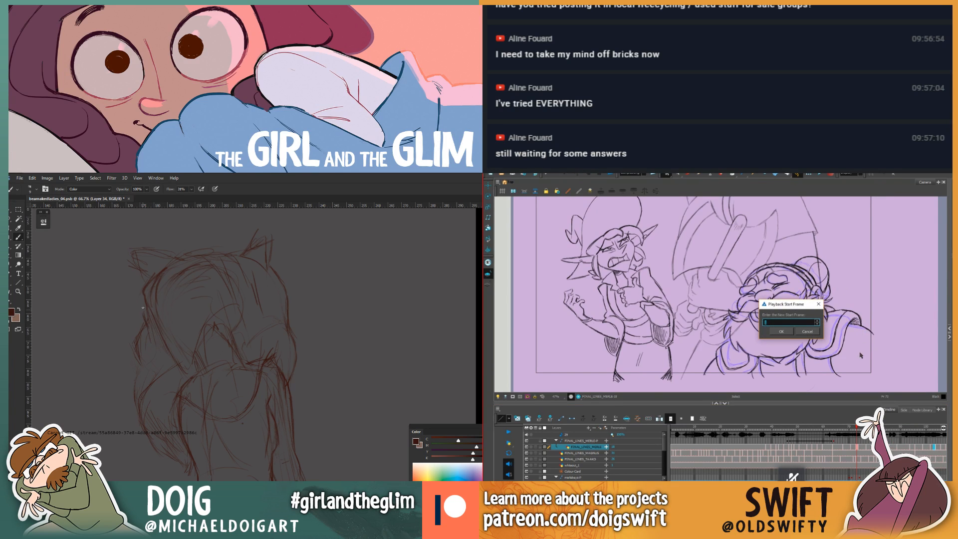
pyautogui.write('70')
pyautogui.press('Return')
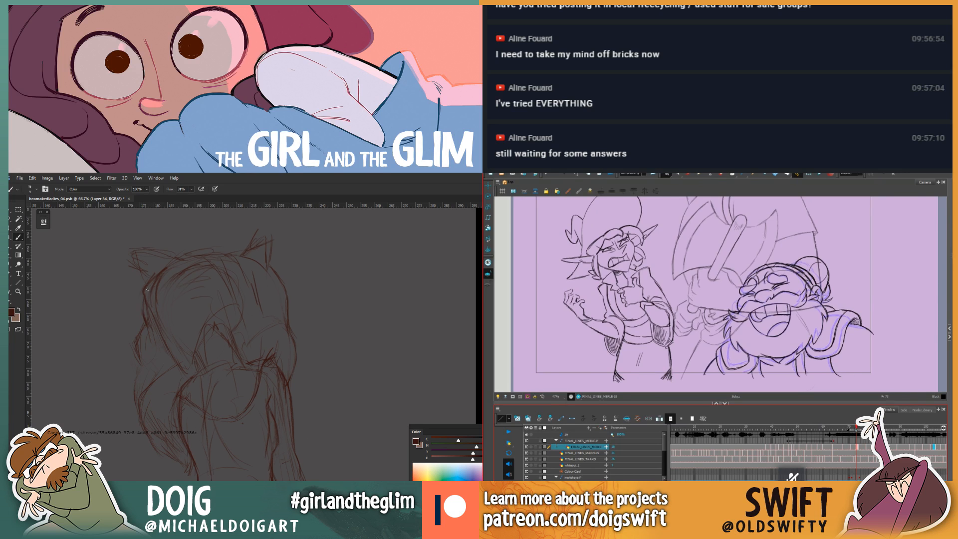
# Step: Scrub through the earlier poses and set the playback stop frame, while checking the rear-view sketch's overall shape
pyautogui.moveTo(857, 430); pyautogui.dragTo(832, 433)
pyautogui.hotkey('ctrl', '-')
pyautogui.hotkey('ctrl', '-')
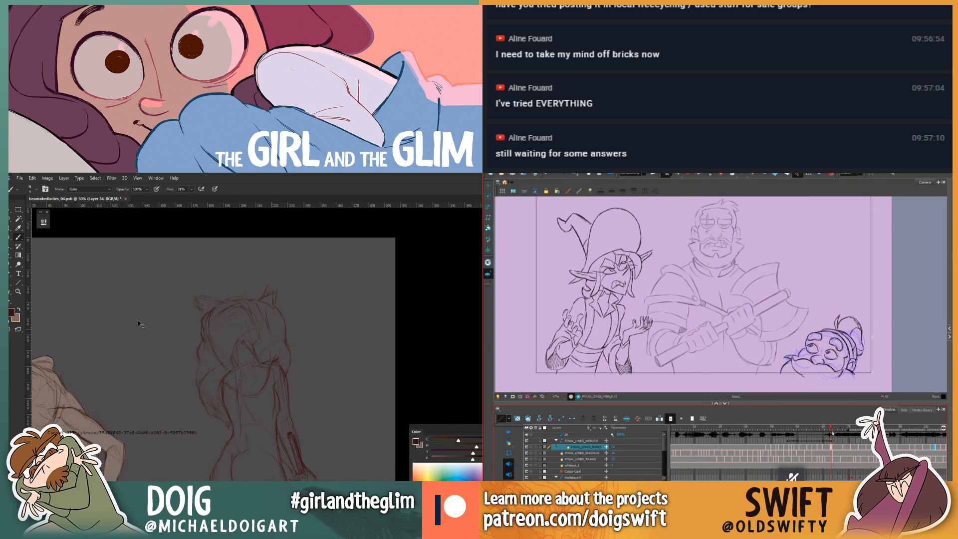
pyautogui.hotkey('ctrl', '-')
pyautogui.moveTo(189, 359)
pyautogui.mouseDown()
pyautogui.moveTo(208, 315)
pyautogui.moveTo(178, 336)
pyautogui.moveTo(194, 330)
pyautogui.moveTo(193, 342)
pyautogui.moveTo(182, 342)
pyautogui.mouseUp()
pyautogui.hotkey('ctrl', '+')
pyautogui.hotkey('ctrl', '+')
pyautogui.hotkey('ctrl', '+')
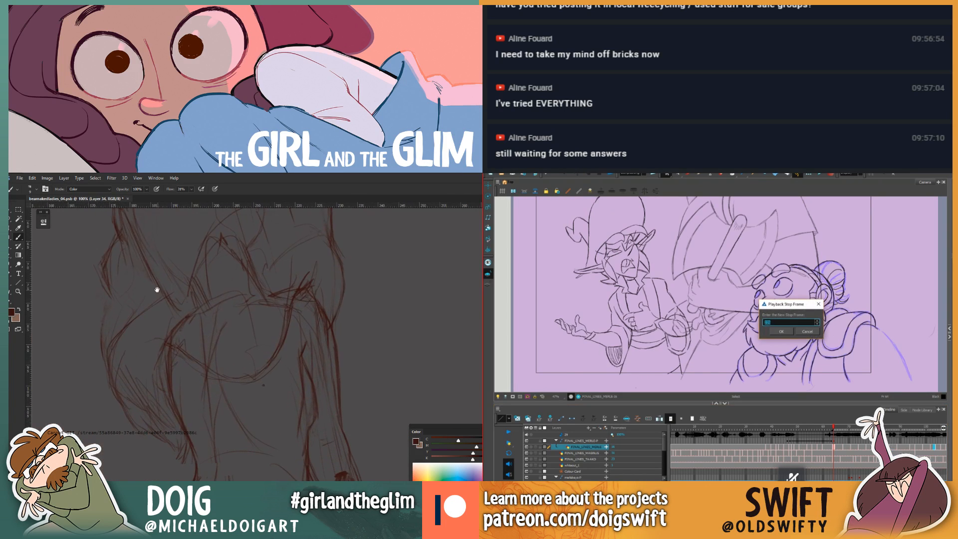
pyautogui.press('Return')
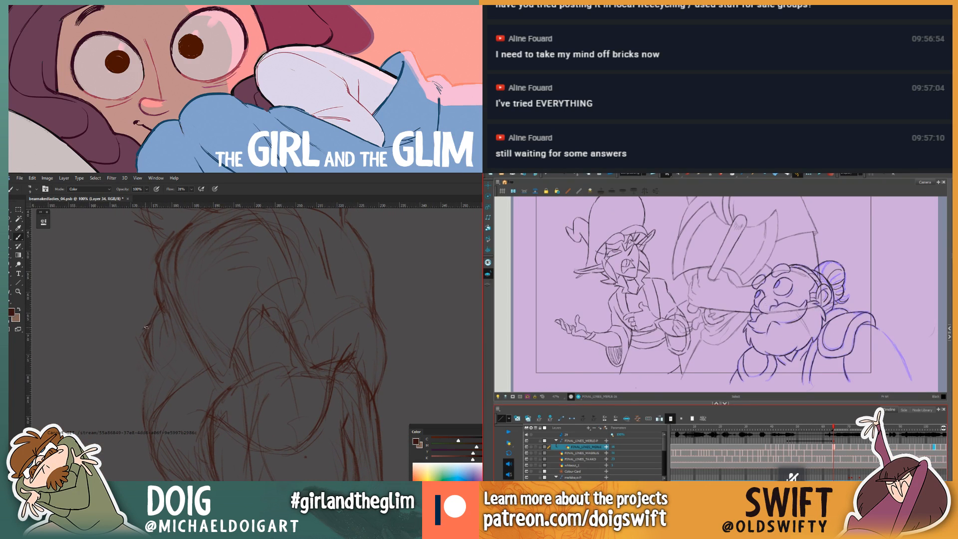
# Step: Scrub and play back the bearded man's animation to review how the new drawing follows the earlier poses
pyautogui.moveTo(885, 430)
pyautogui.mouseDown()
pyautogui.moveTo(945, 434)
pyautogui.moveTo(927, 438)
pyautogui.mouseUp()
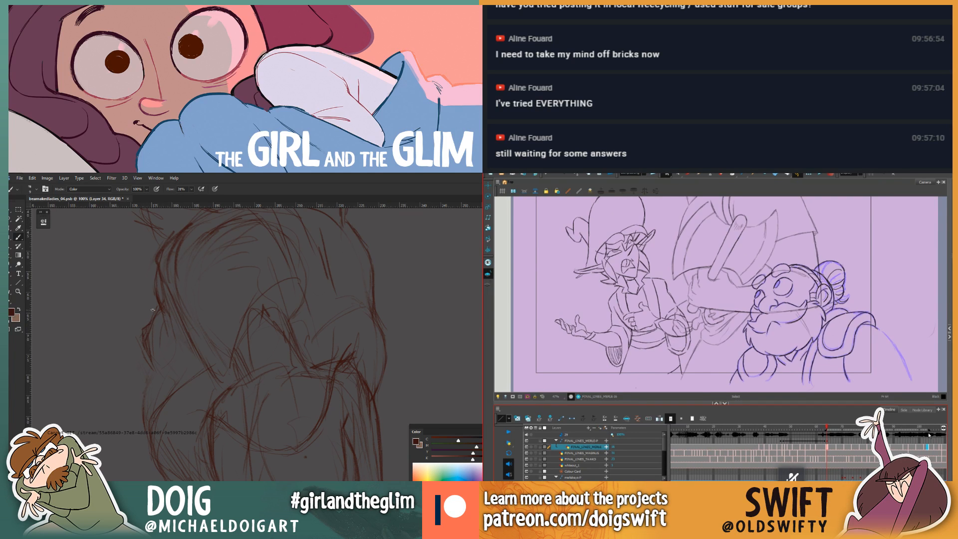
pyautogui.click(928, 428)
pyautogui.click(932, 428)
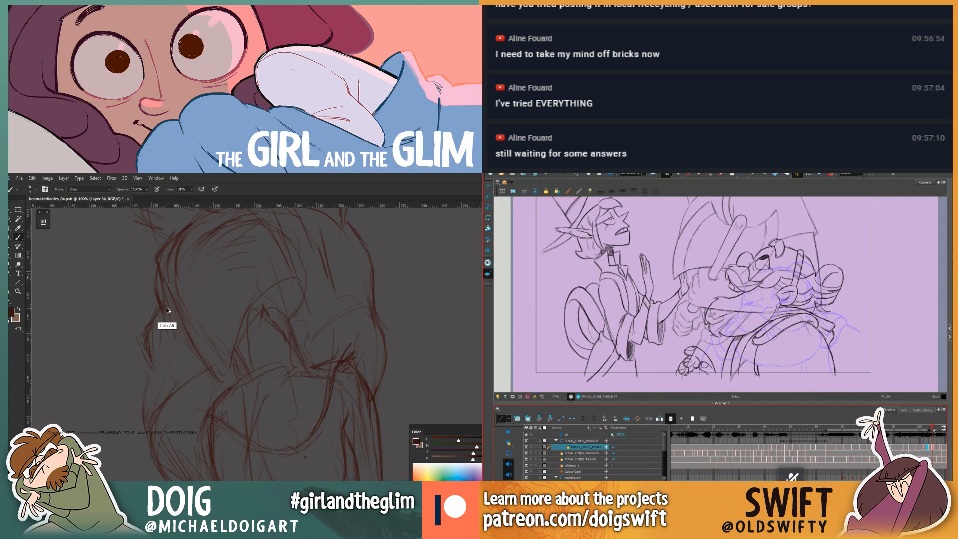
pyautogui.moveTo(934, 430)
pyautogui.mouseDown()
pyautogui.moveTo(904, 434)
pyautogui.moveTo(926, 449)
pyautogui.moveTo(882, 446)
pyautogui.moveTo(873, 427)
pyautogui.moveTo(844, 427)
pyautogui.mouseUp()
pyautogui.hotkey('ctrl', '-')
pyautogui.hotkey('ctrl', '+')
pyautogui.click(925, 427)
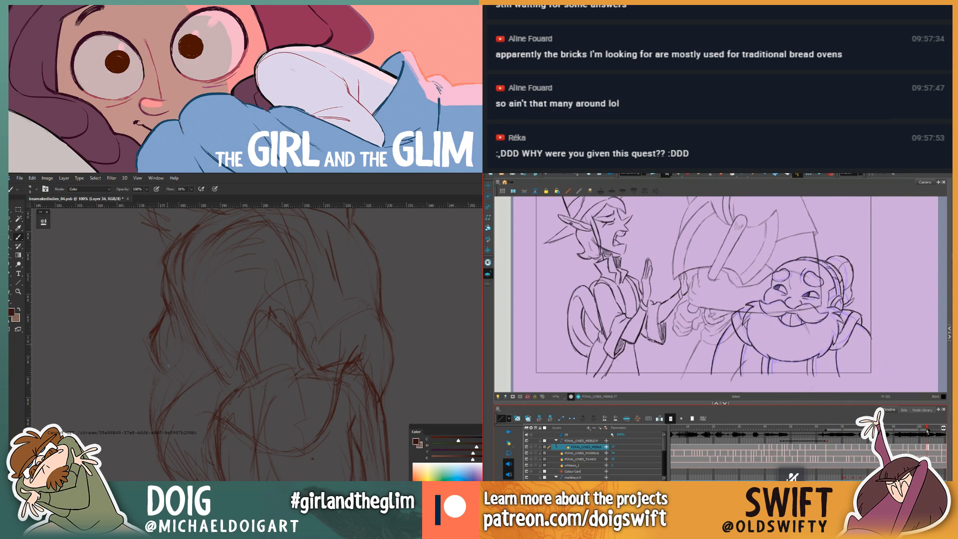
pyautogui.moveTo(926, 431)
pyautogui.mouseDown()
pyautogui.moveTo(699, 442)
pyautogui.moveTo(844, 443)
pyautogui.moveTo(833, 448)
pyautogui.mouseUp()
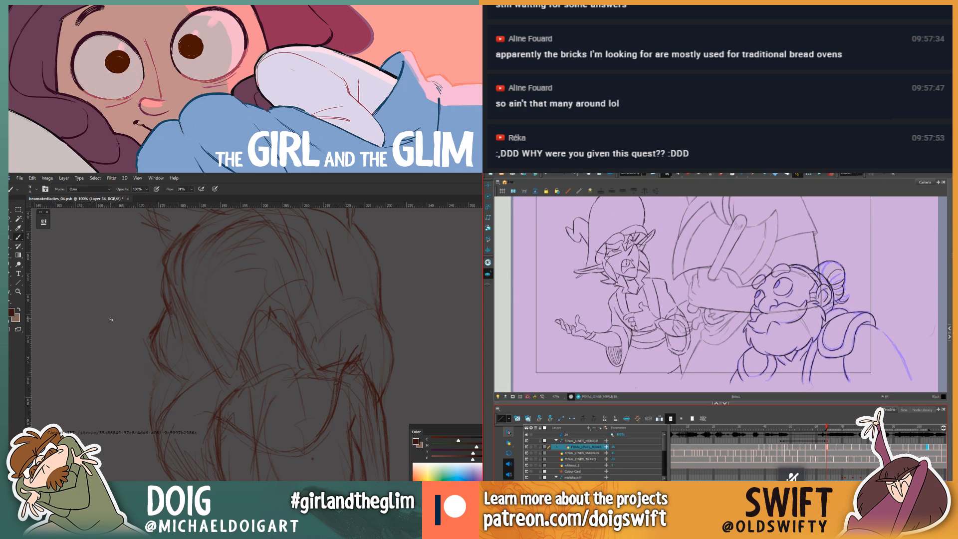
pyautogui.click(510, 435)
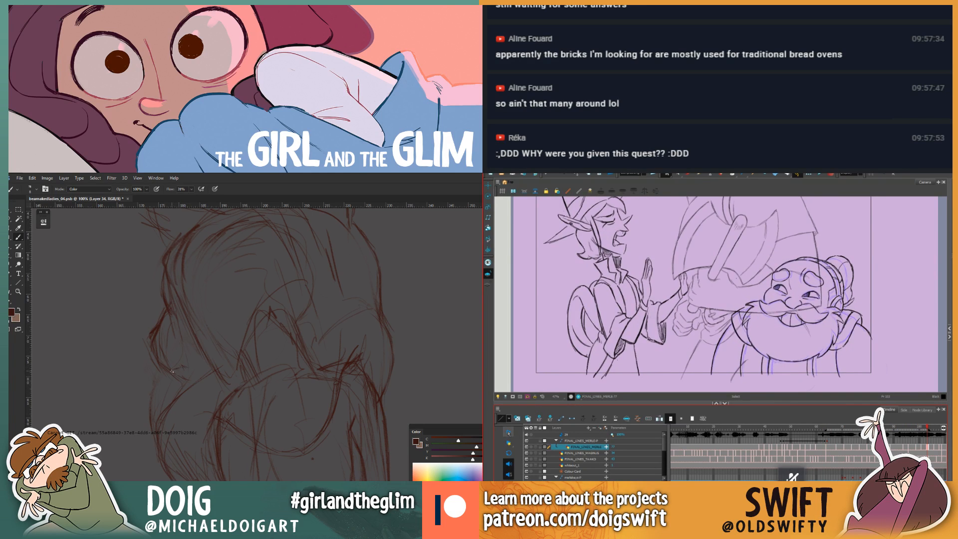
pyautogui.click(510, 434)
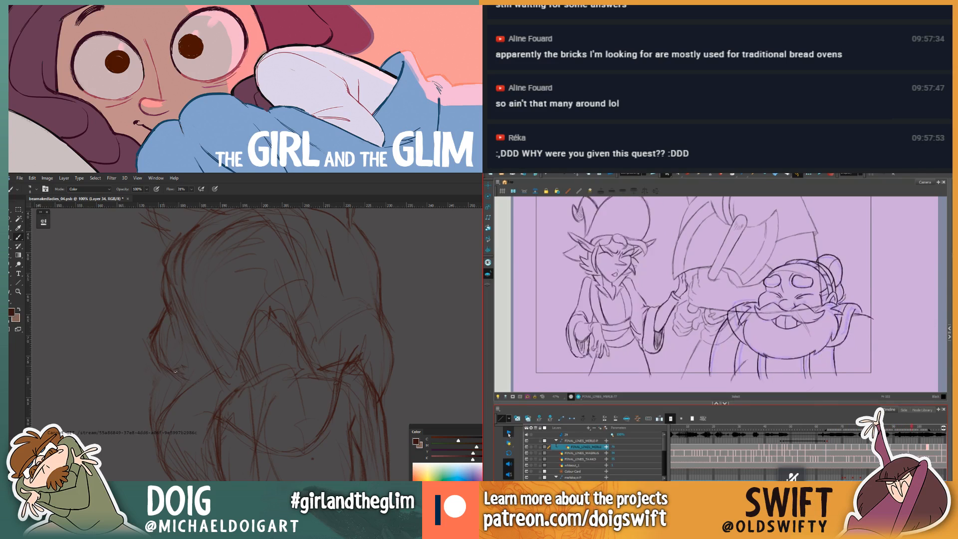
# Step: Erase stray lines at the lower-left tip of the rear-view figure's hair, and scrub back to the grinning poses
pyautogui.press('e')
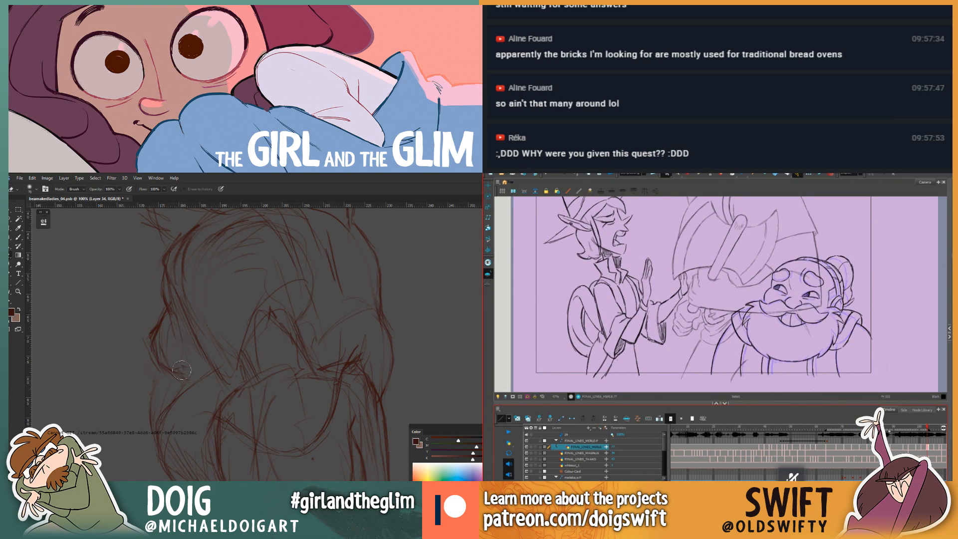
pyautogui.press(']')
pyautogui.moveTo(181, 370); pyautogui.dragTo(186, 372)
pyautogui.moveTo(926, 428); pyautogui.dragTo(903, 430)
pyautogui.press('b')
# Step: Step back and forth through the bearded man's closed-eye drawings on the timeline to compare consecutive poses
pyautogui.click(901, 448)
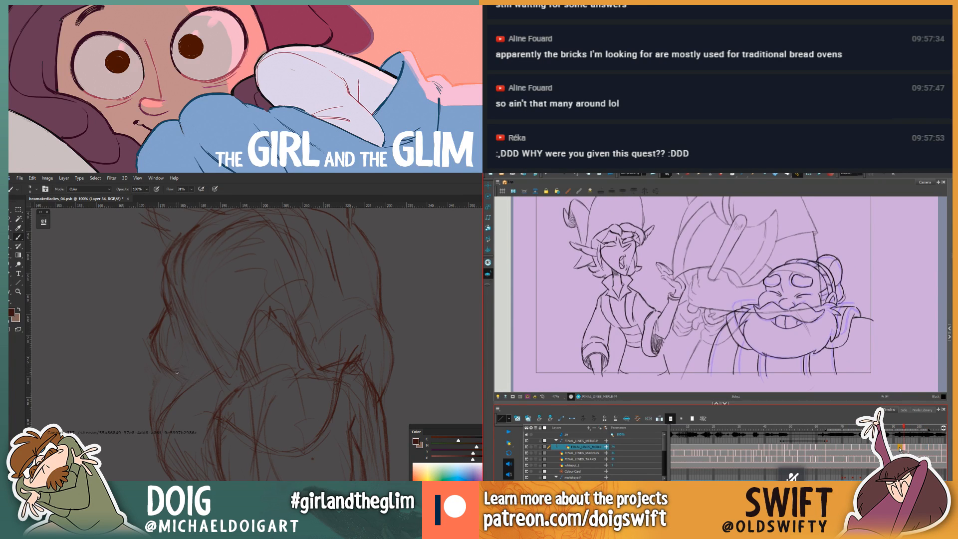
pyautogui.click(904, 448)
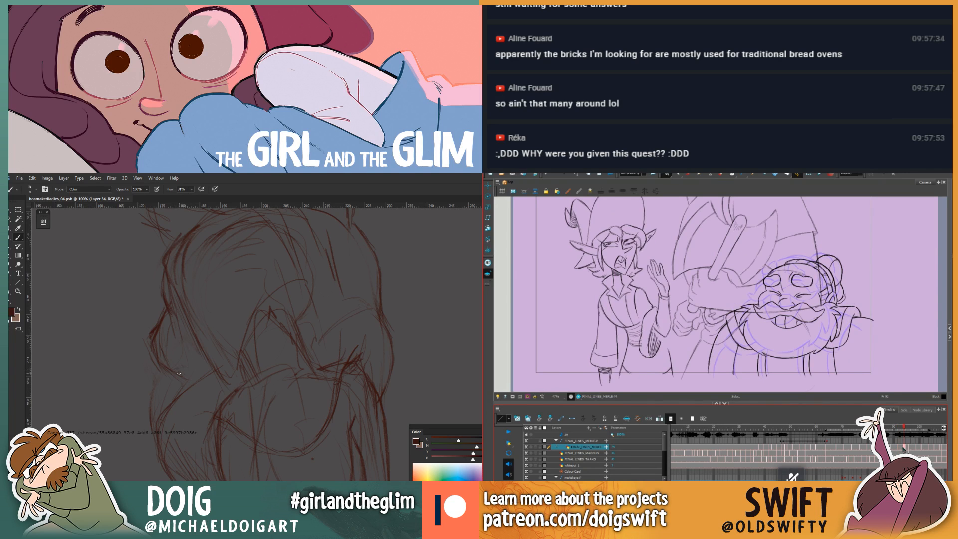
pyautogui.click(899, 448)
pyautogui.click(909, 448)
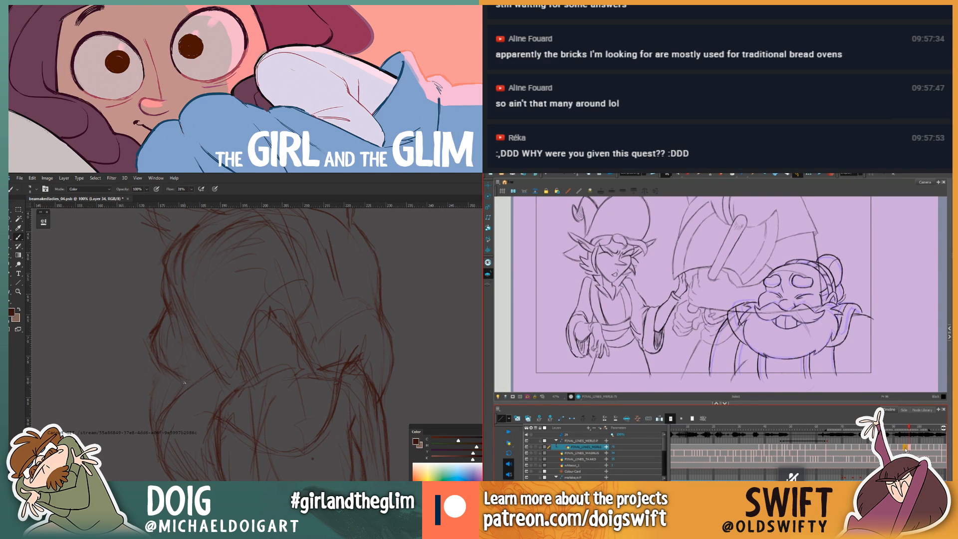
pyautogui.click(906, 448)
pyautogui.hotkey('ctrl', '-')
pyautogui.hotkey('ctrl', '-')
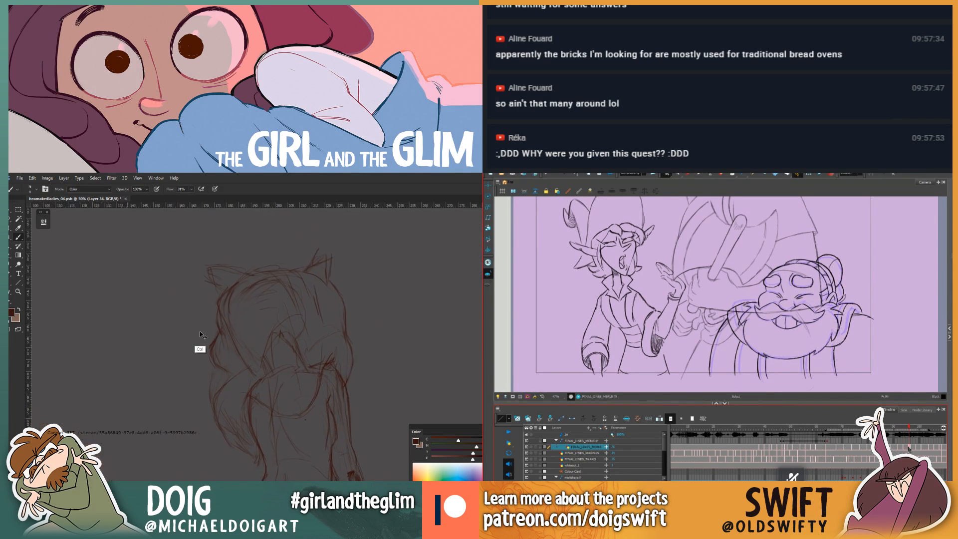
pyautogui.click(909, 449)
# Step: Refine the lower-left hair curve of the rear-view figure, and compare the bearded man's closed-eye and open-eye drawings on the timeline
pyautogui.hotkey('ctrl', '+')
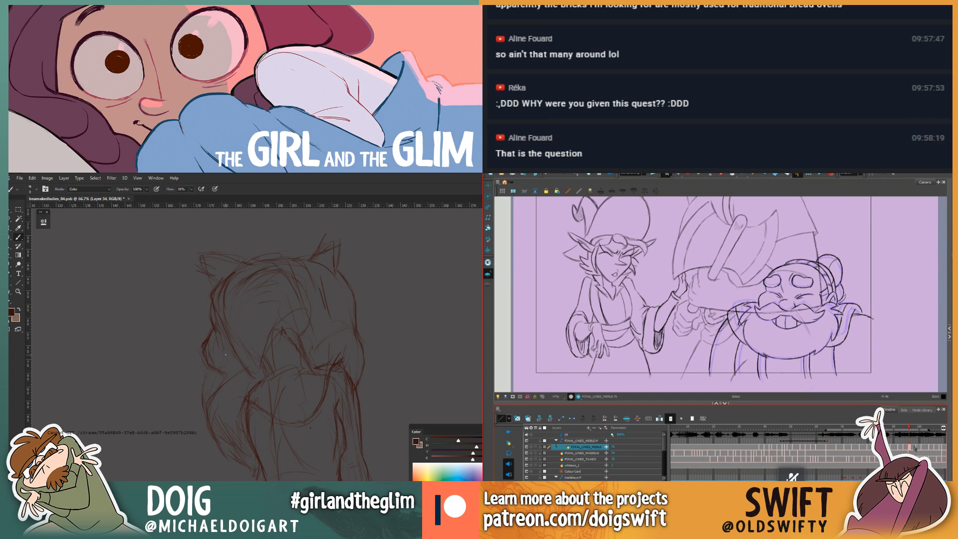
pyautogui.click(915, 447)
pyautogui.click(917, 448)
pyautogui.hotkey('ctrl', '+')
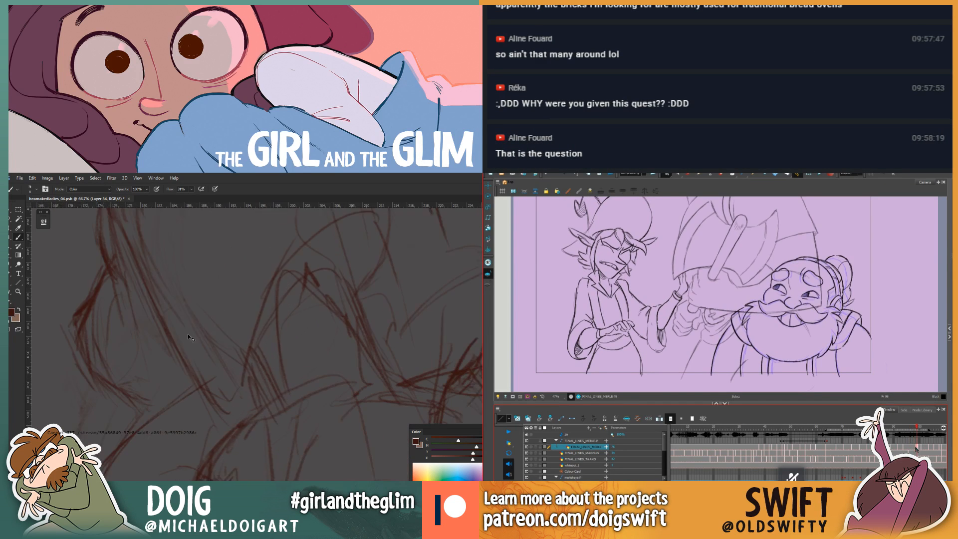
pyautogui.click(912, 448)
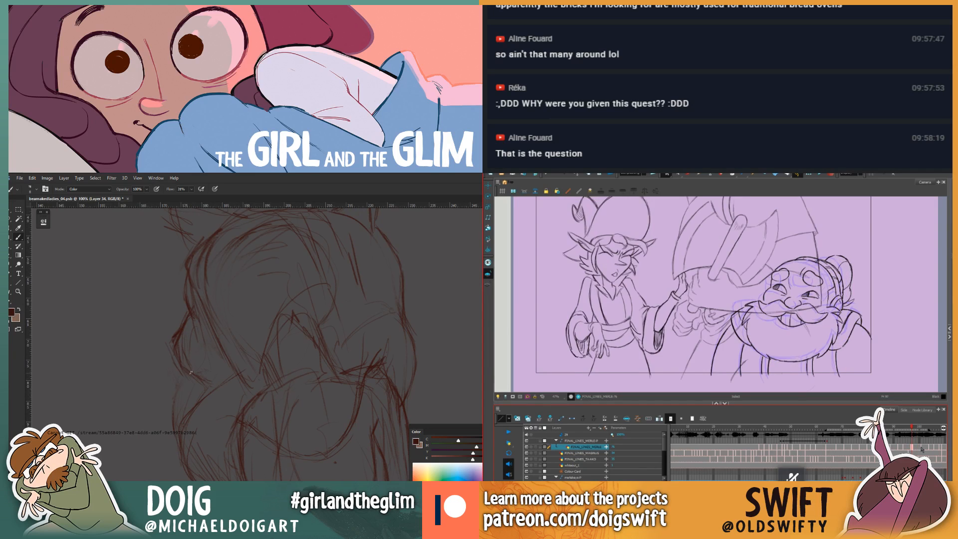
pyautogui.click(920, 447)
pyautogui.moveTo(173, 342); pyautogui.dragTo(210, 382)
pyautogui.click(923, 448)
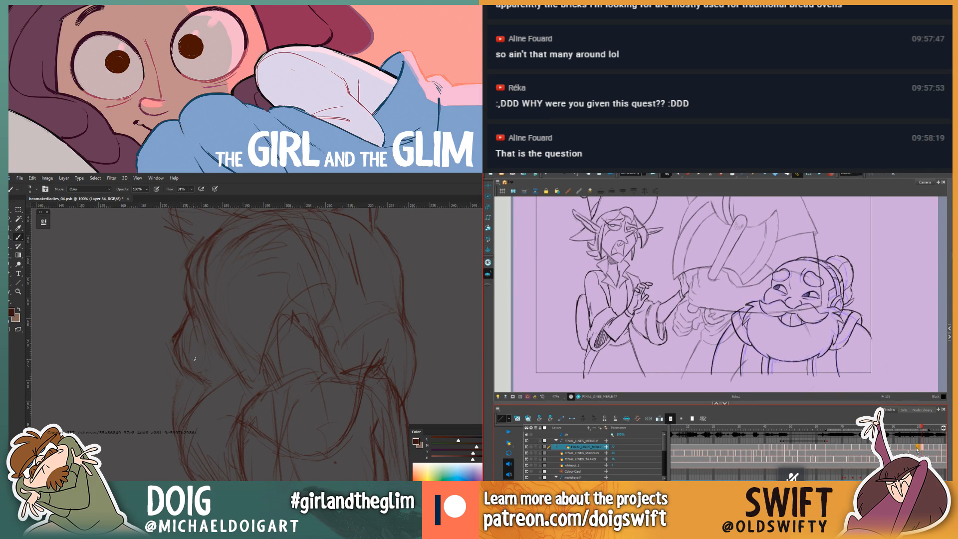
# Step: Scrub and play back the animation to review the bearded man's poses, checking the rear-view figure against the full sketch
pyautogui.moveTo(917, 427); pyautogui.dragTo(828, 442)
pyautogui.hotkey('ctrl', '-')
pyautogui.hotkey('ctrl', '-')
pyautogui.hotkey('ctrl', '-')
pyautogui.hotkey('ctrl', '-')
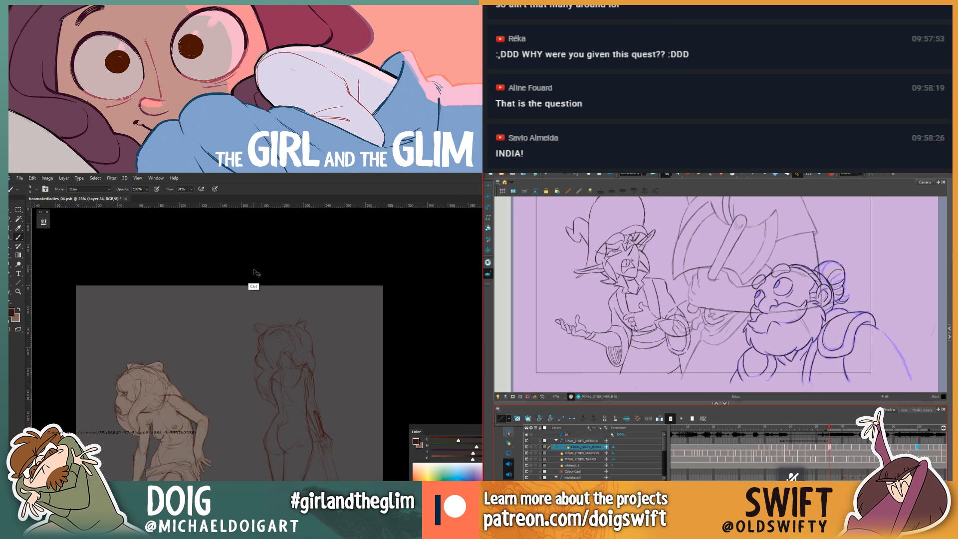
pyautogui.hotkey('ctrl', '+')
pyautogui.click(509, 432)
pyautogui.hotkey('ctrl', '+')
pyautogui.hotkey('ctrl', '+')
pyautogui.hotkey('ctrl', '+')
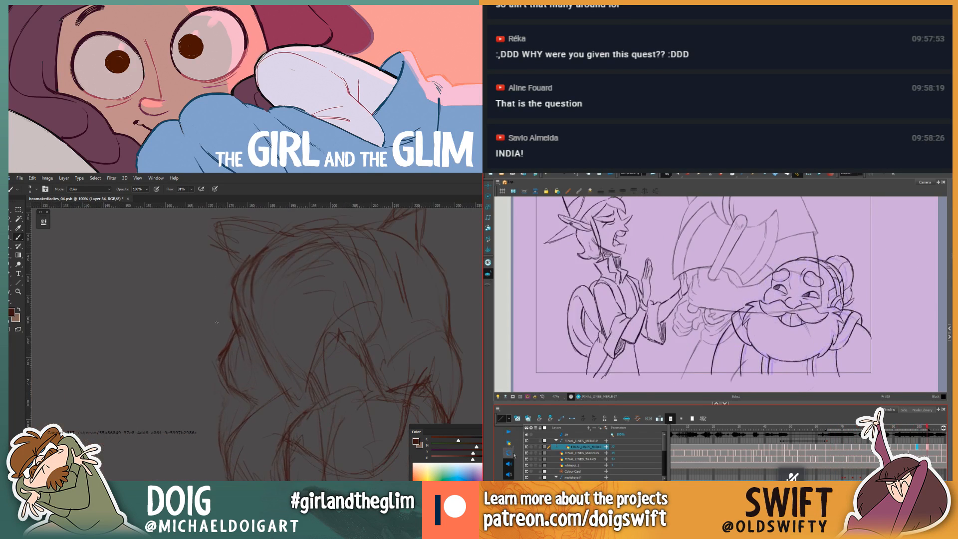
# Step: Replay the bearded man's grinning and closed-eye poses, select his grin drawings on the timeline, and compare them by scrubbing
pyautogui.moveTo(235, 375); pyautogui.dragTo(243, 393)
pyautogui.click(509, 432)
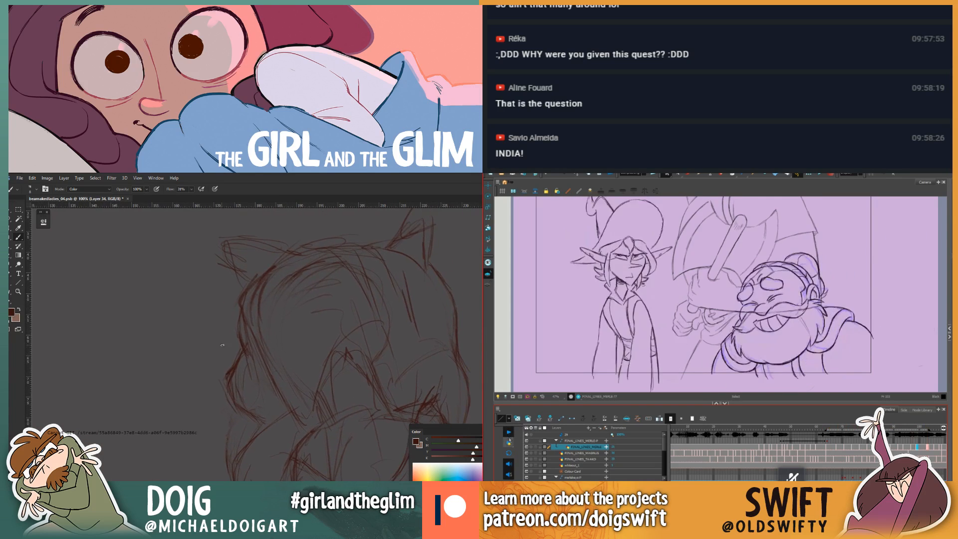
pyautogui.hotkey('ctrl', '+')
pyautogui.click(508, 432)
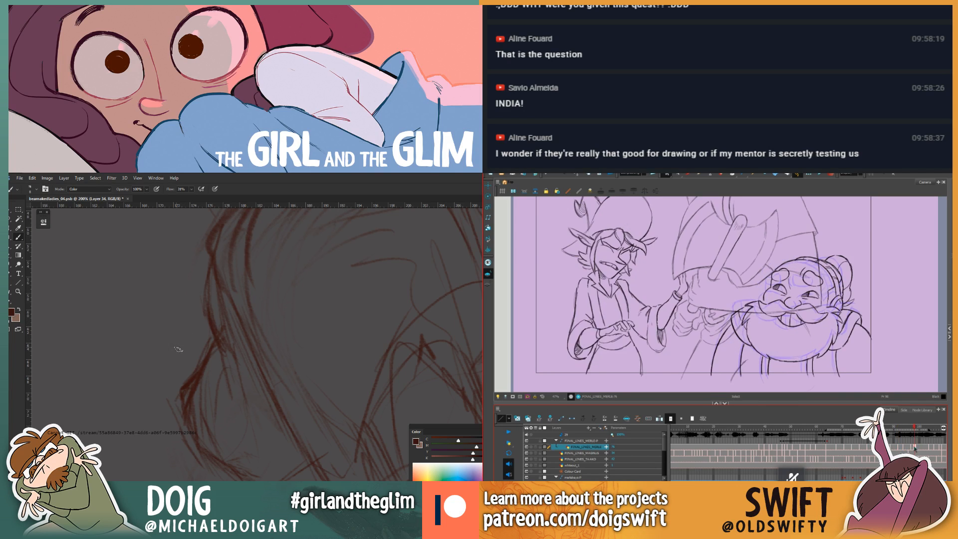
pyautogui.moveTo(900, 448); pyautogui.dragTo(916, 448)
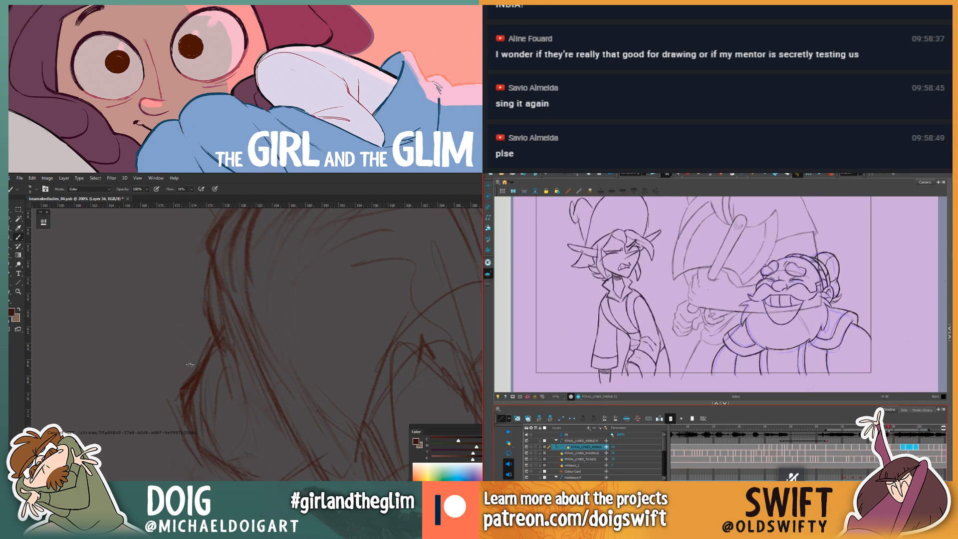
pyautogui.scroll(-3, 202, 370)
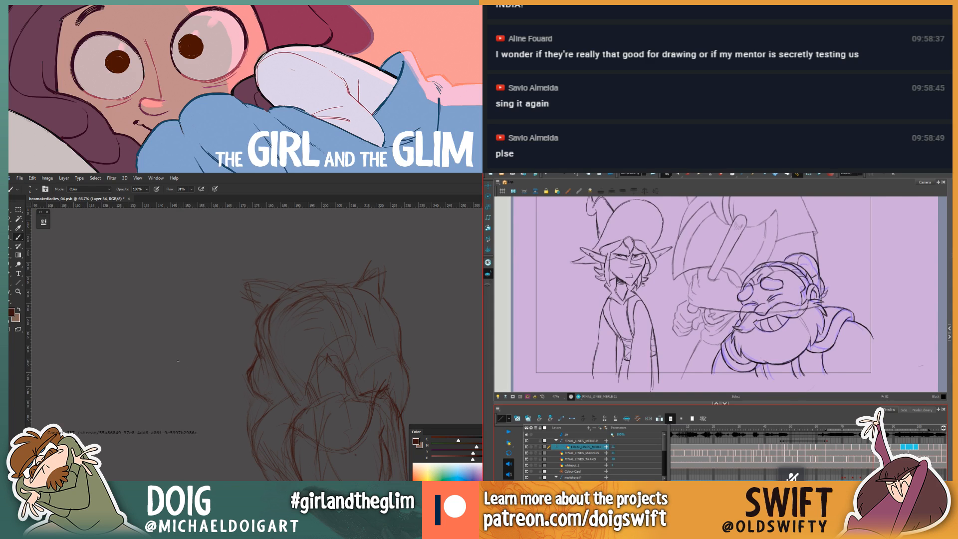
pyautogui.moveTo(872, 428); pyautogui.dragTo(834, 431)
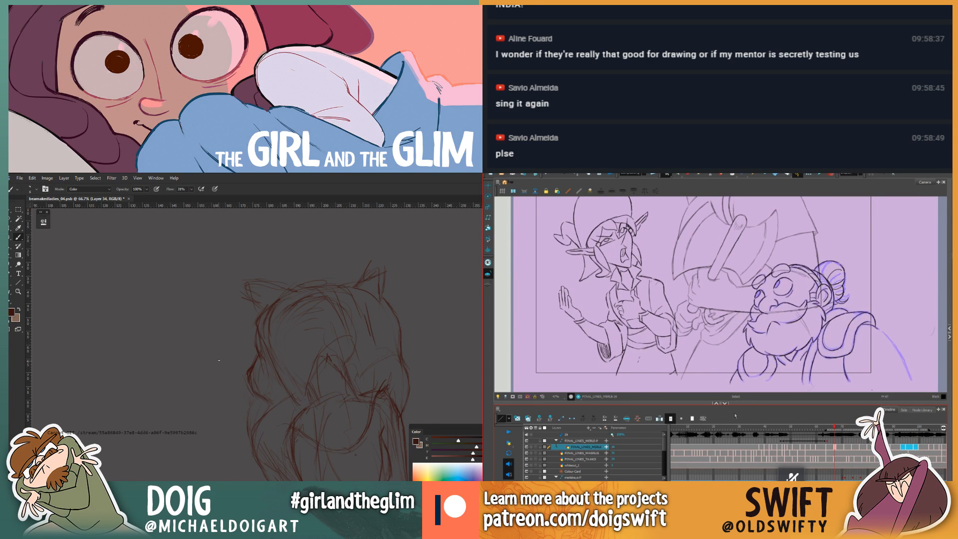
pyautogui.click(509, 432)
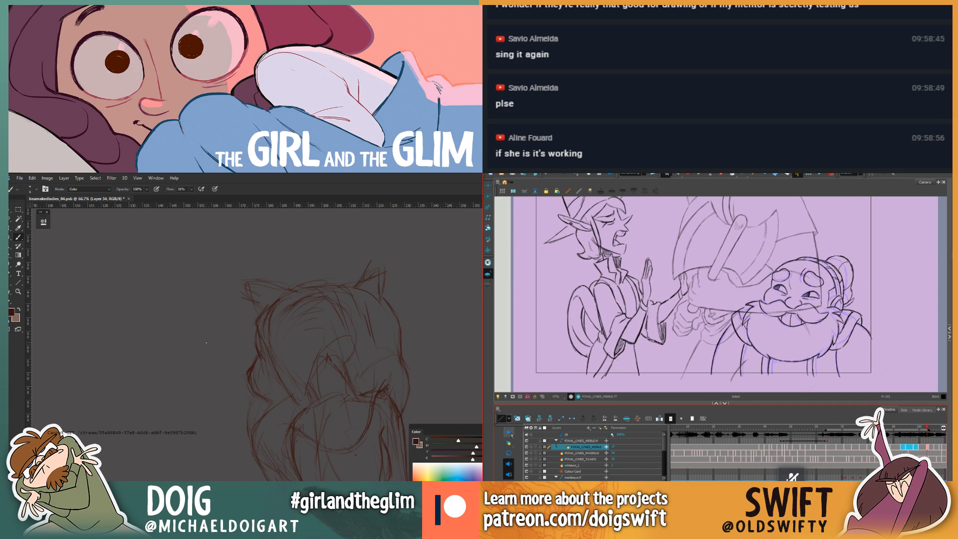
pyautogui.hotkey('ctrl', '+')
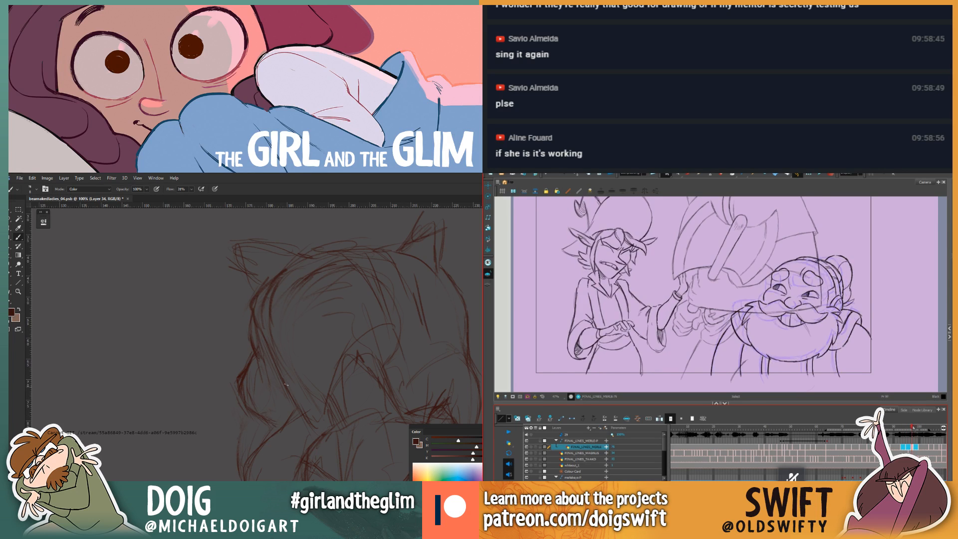
# Step: Scrub to the bearded man's side-glancing grin drawing and select its lower beard outline
pyautogui.moveTo(917, 427)
pyautogui.mouseDown()
pyautogui.moveTo(901, 427)
pyautogui.moveTo(913, 427)
pyautogui.mouseUp()
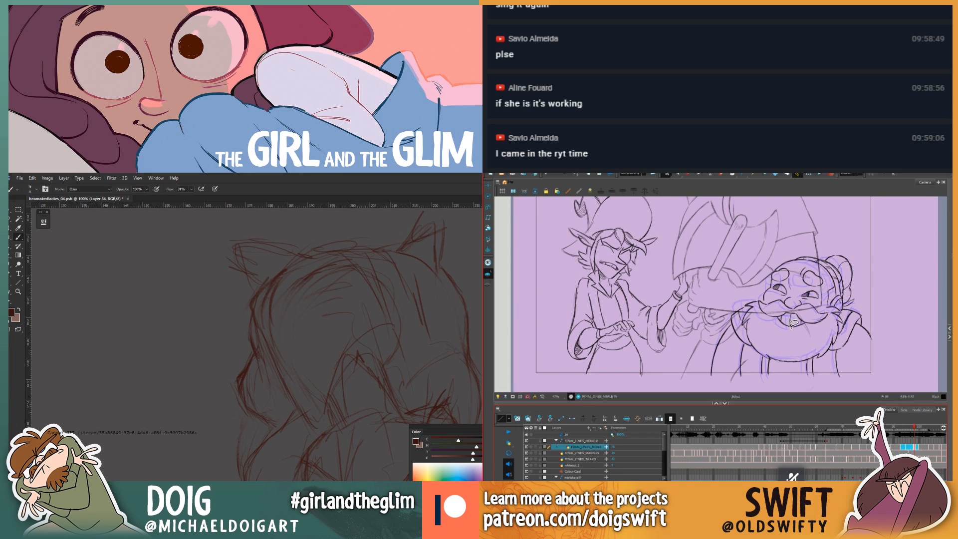
pyautogui.click(901, 427)
pyautogui.moveTo(902, 429); pyautogui.dragTo(915, 427)
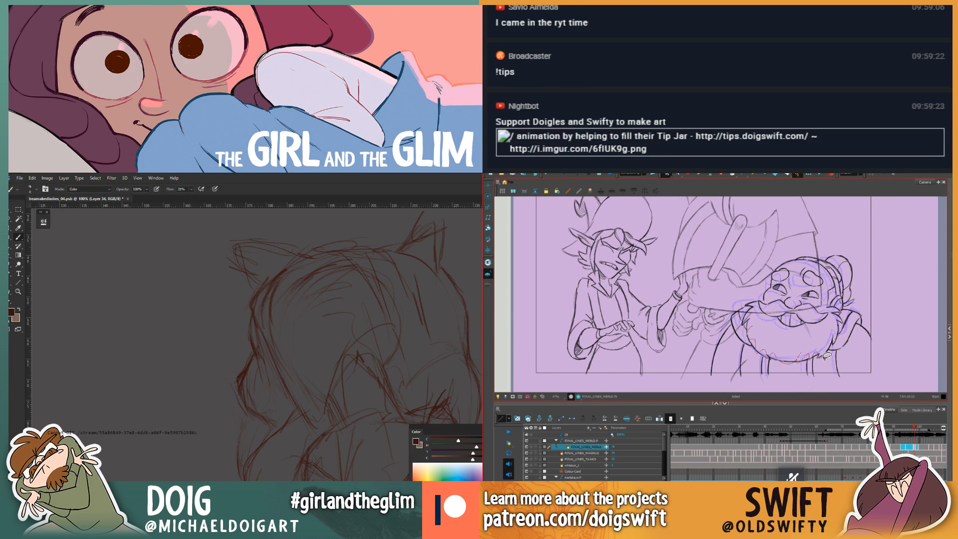
pyautogui.moveTo(826, 356)
pyautogui.mouseDown()
pyautogui.moveTo(839, 335)
pyautogui.moveTo(823, 330)
pyautogui.mouseUp()
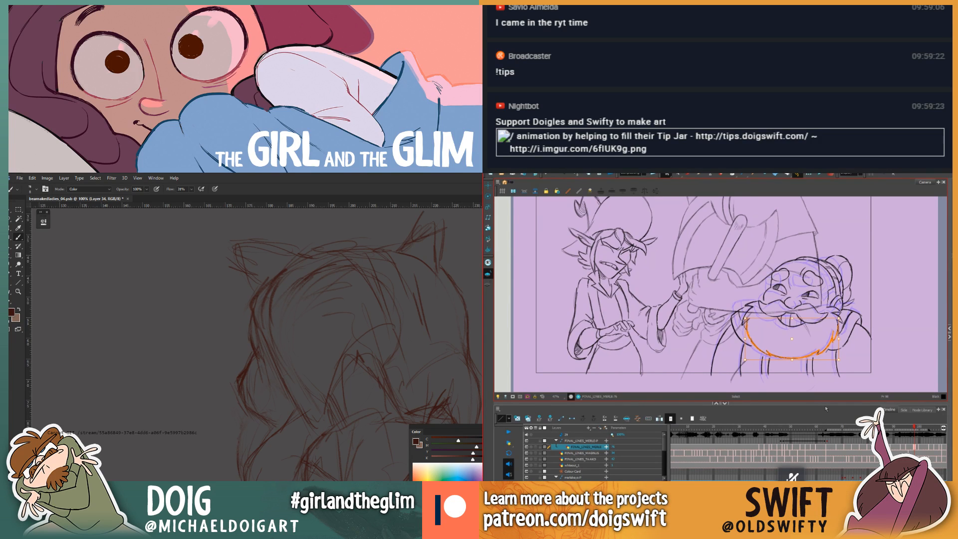
pyautogui.click(855, 349)
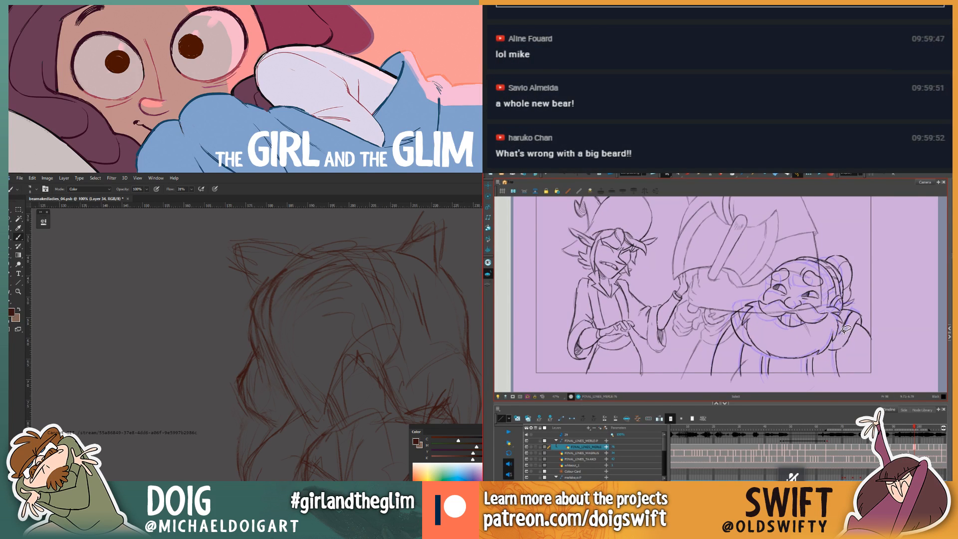
# Step: Delete the lower beard outline from the bearded man's next side-glancing grin drawing
pyautogui.moveTo(914, 428); pyautogui.dragTo(920, 427)
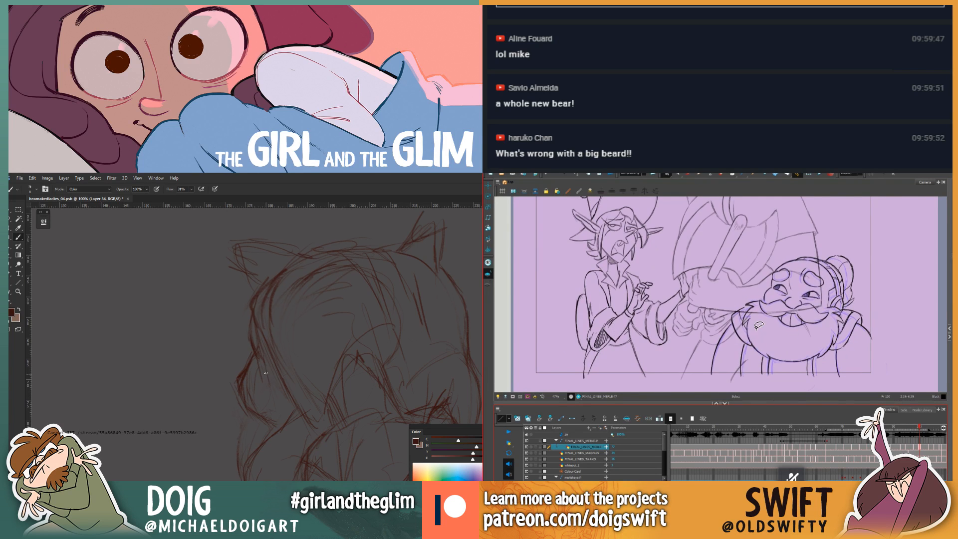
pyautogui.moveTo(757, 332)
pyautogui.mouseDown()
pyautogui.moveTo(765, 348)
pyautogui.moveTo(803, 355)
pyautogui.moveTo(841, 339)
pyautogui.moveTo(834, 327)
pyautogui.moveTo(756, 337)
pyautogui.mouseUp()
pyautogui.hotkey('ctrl', '-')
pyautogui.hotkey('ctrl', '-')
pyautogui.hotkey('ctrl', '-')
pyautogui.hotkey('ctrl', '-')
pyautogui.hotkey('ctrl', '+')
pyautogui.hotkey('ctrl', '+')
pyautogui.hotkey('ctrl', '+')
pyautogui.hotkey('ctrl', '+')
pyautogui.moveTo(324, 355); pyautogui.dragTo(235, 325)
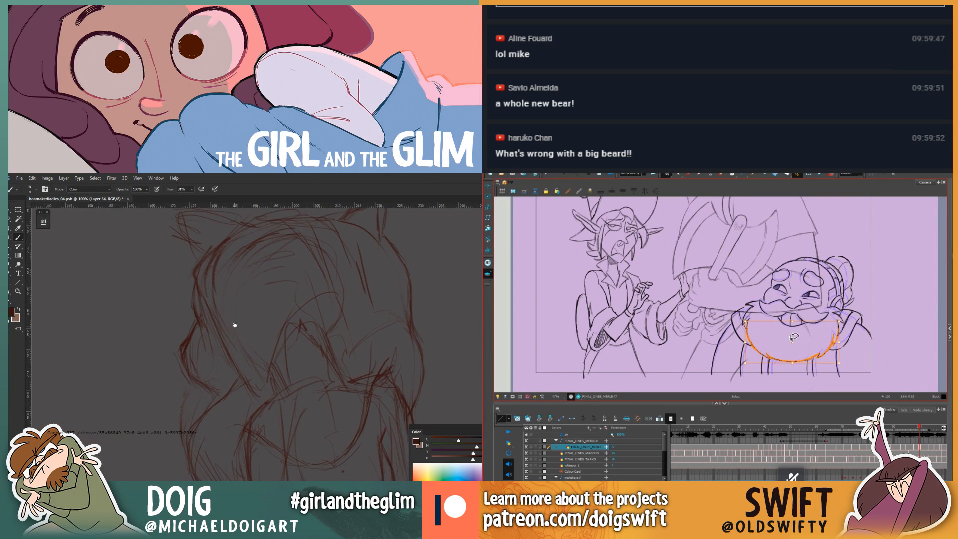
pyautogui.press('Delete')
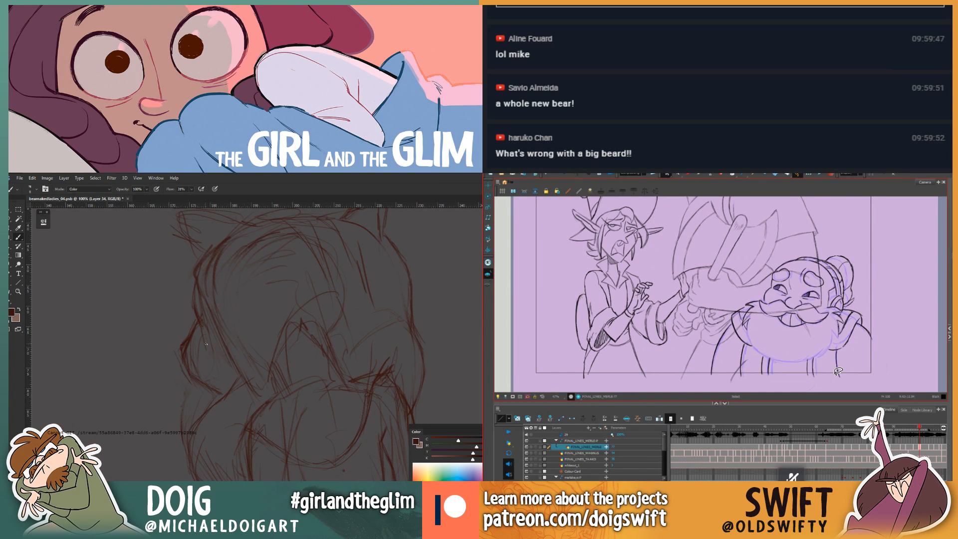
# Step: Rework the lower beard outline on the second grin drawing, flipping back and forth against the previous drawing
pyautogui.hotkey('ctrl', 'z')
pyautogui.press('Up')
pyautogui.press(',')
pyautogui.press('.')
pyautogui.press(',')
pyautogui.press('.')
pyautogui.click(814, 326)
pyautogui.click(835, 364)
pyautogui.press(',')
pyautogui.press('.')
pyautogui.click(841, 331)
pyautogui.press(',')
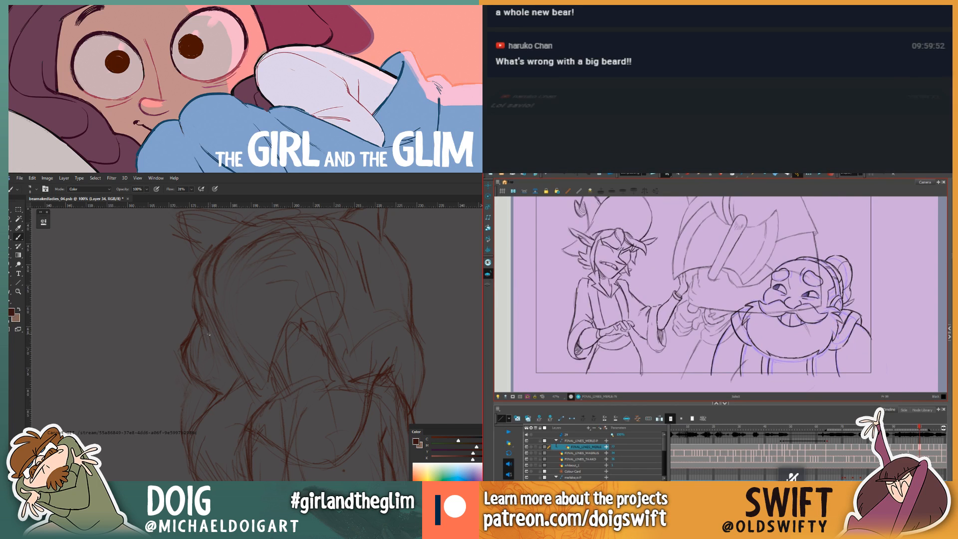
pyautogui.press('.')
# Step: Reposition the short hair strokes on the beard's right edge, and flip against the previous drawing to check their movement
pyautogui.moveTo(839, 339)
pyautogui.mouseDown()
pyautogui.moveTo(832, 350)
pyautogui.moveTo(842, 333)
pyautogui.mouseUp()
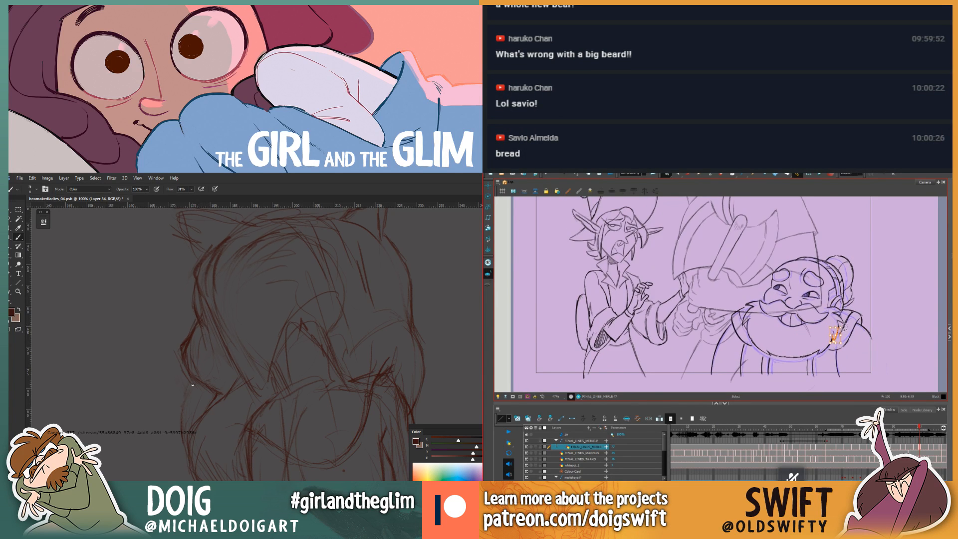
pyautogui.moveTo(848, 330)
pyautogui.mouseDown()
pyautogui.moveTo(871, 313)
pyautogui.moveTo(838, 329)
pyautogui.moveTo(842, 343)
pyautogui.moveTo(838, 324)
pyautogui.mouseUp()
pyautogui.press(',')
pyautogui.press('.')
pyautogui.press(',')
pyautogui.press('.')
pyautogui.hotkey('ctrl', '-')
pyautogui.hotkey('ctrl', '-')
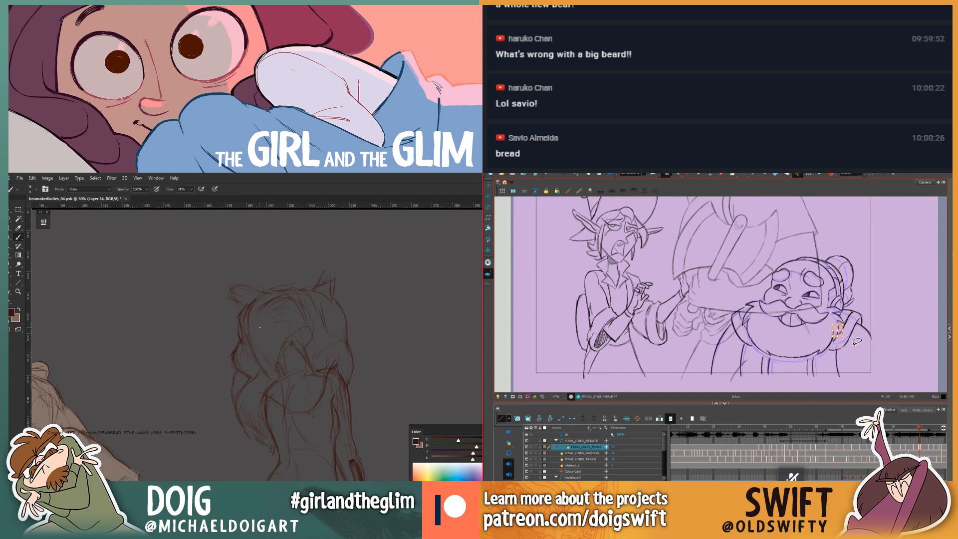
pyautogui.press(',')
pyautogui.press('.')
# Step: Adjust the short bottom segment of the beard outline, and compare it with the previous drawing
pyautogui.moveTo(306, 339)
pyautogui.mouseDown()
pyautogui.moveTo(218, 377)
pyautogui.moveTo(234, 375)
pyautogui.mouseUp()
pyautogui.hotkey('ctrl', '+')
pyautogui.moveTo(792, 352); pyautogui.dragTo(798, 357)
pyautogui.moveTo(186, 383); pyautogui.dragTo(235, 335)
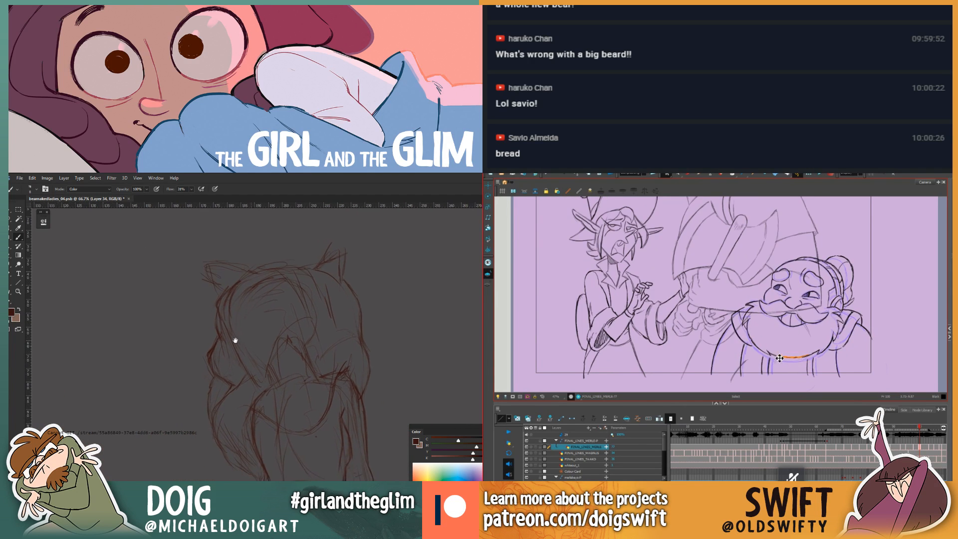
pyautogui.hotkey('ctrl', '+')
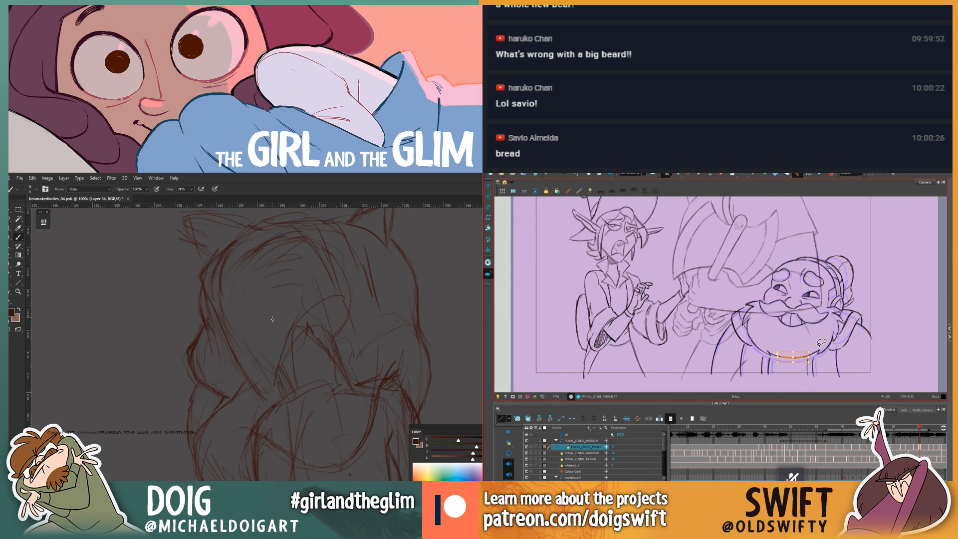
pyautogui.press('Escape')
pyautogui.press(',')
pyautogui.press('.')
# Step: Adjust the beard's upper-left edge beside the moustache, and flip through the neighbouring drawings to compare
pyautogui.moveTo(748, 319); pyautogui.dragTo(757, 313)
pyautogui.press('.')
pyautogui.press(',')
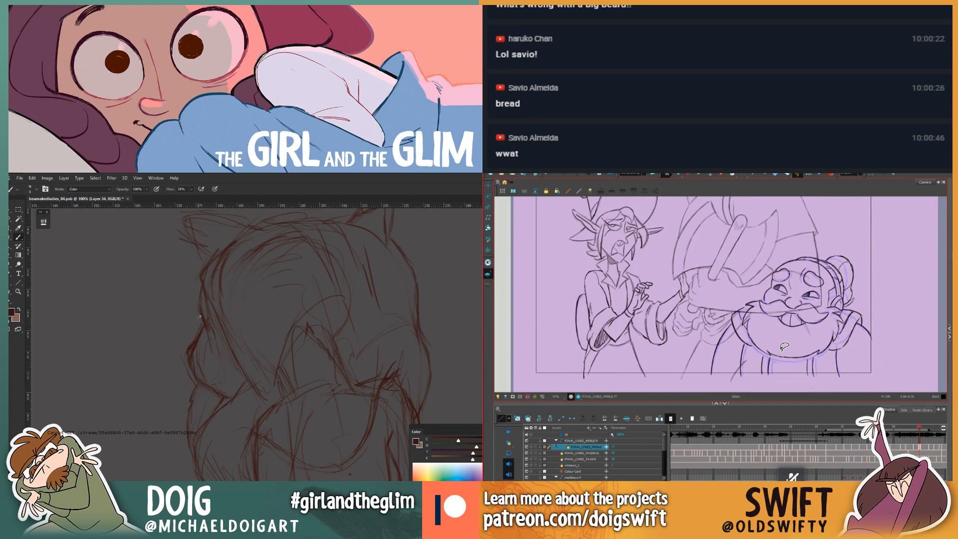
pyautogui.press('.')
pyautogui.press(',')
pyautogui.press(',')
pyautogui.press(',')
pyautogui.hotkey('ctrl', '-')
pyautogui.hotkey('ctrl', '+')
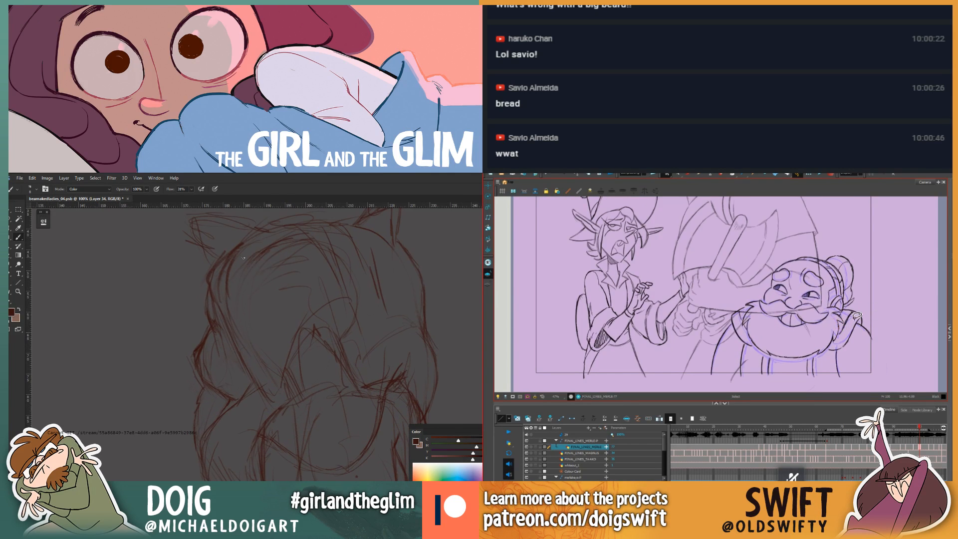
# Step: Shift the upper hair strokes on the beard's right edge slightly, and compare them with the previous drawing
pyautogui.moveTo(230, 290)
pyautogui.mouseDown()
pyautogui.moveTo(227, 333)
pyautogui.moveTo(209, 325)
pyautogui.mouseUp()
pyautogui.moveTo(841, 324); pyautogui.dragTo(843, 319)
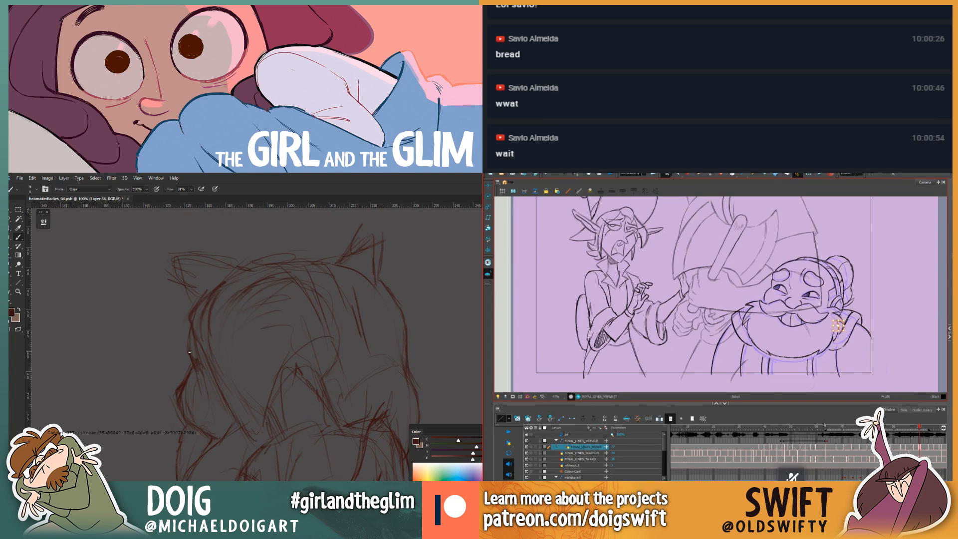
pyautogui.moveTo(196, 307); pyautogui.dragTo(188, 325)
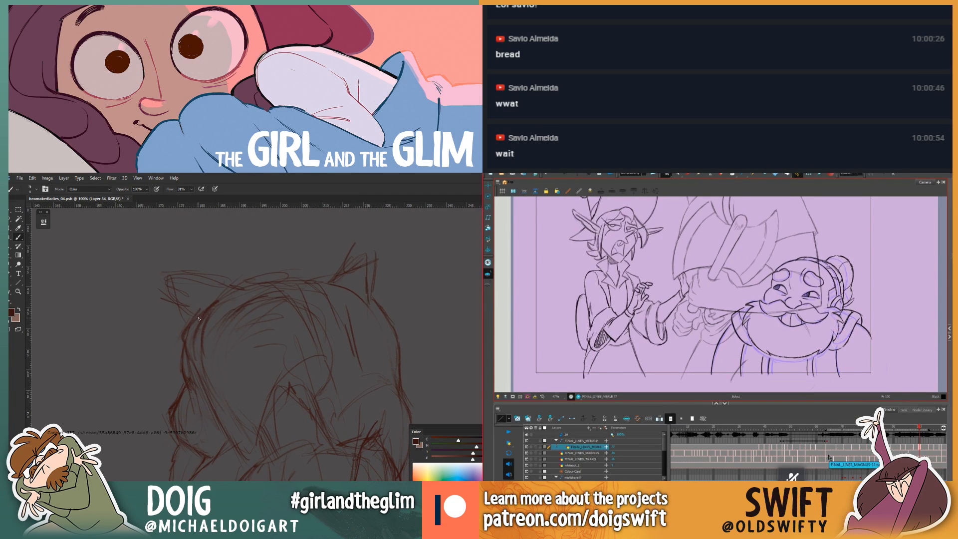
pyautogui.press('.')
pyautogui.press(',')
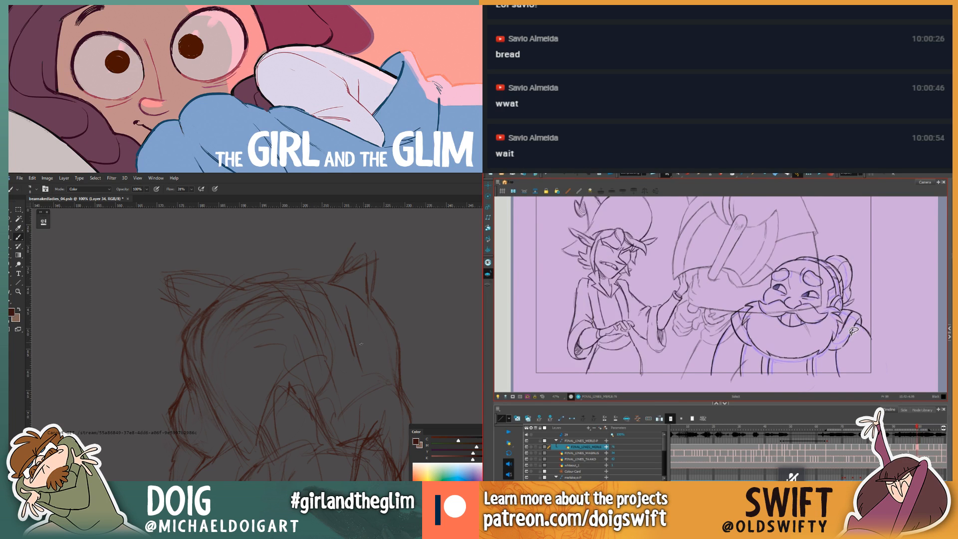
pyautogui.press('.')
# Step: Shift the lower tuft strokes on the beard's right edge, and flip between the two grin drawings
pyautogui.moveTo(380, 348); pyautogui.dragTo(277, 282)
pyautogui.moveTo(836, 342); pyautogui.dragTo(840, 347)
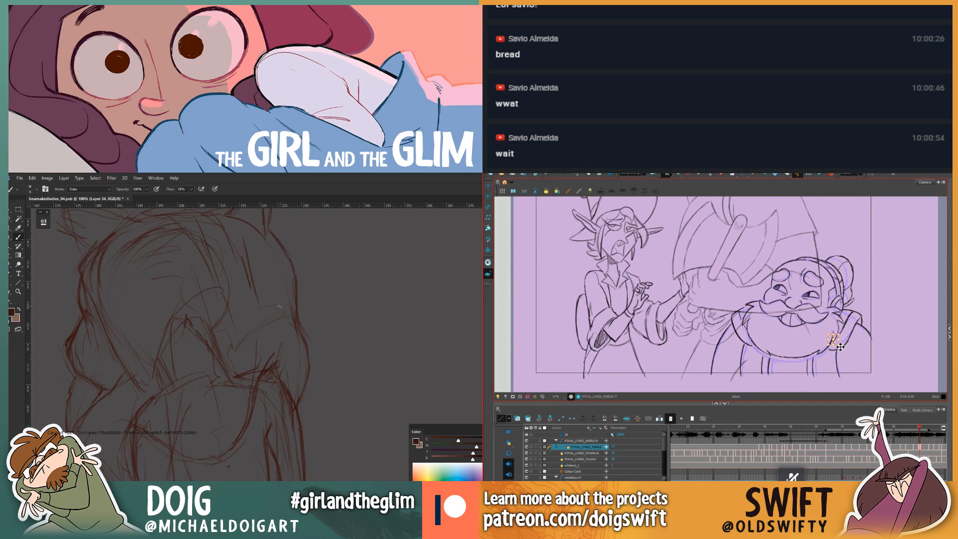
pyautogui.press(',')
pyautogui.moveTo(278, 301)
pyautogui.mouseDown()
pyautogui.moveTo(250, 338)
pyautogui.moveTo(260, 328)
pyautogui.mouseUp()
pyautogui.press('.')
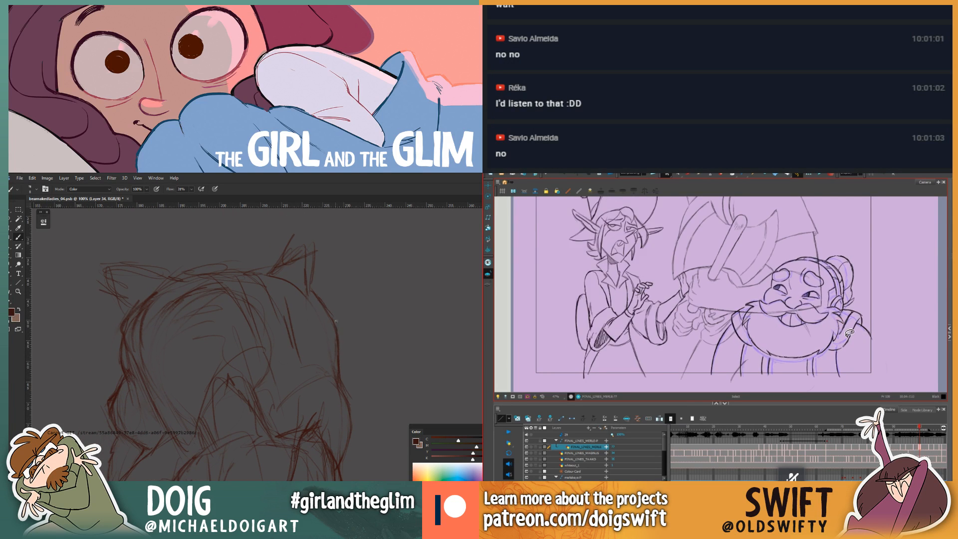
pyautogui.press(',')
pyautogui.press('.')
pyautogui.press(',')
pyautogui.press('.')
# Step: Switch to the Brush tool for the beard's right edge, and flip between the two grin drawings
pyautogui.click(689, 175)
pyautogui.press(',')
pyautogui.press('.')
pyautogui.press(',')
pyautogui.press('.')
# Step: Examine the rear-view figure's hair and full-body pose beside the other figure, and compare the bearded man's two grin drawings
pyautogui.moveTo(215, 282); pyautogui.dragTo(265, 272)
pyautogui.hotkey('ctrl', '-')
pyautogui.hotkey('ctrl', '-')
pyautogui.hotkey('ctrl', '-')
pyautogui.hotkey('ctrl', '-')
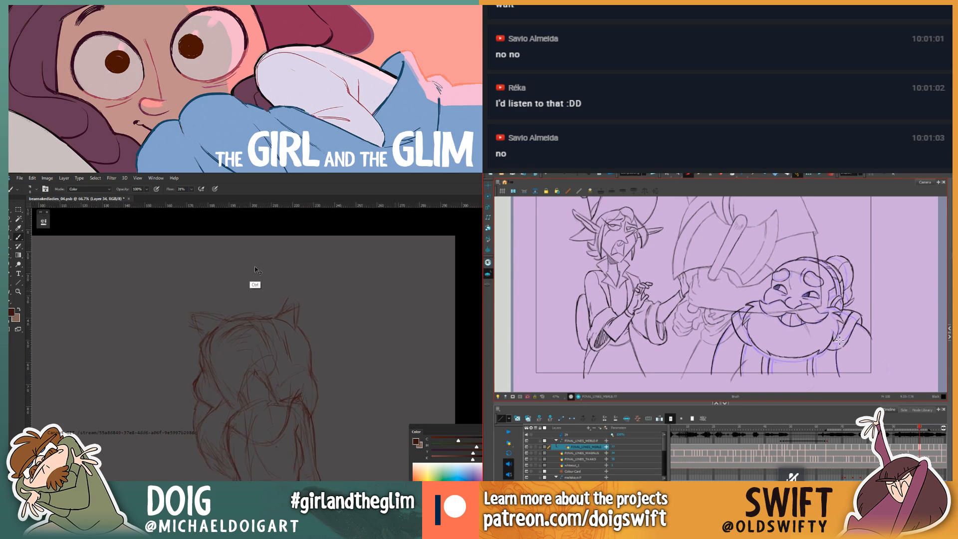
pyautogui.hotkey('ctrl', '0')
pyautogui.hotkey('ctrl', '+')
pyautogui.hotkey('ctrl', '+')
pyautogui.hotkey('ctrl', '+')
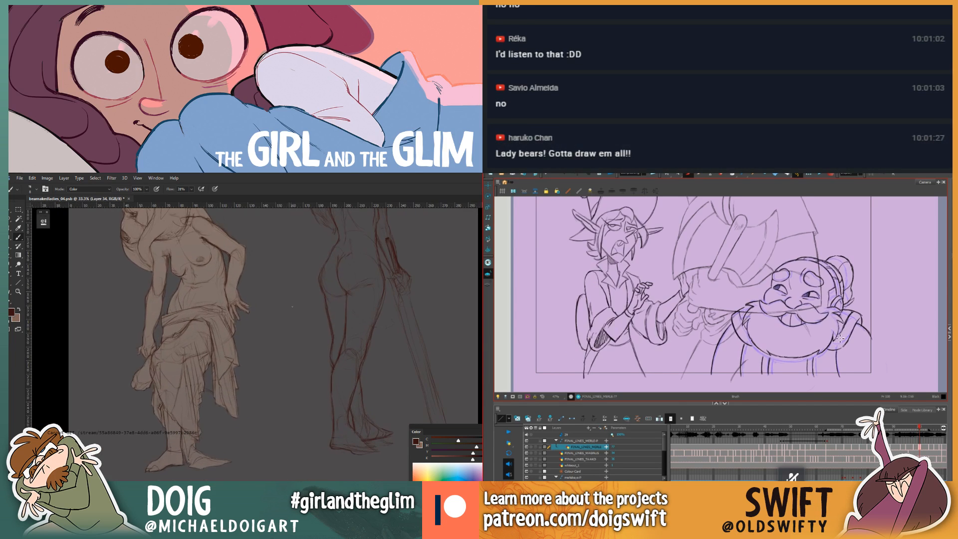
pyautogui.moveTo(311, 356); pyautogui.dragTo(230, 349)
pyautogui.hotkey('ctrl', '+')
pyautogui.hotkey('ctrl', '+')
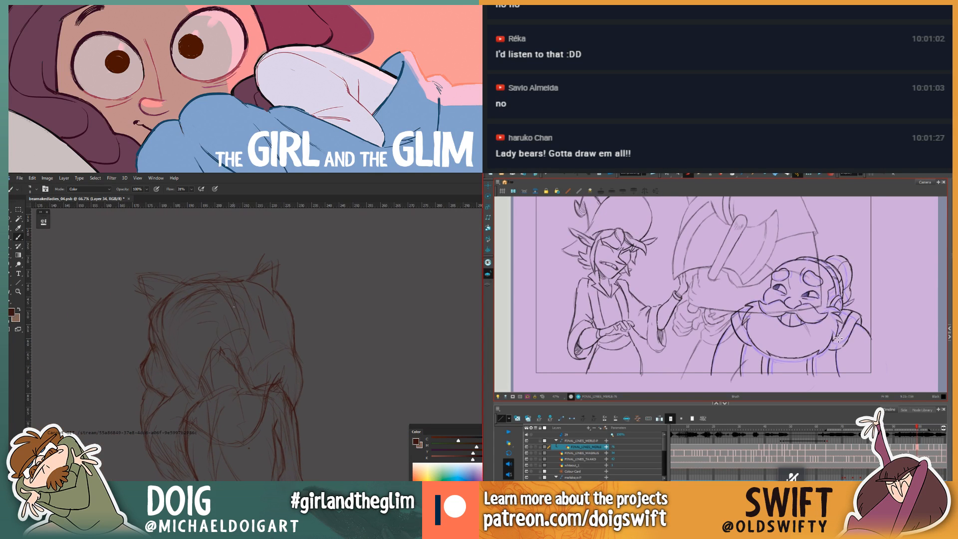
pyautogui.moveTo(240, 317)
pyautogui.mouseDown()
pyautogui.moveTo(226, 344)
pyautogui.moveTo(285, 323)
pyautogui.mouseUp()
pyautogui.press('.')
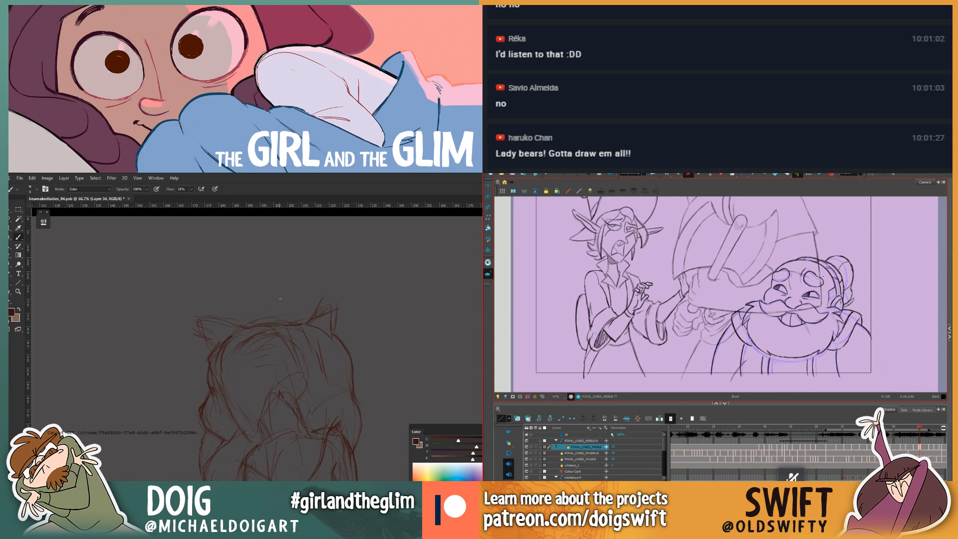
# Step: Delete the selected strokes at the beard's right edge, return to the Brush tool, and flip to the previous drawing
pyautogui.hotkey('alt', 's')
pyautogui.hotkey('ctrl', '+')
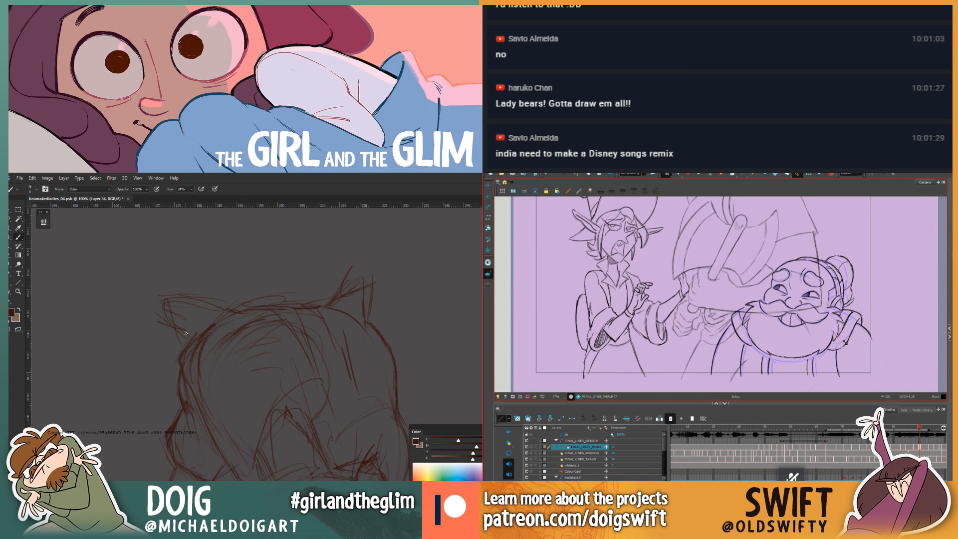
pyautogui.press('Delete')
pyautogui.click(687, 174)
pyautogui.hotkey('ctrl', '-')
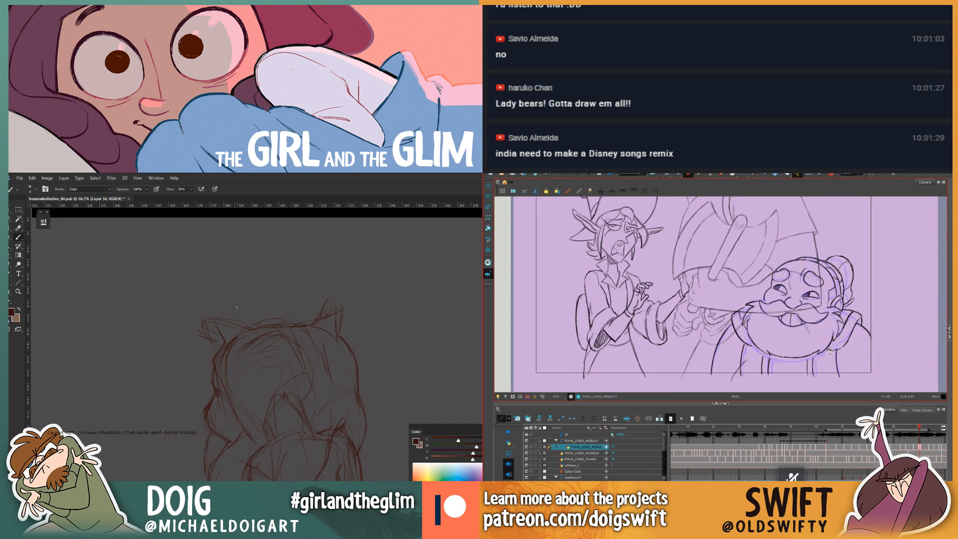
pyautogui.press(',')
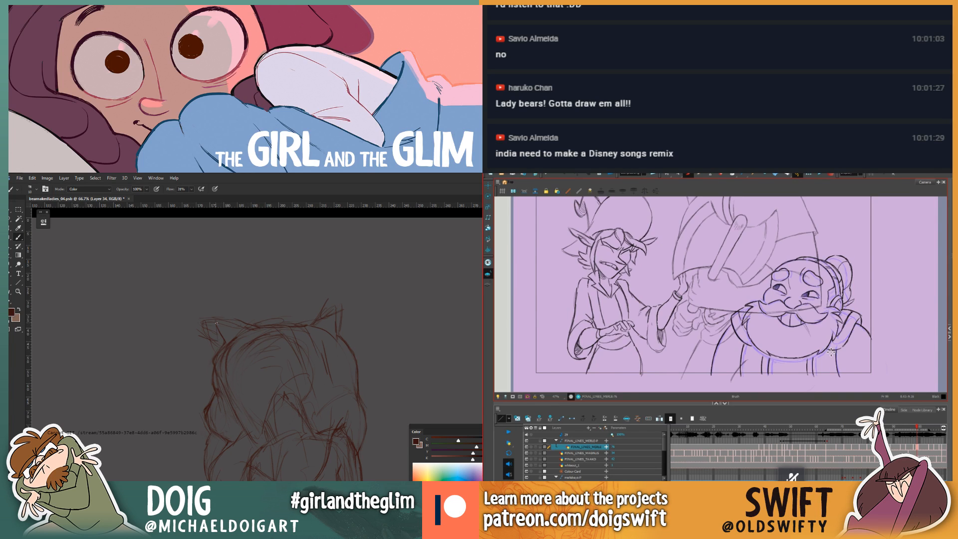
# Step: Compare the bearded man's beard outline between the neighbouring grin drawings
pyautogui.press('.')
pyautogui.press(',')
pyautogui.press('.')
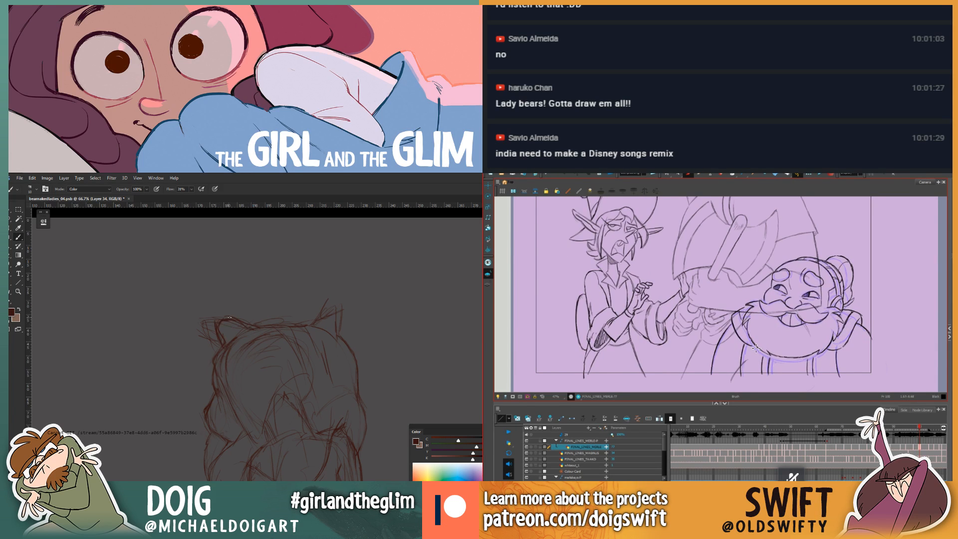
pyautogui.press(',')
pyautogui.press('.')
# Step: Erase the stray strokes outside the rear-view figure's left ear, return to the Brush, and flip between the grin drawings
pyautogui.press('e')
pyautogui.press(',')
pyautogui.press('.')
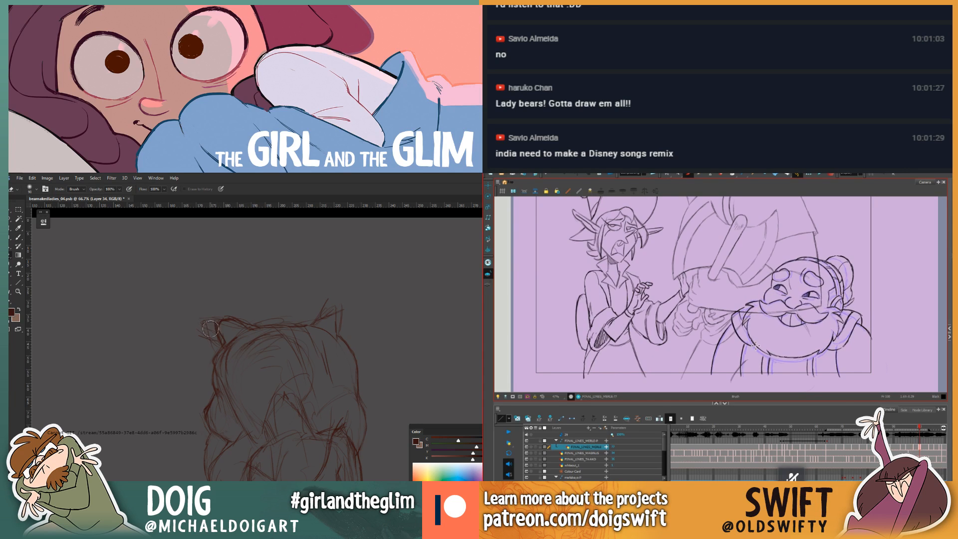
pyautogui.press(',')
pyautogui.press('.')
pyautogui.press('b')
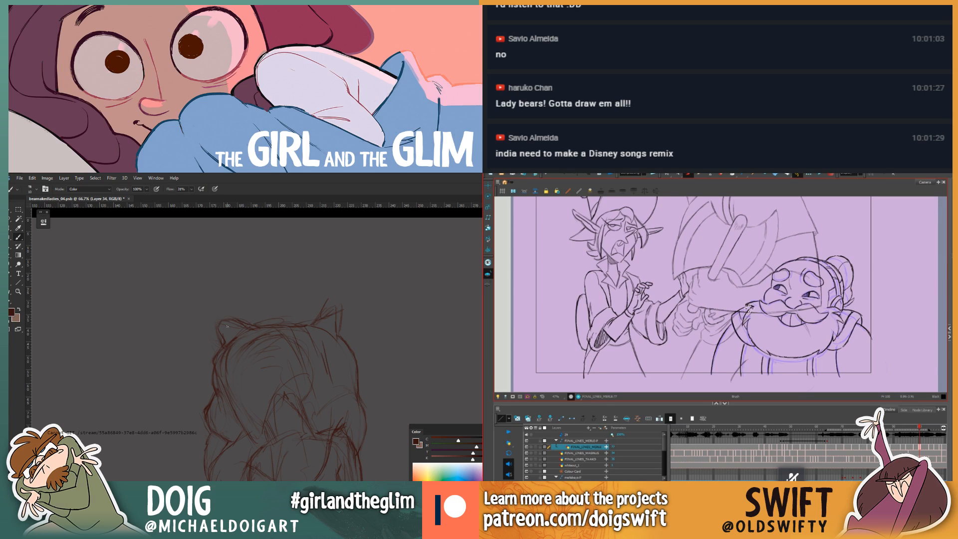
# Step: Sketch the rear-view figure's rounded left ear and upper head contour, while flipping between the bearded man's grin drawings
pyautogui.press(',')
pyautogui.press('.')
pyautogui.press(',')
pyautogui.press('.')
pyautogui.press(',')
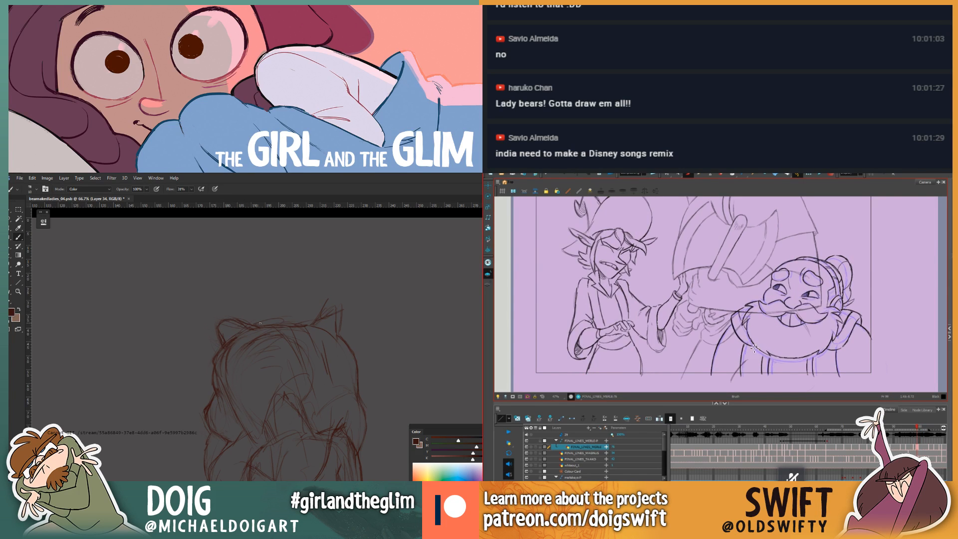
pyautogui.moveTo(325, 336)
pyautogui.mouseDown()
pyautogui.moveTo(242, 336)
pyautogui.moveTo(247, 309)
pyautogui.mouseUp()
pyautogui.press('.')
pyautogui.press('.')
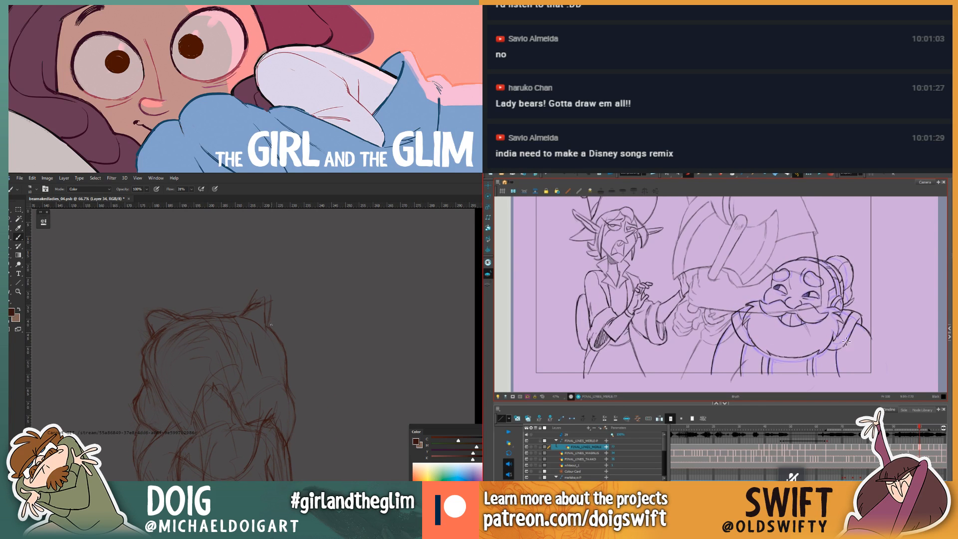
# Step: Check the motion of the beard's right edge and shoulder between the closed-eye and open-eye grin drawings
pyautogui.press(',')
pyautogui.press('.')
pyautogui.press(',')
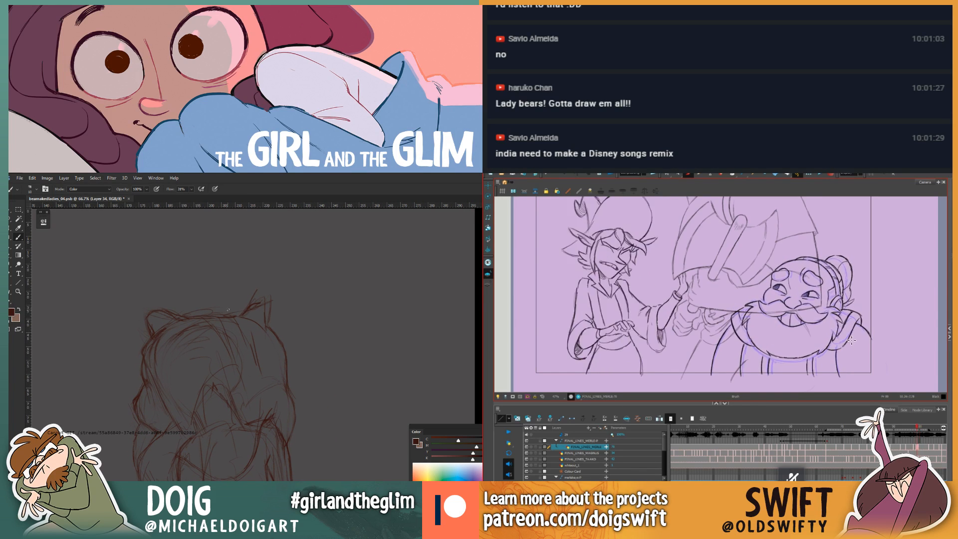
pyautogui.press('.')
pyautogui.press(',')
pyautogui.press('.')
pyautogui.press(',')
pyautogui.press('.')
pyautogui.press(',')
pyautogui.press('.')
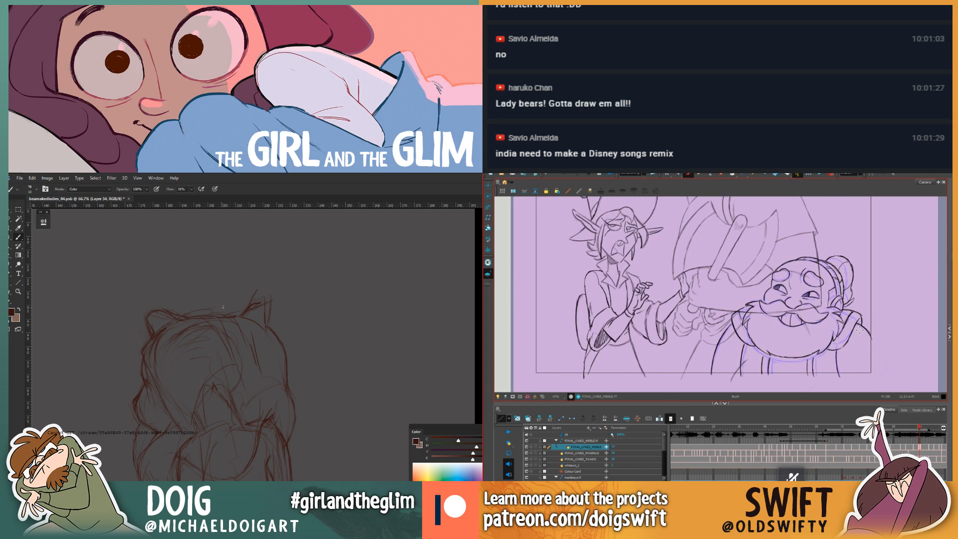
pyautogui.press(',')
pyautogui.press('.')
# Step: View the pose where the bearded man leans back, and go back to his grin drawing on the timeline
pyautogui.press('.')
pyautogui.press('.')
pyautogui.press(',')
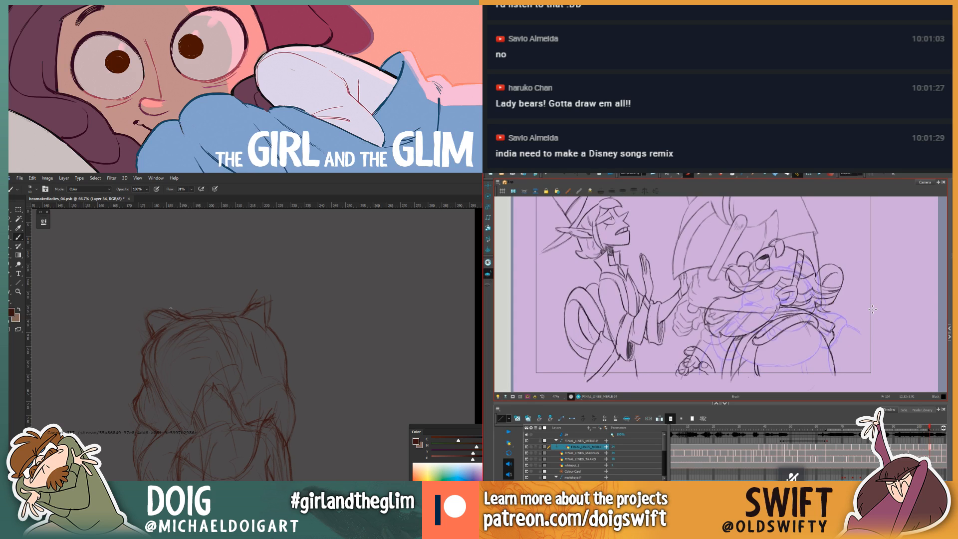
pyautogui.press('.')
pyautogui.moveTo(926, 427)
pyautogui.mouseDown()
pyautogui.moveTo(907, 431)
pyautogui.moveTo(916, 431)
pyautogui.mouseUp()
# Step: Clean up the rear-view figure's left ear with the Eraser, review the full pose, and return to the Brush
pyautogui.press('e')
pyautogui.moveTo(172, 318); pyautogui.dragTo(159, 316)
pyautogui.press(',')
pyautogui.hotkey('ctrl', '-')
pyautogui.hotkey('ctrl', '-')
pyautogui.hotkey('ctrl', '-')
pyautogui.press('.')
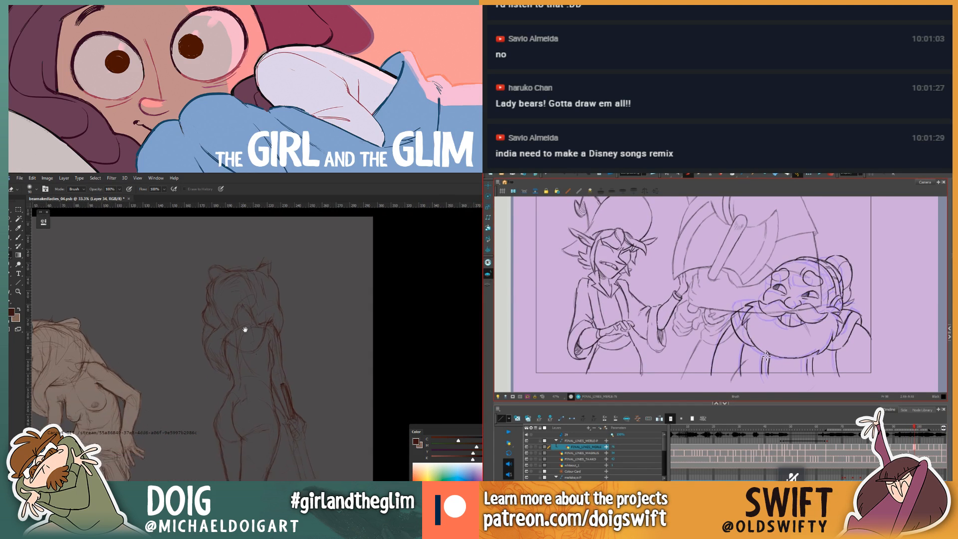
pyautogui.moveTo(232, 279); pyautogui.dragTo(213, 325)
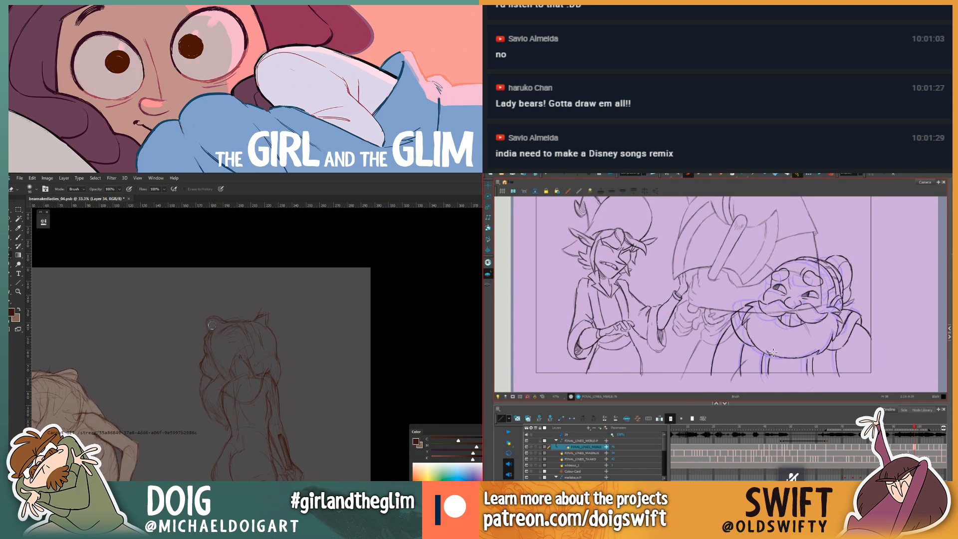
pyautogui.hotkey('ctrl', '+')
pyautogui.hotkey('ctrl', '+')
pyautogui.press('b')
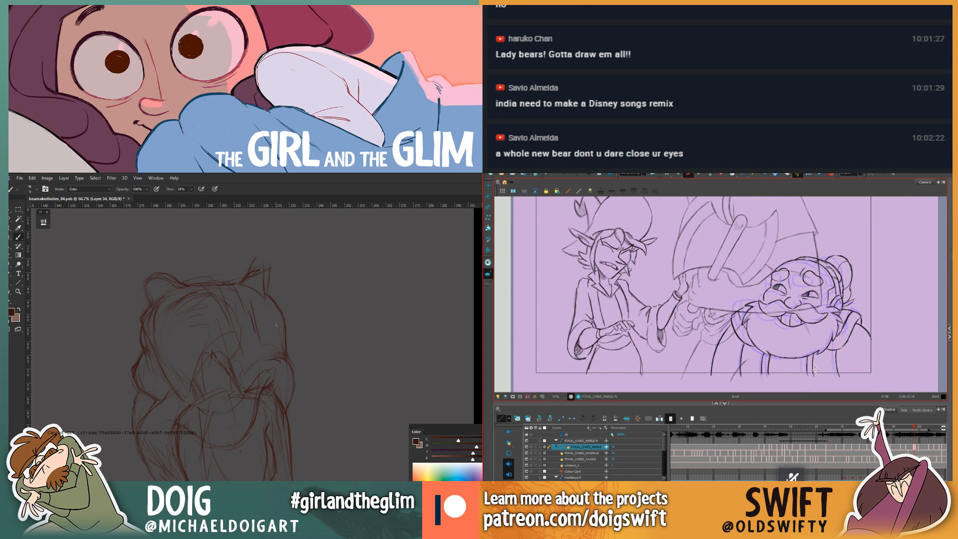
# Step: Select and adjust the short strokes at the bearded man's right shoulder edge, and clear the selection
pyautogui.press('.')
pyautogui.press('.')
pyautogui.press('.')
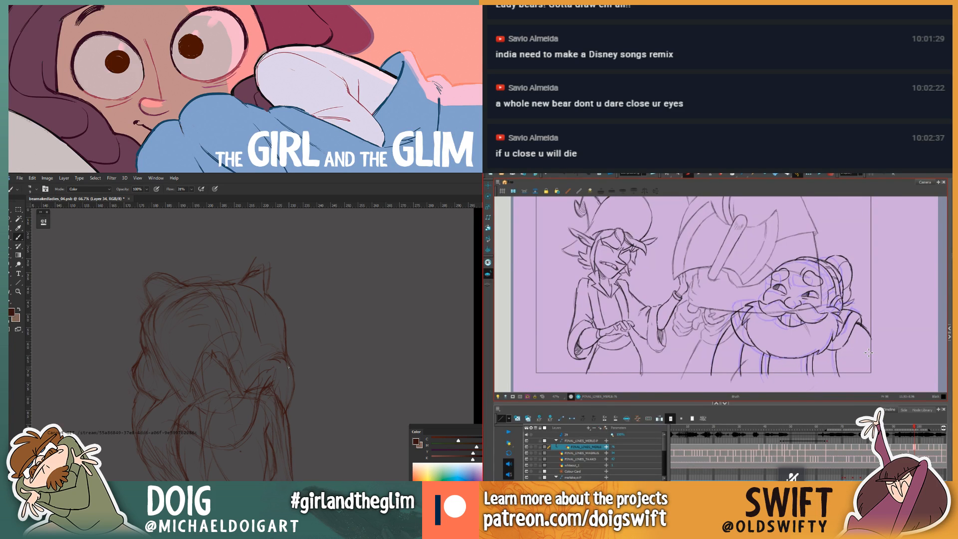
pyautogui.click(676, 175)
pyautogui.click(667, 174)
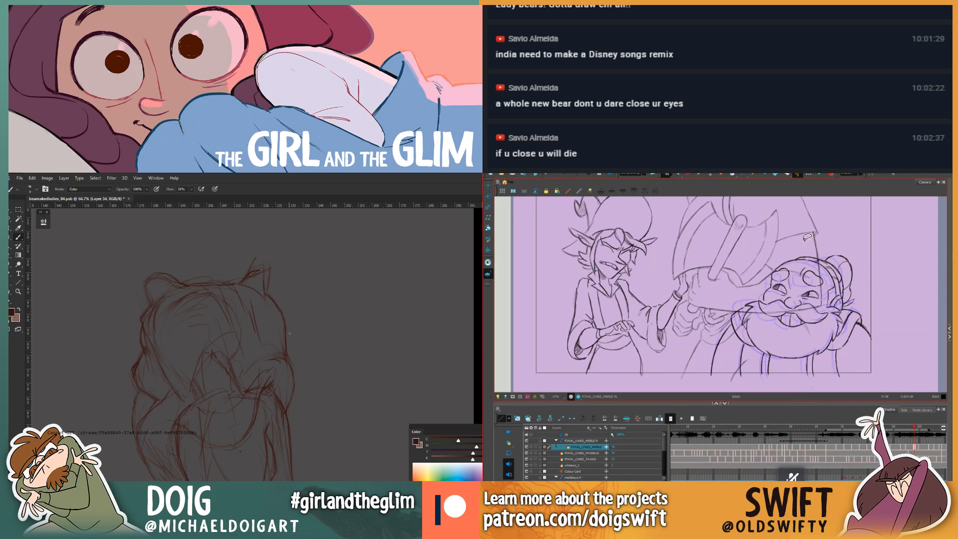
pyautogui.click(869, 332)
pyautogui.moveTo(867, 332); pyautogui.dragTo(865, 327)
pyautogui.click(868, 326)
pyautogui.moveTo(264, 396); pyautogui.dragTo(286, 334)
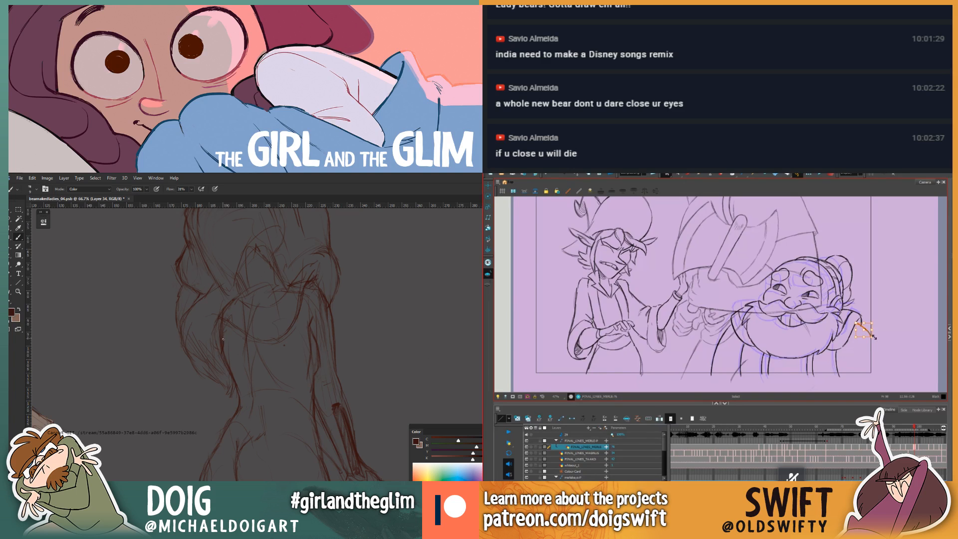
pyautogui.click(886, 340)
# Step: Return to the Brush for the bearded man's shoulder line, and compare it with the neighbouring grin drawing
pyautogui.press('.')
pyautogui.press('.')
pyautogui.press('.')
pyautogui.click(687, 174)
pyautogui.moveTo(234, 306)
pyautogui.mouseDown()
pyautogui.moveTo(237, 367)
pyautogui.moveTo(223, 375)
pyautogui.mouseUp()
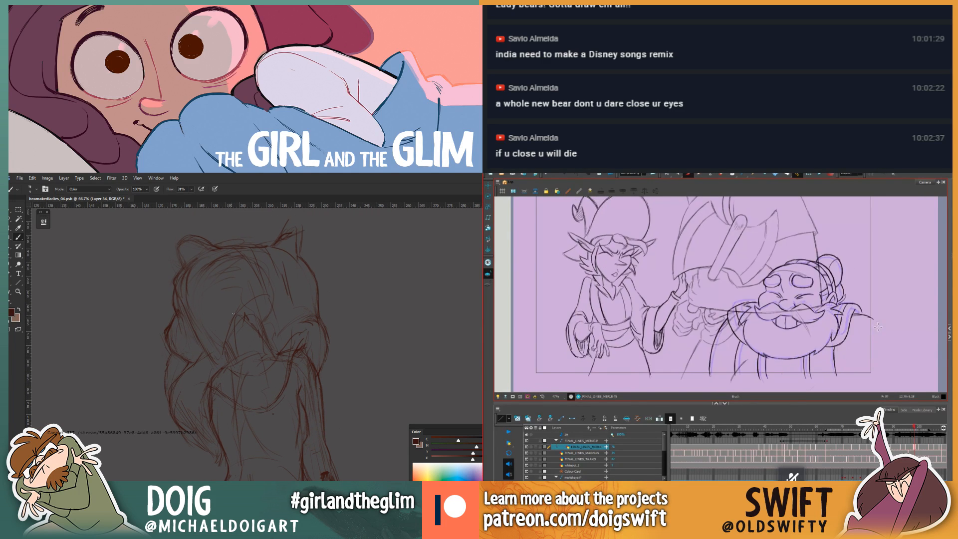
pyautogui.press('.')
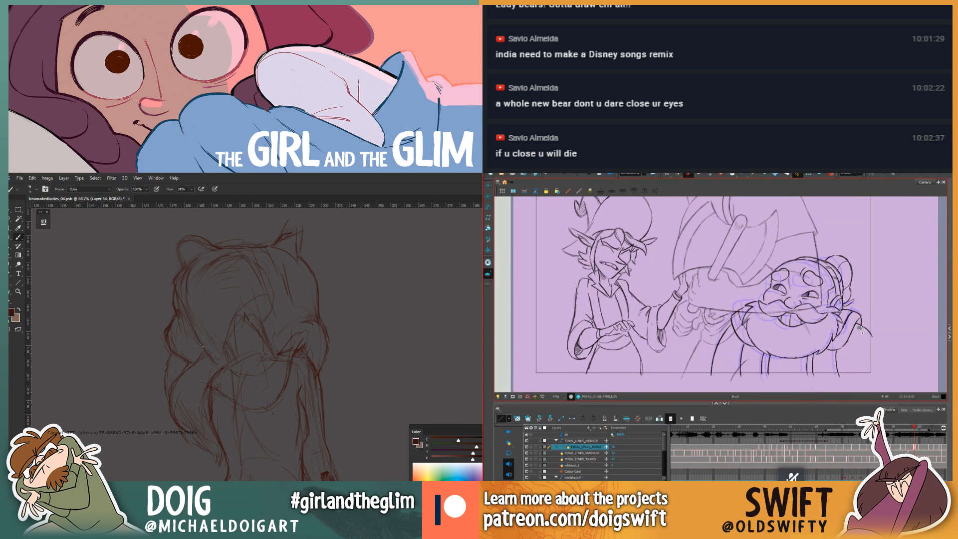
# Step: Examine the rear-view figure's full pose beside the other figure, and flip between the closed-eye and open-eye grin drawings
pyautogui.hotkey('ctrl', '-')
pyautogui.hotkey('ctrl', '-')
pyautogui.press(',')
pyautogui.press('.')
pyautogui.press(',')
pyautogui.press('.')
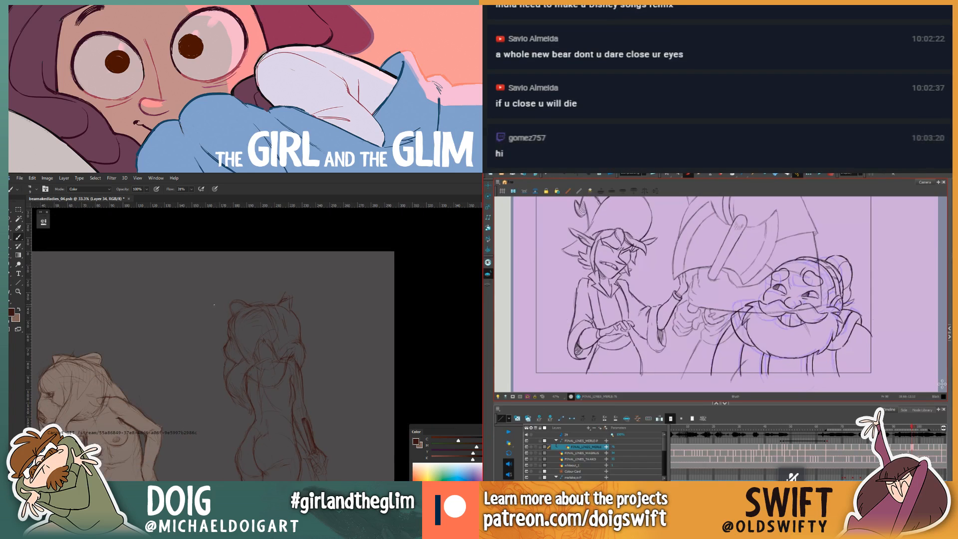
pyautogui.press(',')
pyautogui.press('.')
pyautogui.press(',')
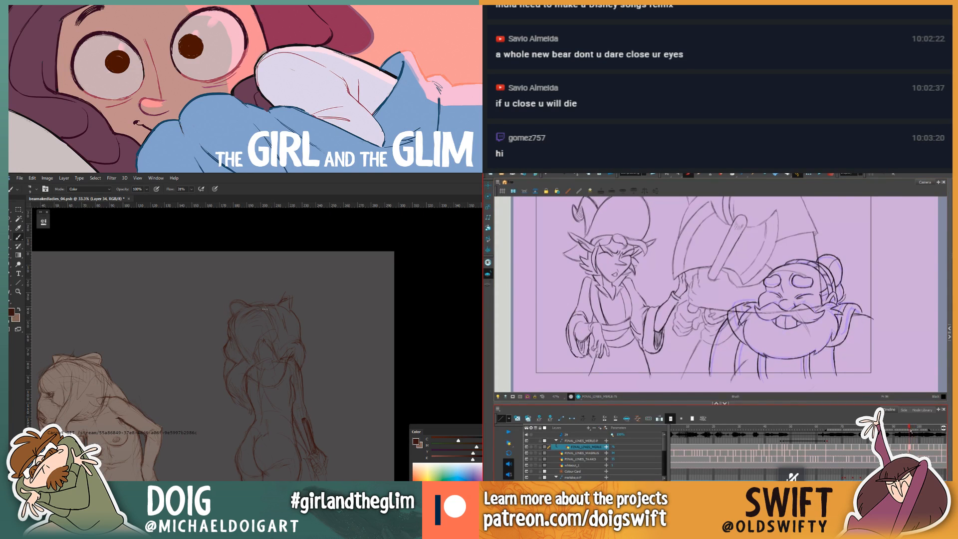
pyautogui.press('.')
pyautogui.press(',')
# Step: Inspect the rear-view figure's head and hair up close while comparing the two grin drawings
pyautogui.moveTo(279, 375); pyautogui.dragTo(267, 345)
pyautogui.press(',')
pyautogui.press('.')
pyautogui.hotkey('ctrl', '+')
pyautogui.press(',')
pyautogui.press('.')
pyautogui.hotkey('ctrl', '+')
pyautogui.press(',')
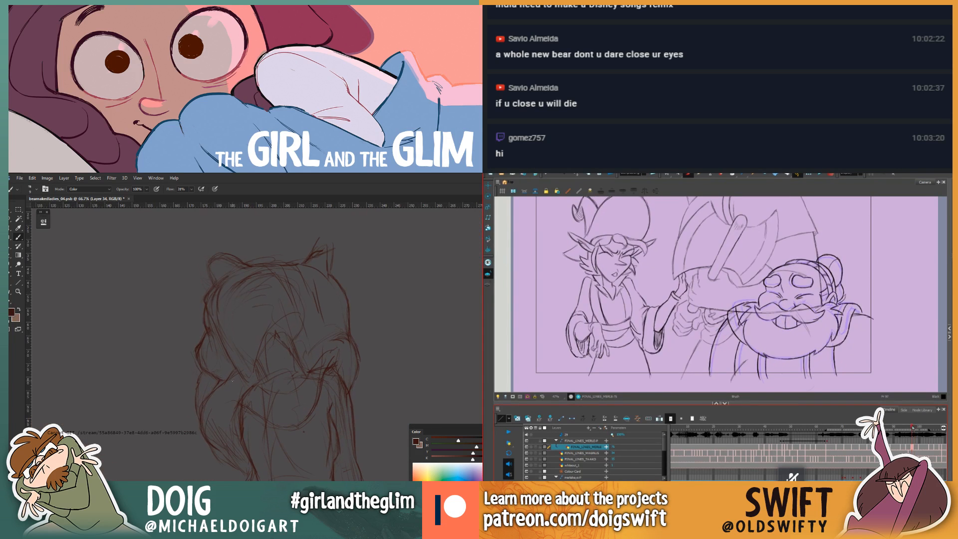
# Step: Examine how the beard and right shoulder move across repeated flips of the two grin drawings
pyautogui.press('.')
pyautogui.press(',')
pyautogui.press('.')
pyautogui.press(',')
pyautogui.press('.')
pyautogui.press(',')
pyautogui.press('.')
pyautogui.press(',')
pyautogui.press('.')
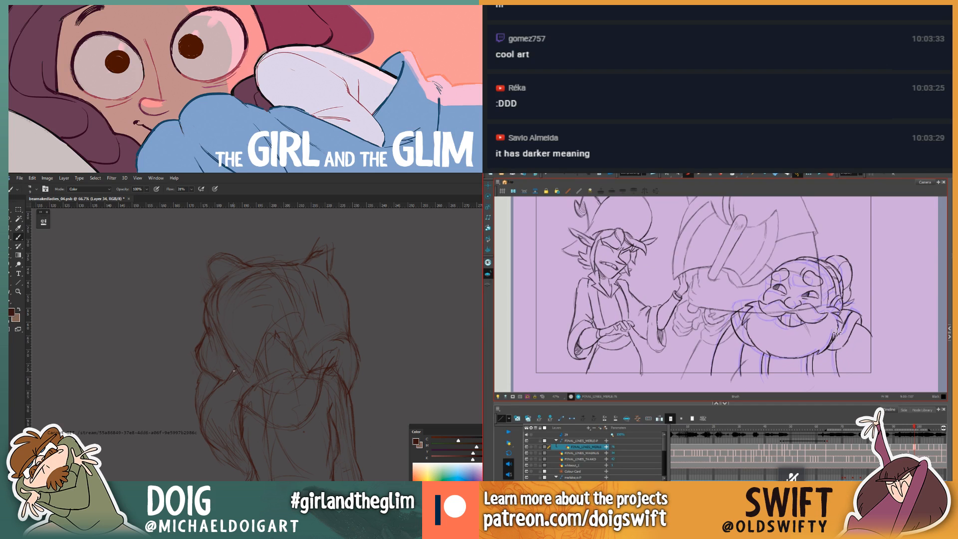
pyautogui.press(',')
pyautogui.press('.')
pyautogui.press(',')
pyautogui.press('.')
pyautogui.press(',')
pyautogui.press('.')
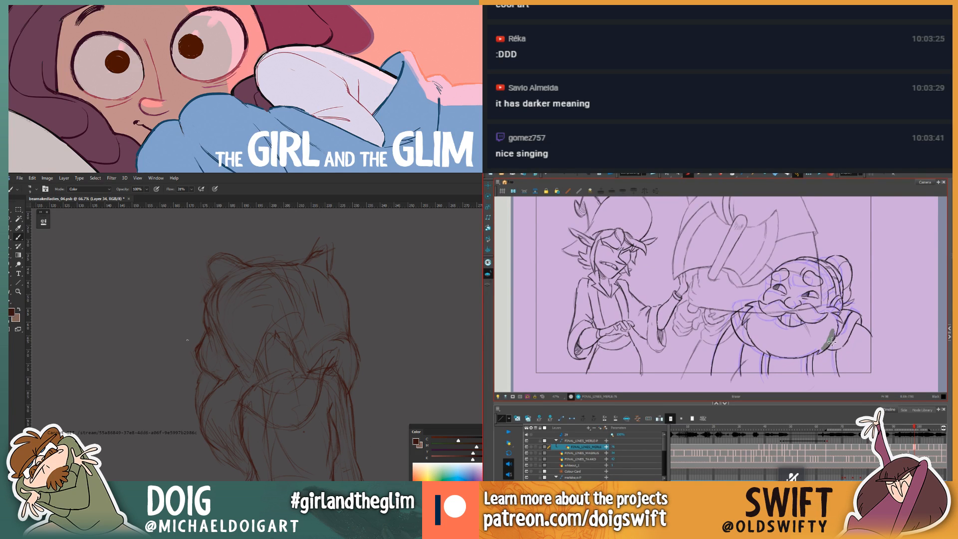
# Step: Erase parts of the beard's lower right edge in the open-eye grin drawing, and check the rear-view figure's hair up close
pyautogui.moveTo(832, 342); pyautogui.dragTo(832, 339)
pyautogui.hotkey('alt', 'b')
pyautogui.press('.')
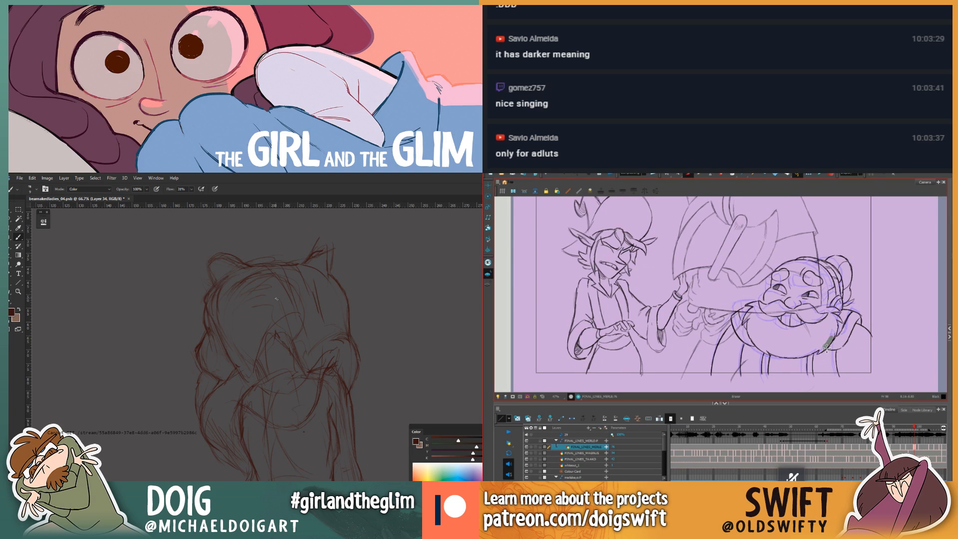
pyautogui.moveTo(827, 347); pyautogui.dragTo(838, 337)
pyautogui.scroll(1, 276, 336)
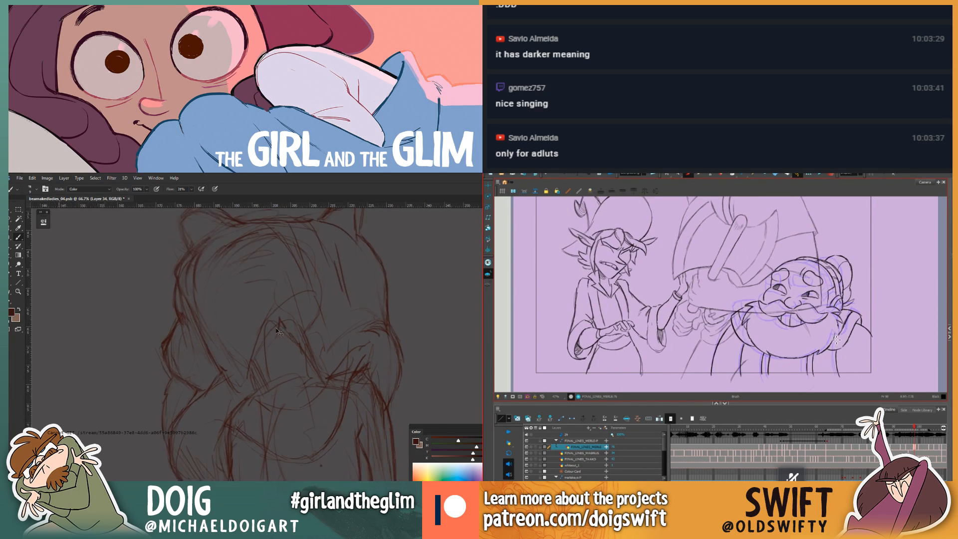
pyautogui.scroll(-1, 263, 391)
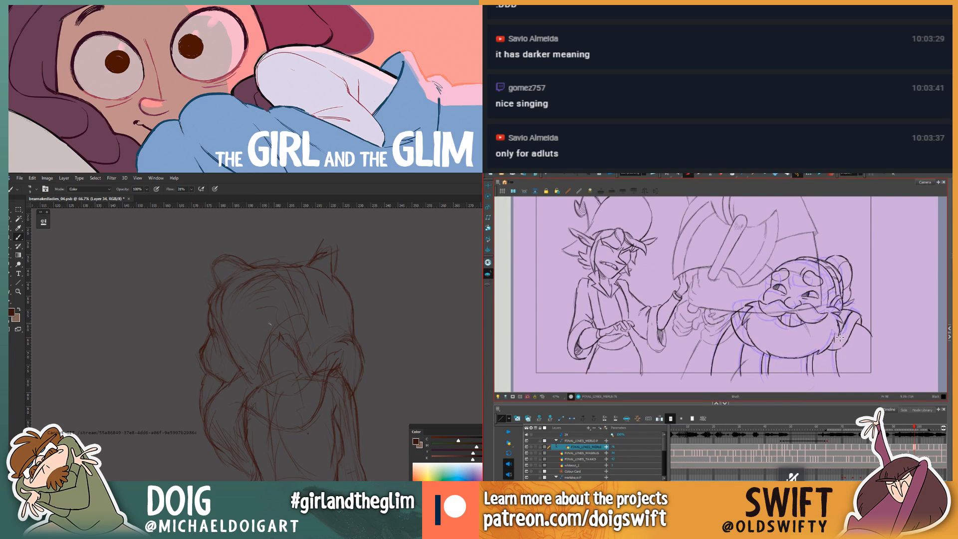
# Step: Compare the revised lower right beard edge with the closed-eye grin drawing
pyautogui.press(',')
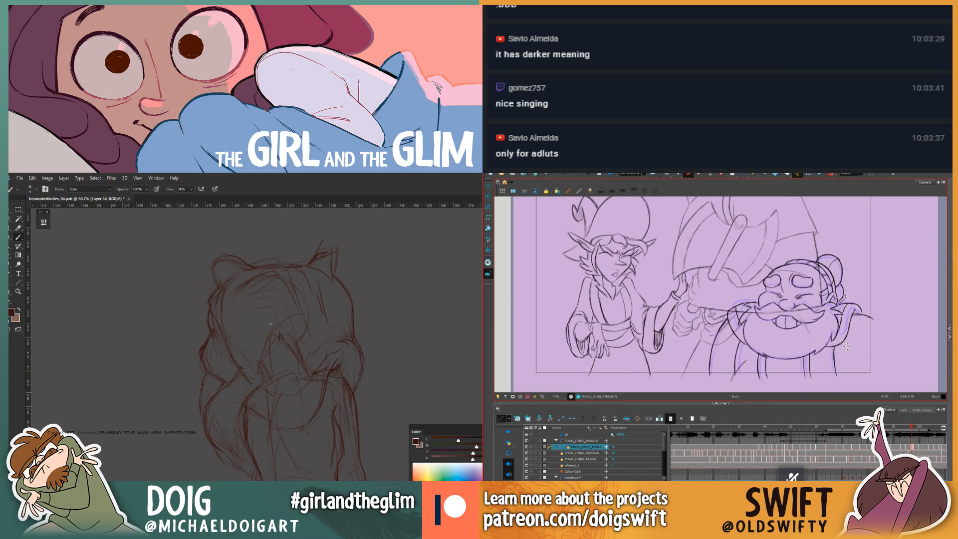
pyautogui.press('.')
pyautogui.press(',')
pyautogui.press('.')
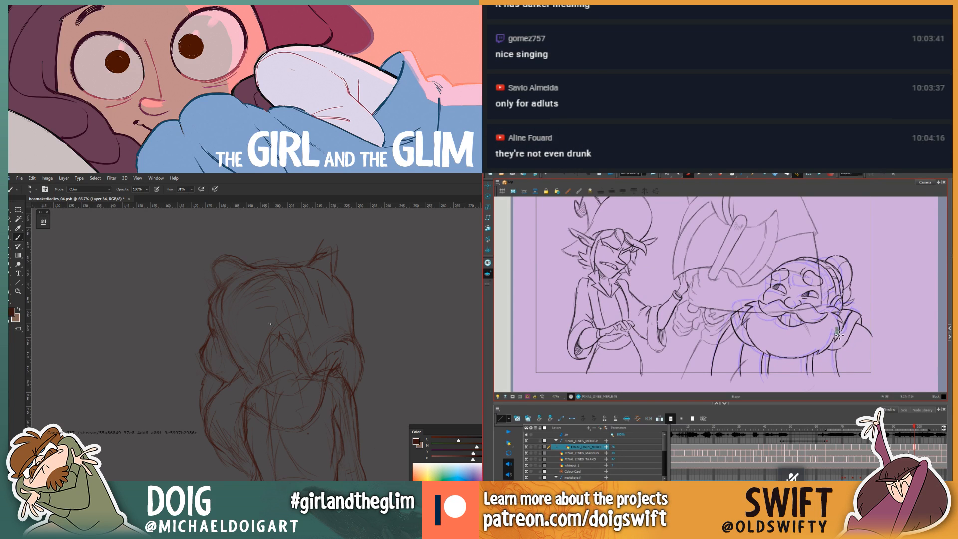
# Step: Rework the strokes at the beard's right edge beside the shoulder with the Brush and Eraser
pyautogui.hotkey('alt', 'b')
pyautogui.hotkey('alt', 'b')
pyautogui.press('.')
pyautogui.press('.')
pyautogui.press('.')
pyautogui.press('.')
pyautogui.press('.')
pyautogui.hotkey('alt', 'e')
pyautogui.moveTo(249, 377); pyautogui.dragTo(259, 345)
pyautogui.moveTo(837, 338); pyautogui.dragTo(838, 337)
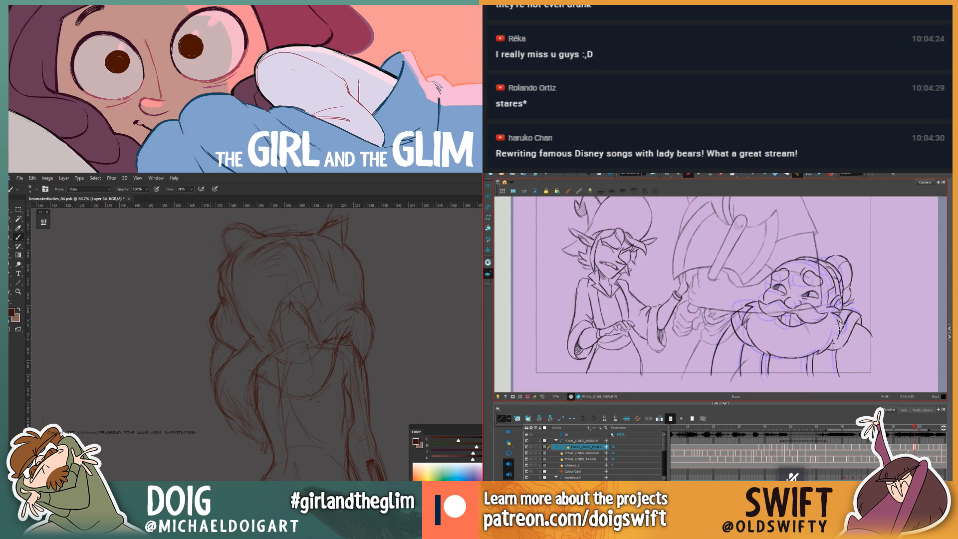
# Step: Touch up the beard's right edge with the Brush and Eraser, and reposition the view of the rear-view figure
pyautogui.hotkey('alt', 'b')
pyautogui.press('.')
pyautogui.hotkey('alt', 'e')
pyautogui.moveTo(331, 314)
pyautogui.mouseDown()
pyautogui.moveTo(307, 347)
pyautogui.moveTo(298, 330)
pyautogui.moveTo(288, 350)
pyautogui.mouseUp()
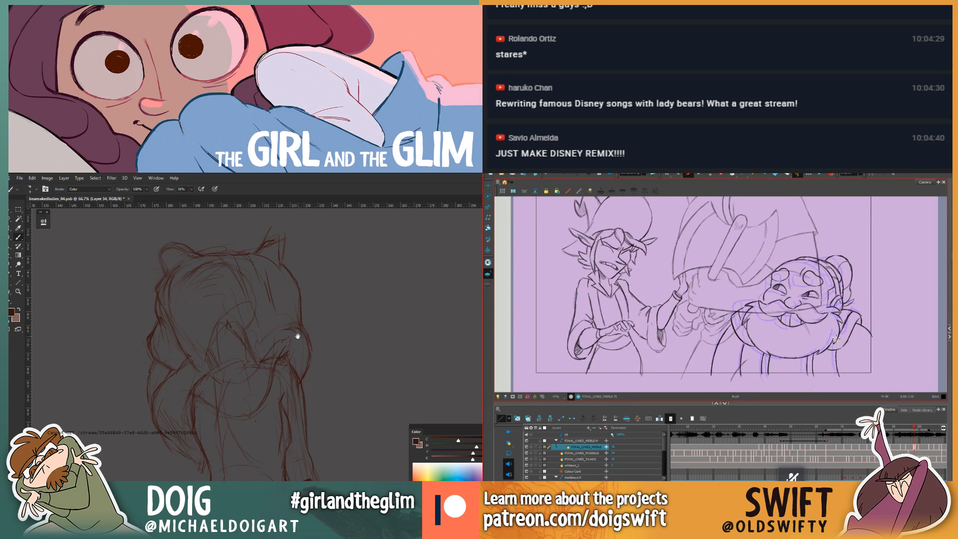
pyautogui.moveTo(277, 328)
pyautogui.mouseDown()
pyautogui.moveTo(298, 338)
pyautogui.moveTo(289, 343)
pyautogui.mouseUp()
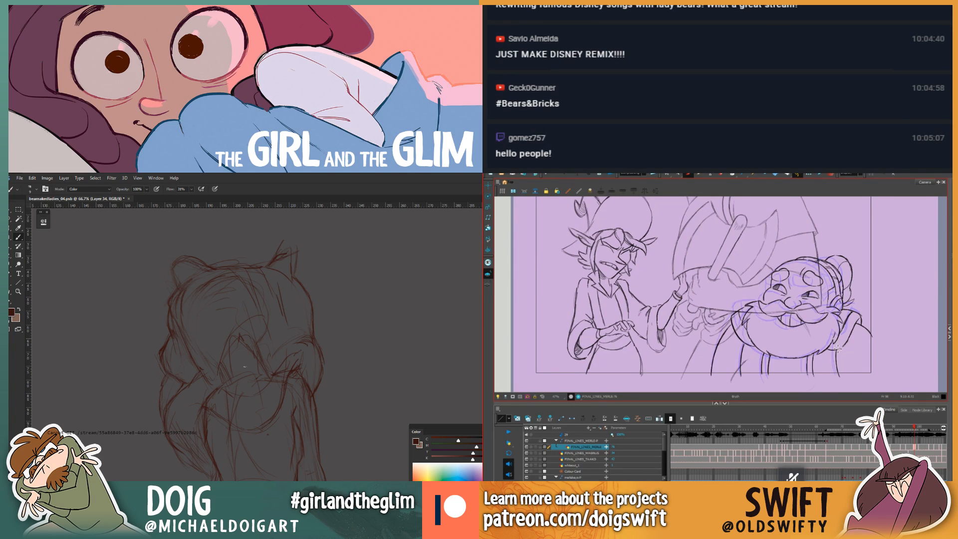
pyautogui.moveTo(261, 381)
pyautogui.mouseDown()
pyautogui.moveTo(201, 396)
pyautogui.moveTo(232, 358)
pyautogui.mouseUp()
# Step: Check the reworked right beard edge by stepping through the grin drawings
pyautogui.press('.')
pyautogui.press('.')
pyautogui.press('.')
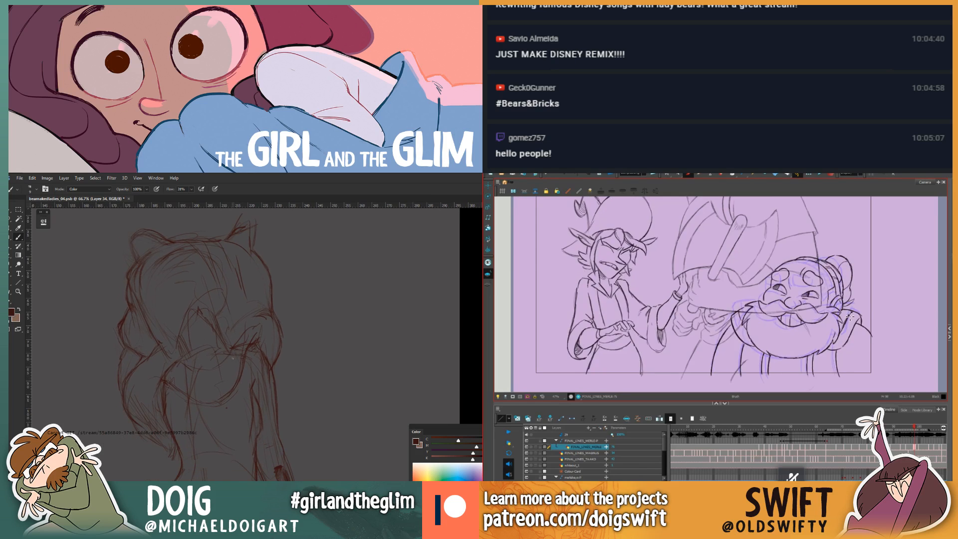
pyautogui.press('.')
pyautogui.press('.')
pyautogui.press('.')
# Step: Select and adjust the strokes between the beard's right edge and the shoulder, comparing them across the neighbouring grin drawings
pyautogui.click(665, 174)
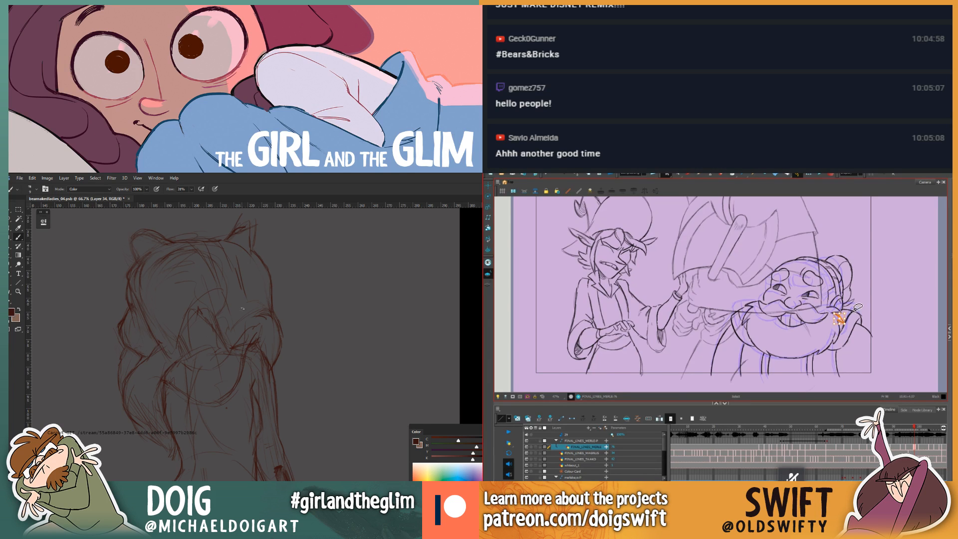
pyautogui.press('.')
pyautogui.press('.')
pyautogui.hotkey('ctrl', '-')
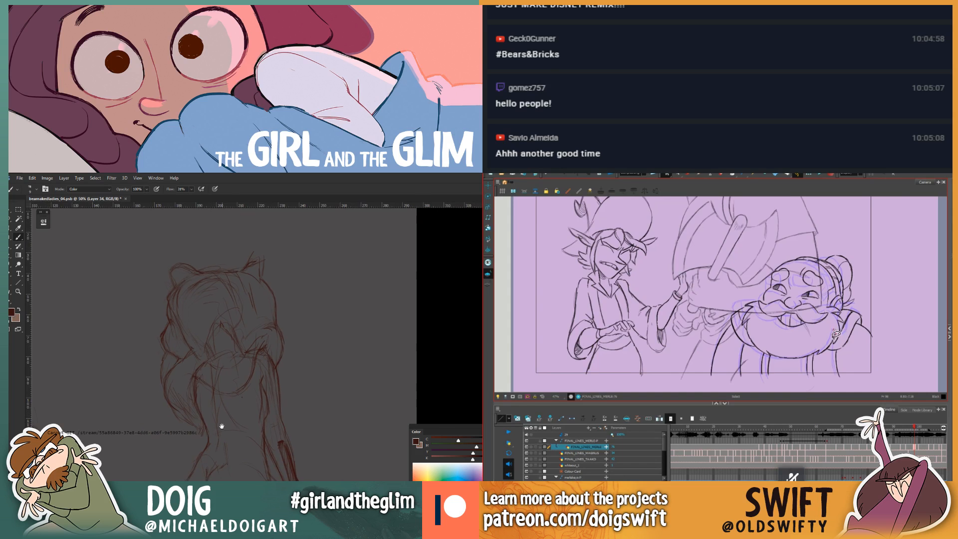
pyautogui.moveTo(220, 426)
pyautogui.mouseDown()
pyautogui.moveTo(214, 357)
pyautogui.moveTo(208, 406)
pyautogui.moveTo(215, 386)
pyautogui.mouseUp()
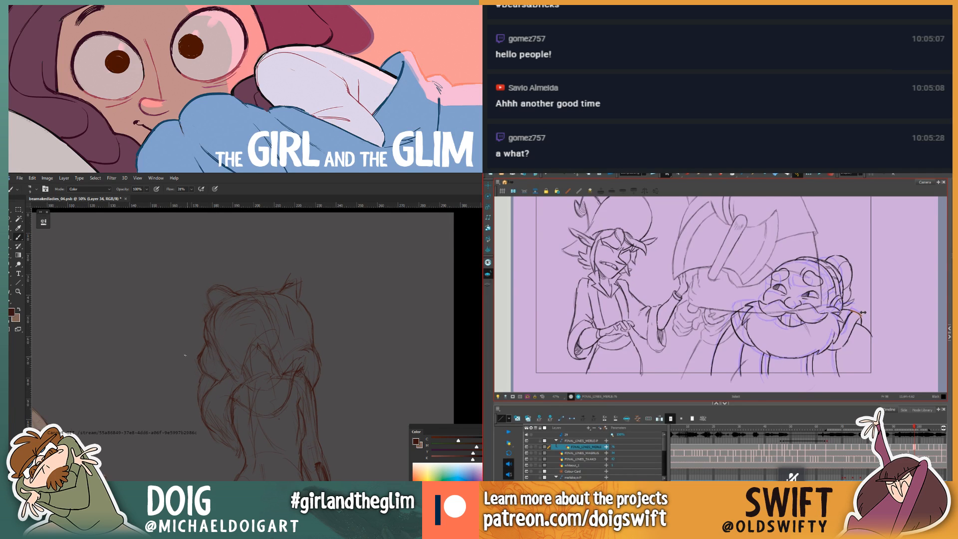
pyautogui.click(872, 311)
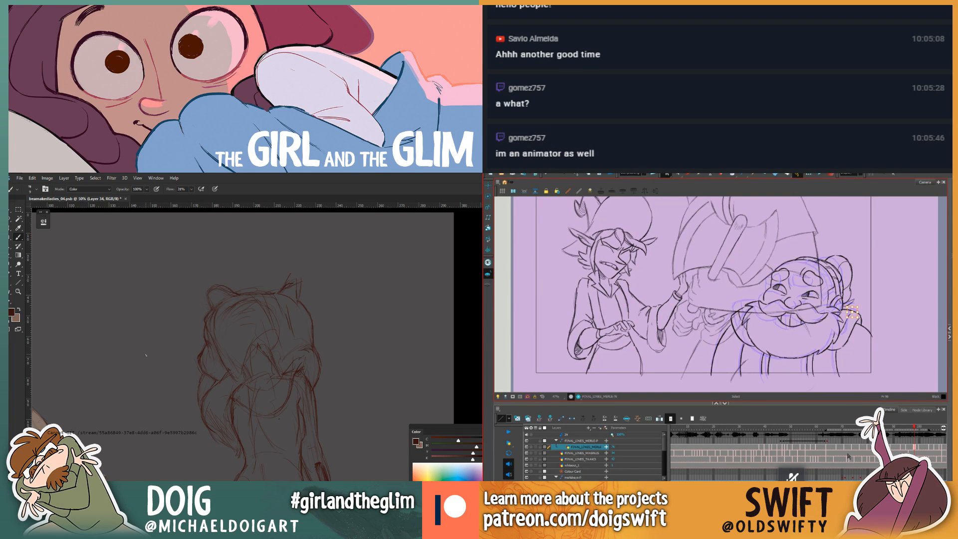
pyautogui.press('.')
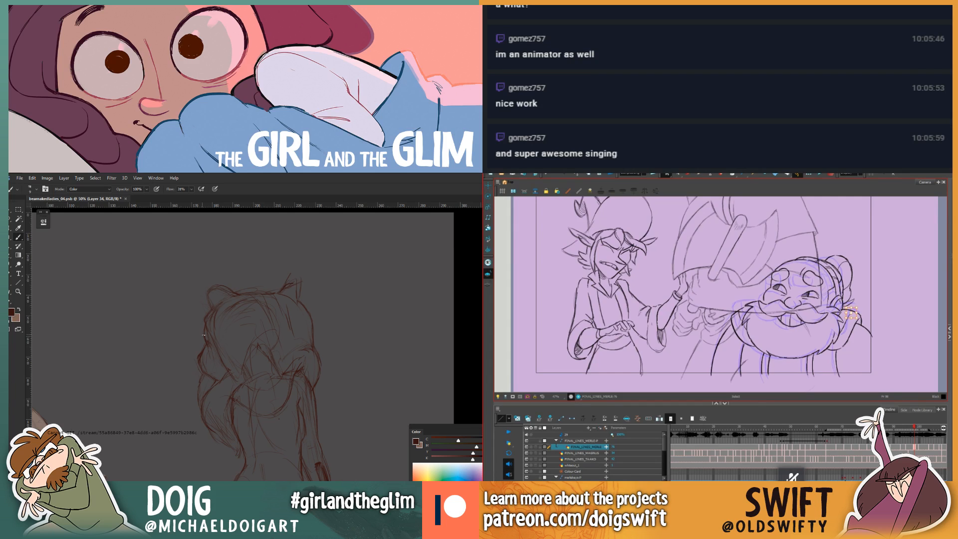
# Step: Examine the rear-view figure's proportions from the head down to the thighs and back at different zoom levels
pyautogui.hotkey('alt', 'b')
pyautogui.moveTo(298, 418); pyautogui.dragTo(297, 300)
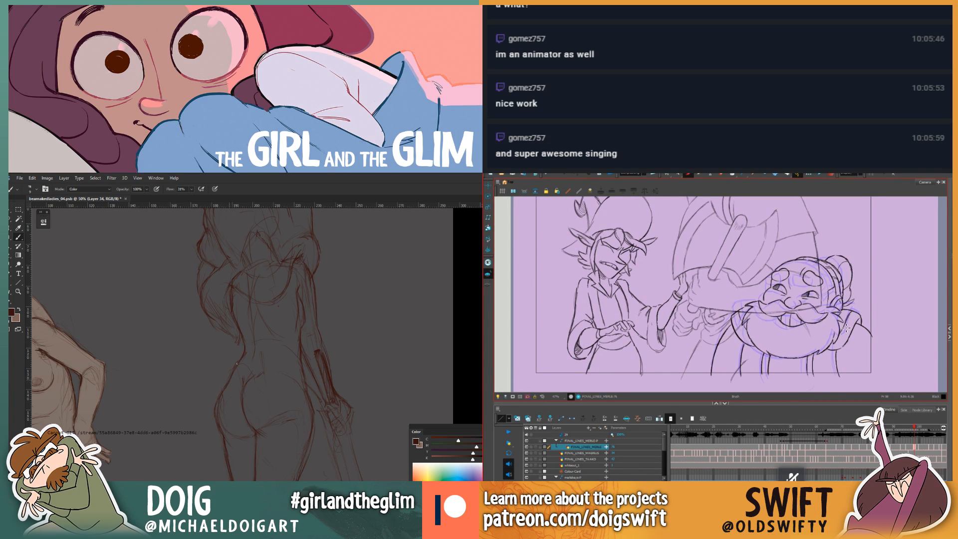
pyautogui.hotkey('ctrl', '-')
pyautogui.hotkey('ctrl', '-')
pyautogui.hotkey('ctrl', '+')
pyautogui.hotkey('ctrl', '+')
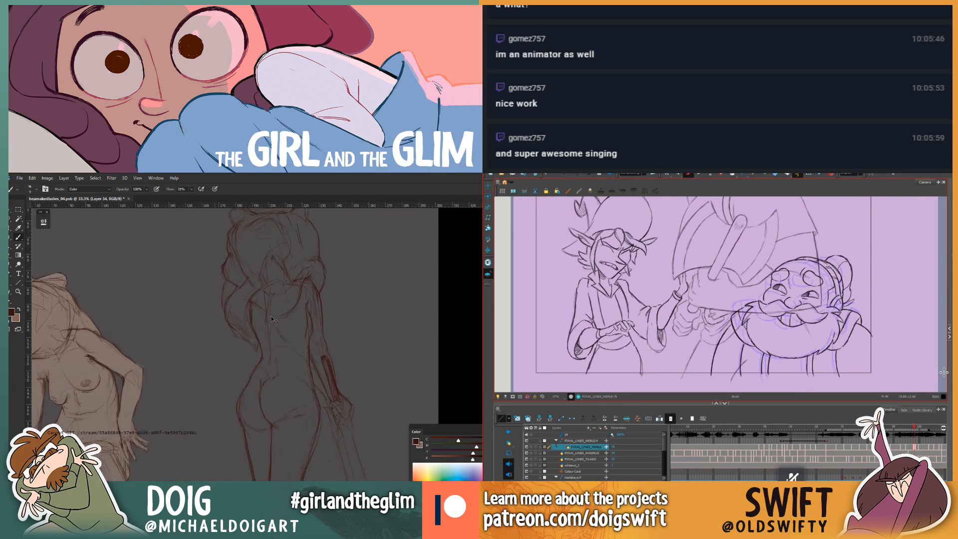
pyautogui.scroll(1, 271, 320)
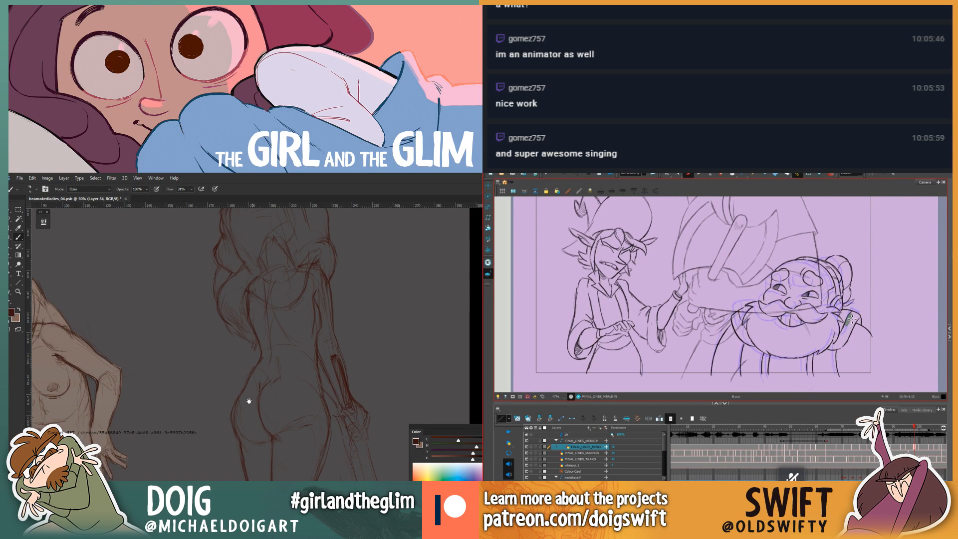
pyautogui.moveTo(239, 433); pyautogui.dragTo(229, 373)
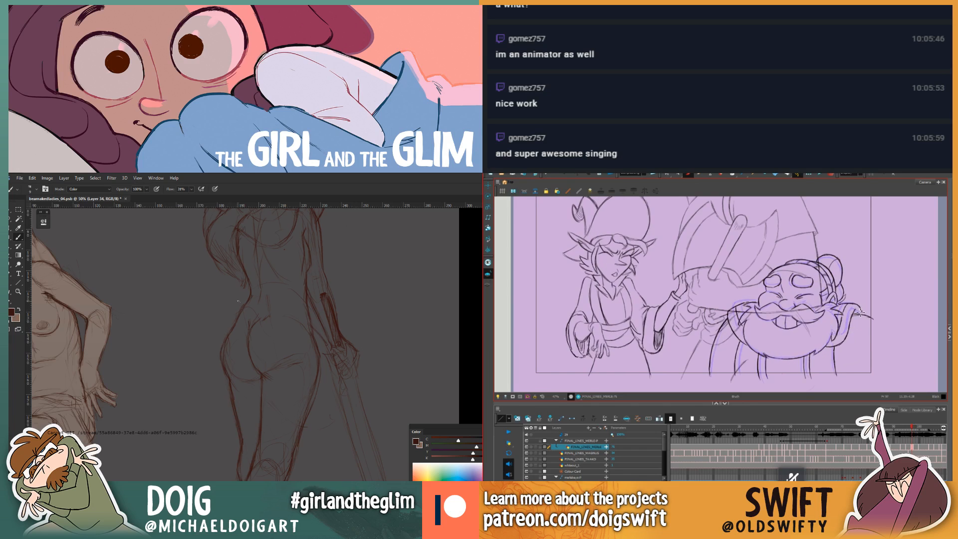
pyautogui.moveTo(259, 333); pyautogui.dragTo(188, 467)
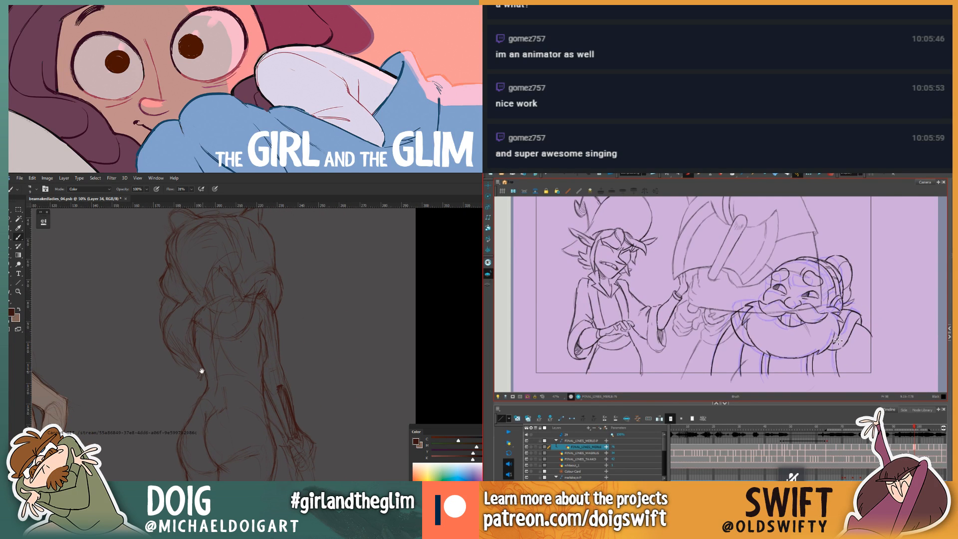
pyautogui.moveTo(190, 344); pyautogui.dragTo(203, 402)
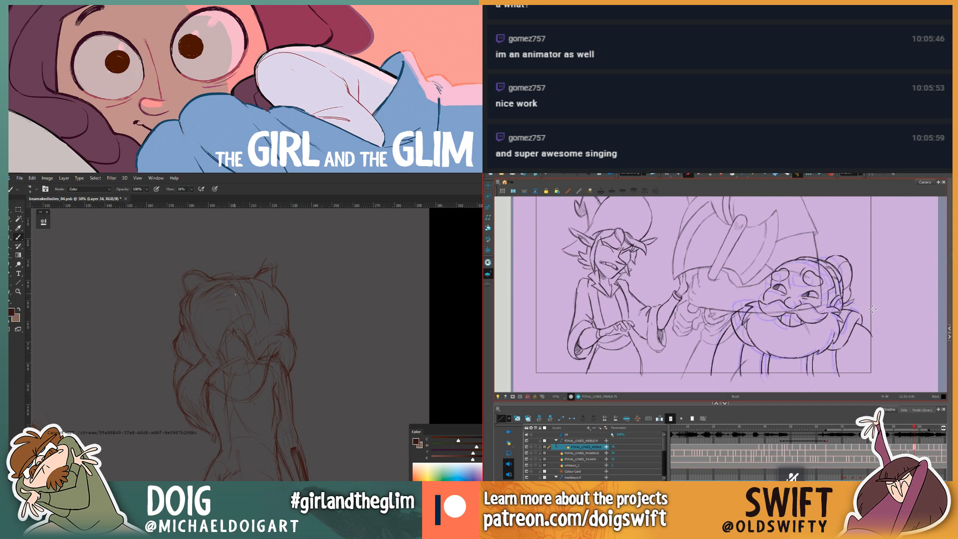
pyautogui.moveTo(223, 340); pyautogui.dragTo(216, 369)
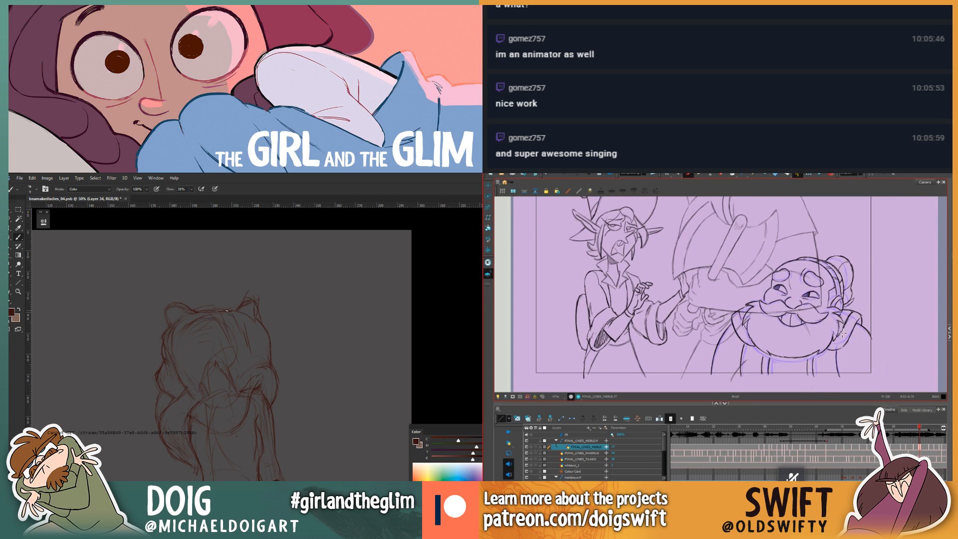
# Step: Erase the rough lines around the rear-view figure's right ear and brush the beard's right edge in the side-glancing grin drawing
pyautogui.press('e')
pyautogui.moveTo(247, 310); pyautogui.dragTo(240, 307)
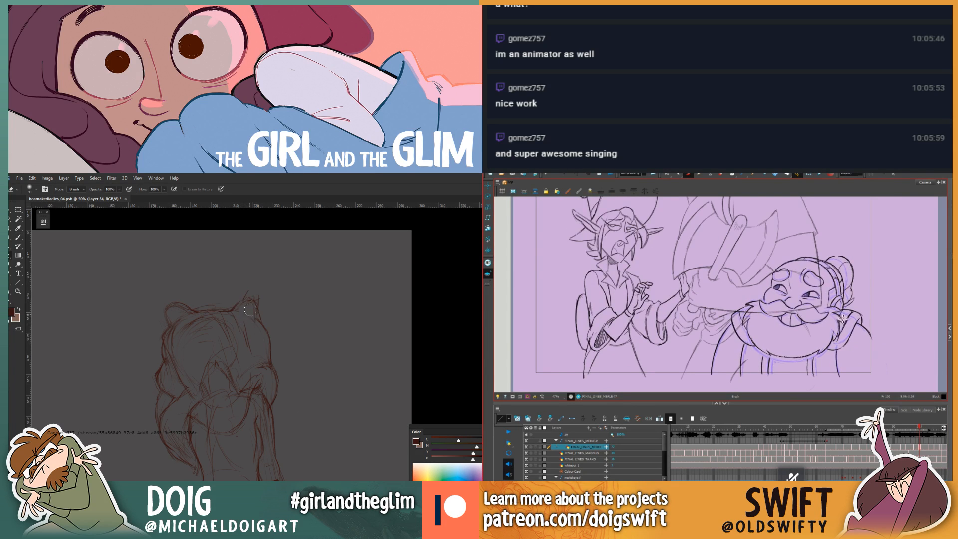
pyautogui.moveTo(834, 329); pyautogui.dragTo(833, 333)
pyautogui.moveTo(247, 305); pyautogui.dragTo(246, 295)
pyautogui.moveTo(833, 333); pyautogui.dragTo(836, 340)
pyautogui.press('i')
pyautogui.press(',')
pyautogui.press('b')
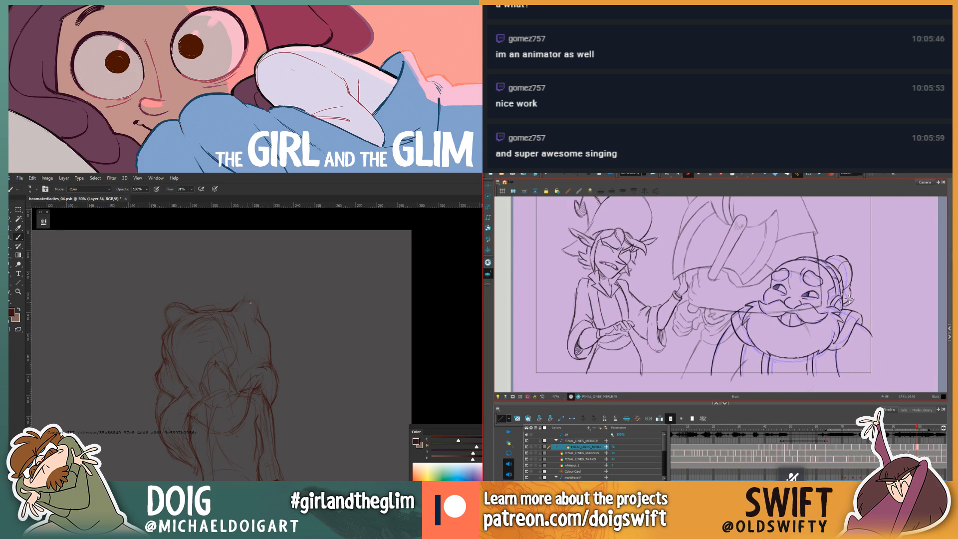
# Step: Clean up the beard's lower right edge with the Eraser and Brush, checking it against the adjacent grin drawing
pyautogui.press('.')
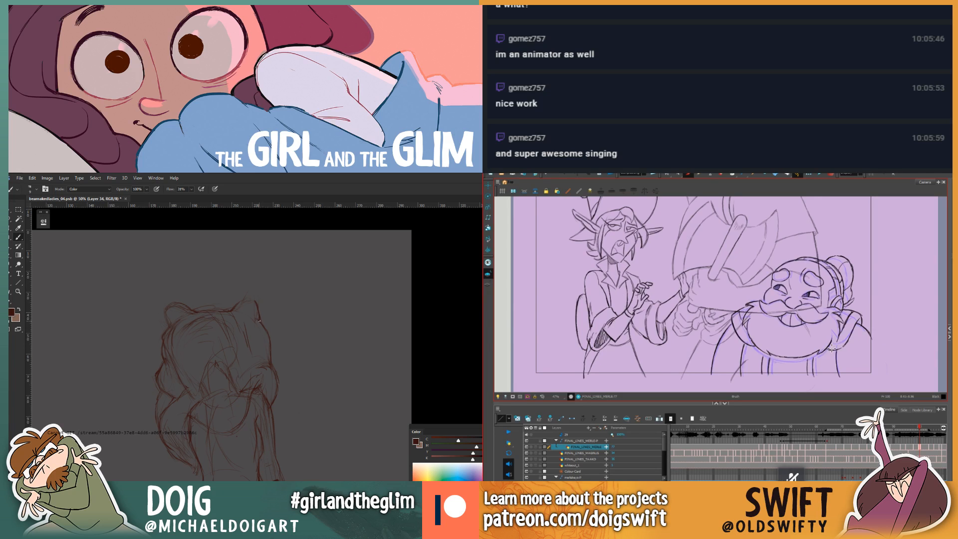
pyautogui.press('e')
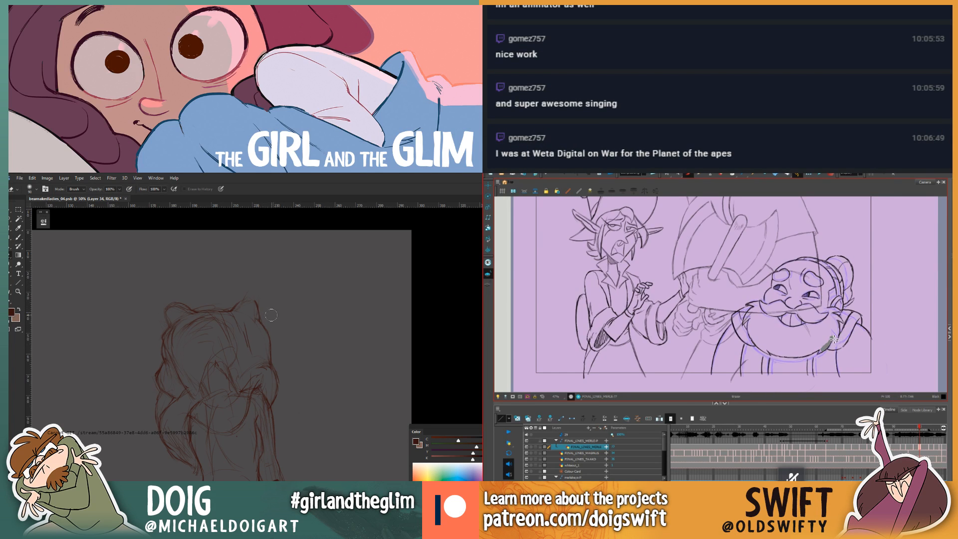
pyautogui.hotkey('alt', 'e')
pyautogui.press('b')
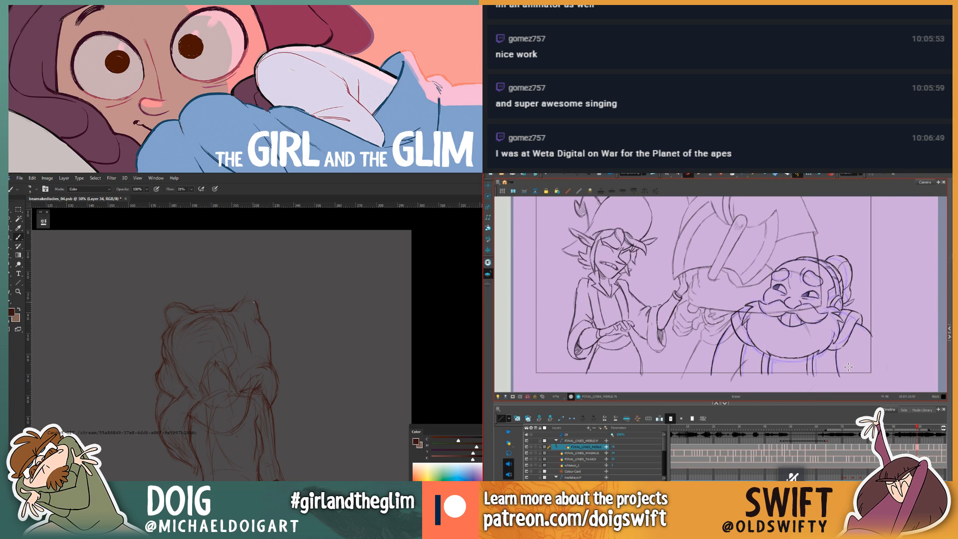
pyautogui.press('.')
pyautogui.hotkey('alt', 'b')
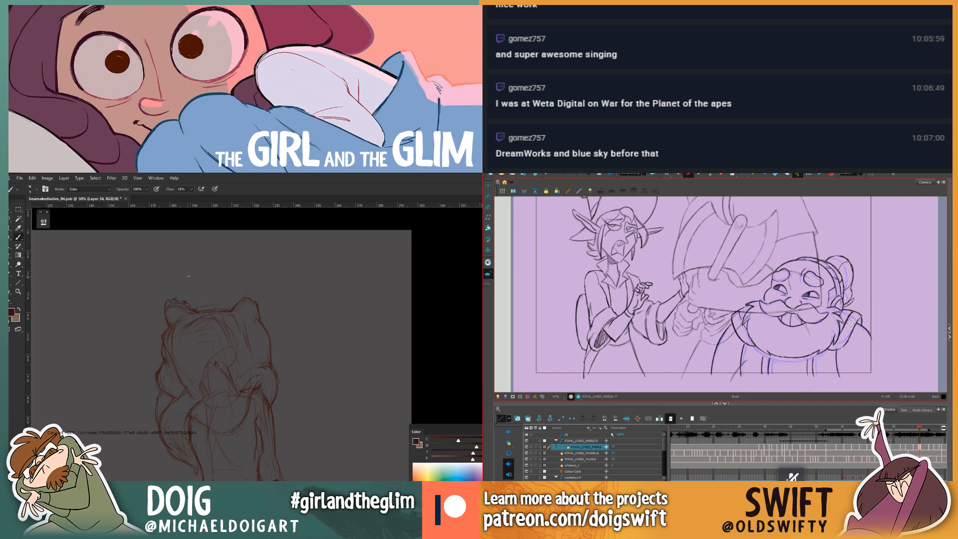
# Step: Delete the unwanted stroke between the beard's right edge and the shoulder, and compare the result with the preceding drawing
pyautogui.hotkey('alt', 's')
pyautogui.click(843, 325)
pyautogui.press('Delete')
pyautogui.click(843, 339)
pyautogui.click(843, 338)
pyautogui.press(',')
pyautogui.press('.')
pyautogui.click(836, 339)
# Step: Touch up the beard's lower right edge with the Brush while flipping between the two grin drawings
pyautogui.click(688, 174)
pyautogui.press(',')
pyautogui.press('.')
pyautogui.press(',')
pyautogui.press('.')
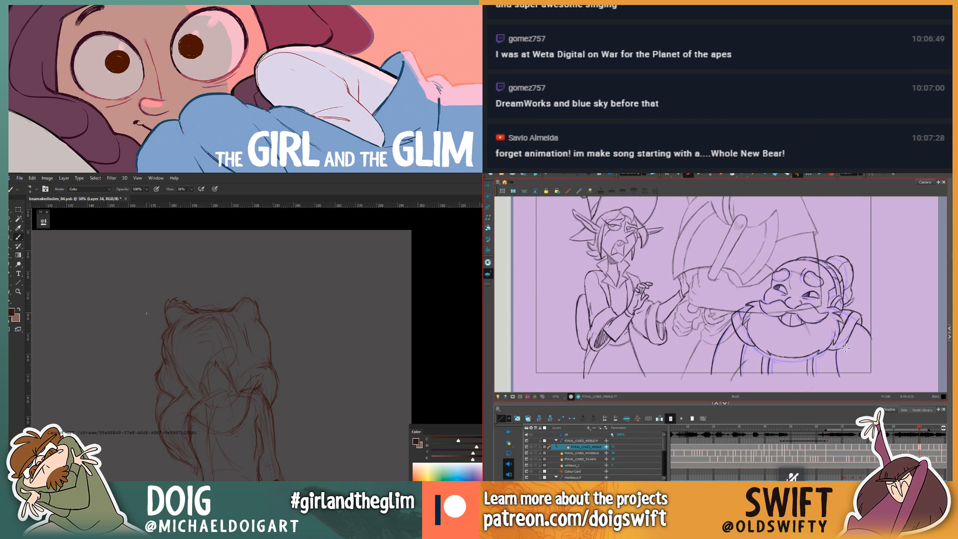
pyautogui.press(',')
pyautogui.press('.')
# Step: Select the small stroke at the beard's lower right edge and shift it to match the preceding grin drawing
pyautogui.click(666, 175)
pyautogui.press(',')
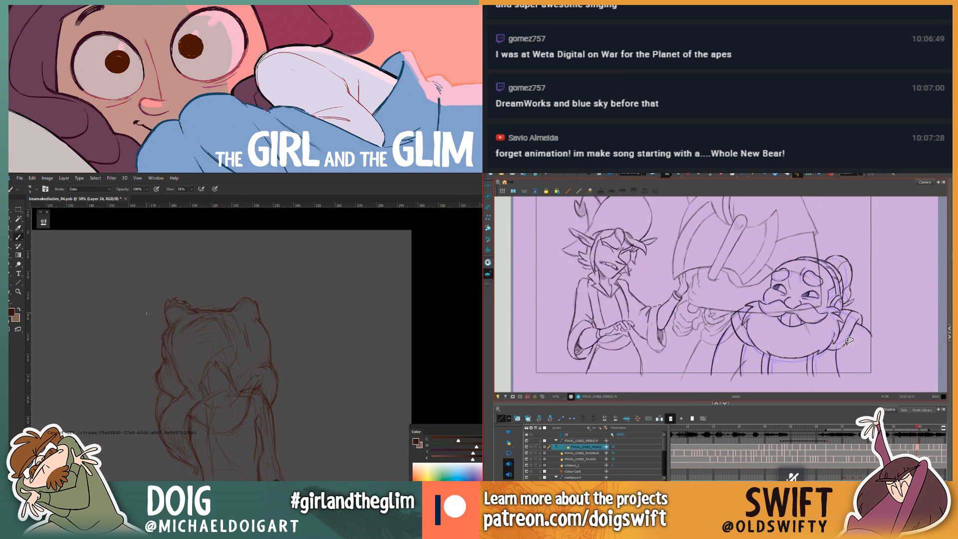
pyautogui.press('.')
pyautogui.press(',')
pyautogui.press('.')
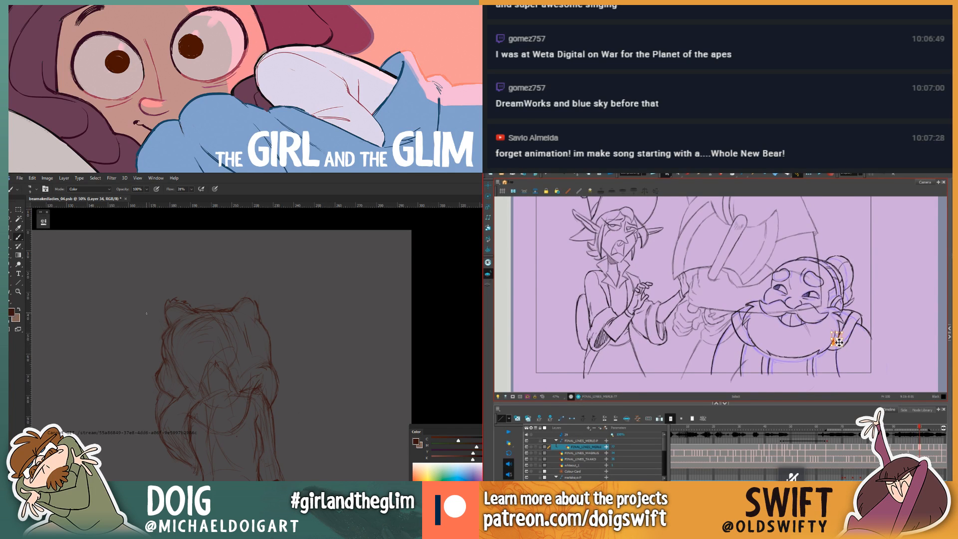
pyautogui.moveTo(847, 347); pyautogui.dragTo(846, 344)
pyautogui.press('Escape')
# Step: Nudge the lower right beard stroke slightly down and inward, checking its motion against the adjacent drawings
pyautogui.press(',')
pyautogui.press('.')
pyautogui.press('.')
pyautogui.press(',')
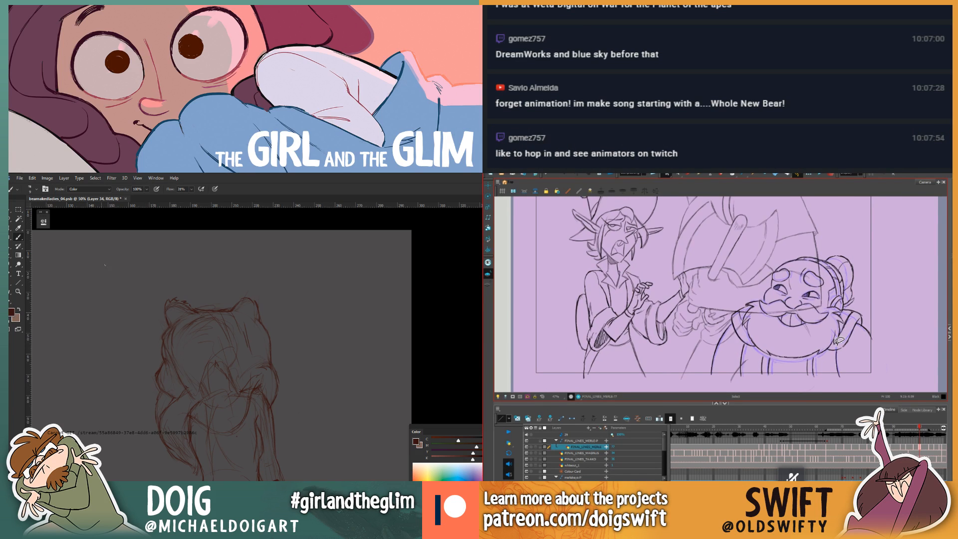
pyautogui.moveTo(838, 340); pyautogui.dragTo(834, 344)
pyautogui.press(',')
pyautogui.press('.')
pyautogui.press(',')
pyautogui.press('.')
# Step: Reposition the upper stroke at the beard's right edge beside the shoulder, and reframe the rear-view figure's head and hair
pyautogui.moveTo(200, 403)
pyautogui.mouseDown()
pyautogui.moveTo(228, 353)
pyautogui.moveTo(218, 377)
pyautogui.mouseUp()
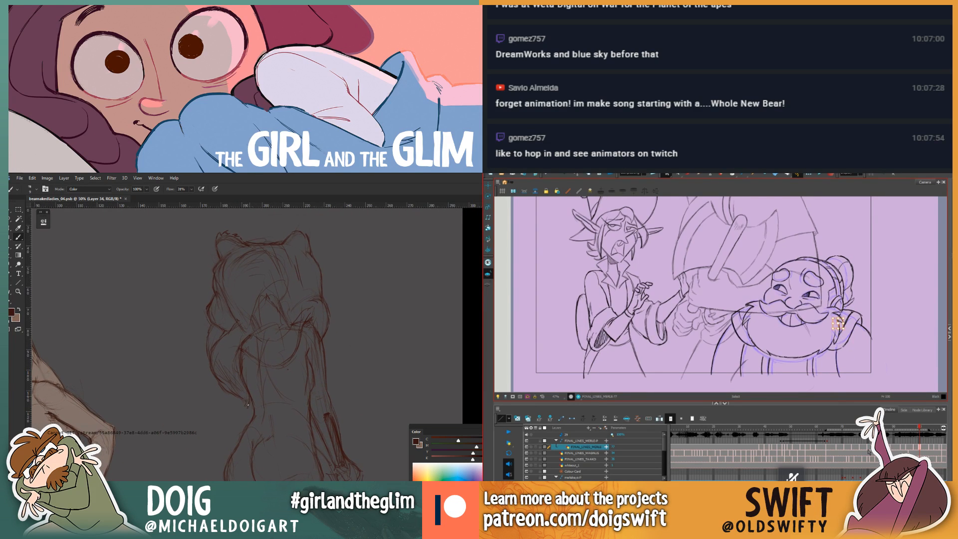
pyautogui.moveTo(223, 331); pyautogui.dragTo(215, 376)
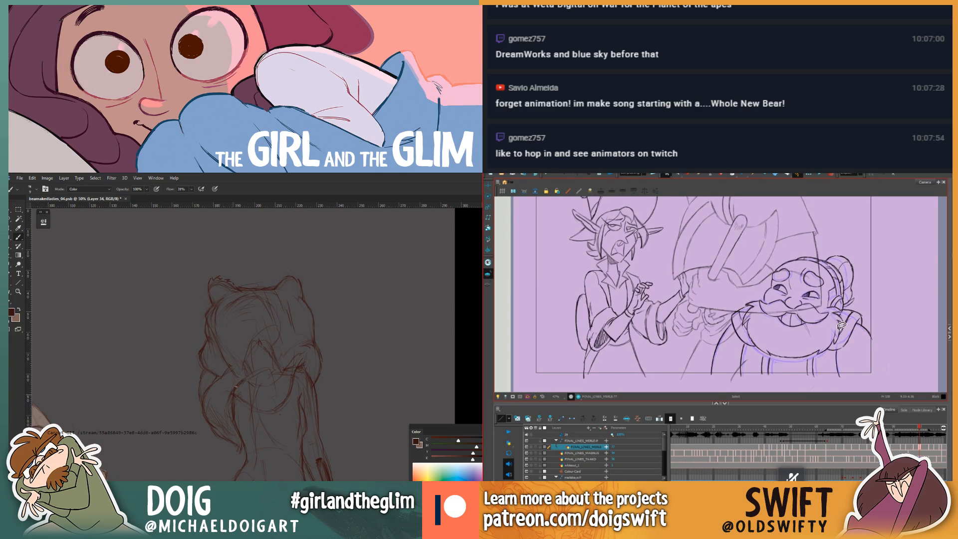
pyautogui.moveTo(231, 364); pyautogui.dragTo(219, 367)
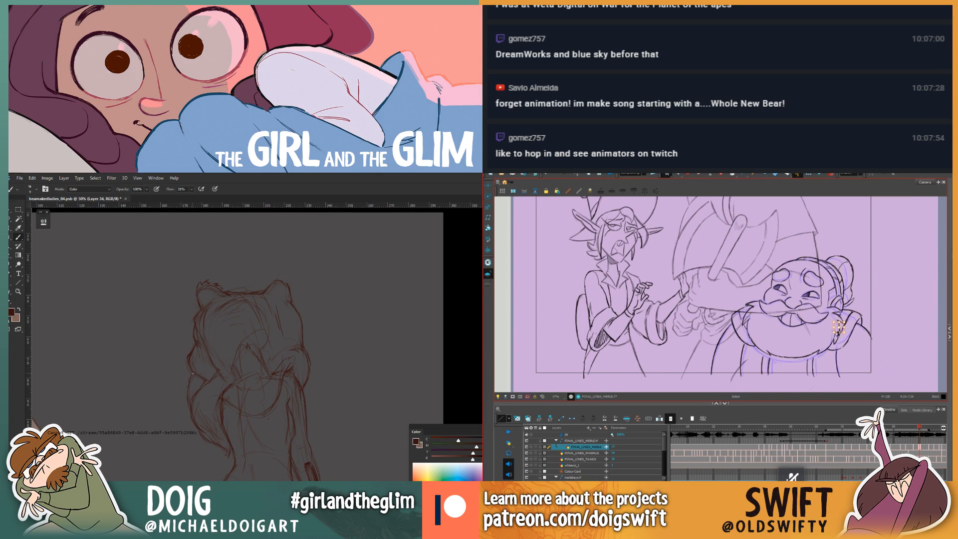
pyautogui.moveTo(267, 317); pyautogui.dragTo(254, 324)
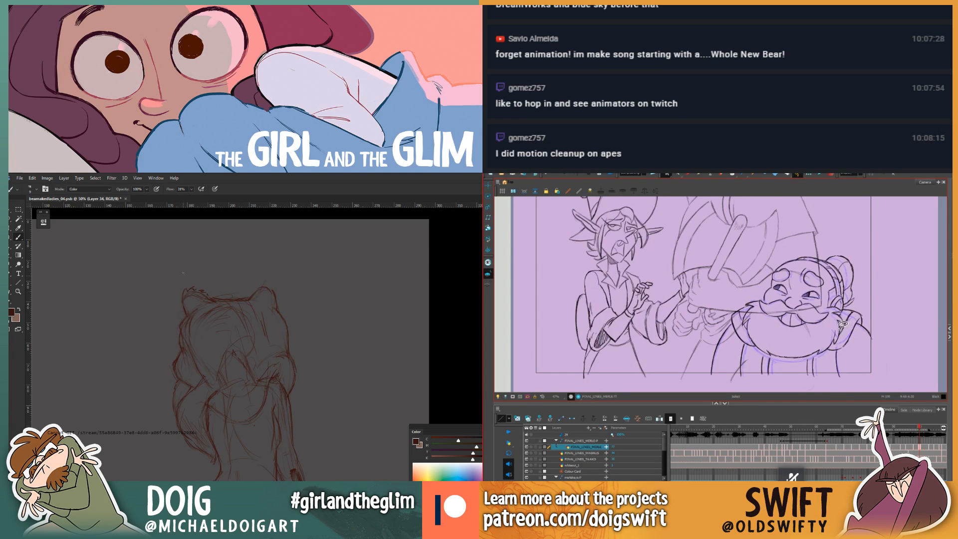
pyautogui.moveTo(841, 327)
pyautogui.mouseDown()
pyautogui.moveTo(835, 343)
pyautogui.moveTo(841, 328)
pyautogui.mouseUp()
pyautogui.click(859, 312)
# Step: Compare the repositioned beard stroke with the preceding grin drawing by flipping between the two
pyautogui.press(',')
pyautogui.press('.')
pyautogui.press(',')
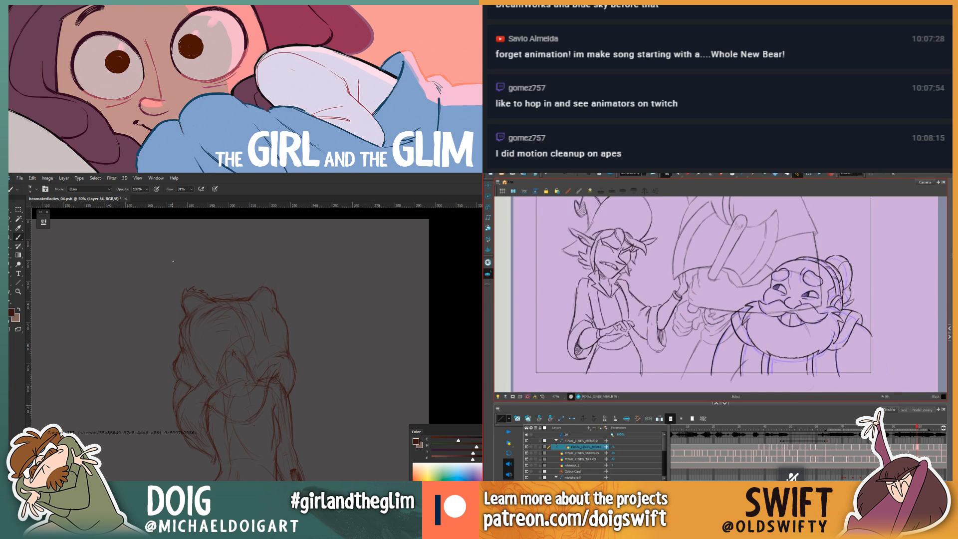
pyautogui.press('.')
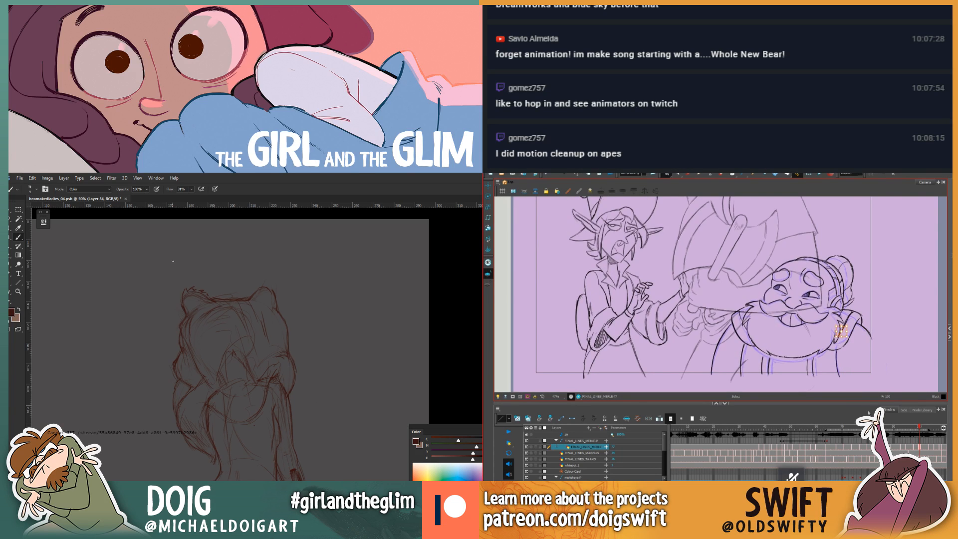
pyautogui.press(',')
pyautogui.press('.')
pyautogui.press(',')
pyautogui.press('.')
# Step: Switch to the line layer below the bearded man's and try to delete stray strokes beneath the beard in the closed-eye grin drawing
pyautogui.moveTo(262, 383); pyautogui.dragTo(304, 334)
pyautogui.moveTo(285, 396); pyautogui.dragTo(265, 307)
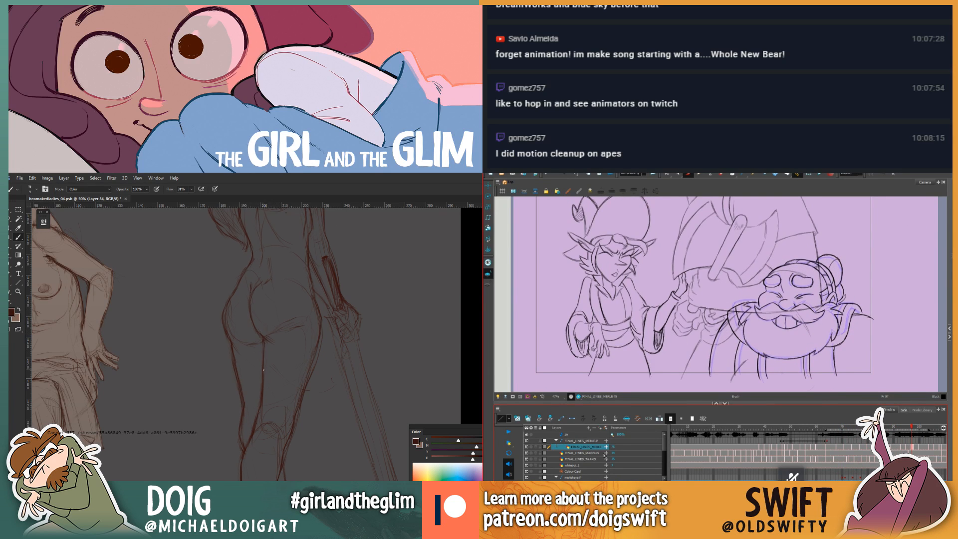
pyautogui.click(599, 454)
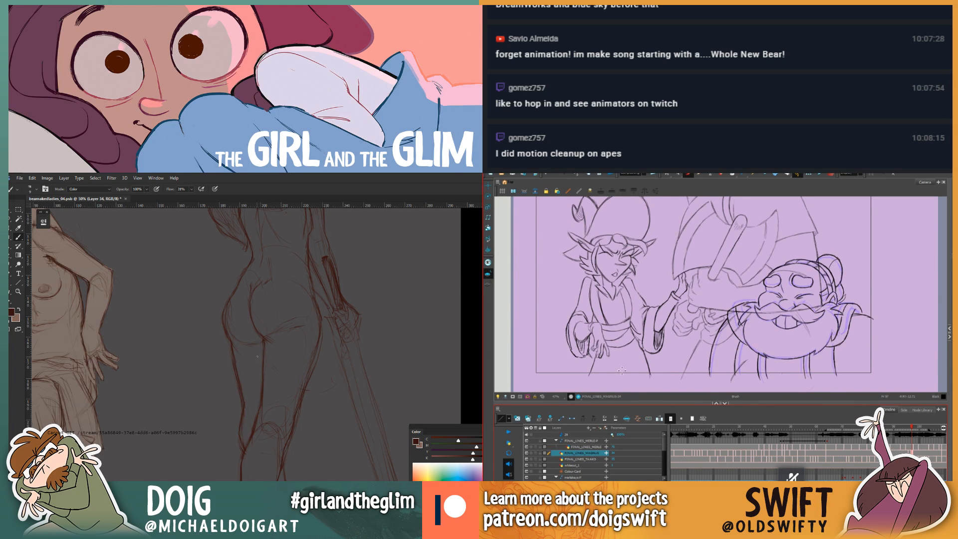
pyautogui.click(666, 174)
pyautogui.moveTo(745, 359)
pyautogui.mouseDown()
pyautogui.moveTo(731, 387)
pyautogui.moveTo(772, 357)
pyautogui.mouseUp()
pyautogui.press('Delete')
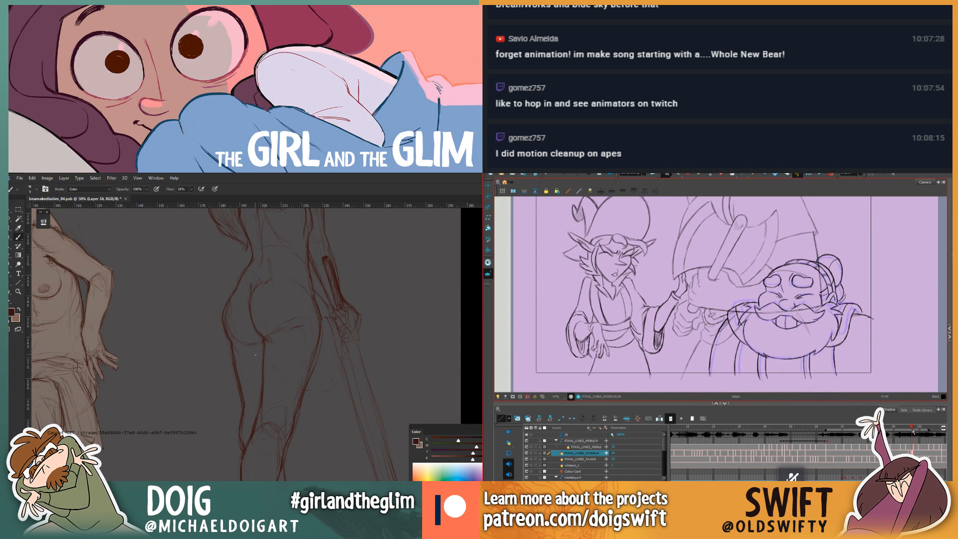
# Step: Move the playhead past the last grin drawing to the empty frame on the bearded man's line layer
pyautogui.moveTo(912, 429)
pyautogui.mouseDown()
pyautogui.moveTo(901, 430)
pyautogui.moveTo(942, 431)
pyautogui.moveTo(896, 430)
pyautogui.moveTo(921, 432)
pyautogui.mouseUp()
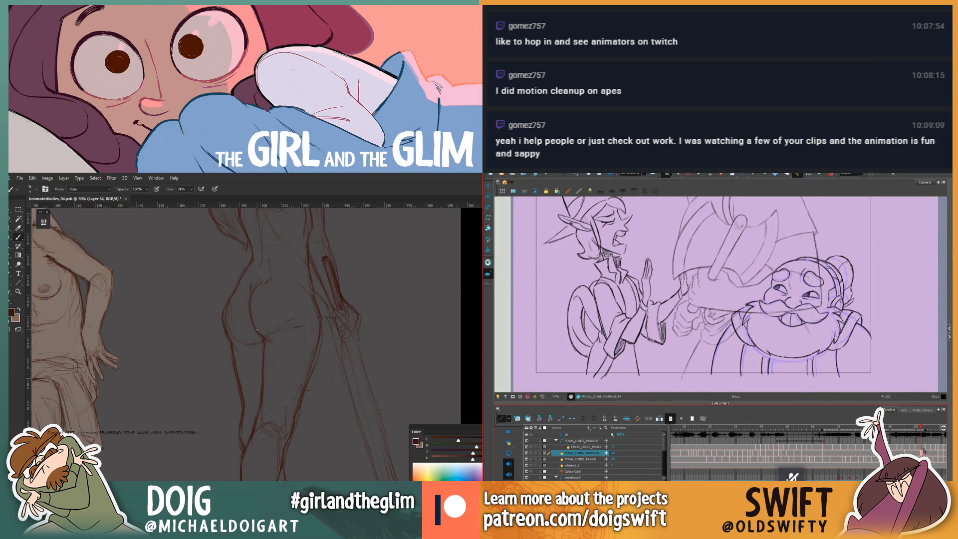
pyautogui.click(924, 447)
pyautogui.press('Delete')
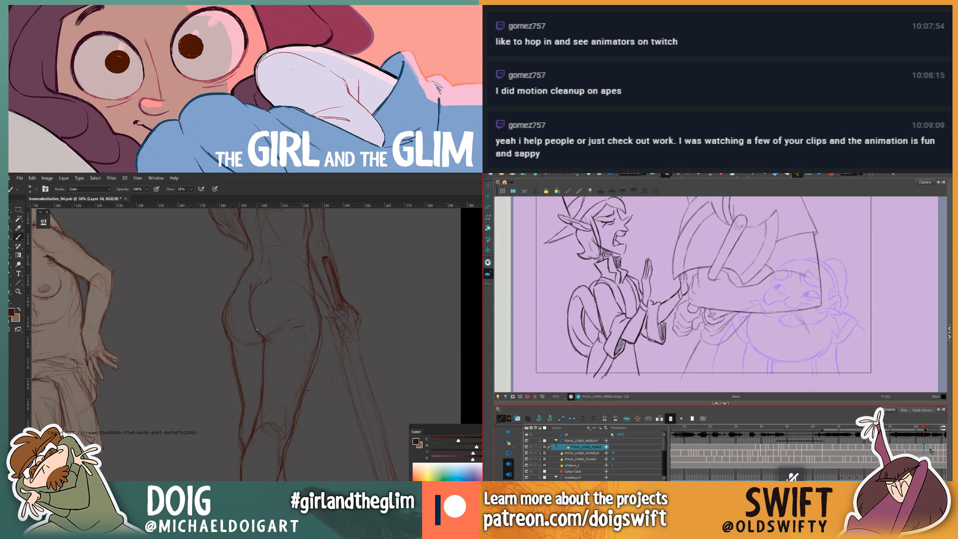
pyautogui.hotkey('alt', 'b')
pyautogui.moveTo(278, 413)
pyautogui.mouseDown()
pyautogui.moveTo(263, 375)
pyautogui.moveTo(209, 364)
pyautogui.moveTo(208, 389)
pyautogui.mouseUp()
pyautogui.hotkey('ctrl', 'z')
pyautogui.hotkey('ctrl', 'shift', 'z')
pyautogui.moveTo(896, 351); pyautogui.dragTo(847, 376)
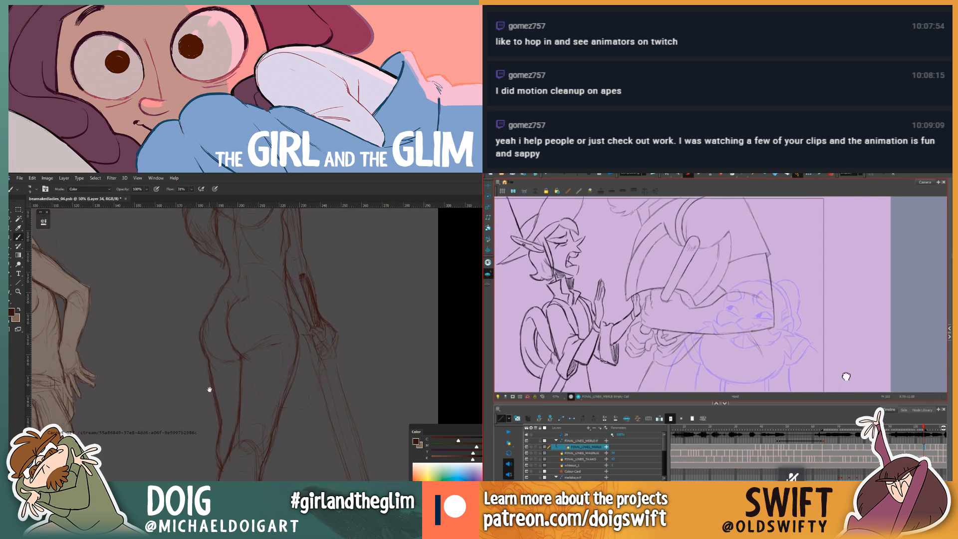
pyautogui.moveTo(208, 389); pyautogui.dragTo(197, 319)
pyautogui.moveTo(847, 376); pyautogui.dragTo(863, 370)
pyautogui.moveTo(197, 319); pyautogui.dragTo(206, 369)
pyautogui.moveTo(863, 370); pyautogui.dragTo(878, 366)
pyautogui.moveTo(206, 369); pyautogui.dragTo(206, 356)
pyautogui.hotkey('alt', 's')
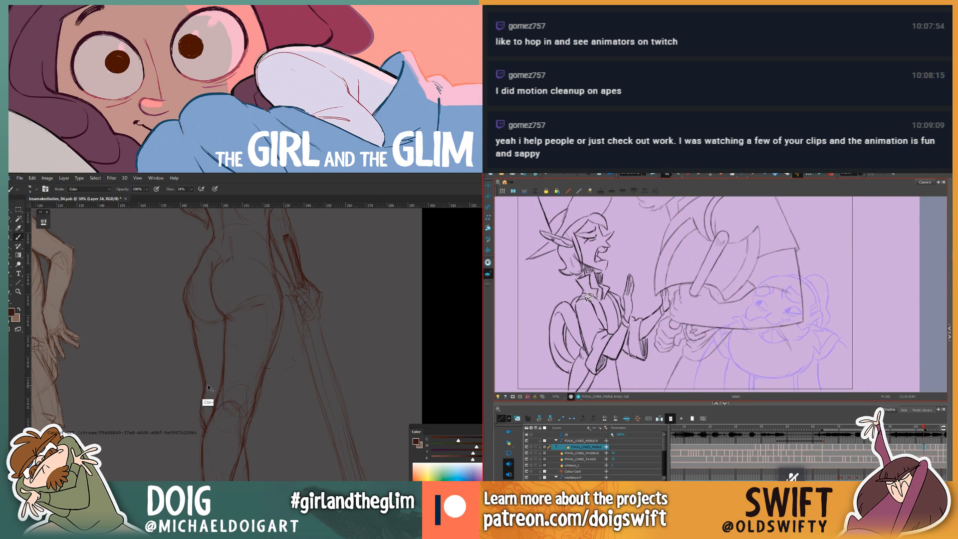
# Step: Switch to the elf's line layer, adjust the small strokes on the elf's collar, and remove the stray marks on the chest
pyautogui.moveTo(238, 476); pyautogui.dragTo(230, 382)
pyautogui.click(923, 458)
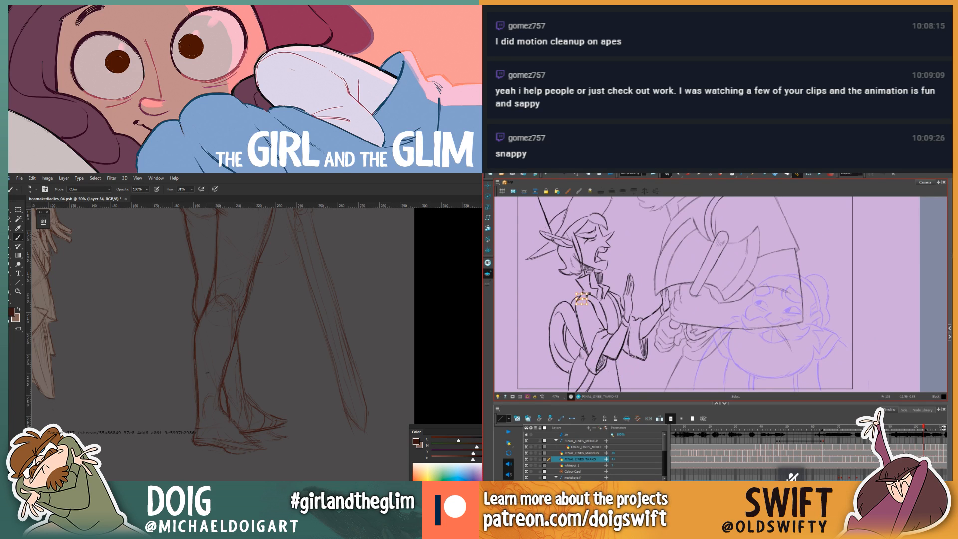
pyautogui.click(590, 282)
pyautogui.moveTo(274, 339); pyautogui.dragTo(222, 431)
pyautogui.moveTo(255, 343); pyautogui.dragTo(193, 293)
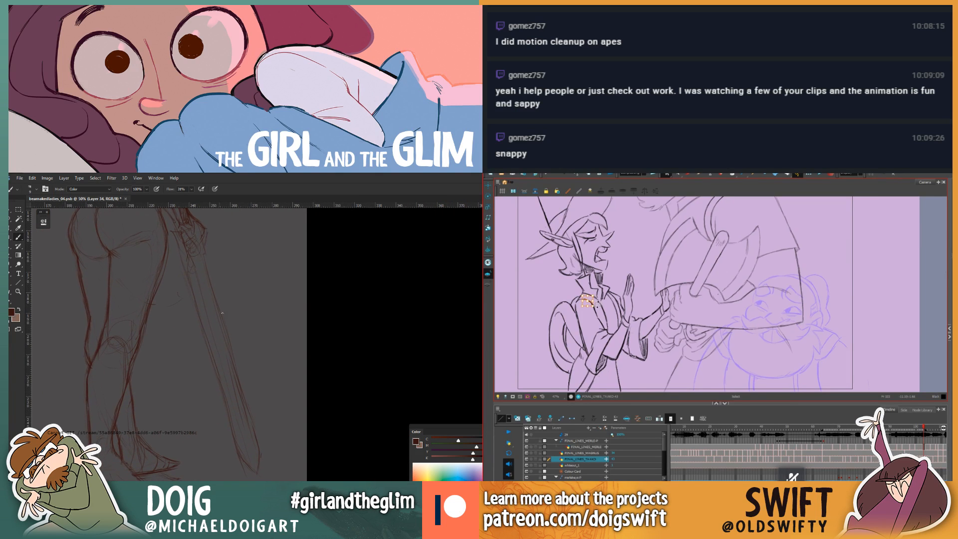
pyautogui.click(618, 278)
pyautogui.click(688, 174)
pyautogui.click(666, 174)
pyautogui.moveTo(225, 335); pyautogui.dragTo(231, 358)
pyautogui.moveTo(586, 348)
pyautogui.mouseDown()
pyautogui.moveTo(585, 326)
pyautogui.moveTo(581, 336)
pyautogui.mouseUp()
pyautogui.moveTo(182, 387); pyautogui.dragTo(209, 369)
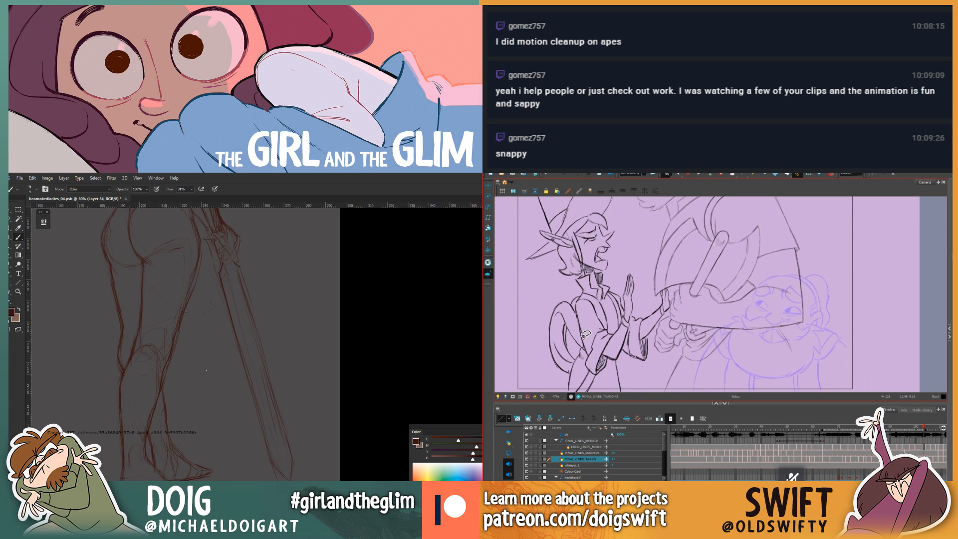
pyautogui.moveTo(582, 337); pyautogui.dragTo(585, 326)
pyautogui.press('Delete')
# Step: Examine the rear-view figure as a whole, and flip through the earlier grin drawings around the new frame
pyautogui.hotkey('ctrl', '-')
pyautogui.moveTo(204, 309)
pyautogui.mouseDown()
pyautogui.moveTo(229, 325)
pyautogui.moveTo(250, 363)
pyautogui.moveTo(271, 316)
pyautogui.mouseUp()
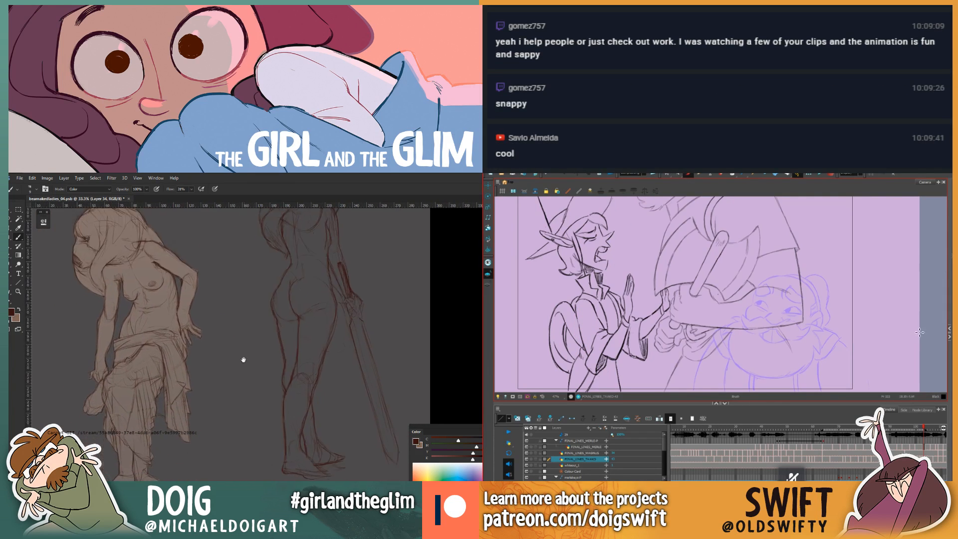
pyautogui.hotkey('alt', 'b')
pyautogui.press(',')
pyautogui.moveTo(244, 359)
pyautogui.mouseDown()
pyautogui.moveTo(225, 360)
pyautogui.moveTo(235, 364)
pyautogui.mouseUp()
pyautogui.press('.')
pyautogui.moveTo(235, 322); pyautogui.dragTo(235, 370)
pyautogui.press(',')
pyautogui.press(',')
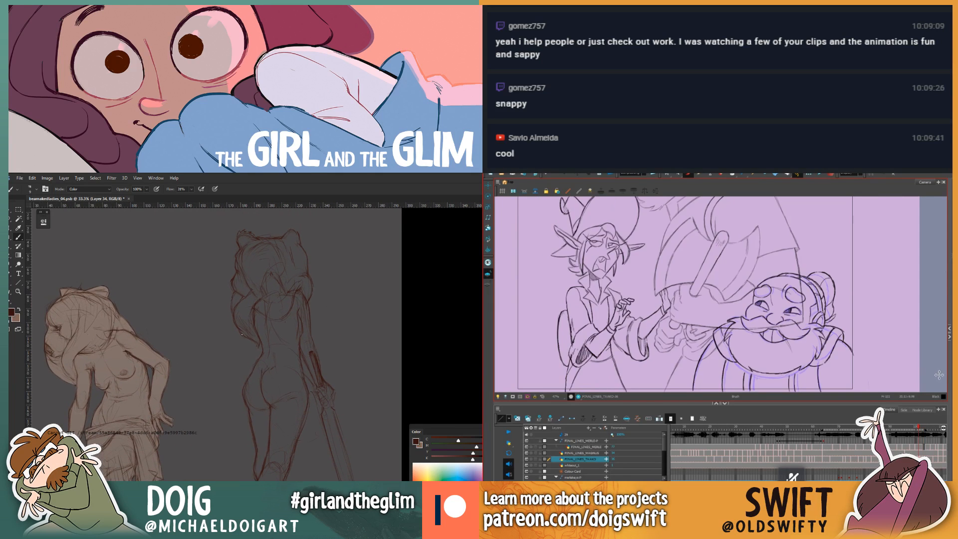
pyautogui.press('.')
pyautogui.press(',')
pyautogui.press('.')
pyautogui.press('.')
pyautogui.press('.')
pyautogui.press('.')
pyautogui.hotkey('ctrl', '+')
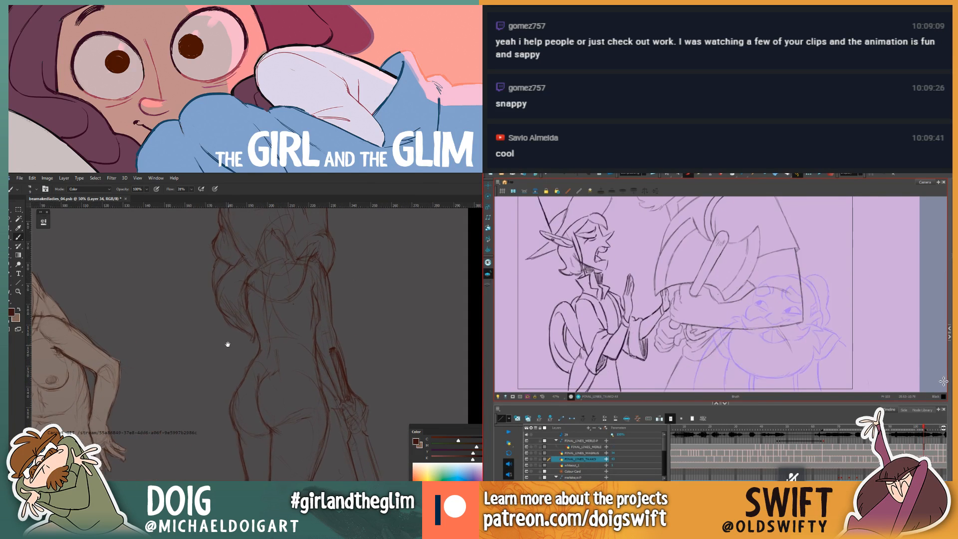
# Step: Outline the bearded man's nose over the blue rough in the new frame, checking it against the preceding grin drawings
pyautogui.moveTo(197, 372); pyautogui.dragTo(253, 360)
pyautogui.press(',')
pyautogui.press(',')
pyautogui.press('.')
pyautogui.moveTo(287, 328)
pyautogui.mouseDown()
pyautogui.moveTo(301, 353)
pyautogui.moveTo(250, 365)
pyautogui.moveTo(265, 372)
pyautogui.mouseUp()
pyautogui.press(',')
pyautogui.press(',')
pyautogui.press(',')
pyautogui.press('.')
pyautogui.press('.')
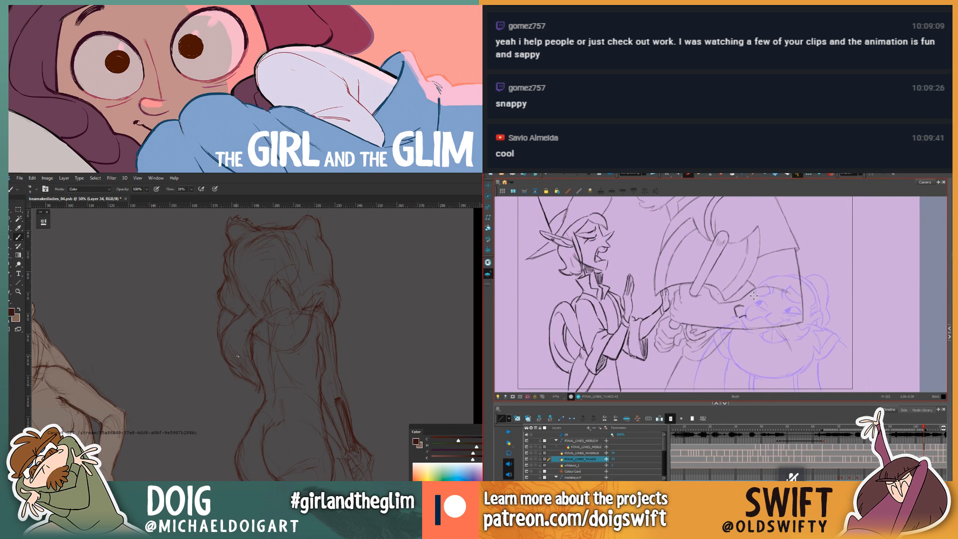
# Step: Cut the nose outline from the elf's line layer and place it on the bearded man's line layer in the same frame
pyautogui.click(666, 175)
pyautogui.moveTo(247, 356)
pyautogui.mouseDown()
pyautogui.moveTo(235, 353)
pyautogui.moveTo(234, 335)
pyautogui.mouseUp()
pyautogui.click(740, 311)
pyautogui.hotkey('ctrl', 'x')
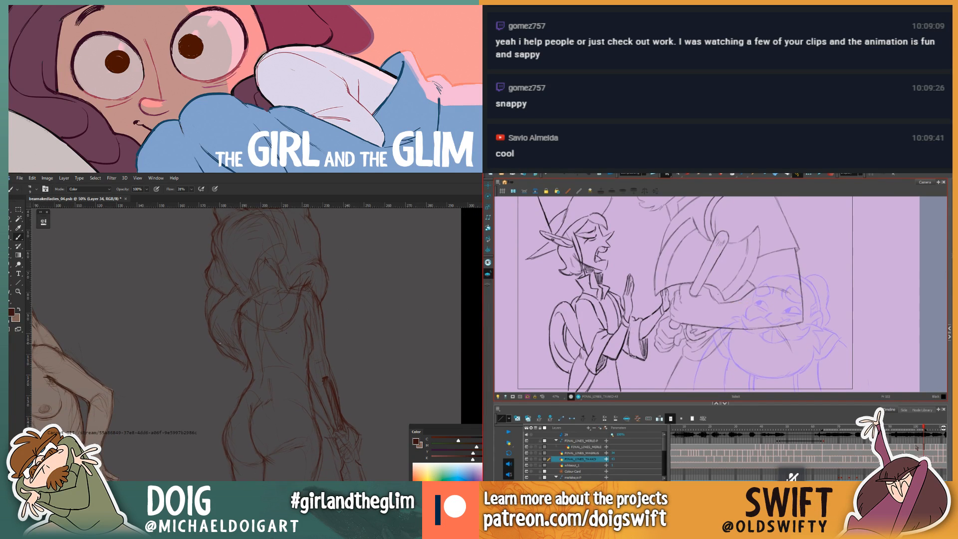
pyautogui.click(924, 447)
pyautogui.moveTo(244, 295)
pyautogui.mouseDown()
pyautogui.moveTo(212, 339)
pyautogui.moveTo(227, 276)
pyautogui.moveTo(235, 298)
pyautogui.moveTo(209, 372)
pyautogui.mouseUp()
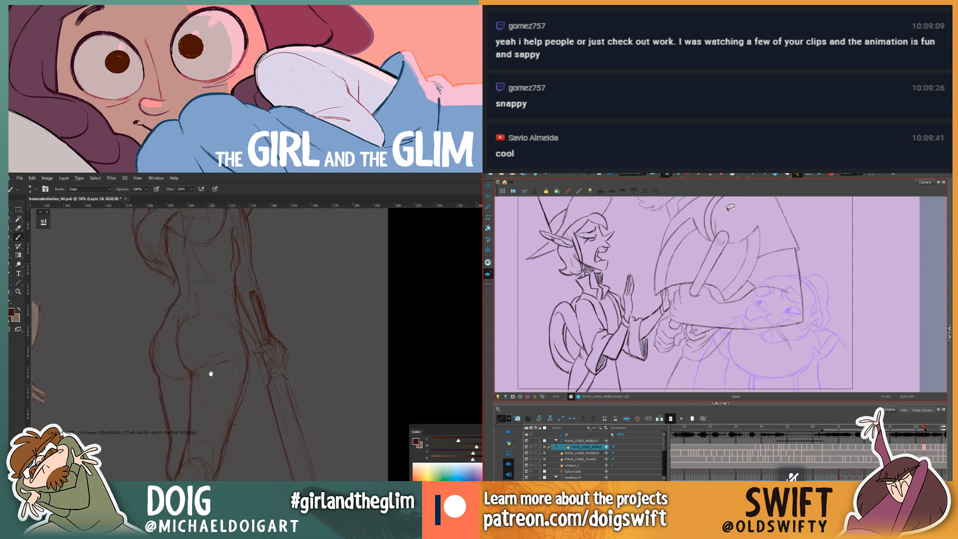
pyautogui.moveTo(207, 284); pyautogui.dragTo(205, 370)
pyautogui.moveTo(195, 310)
pyautogui.mouseDown()
pyautogui.moveTo(190, 346)
pyautogui.moveTo(214, 338)
pyautogui.moveTo(181, 327)
pyautogui.moveTo(205, 346)
pyautogui.moveTo(216, 389)
pyautogui.mouseUp()
pyautogui.moveTo(212, 349); pyautogui.dragTo(206, 360)
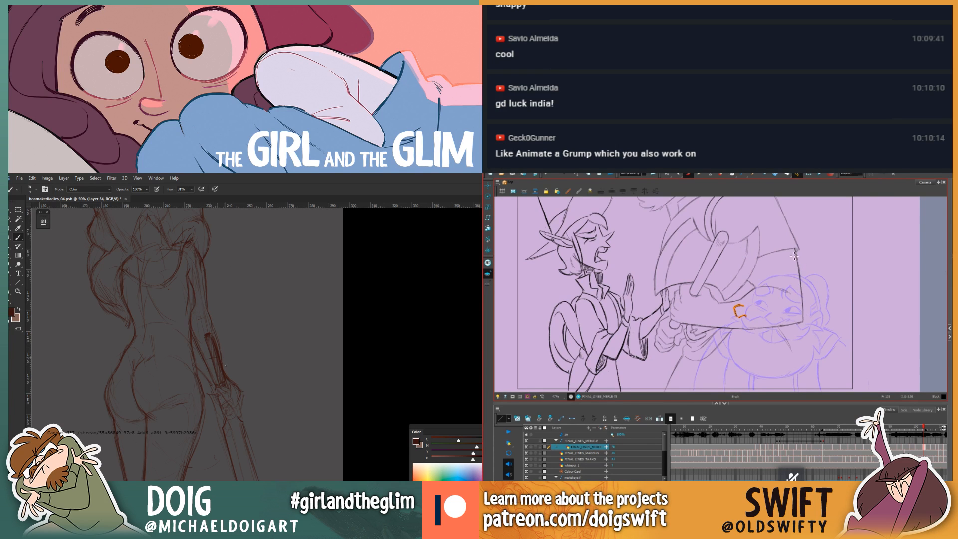
pyautogui.moveTo(224, 380); pyautogui.dragTo(225, 372)
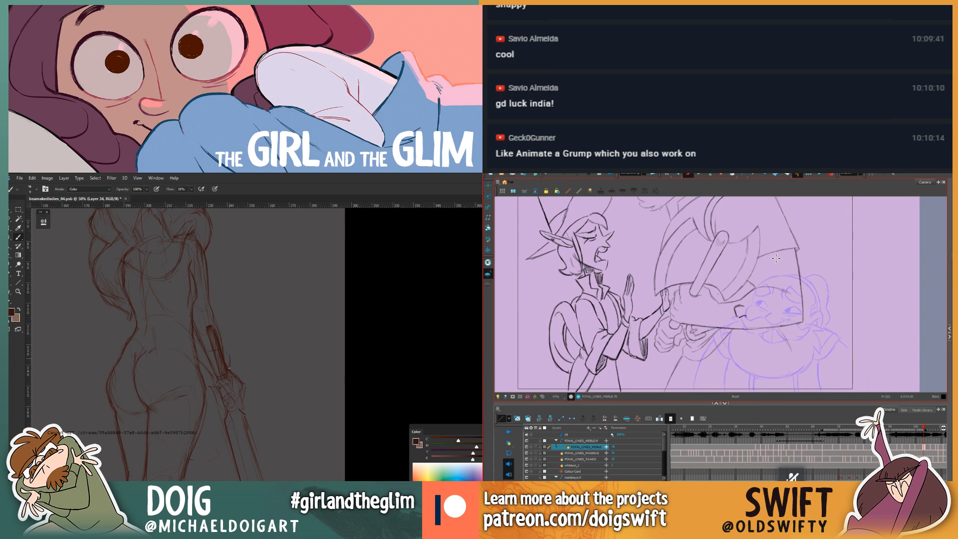
# Step: Compare the nose with the preceding grin drawing and start the moustache contour beside and below it
pyautogui.press(',')
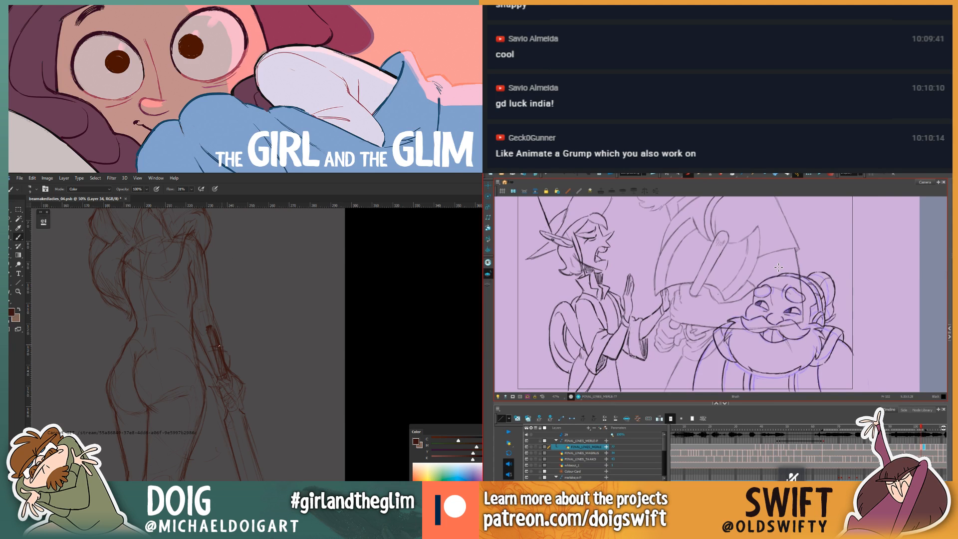
pyautogui.press('.')
pyautogui.press('.')
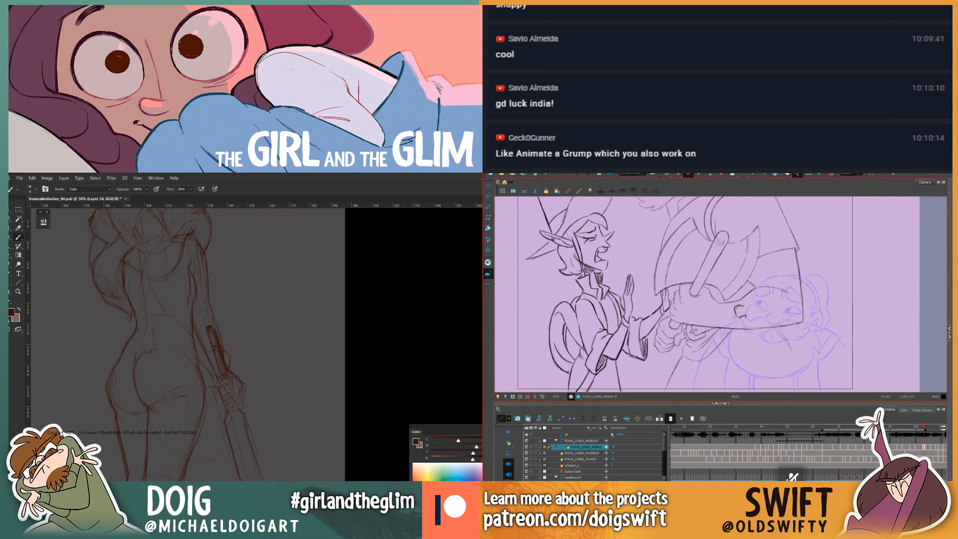
pyautogui.hotkey('alt', 'e')
pyautogui.press('.')
pyautogui.press(',')
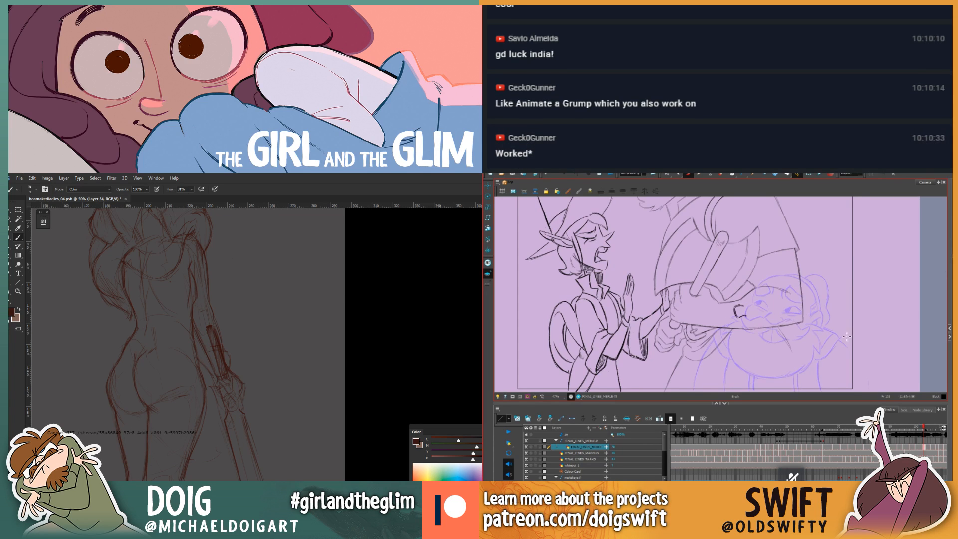
pyautogui.press('.')
pyautogui.press(',')
pyautogui.press('.')
pyautogui.press(',')
pyautogui.press('.')
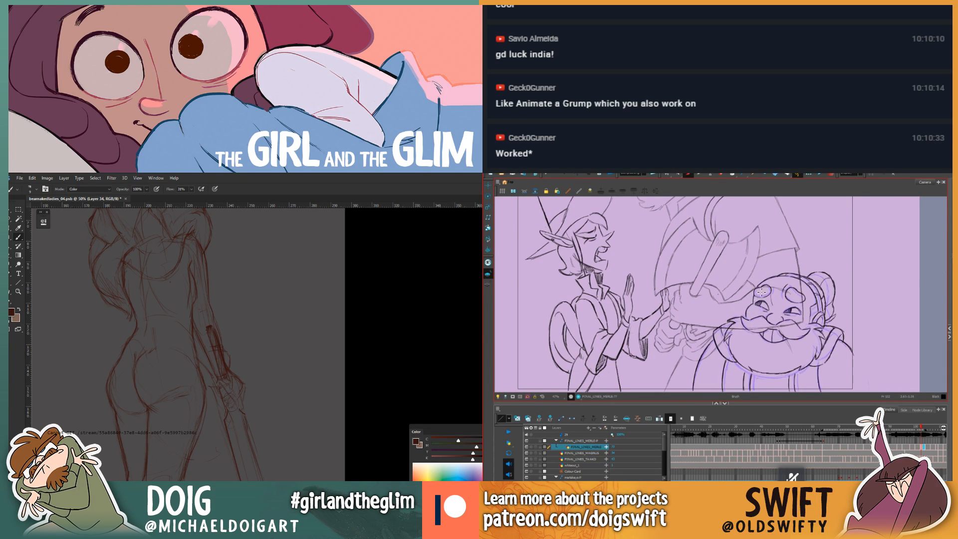
pyautogui.press(',')
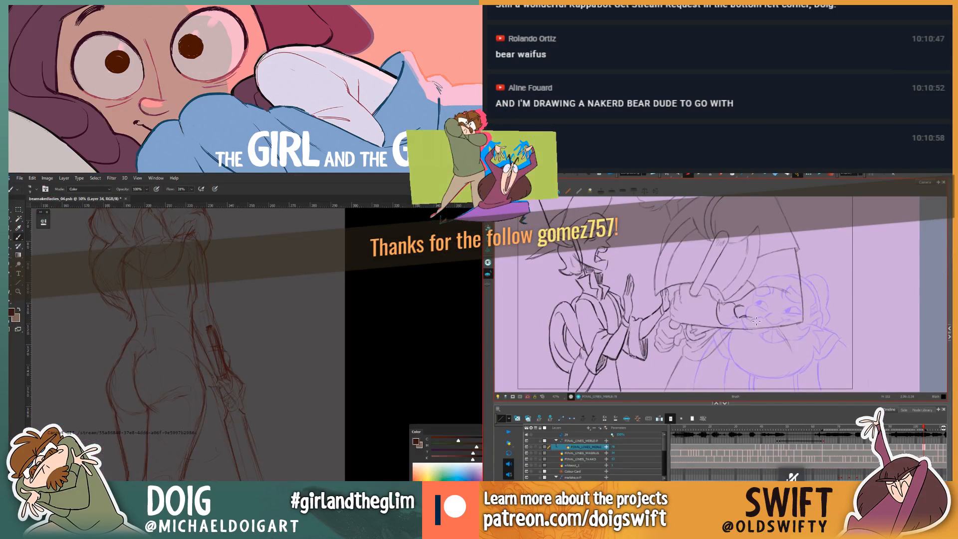
# Step: Extend the moustache contour below the nose over the blue rough, flipping to the preceding grin drawing for reference
pyautogui.press('.')
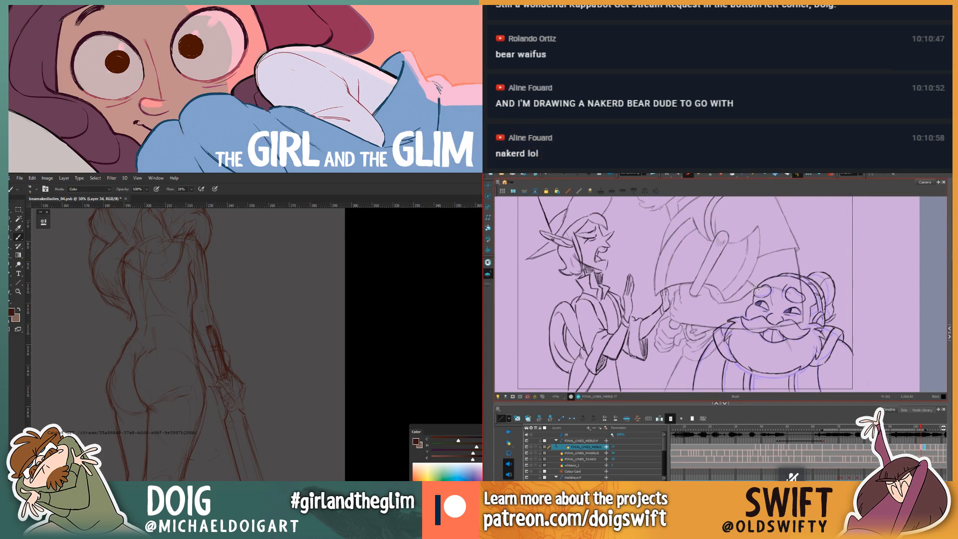
pyautogui.press('.')
pyautogui.press('.')
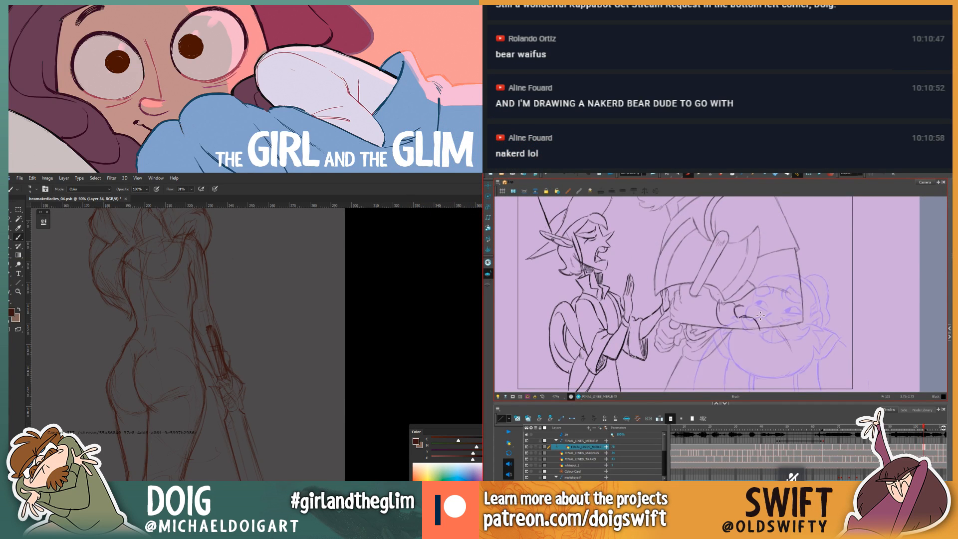
pyautogui.press('.')
pyautogui.press('.')
pyautogui.press('.')
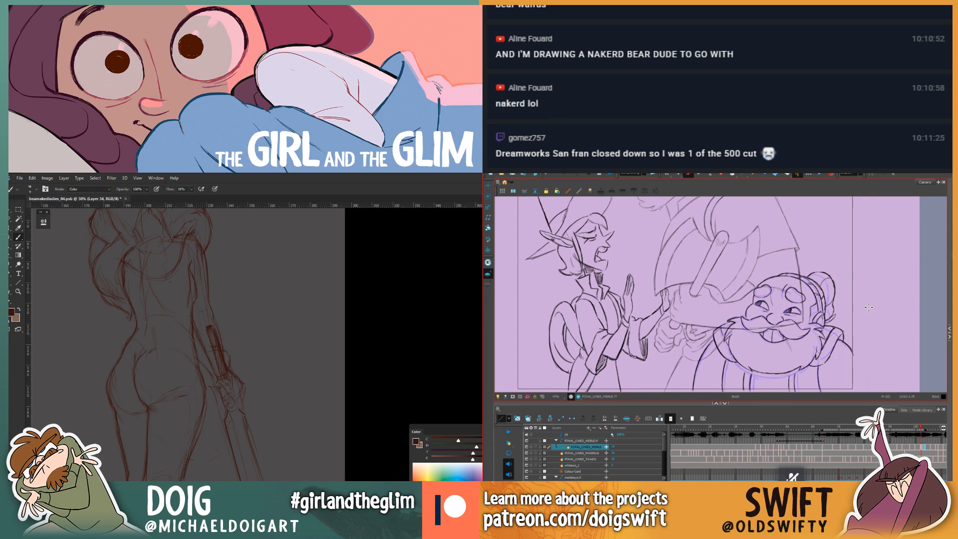
# Step: Draw the underside and pointed tip of the moustache's right half, and shape the curl of its left half
pyautogui.hotkey('alt', 'b')
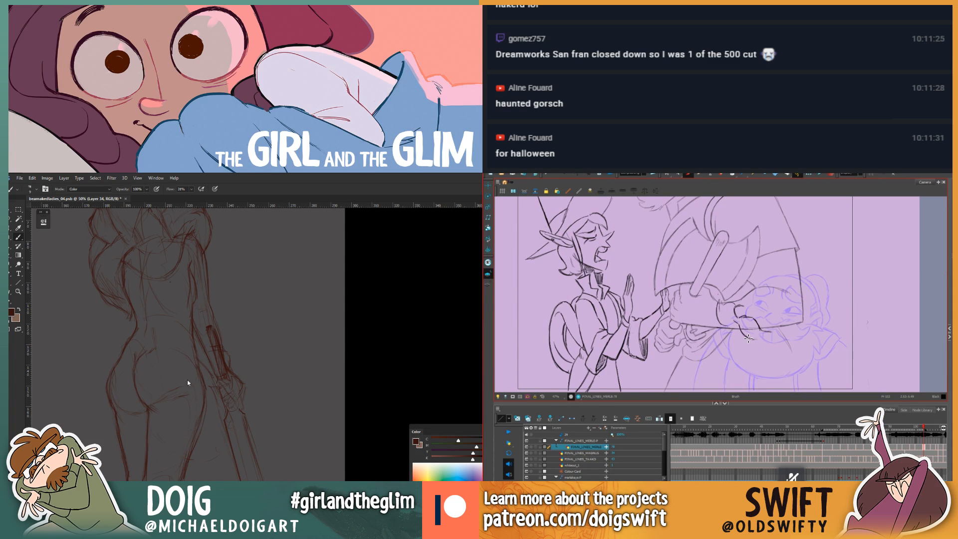
pyautogui.moveTo(748, 338); pyautogui.dragTo(771, 332)
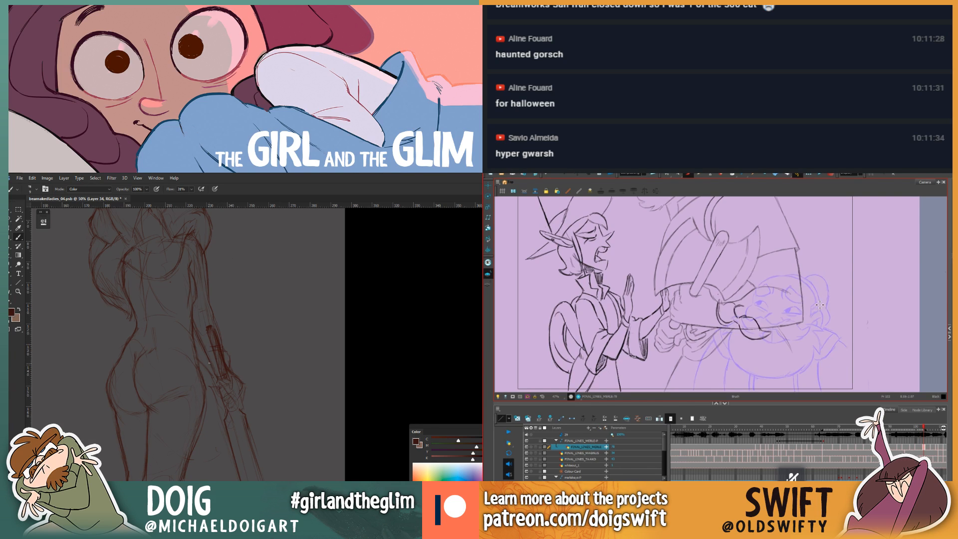
pyautogui.moveTo(199, 349)
pyautogui.mouseDown()
pyautogui.moveTo(217, 391)
pyautogui.moveTo(214, 372)
pyautogui.mouseUp()
pyautogui.moveTo(717, 303)
pyautogui.mouseDown()
pyautogui.moveTo(724, 325)
pyautogui.moveTo(717, 318)
pyautogui.mouseUp()
pyautogui.moveTo(215, 374); pyautogui.dragTo(214, 371)
pyautogui.moveTo(717, 319); pyautogui.dragTo(718, 299)
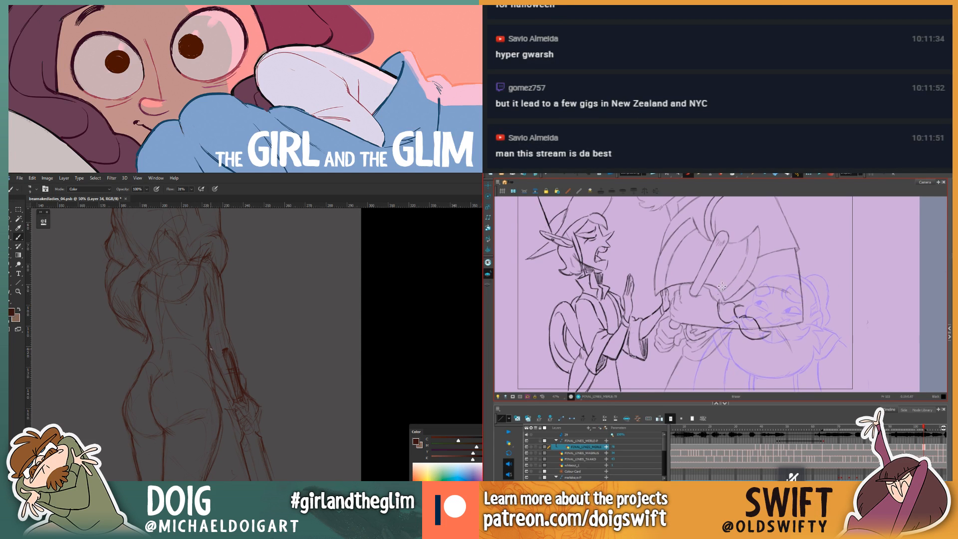
pyautogui.moveTo(721, 286)
pyautogui.mouseDown()
pyautogui.moveTo(716, 313)
pyautogui.moveTo(720, 295)
pyautogui.mouseUp()
pyautogui.hotkey('alt', 'b')
# Step: Compare the moustache with the preceding grin drawing and add the short strokes beneath its centre
pyautogui.press('f')
pyautogui.press('g')
pyautogui.press('f')
pyautogui.press('g')
pyautogui.moveTo(732, 328); pyautogui.dragTo(731, 340)
pyautogui.moveTo(197, 412); pyautogui.dragTo(204, 368)
pyautogui.moveTo(733, 340); pyautogui.dragTo(753, 339)
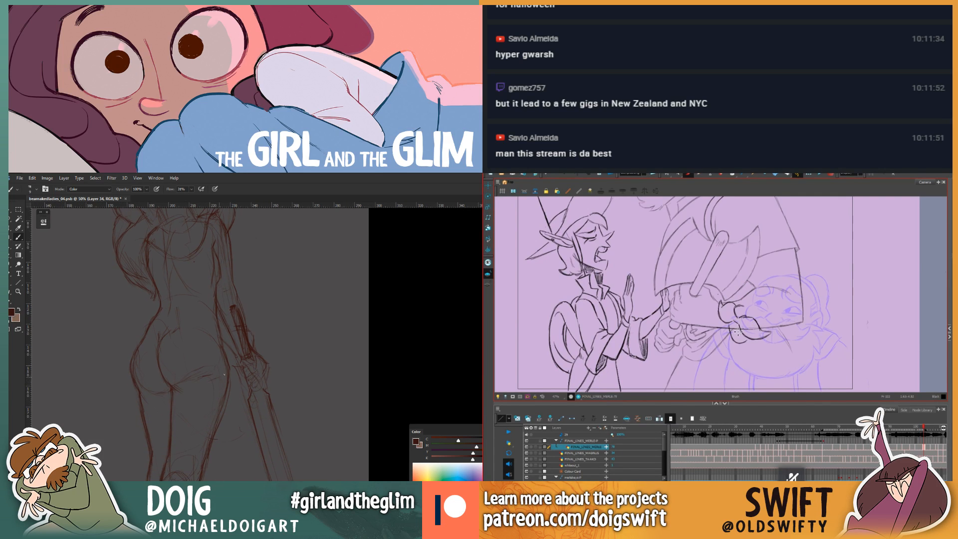
# Step: Check the moustache shape against the preceding grin drawing while bringing the rear-view figure's thigh and knee into focus
pyautogui.moveTo(207, 431); pyautogui.dragTo(227, 367)
pyautogui.press('f')
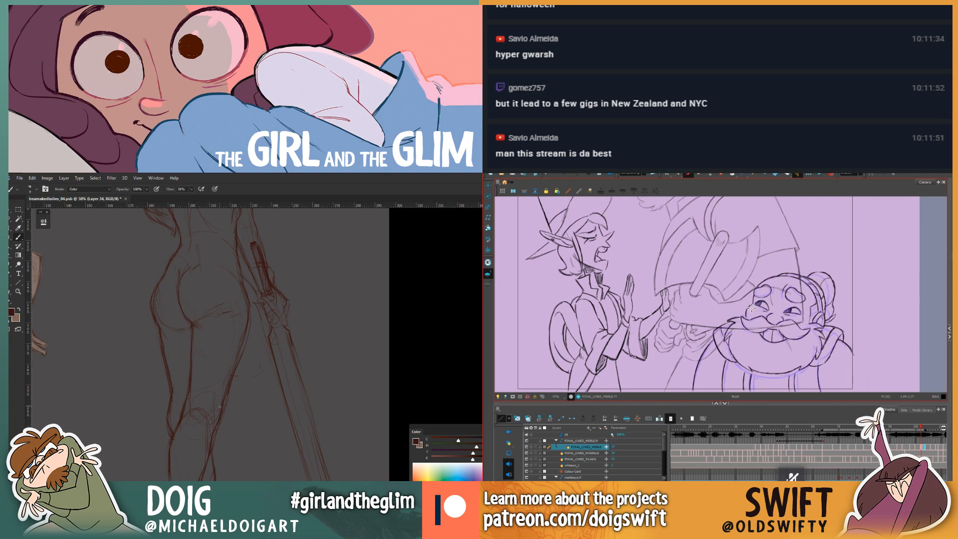
pyautogui.press('g')
pyautogui.press('f')
pyautogui.press('g')
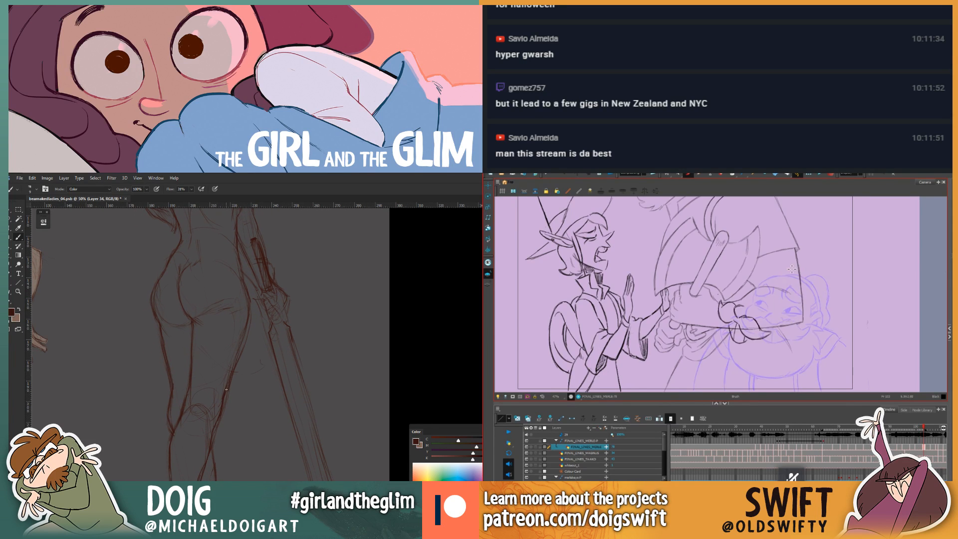
pyautogui.press('f')
pyautogui.press('g')
pyautogui.moveTo(223, 336); pyautogui.dragTo(214, 372)
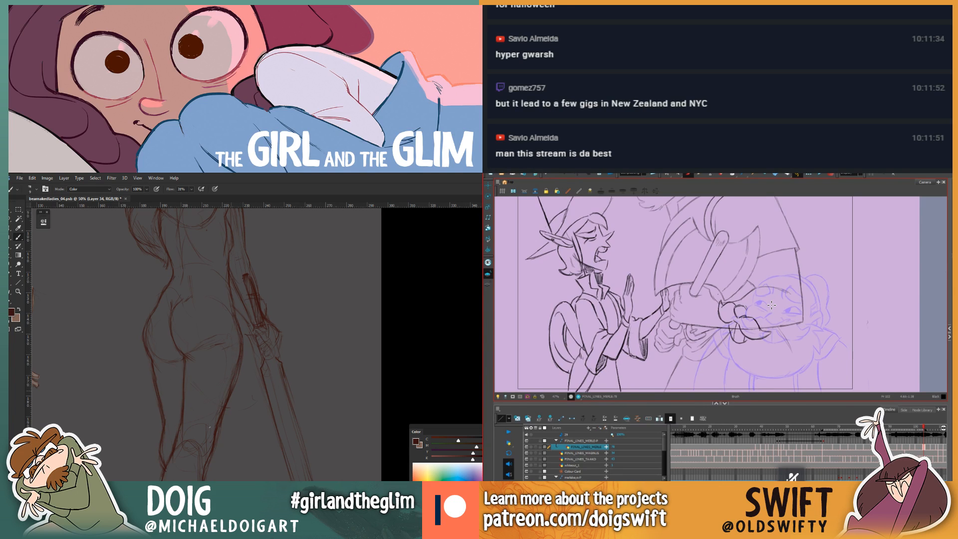
pyautogui.moveTo(209, 427); pyautogui.dragTo(219, 392)
# Step: Clean up the rear-view figure's right leg contour, and erase excess lines below the bearded man's moustache
pyautogui.press('e')
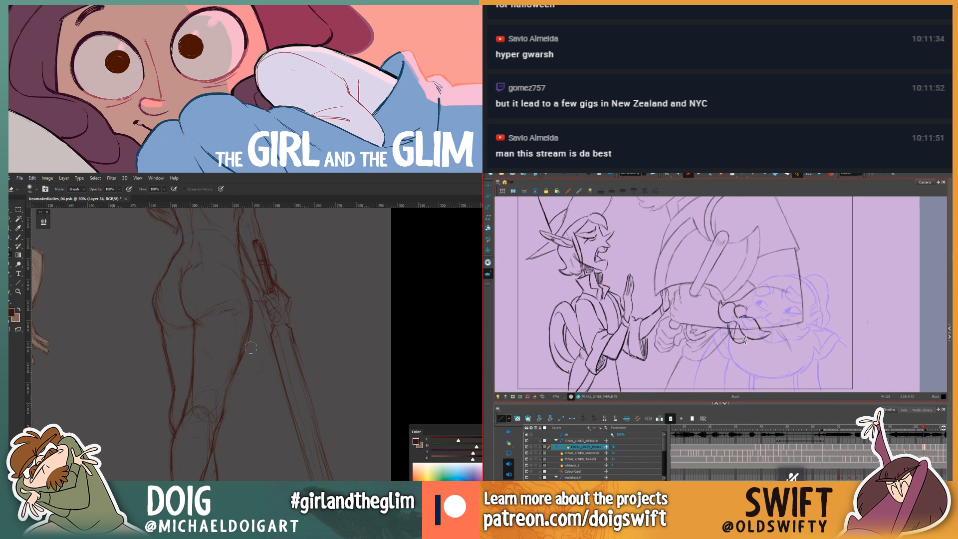
pyautogui.hotkey('alt', 'e')
pyautogui.press('i')
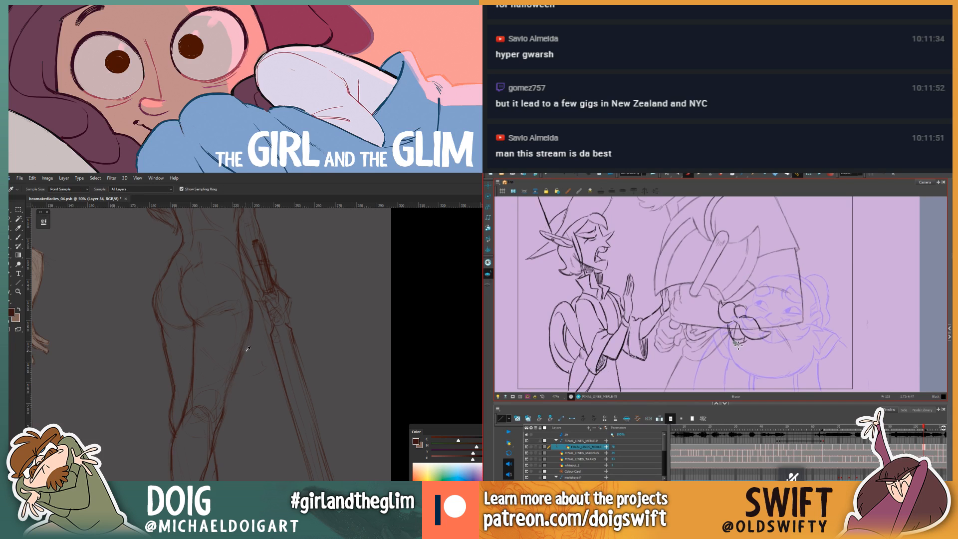
pyautogui.press('b')
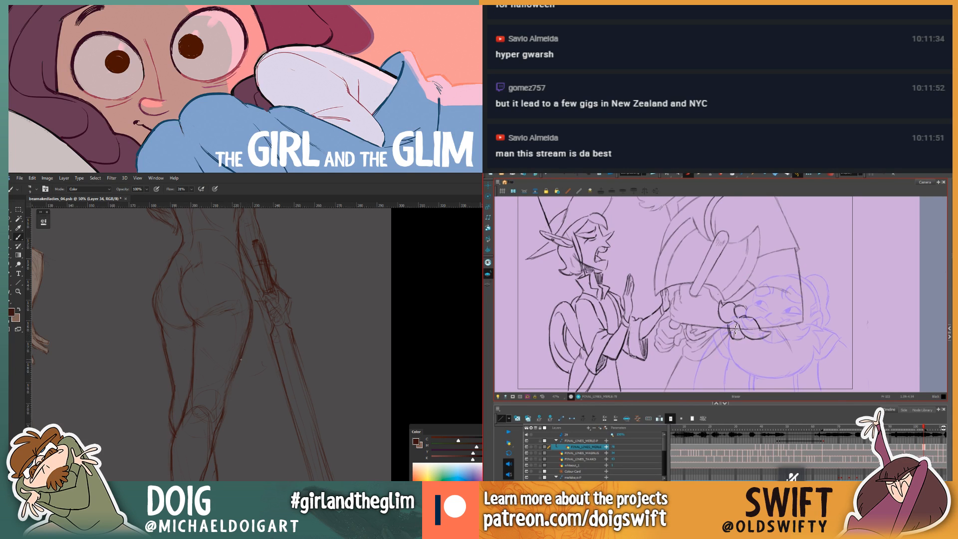
pyautogui.moveTo(233, 377); pyautogui.dragTo(222, 410)
pyautogui.moveTo(170, 471); pyautogui.dragTo(178, 364)
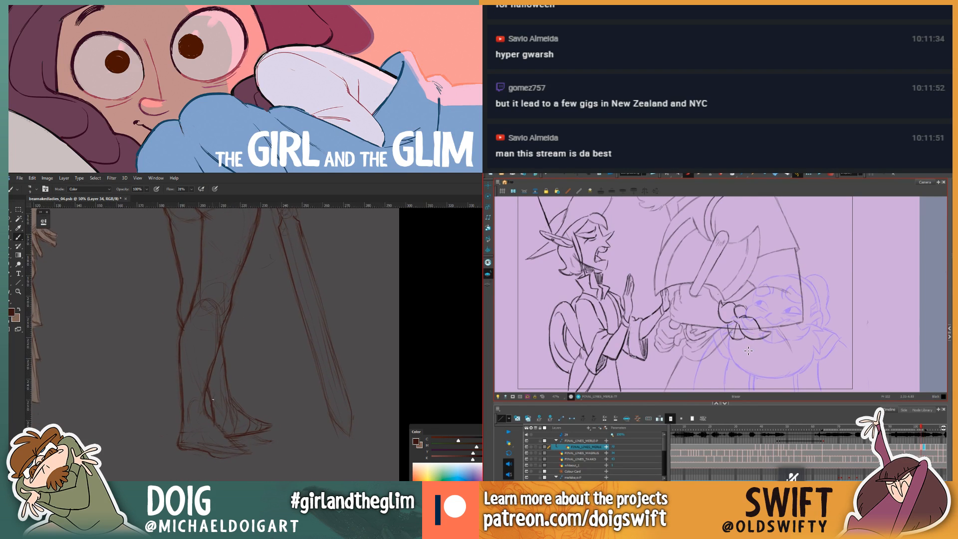
pyautogui.moveTo(177, 437); pyautogui.dragTo(174, 426)
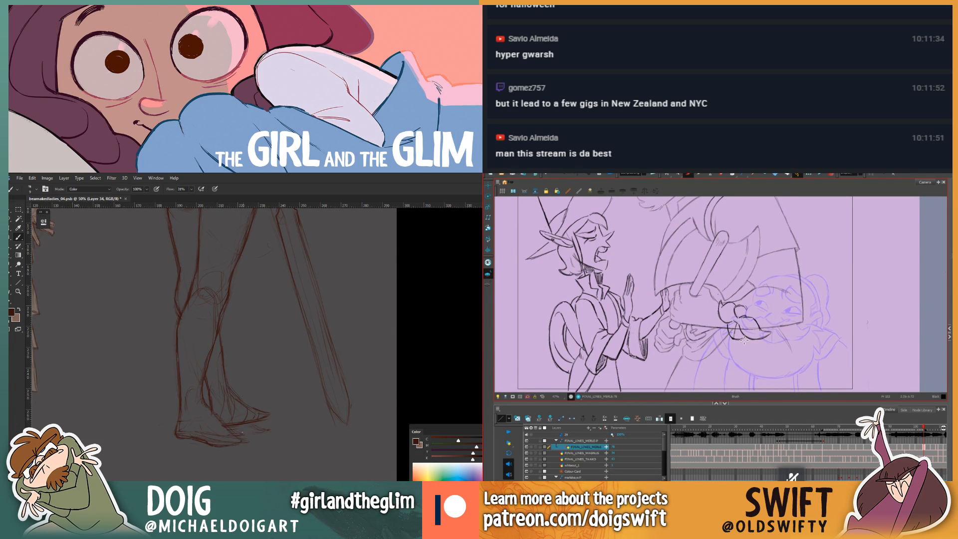
# Step: Refine the centre of the bearded man's moustache and check it against the preceding drawing, while tidying the rear-view figure's foot
pyautogui.press('e')
pyautogui.press('b')
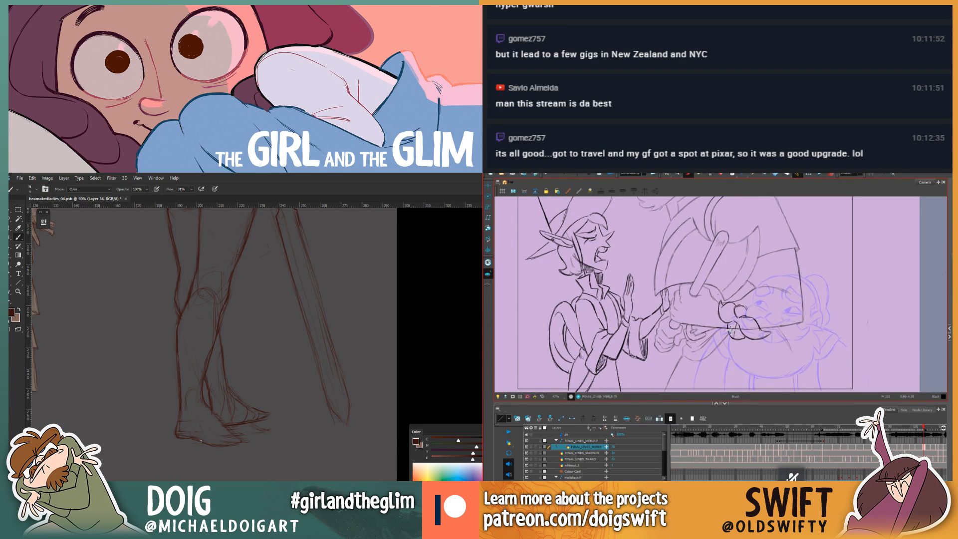
pyautogui.press(',')
pyautogui.press('.')
pyautogui.press(',')
pyautogui.press('.')
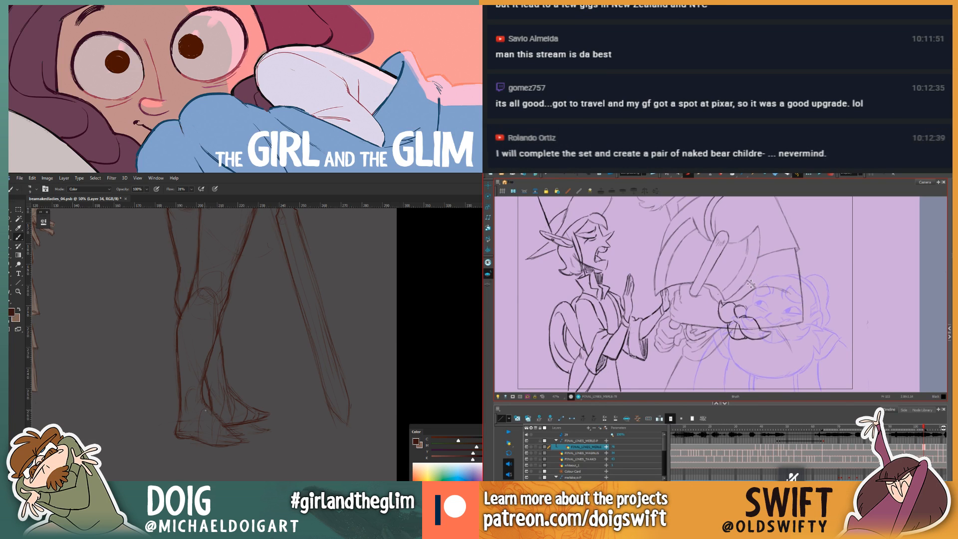
pyautogui.press(',')
pyautogui.press('.')
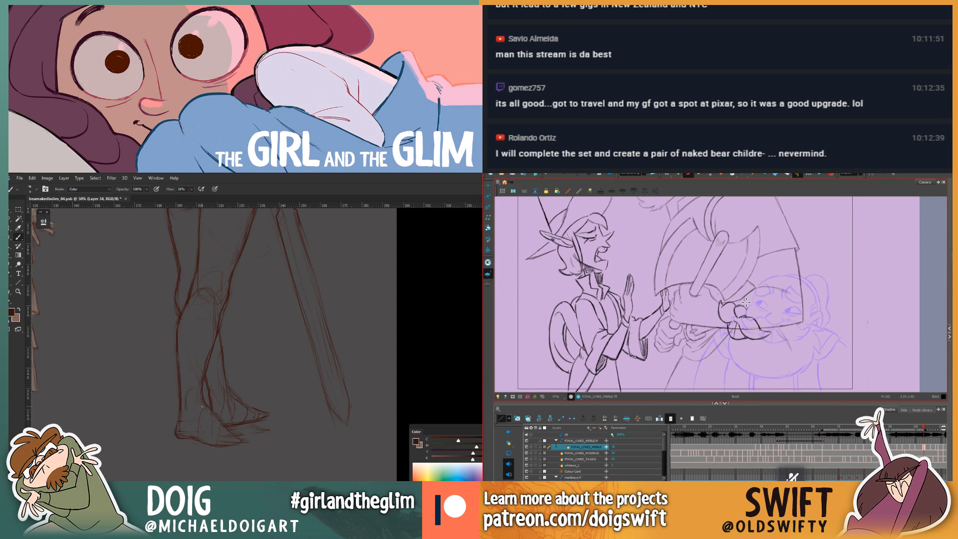
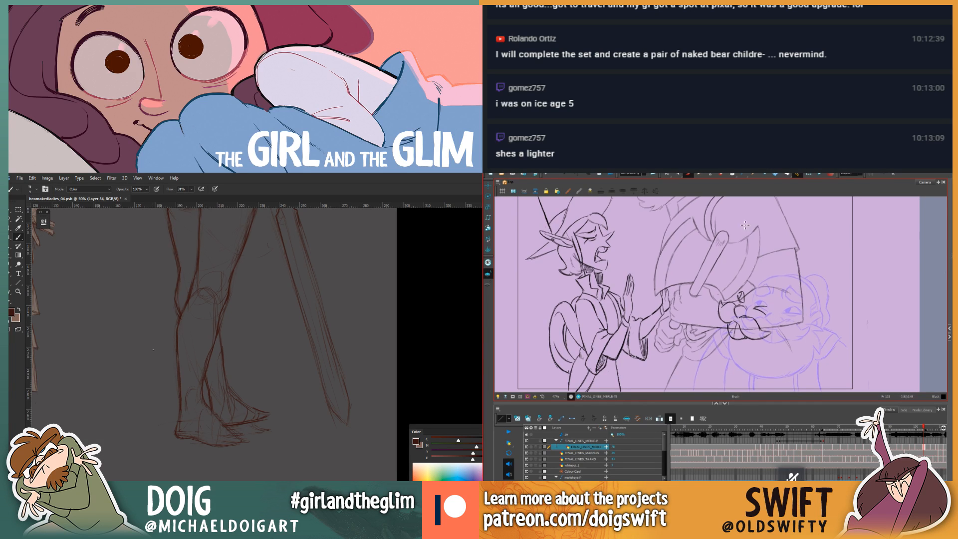
# Step: Select the bearded man's near eye and compare its placement with the preceding grin drawing
pyautogui.click(666, 175)
pyautogui.click(760, 310)
pyautogui.press('f')
pyautogui.press('g')
pyautogui.press('f')
pyautogui.press('g')
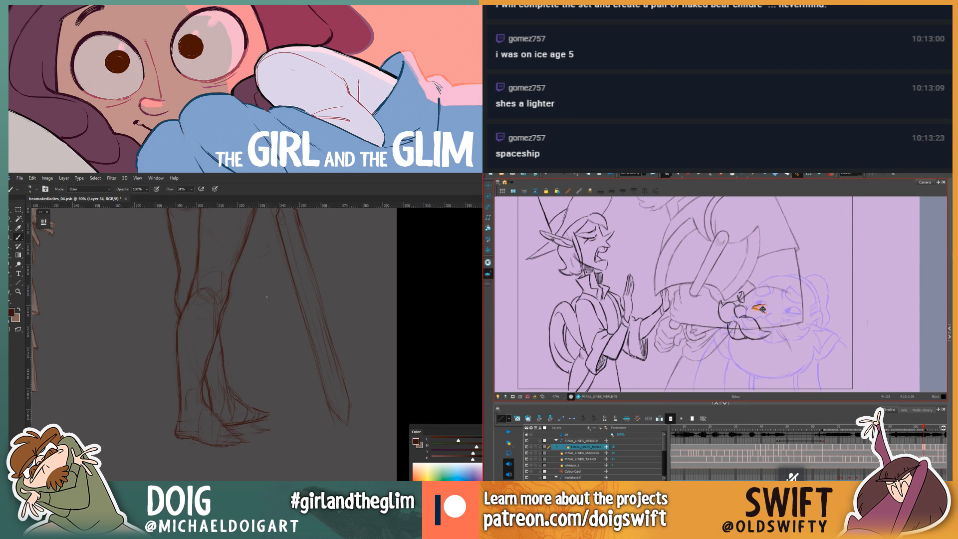
pyautogui.press('f')
pyautogui.press('g')
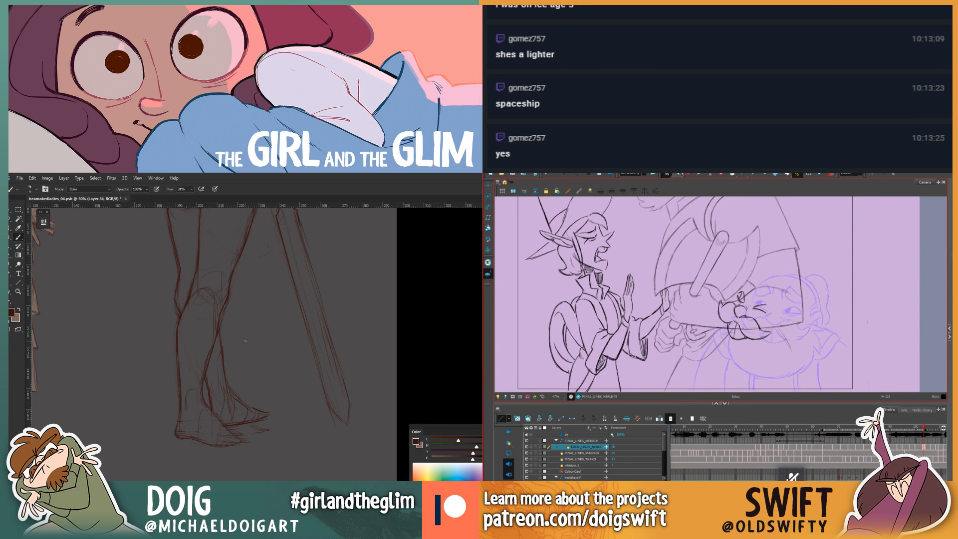
# Step: Redraw the bearded man's near eye as an open eye with a pupil, while bringing the rear-view figure's hips and torso into focus
pyautogui.click(687, 174)
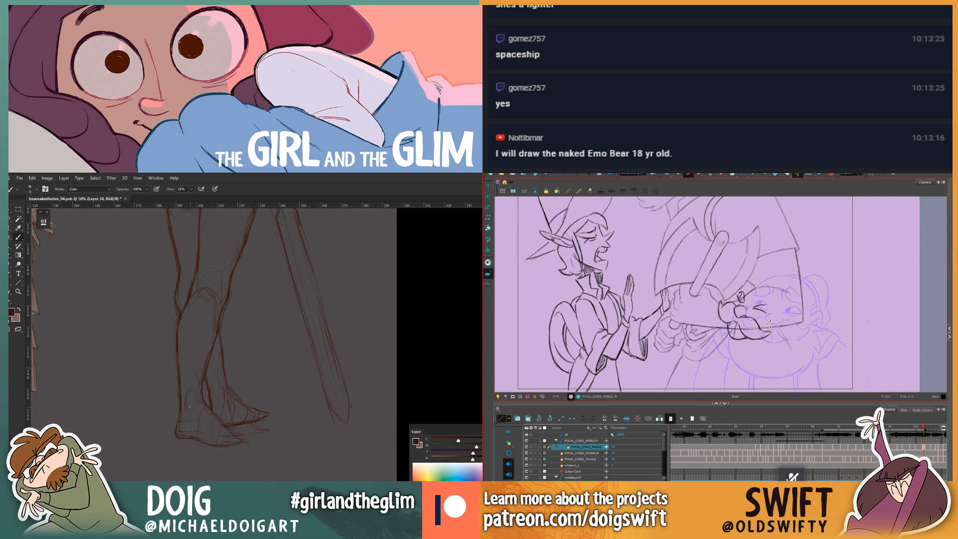
pyautogui.press('f')
pyautogui.press('g')
pyautogui.moveTo(189, 313); pyautogui.dragTo(201, 374)
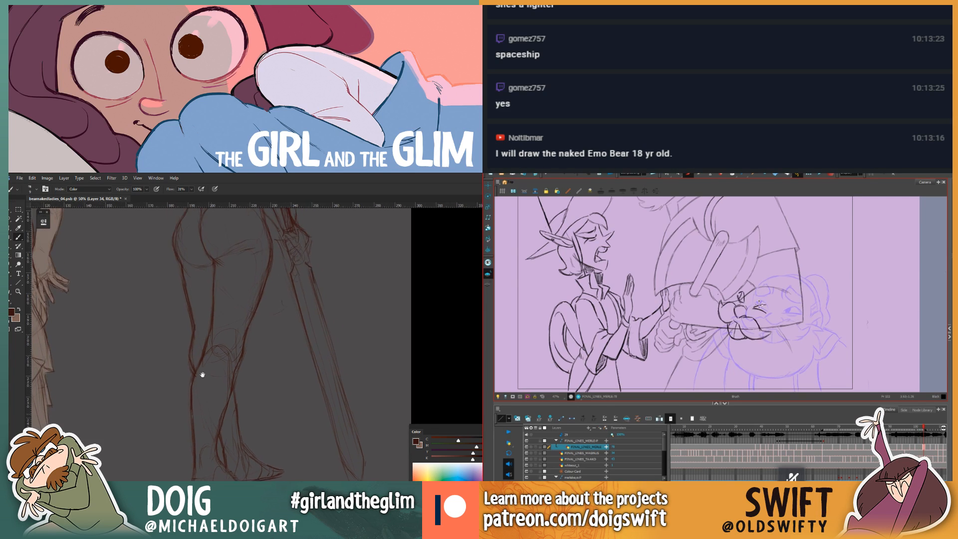
pyautogui.press('f')
pyautogui.press('g')
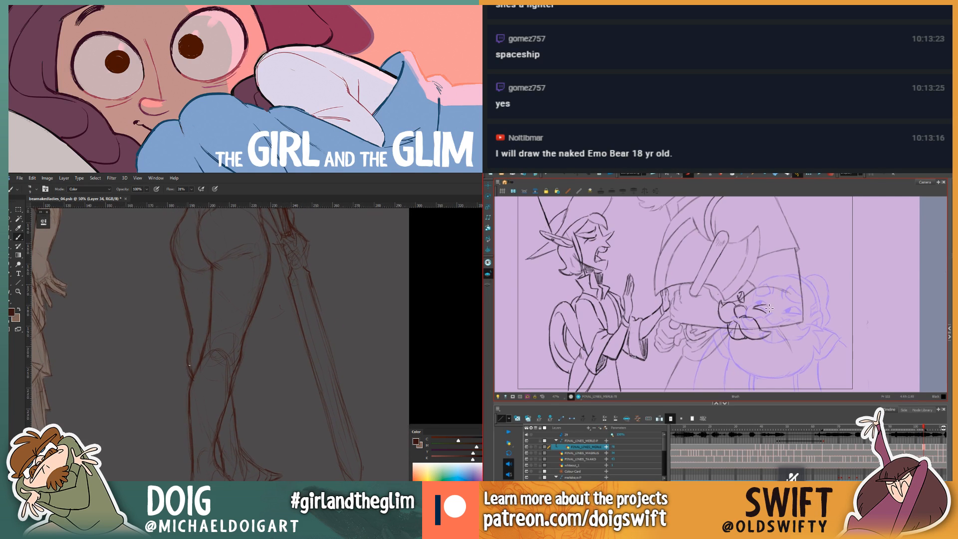
pyautogui.moveTo(183, 277); pyautogui.dragTo(197, 414)
pyautogui.moveTo(173, 331); pyautogui.dragTo(194, 349)
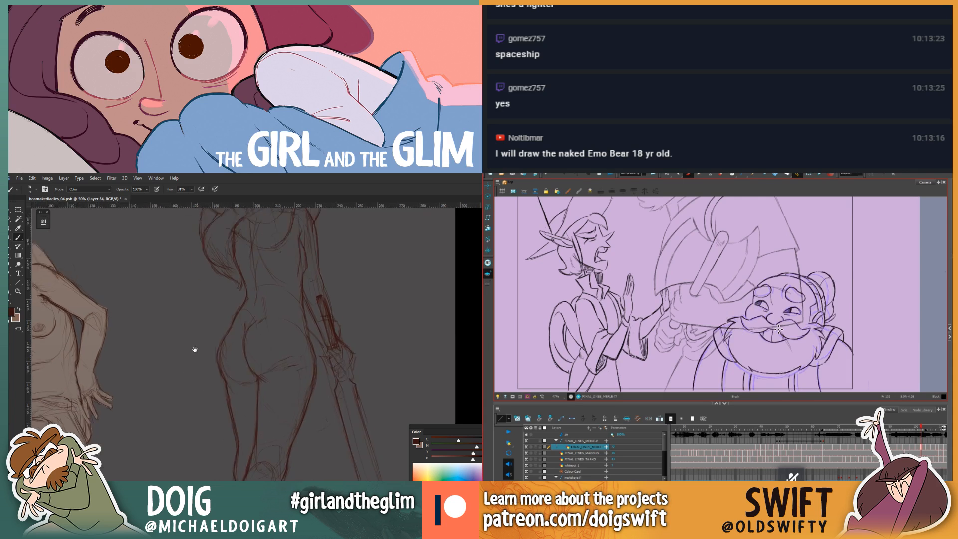
pyautogui.moveTo(174, 390); pyautogui.dragTo(197, 318)
pyautogui.moveTo(212, 414); pyautogui.dragTo(191, 367)
pyautogui.moveTo(205, 299); pyautogui.dragTo(187, 336)
pyautogui.moveTo(191, 370); pyautogui.dragTo(213, 369)
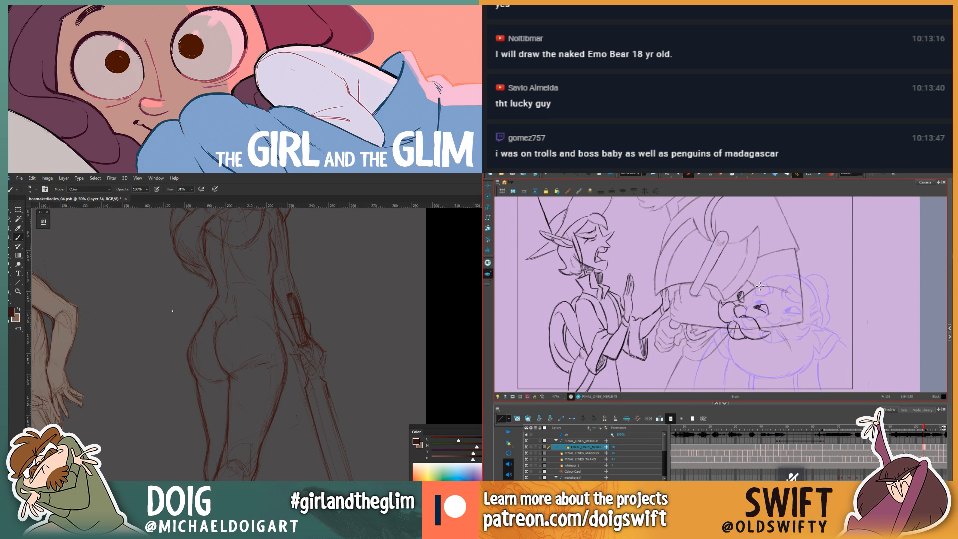
# Step: Compare the bearded man's near eye with the preceding grin drawing while inspecting the rear-view figure's hip, waist and hair
pyautogui.press('f')
pyautogui.press('g')
pyautogui.press('f')
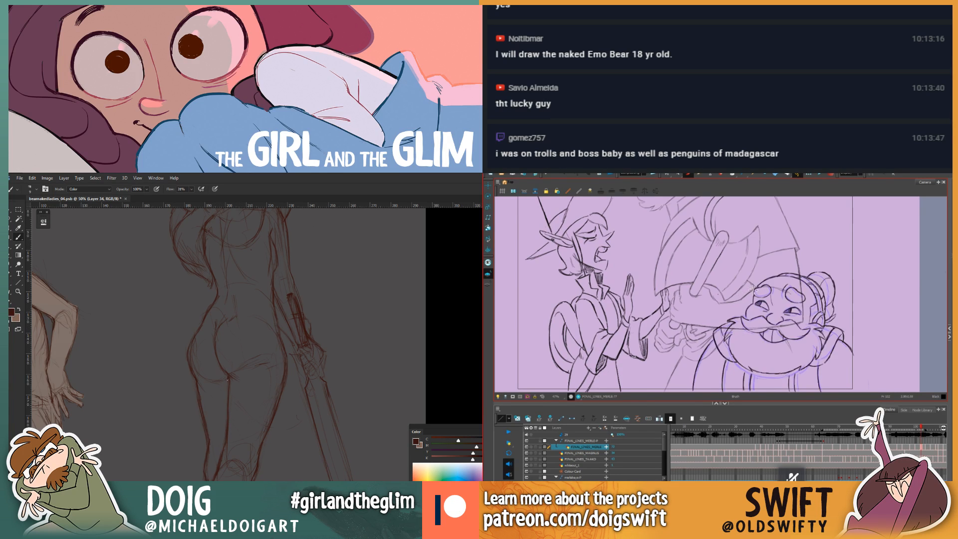
pyautogui.press('g')
pyautogui.press('f')
pyautogui.press('g')
pyautogui.press('f')
pyautogui.press('g')
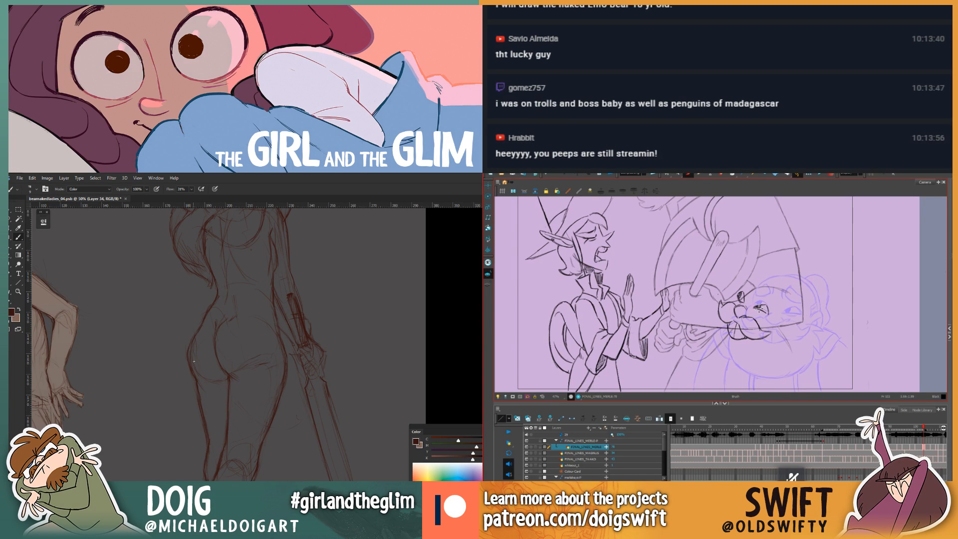
pyautogui.moveTo(224, 298); pyautogui.dragTo(191, 373)
pyautogui.press('f')
pyautogui.press('g')
pyautogui.press('f')
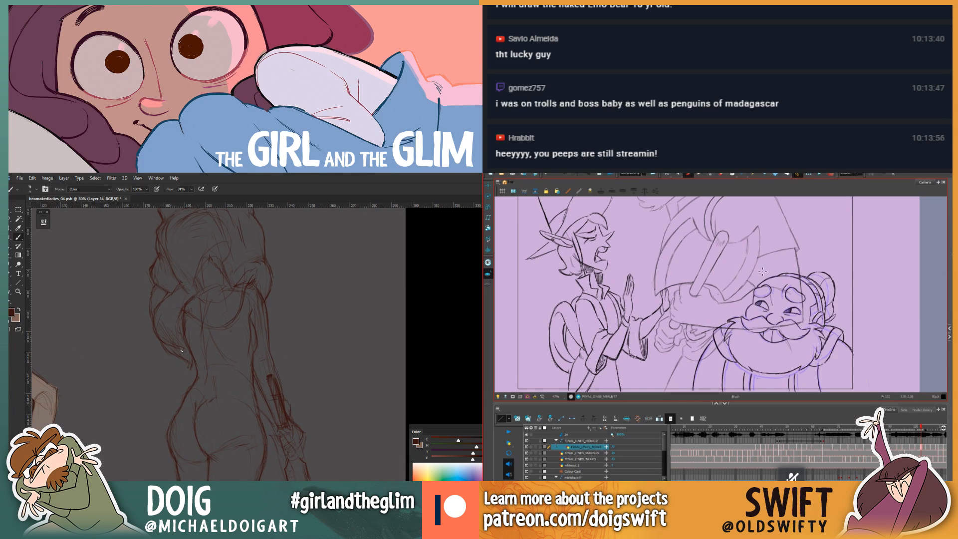
pyautogui.press('g')
pyautogui.press('f')
pyautogui.press('g')
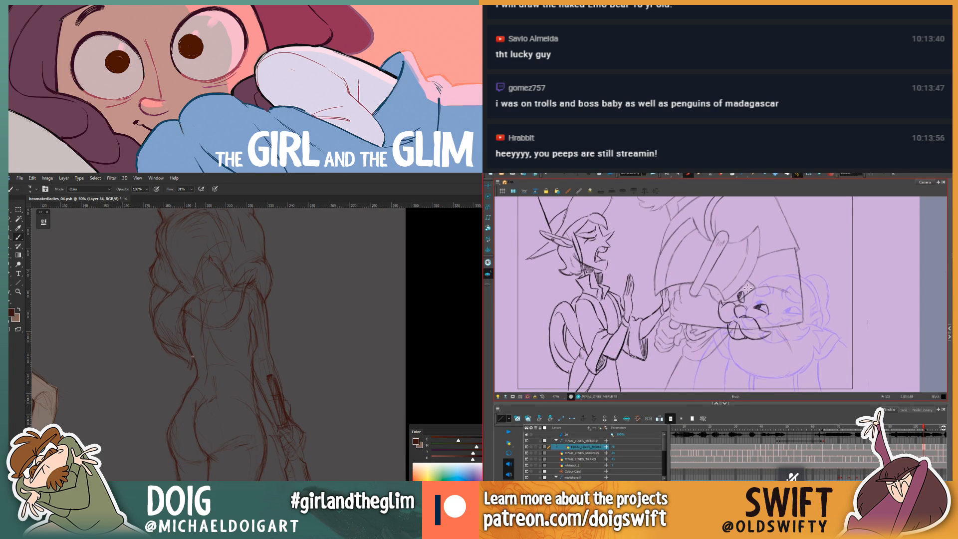
pyautogui.press('f')
pyautogui.press('g')
# Step: Clean up the rear-view figure's waist line below the hair, and check the bearded man's face against the neighbouring drawings
pyautogui.press('e')
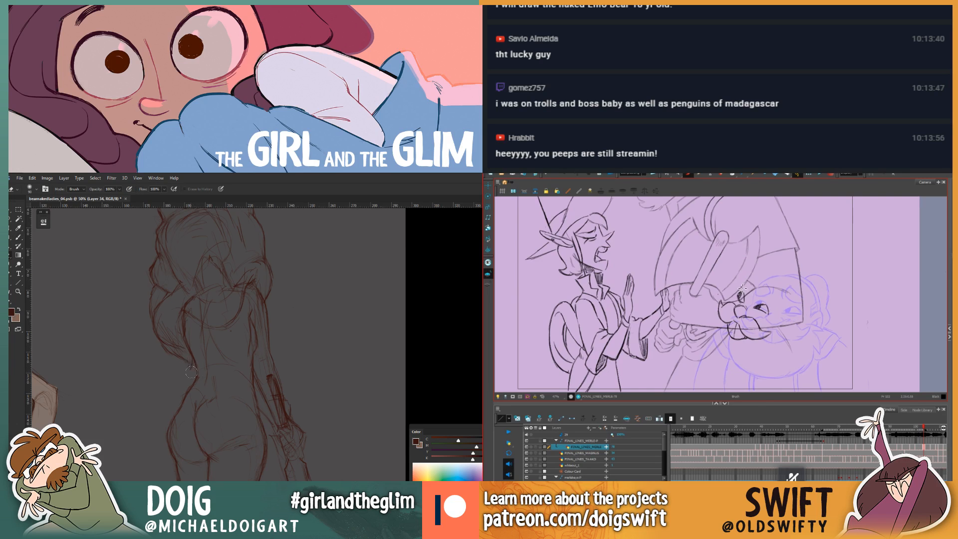
pyautogui.press('f')
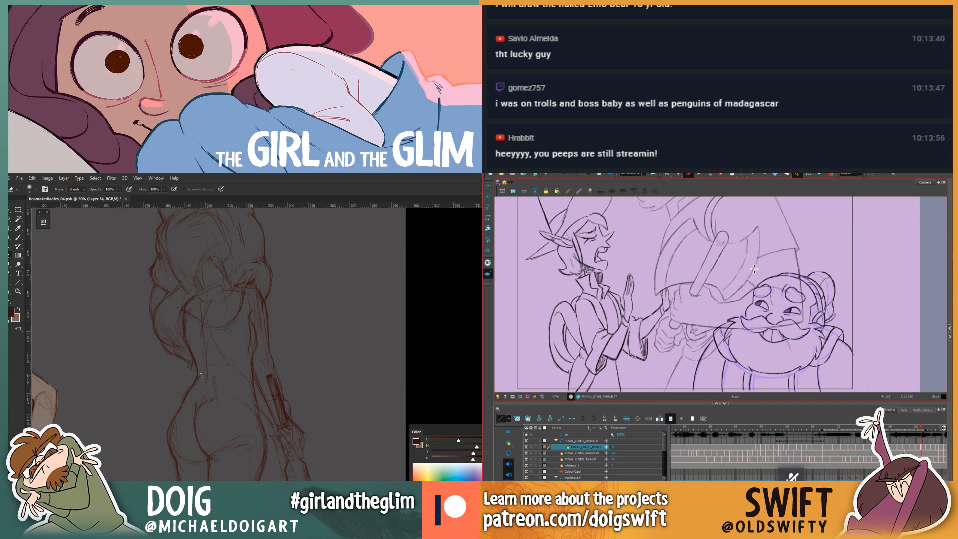
pyautogui.press('g')
pyautogui.press('g')
pyautogui.press('f')
pyautogui.press('f')
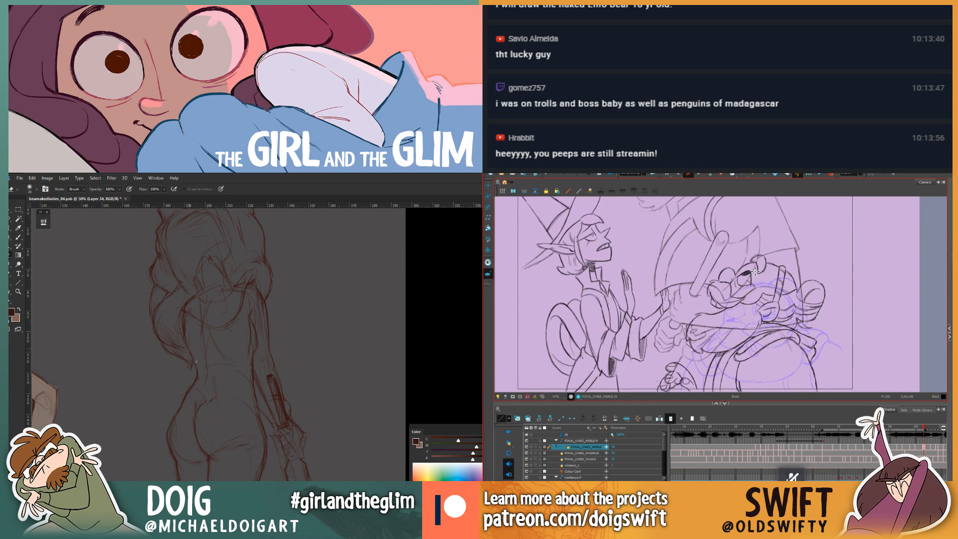
pyautogui.press('f')
pyautogui.press('b')
pyautogui.press('g')
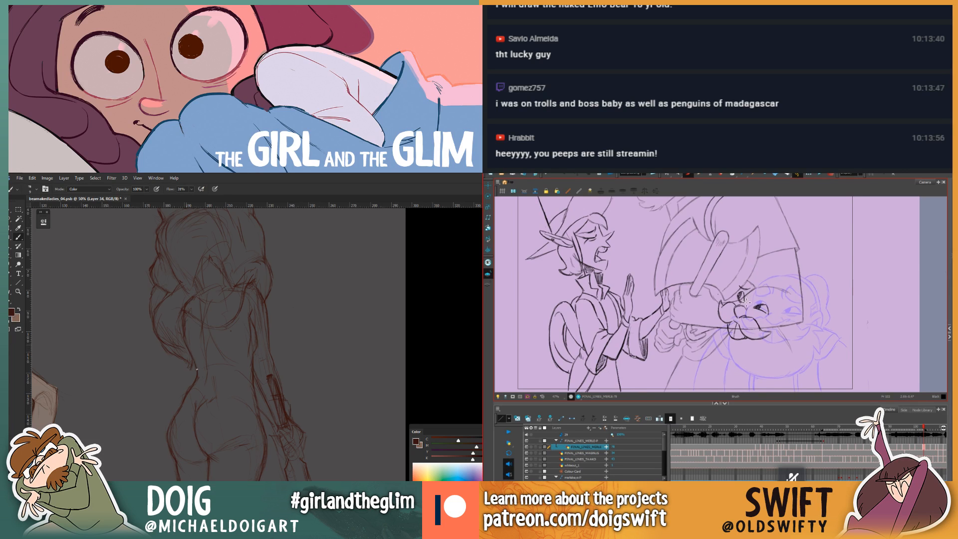
pyautogui.press('f')
pyautogui.press('g')
pyautogui.press('f')
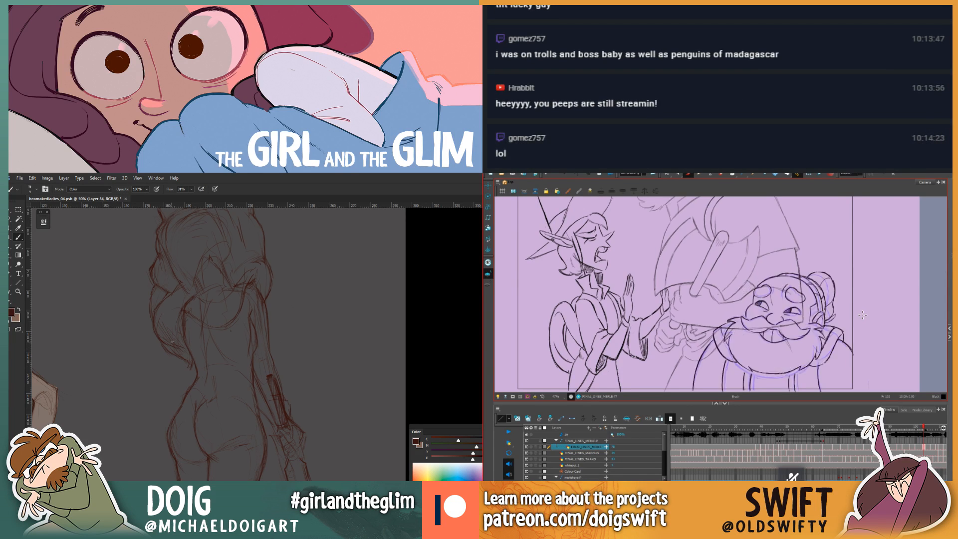
pyautogui.press('g')
# Step: Erase the bearded man's far eye and the excess brow lines above his nose
pyautogui.hotkey('alt', 'e')
pyautogui.moveTo(747, 305); pyautogui.dragTo(754, 285)
pyautogui.moveTo(208, 309)
pyautogui.mouseDown()
pyautogui.moveTo(207, 354)
pyautogui.moveTo(218, 344)
pyautogui.mouseUp()
pyautogui.press('f')
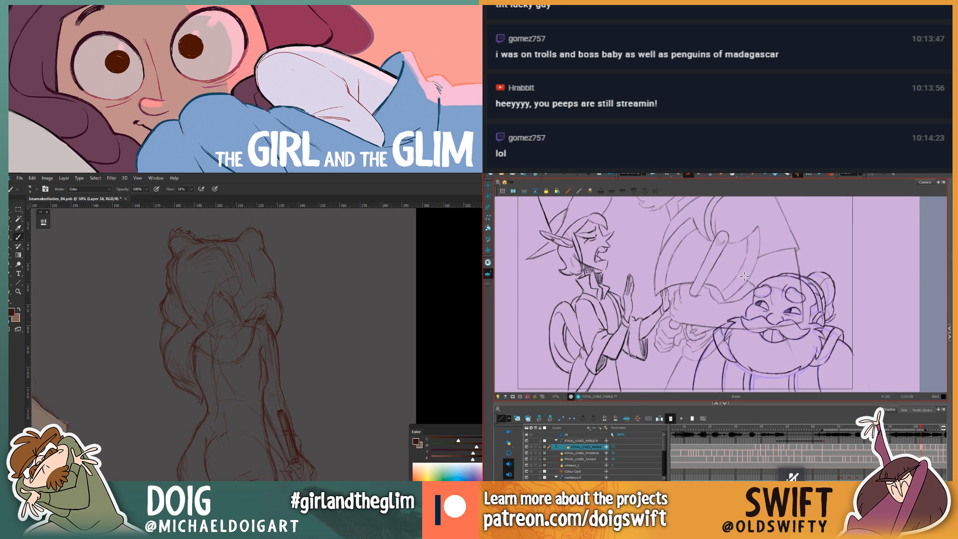
pyautogui.press('g')
pyautogui.moveTo(738, 283)
pyautogui.mouseDown()
pyautogui.moveTo(740, 304)
pyautogui.moveTo(750, 292)
pyautogui.mouseUp()
pyautogui.hotkey('alt', 'b')
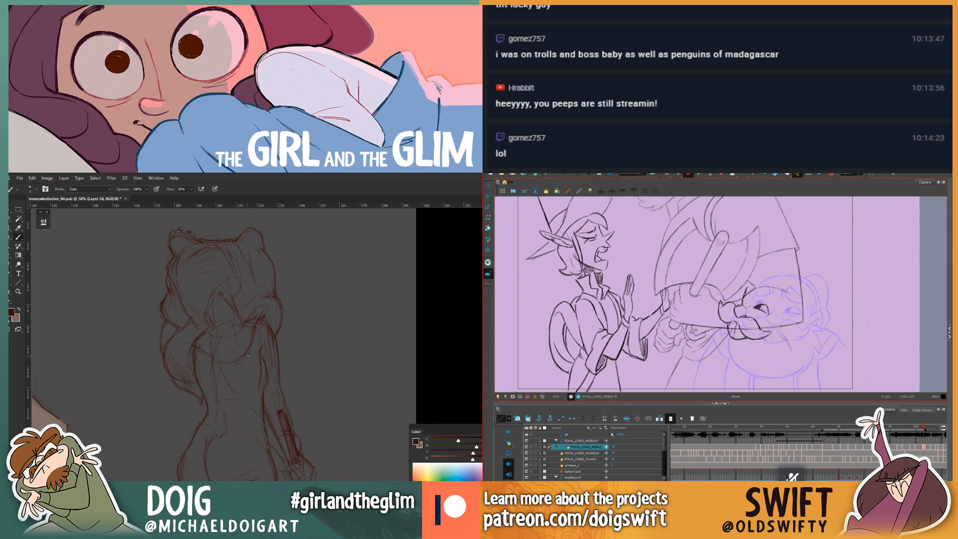
pyautogui.hotkey('alt', 'b')
# Step: Select the bearded man's near eye and nudge it, while tidying the rear-view figure's shoulder and upper arm
pyautogui.click(666, 174)
pyautogui.moveTo(769, 299); pyautogui.dragTo(756, 313)
pyautogui.moveTo(250, 316); pyautogui.dragTo(240, 332)
pyautogui.moveTo(764, 313); pyautogui.dragTo(760, 309)
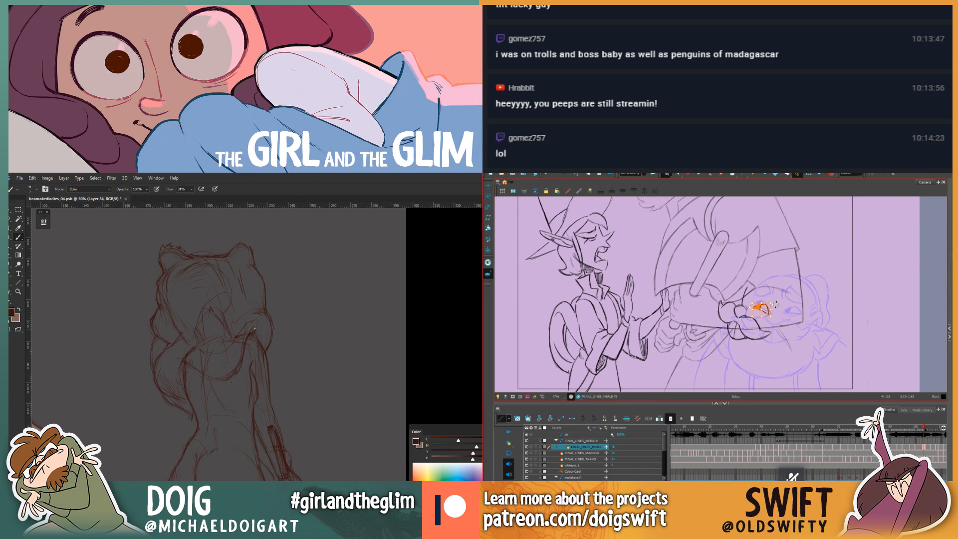
pyautogui.moveTo(254, 330); pyautogui.dragTo(245, 342)
pyautogui.click(777, 270)
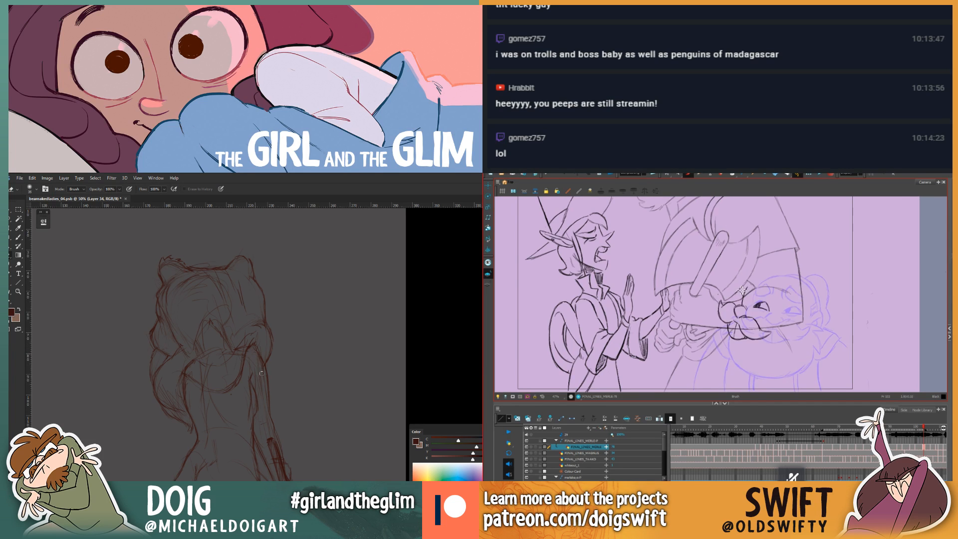
pyautogui.press('b')
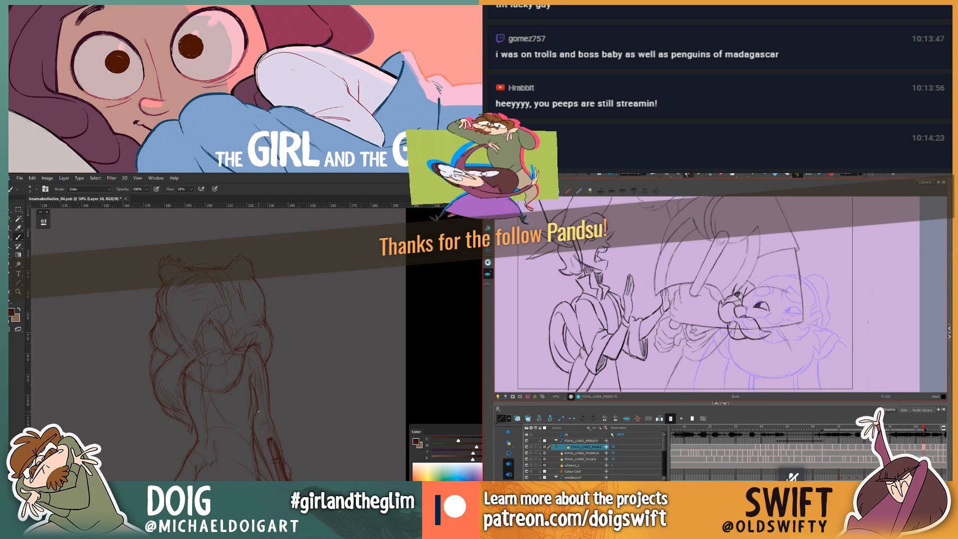
# Step: Select the bearded man's nose and adjust its position beside the axe hand
pyautogui.hotkey('alt', 's')
pyautogui.moveTo(723, 288)
pyautogui.mouseDown()
pyautogui.moveTo(744, 300)
pyautogui.moveTo(745, 278)
pyautogui.mouseUp()
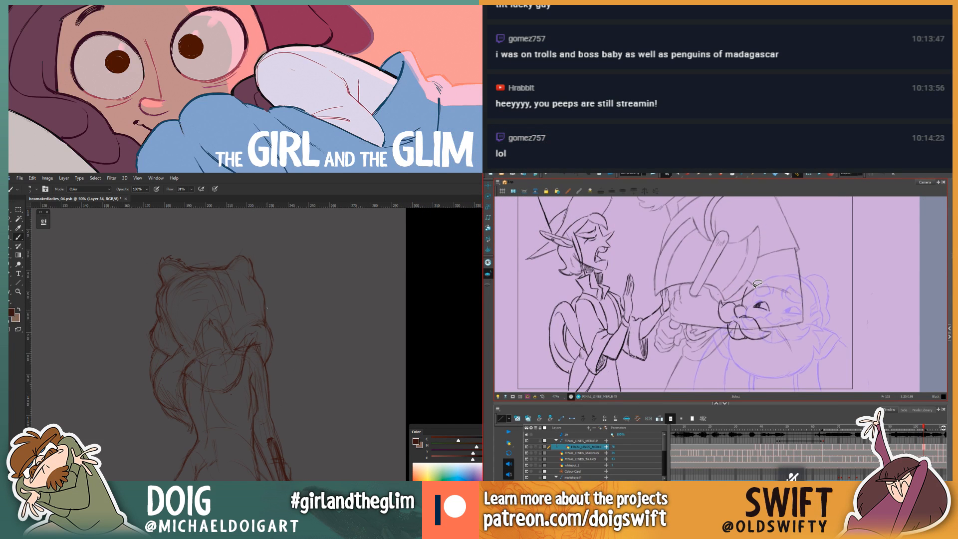
pyautogui.moveTo(253, 364); pyautogui.dragTo(250, 308)
pyautogui.moveTo(748, 290)
pyautogui.mouseDown()
pyautogui.moveTo(729, 317)
pyautogui.moveTo(737, 301)
pyautogui.mouseUp()
pyautogui.moveTo(231, 327); pyautogui.dragTo(229, 372)
pyautogui.moveTo(222, 264); pyautogui.dragTo(221, 395)
pyautogui.moveTo(209, 250)
pyautogui.mouseDown()
pyautogui.moveTo(218, 401)
pyautogui.moveTo(238, 360)
pyautogui.mouseUp()
pyautogui.hotkey('ctrl', '+')
pyautogui.moveTo(731, 300)
pyautogui.mouseDown()
pyautogui.moveTo(732, 317)
pyautogui.moveTo(716, 310)
pyautogui.moveTo(733, 302)
pyautogui.mouseUp()
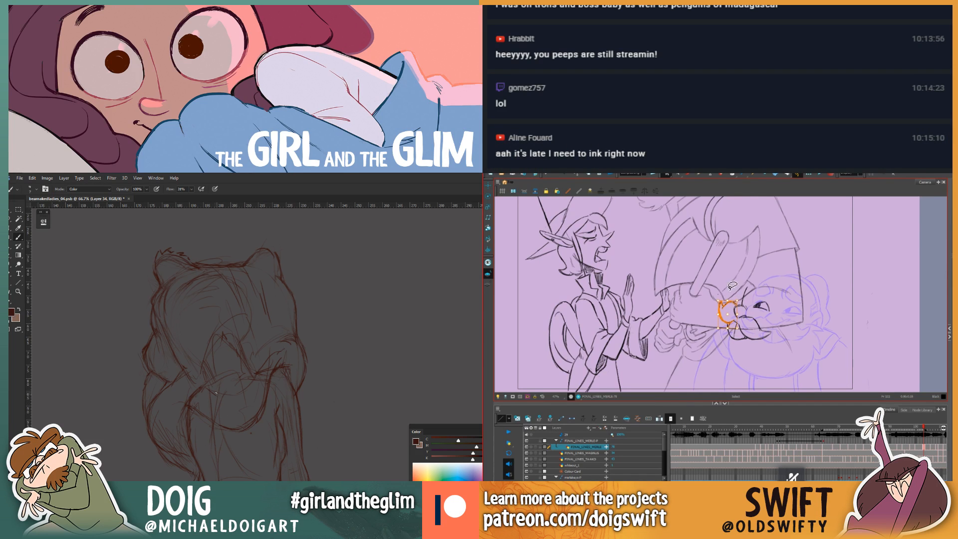
pyautogui.click(736, 289)
pyautogui.moveTo(732, 323)
pyautogui.mouseDown()
pyautogui.moveTo(723, 324)
pyautogui.moveTo(735, 297)
pyautogui.mouseUp()
# Step: Reselect the bearded man's nose outline to refine its placement, and sketch strokes across the rear-view figure's hair
pyautogui.hotkey('ctrl', '-')
pyautogui.hotkey('ctrl', '-')
pyautogui.click(741, 284)
pyautogui.hotkey('ctrl', '+')
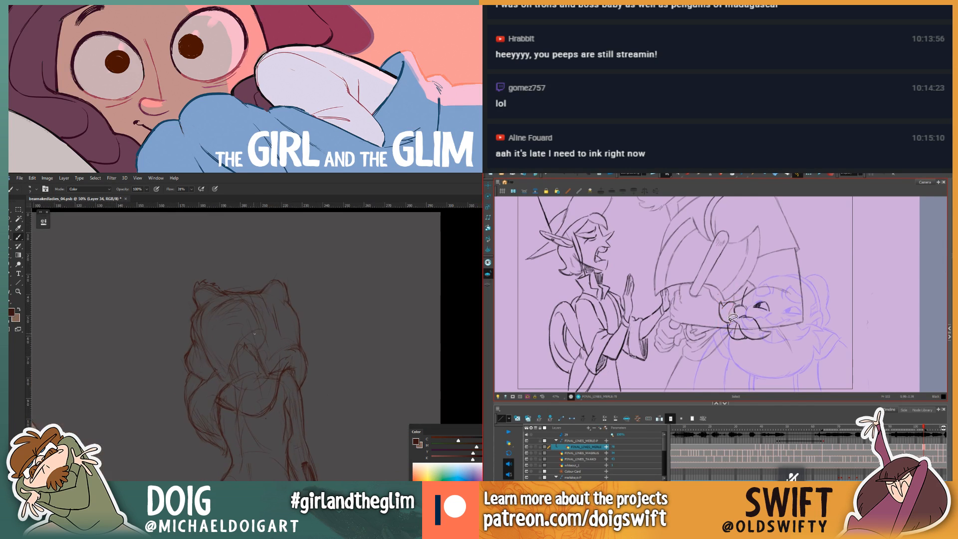
pyautogui.moveTo(244, 374); pyautogui.dragTo(242, 359)
pyautogui.moveTo(732, 317); pyautogui.dragTo(722, 306)
pyautogui.moveTo(242, 359); pyautogui.dragTo(240, 378)
pyautogui.moveTo(722, 306); pyautogui.dragTo(726, 298)
pyautogui.moveTo(239, 378); pyautogui.dragTo(236, 392)
pyautogui.moveTo(726, 297)
pyautogui.mouseDown()
pyautogui.moveTo(736, 302)
pyautogui.moveTo(731, 315)
pyautogui.mouseUp()
pyautogui.hotkey('ctrl', '+')
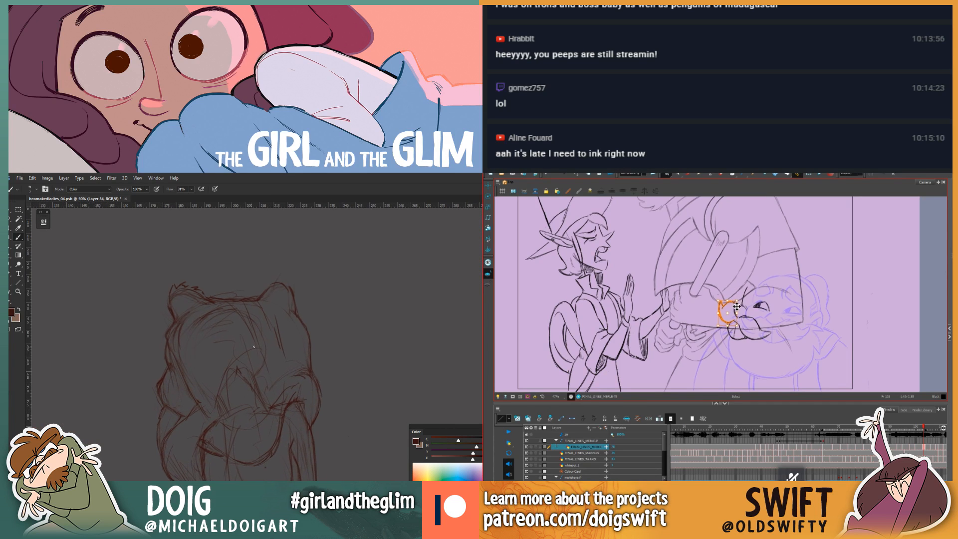
pyautogui.hotkey('ctrl', '+')
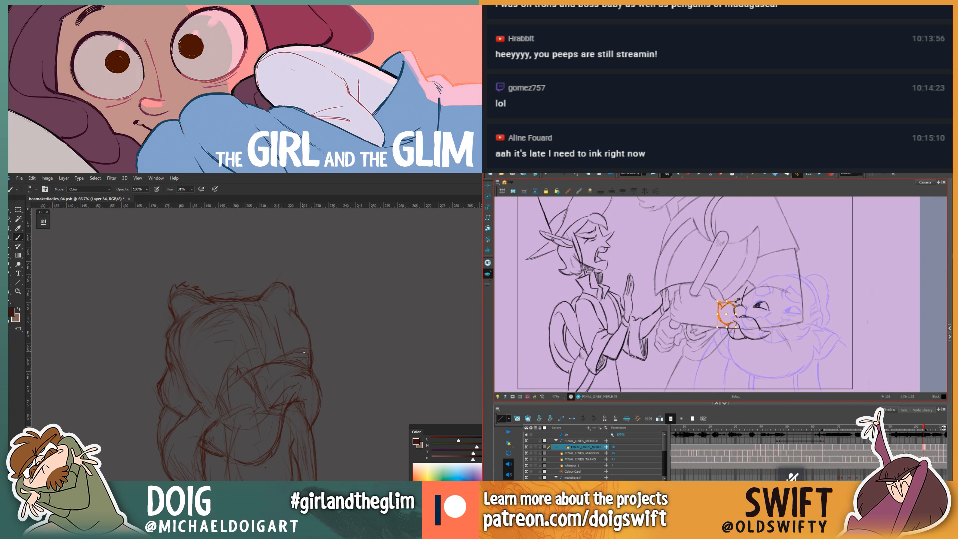
# Step: Erase excess strokes across the back of the rear-view figure's hair with a larger eraser
pyautogui.press('e')
pyautogui.press(']')
pyautogui.moveTo(301, 364); pyautogui.dragTo(256, 370)
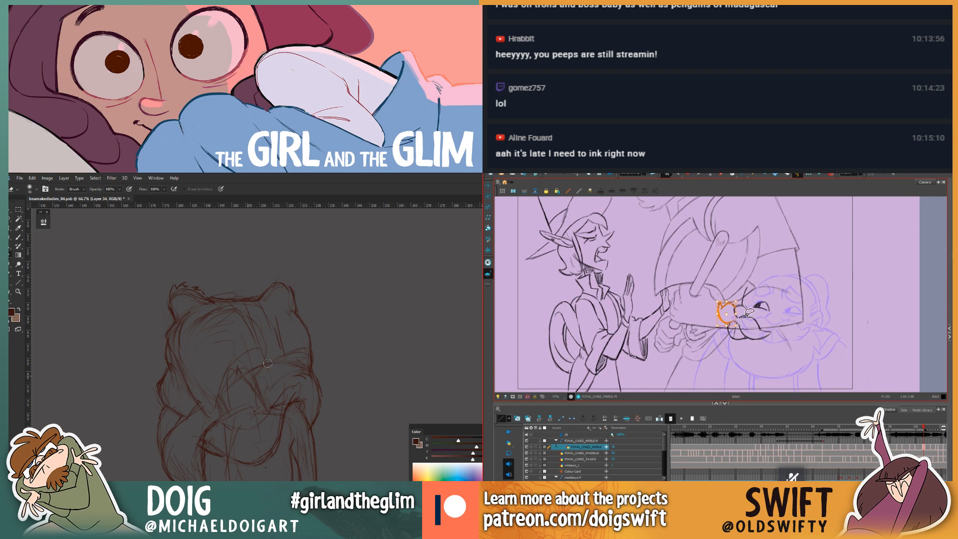
# Step: Compare the bearded man's nose with the preceding drawing while bringing the rear-view figure's lower legs and sword into focus
pyautogui.press(',')
pyautogui.press('.')
pyautogui.press(',')
pyautogui.press('.')
pyautogui.hotkey('ctrl', '-')
pyautogui.press(',')
pyautogui.press('.')
pyautogui.moveTo(277, 428); pyautogui.dragTo(265, 334)
pyautogui.moveTo(300, 383)
pyautogui.mouseDown()
pyautogui.moveTo(284, 356)
pyautogui.moveTo(261, 348)
pyautogui.moveTo(247, 260)
pyautogui.mouseUp()
# Step: Redraw the bearded man's far eye above the nose, checking it against the preceding drawing, and clean up the rear-view figure's sword blade
pyautogui.click(687, 174)
pyautogui.press(',')
pyautogui.press('.')
pyautogui.press(',')
pyautogui.moveTo(274, 371)
pyautogui.mouseDown()
pyautogui.moveTo(272, 353)
pyautogui.moveTo(255, 345)
pyautogui.mouseUp()
pyautogui.press('.')
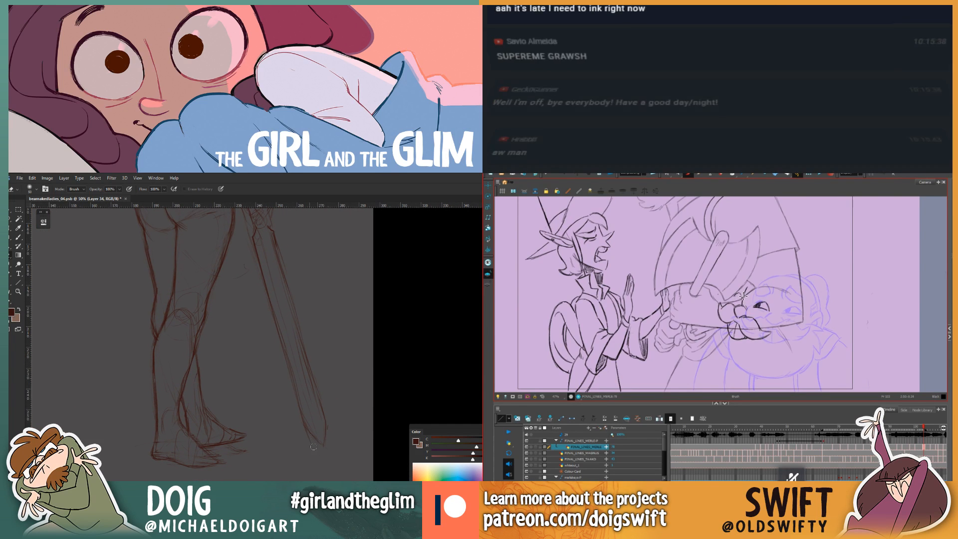
pyautogui.press(',')
pyautogui.press('.')
pyautogui.press(',')
pyautogui.press('.')
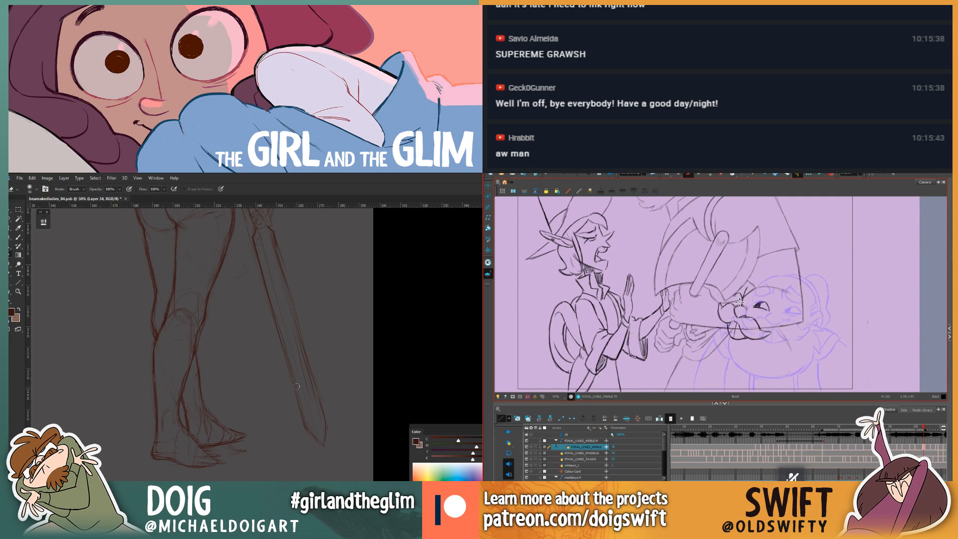
pyautogui.press(',')
pyautogui.press('.')
pyautogui.hotkey('ctrl', '-')
pyautogui.moveTo(290, 316); pyautogui.dragTo(289, 348)
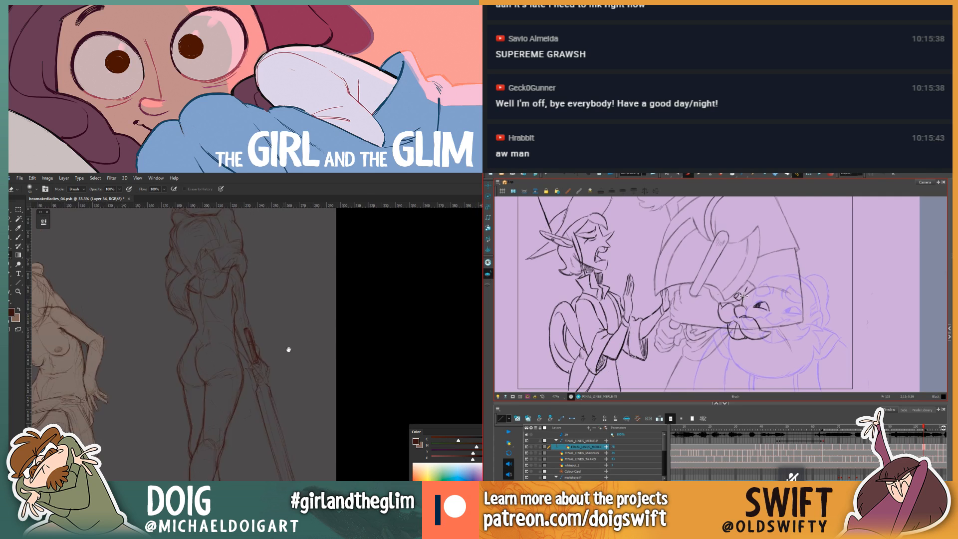
pyautogui.moveTo(264, 294)
pyautogui.mouseDown()
pyautogui.moveTo(276, 342)
pyautogui.moveTo(287, 360)
pyautogui.moveTo(304, 359)
pyautogui.mouseUp()
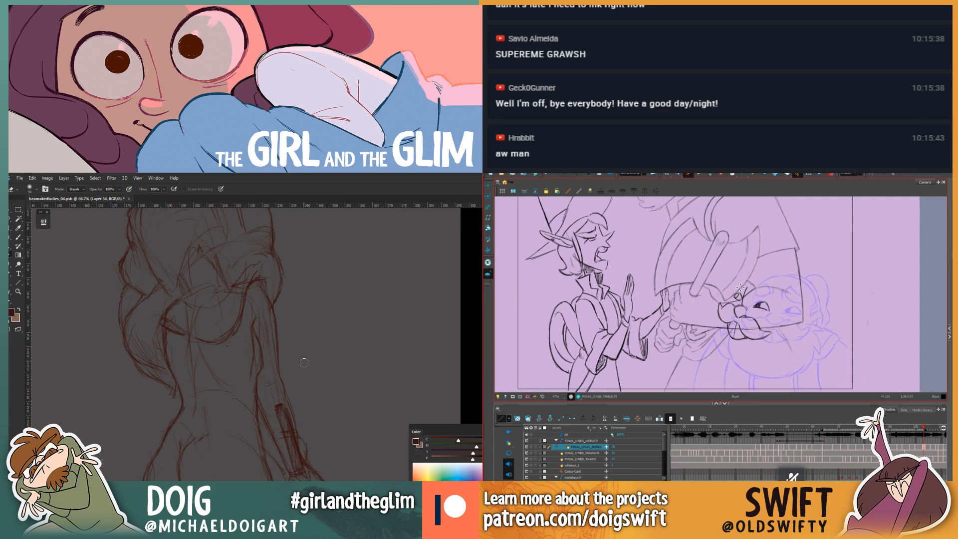
# Step: Draw the bearded man's raised far eyebrow, checking it against the preceding drawing, and clean up around the rear-view figure's sword hand
pyautogui.press('b')
pyautogui.press(',')
pyautogui.press('.')
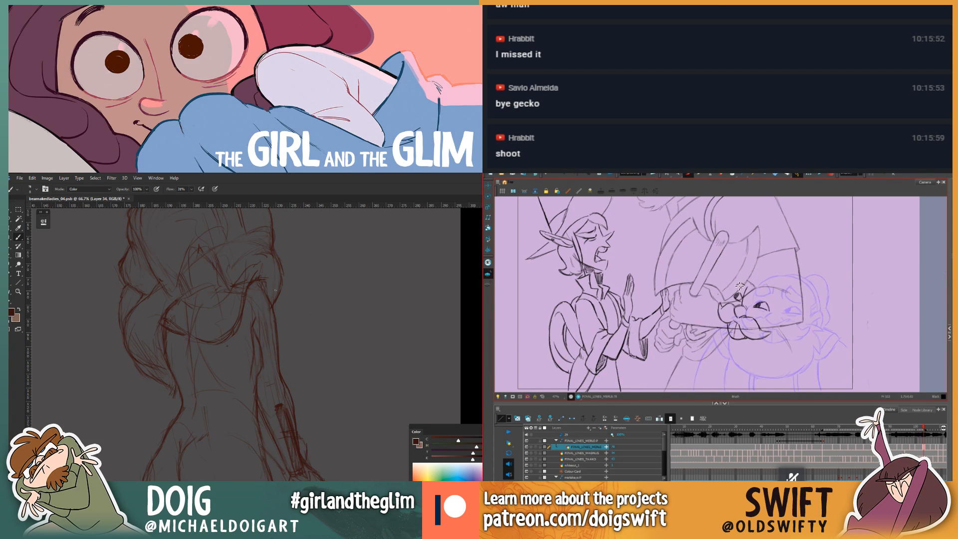
pyautogui.press('e')
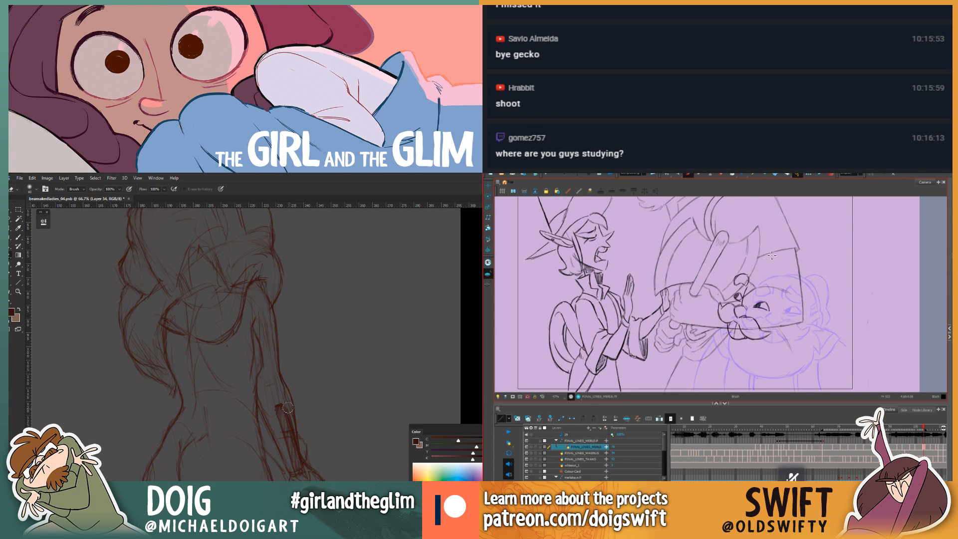
pyautogui.hotkey('ctrl', '-')
pyautogui.hotkey('ctrl', '+')
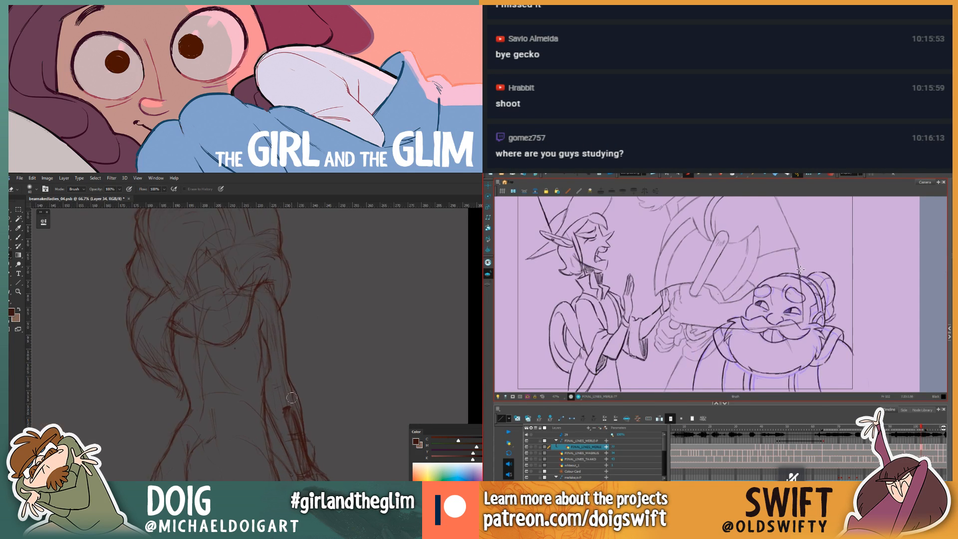
pyautogui.hotkey('ctrl', '-')
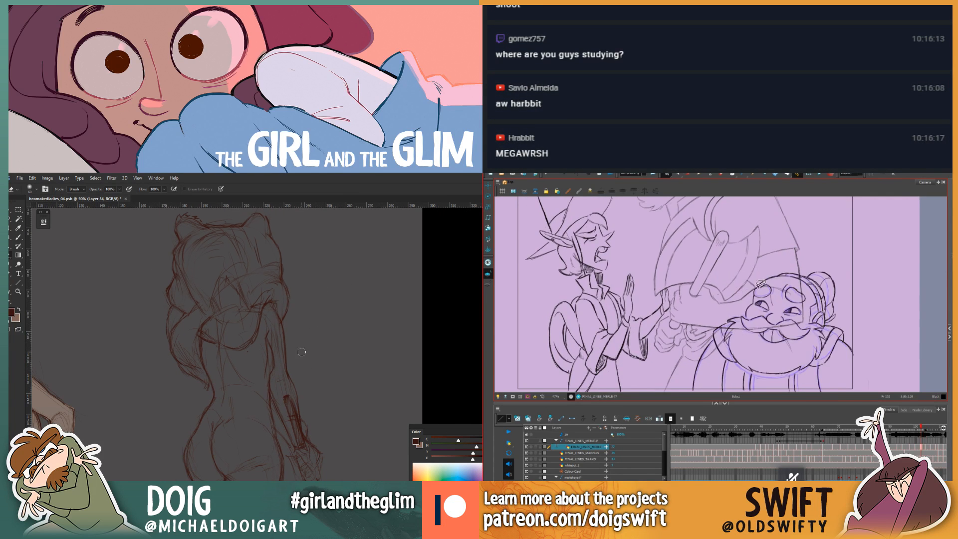
# Step: Select the bearded man's far and near eyes to adjust their placement, reviewing the rear-view figure around her sword arm
pyautogui.moveTo(305, 391); pyautogui.dragTo(299, 382)
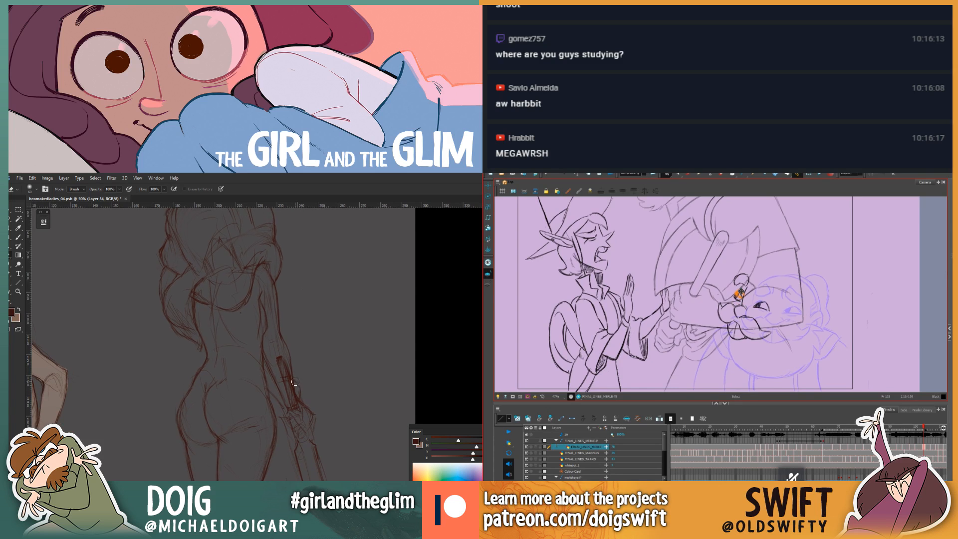
pyautogui.hotkey('ctrl', '+')
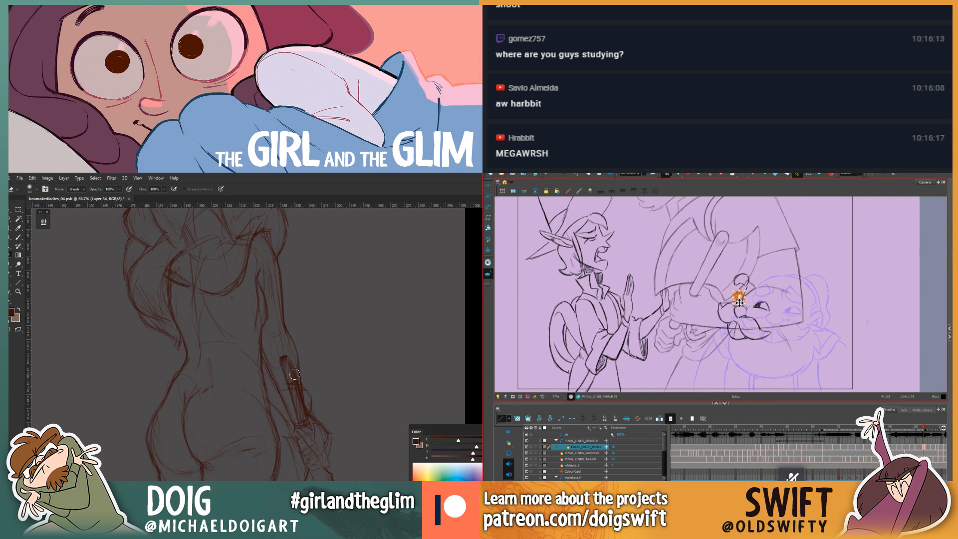
pyautogui.press('b')
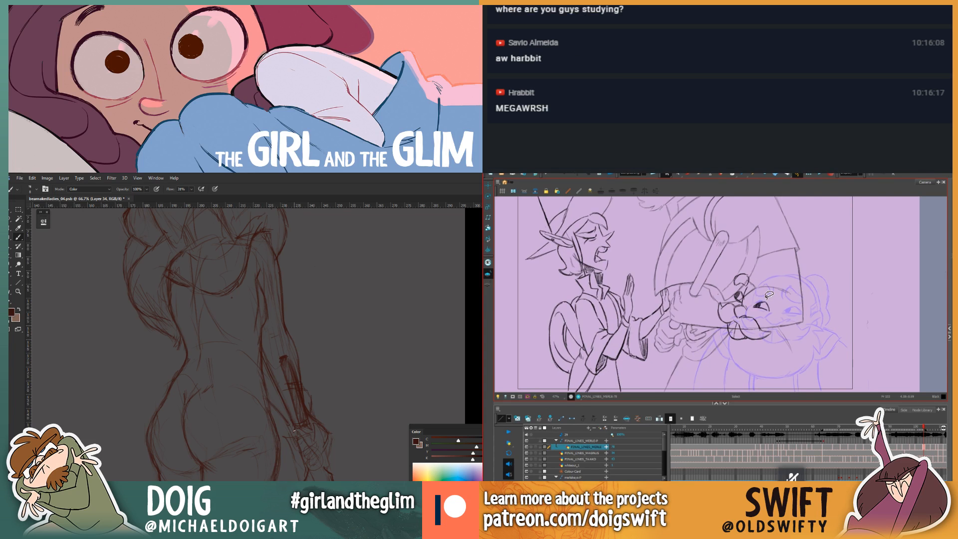
pyautogui.hotkey('ctrl', '+')
pyautogui.moveTo(768, 295); pyautogui.dragTo(773, 295)
pyautogui.hotkey('ctrl', '-')
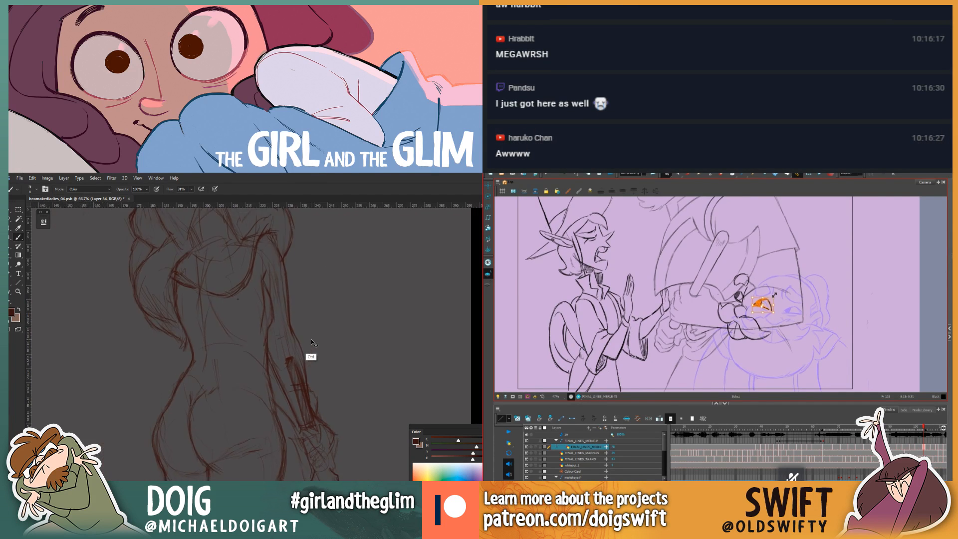
pyautogui.hotkey('ctrl', '-')
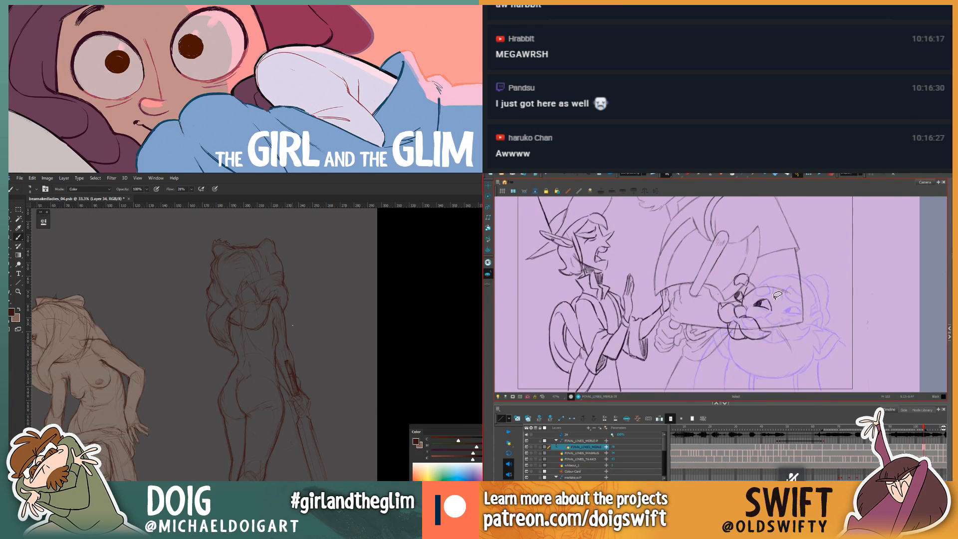
pyautogui.moveTo(757, 306); pyautogui.dragTo(769, 308)
# Step: Compare the bearded man's new face with the neighbouring drawings, and bring the rear-view figure's hips and legs into focus
pyautogui.hotkey('ctrl', '+')
pyautogui.hotkey('ctrl', '+')
pyautogui.moveTo(302, 390); pyautogui.dragTo(280, 328)
pyautogui.hotkey('ctrl', '-')
pyautogui.press(',')
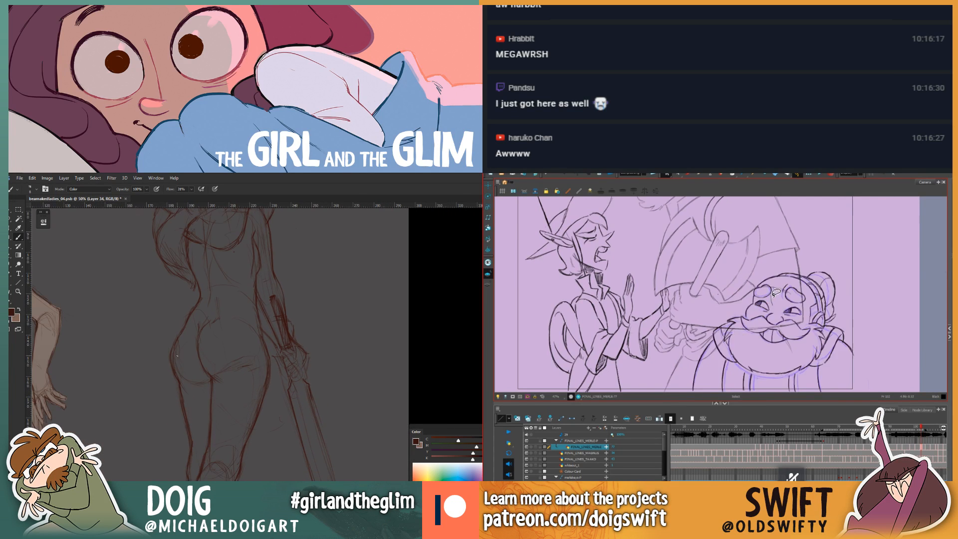
pyautogui.press('.')
pyautogui.press('.')
pyautogui.press(',')
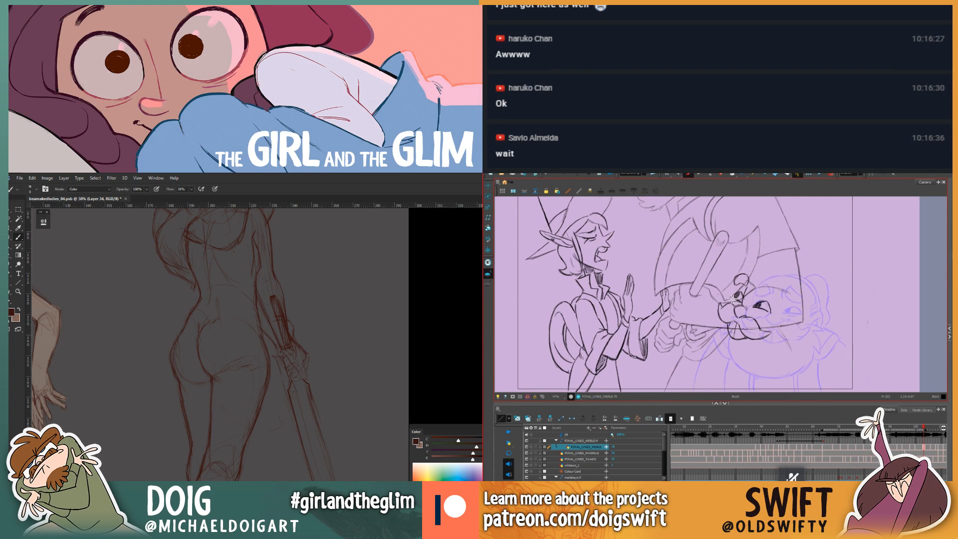
pyautogui.press(',')
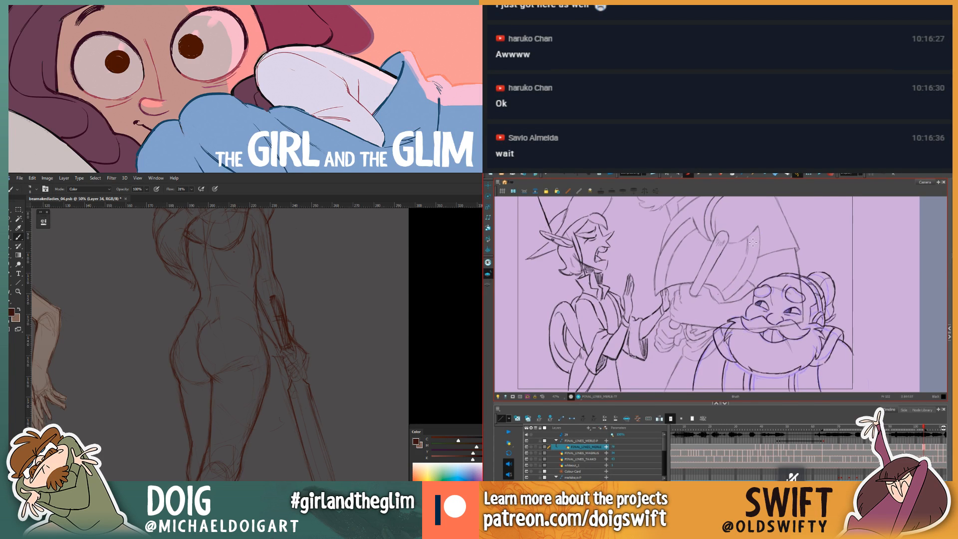
pyautogui.press('.')
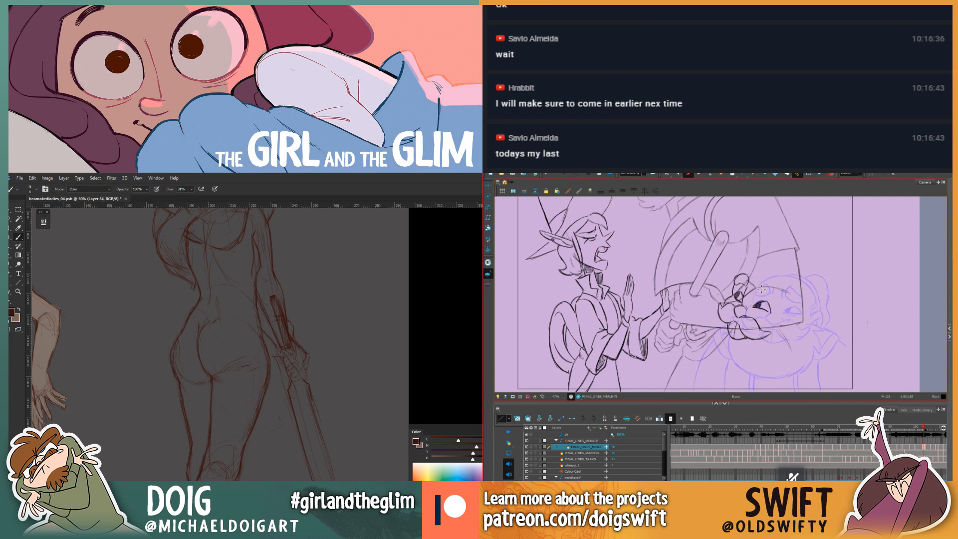
# Step: Refine the brow strokes above the bearded man's far eye, flipping between adjacent drawings to check them
pyautogui.moveTo(758, 273); pyautogui.dragTo(756, 270)
pyautogui.hotkey('alt', 'b')
pyautogui.press('f')
pyautogui.press('g')
pyautogui.press('f')
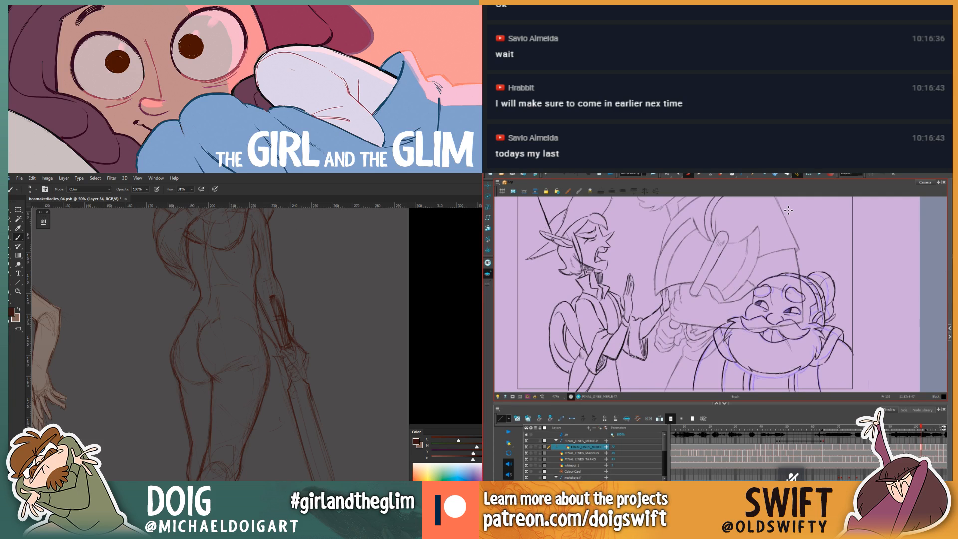
pyautogui.press('g')
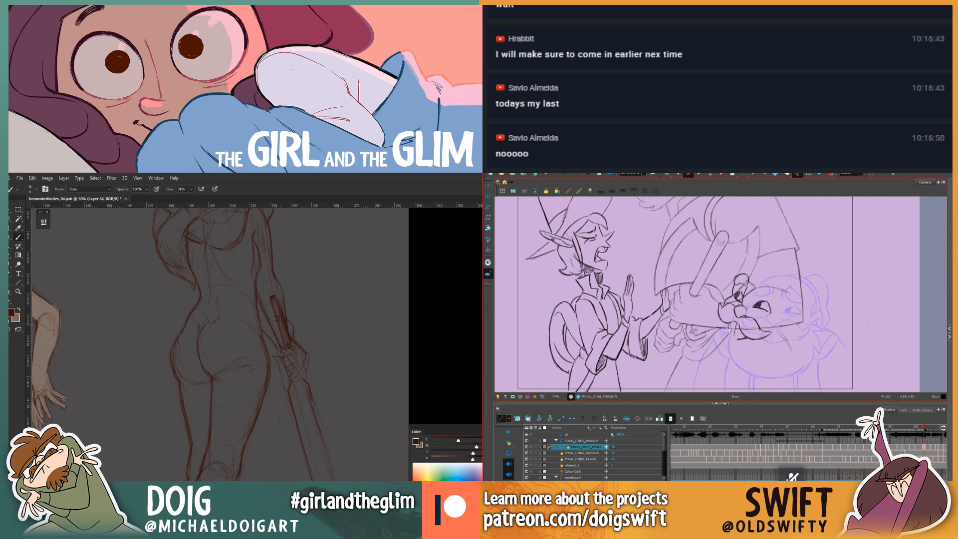
# Step: Draw the mouth line beneath the bearded man's moustache, and open the comic page from the Twitter colourist post at full size
pyautogui.moveTo(730, 326); pyautogui.dragTo(737, 338)
pyautogui.moveTo(10, 245)
pyautogui.mouseDown()
pyautogui.moveTo(338, 226)
pyautogui.moveTo(352, 175)
pyautogui.mouseUp()
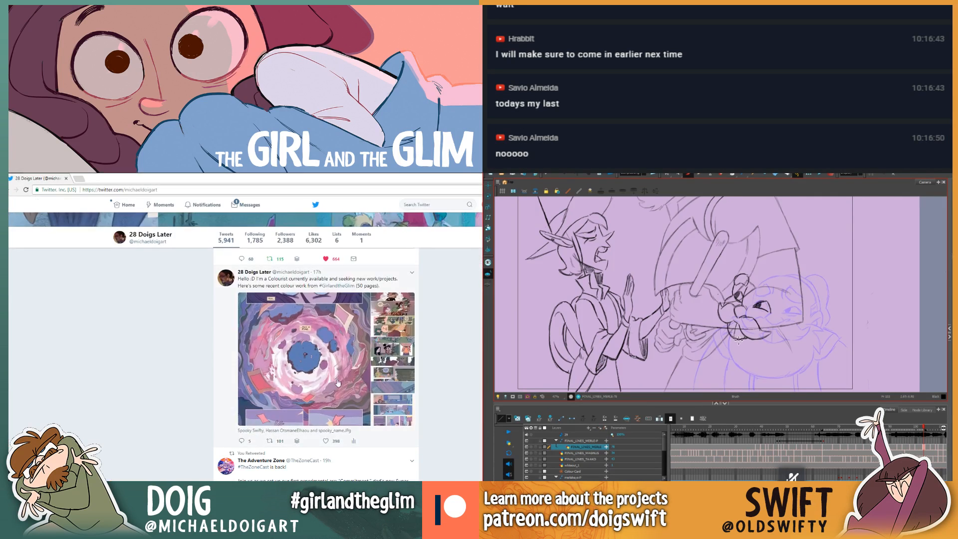
pyautogui.click(345, 381)
pyautogui.press(',')
pyautogui.press('.')
pyautogui.press(',')
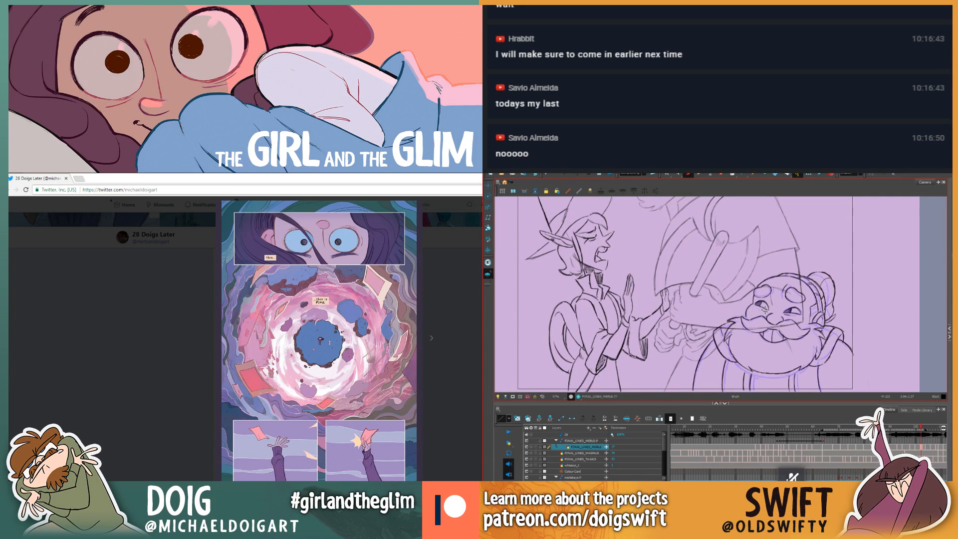
pyautogui.press('.')
# Step: Reposition and enlarge the Twitter window to fit the comic page, and erase excess strokes beneath the bearded man's moustache
pyautogui.moveTo(481, 184)
pyautogui.mouseDown()
pyautogui.moveTo(310, 212)
pyautogui.moveTo(299, 186)
pyautogui.mouseUp()
pyautogui.hotkey('alt', 'e')
pyautogui.moveTo(730, 340); pyautogui.dragTo(741, 345)
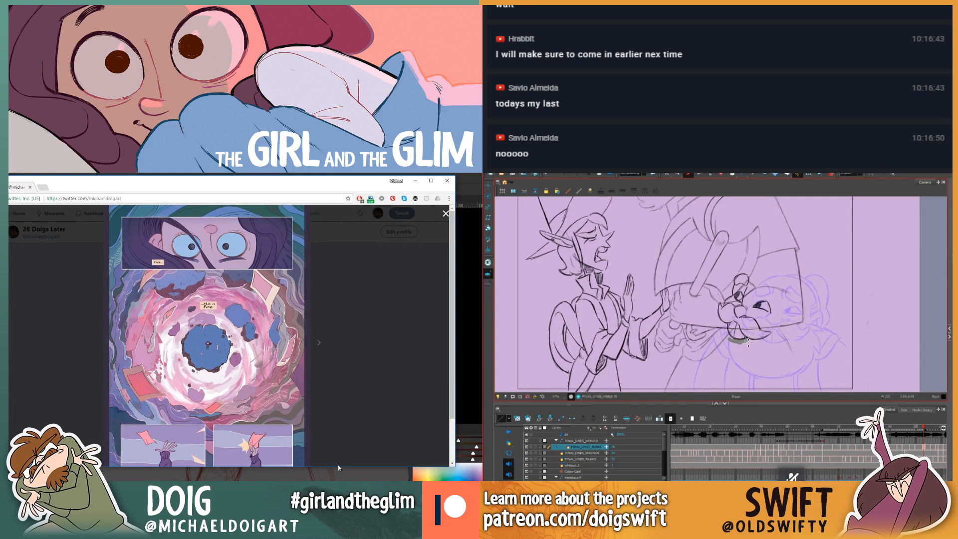
pyautogui.moveTo(338, 466); pyautogui.dragTo(338, 481)
pyautogui.hotkey('alt', 'b')
pyautogui.press(',')
pyautogui.press('.')
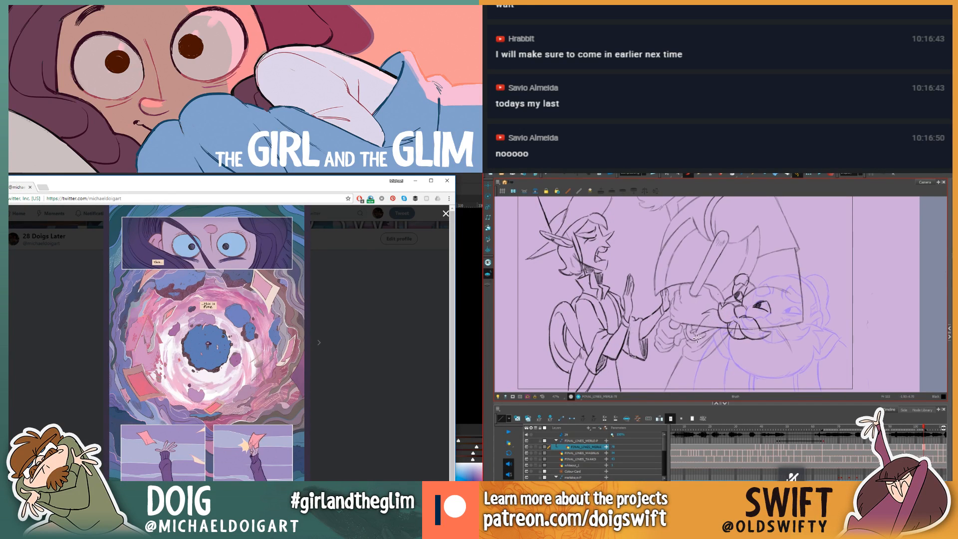
# Step: Display the book-stack comic page, and narrow the curved outline of the bearded man's beard on the far side
pyautogui.click(318, 342)
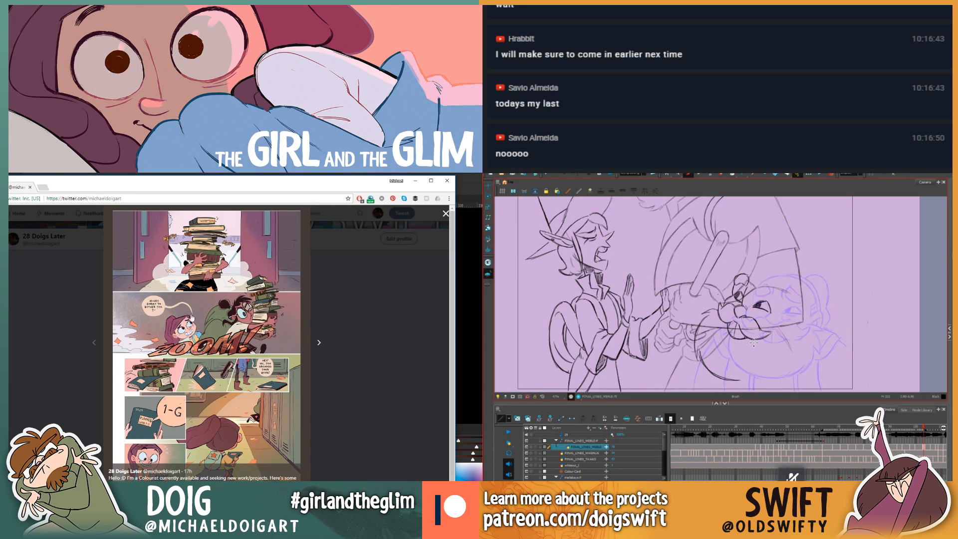
pyautogui.click(667, 174)
pyautogui.moveTo(696, 327); pyautogui.dragTo(753, 383)
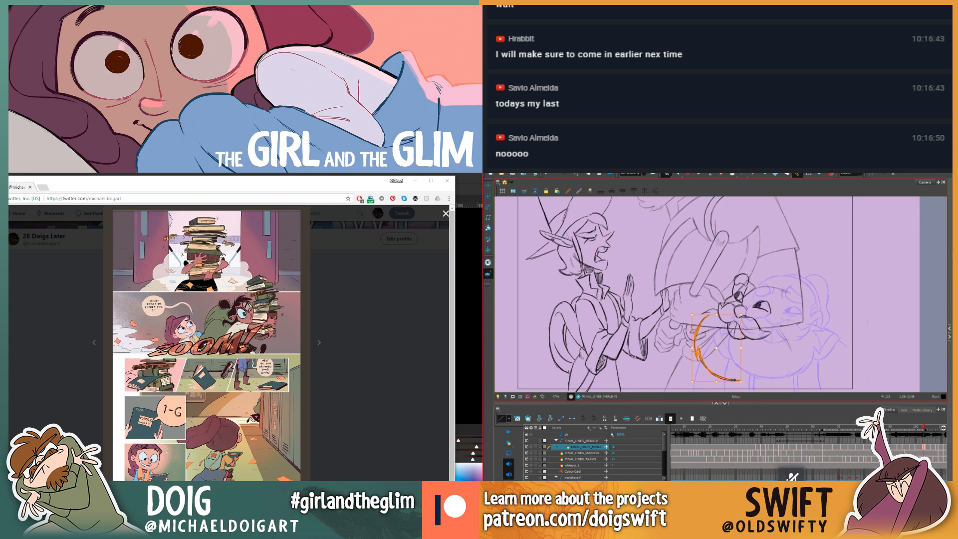
pyautogui.moveTo(693, 381); pyautogui.dragTo(698, 378)
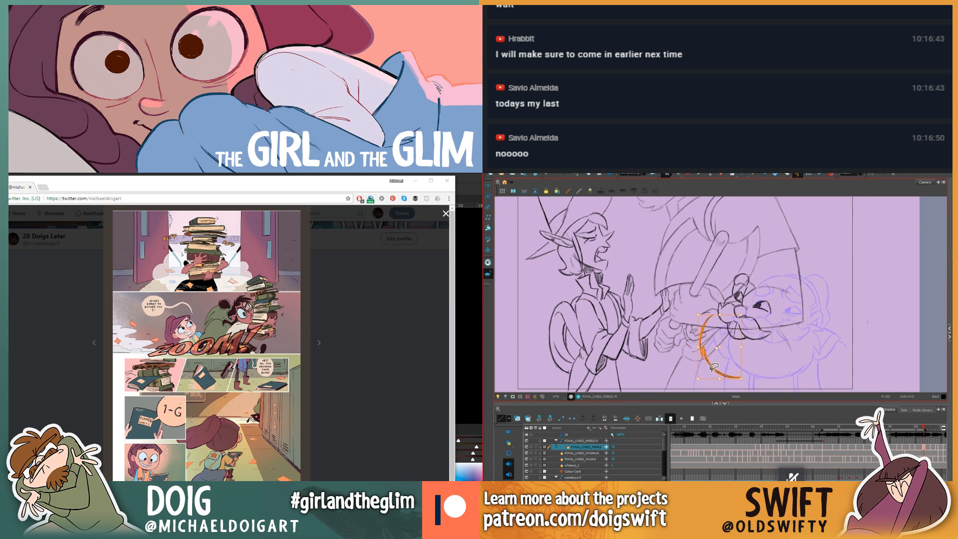
pyautogui.click(785, 293)
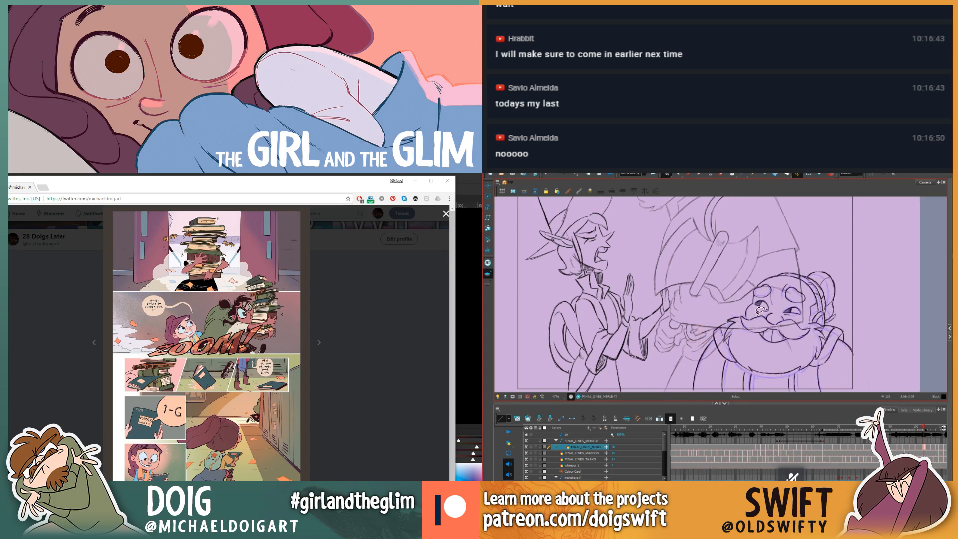
# Step: Add the near-side tuft of the bearded man's beard, and page through the cafeteria and bedroom comic images
pyautogui.click(688, 175)
pyautogui.press('.')
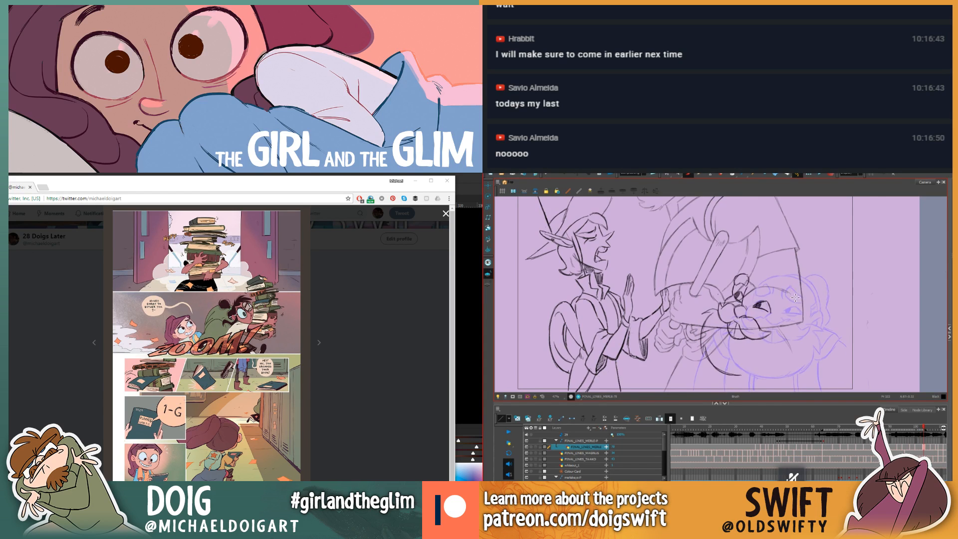
pyautogui.press('.')
pyautogui.click(319, 343)
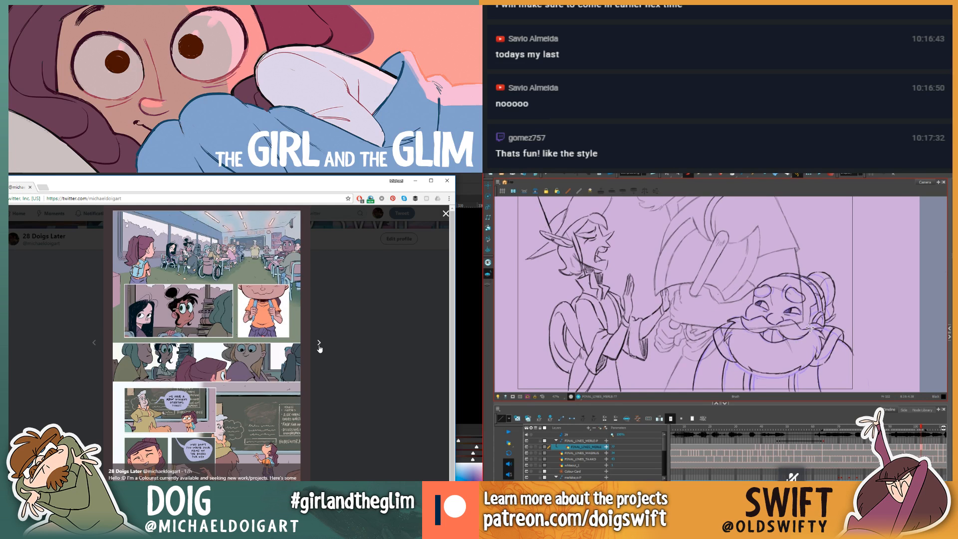
pyautogui.press('.')
pyautogui.press('.')
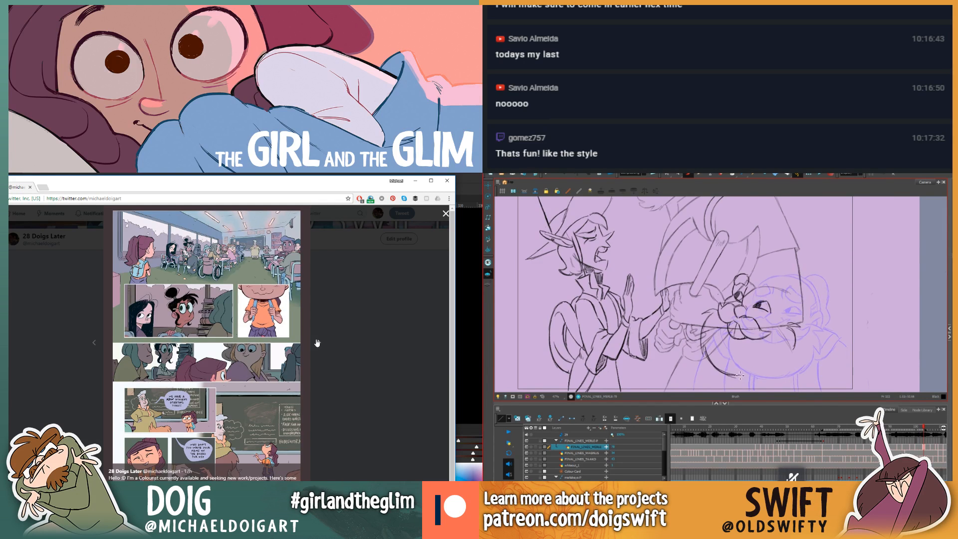
pyautogui.click(318, 342)
# Step: Complete the bearded man's rounded lower beard outline, checking its position against the preceding drawing
pyautogui.press(',')
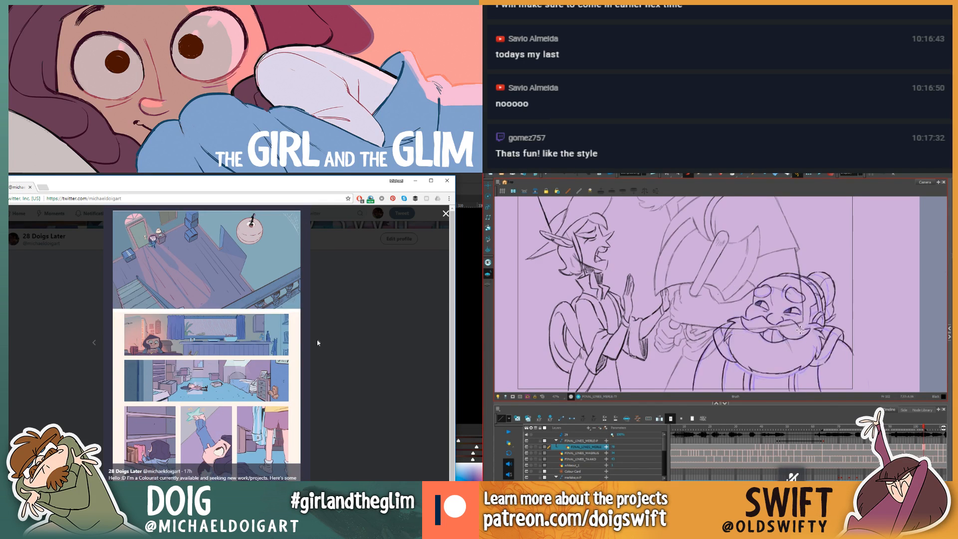
pyautogui.press('.')
pyautogui.press(',')
pyautogui.press('.')
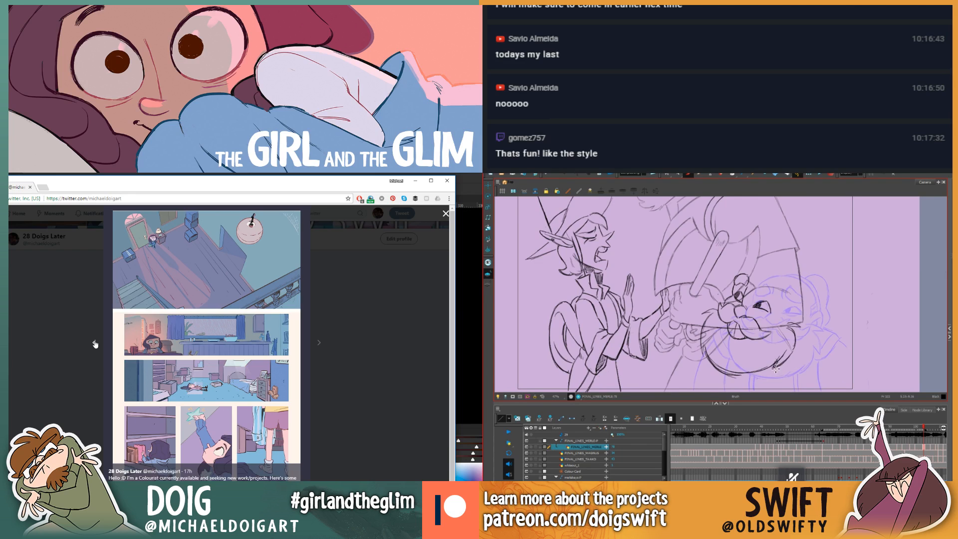
pyautogui.press(',')
pyautogui.press('.')
# Step: Clean up the lower edge of the bearded man's beard, and page back through the comic images to the swirling vortex page
pyautogui.click(95, 344)
pyautogui.hotkey('alt', 'e')
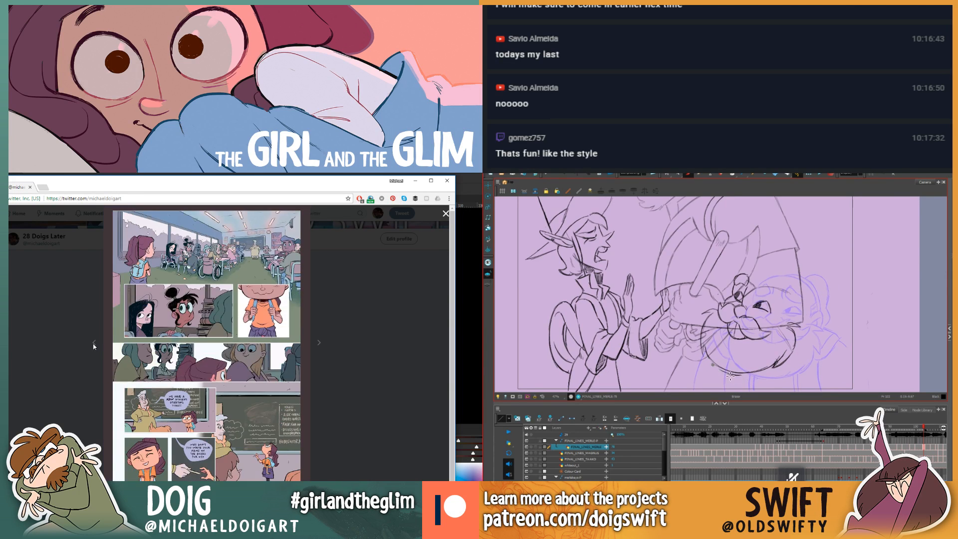
pyautogui.click(94, 344)
pyautogui.hotkey('alt', 'b')
pyautogui.click(94, 344)
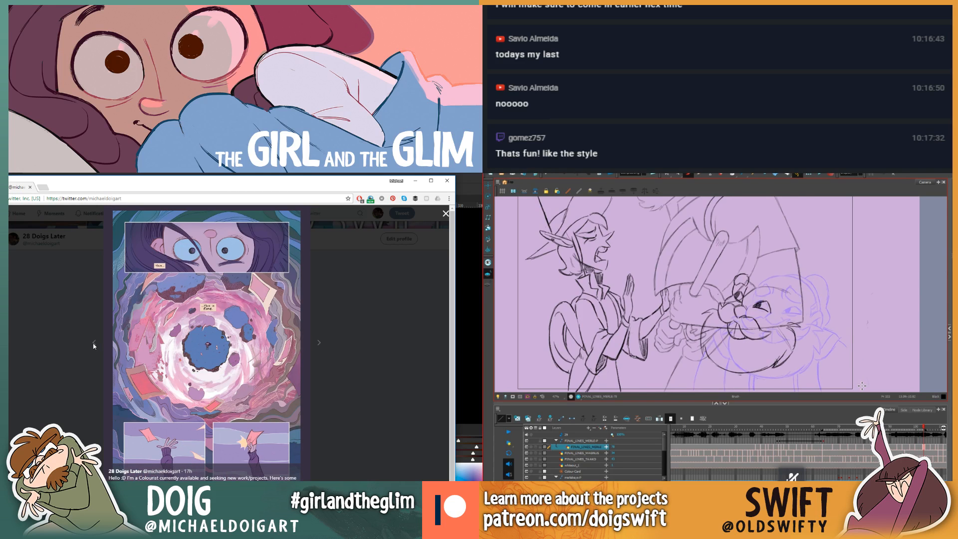
pyautogui.click(319, 344)
pyautogui.hotkey('alt', 'e')
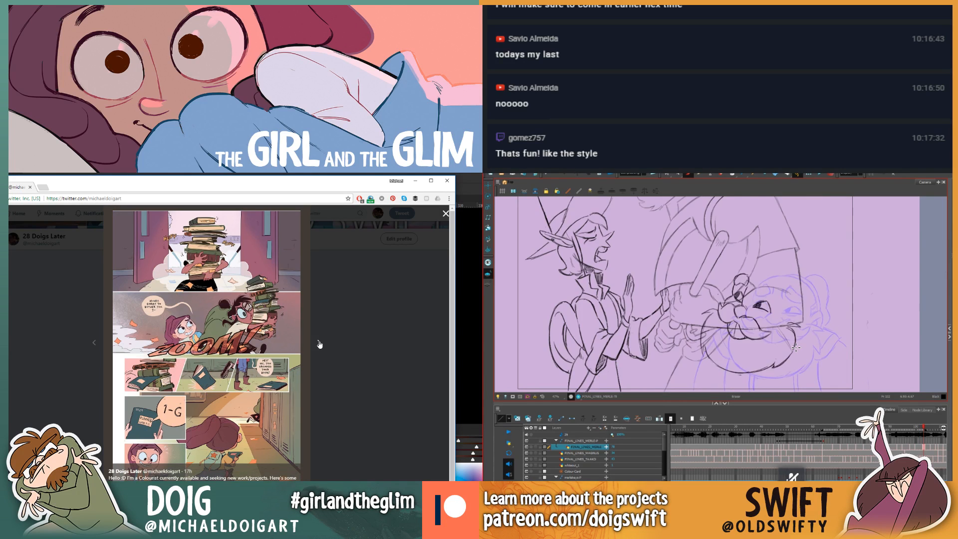
# Step: Flip between the bearded man's drawings to compare the new beard, and display the cafeteria comic page again
pyautogui.press('f')
pyautogui.press('g')
pyautogui.press('.')
pyautogui.press('f')
pyautogui.press('g')
pyautogui.click(319, 345)
pyautogui.press('f')
pyautogui.press('g')
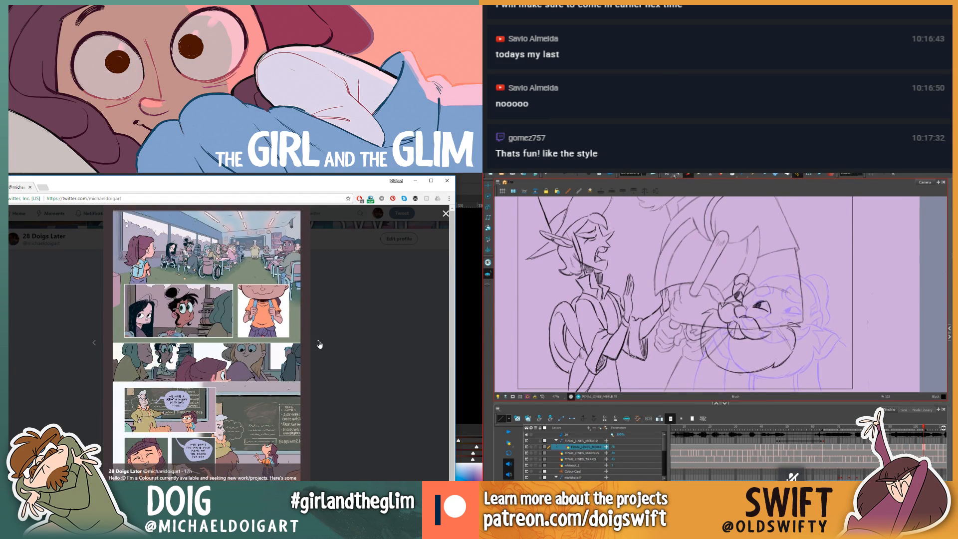
# Step: Check the bearded man's far eye against adjacent drawings, select its eyebrow, and close the Twitter window
pyautogui.click(667, 175)
pyautogui.click(737, 296)
pyautogui.press('f')
pyautogui.press('g')
pyautogui.press('f')
pyautogui.press('g')
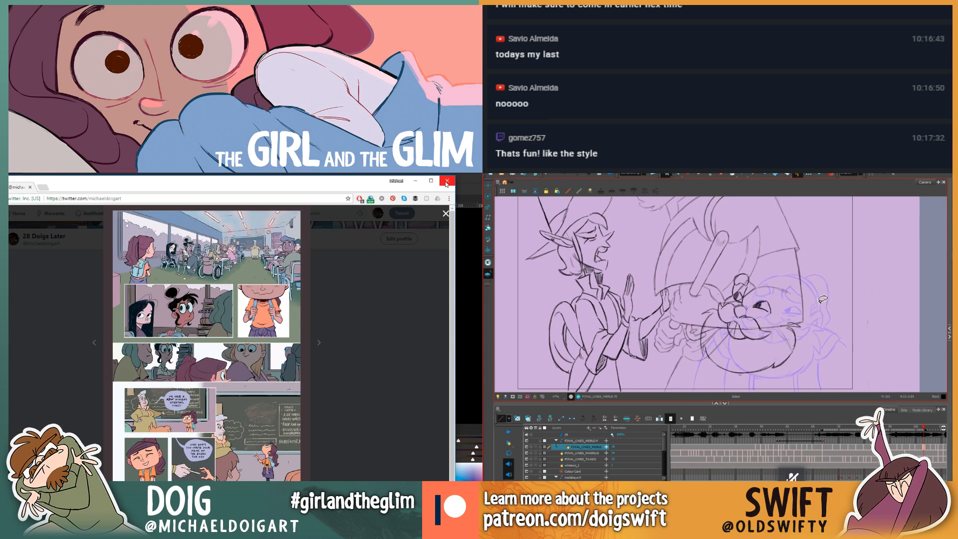
pyautogui.click(446, 182)
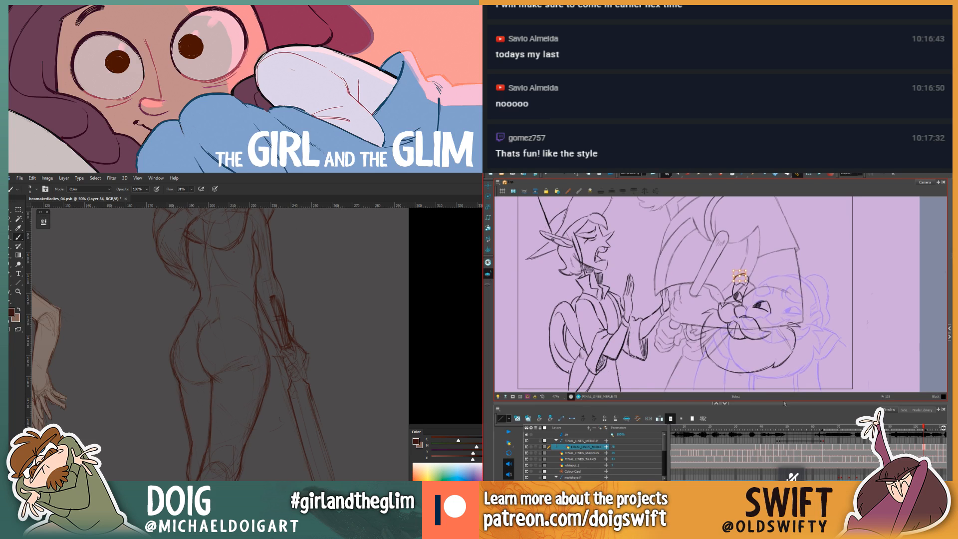
# Step: Adjust the bearded man's far eyebrow against the preceding drawing, and bring both sketched figures into full view
pyautogui.press(',')
pyautogui.press('.')
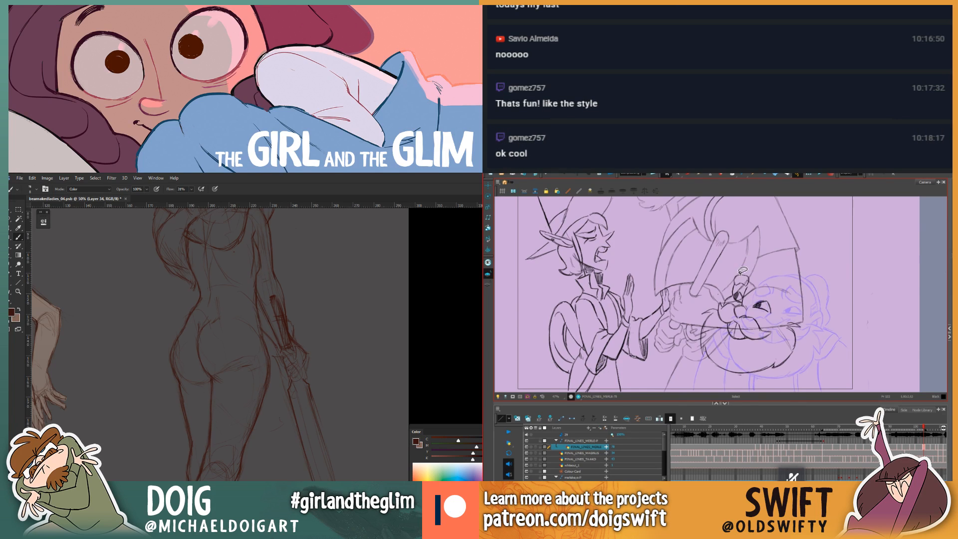
pyautogui.click(738, 282)
pyautogui.press(',')
pyautogui.press('.')
pyautogui.hotkey('ctrl', '-')
pyautogui.hotkey('ctrl', '-')
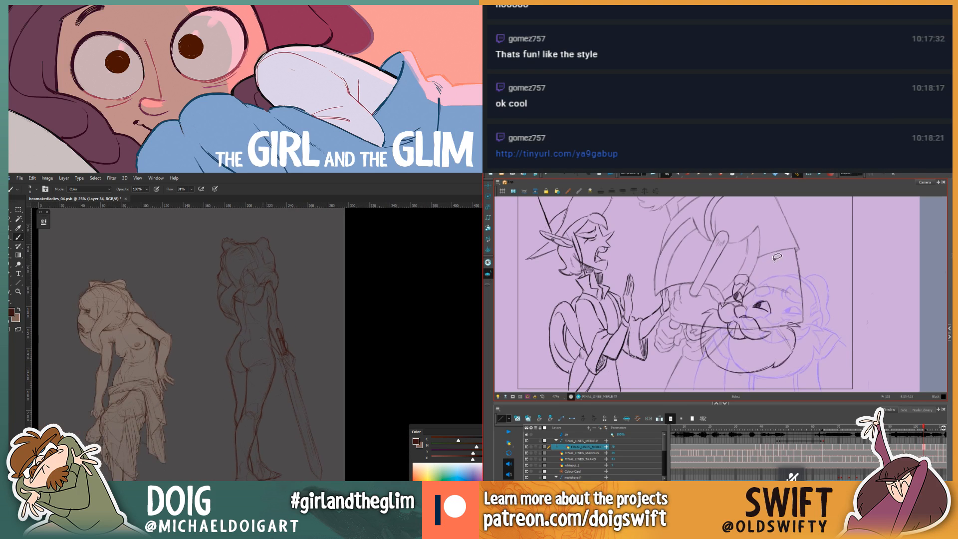
pyautogui.press(',')
pyautogui.press('.')
# Step: Delete the selected stroke by the bearded man's far eye and compare the face with the preceding drawing
pyautogui.click(737, 301)
pyautogui.moveTo(253, 375); pyautogui.dragTo(264, 362)
pyautogui.press('Delete')
pyautogui.press(',')
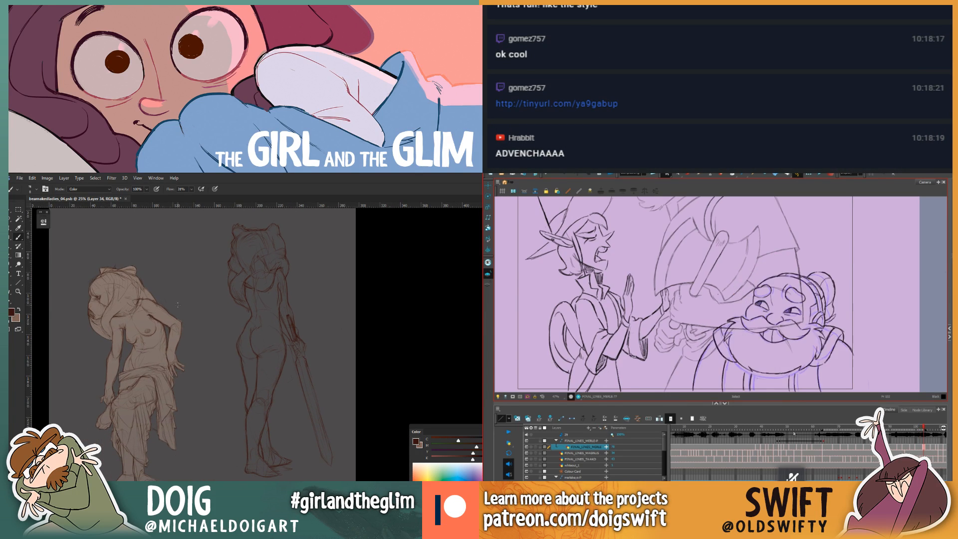
pyautogui.press('.')
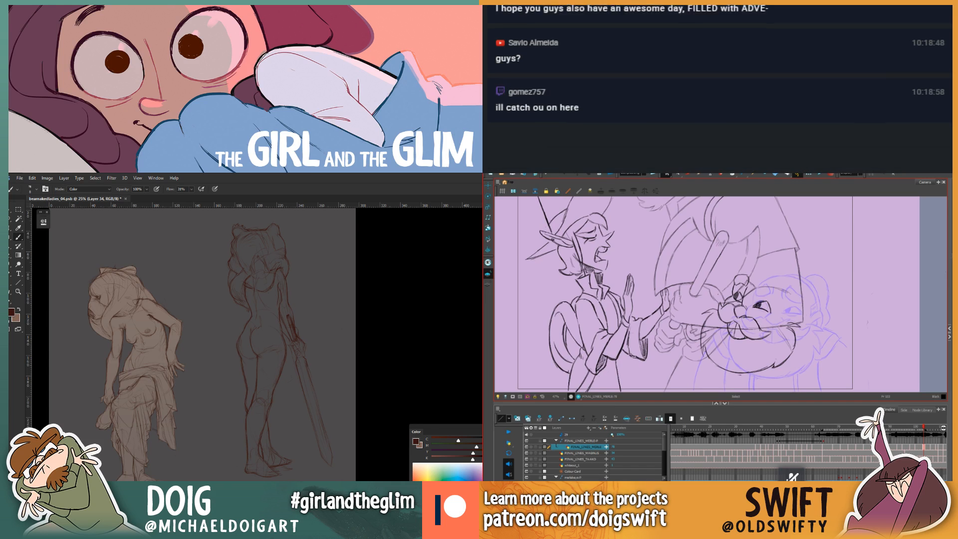
# Step: Switch to the browser to view the gesture drawings of costumed figures, and move its window clear of the animation canvas
pyautogui.hotkey('alt', 'Tab')
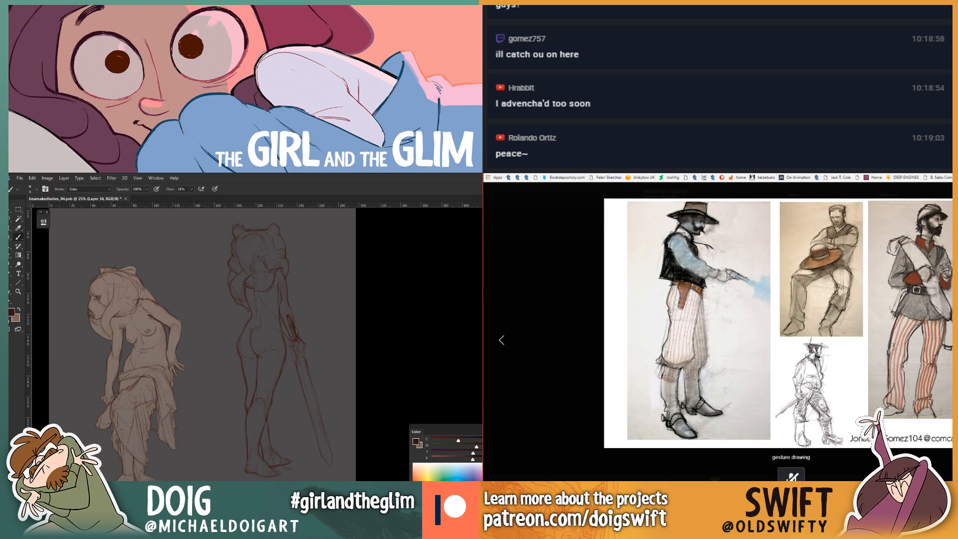
pyautogui.moveTo(647, 175); pyautogui.dragTo(421, 181)
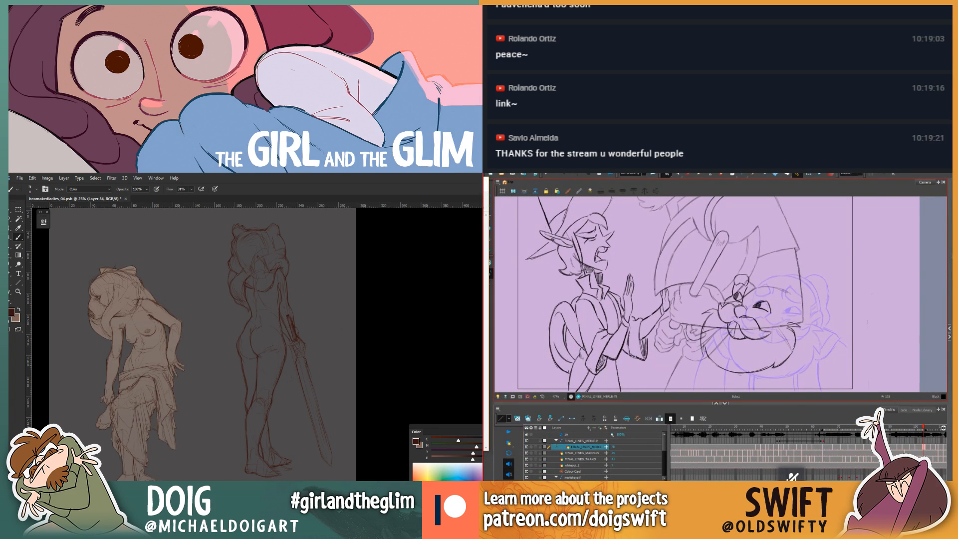